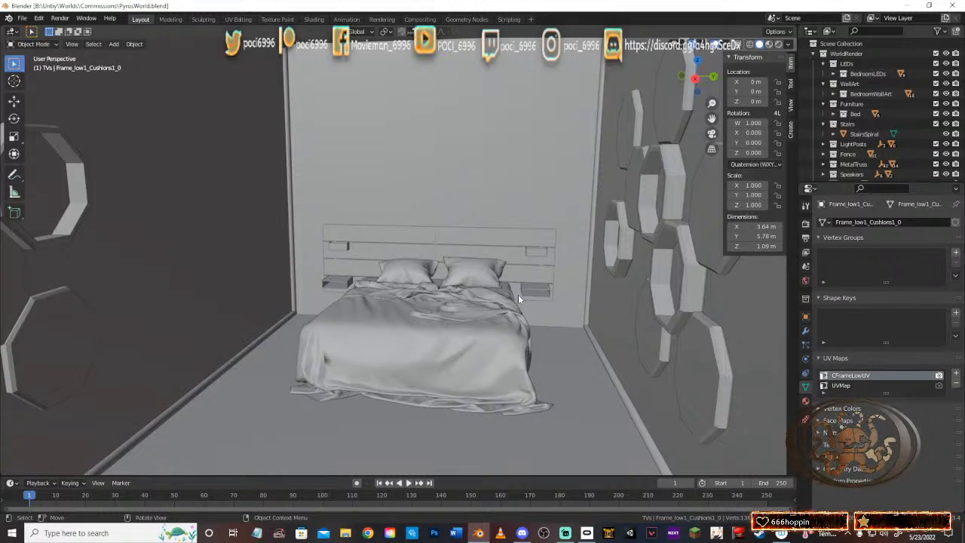
Step: Look over the bedroom, the spiral staircase, the TV lounge and the fenced exterior of the building
{"action": "middle_click_drag", "start_coordinate": [487, 273], "coordinate": [388, 271], "text": "shift"}
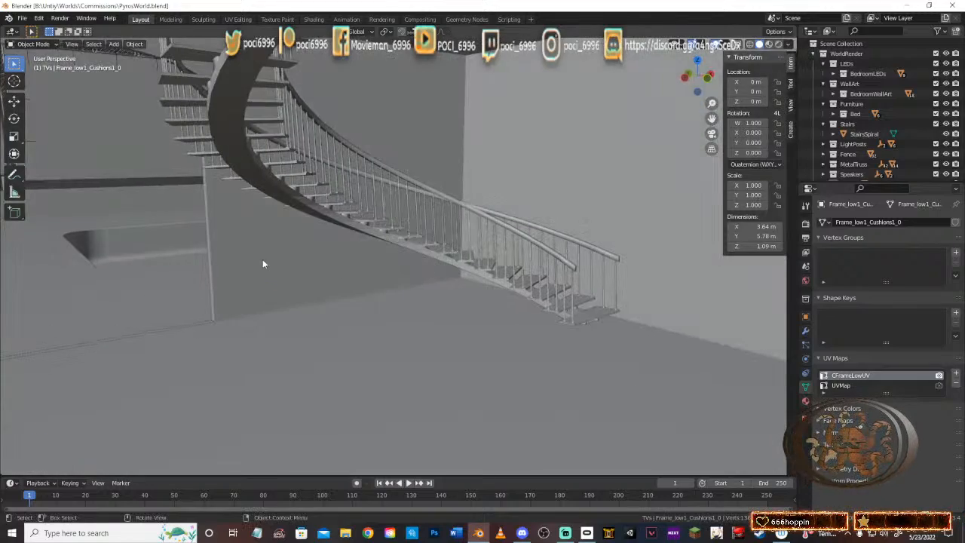
{"action": "middle_click_drag", "start_coordinate": [263, 263], "coordinate": [285, 289]}
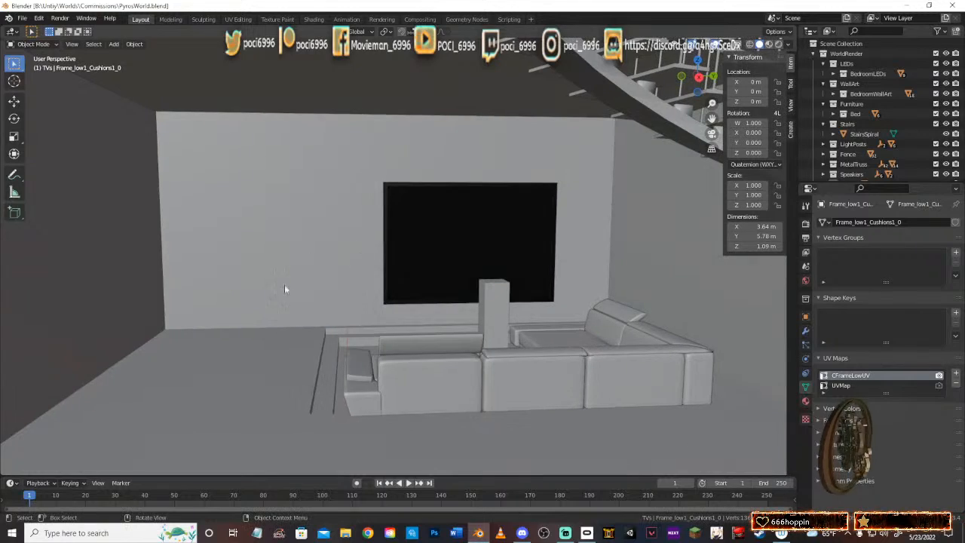
{"action": "middle_click_drag", "start_coordinate": [355, 449], "coordinate": [485, 263]}
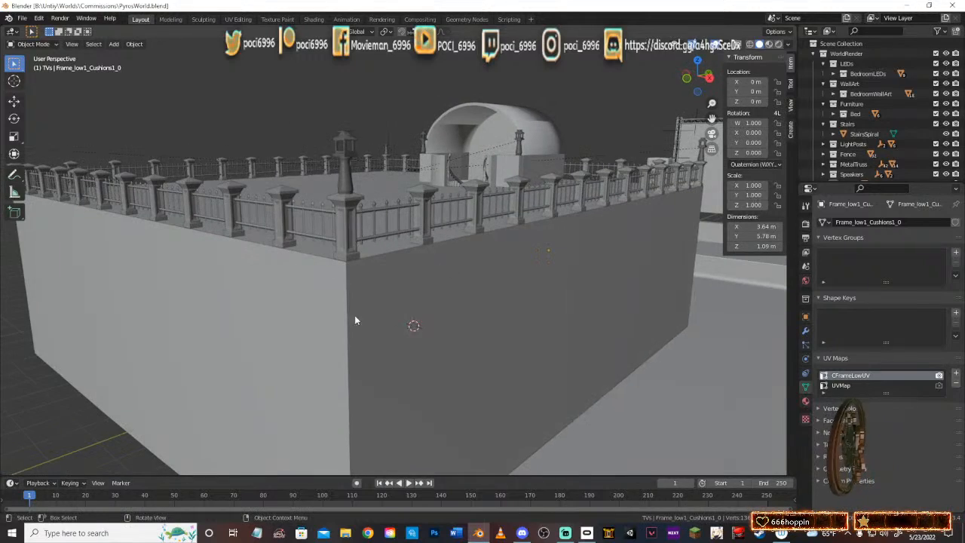
{"action": "middle_click_drag", "start_coordinate": [355, 316], "coordinate": [299, 315]}
{"action": "scroll", "coordinate": [255, 324], "scroll_direction": "up", "scroll_amount": 10}
{"action": "scroll", "coordinate": [276, 324], "scroll_direction": "up", "scroll_amount": 10}
{"action": "scroll", "coordinate": [277, 326], "scroll_direction": "down", "scroll_amount": 10}
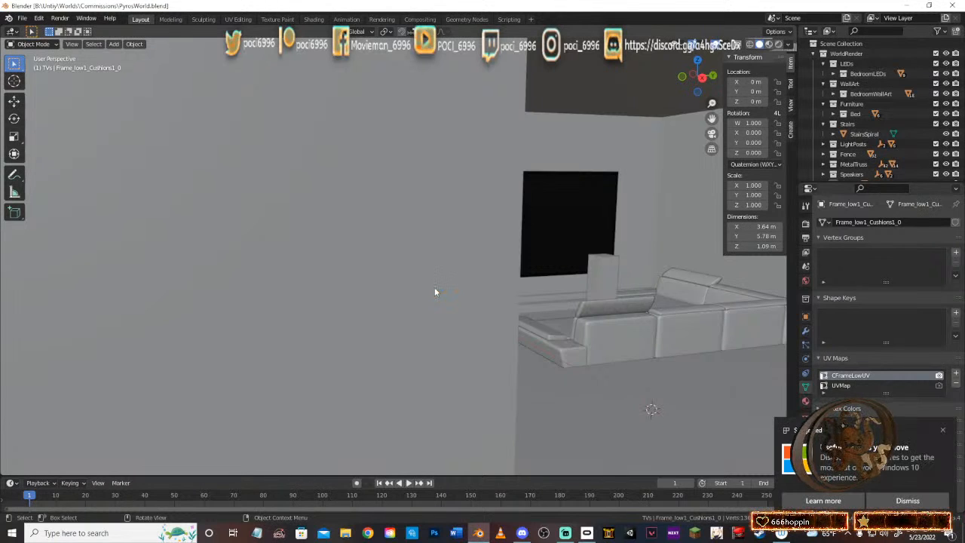
Step: Dismiss the Windows suggestion pop-up and clear its entry from the notification center
{"action": "left_click", "coordinate": [942, 432]}
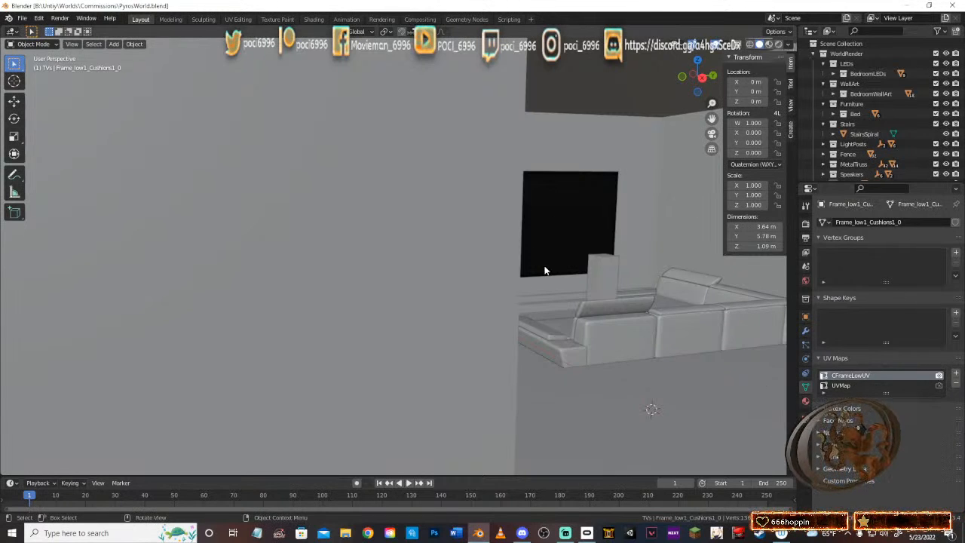
{"action": "left_click", "coordinate": [953, 533]}
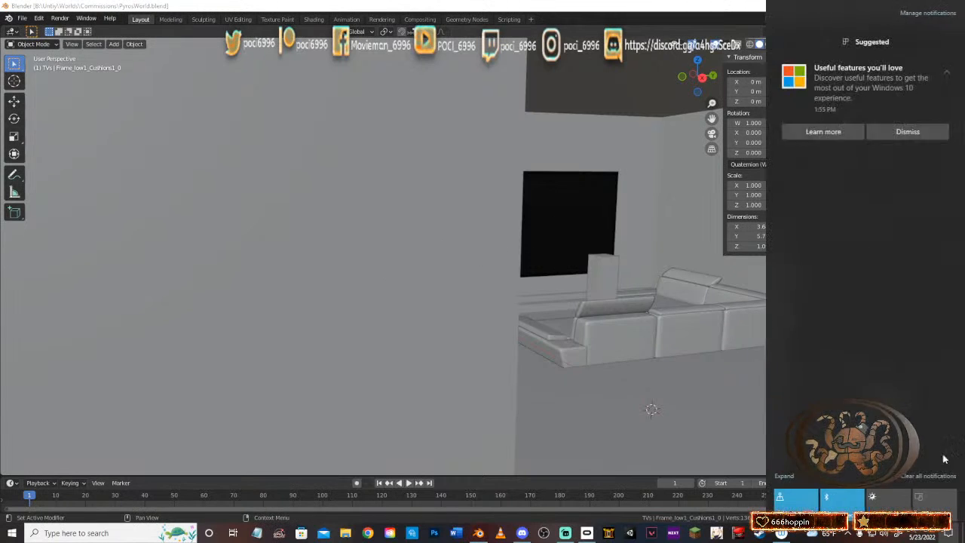
{"action": "left_click", "coordinate": [947, 42]}
{"action": "left_click", "coordinate": [688, 5]}
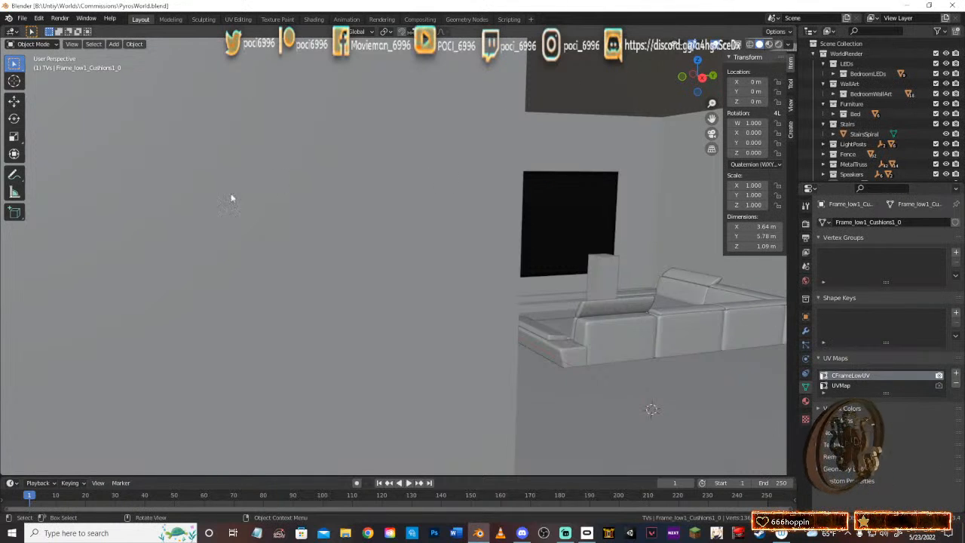
Step: Examine the lounge with its wall-mounted TV and sectional sofa beside the bedroom partition
{"action": "middle_click_drag", "start_coordinate": [571, 242], "coordinate": [376, 245], "text": "shift"}
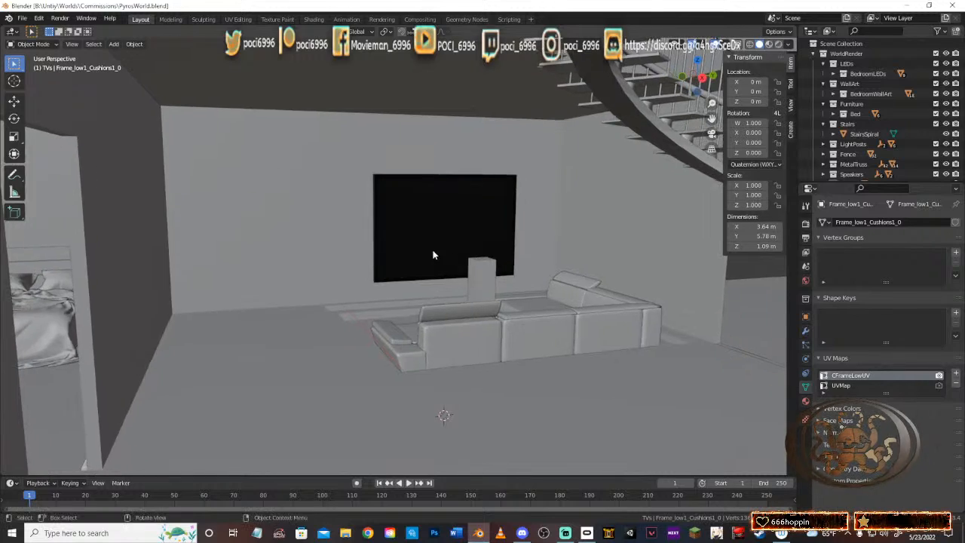
{"action": "middle_click_drag", "start_coordinate": [433, 251], "coordinate": [412, 254]}
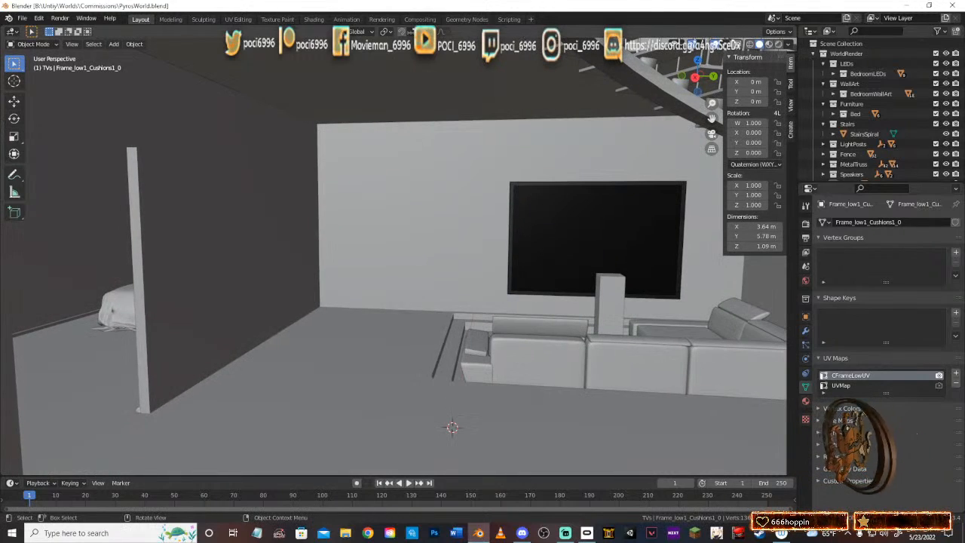
{"action": "middle_click_drag", "start_coordinate": [216, 189], "coordinate": [238, 182]}
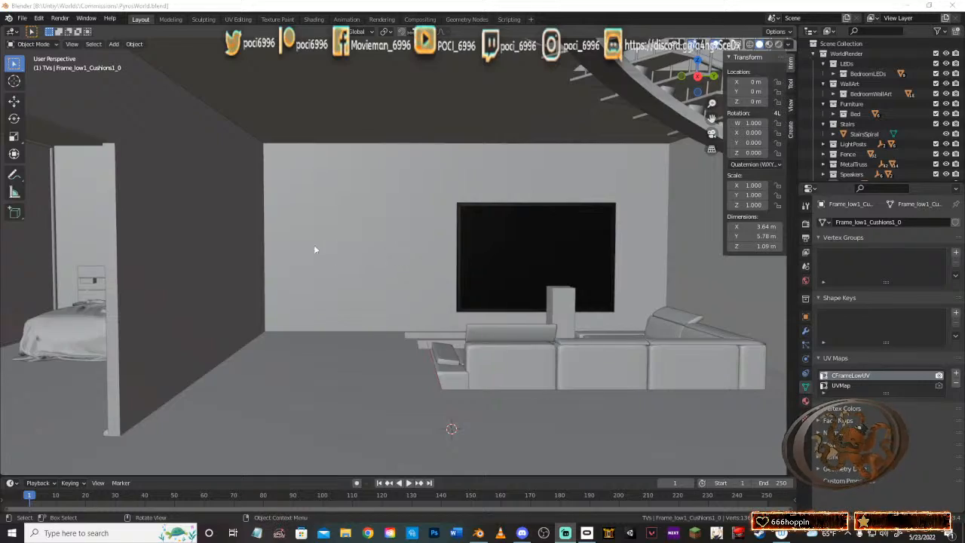
{"action": "middle_click_drag", "start_coordinate": [314, 252], "coordinate": [297, 275]}
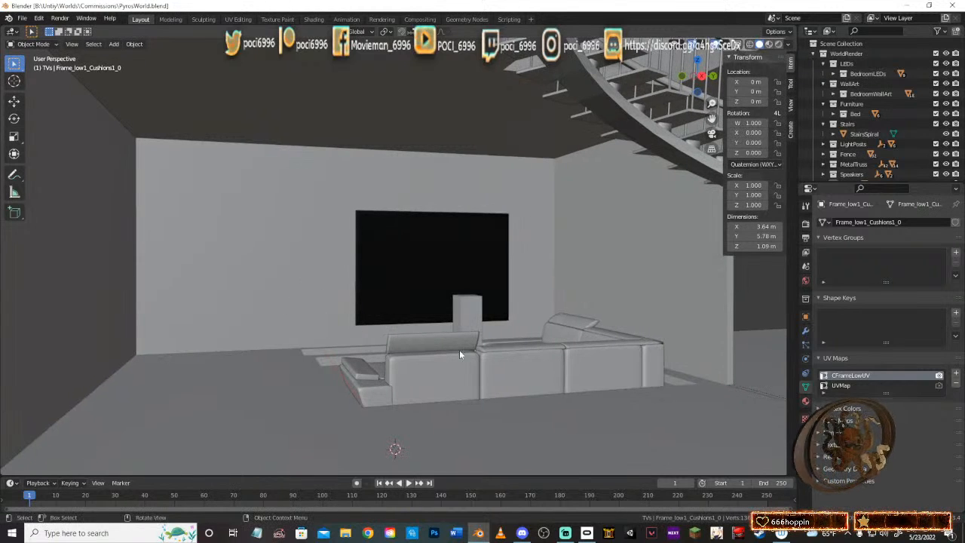
Step: Check the Google Chrome notification in the Windows notification center and return to the 3D scene
{"action": "left_click", "coordinate": [946, 536]}
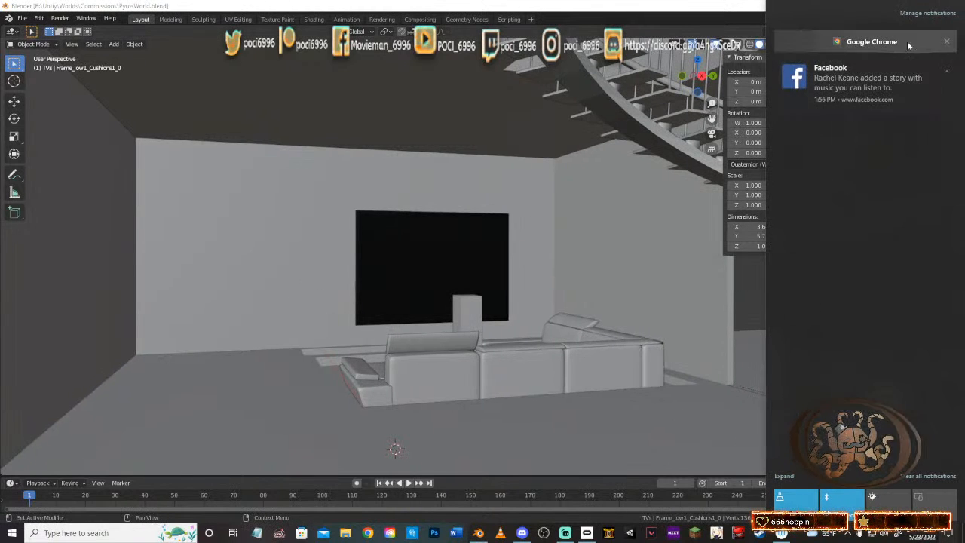
{"action": "left_click", "coordinate": [665, 5]}
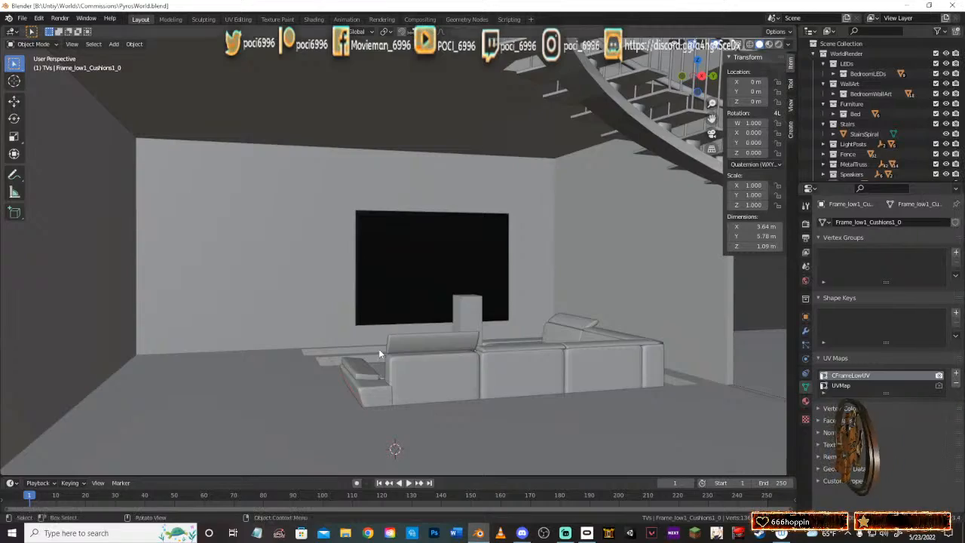
Step: Examine the outer walls, the outdoor stage with truss and speakers, the sunken pool with steps, and the lounge sofa
{"action": "middle_click_drag", "start_coordinate": [480, 341], "coordinate": [336, 331]}
{"action": "scroll", "coordinate": [335, 332], "scroll_direction": "down", "scroll_amount": 5}
{"action": "middle_click_drag", "start_coordinate": [441, 333], "coordinate": [282, 339]}
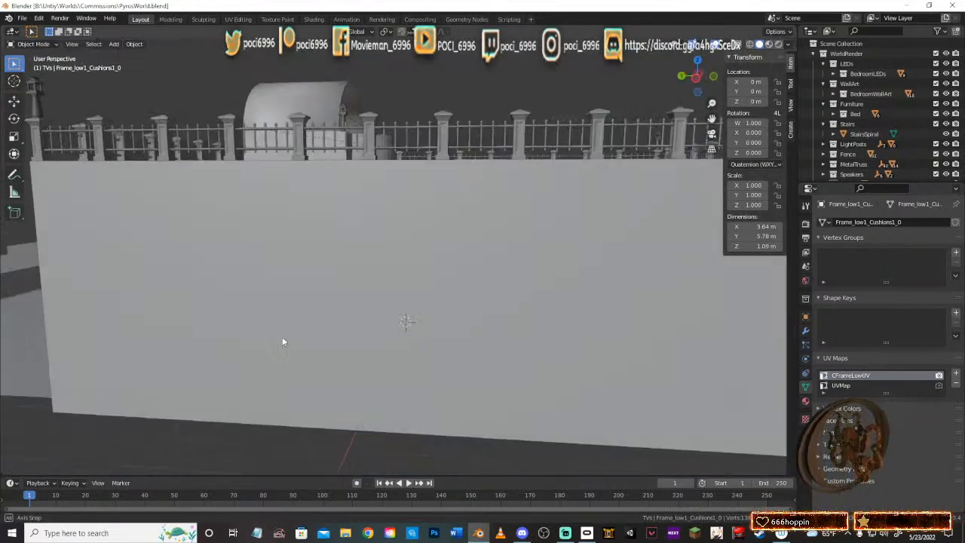
{"action": "middle_click_drag", "start_coordinate": [580, 342], "coordinate": [445, 340]}
{"action": "scroll", "coordinate": [444, 341], "scroll_direction": "up", "scroll_amount": 5}
{"action": "middle_click_drag", "start_coordinate": [311, 343], "coordinate": [455, 346]}
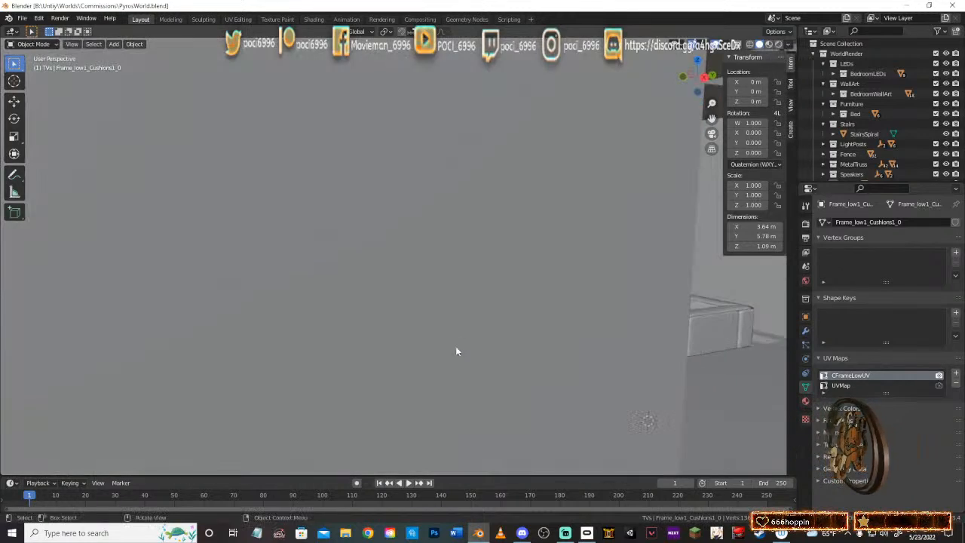
{"action": "scroll", "coordinate": [445, 346], "scroll_direction": "up", "scroll_amount": 2}
{"action": "middle_click_drag", "start_coordinate": [385, 349], "coordinate": [392, 299]}
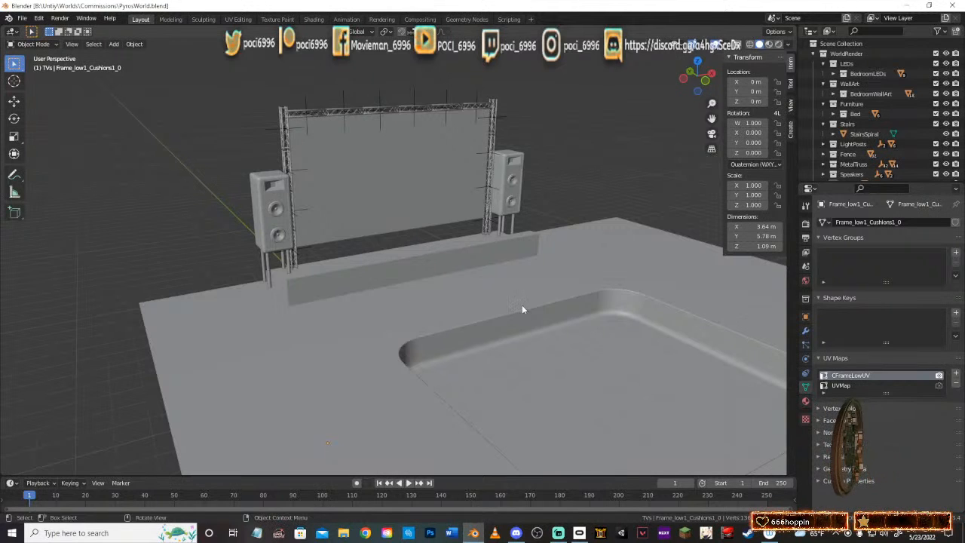
{"action": "middle_click_drag", "start_coordinate": [523, 308], "coordinate": [351, 324]}
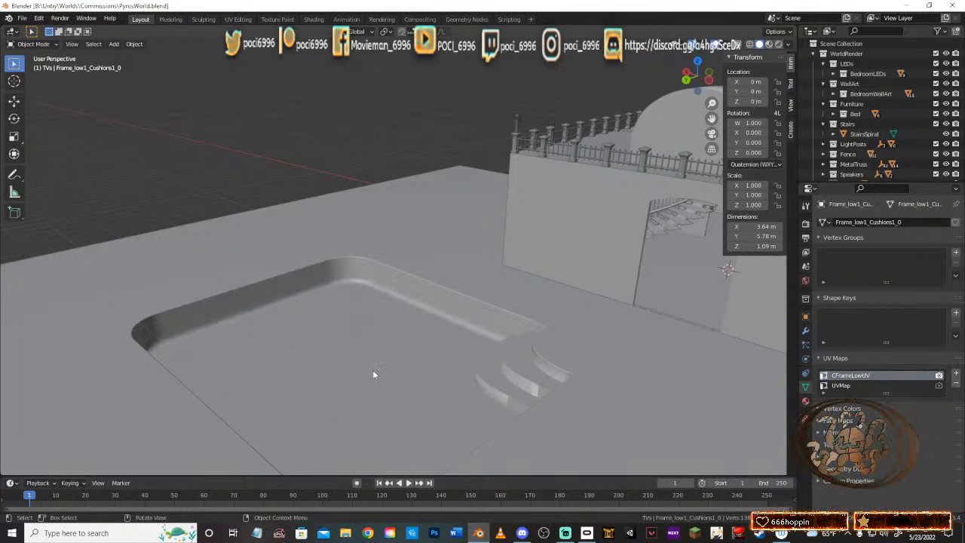
{"action": "middle_click_drag", "start_coordinate": [372, 374], "coordinate": [495, 309]}
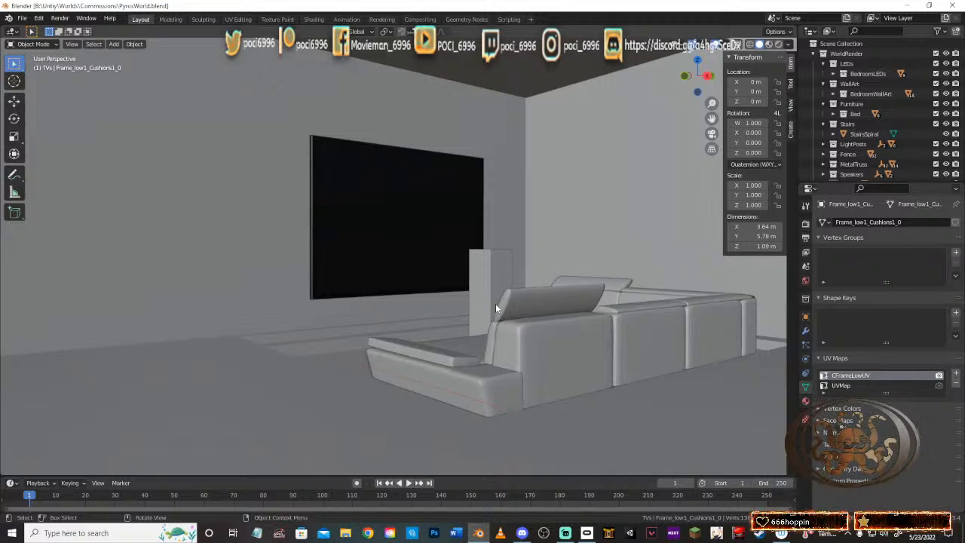
Step: Switch to Google Chrome and move its window out of the way of the 3D scene
{"action": "left_click", "coordinate": [367, 532]}
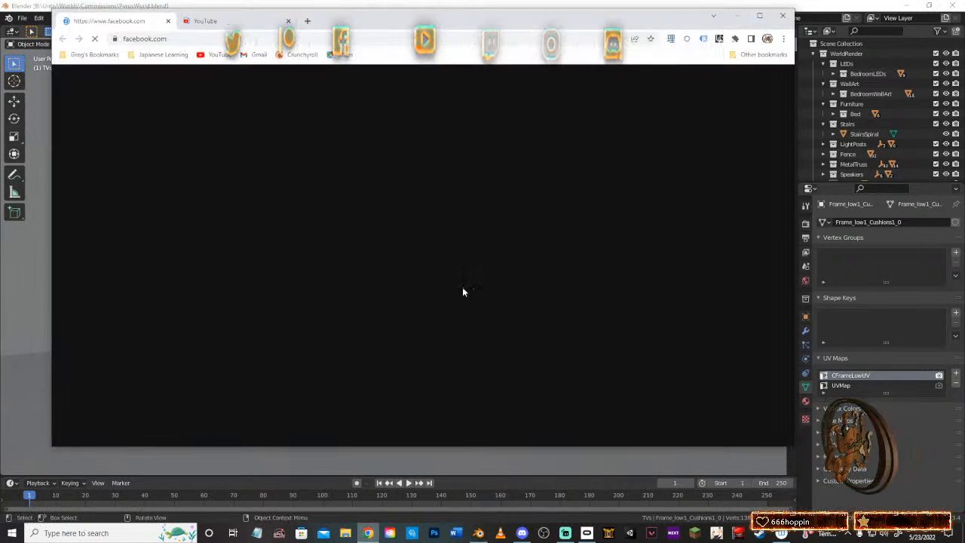
{"action": "left_click_drag", "start_coordinate": [457, 25], "coordinate": [0, 91]}
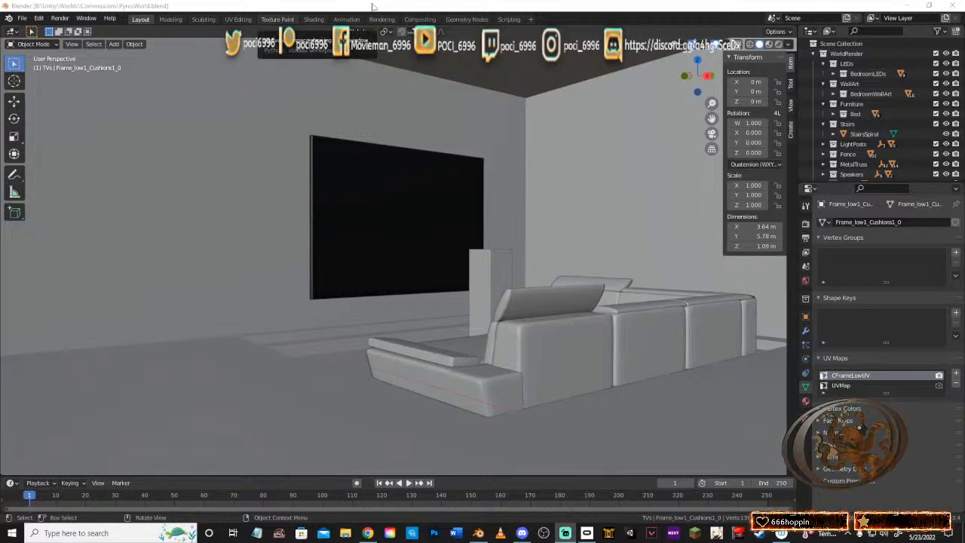
Step: Tour the scene in walk navigation from the lounge to the outdoor stage truss and back inside to the bedroom doorway
{"action": "middle_click_drag", "start_coordinate": [360, 179], "coordinate": [336, 329]}
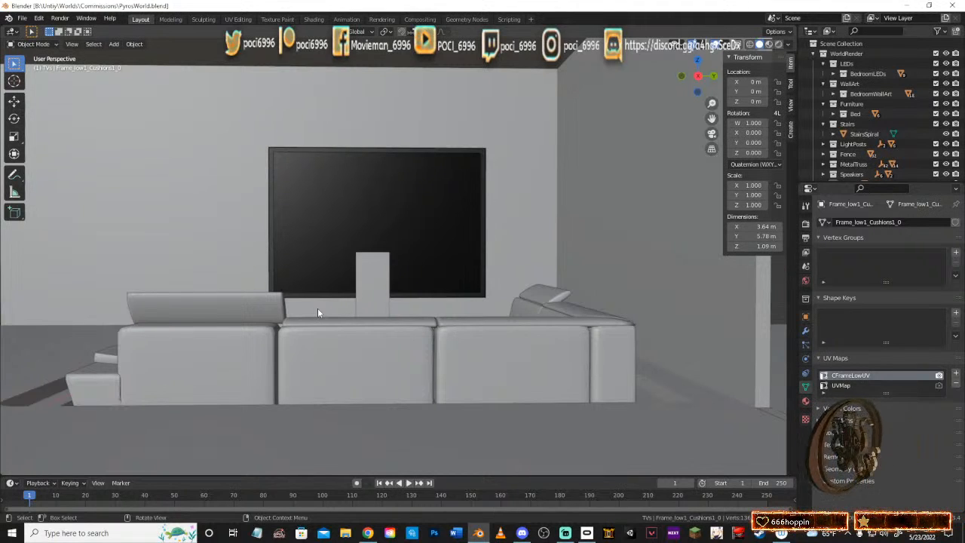
{"action": "key", "text": "shift+grave"}
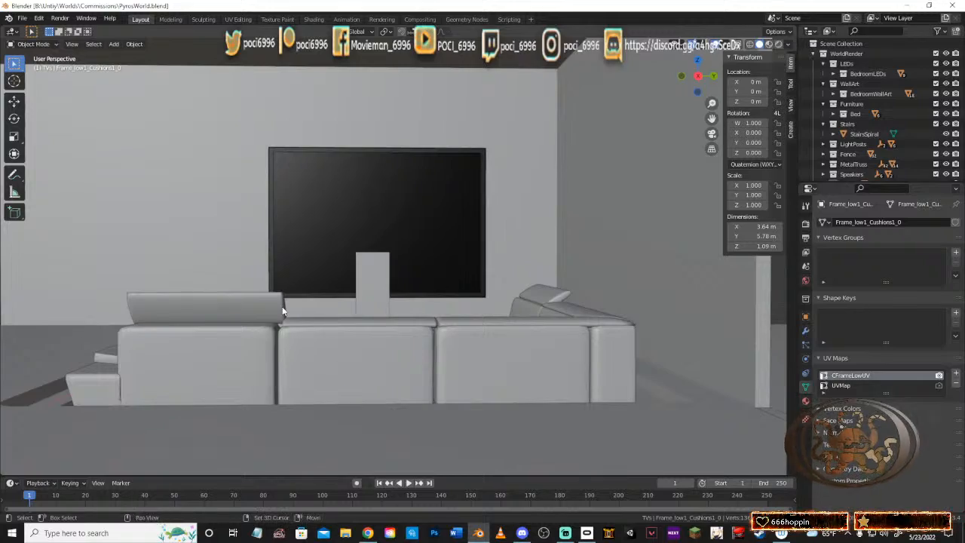
{"action": "key", "text": "w"}
{"action": "key", "text": "w"}
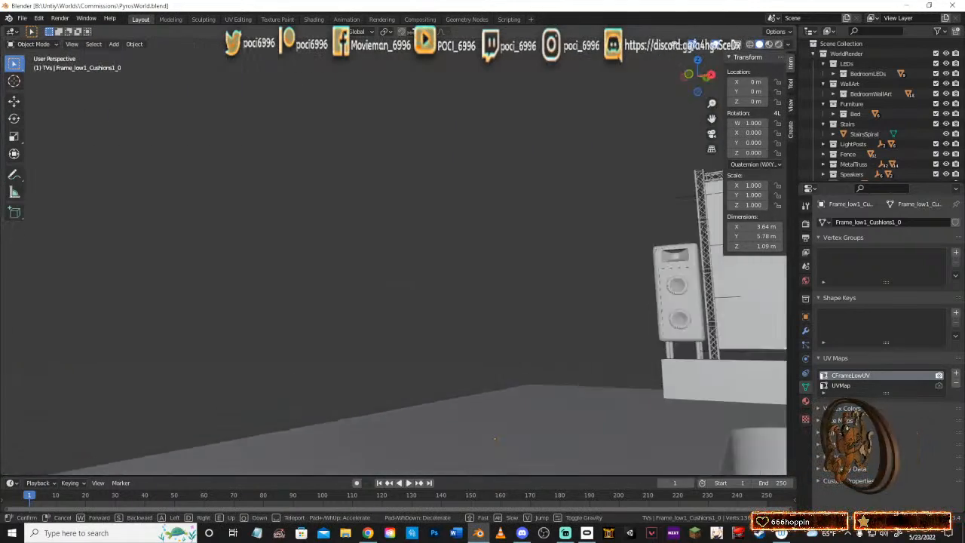
{"action": "key", "text": "s"}
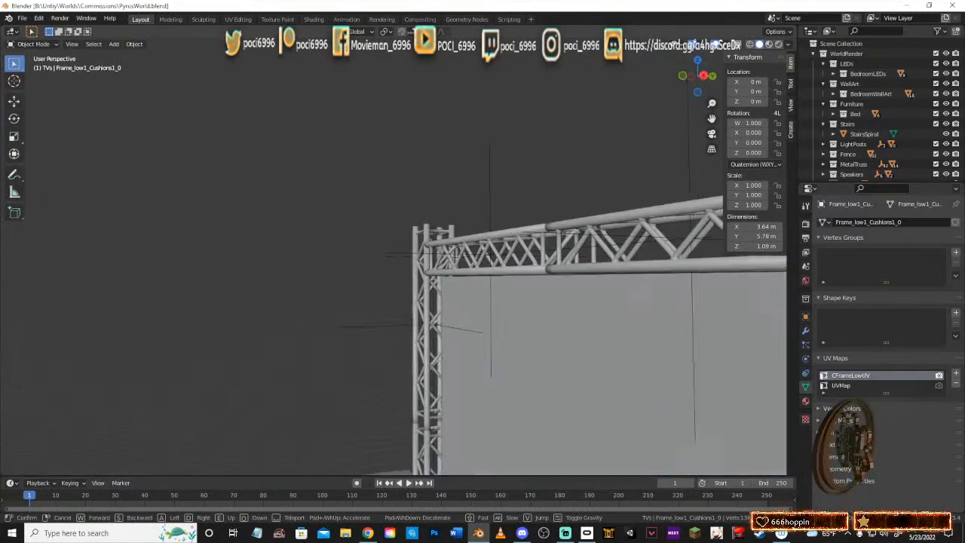
{"action": "key", "text": "w"}
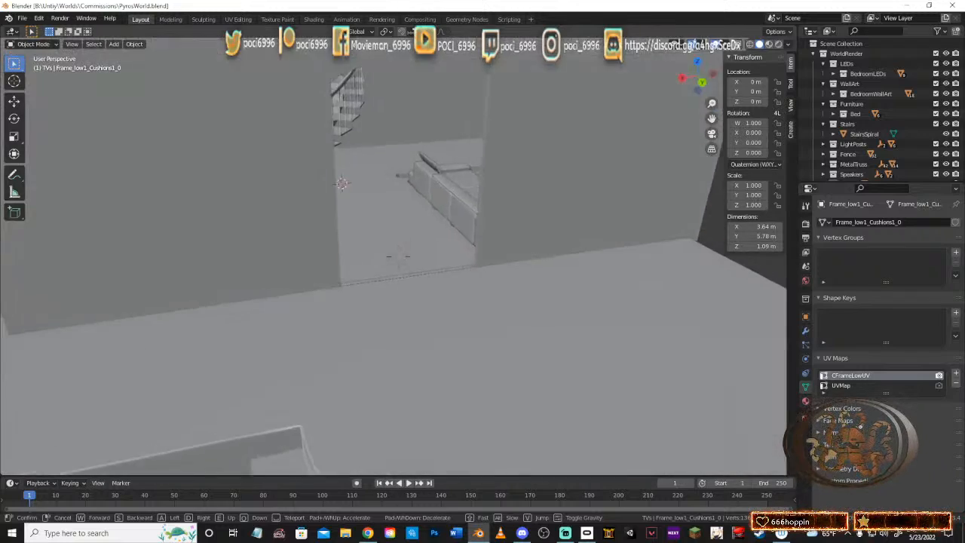
{"action": "key", "text": "w"}
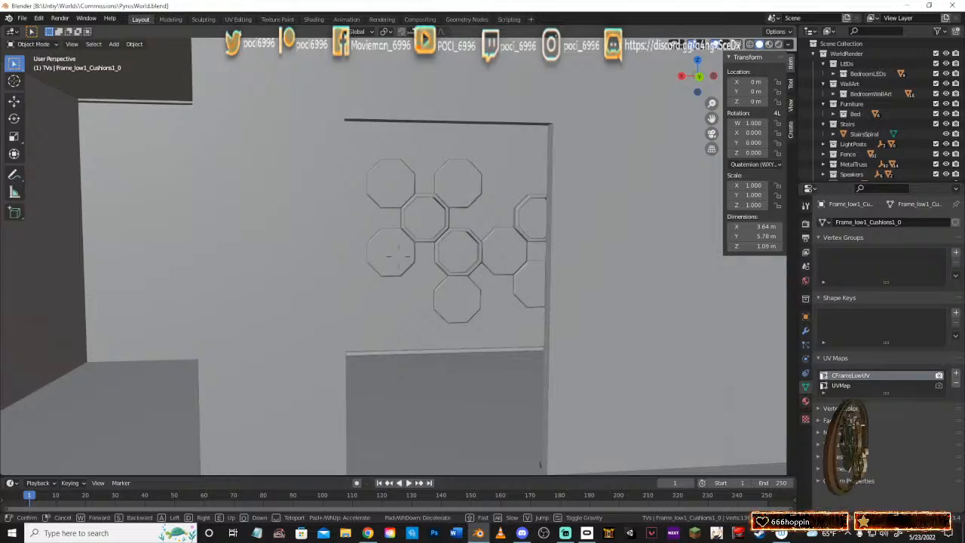
Step: Examine the lounge in walk navigation: the bedroom doorway, wall screen, sunken sofa and spiral staircase
{"action": "key", "text": "w"}
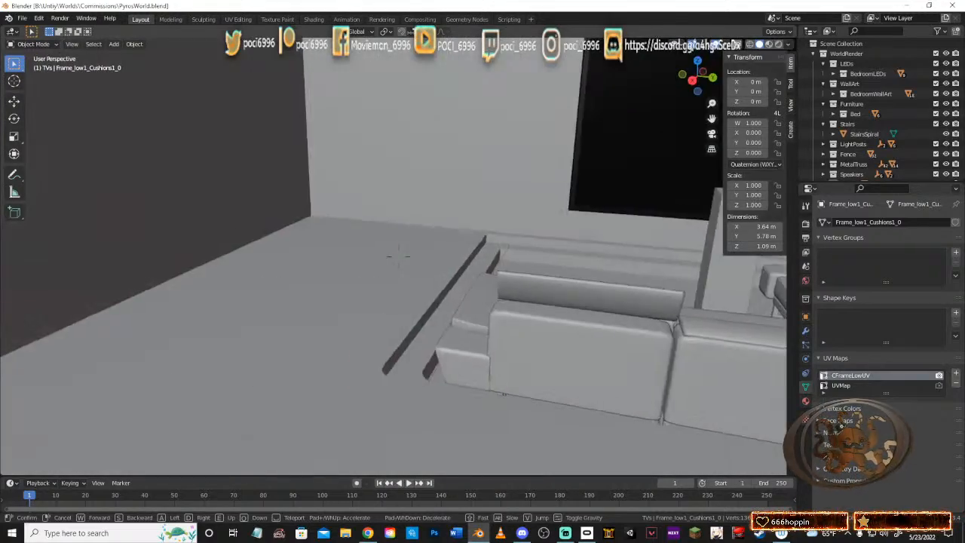
{"action": "key", "text": "w"}
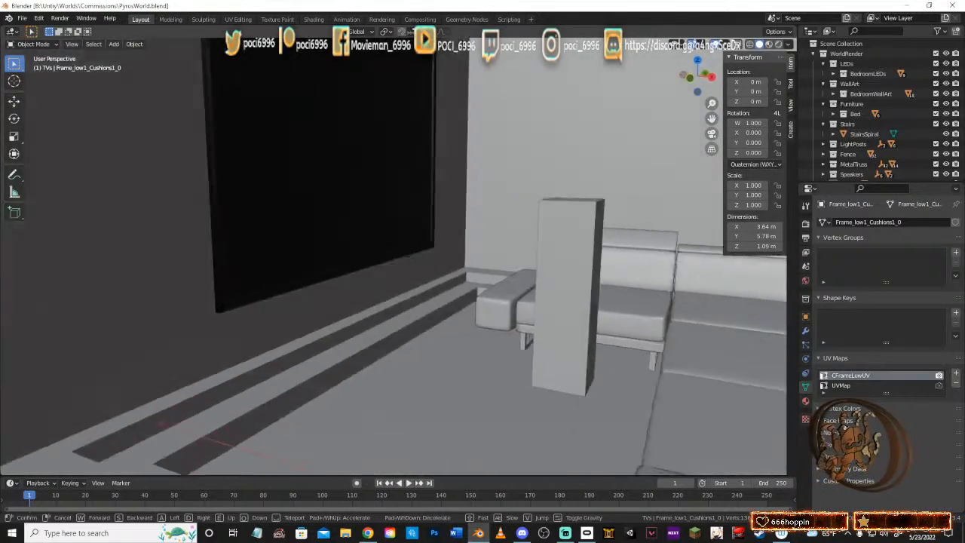
{"action": "key", "text": "s"}
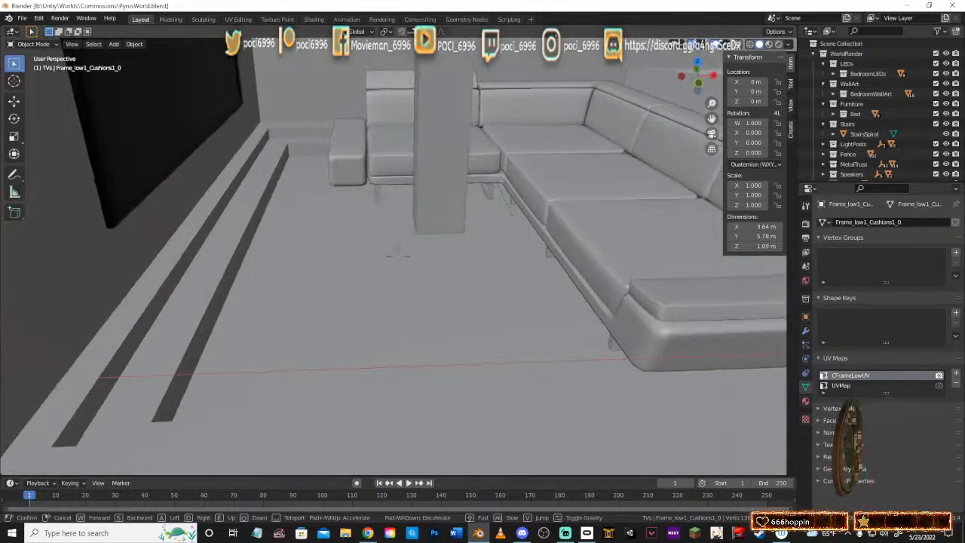
{"action": "key", "text": "d"}
{"action": "key", "text": "w"}
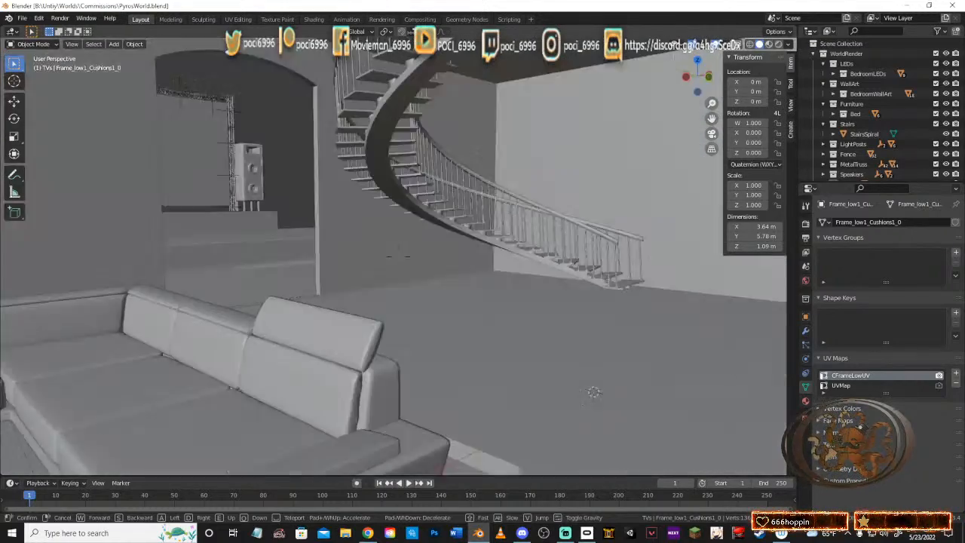
{"action": "key", "text": "w"}
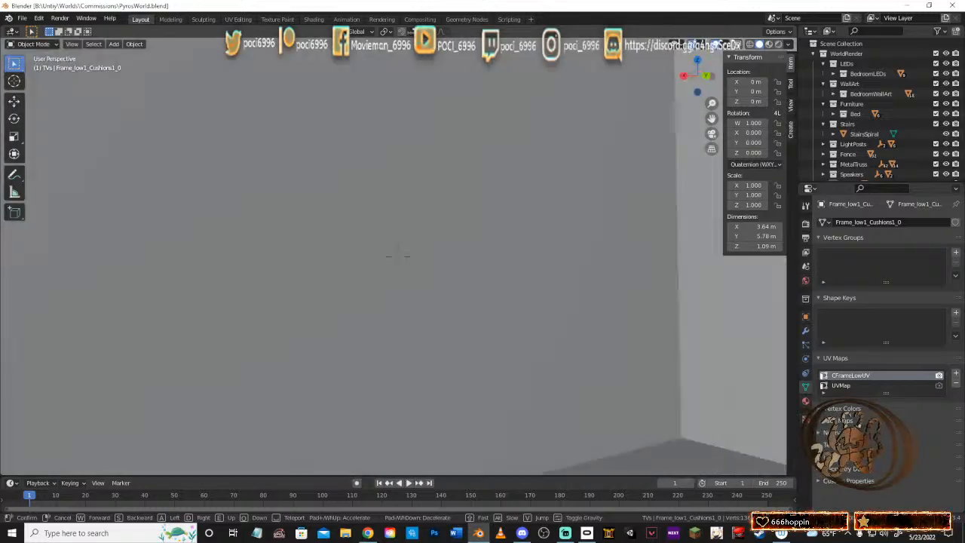
{"action": "key", "text": "w"}
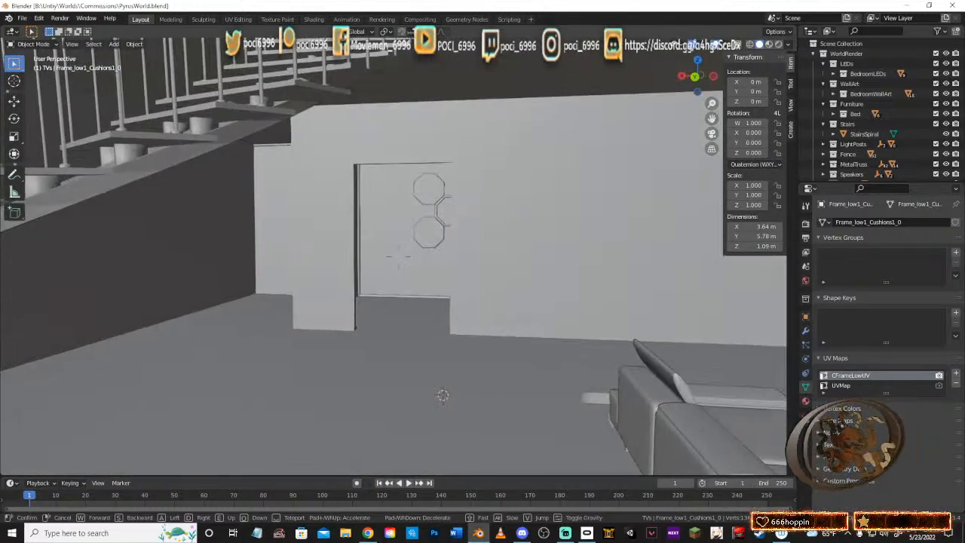
Step: Walk out through the archway, examine the outer wall beside it, and end walk navigation there
{"action": "key", "text": "s"}
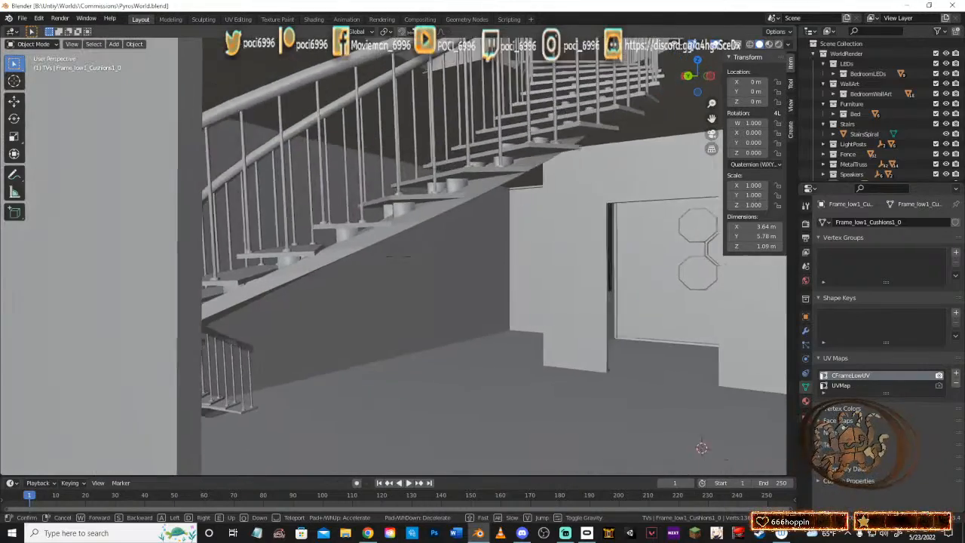
{"action": "key", "text": "s"}
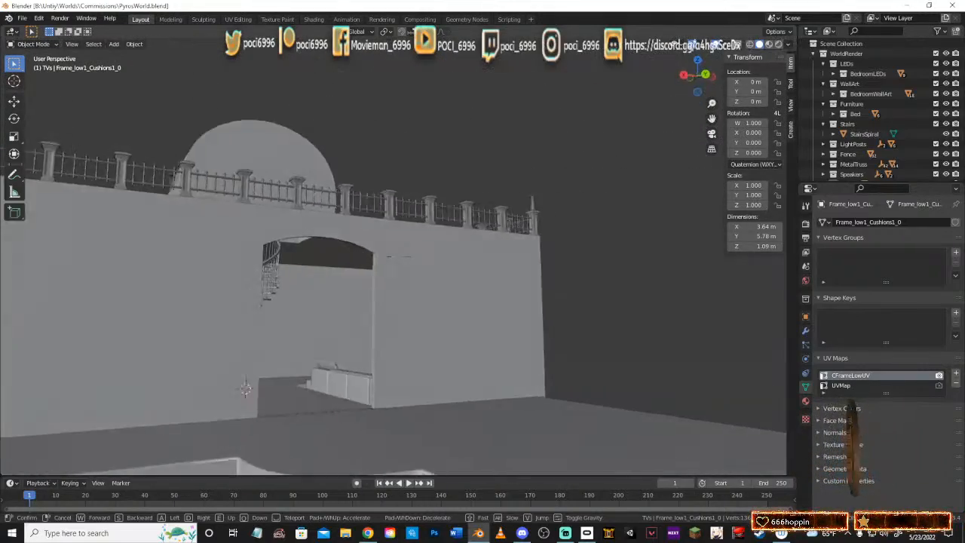
{"action": "key", "text": "w"}
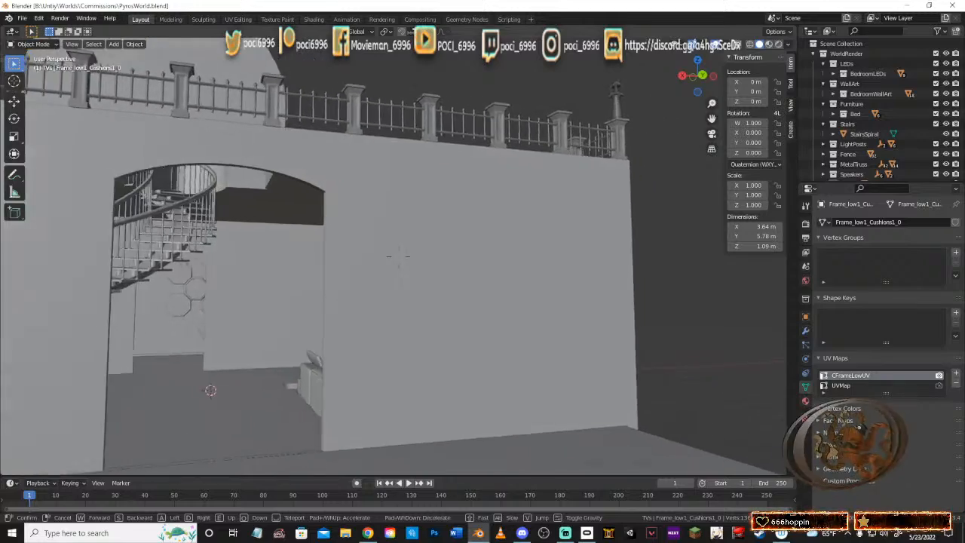
{"action": "key", "text": "w"}
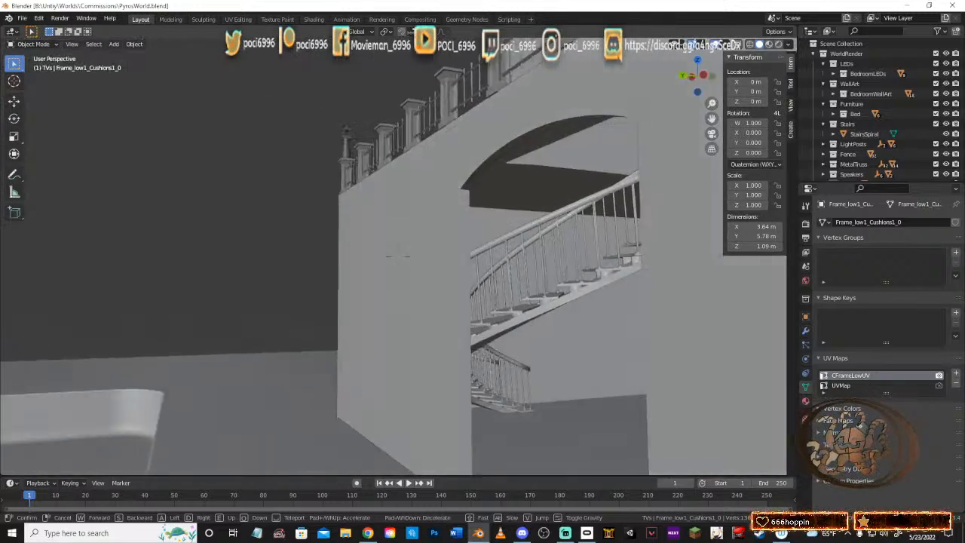
{"action": "key", "text": "w"}
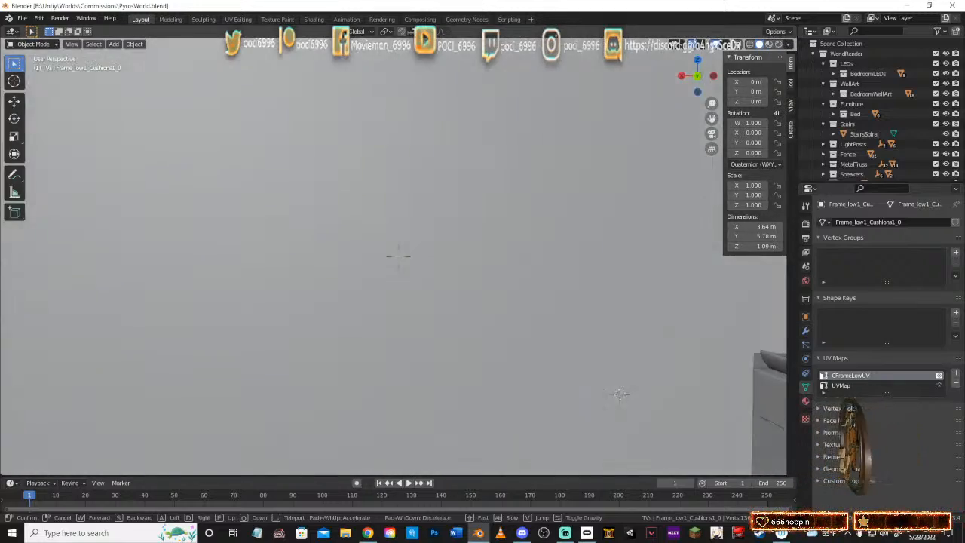
{"action": "key", "text": "s"}
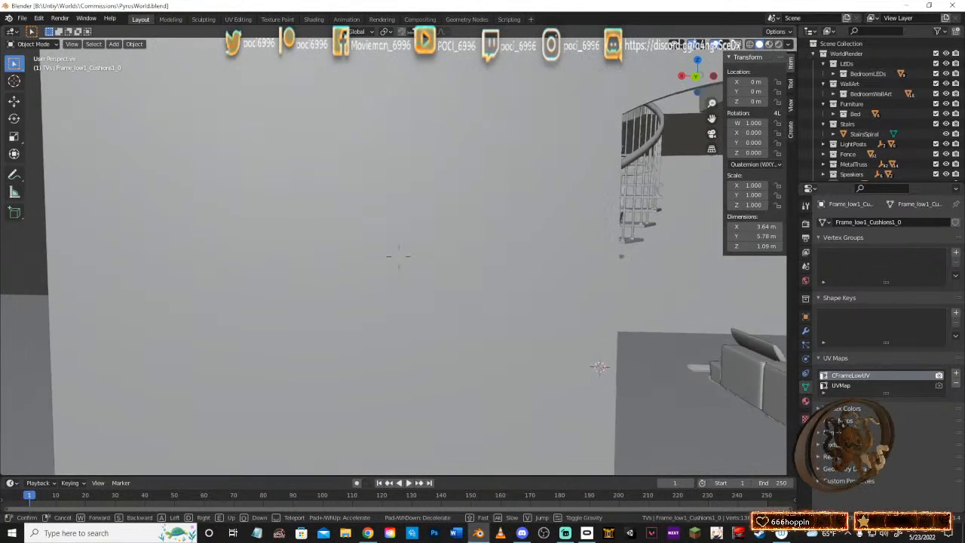
{"action": "key", "text": "s"}
{"action": "left_click", "coordinate": [398, 255]}
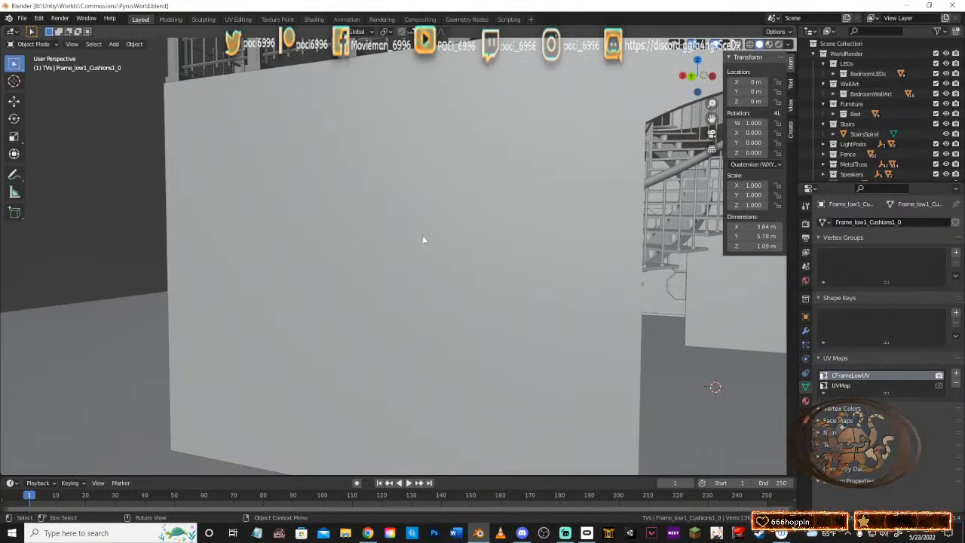
Step: Select HouseBase and add two evenly spaced vertical loop cuts to the outer wall section on the staircase side of the archway
{"action": "left_click", "coordinate": [423, 237]}
{"action": "middle_click_drag", "start_coordinate": [423, 237], "coordinate": [361, 251]}
{"action": "right_click", "coordinate": [277, 251]}
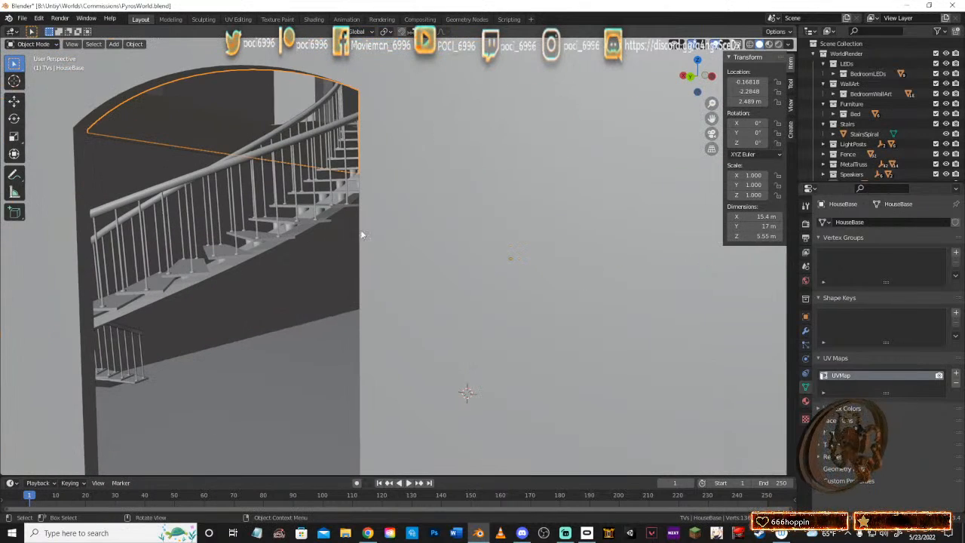
{"action": "right_click", "coordinate": [365, 241]}
{"action": "middle_click_drag", "start_coordinate": [289, 234], "coordinate": [335, 251]}
{"action": "scroll", "coordinate": [312, 232], "scroll_direction": "down", "scroll_amount": 3}
{"action": "scroll", "coordinate": [312, 232], "scroll_direction": "up", "scroll_amount": 2}
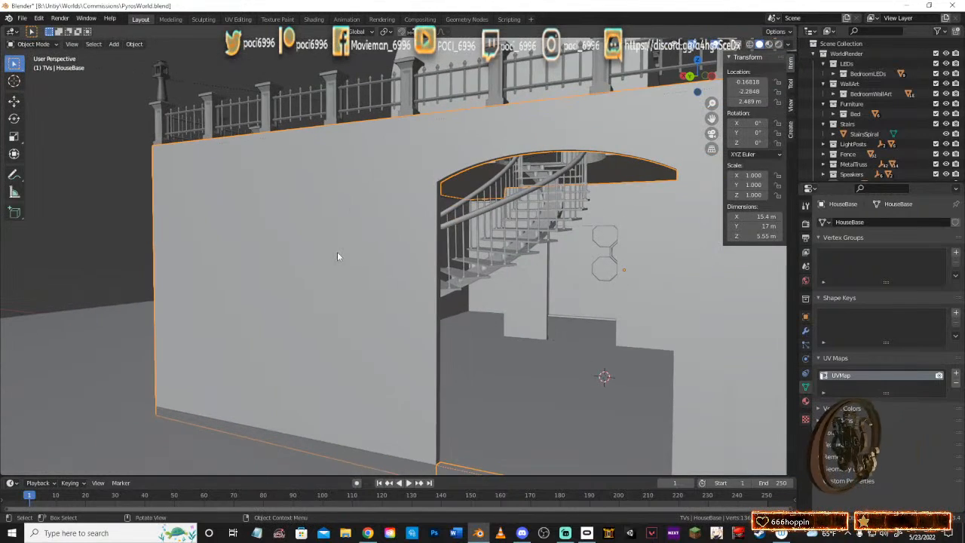
{"action": "key", "text": "Tab"}
{"action": "key", "text": "ctrl+r"}
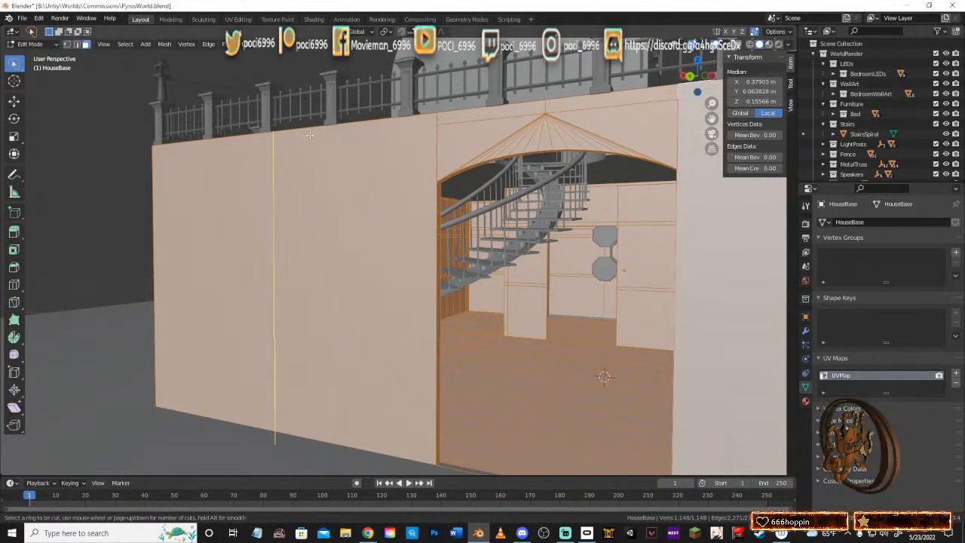
{"action": "scroll", "coordinate": [309, 135], "scroll_direction": "up", "scroll_amount": 1}
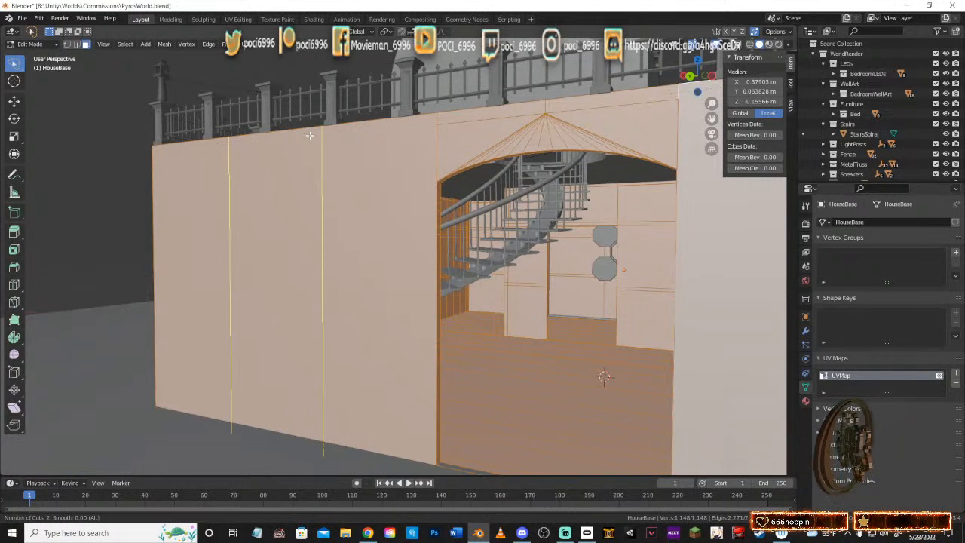
{"action": "left_click", "coordinate": [309, 135]}
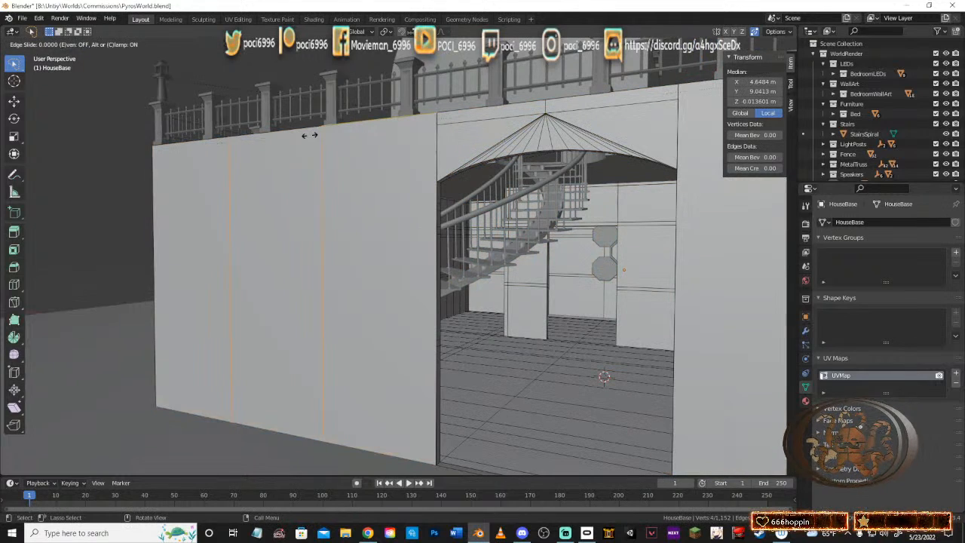
{"action": "left_click", "coordinate": [309, 135]}
Step: Add a vertical loop cut on each side of the paired edges in the interior wall behind the staircase, with factors -0.460 and 0.393
{"action": "middle_click_drag", "start_coordinate": [341, 165], "coordinate": [341, 262]}
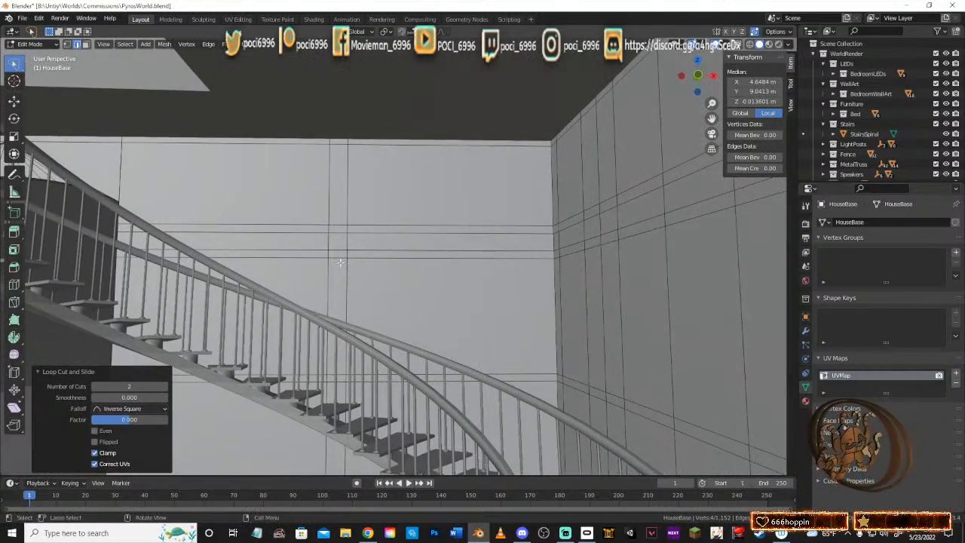
{"action": "key", "text": "ctrl+r"}
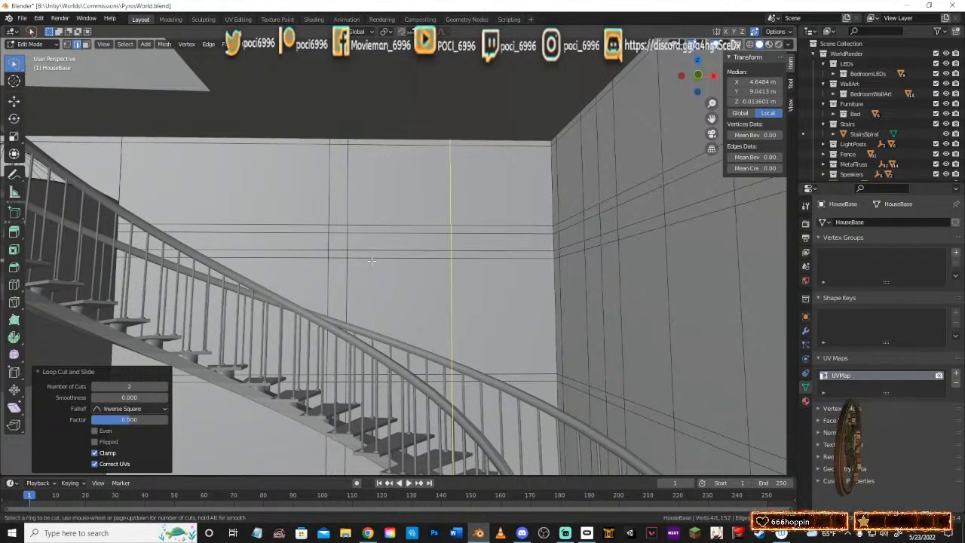
{"action": "left_click", "coordinate": [372, 260]}
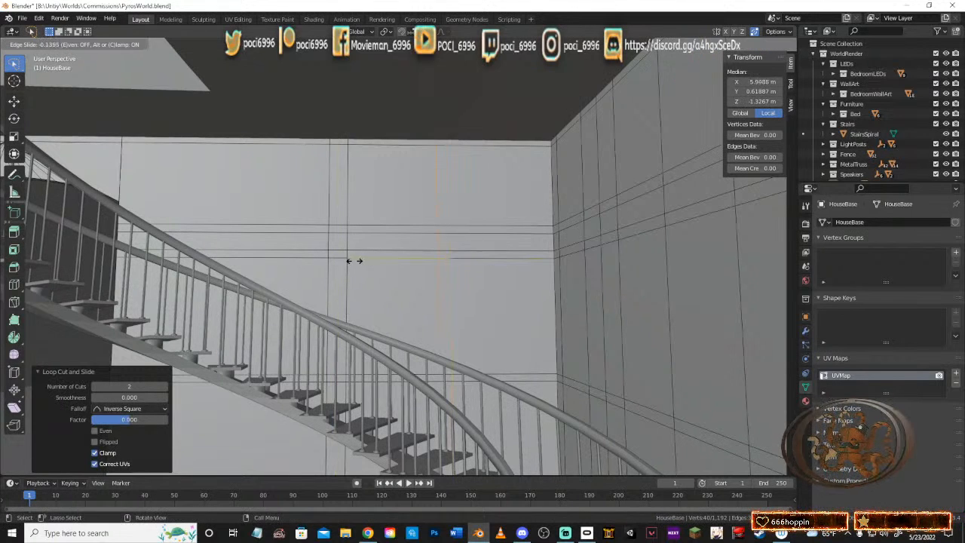
{"action": "left_click", "coordinate": [322, 259]}
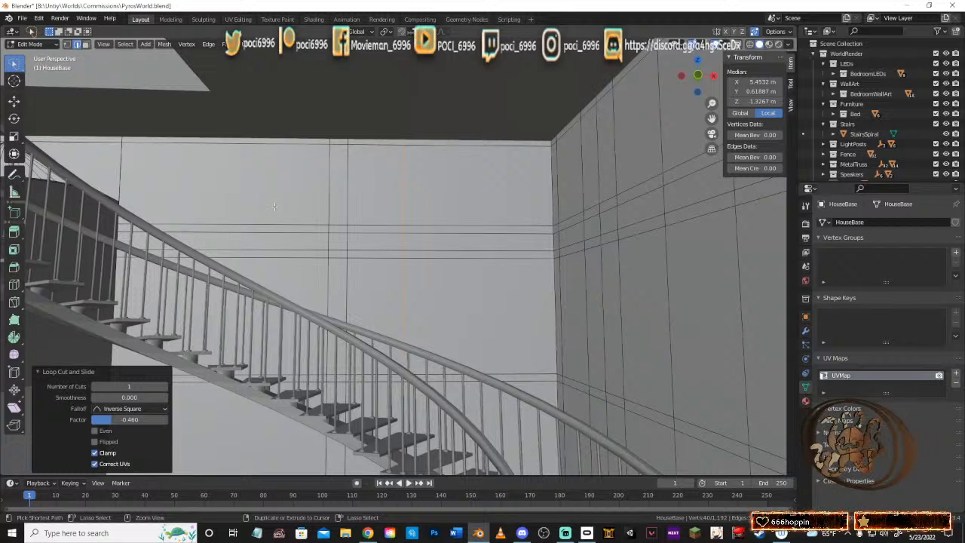
{"action": "key", "text": "ctrl+r"}
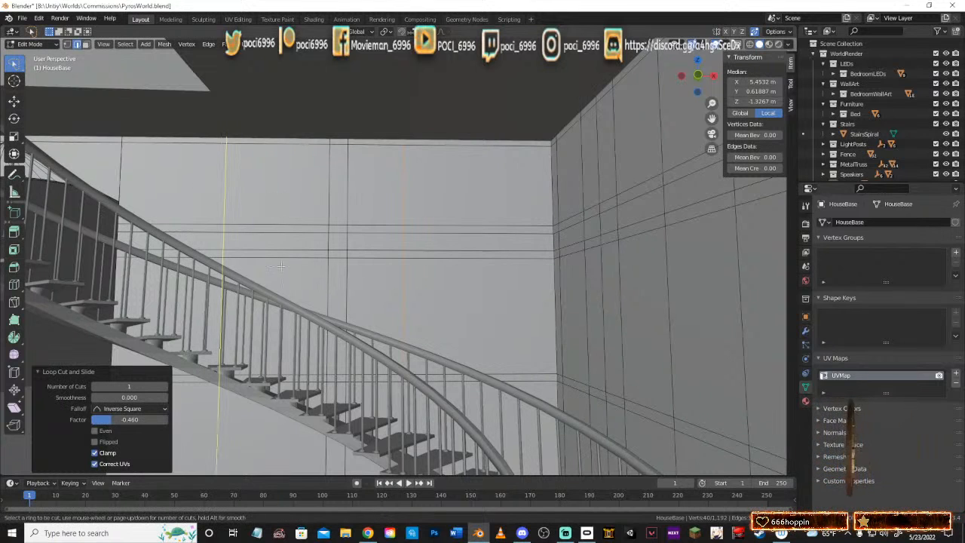
{"action": "left_click", "coordinate": [269, 219]}
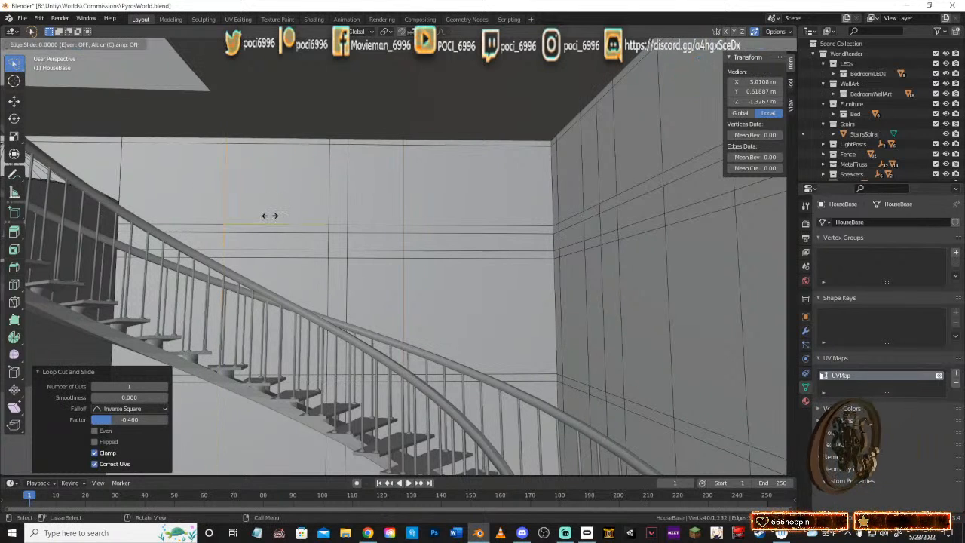
{"action": "left_click", "coordinate": [313, 217]}
Step: Add two horizontal loop cuts around the outer walls and spread them apart by scaling 1.545 along Z
{"action": "middle_click_drag", "start_coordinate": [313, 217], "coordinate": [461, 263]}
{"action": "key", "text": "ctrl+r"}
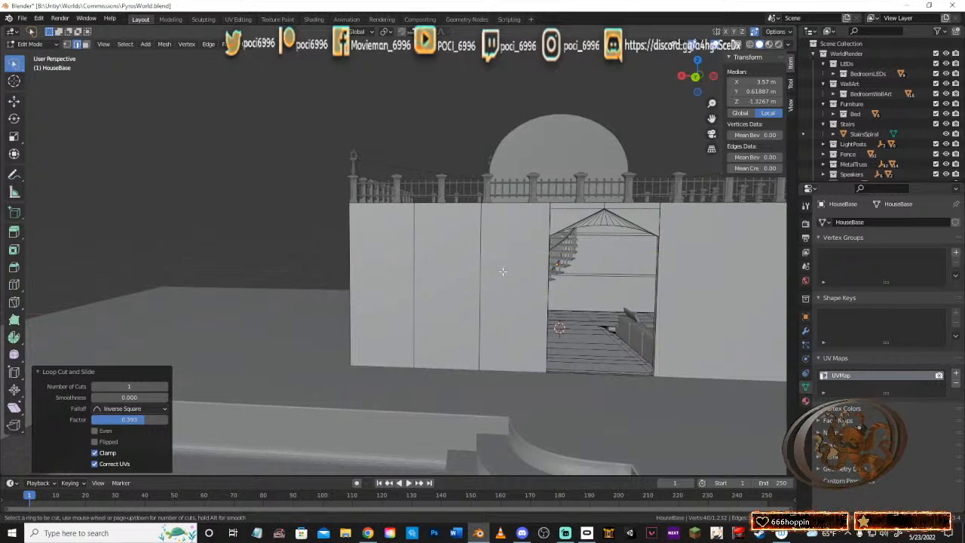
{"action": "scroll", "coordinate": [406, 280], "scroll_direction": "up", "scroll_amount": 1}
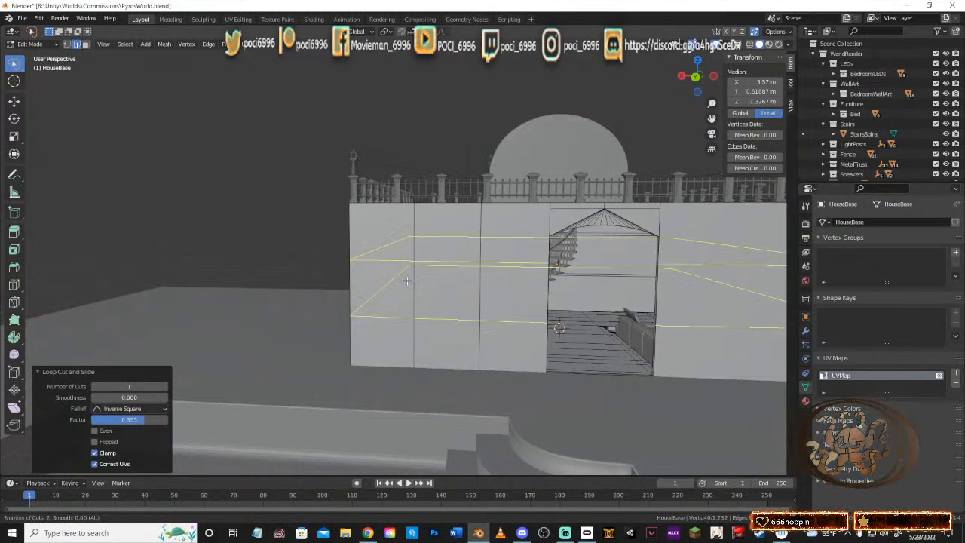
{"action": "left_click", "coordinate": [406, 281]}
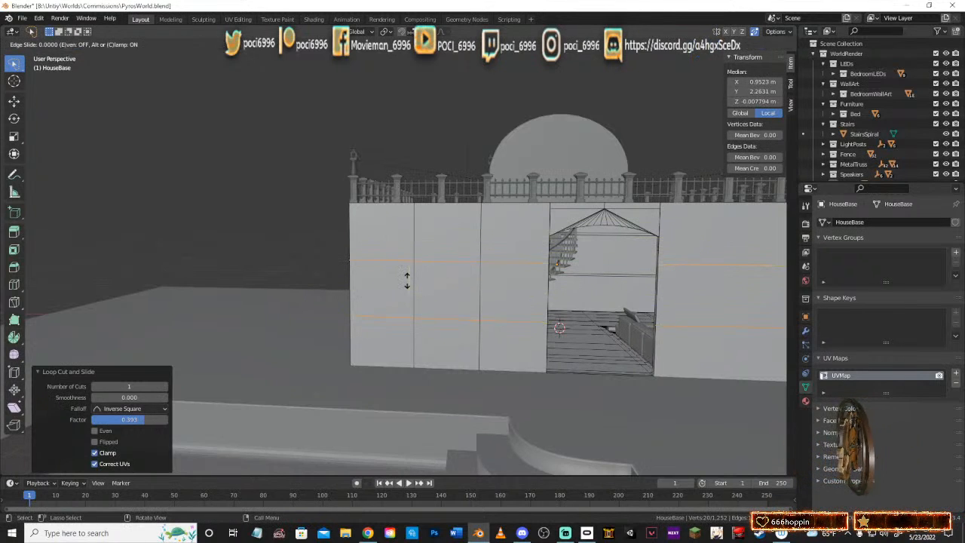
{"action": "right_click", "coordinate": [406, 281]}
{"action": "key", "text": "s"}
{"action": "key", "text": "z"}
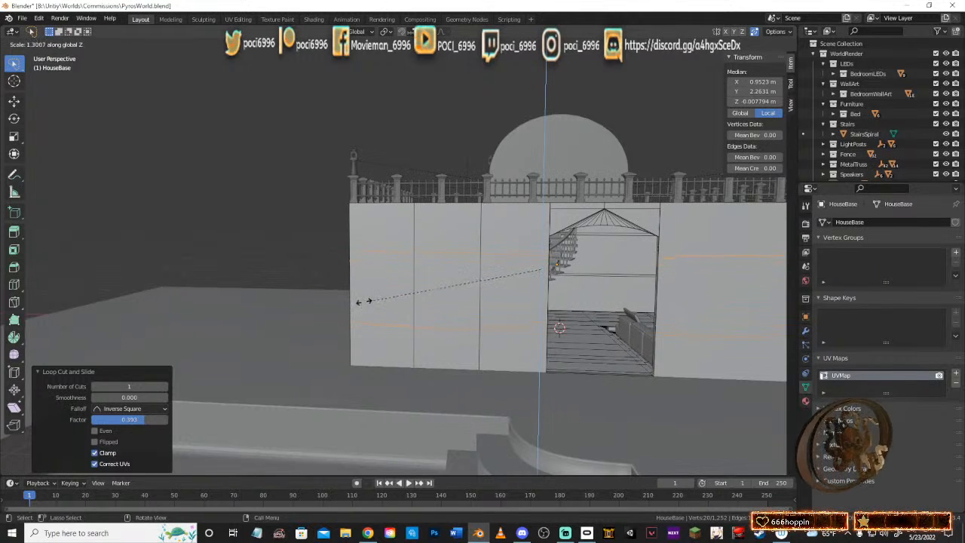
{"action": "left_click", "coordinate": [336, 308]}
Step: Add two evenly spaced vertical loop cuts to the outer wall section on the archway's other side, opposite the staircase
{"action": "middle_click_drag", "start_coordinate": [336, 308], "coordinate": [502, 296]}
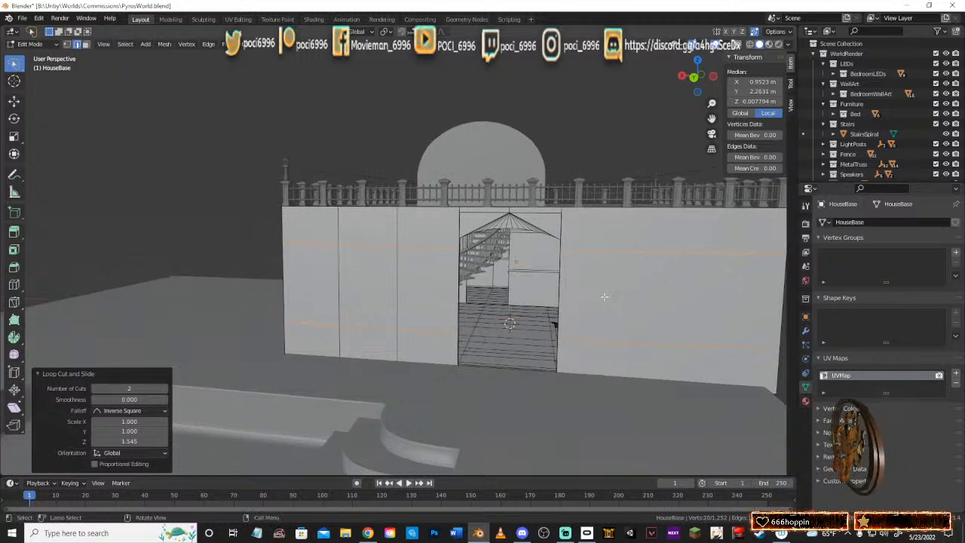
{"action": "key", "text": "ctrl+r"}
{"action": "scroll", "coordinate": [655, 243], "scroll_direction": "up", "scroll_amount": 1}
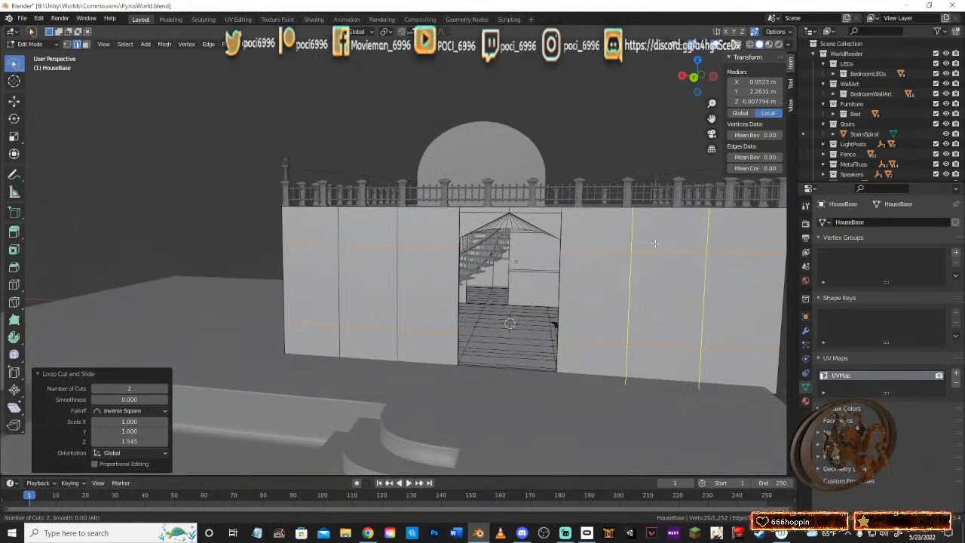
{"action": "left_click", "coordinate": [655, 243]}
{"action": "right_click", "coordinate": [655, 243]}
Step: Add a vertical loop cut on each side of the paired edges in that section's interior wall, with factors 0.406 and 0.220
{"action": "middle_click_drag", "start_coordinate": [594, 284], "coordinate": [415, 248]}
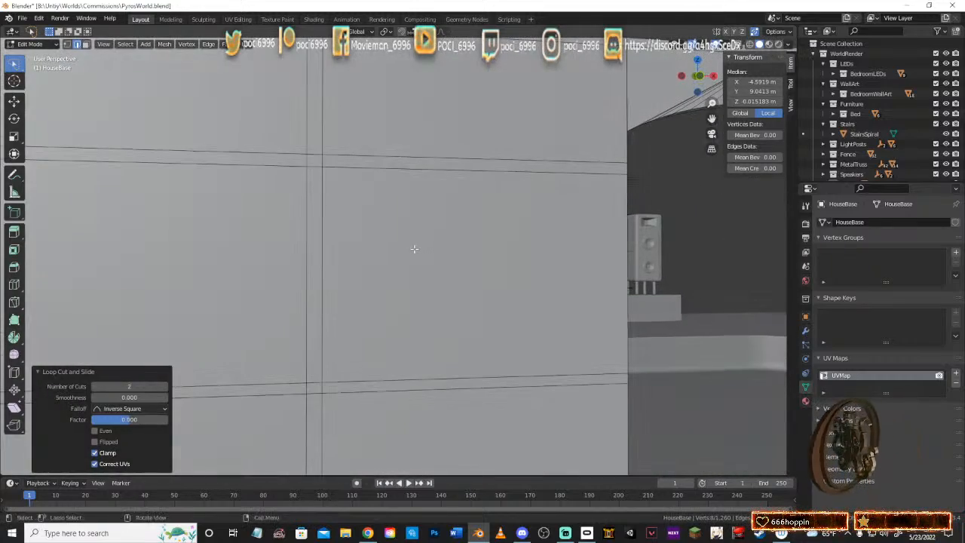
{"action": "key", "text": "ctrl+r"}
{"action": "left_click", "coordinate": [476, 176]}
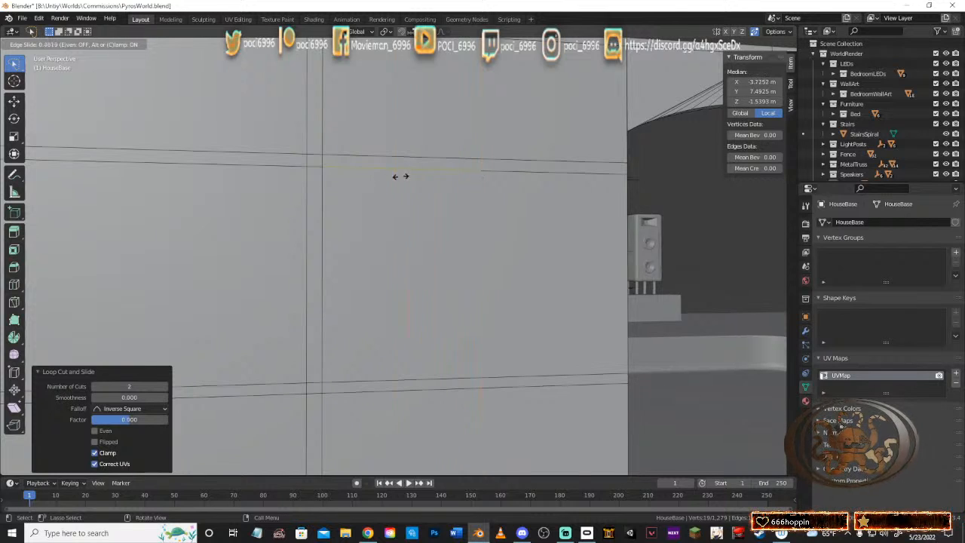
{"action": "left_click", "coordinate": [413, 175]}
{"action": "key", "text": "ctrl+r"}
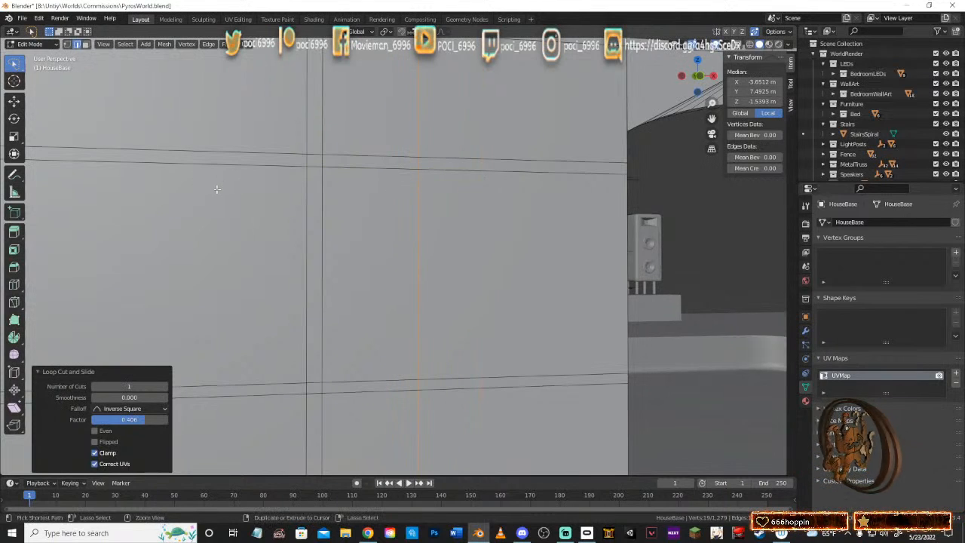
{"action": "left_click", "coordinate": [130, 143]}
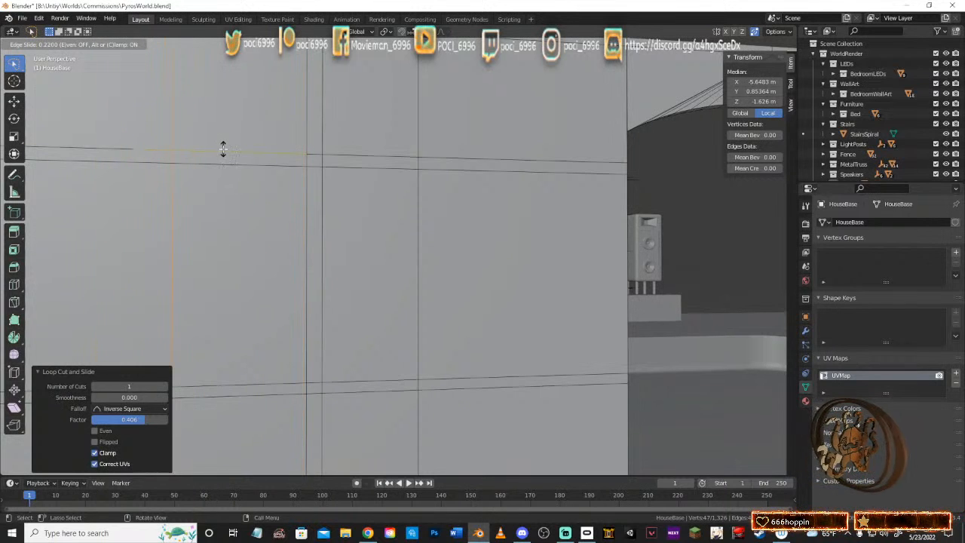
{"action": "left_click", "coordinate": [222, 148]}
{"action": "scroll", "coordinate": [264, 221], "scroll_direction": "down", "scroll_amount": 10}
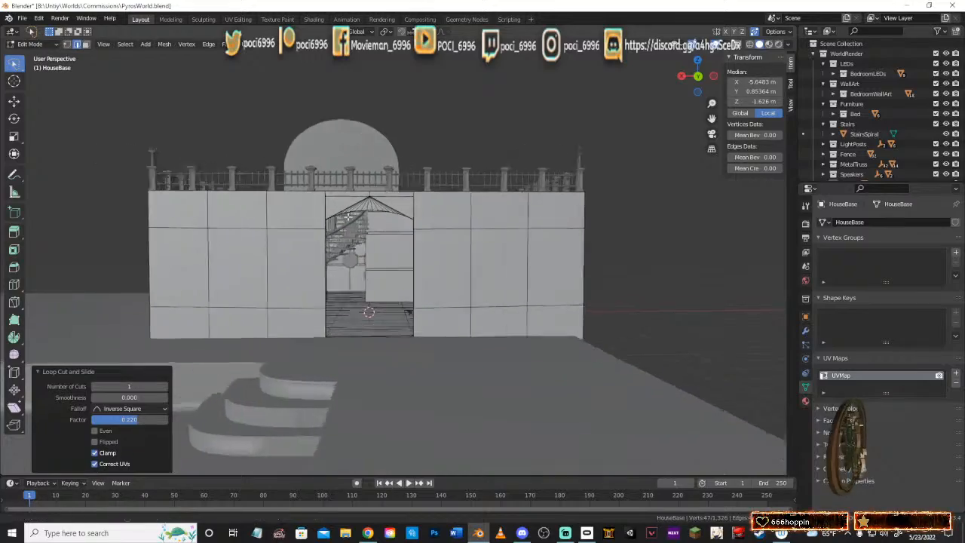
Step: Check the new wall cuts around the archway from outside and inside, and save the file
{"action": "middle_click_drag", "start_coordinate": [347, 217], "coordinate": [410, 244]}
{"action": "scroll", "coordinate": [392, 253], "scroll_direction": "up", "scroll_amount": 5}
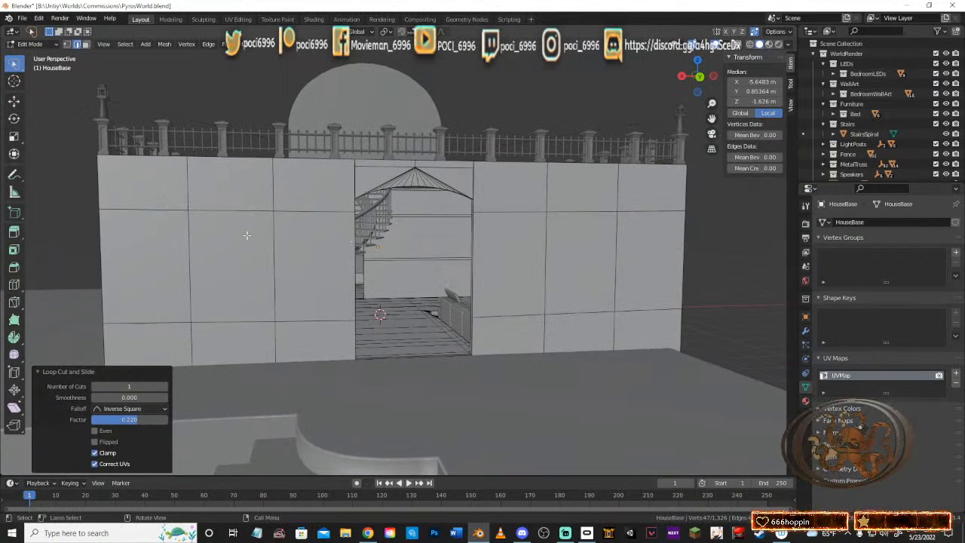
{"action": "mouse_move", "coordinate": [256, 230]}
{"action": "middle_mouse_down"}
{"action": "mouse_move", "coordinate": [334, 226]}
{"action": "mouse_move", "coordinate": [245, 226]}
{"action": "middle_mouse_up"}
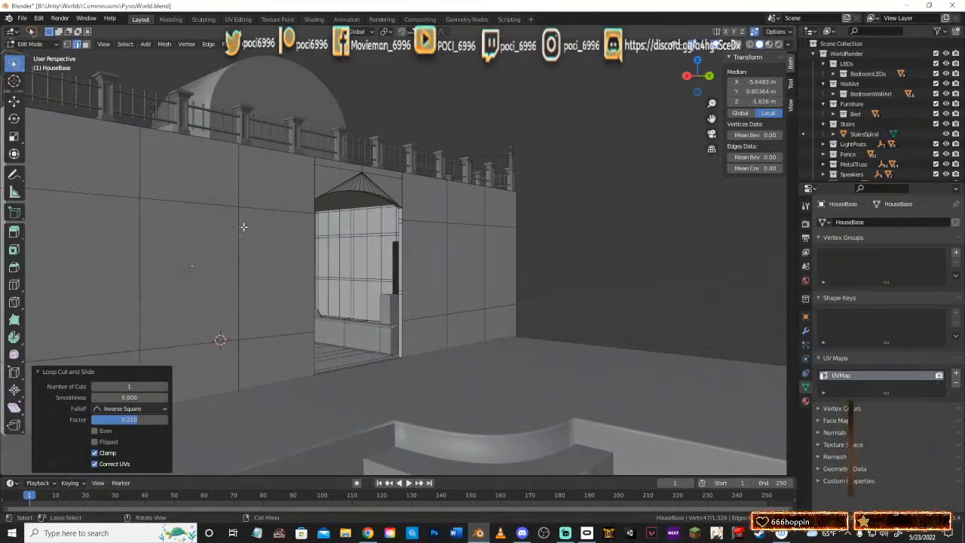
{"action": "middle_click_drag", "start_coordinate": [326, 238], "coordinate": [235, 248]}
{"action": "middle_click_drag", "start_coordinate": [384, 264], "coordinate": [249, 258]}
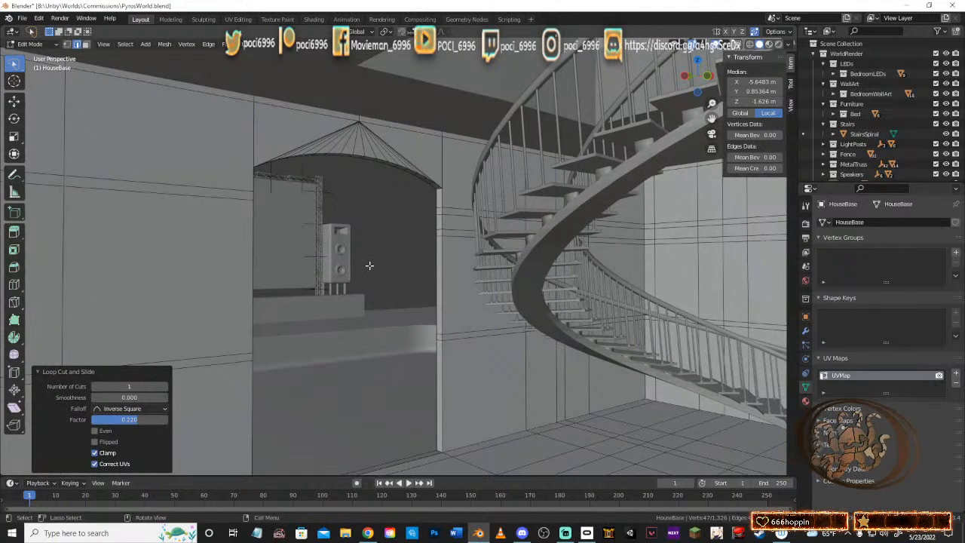
{"action": "middle_click_drag", "start_coordinate": [331, 241], "coordinate": [556, 258]}
{"action": "key", "text": "ctrl+s"}
Step: Delete the middle panel face of the outer wall section on the staircase side of the archway
{"action": "middle_click_drag", "start_coordinate": [384, 258], "coordinate": [567, 252]}
{"action": "middle_click_drag", "start_coordinate": [397, 252], "coordinate": [529, 255]}
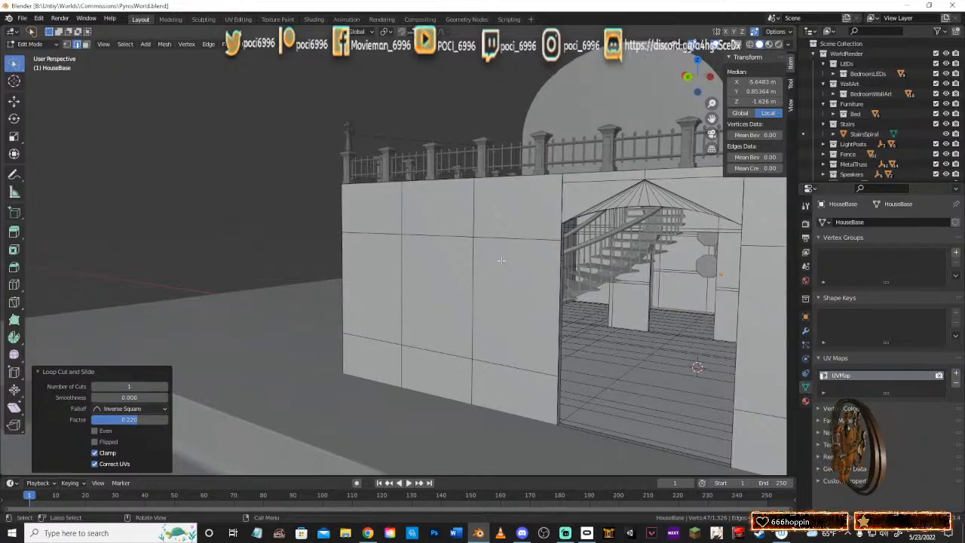
{"action": "middle_click_drag", "start_coordinate": [501, 260], "coordinate": [309, 183]}
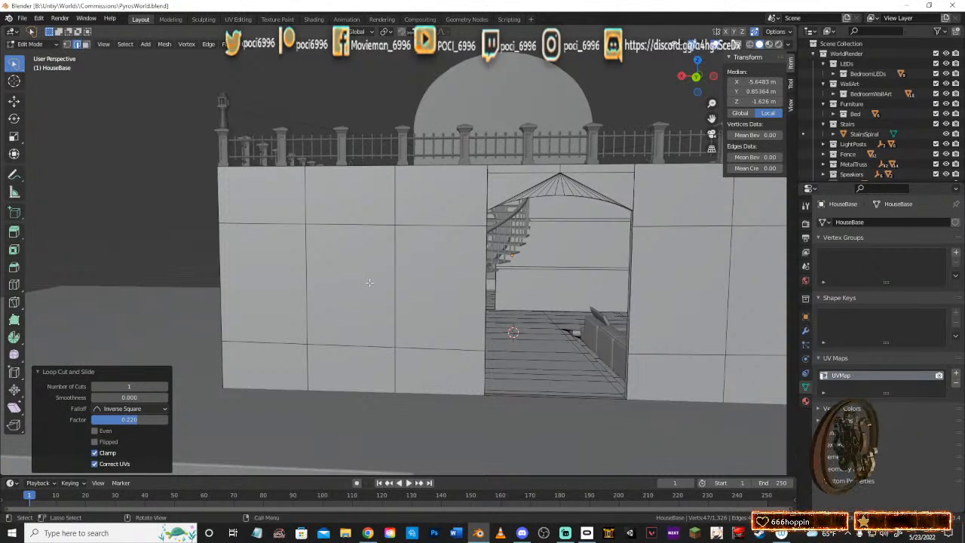
{"action": "left_click", "coordinate": [385, 338]}
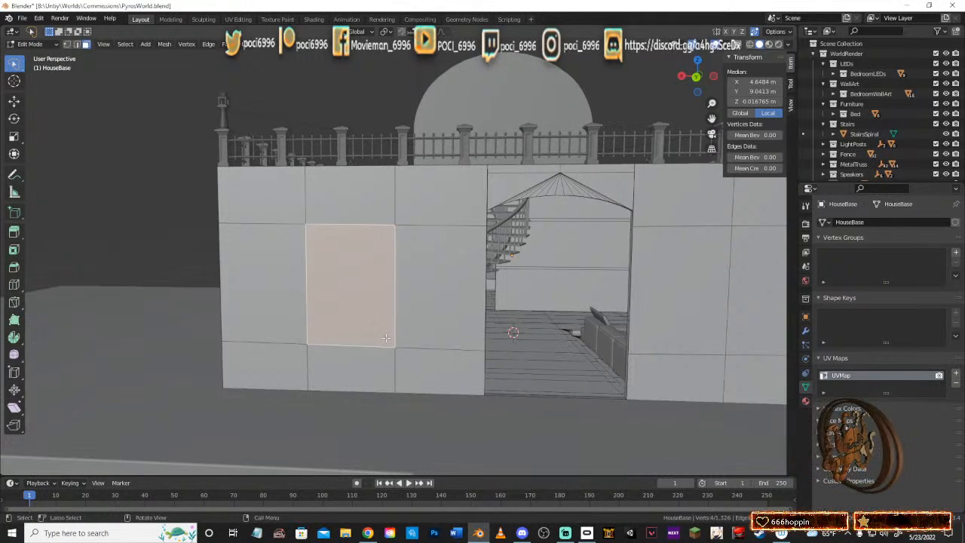
{"action": "key", "text": "x"}
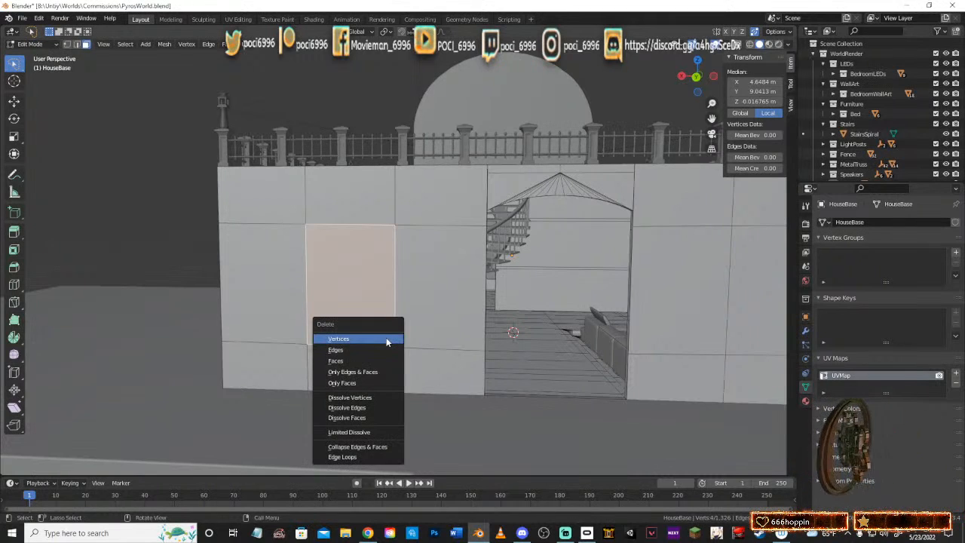
{"action": "left_click", "coordinate": [351, 360]}
Step: Delete the interior wall faces directly behind the removed outer panel, beside the spiral staircase, to open the window through the wall
{"action": "middle_click_drag", "start_coordinate": [453, 292], "coordinate": [225, 279]}
{"action": "middle_click_drag", "start_coordinate": [354, 260], "coordinate": [443, 325], "text": "shift"}
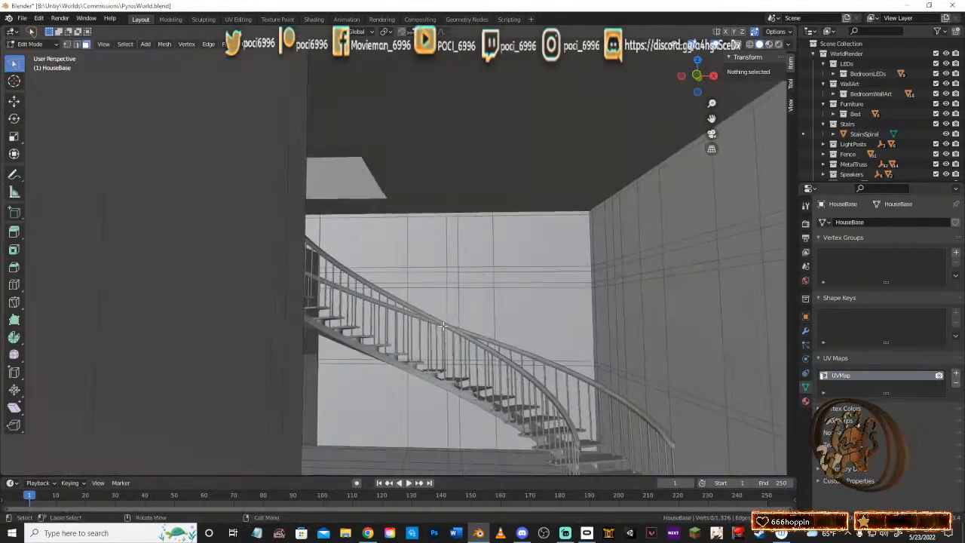
{"action": "scroll", "coordinate": [443, 326], "scroll_direction": "up", "scroll_amount": 4}
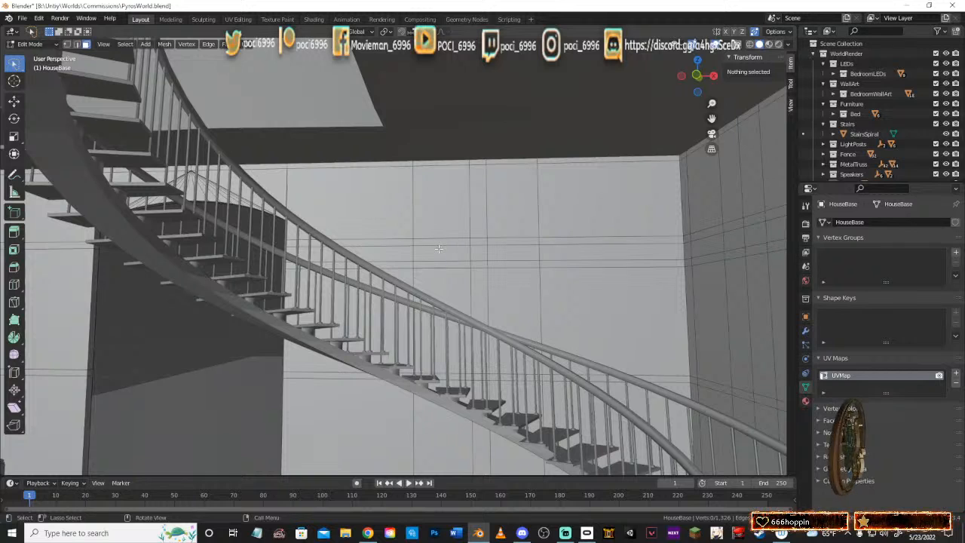
{"action": "left_click", "coordinate": [439, 251]}
{"action": "left_click", "coordinate": [477, 252], "text": "shift"}
{"action": "left_click", "coordinate": [507, 254], "text": "shift"}
{"action": "left_click", "coordinate": [515, 264], "text": "shift"}
{"action": "left_click", "coordinate": [479, 265], "text": "shift"}
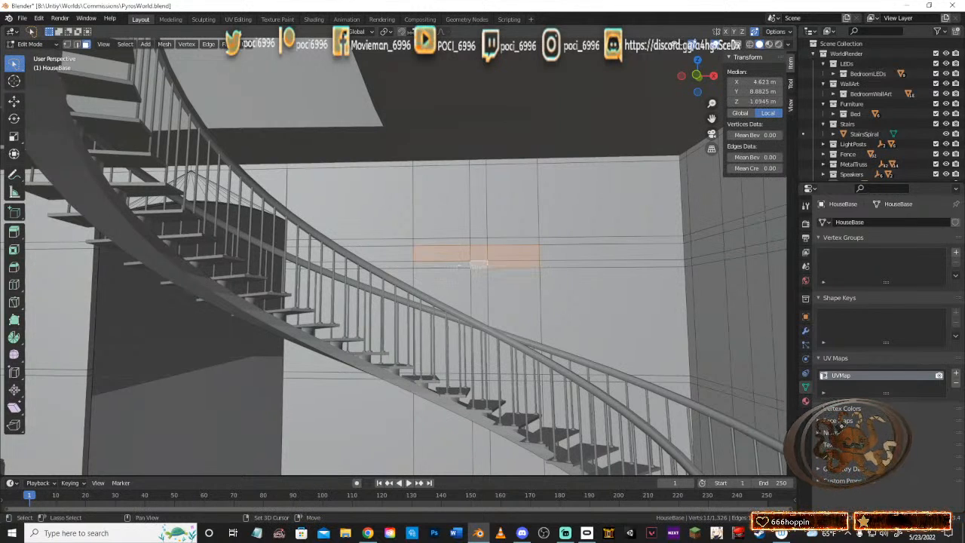
{"action": "left_click", "coordinate": [429, 339], "text": "shift"}
{"action": "left_click", "coordinate": [515, 305], "text": "shift"}
{"action": "left_click", "coordinate": [480, 317], "text": "shift"}
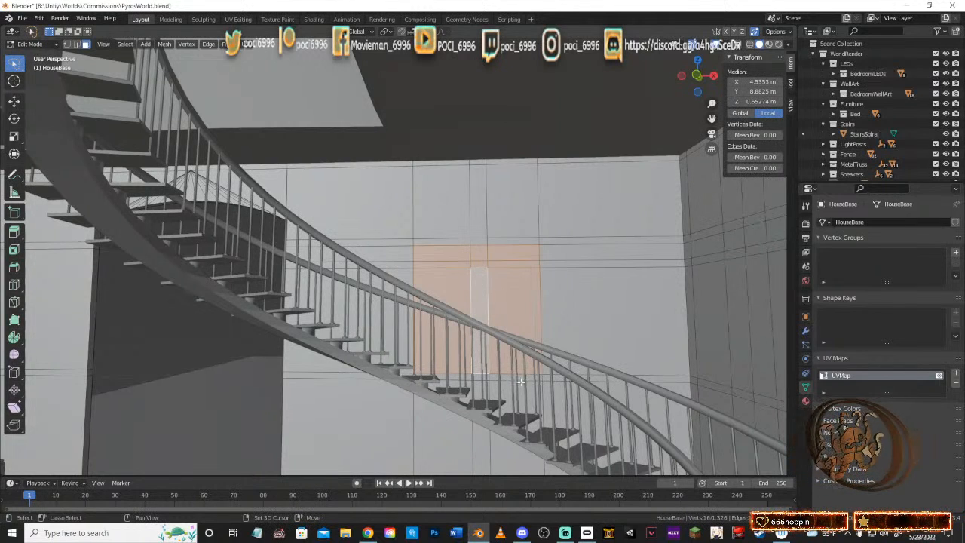
{"action": "left_click", "coordinate": [526, 377], "text": "shift"}
{"action": "left_click", "coordinate": [478, 376], "text": "shift"}
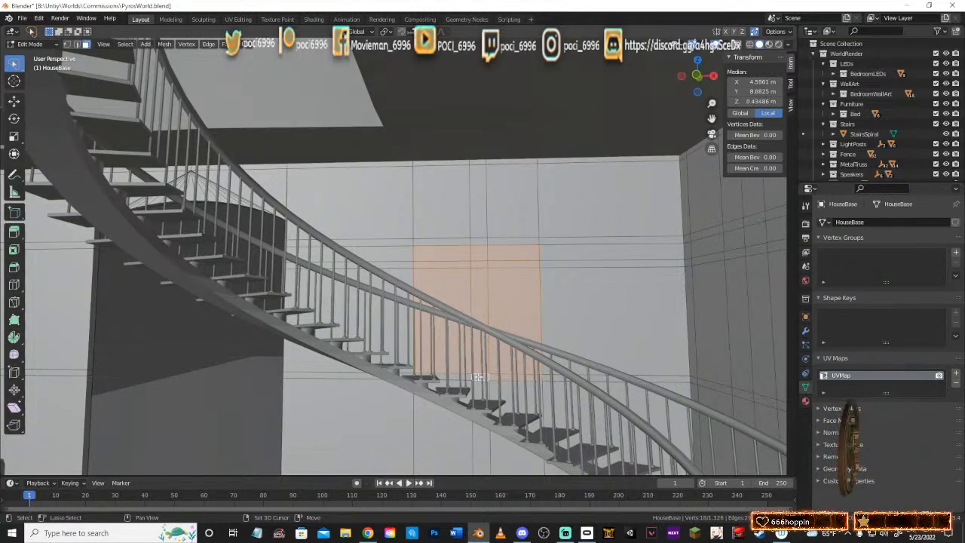
{"action": "left_click", "coordinate": [456, 377], "text": "shift"}
{"action": "mouse_move", "coordinate": [455, 377]}
{"action": "middle_mouse_down"}
{"action": "mouse_move", "coordinate": [507, 343]}
{"action": "mouse_move", "coordinate": [452, 363]}
{"action": "middle_mouse_up"}
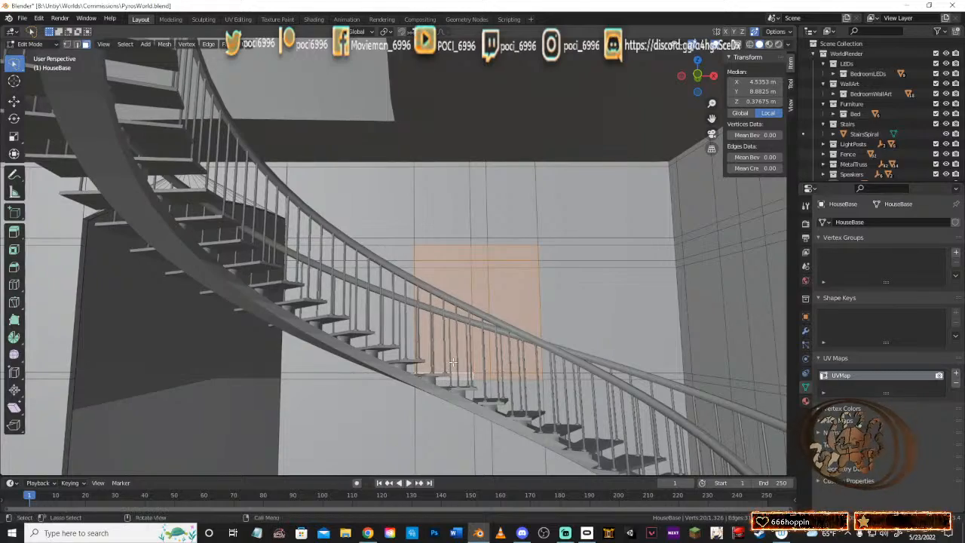
{"action": "key", "text": "x"}
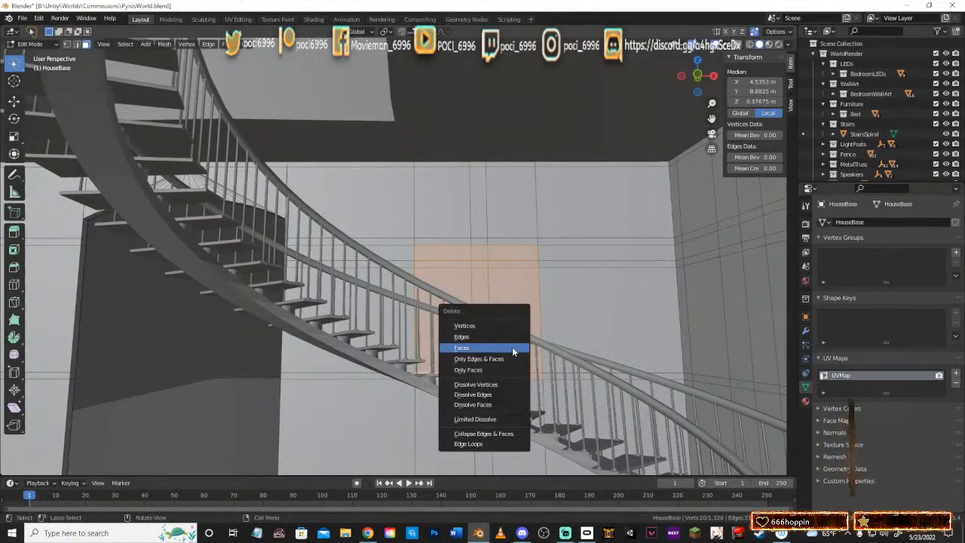
{"action": "left_click", "coordinate": [512, 347]}
Step: Move the inner edge loop of the window opening 0.13259 m along X to center it on the outer opening
{"action": "middle_click_drag", "start_coordinate": [512, 346], "coordinate": [663, 282]}
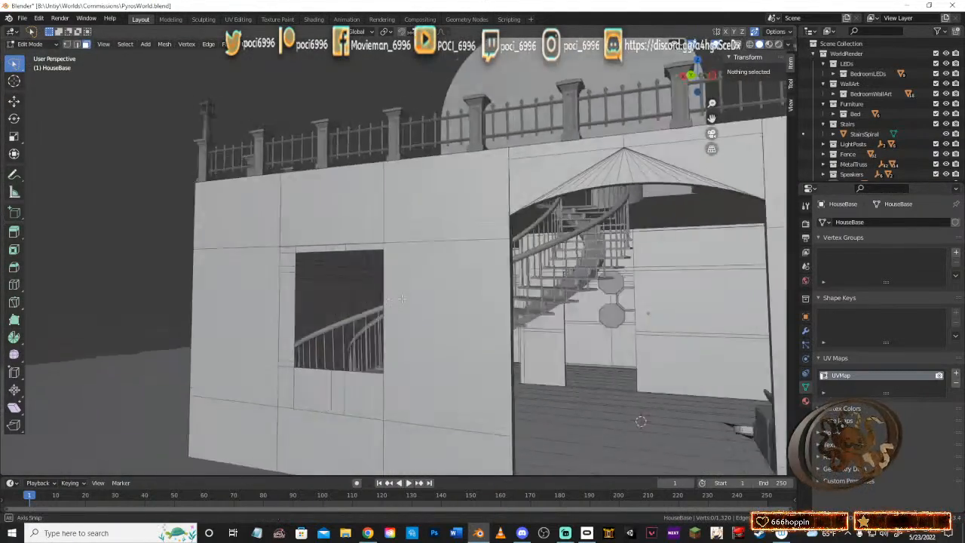
{"action": "middle_click_drag", "start_coordinate": [414, 290], "coordinate": [394, 239]}
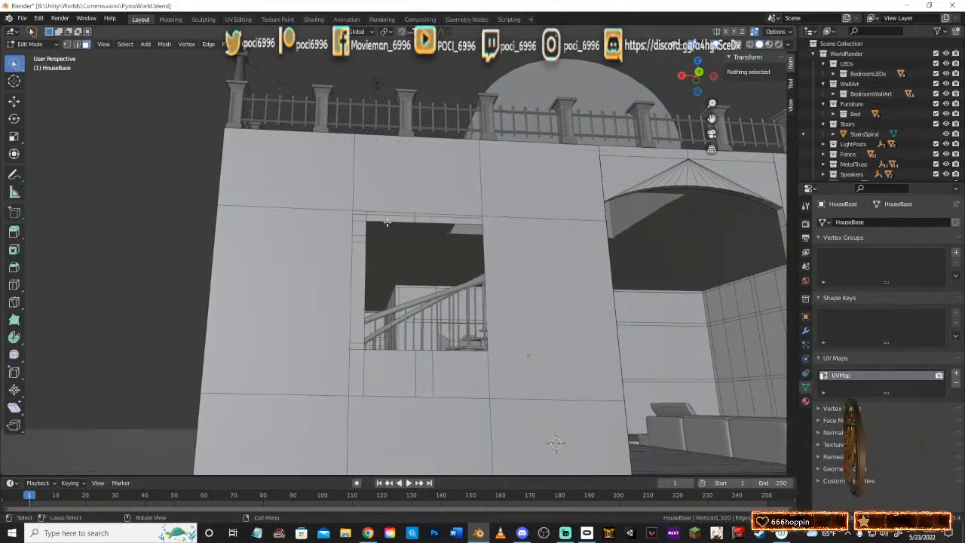
{"action": "left_click", "coordinate": [76, 43]}
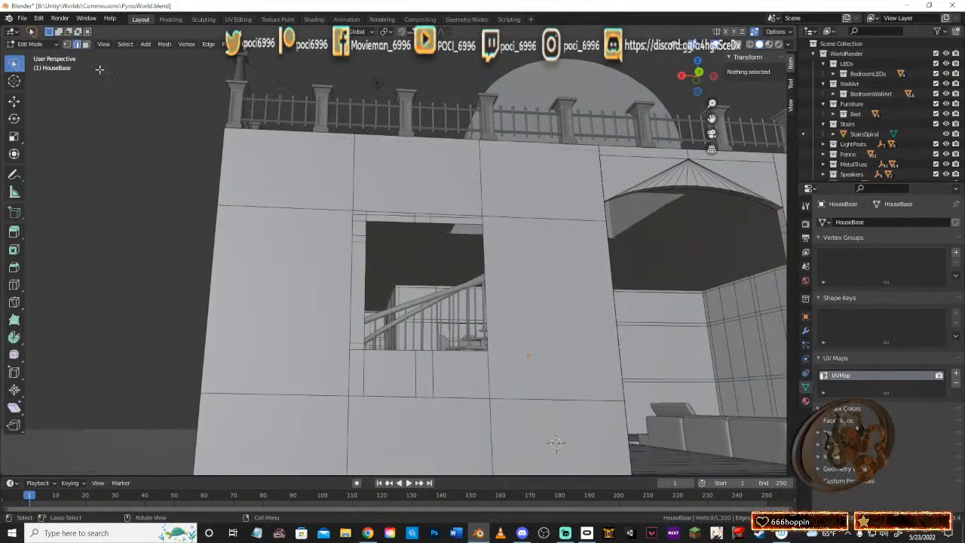
{"action": "left_click", "coordinate": [393, 220], "text": "alt"}
{"action": "middle_click_drag", "start_coordinate": [393, 221], "coordinate": [406, 326]}
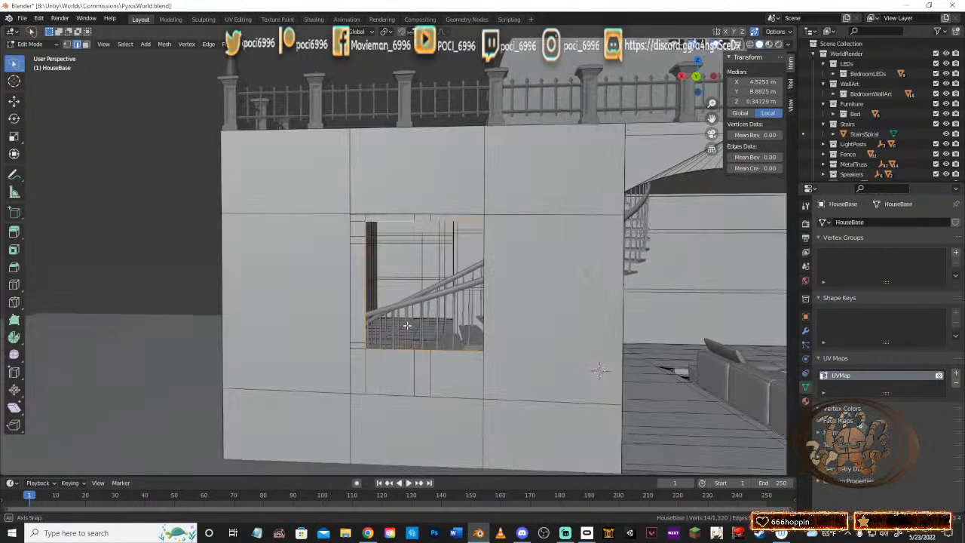
{"action": "key", "text": "g"}
{"action": "key", "text": "x"}
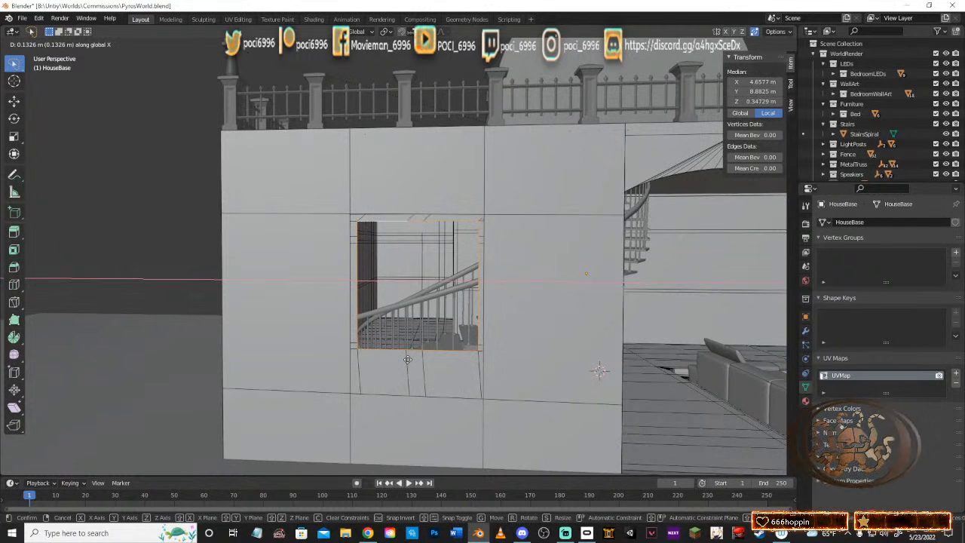
{"action": "left_click", "coordinate": [407, 359]}
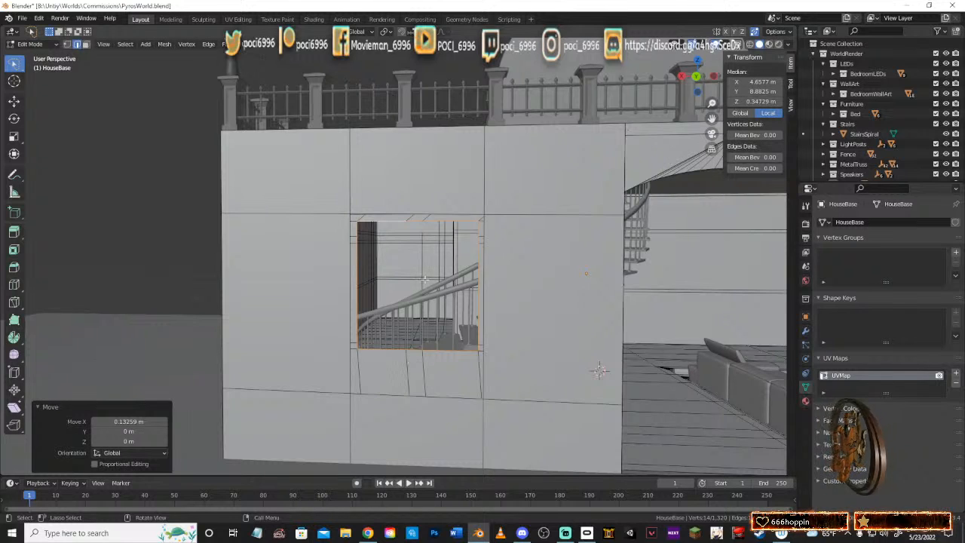
Step: Move the bottom edges of the inner window opening -0.6219 m along Z
{"action": "left_click", "coordinate": [384, 351], "text": "shift"}
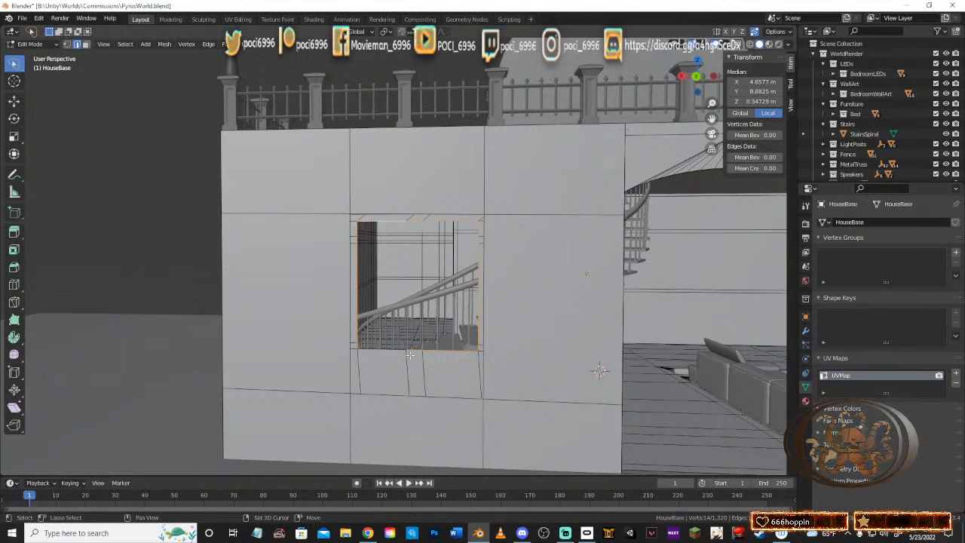
{"action": "left_click", "coordinate": [410, 354]}
{"action": "left_click", "coordinate": [415, 355], "text": "shift"}
{"action": "left_click", "coordinate": [440, 355], "text": "shift"}
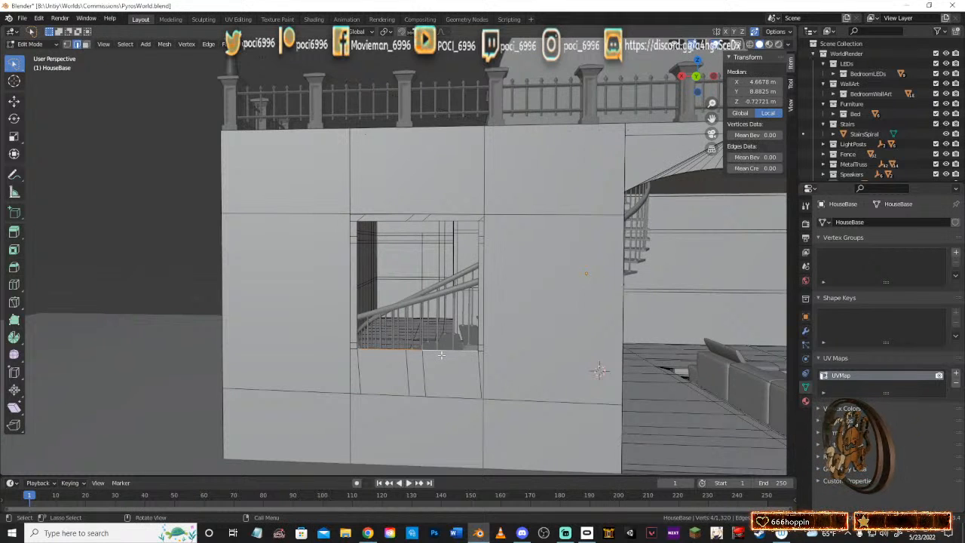
{"action": "key", "text": "g"}
{"action": "key", "text": "z"}
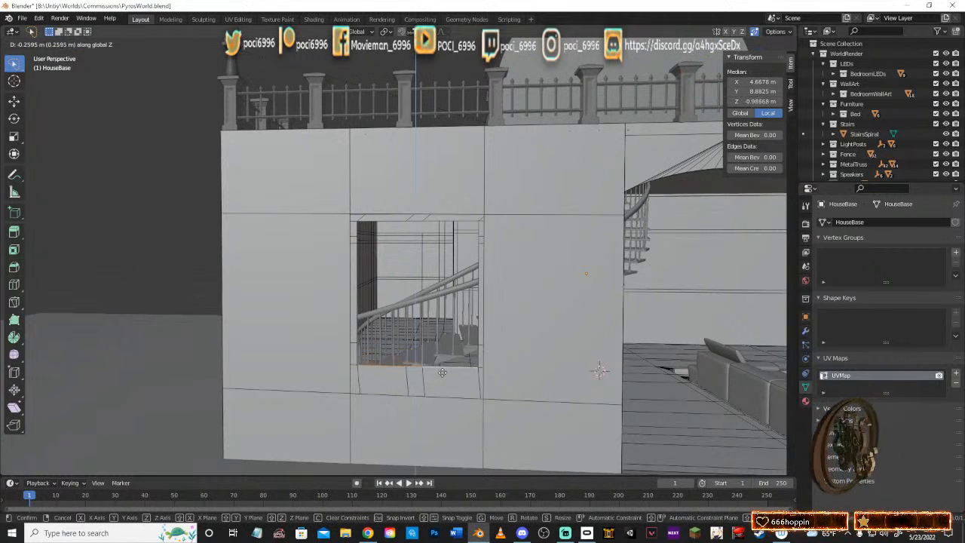
{"action": "left_click", "coordinate": [442, 397]}
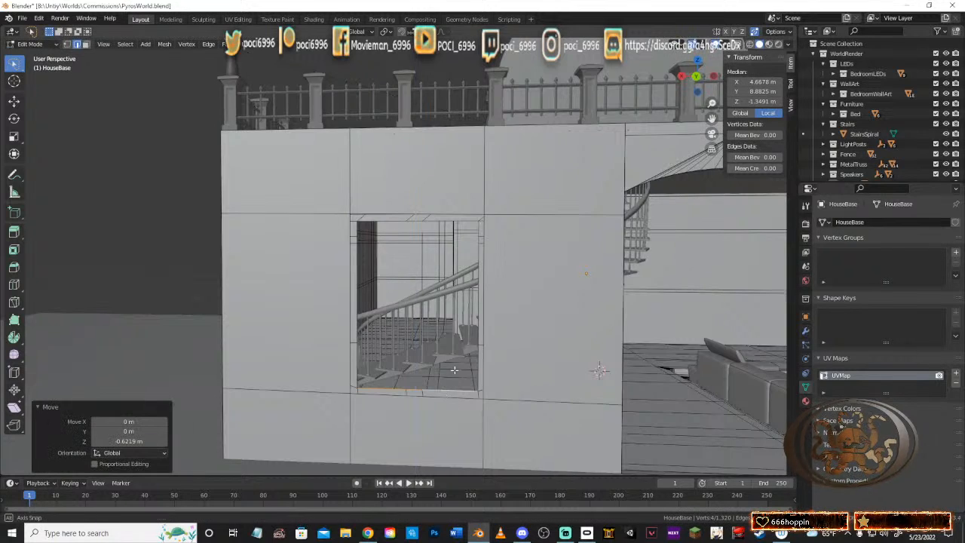
Step: Match the inner bottom edges of the window opening to the outer bottom edge by setting their Z position to -1.40893 m
{"action": "middle_click_drag", "start_coordinate": [442, 396], "coordinate": [431, 401]}
{"action": "left_click", "coordinate": [432, 403]}
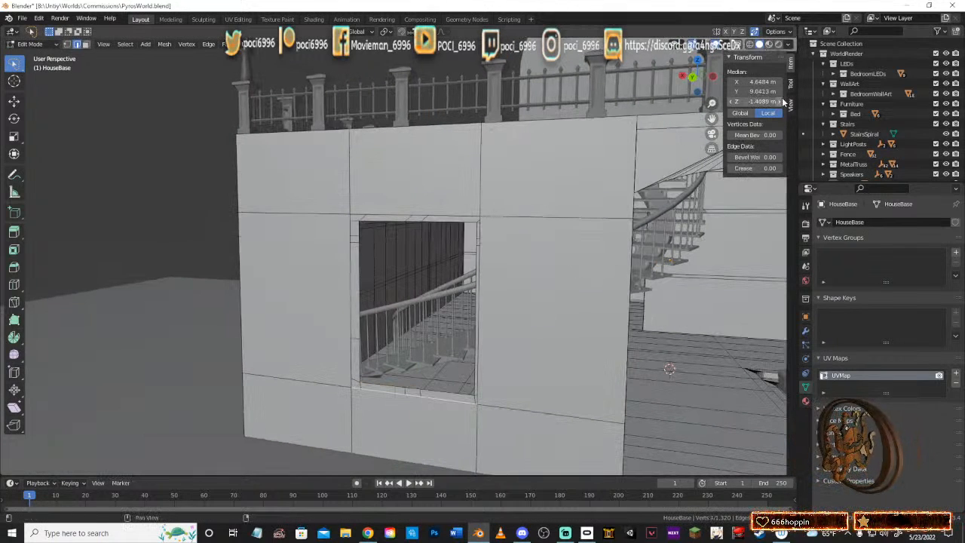
{"action": "left_click", "coordinate": [750, 101]}
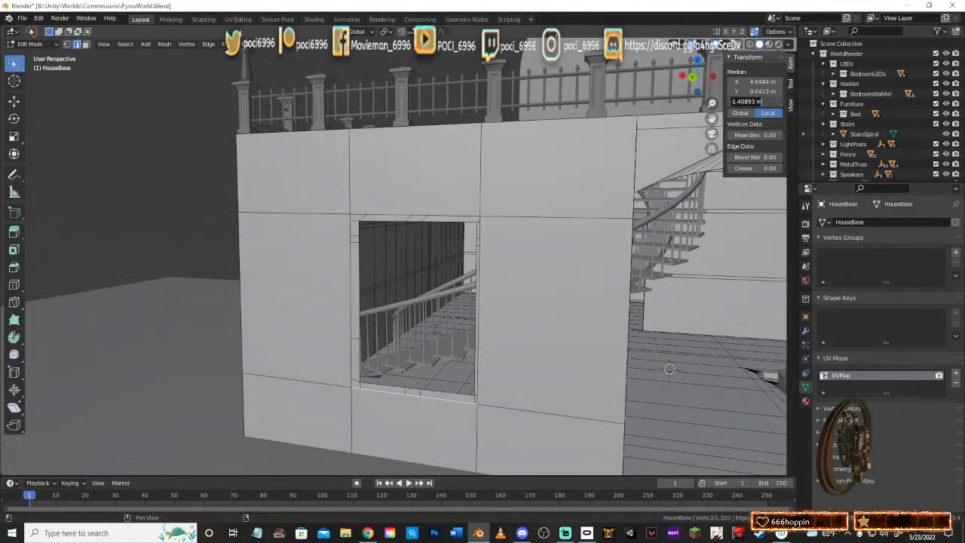
{"action": "left_click", "coordinate": [394, 385]}
{"action": "left_click", "coordinate": [394, 386]}
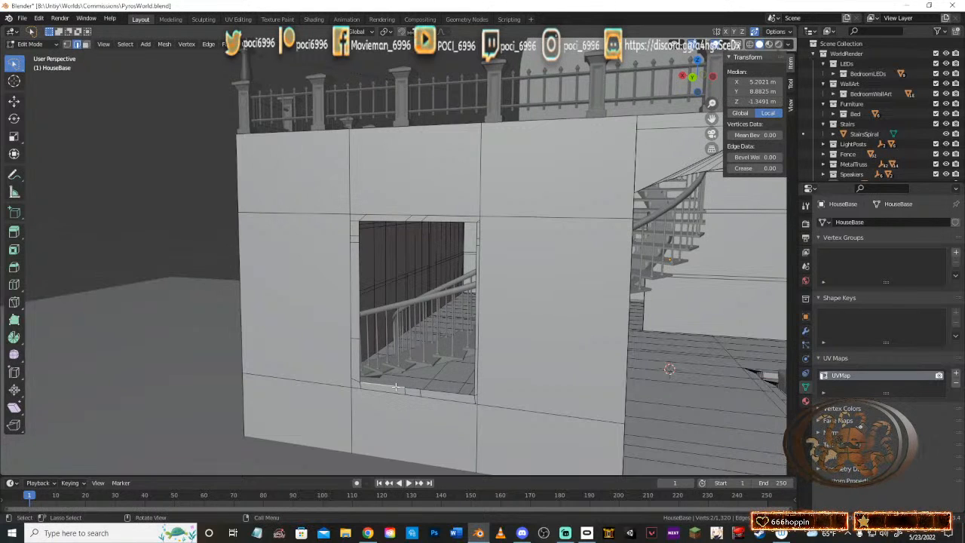
{"action": "left_click", "coordinate": [441, 390], "text": "shift"}
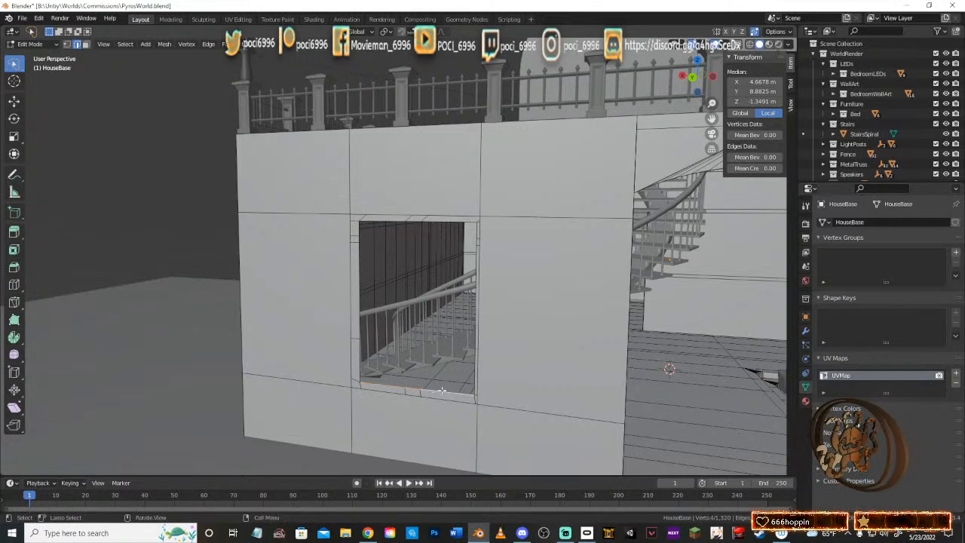
{"action": "left_click", "coordinate": [762, 101]}
{"action": "type", "text": "-1.4089 m"}
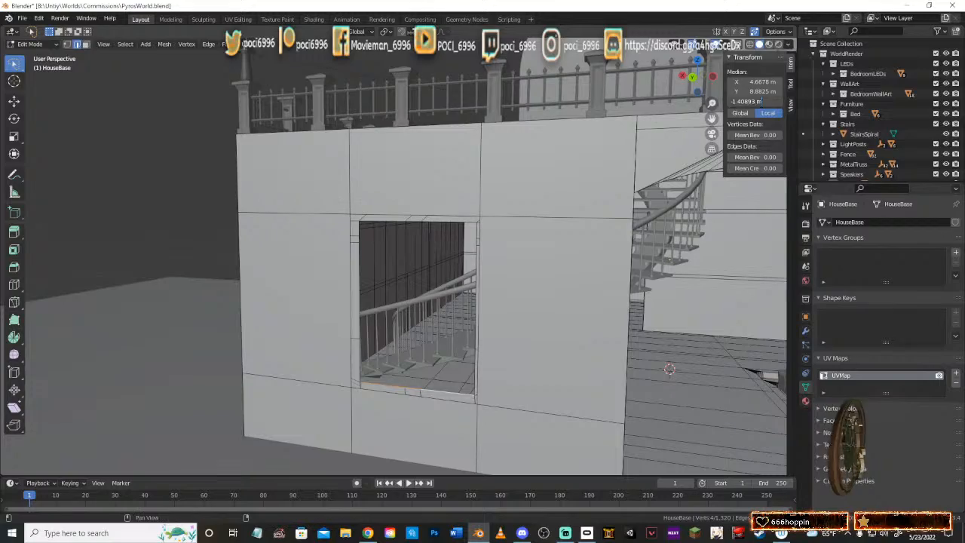
{"action": "key", "text": "Return"}
Step: Copy the Z position of the outer top edge of the window opening
{"action": "middle_click_drag", "start_coordinate": [445, 324], "coordinate": [525, 205]}
{"action": "left_click", "coordinate": [448, 212]}
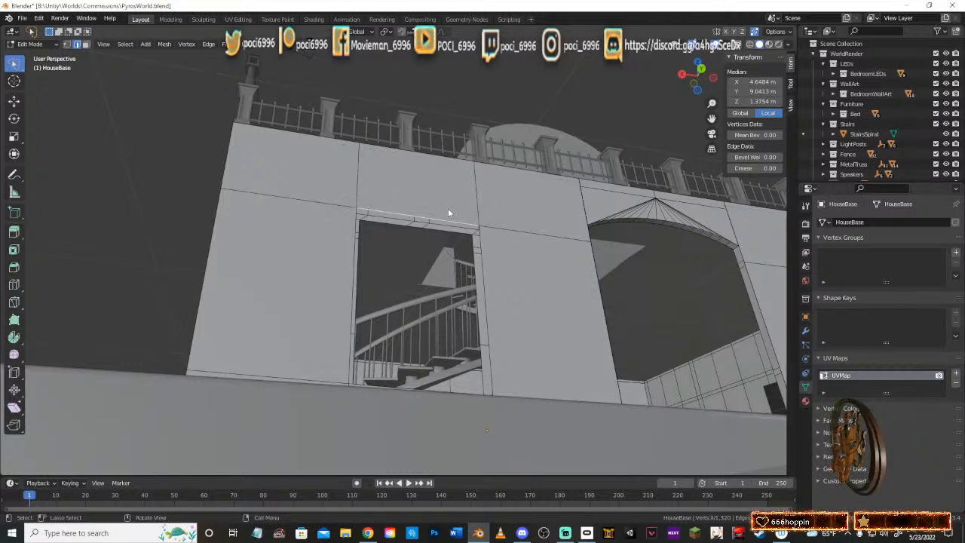
{"action": "left_click", "coordinate": [754, 101]}
{"action": "key", "text": "Return"}
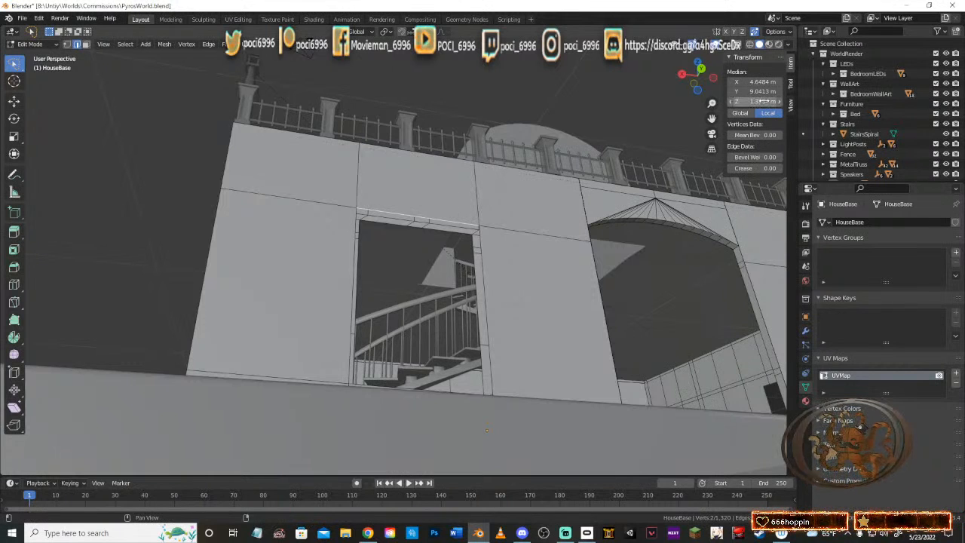
Step: Match the inner top edges of the window opening to the outer top edge by setting their Z position to 1.3754 m
{"action": "middle_click_drag", "start_coordinate": [473, 234], "coordinate": [414, 226]}
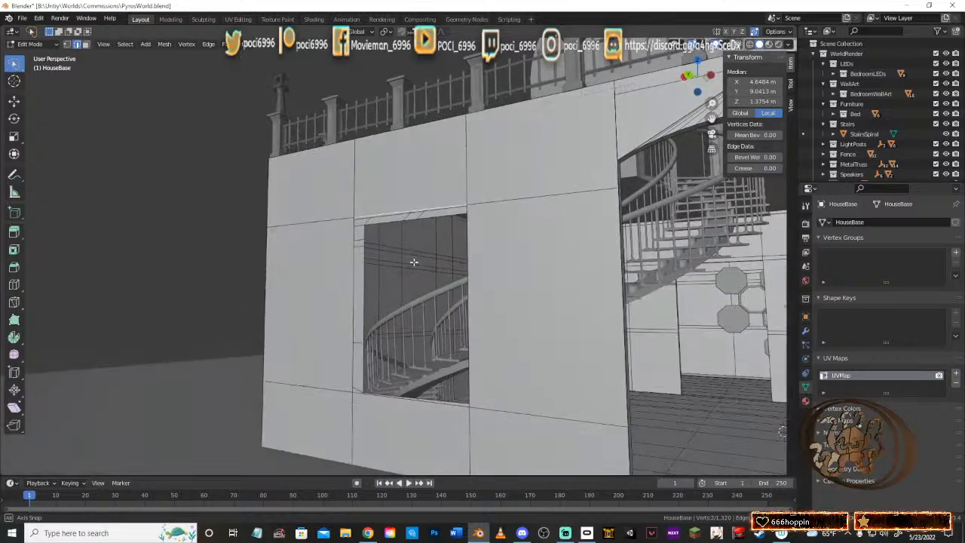
{"action": "left_click", "coordinate": [413, 220], "text": "shift"}
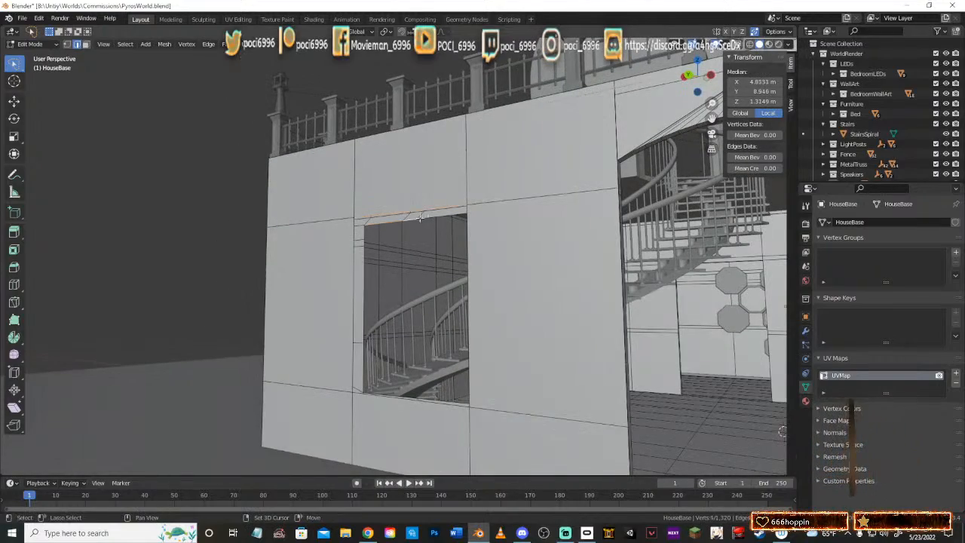
{"action": "left_click", "coordinate": [432, 217], "text": "shift"}
{"action": "middle_click_drag", "start_coordinate": [432, 217], "coordinate": [444, 247]}
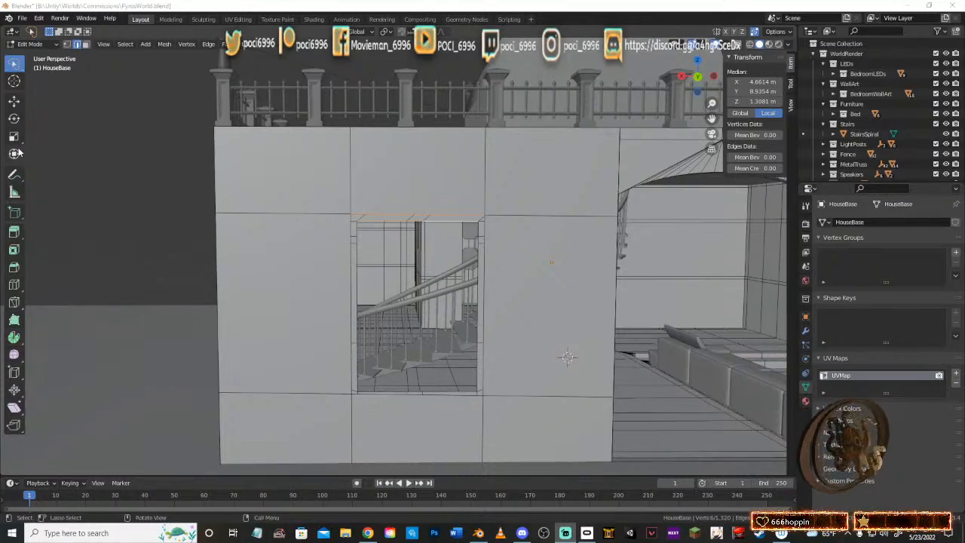
{"action": "middle_click_drag", "start_coordinate": [532, 357], "coordinate": [521, 324]}
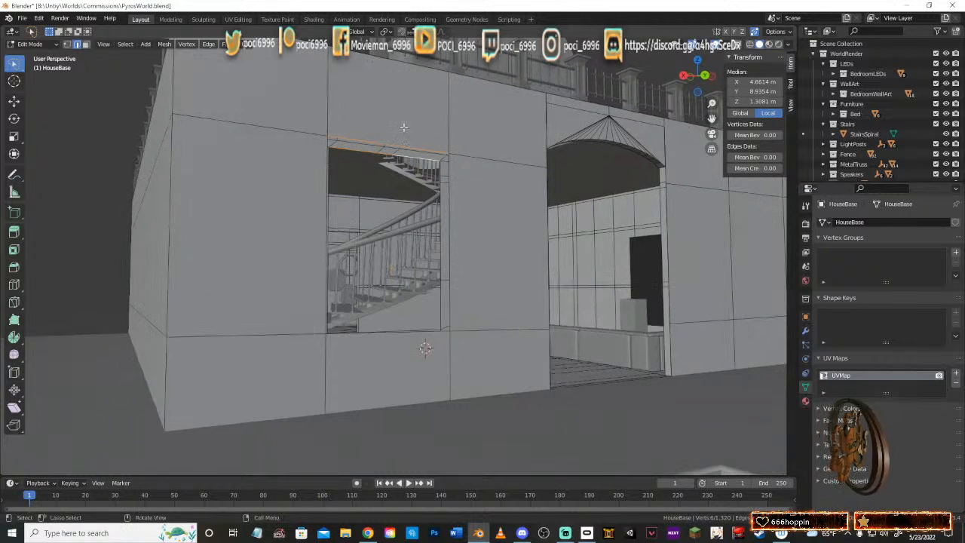
{"action": "left_click", "coordinate": [408, 156]}
{"action": "left_click", "coordinate": [391, 152], "text": "shift"}
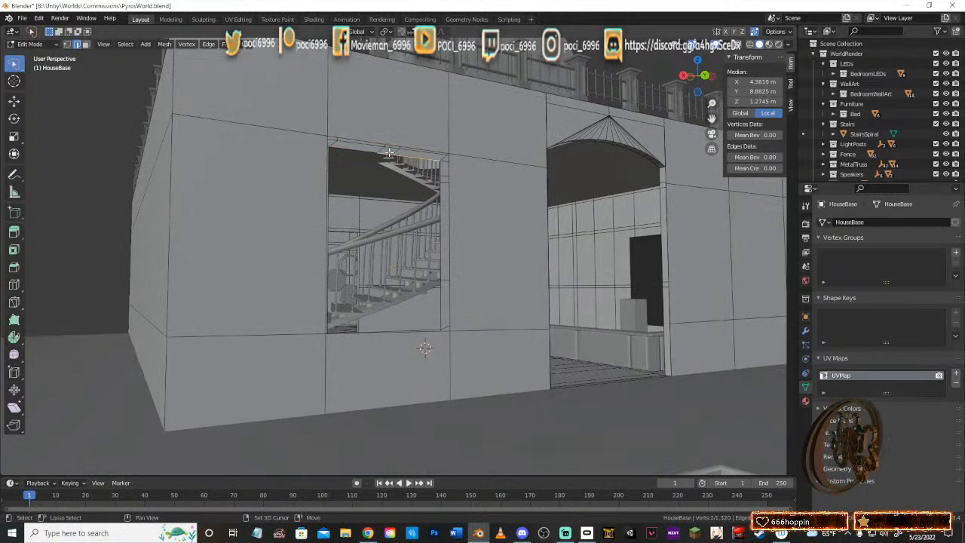
{"action": "left_click", "coordinate": [364, 151], "text": "shift"}
{"action": "left_click", "coordinate": [746, 102]}
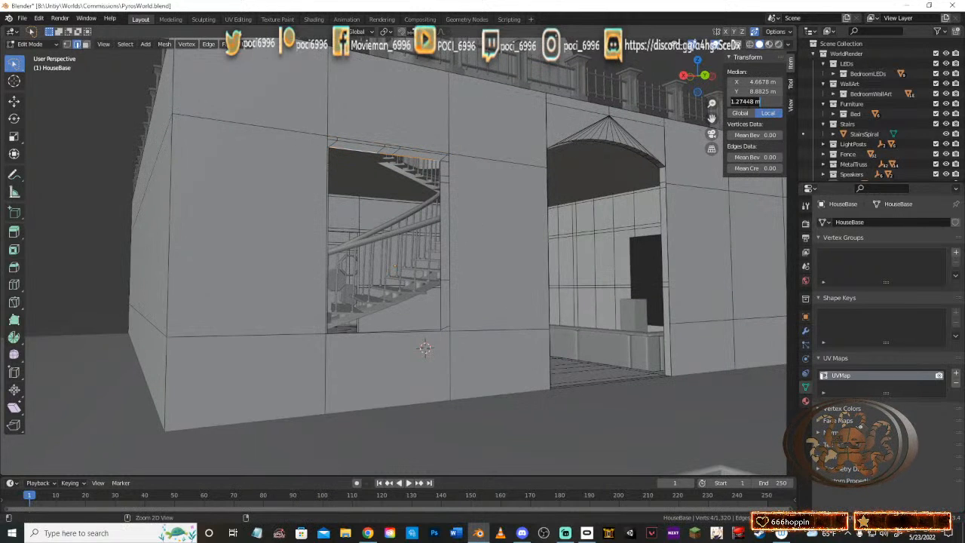
{"action": "type", "text": "1.3754"}
{"action": "key", "text": "Return"}
Step: Move the interior wall's horizontal edge row just above the window opening, including its neighbouring segments on both sides, 0.11926 m along Z
{"action": "middle_click_drag", "start_coordinate": [396, 185], "coordinate": [215, 177]}
{"action": "middle_click_drag", "start_coordinate": [456, 204], "coordinate": [535, 150]}
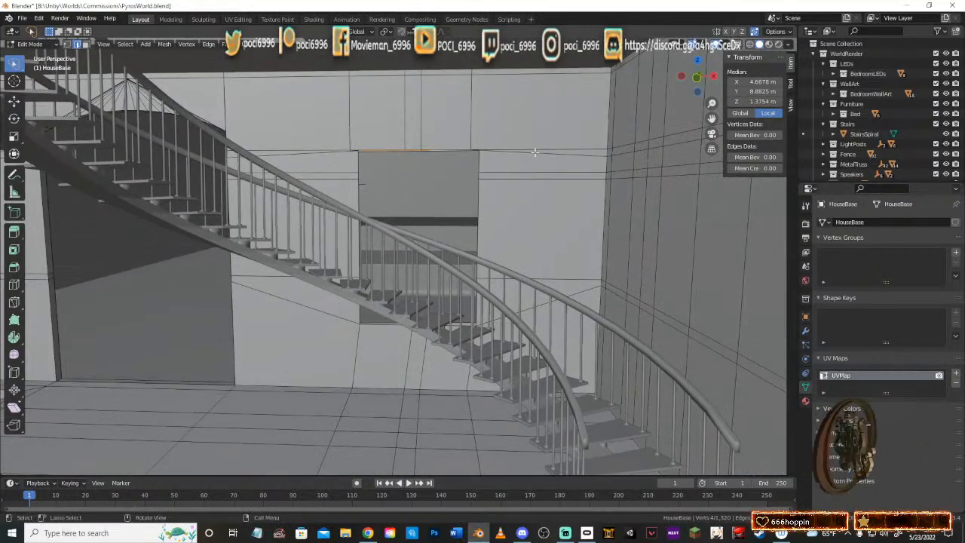
{"action": "scroll", "coordinate": [520, 151], "scroll_direction": "up", "scroll_amount": 5}
{"action": "middle_click_drag", "start_coordinate": [462, 112], "coordinate": [458, 226], "text": "shift"}
{"action": "middle_click_drag", "start_coordinate": [465, 164], "coordinate": [439, 193]}
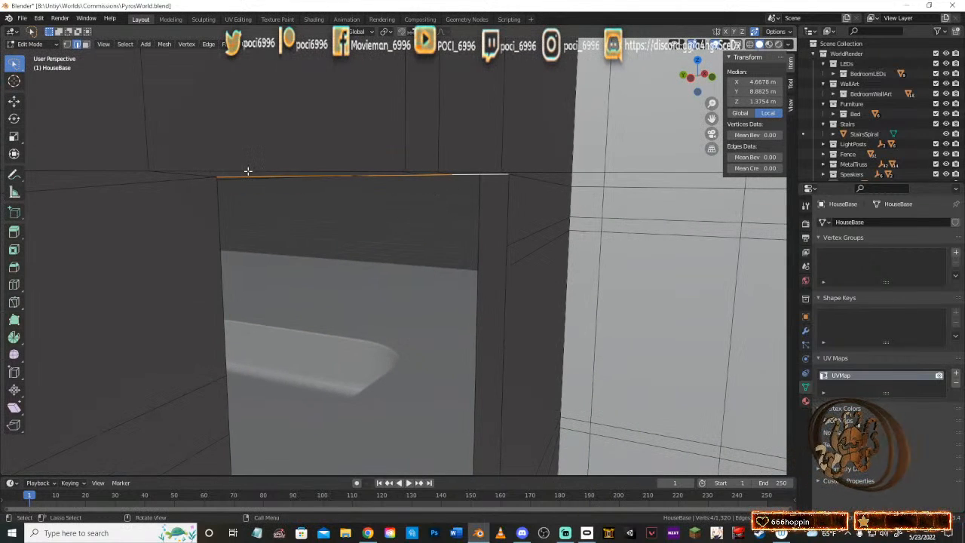
{"action": "left_click", "coordinate": [533, 171]}
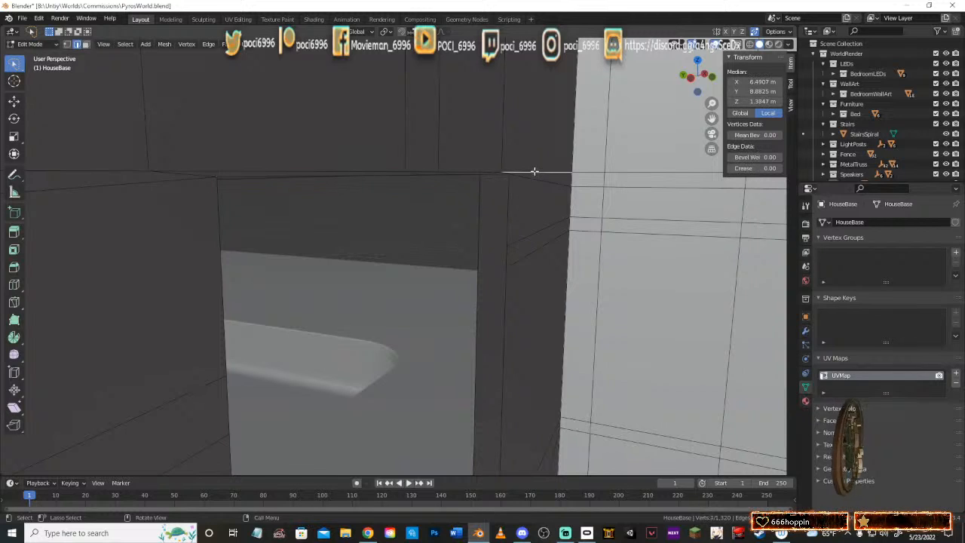
{"action": "left_click", "coordinate": [462, 172]}
{"action": "left_click", "coordinate": [365, 169], "text": "shift"}
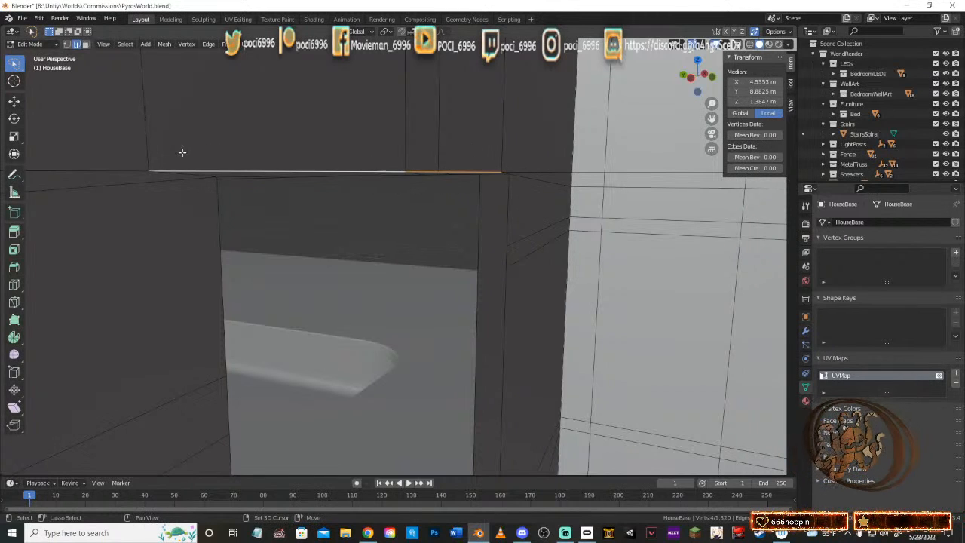
{"action": "left_click", "coordinate": [127, 169], "text": "shift"}
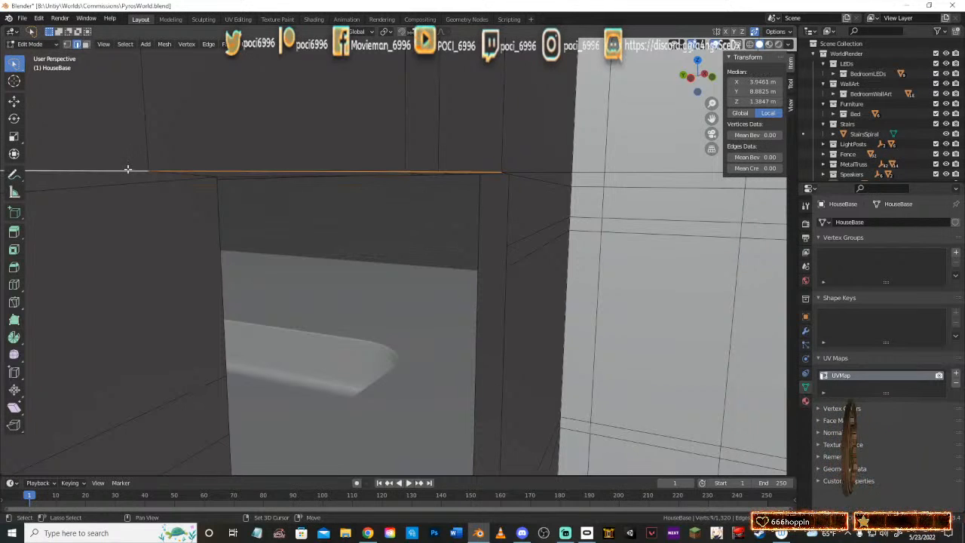
{"action": "left_click", "coordinate": [519, 164], "text": "shift"}
{"action": "middle_click_drag", "start_coordinate": [483, 157], "coordinate": [399, 188]}
{"action": "scroll", "coordinate": [333, 138], "scroll_direction": "down", "scroll_amount": 5}
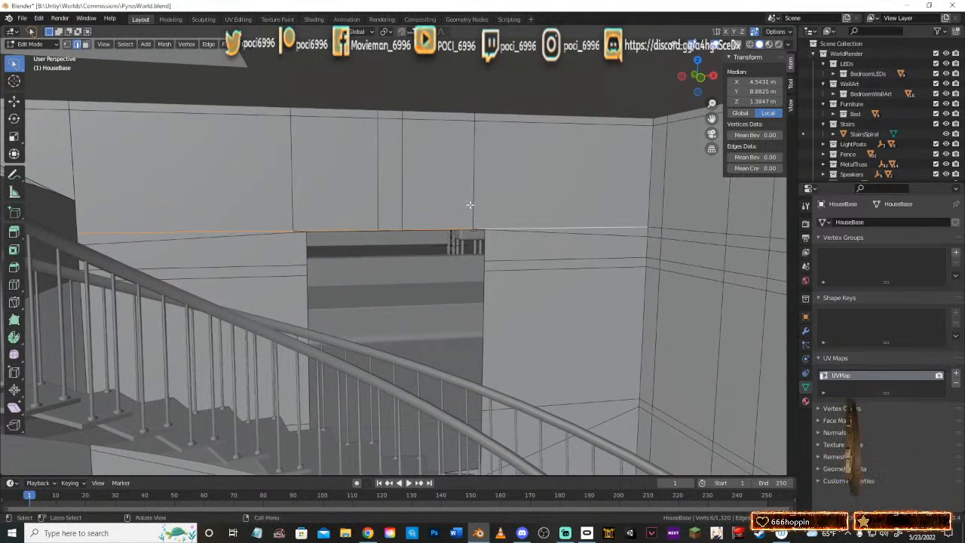
{"action": "key", "text": "g"}
{"action": "key", "text": "z"}
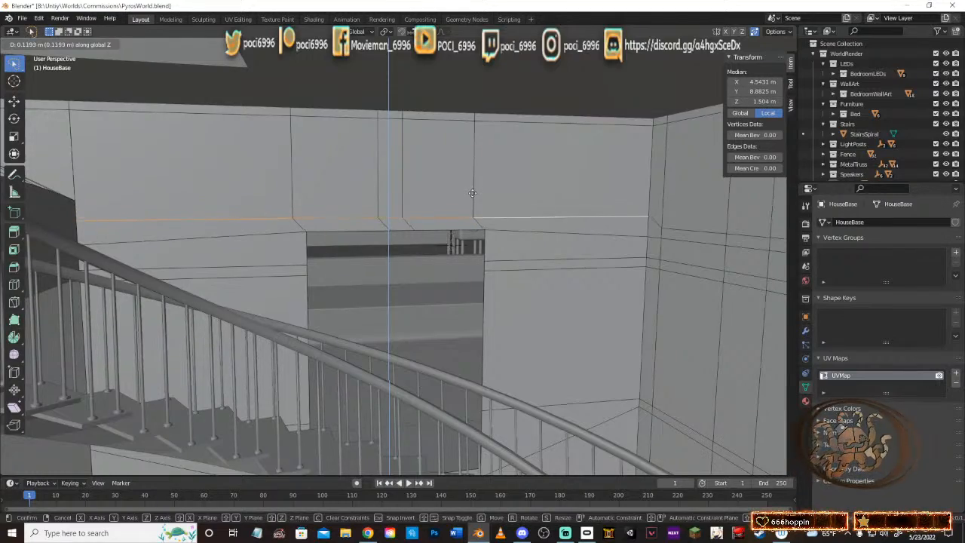
{"action": "left_click", "coordinate": [472, 192]}
Step: Copy the X position of the window opening's outer side edge farthest from the archway
{"action": "middle_click_drag", "start_coordinate": [400, 195], "coordinate": [575, 273]}
{"action": "scroll", "coordinate": [505, 230], "scroll_direction": "up", "scroll_amount": 3}
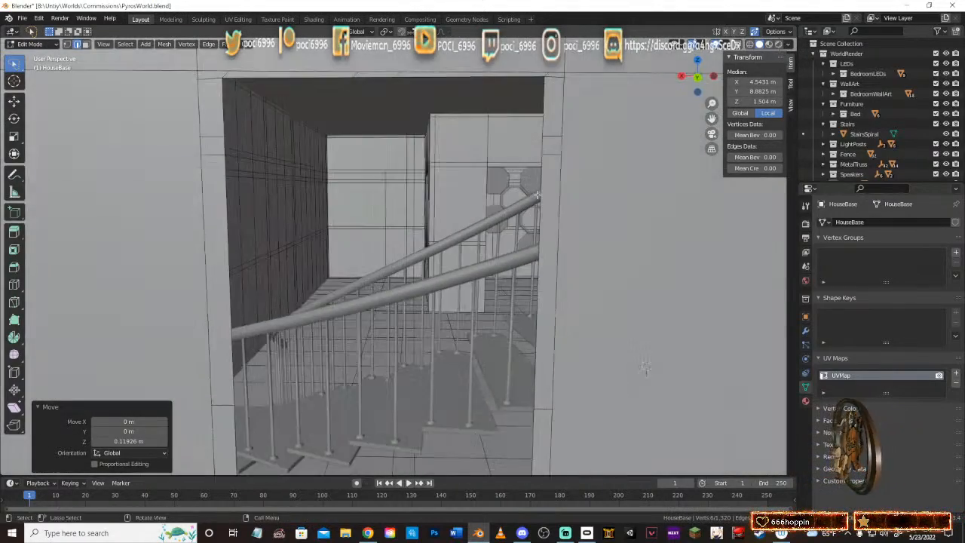
{"action": "scroll", "coordinate": [575, 273], "scroll_direction": "down", "scroll_amount": 3}
{"action": "scroll", "coordinate": [575, 273], "scroll_direction": "down", "scroll_amount": 1}
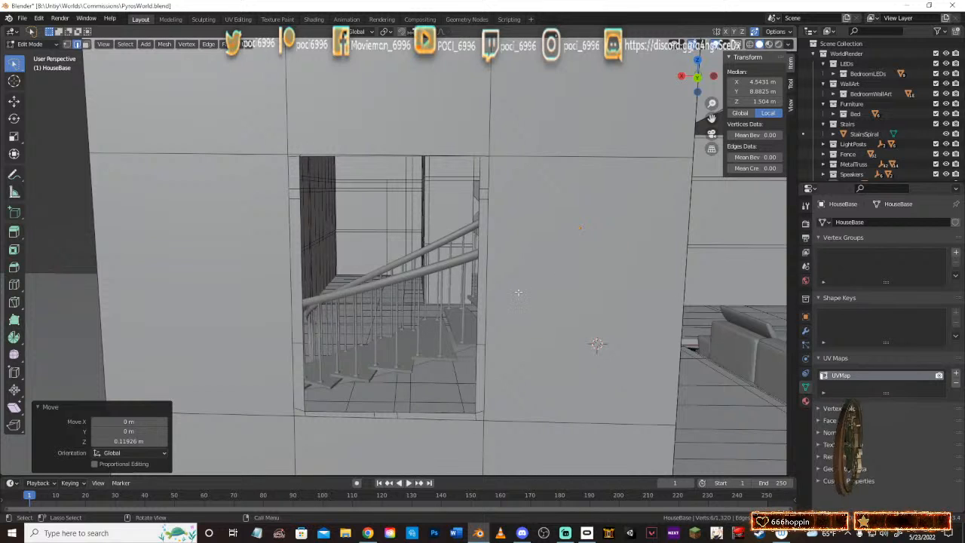
{"action": "left_click", "coordinate": [286, 373]}
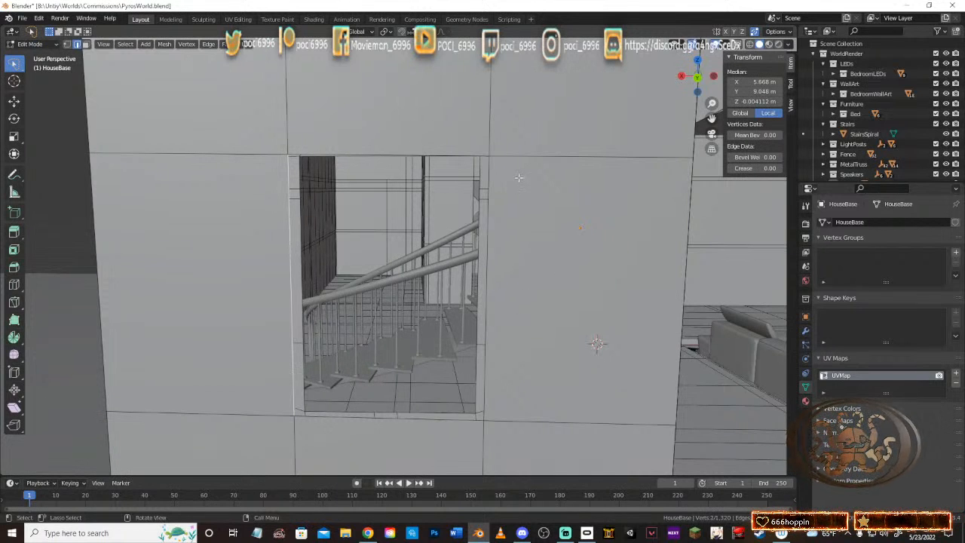
{"action": "middle_click_drag", "start_coordinate": [558, 181], "coordinate": [584, 159]}
{"action": "left_click", "coordinate": [750, 82]}
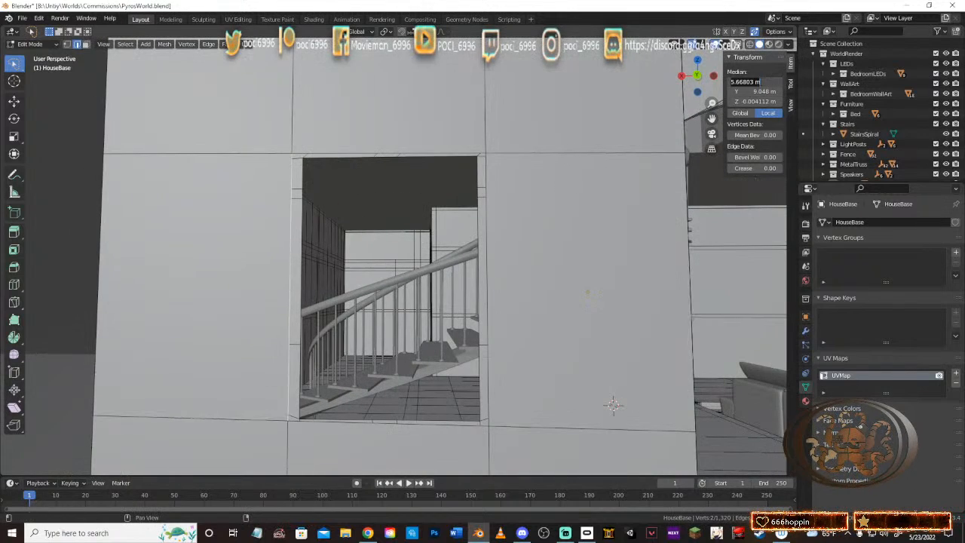
{"action": "key", "text": "Return"}
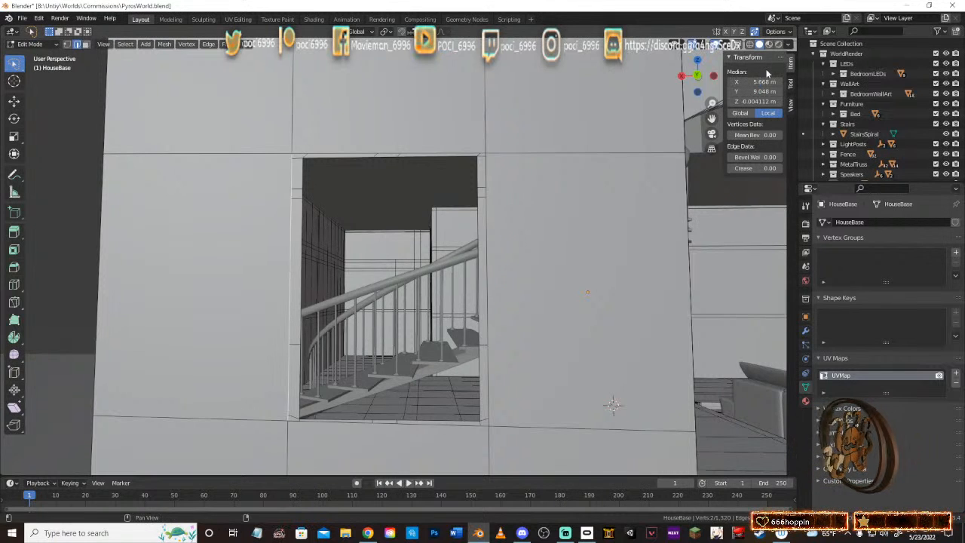
Step: Align the inner side edges farthest from the archway with the outer edge by setting their X position to 5.668 m
{"action": "mouse_move", "coordinate": [322, 230]}
{"action": "middle_mouse_down"}
{"action": "mouse_move", "coordinate": [312, 230]}
{"action": "mouse_move", "coordinate": [335, 231]}
{"action": "middle_mouse_up"}
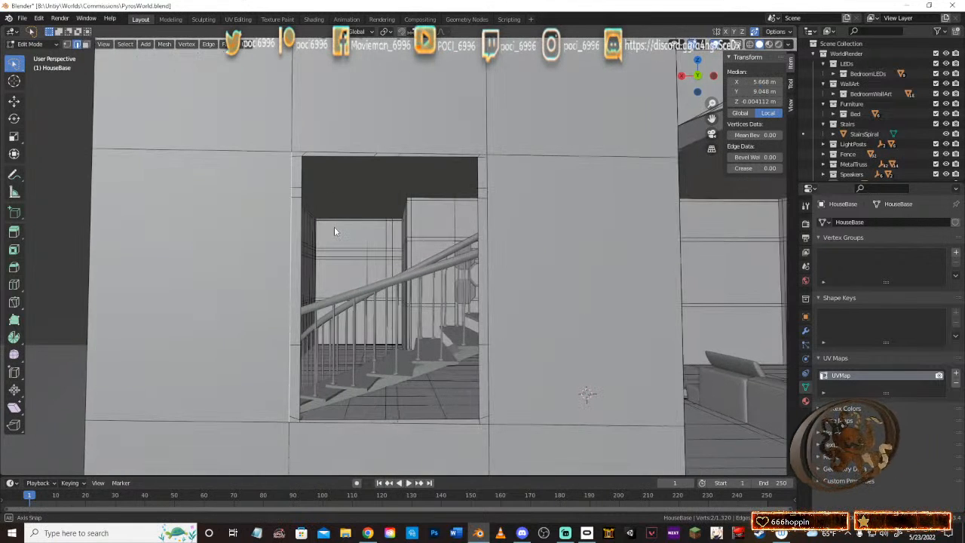
{"action": "left_click", "coordinate": [300, 180]}
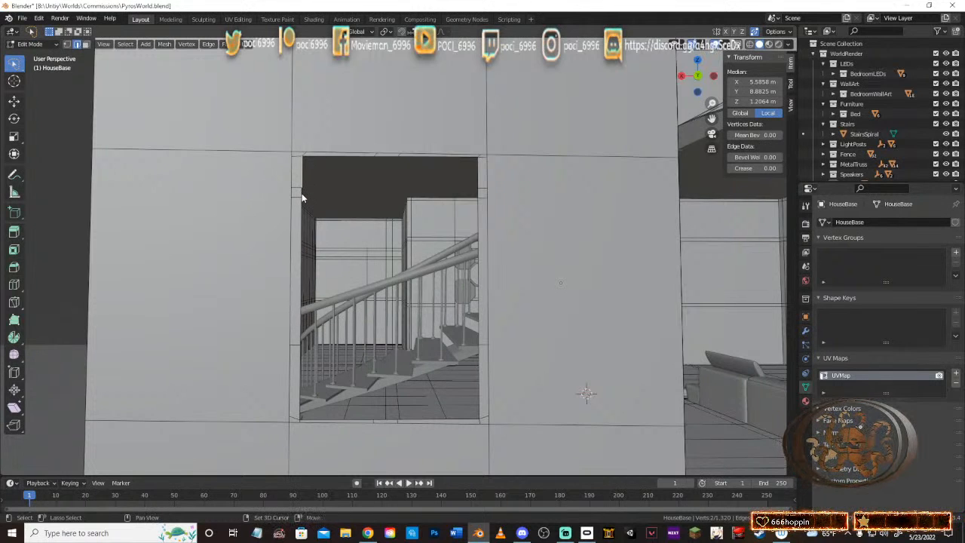
{"action": "left_click", "coordinate": [301, 217], "text": "shift"}
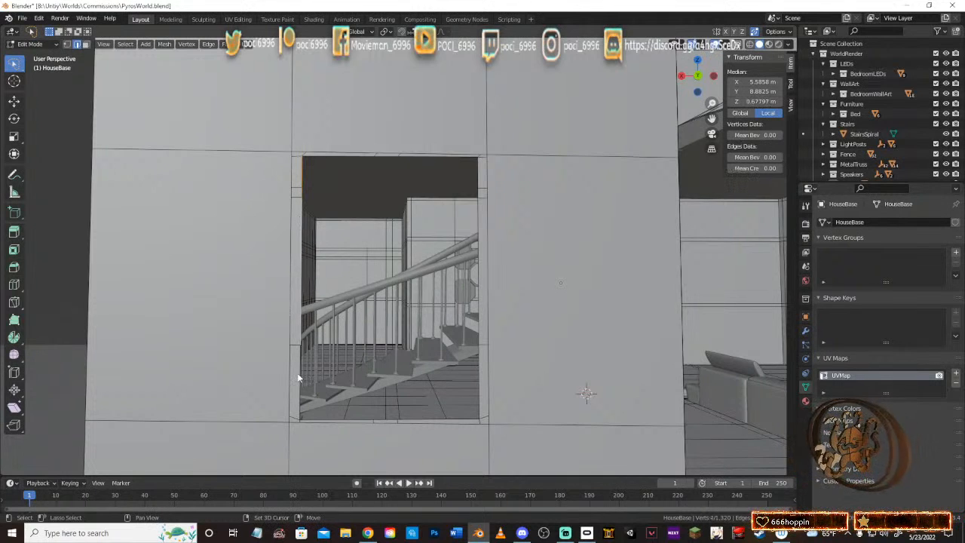
{"action": "left_click", "coordinate": [296, 419], "text": "shift"}
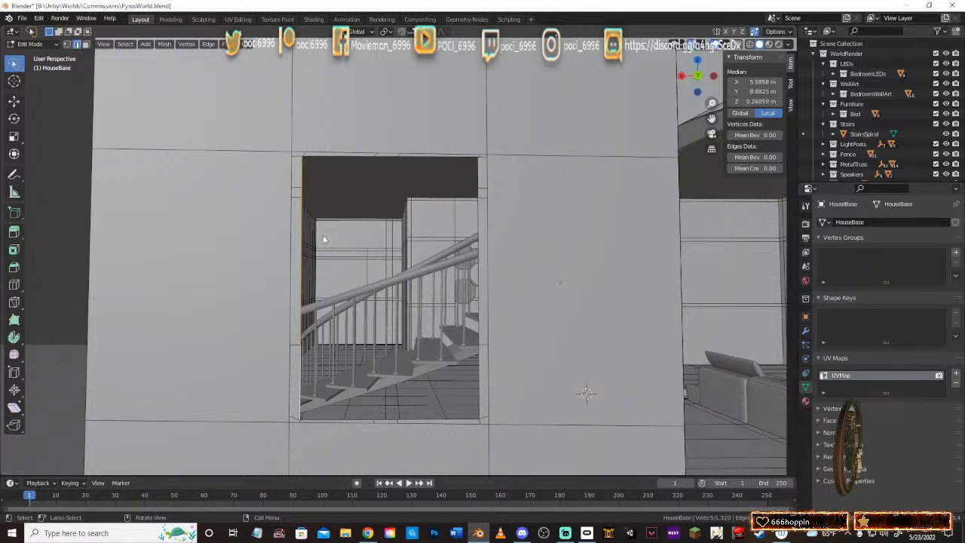
{"action": "left_click", "coordinate": [752, 82]}
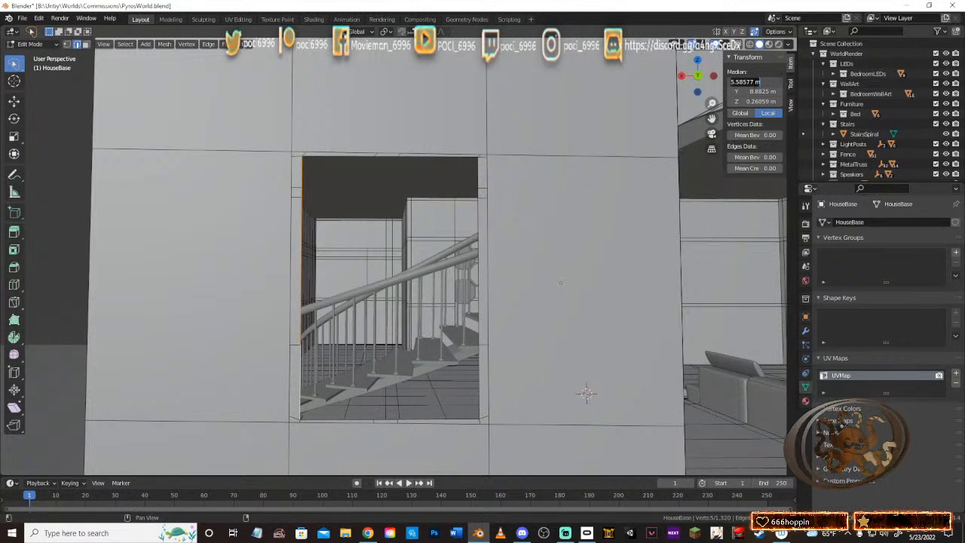
{"action": "type", "text": "5.668 m"}
{"action": "key", "text": "Return"}
Step: Copy the X position of the window opening's outer side edge nearest the archway
{"action": "middle_click_drag", "start_coordinate": [438, 364], "coordinate": [393, 388]}
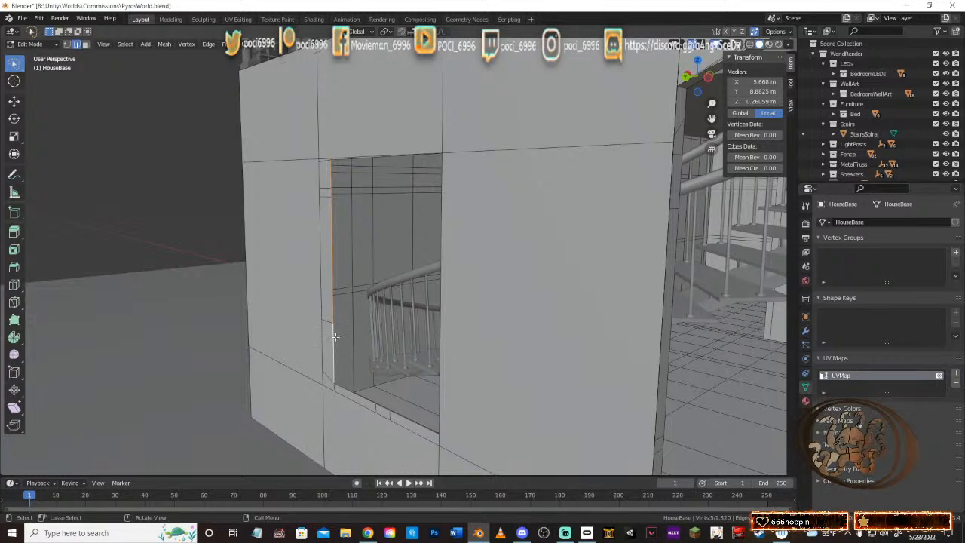
{"action": "middle_click_drag", "start_coordinate": [334, 337], "coordinate": [483, 184]}
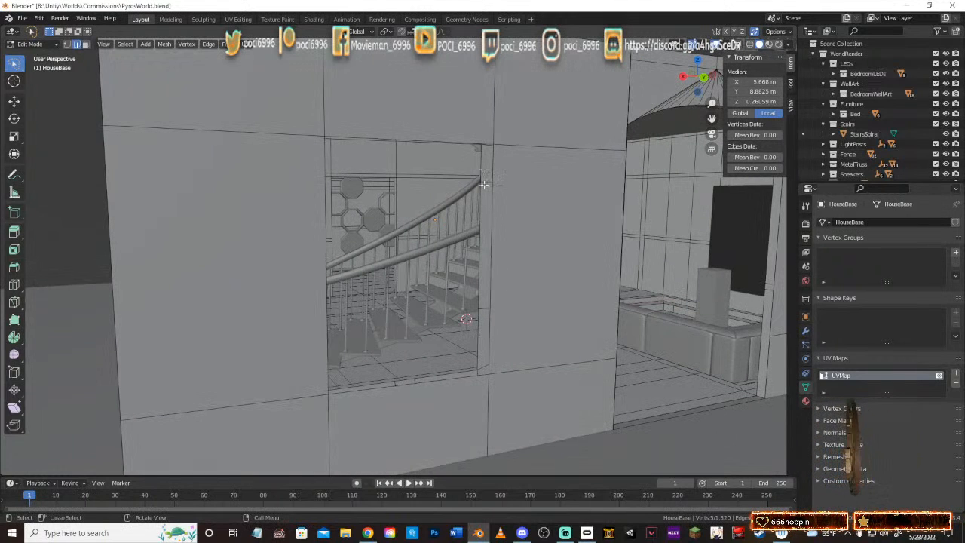
{"action": "left_click", "coordinate": [484, 180]}
{"action": "left_click", "coordinate": [486, 207], "text": "shift"}
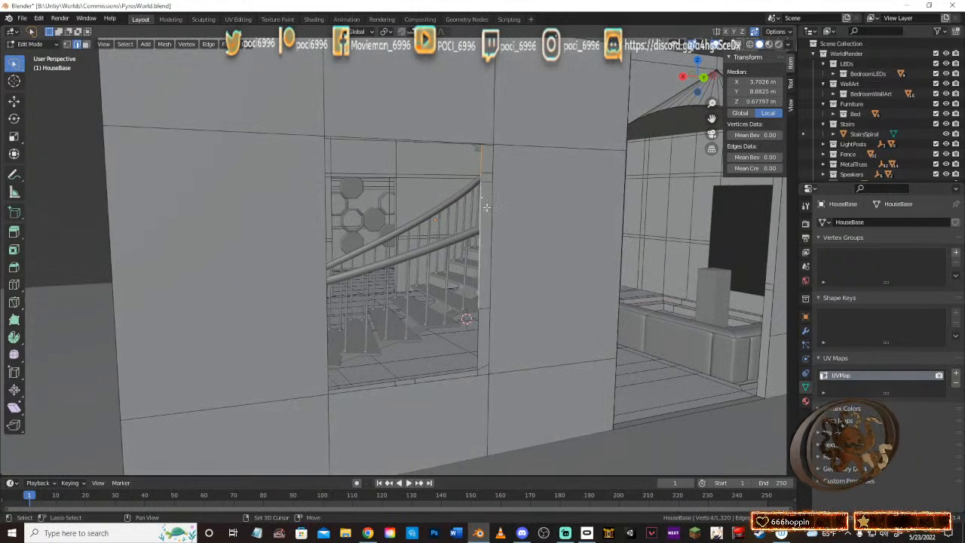
{"action": "left_click", "coordinate": [477, 324], "text": "shift"}
{"action": "middle_click_drag", "start_coordinate": [487, 294], "coordinate": [480, 293]}
{"action": "left_click", "coordinate": [523, 213]}
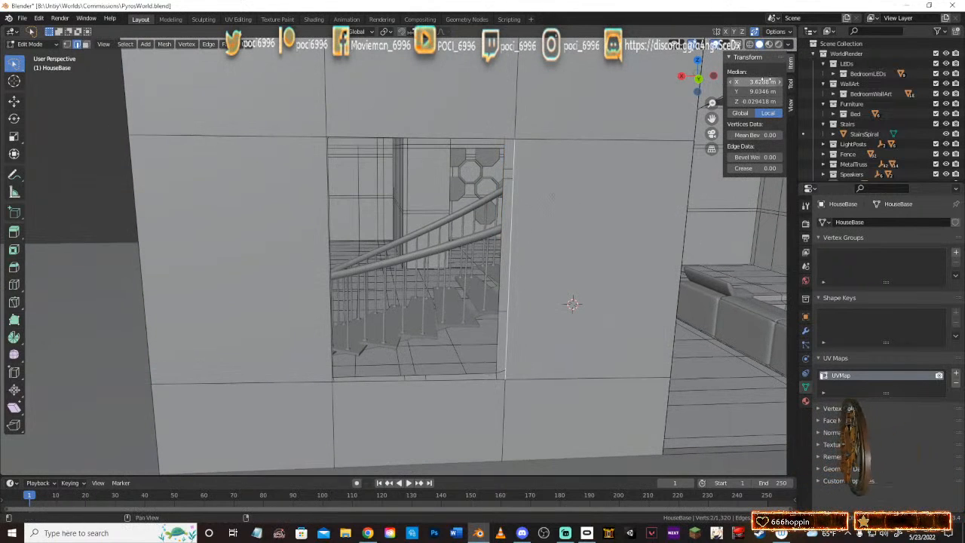
{"action": "left_click", "coordinate": [746, 81]}
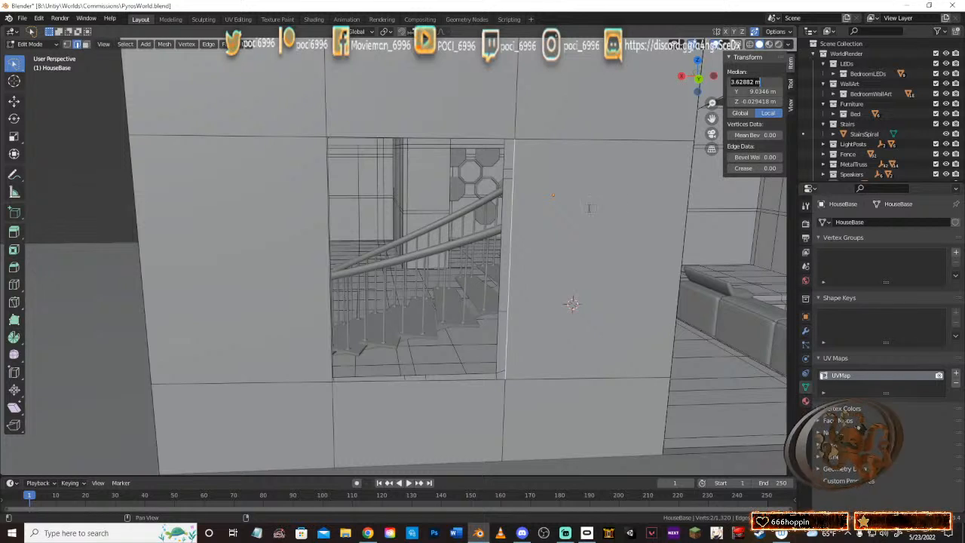
{"action": "key", "text": "Return"}
Step: Align the inner side edges nearest the archway with the outer edge by setting their X position to 3.6288 m
{"action": "left_click", "coordinate": [504, 156]}
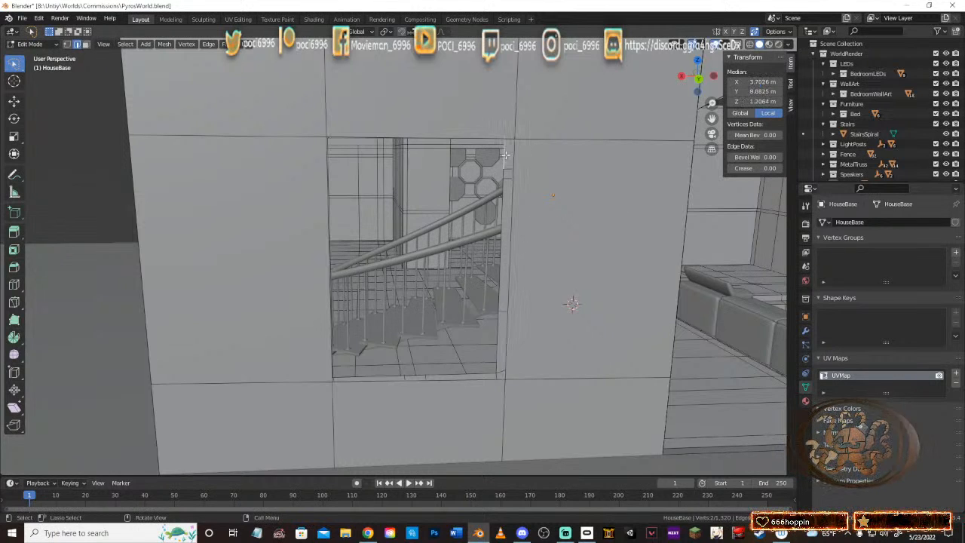
{"action": "left_click", "coordinate": [507, 176], "text": "shift"}
{"action": "left_click", "coordinate": [508, 191], "text": "shift"}
{"action": "left_click", "coordinate": [510, 165]}
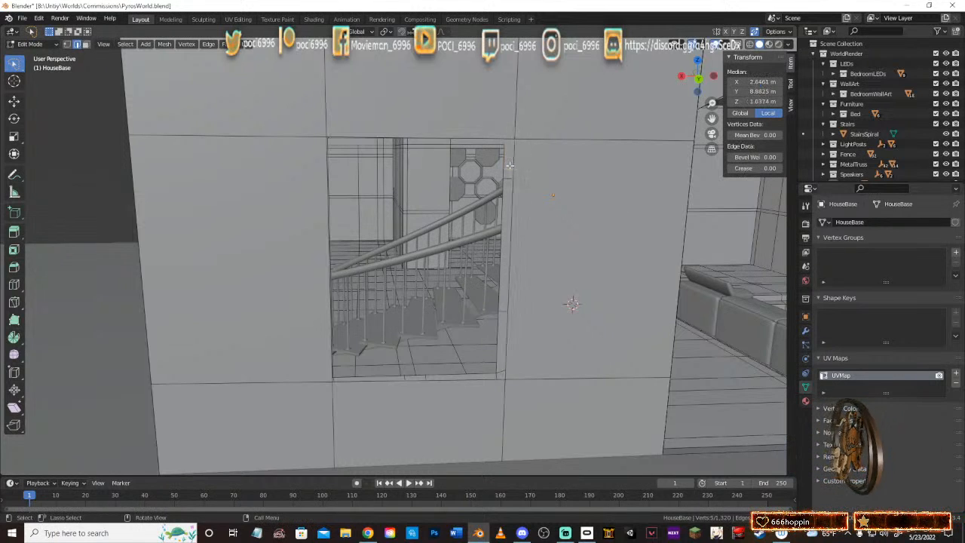
{"action": "left_click", "coordinate": [506, 202]}
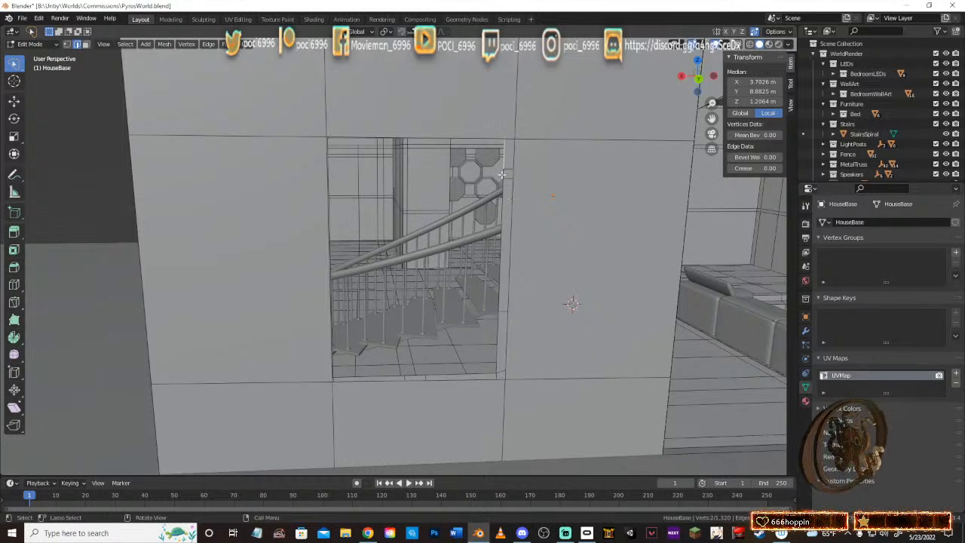
{"action": "left_click", "coordinate": [503, 174], "text": "shift"}
{"action": "left_click", "coordinate": [503, 210], "text": "shift"}
{"action": "left_click", "coordinate": [497, 326], "text": "shift"}
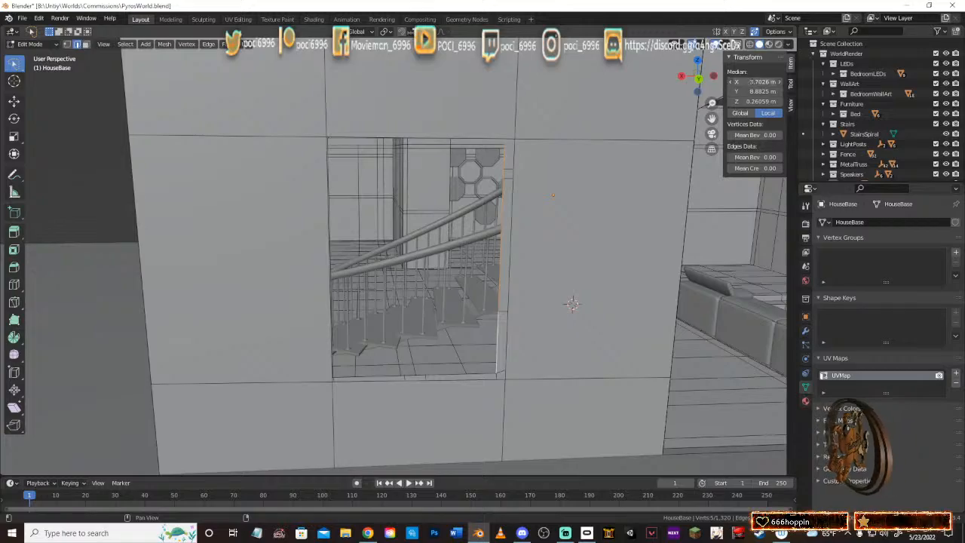
{"action": "left_click", "coordinate": [752, 80]}
{"action": "type", "text": "3.6288"}
{"action": "key", "text": "Return"}
Step: Leave Edit Mode on HouseBase and save PyrosWorld.blend
{"action": "middle_click_drag", "start_coordinate": [571, 297], "coordinate": [535, 263]}
{"action": "left_click", "coordinate": [68, 45]}
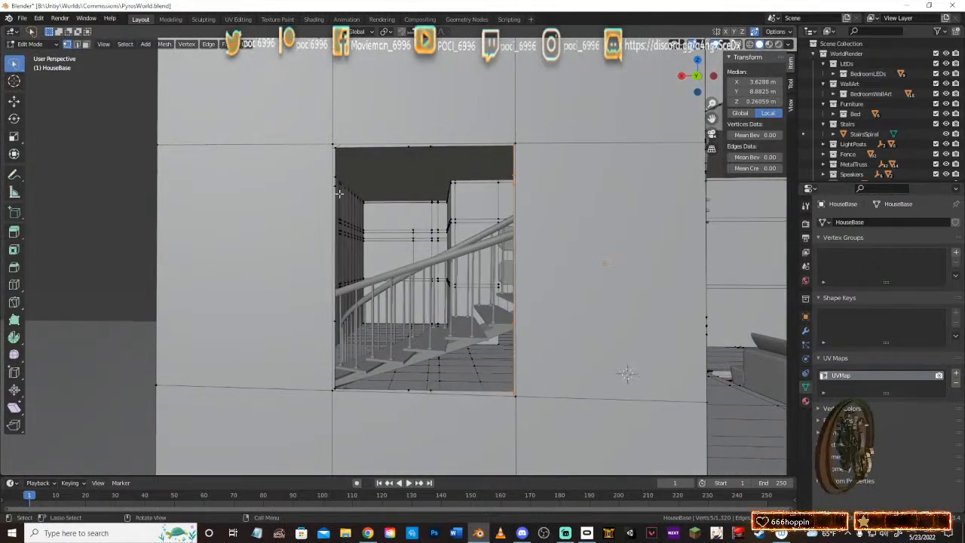
{"action": "middle_click_drag", "start_coordinate": [354, 184], "coordinate": [409, 240]}
{"action": "left_click", "coordinate": [276, 183]}
{"action": "key", "text": "Tab"}
{"action": "scroll", "coordinate": [349, 254], "scroll_direction": "up", "scroll_amount": 6}
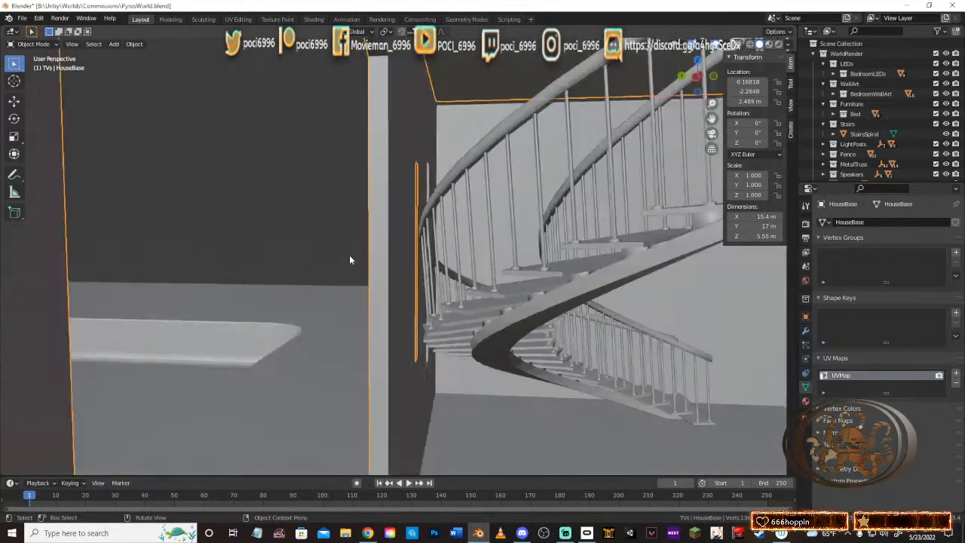
{"action": "key", "text": "ctrl+s"}
Step: Examine the house's outer front wall around the cut window opening, the archway and the solid section on the other side
{"action": "scroll", "coordinate": [336, 253], "scroll_direction": "down", "scroll_amount": 5}
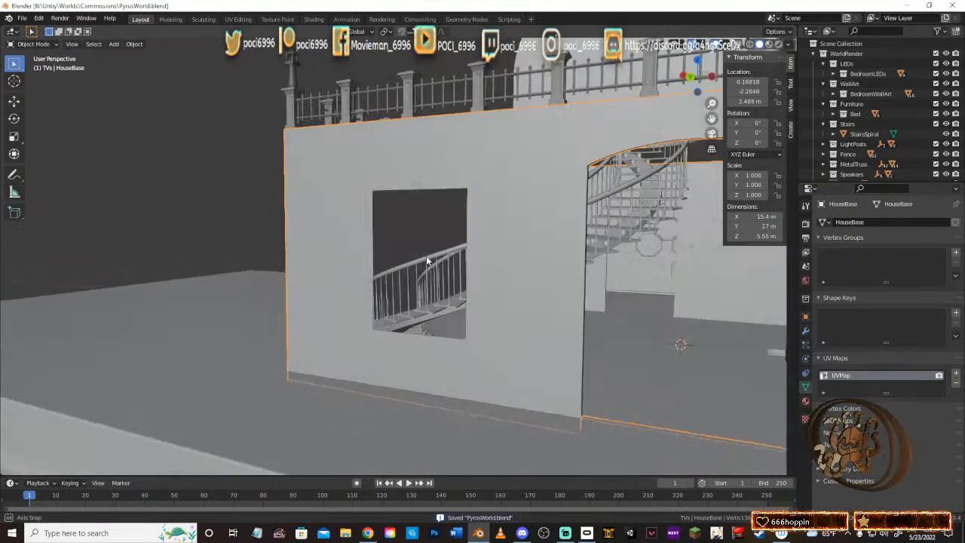
{"action": "middle_click_drag", "start_coordinate": [425, 256], "coordinate": [444, 278]}
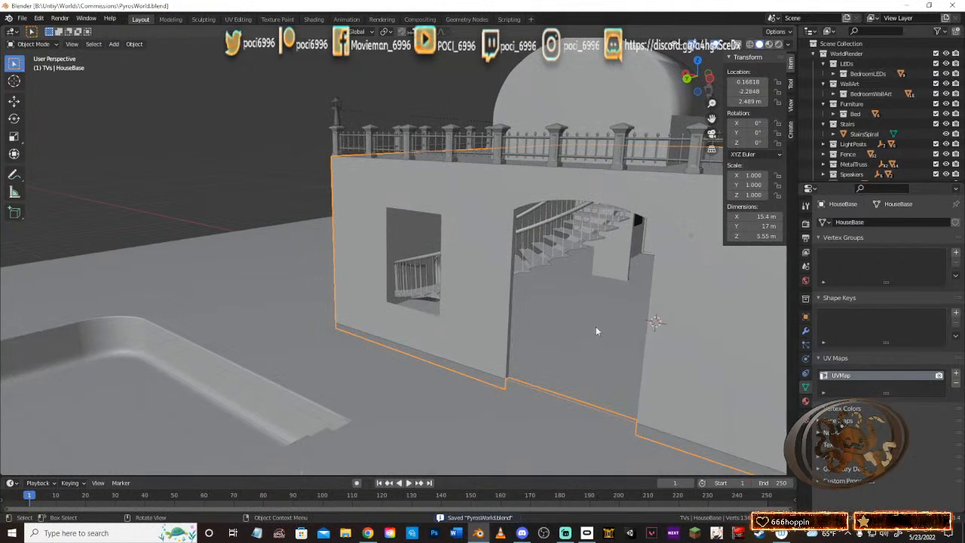
{"action": "middle_click_drag", "start_coordinate": [595, 330], "coordinate": [636, 345]}
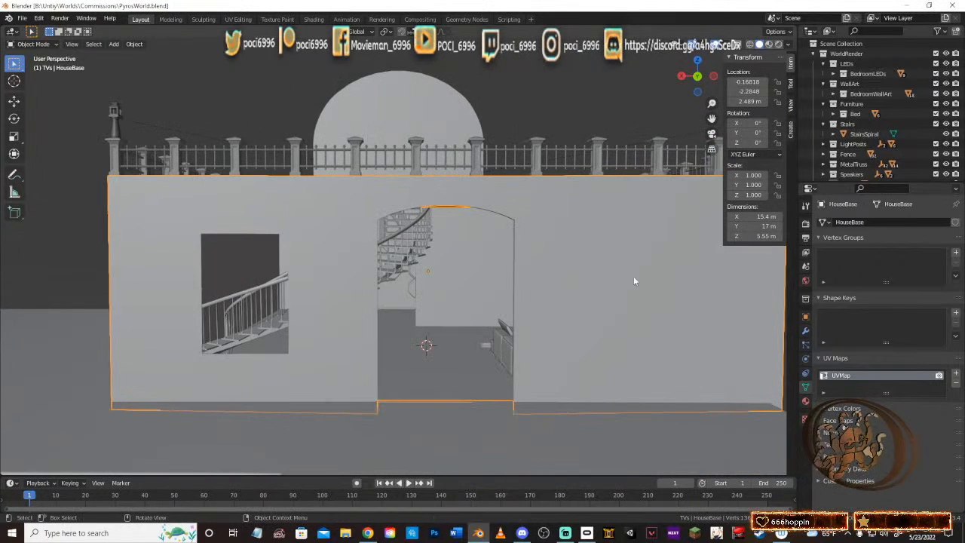
{"action": "middle_click_drag", "start_coordinate": [646, 282], "coordinate": [331, 386]}
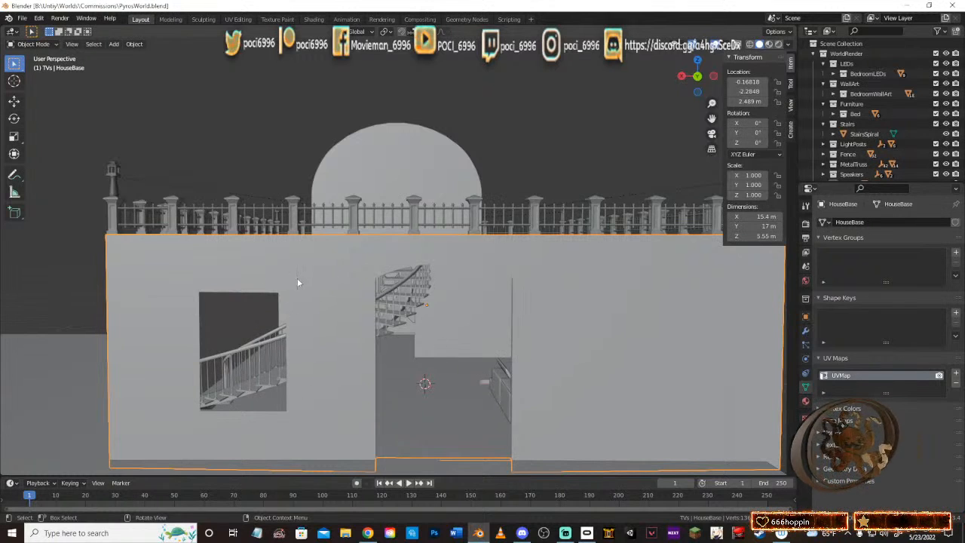
{"action": "mouse_move", "coordinate": [370, 329]}
{"action": "middle_mouse_down"}
{"action": "mouse_move", "coordinate": [409, 274]}
{"action": "mouse_move", "coordinate": [373, 328]}
{"action": "middle_mouse_up"}
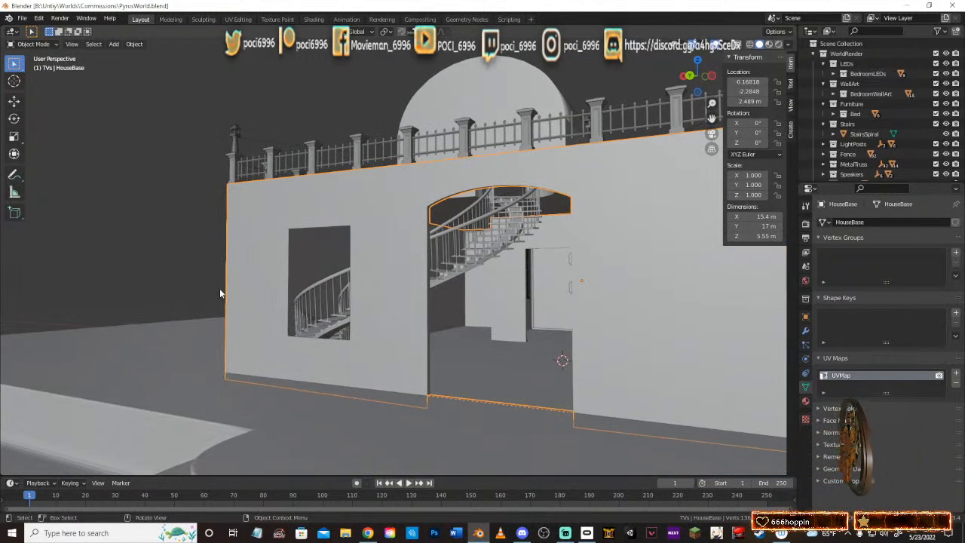
{"action": "middle_click_drag", "start_coordinate": [360, 325], "coordinate": [321, 330]}
{"action": "scroll", "coordinate": [273, 325], "scroll_direction": "down", "scroll_amount": 2}
{"action": "scroll", "coordinate": [272, 325], "scroll_direction": "up", "scroll_amount": 1}
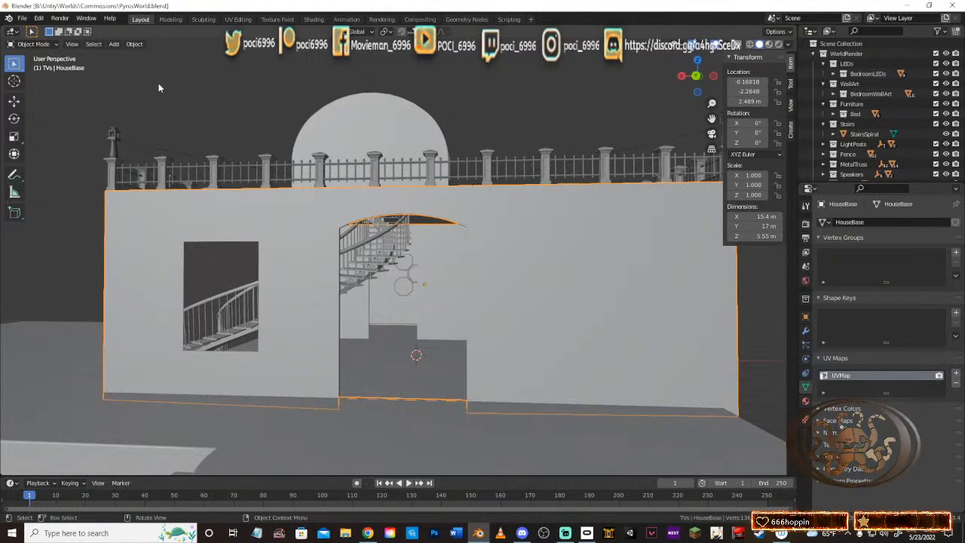
{"action": "left_click", "coordinate": [22, 18]}
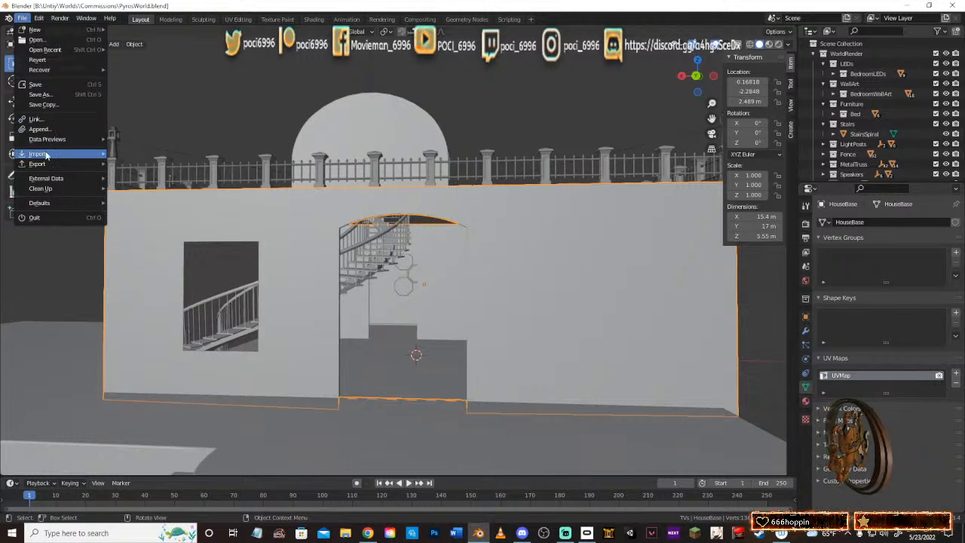
{"action": "mouse_move", "coordinate": [46, 155]}
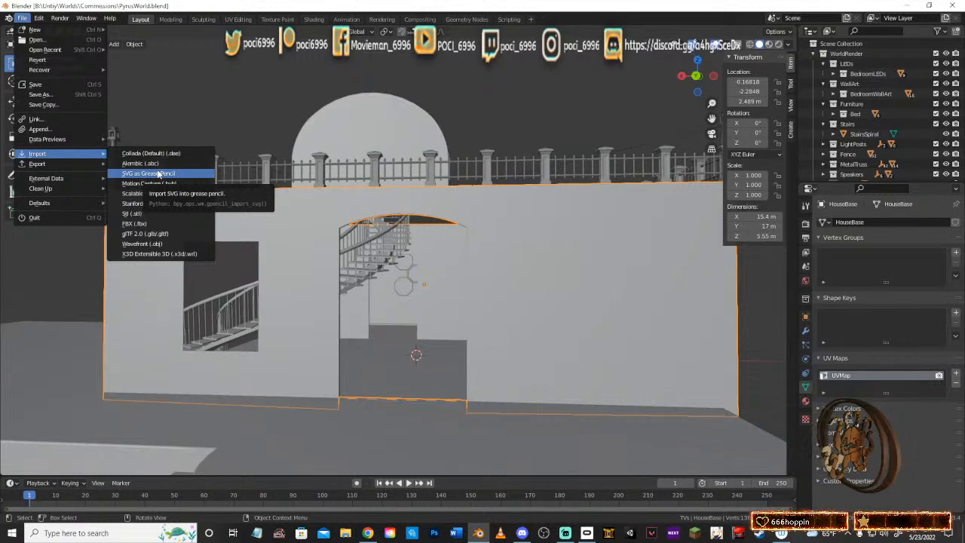
{"action": "left_click", "coordinate": [136, 223]}
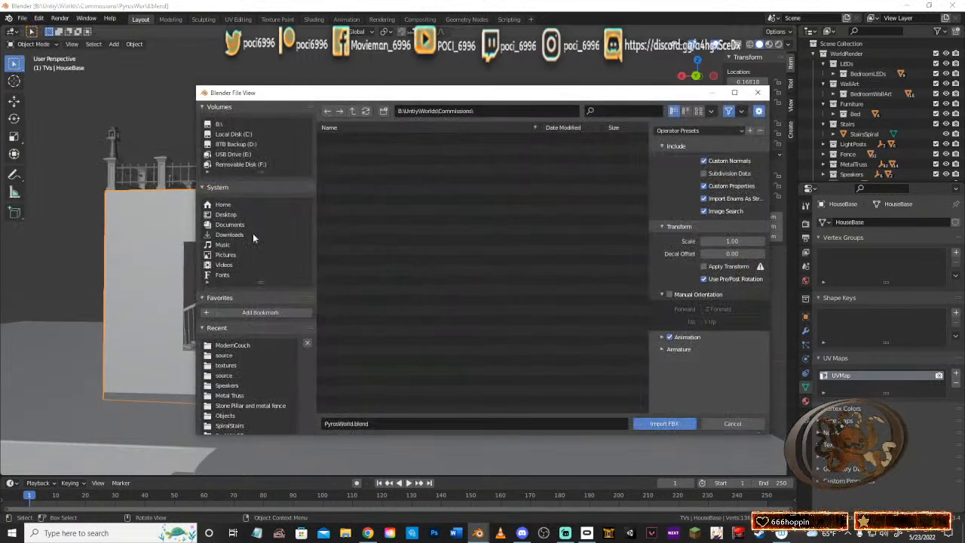
{"action": "left_click", "coordinate": [237, 144]}
{"action": "double_click", "coordinate": [343, 158]}
{"action": "left_click", "coordinate": [347, 150]}
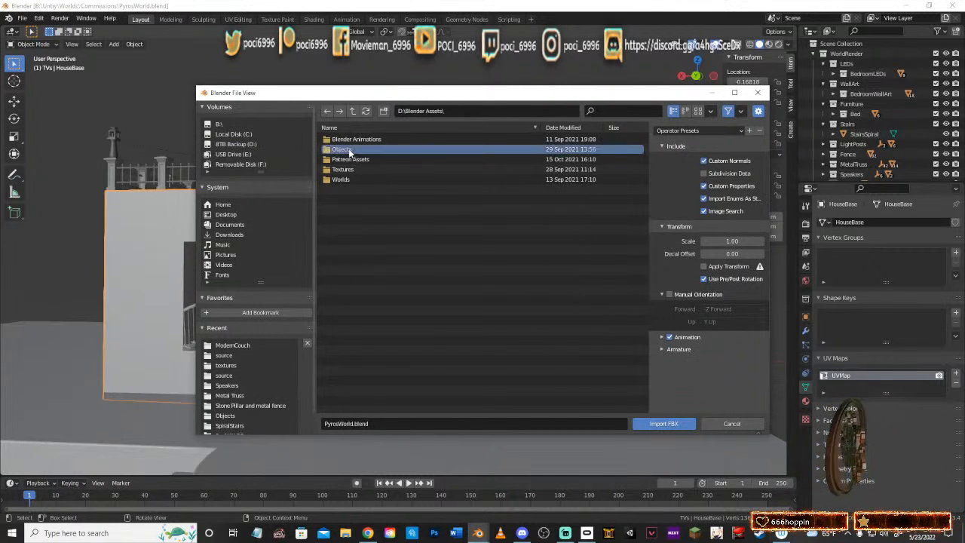
{"action": "double_click", "coordinate": [349, 149]}
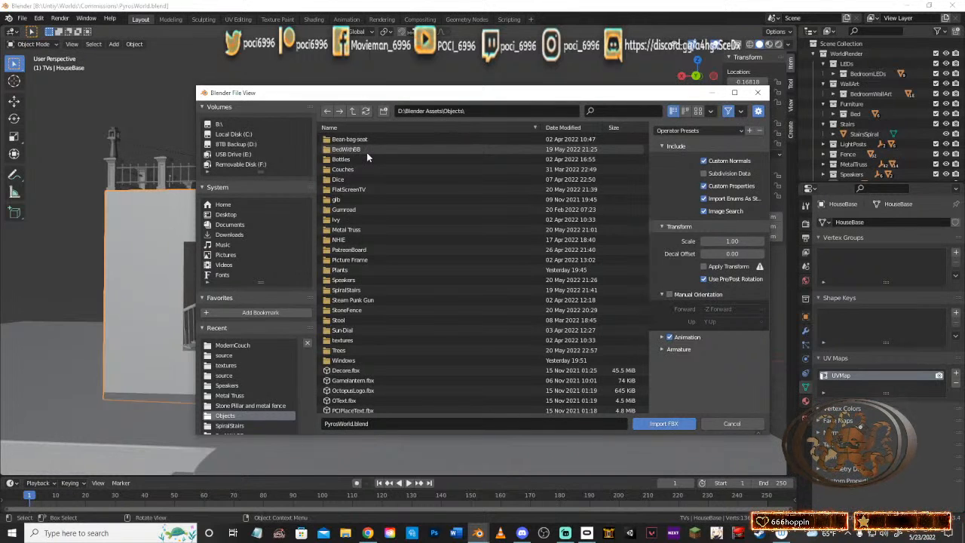
{"action": "double_click", "coordinate": [351, 360]}
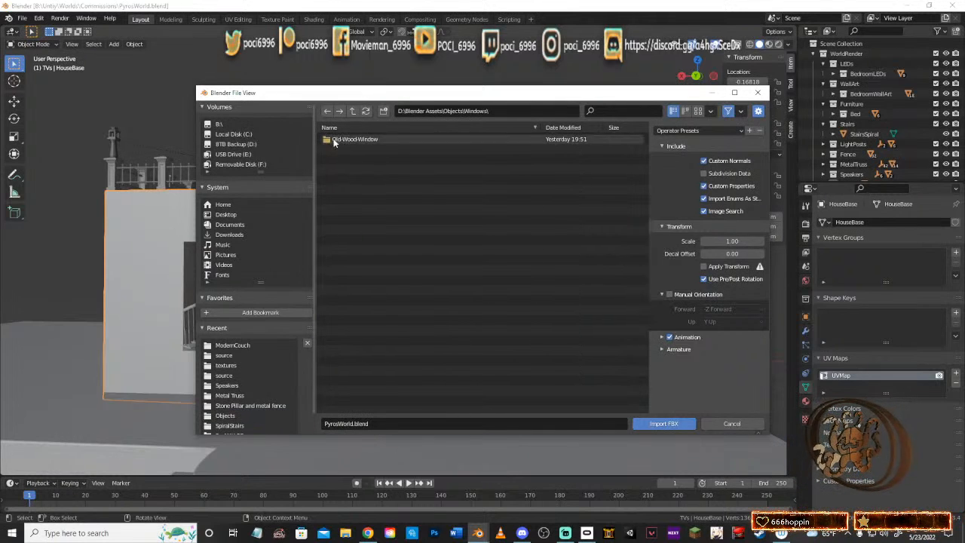
{"action": "double_click", "coordinate": [339, 140]}
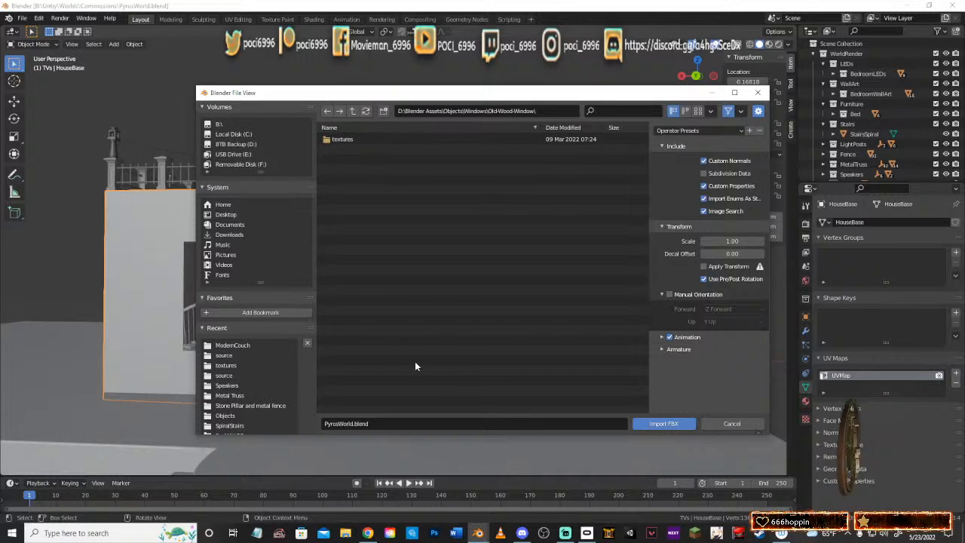
Step: Switch to File Explorer to check the model file types in D:\Blender Assets\Objects\Windows\Old-Wood-Window, and cancel the pending FBX import in Blender
{"action": "left_click", "coordinate": [345, 533]}
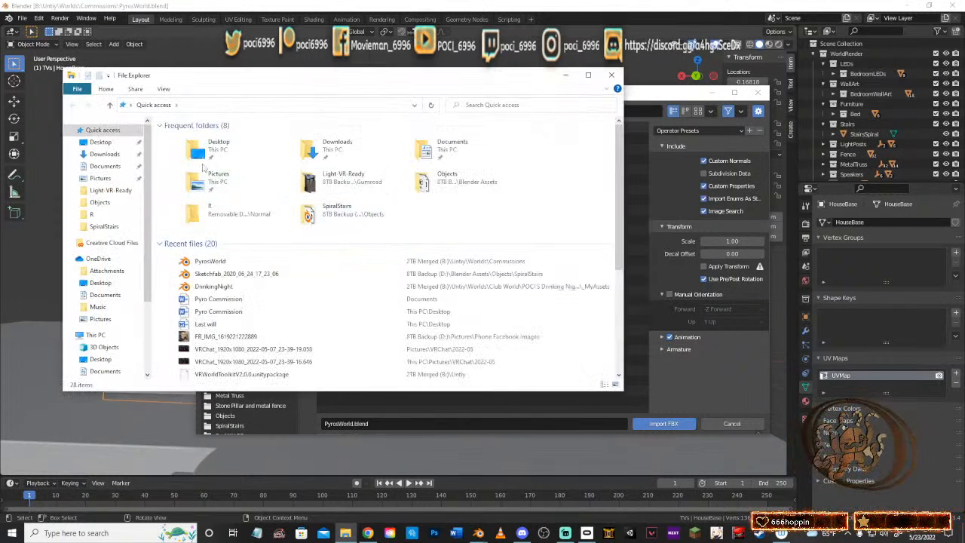
{"action": "scroll", "coordinate": [120, 361], "scroll_direction": "down", "scroll_amount": 2}
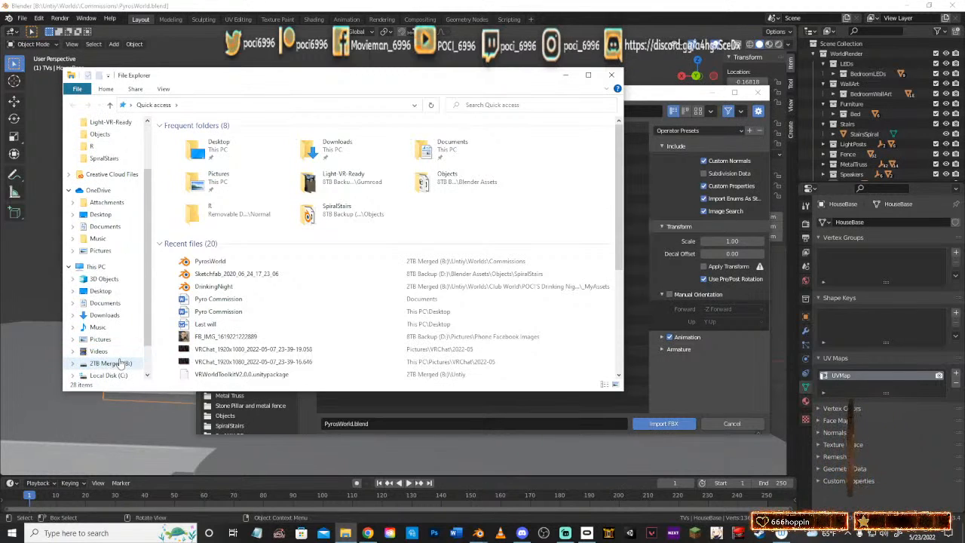
{"action": "scroll", "coordinate": [105, 286], "scroll_direction": "down", "scroll_amount": 2}
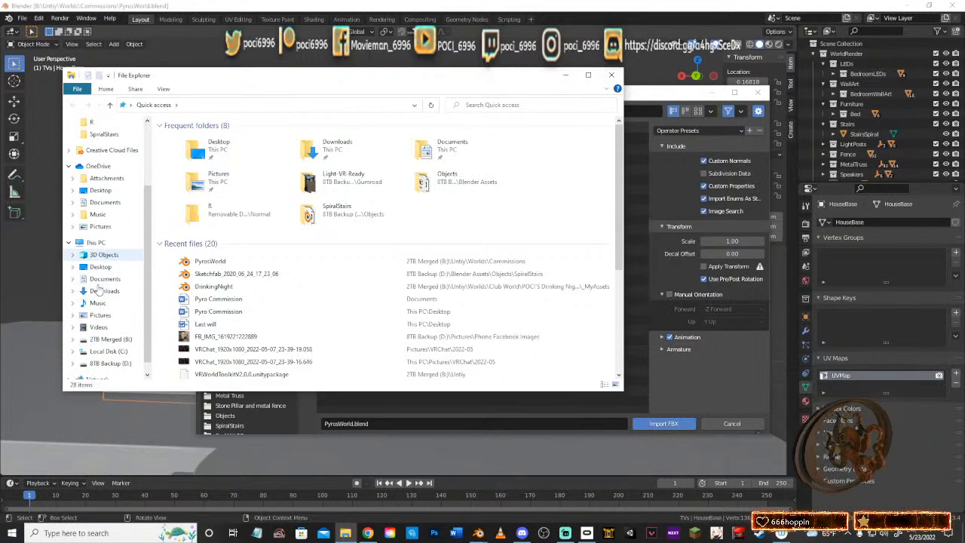
{"action": "left_click", "coordinate": [119, 363]}
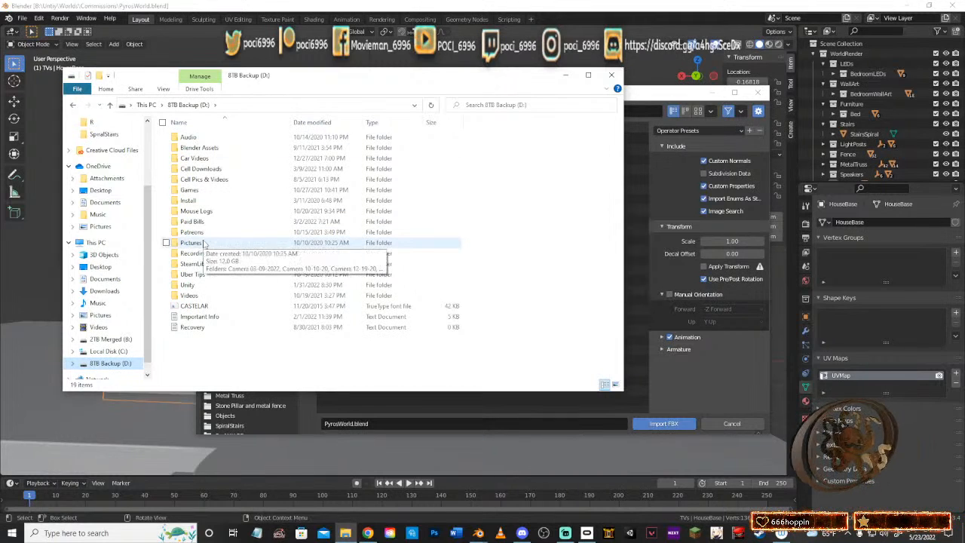
{"action": "double_click", "coordinate": [200, 149]}
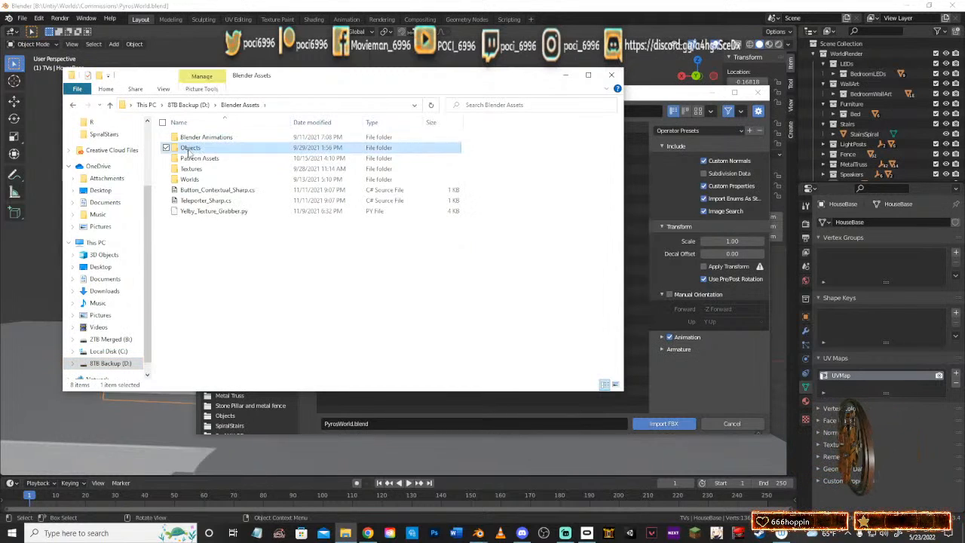
{"action": "double_click", "coordinate": [201, 150]}
{"action": "double_click", "coordinate": [194, 370]}
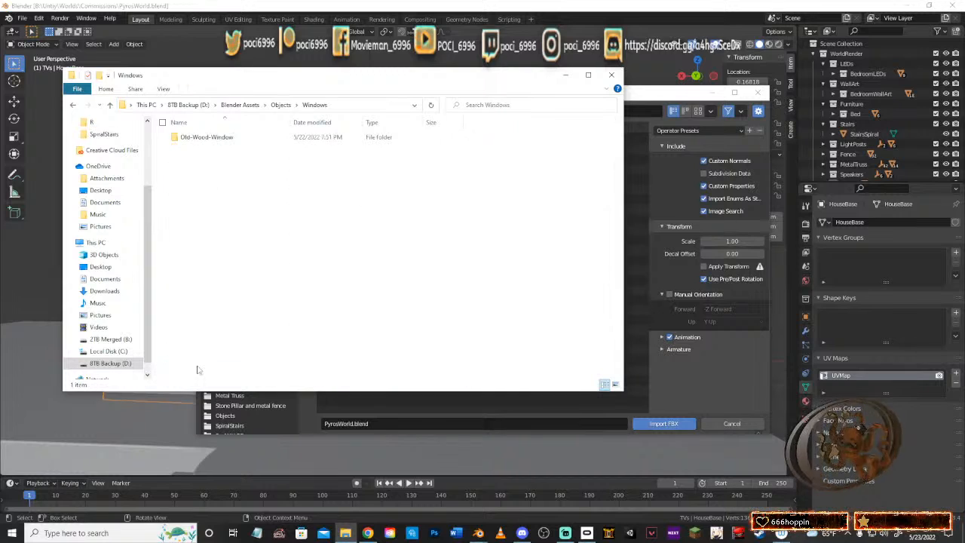
{"action": "double_click", "coordinate": [205, 137]}
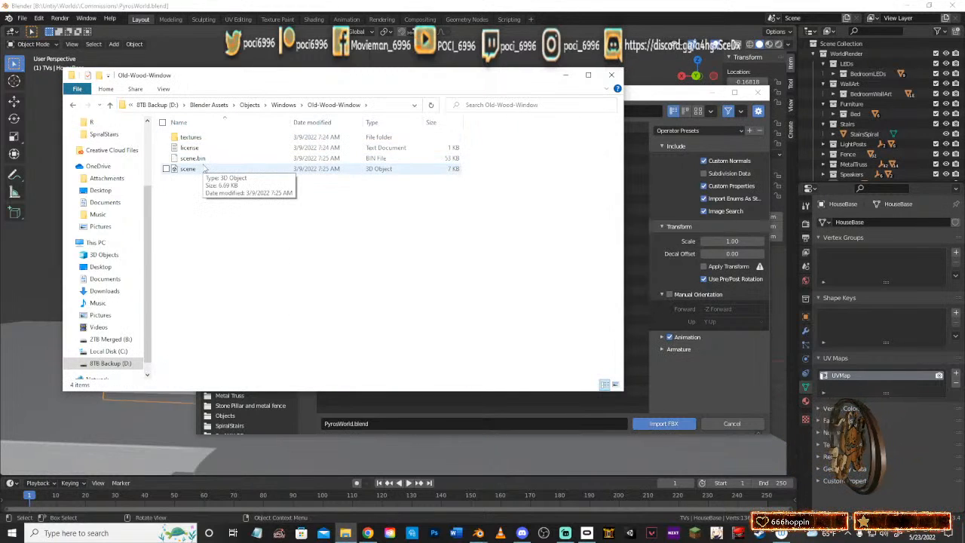
{"action": "left_click", "coordinate": [551, 8]}
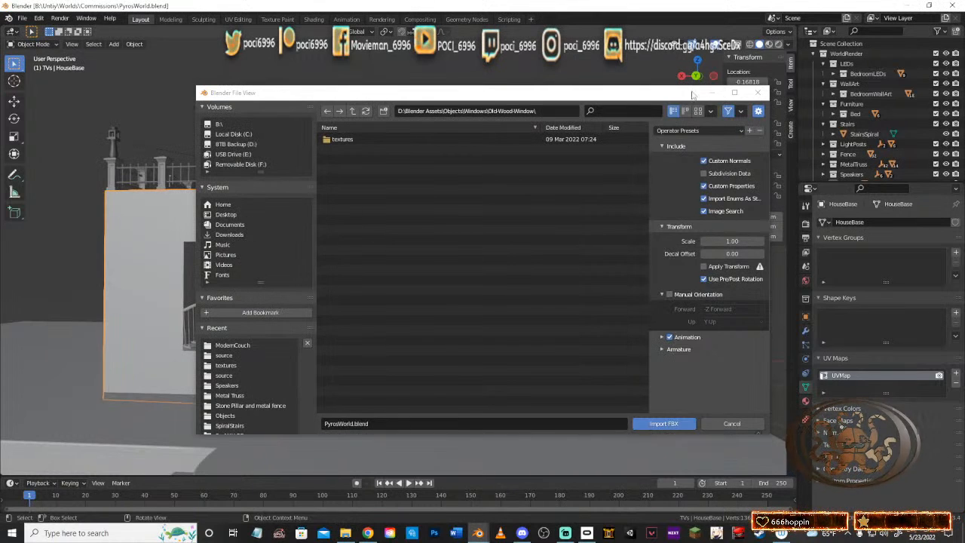
{"action": "left_click", "coordinate": [757, 92]}
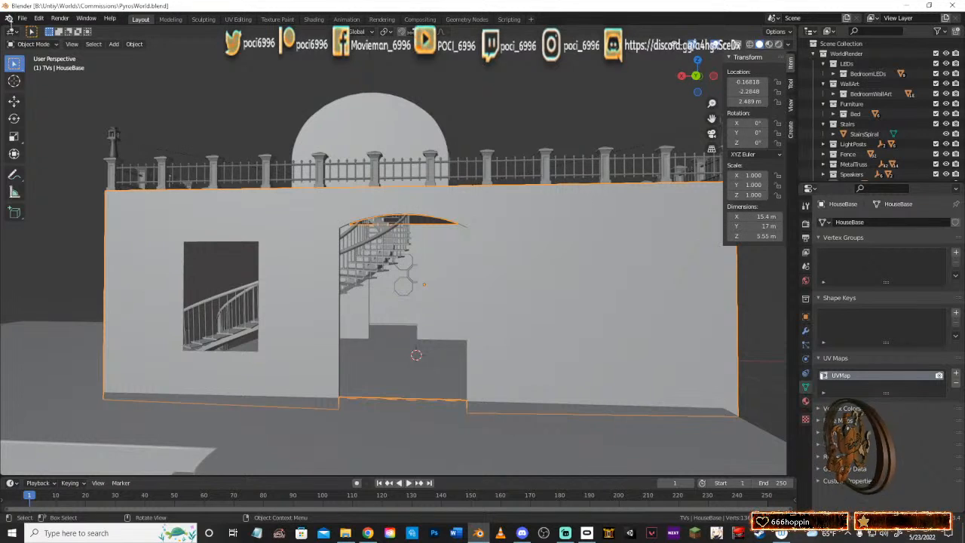
Step: Import scene.gltf from D:\Blender Assets\Objects\Windows\Old-Wood-Window as a glTF 2.0 model
{"action": "left_click", "coordinate": [22, 19]}
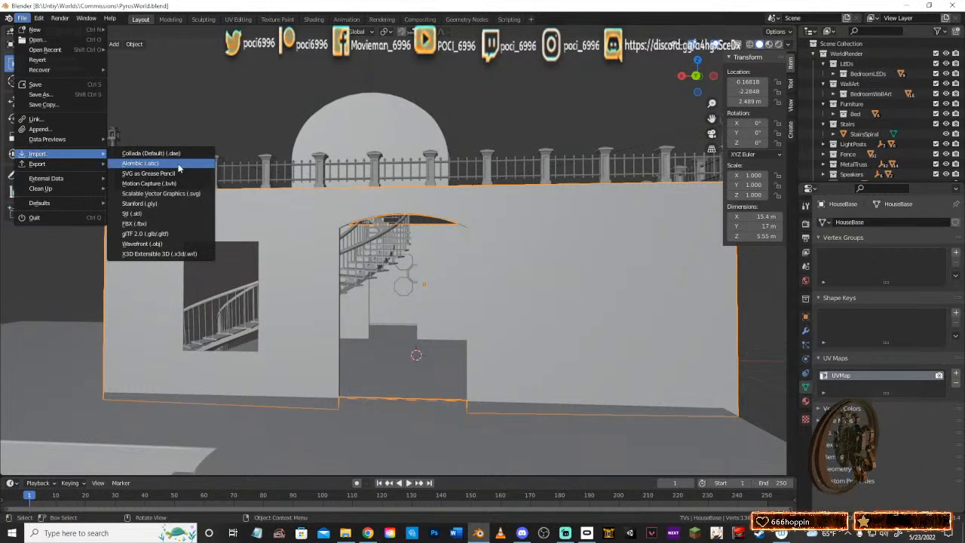
{"action": "left_click", "coordinate": [133, 235]}
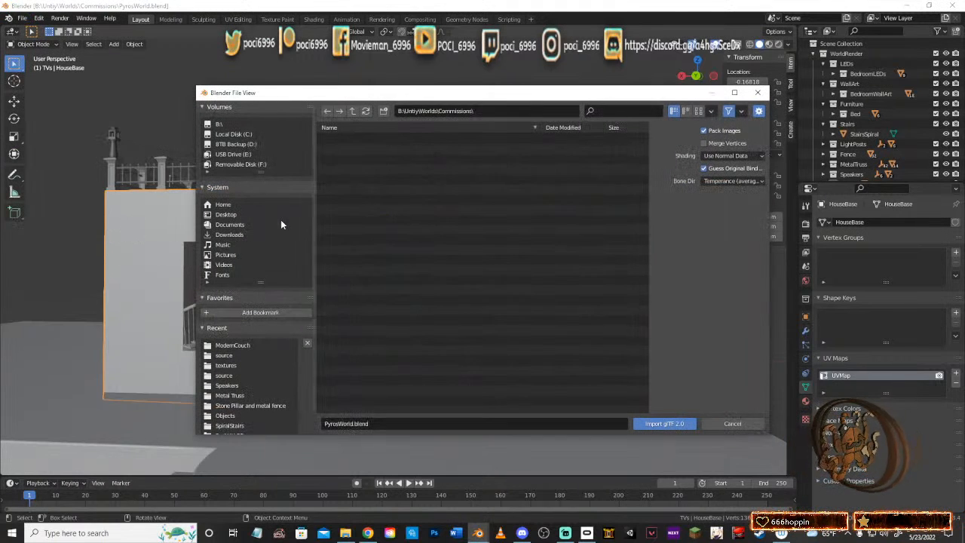
{"action": "left_click", "coordinate": [248, 144]}
{"action": "double_click", "coordinate": [351, 150]}
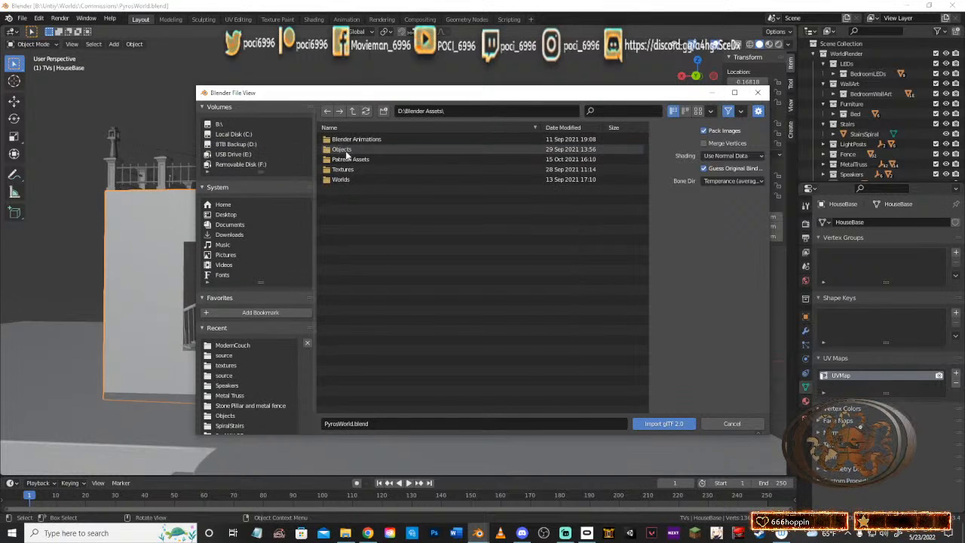
{"action": "double_click", "coordinate": [346, 153]}
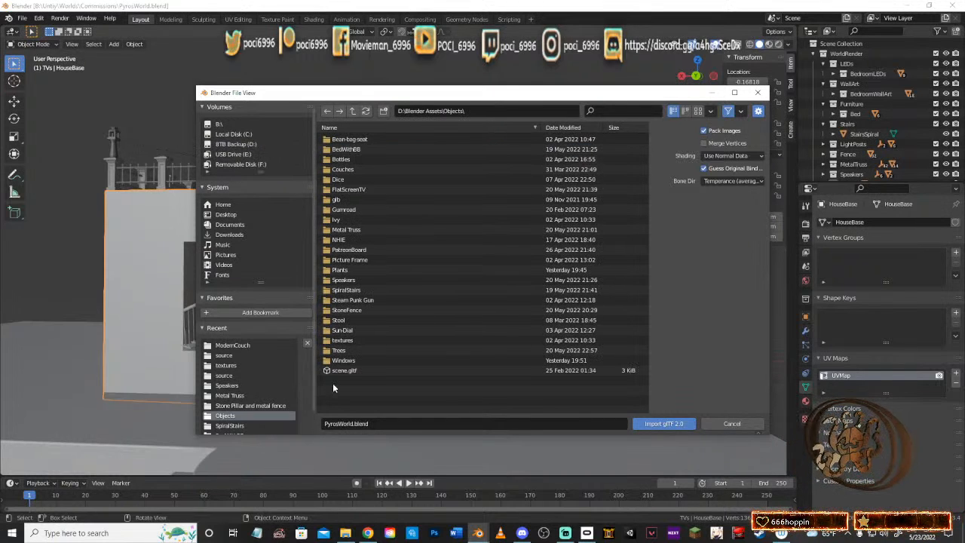
{"action": "double_click", "coordinate": [343, 361]}
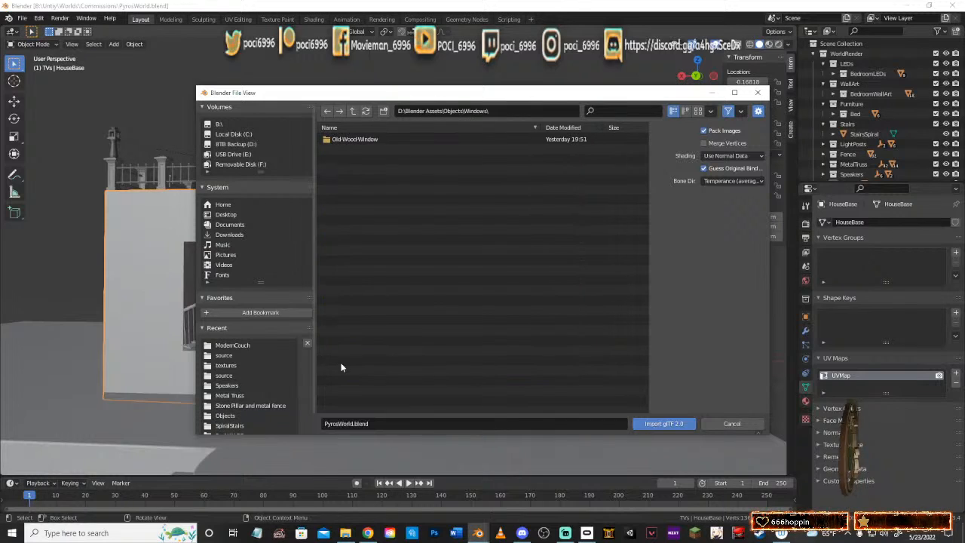
{"action": "double_click", "coordinate": [344, 139]}
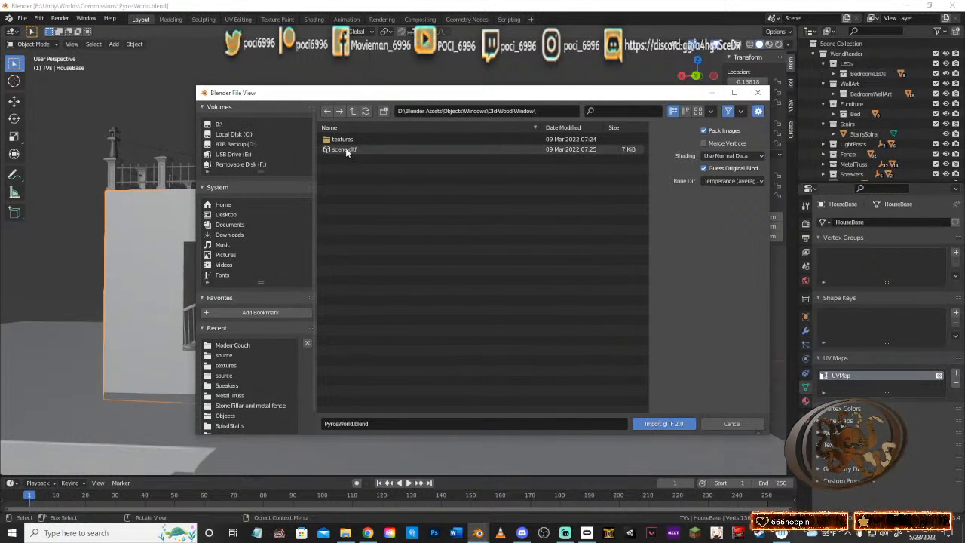
{"action": "left_click", "coordinate": [345, 150]}
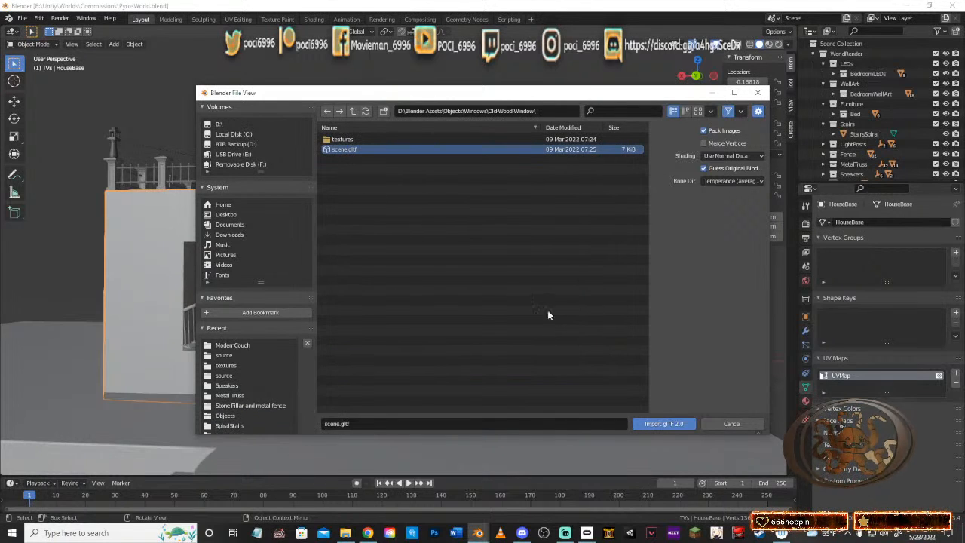
{"action": "left_click", "coordinate": [663, 424]}
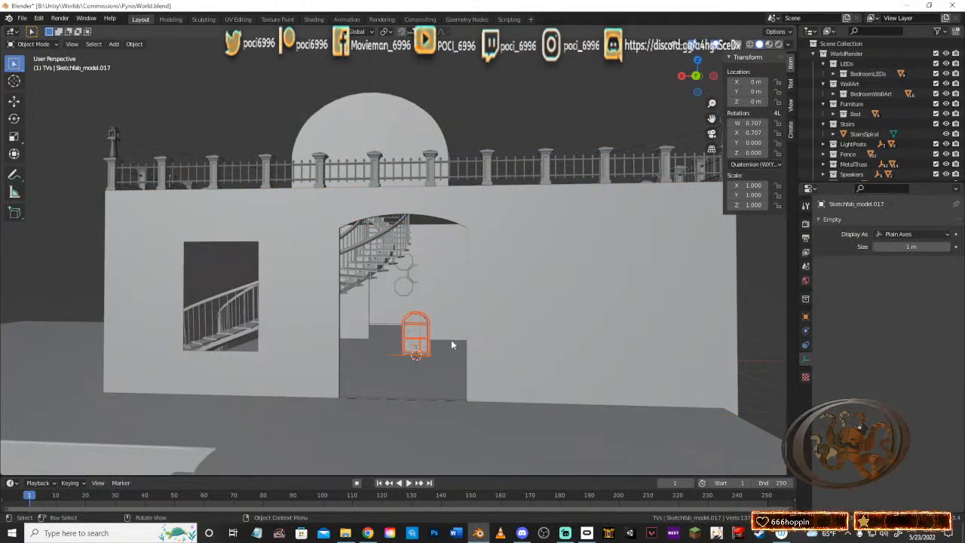
Step: Inspect the imported arched window's shape and textures in Material Preview shading, and return to Solid shading
{"action": "mouse_move", "coordinate": [450, 341]}
{"action": "middle_mouse_down"}
{"action": "mouse_move", "coordinate": [425, 348]}
{"action": "mouse_move", "coordinate": [469, 347]}
{"action": "mouse_move", "coordinate": [344, 339]}
{"action": "mouse_move", "coordinate": [515, 405]}
{"action": "mouse_move", "coordinate": [446, 264]}
{"action": "mouse_move", "coordinate": [370, 149]}
{"action": "mouse_move", "coordinate": [503, 214]}
{"action": "mouse_move", "coordinate": [435, 231]}
{"action": "mouse_move", "coordinate": [505, 243]}
{"action": "mouse_move", "coordinate": [508, 259]}
{"action": "mouse_move", "coordinate": [684, 264]}
{"action": "mouse_move", "coordinate": [592, 302]}
{"action": "mouse_move", "coordinate": [623, 306]}
{"action": "mouse_move", "coordinate": [579, 303]}
{"action": "middle_mouse_up"}
{"action": "scroll", "coordinate": [424, 346], "scroll_direction": "up", "scroll_amount": 5}
{"action": "scroll", "coordinate": [438, 232], "scroll_direction": "down", "scroll_amount": 3}
{"action": "key", "text": "z"}
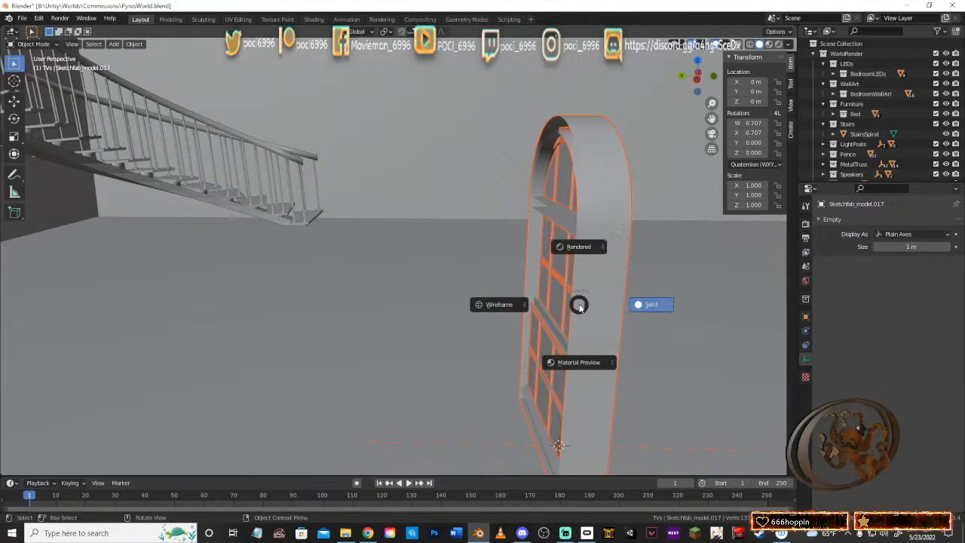
{"action": "left_click", "coordinate": [578, 363]}
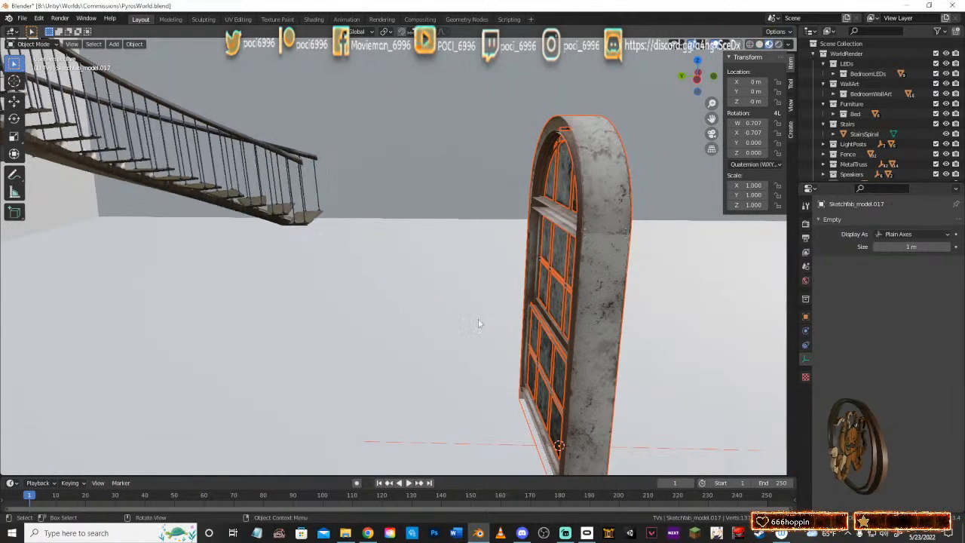
{"action": "mouse_move", "coordinate": [561, 337]}
{"action": "middle_mouse_down"}
{"action": "mouse_move", "coordinate": [500, 336]}
{"action": "mouse_move", "coordinate": [588, 326]}
{"action": "mouse_move", "coordinate": [533, 325]}
{"action": "mouse_move", "coordinate": [577, 309]}
{"action": "mouse_move", "coordinate": [573, 299]}
{"action": "mouse_move", "coordinate": [428, 281]}
{"action": "mouse_move", "coordinate": [518, 279]}
{"action": "mouse_move", "coordinate": [325, 287]}
{"action": "mouse_move", "coordinate": [445, 304]}
{"action": "middle_mouse_up"}
{"action": "key", "text": "z"}
{"action": "left_click", "coordinate": [608, 325]}
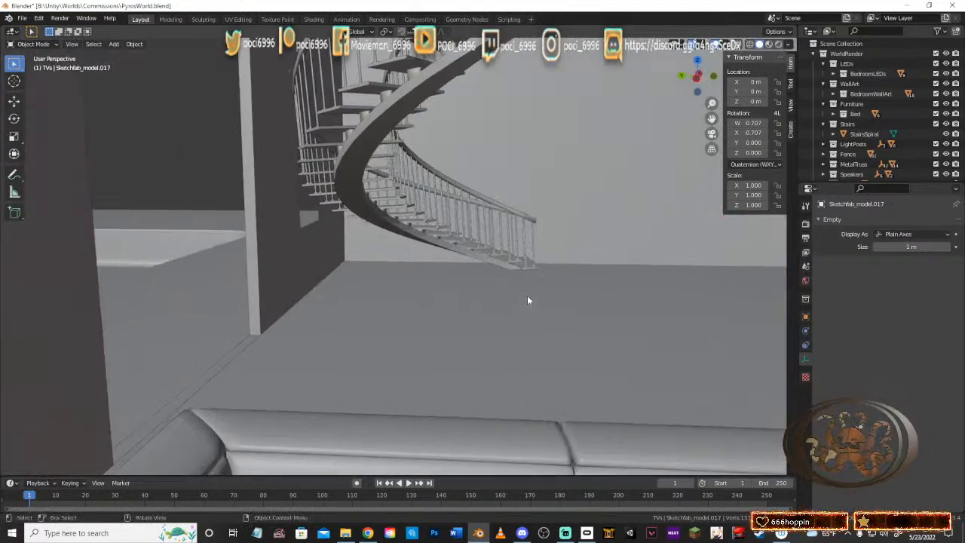
Step: Move the imported arched window along Y to about 6.35 m, bringing it up to the house's front wall
{"action": "middle_click_drag", "start_coordinate": [528, 300], "coordinate": [487, 303]}
{"action": "key", "text": "g"}
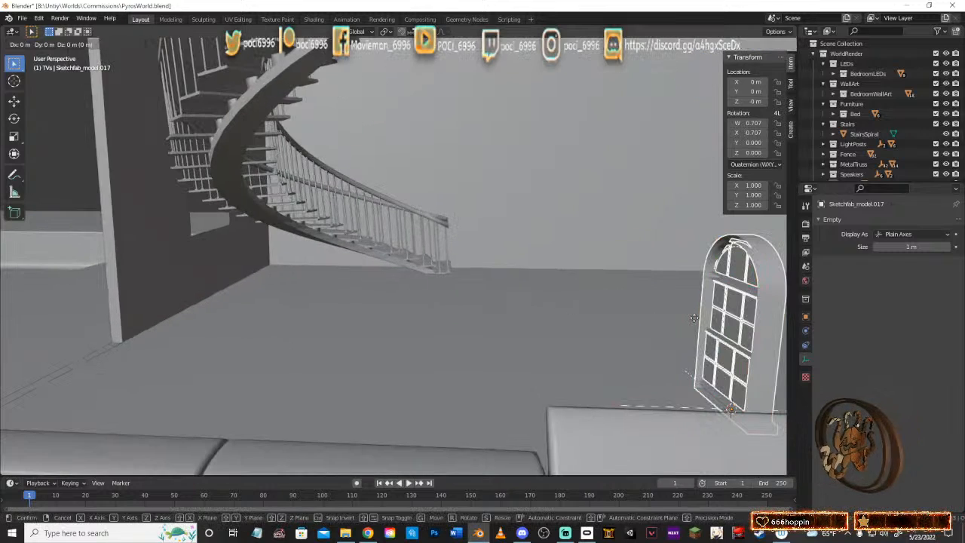
{"action": "key", "text": "y"}
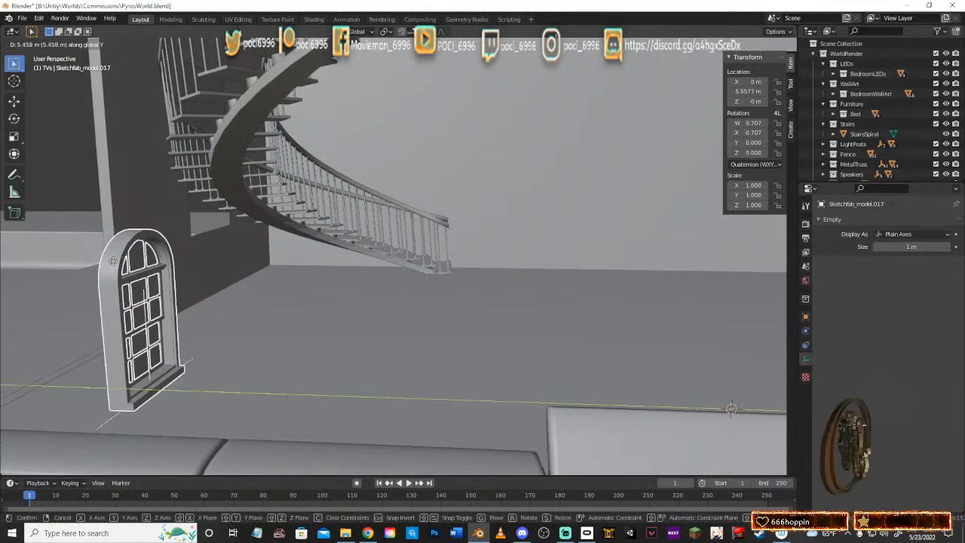
{"action": "left_click", "coordinate": [180, 269]}
{"action": "middle_click_drag", "start_coordinate": [181, 270], "coordinate": [193, 274]}
{"action": "middle_click_drag", "start_coordinate": [180, 272], "coordinate": [361, 289]}
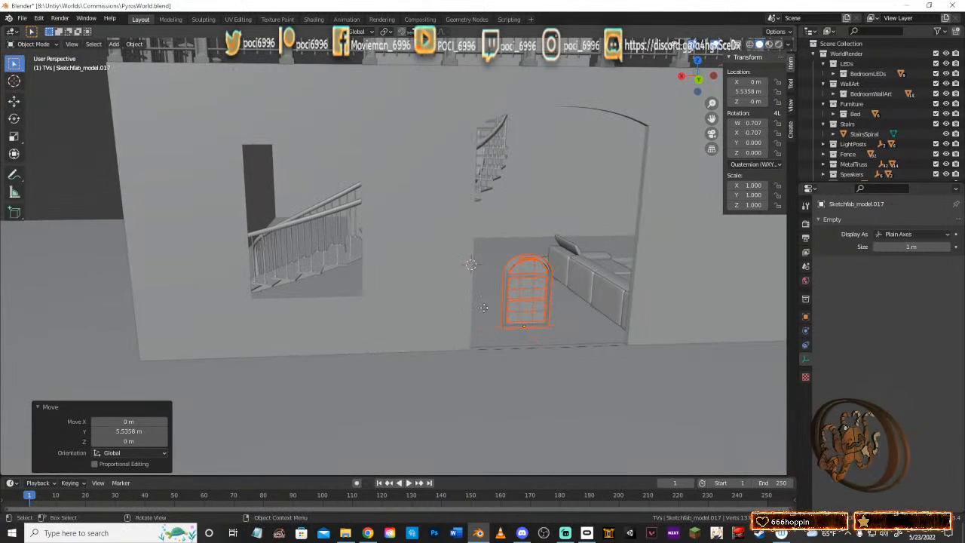
{"action": "key", "text": "g"}
{"action": "key", "text": "y"}
{"action": "left_click", "coordinate": [486, 330]}
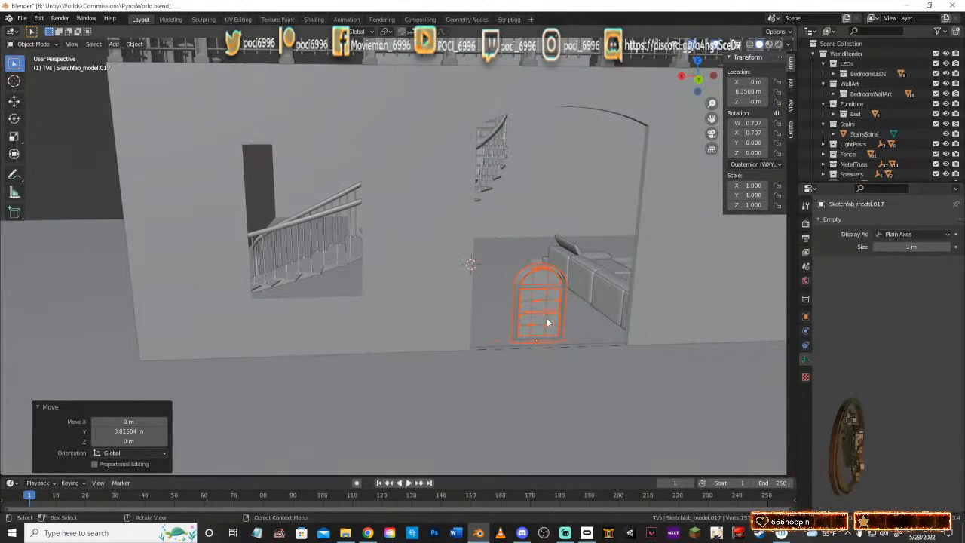
Step: Move the window about 4.44 m along X and raise it about 1.76 m into the cut wall opening beside the archway
{"action": "key", "text": "g"}
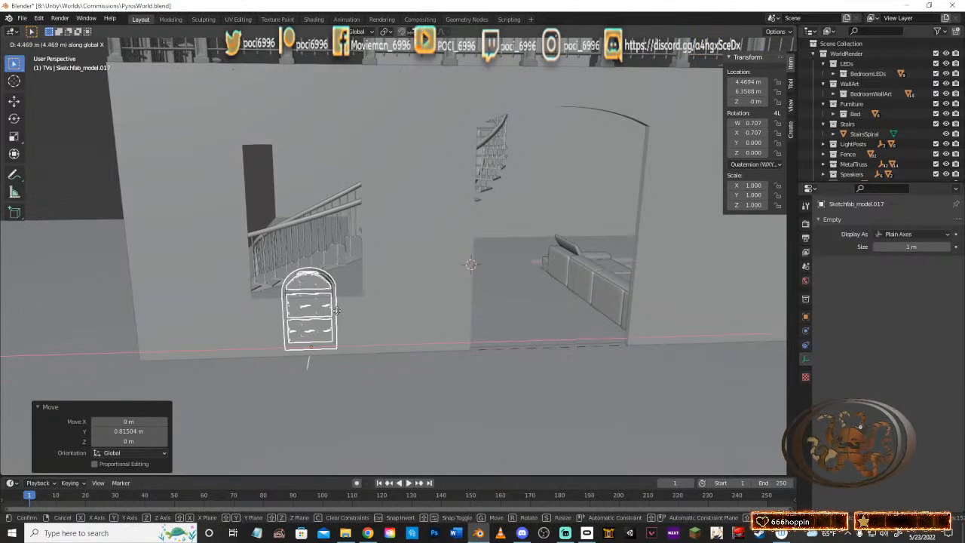
{"action": "left_click", "coordinate": [337, 309]}
{"action": "key", "text": "g"}
{"action": "key", "text": "z"}
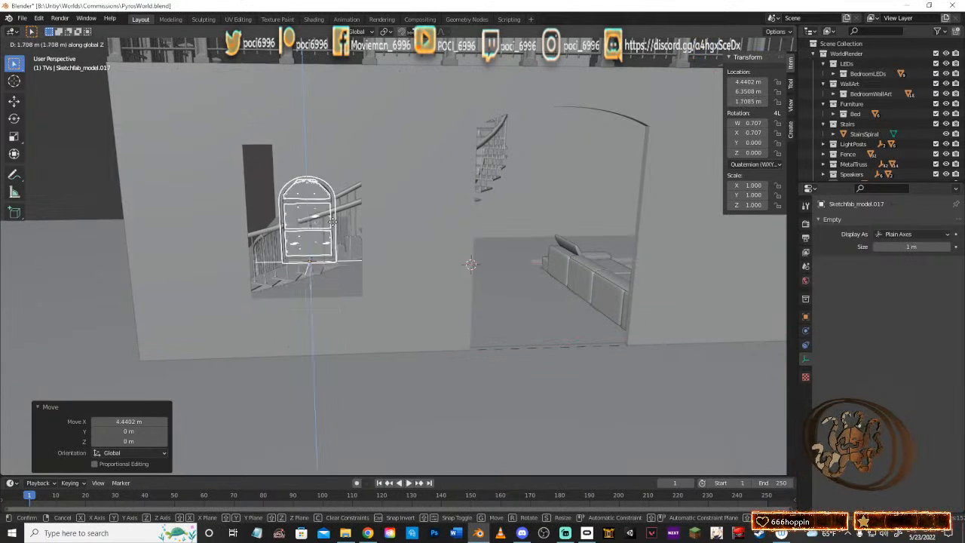
{"action": "left_click", "coordinate": [337, 223]}
Step: Push the window outward along Y to about 6.62 m so that it sits within the front wall's thickness
{"action": "middle_click_drag", "start_coordinate": [413, 226], "coordinate": [181, 235]}
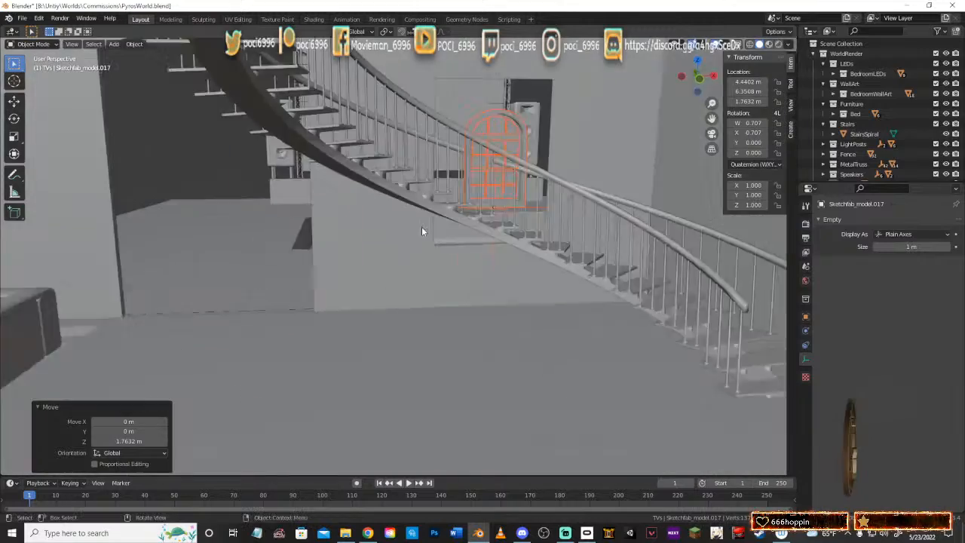
{"action": "scroll", "coordinate": [593, 184], "scroll_direction": "up", "scroll_amount": 3}
{"action": "middle_click_drag", "start_coordinate": [593, 184], "coordinate": [476, 300]}
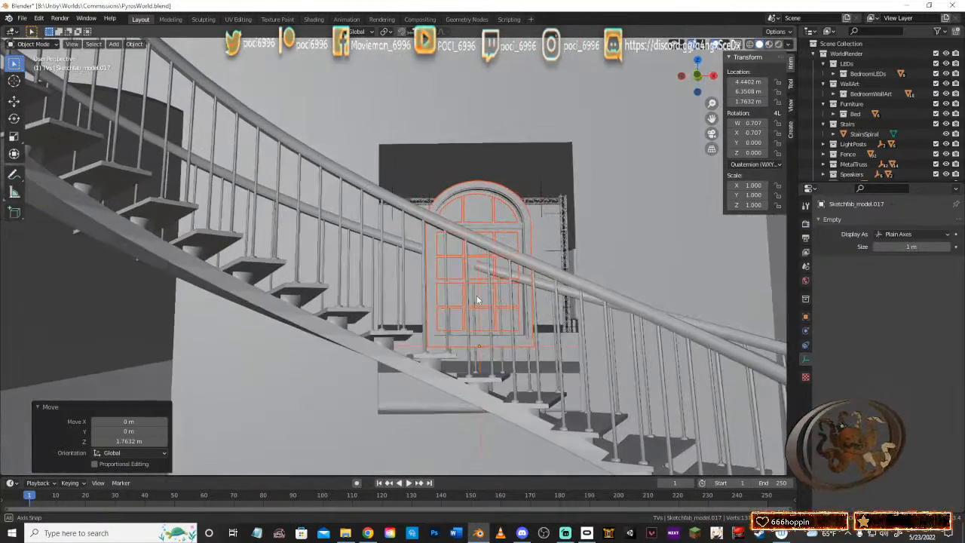
{"action": "middle_click_drag", "start_coordinate": [554, 302], "coordinate": [314, 304]}
{"action": "scroll", "coordinate": [332, 307], "scroll_direction": "up", "scroll_amount": 4}
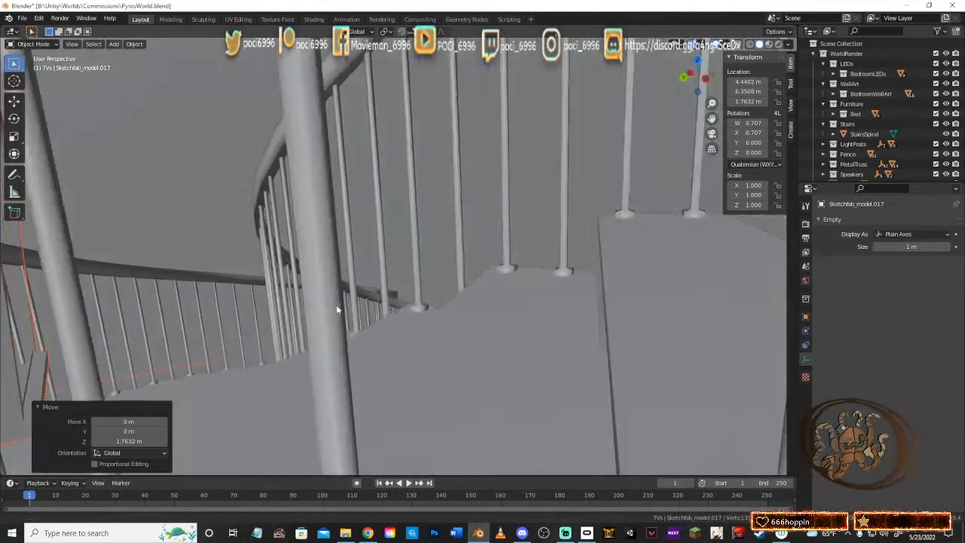
{"action": "middle_click_drag", "start_coordinate": [241, 305], "coordinate": [400, 318], "text": "shift"}
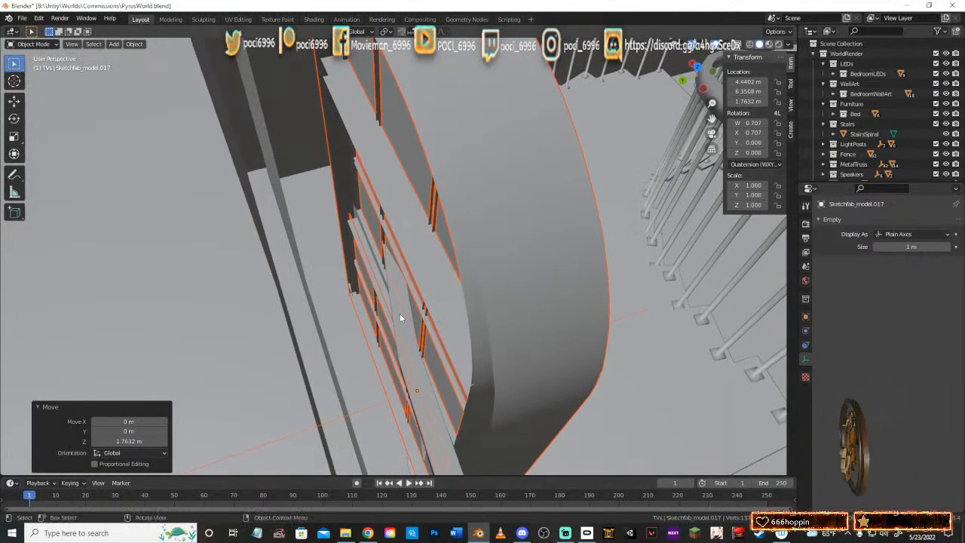
{"action": "key", "text": "g"}
{"action": "key", "text": "y"}
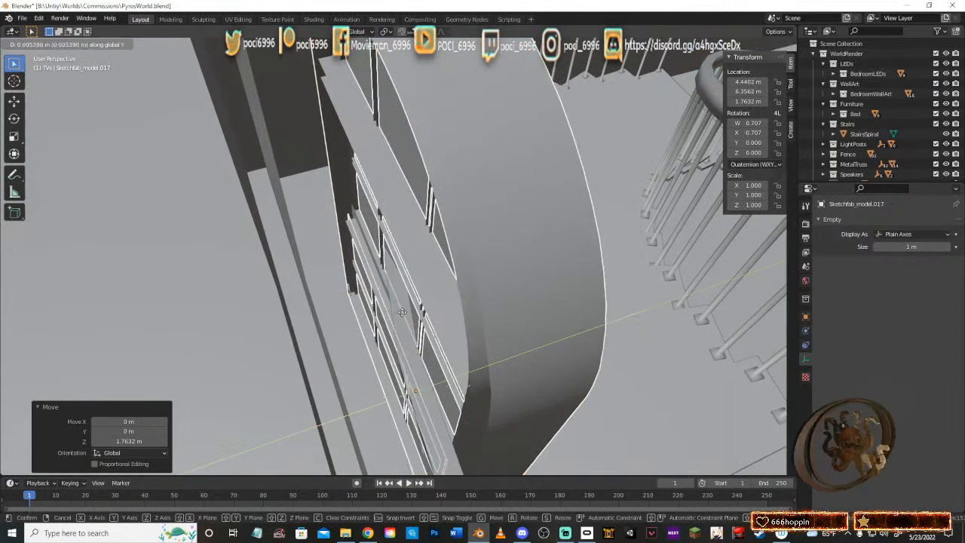
{"action": "left_click", "coordinate": [351, 322]}
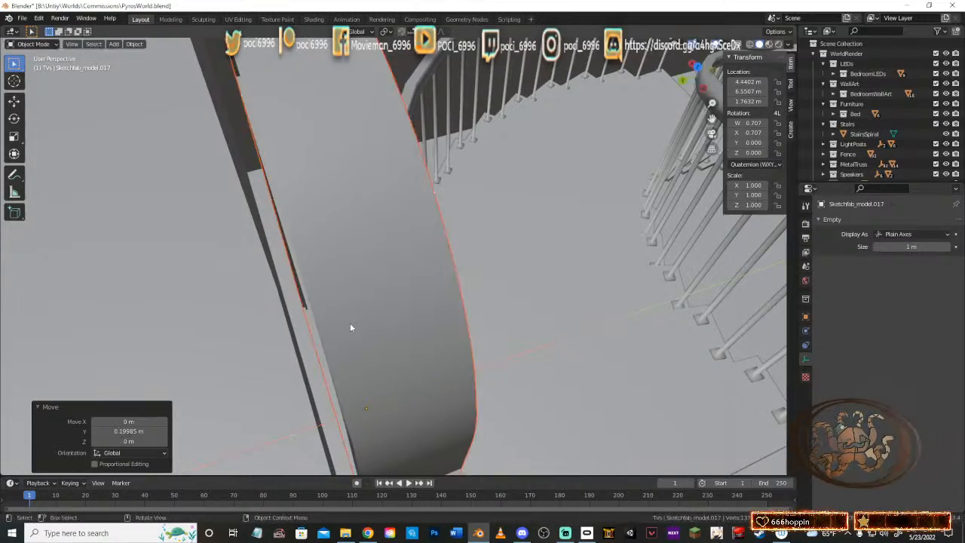
{"action": "middle_click_drag", "start_coordinate": [349, 322], "coordinate": [385, 367]}
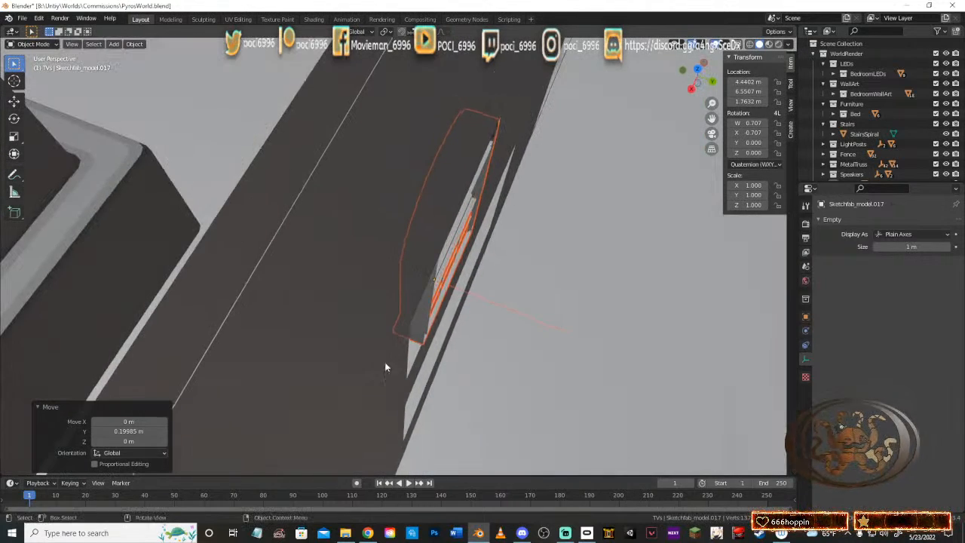
{"action": "left_click", "coordinate": [426, 325]}
Step: Examine the window's size and placement in the wall opening from outside, from up close and from the whole house's view
{"action": "middle_click_drag", "start_coordinate": [425, 324], "coordinate": [323, 220]}
{"action": "scroll", "coordinate": [399, 213], "scroll_direction": "down", "scroll_amount": 5}
{"action": "middle_click_drag", "start_coordinate": [398, 213], "coordinate": [358, 213]}
{"action": "scroll", "coordinate": [359, 214], "scroll_direction": "up", "scroll_amount": 2}
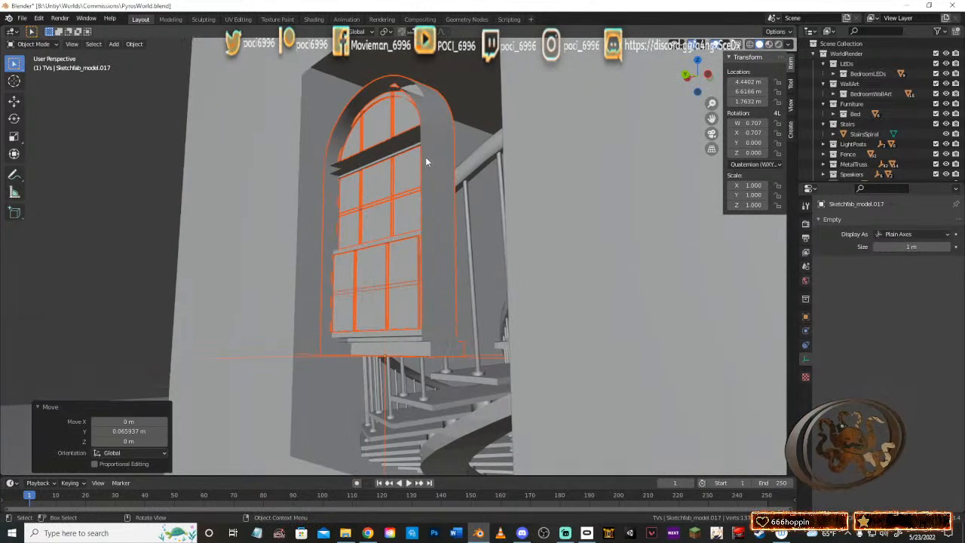
{"action": "middle_click_drag", "start_coordinate": [426, 309], "coordinate": [473, 347]}
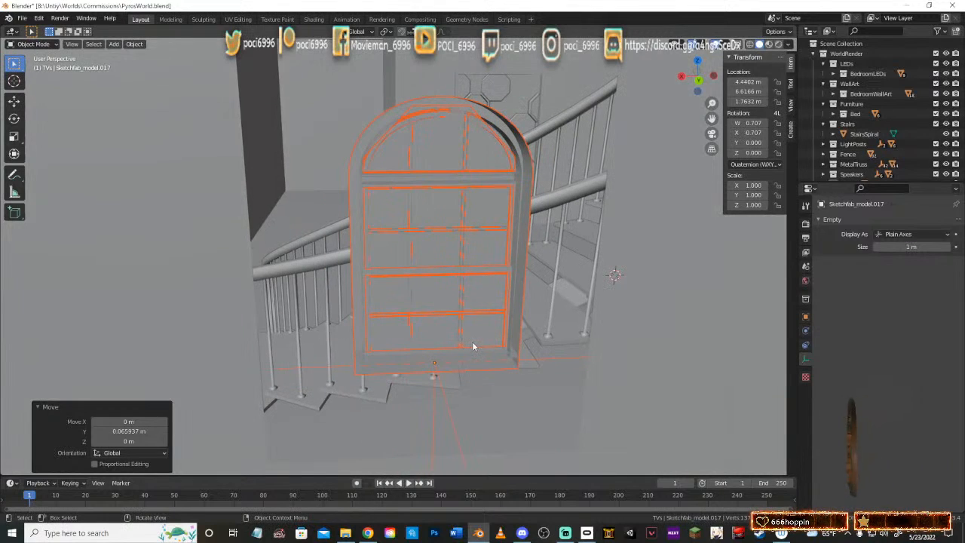
{"action": "middle_click_drag", "start_coordinate": [463, 314], "coordinate": [632, 303]}
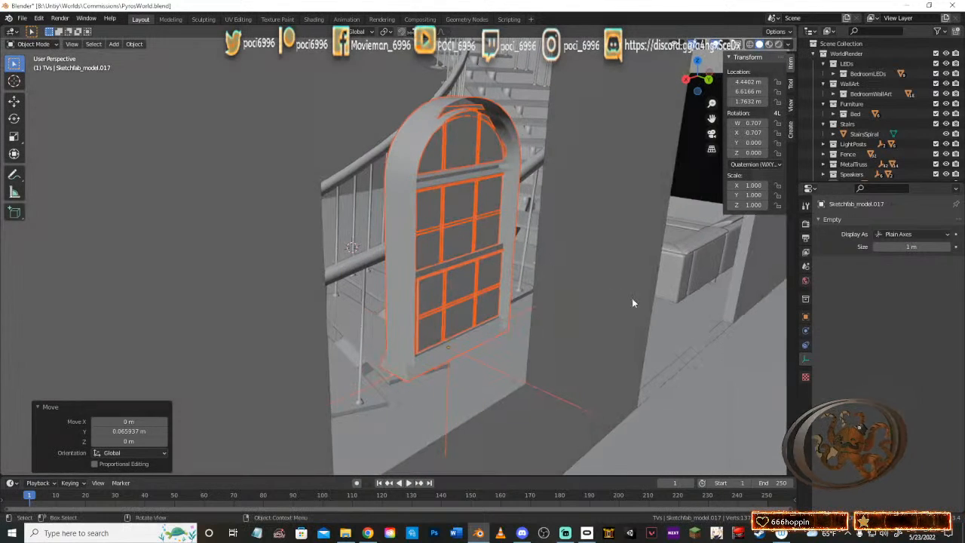
{"action": "scroll", "coordinate": [872, 166], "scroll_direction": "down", "scroll_amount": 5}
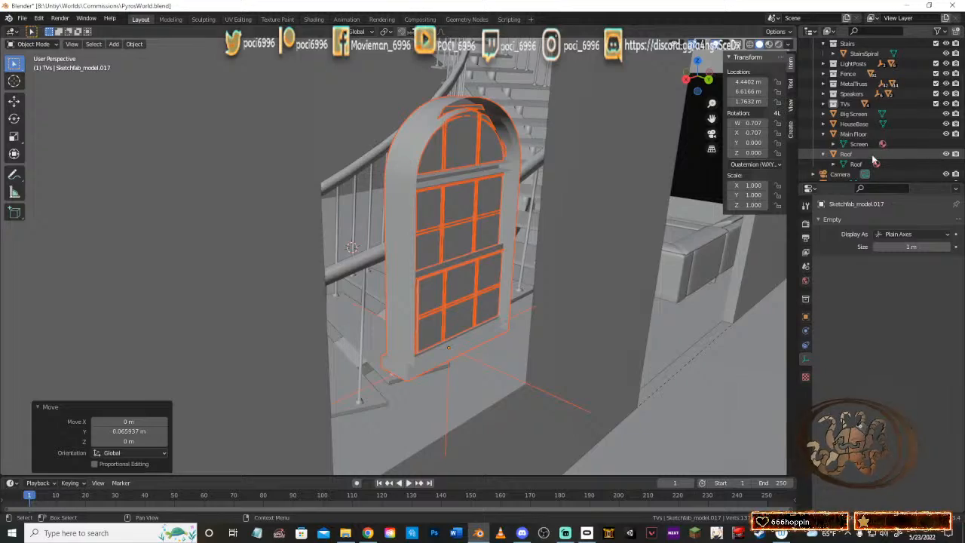
{"action": "scroll", "coordinate": [487, 259], "scroll_direction": "up", "scroll_amount": 4}
{"action": "middle_click_drag", "start_coordinate": [519, 273], "coordinate": [398, 272]}
{"action": "scroll", "coordinate": [398, 272], "scroll_direction": "up", "scroll_amount": 4}
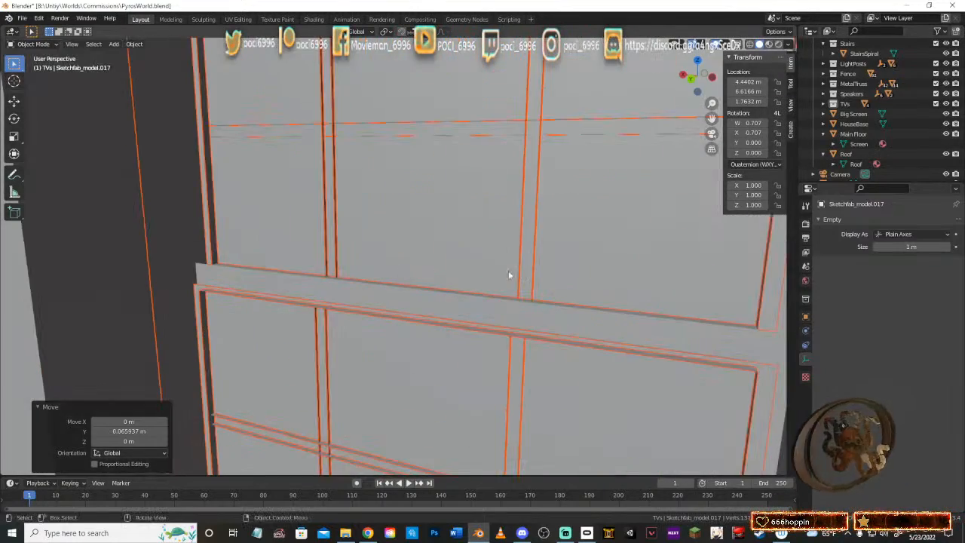
{"action": "middle_click_drag", "start_coordinate": [509, 274], "coordinate": [577, 246]}
{"action": "scroll", "coordinate": [498, 262], "scroll_direction": "down", "scroll_amount": 5}
{"action": "scroll", "coordinate": [563, 193], "scroll_direction": "down", "scroll_amount": 10}
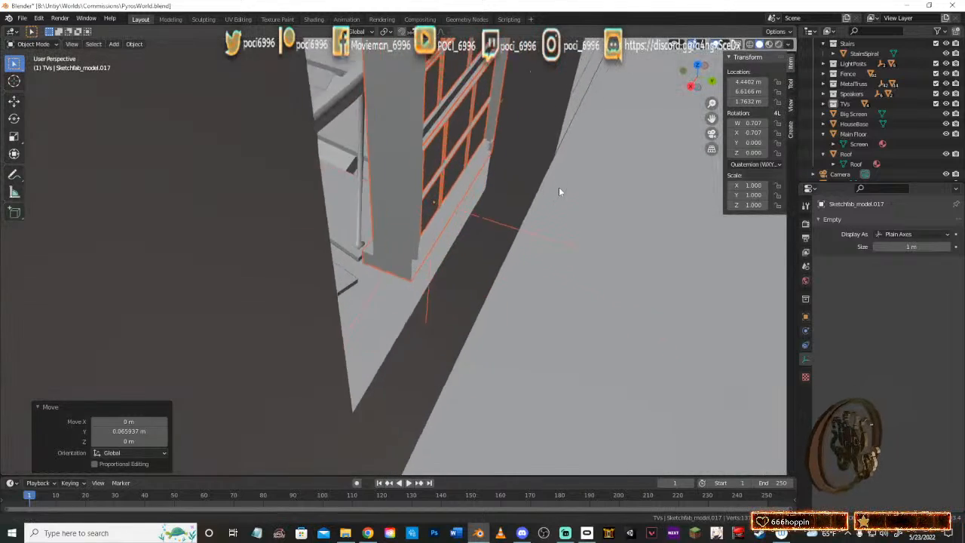
{"action": "scroll", "coordinate": [588, 147], "scroll_direction": "down", "scroll_amount": 6}
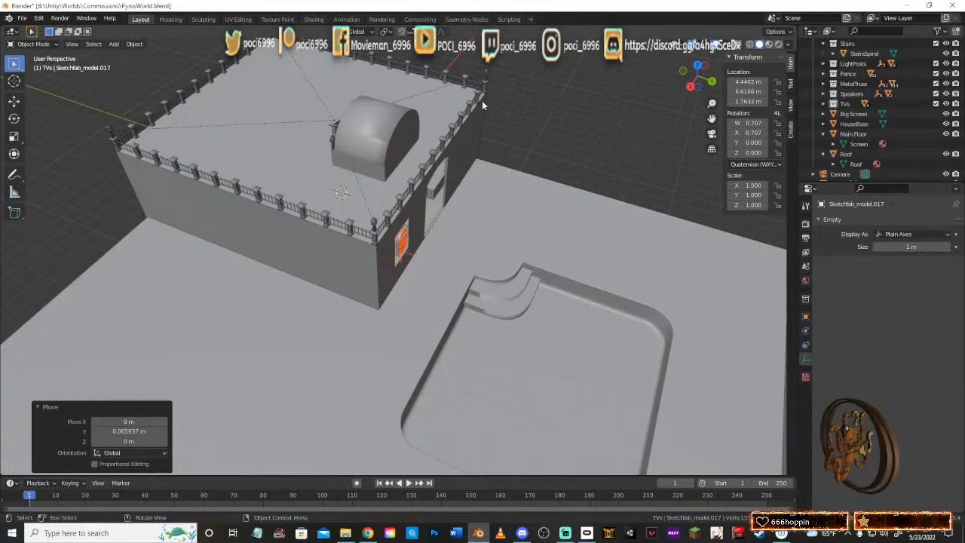
{"action": "mouse_move", "coordinate": [507, 219]}
{"action": "middle_mouse_down", "text": "shift"}
{"action": "mouse_move", "coordinate": [574, 235]}
{"action": "mouse_move", "coordinate": [495, 227]}
{"action": "middle_mouse_up", "text": "shift"}
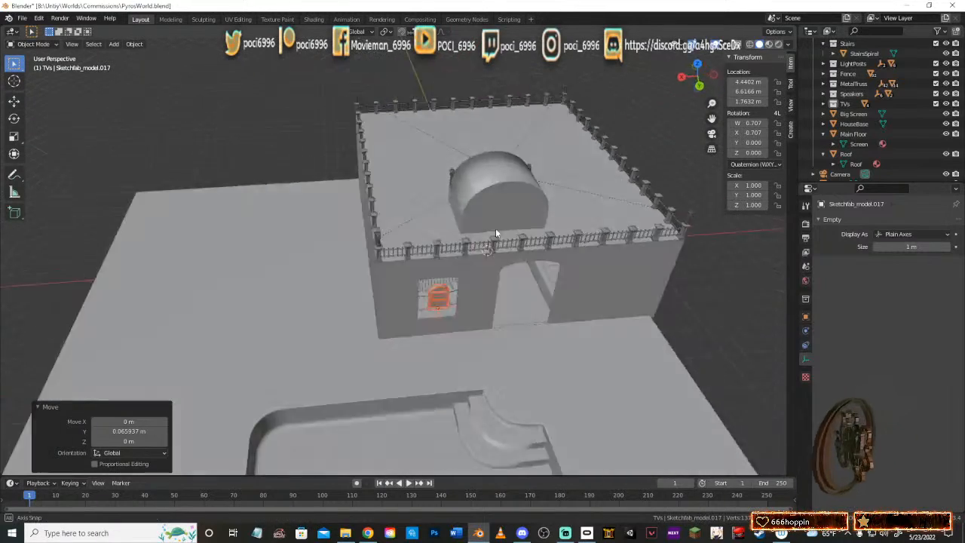
Step: Scale the window up uniformly to about 1.6 so that it better fills the wall opening
{"action": "scroll", "coordinate": [477, 279], "scroll_direction": "up", "scroll_amount": 8}
{"action": "middle_click_drag", "start_coordinate": [477, 280], "coordinate": [444, 282]}
{"action": "middle_click_drag", "start_coordinate": [445, 282], "coordinate": [282, 278]}
{"action": "middle_click_drag", "start_coordinate": [393, 276], "coordinate": [474, 269]}
{"action": "key", "text": "s"}
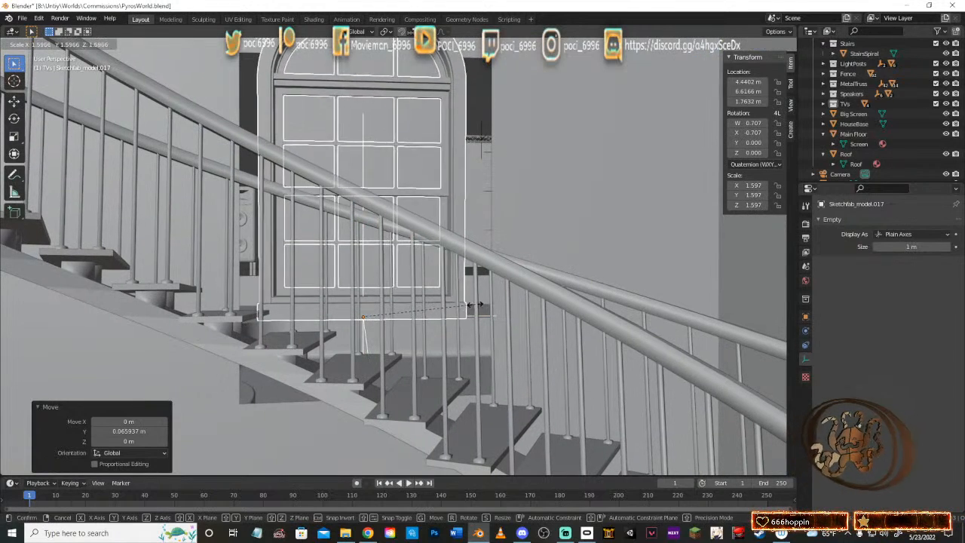
{"action": "left_click", "coordinate": [478, 299]}
Step: Lower the enlarged window about 0.54 m along Z toward the bottom of the opening
{"action": "middle_click_drag", "start_coordinate": [479, 264], "coordinate": [450, 267]}
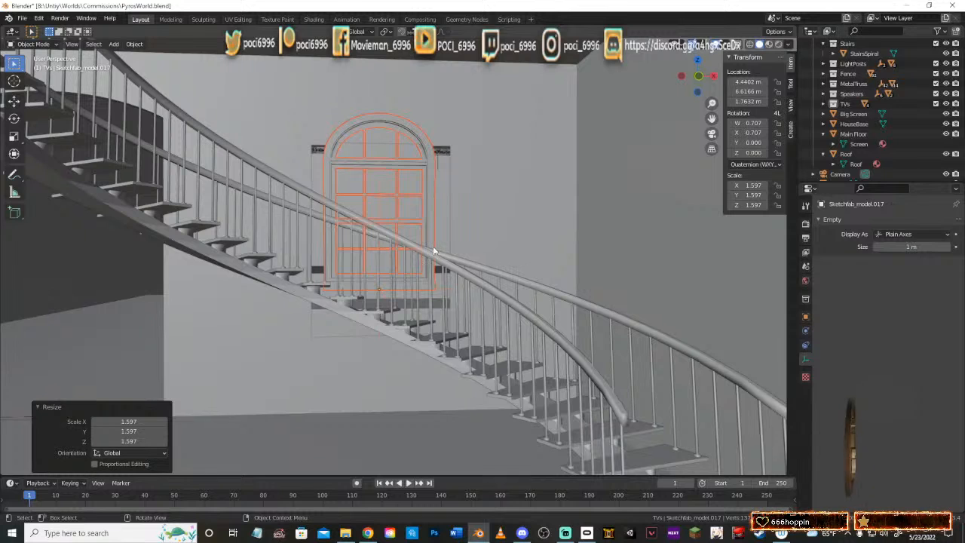
{"action": "key", "text": "g"}
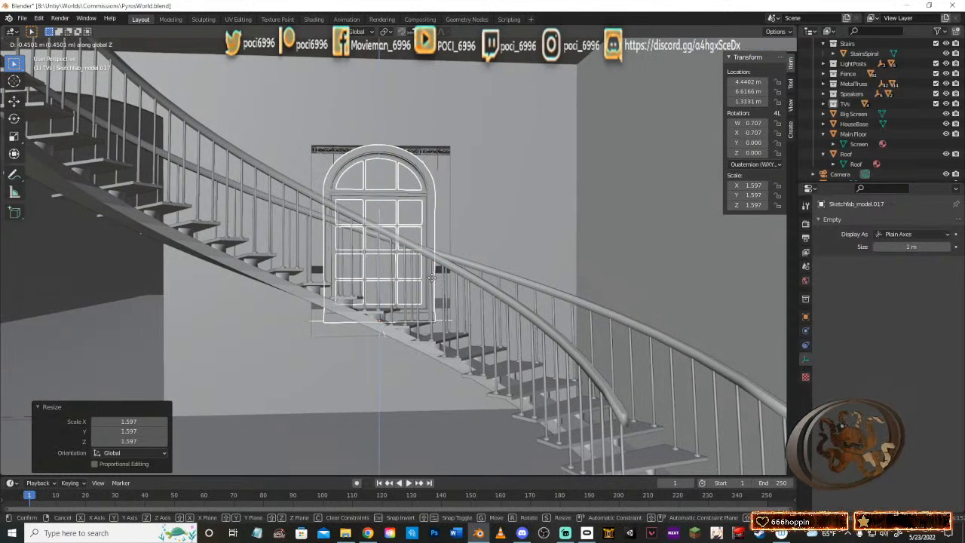
{"action": "left_click", "coordinate": [431, 284]}
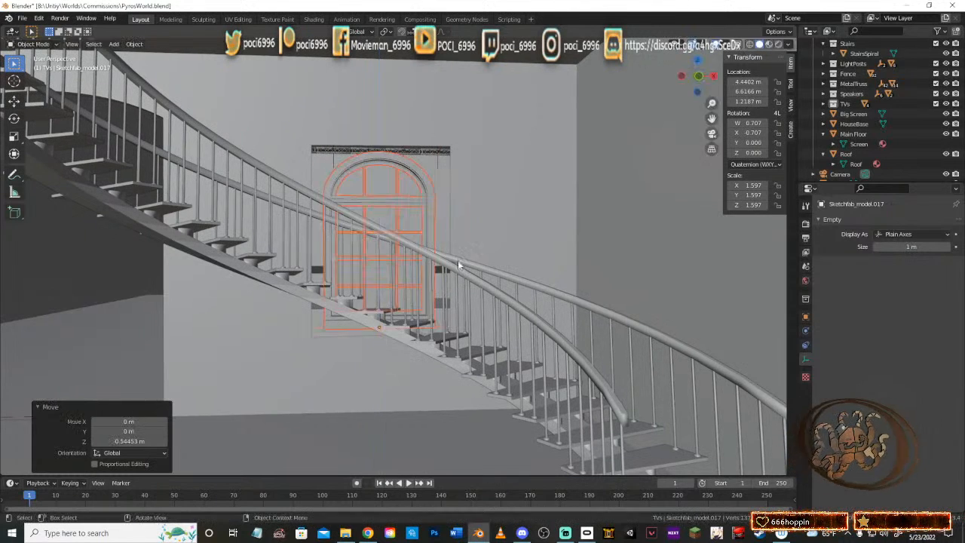
Step: Move the window about 0.13 m inward along Y, toward the staircase side of the wall
{"action": "middle_click_drag", "start_coordinate": [458, 260], "coordinate": [203, 271]}
{"action": "scroll", "coordinate": [398, 275], "scroll_direction": "up", "scroll_amount": 3}
{"action": "middle_click_drag", "start_coordinate": [397, 275], "coordinate": [591, 172]}
{"action": "scroll", "coordinate": [565, 228], "scroll_direction": "up", "scroll_amount": 2}
{"action": "scroll", "coordinate": [591, 172], "scroll_direction": "up", "scroll_amount": 2}
{"action": "middle_click_drag", "start_coordinate": [675, 156], "coordinate": [554, 296]}
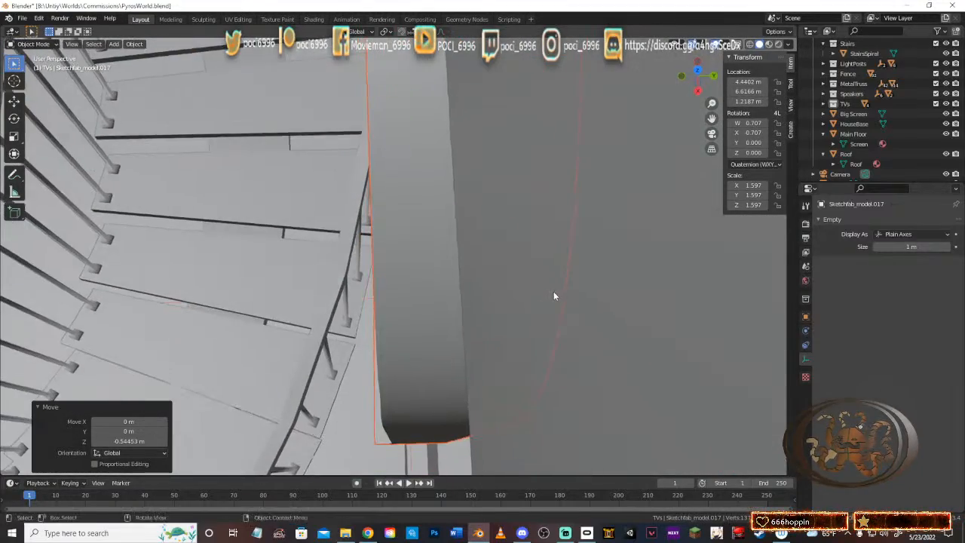
{"action": "key", "text": "g"}
{"action": "key", "text": "y"}
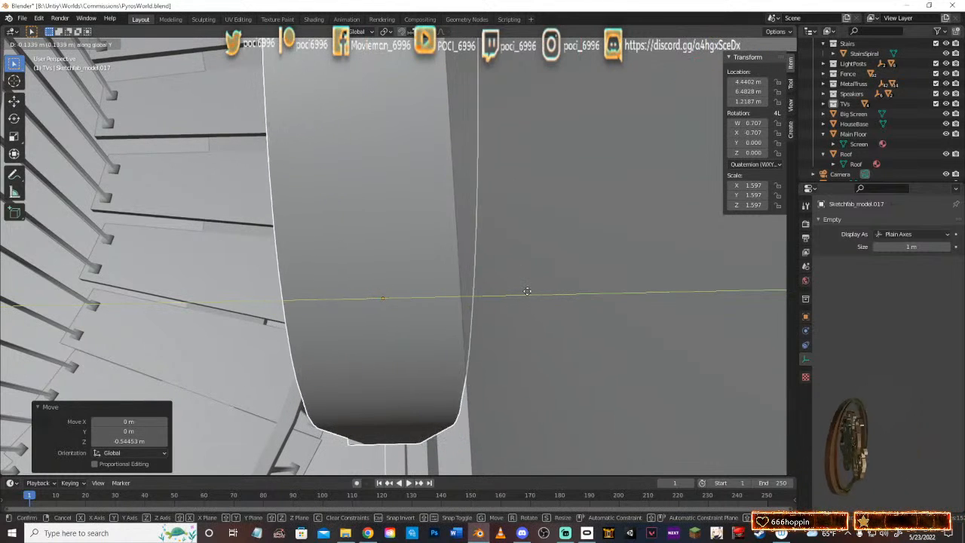
{"action": "left_click", "coordinate": [526, 291]}
Step: Nudge the window slightly outward along Y to about 6.50 m to align its frame with the wall
{"action": "mouse_move", "coordinate": [527, 291]}
{"action": "middle_mouse_down"}
{"action": "mouse_move", "coordinate": [513, 302]}
{"action": "mouse_move", "coordinate": [517, 288]}
{"action": "middle_mouse_up"}
{"action": "key", "text": "g"}
{"action": "key", "text": "y"}
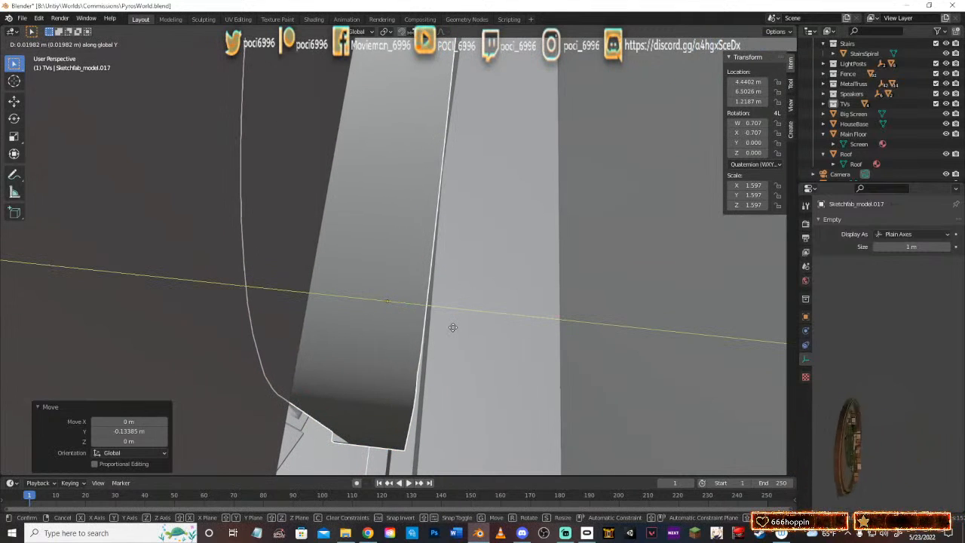
{"action": "left_click", "coordinate": [451, 326]}
Step: Check the window against the spiral staircase and shift it about 0.12 m along X toward the opening's outer side
{"action": "middle_click_drag", "start_coordinate": [451, 326], "coordinate": [355, 250]}
{"action": "left_click", "coordinate": [355, 254]}
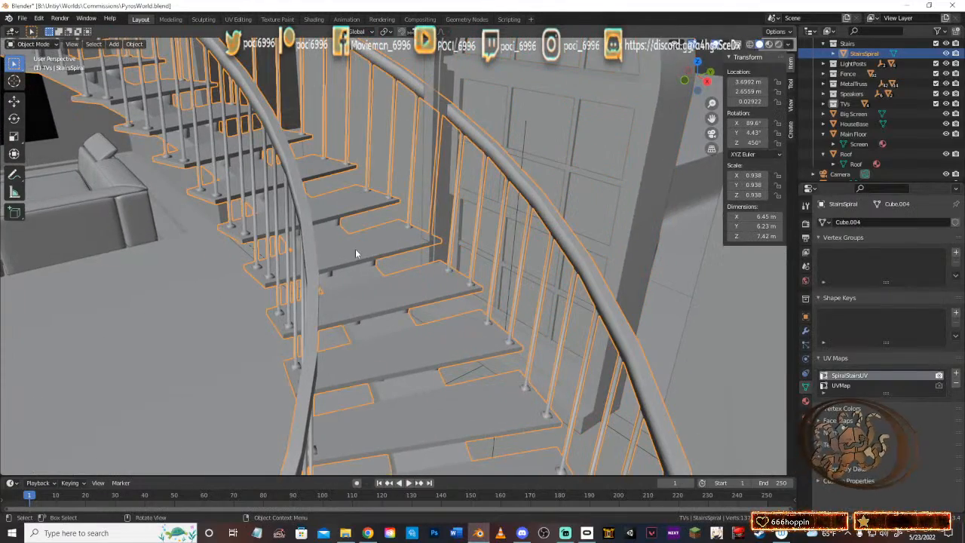
{"action": "middle_click_drag", "start_coordinate": [444, 264], "coordinate": [431, 279]}
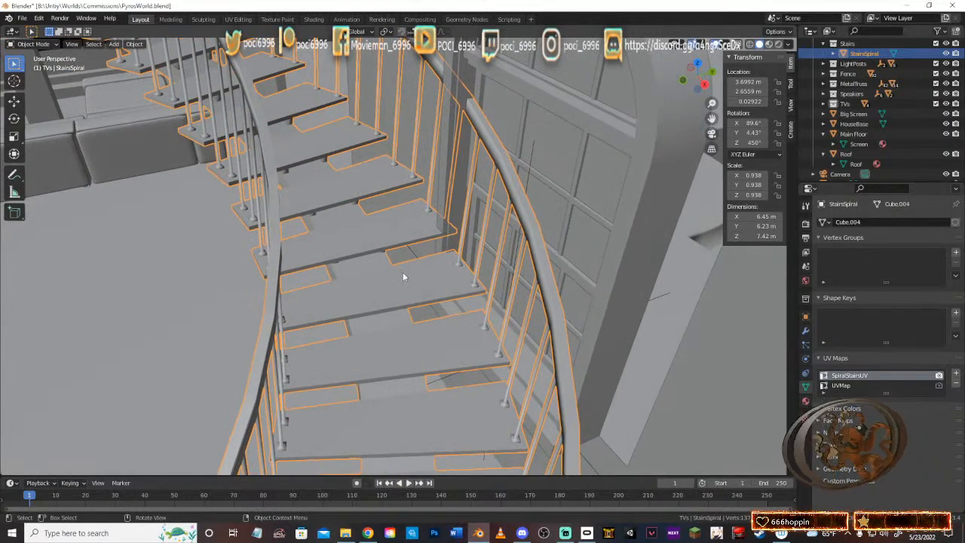
{"action": "middle_click_drag", "start_coordinate": [420, 282], "coordinate": [398, 268]}
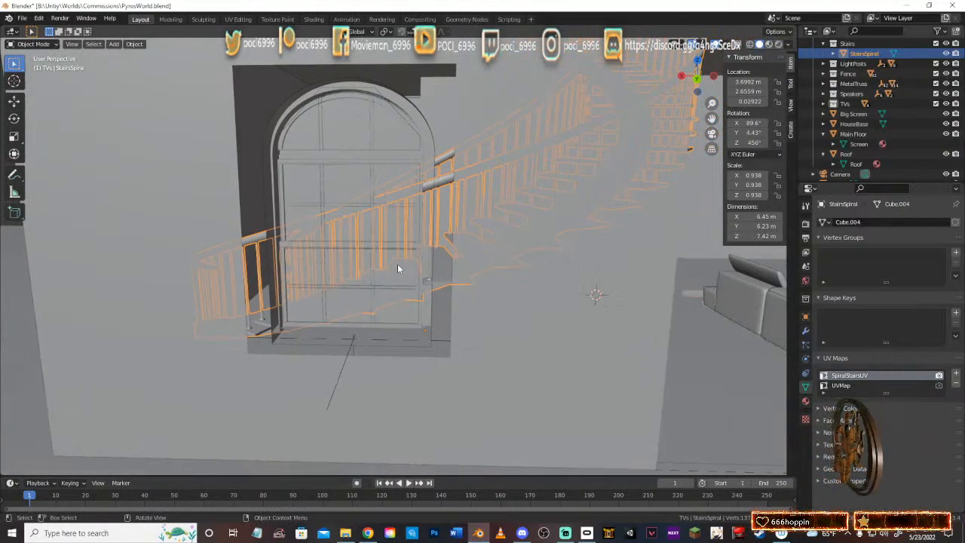
{"action": "left_click", "coordinate": [398, 268]}
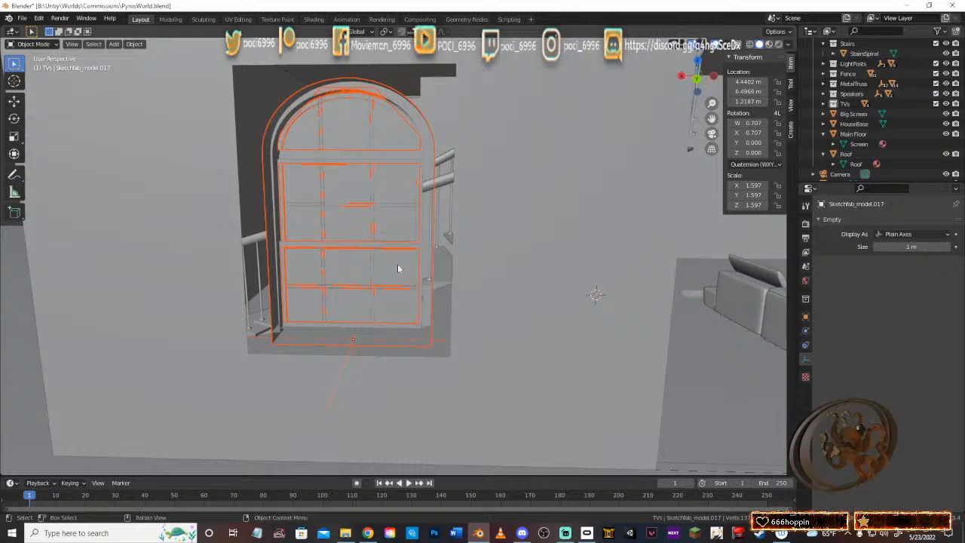
{"action": "key", "text": "g"}
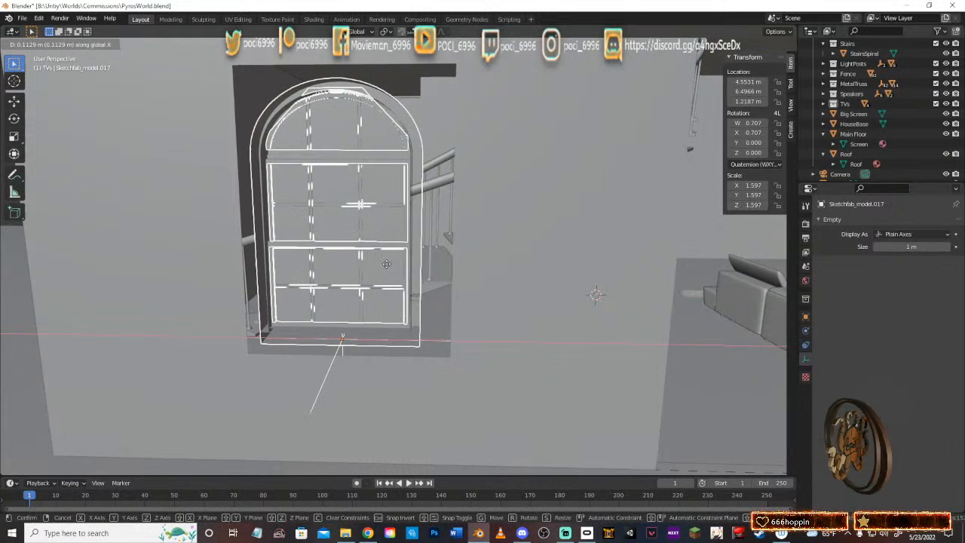
{"action": "left_click", "coordinate": [385, 263]}
{"action": "middle_click_drag", "start_coordinate": [385, 264], "coordinate": [516, 294]}
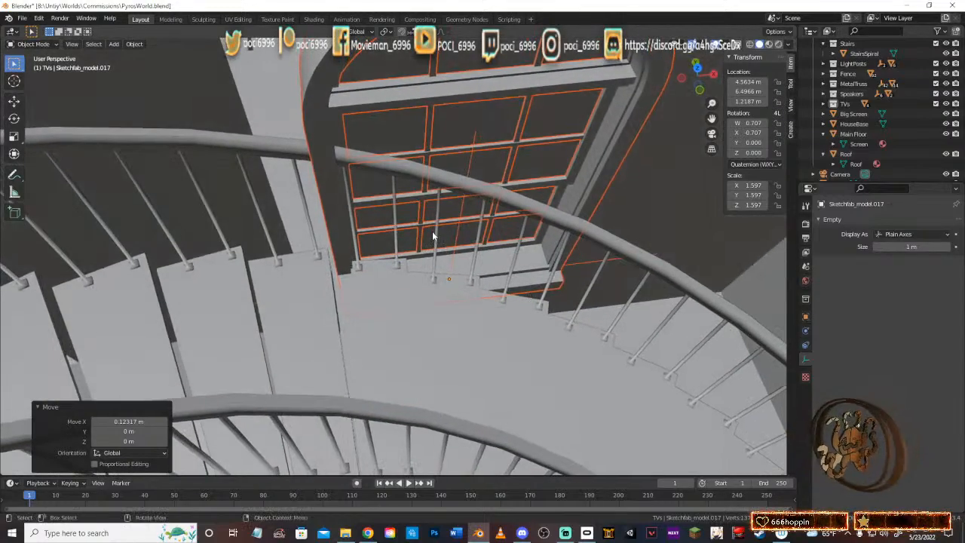
{"action": "middle_click_drag", "start_coordinate": [340, 223], "coordinate": [396, 240]}
{"action": "middle_click_drag", "start_coordinate": [346, 242], "coordinate": [393, 217]}
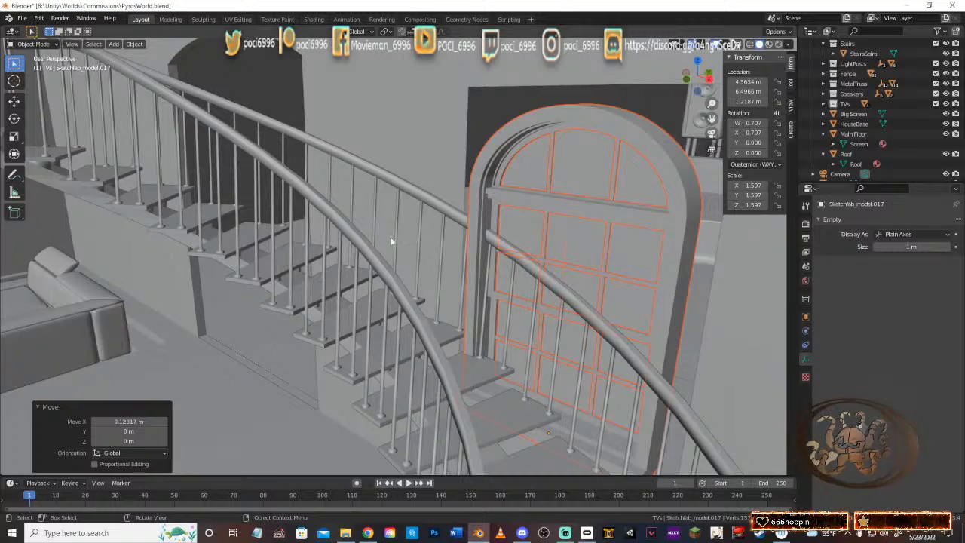
Step: Examine how far the window frame protrudes from the wall beside the spiral staircase
{"action": "mouse_move", "coordinate": [432, 228]}
{"action": "middle_mouse_down"}
{"action": "mouse_move", "coordinate": [480, 273]}
{"action": "mouse_move", "coordinate": [577, 260]}
{"action": "mouse_move", "coordinate": [593, 240]}
{"action": "mouse_move", "coordinate": [600, 253]}
{"action": "mouse_move", "coordinate": [490, 259]}
{"action": "mouse_move", "coordinate": [364, 245]}
{"action": "mouse_move", "coordinate": [427, 241]}
{"action": "middle_mouse_up"}
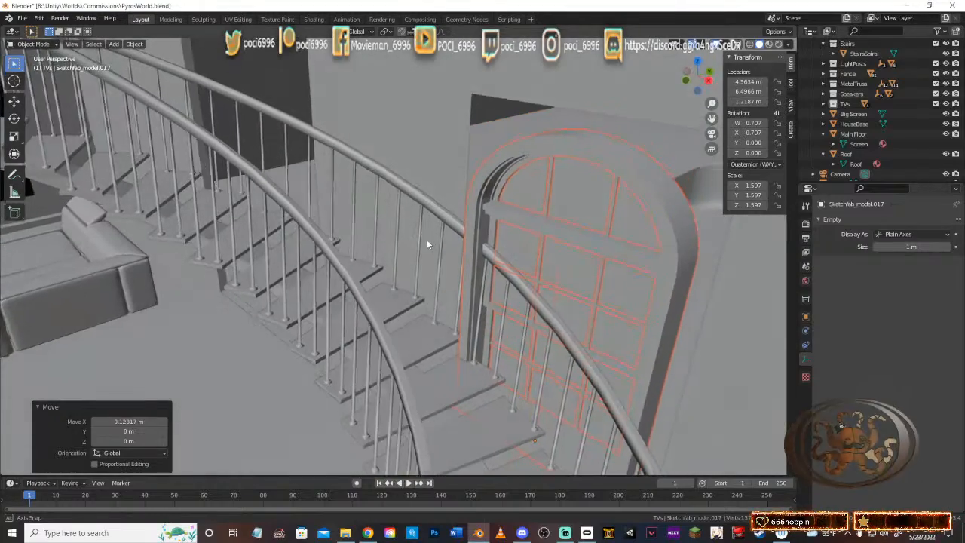
{"action": "left_click", "coordinate": [350, 262]}
{"action": "scroll", "coordinate": [347, 256], "scroll_direction": "down", "scroll_amount": 6}
{"action": "middle_click_drag", "start_coordinate": [347, 253], "coordinate": [512, 217]}
{"action": "scroll", "coordinate": [359, 288], "scroll_direction": "up", "scroll_amount": 5}
{"action": "scroll", "coordinate": [395, 207], "scroll_direction": "up", "scroll_amount": 4}
{"action": "mouse_move", "coordinate": [384, 285]}
{"action": "middle_mouse_down"}
{"action": "mouse_move", "coordinate": [552, 268]}
{"action": "mouse_move", "coordinate": [510, 316]}
{"action": "mouse_move", "coordinate": [534, 226]}
{"action": "middle_mouse_up"}
{"action": "left_click", "coordinate": [509, 310]}
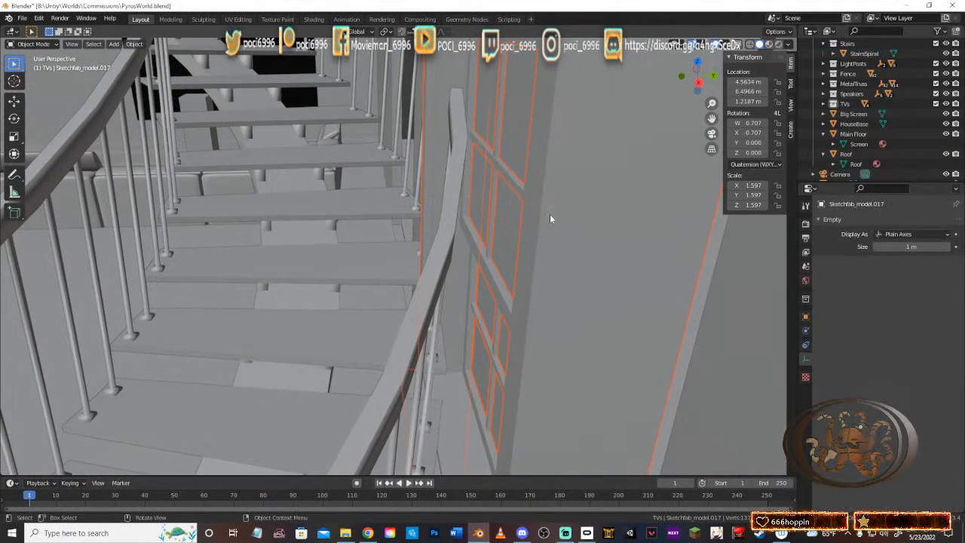
{"action": "mouse_move", "coordinate": [550, 215]}
{"action": "middle_mouse_down"}
{"action": "mouse_move", "coordinate": [550, 223]}
{"action": "mouse_move", "coordinate": [550, 201]}
{"action": "mouse_move", "coordinate": [534, 201]}
{"action": "mouse_move", "coordinate": [541, 230]}
{"action": "middle_mouse_up"}
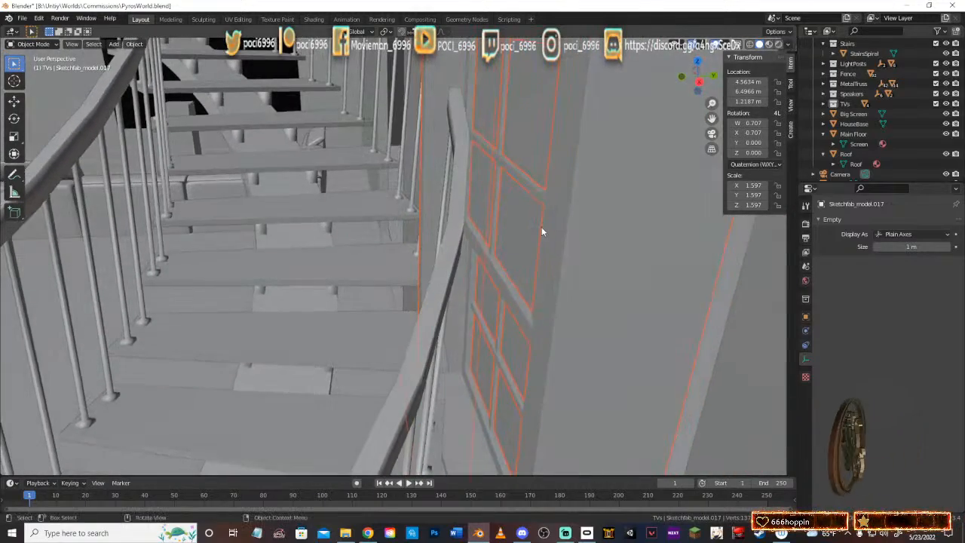
Step: Thin the window's depth by scaling it along global Y by about 0.618
{"action": "key", "text": "s"}
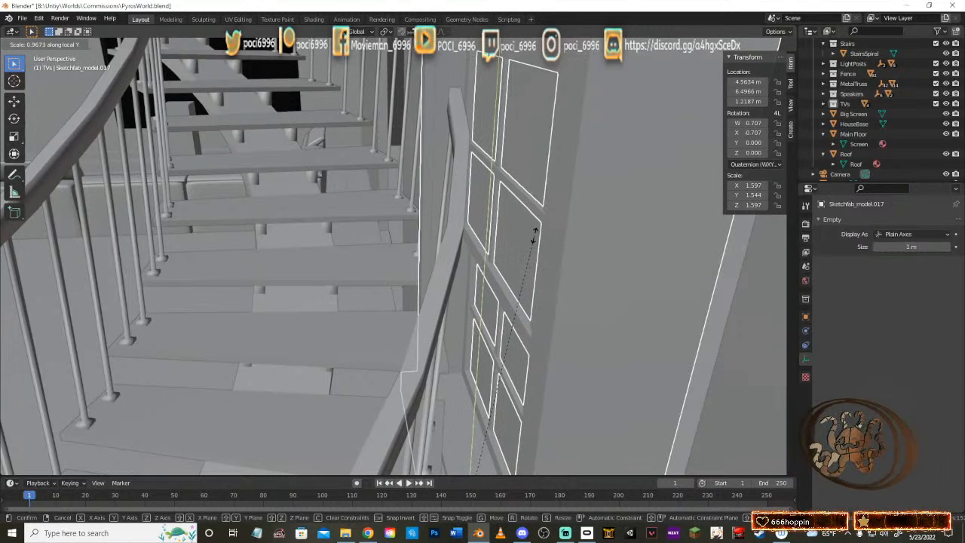
{"action": "right_click", "coordinate": [533, 236]}
{"action": "middle_click_drag", "start_coordinate": [538, 237], "coordinate": [275, 244]}
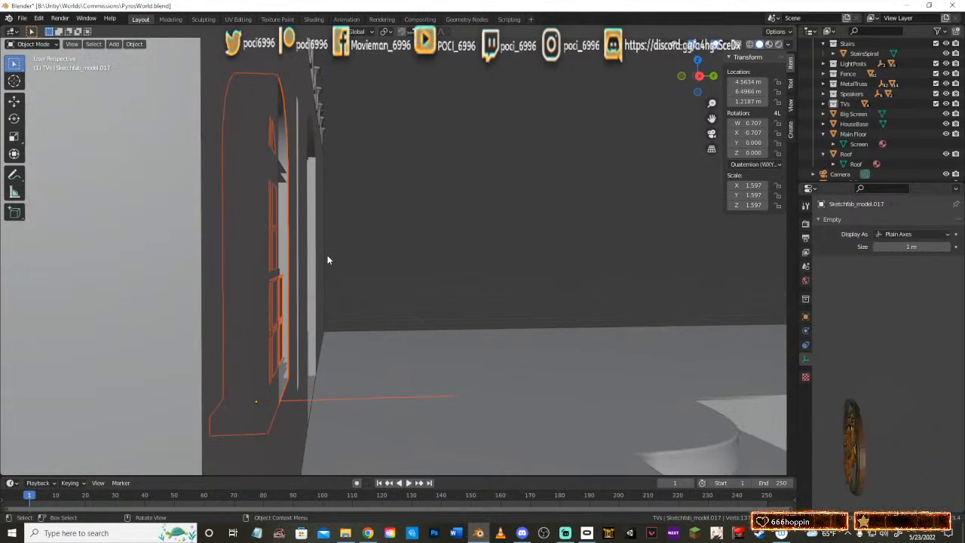
{"action": "key", "text": "s"}
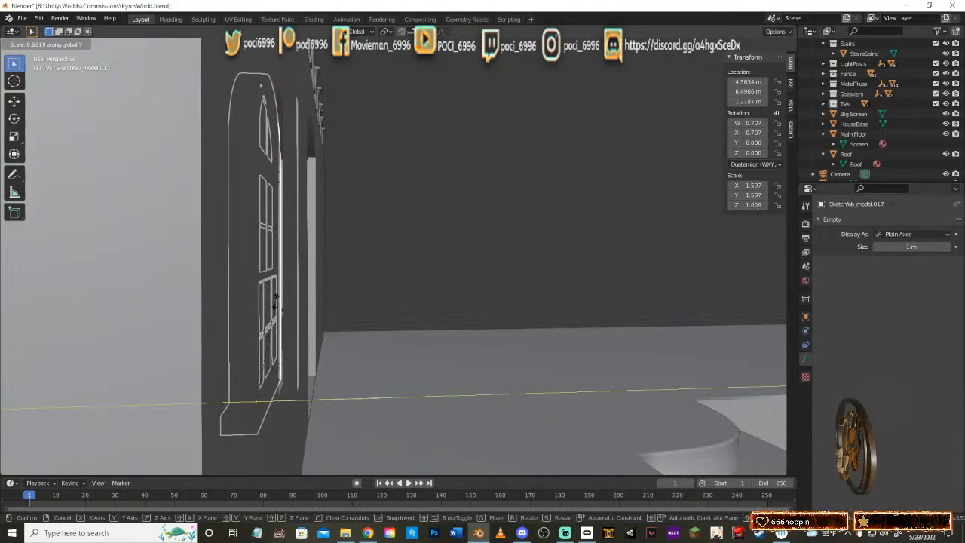
{"action": "left_click", "coordinate": [275, 302]}
Step: Move the thinned window about 0.029 m along Y, away from the staircase railing
{"action": "middle_click_drag", "start_coordinate": [276, 305], "coordinate": [448, 181]}
{"action": "scroll", "coordinate": [325, 204], "scroll_direction": "up", "scroll_amount": 3}
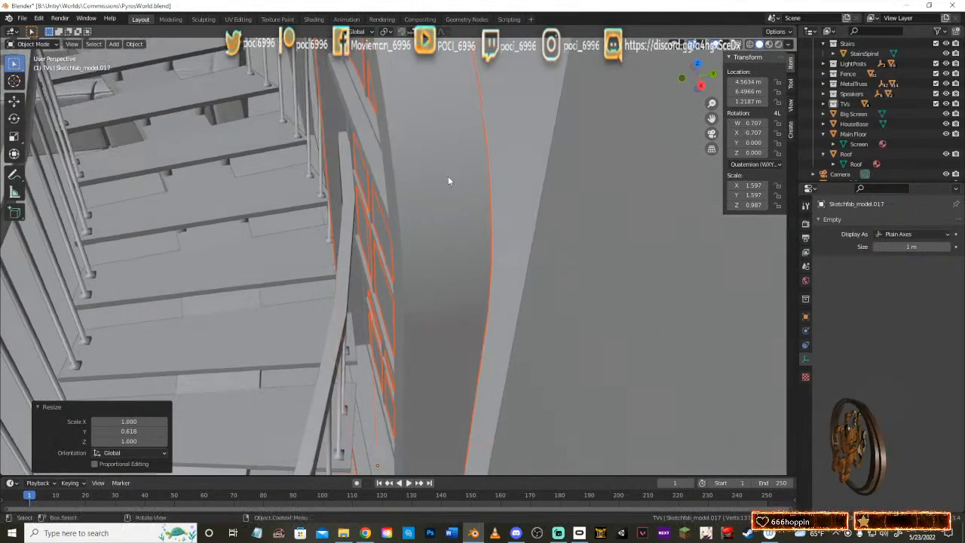
{"action": "key", "text": "g"}
{"action": "key", "text": "y"}
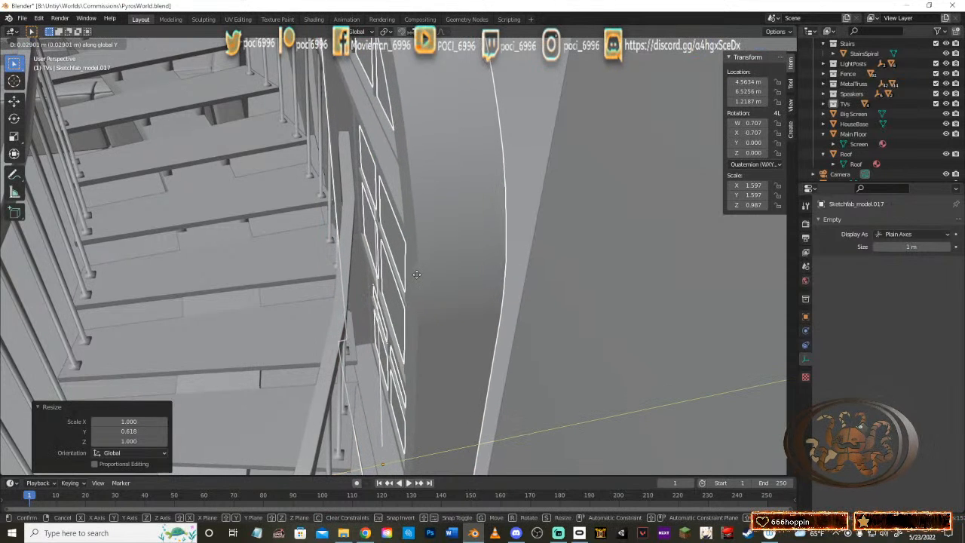
{"action": "left_click", "coordinate": [416, 275]}
Step: Shift the window about -0.05 m along X to centre it in the wall opening
{"action": "middle_click_drag", "start_coordinate": [443, 271], "coordinate": [414, 139]}
{"action": "middle_click_drag", "start_coordinate": [427, 221], "coordinate": [295, 218]}
{"action": "key", "text": "g"}
{"action": "key", "text": "y"}
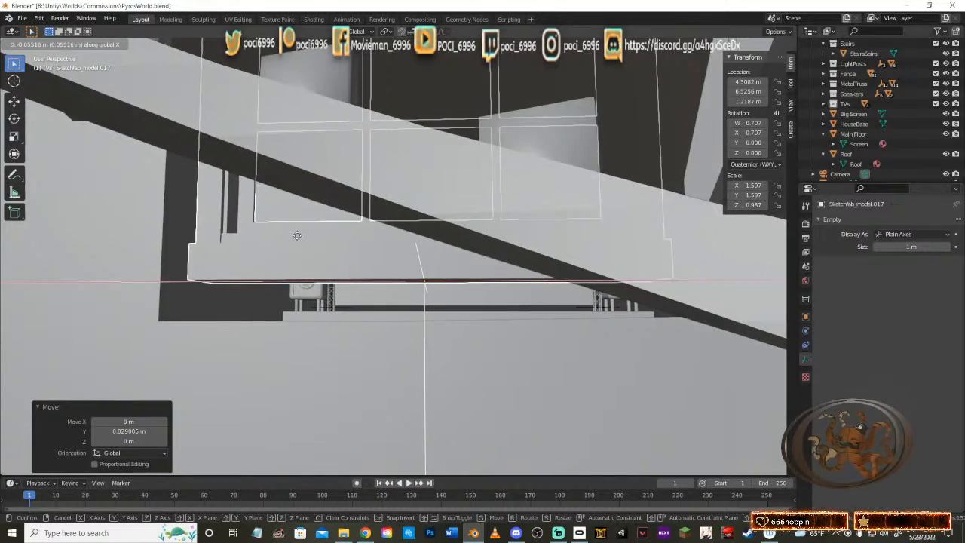
{"action": "left_click", "coordinate": [299, 235]}
Step: Move the window about 0.055 m along Y, further into the wall thickness
{"action": "middle_click_drag", "start_coordinate": [348, 221], "coordinate": [503, 149]}
{"action": "key", "text": "g"}
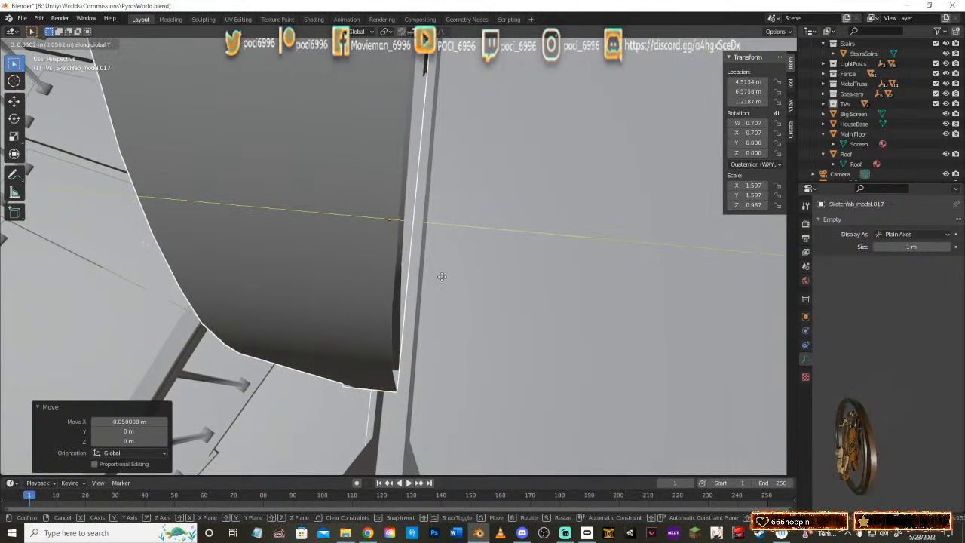
{"action": "left_click", "coordinate": [442, 275]}
Step: Reduce the window's depth again by scaling it along global Y by about 0.691
{"action": "middle_click_drag", "start_coordinate": [443, 276], "coordinate": [288, 217]}
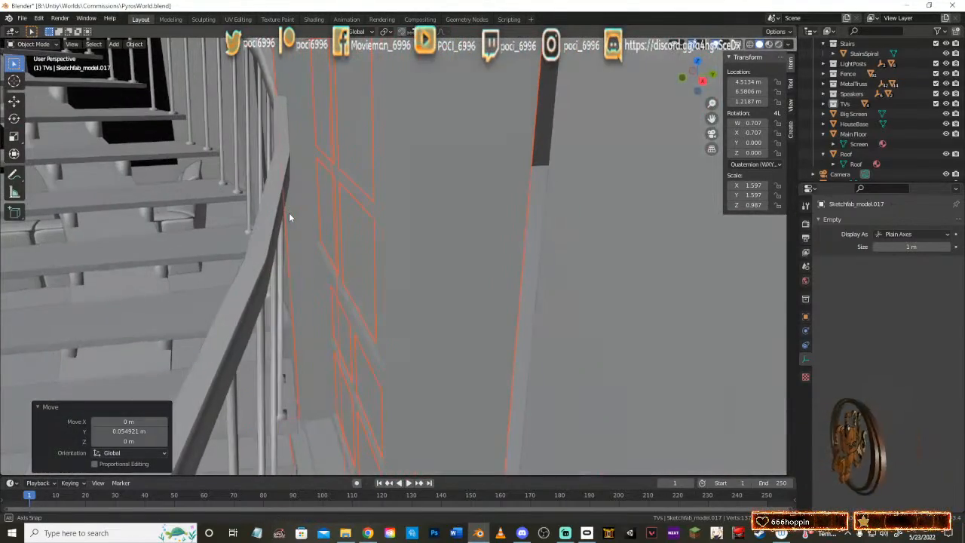
{"action": "key", "text": "s"}
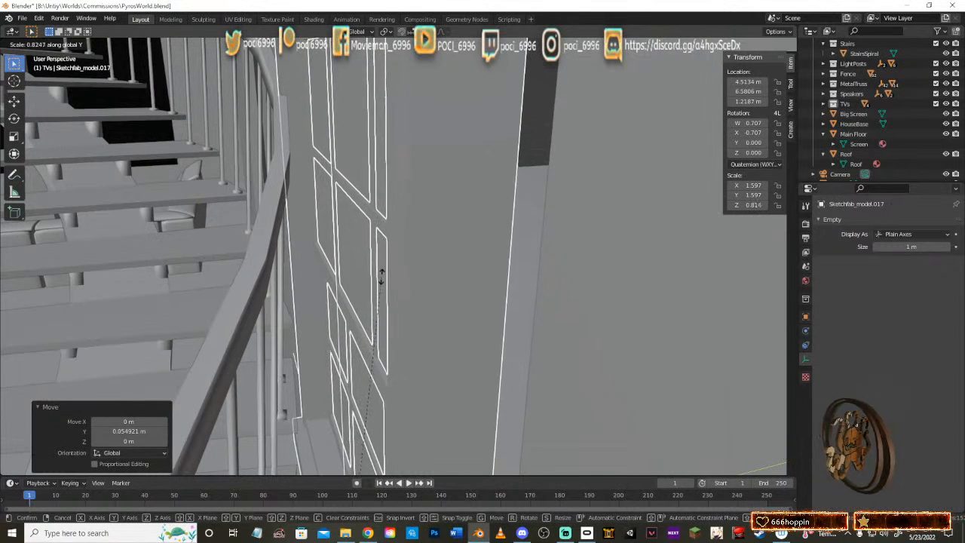
{"action": "left_click", "coordinate": [409, 330]}
Step: Move the window about 0.016 m along Y to align its frame with the wall
{"action": "middle_click_drag", "start_coordinate": [409, 334], "coordinate": [468, 287]}
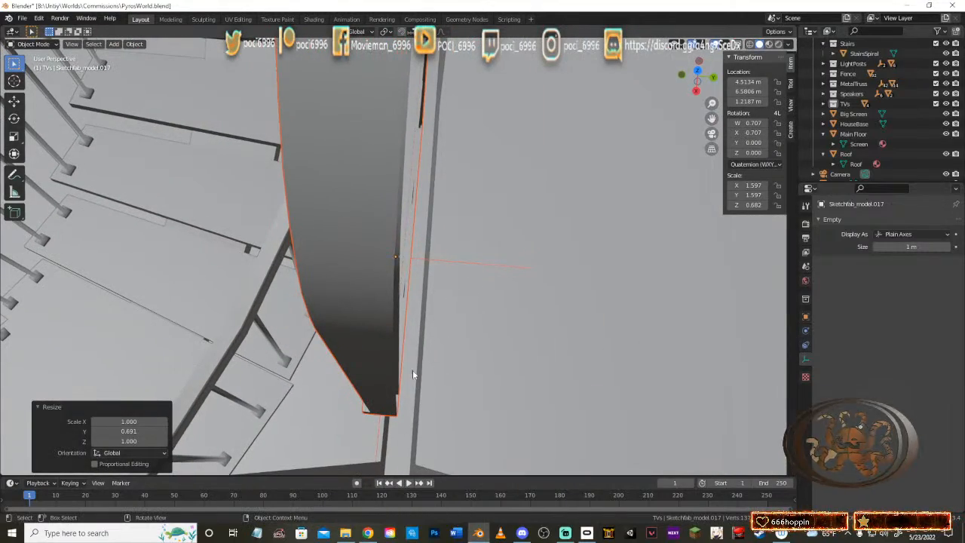
{"action": "key", "text": "g"}
{"action": "key", "text": "y"}
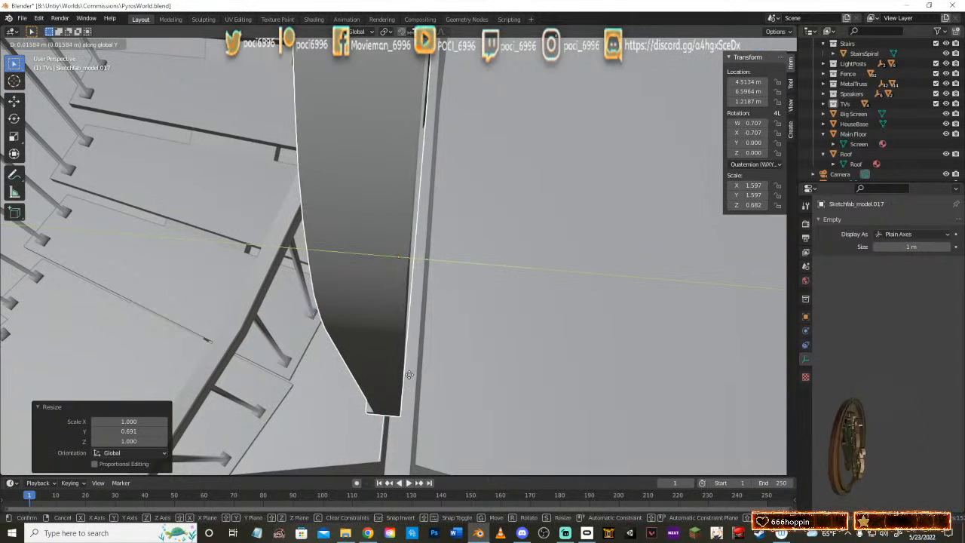
{"action": "left_click", "coordinate": [408, 375]}
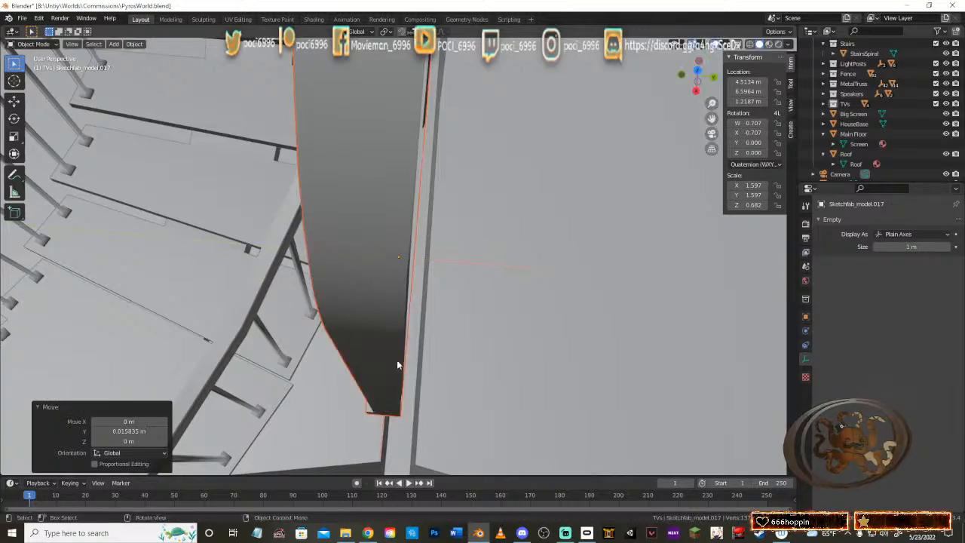
Step: Nudge the window about 0.013 m further along Y to clear the stair handrail
{"action": "middle_click_drag", "start_coordinate": [396, 359], "coordinate": [487, 358]}
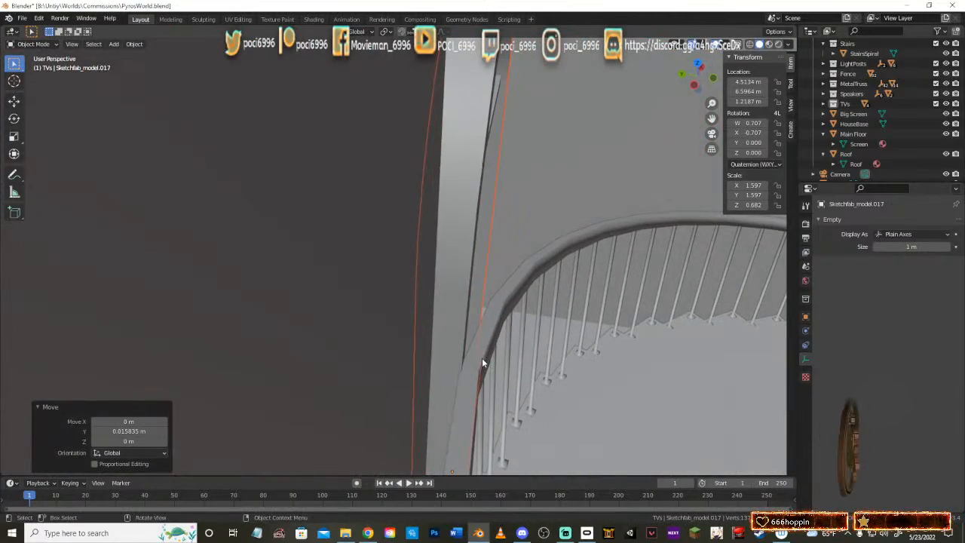
{"action": "key", "text": "g"}
{"action": "key", "text": "y"}
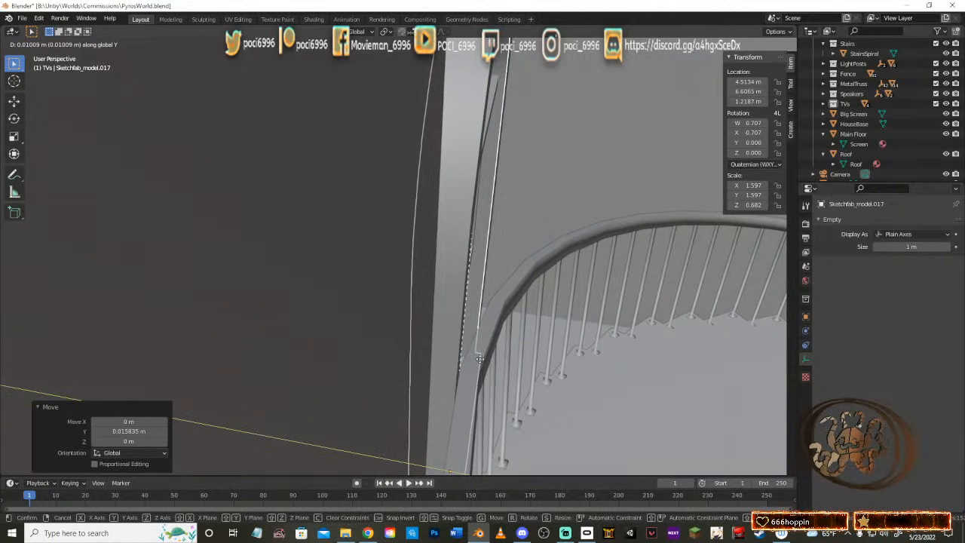
{"action": "left_click", "coordinate": [480, 358]}
Step: Switch the viewport shading to Material Preview with the fitted window in view
{"action": "middle_click_drag", "start_coordinate": [456, 355], "coordinate": [443, 284]}
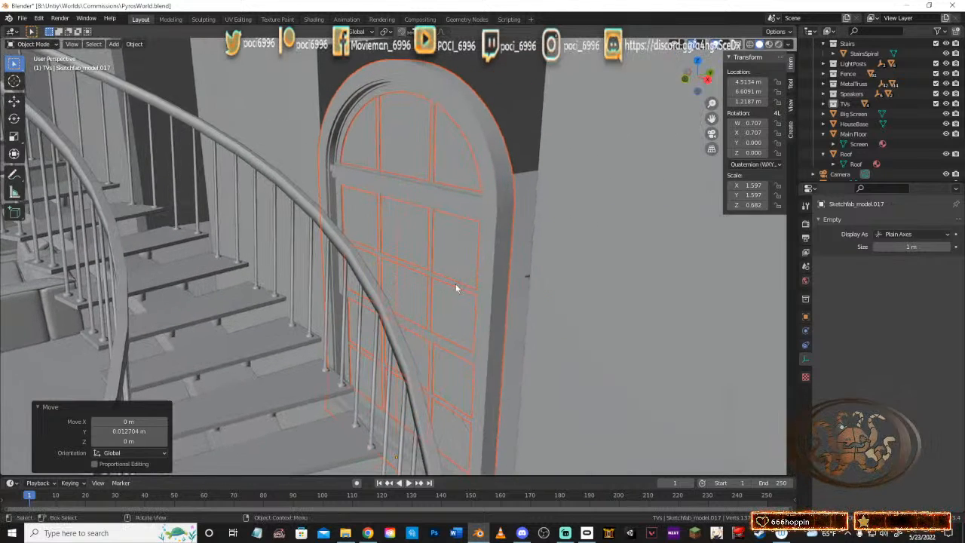
{"action": "key", "text": "z"}
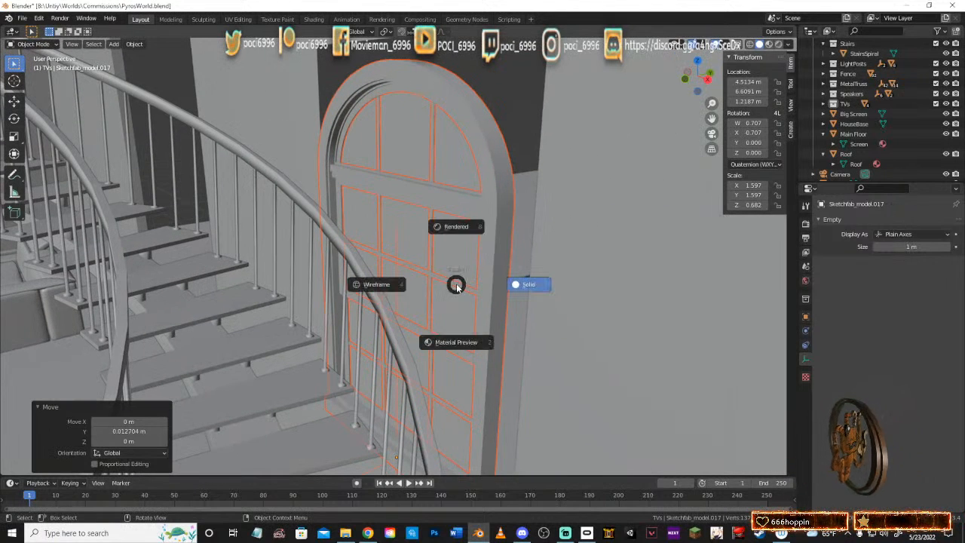
{"action": "left_click", "coordinate": [468, 342]}
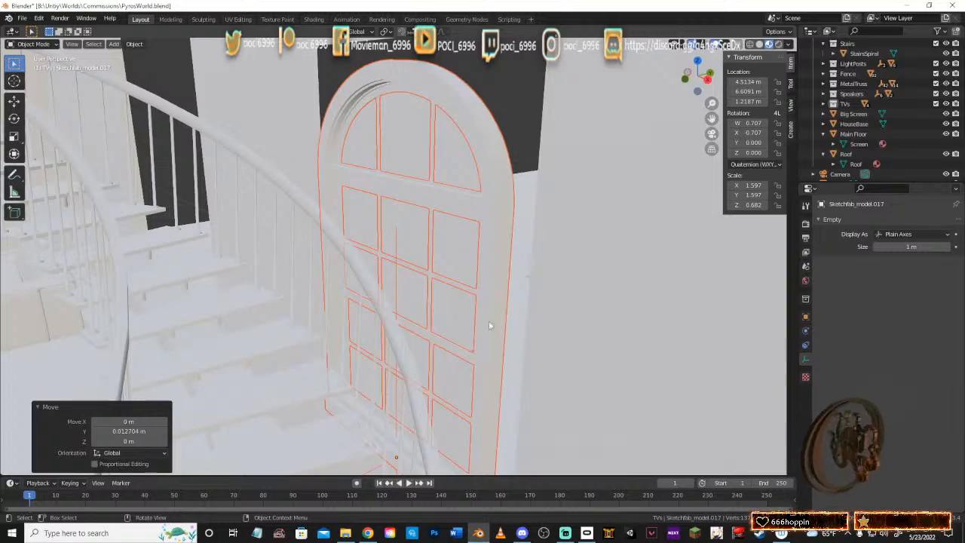
Step: Inspect the textured window's frame, glass panes and outer edges around the staircase railing from several angles
{"action": "scroll", "coordinate": [490, 297], "scroll_direction": "up", "scroll_amount": 5}
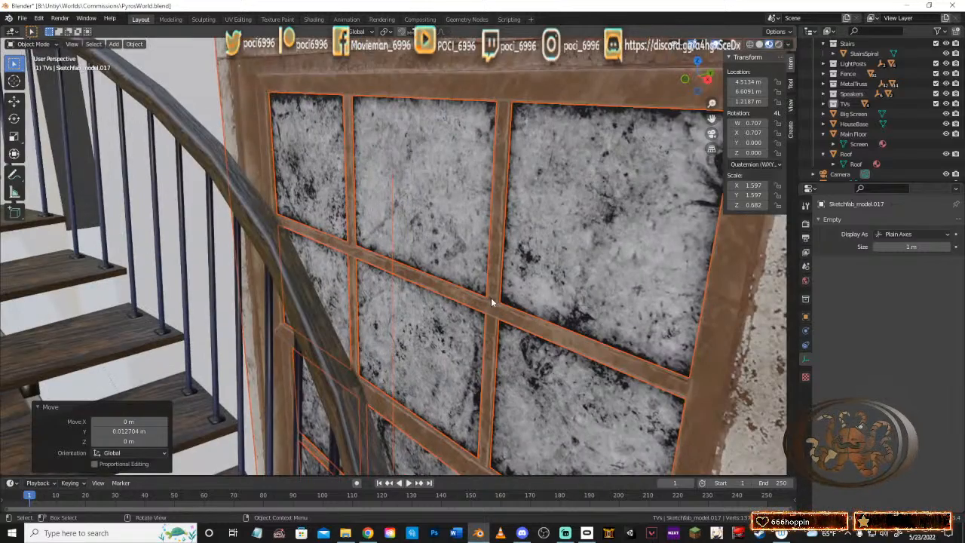
{"action": "middle_click_drag", "start_coordinate": [562, 290], "coordinate": [504, 296]}
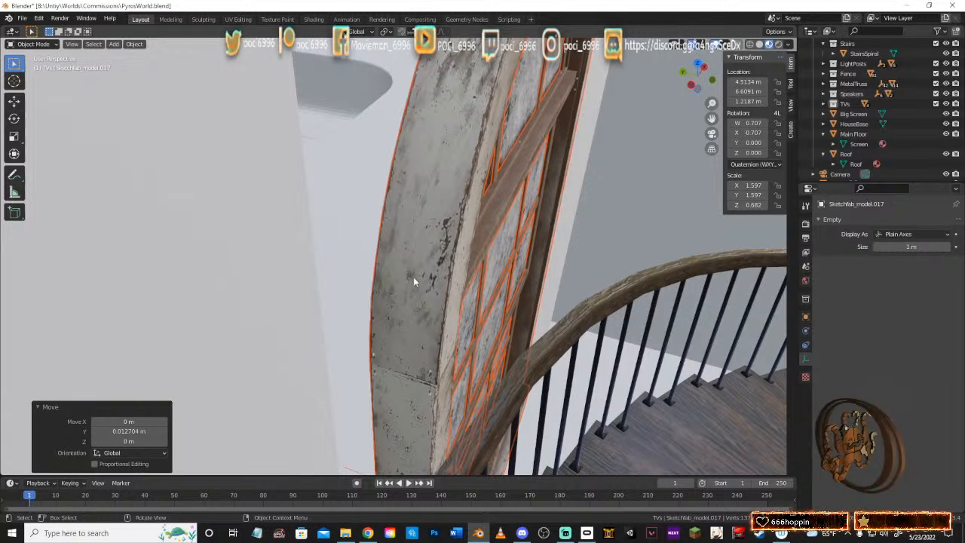
{"action": "middle_click_drag", "start_coordinate": [384, 356], "coordinate": [471, 255]}
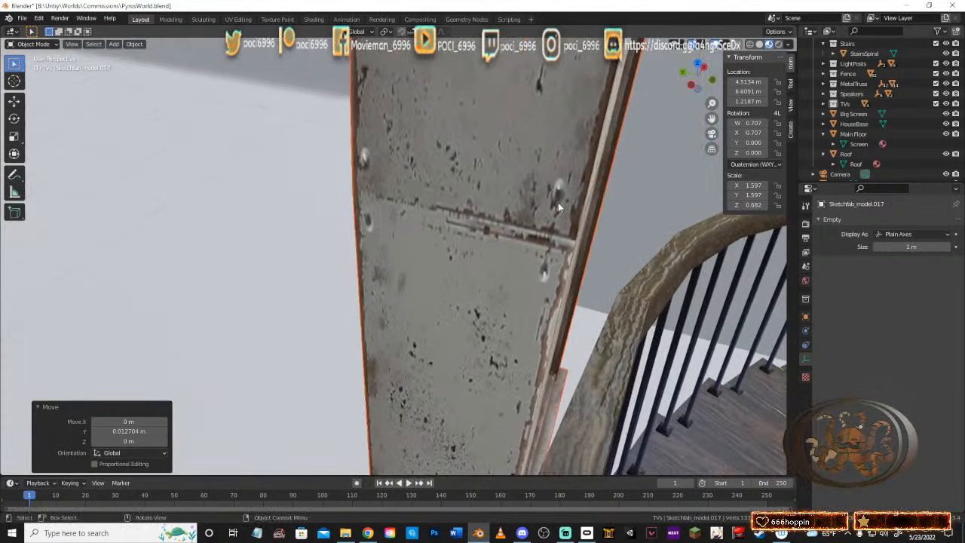
{"action": "middle_click_drag", "start_coordinate": [572, 187], "coordinate": [428, 253]}
{"action": "middle_click_drag", "start_coordinate": [447, 249], "coordinate": [447, 267], "text": "shift"}
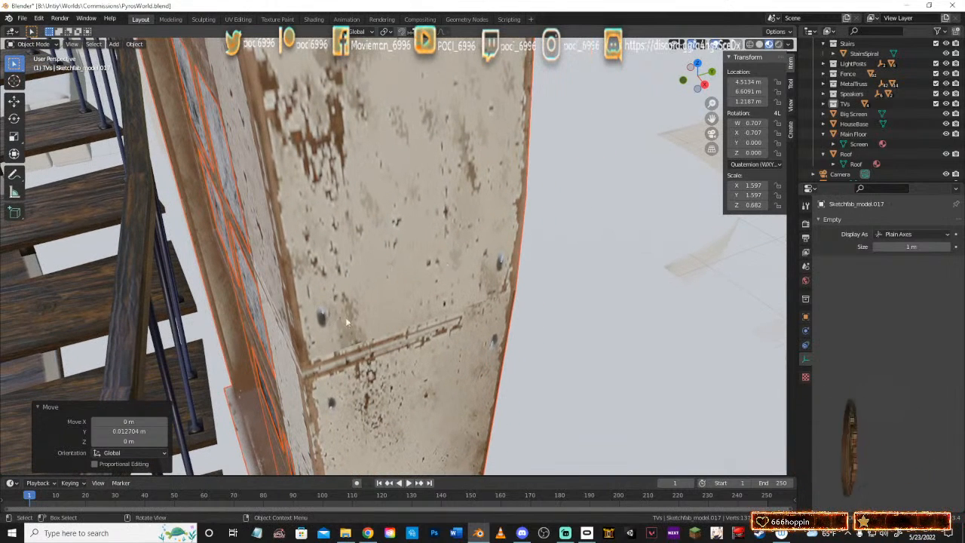
{"action": "middle_click_drag", "start_coordinate": [338, 324], "coordinate": [393, 288]}
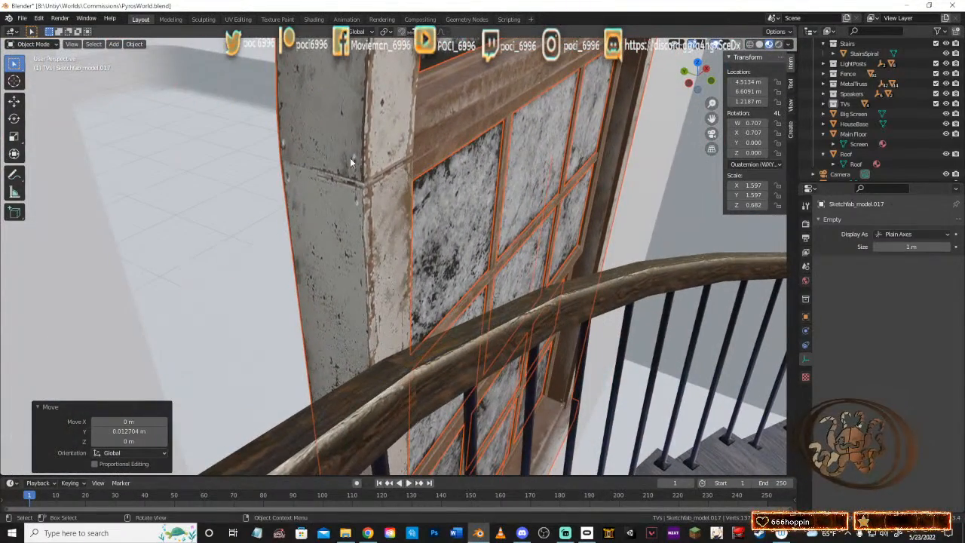
{"action": "middle_click_drag", "start_coordinate": [442, 198], "coordinate": [468, 235]}
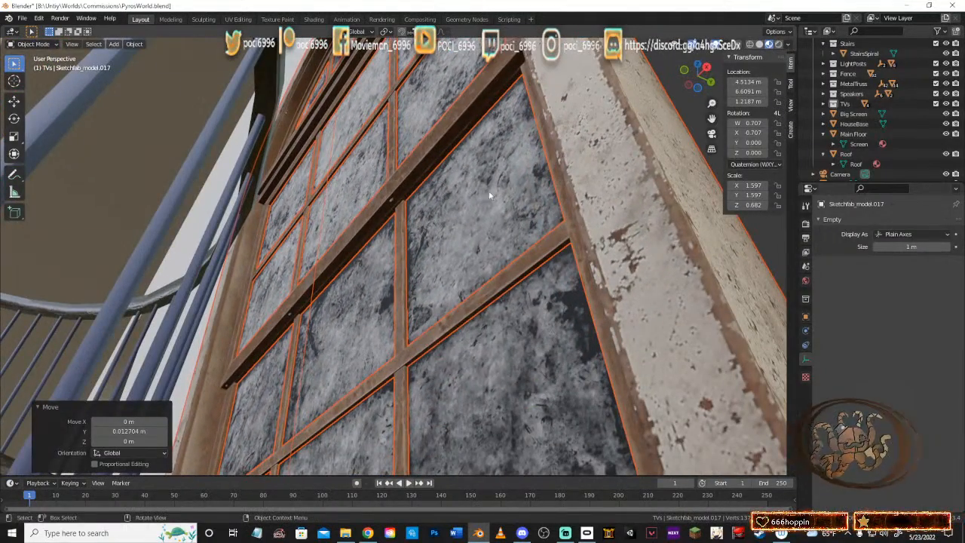
{"action": "scroll", "coordinate": [392, 229], "scroll_direction": "up", "scroll_amount": 2}
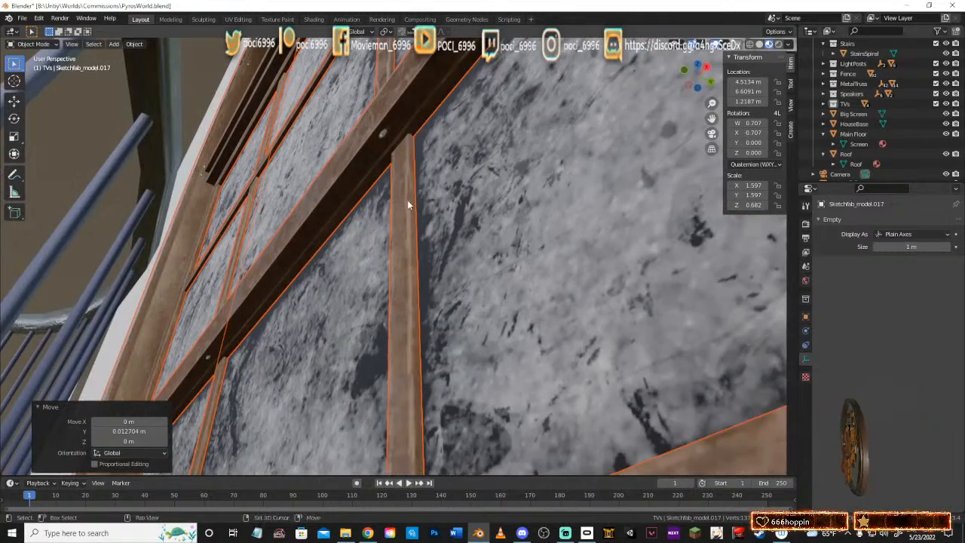
{"action": "scroll", "coordinate": [442, 288], "scroll_direction": "up", "scroll_amount": 2}
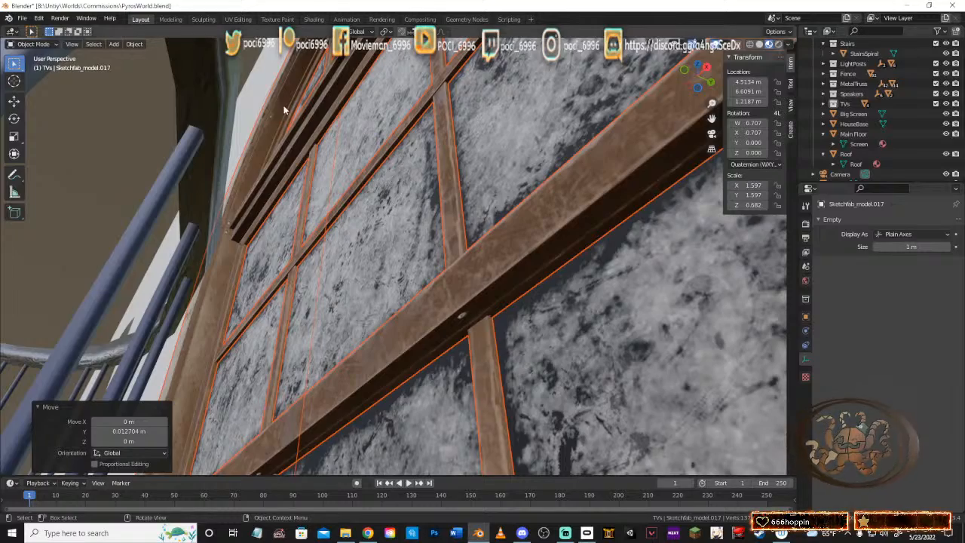
{"action": "middle_click_drag", "start_coordinate": [290, 183], "coordinate": [323, 235]}
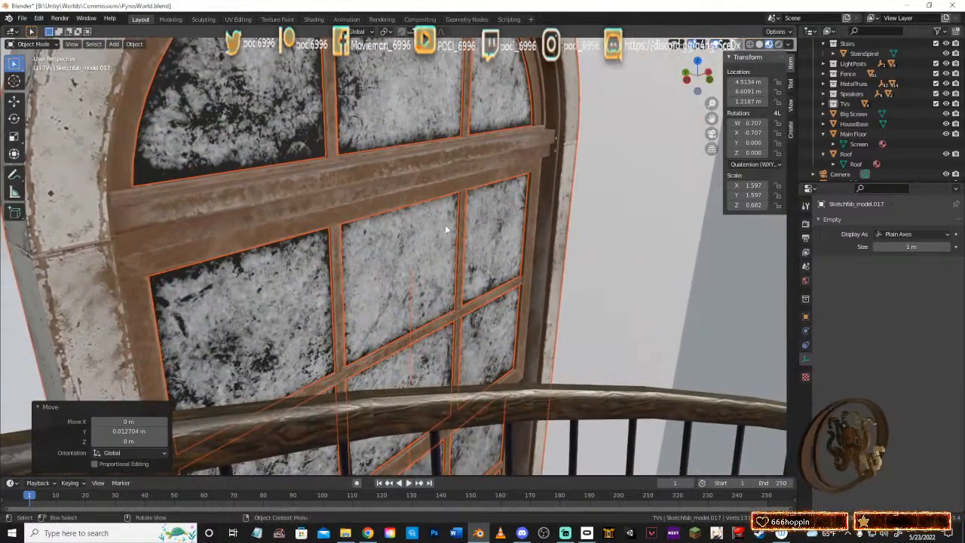
{"action": "scroll", "coordinate": [454, 227], "scroll_direction": "up", "scroll_amount": 2}
{"action": "middle_click_drag", "start_coordinate": [575, 217], "coordinate": [431, 224]}
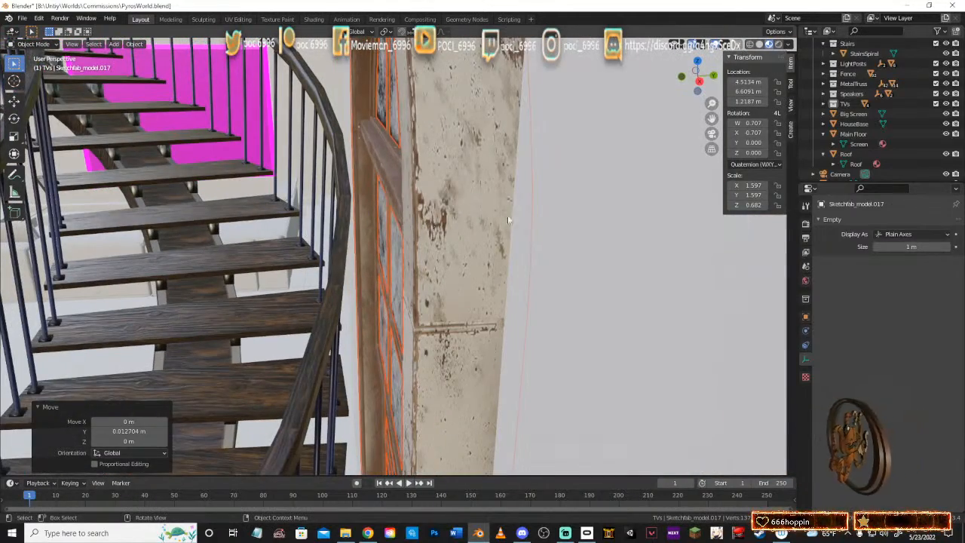
{"action": "middle_click_drag", "start_coordinate": [482, 196], "coordinate": [504, 92]}
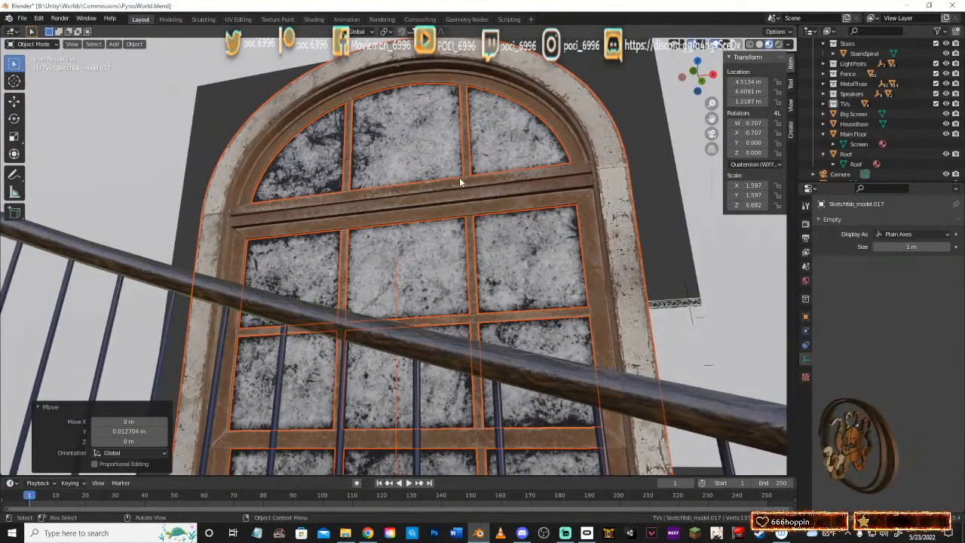
{"action": "middle_click_drag", "start_coordinate": [459, 183], "coordinate": [461, 53], "text": "shift"}
{"action": "middle_click_drag", "start_coordinate": [464, 302], "coordinate": [392, 261], "text": "shift"}
{"action": "scroll", "coordinate": [392, 262], "scroll_direction": "down", "scroll_amount": 5}
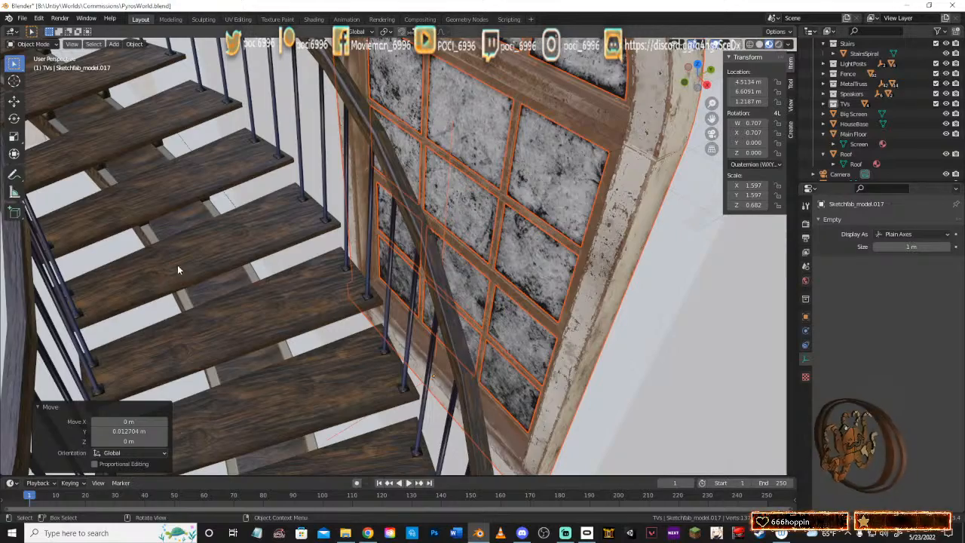
Step: Select the window's glass and frame meshes in turn to check its parts from the outside and the staircase side
{"action": "middle_click_drag", "start_coordinate": [499, 174], "coordinate": [274, 125]}
{"action": "left_click", "coordinate": [267, 128]}
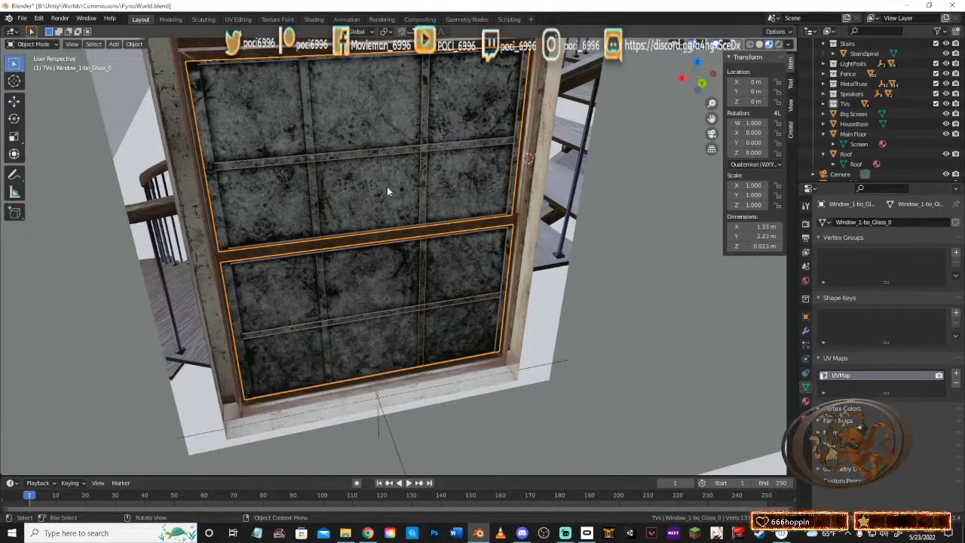
{"action": "middle_click_drag", "start_coordinate": [386, 191], "coordinate": [396, 167]}
{"action": "middle_click_drag", "start_coordinate": [349, 122], "coordinate": [366, 264]}
{"action": "left_click", "coordinate": [366, 262]}
{"action": "middle_click_drag", "start_coordinate": [418, 206], "coordinate": [550, 198]}
{"action": "scroll", "coordinate": [429, 225], "scroll_direction": "down", "scroll_amount": 8}
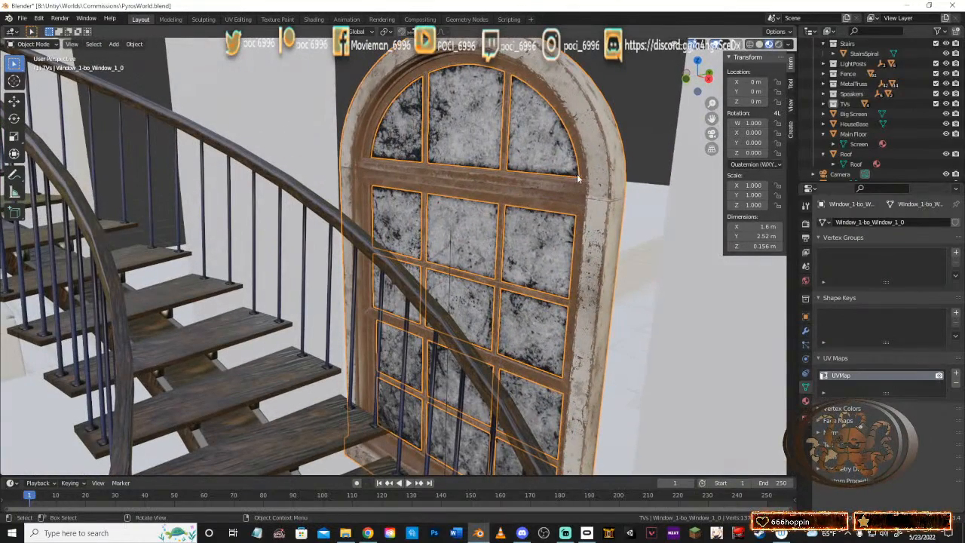
{"action": "left_click", "coordinate": [562, 197]}
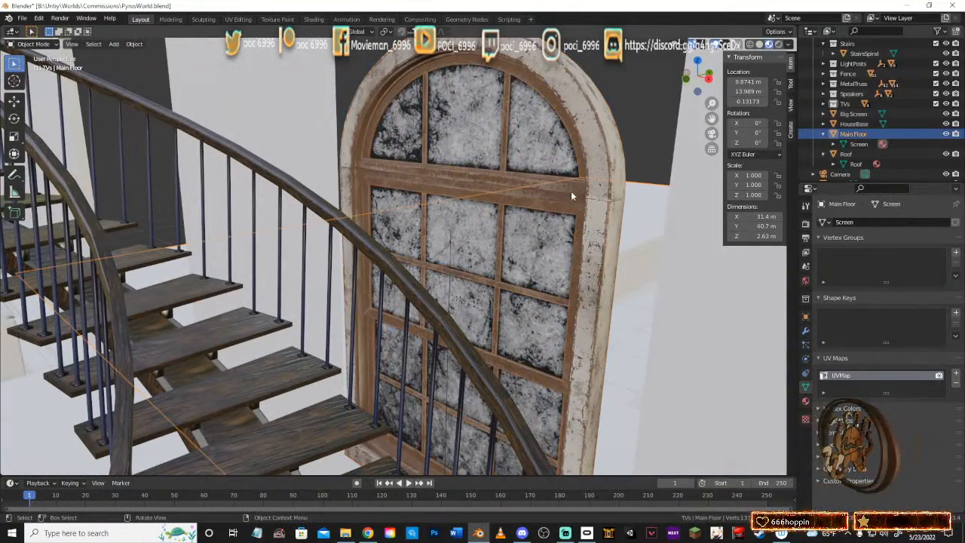
Step: Examine the window's frame and glass meshes beside the stair railing, selecting each and viewing them from several angles
{"action": "left_click", "coordinate": [546, 205]}
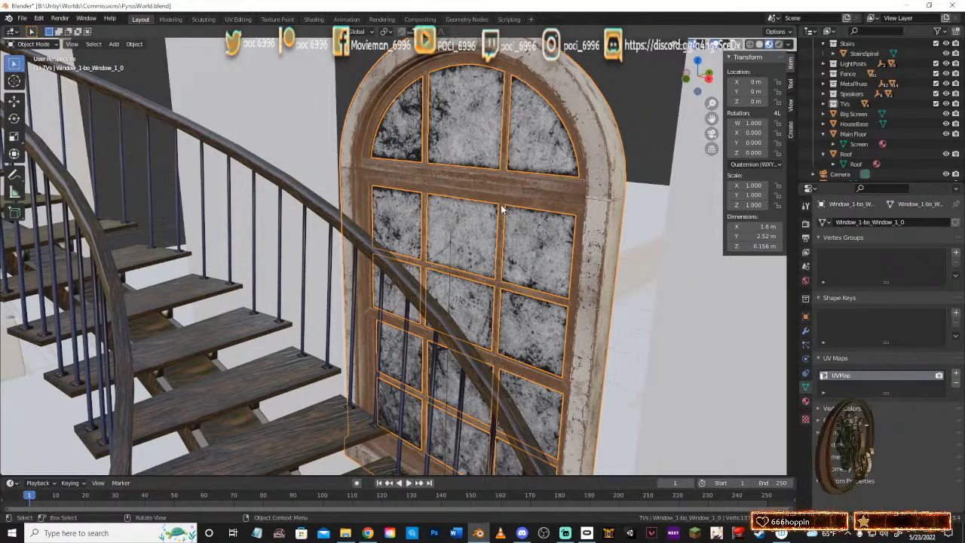
{"action": "middle_click_drag", "start_coordinate": [472, 183], "coordinate": [548, 189]}
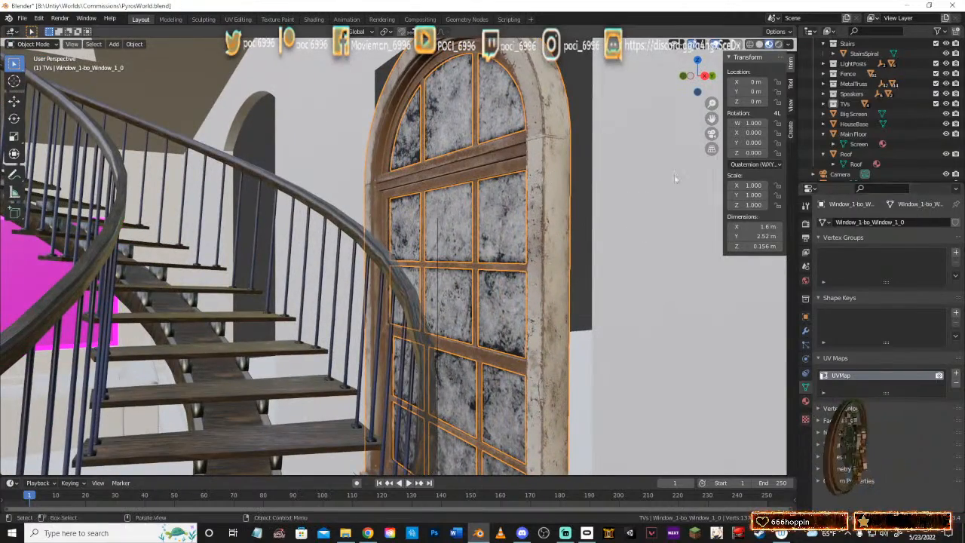
{"action": "left_click", "coordinate": [539, 107]}
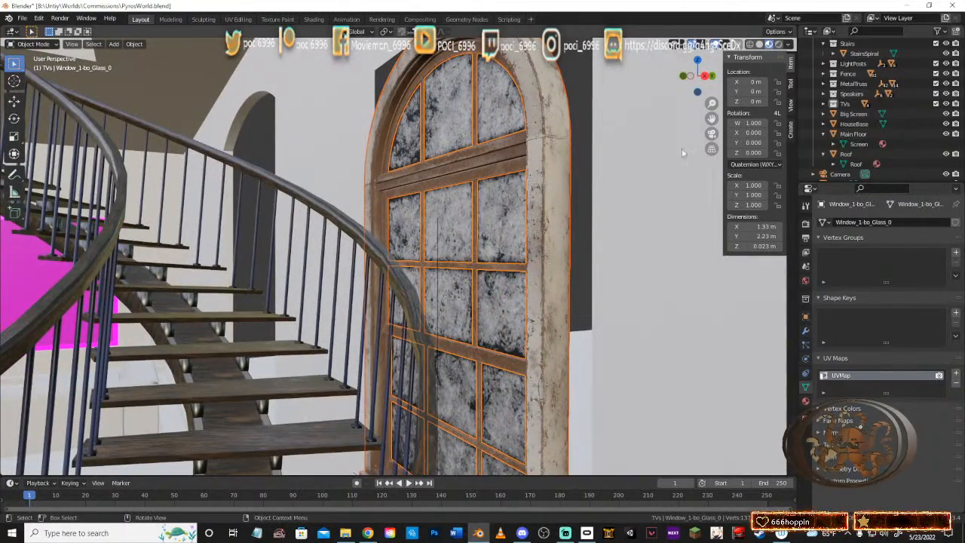
{"action": "left_click", "coordinate": [522, 191]}
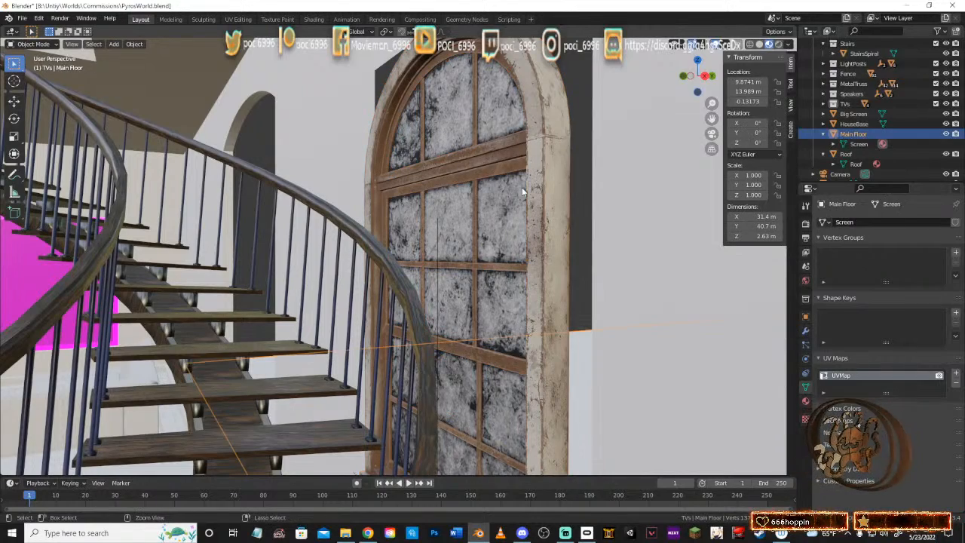
{"action": "left_click", "coordinate": [522, 191]}
{"action": "middle_click_drag", "start_coordinate": [503, 210], "coordinate": [505, 269]}
{"action": "left_click", "coordinate": [505, 269]}
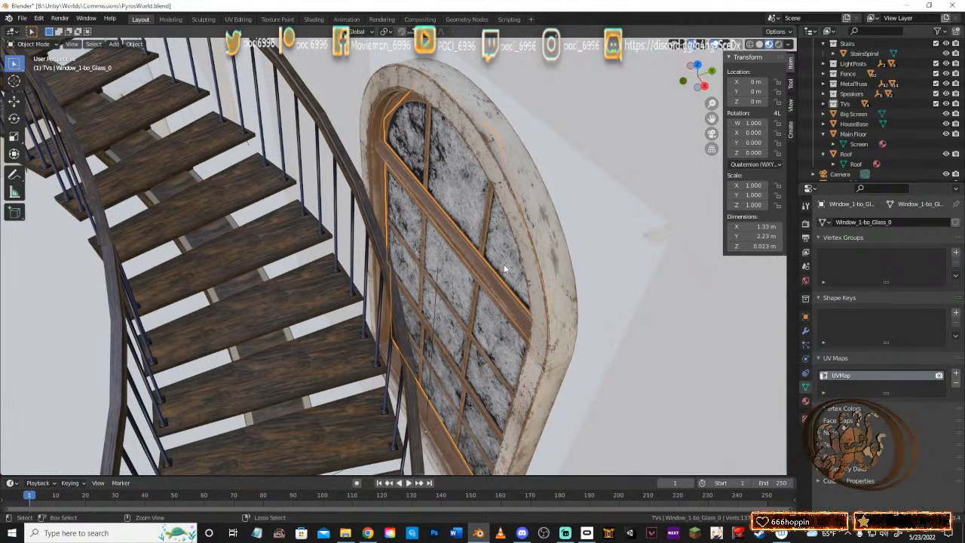
Step: Undo the window's last shift along Y while keeping its Z scale at 0.682, and save the file
{"action": "key", "text": "ctrl+z"}
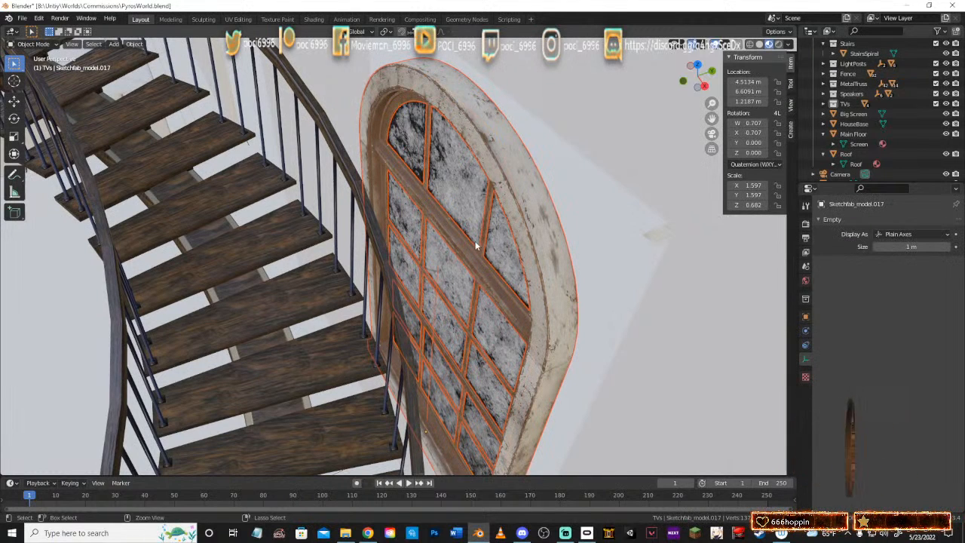
{"action": "key", "text": "ctrl+z"}
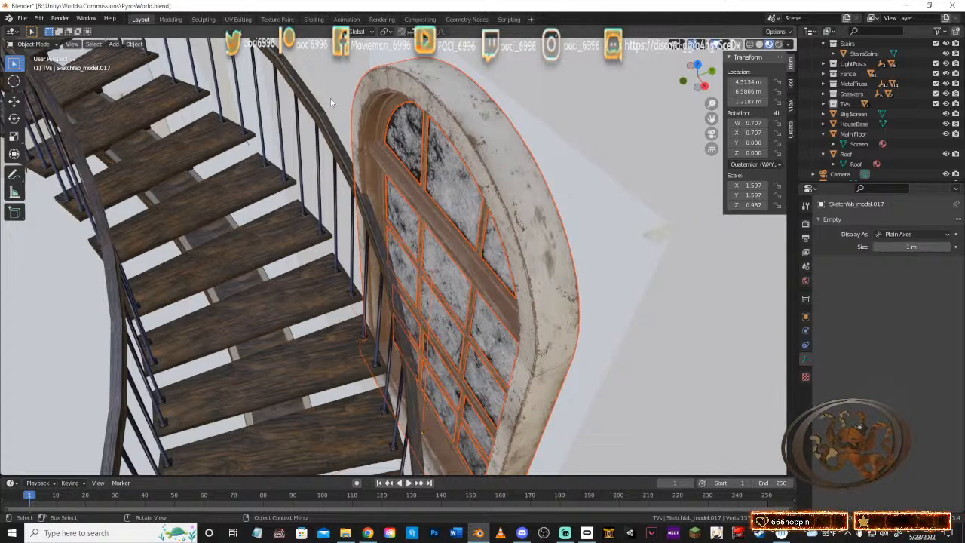
{"action": "left_click", "coordinate": [39, 18]}
{"action": "left_click", "coordinate": [55, 44]}
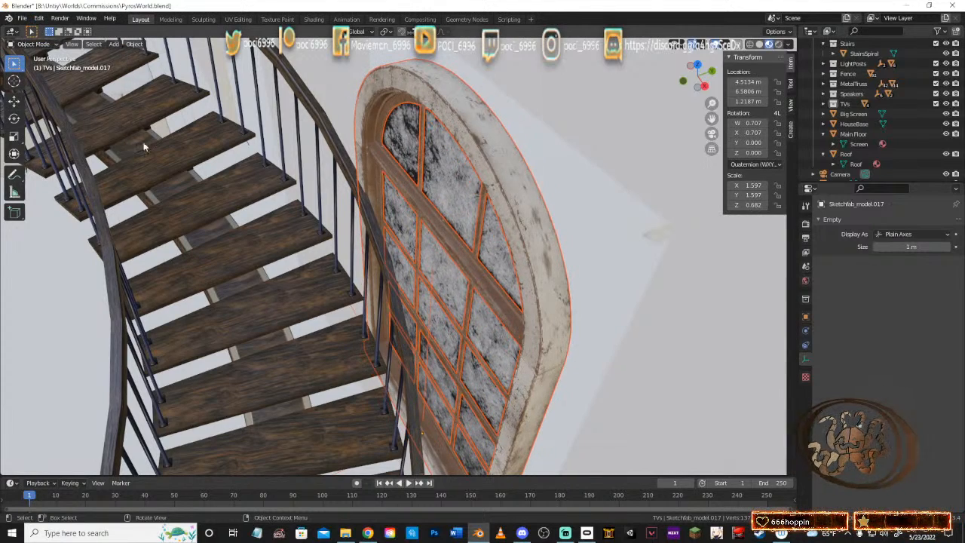
{"action": "middle_click_drag", "start_coordinate": [319, 240], "coordinate": [367, 190]}
{"action": "key", "text": "ctrl+s"}
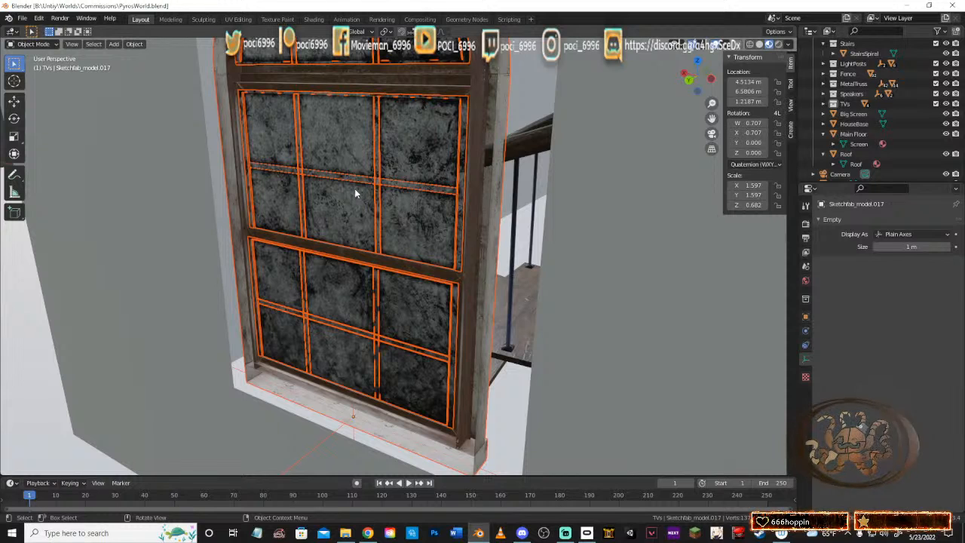
Step: Locate Sketchfab_model.017 in the scene hierarchy and expand its children down to the window's glass and frame meshes
{"action": "key", "text": "KP_Decimal"}
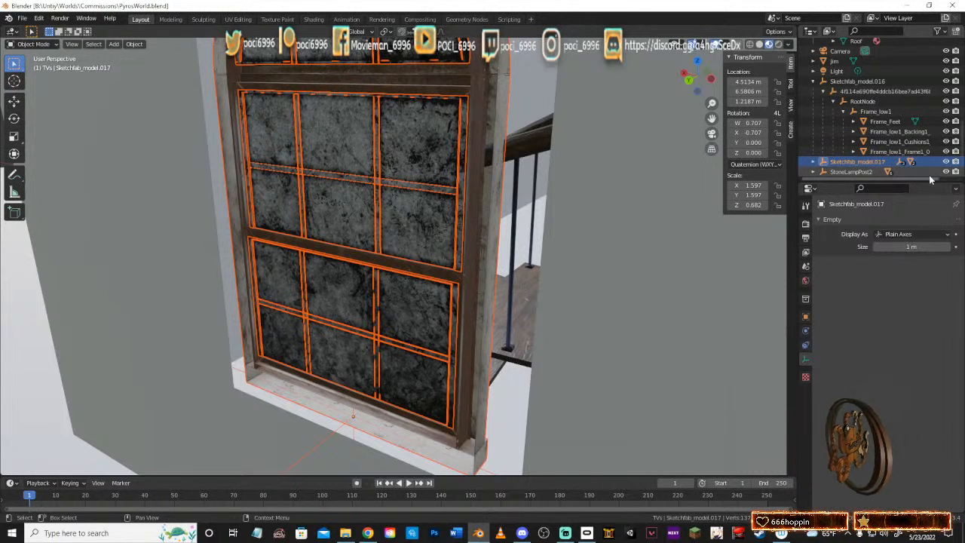
{"action": "scroll", "coordinate": [837, 161], "scroll_direction": "down", "scroll_amount": 1}
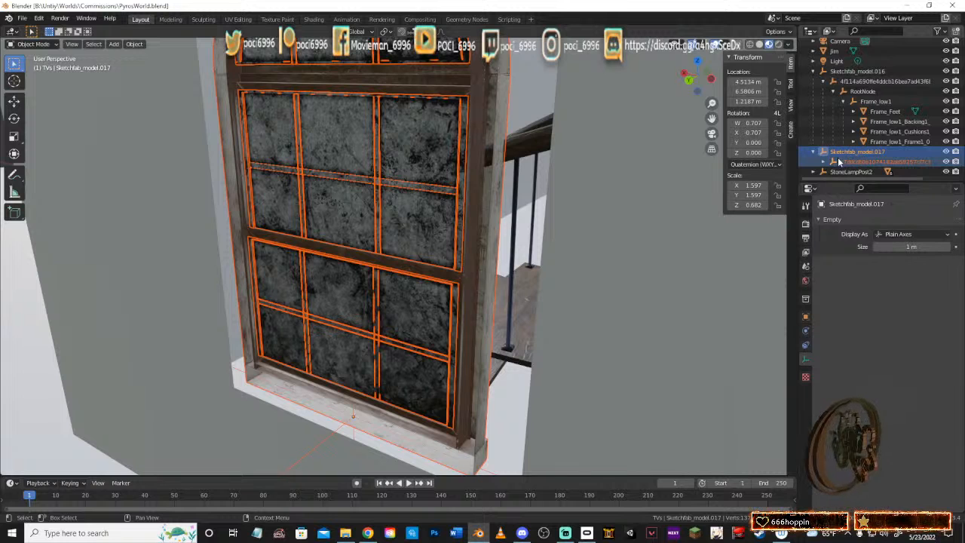
{"action": "left_click", "coordinate": [822, 162]}
{"action": "scroll", "coordinate": [822, 162], "scroll_direction": "down", "scroll_amount": 1}
{"action": "left_click", "coordinate": [829, 163]}
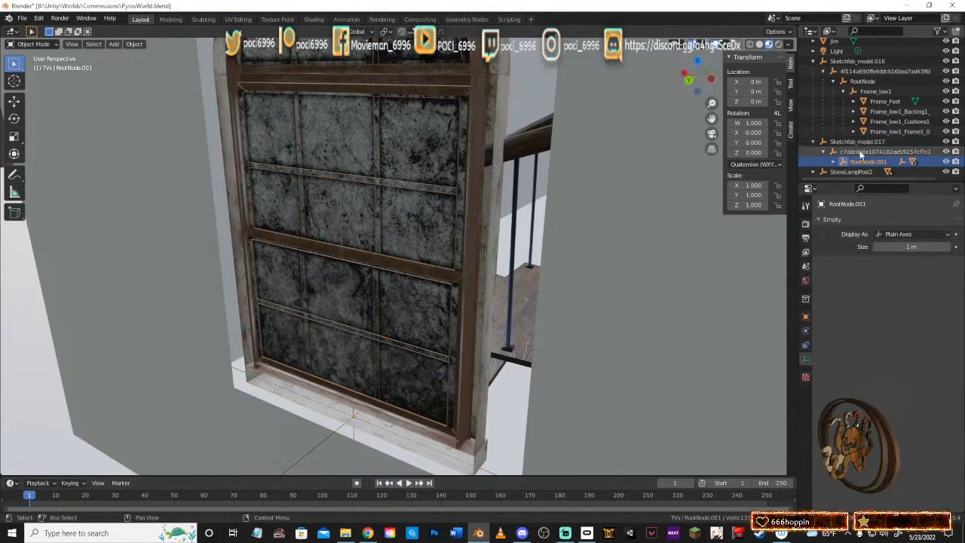
{"action": "scroll", "coordinate": [836, 163], "scroll_direction": "down", "scroll_amount": 1}
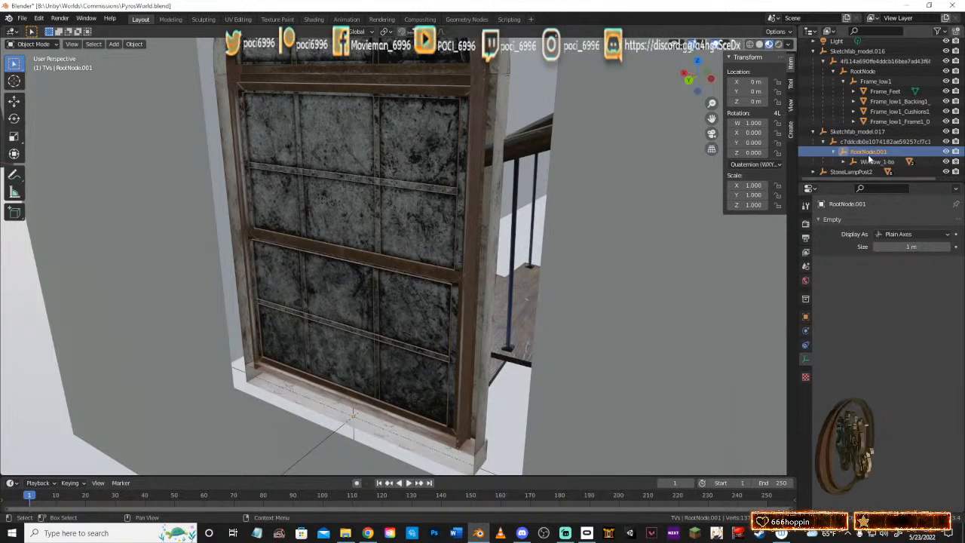
{"action": "left_click", "coordinate": [843, 162]}
{"action": "scroll", "coordinate": [847, 160], "scroll_direction": "down", "scroll_amount": 2}
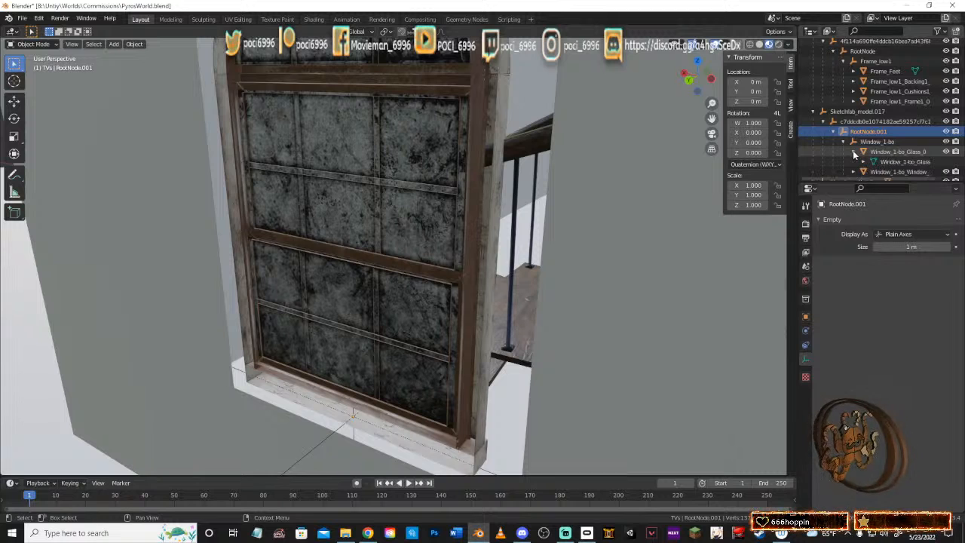
{"action": "left_click", "coordinate": [853, 154]}
Step: Select the window's frame and glass meshes together with all their parent empties up to Sketchfab_model.017
{"action": "left_click", "coordinate": [872, 163], "text": "ctrl"}
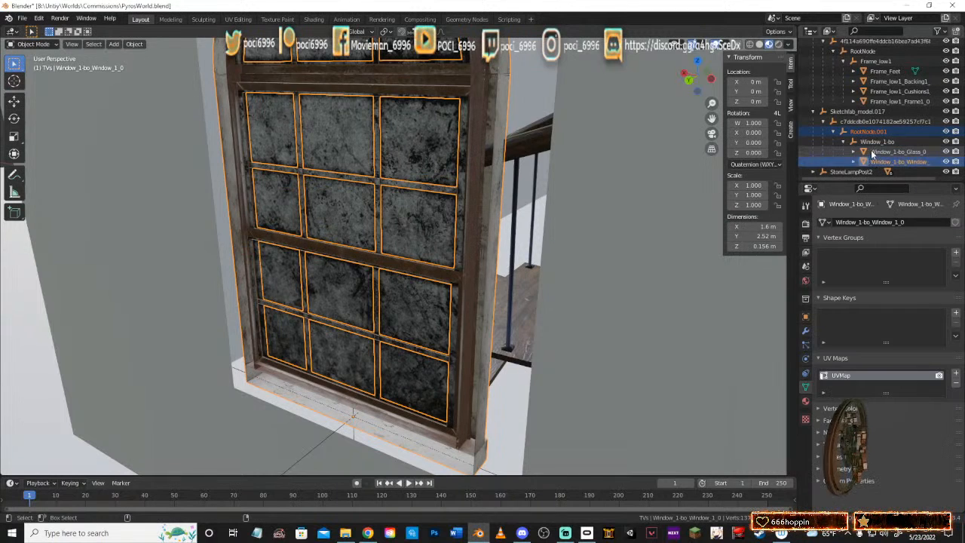
{"action": "left_click", "coordinate": [872, 153], "text": "ctrl"}
{"action": "left_click", "coordinate": [870, 143], "text": "ctrl"}
{"action": "left_click", "coordinate": [857, 123], "text": "ctrl"}
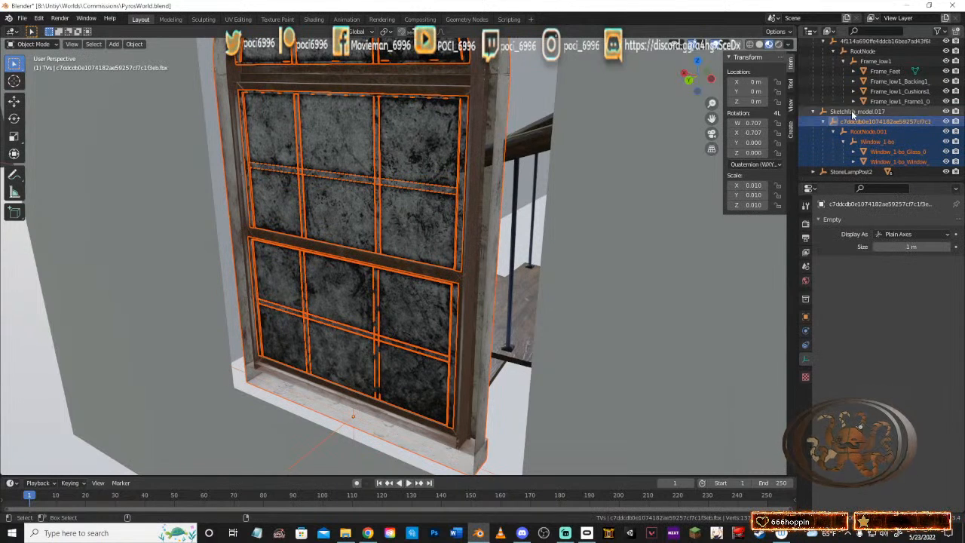
{"action": "left_click", "coordinate": [851, 111], "text": "ctrl"}
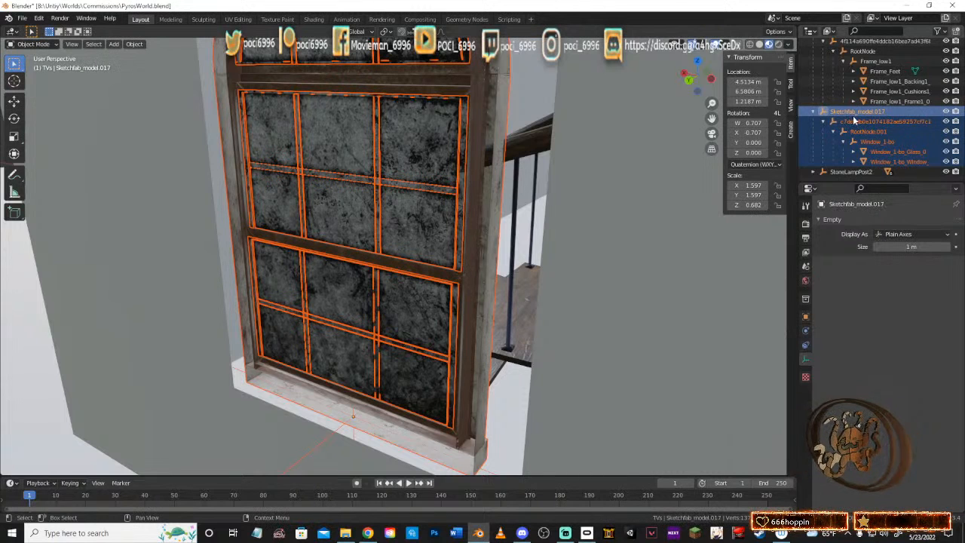
Step: Create a new collection inside WorldRender and name it Windows
{"action": "scroll", "coordinate": [858, 132], "scroll_direction": "up", "scroll_amount": 4}
{"action": "scroll", "coordinate": [860, 135], "scroll_direction": "up", "scroll_amount": 6}
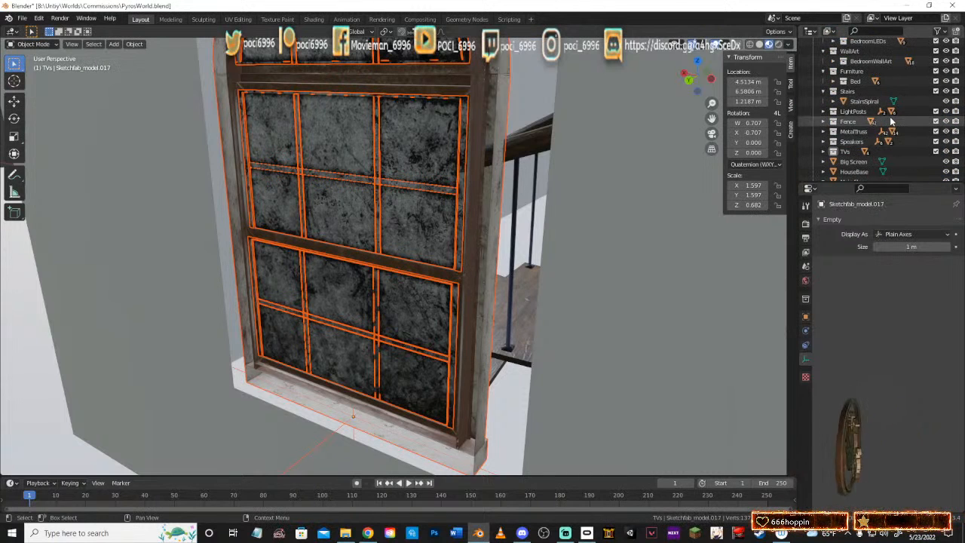
{"action": "scroll", "coordinate": [867, 142], "scroll_direction": "up", "scroll_amount": 1}
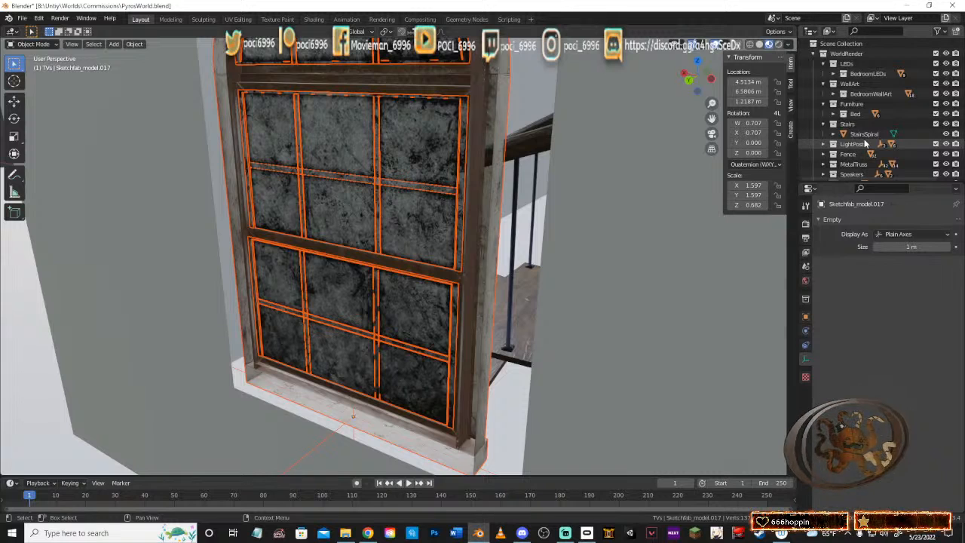
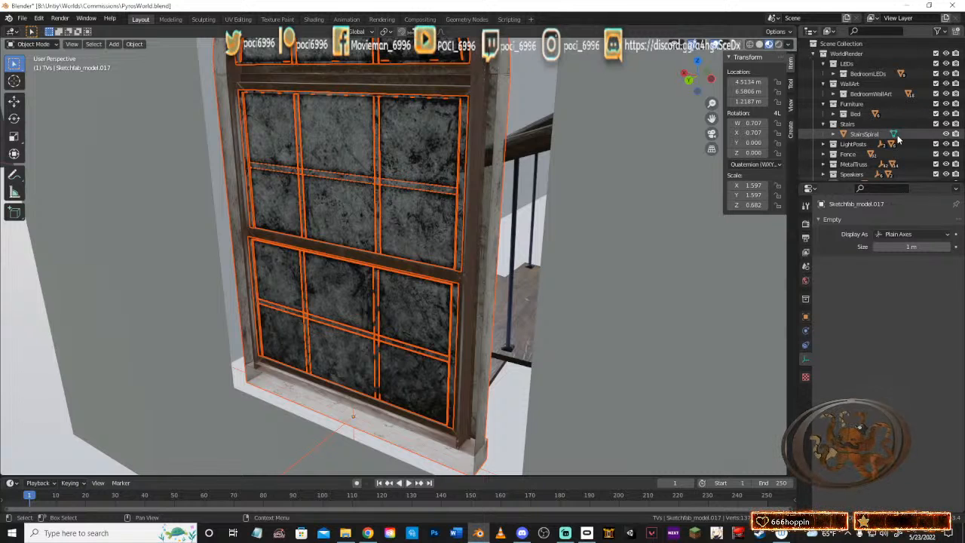
{"action": "right_click", "coordinate": [844, 54]}
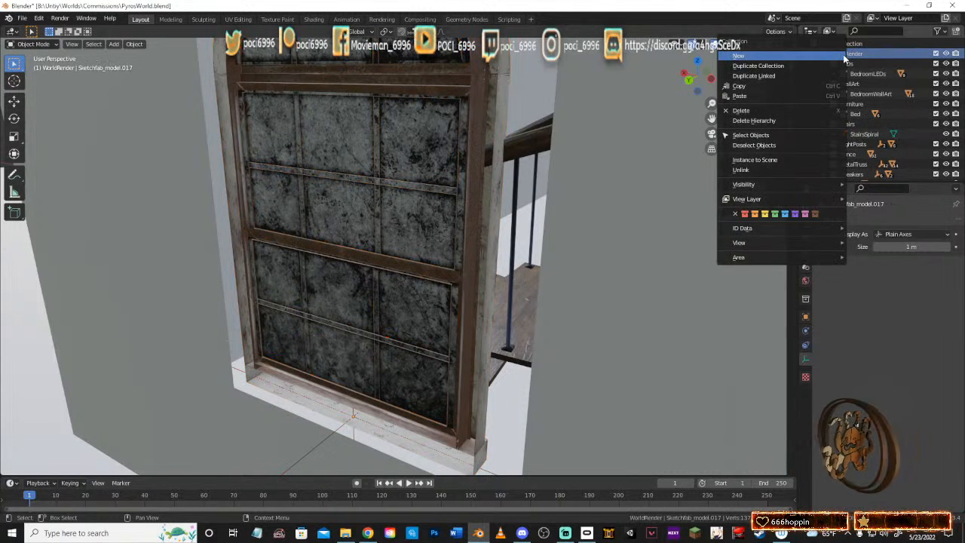
{"action": "left_click", "coordinate": [752, 56]}
{"action": "scroll", "coordinate": [853, 120], "scroll_direction": "down", "scroll_amount": 3}
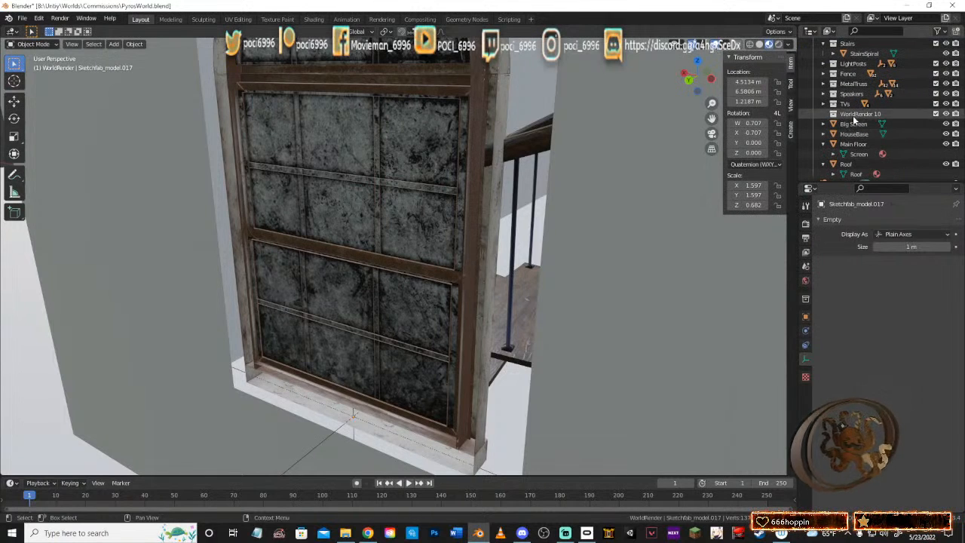
{"action": "scroll", "coordinate": [853, 119], "scroll_direction": "down", "scroll_amount": 1}
{"action": "double_click", "coordinate": [856, 105]}
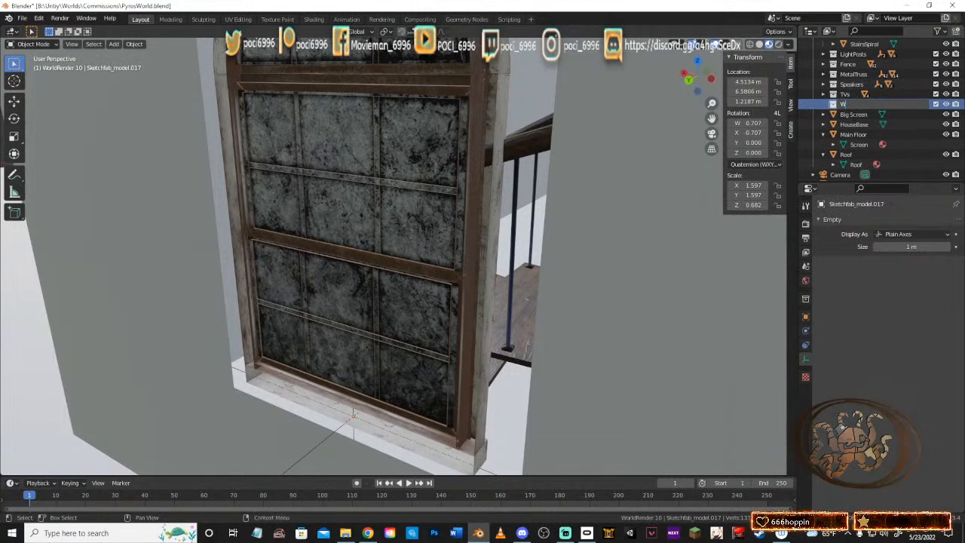
{"action": "type", "text": "Windows"}
{"action": "key", "text": "Return"}
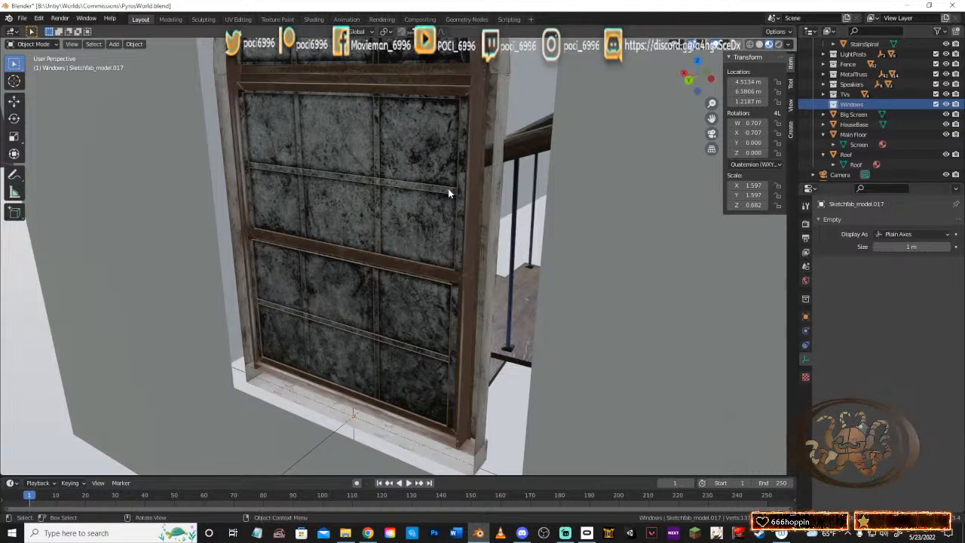
Step: Select Sketchfab_model.017 with all its child objects and move the whole hierarchy into the Windows collection
{"action": "scroll", "coordinate": [856, 156], "scroll_direction": "down", "scroll_amount": 8}
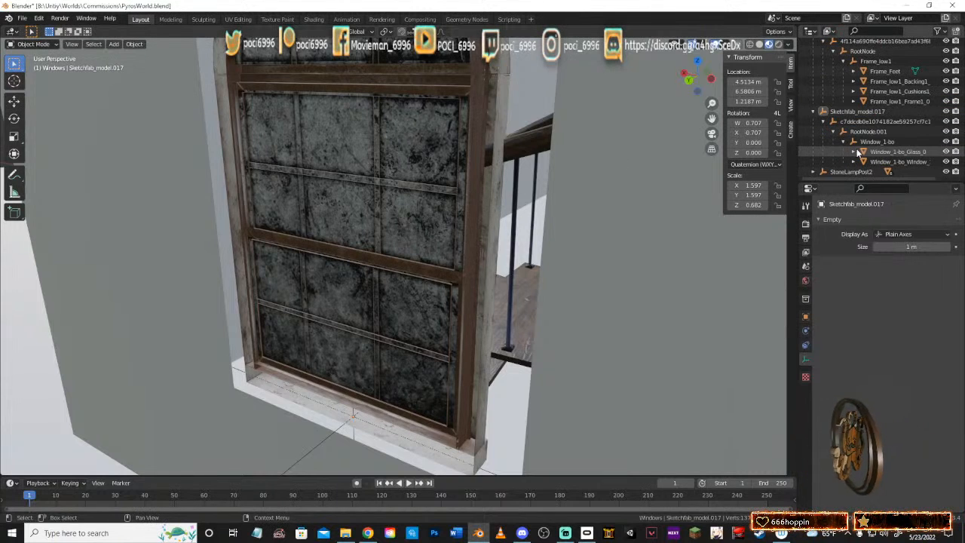
{"action": "left_click", "coordinate": [852, 113]}
{"action": "left_click", "coordinate": [863, 123], "text": "ctrl"}
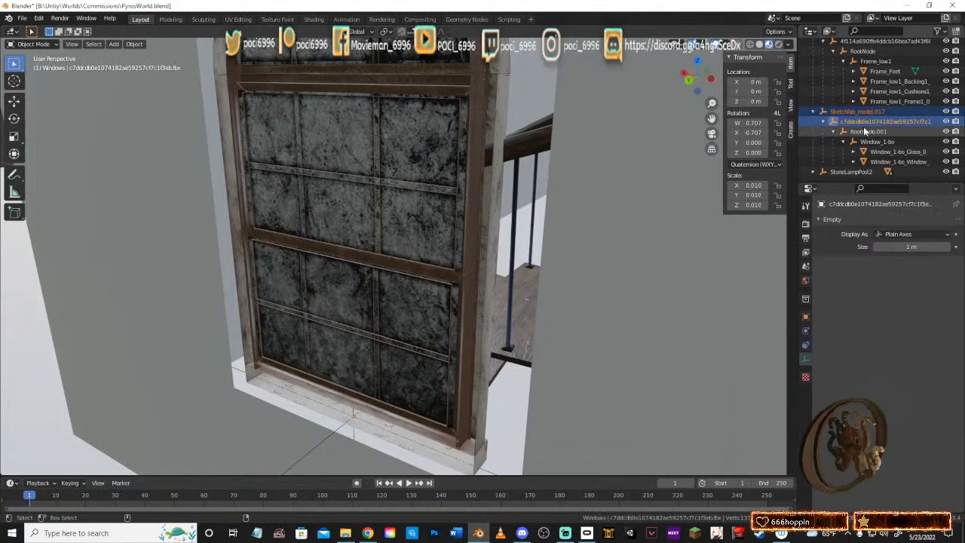
{"action": "left_click", "coordinate": [867, 131], "text": "ctrl"}
{"action": "left_click", "coordinate": [872, 143], "text": "ctrl"}
{"action": "left_click", "coordinate": [879, 153], "text": "ctrl"}
{"action": "left_click", "coordinate": [883, 162], "text": "ctrl"}
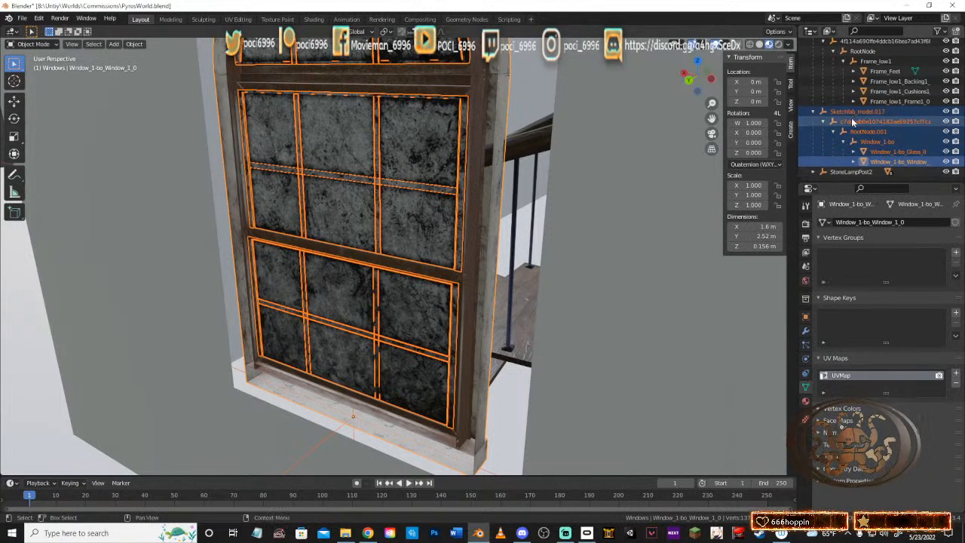
{"action": "left_click_drag", "start_coordinate": [852, 114], "coordinate": [858, 179]}
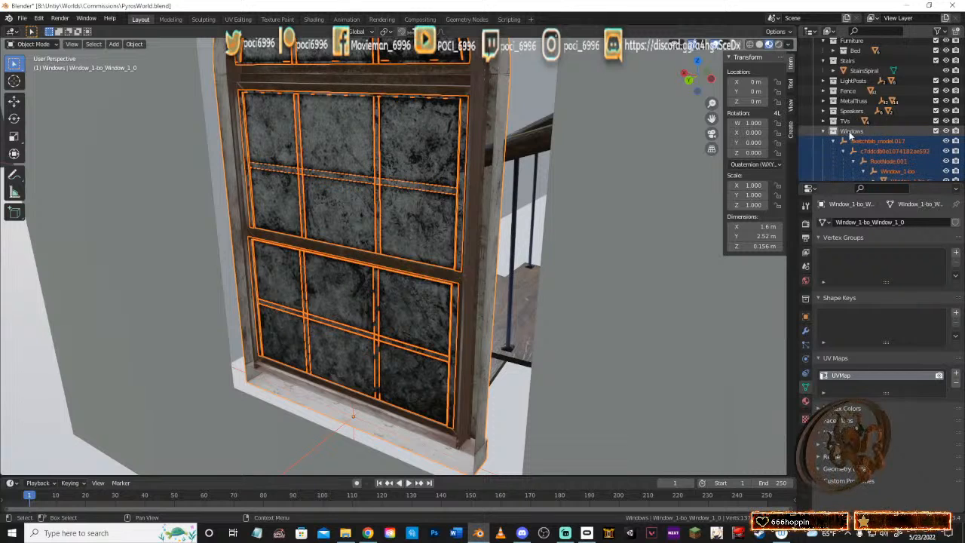
{"action": "scroll", "coordinate": [859, 133], "scroll_direction": "down", "scroll_amount": 2}
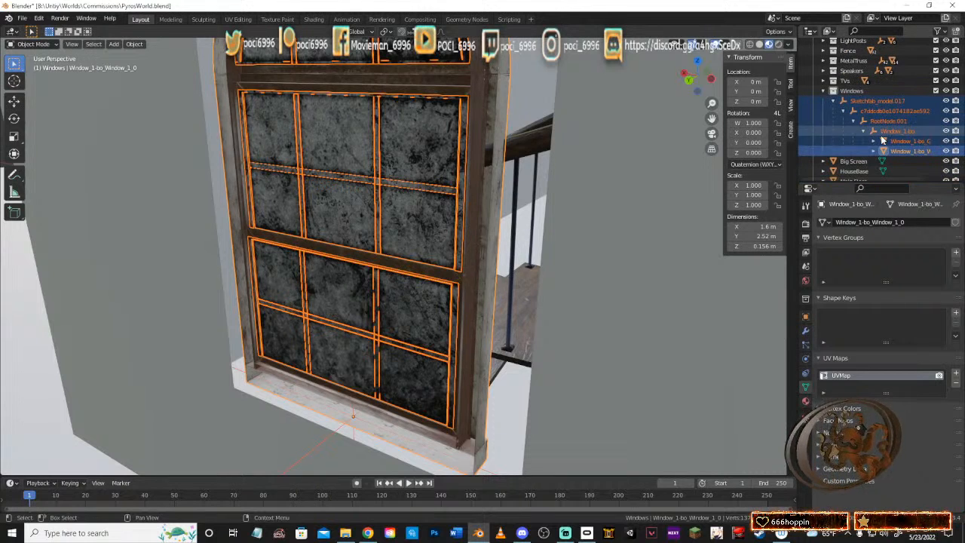
{"action": "left_click", "coordinate": [823, 91]}
{"action": "left_click", "coordinate": [823, 92]}
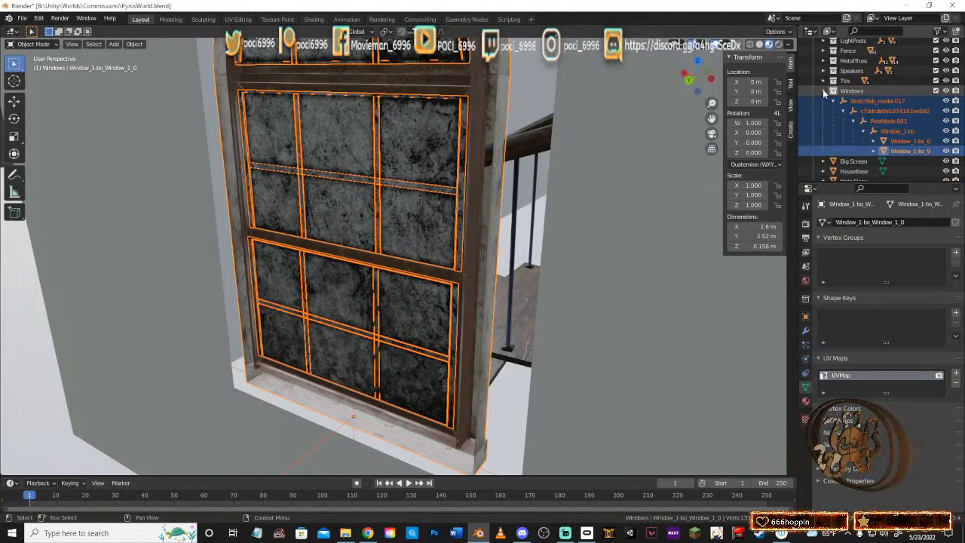
Step: Rename the UV map of the window's glass mesh to WindowGlassUV and add a second UV map
{"action": "left_click", "coordinate": [899, 142]}
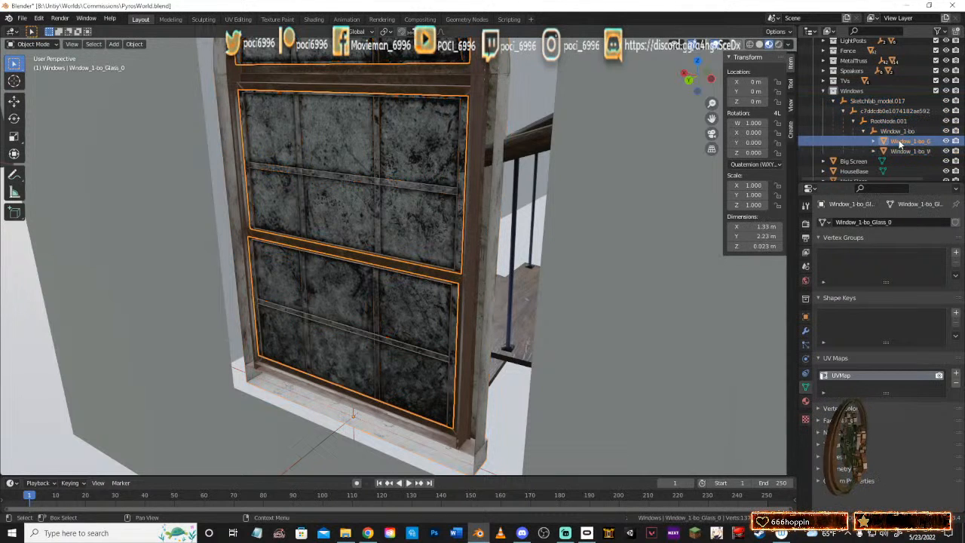
{"action": "left_click", "coordinate": [908, 152]}
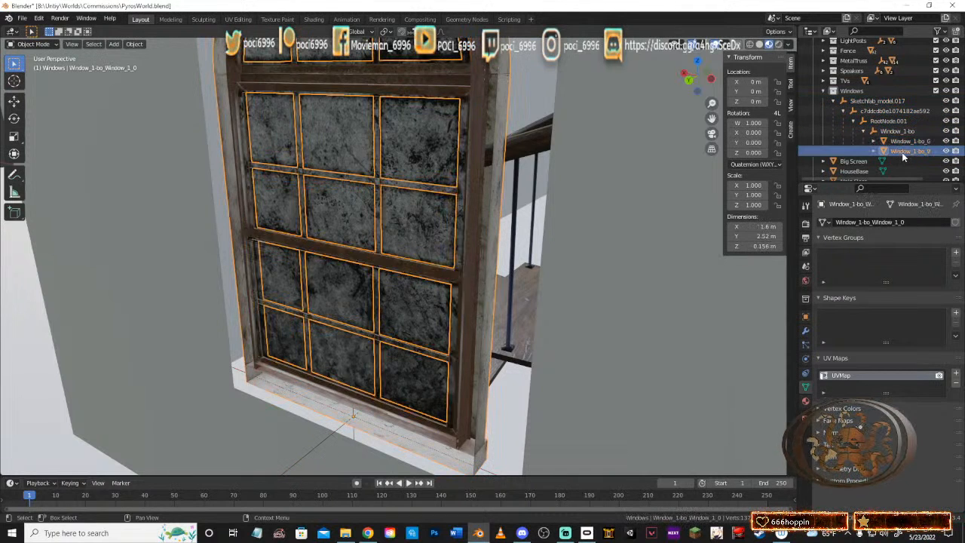
{"action": "left_click", "coordinate": [900, 142]}
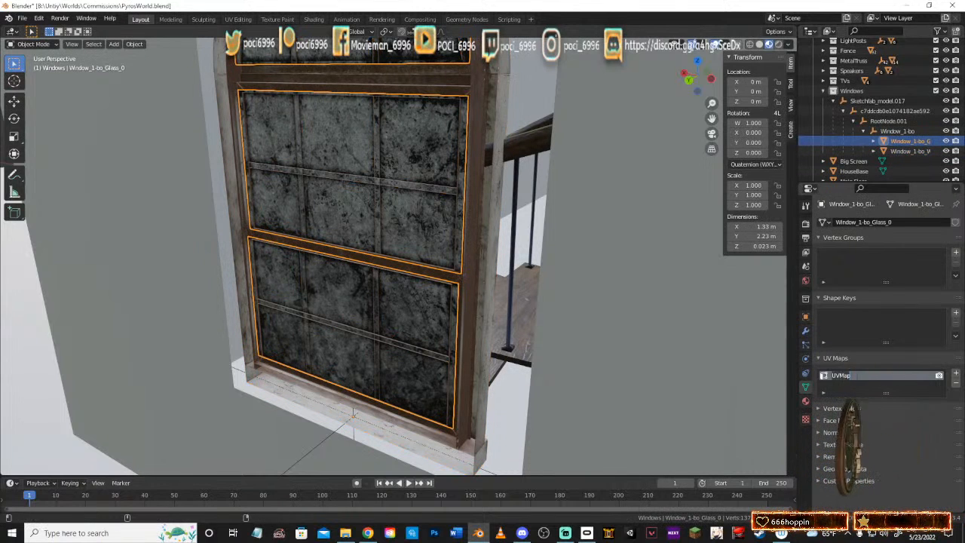
{"action": "type", "text": "WindowGlassUV"}
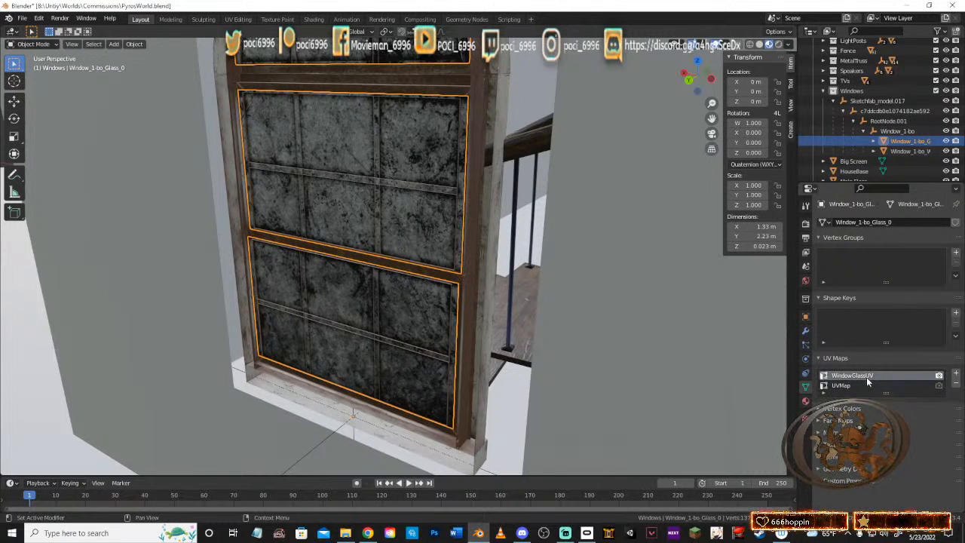
Step: Rename the UV map of the window's frame mesh to WindowFrameUV and add a second UV map to it
{"action": "left_click", "coordinate": [908, 151]}
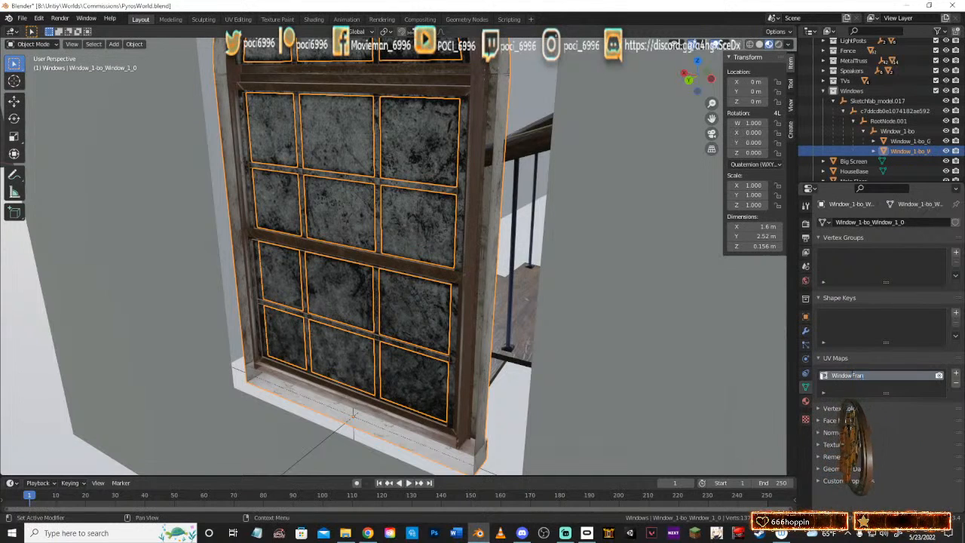
{"action": "type", "text": "UV"}
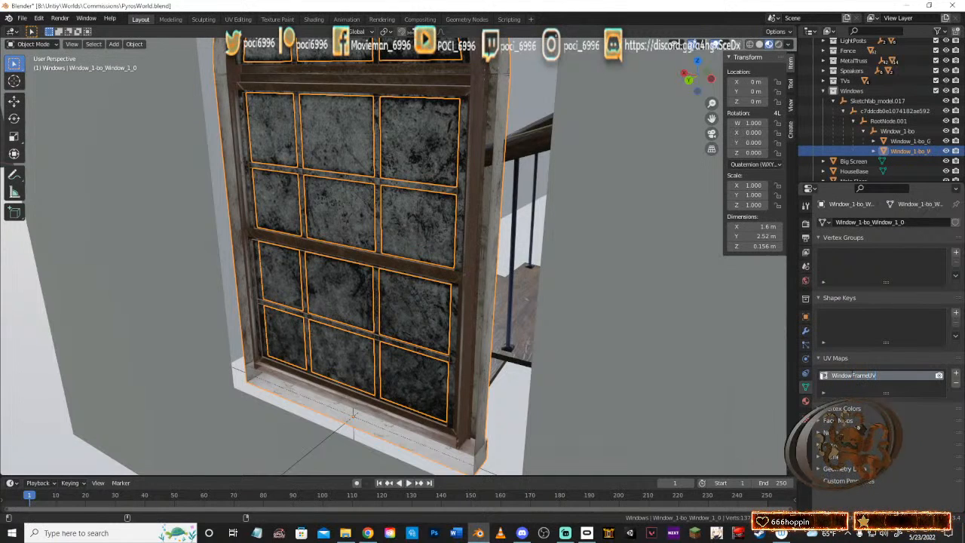
{"action": "left_click", "coordinate": [956, 375]}
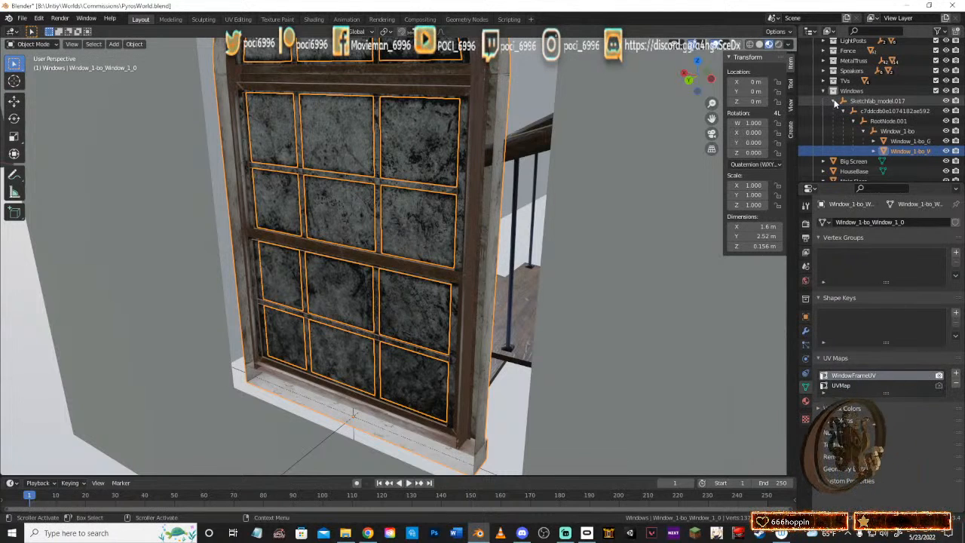
Step: Select the window meshes with all their parent empties up to Sketchfab_model.017 and duplicate the whole hierarchy in place
{"action": "left_click", "coordinate": [887, 119]}
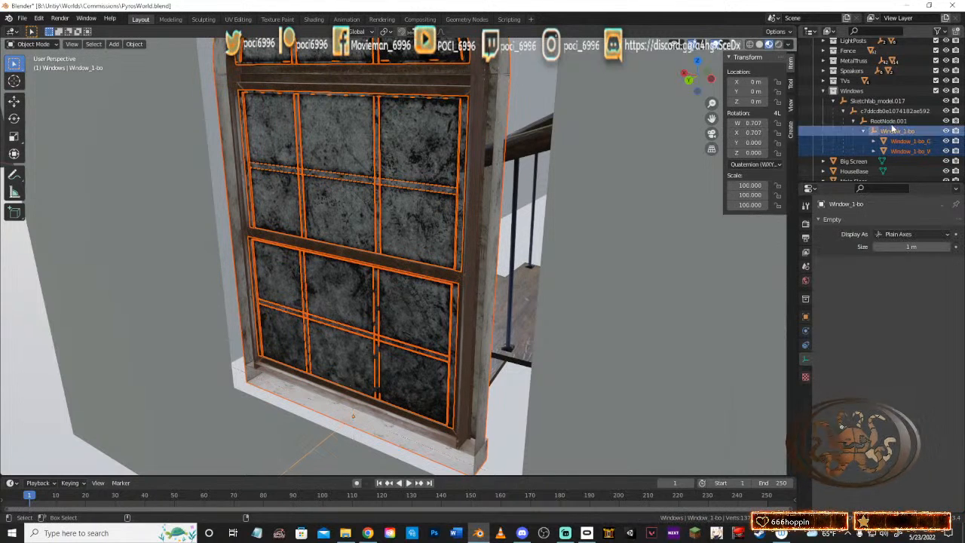
{"action": "left_click", "coordinate": [882, 111], "text": "ctrl"}
{"action": "left_click", "coordinate": [878, 103], "text": "ctrl"}
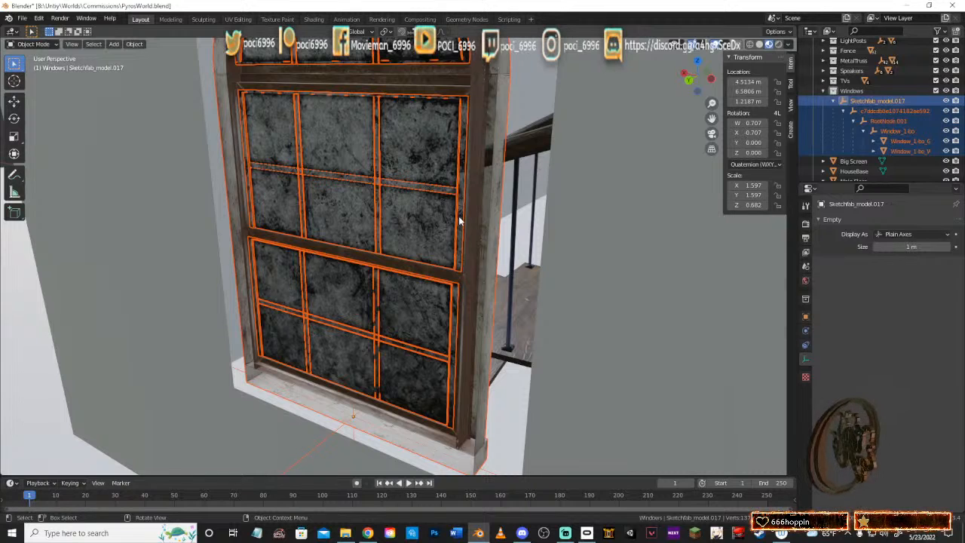
{"action": "key", "text": "shift+d"}
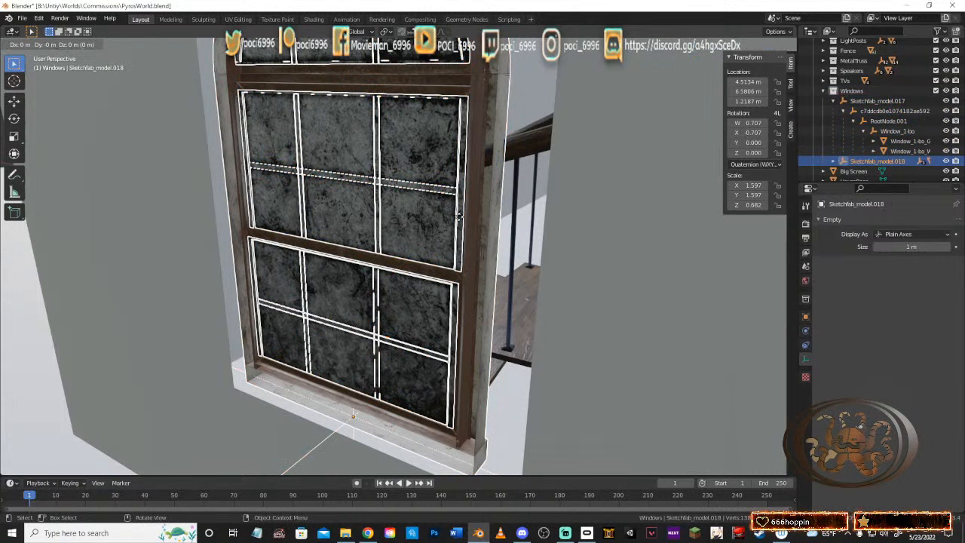
{"action": "right_click", "coordinate": [458, 218]}
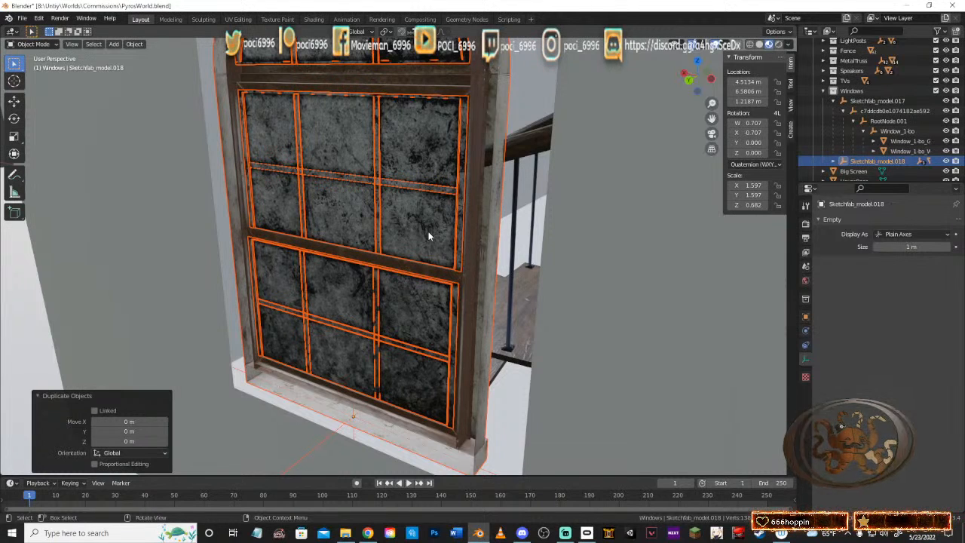
Step: Rotate the duplicated window -180° about the global Z axis so it faces the opposite way
{"action": "key", "text": "r"}
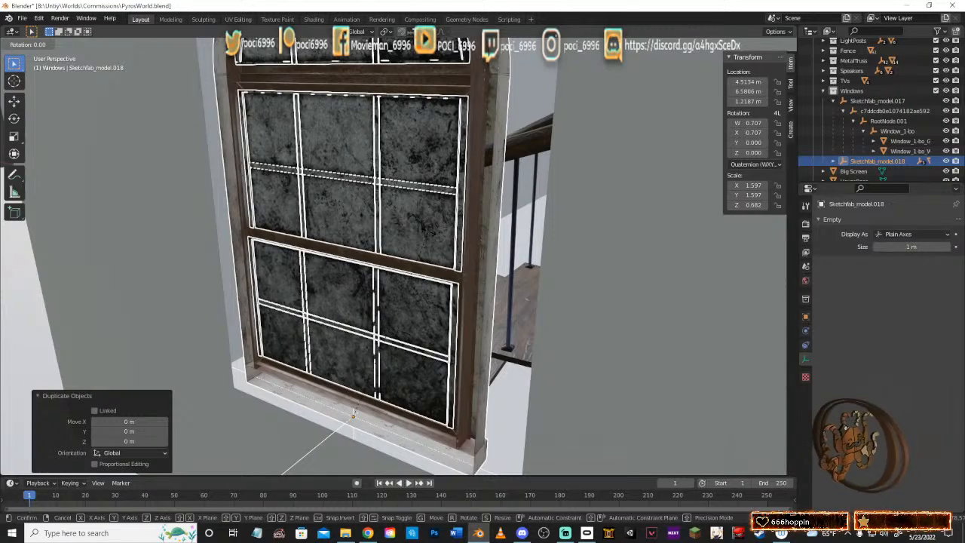
{"action": "key", "text": "z"}
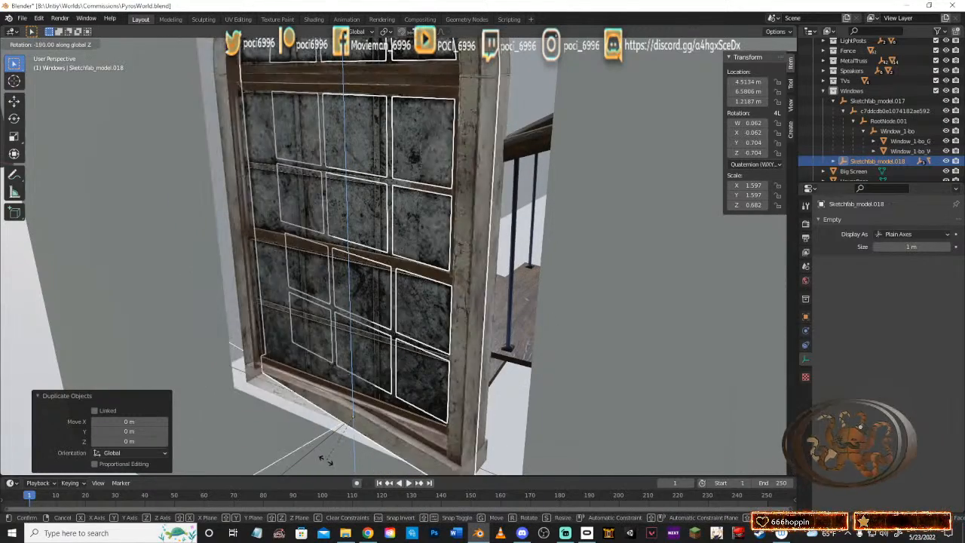
{"action": "left_click", "coordinate": [333, 461]}
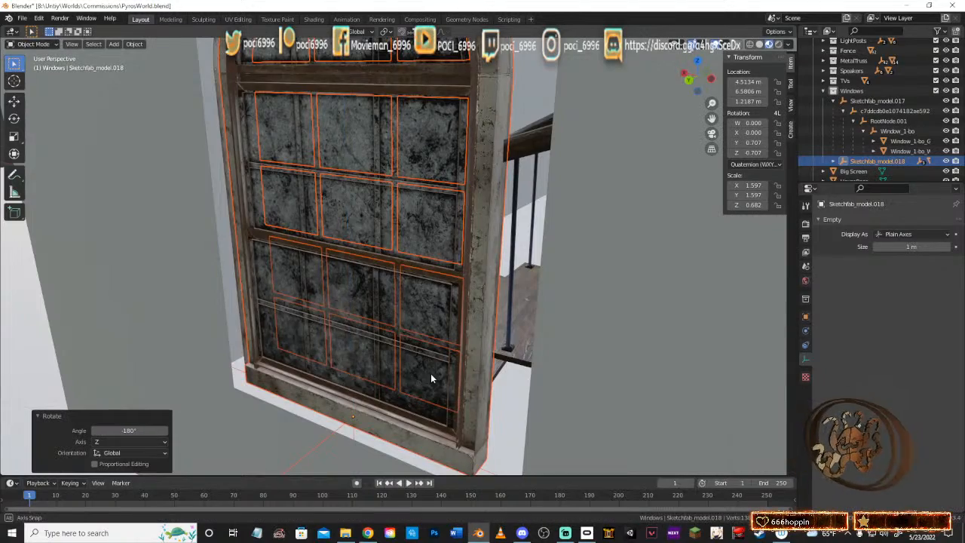
Step: Move the duplicated window about 0.154 m along the Y axis so it sits back to back with the original
{"action": "middle_click_drag", "start_coordinate": [431, 375], "coordinate": [407, 279]}
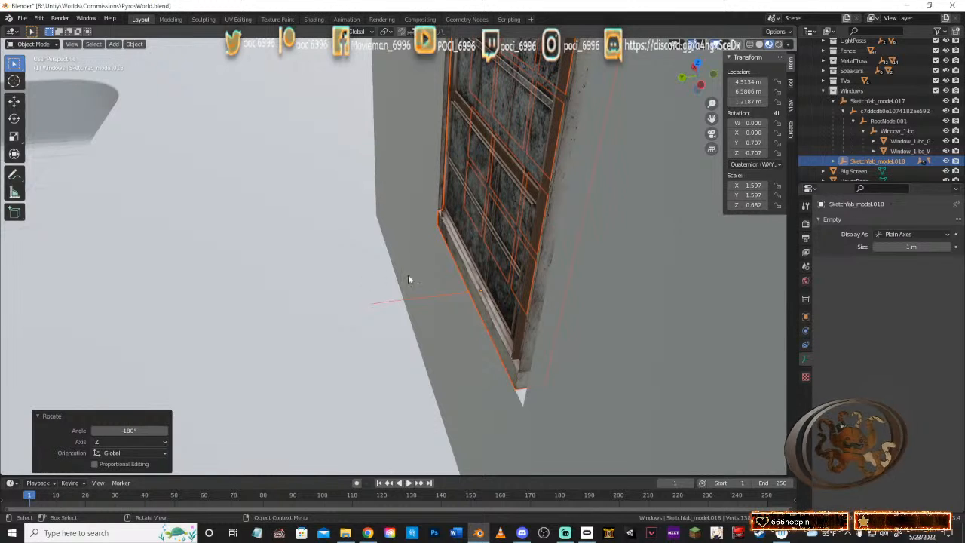
{"action": "middle_click_drag", "start_coordinate": [479, 286], "coordinate": [461, 342]}
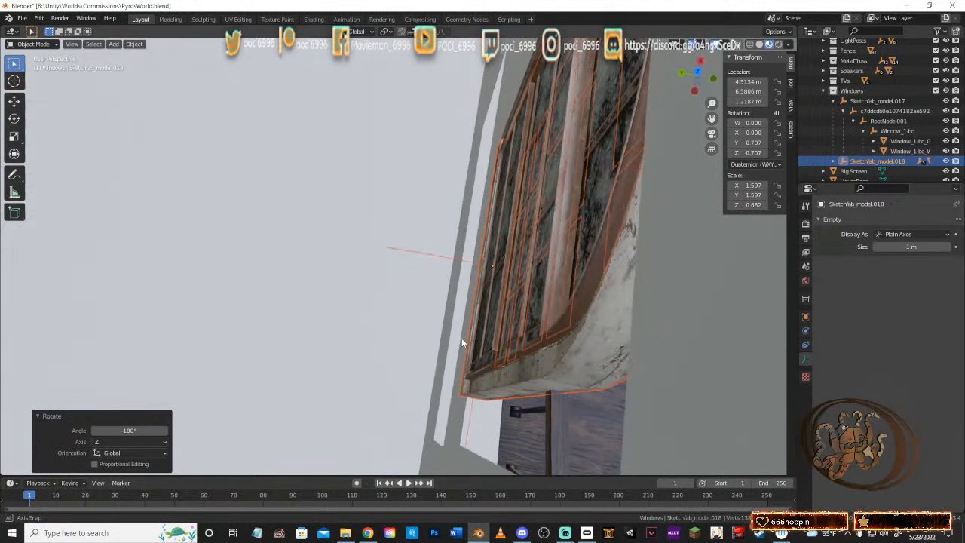
{"action": "key", "text": "g"}
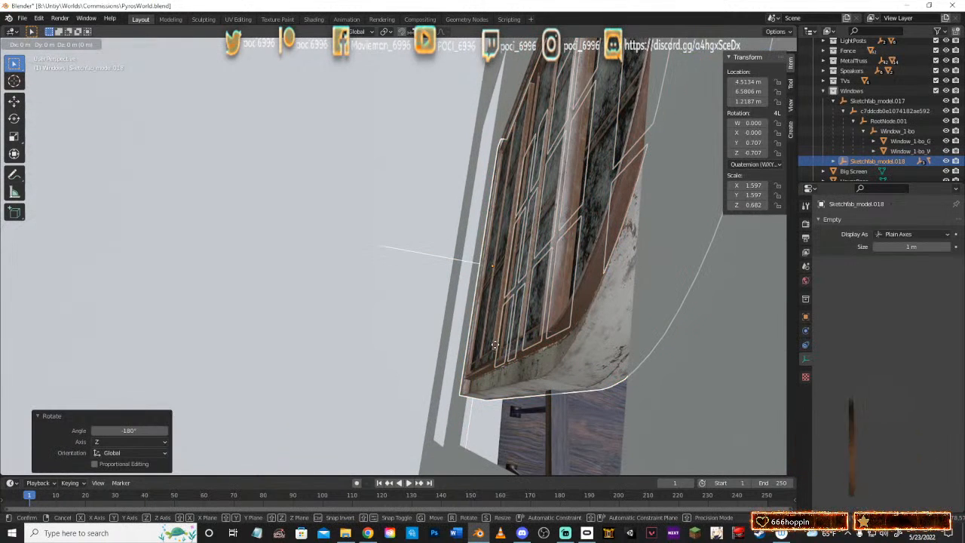
{"action": "key", "text": "y"}
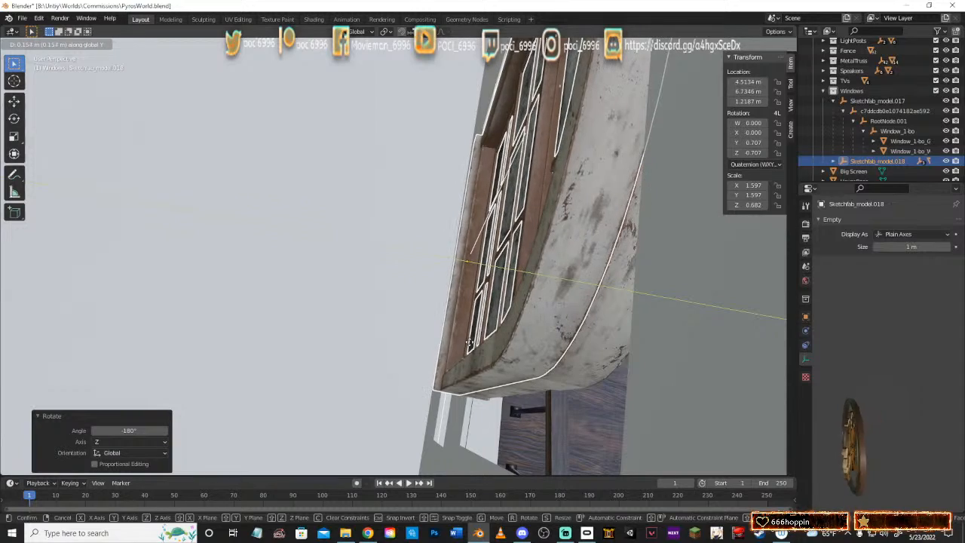
{"action": "left_click", "coordinate": [469, 342]}
Step: Select the frame mesh of the duplicated window and open it in Edit Mode with none of its geometry selected
{"action": "middle_click_drag", "start_coordinate": [469, 343], "coordinate": [426, 141]}
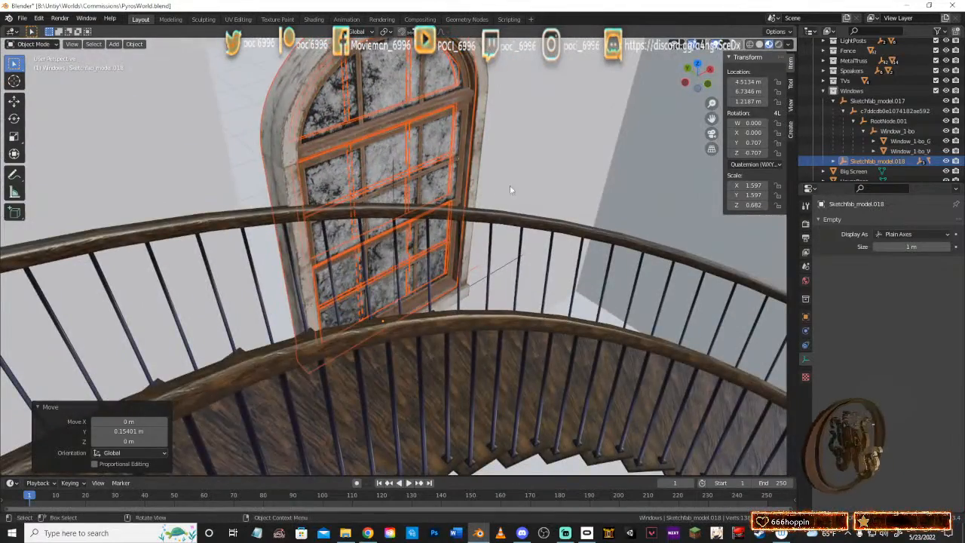
{"action": "middle_click_drag", "start_coordinate": [509, 185], "coordinate": [321, 266]}
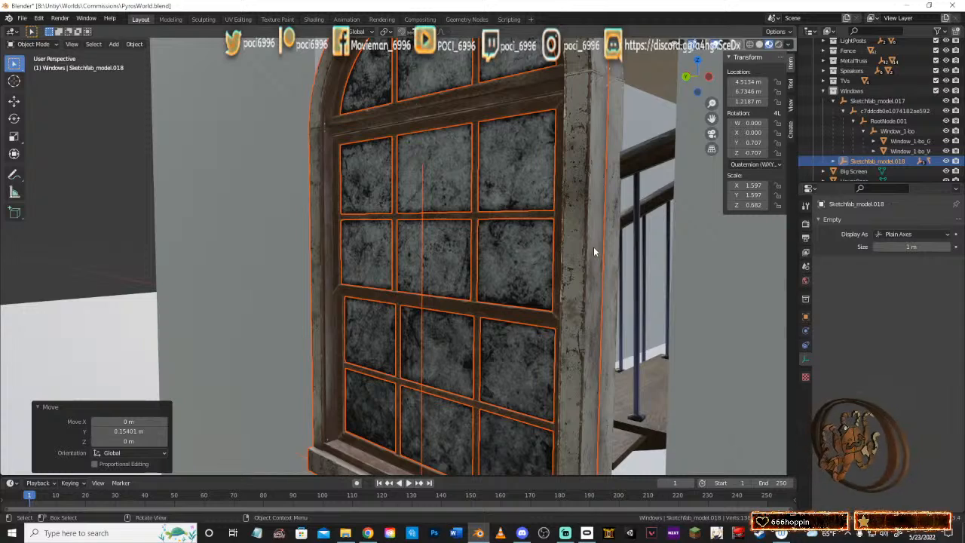
{"action": "middle_click_drag", "start_coordinate": [526, 236], "coordinate": [560, 244]}
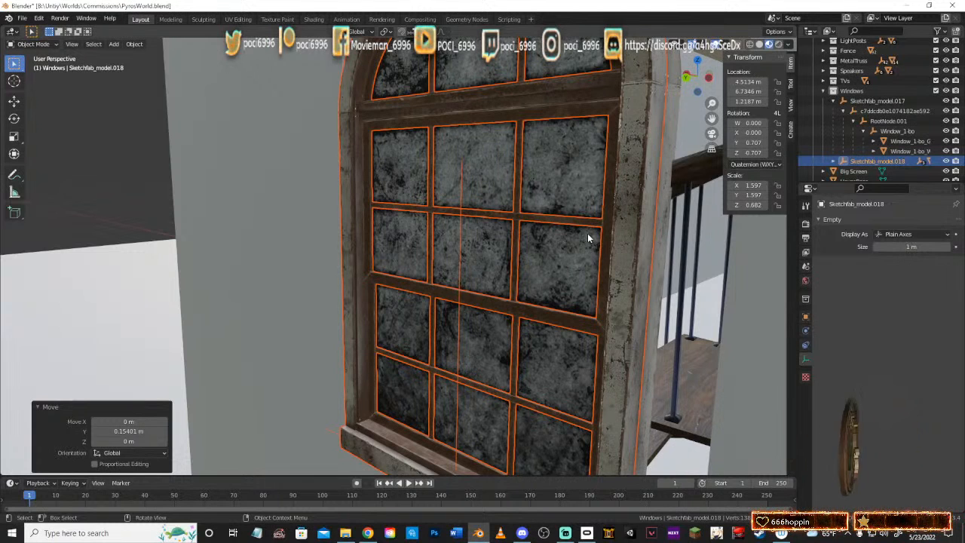
{"action": "middle_click_drag", "start_coordinate": [587, 238], "coordinate": [416, 228]}
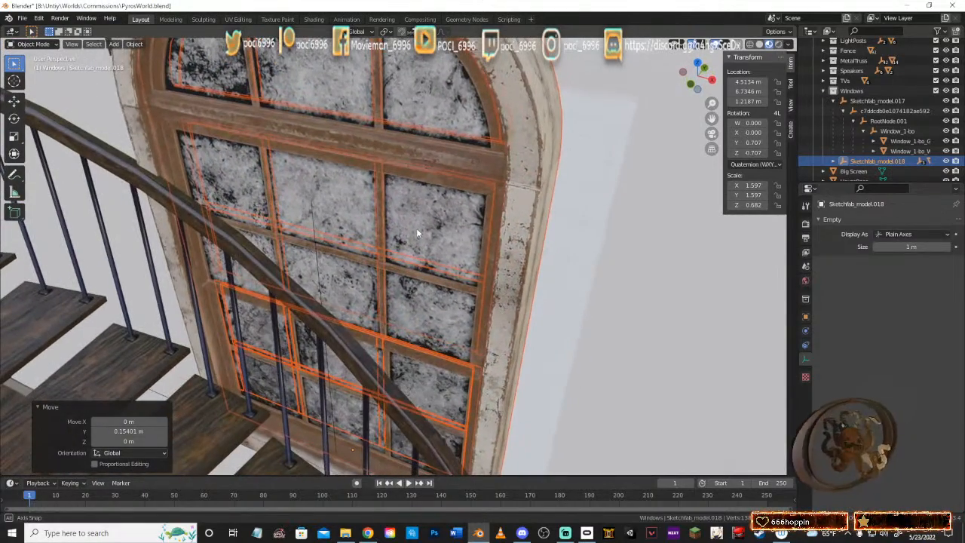
{"action": "left_click", "coordinate": [416, 228]}
{"action": "middle_click_drag", "start_coordinate": [420, 110], "coordinate": [305, 324]}
{"action": "left_click", "coordinate": [388, 212]}
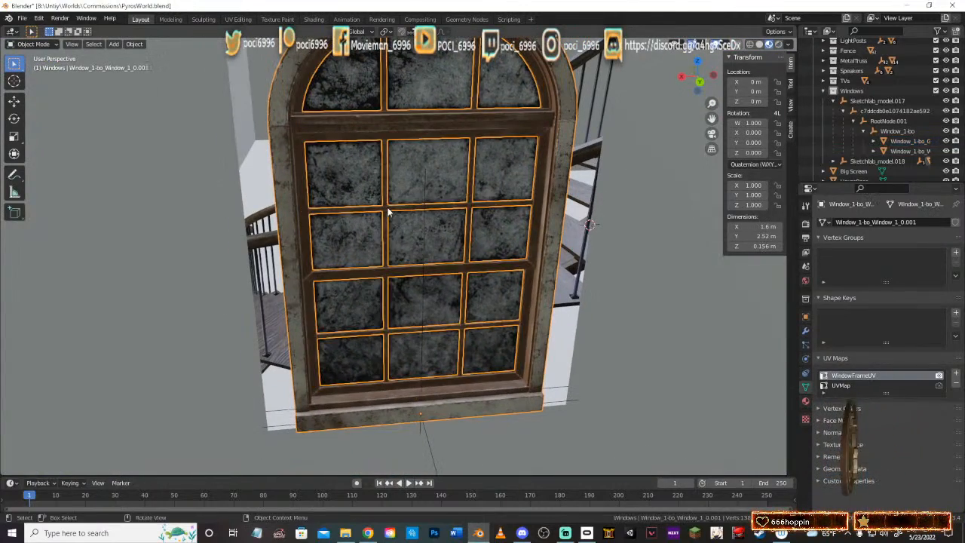
{"action": "middle_click_drag", "start_coordinate": [422, 224], "coordinate": [472, 300]}
{"action": "scroll", "coordinate": [430, 242], "scroll_direction": "up", "scroll_amount": 2}
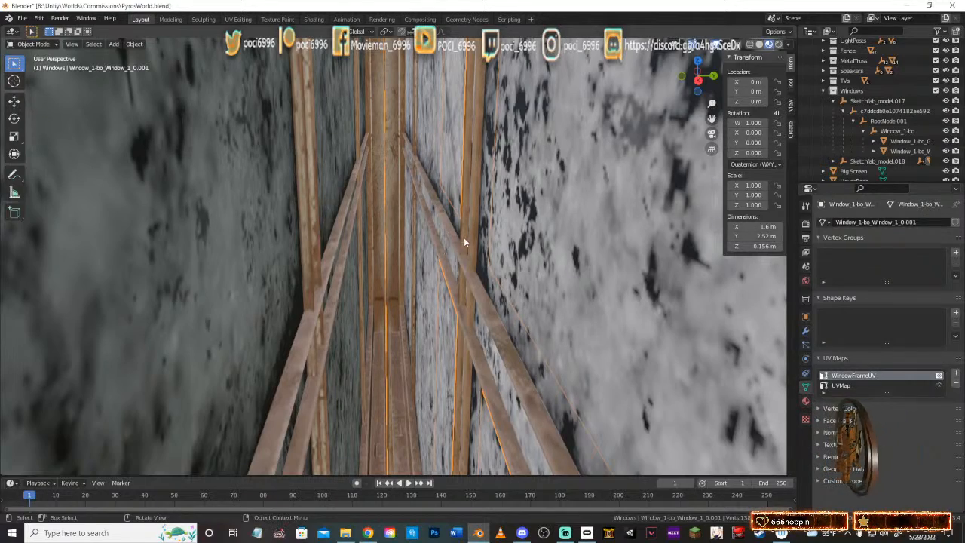
{"action": "middle_click_drag", "start_coordinate": [464, 236], "coordinate": [444, 240]}
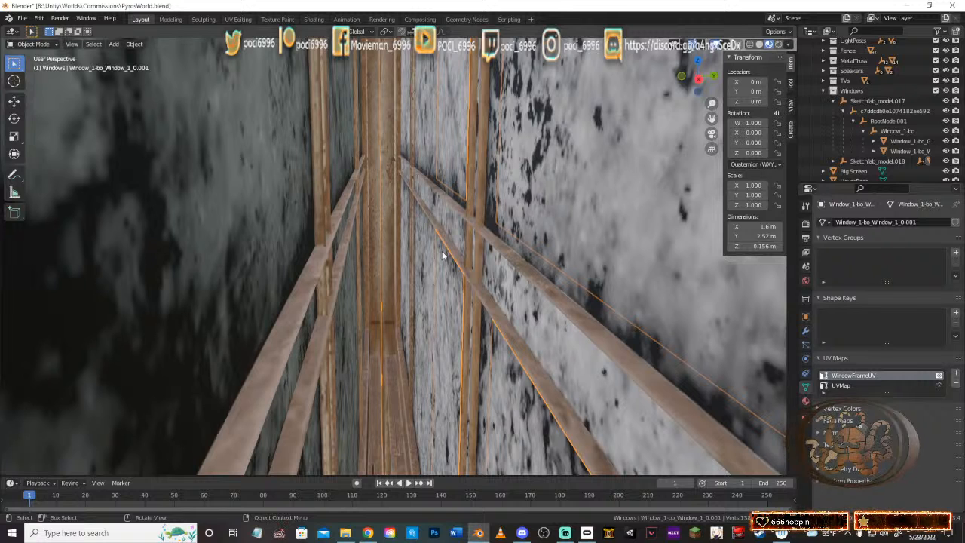
{"action": "key", "text": "Tab"}
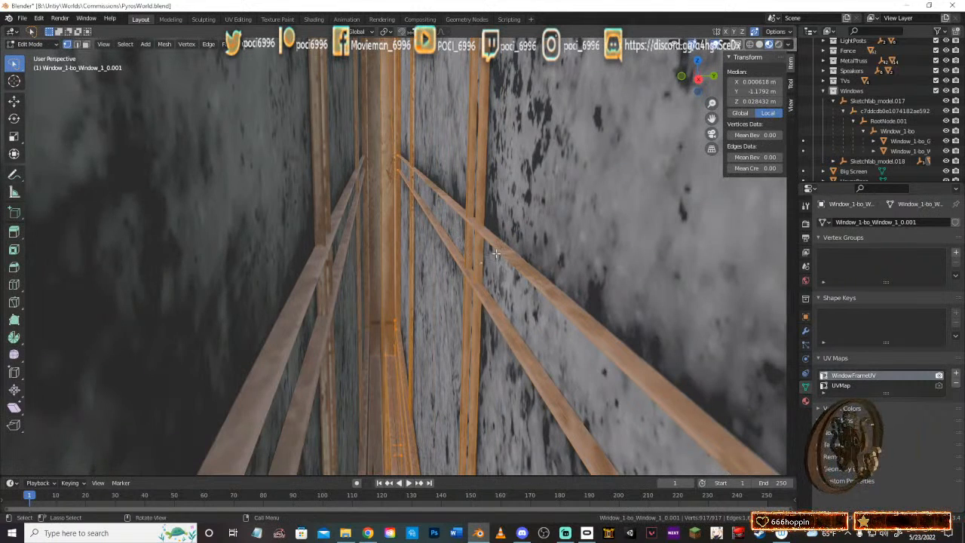
{"action": "key", "text": "alt+a"}
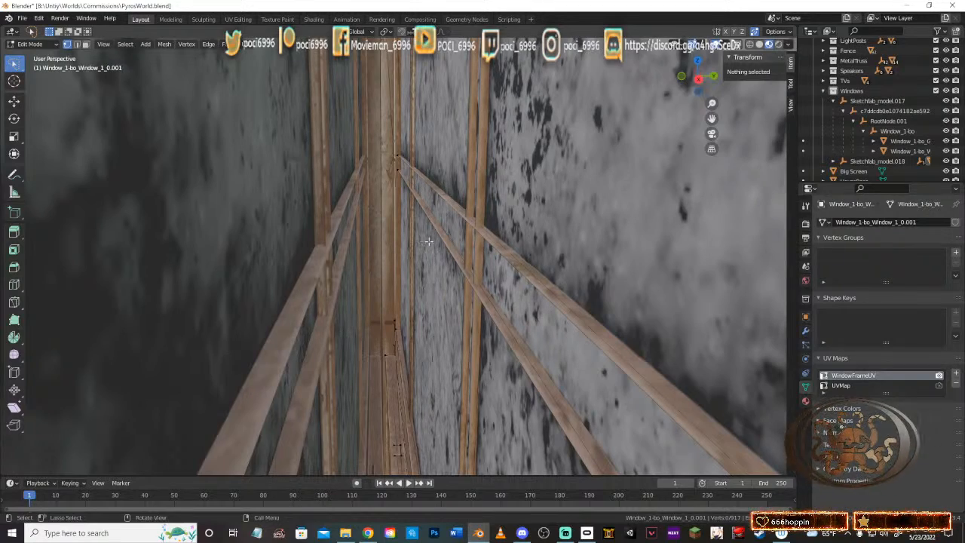
Step: In edge selection mode, select the two long back edges of a horizontal glazing bar on the duplicated window's frame
{"action": "middle_click_drag", "start_coordinate": [435, 227], "coordinate": [437, 225]}
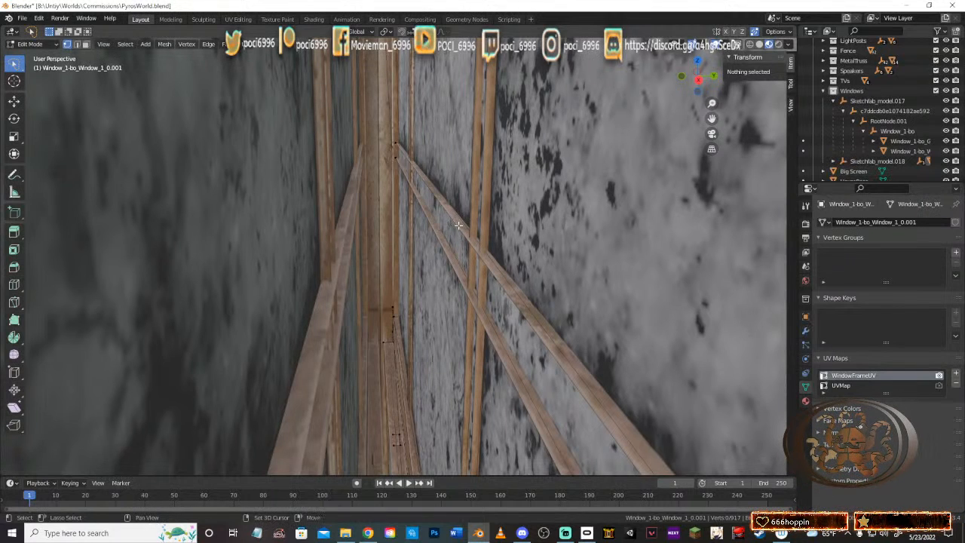
{"action": "middle_click_drag", "start_coordinate": [460, 245], "coordinate": [458, 244]}
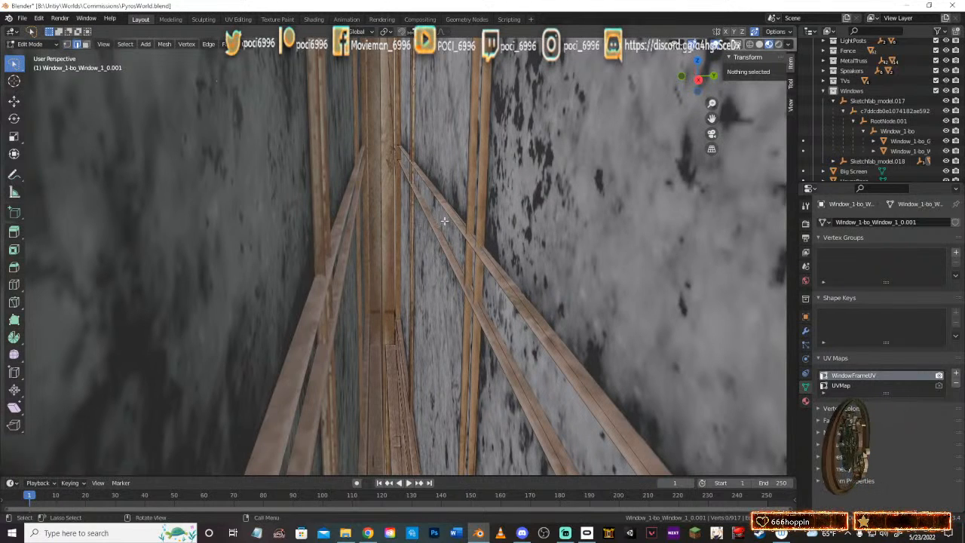
{"action": "left_click", "coordinate": [451, 220]}
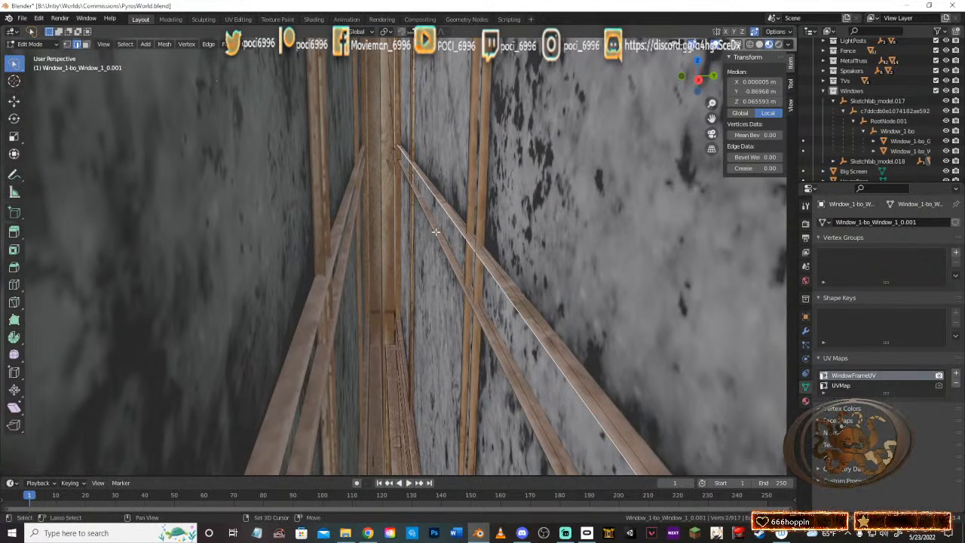
{"action": "middle_click_drag", "start_coordinate": [428, 237], "coordinate": [420, 81]}
{"action": "middle_click_drag", "start_coordinate": [416, 133], "coordinate": [421, 168], "text": "shift"}
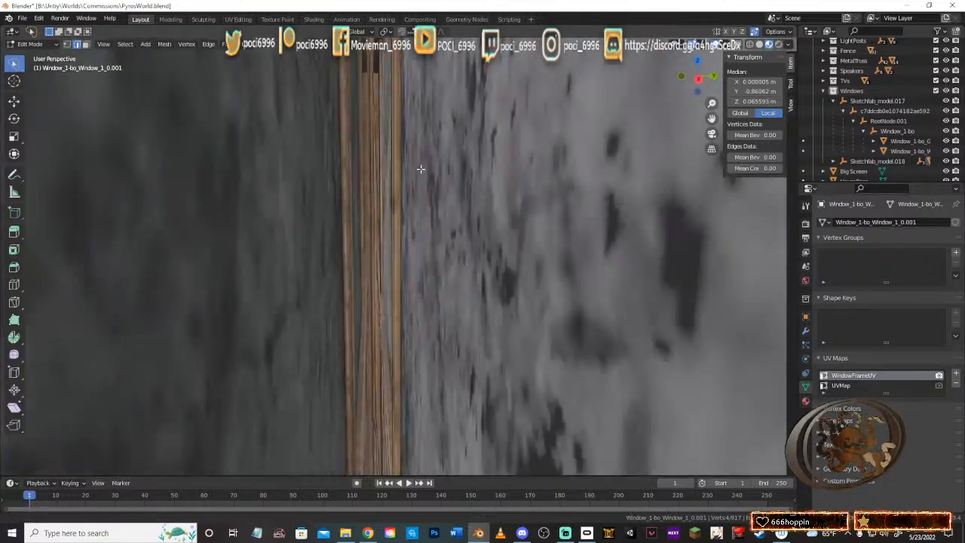
{"action": "middle_click_drag", "start_coordinate": [429, 263], "coordinate": [428, 340], "text": "shift"}
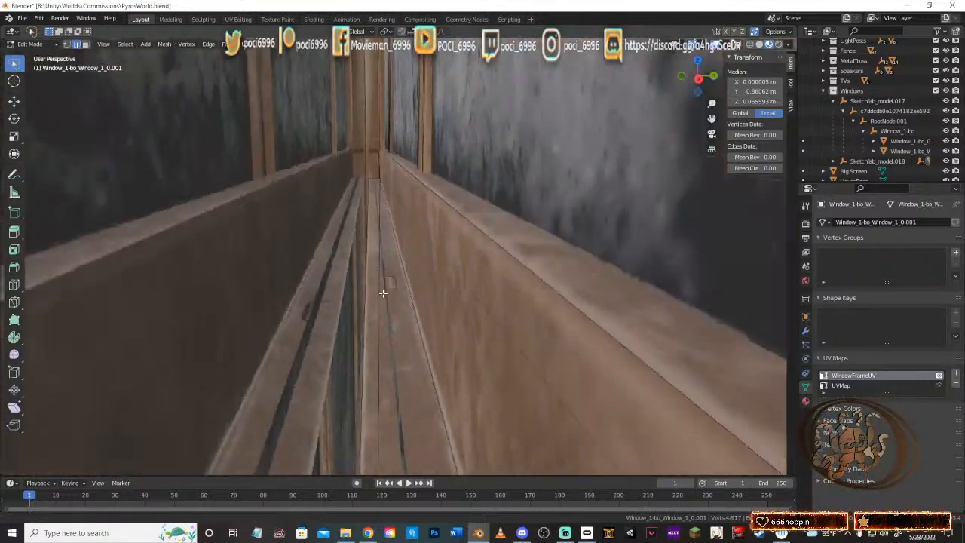
{"action": "scroll", "coordinate": [383, 293], "scroll_direction": "up", "scroll_amount": 8}
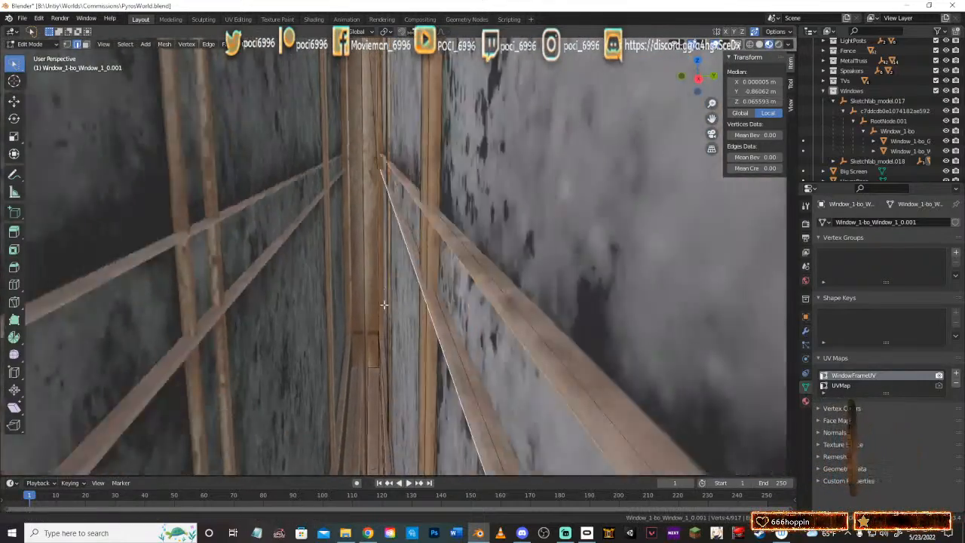
{"action": "middle_click_drag", "start_coordinate": [384, 304], "coordinate": [386, 452], "text": "shift"}
{"action": "middle_click_drag", "start_coordinate": [387, 75], "coordinate": [392, 203], "text": "shift"}
{"action": "scroll", "coordinate": [355, 211], "scroll_direction": "down", "scroll_amount": 3}
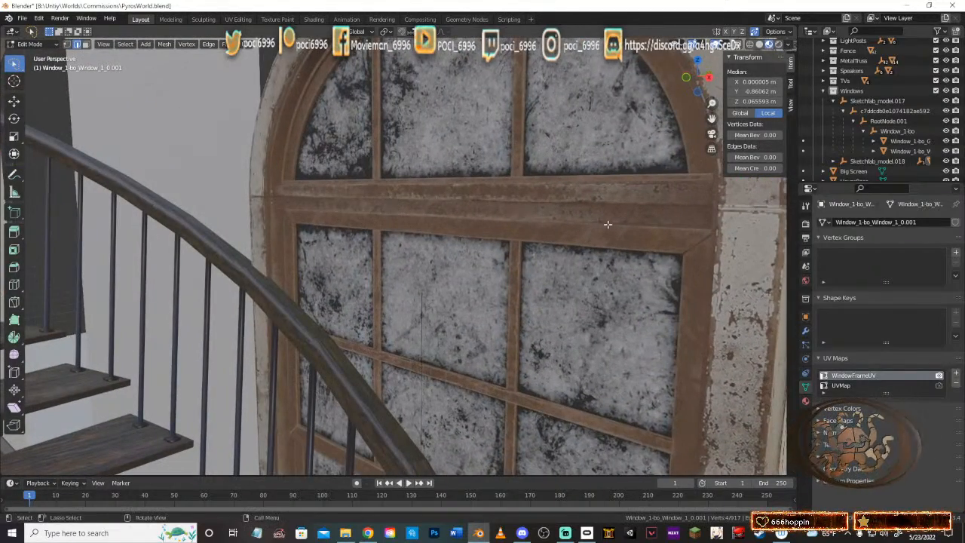
Step: Try to extrude the two long back edges of a vertical glazing bar on the duplicated frame along global Y toward the other window
{"action": "mouse_move", "coordinate": [607, 224]}
{"action": "middle_mouse_down"}
{"action": "mouse_move", "coordinate": [397, 227]}
{"action": "mouse_move", "coordinate": [357, 263]}
{"action": "mouse_move", "coordinate": [487, 272]}
{"action": "mouse_move", "coordinate": [422, 271]}
{"action": "mouse_move", "coordinate": [364, 254]}
{"action": "mouse_move", "coordinate": [437, 267]}
{"action": "mouse_move", "coordinate": [434, 204]}
{"action": "mouse_move", "coordinate": [415, 246]}
{"action": "mouse_move", "coordinate": [398, 249]}
{"action": "mouse_move", "coordinate": [446, 280]}
{"action": "mouse_move", "coordinate": [389, 268]}
{"action": "mouse_move", "coordinate": [441, 274]}
{"action": "middle_mouse_up"}
{"action": "scroll", "coordinate": [434, 222], "scroll_direction": "down", "scroll_amount": 2}
{"action": "scroll", "coordinate": [400, 263], "scroll_direction": "up", "scroll_amount": 4}
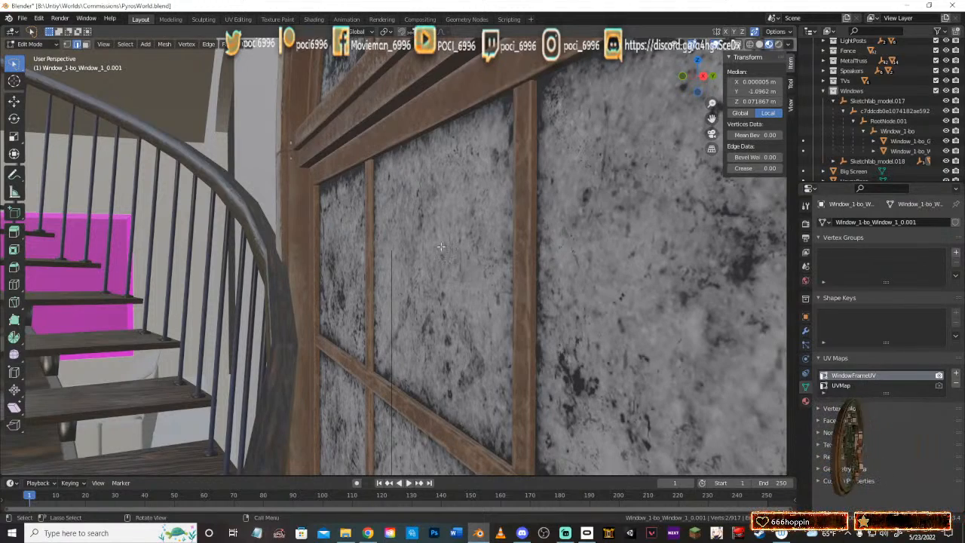
{"action": "mouse_move", "coordinate": [424, 283]}
{"action": "middle_mouse_down"}
{"action": "mouse_move", "coordinate": [459, 298]}
{"action": "mouse_move", "coordinate": [429, 273]}
{"action": "mouse_move", "coordinate": [423, 221]}
{"action": "middle_mouse_up"}
{"action": "scroll", "coordinate": [459, 298], "scroll_direction": "up", "scroll_amount": 2}
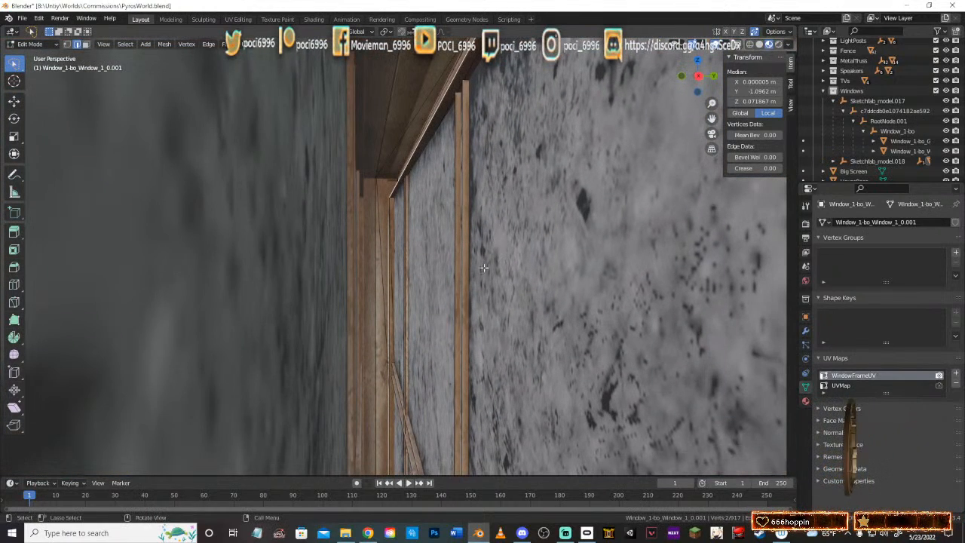
{"action": "left_click", "coordinate": [454, 233]}
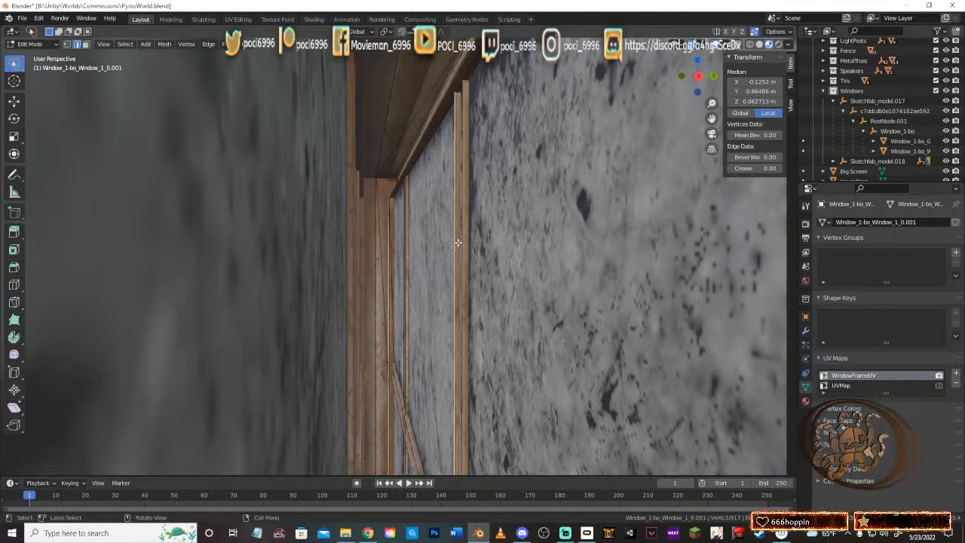
{"action": "left_click", "coordinate": [461, 247], "text": "shift"}
{"action": "middle_click_drag", "start_coordinate": [462, 246], "coordinate": [513, 297]}
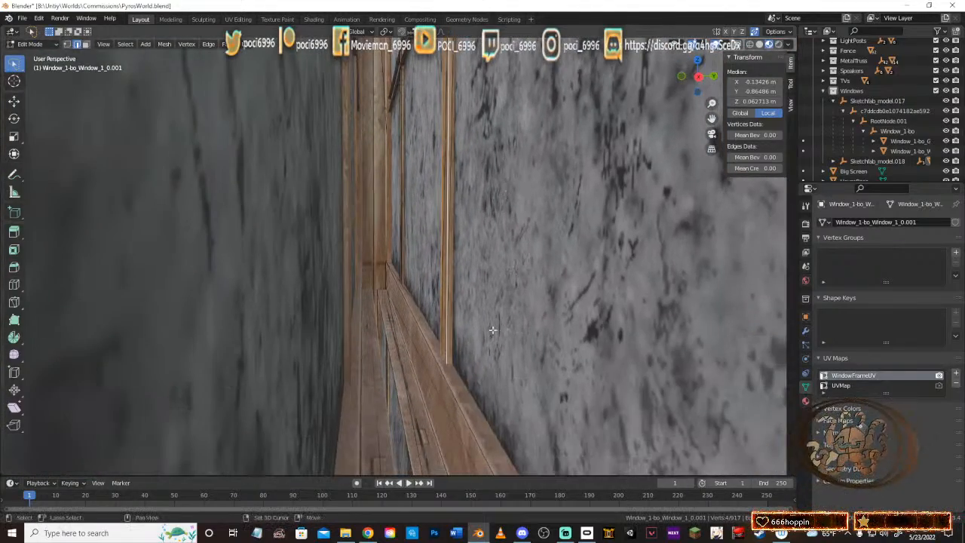
{"action": "middle_click_drag", "start_coordinate": [473, 326], "coordinate": [459, 269]}
{"action": "scroll", "coordinate": [471, 243], "scroll_direction": "up", "scroll_amount": 1}
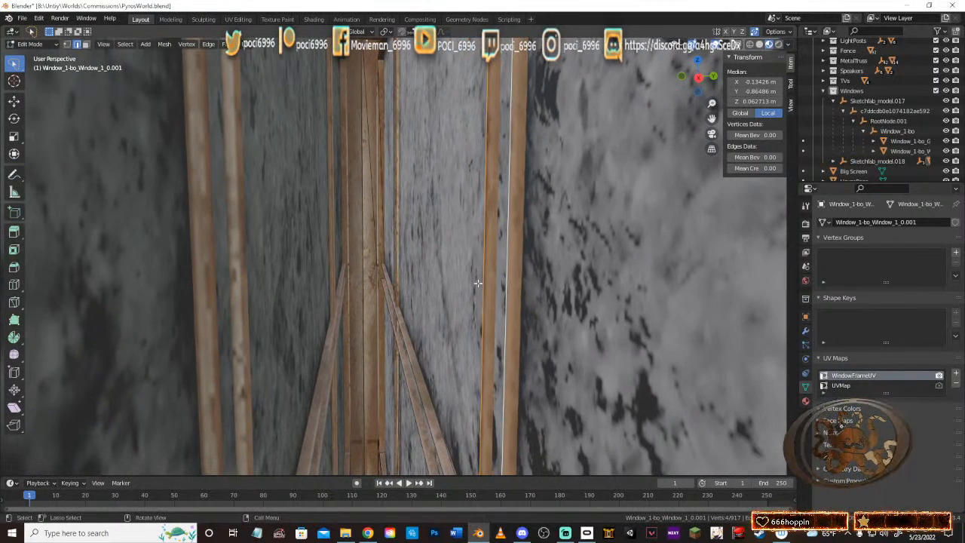
{"action": "key", "text": "e"}
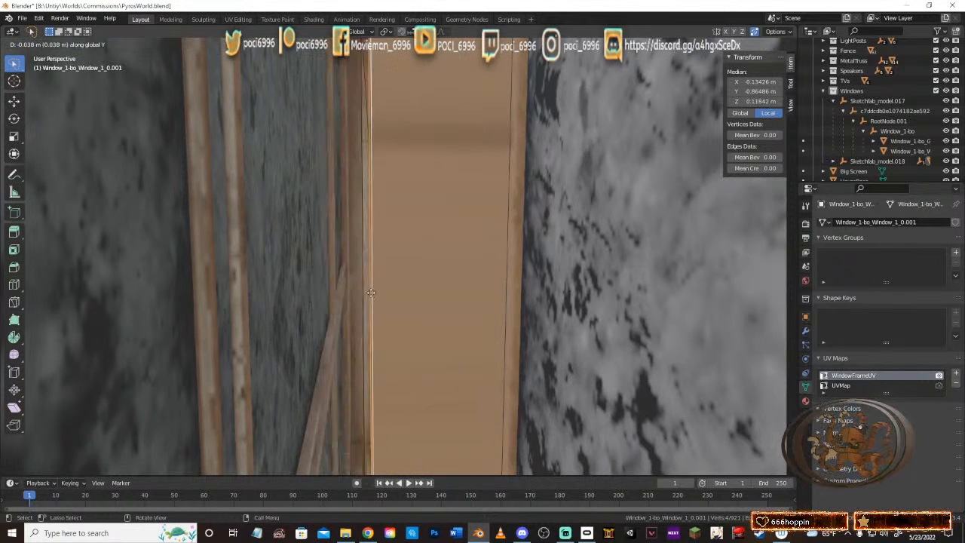
{"action": "right_click", "coordinate": [377, 293]}
{"action": "key", "text": "ctrl+z"}
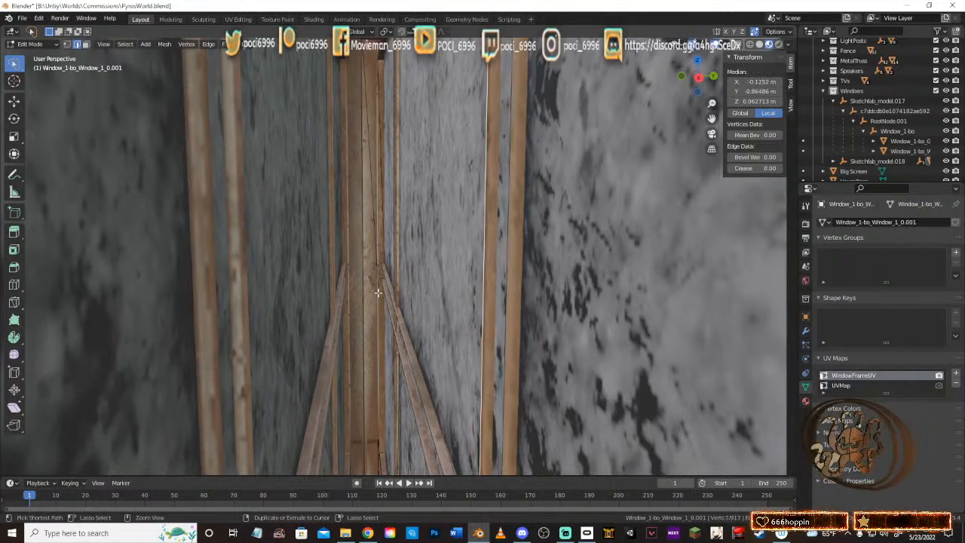
Step: Switch the duplicated window's frame to face selection mode and return to Object Mode
{"action": "middle_click_drag", "start_coordinate": [482, 296], "coordinate": [231, 258]}
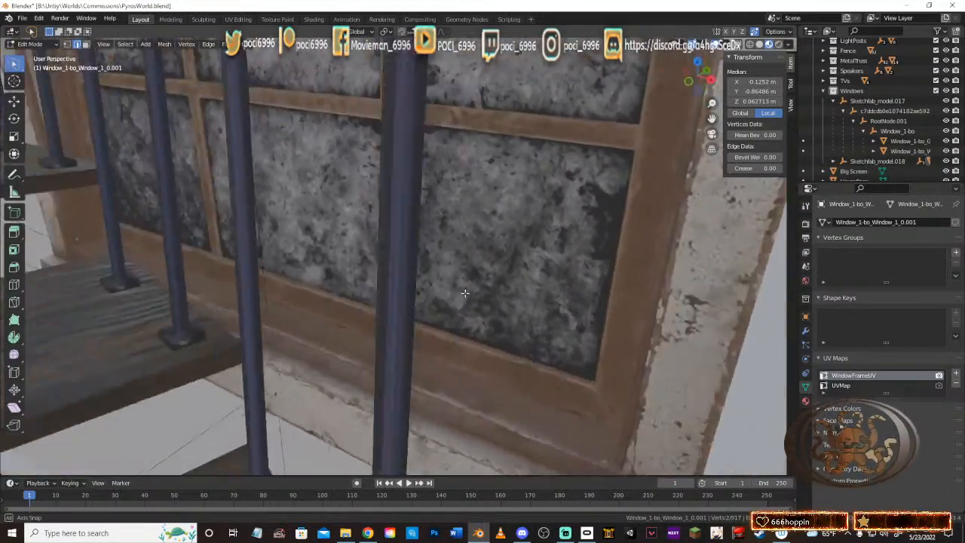
{"action": "middle_click_drag", "start_coordinate": [464, 293], "coordinate": [377, 229]}
{"action": "middle_click_drag", "start_coordinate": [554, 321], "coordinate": [473, 261]}
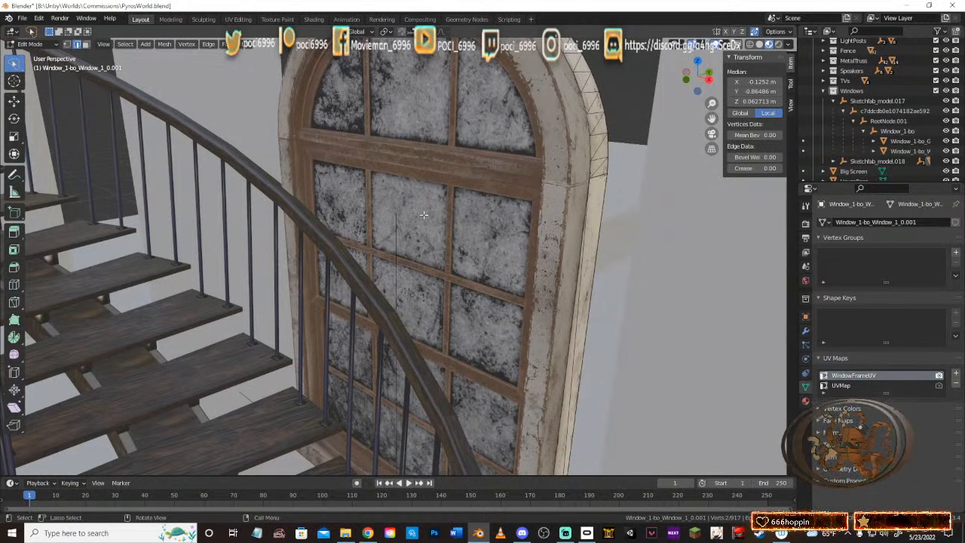
{"action": "left_click", "coordinate": [87, 46]}
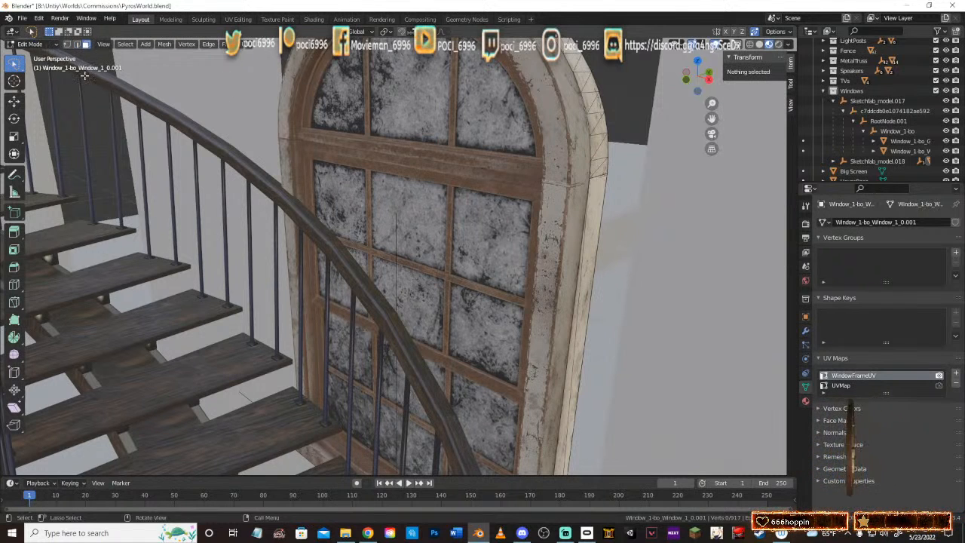
{"action": "key", "text": "Tab"}
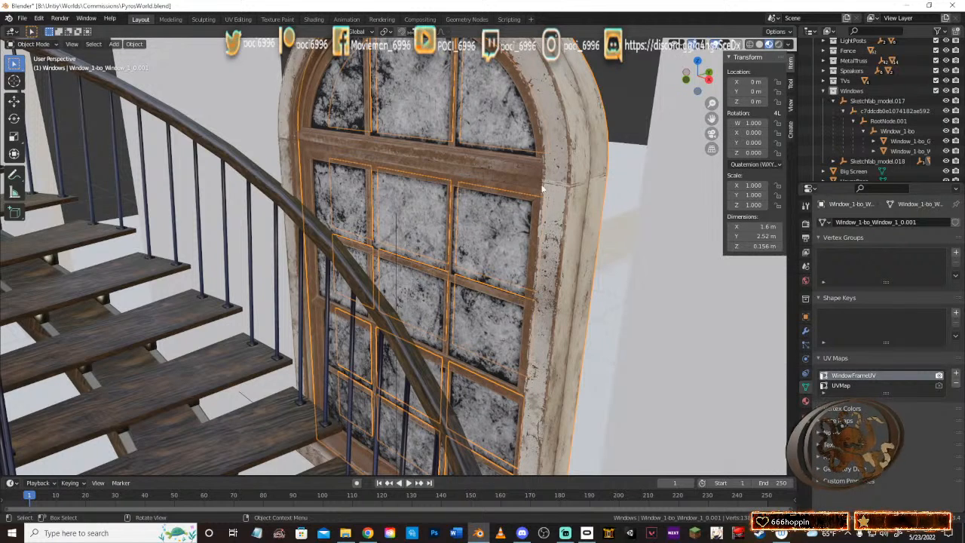
Step: Select the duplicated window's glass mesh, add a Solidify modifier to it and apply the modifier
{"action": "left_click", "coordinate": [432, 206]}
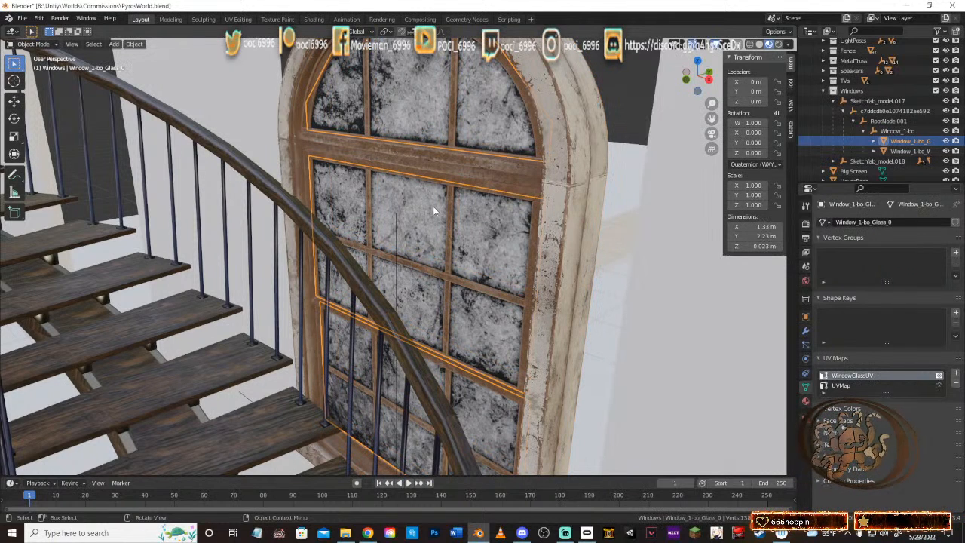
{"action": "key", "text": "shift+d"}
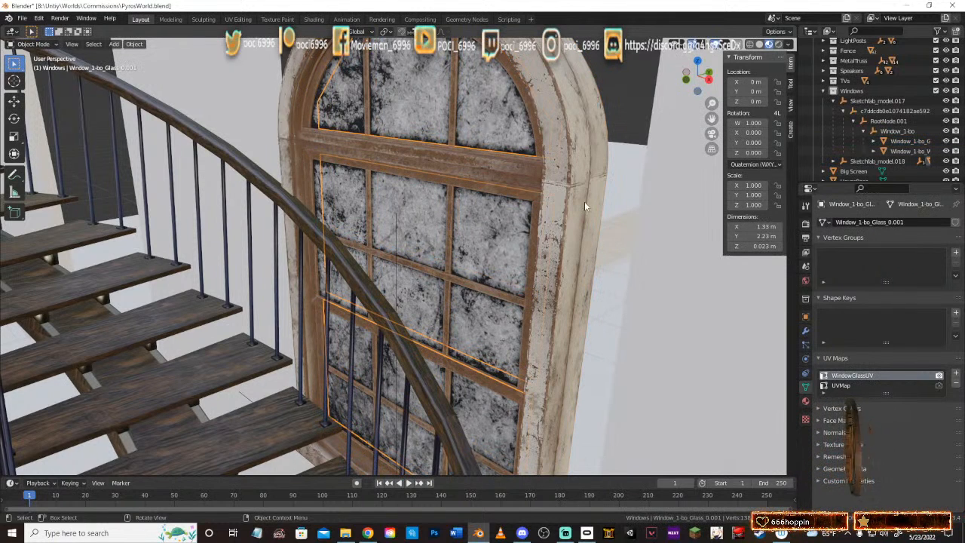
{"action": "middle_click_drag", "start_coordinate": [591, 162], "coordinate": [458, 134]}
{"action": "scroll", "coordinate": [500, 195], "scroll_direction": "down", "scroll_amount": 9}
{"action": "scroll", "coordinate": [451, 156], "scroll_direction": "up", "scroll_amount": 5}
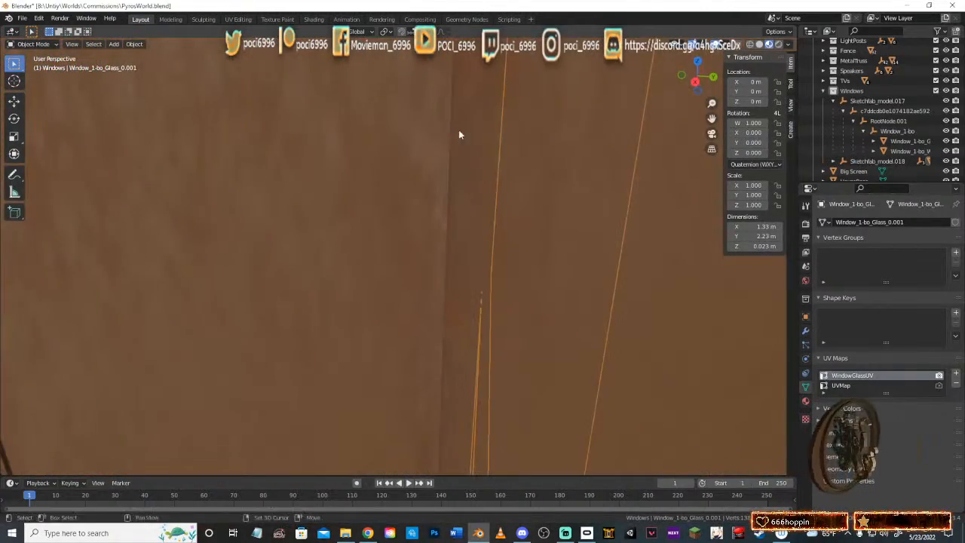
{"action": "middle_click_drag", "start_coordinate": [490, 174], "coordinate": [547, 237]}
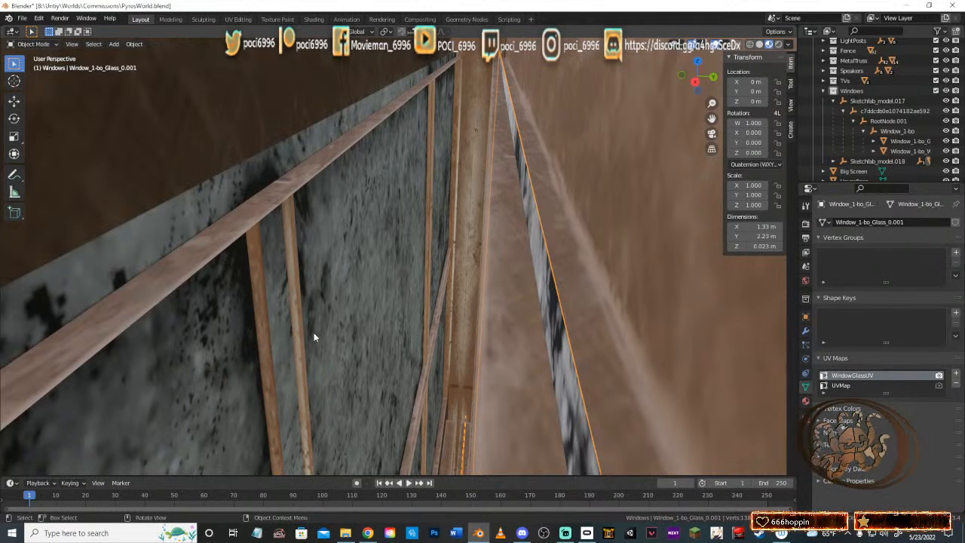
{"action": "middle_click_drag", "start_coordinate": [469, 289], "coordinate": [468, 293]}
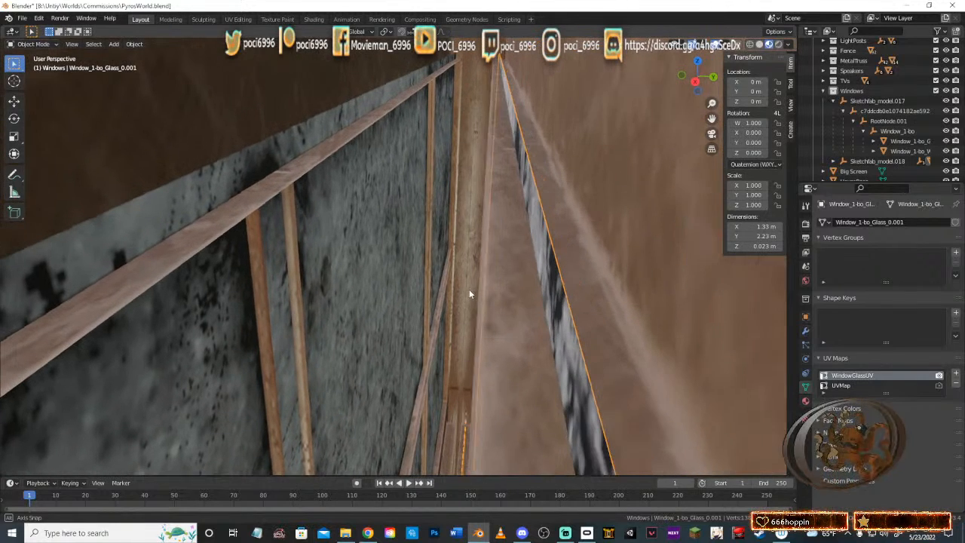
{"action": "left_click", "coordinate": [805, 403]}
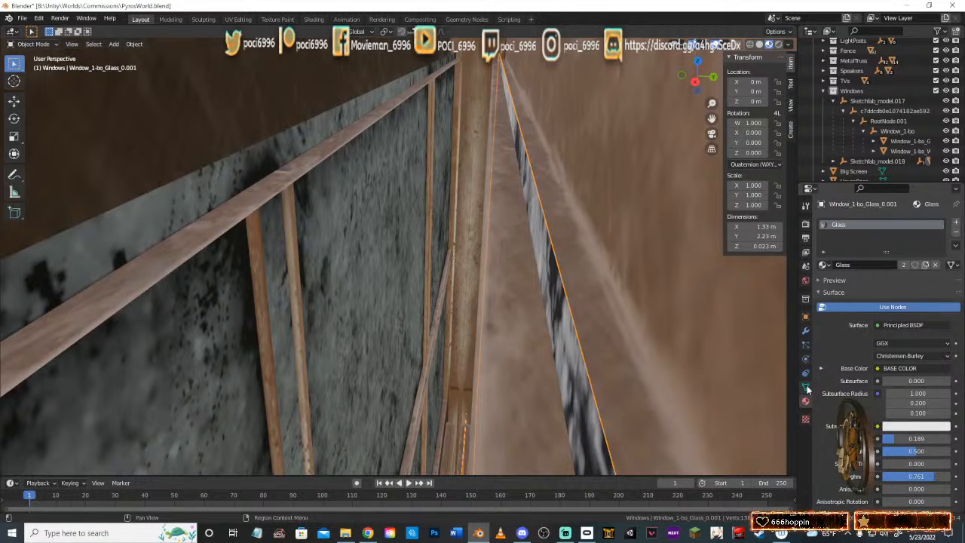
{"action": "left_click", "coordinate": [806, 331]}
{"action": "left_click", "coordinate": [892, 222]}
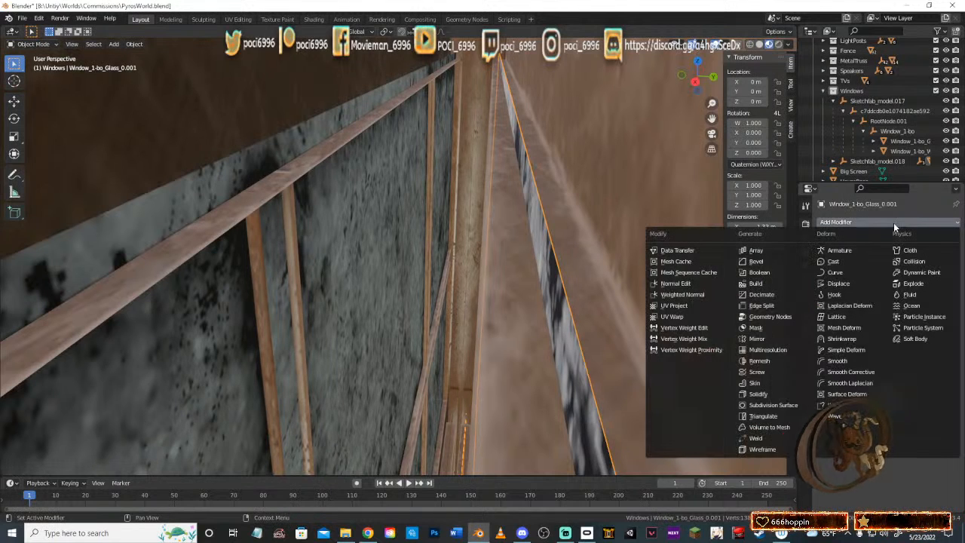
{"action": "left_click", "coordinate": [761, 394]}
{"action": "middle_click_drag", "start_coordinate": [595, 360], "coordinate": [480, 315]}
Step: Add a Solidify modifier to the original window's glass mesh and apply it
{"action": "left_click", "coordinate": [302, 245]}
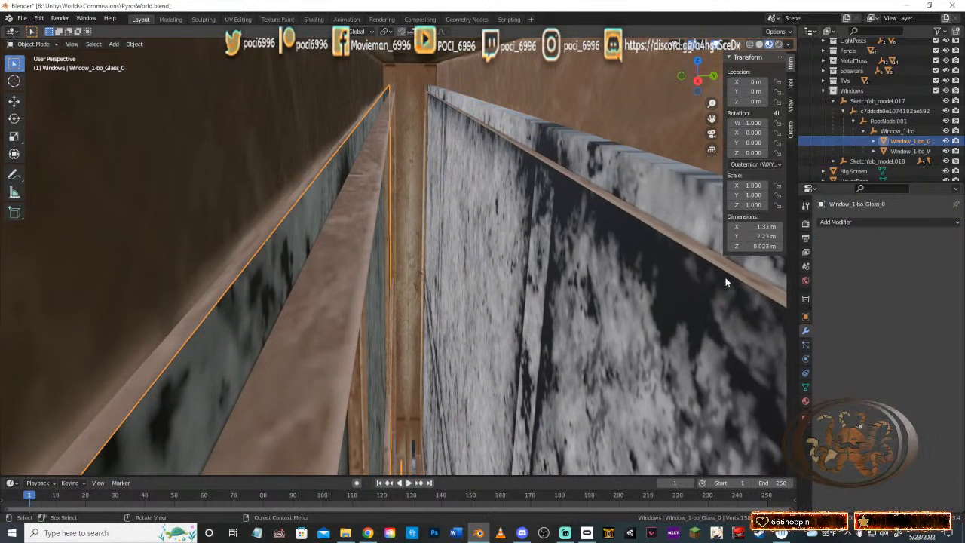
{"action": "left_click", "coordinate": [681, 205]}
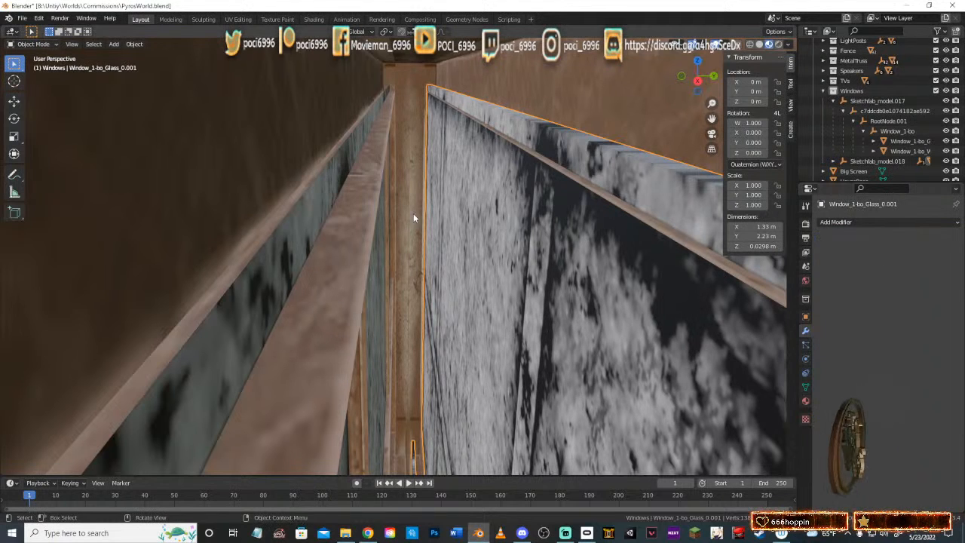
{"action": "left_click", "coordinate": [322, 195]}
{"action": "left_click", "coordinate": [849, 222]}
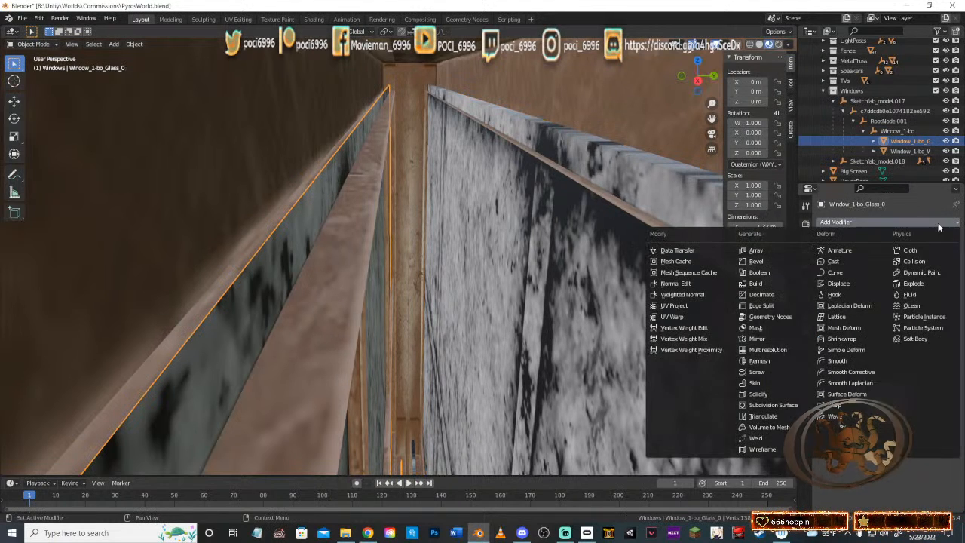
{"action": "left_click", "coordinate": [757, 394]}
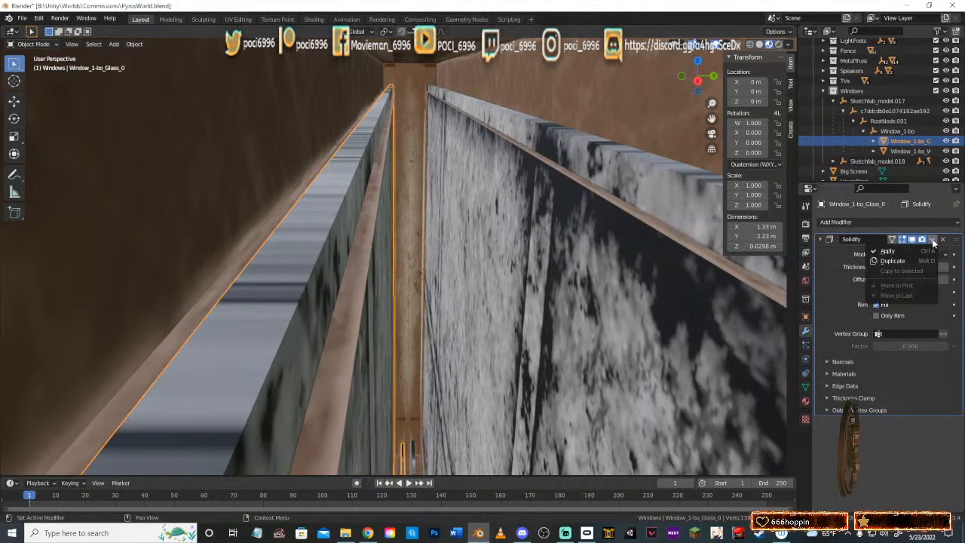
Step: Open the original window's frame mesh in Edit Mode and select a long face of a horizontal glazing bar
{"action": "scroll", "coordinate": [559, 283], "scroll_direction": "down", "scroll_amount": 3}
{"action": "middle_click_drag", "start_coordinate": [558, 283], "coordinate": [613, 278]}
{"action": "scroll", "coordinate": [480, 217], "scroll_direction": "down", "scroll_amount": 3}
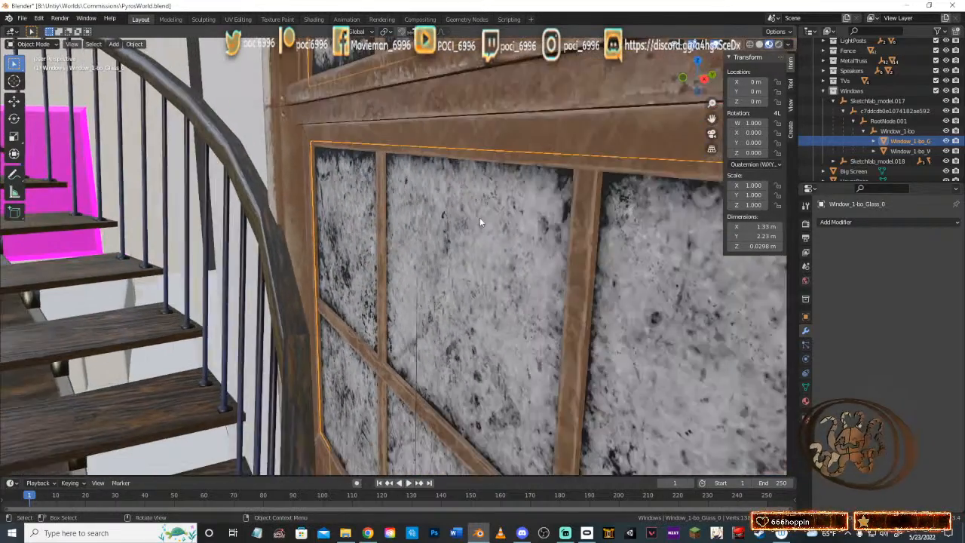
{"action": "middle_click_drag", "start_coordinate": [489, 202], "coordinate": [622, 224], "text": "shift"}
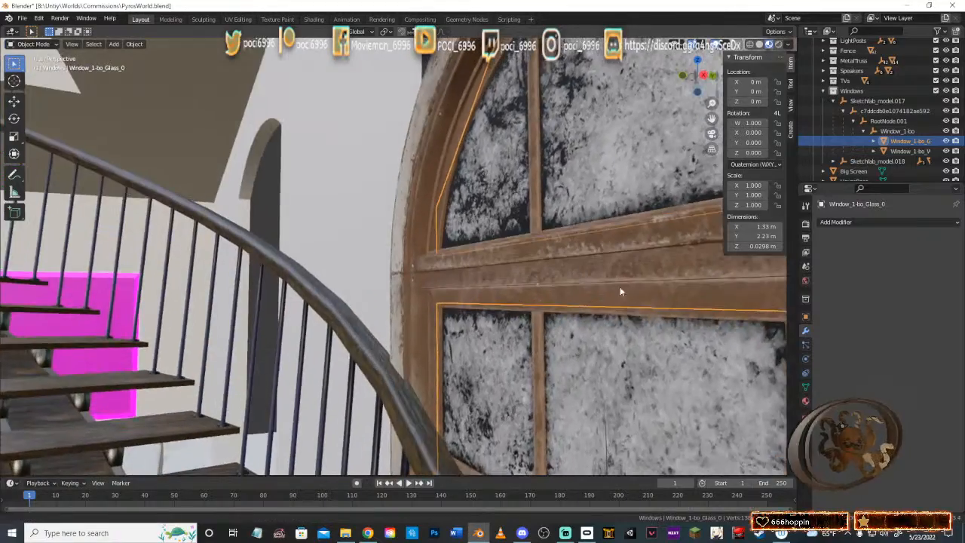
{"action": "middle_click_drag", "start_coordinate": [622, 290], "coordinate": [515, 102], "text": "shift"}
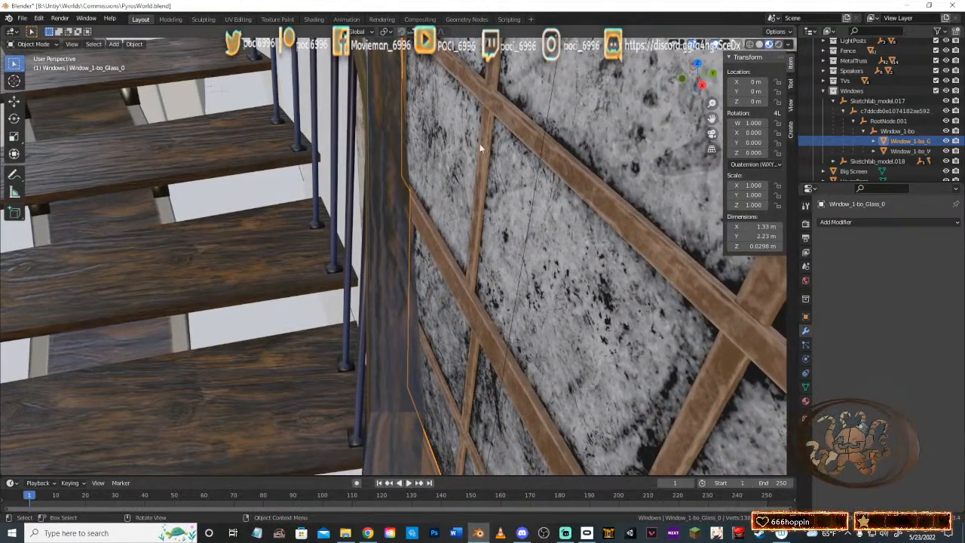
{"action": "middle_click_drag", "start_coordinate": [593, 214], "coordinate": [445, 204]}
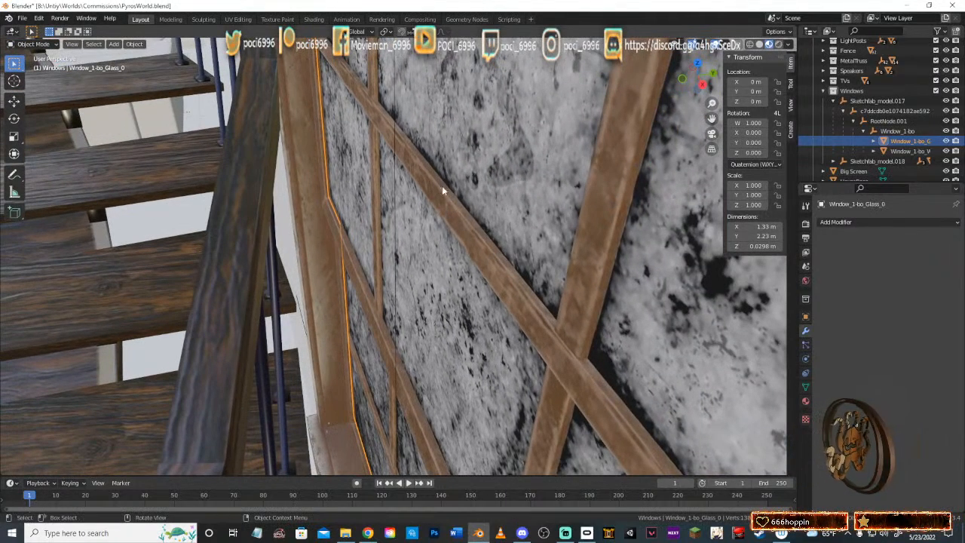
{"action": "left_click", "coordinate": [455, 203]}
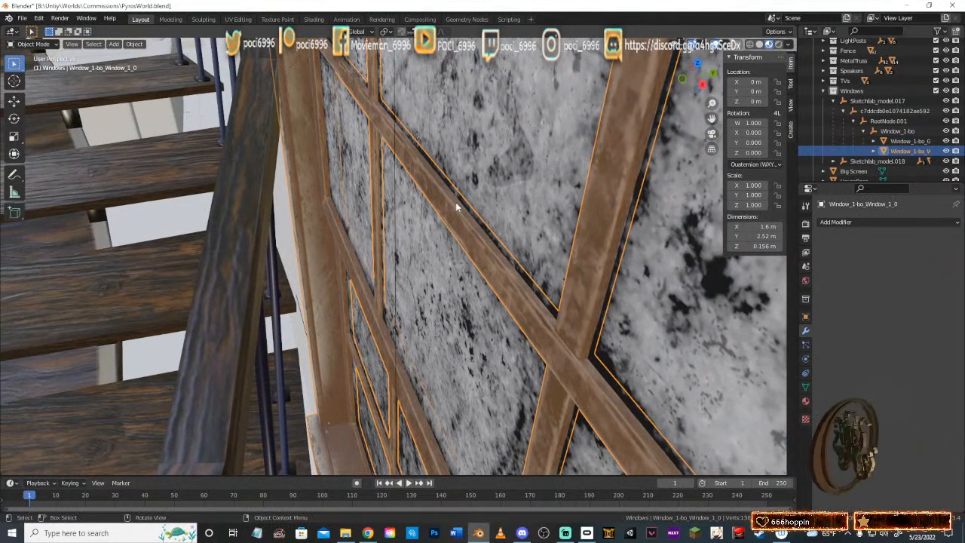
{"action": "key", "text": "Tab"}
{"action": "middle_click_drag", "start_coordinate": [455, 205], "coordinate": [532, 245]}
{"action": "left_click", "coordinate": [461, 211]}
Step: Examine the original frame's glazing bars and the gap between the two back-to-back windows from several angles
{"action": "middle_click_drag", "start_coordinate": [537, 211], "coordinate": [427, 196]}
{"action": "mouse_move", "coordinate": [489, 194]}
{"action": "middle_mouse_down"}
{"action": "mouse_move", "coordinate": [453, 198]}
{"action": "mouse_move", "coordinate": [488, 187]}
{"action": "middle_mouse_up"}
{"action": "middle_click_drag", "start_coordinate": [459, 269], "coordinate": [529, 269]}
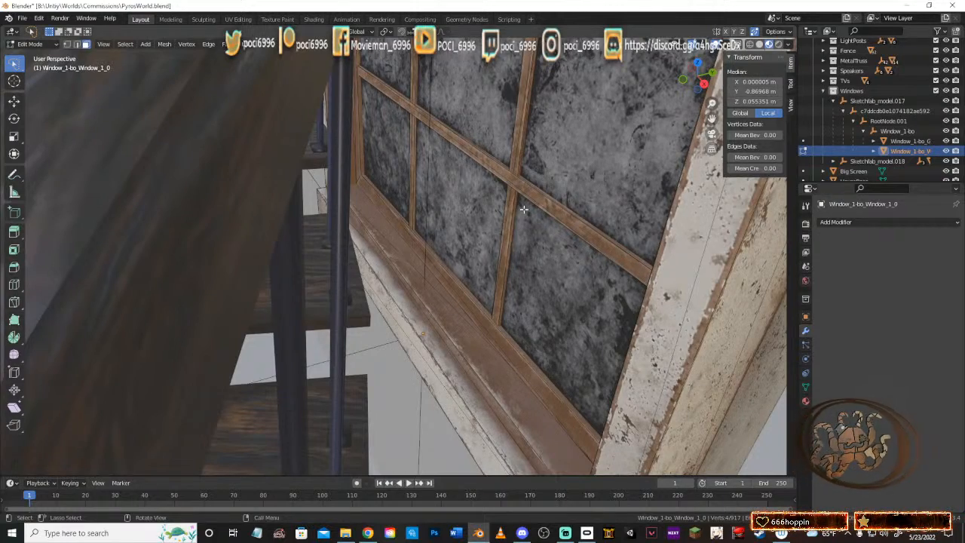
{"action": "scroll", "coordinate": [523, 209], "scroll_direction": "down", "scroll_amount": 3}
{"action": "middle_click_drag", "start_coordinate": [532, 174], "coordinate": [629, 258]}
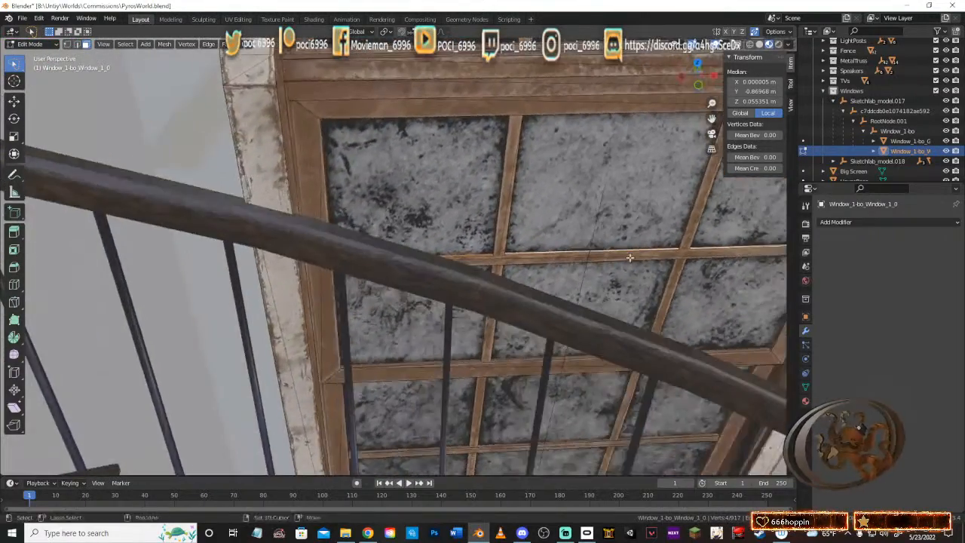
{"action": "middle_click_drag", "start_coordinate": [479, 267], "coordinate": [572, 219]}
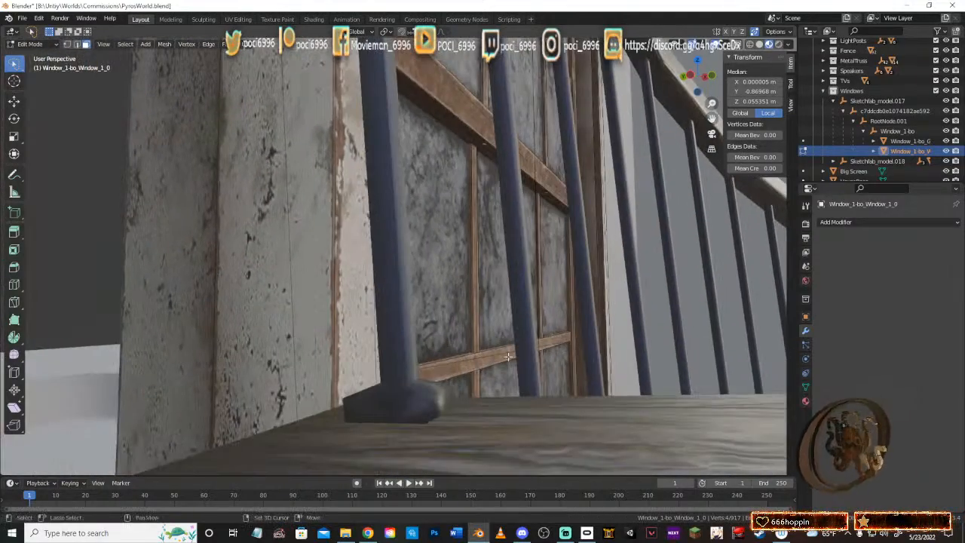
{"action": "middle_click_drag", "start_coordinate": [569, 256], "coordinate": [406, 309]}
{"action": "middle_click_drag", "start_coordinate": [561, 286], "coordinate": [509, 291]}
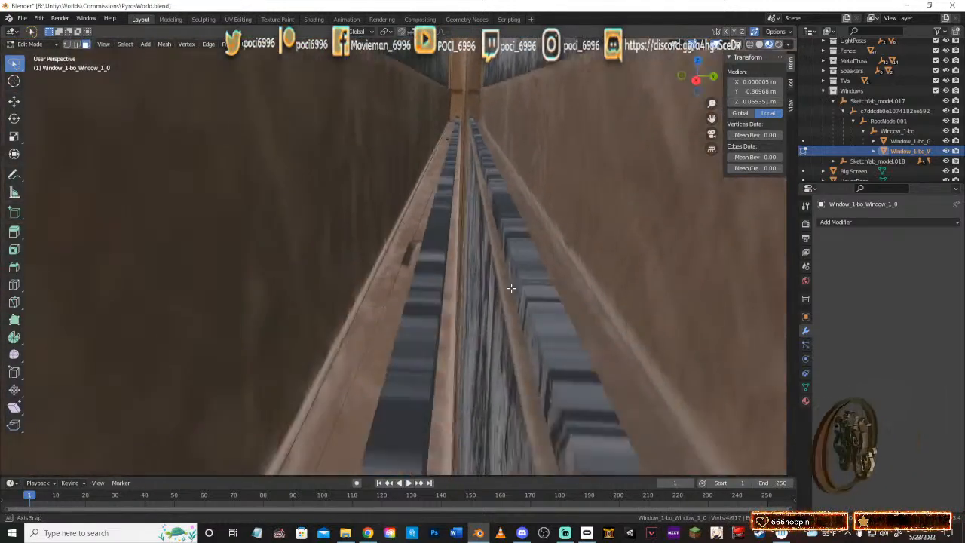
{"action": "middle_click_drag", "start_coordinate": [511, 287], "coordinate": [537, 274]}
{"action": "middle_click_drag", "start_coordinate": [533, 234], "coordinate": [510, 258], "text": "shift"}
{"action": "scroll", "coordinate": [525, 279], "scroll_direction": "up", "scroll_amount": 3}
{"action": "scroll", "coordinate": [514, 293], "scroll_direction": "down", "scroll_amount": 2}
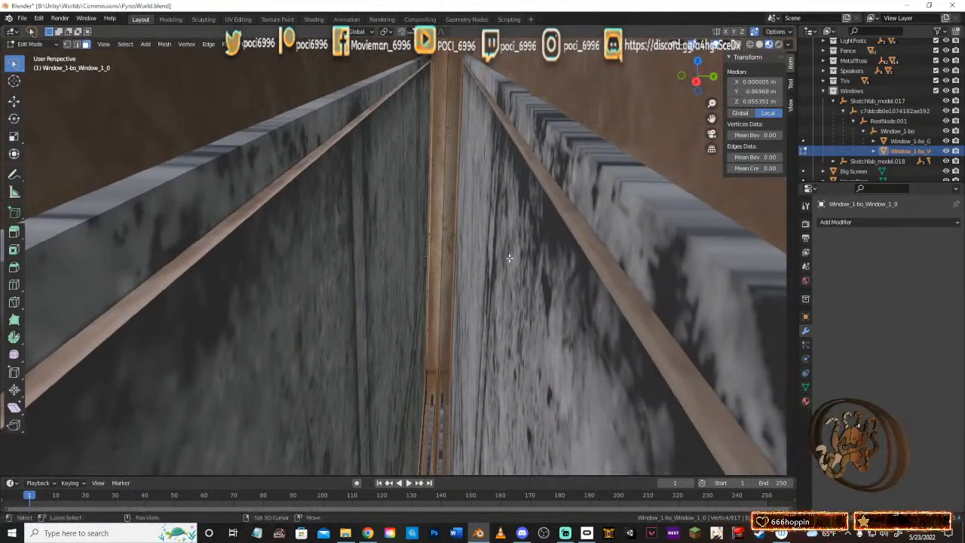
{"action": "middle_click_drag", "start_coordinate": [446, 213], "coordinate": [448, 179]}
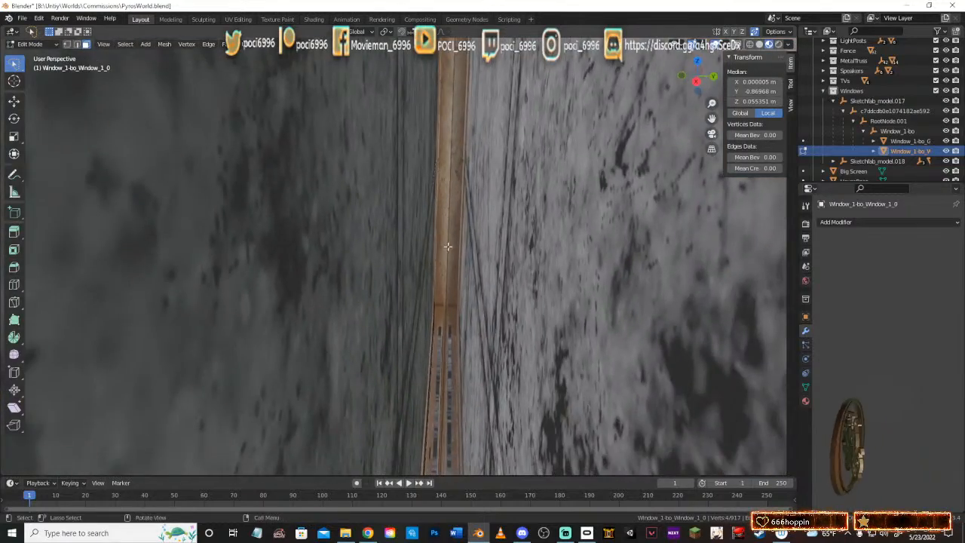
{"action": "middle_click_drag", "start_coordinate": [447, 246], "coordinate": [490, 238], "text": "shift"}
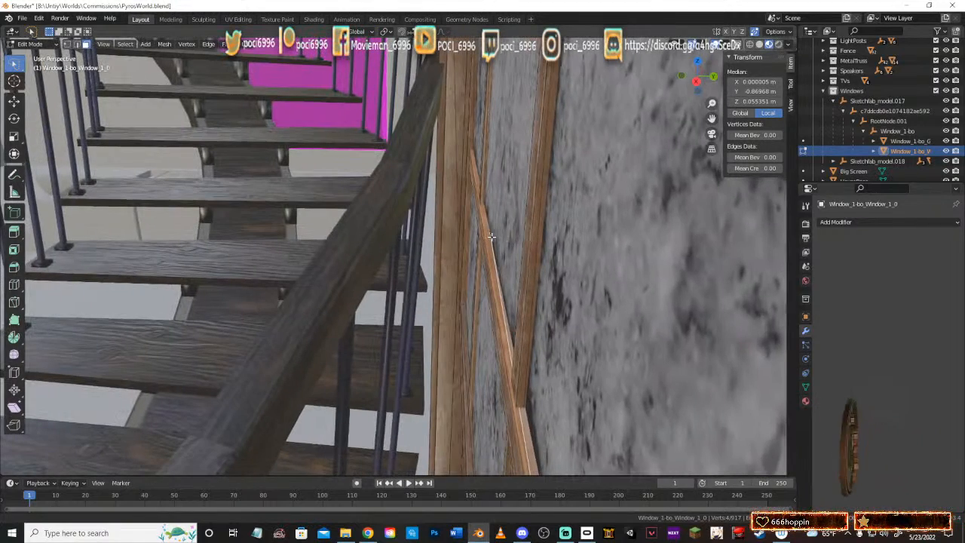
{"action": "middle_click_drag", "start_coordinate": [491, 237], "coordinate": [473, 293], "text": "shift"}
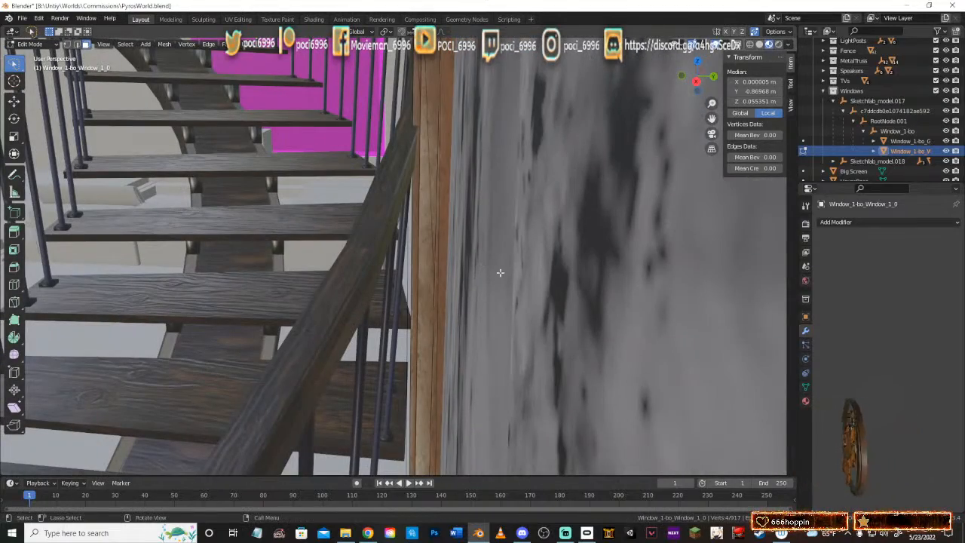
Step: Switch Edit Mode from the original window's frame to its glass mesh
{"action": "key", "text": "Tab"}
{"action": "key", "text": "Tab"}
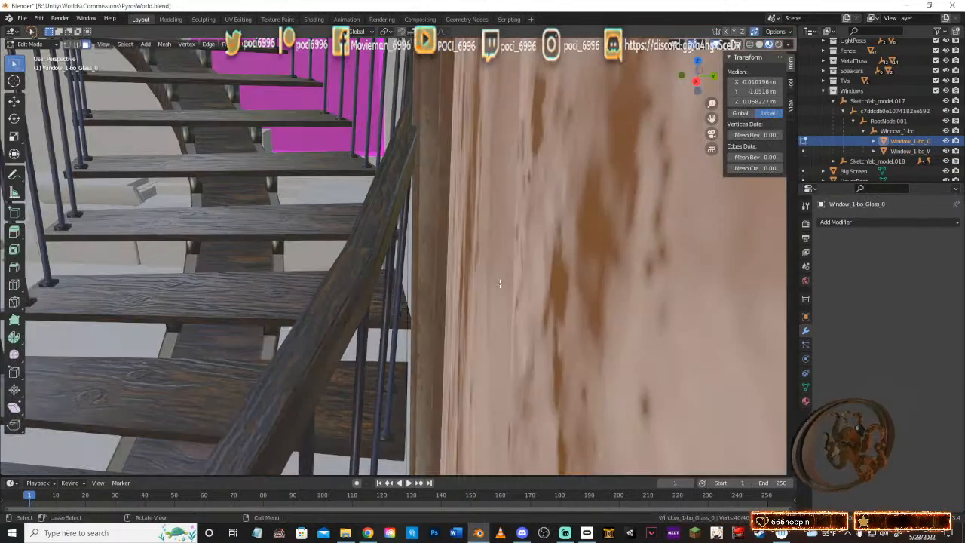
{"action": "middle_click_drag", "start_coordinate": [520, 275], "coordinate": [526, 271], "text": "shift"}
{"action": "scroll", "coordinate": [526, 271], "scroll_direction": "down", "scroll_amount": 2}
{"action": "middle_click_drag", "start_coordinate": [510, 228], "coordinate": [507, 258]}
{"action": "scroll", "coordinate": [507, 258], "scroll_direction": "up", "scroll_amount": 6}
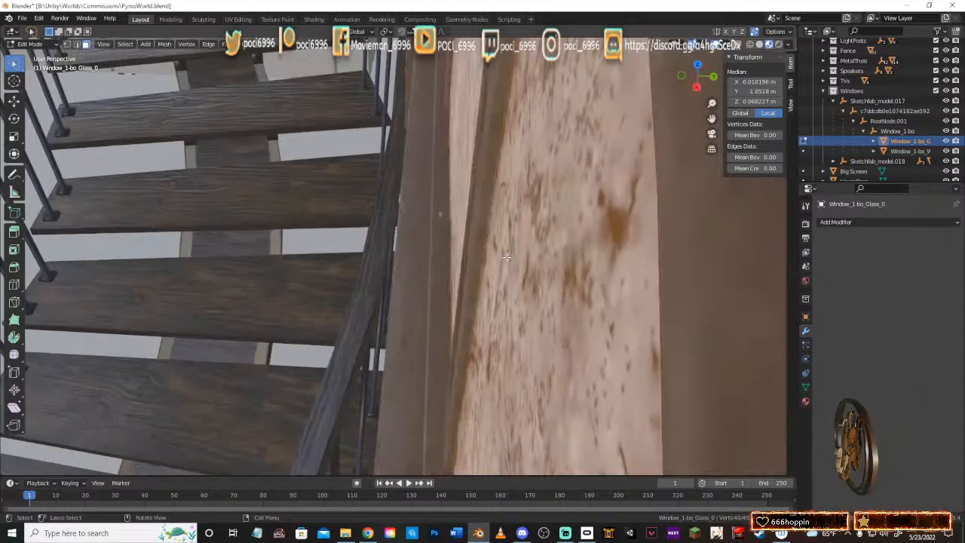
{"action": "scroll", "coordinate": [504, 259], "scroll_direction": "down", "scroll_amount": 1}
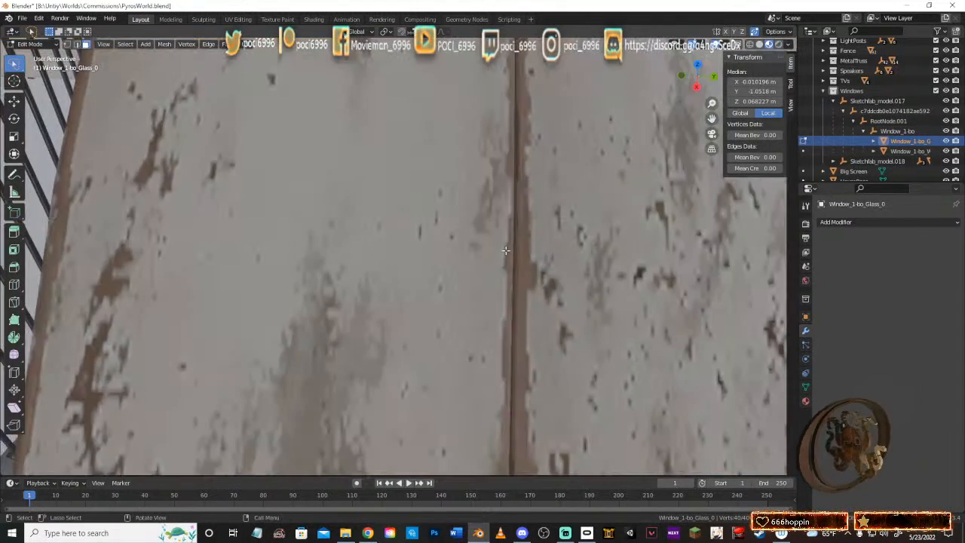
{"action": "scroll", "coordinate": [511, 232], "scroll_direction": "up", "scroll_amount": 1}
{"action": "middle_click_drag", "start_coordinate": [511, 232], "coordinate": [519, 261], "text": "shift"}
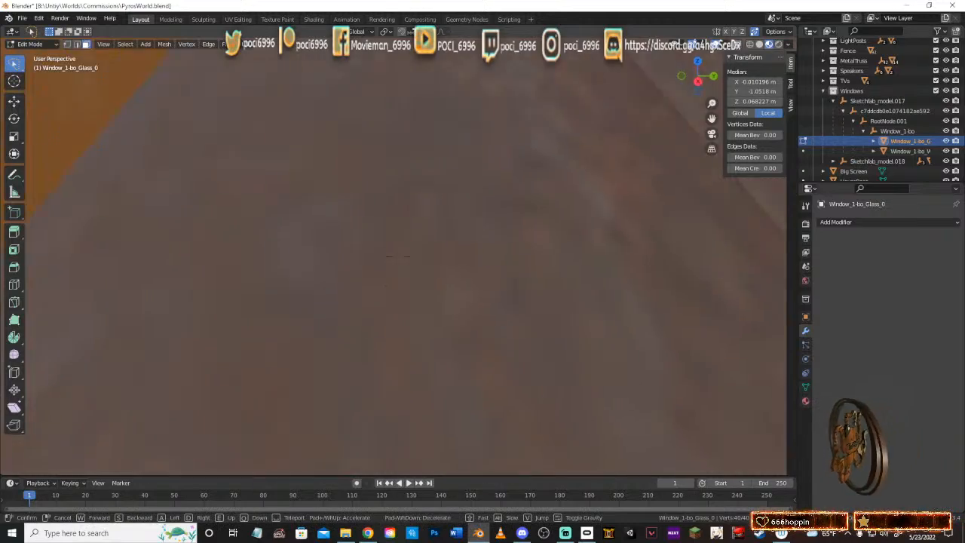
Step: Examine the space between the two back-to-back windows and around the glass panes with walk navigation
{"action": "key", "text": "s"}
{"action": "key", "text": "a"}
{"action": "key", "text": "d"}
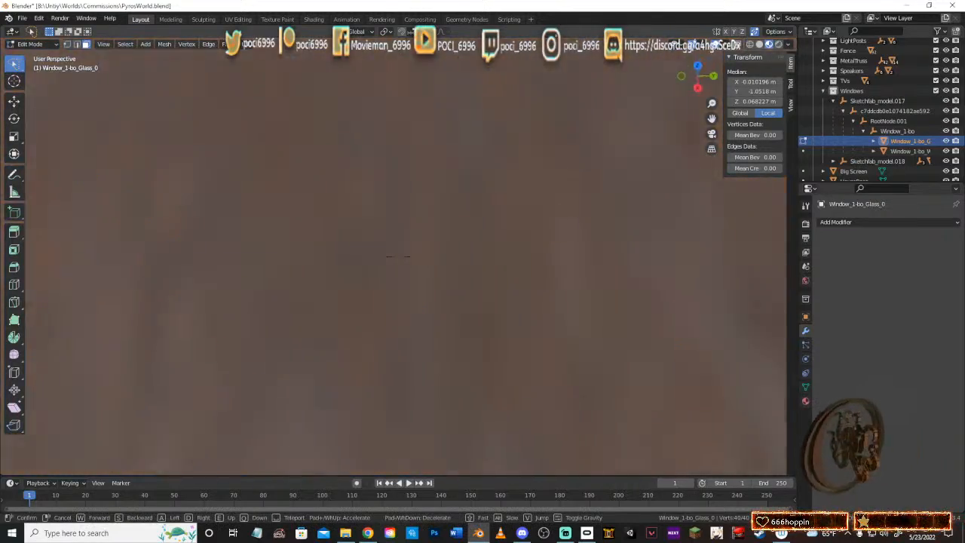
{"action": "key", "text": "s"}
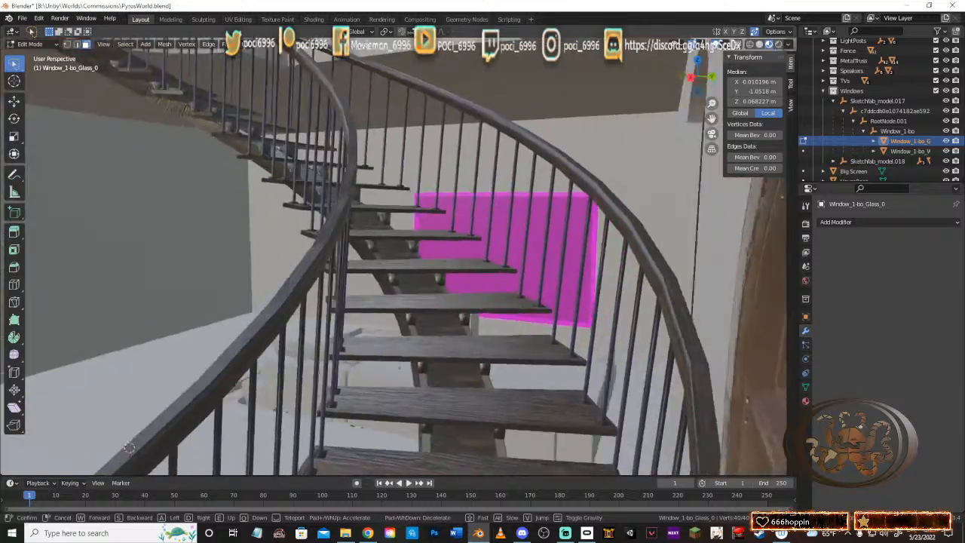
{"action": "key", "text": "w"}
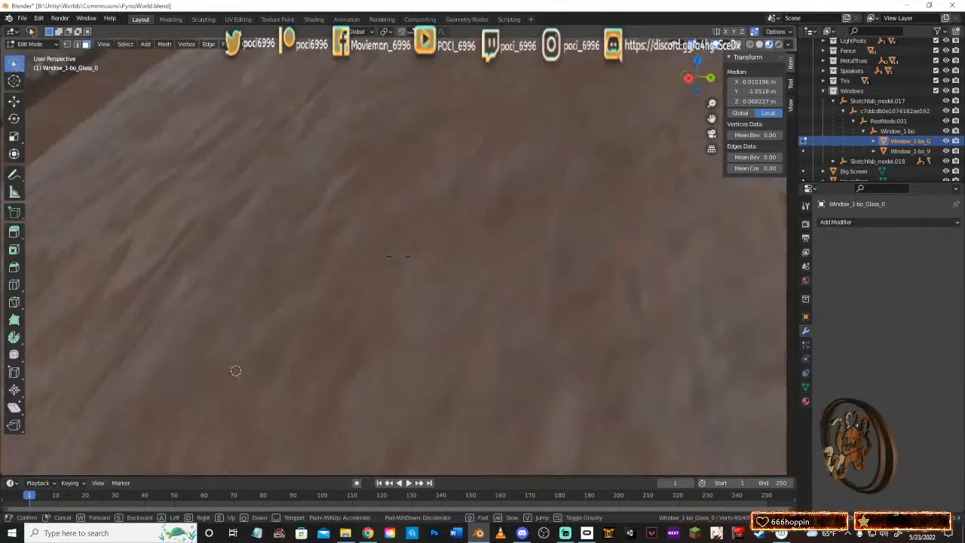
{"action": "key", "text": "w"}
{"action": "key", "text": "s"}
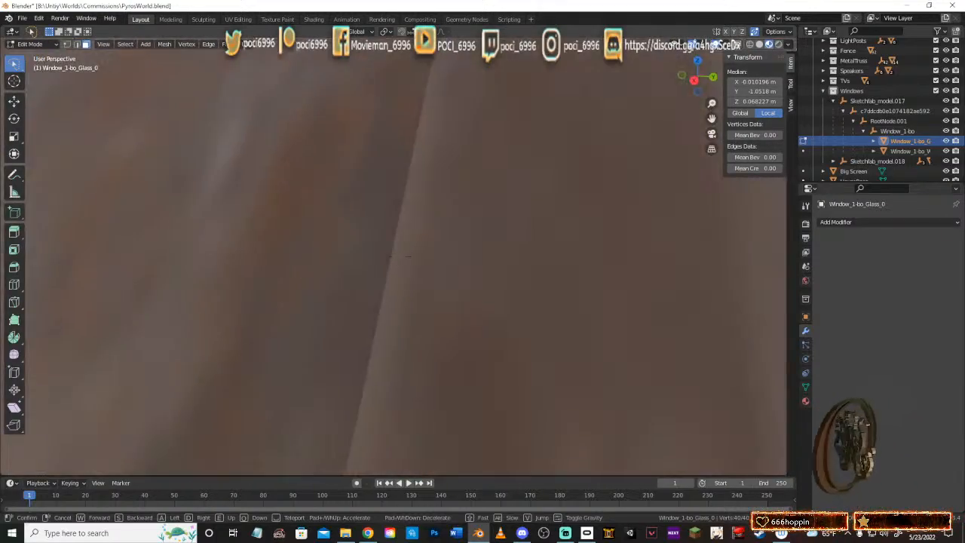
{"action": "key", "text": "s"}
{"action": "key", "text": "w"}
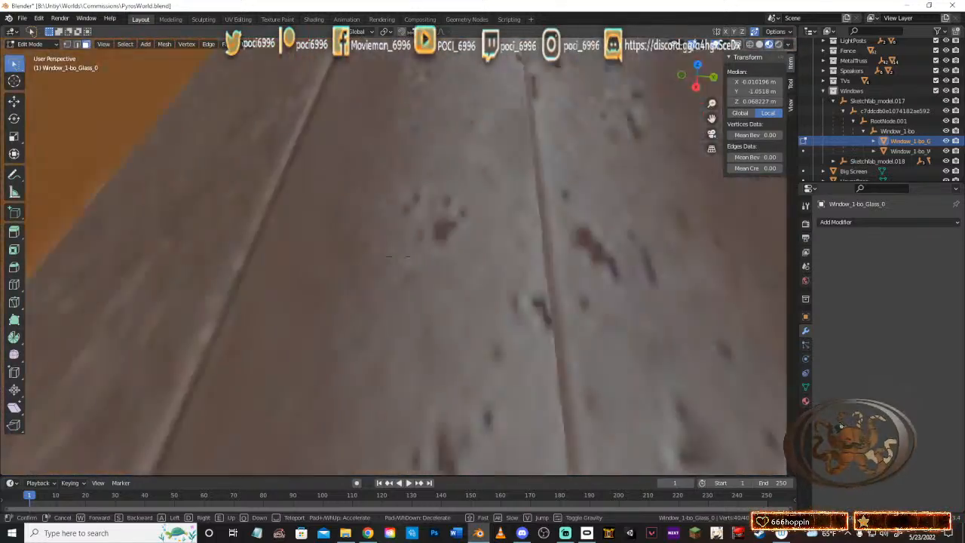
{"action": "key", "text": "s"}
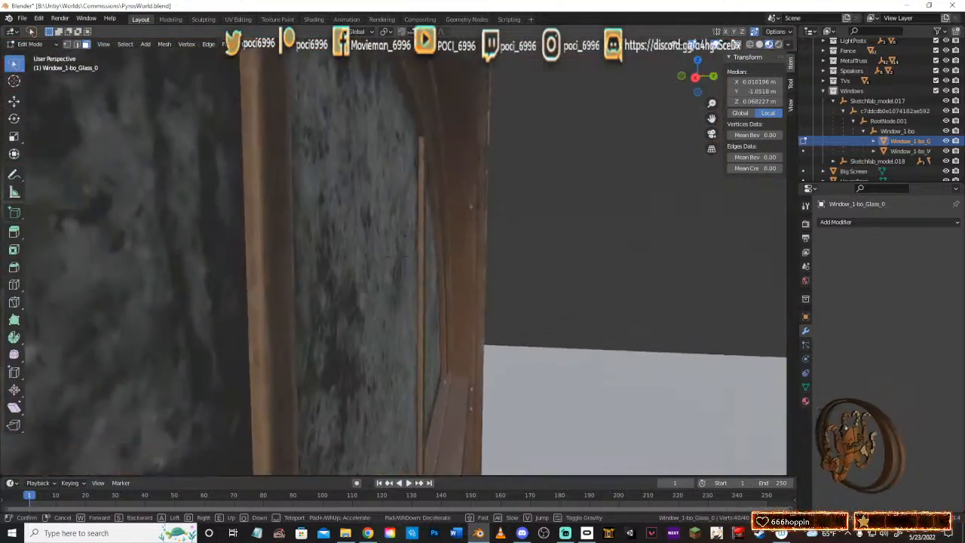
{"action": "key", "text": "s"}
{"action": "key", "text": "w"}
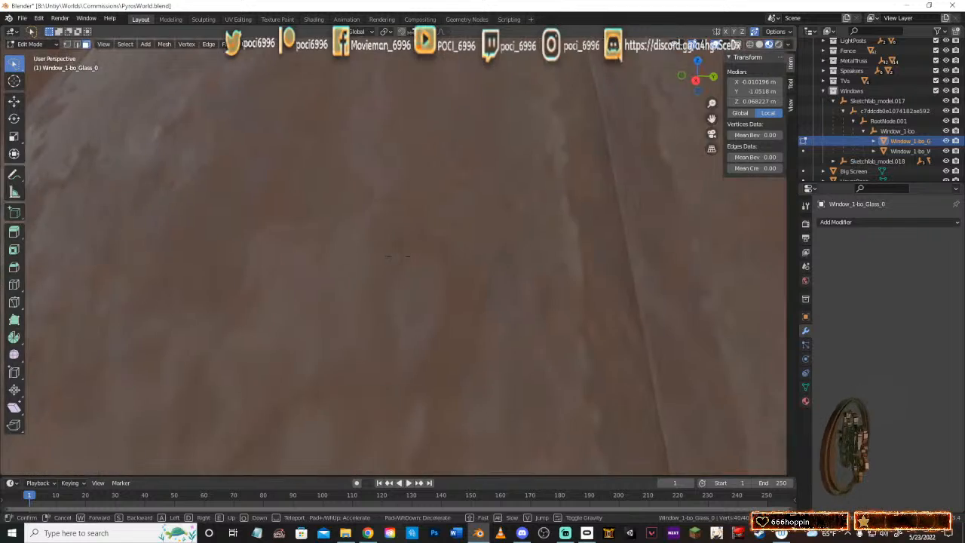
{"action": "key", "text": "s"}
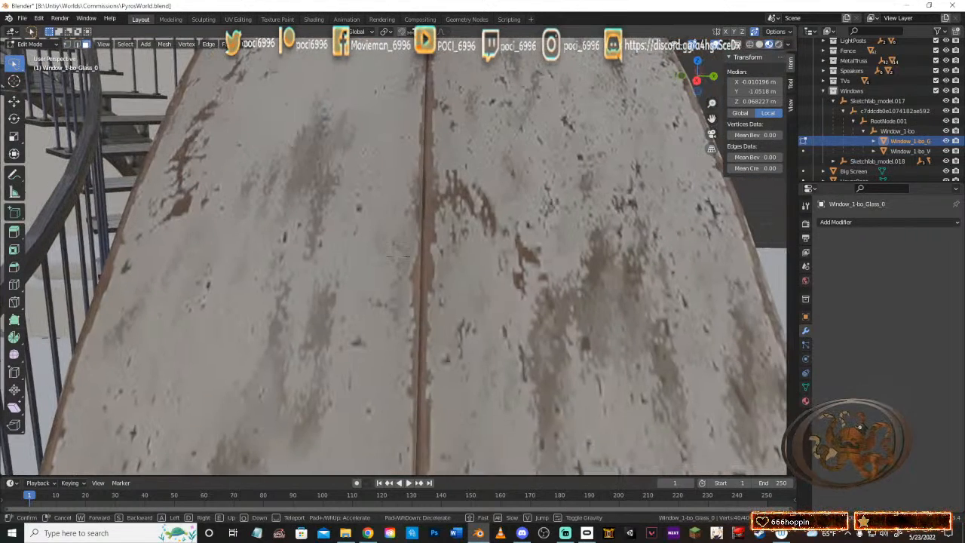
{"action": "left_click", "coordinate": [398, 257]}
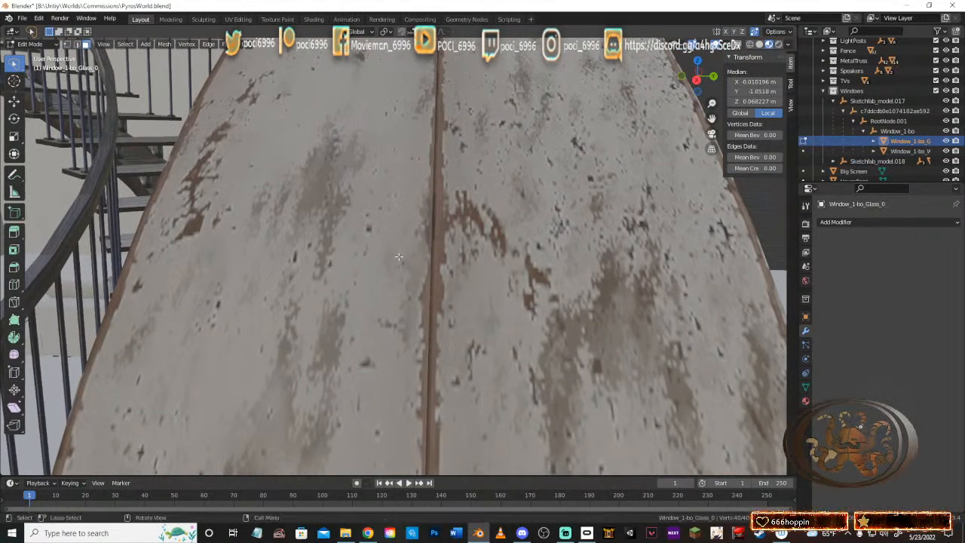
Step: Try to scale the original window's glass to 0.628 along the global Y axis
{"action": "scroll", "coordinate": [401, 263], "scroll_direction": "up", "scroll_amount": 3}
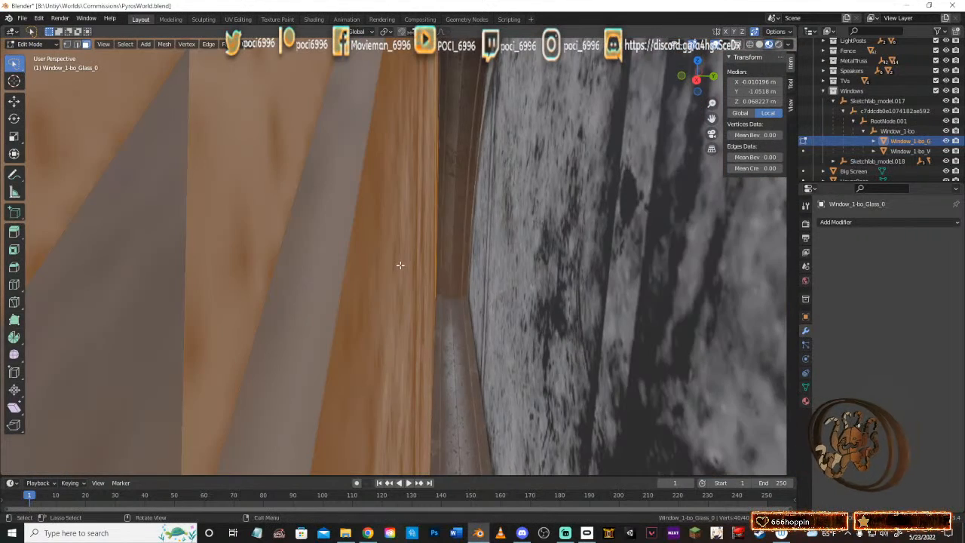
{"action": "middle_click_drag", "start_coordinate": [431, 244], "coordinate": [448, 279], "text": "shift"}
{"action": "scroll", "coordinate": [438, 263], "scroll_direction": "up", "scroll_amount": 1}
{"action": "scroll", "coordinate": [447, 273], "scroll_direction": "up", "scroll_amount": 3}
{"action": "scroll", "coordinate": [436, 268], "scroll_direction": "up", "scroll_amount": 2}
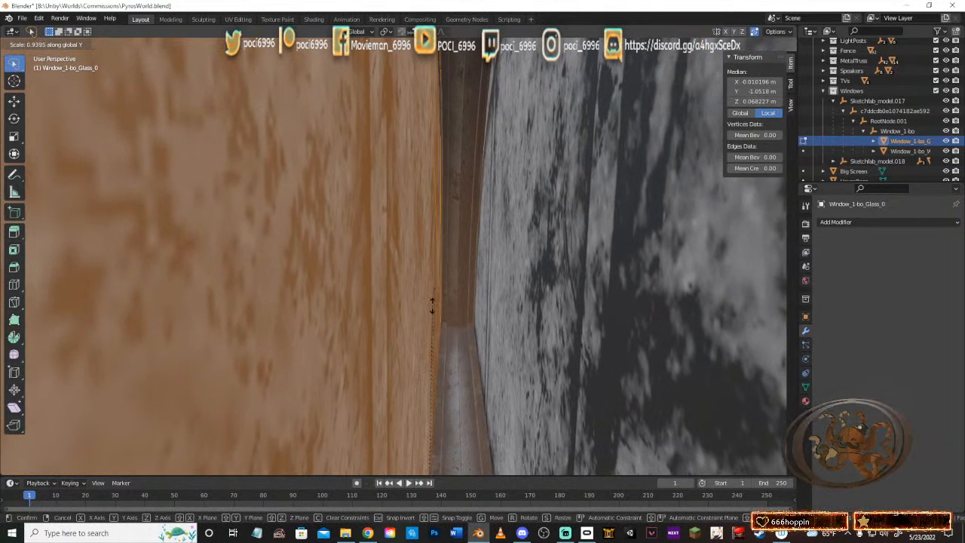
{"action": "left_click", "coordinate": [451, 459]}
{"action": "middle_click_drag", "start_coordinate": [468, 312], "coordinate": [463, 280]}
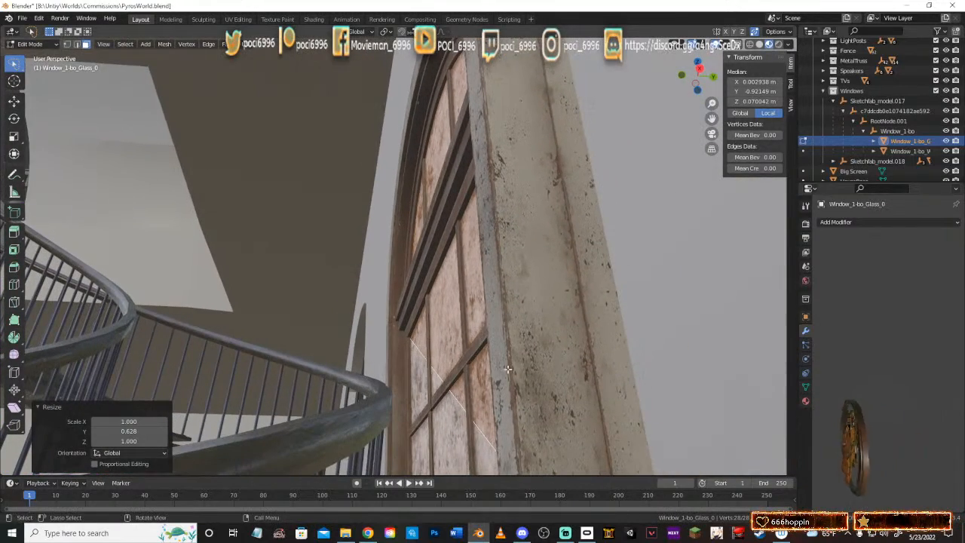
{"action": "scroll", "coordinate": [525, 345], "scroll_direction": "up", "scroll_amount": 6}
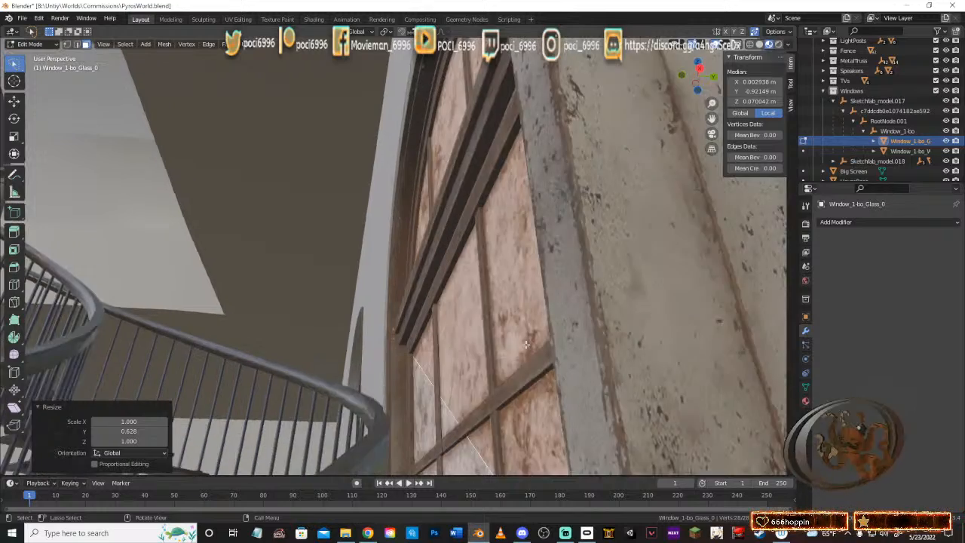
{"action": "scroll", "coordinate": [518, 358], "scroll_direction": "up", "scroll_amount": 8}
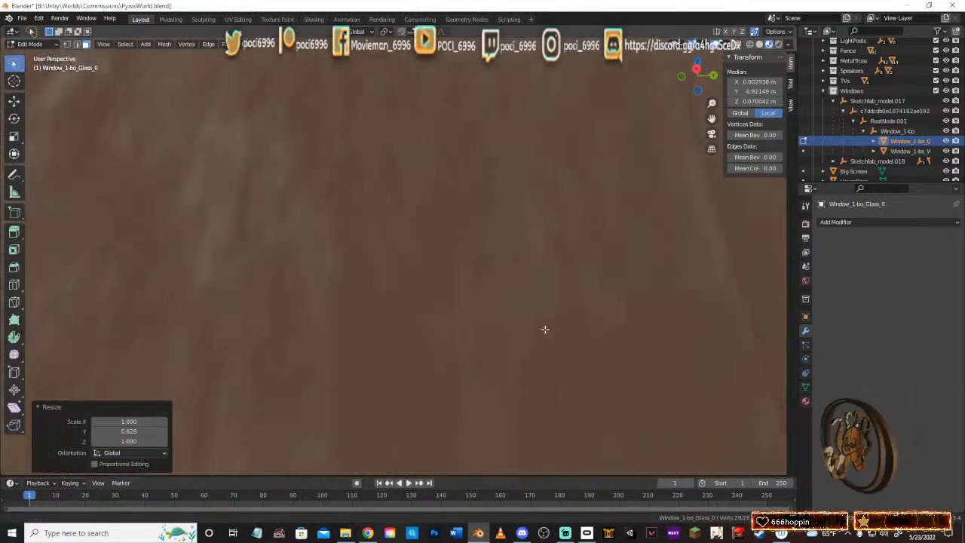
{"action": "middle_click_drag", "start_coordinate": [545, 329], "coordinate": [483, 298], "text": "shift"}
{"action": "key", "text": "ctrl+z"}
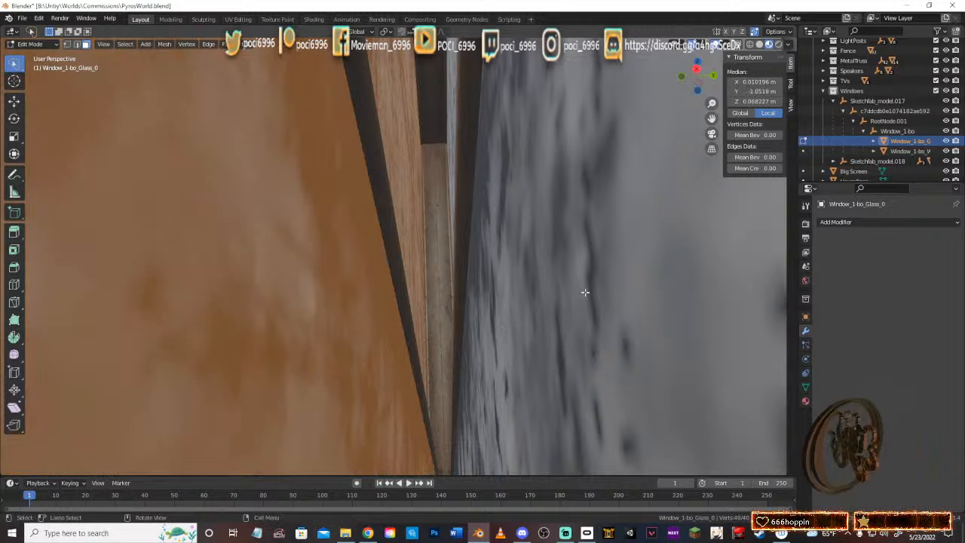
Step: Rescale the original window's glass along the global Y axis to make the pane thinner
{"action": "key", "text": "s"}
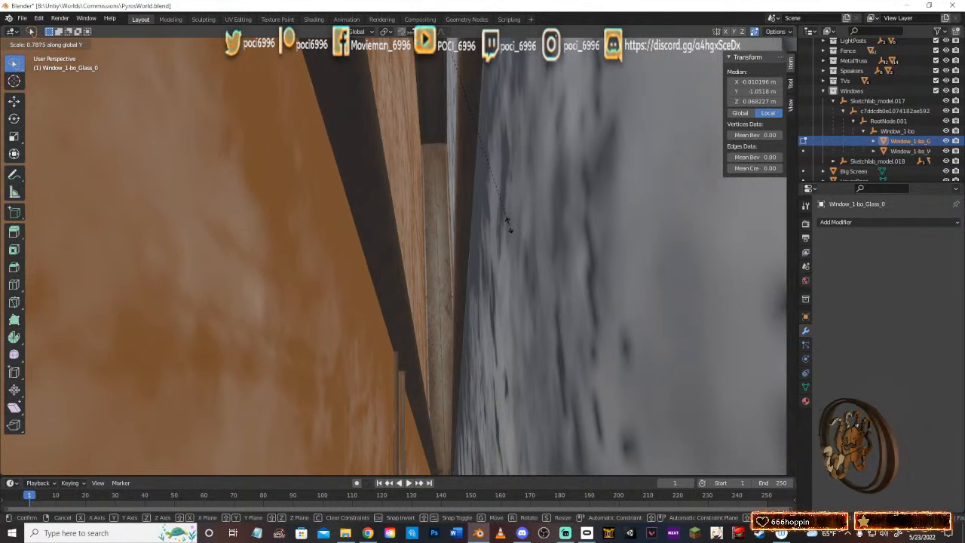
{"action": "left_click", "coordinate": [510, 226]}
{"action": "middle_click_drag", "start_coordinate": [510, 226], "coordinate": [508, 324]}
{"action": "key", "text": "ctrl+z"}
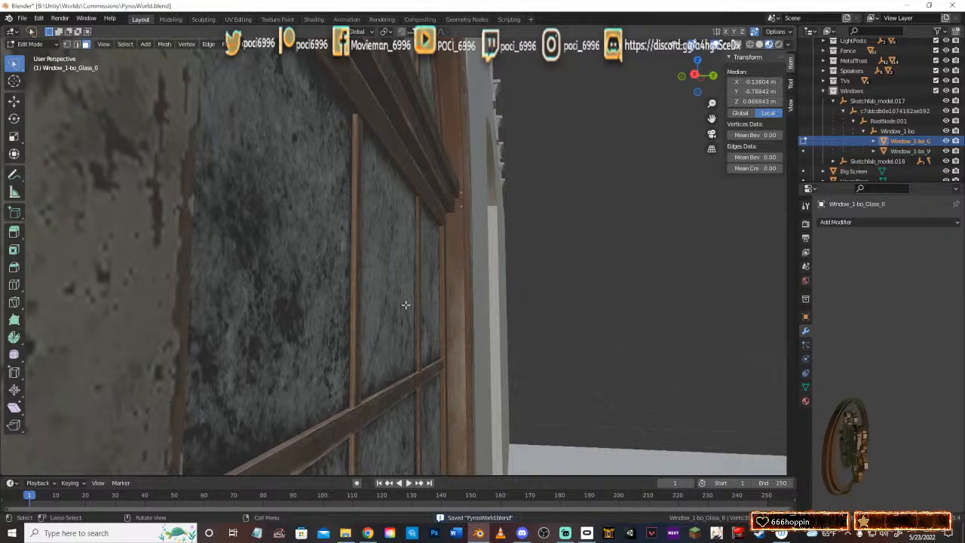
Step: Open the duplicated window's glass mesh in Edit Mode and scale it to 0.836 along the global Y axis
{"action": "key", "text": "Tab"}
{"action": "left_click", "coordinate": [406, 305]}
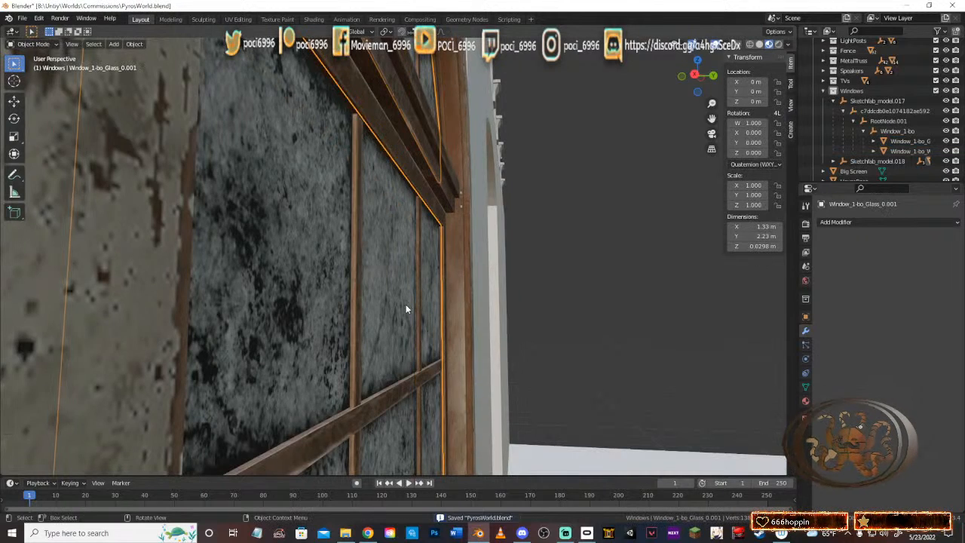
{"action": "key", "text": "Tab"}
{"action": "middle_click_drag", "start_coordinate": [414, 321], "coordinate": [481, 230]}
{"action": "scroll", "coordinate": [420, 323], "scroll_direction": "up", "scroll_amount": 2}
{"action": "scroll", "coordinate": [486, 255], "scroll_direction": "down", "scroll_amount": 3}
{"action": "scroll", "coordinate": [486, 255], "scroll_direction": "up", "scroll_amount": 3}
{"action": "scroll", "coordinate": [481, 209], "scroll_direction": "down", "scroll_amount": 3}
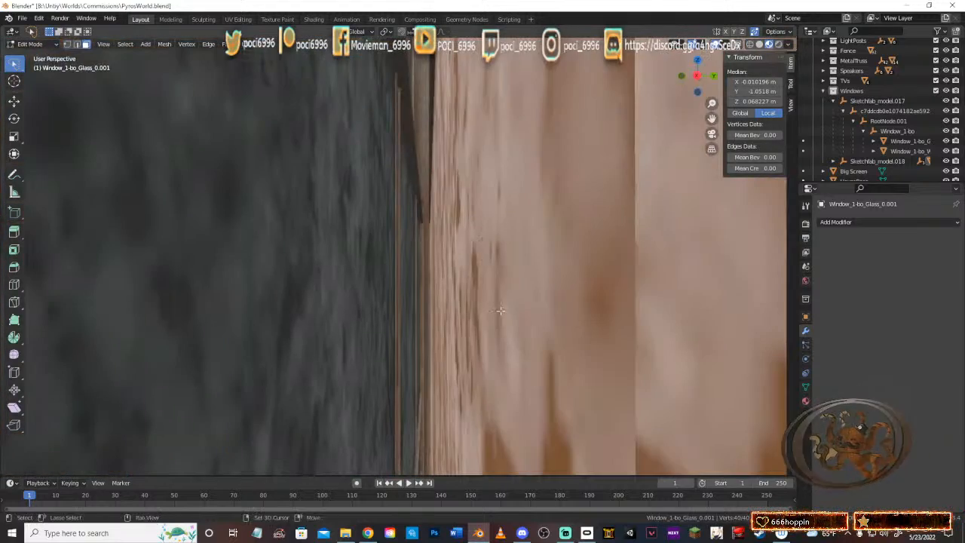
{"action": "middle_click_drag", "start_coordinate": [500, 310], "coordinate": [504, 209]}
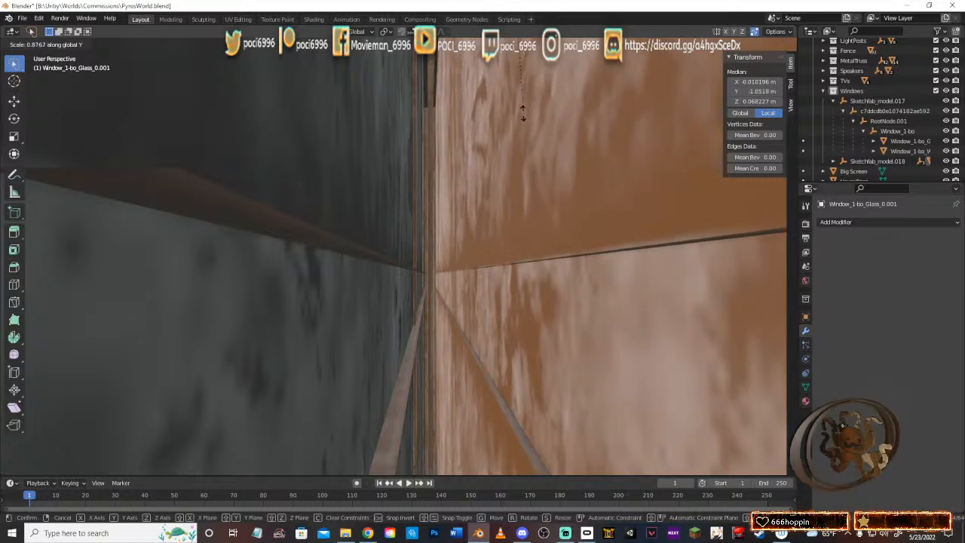
{"action": "left_click", "coordinate": [505, 75]}
{"action": "middle_click_drag", "start_coordinate": [505, 76], "coordinate": [529, 310]}
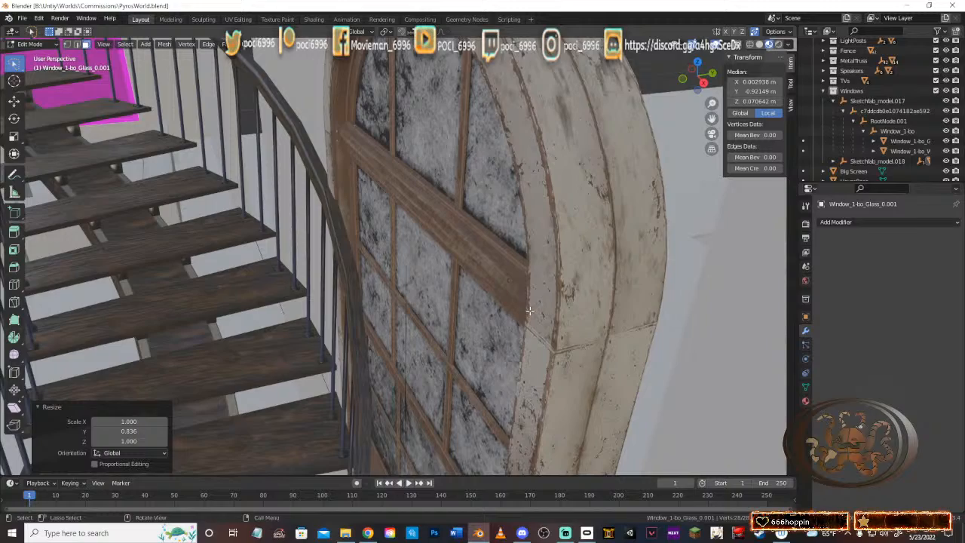
Step: Leave Edit Mode and scale the spiral staircase to 0.994 along the global Y axis, away from the wall
{"action": "middle_click_drag", "start_coordinate": [489, 232], "coordinate": [519, 223]}
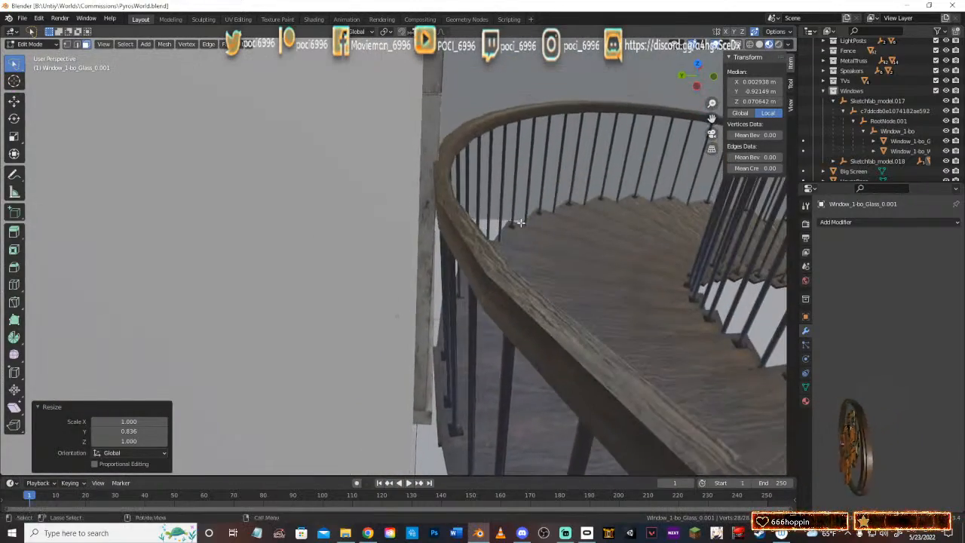
{"action": "key", "text": "Tab"}
{"action": "left_click", "coordinate": [510, 282]}
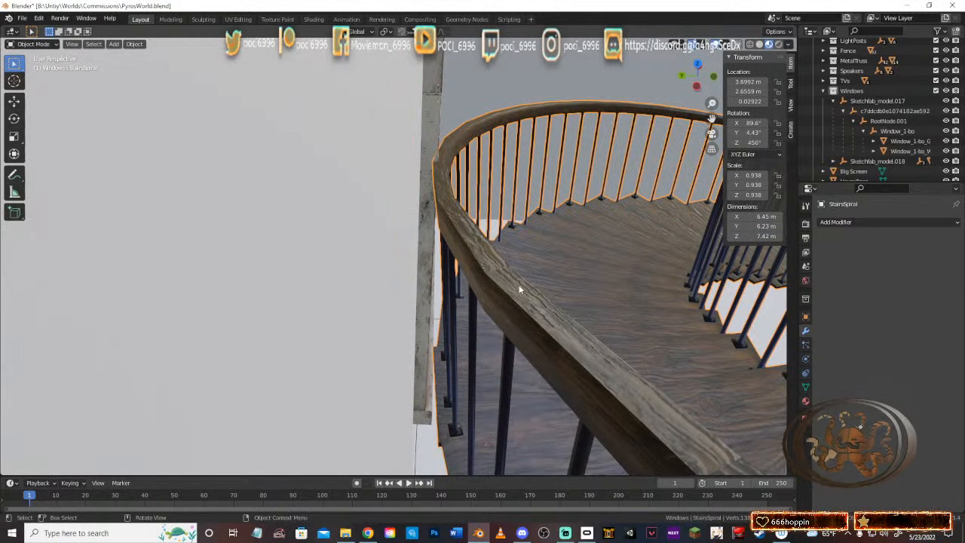
{"action": "key", "text": "s"}
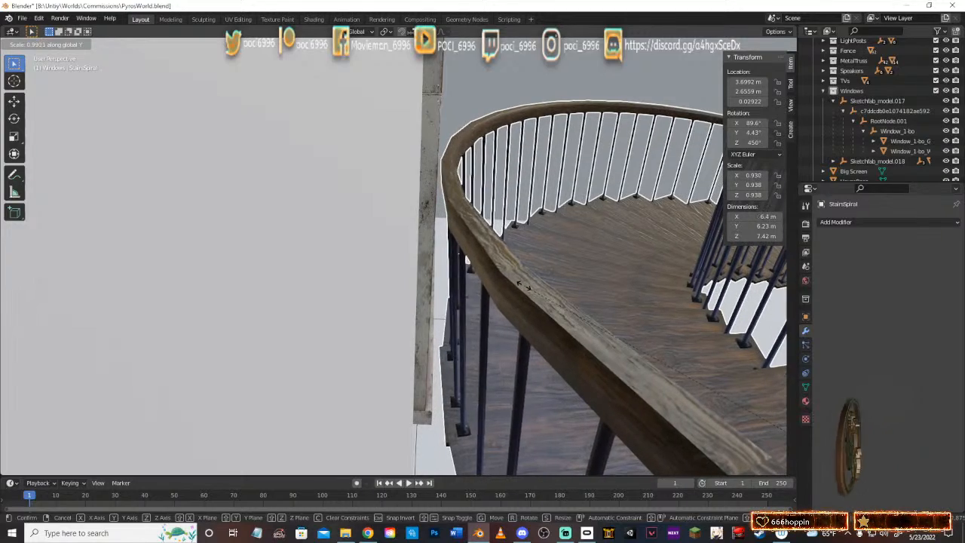
{"action": "left_click", "coordinate": [526, 284]}
Step: Inspect the spiral staircase from above and the arched window's glass and frame up close
{"action": "middle_click_drag", "start_coordinate": [526, 285], "coordinate": [313, 262]}
{"action": "scroll", "coordinate": [313, 262], "scroll_direction": "down", "scroll_amount": 3}
{"action": "middle_click_drag", "start_coordinate": [285, 212], "coordinate": [312, 222]}
{"action": "scroll", "coordinate": [392, 211], "scroll_direction": "down", "scroll_amount": 3}
{"action": "scroll", "coordinate": [389, 217], "scroll_direction": "up", "scroll_amount": 2}
{"action": "scroll", "coordinate": [321, 215], "scroll_direction": "up", "scroll_amount": 2}
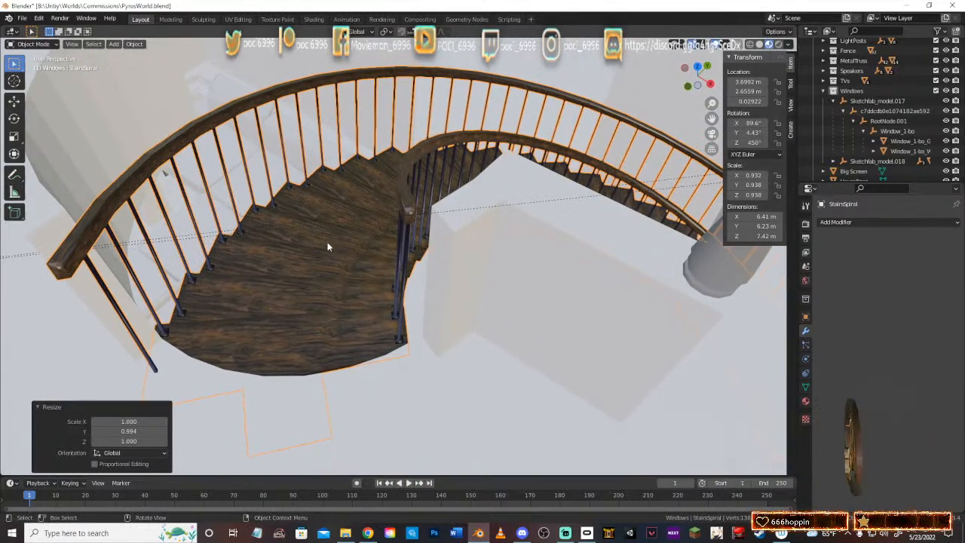
{"action": "scroll", "coordinate": [404, 247], "scroll_direction": "up", "scroll_amount": 4}
{"action": "scroll", "coordinate": [385, 245], "scroll_direction": "up", "scroll_amount": 4}
{"action": "middle_click_drag", "start_coordinate": [453, 207], "coordinate": [538, 294]}
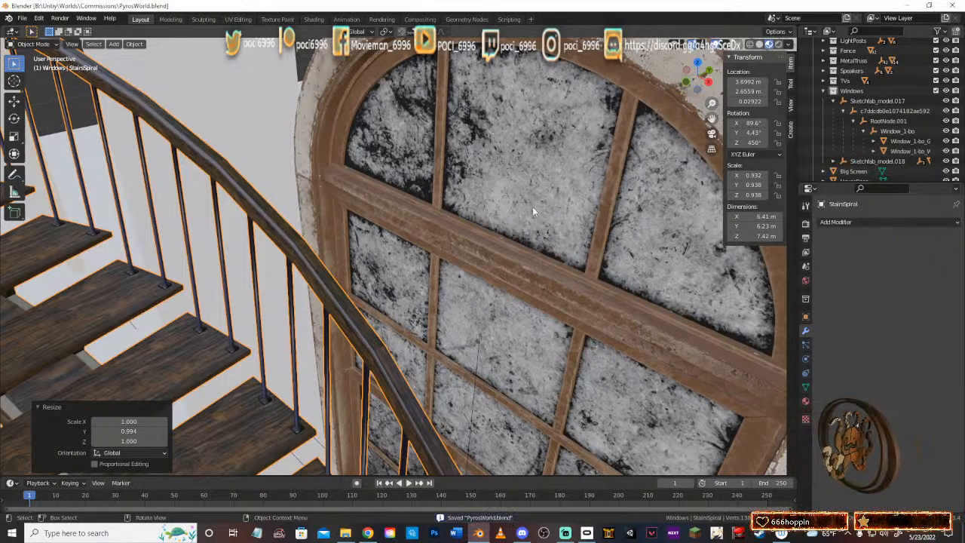
{"action": "middle_click_drag", "start_coordinate": [488, 206], "coordinate": [562, 223]}
{"action": "scroll", "coordinate": [530, 218], "scroll_direction": "up", "scroll_amount": 3}
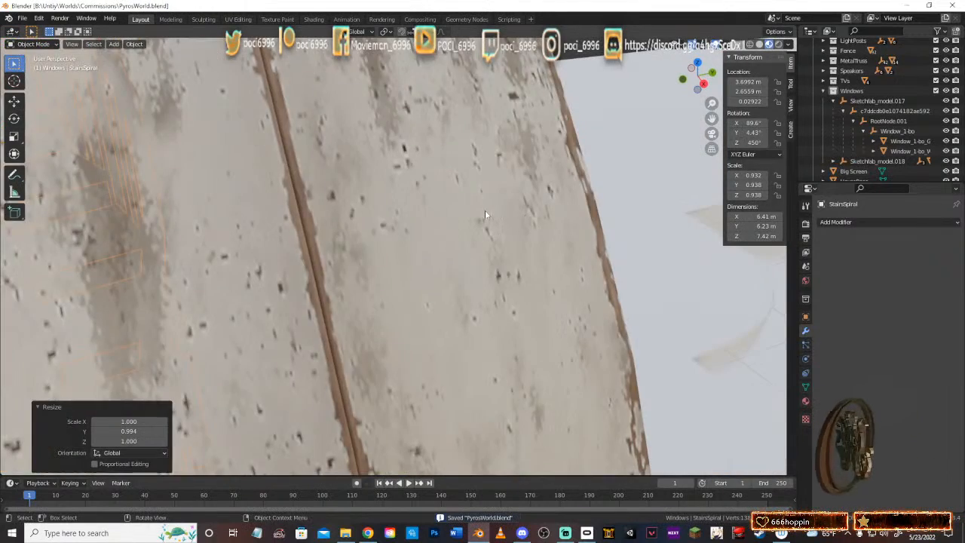
{"action": "middle_click_drag", "start_coordinate": [485, 214], "coordinate": [475, 240]}
{"action": "scroll", "coordinate": [483, 185], "scroll_direction": "up", "scroll_amount": 5}
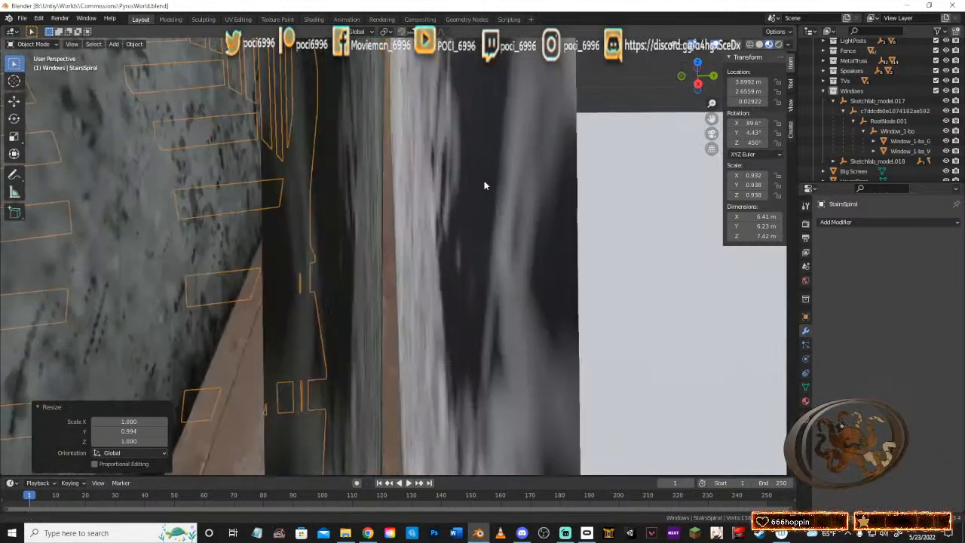
{"action": "scroll", "coordinate": [483, 187], "scroll_direction": "down", "scroll_amount": 3}
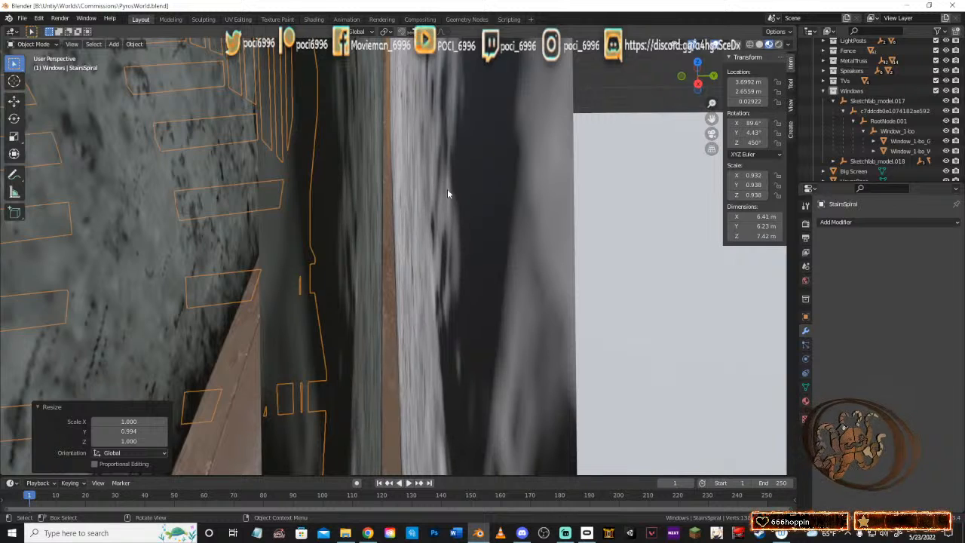
Step: Open the duplicated window's glass mesh in Edit Mode and move it 0.003177 m along the global Y axis
{"action": "left_click", "coordinate": [456, 193]}
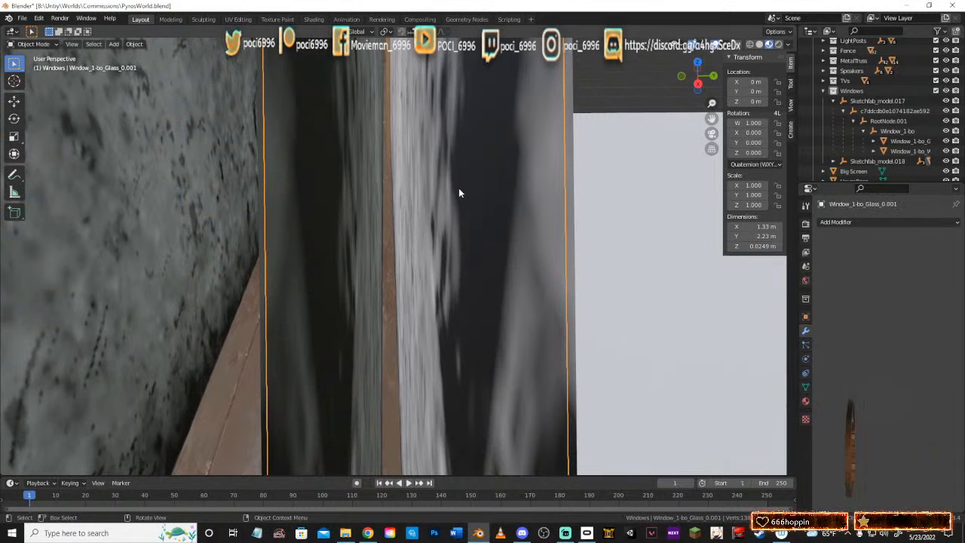
{"action": "key", "text": "Tab"}
{"action": "scroll", "coordinate": [448, 193], "scroll_direction": "down", "scroll_amount": 4}
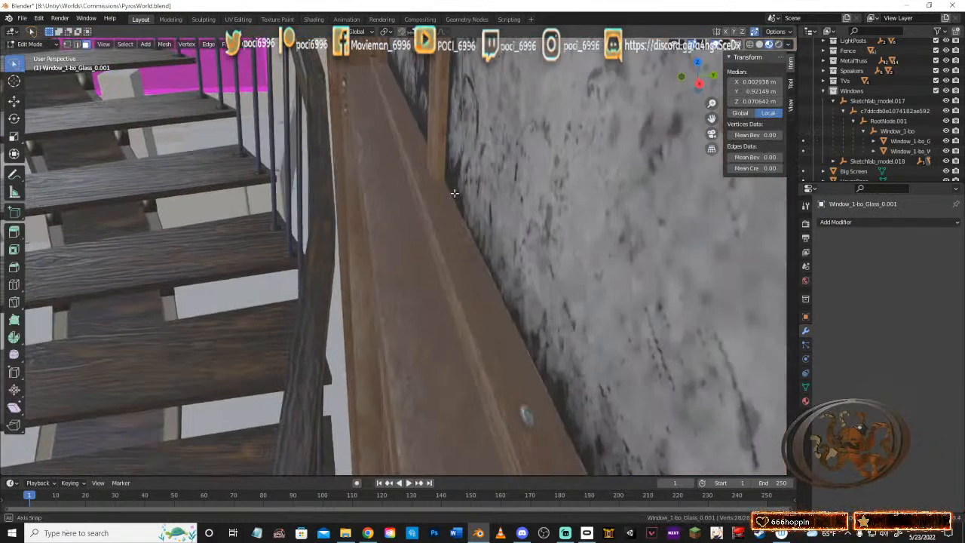
{"action": "scroll", "coordinate": [449, 193], "scroll_direction": "up", "scroll_amount": 4}
{"action": "middle_click_drag", "start_coordinate": [448, 193], "coordinate": [448, 192]}
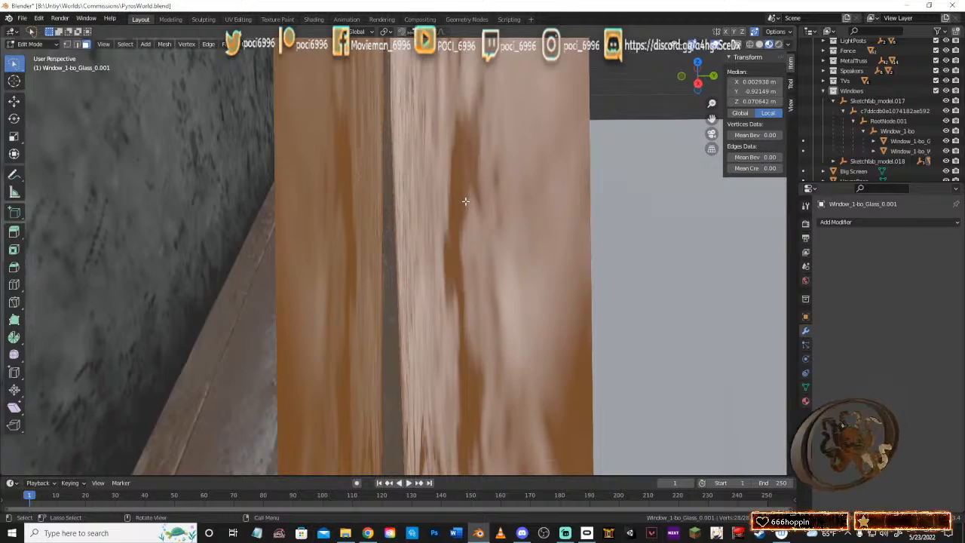
{"action": "mouse_move", "coordinate": [476, 202]}
{"action": "middle_mouse_down"}
{"action": "mouse_move", "coordinate": [476, 154]}
{"action": "mouse_move", "coordinate": [469, 212]}
{"action": "mouse_move", "coordinate": [477, 213]}
{"action": "middle_mouse_up"}
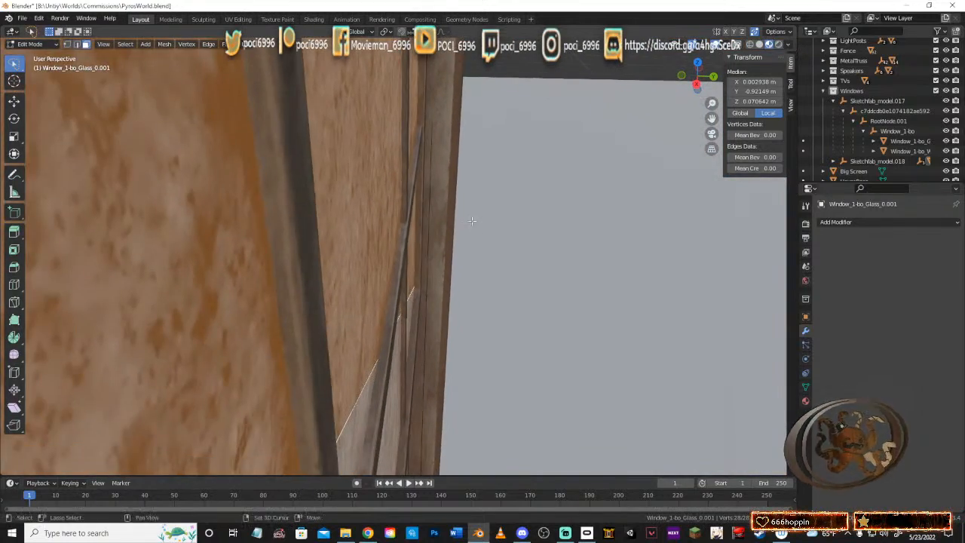
{"action": "middle_click_drag", "start_coordinate": [472, 221], "coordinate": [456, 239]}
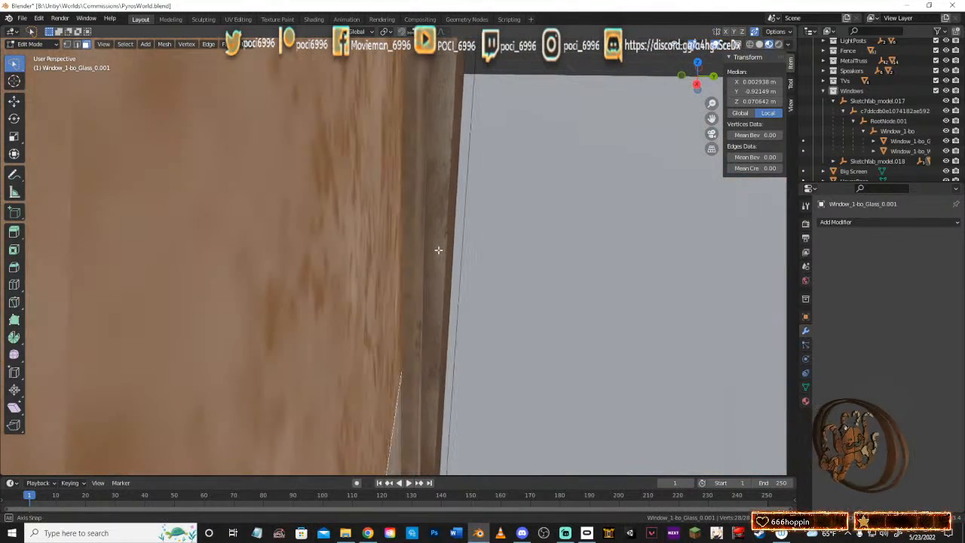
{"action": "middle_click_drag", "start_coordinate": [436, 249], "coordinate": [434, 248]}
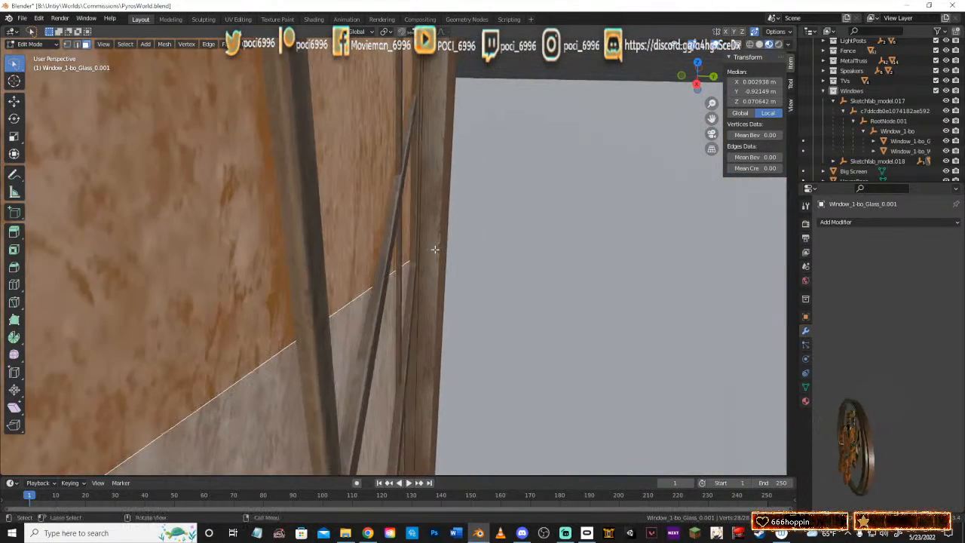
{"action": "left_click", "coordinate": [376, 247]}
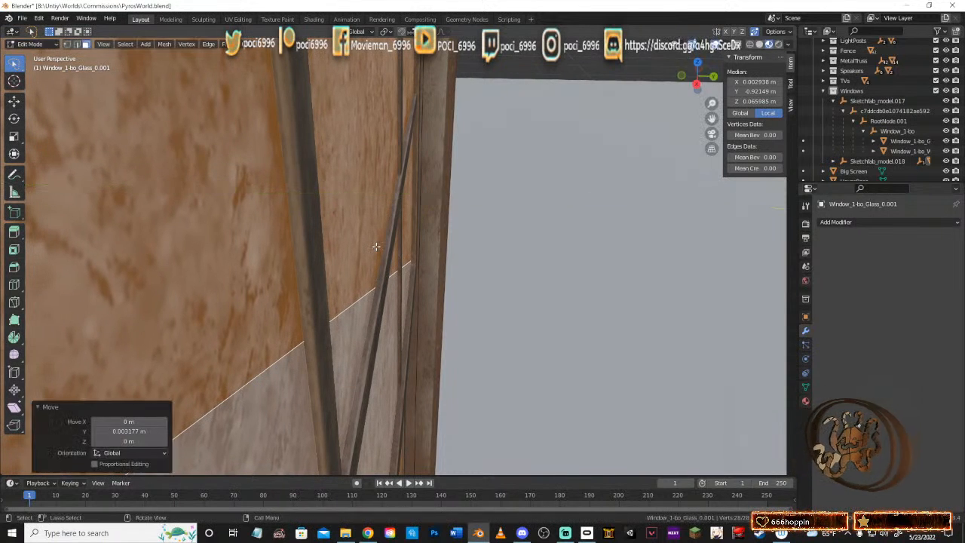
Step: Leave Edit Mode and move the original window's glass -0.003307 m along the global Y axis
{"action": "middle_click_drag", "start_coordinate": [377, 248], "coordinate": [414, 229]}
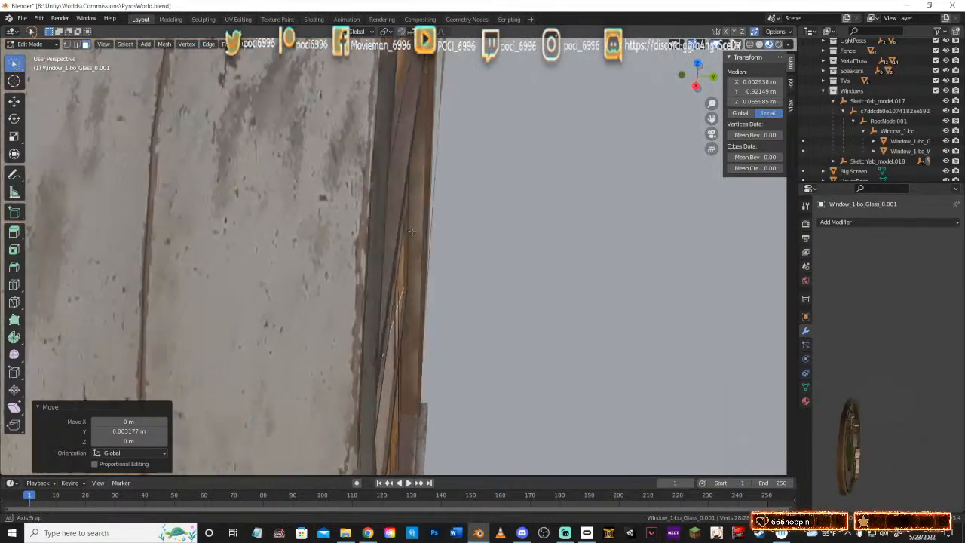
{"action": "scroll", "coordinate": [413, 229], "scroll_direction": "up", "scroll_amount": 5}
{"action": "scroll", "coordinate": [422, 230], "scroll_direction": "up", "scroll_amount": 2}
{"action": "scroll", "coordinate": [422, 231], "scroll_direction": "up", "scroll_amount": 3}
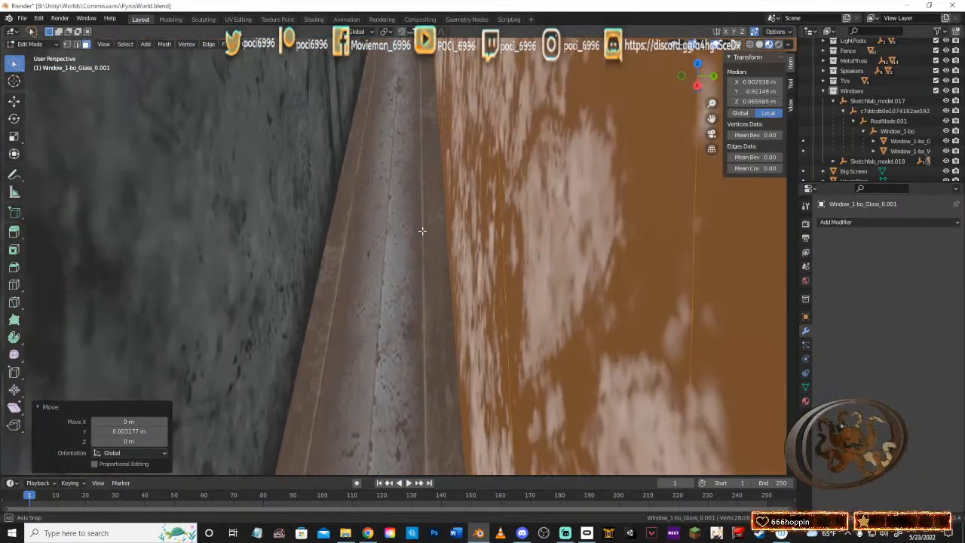
{"action": "scroll", "coordinate": [428, 256], "scroll_direction": "down", "scroll_amount": 2}
{"action": "middle_click_drag", "start_coordinate": [427, 276], "coordinate": [486, 250]}
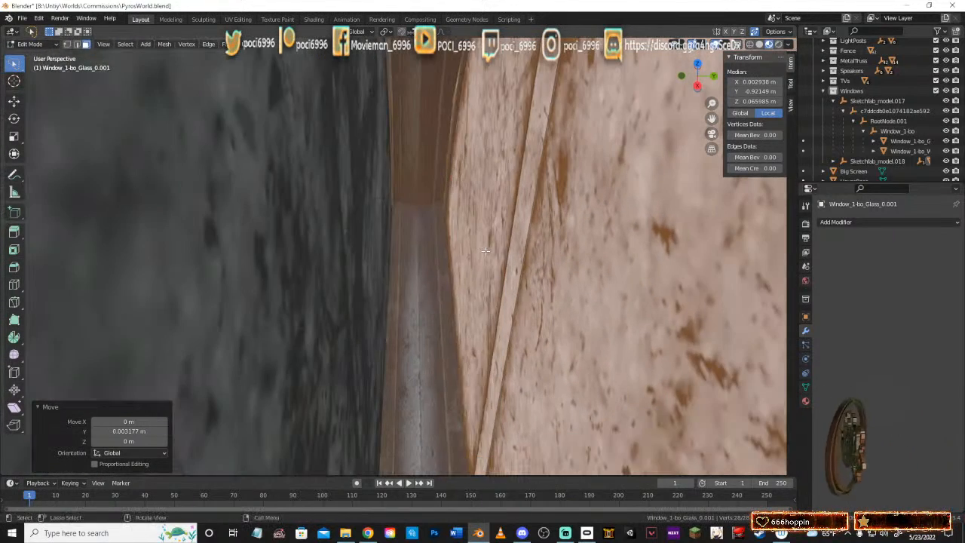
{"action": "key", "text": "Tab"}
{"action": "left_click", "coordinate": [348, 230]}
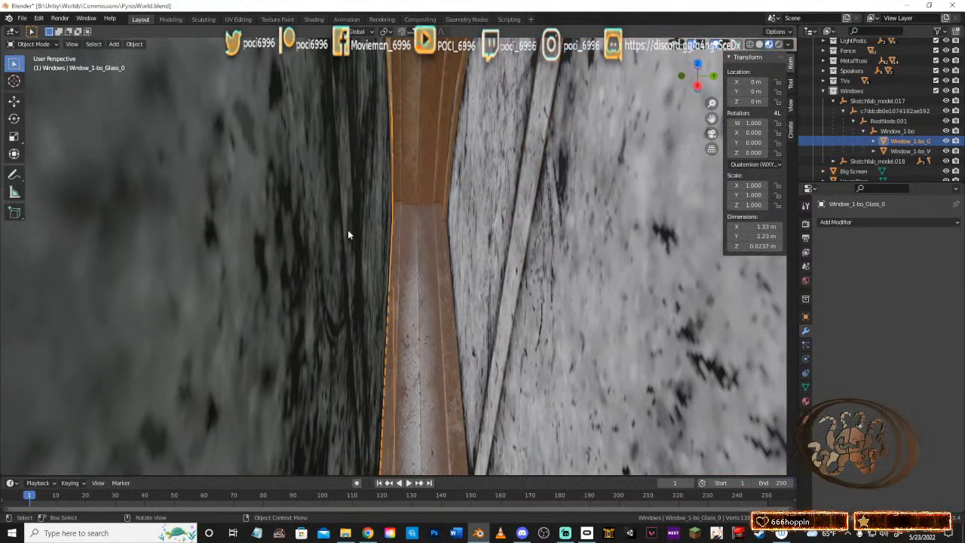
{"action": "key", "text": "Tab"}
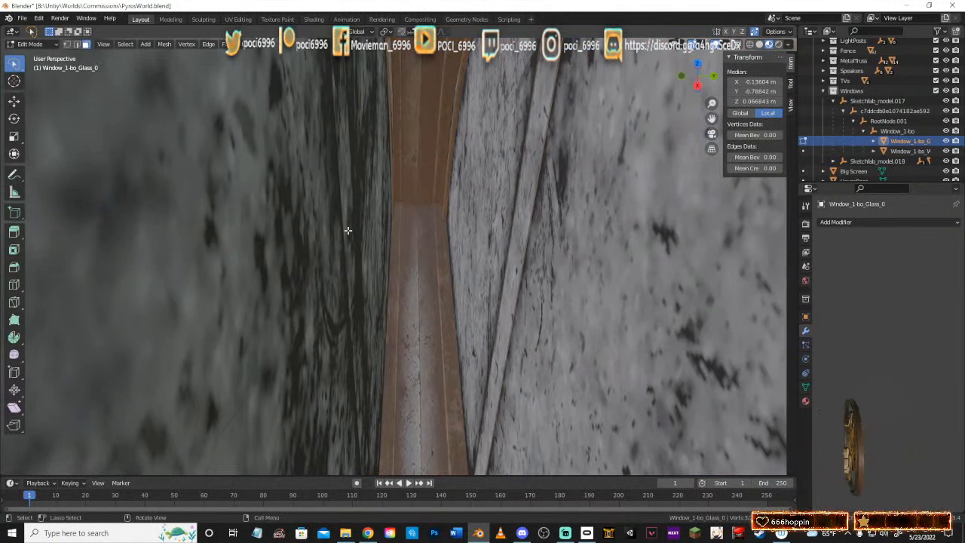
{"action": "key", "text": "Tab"}
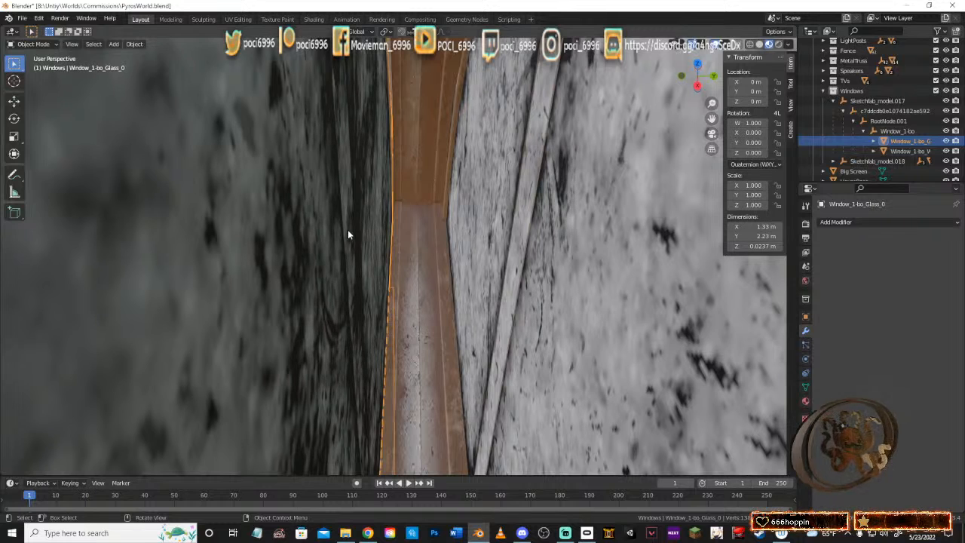
{"action": "key", "text": "g"}
{"action": "key", "text": "y"}
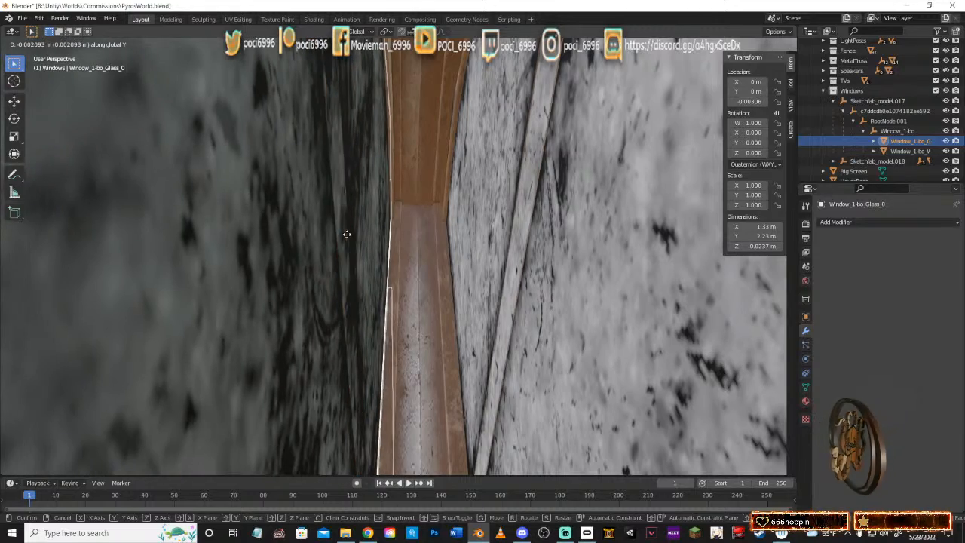
{"action": "left_click", "coordinate": [346, 233]}
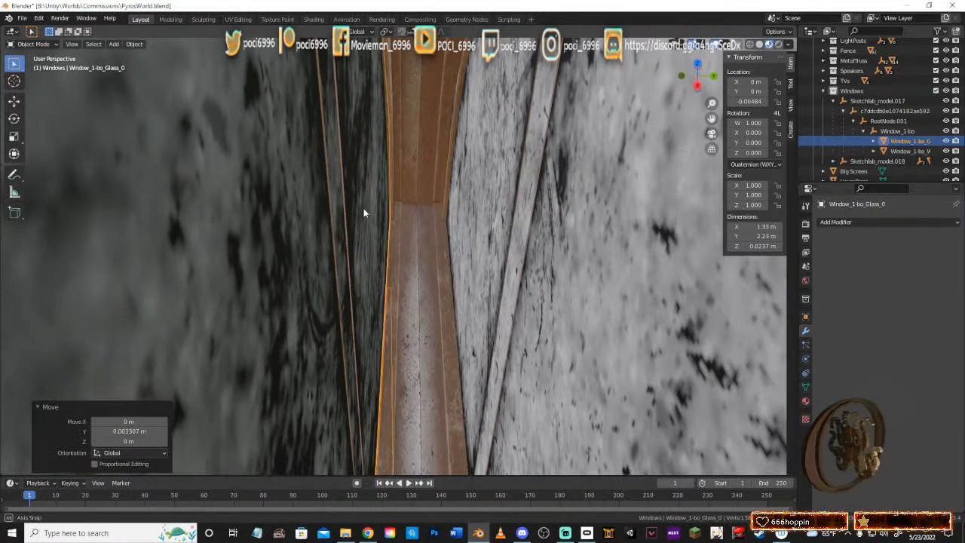
Step: Shift the original window's glass back by about 0.0013 m along the global Y axis
{"action": "scroll", "coordinate": [363, 208], "scroll_direction": "down", "scroll_amount": 5}
{"action": "middle_click_drag", "start_coordinate": [369, 210], "coordinate": [552, 281]}
{"action": "middle_click_drag", "start_coordinate": [552, 228], "coordinate": [539, 355]}
{"action": "middle_click_drag", "start_coordinate": [489, 282], "coordinate": [525, 271]}
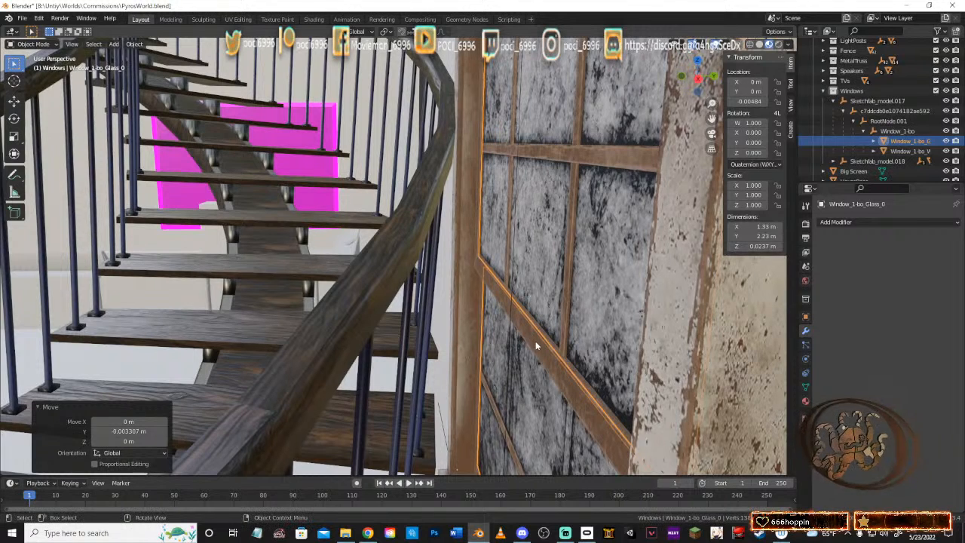
{"action": "key", "text": "g"}
{"action": "key", "text": "y"}
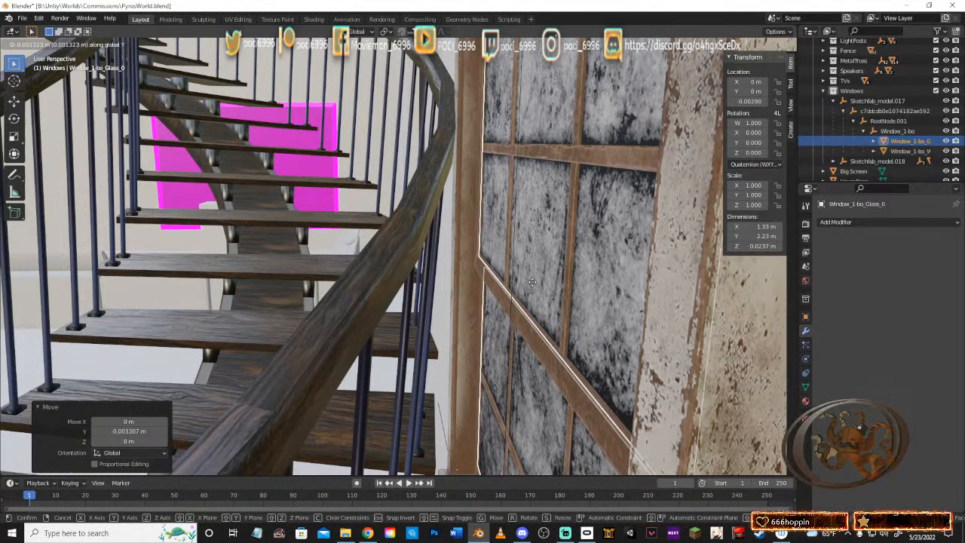
{"action": "left_click", "coordinate": [532, 281]}
Step: Open the original window's wooden frame mesh in Edit Mode and clear its selection
{"action": "middle_click_drag", "start_coordinate": [532, 281], "coordinate": [579, 334]}
{"action": "middle_click_drag", "start_coordinate": [576, 266], "coordinate": [585, 292], "text": "shift"}
{"action": "left_click", "coordinate": [538, 295]}
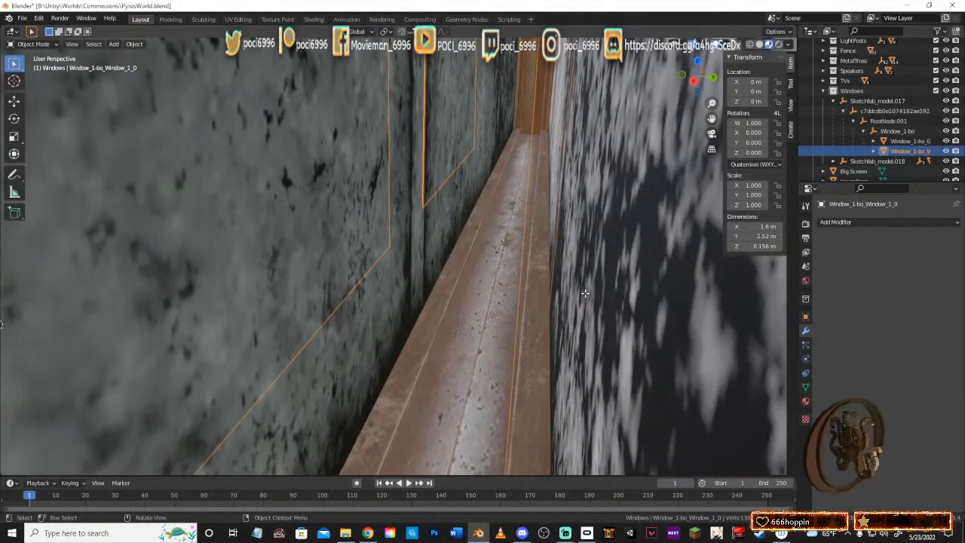
{"action": "key", "text": "Tab"}
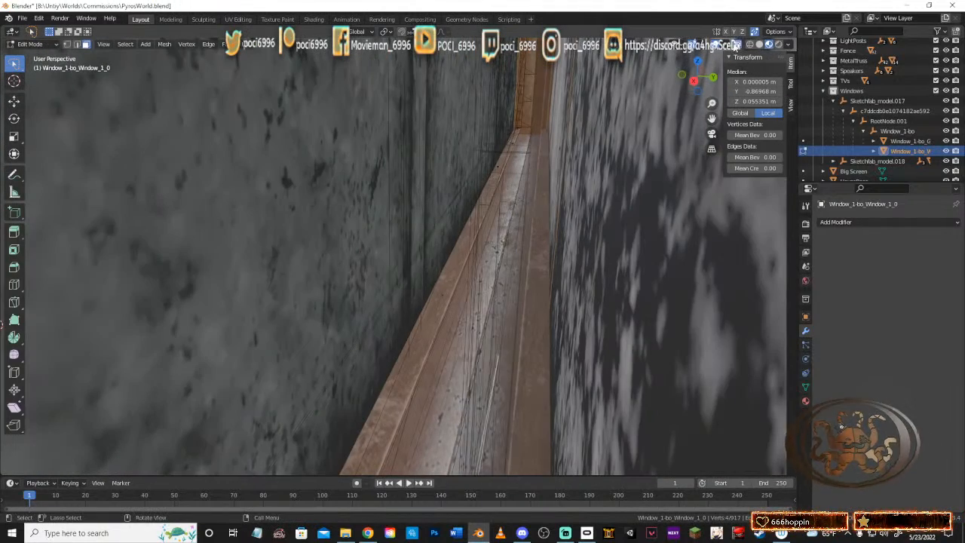
{"action": "middle_click_drag", "start_coordinate": [570, 125], "coordinate": [493, 215]}
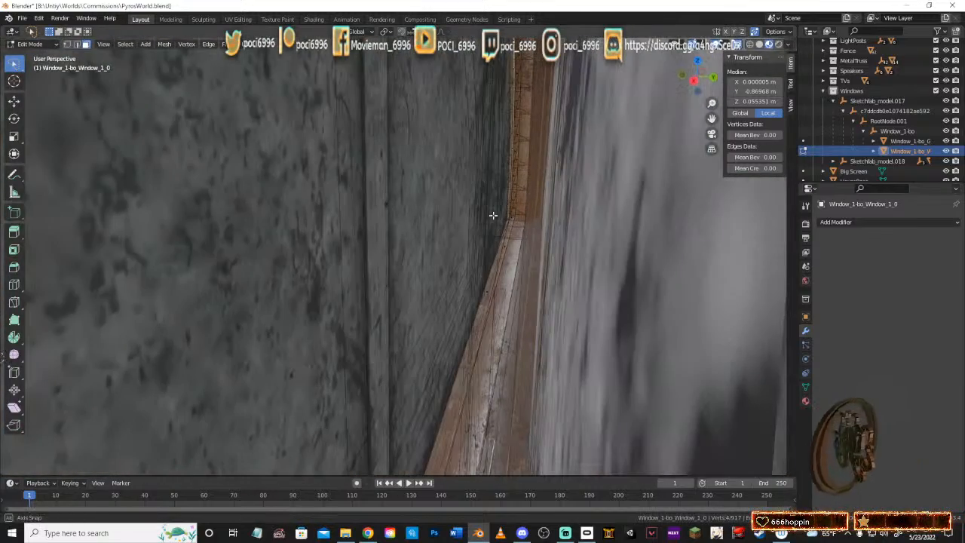
{"action": "key", "text": "alt+a"}
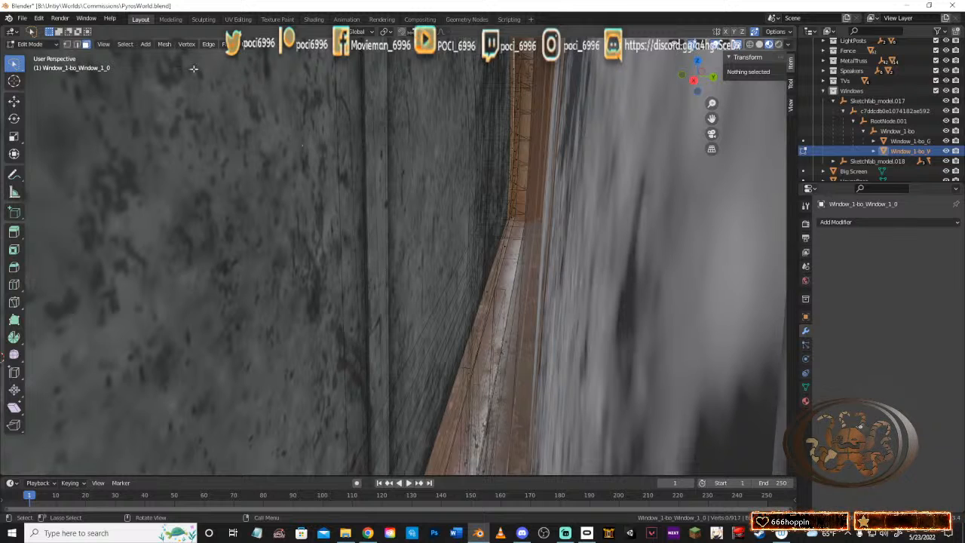
Step: Select the long vertical edges of the wooden bars crossing the original window's glass, in edge select mode
{"action": "left_click", "coordinate": [367, 199]}
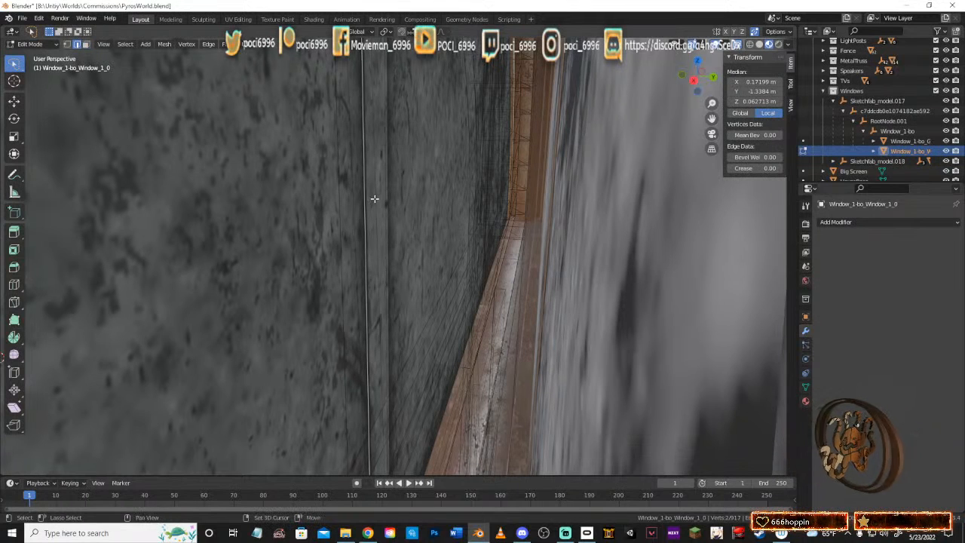
{"action": "left_click", "coordinate": [381, 201], "text": "shift"}
{"action": "middle_click_drag", "start_coordinate": [384, 207], "coordinate": [517, 233]}
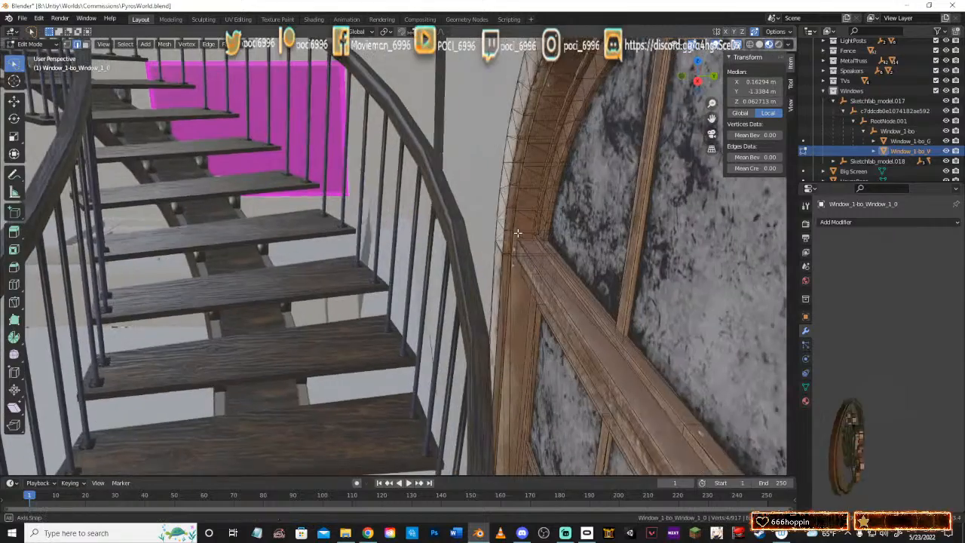
{"action": "scroll", "coordinate": [613, 229], "scroll_direction": "up", "scroll_amount": 1}
{"action": "middle_click_drag", "start_coordinate": [613, 230], "coordinate": [563, 303], "text": "shift"}
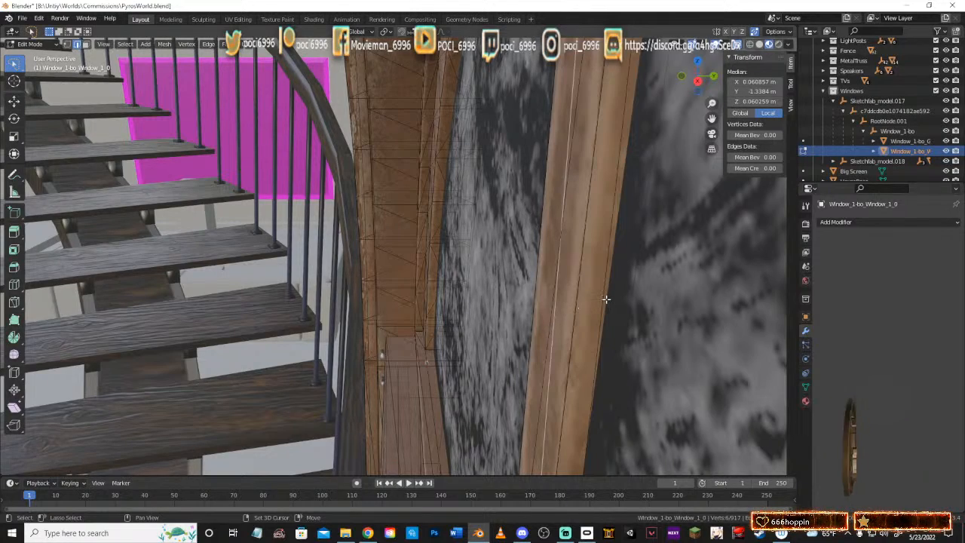
{"action": "middle_click_drag", "start_coordinate": [623, 307], "coordinate": [495, 287]}
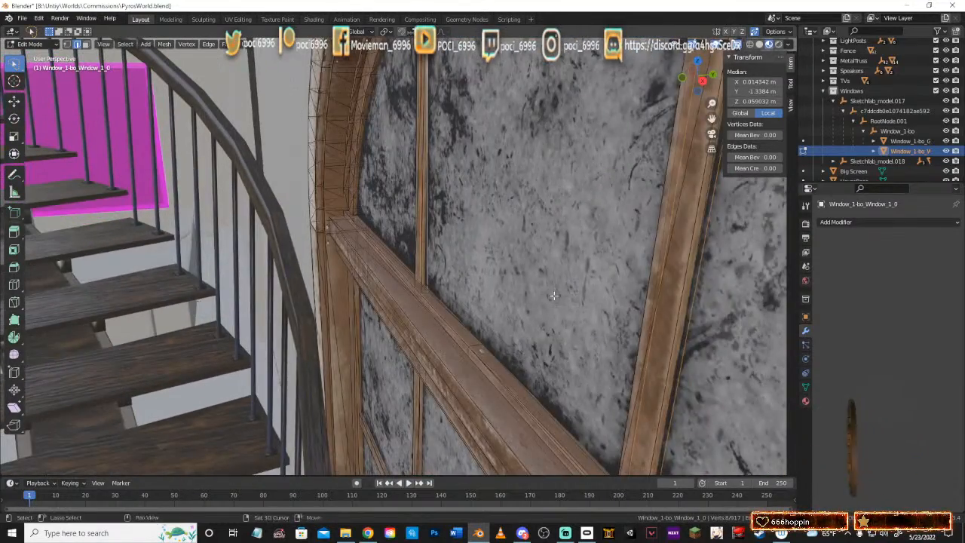
Step: Extrude the selected vertical bar edges above the window's thick crossrail about 0.0029 m along the Y axis
{"action": "middle_click_drag", "start_coordinate": [554, 295], "coordinate": [539, 270]}
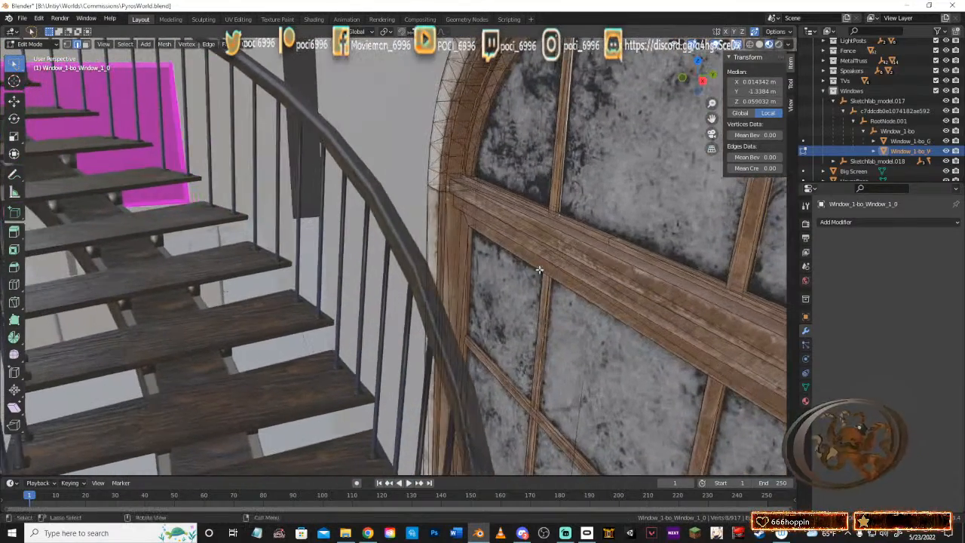
{"action": "scroll", "coordinate": [611, 228], "scroll_direction": "down", "scroll_amount": 3}
{"action": "middle_click_drag", "start_coordinate": [611, 229], "coordinate": [555, 225]}
{"action": "scroll", "coordinate": [565, 228], "scroll_direction": "up", "scroll_amount": 4}
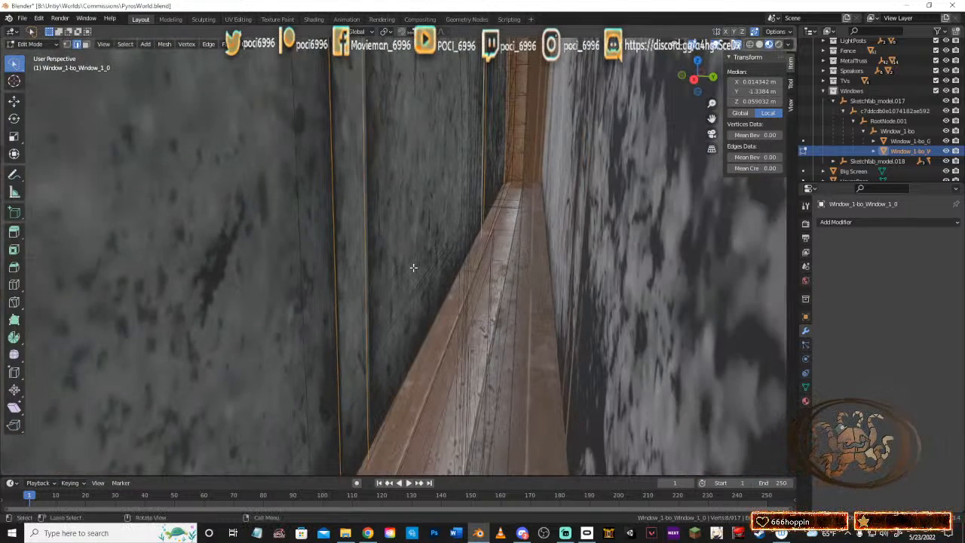
{"action": "key", "text": "g"}
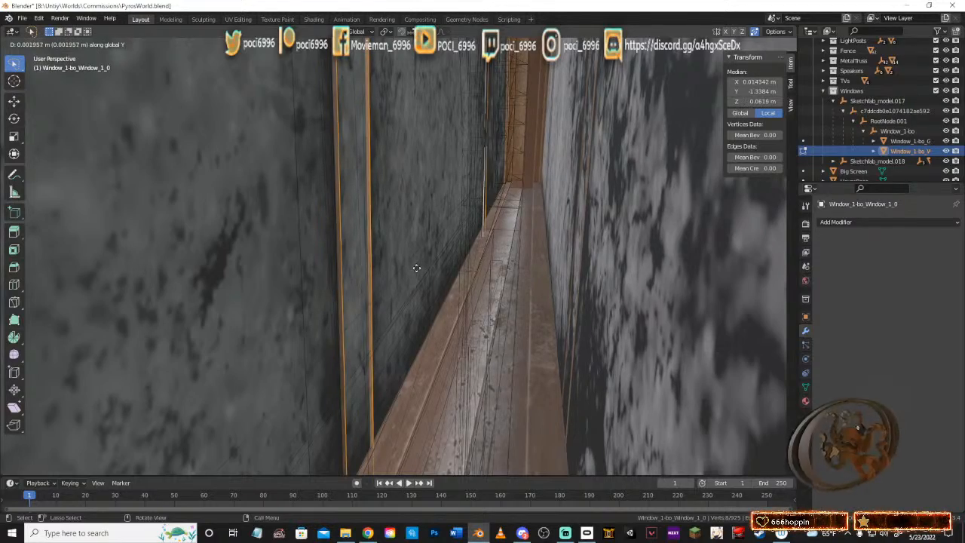
{"action": "left_click", "coordinate": [418, 268]}
Step: Select the vertical bar edges below the thick crossrail on the same frame and extrude them about 0.0023 m along Y
{"action": "scroll", "coordinate": [417, 270], "scroll_direction": "up", "scroll_amount": 3}
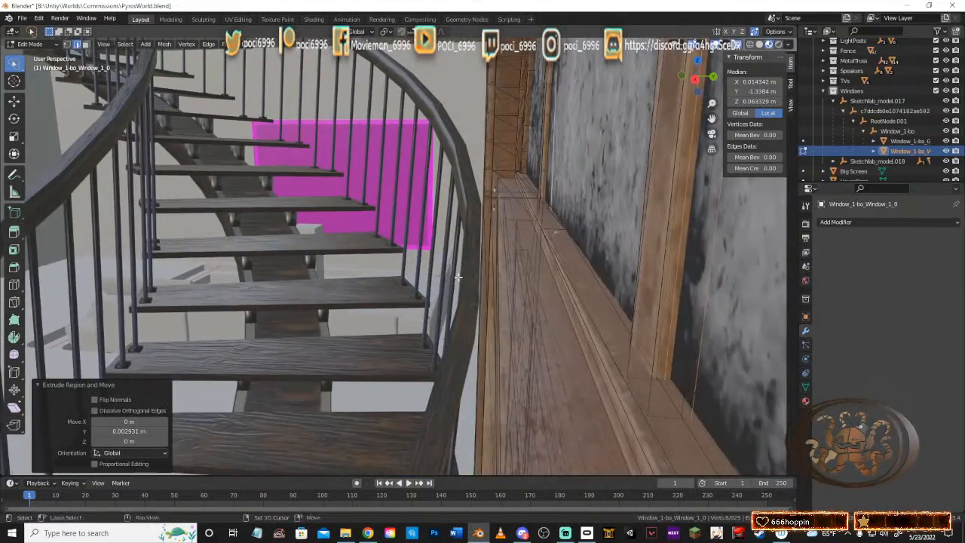
{"action": "middle_click_drag", "start_coordinate": [457, 273], "coordinate": [493, 228], "text": "shift"}
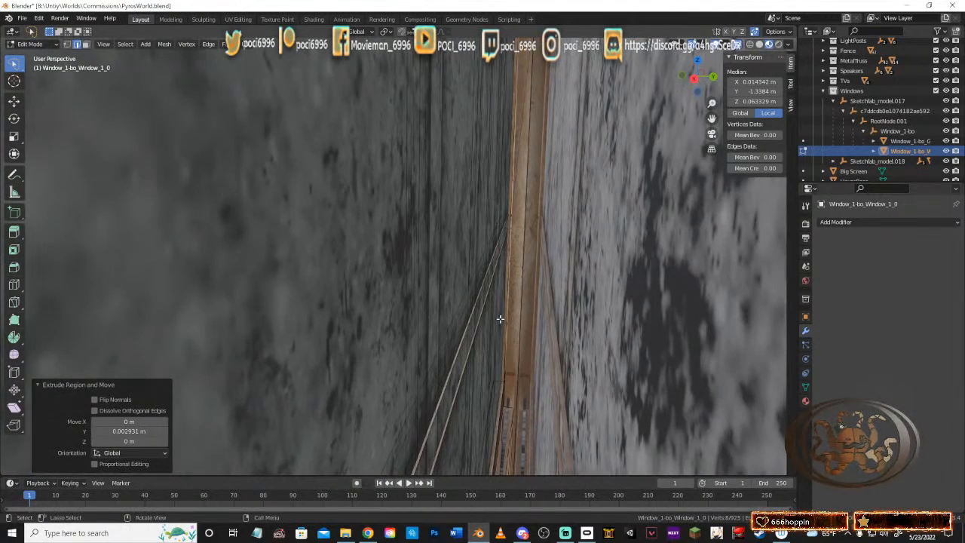
{"action": "left_click", "coordinate": [430, 287]}
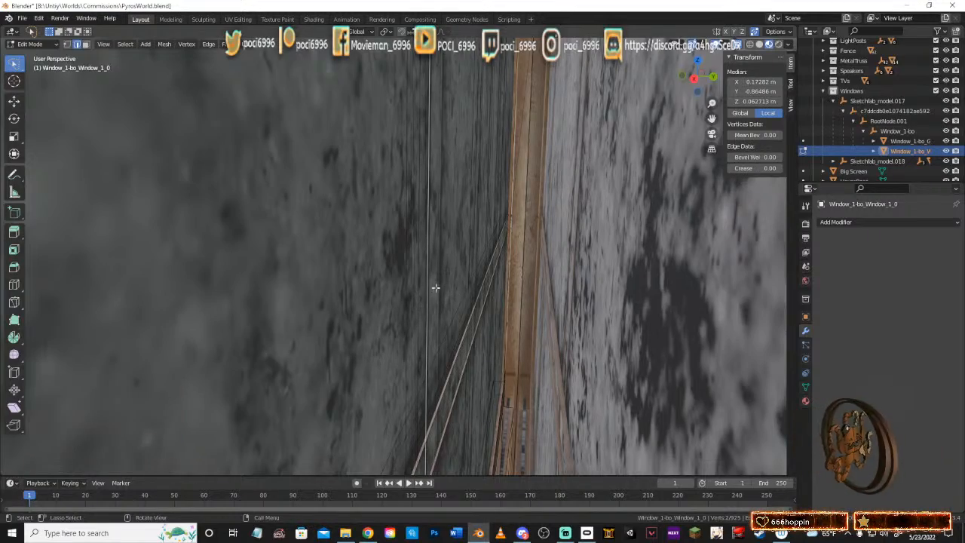
{"action": "middle_click_drag", "start_coordinate": [463, 226], "coordinate": [494, 287]}
{"action": "scroll", "coordinate": [494, 287], "scroll_direction": "up", "scroll_amount": 2}
{"action": "middle_click_drag", "start_coordinate": [605, 284], "coordinate": [568, 287], "text": "shift"}
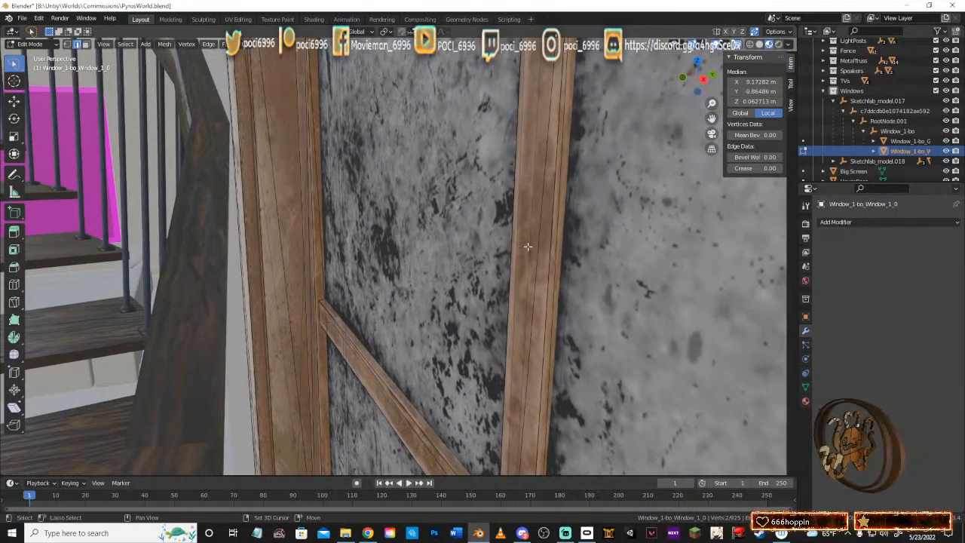
{"action": "left_click", "coordinate": [554, 255], "text": "shift"}
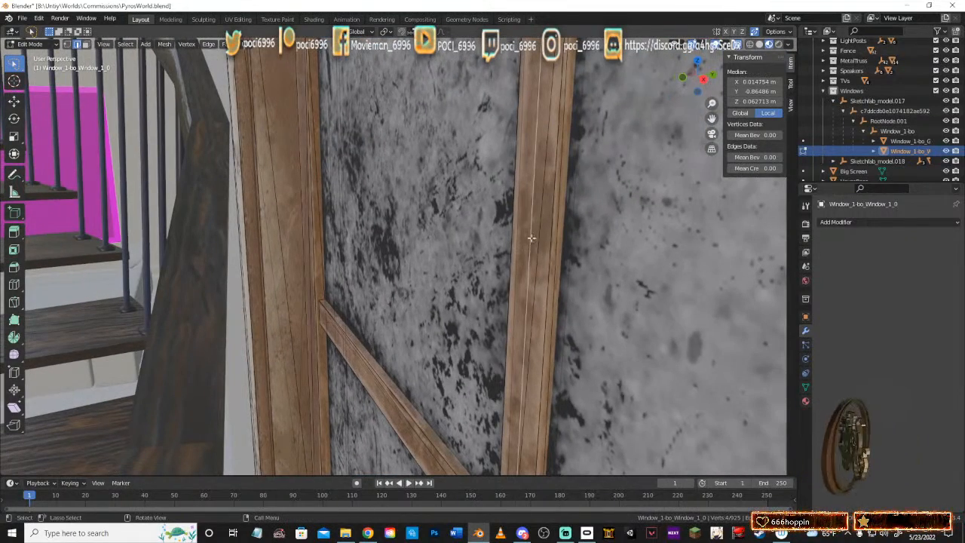
{"action": "left_click", "coordinate": [538, 231]}
{"action": "left_click", "coordinate": [531, 223]}
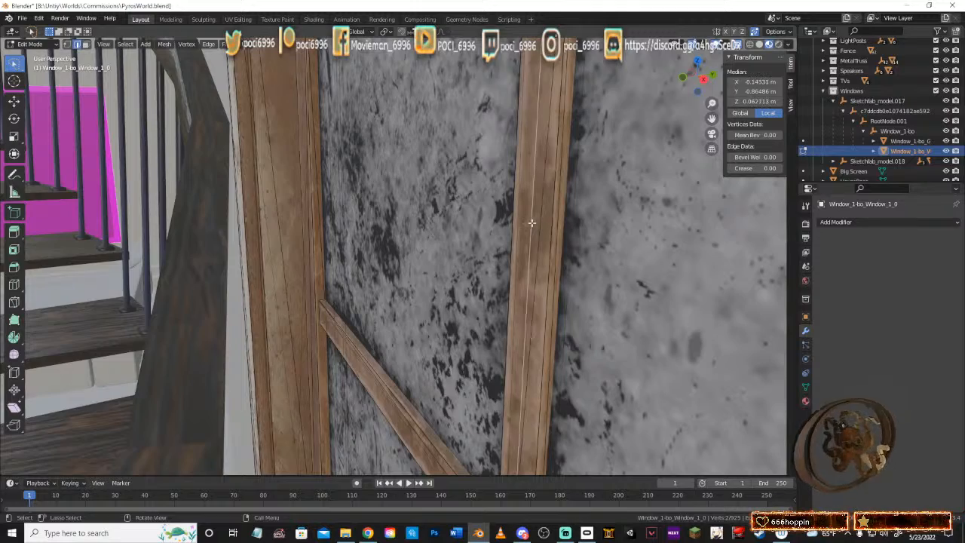
{"action": "left_click", "coordinate": [560, 286], "text": "shift"}
{"action": "middle_click_drag", "start_coordinate": [572, 292], "coordinate": [517, 241]}
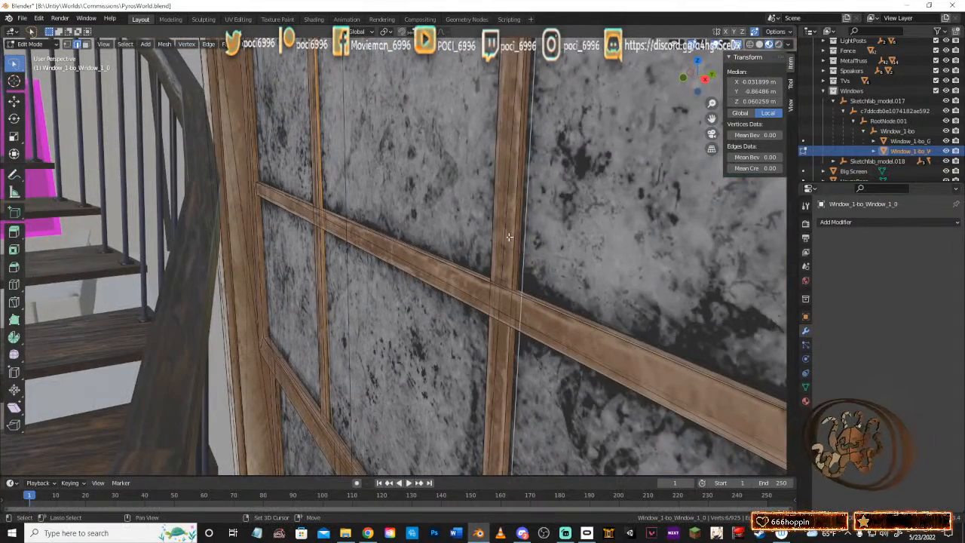
{"action": "left_click", "coordinate": [508, 84], "text": "alt"}
{"action": "middle_click_drag", "start_coordinate": [555, 292], "coordinate": [530, 301]}
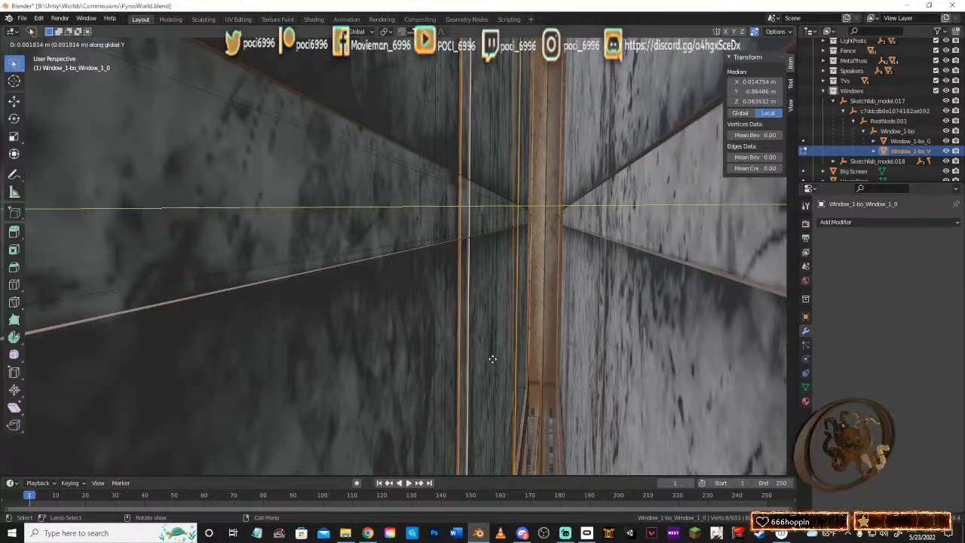
{"action": "left_click", "coordinate": [492, 359]}
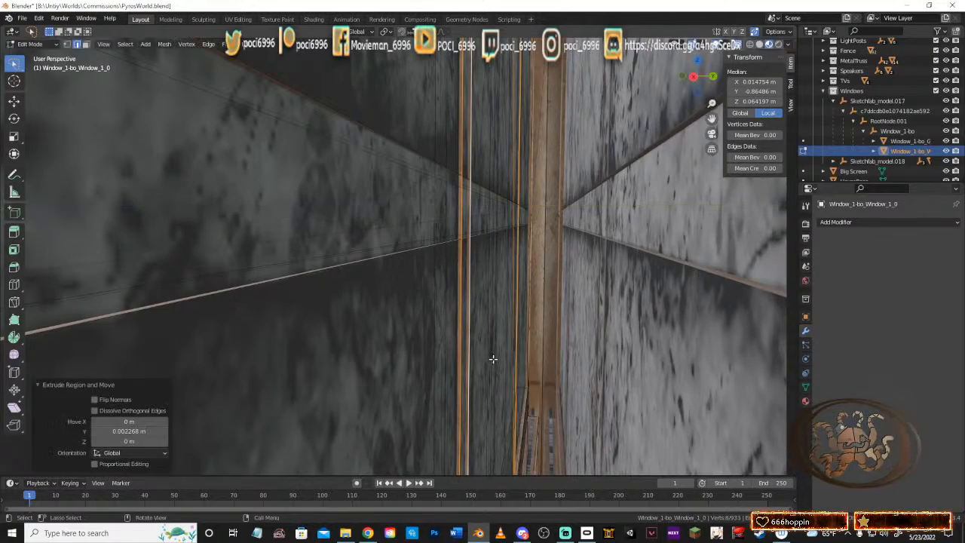
Step: Leave the first frame's mesh and open the opposite window frame, Window_1-bo_Window_1_0.001, for mesh editing
{"action": "middle_click_drag", "start_coordinate": [465, 331], "coordinate": [621, 292]}
{"action": "scroll", "coordinate": [579, 265], "scroll_direction": "down", "scroll_amount": 6}
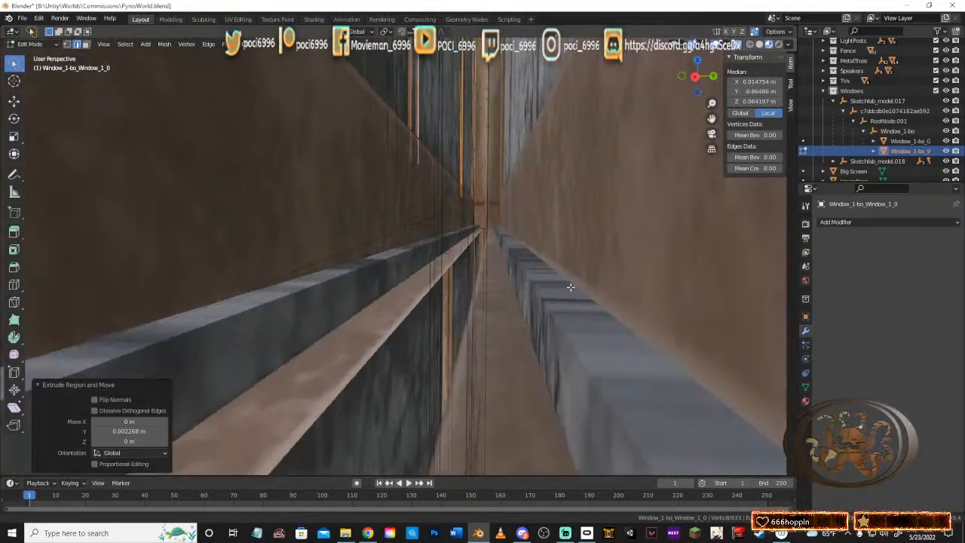
{"action": "middle_click_drag", "start_coordinate": [571, 287], "coordinate": [590, 260]}
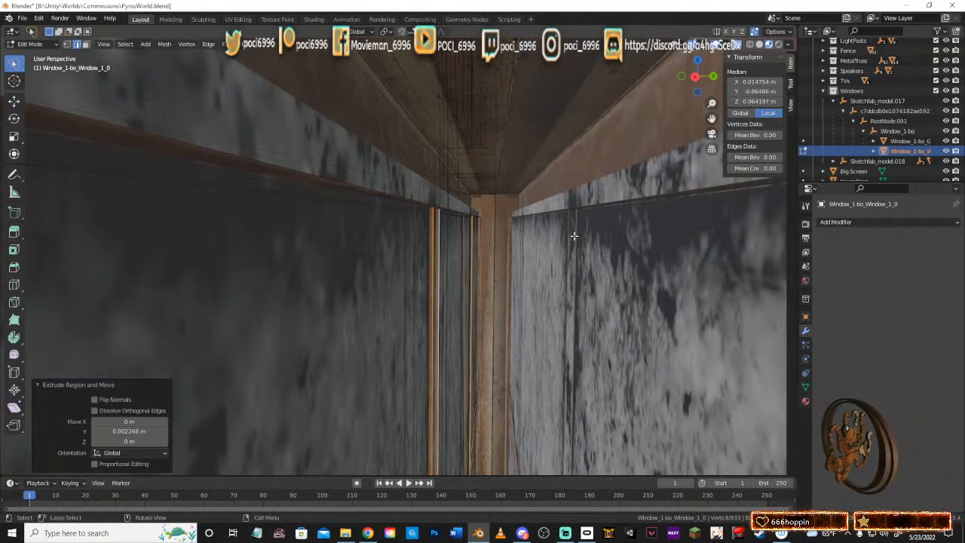
{"action": "left_click", "coordinate": [574, 236]}
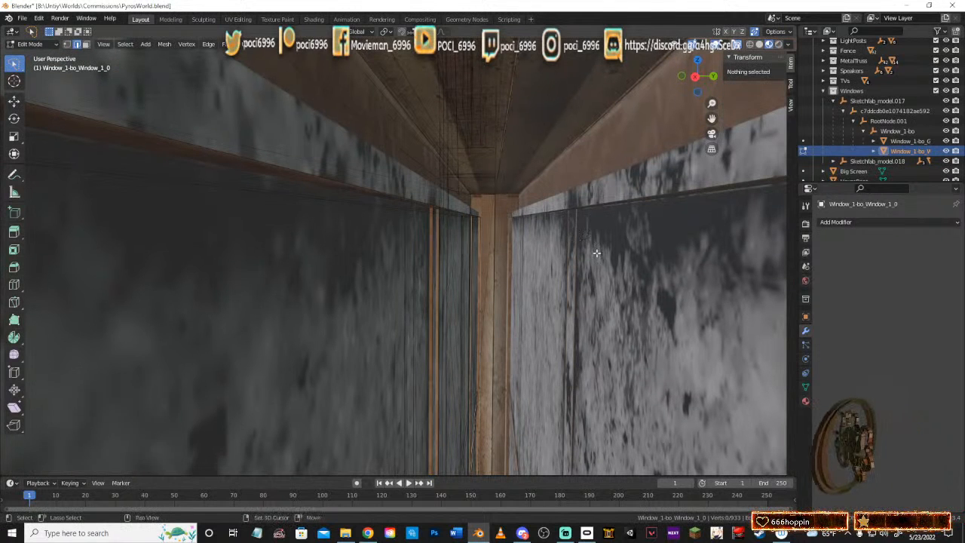
{"action": "middle_click_drag", "start_coordinate": [596, 254], "coordinate": [601, 230], "text": "shift"}
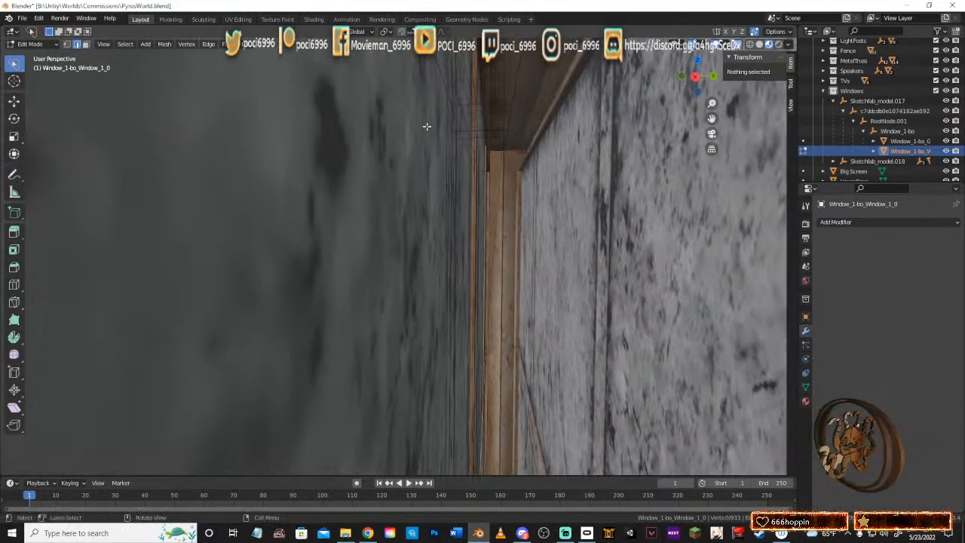
{"action": "key", "text": "Tab"}
{"action": "left_click", "coordinate": [550, 224]}
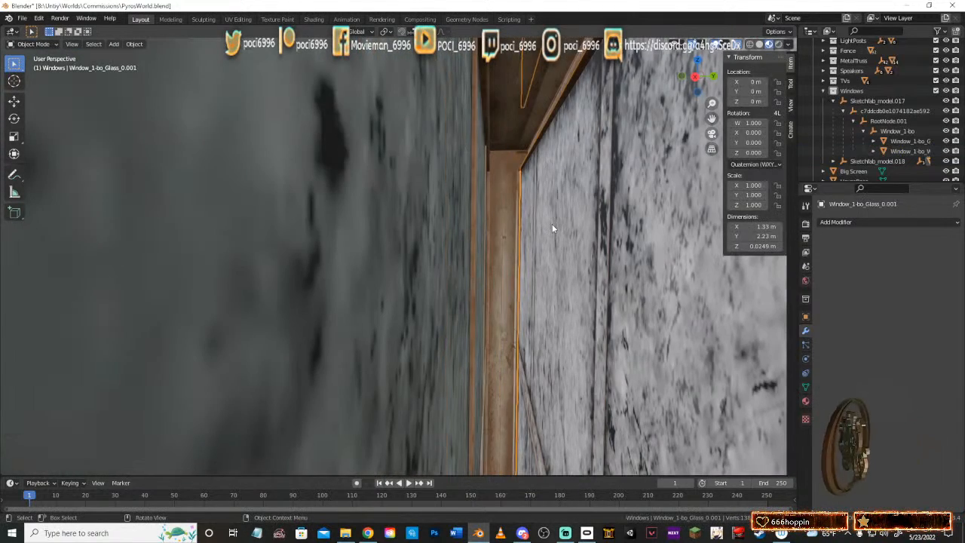
{"action": "key", "text": "Tab"}
{"action": "key", "text": "Tab"}
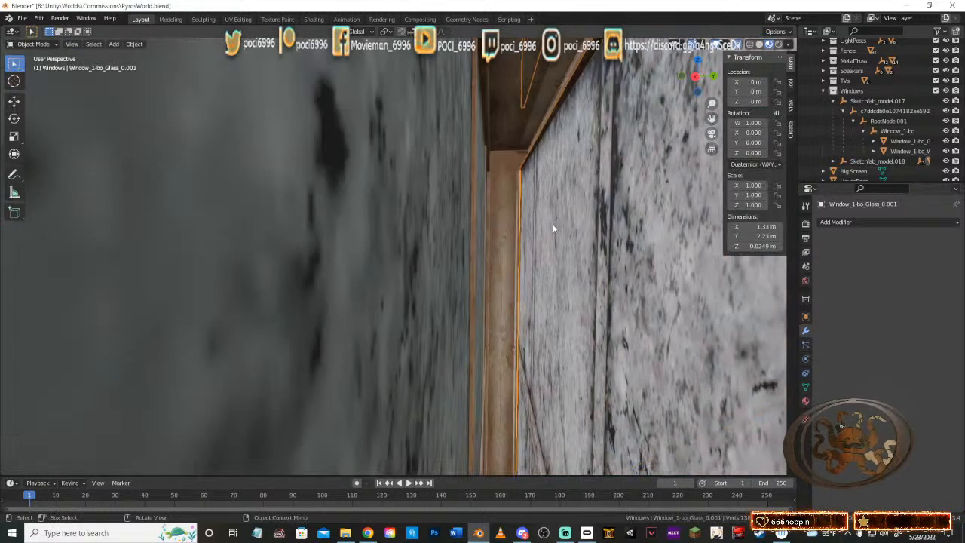
{"action": "left_click", "coordinate": [517, 162]}
{"action": "key", "text": "Tab"}
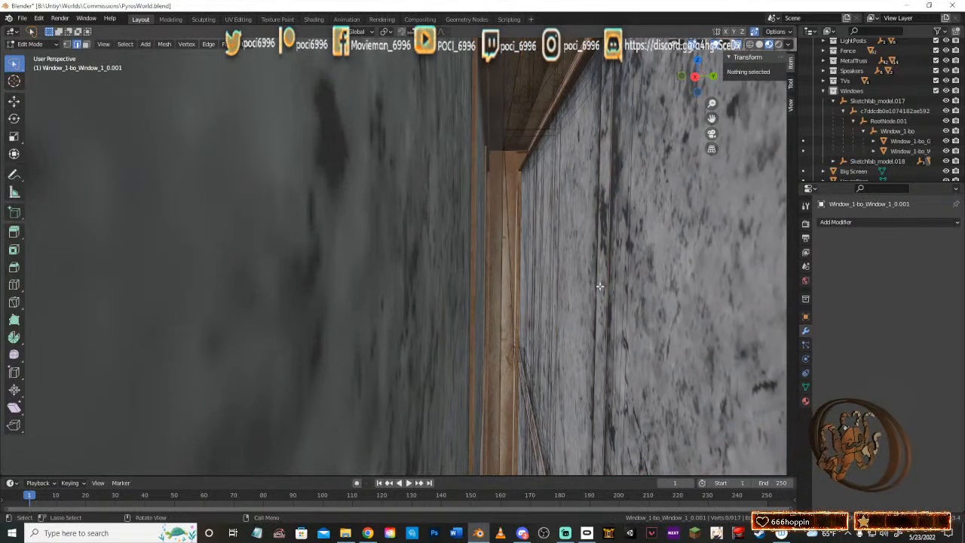
Step: Select the matching vertical bar edges below the crossrail on the opposite frame and extrude them about -0.0035 m along Y
{"action": "scroll", "coordinate": [600, 286], "scroll_direction": "up", "scroll_amount": 1}
{"action": "middle_click_drag", "start_coordinate": [609, 281], "coordinate": [567, 290], "text": "shift"}
{"action": "scroll", "coordinate": [603, 291], "scroll_direction": "up", "scroll_amount": 1}
{"action": "scroll", "coordinate": [603, 291], "scroll_direction": "down", "scroll_amount": 2}
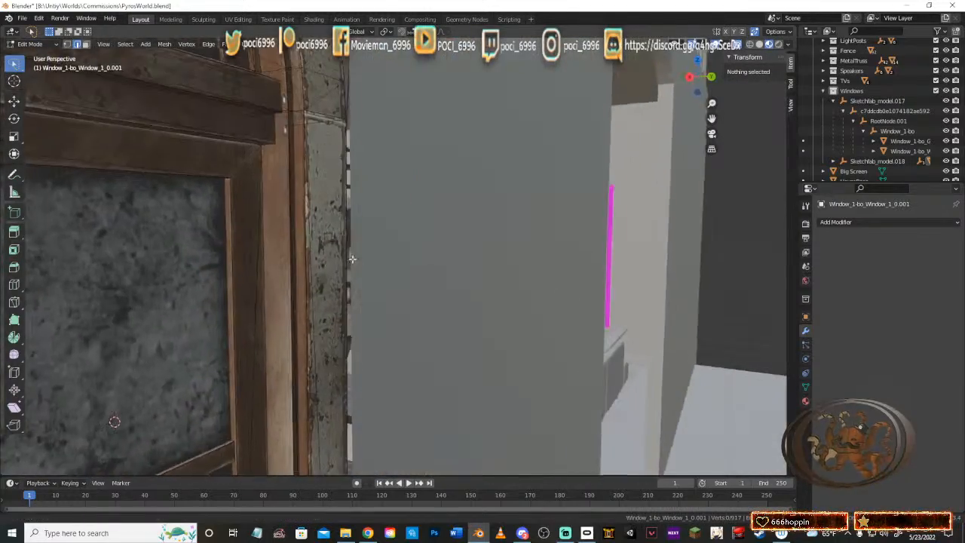
{"action": "middle_click_drag", "start_coordinate": [351, 258], "coordinate": [513, 251]}
{"action": "scroll", "coordinate": [476, 241], "scroll_direction": "up", "scroll_amount": 2}
{"action": "scroll", "coordinate": [478, 242], "scroll_direction": "down", "scroll_amount": 1}
{"action": "left_click", "coordinate": [455, 234], "text": "shift"}
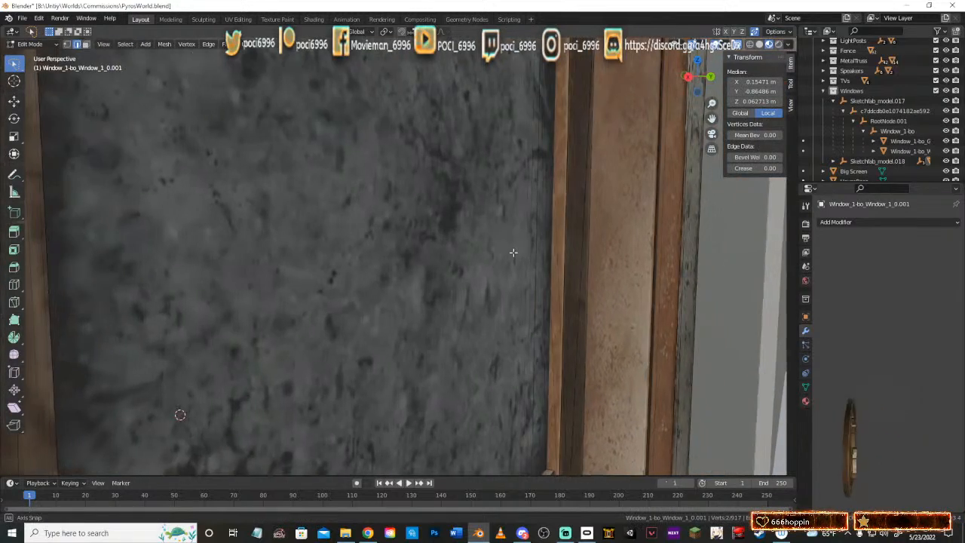
{"action": "middle_click_drag", "start_coordinate": [324, 232], "coordinate": [299, 234], "text": "shift"}
{"action": "scroll", "coordinate": [394, 233], "scroll_direction": "down", "scroll_amount": 8}
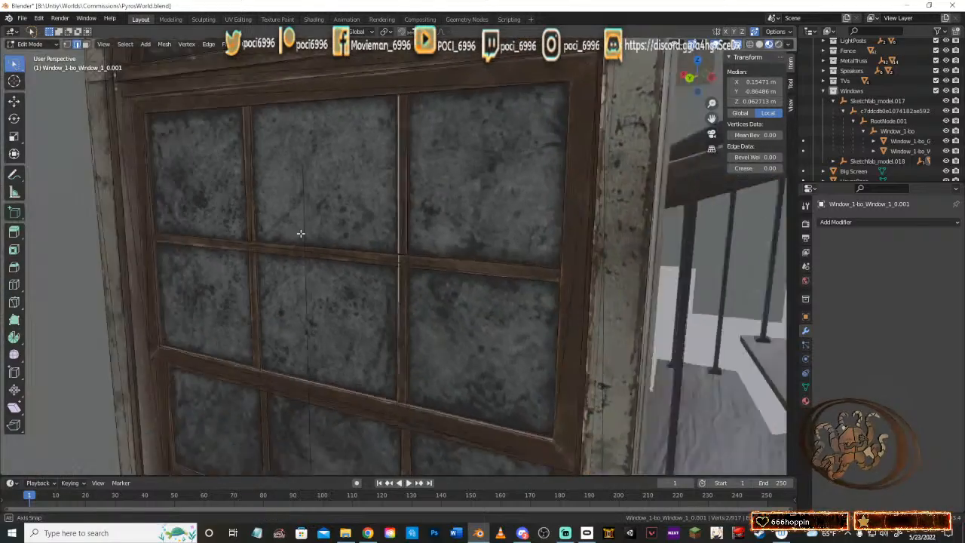
{"action": "scroll", "coordinate": [427, 228], "scroll_direction": "up", "scroll_amount": 3}
{"action": "middle_click_drag", "start_coordinate": [427, 228], "coordinate": [434, 216]}
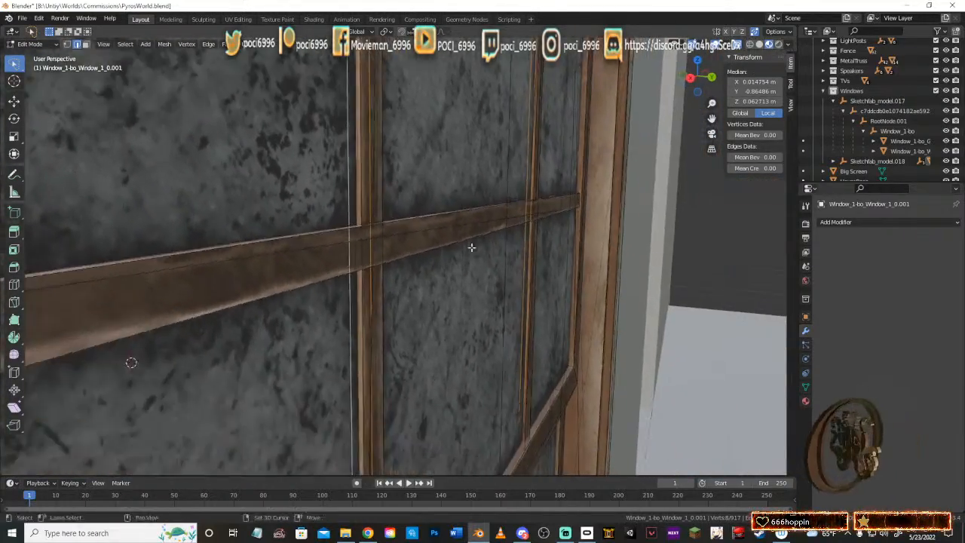
{"action": "middle_click_drag", "start_coordinate": [486, 350], "coordinate": [475, 296], "text": "shift"}
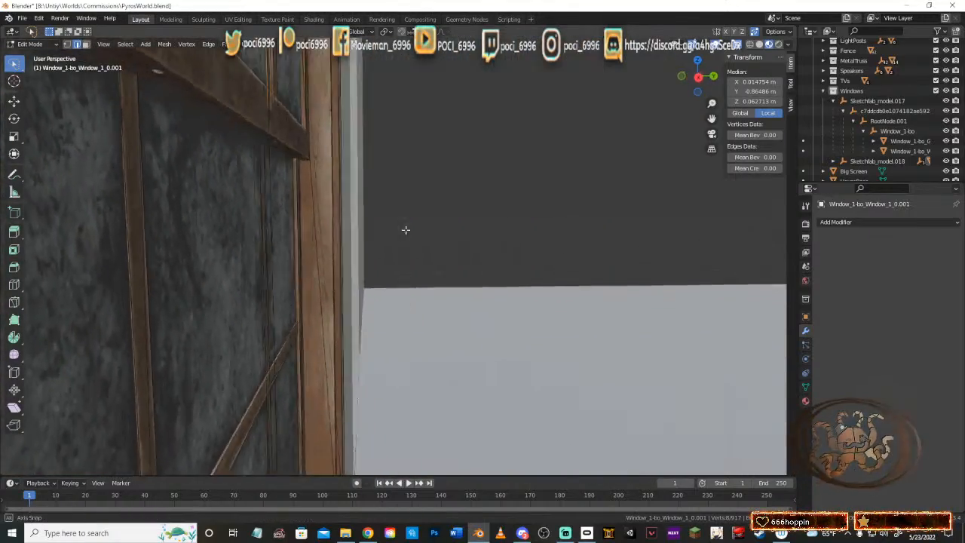
{"action": "middle_click_drag", "start_coordinate": [465, 241], "coordinate": [444, 267], "text": "shift"}
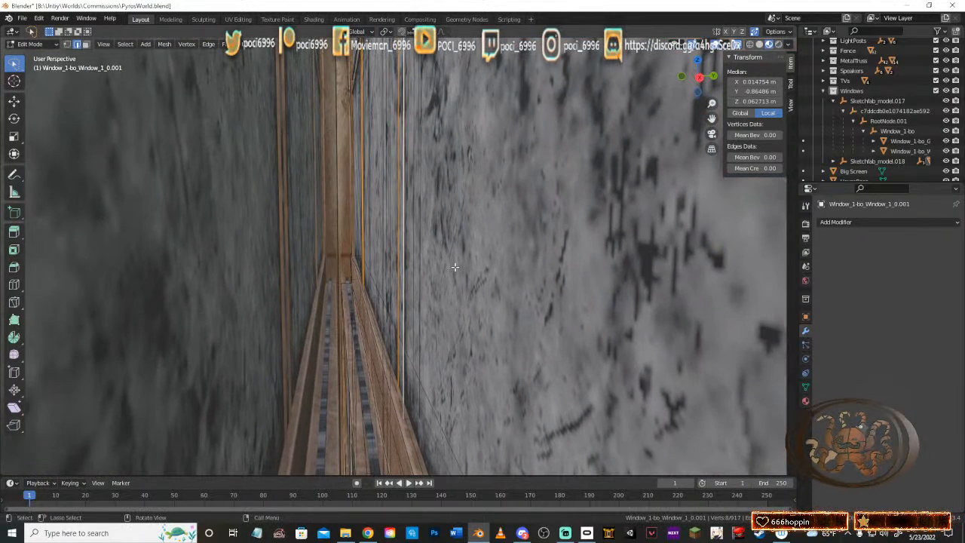
{"action": "key", "text": "g"}
{"action": "key", "text": "y"}
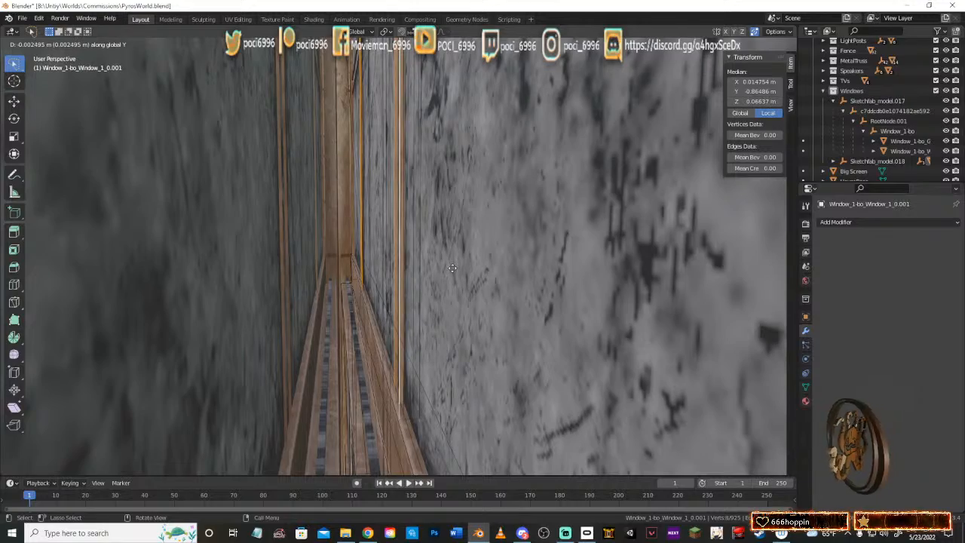
{"action": "left_click", "coordinate": [451, 268]}
Step: Select the four corner vertices along the open gap of one extruded vertical bar on the opposite frame
{"action": "middle_click_drag", "start_coordinate": [461, 254], "coordinate": [462, 306], "text": "shift"}
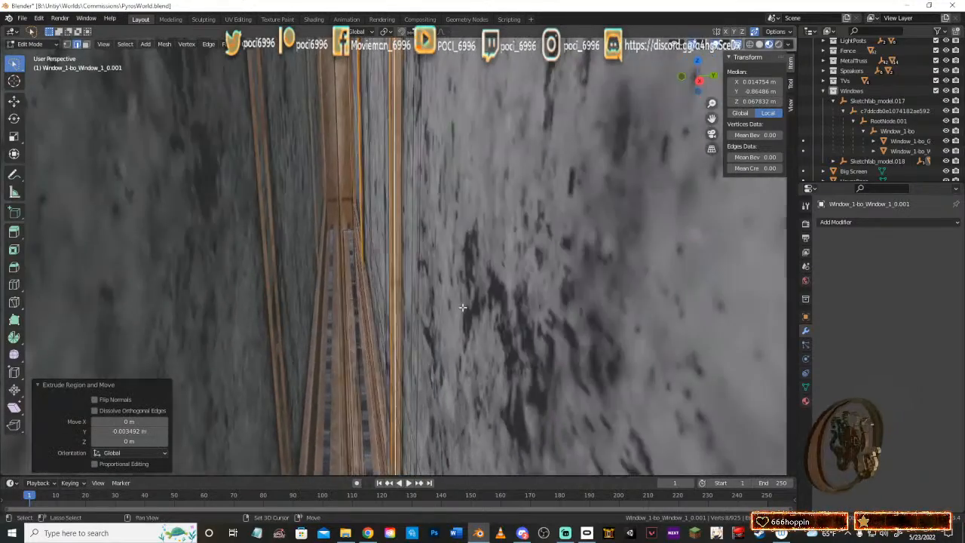
{"action": "middle_click_drag", "start_coordinate": [484, 250], "coordinate": [490, 187], "text": "shift"}
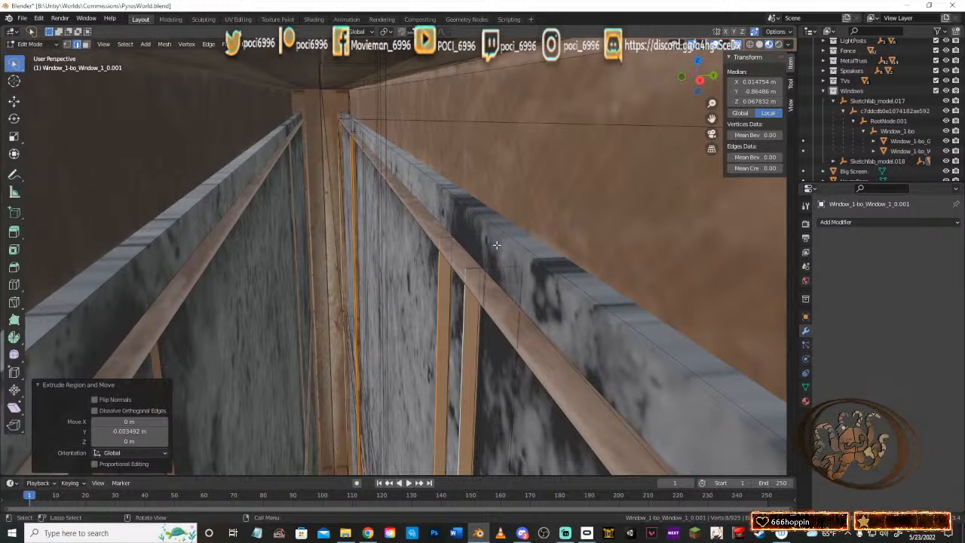
{"action": "left_click", "coordinate": [438, 238]}
{"action": "left_click", "coordinate": [464, 269], "text": "shift"}
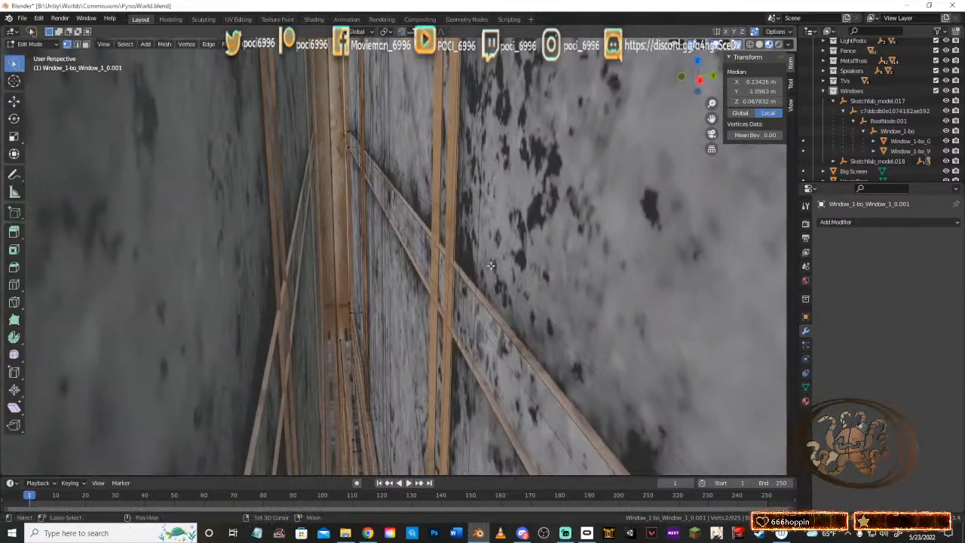
{"action": "scroll", "coordinate": [494, 205], "scroll_direction": "down", "scroll_amount": 4}
{"action": "scroll", "coordinate": [445, 430], "scroll_direction": "up", "scroll_amount": 3}
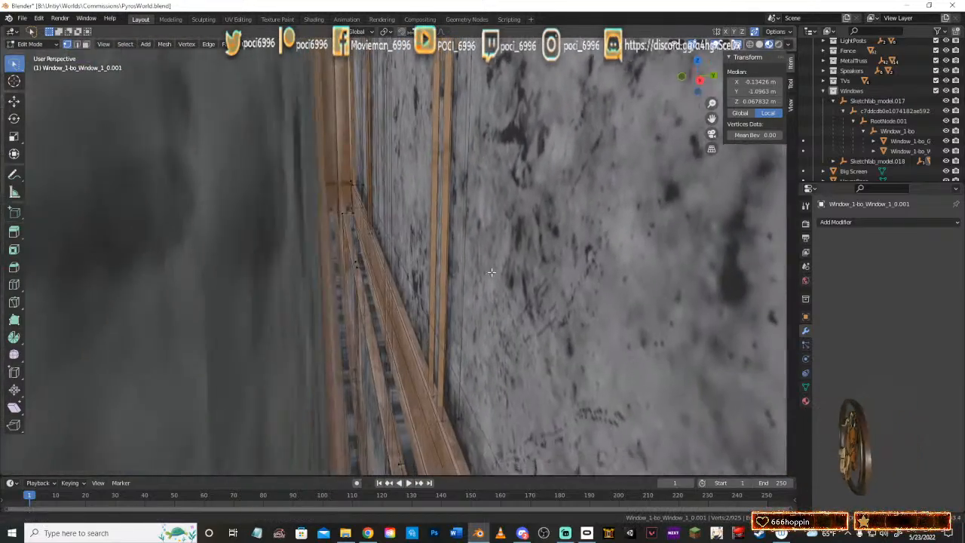
{"action": "left_click", "coordinate": [421, 377], "text": "shift"}
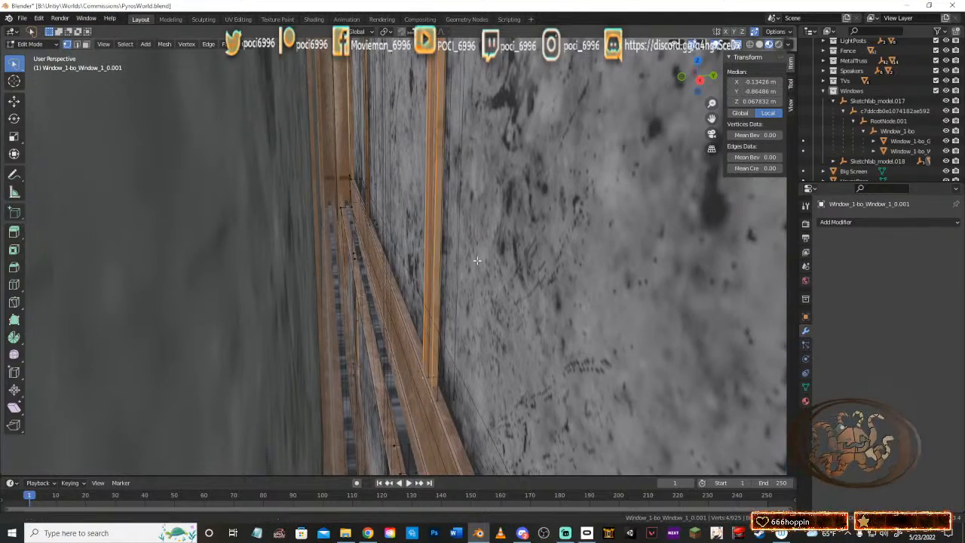
{"action": "middle_click_drag", "start_coordinate": [477, 260], "coordinate": [542, 251]}
{"action": "scroll", "coordinate": [535, 329], "scroll_direction": "down", "scroll_amount": 3}
{"action": "scroll", "coordinate": [543, 326], "scroll_direction": "up", "scroll_amount": 4}
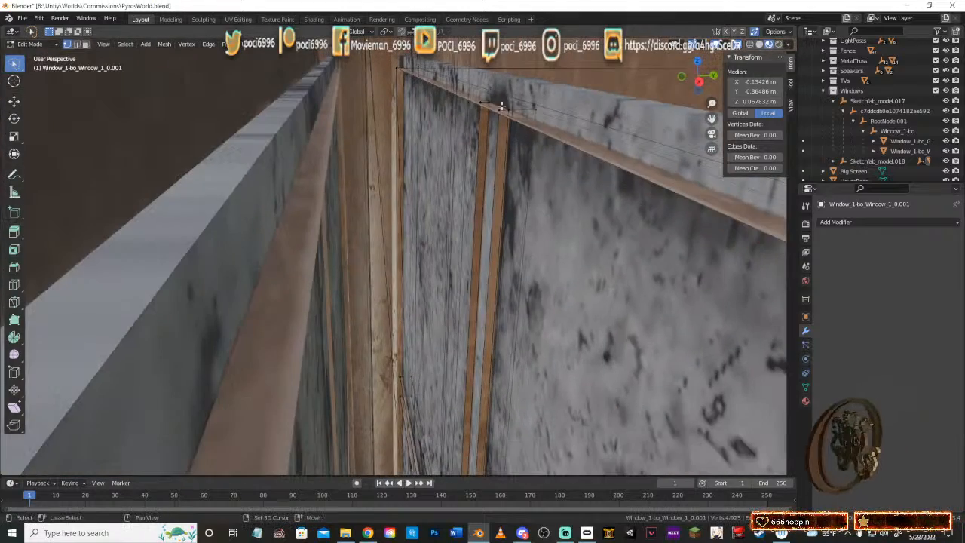
Step: Fill the open gaps of the upper vertical bars and their thin crossbar with faces on the opposite frame
{"action": "middle_click_drag", "start_coordinate": [497, 111], "coordinate": [500, 206]}
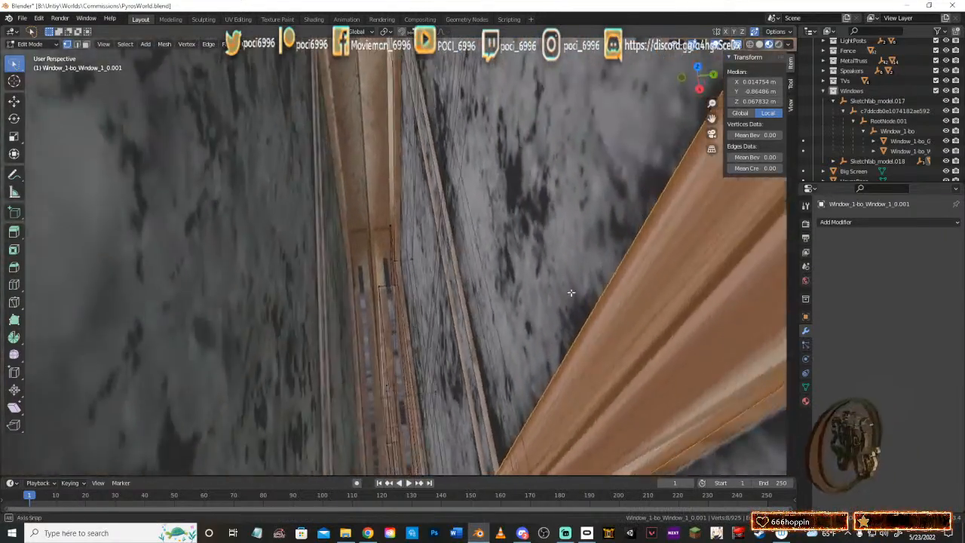
{"action": "middle_click_drag", "start_coordinate": [571, 292], "coordinate": [561, 294]}
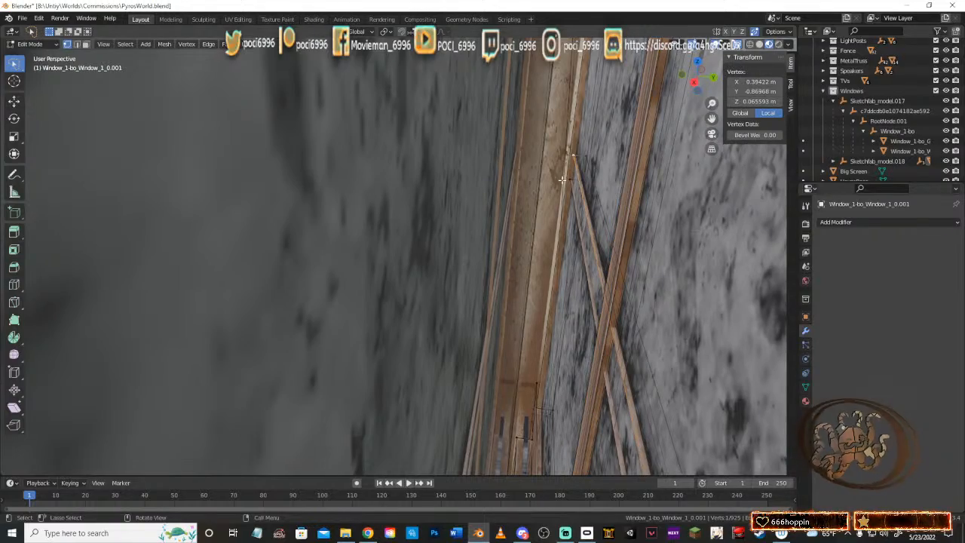
{"action": "left_click", "coordinate": [567, 180]}
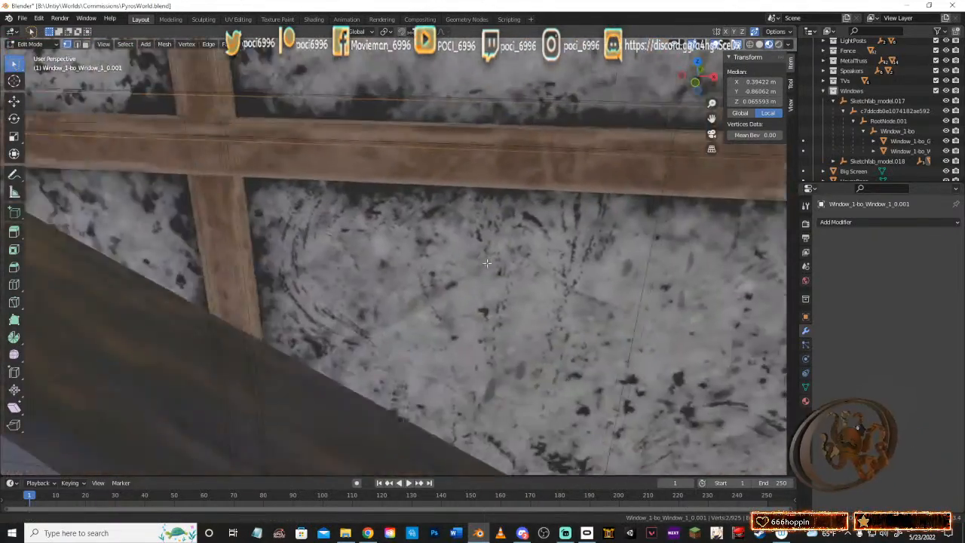
{"action": "middle_click_drag", "start_coordinate": [487, 263], "coordinate": [381, 250], "text": "shift"}
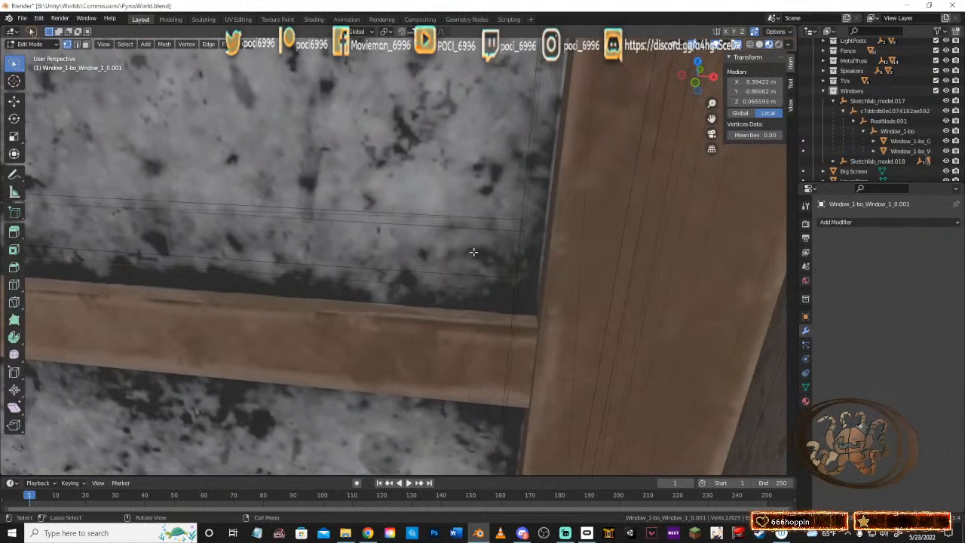
{"action": "left_click", "coordinate": [528, 234], "text": "shift"}
{"action": "left_click", "coordinate": [526, 290], "text": "shift"}
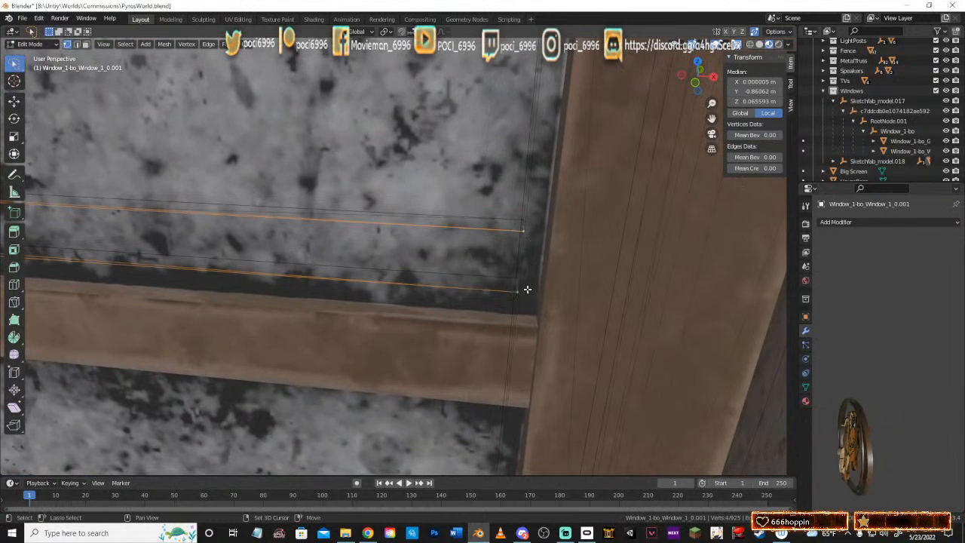
{"action": "middle_click_drag", "start_coordinate": [353, 266], "coordinate": [314, 235]}
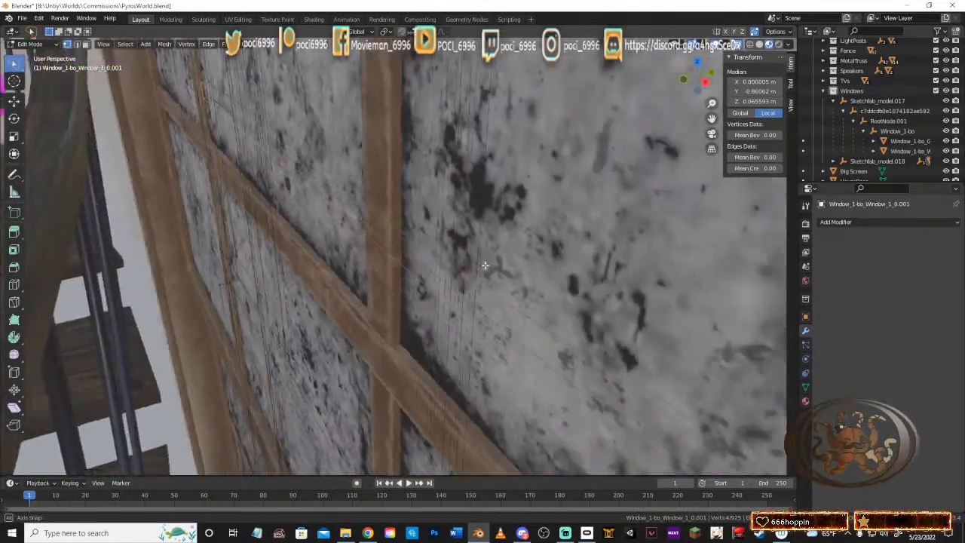
{"action": "middle_click_drag", "start_coordinate": [484, 265], "coordinate": [432, 234]}
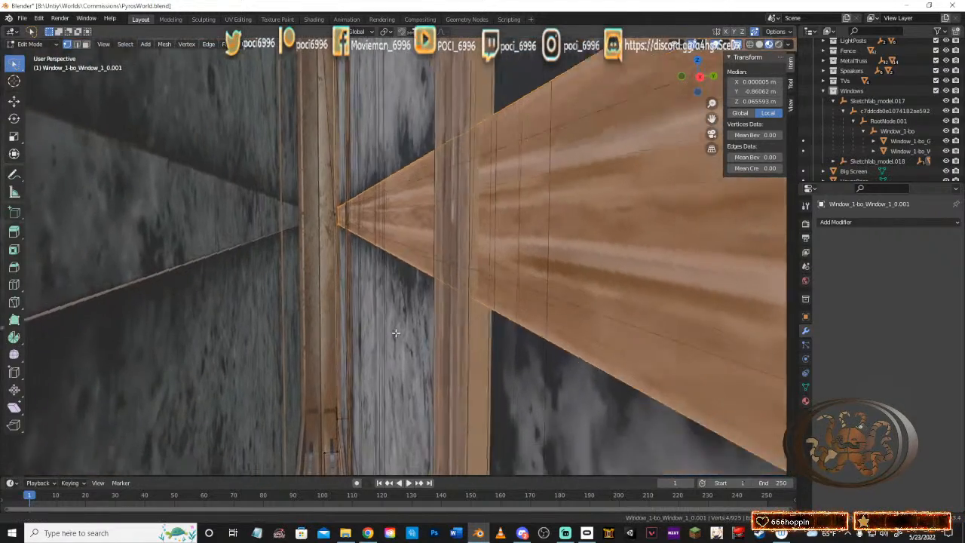
{"action": "middle_click_drag", "start_coordinate": [396, 332], "coordinate": [405, 315]}
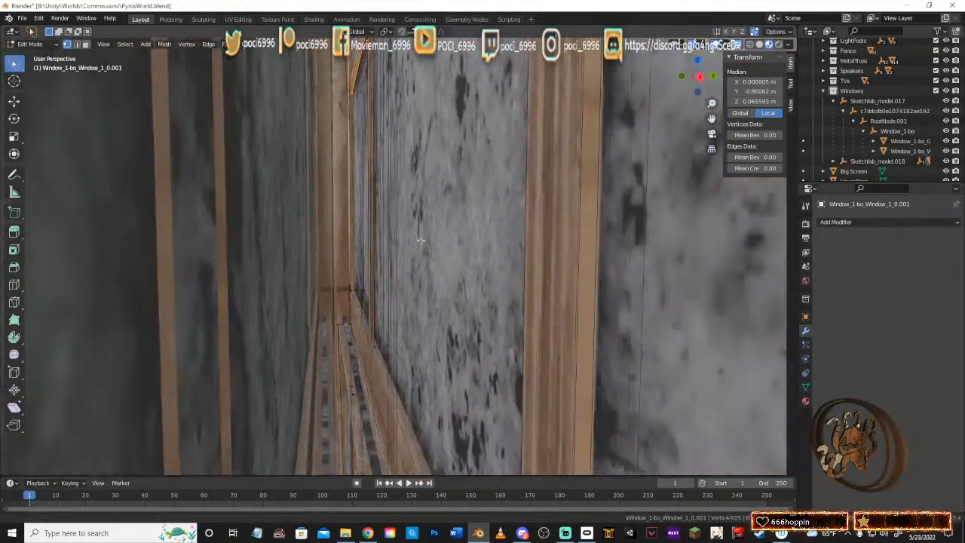
Step: Select the two base vertices of an extruded vertical bar above the thick crossrail and leave the opposite frame's mesh
{"action": "middle_click_drag", "start_coordinate": [420, 240], "coordinate": [440, 214]}
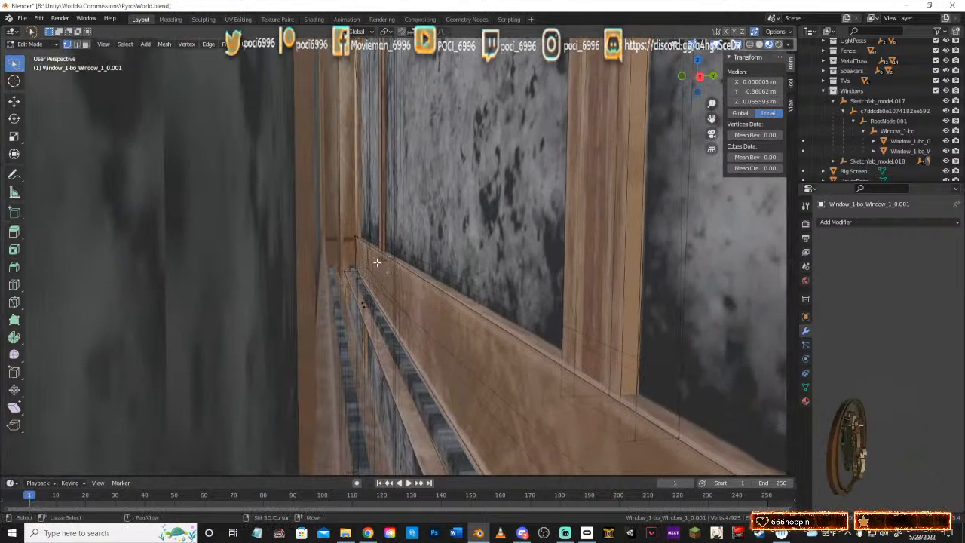
{"action": "left_click", "coordinate": [376, 262], "text": "shift"}
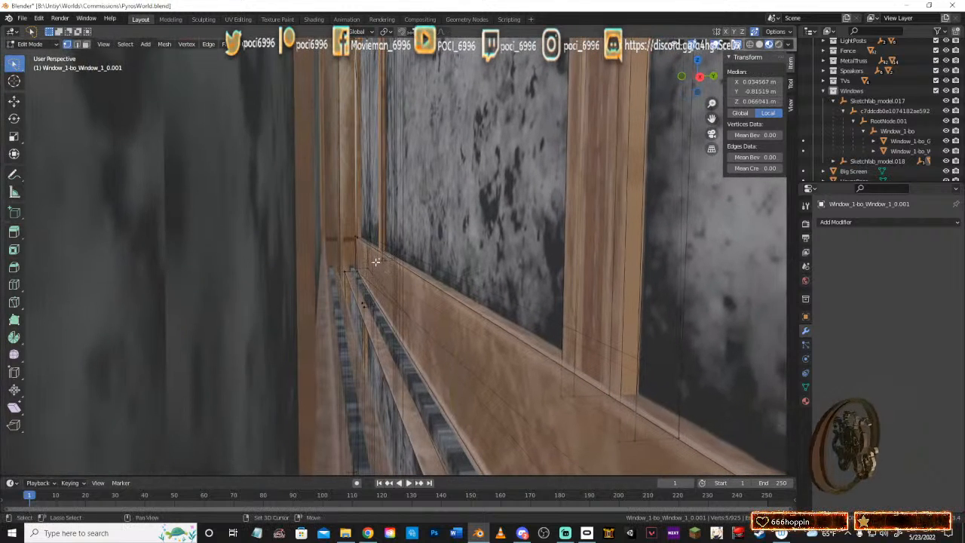
{"action": "left_click", "coordinate": [380, 263], "text": "shift"}
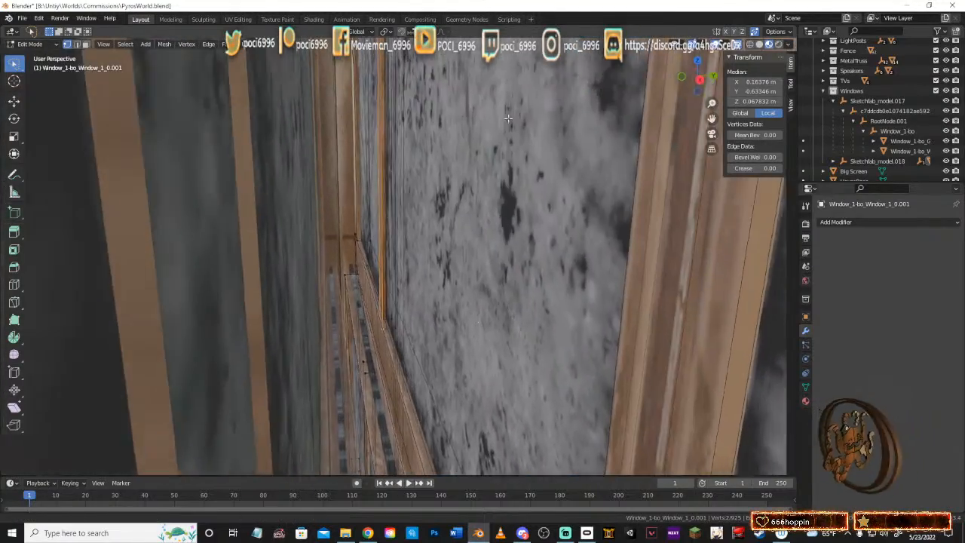
{"action": "middle_click_drag", "start_coordinate": [508, 118], "coordinate": [523, 294]}
{"action": "key", "text": "Tab"}
Step: Select the facing window frame, Window_1-bo_Window_1_0, and open it for mesh editing
{"action": "middle_click_drag", "start_coordinate": [491, 173], "coordinate": [476, 157]}
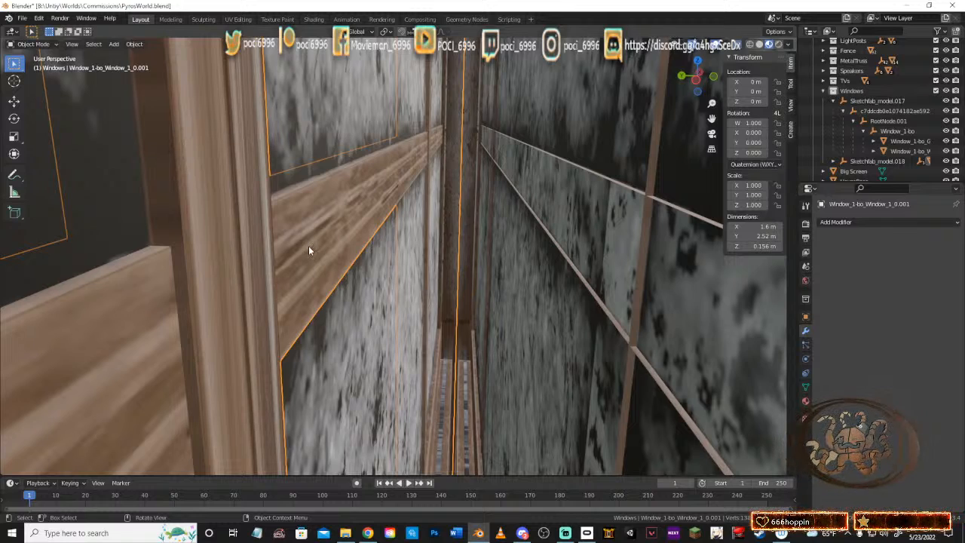
{"action": "middle_click_drag", "start_coordinate": [450, 318], "coordinate": [413, 326]}
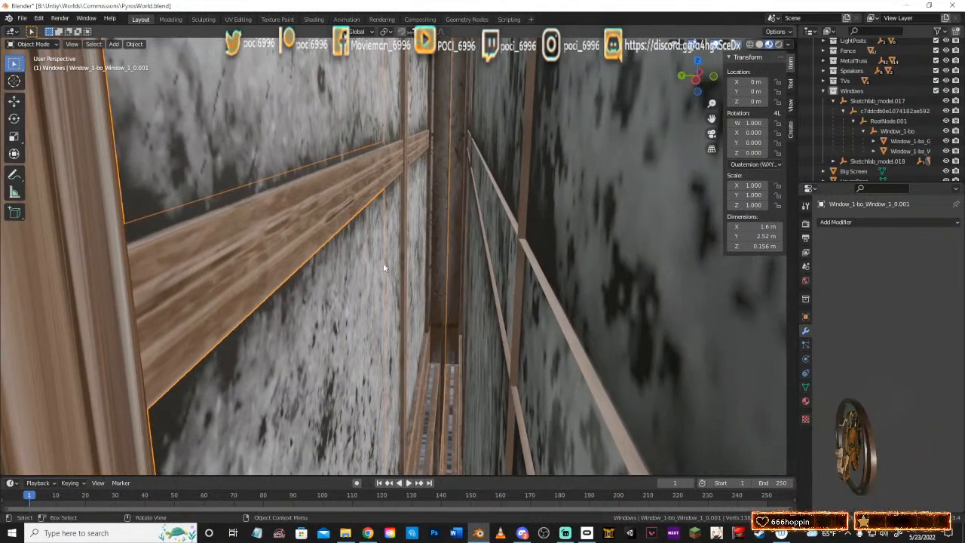
{"action": "middle_click_drag", "start_coordinate": [384, 263], "coordinate": [405, 254]}
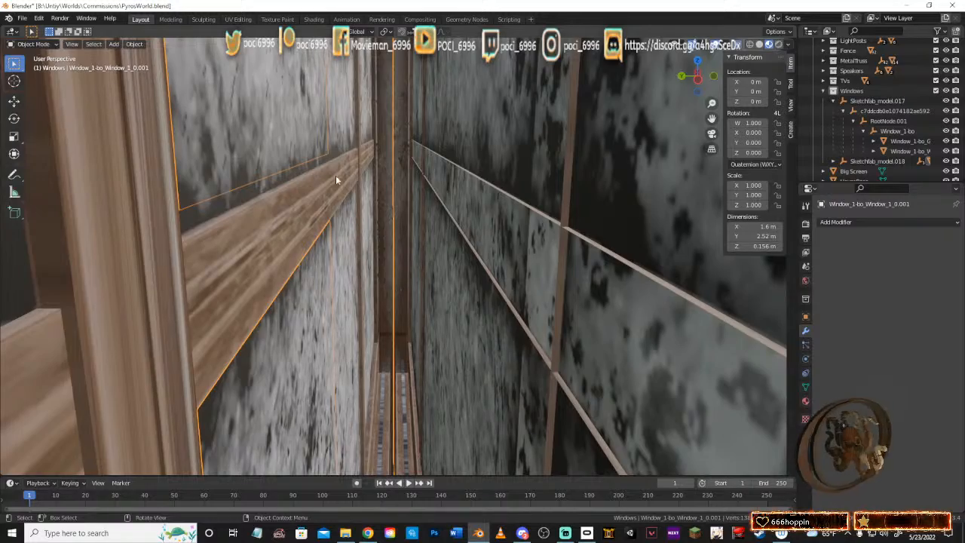
{"action": "middle_click_drag", "start_coordinate": [336, 175], "coordinate": [418, 292]}
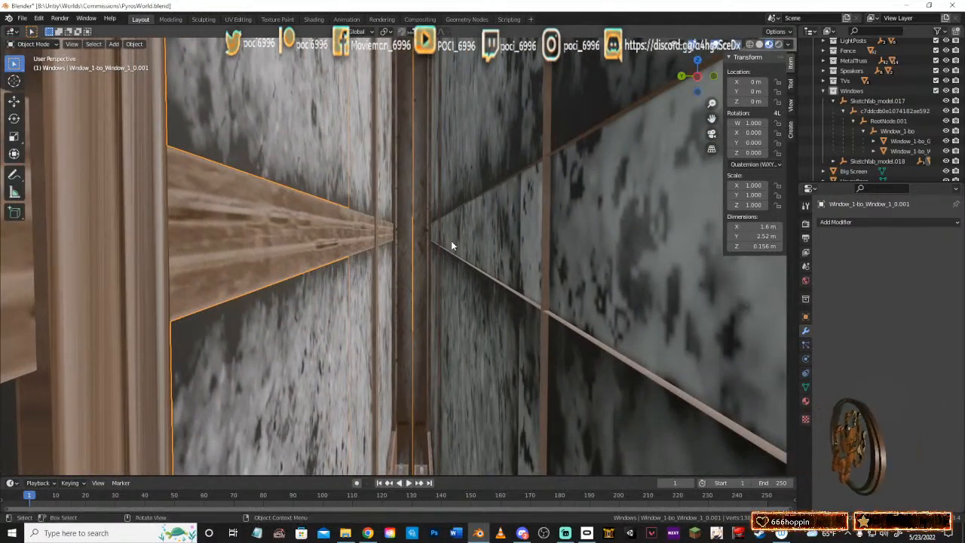
{"action": "left_click", "coordinate": [452, 242]}
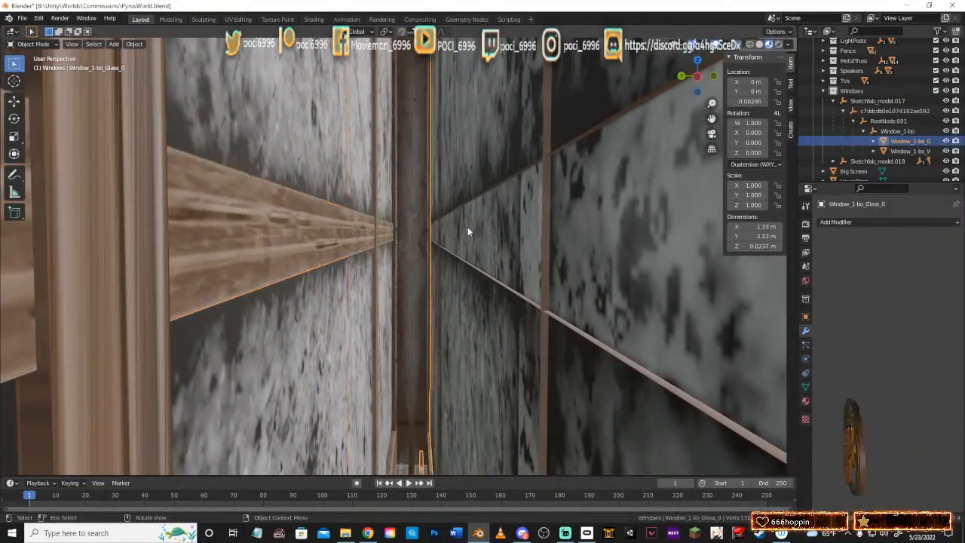
{"action": "left_click", "coordinate": [420, 202]}
{"action": "key", "text": "Tab"}
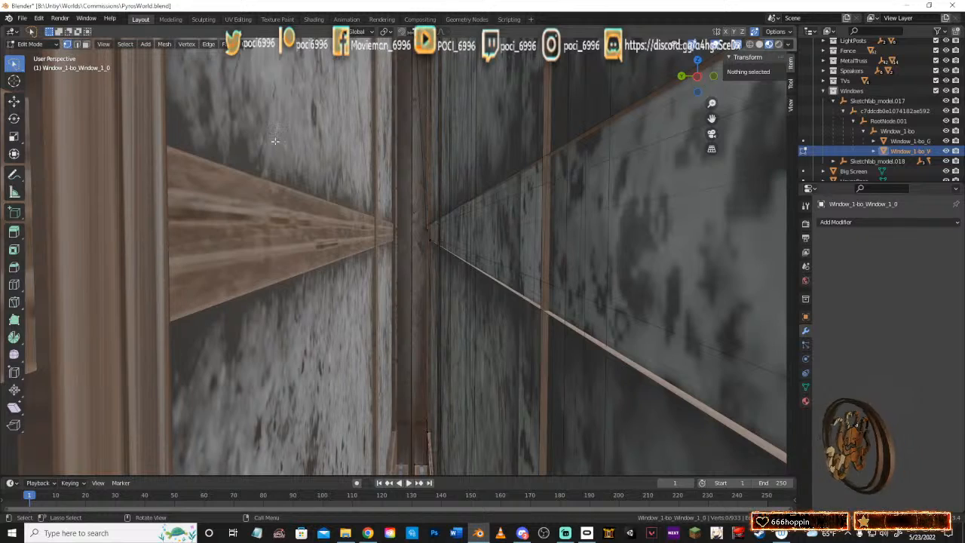
Step: Select the four corner vertices along the open gap of the upper thin crossbar on this frame
{"action": "left_click", "coordinate": [430, 222]}
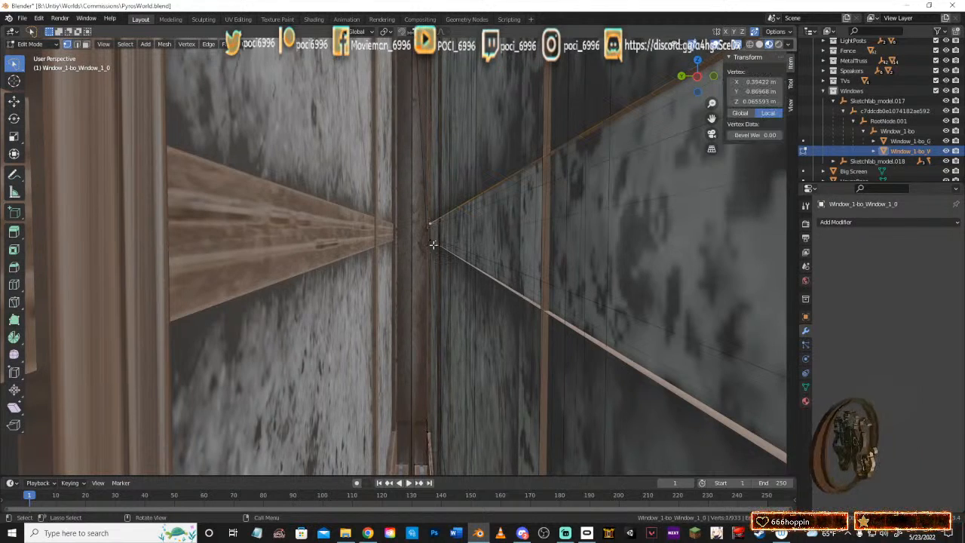
{"action": "middle_click_drag", "start_coordinate": [430, 237], "coordinate": [407, 297]}
{"action": "left_click", "coordinate": [588, 208], "text": "shift"}
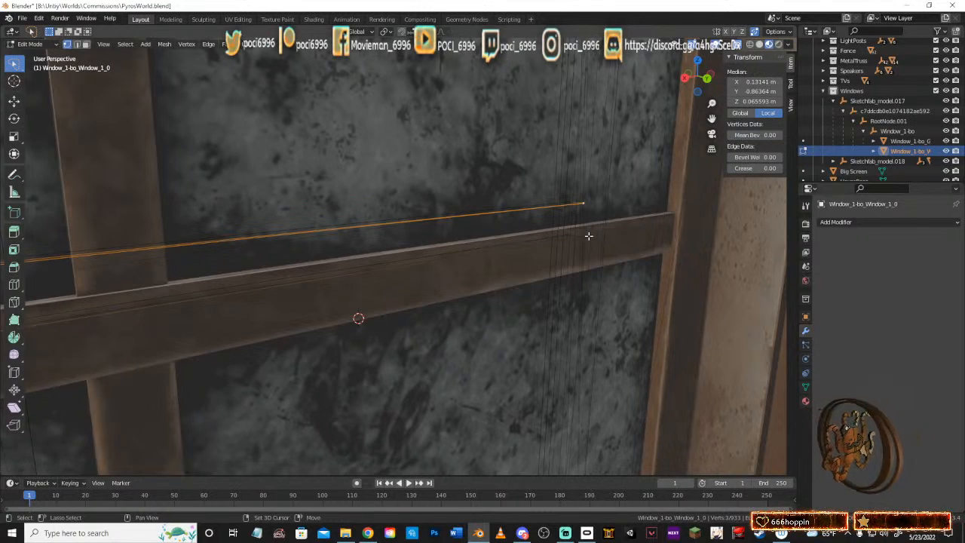
{"action": "left_click", "coordinate": [586, 236], "text": "shift"}
{"action": "middle_click_drag", "start_coordinate": [423, 251], "coordinate": [465, 228]}
{"action": "middle_click_drag", "start_coordinate": [420, 311], "coordinate": [513, 211]}
Step: Extend the selection to the four corner vertices of the lower thin crossbar's gap and fill the crossbar gaps with faces
{"action": "left_click", "coordinate": [459, 196], "text": "shift"}
{"action": "left_click", "coordinate": [459, 210], "text": "shift"}
{"action": "scroll", "coordinate": [581, 179], "scroll_direction": "up", "scroll_amount": 3}
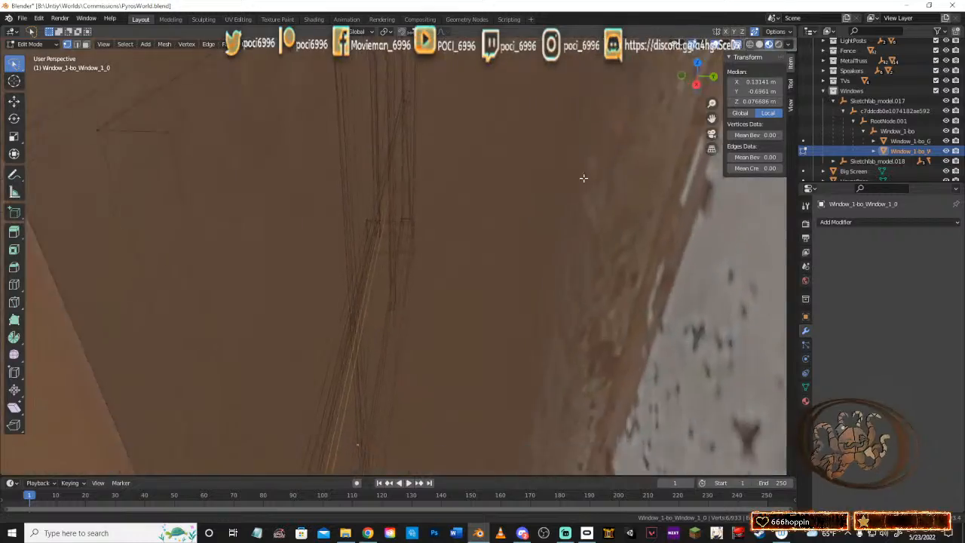
{"action": "middle_click_drag", "start_coordinate": [581, 179], "coordinate": [277, 288], "text": "shift"}
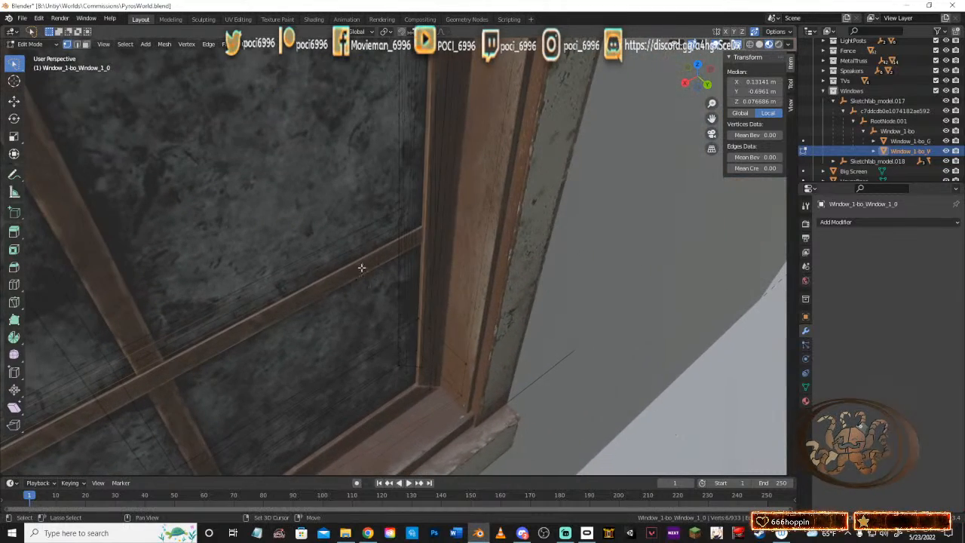
{"action": "middle_click_drag", "start_coordinate": [361, 267], "coordinate": [430, 191]}
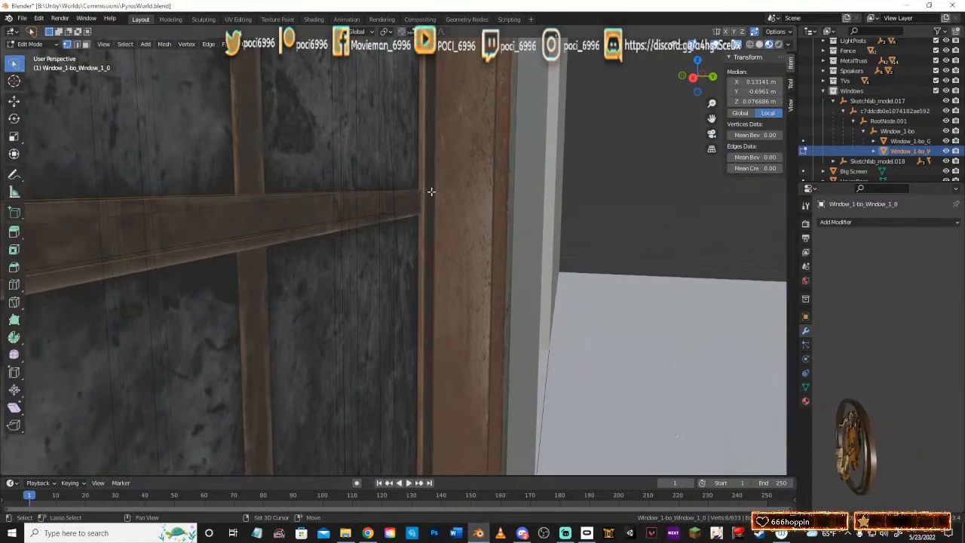
{"action": "middle_click_drag", "start_coordinate": [426, 183], "coordinate": [392, 261]}
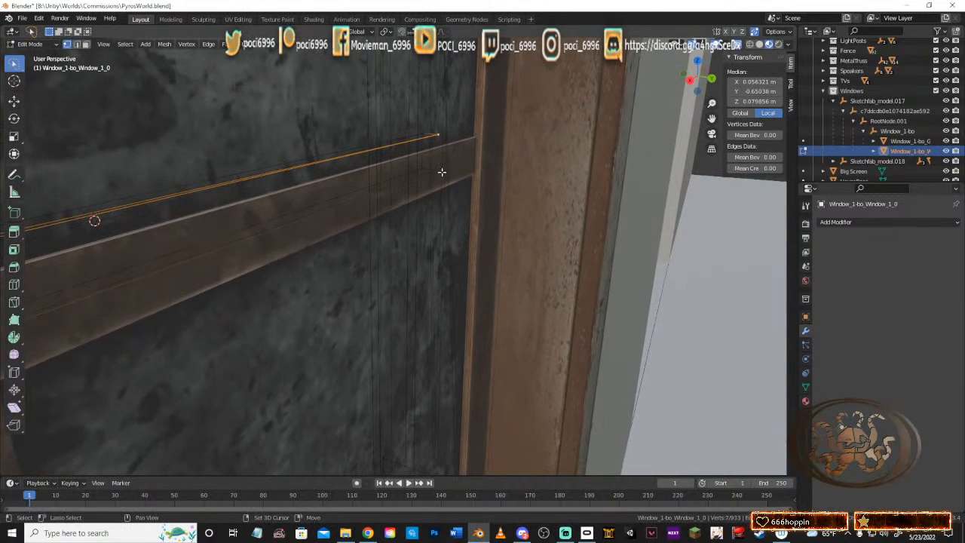
{"action": "left_click", "coordinate": [388, 193], "text": "shift"}
{"action": "middle_click_drag", "start_coordinate": [389, 193], "coordinate": [572, 194]}
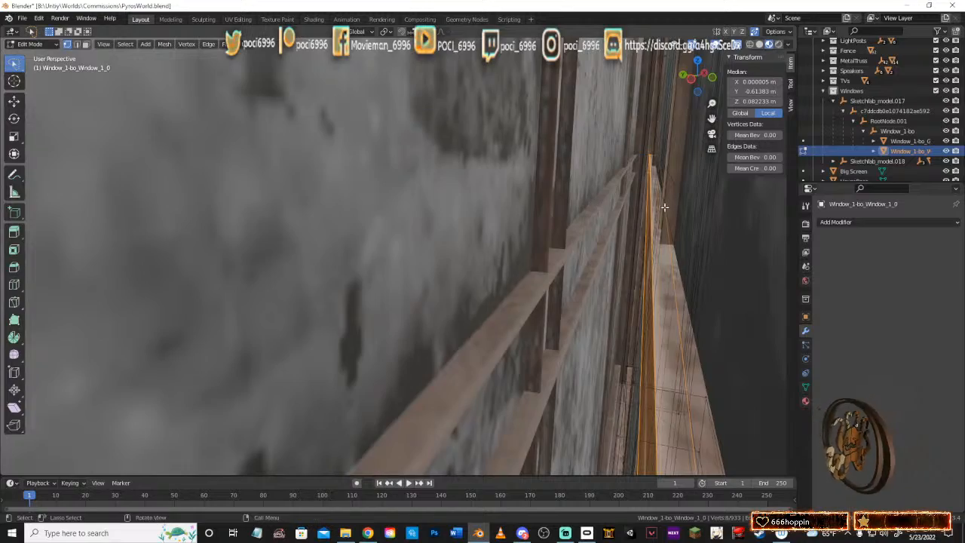
{"action": "middle_click_drag", "start_coordinate": [664, 206], "coordinate": [683, 288]}
{"action": "middle_click_drag", "start_coordinate": [689, 244], "coordinate": [697, 196]}
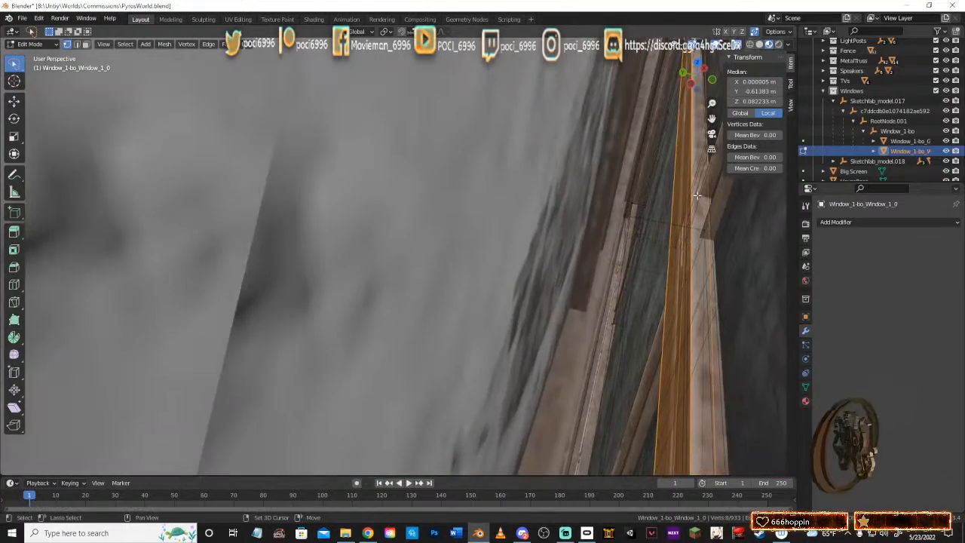
Step: Select the four corner vertices of one vertical bar's gap below the thick crossrail and fill it with a face
{"action": "middle_click_drag", "start_coordinate": [680, 256], "coordinate": [662, 234]}
{"action": "left_click", "coordinate": [639, 172]}
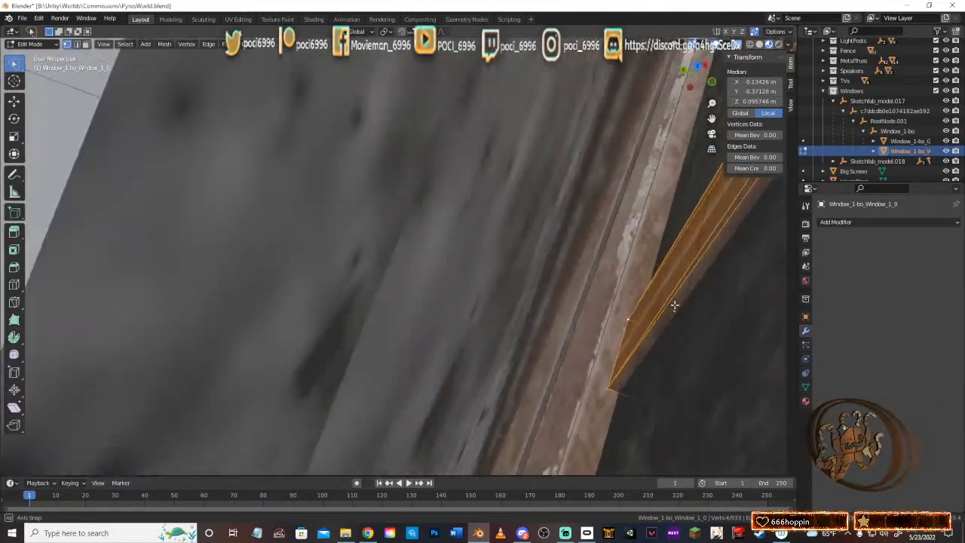
{"action": "middle_click_drag", "start_coordinate": [674, 305], "coordinate": [670, 301]}
{"action": "mouse_move", "coordinate": [667, 263]}
{"action": "middle_mouse_down"}
{"action": "mouse_move", "coordinate": [638, 254]}
{"action": "mouse_move", "coordinate": [679, 269]}
{"action": "middle_mouse_up"}
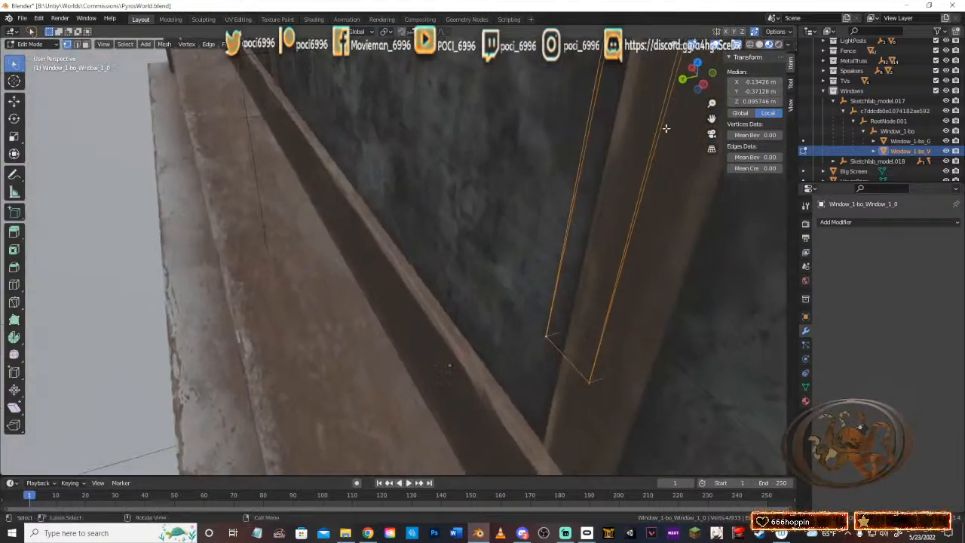
Step: Select the corner vertices at both ends of the other vertical bar below the thick crossrail and fill its gap
{"action": "middle_click_drag", "start_coordinate": [666, 128], "coordinate": [630, 340]}
{"action": "left_click", "coordinate": [446, 431], "text": "shift"}
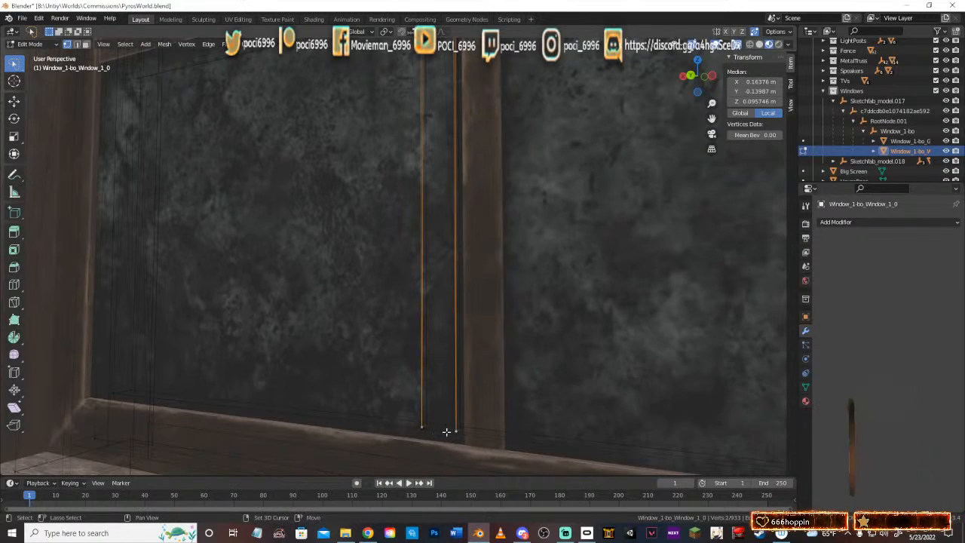
{"action": "middle_click_drag", "start_coordinate": [559, 353], "coordinate": [601, 314]}
{"action": "middle_click_drag", "start_coordinate": [525, 277], "coordinate": [554, 385]}
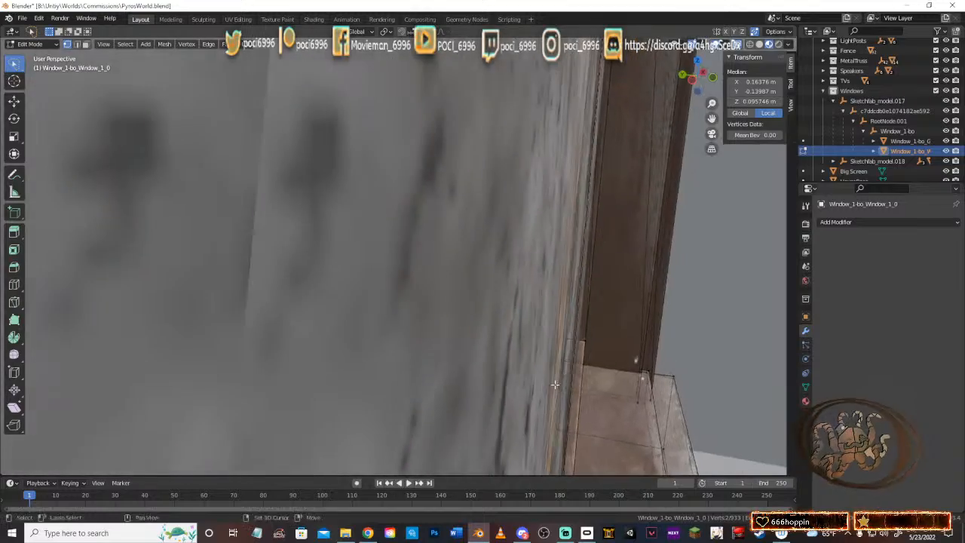
{"action": "middle_click_drag", "start_coordinate": [610, 151], "coordinate": [643, 281]}
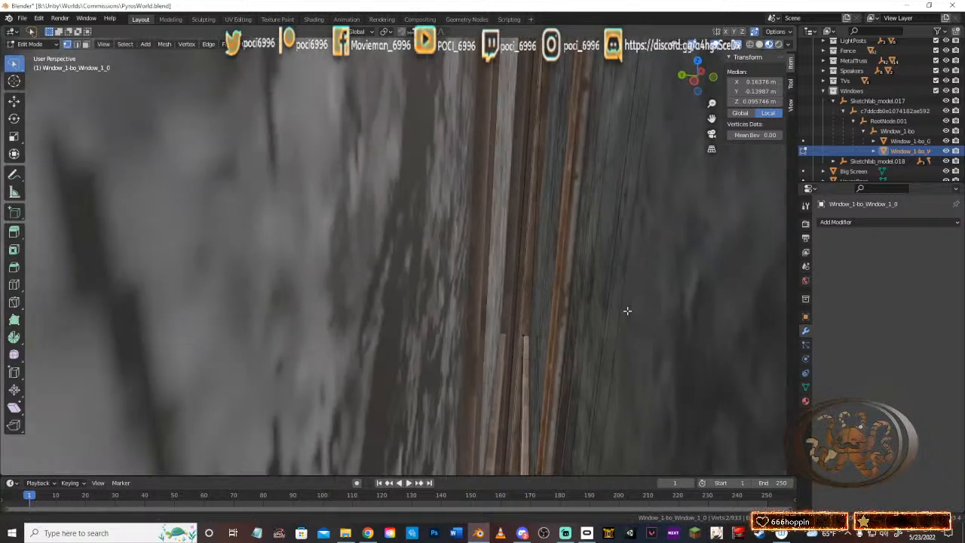
{"action": "middle_click_drag", "start_coordinate": [627, 310], "coordinate": [639, 179]}
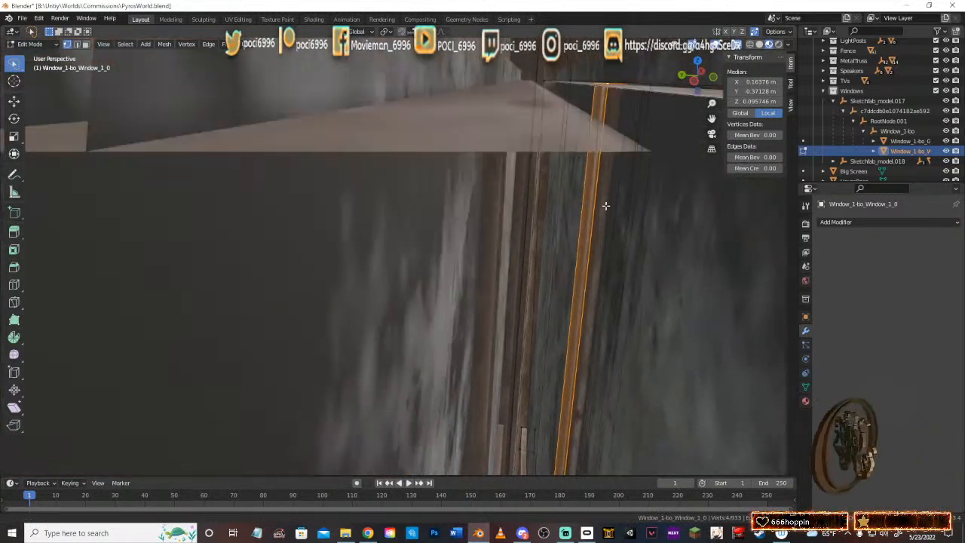
{"action": "middle_click_drag", "start_coordinate": [605, 205], "coordinate": [572, 300]}
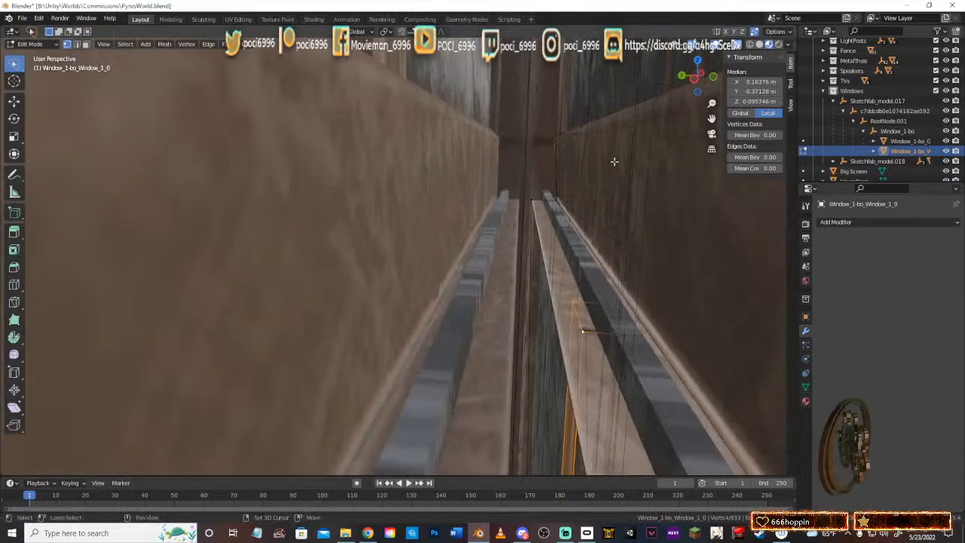
Step: Select the four corner vertices of one vertical bar's gap above the crossrail and fill it with a face
{"action": "middle_click_drag", "start_coordinate": [613, 162], "coordinate": [628, 205]}
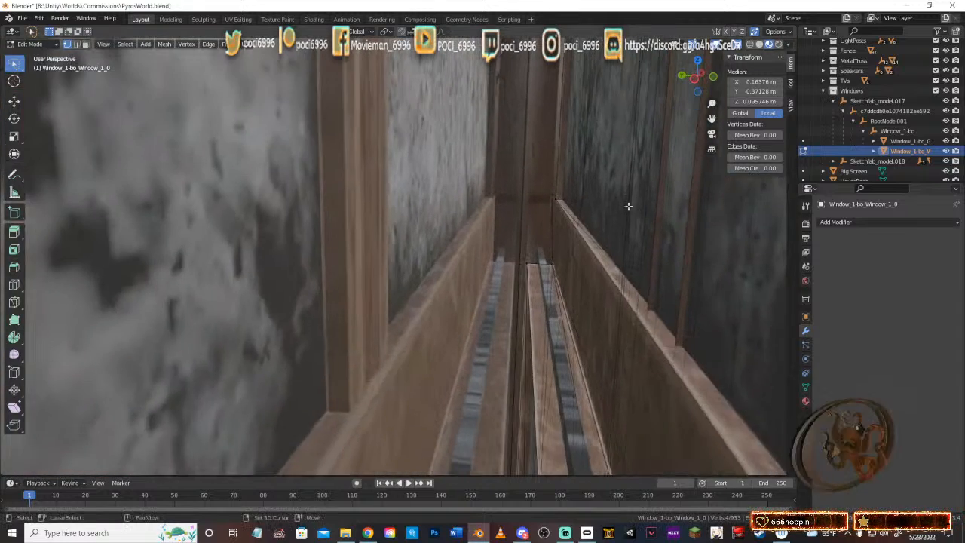
{"action": "left_click", "coordinate": [639, 393]}
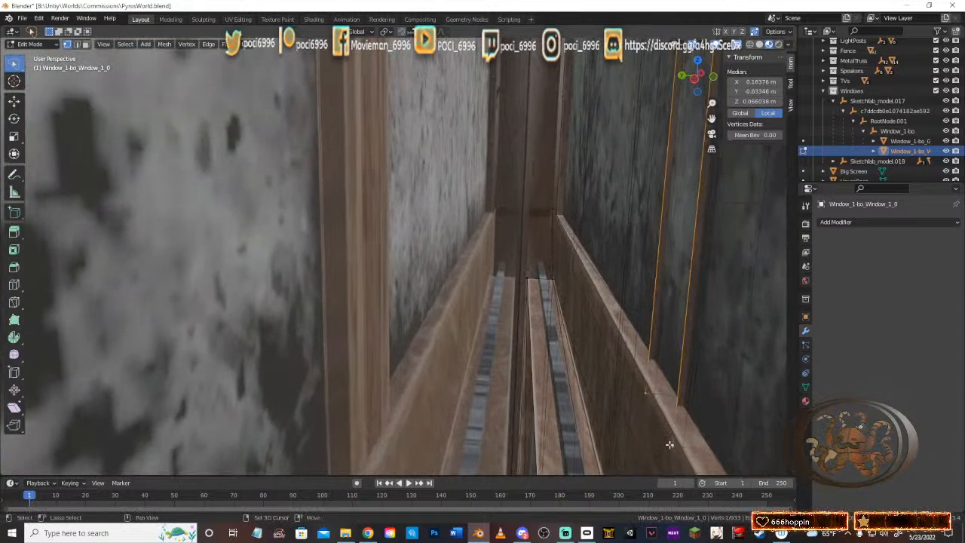
{"action": "middle_click_drag", "start_coordinate": [697, 283], "coordinate": [664, 226]}
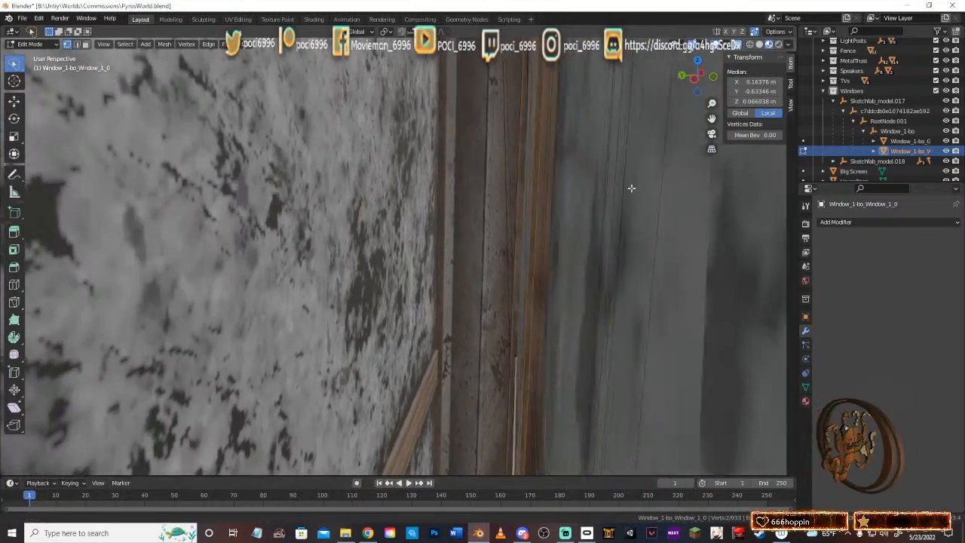
{"action": "middle_click_drag", "start_coordinate": [630, 188], "coordinate": [651, 270]}
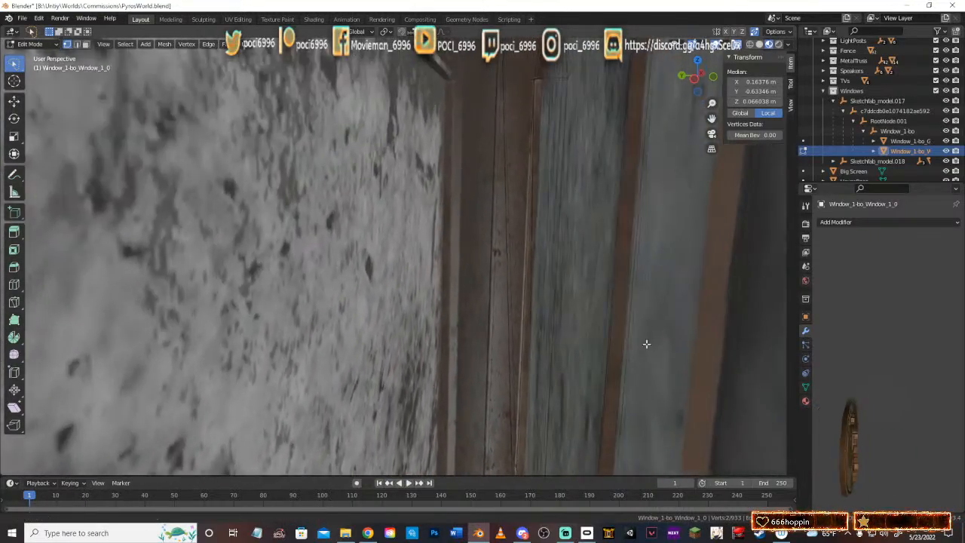
{"action": "middle_click_drag", "start_coordinate": [646, 344], "coordinate": [650, 214]}
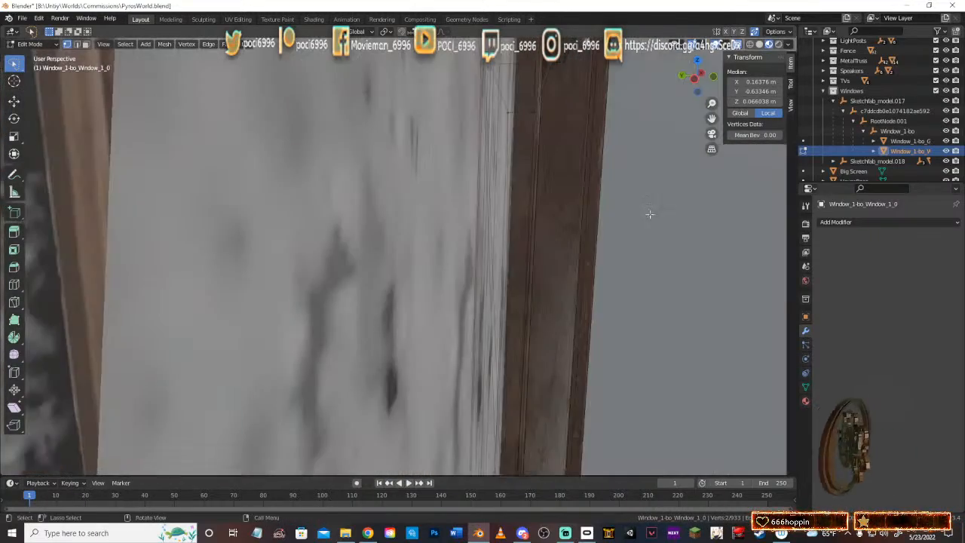
{"action": "middle_click_drag", "start_coordinate": [617, 177], "coordinate": [625, 188]}
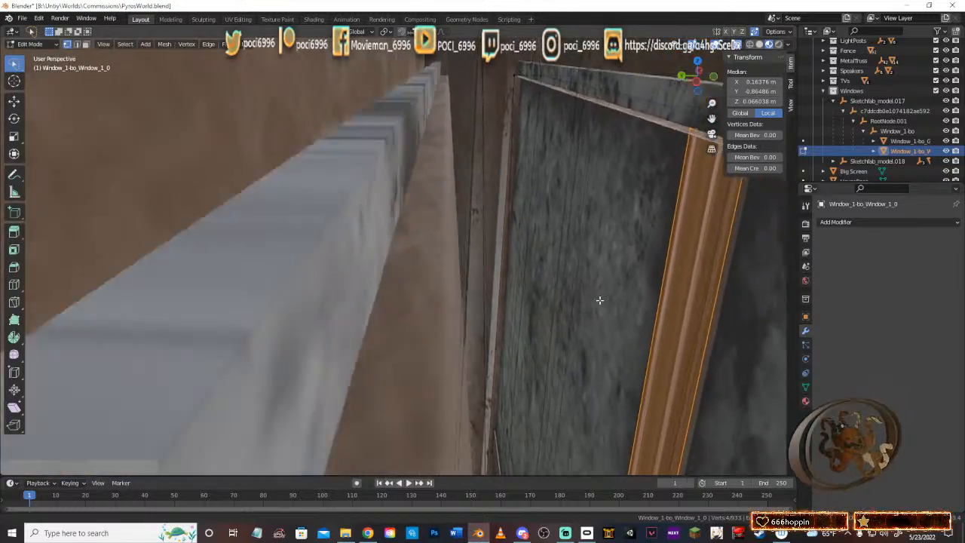
{"action": "middle_click_drag", "start_coordinate": [599, 300], "coordinate": [584, 209]}
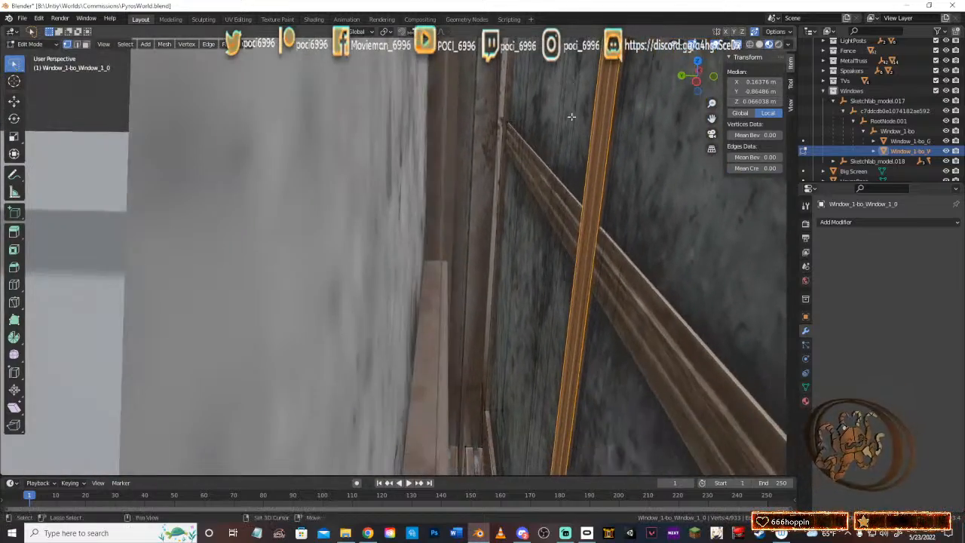
{"action": "middle_click_drag", "start_coordinate": [579, 221], "coordinate": [572, 151]}
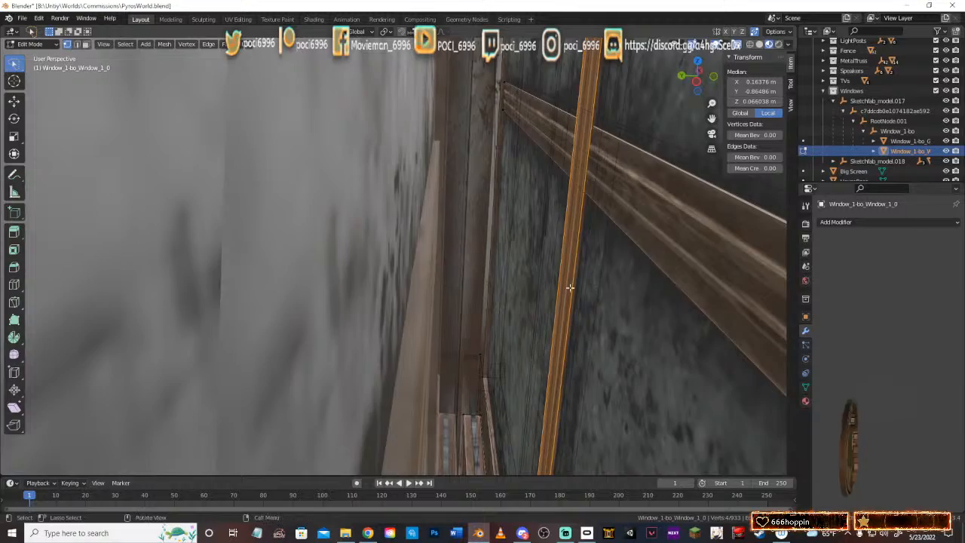
Step: Select the corner vertices at both ends of the other vertical bar above the crossrail and fill its gap
{"action": "mouse_move", "coordinate": [568, 286]}
{"action": "middle_mouse_down"}
{"action": "mouse_move", "coordinate": [633, 293]}
{"action": "mouse_move", "coordinate": [204, 306]}
{"action": "mouse_move", "coordinate": [410, 300]}
{"action": "mouse_move", "coordinate": [289, 276]}
{"action": "mouse_move", "coordinate": [588, 236]}
{"action": "mouse_move", "coordinate": [343, 373]}
{"action": "mouse_move", "coordinate": [495, 323]}
{"action": "mouse_move", "coordinate": [570, 260]}
{"action": "mouse_move", "coordinate": [580, 297]}
{"action": "middle_mouse_up"}
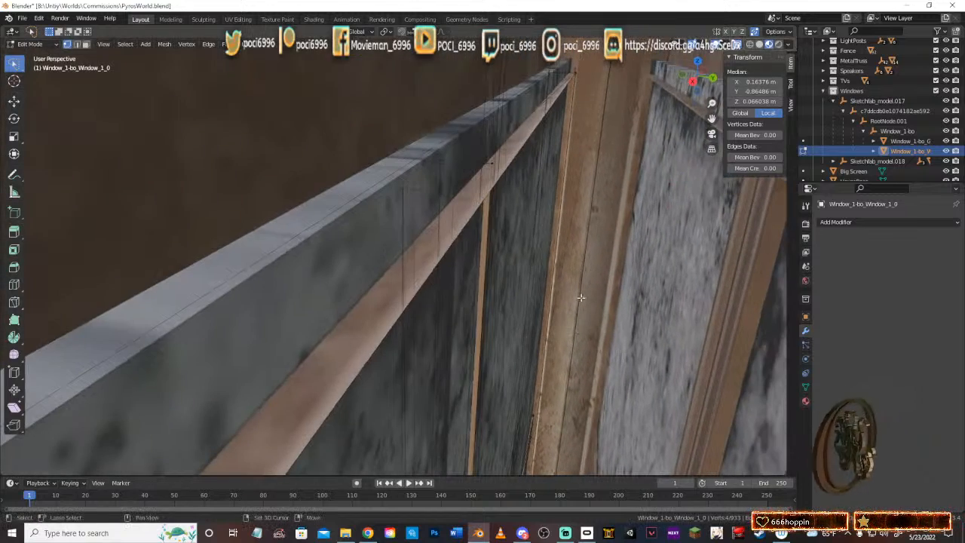
{"action": "left_click", "coordinate": [455, 194]}
{"action": "left_click", "coordinate": [493, 163], "text": "shift"}
{"action": "middle_click_drag", "start_coordinate": [528, 300], "coordinate": [509, 220]}
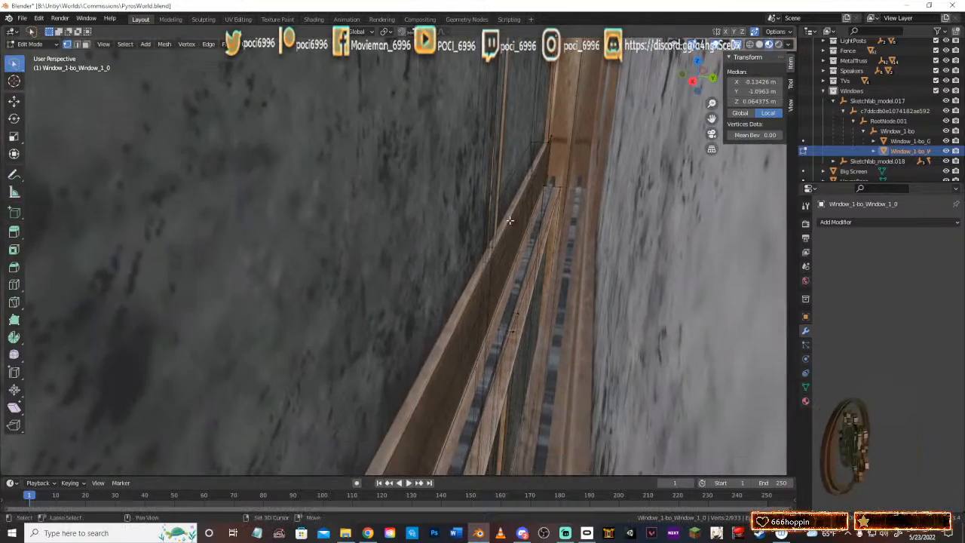
{"action": "left_click", "coordinate": [510, 262], "text": "shift"}
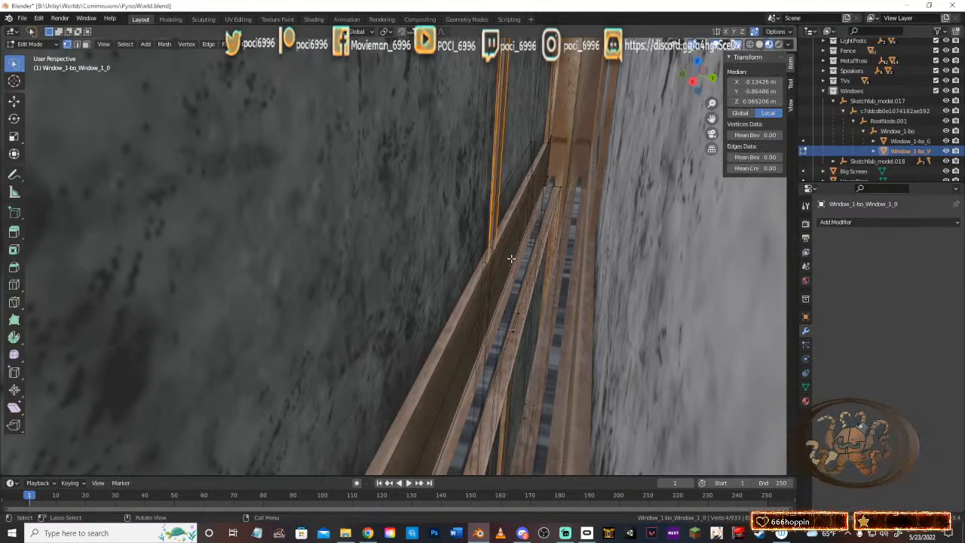
{"action": "middle_click_drag", "start_coordinate": [529, 206], "coordinate": [496, 349]}
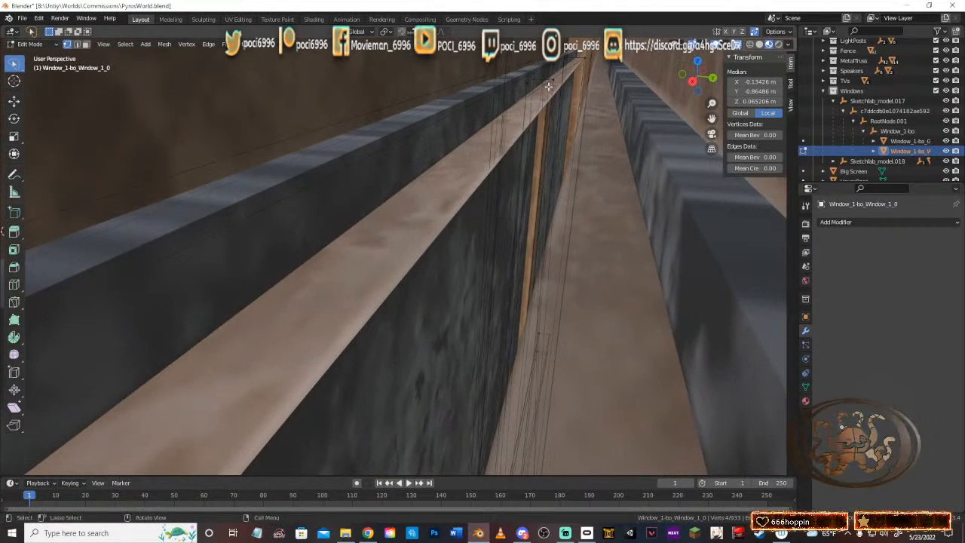
{"action": "left_click", "coordinate": [553, 82], "text": "shift"}
{"action": "middle_click_drag", "start_coordinate": [560, 217], "coordinate": [619, 201]}
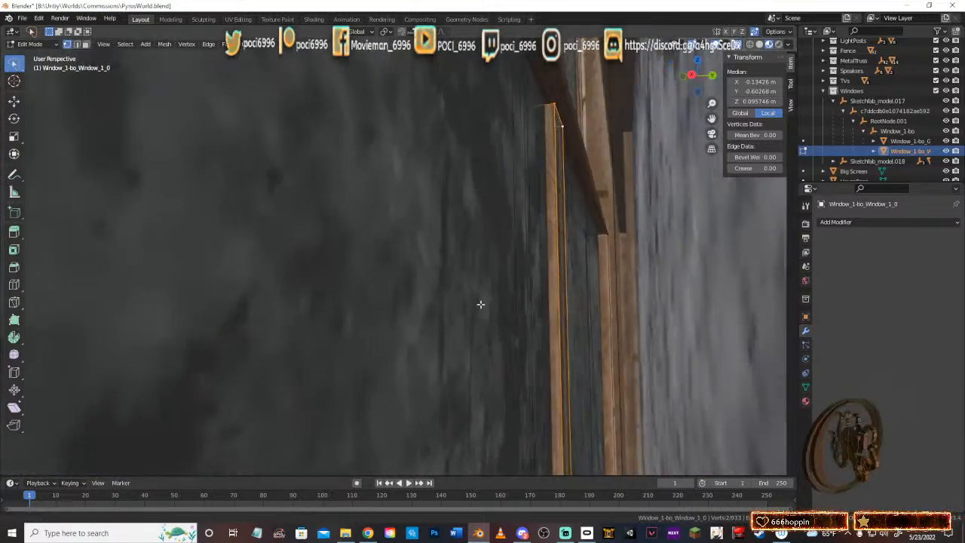
{"action": "middle_click_drag", "start_coordinate": [563, 324], "coordinate": [593, 255]}
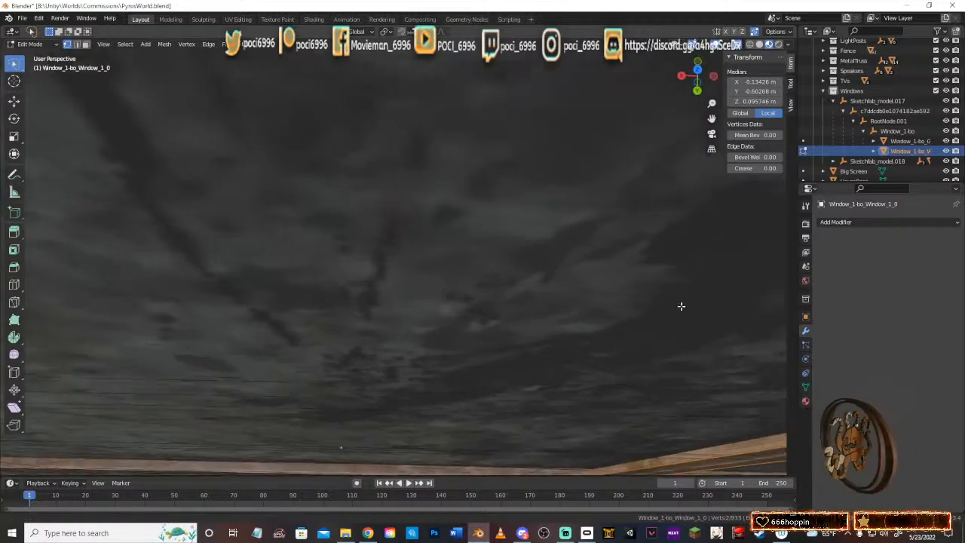
{"action": "middle_click_drag", "start_coordinate": [443, 287], "coordinate": [527, 277]}
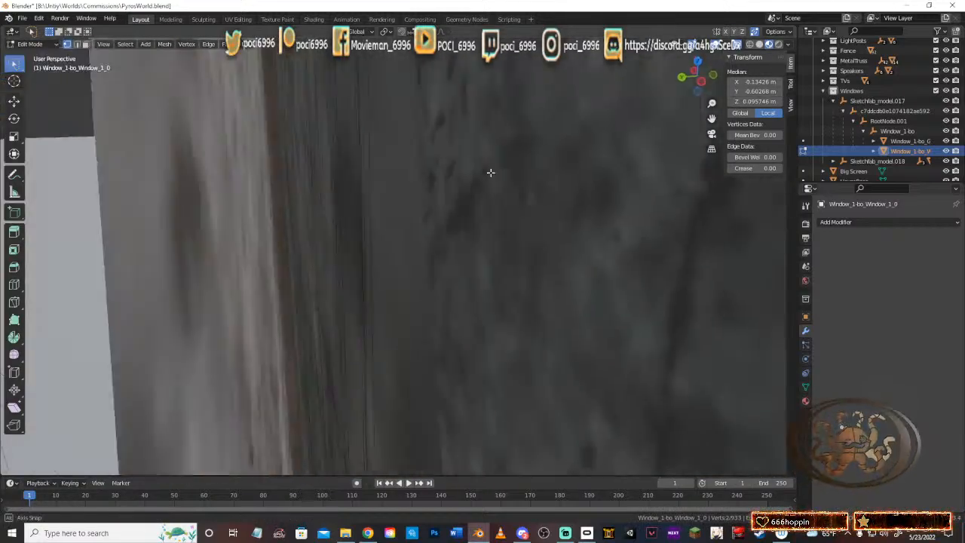
{"action": "middle_click_drag", "start_coordinate": [490, 173], "coordinate": [491, 181]}
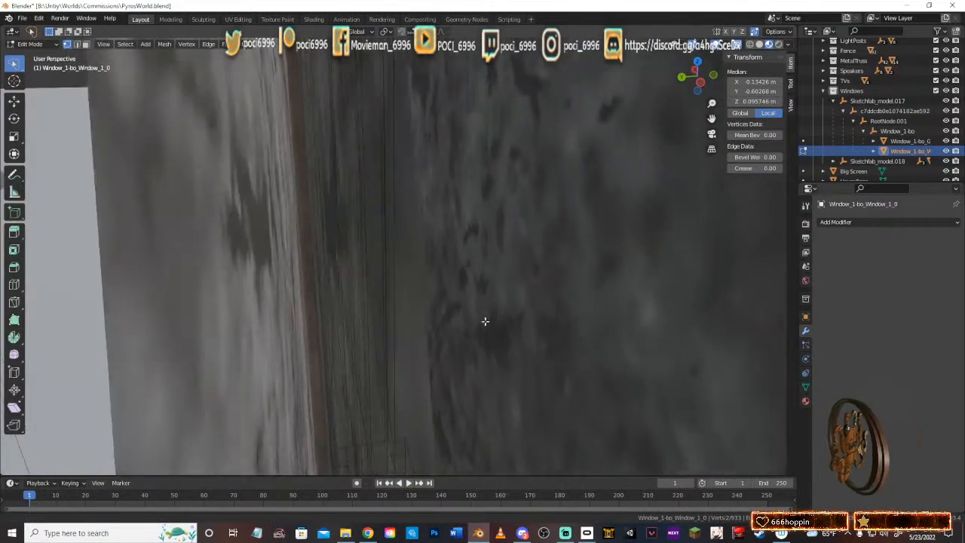
{"action": "middle_click_drag", "start_coordinate": [484, 321], "coordinate": [545, 235]}
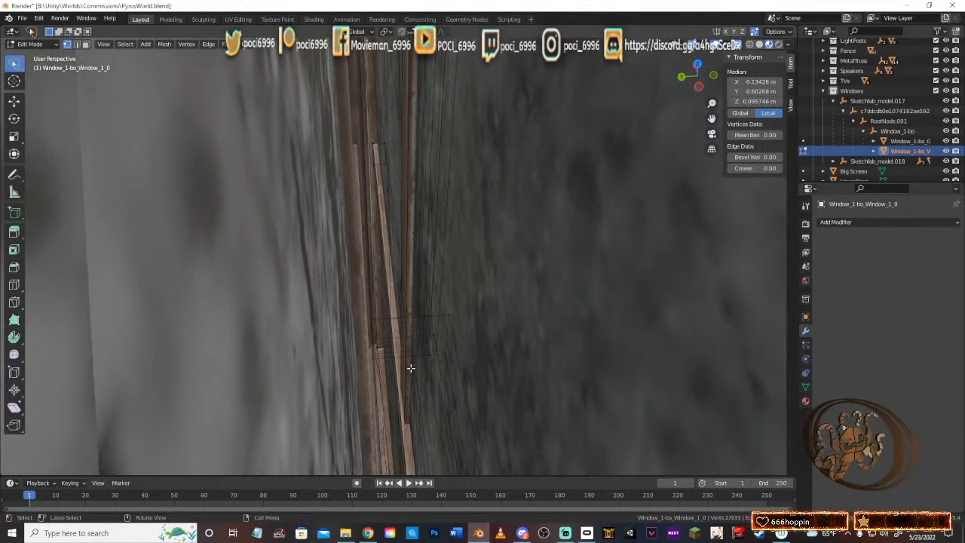
{"action": "middle_click_drag", "start_coordinate": [459, 146], "coordinate": [632, 248]}
{"action": "left_click", "coordinate": [460, 151]}
Step: Finish editing this frame and open the other back-to-back window frame for mesh editing
{"action": "key", "text": "Tab"}
{"action": "middle_click_drag", "start_coordinate": [540, 345], "coordinate": [538, 315]}
{"action": "left_click", "coordinate": [602, 324]}
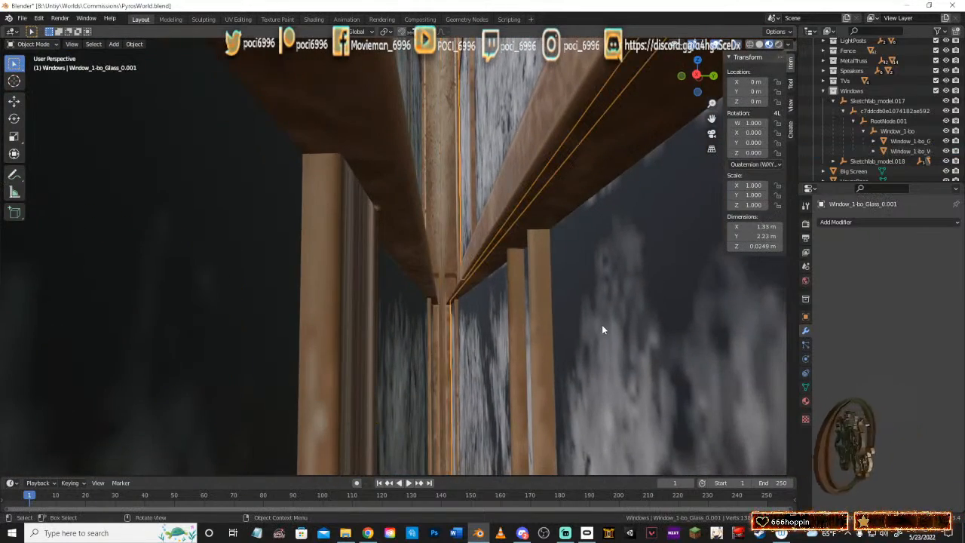
{"action": "left_click", "coordinate": [542, 283]}
{"action": "key", "text": "Tab"}
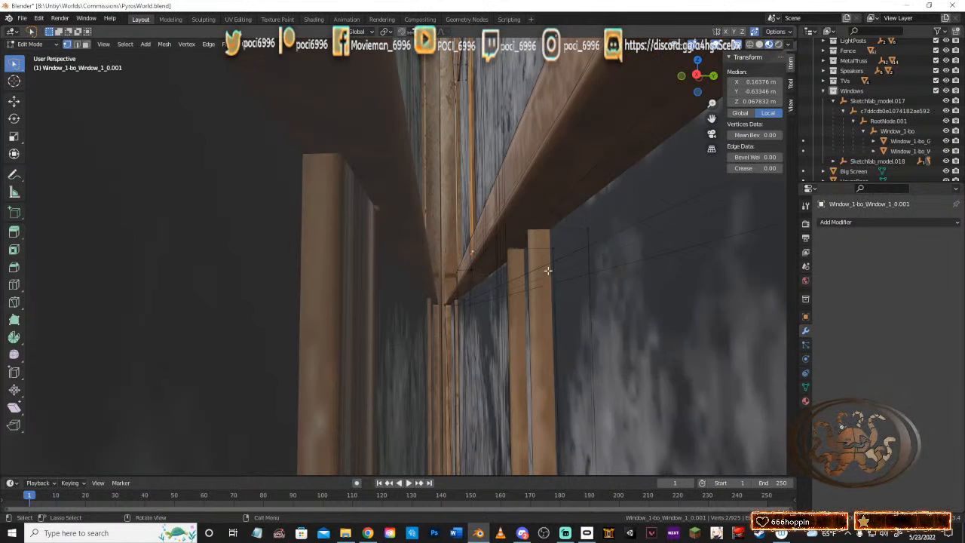
Step: On this other frame, select the four corner vertices of the nearer vertical bar's gap below the crossrail and fill it
{"action": "left_click", "coordinate": [528, 227]}
{"action": "left_click", "coordinate": [510, 248], "text": "shift"}
{"action": "middle_click_drag", "start_coordinate": [559, 363], "coordinate": [550, 417], "text": "shift"}
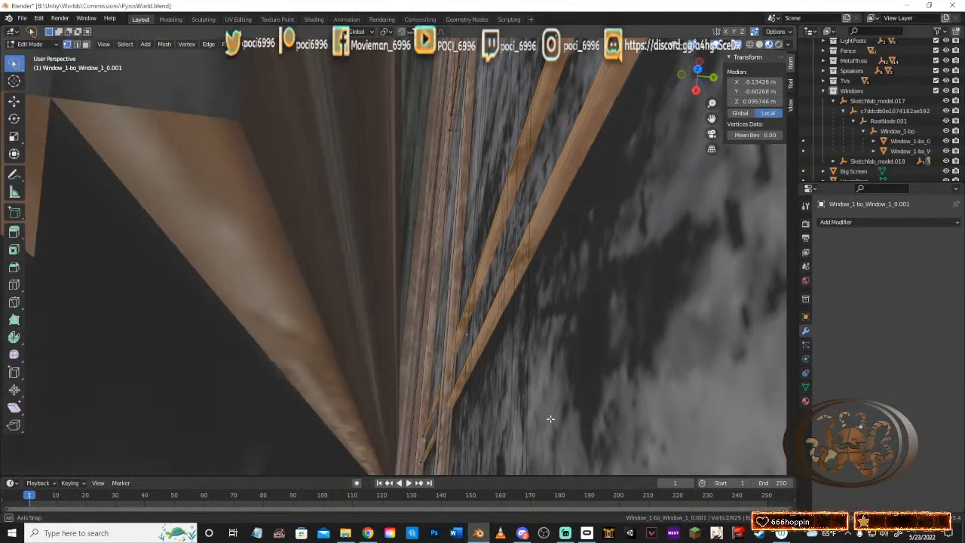
{"action": "left_click", "coordinate": [424, 440], "text": "shift"}
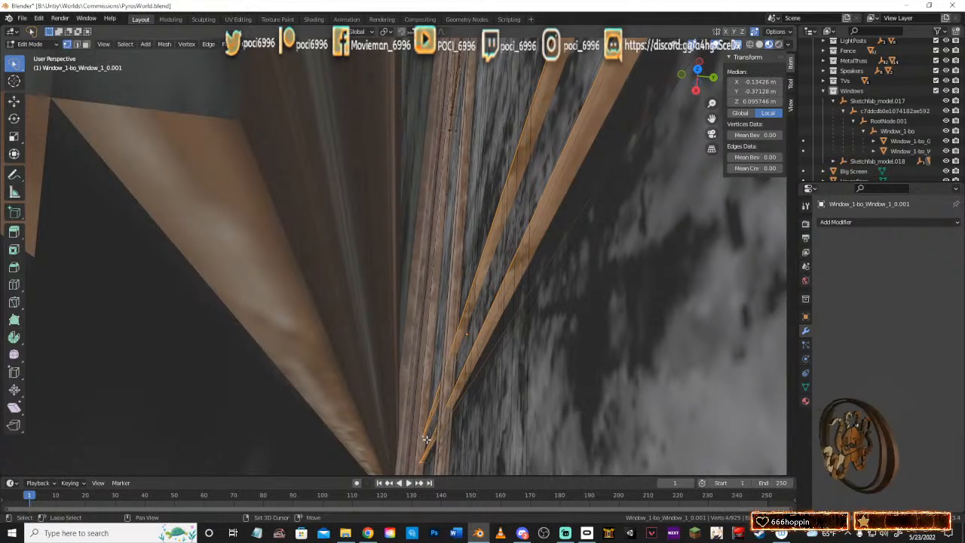
{"action": "middle_click_drag", "start_coordinate": [425, 439], "coordinate": [474, 191]}
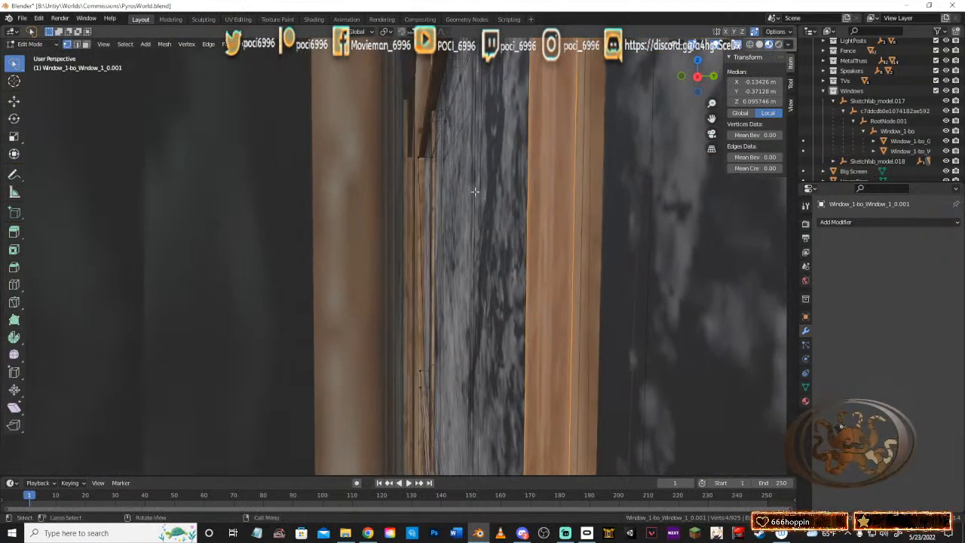
Step: Select the four corner vertices of the farther vertical bar's gap below the crossrail on the same frame and fill it
{"action": "left_click", "coordinate": [434, 113]}
{"action": "key", "text": "KP_Decimal"}
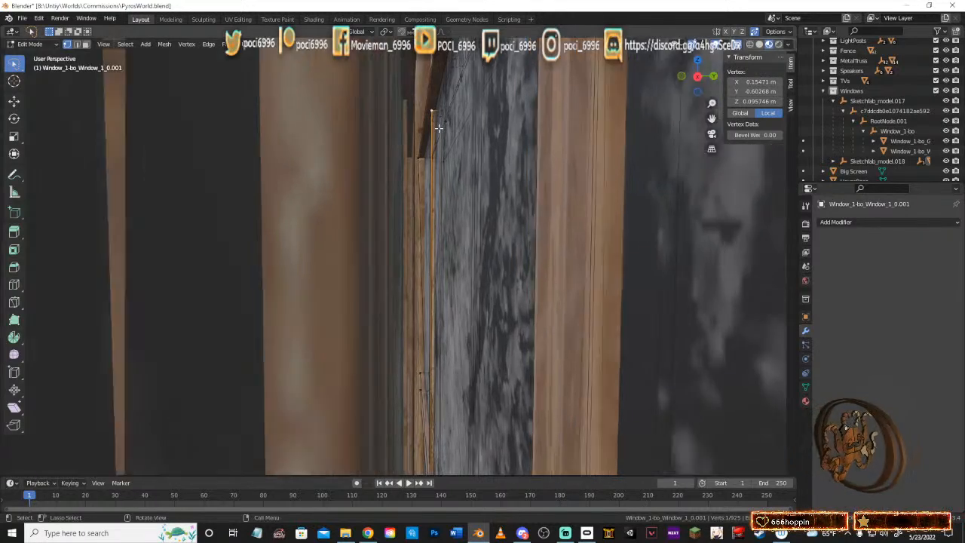
{"action": "middle_click_drag", "start_coordinate": [398, 178], "coordinate": [424, 134]}
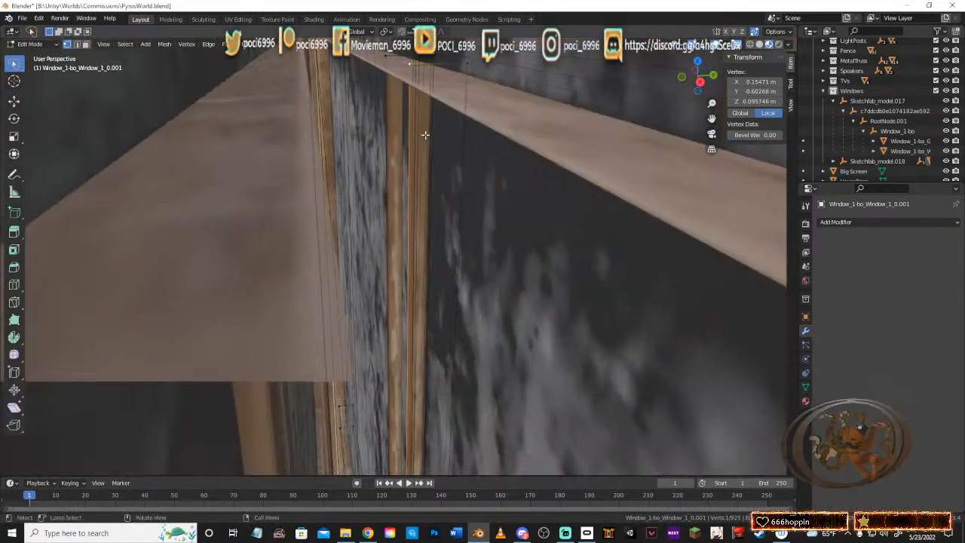
{"action": "left_click", "coordinate": [390, 62], "text": "shift"}
{"action": "middle_click_drag", "start_coordinate": [463, 297], "coordinate": [442, 430], "text": "shift"}
{"action": "left_click", "coordinate": [385, 446], "text": "shift"}
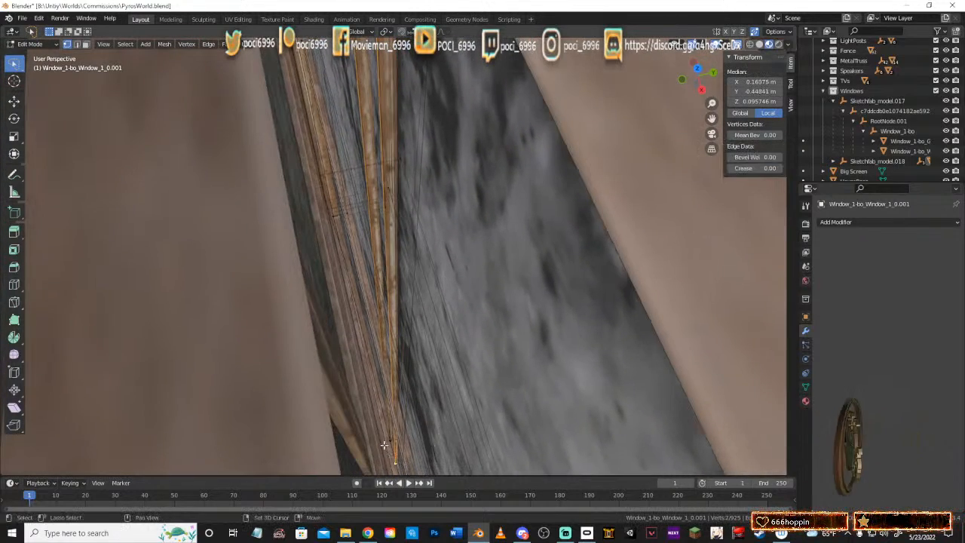
{"action": "middle_click_drag", "start_coordinate": [440, 341], "coordinate": [433, 297]}
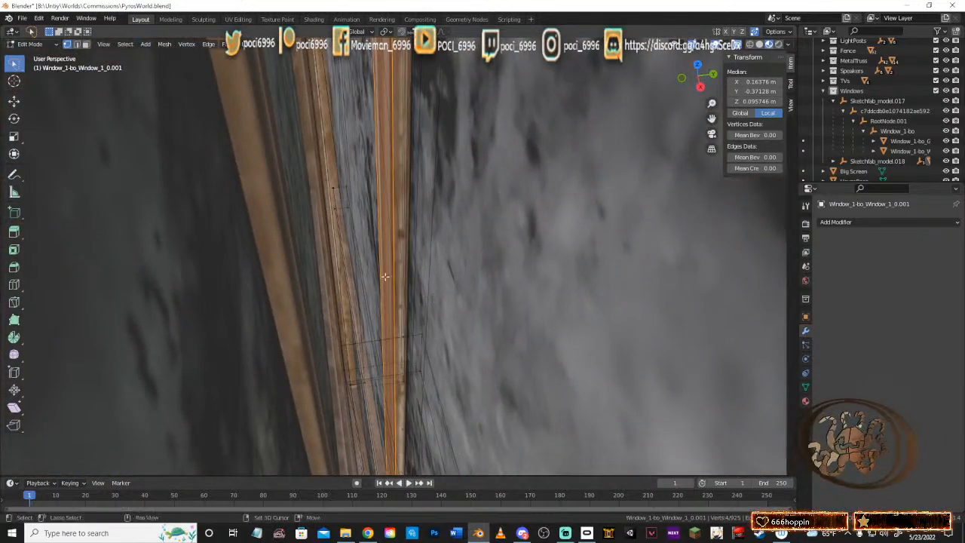
Step: Examine the bars and crossrails of the arched window from both sides for remaining open gaps
{"action": "middle_click_drag", "start_coordinate": [385, 277], "coordinate": [380, 228]}
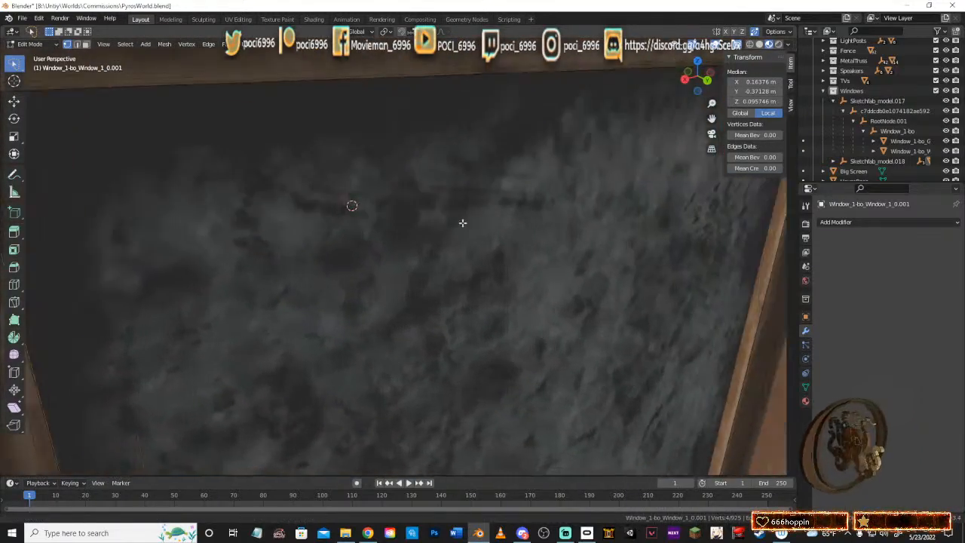
{"action": "middle_click_drag", "start_coordinate": [462, 223], "coordinate": [363, 251]}
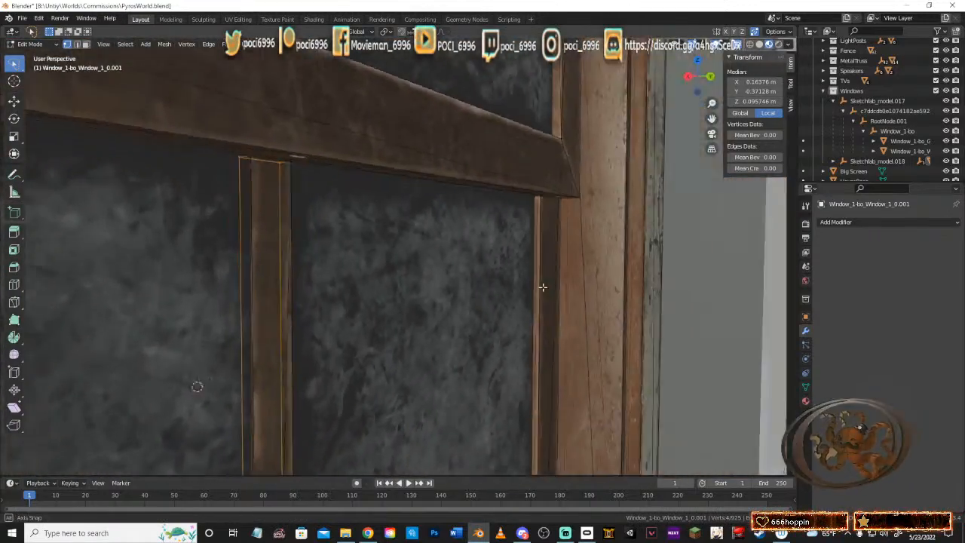
{"action": "middle_click_drag", "start_coordinate": [541, 286], "coordinate": [401, 283]}
{"action": "middle_click_drag", "start_coordinate": [605, 299], "coordinate": [515, 286]}
{"action": "middle_click_drag", "start_coordinate": [426, 297], "coordinate": [459, 325]}
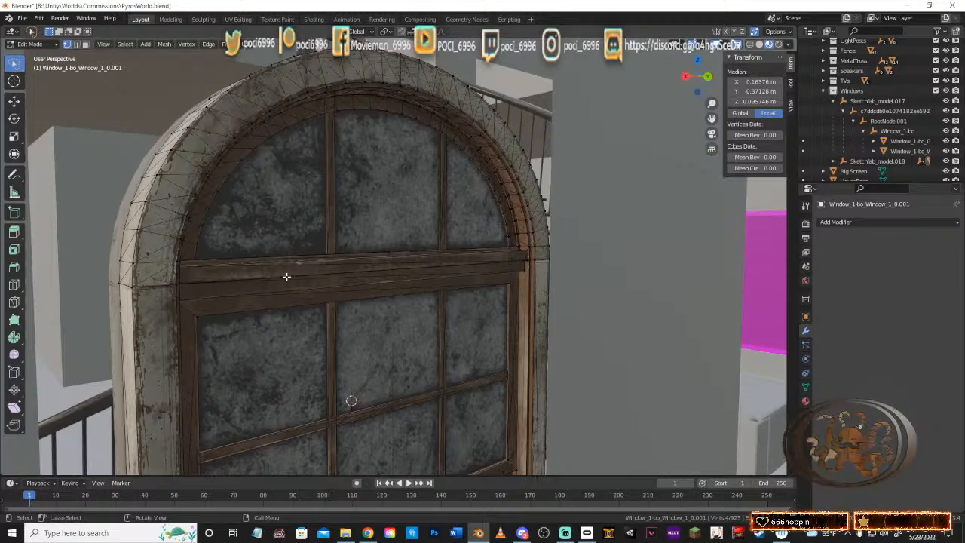
{"action": "middle_click_drag", "start_coordinate": [272, 272], "coordinate": [341, 282]}
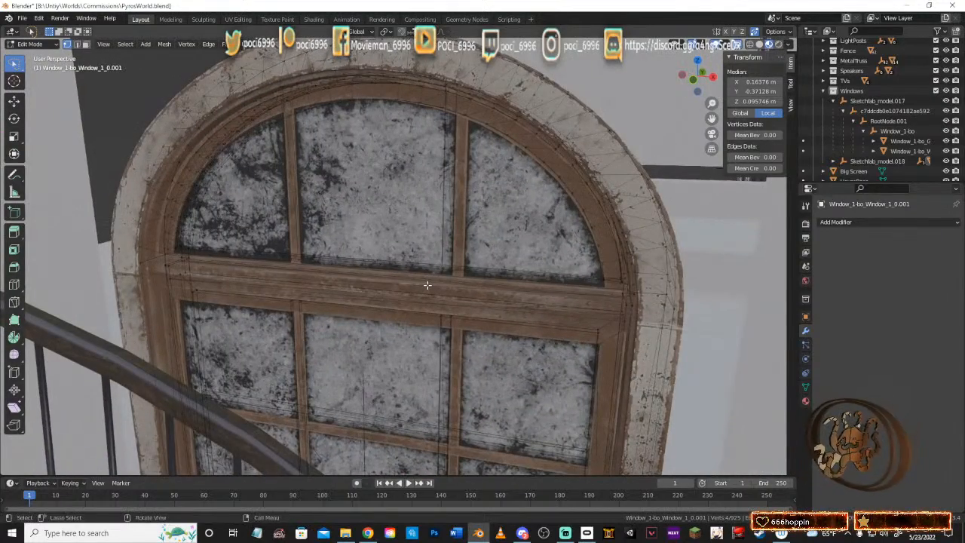
{"action": "scroll", "coordinate": [432, 264], "scroll_direction": "up", "scroll_amount": 2}
{"action": "mouse_move", "coordinate": [432, 264]}
{"action": "middle_mouse_down"}
{"action": "mouse_move", "coordinate": [360, 297]}
{"action": "mouse_move", "coordinate": [469, 279]}
{"action": "mouse_move", "coordinate": [351, 297]}
{"action": "mouse_move", "coordinate": [432, 273]}
{"action": "middle_mouse_up"}
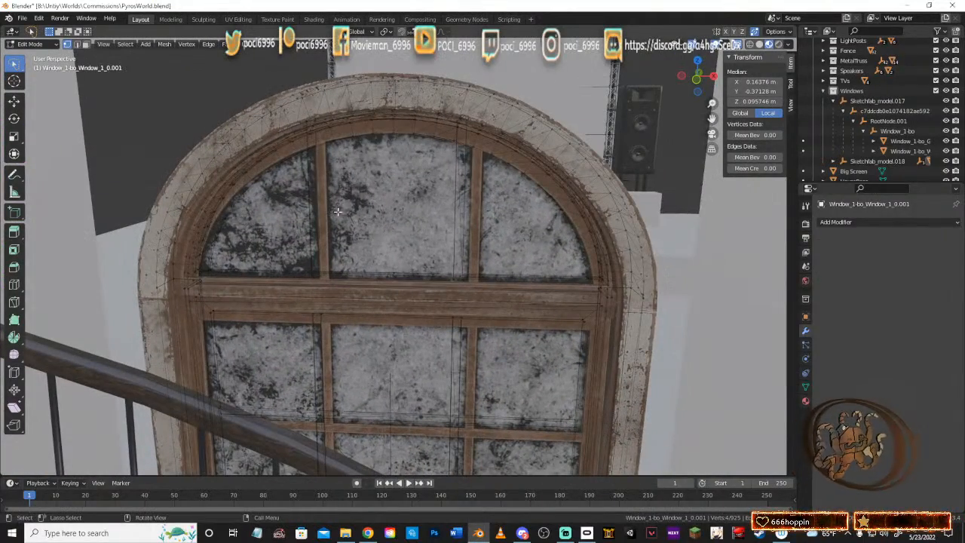
Step: Leave mesh editing, select the window's glass panes and open the surface settings of their Glass material
{"action": "key", "text": "Tab"}
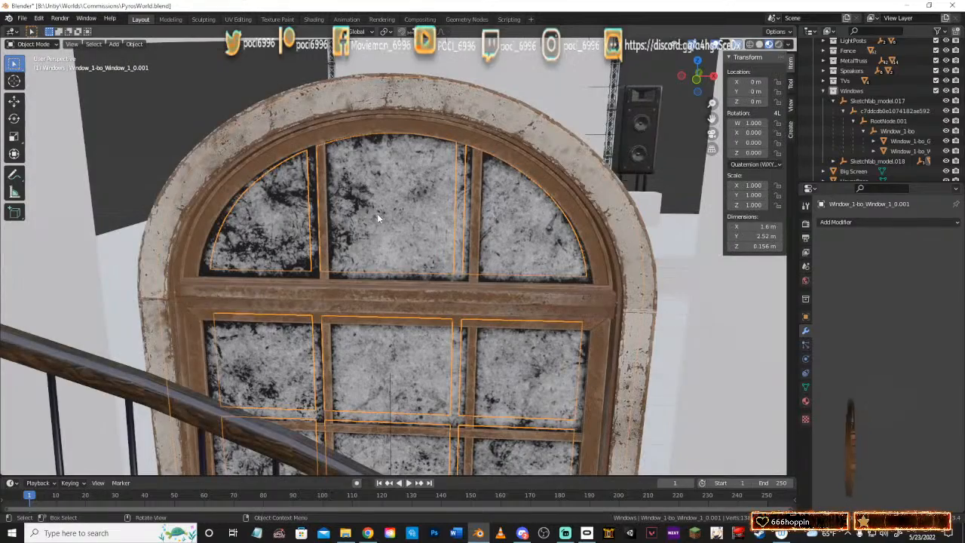
{"action": "left_click", "coordinate": [258, 214]}
{"action": "middle_click_drag", "start_coordinate": [258, 214], "coordinate": [493, 237]}
{"action": "left_click", "coordinate": [440, 208]}
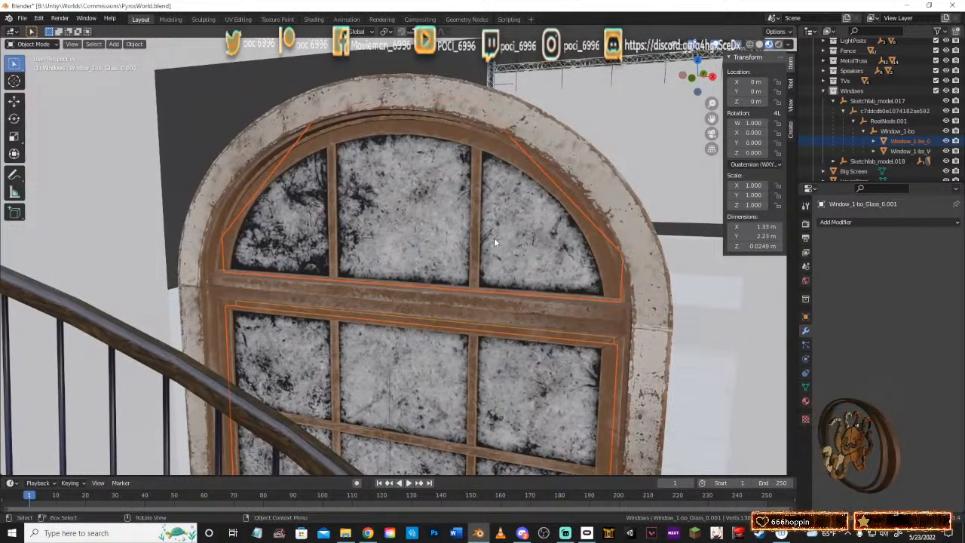
{"action": "left_click", "coordinate": [805, 401]}
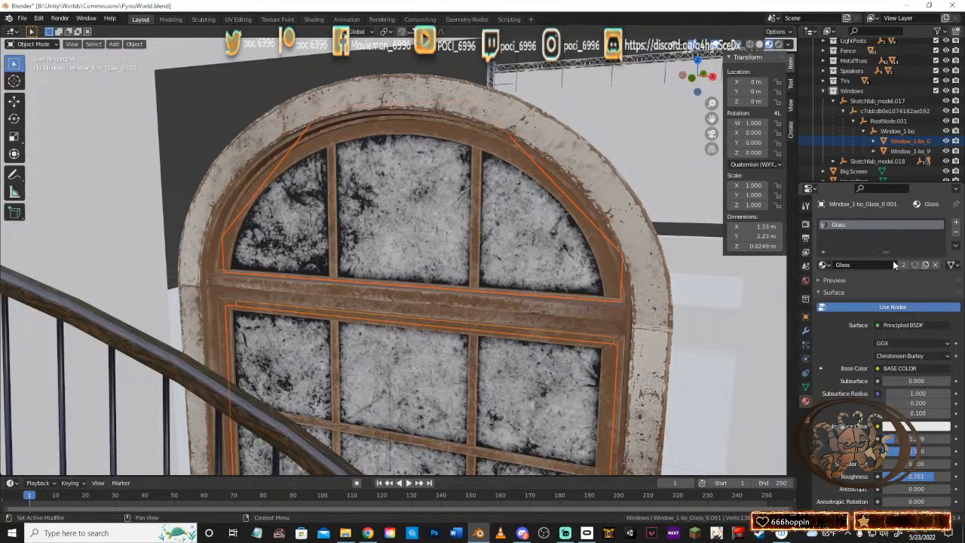
{"action": "scroll", "coordinate": [832, 407], "scroll_direction": "down", "scroll_amount": 2}
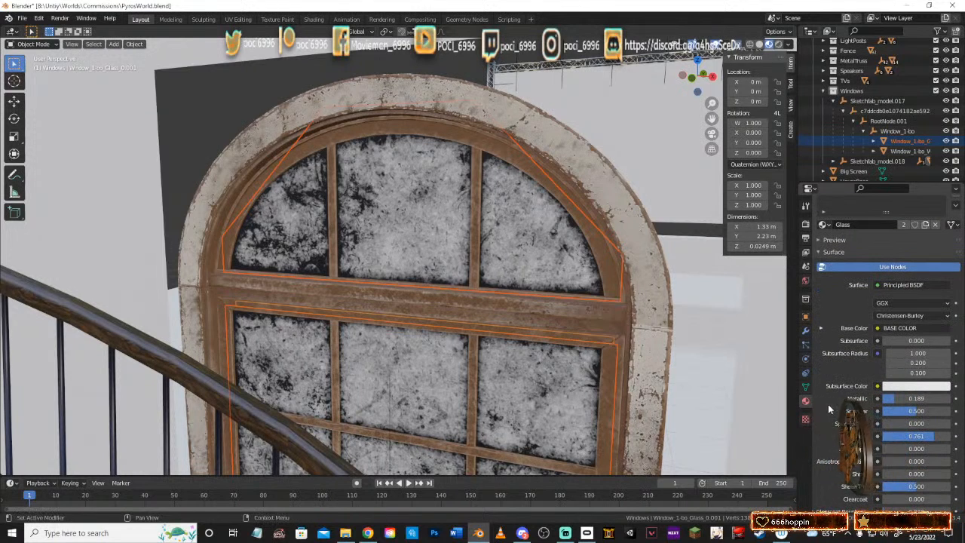
Step: Try lowering the Alpha value of the panes' Glass material
{"action": "scroll", "coordinate": [832, 406], "scroll_direction": "down", "scroll_amount": 1}
{"action": "scroll", "coordinate": [832, 407], "scroll_direction": "down", "scroll_amount": 4}
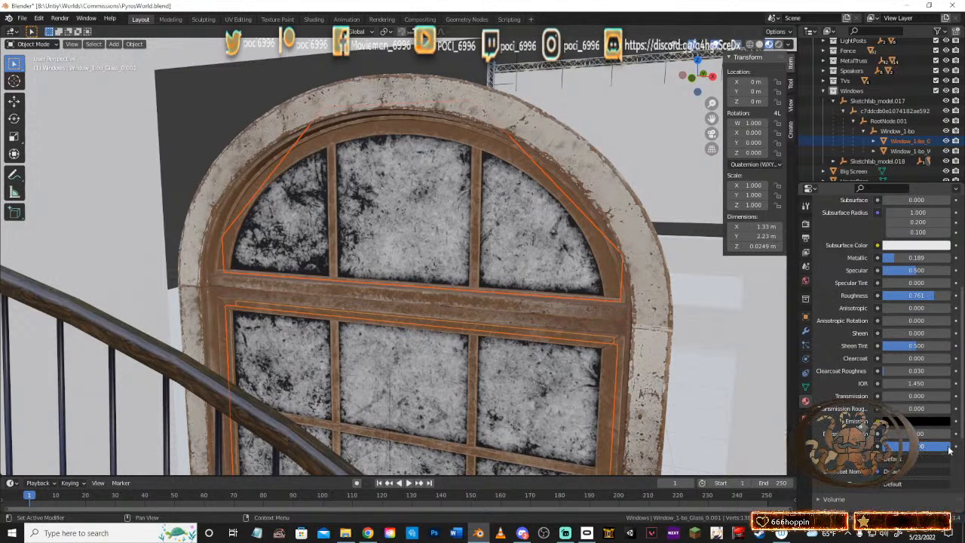
{"action": "left_click_drag", "start_coordinate": [948, 446], "coordinate": [884, 447]}
{"action": "scroll", "coordinate": [845, 298], "scroll_direction": "up", "scroll_amount": 4}
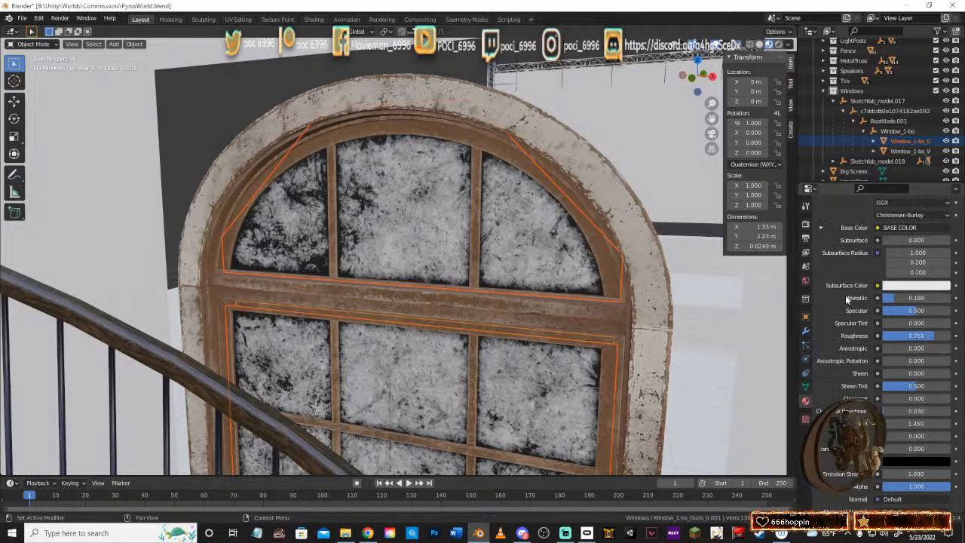
{"action": "scroll", "coordinate": [845, 299], "scroll_direction": "up", "scroll_amount": 3}
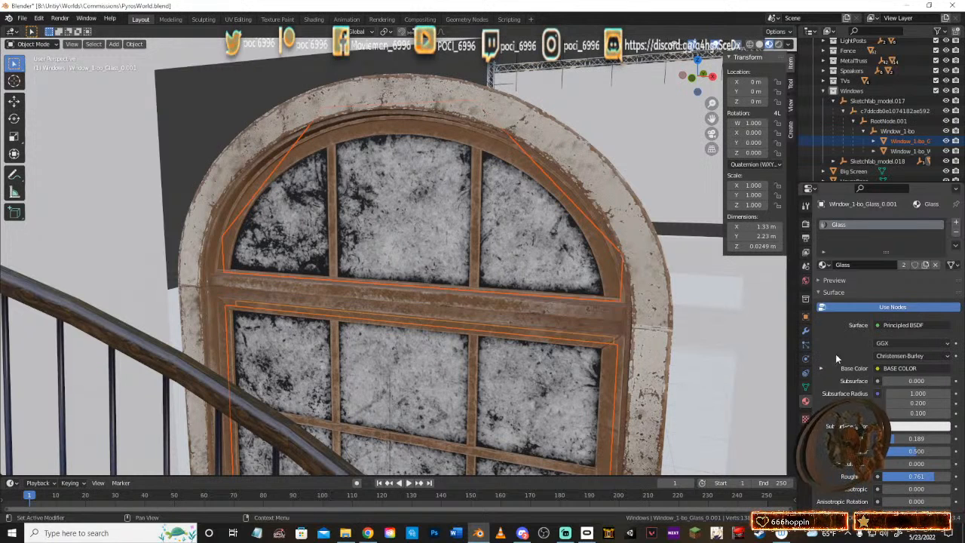
Step: Switch to the Shading workspace and bring the Glass material's Base Color and Principled BSDF nodes into close view
{"action": "left_click", "coordinate": [314, 19]}
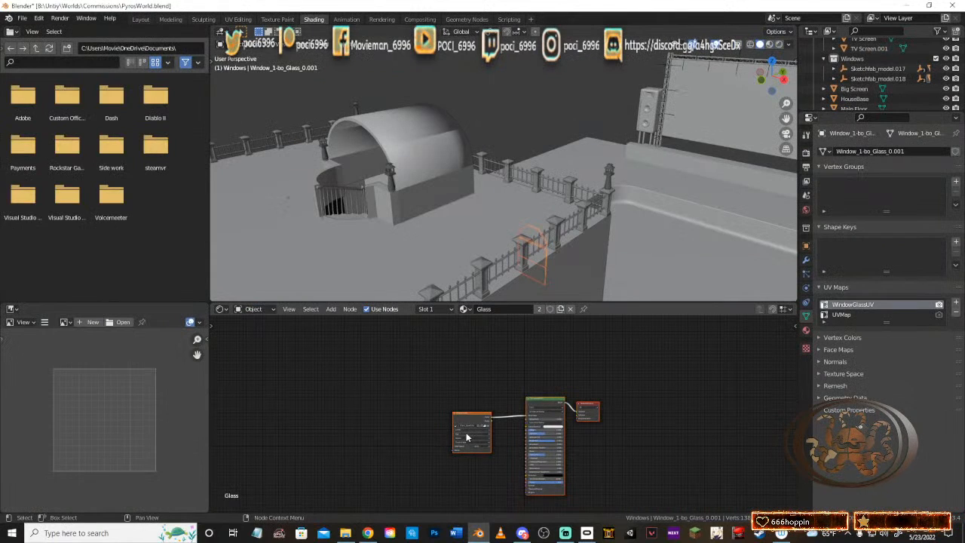
{"action": "scroll", "coordinate": [522, 454], "scroll_direction": "up", "scroll_amount": 9}
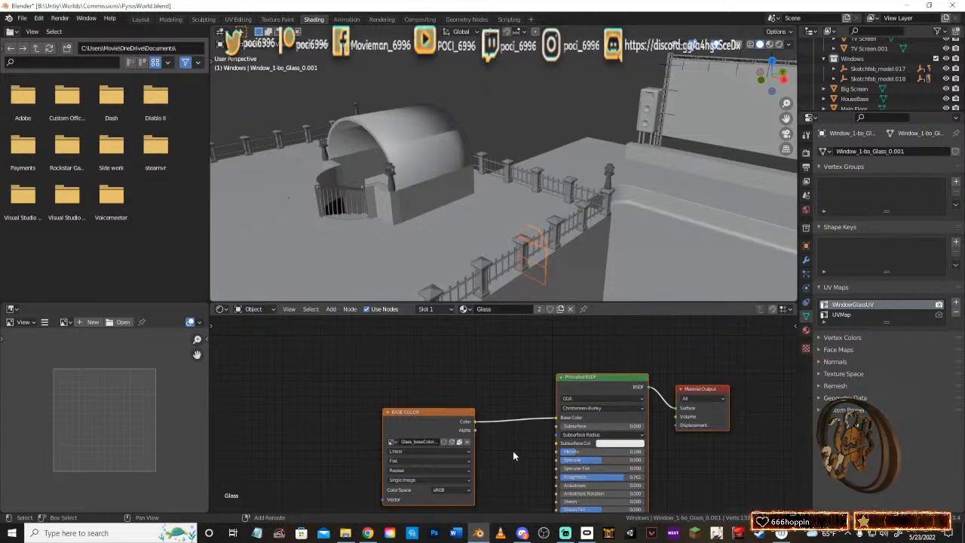
{"action": "middle_click_drag", "start_coordinate": [513, 451], "coordinate": [469, 347]}
{"action": "scroll", "coordinate": [471, 419], "scroll_direction": "up", "scroll_amount": 2}
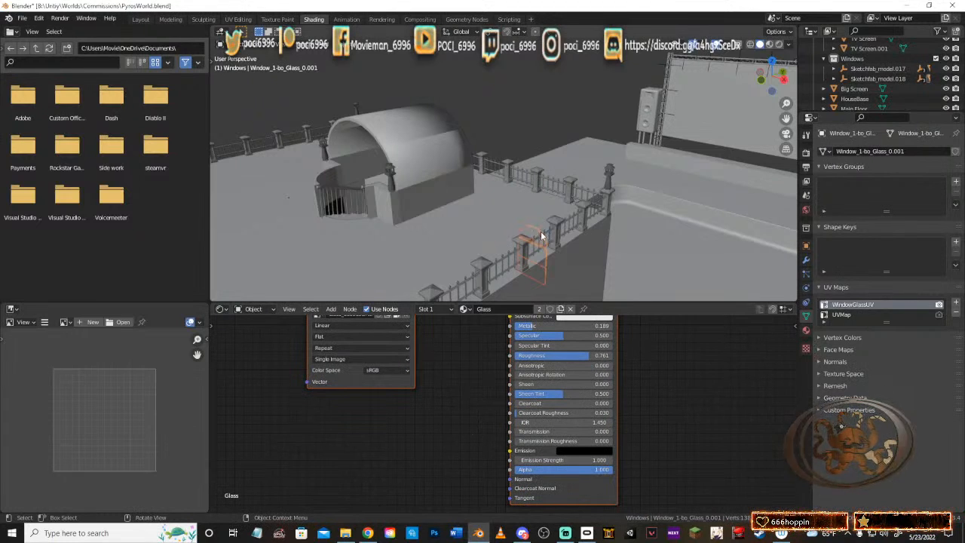
Step: Frame the selected window panes in the 3D view and display them in Material Preview shading
{"action": "key", "text": "KP_Decimal"}
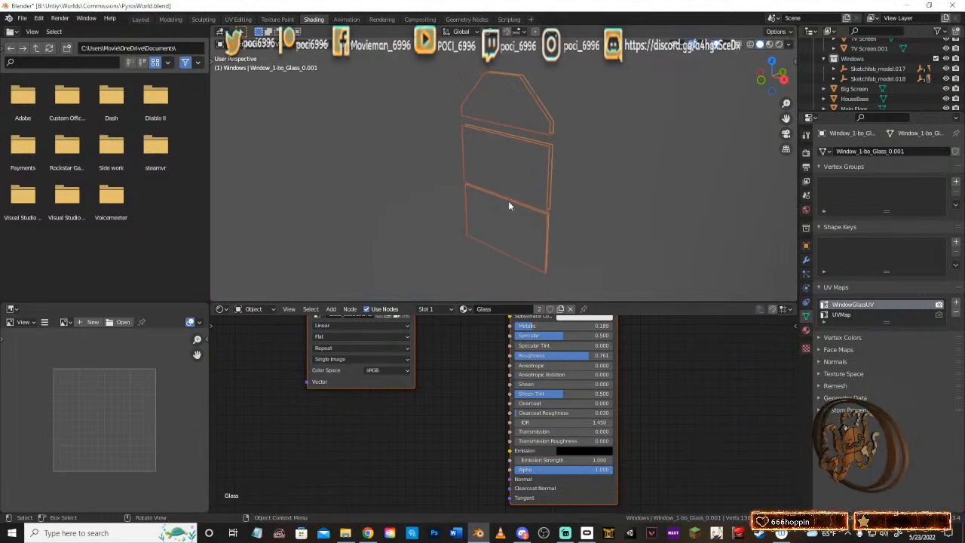
{"action": "scroll", "coordinate": [490, 188], "scroll_direction": "down", "scroll_amount": 3}
{"action": "middle_click_drag", "start_coordinate": [475, 180], "coordinate": [638, 182]}
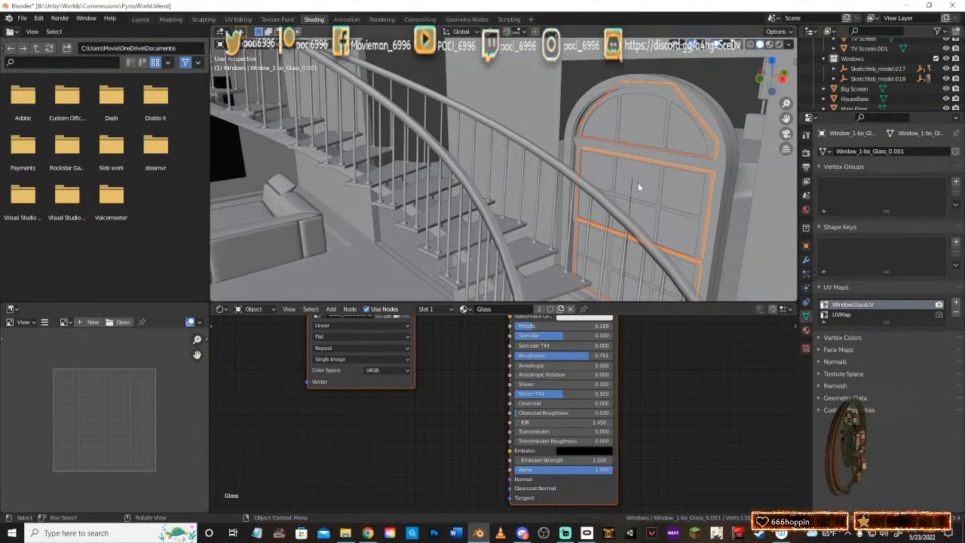
{"action": "key", "text": "z"}
{"action": "left_click", "coordinate": [643, 240]}
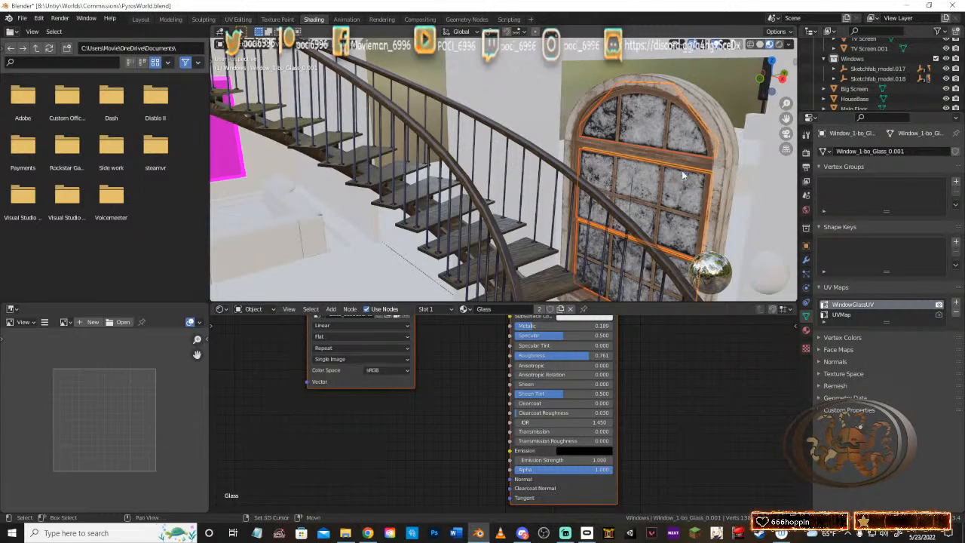
{"action": "middle_click_drag", "start_coordinate": [482, 164], "coordinate": [504, 159]}
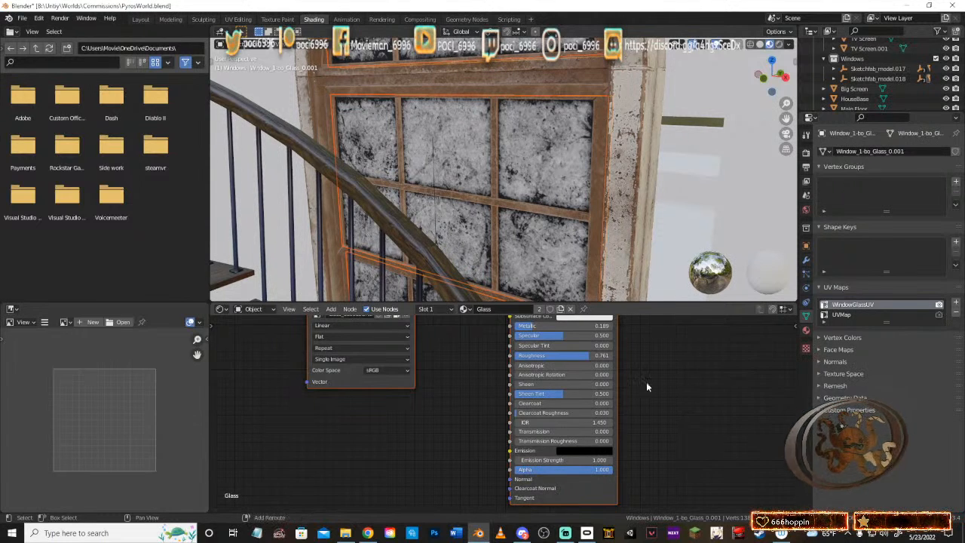
Step: Search the addable shader nodes for "alpha"
{"action": "middle_click_drag", "start_coordinate": [646, 387], "coordinate": [627, 485]}
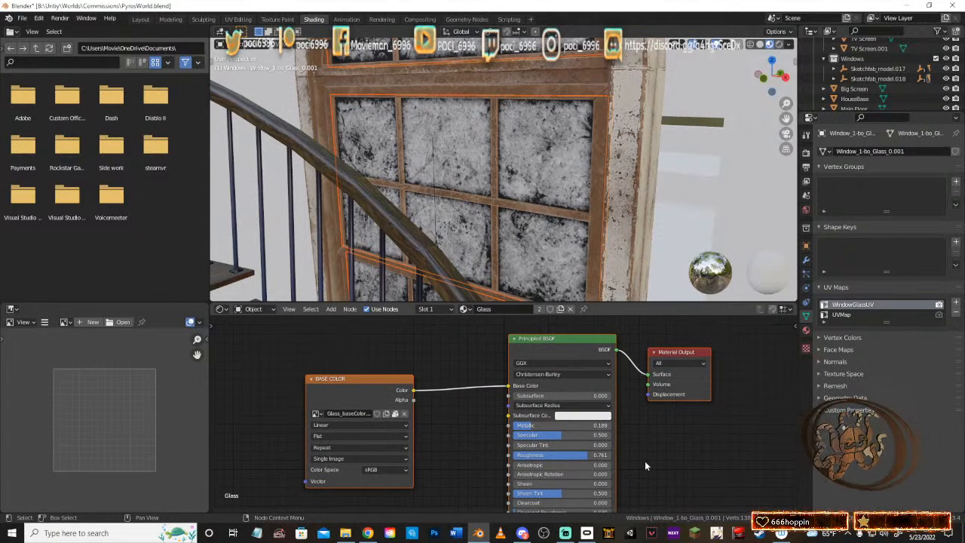
{"action": "left_click_drag", "start_coordinate": [550, 339], "coordinate": [437, 433]}
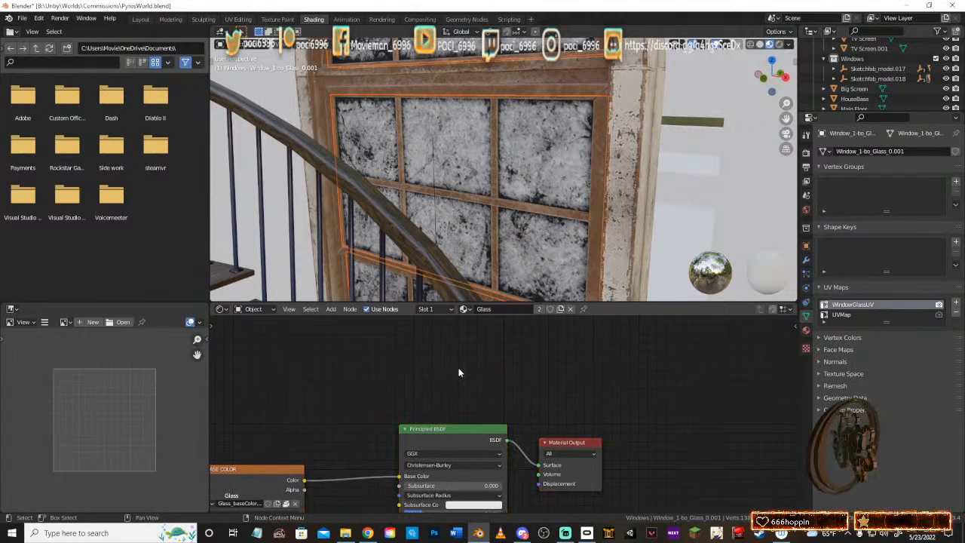
{"action": "left_click", "coordinate": [332, 310]}
{"action": "left_click", "coordinate": [343, 322]}
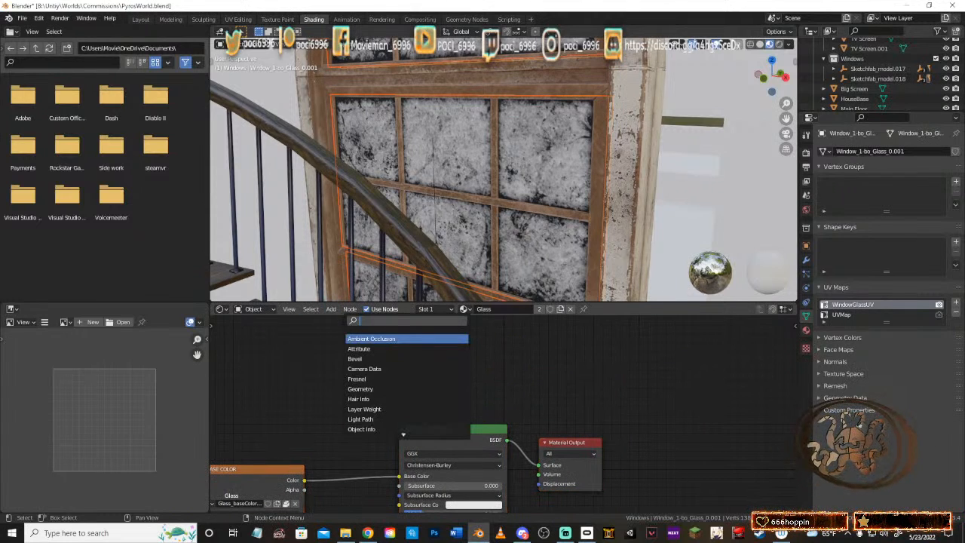
{"action": "type", "text": "alpha"}
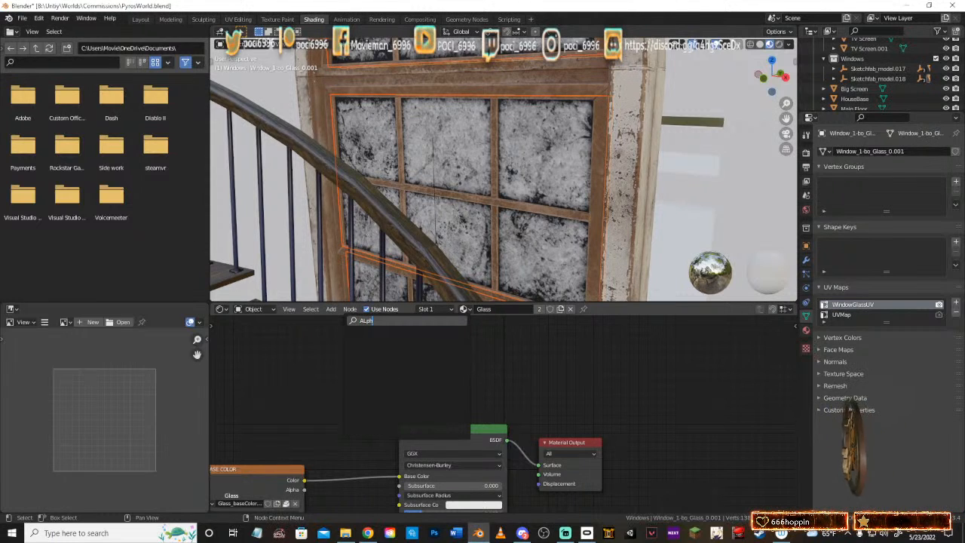
{"action": "key", "text": "BackSpace"}
{"action": "key", "text": "BackSpace"}
{"action": "key", "text": "BackSpace"}
{"action": "key", "text": "BackSpace"}
{"action": "type", "text": "lp"}
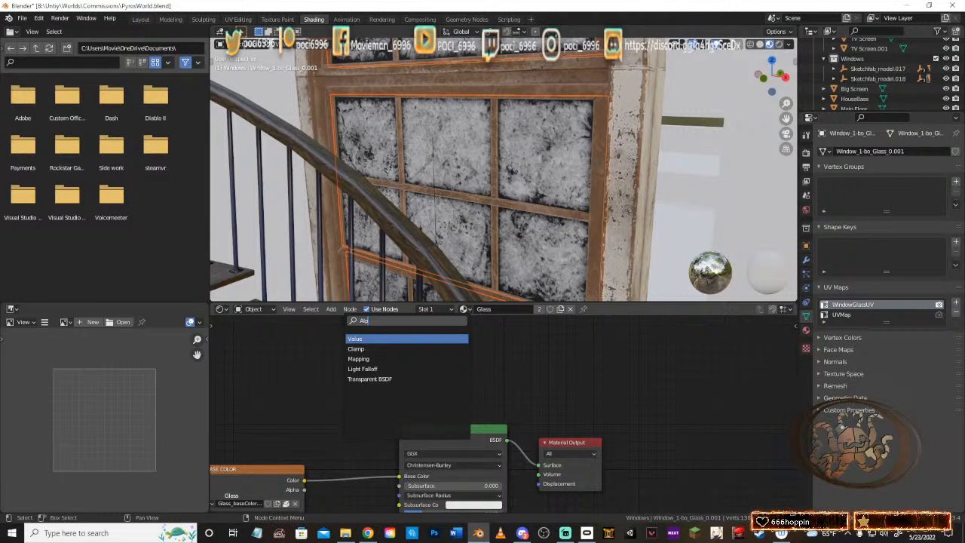
{"action": "key", "text": "BackSpace"}
{"action": "key", "text": "BackSpace"}
{"action": "key", "text": "BackSpace"}
Step: Add a Transparent BSDF node above the Principled BSDF in the Glass material
{"action": "type", "text": "Ta"}
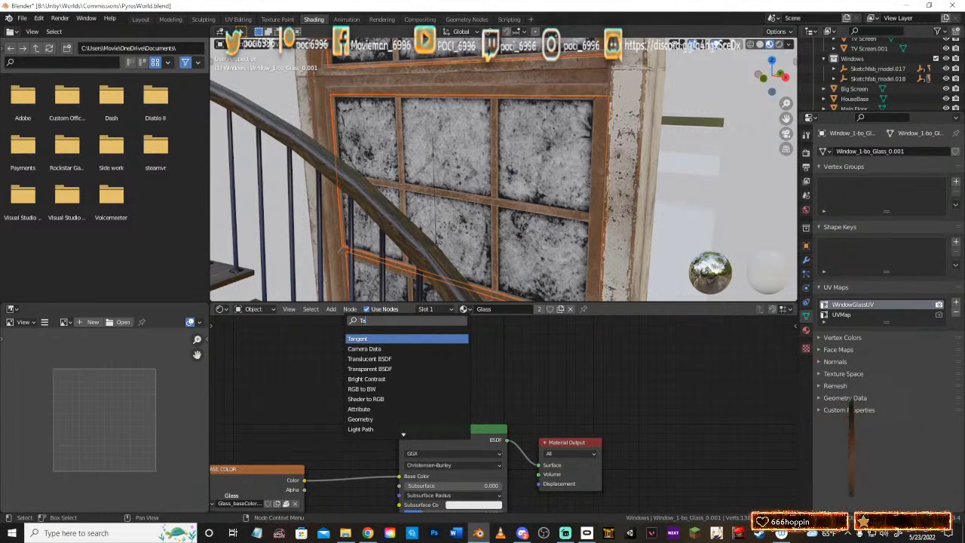
{"action": "key", "text": "BackSpace"}
{"action": "type", "text": "ran"}
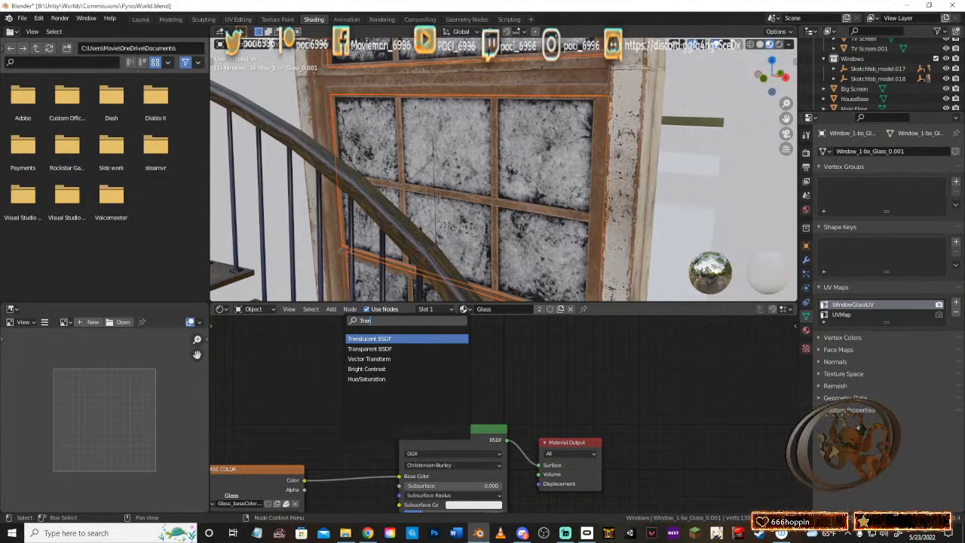
{"action": "key", "text": "Down"}
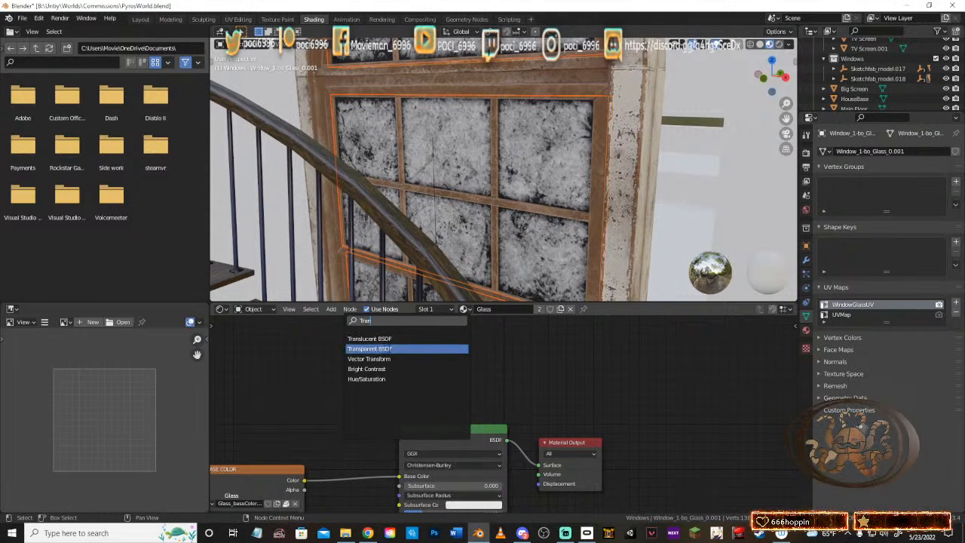
{"action": "key", "text": "Return"}
{"action": "left_click", "coordinate": [576, 395]}
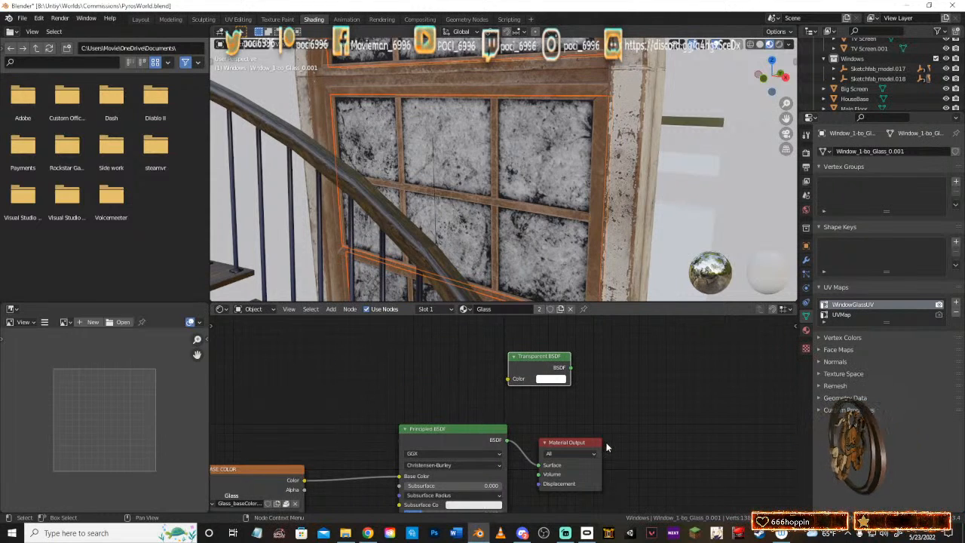
Step: Try the Transparent BSDF between the BASE COLOR texture and the Principled BSDF, and pull it back out above the Material Output
{"action": "middle_click_drag", "start_coordinate": [602, 423], "coordinate": [621, 395]}
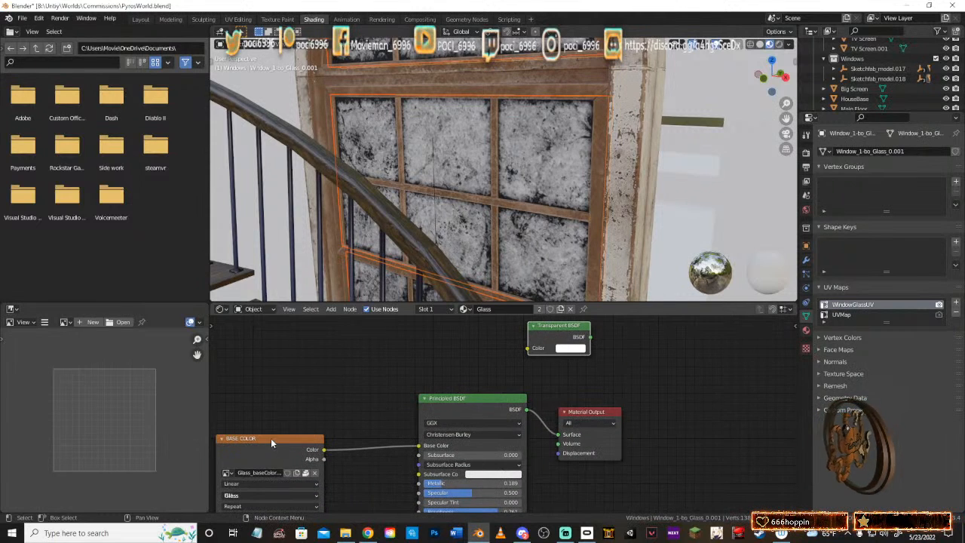
{"action": "left_click_drag", "start_coordinate": [271, 442], "coordinate": [254, 394]}
{"action": "left_click_drag", "start_coordinate": [561, 326], "coordinate": [381, 397]}
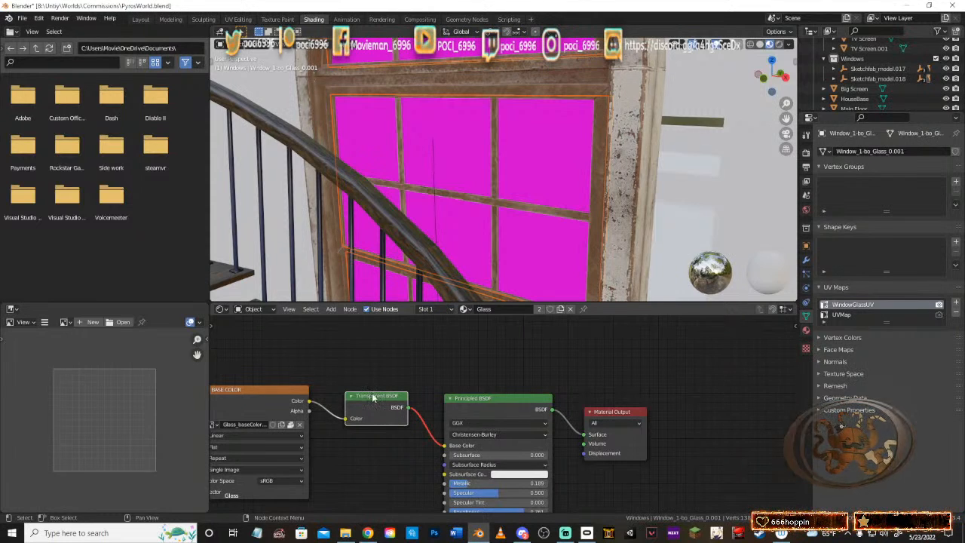
{"action": "left_click_drag", "start_coordinate": [375, 397], "coordinate": [444, 445]}
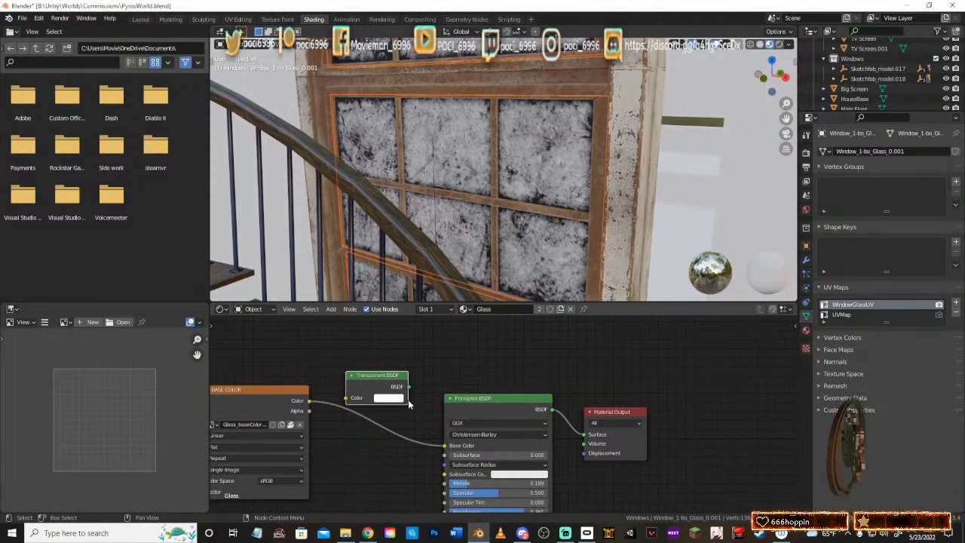
{"action": "left_click_drag", "start_coordinate": [377, 374], "coordinate": [592, 346]}
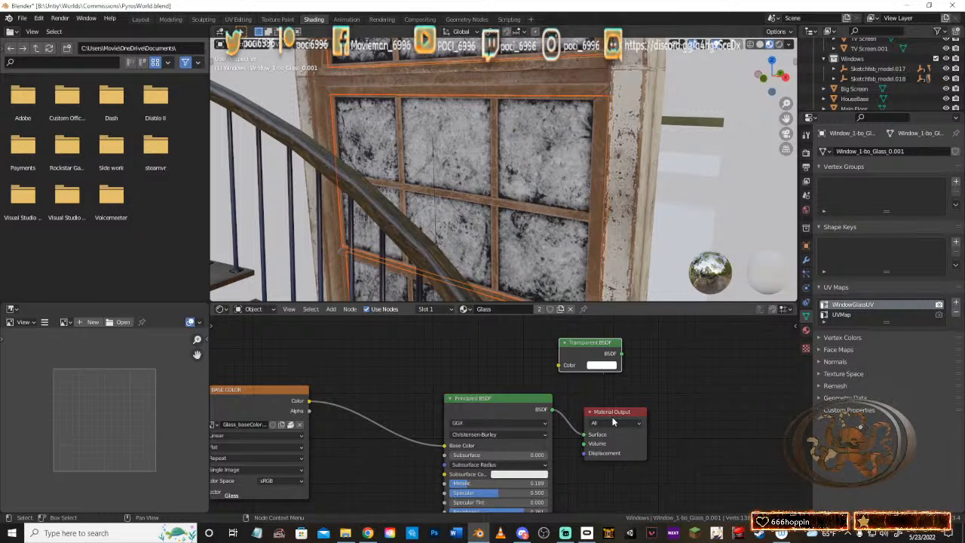
Step: Move the Material Output farther from the Principled BSDF and try the Transparent BSDF inserted between the two
{"action": "left_click_drag", "start_coordinate": [612, 415], "coordinate": [692, 406]}
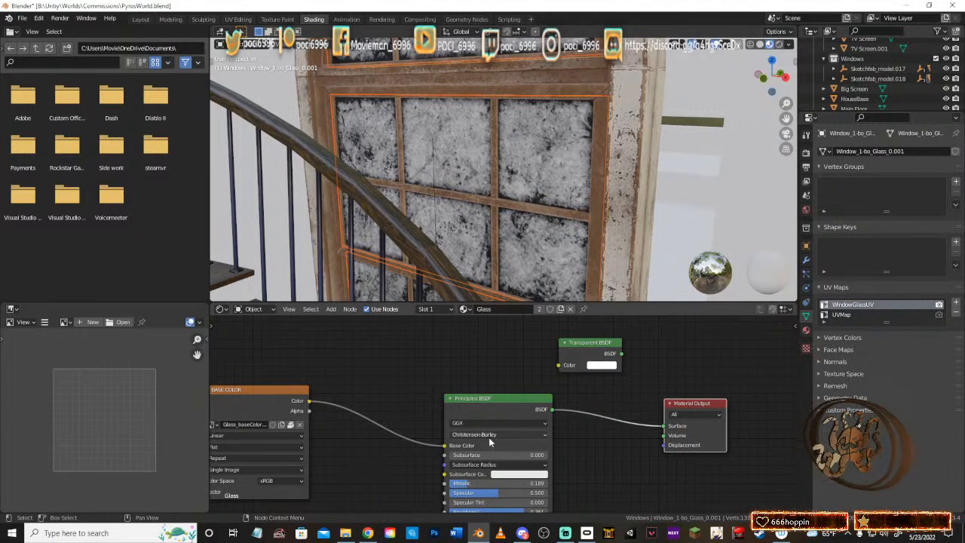
{"action": "mouse_move", "coordinate": [445, 446]}
{"action": "left_mouse_down"}
{"action": "mouse_move", "coordinate": [489, 366]}
{"action": "mouse_move", "coordinate": [444, 446]}
{"action": "left_mouse_up"}
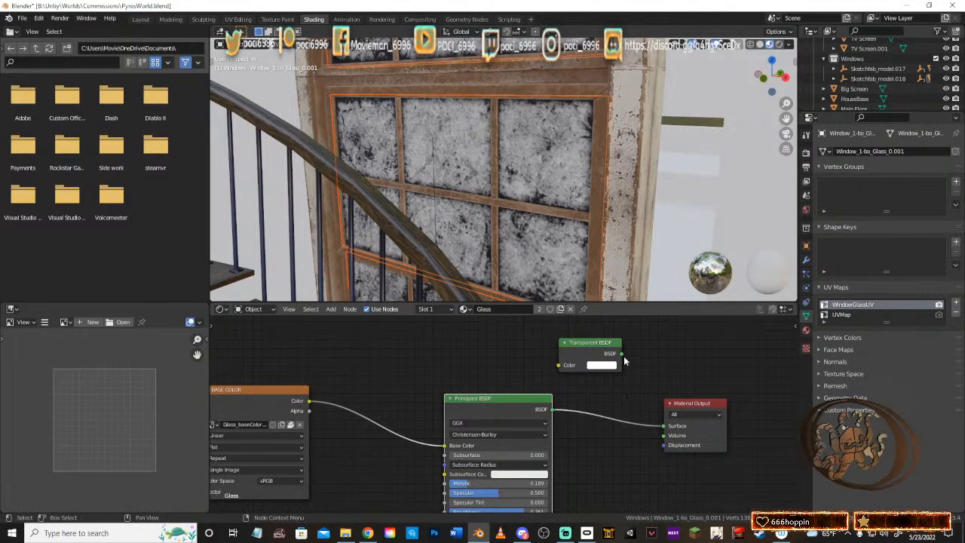
{"action": "left_click_drag", "start_coordinate": [620, 354], "coordinate": [642, 409]}
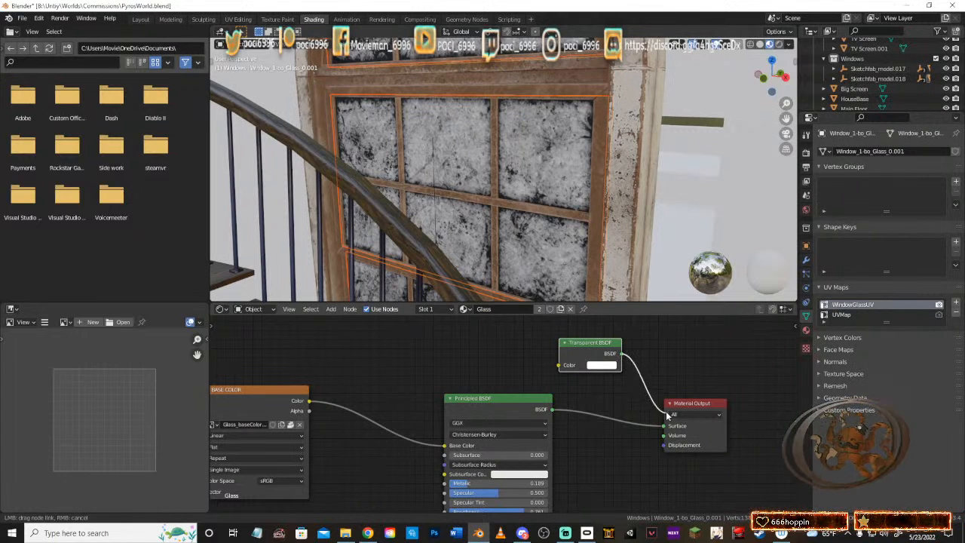
{"action": "left_click_drag", "start_coordinate": [667, 416], "coordinate": [664, 425]}
{"action": "left_click_drag", "start_coordinate": [585, 343], "coordinate": [551, 409]}
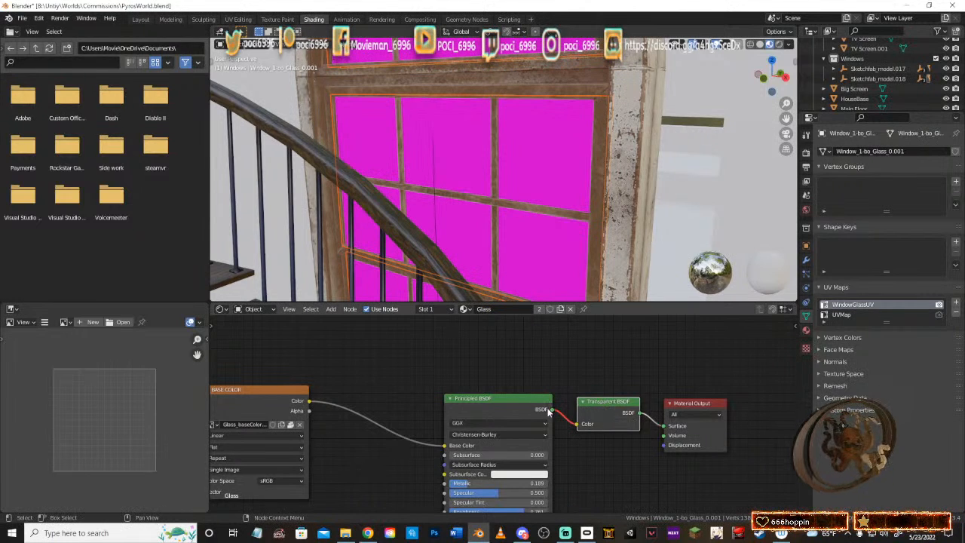
Step: Take the Transparent BSDF out of the chain and restore the direct link from the Principled BSDF to the Material Output's Surface
{"action": "scroll", "coordinate": [554, 409], "scroll_direction": "down", "scroll_amount": 2}
{"action": "middle_click_drag", "start_coordinate": [561, 460], "coordinate": [575, 392]}
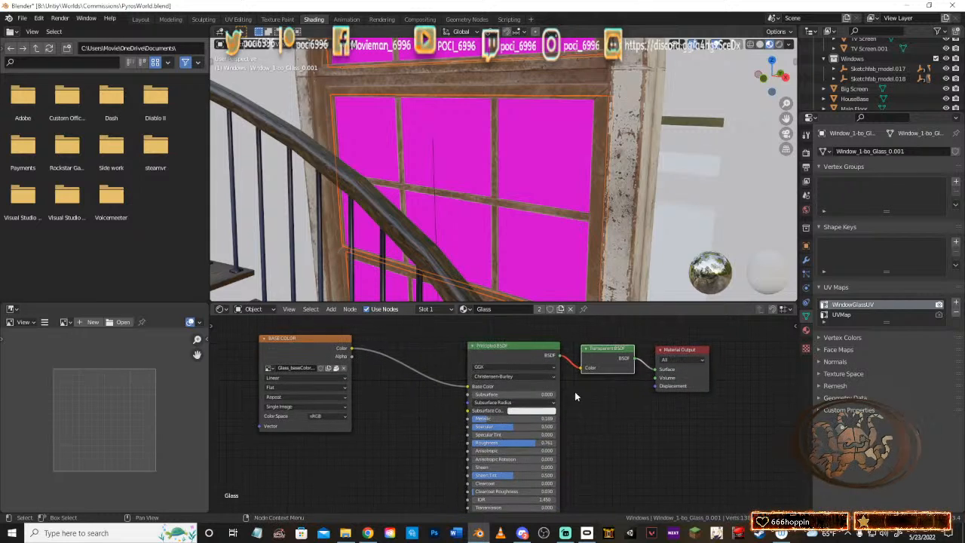
{"action": "left_click", "coordinate": [557, 359]}
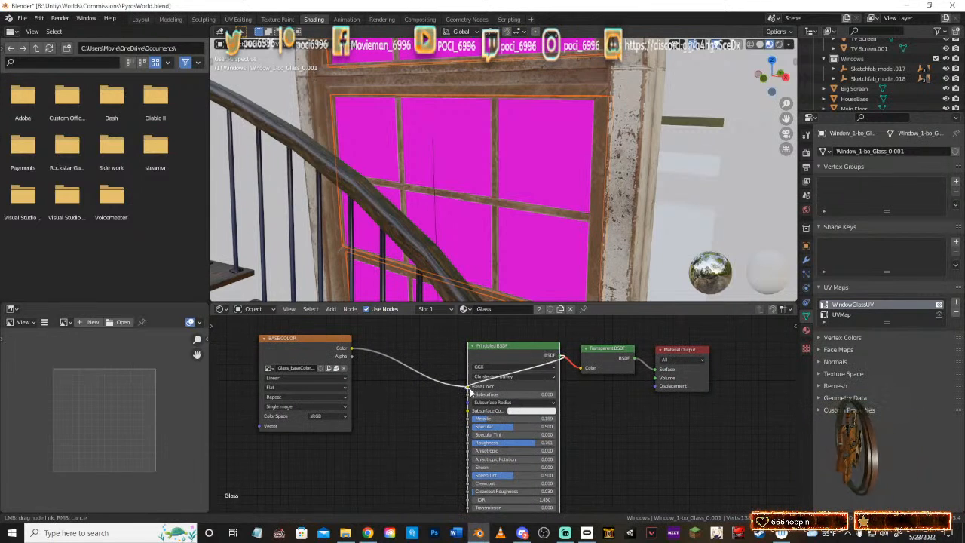
{"action": "left_click_drag", "start_coordinate": [618, 356], "coordinate": [607, 362]}
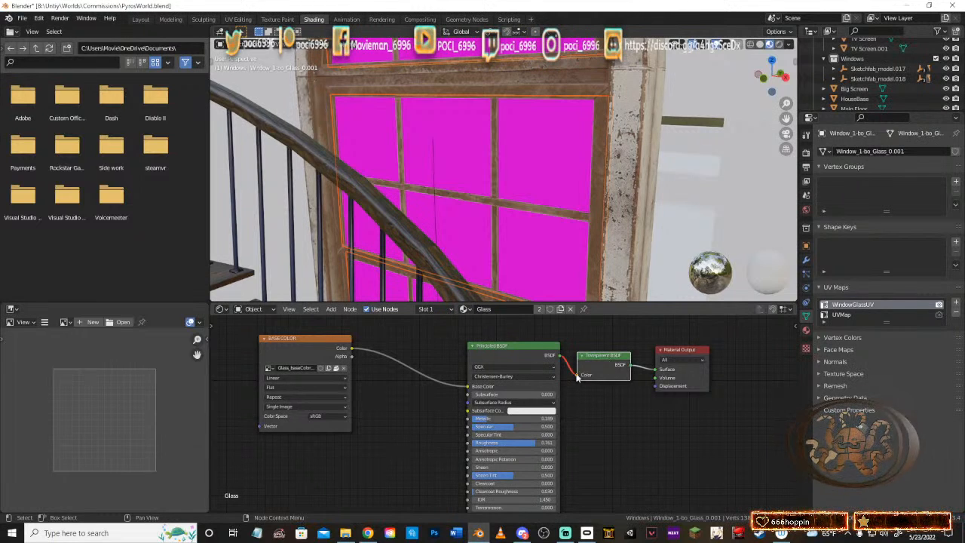
{"action": "left_click_drag", "start_coordinate": [559, 360], "coordinate": [601, 382]}
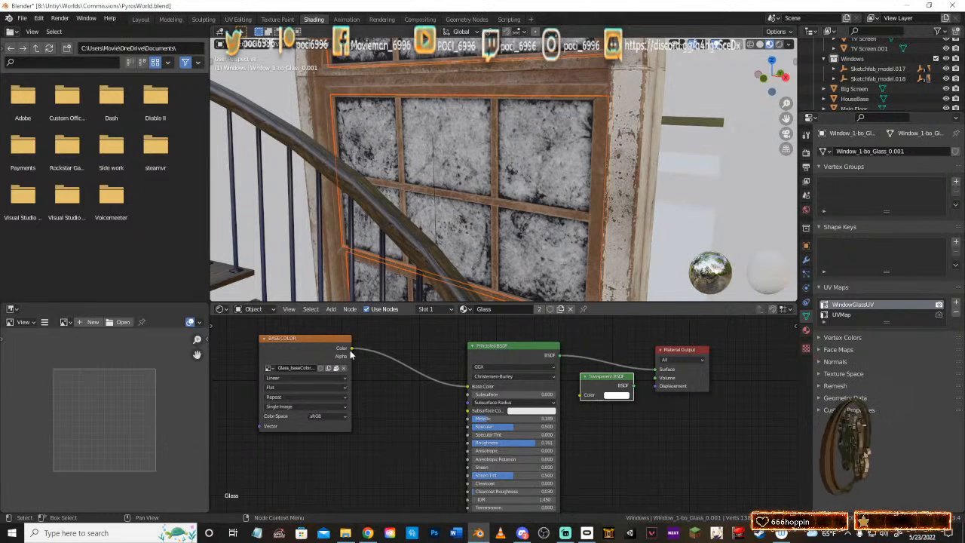
Step: Link the BASE COLOR texture's Alpha to the Transparent BSDF's Color and the Transparent BSDF's output to the Material Output's Surface
{"action": "left_click_drag", "start_coordinate": [603, 381], "coordinate": [391, 383]}
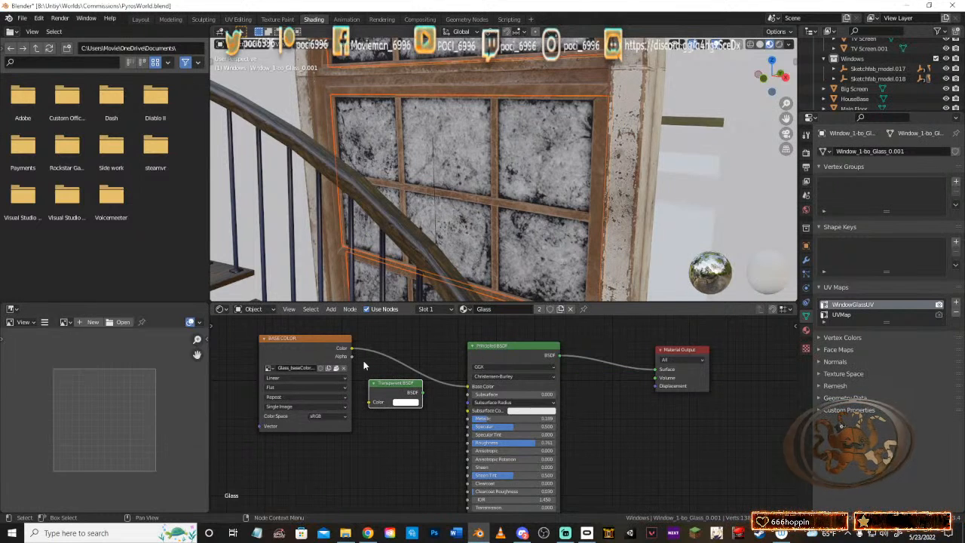
{"action": "left_click_drag", "start_coordinate": [351, 357], "coordinate": [656, 371]}
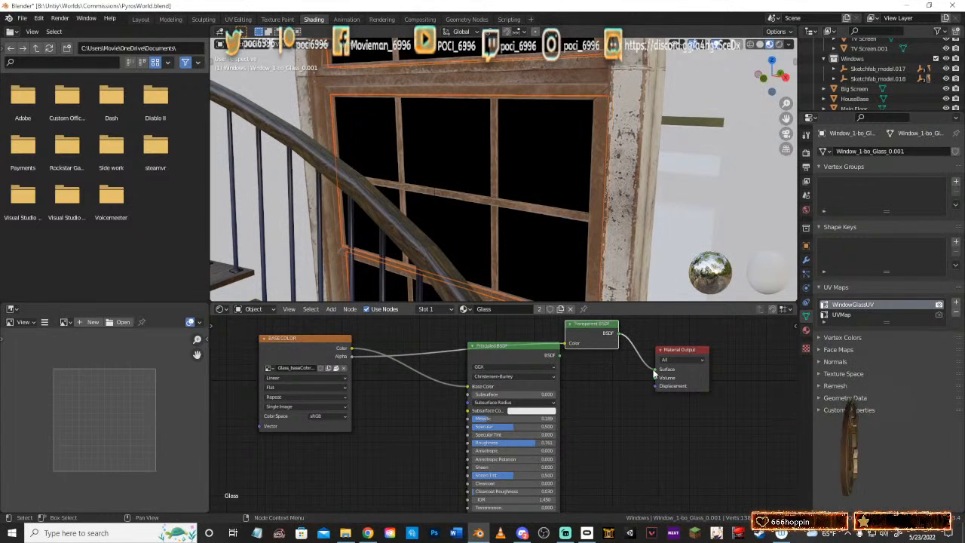
Step: Reposition the linked Transparent BSDF node clear above the Principled BSDF
{"action": "left_click_drag", "start_coordinate": [591, 329], "coordinate": [502, 345]}
{"action": "scroll", "coordinate": [503, 418], "scroll_direction": "down", "scroll_amount": 7}
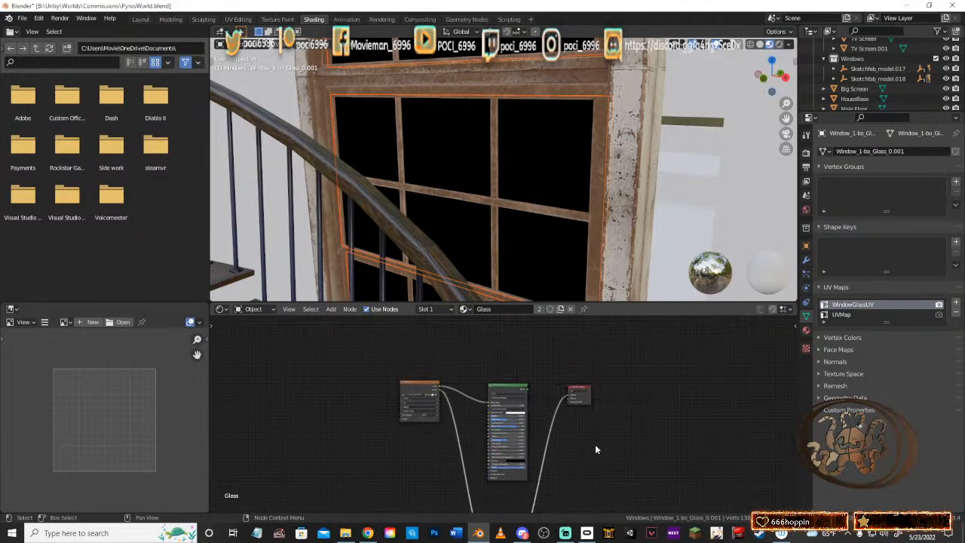
{"action": "left_click_drag", "start_coordinate": [504, 485], "coordinate": [510, 380]}
{"action": "scroll", "coordinate": [510, 426], "scroll_direction": "up", "scroll_amount": 3}
{"action": "scroll", "coordinate": [510, 427], "scroll_direction": "up", "scroll_amount": 3}
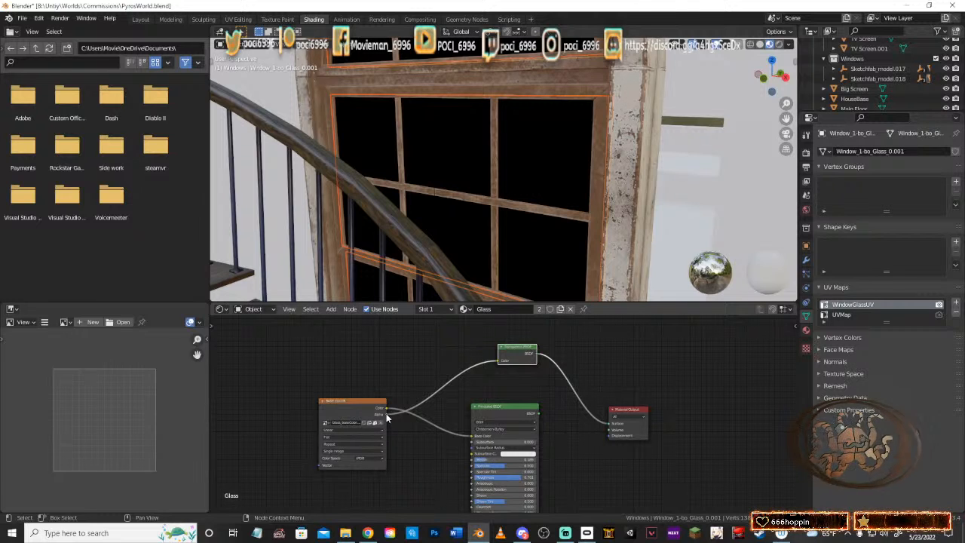
Step: Unlink the texture's Alpha from the Transparent BSDF, reconnect the Principled BSDF to the Material Output's Surface, and delete the Transparent BSDF node
{"action": "left_click_drag", "start_coordinate": [386, 413], "coordinate": [443, 391]}
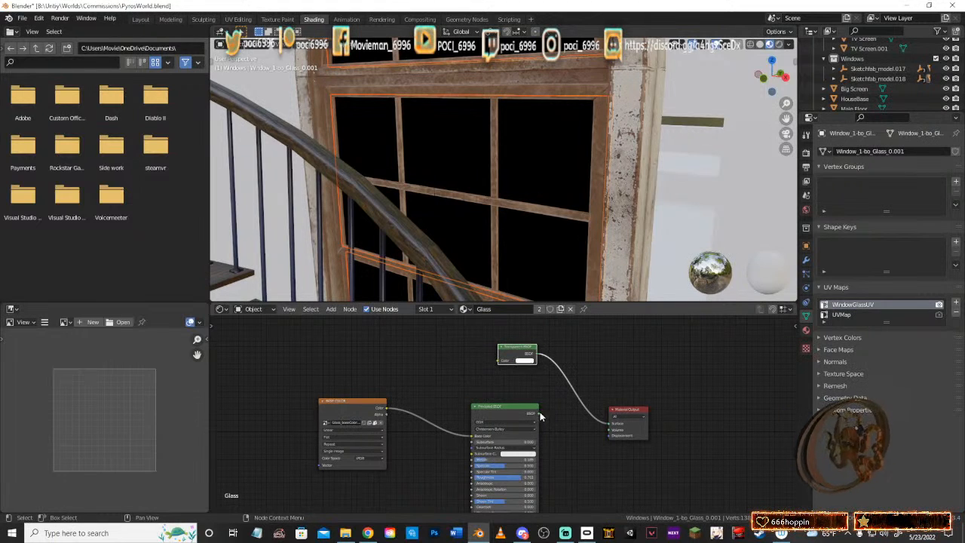
{"action": "left_click_drag", "start_coordinate": [539, 413], "coordinate": [612, 429]}
{"action": "left_click_drag", "start_coordinate": [538, 414], "coordinate": [610, 424]}
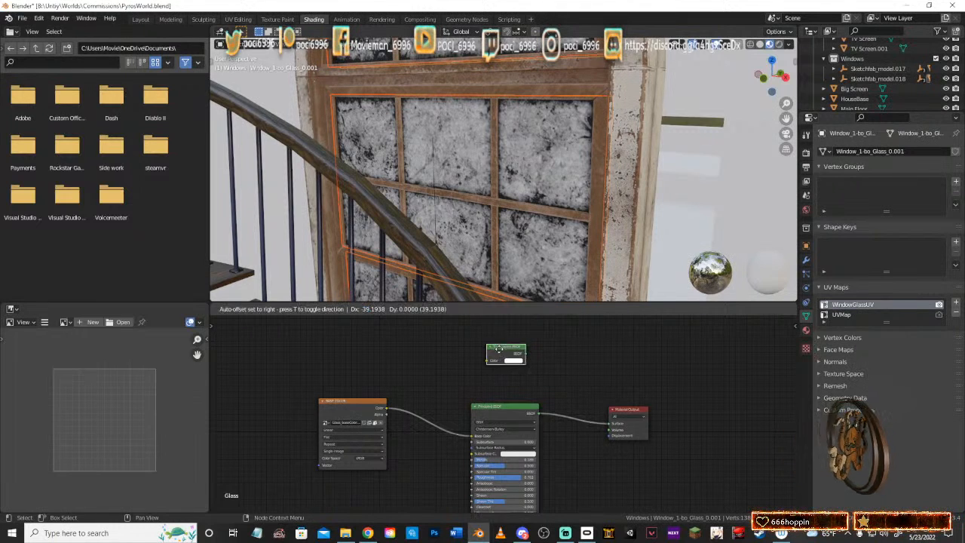
{"action": "left_click_drag", "start_coordinate": [512, 353], "coordinate": [447, 363]}
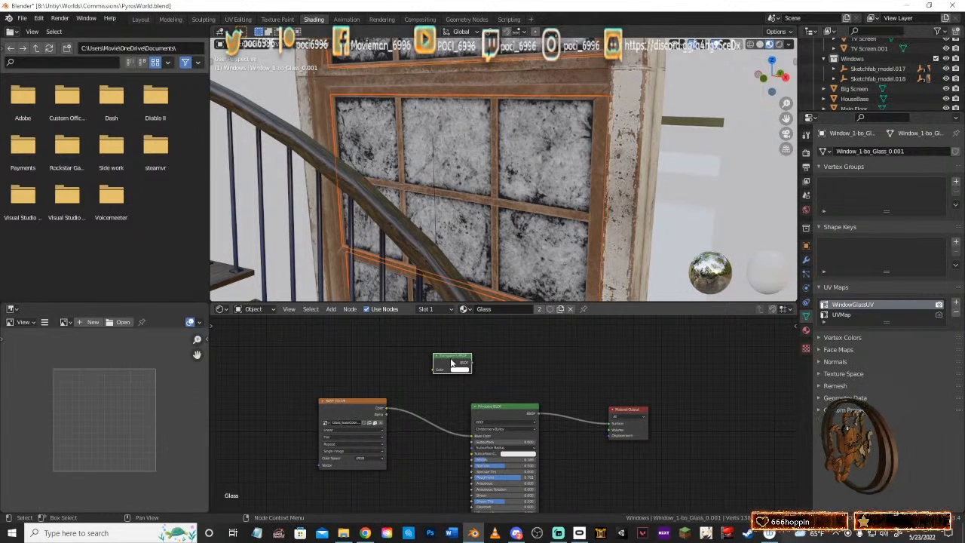
{"action": "key", "text": "x"}
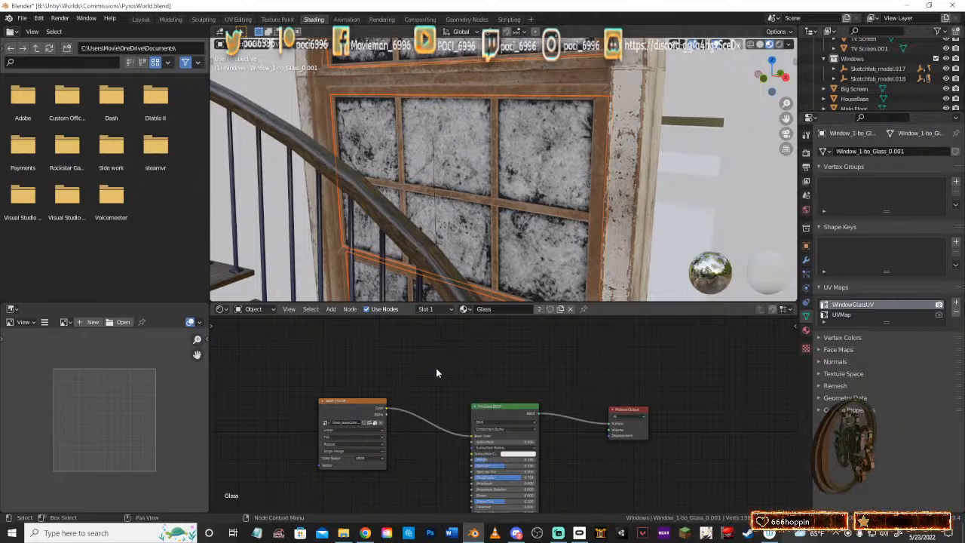
Step: Search the nodes that can be added for "alp" and "tra", looking for an alpha or transparency node
{"action": "left_click", "coordinate": [331, 309]}
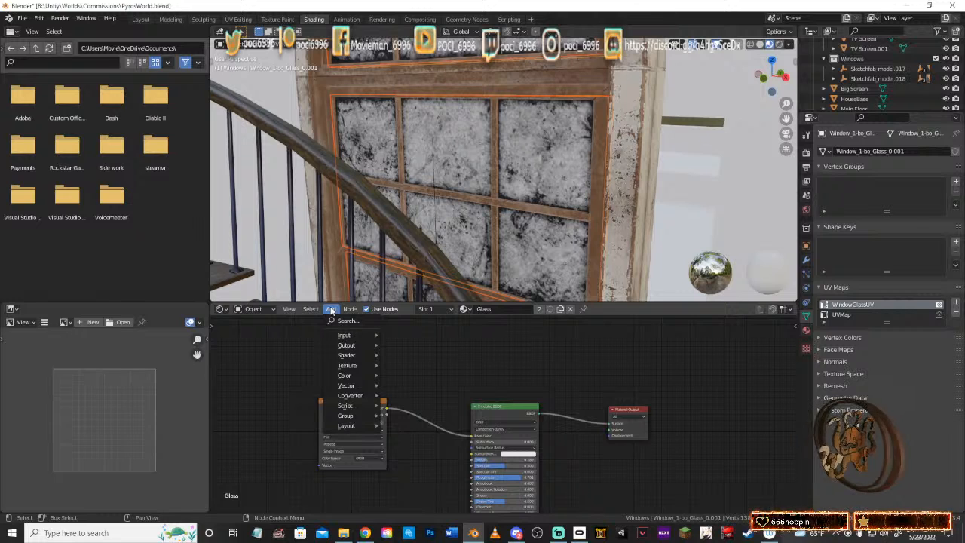
{"action": "left_click", "coordinate": [344, 334]}
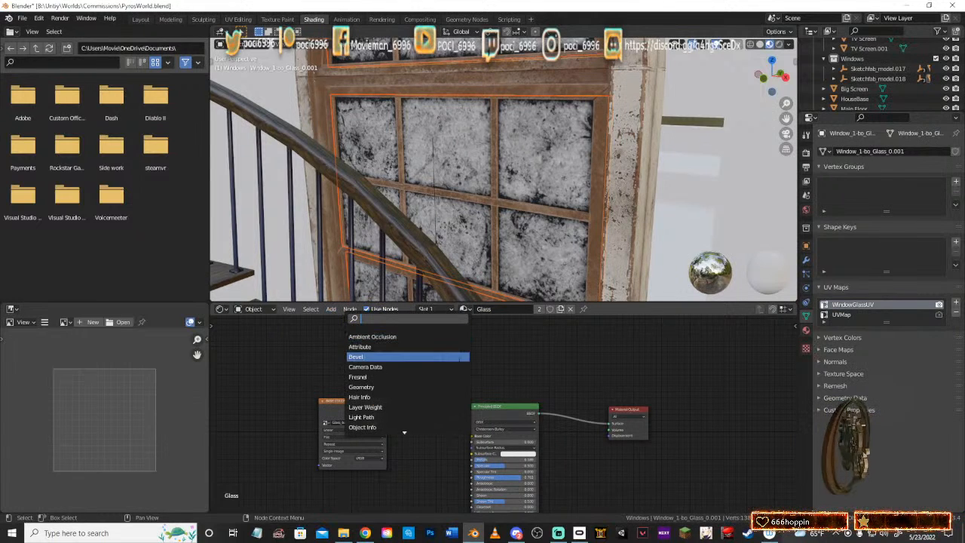
{"action": "type", "text": "a"}
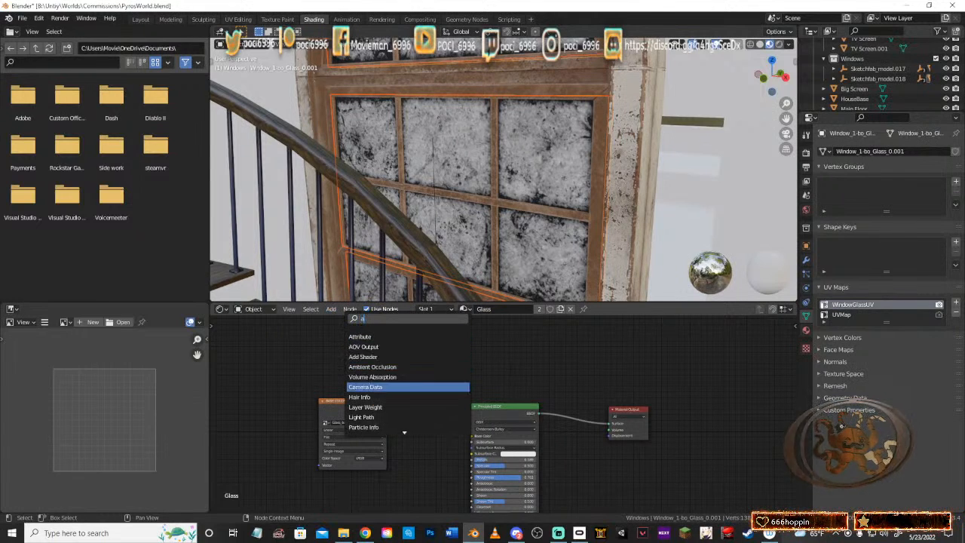
{"action": "type", "text": "lph"}
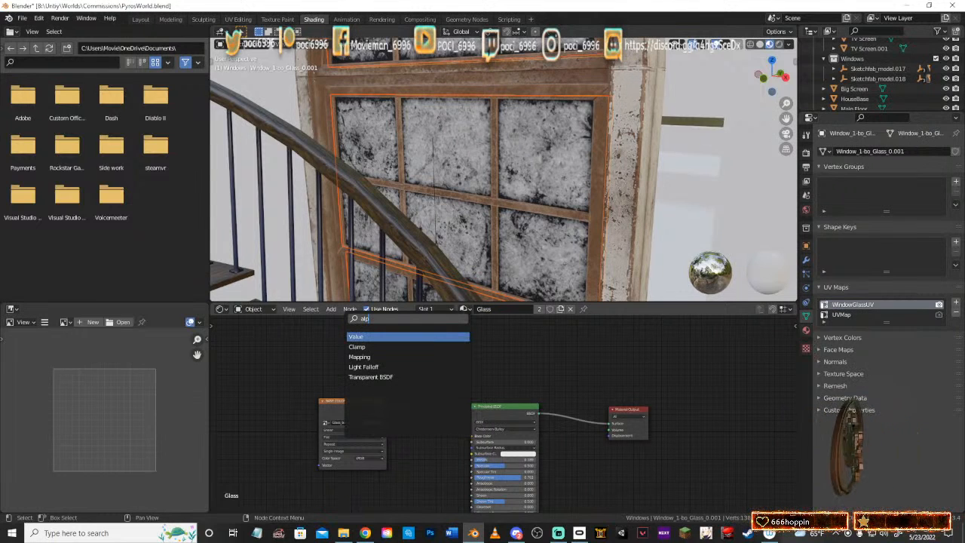
{"action": "key", "text": "BackSpace"}
{"action": "key", "text": "BackSpace"}
{"action": "key", "text": "BackSpace"}
{"action": "key", "text": "BackSpace"}
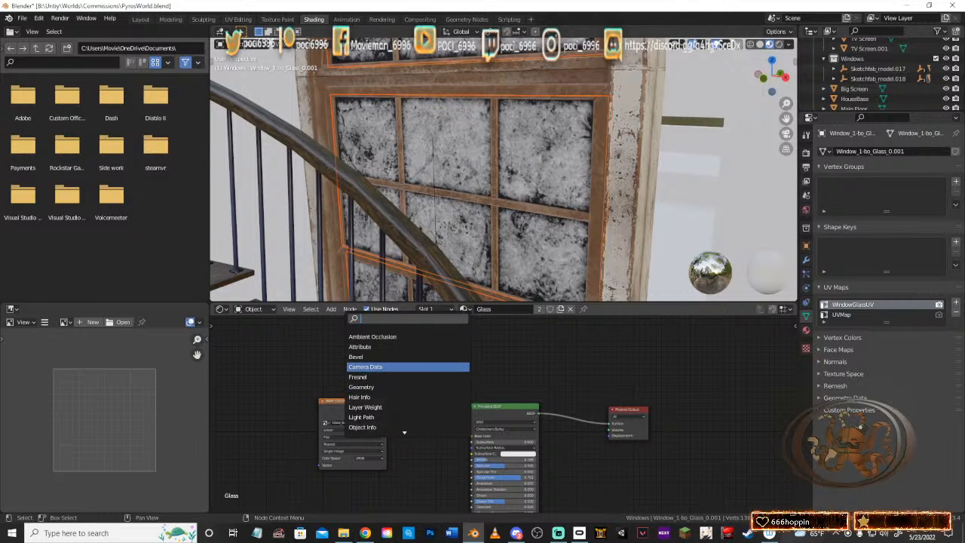
{"action": "type", "text": "tra"}
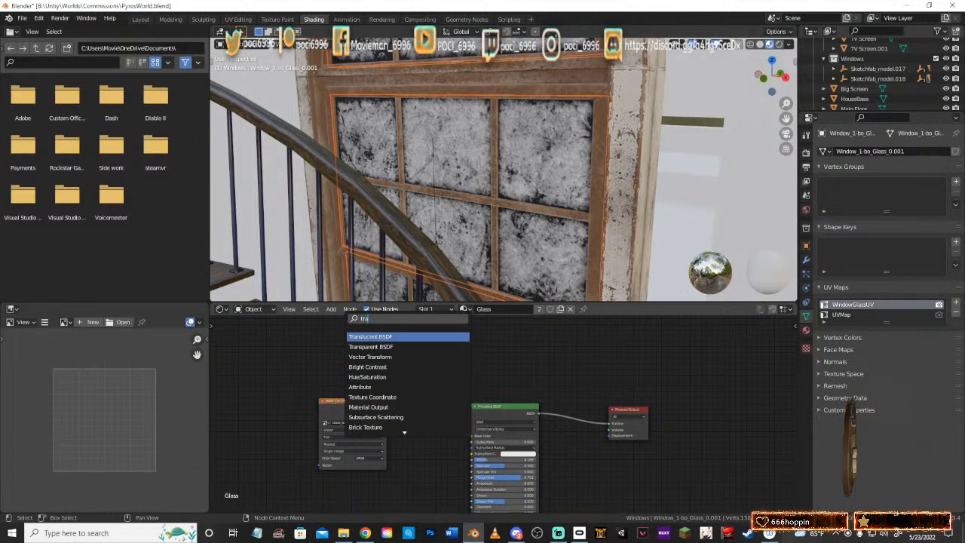
{"action": "key", "text": "Escape"}
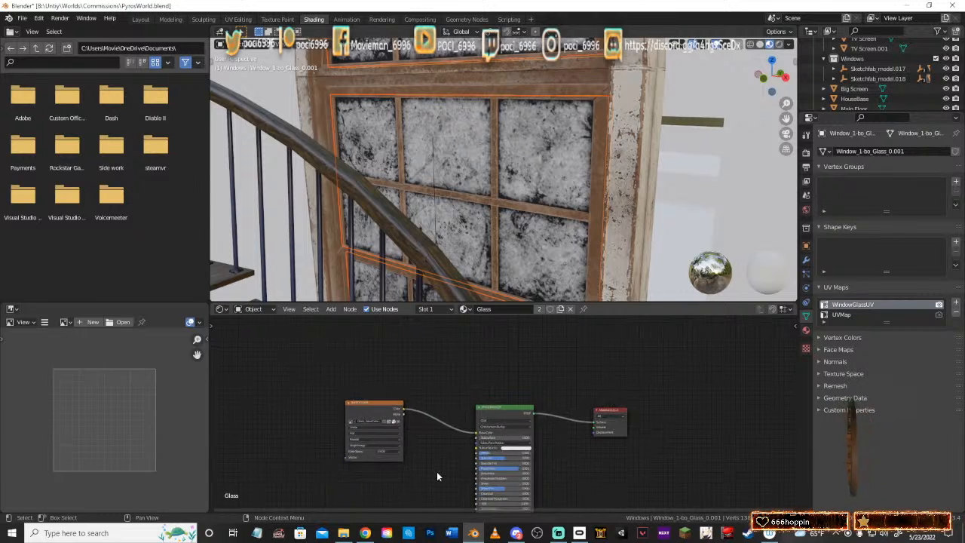
Step: Try linking the BASE COLOR texture's Alpha to the Principled BSDF's Alpha input, and remove that link again
{"action": "middle_click_drag", "start_coordinate": [436, 471], "coordinate": [424, 390]}
{"action": "scroll", "coordinate": [424, 390], "scroll_direction": "down", "scroll_amount": 1}
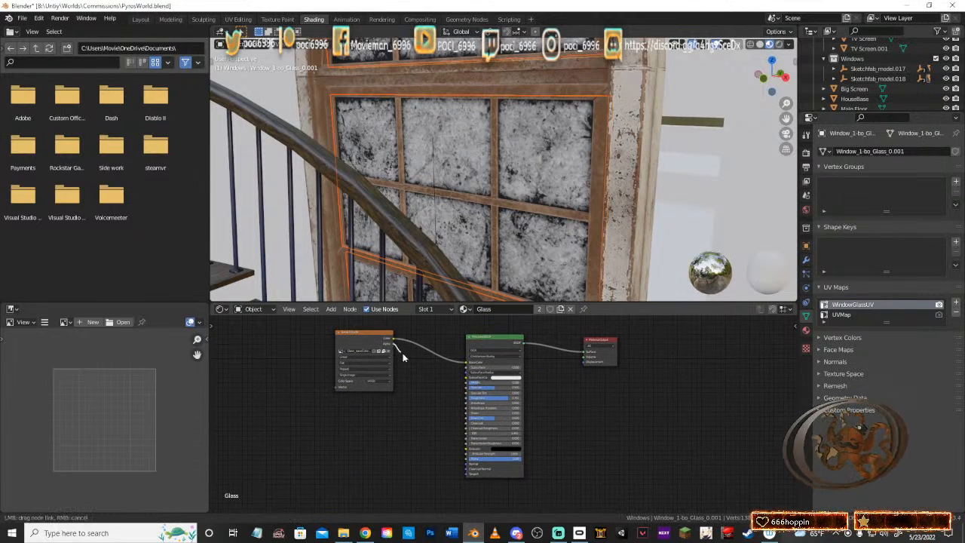
{"action": "left_click_drag", "start_coordinate": [391, 344], "coordinate": [467, 456]}
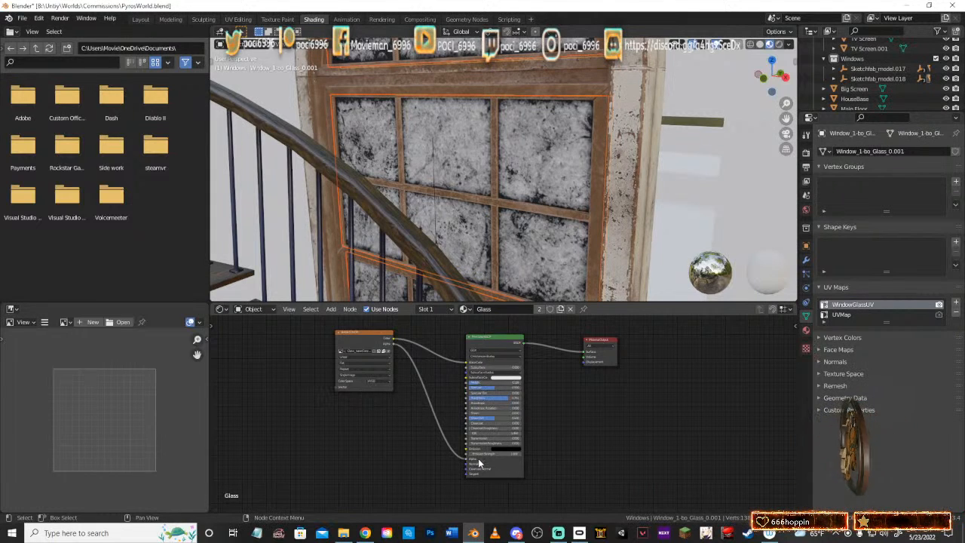
{"action": "left_click_drag", "start_coordinate": [464, 457], "coordinate": [411, 394]}
{"action": "mouse_move", "coordinate": [518, 459]}
{"action": "left_mouse_down"}
{"action": "mouse_move", "coordinate": [474, 458]}
{"action": "mouse_move", "coordinate": [521, 458]}
{"action": "left_mouse_up"}
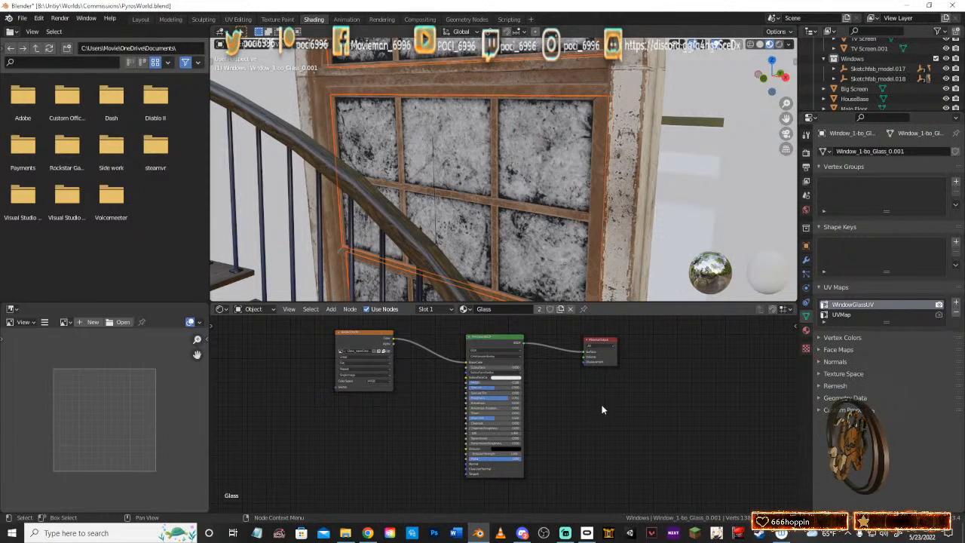
Step: Space the BASE COLOR texture and Material Output nodes slightly farther away from the Principled BSDF
{"action": "middle_click_drag", "start_coordinate": [550, 400], "coordinate": [568, 448]}
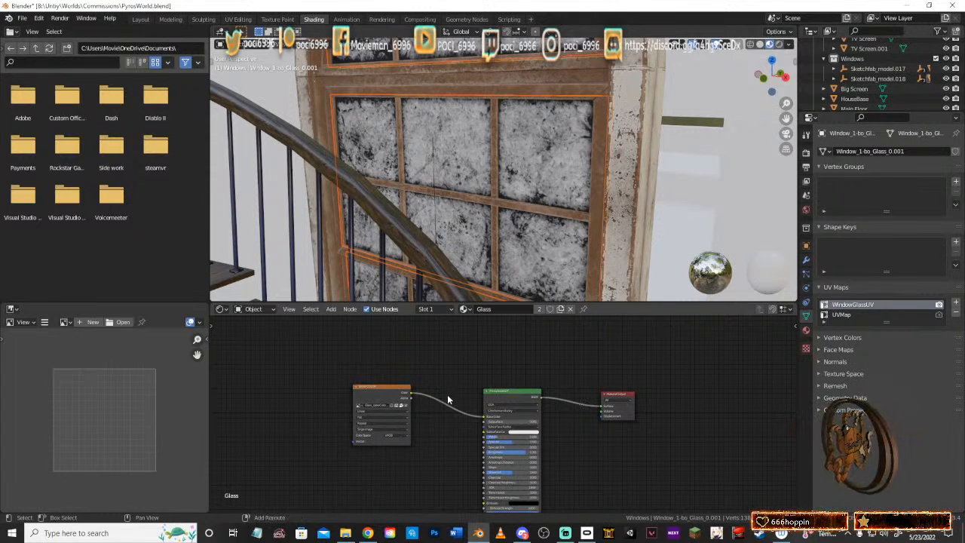
{"action": "middle_click_drag", "start_coordinate": [452, 420], "coordinate": [457, 398]}
{"action": "middle_click_drag", "start_coordinate": [566, 437], "coordinate": [519, 431]}
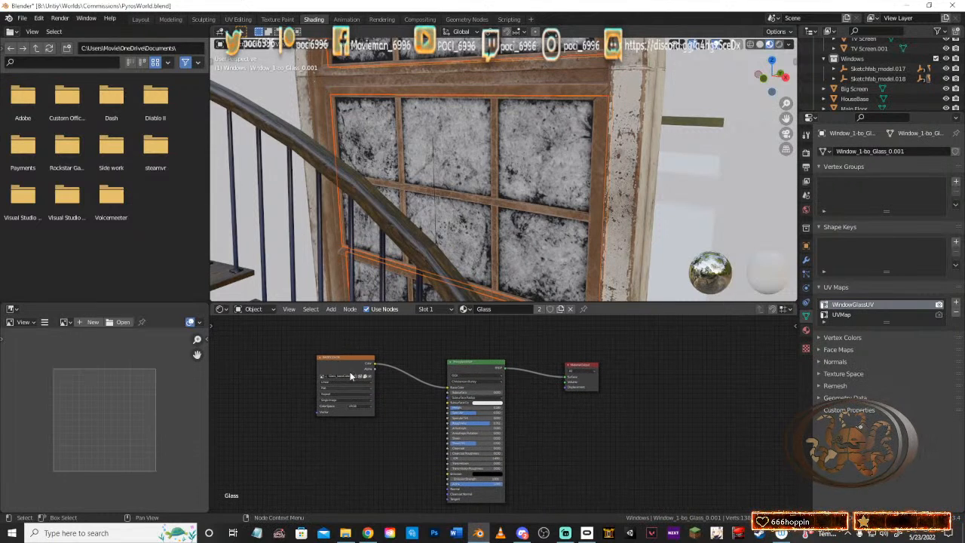
{"action": "left_click_drag", "start_coordinate": [344, 366], "coordinate": [359, 356]}
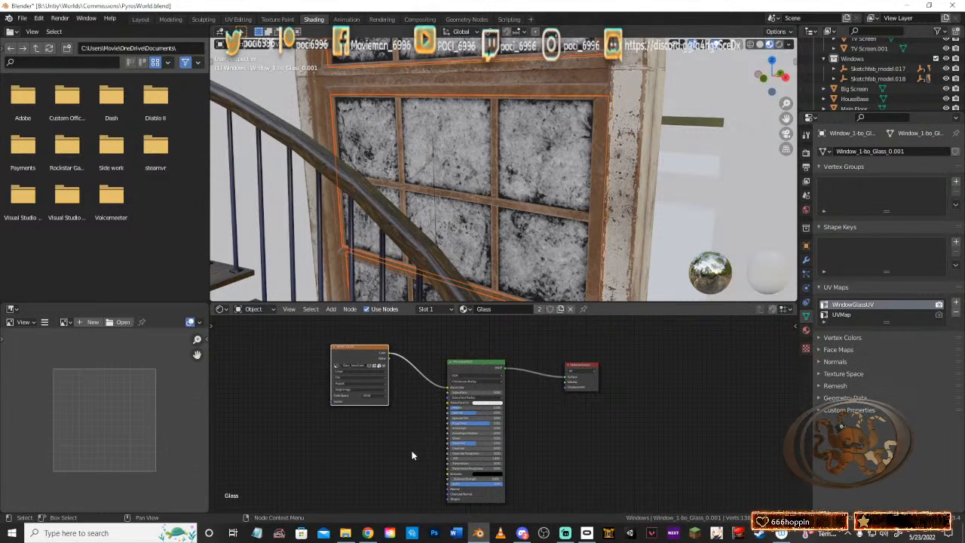
{"action": "left_click_drag", "start_coordinate": [579, 367], "coordinate": [593, 370]}
{"action": "left_click_drag", "start_coordinate": [371, 364], "coordinate": [351, 369]}
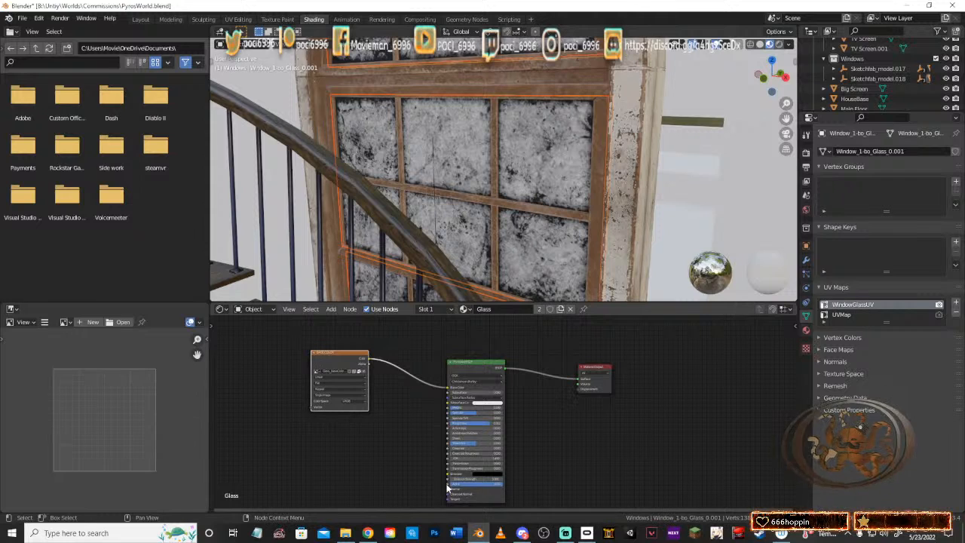
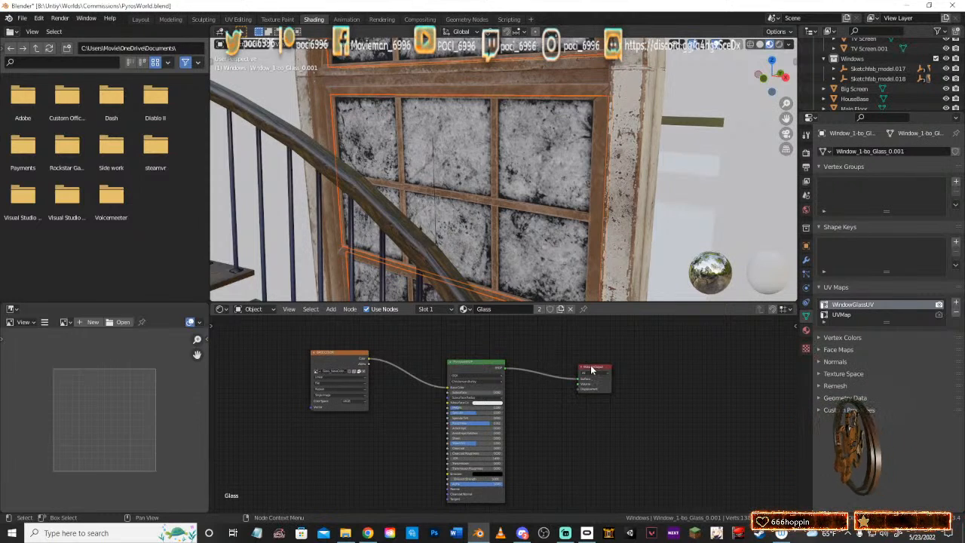
{"action": "left_click_drag", "start_coordinate": [590, 367], "coordinate": [590, 374]}
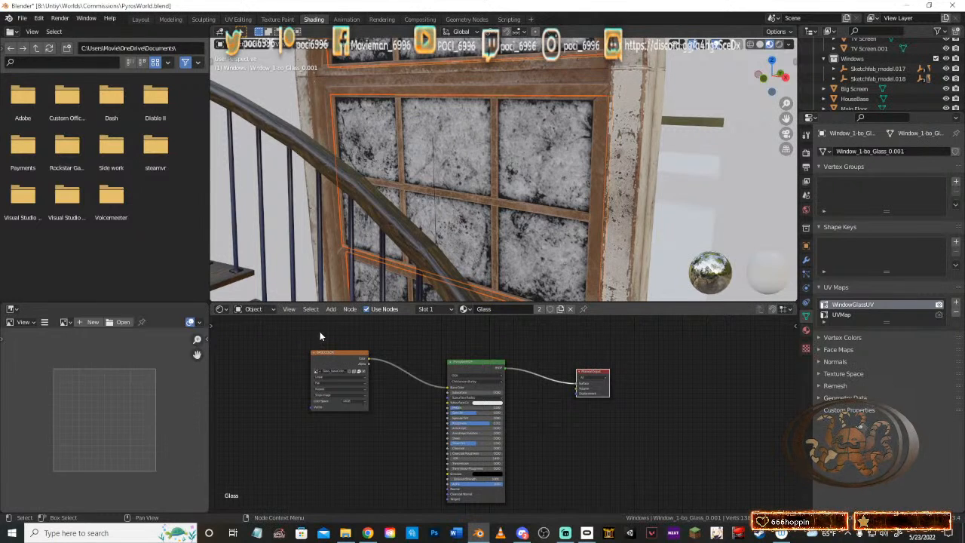
{"action": "left_click", "coordinate": [348, 310]}
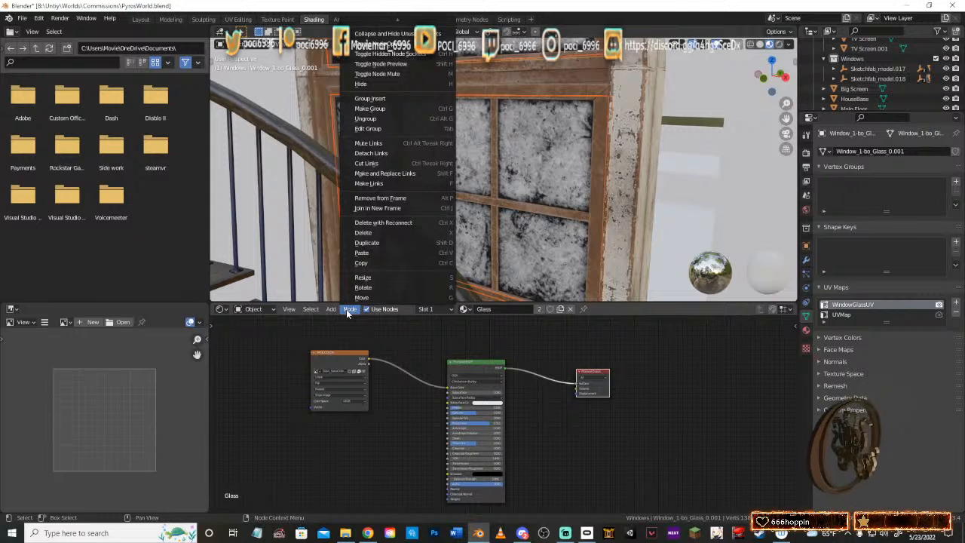
{"action": "scroll", "coordinate": [373, 160], "scroll_direction": "up", "scroll_amount": 17}
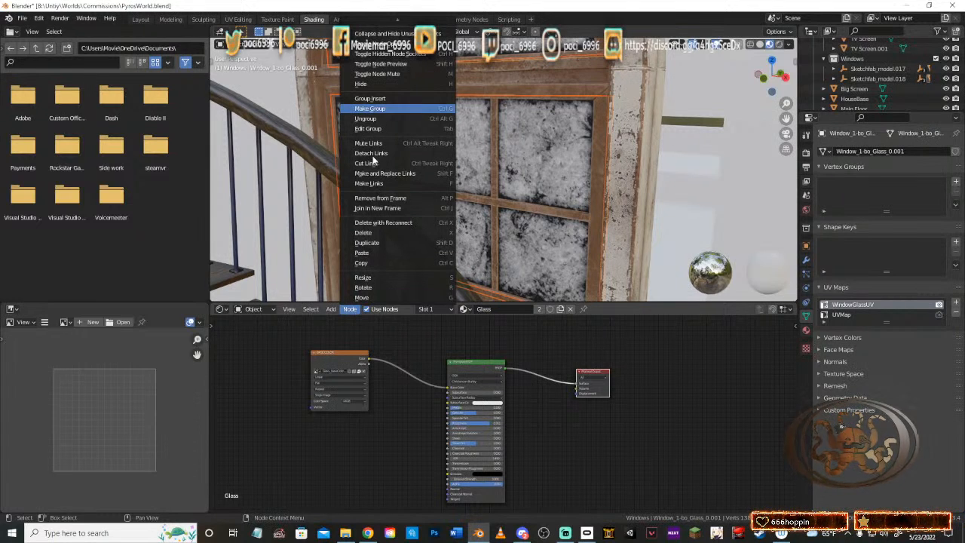
{"action": "scroll", "coordinate": [373, 160], "scroll_direction": "down", "scroll_amount": 6}
{"action": "scroll", "coordinate": [373, 160], "scroll_direction": "down", "scroll_amount": 5}
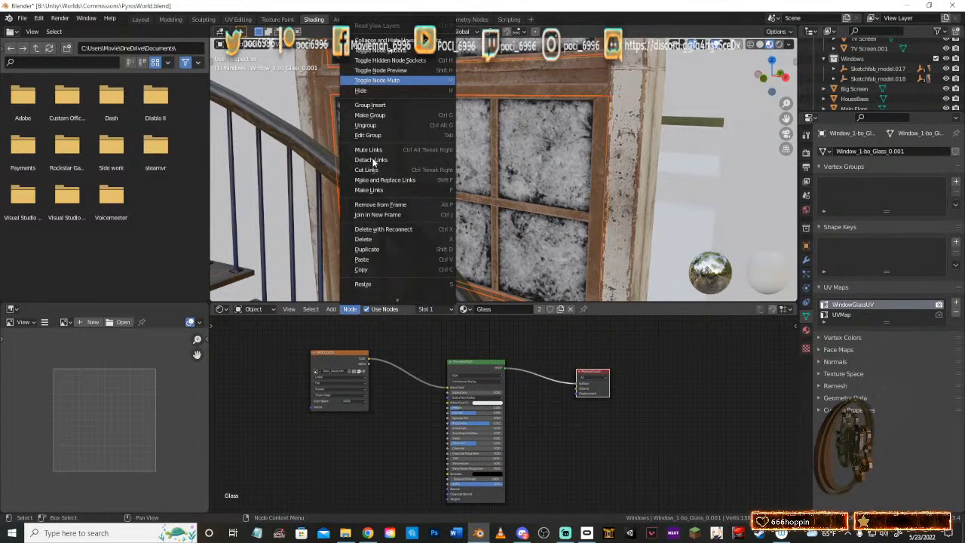
{"action": "scroll", "coordinate": [374, 162], "scroll_direction": "down", "scroll_amount": 5}
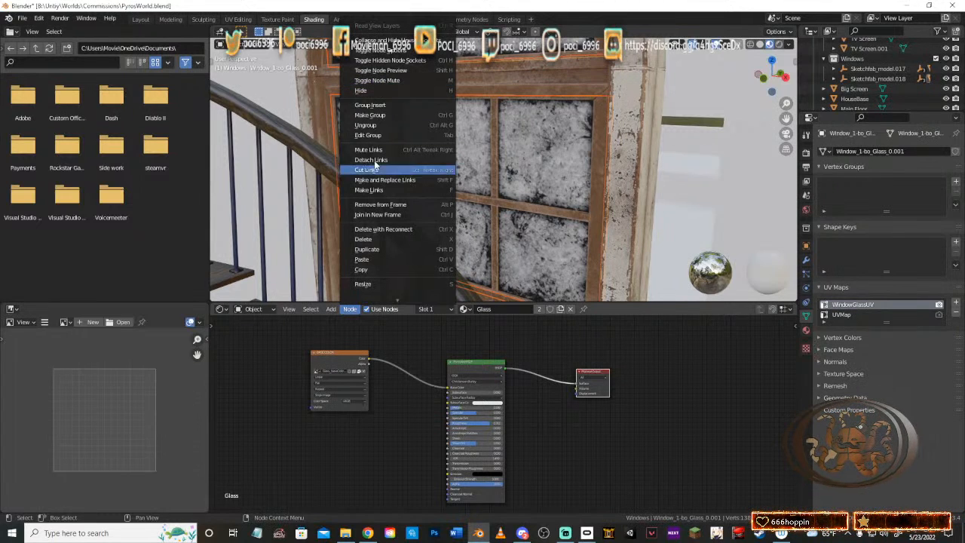
{"action": "scroll", "coordinate": [380, 169], "scroll_direction": "down", "scroll_amount": 6}
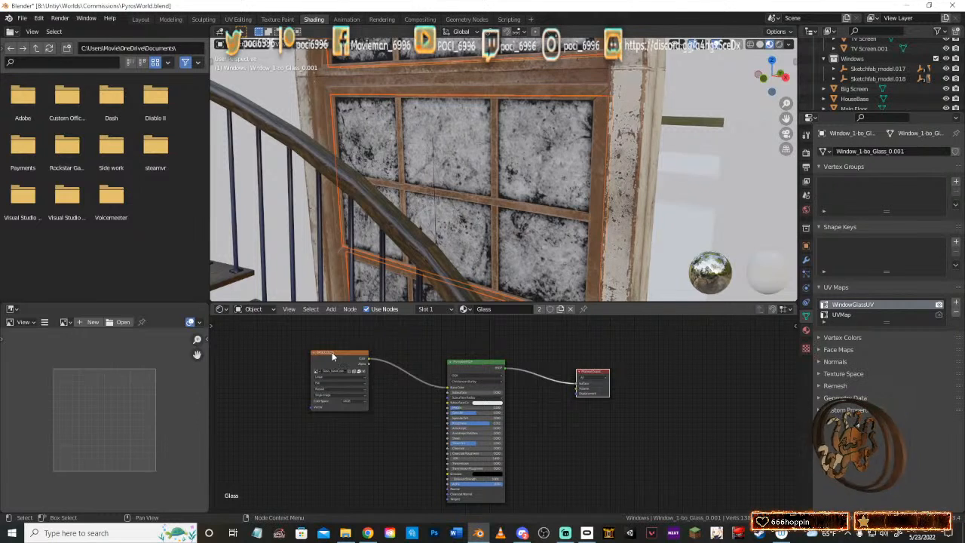
Step: Shift the BASE COLOR node closer to the Principled BSDF and lower the Principled BSDF's Alpha to roughly half
{"action": "left_click_drag", "start_coordinate": [335, 356], "coordinate": [354, 356]}
{"action": "scroll", "coordinate": [370, 384], "scroll_direction": "up", "scroll_amount": 5}
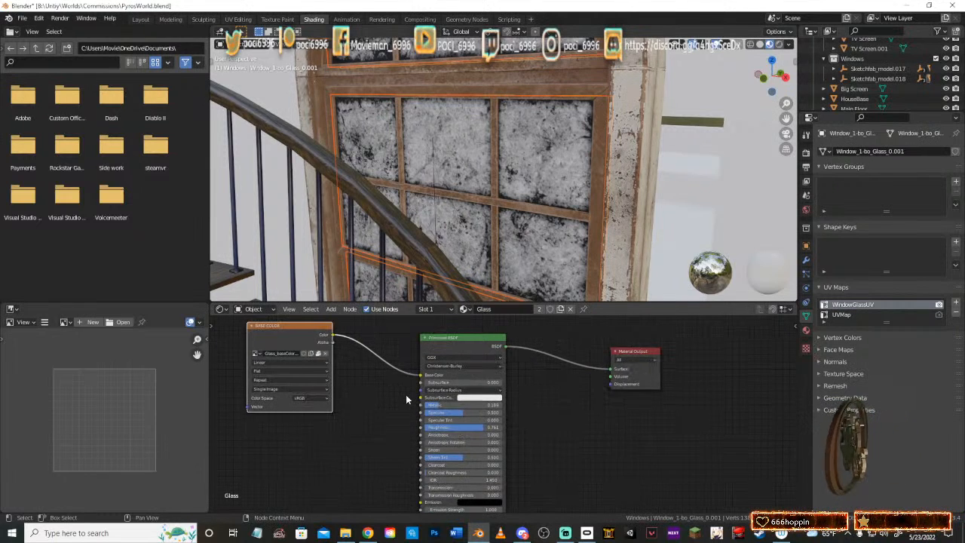
{"action": "middle_click_drag", "start_coordinate": [369, 426], "coordinate": [387, 412]}
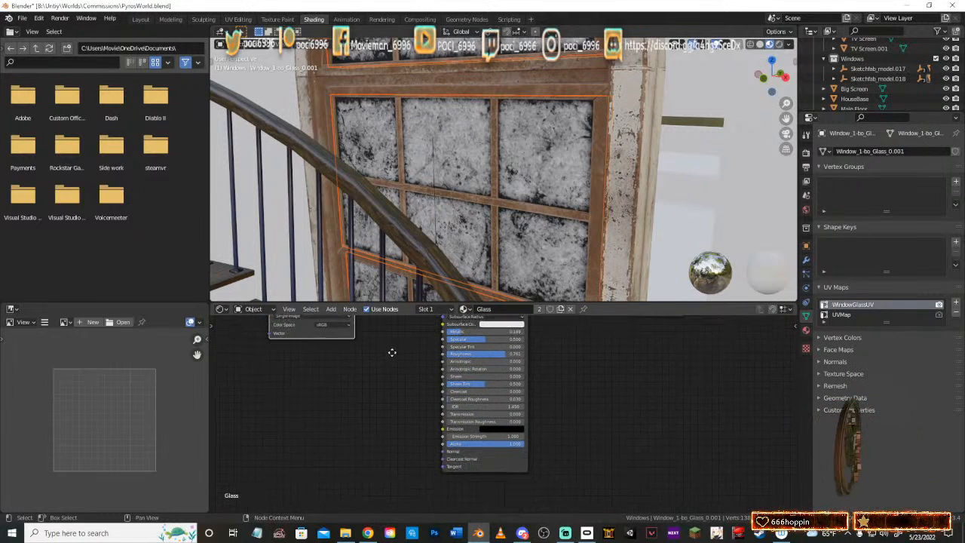
{"action": "scroll", "coordinate": [400, 416], "scroll_direction": "down", "scroll_amount": 3}
{"action": "middle_click_drag", "start_coordinate": [426, 413], "coordinate": [409, 437]}
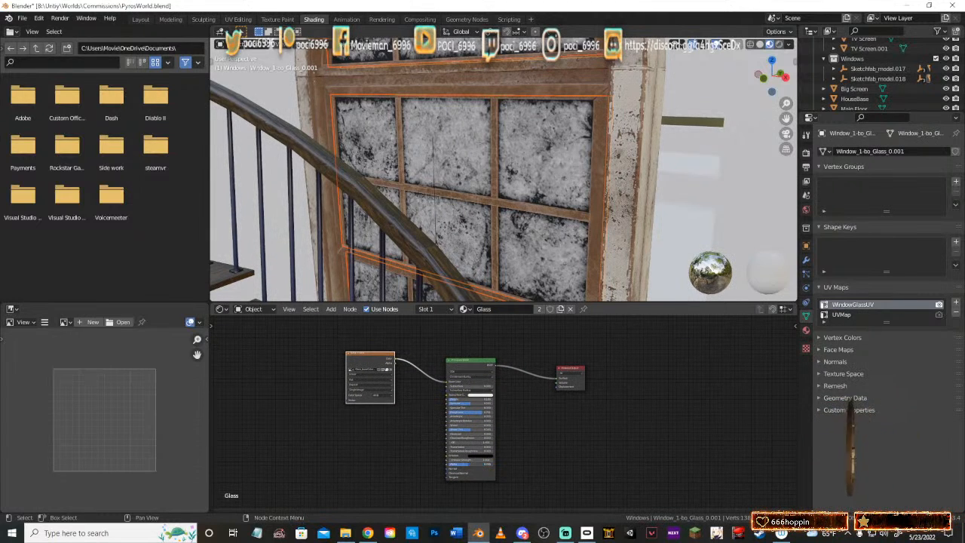
Step: Move the point light above the house along Y to in front of the house, and lower it along Z to near ground level
{"action": "middle_click_drag", "start_coordinate": [528, 182], "coordinate": [290, 184]}
{"action": "scroll", "coordinate": [466, 134], "scroll_direction": "down", "scroll_amount": 10}
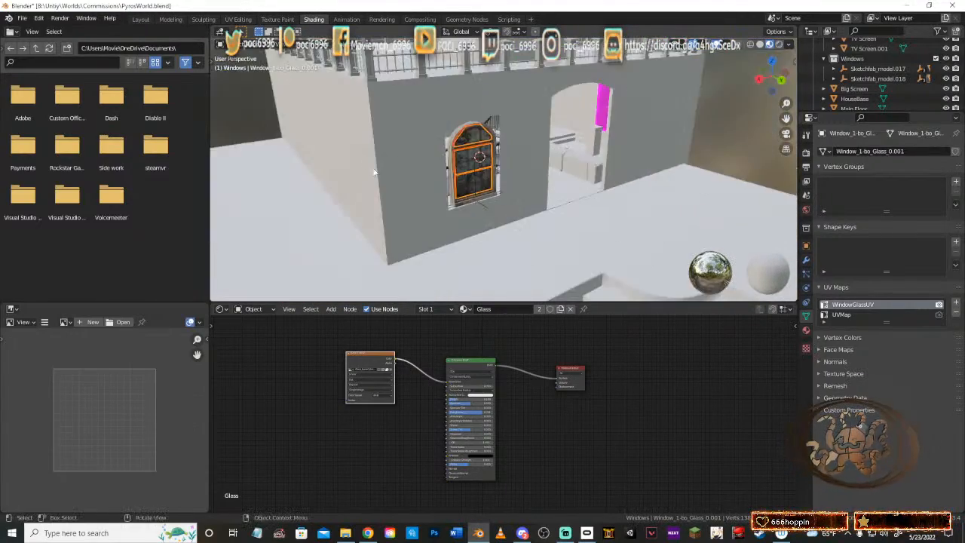
{"action": "left_click", "coordinate": [463, 103]}
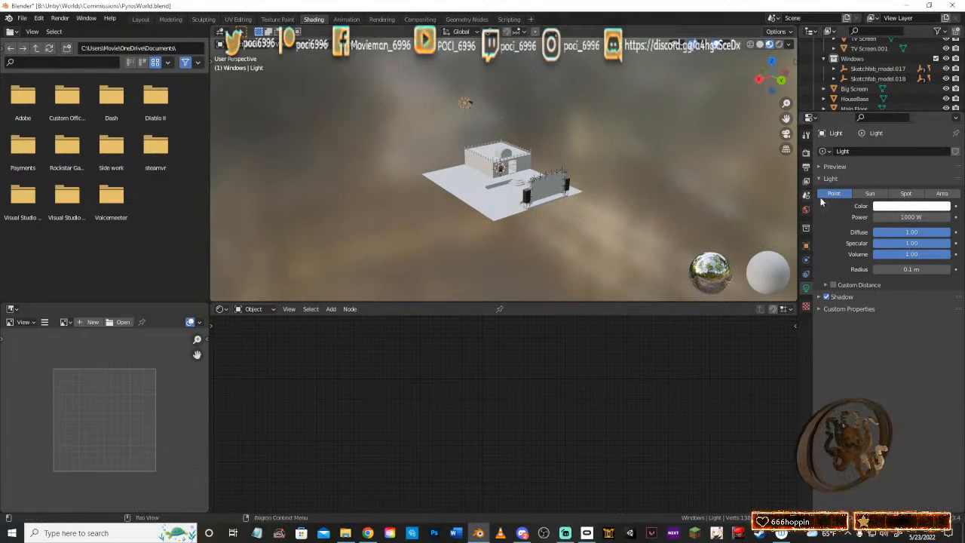
{"action": "middle_click_drag", "start_coordinate": [556, 135], "coordinate": [577, 144], "text": "shift"}
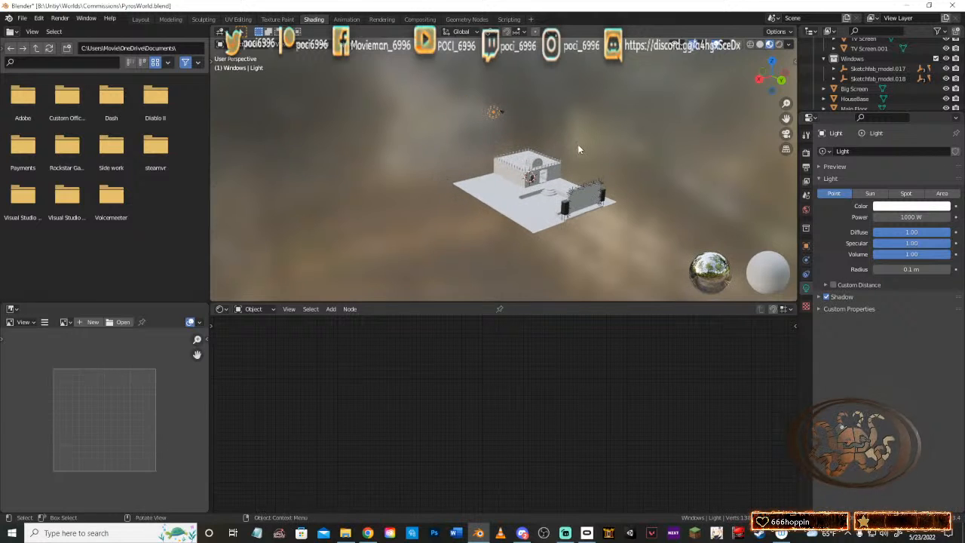
{"action": "middle_click_drag", "start_coordinate": [499, 155], "coordinate": [564, 136]}
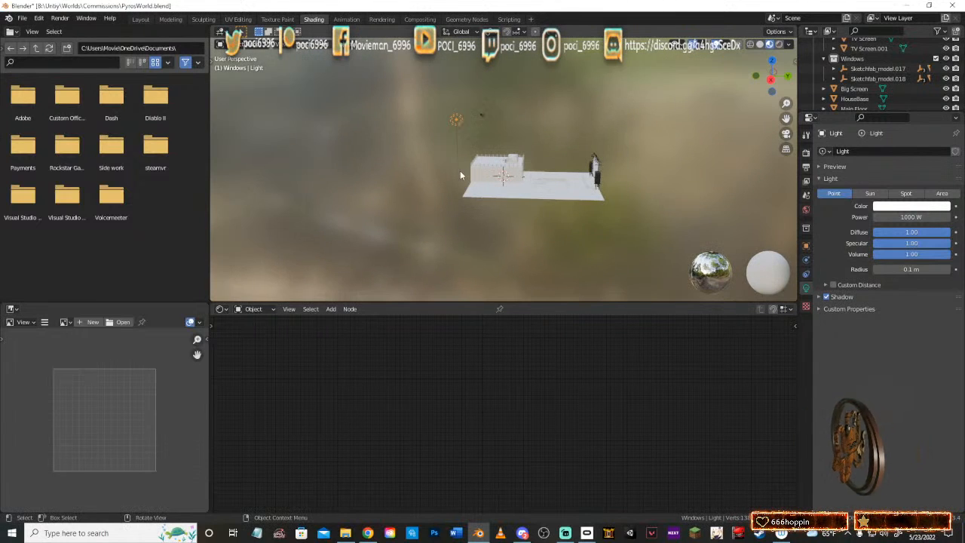
{"action": "key", "text": "g"}
{"action": "key", "text": "y"}
{"action": "left_click", "coordinate": [532, 190]}
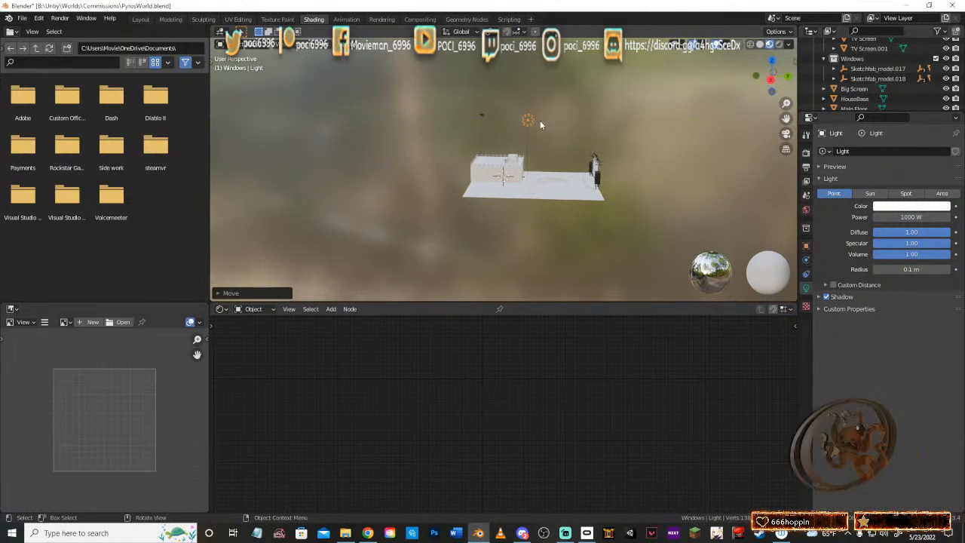
{"action": "key", "text": "g"}
{"action": "key", "text": "z"}
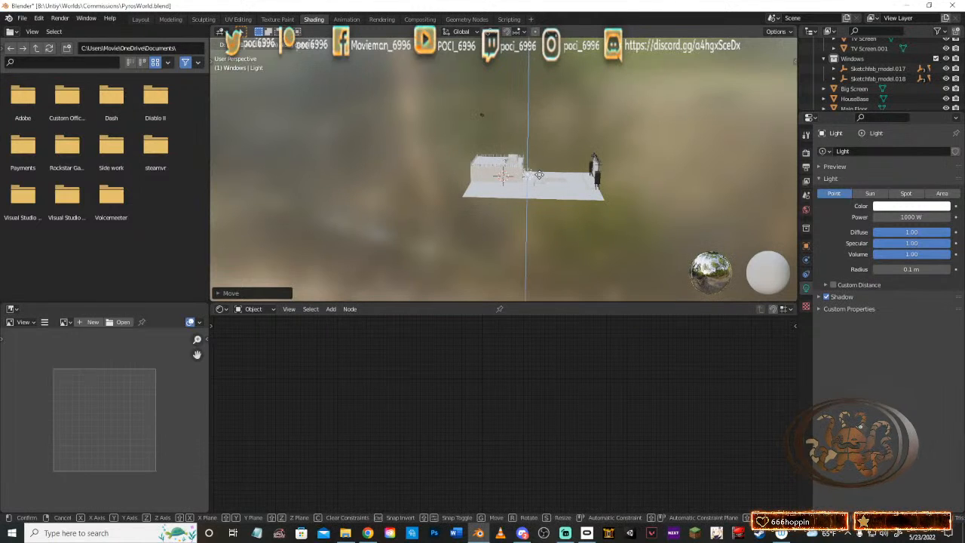
{"action": "left_click", "coordinate": [540, 175]}
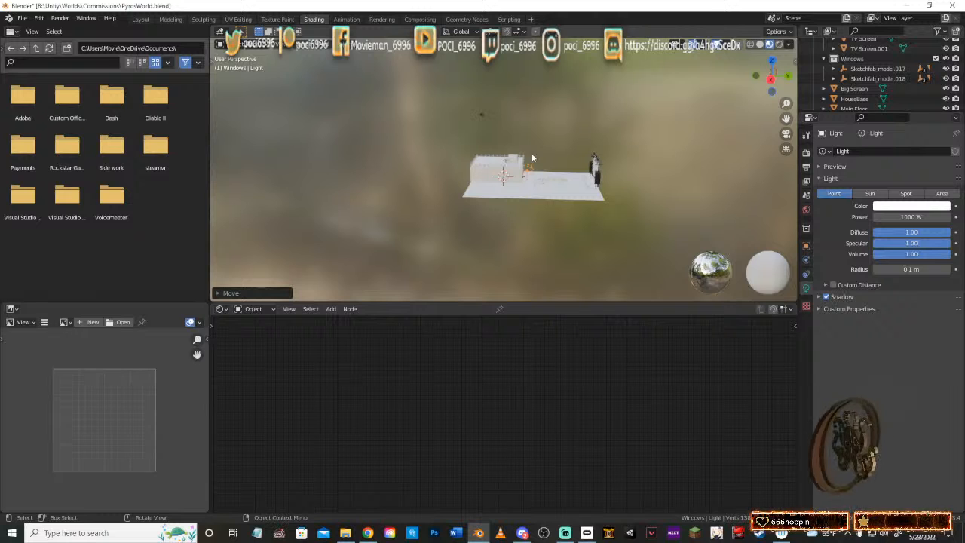
Step: Raise the point light along Z from near ground level to high above the house
{"action": "key", "text": "g"}
{"action": "key", "text": "y"}
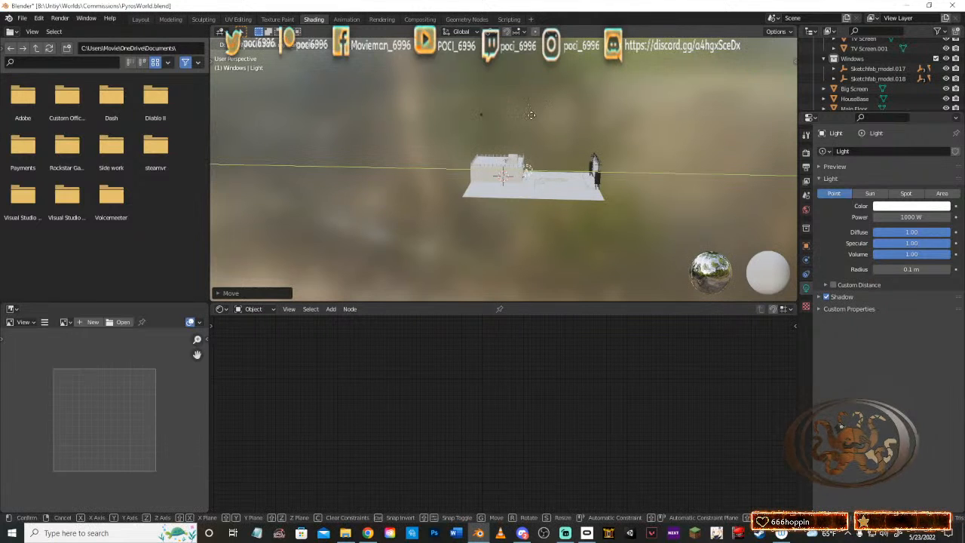
{"action": "key", "text": "z"}
{"action": "left_click", "coordinate": [548, 136]}
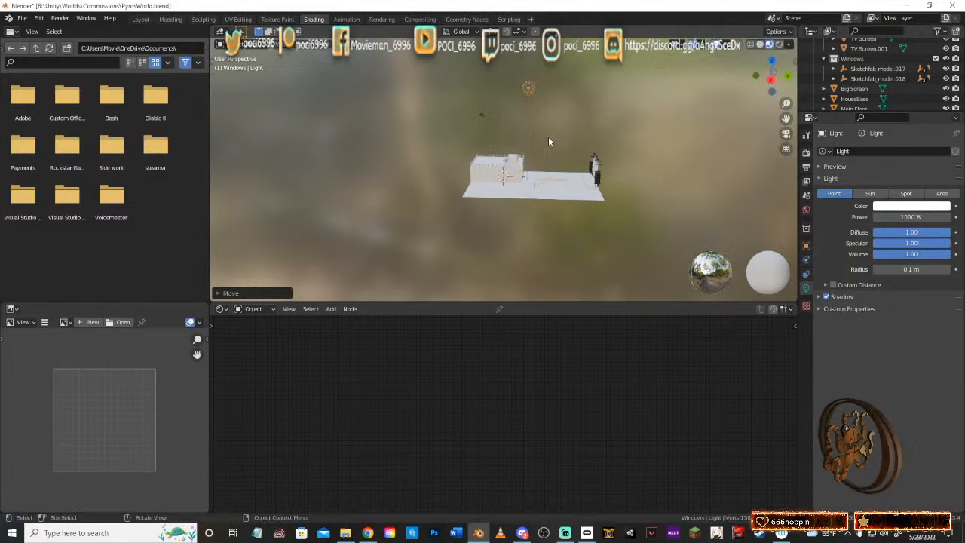
{"action": "middle_click_drag", "start_coordinate": [547, 137], "coordinate": [488, 155]}
{"action": "scroll", "coordinate": [489, 157], "scroll_direction": "up", "scroll_amount": 9}
{"action": "middle_click_drag", "start_coordinate": [581, 177], "coordinate": [527, 110]}
{"action": "scroll", "coordinate": [839, 91], "scroll_direction": "down", "scroll_amount": 5}
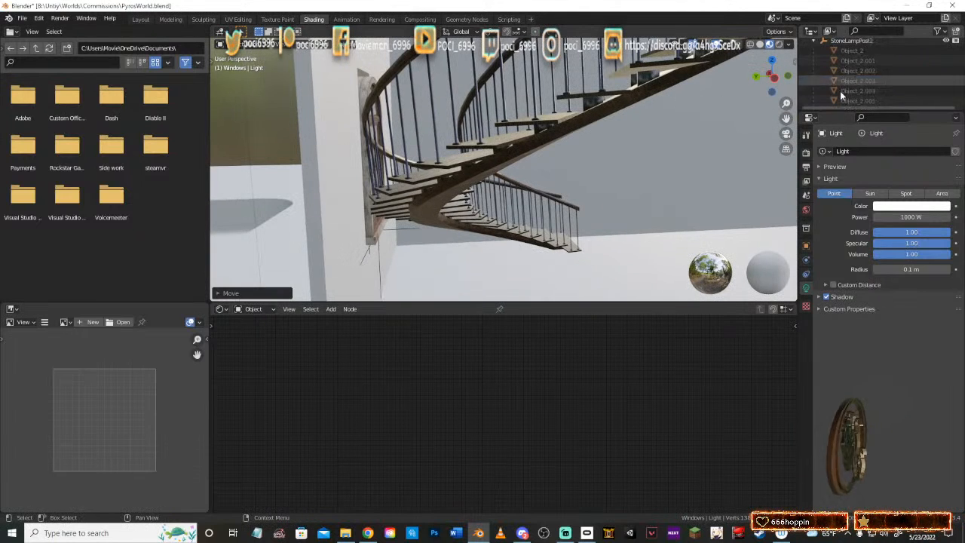
Step: Lower the point light along Z back to near ground level in front of the house
{"action": "scroll", "coordinate": [847, 92], "scroll_direction": "up", "scroll_amount": 4}
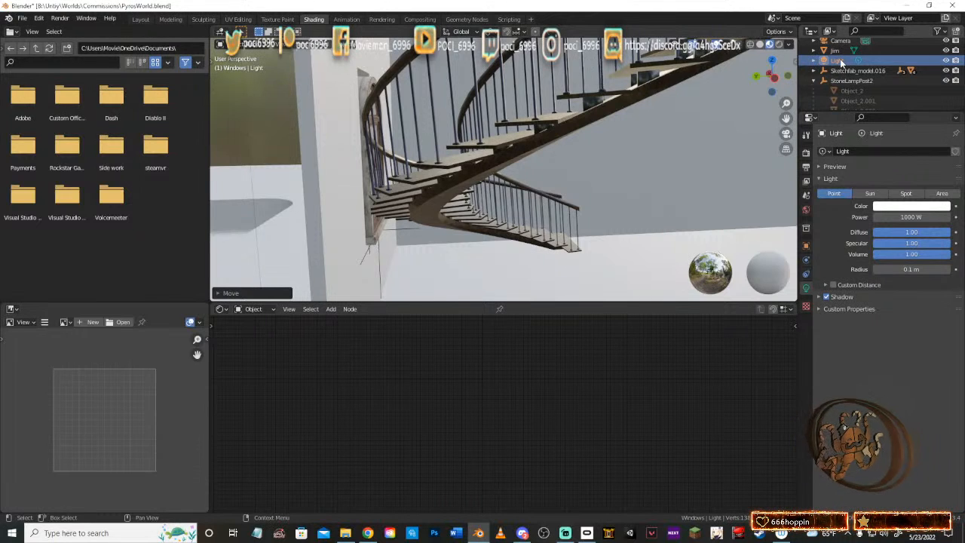
{"action": "scroll", "coordinate": [405, 134], "scroll_direction": "down", "scroll_amount": 6}
{"action": "middle_click_drag", "start_coordinate": [404, 134], "coordinate": [478, 143]}
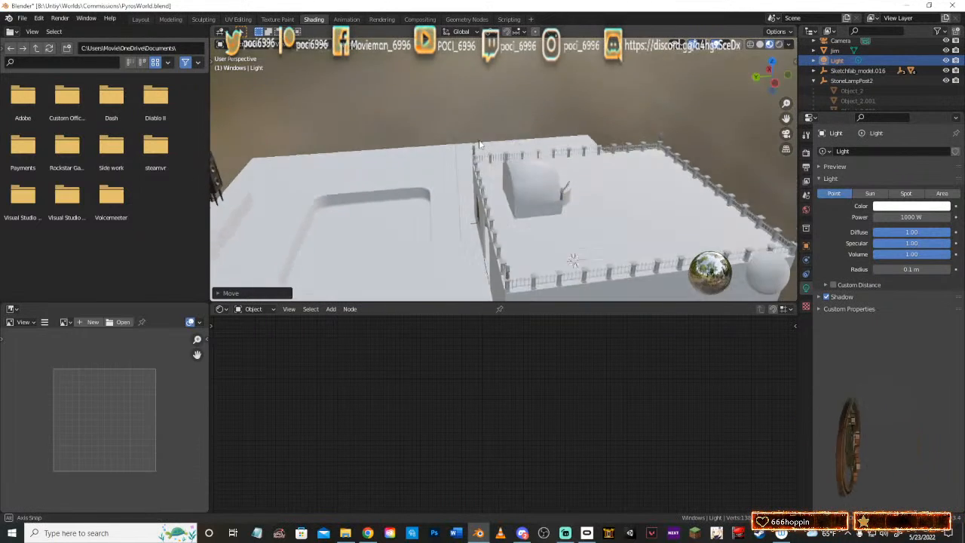
{"action": "scroll", "coordinate": [479, 113], "scroll_direction": "down", "scroll_amount": 5}
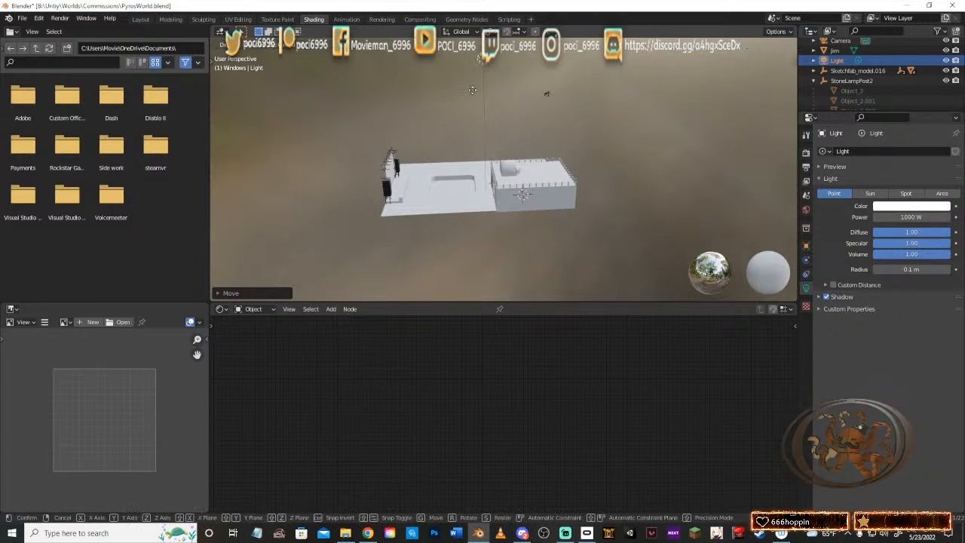
{"action": "key", "text": "g"}
{"action": "key", "text": "z"}
{"action": "left_click", "coordinate": [474, 213]}
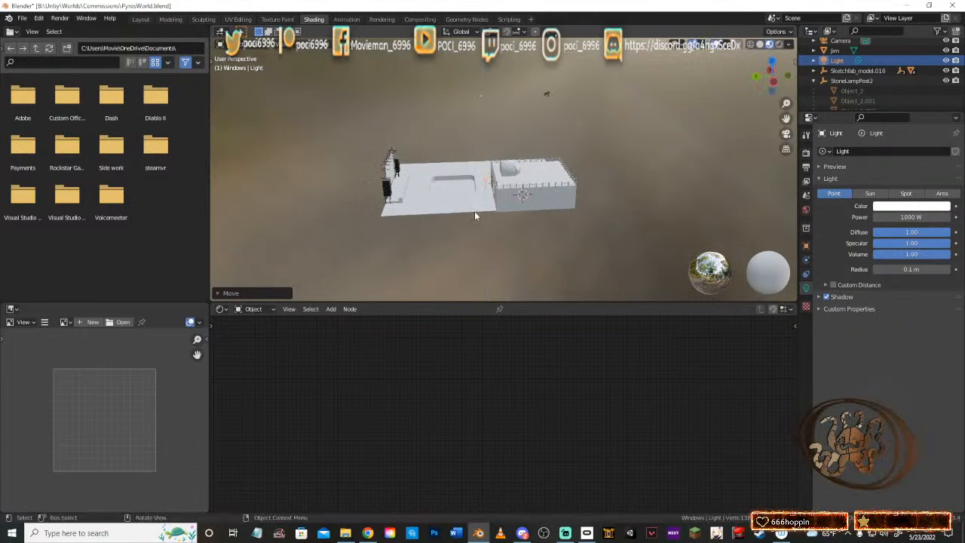
Step: Examine the arched window's glass panes beside the spiral staircase in Rendered viewport shading
{"action": "middle_click_drag", "start_coordinate": [474, 213], "coordinate": [610, 189]}
{"action": "scroll", "coordinate": [419, 178], "scroll_direction": "up", "scroll_amount": 8}
{"action": "scroll", "coordinate": [521, 163], "scroll_direction": "up", "scroll_amount": 3}
{"action": "scroll", "coordinate": [631, 216], "scroll_direction": "up", "scroll_amount": 4}
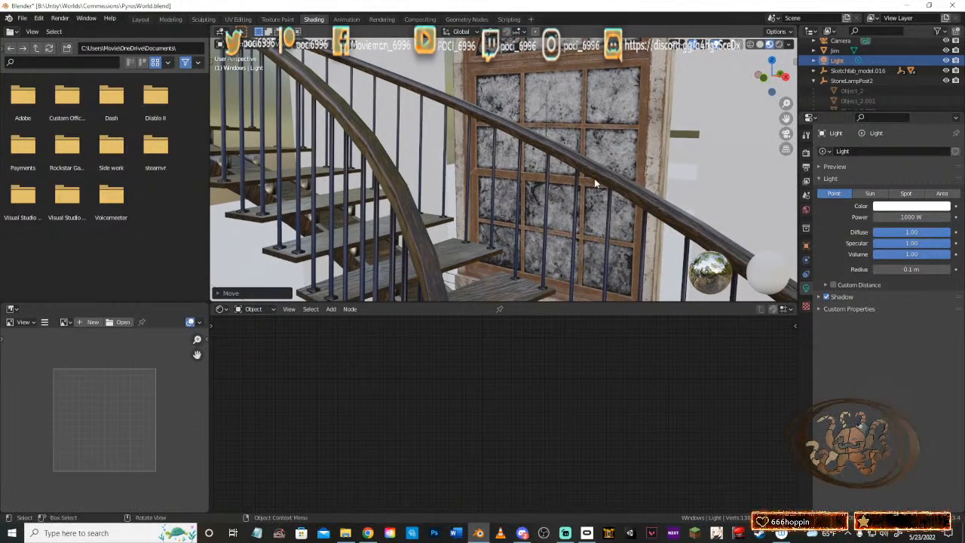
{"action": "key", "text": "z"}
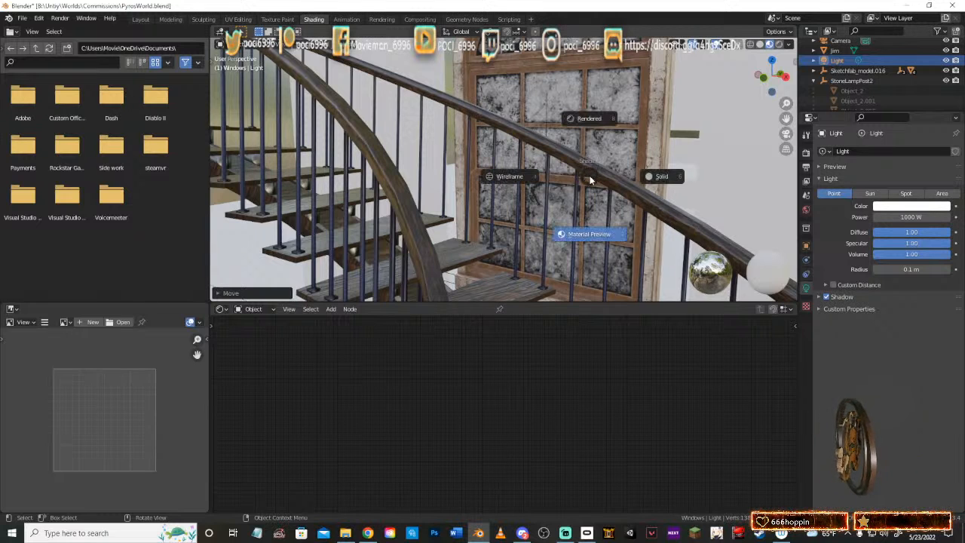
{"action": "left_click", "coordinate": [585, 118]}
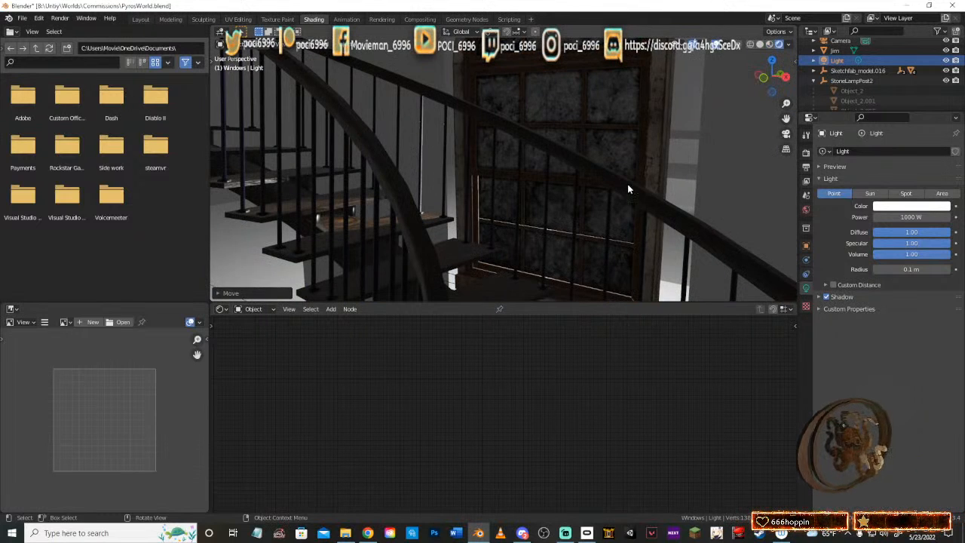
{"action": "scroll", "coordinate": [616, 169], "scroll_direction": "up", "scroll_amount": 6}
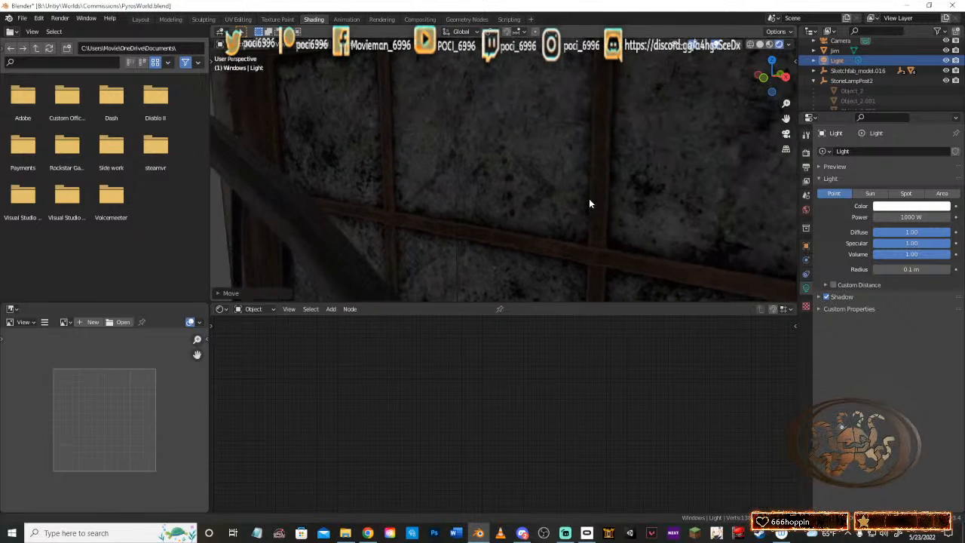
{"action": "middle_click_drag", "start_coordinate": [589, 199], "coordinate": [619, 214]}
{"action": "scroll", "coordinate": [588, 196], "scroll_direction": "down", "scroll_amount": 4}
{"action": "scroll", "coordinate": [514, 221], "scroll_direction": "up", "scroll_amount": 5}
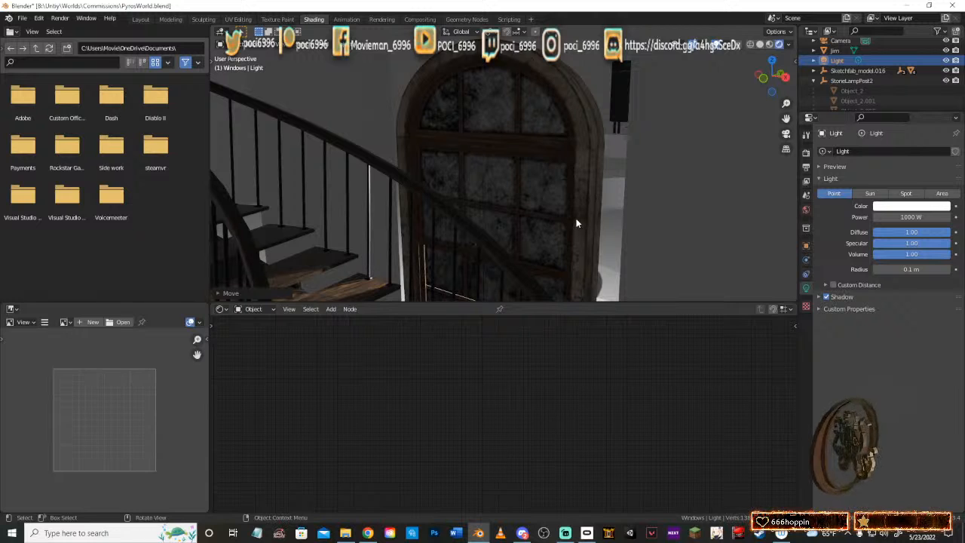
{"action": "mouse_move", "coordinate": [533, 199]}
{"action": "middle_mouse_down"}
{"action": "mouse_move", "coordinate": [453, 211]}
{"action": "mouse_move", "coordinate": [608, 195]}
{"action": "mouse_move", "coordinate": [574, 197]}
{"action": "mouse_move", "coordinate": [523, 235]}
{"action": "mouse_move", "coordinate": [549, 239]}
{"action": "mouse_move", "coordinate": [529, 161]}
{"action": "mouse_move", "coordinate": [538, 188]}
{"action": "middle_mouse_up"}
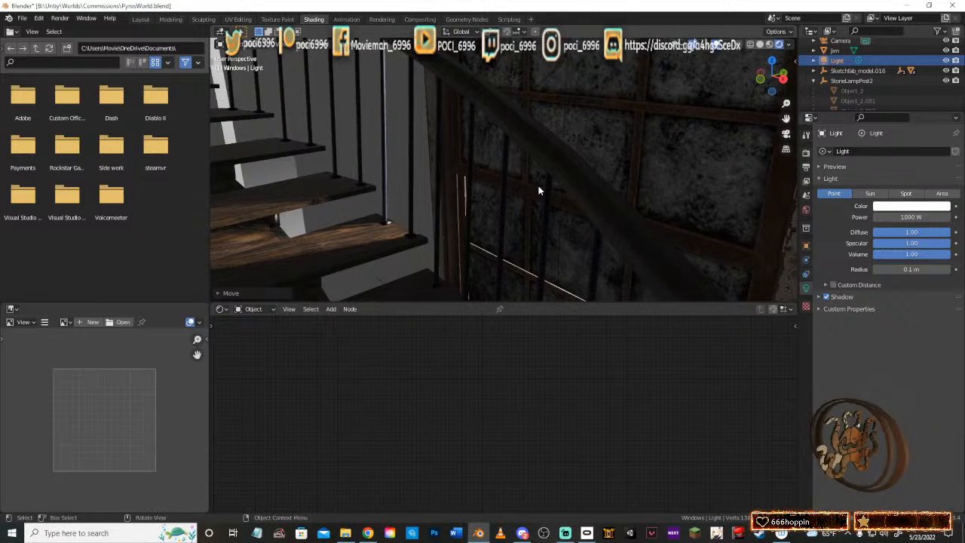
Step: Return the viewport to Material Preview shading
{"action": "key", "text": "z"}
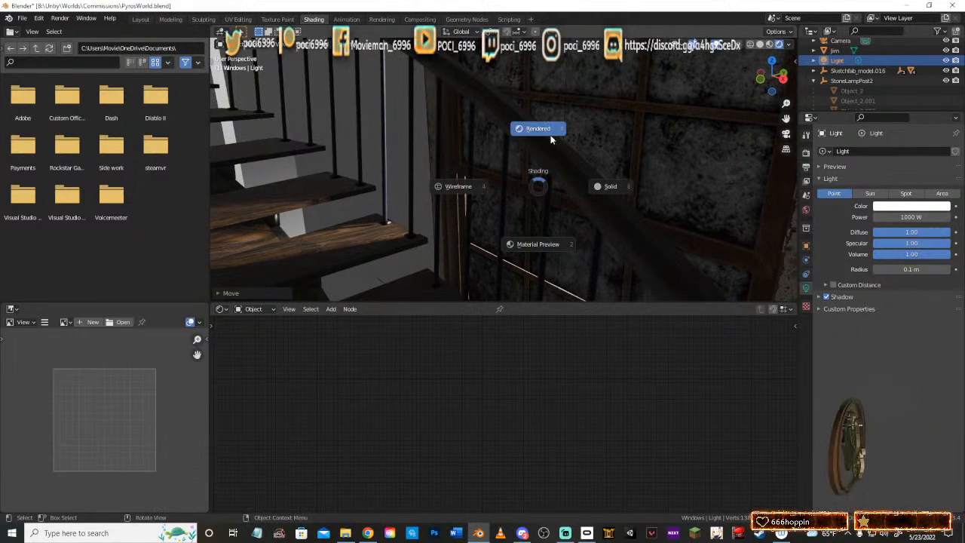
{"action": "left_click", "coordinate": [549, 246]}
{"action": "middle_click_drag", "start_coordinate": [593, 188], "coordinate": [631, 207]}
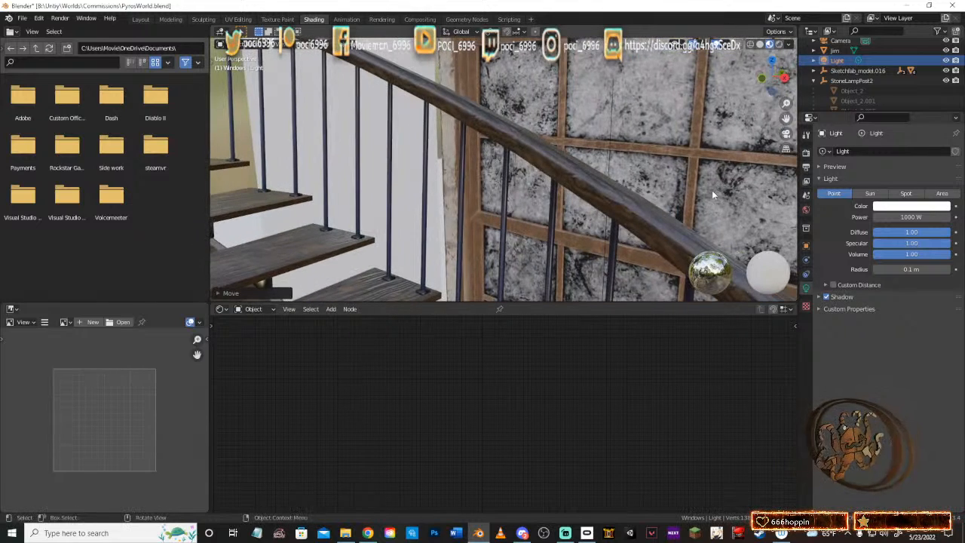
{"action": "left_click", "coordinate": [945, 209]}
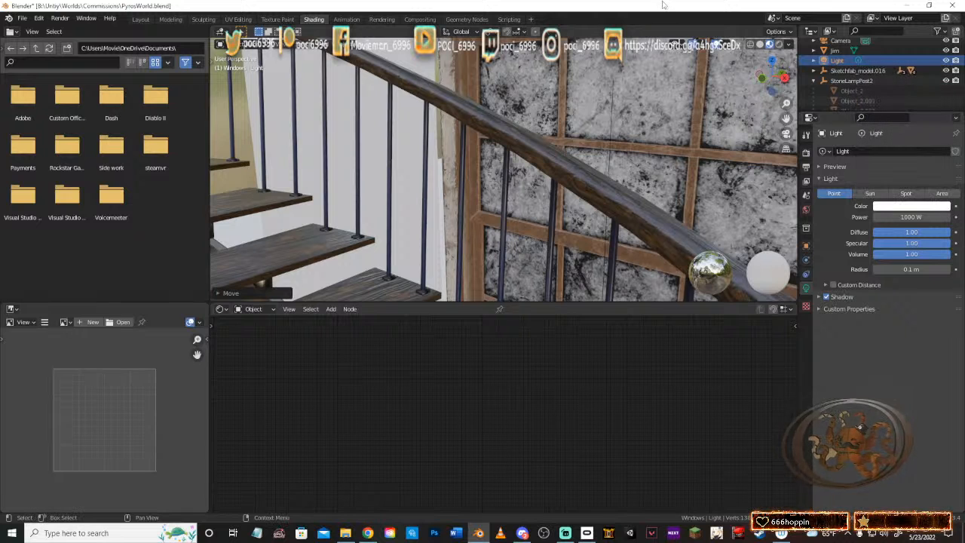
Step: Raise the point light in front of the house along Z to above roof height
{"action": "middle_click_drag", "start_coordinate": [675, 183], "coordinate": [603, 194]}
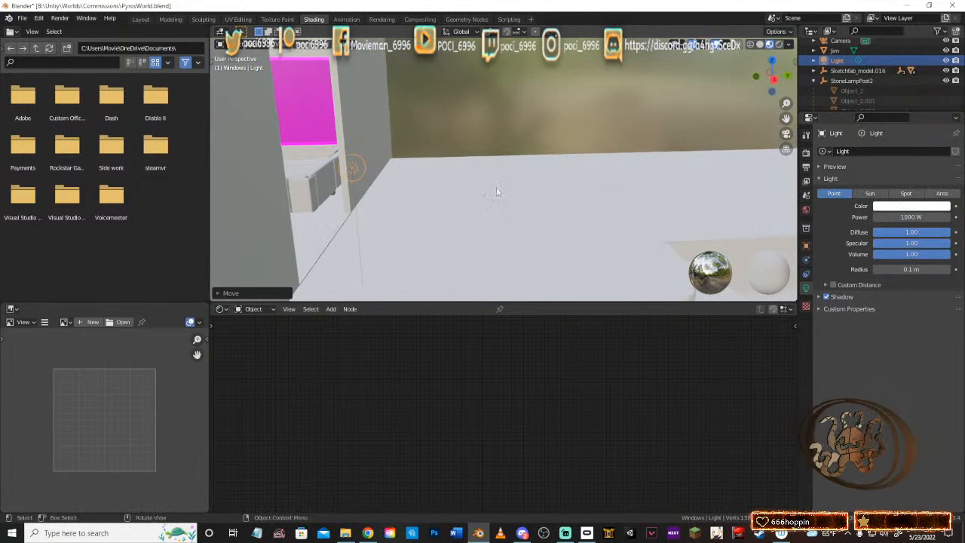
{"action": "middle_click_drag", "start_coordinate": [379, 177], "coordinate": [388, 175]}
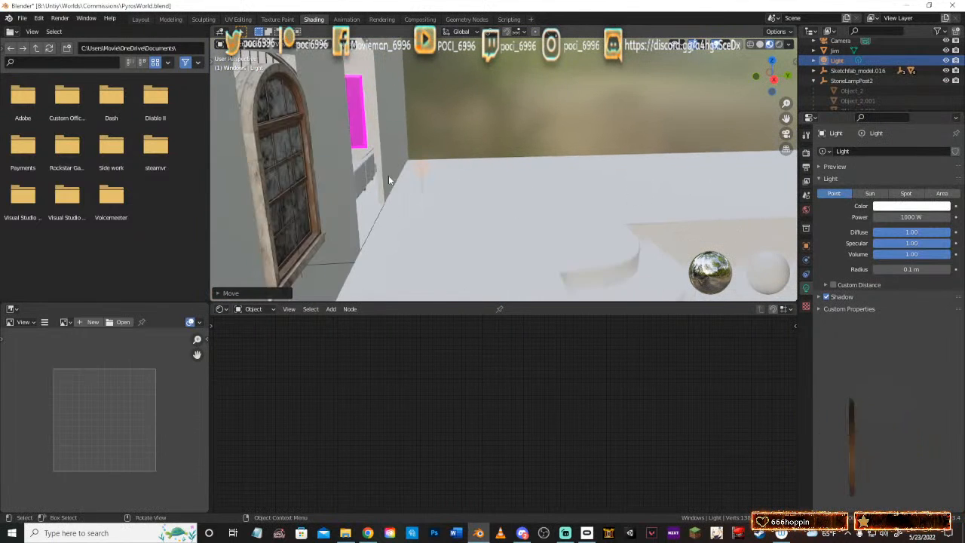
{"action": "scroll", "coordinate": [447, 187], "scroll_direction": "down", "scroll_amount": 10}
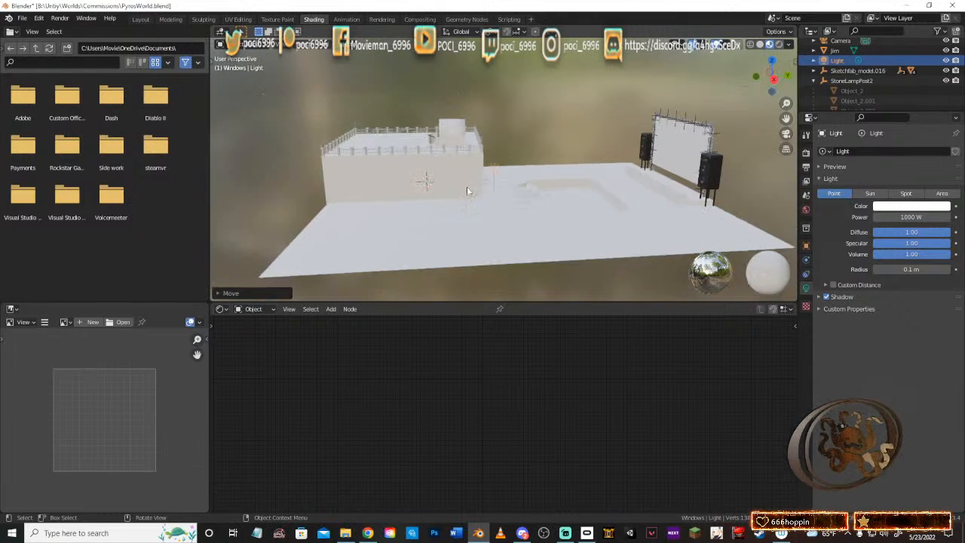
{"action": "key", "text": "g"}
{"action": "key", "text": "z"}
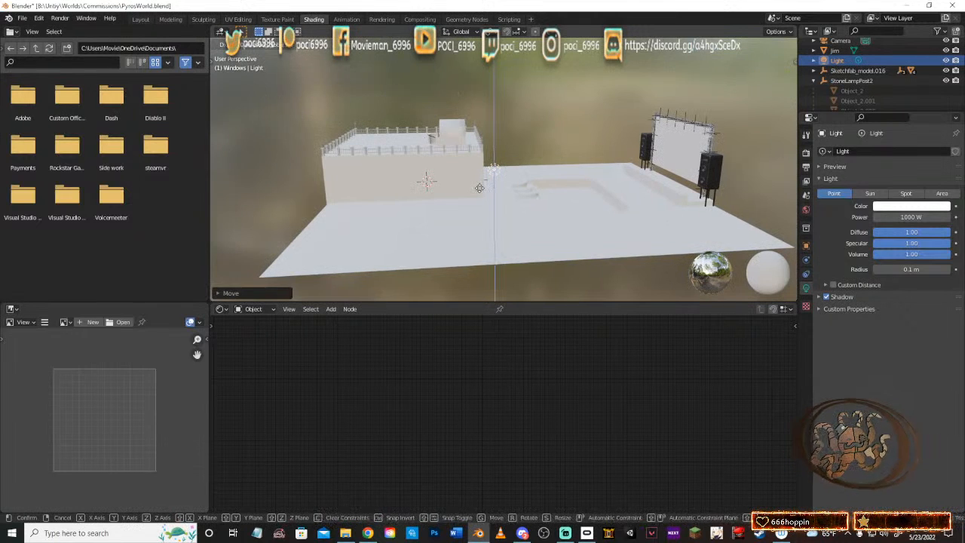
{"action": "left_click", "coordinate": [493, 98]}
Step: Select the window glass beside the staircase and lower its Principled BSDF Alpha to about 0.17
{"action": "scroll", "coordinate": [494, 151], "scroll_direction": "up", "scroll_amount": 8}
{"action": "middle_click_drag", "start_coordinate": [478, 166], "coordinate": [559, 162]}
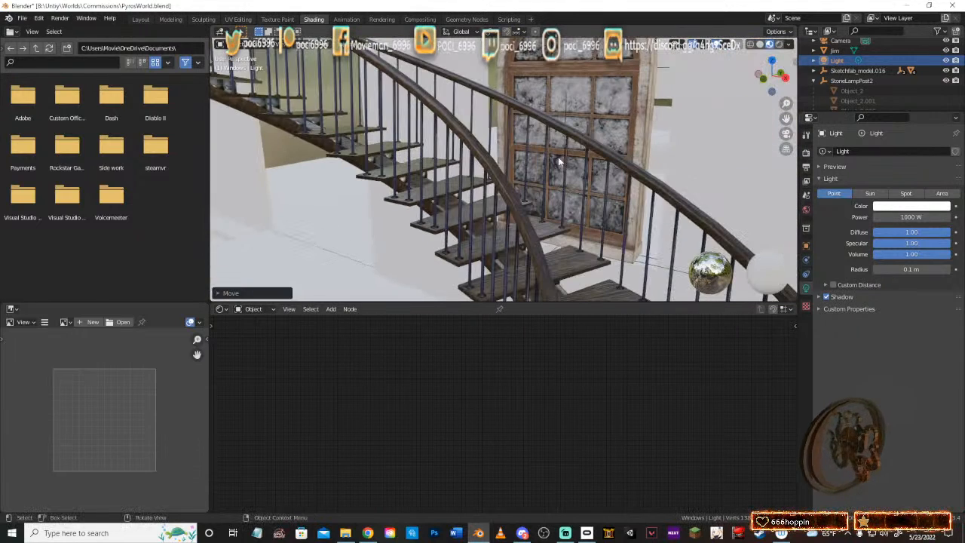
{"action": "left_click", "coordinate": [607, 94]}
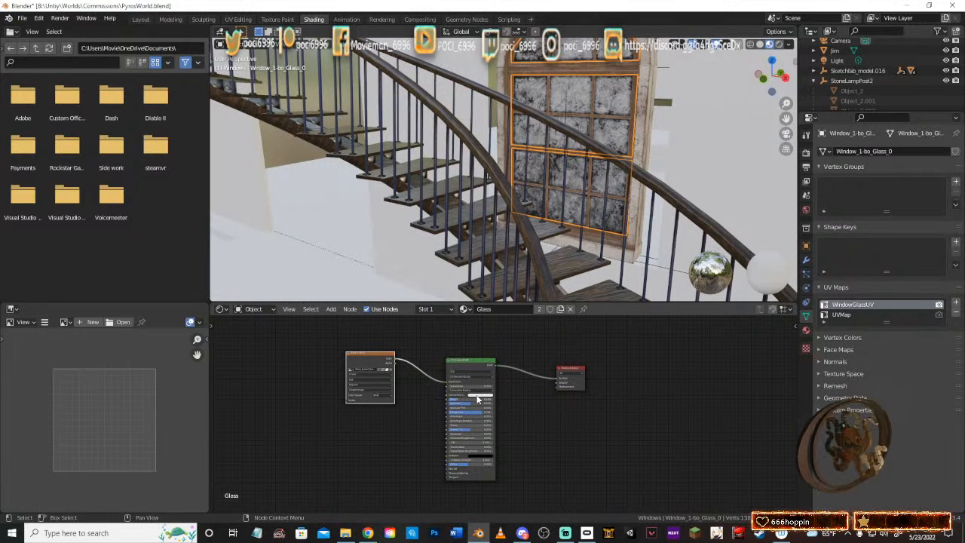
{"action": "scroll", "coordinate": [450, 410], "scroll_direction": "up", "scroll_amount": 2}
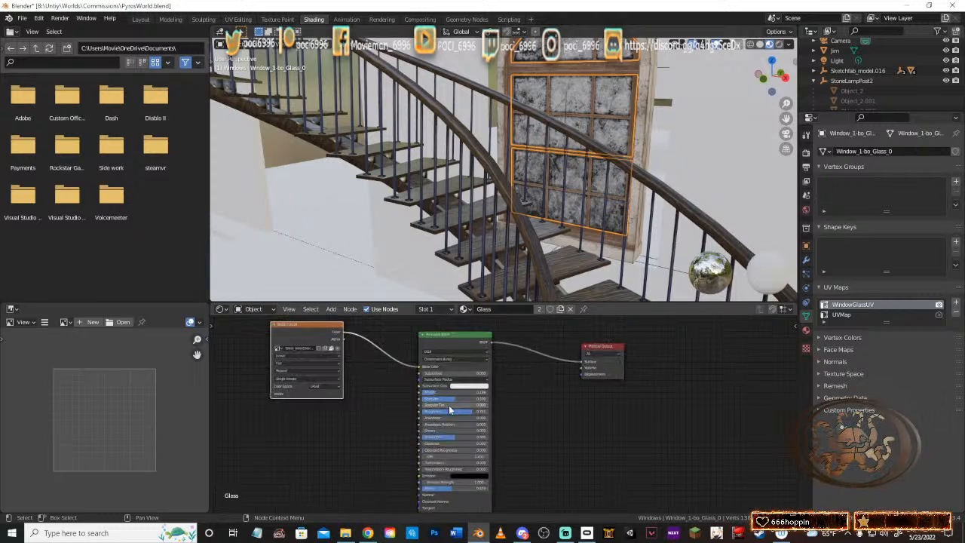
{"action": "scroll", "coordinate": [450, 409], "scroll_direction": "up", "scroll_amount": 2}
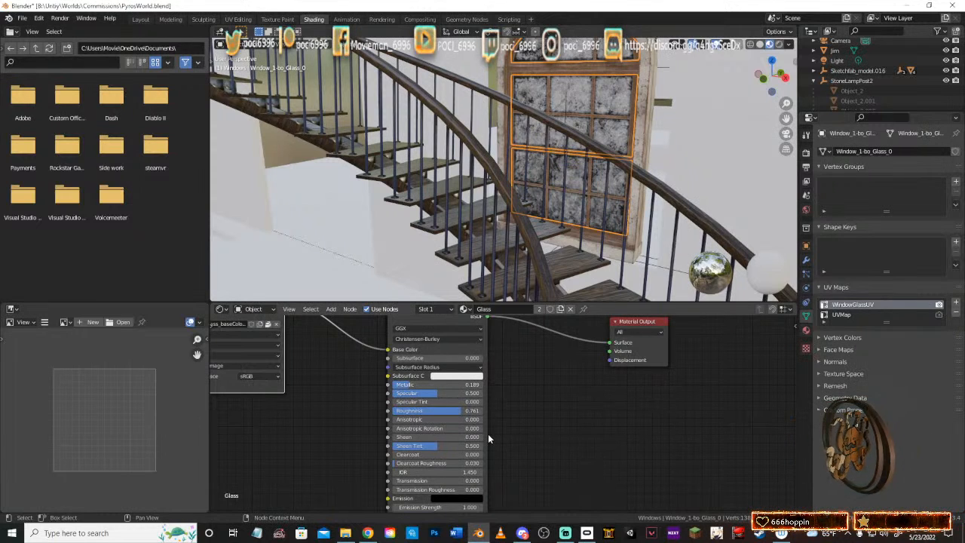
{"action": "middle_click_drag", "start_coordinate": [525, 463], "coordinate": [523, 424]}
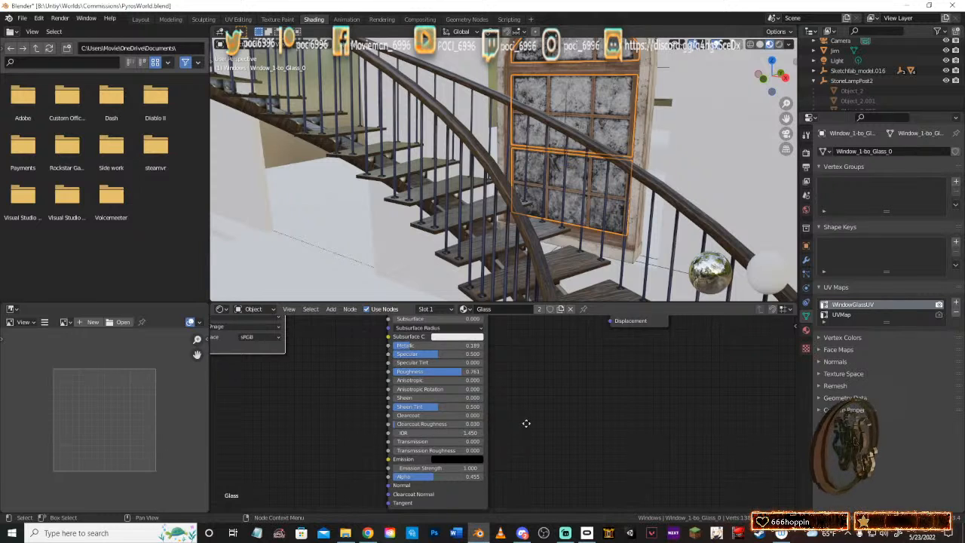
{"action": "left_click_drag", "start_coordinate": [481, 475], "coordinate": [504, 475]}
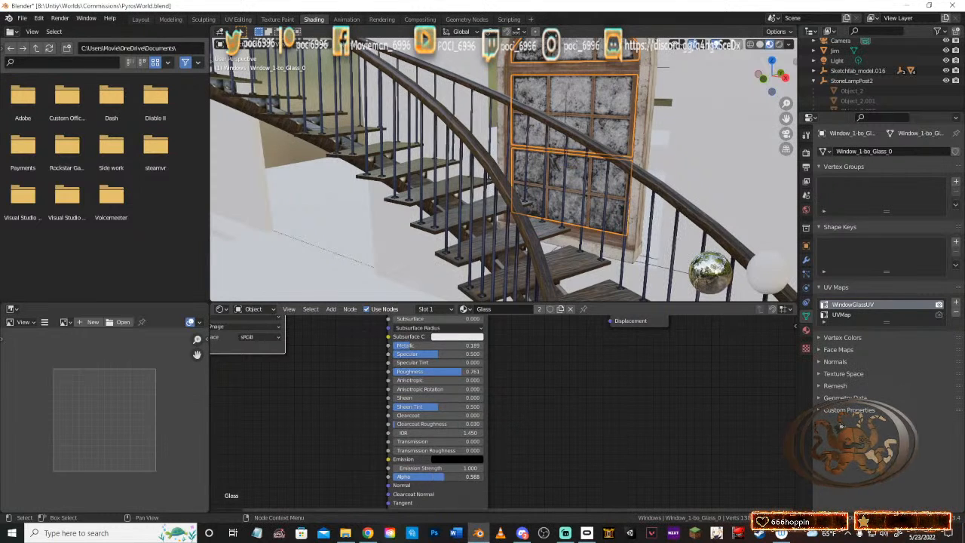
{"action": "left_click_drag", "start_coordinate": [442, 476], "coordinate": [408, 476]}
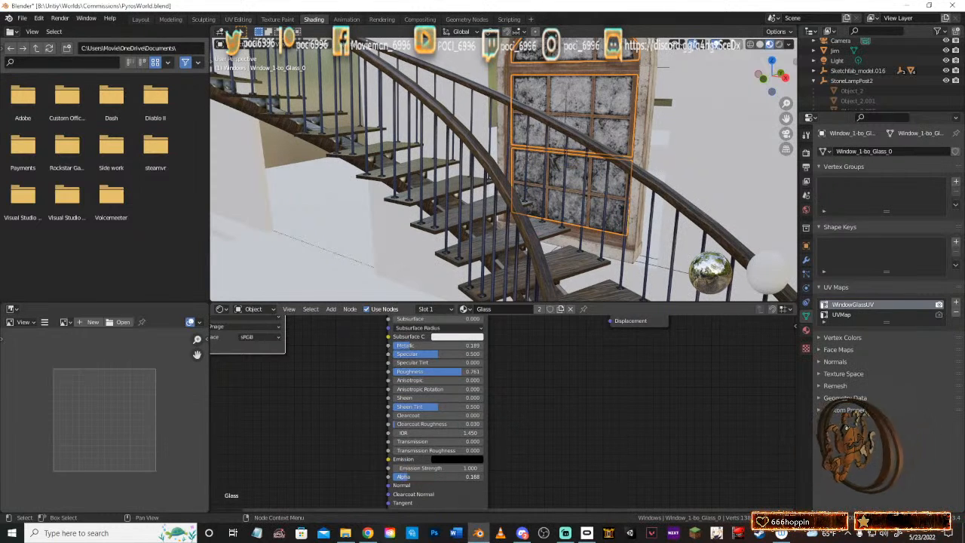
{"action": "middle_click_drag", "start_coordinate": [544, 396], "coordinate": [583, 435]}
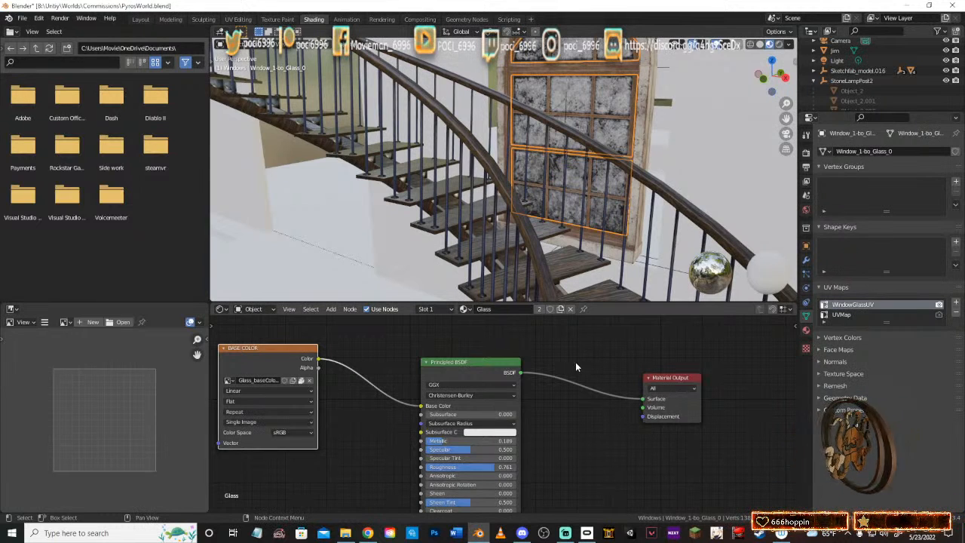
{"action": "middle_click_drag", "start_coordinate": [592, 431], "coordinate": [613, 502]}
Step: Switch to Chrome and back, and check the scene's render engine options, keeping Eevee selected
{"action": "left_click", "coordinate": [367, 533]}
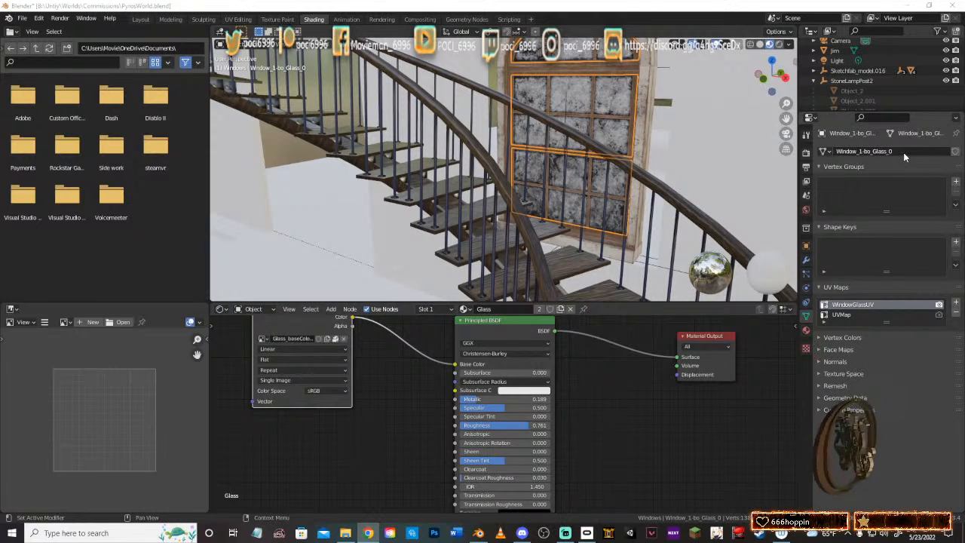
{"action": "left_click", "coordinate": [806, 134]}
{"action": "left_click", "coordinate": [805, 152]}
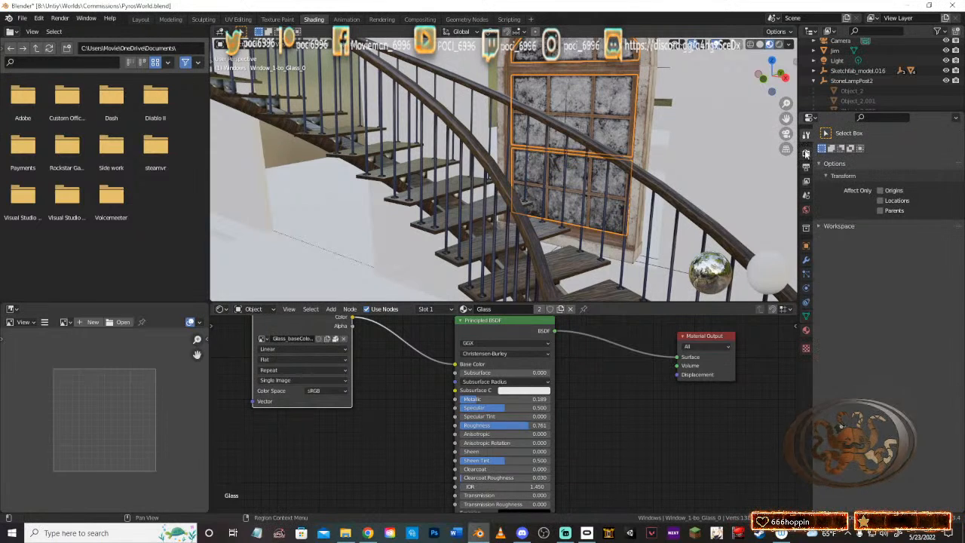
{"action": "left_click", "coordinate": [898, 152]}
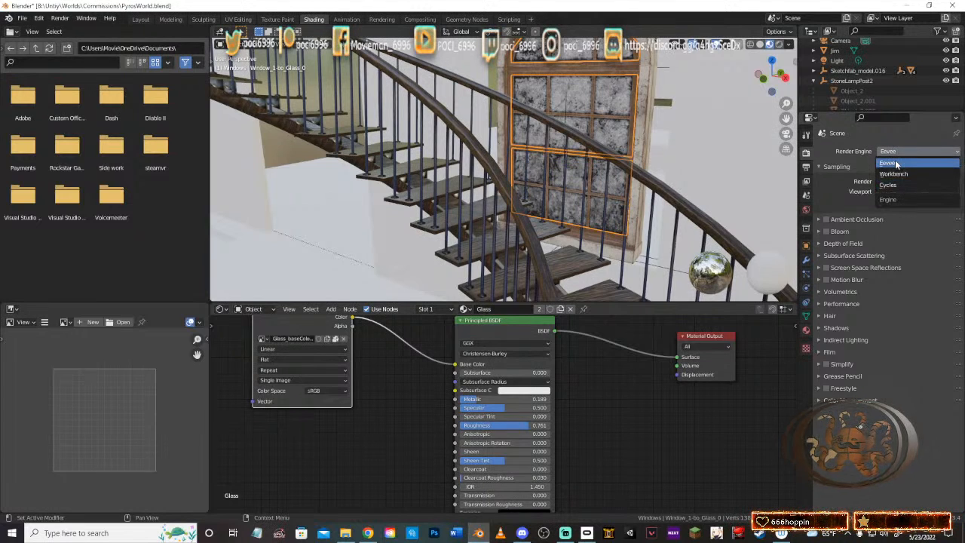
{"action": "left_click", "coordinate": [890, 163]}
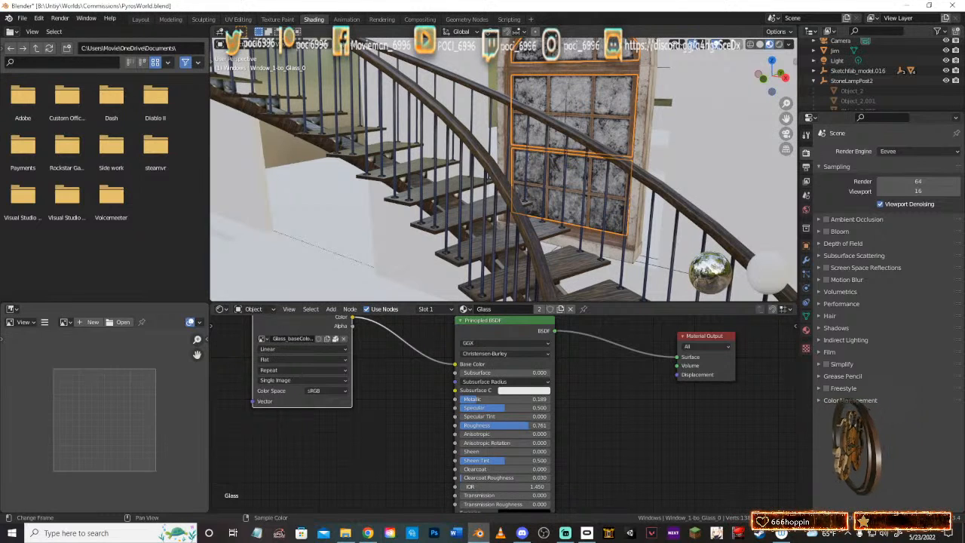
{"action": "key", "text": "ctrl+s"}
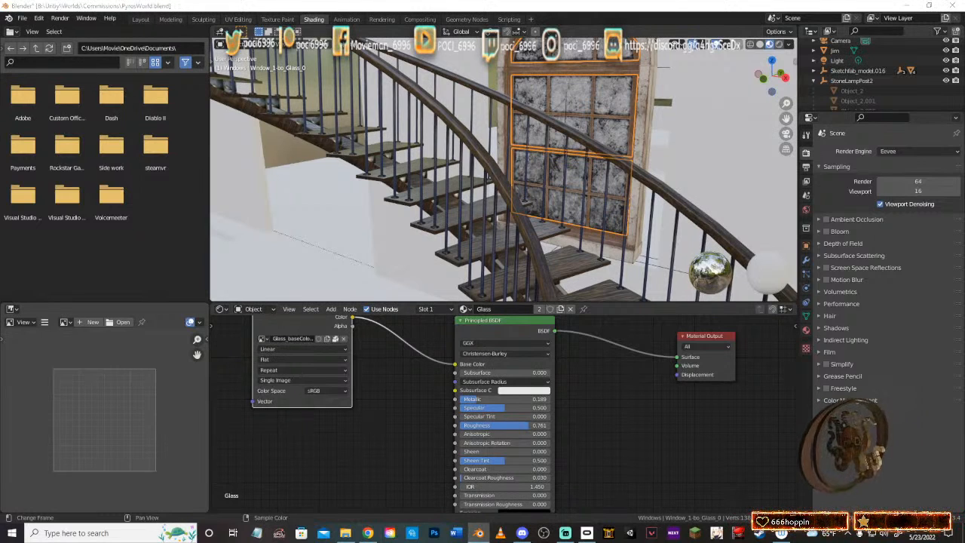
{"action": "key", "text": "alt+Tab"}
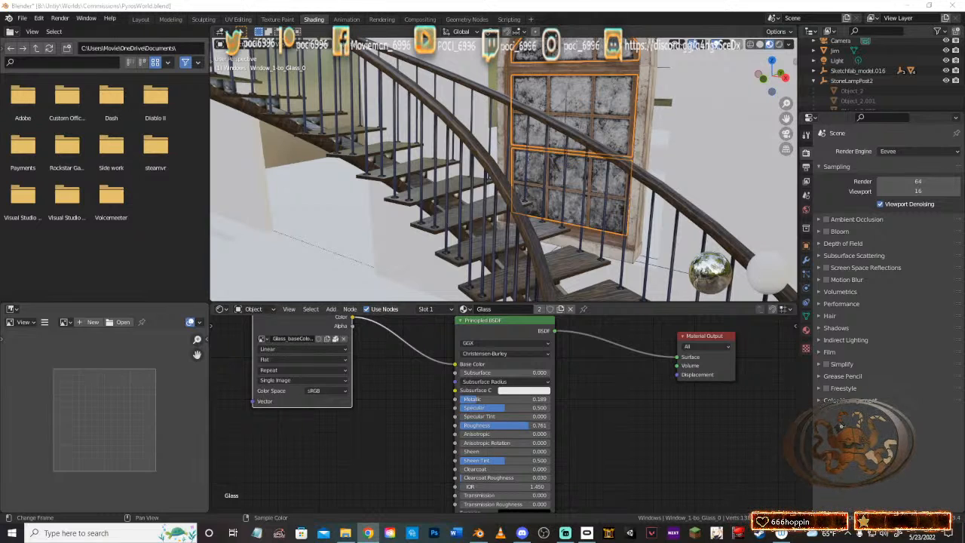
{"action": "scroll", "coordinate": [537, 416], "scroll_direction": "down", "scroll_amount": 1}
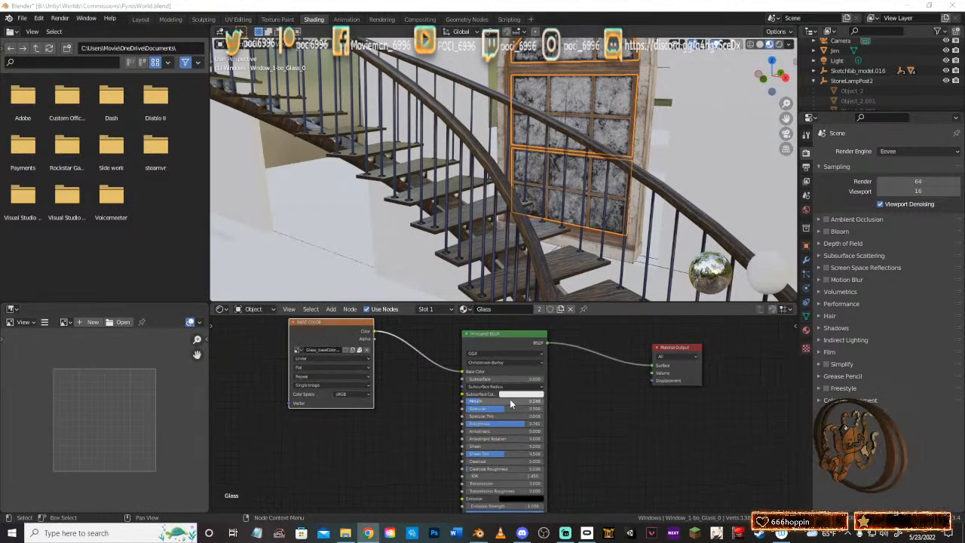
Step: Open the Glass material's properties and expand its Volume section to examine the Volume and Settings options
{"action": "middle_click_drag", "start_coordinate": [583, 448], "coordinate": [577, 374]}
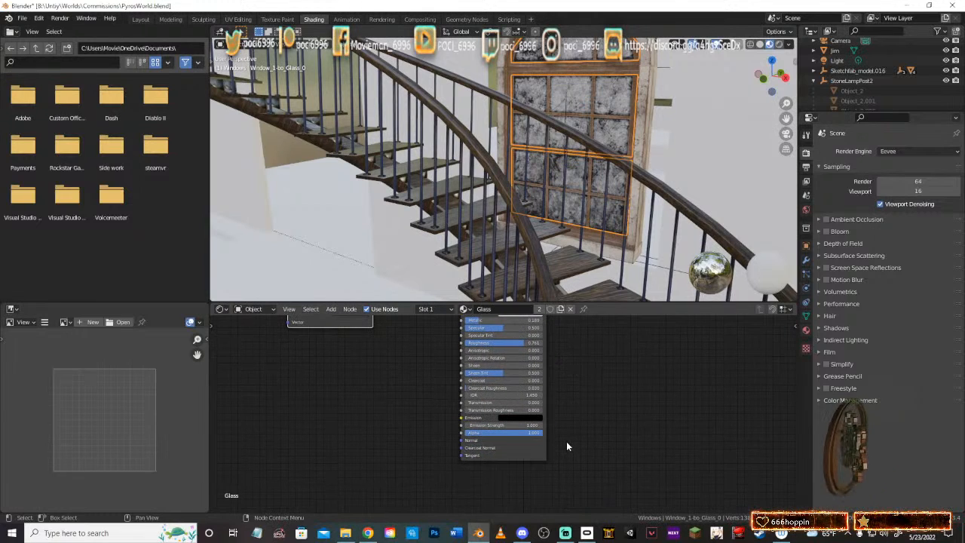
{"action": "scroll", "coordinate": [569, 434], "scroll_direction": "up", "scroll_amount": 2}
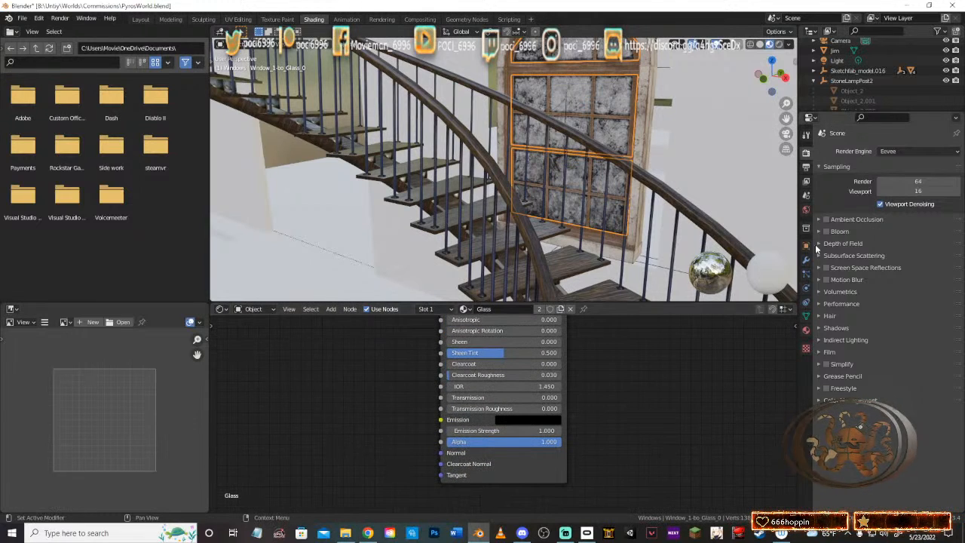
{"action": "left_click", "coordinate": [805, 330]}
{"action": "scroll", "coordinate": [844, 362], "scroll_direction": "down", "scroll_amount": 2}
{"action": "scroll", "coordinate": [829, 382], "scroll_direction": "down", "scroll_amount": 3}
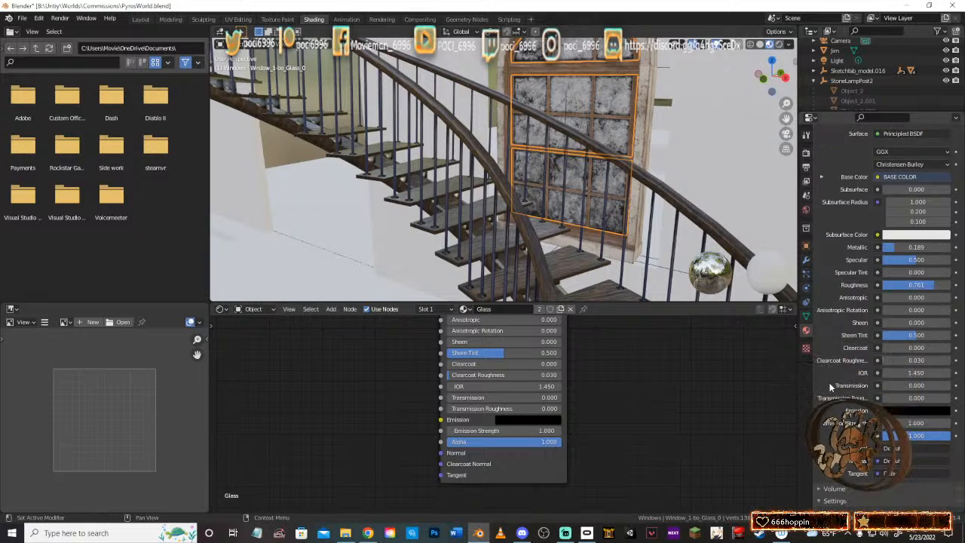
{"action": "scroll", "coordinate": [830, 382], "scroll_direction": "down", "scroll_amount": 2}
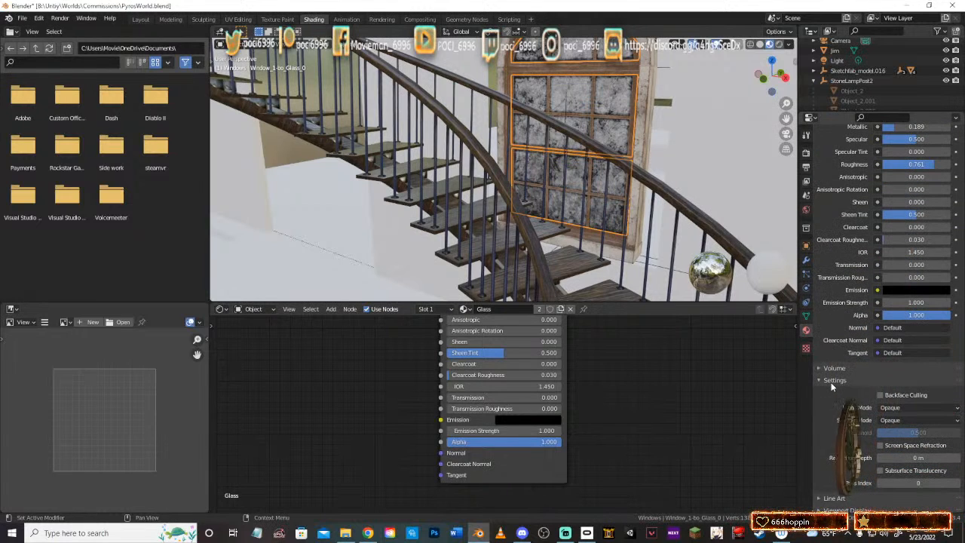
{"action": "scroll", "coordinate": [830, 382], "scroll_direction": "down", "scroll_amount": 1}
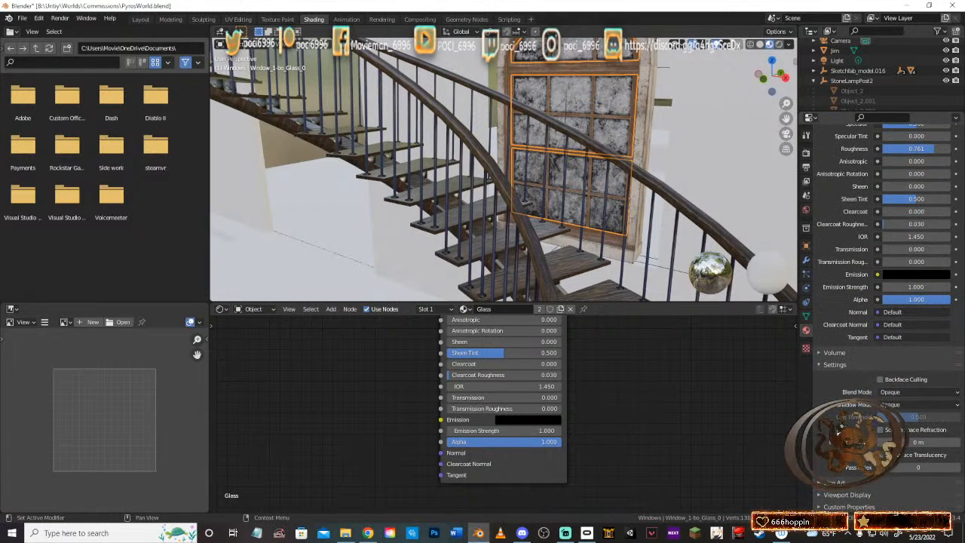
{"action": "left_click", "coordinate": [820, 350]}
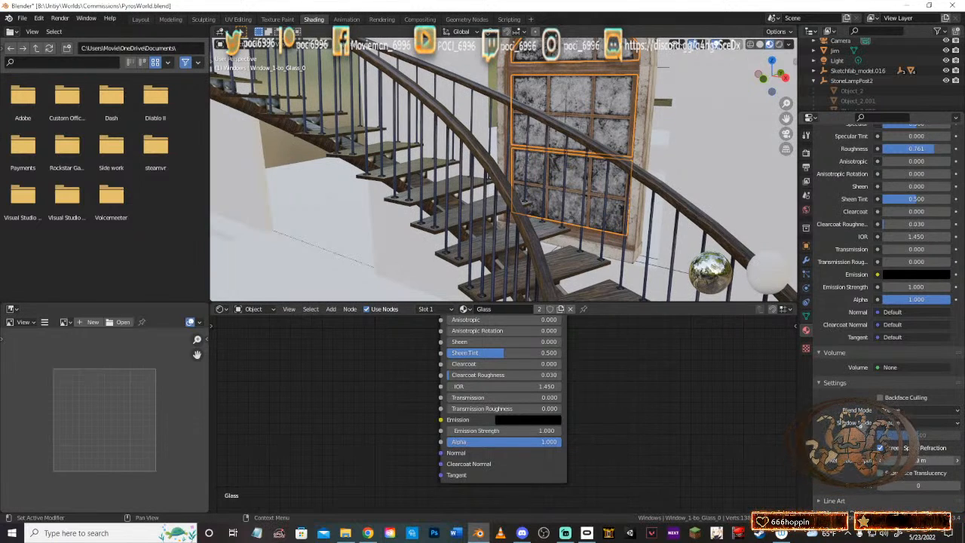
Step: Lower the Glass material's Alpha to 0.838 and try Screen Space Refraction with a refraction depth of about 11.7 m
{"action": "scroll", "coordinate": [579, 96], "scroll_direction": "up", "scroll_amount": 5}
{"action": "middle_click_drag", "start_coordinate": [649, 110], "coordinate": [640, 150]}
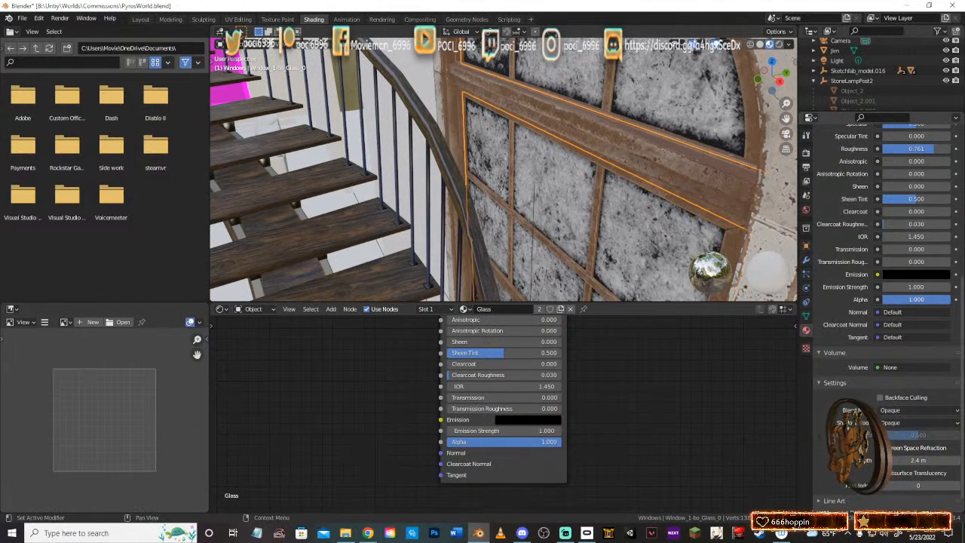
{"action": "mouse_move", "coordinate": [920, 298]}
{"action": "left_mouse_down"}
{"action": "mouse_move", "coordinate": [892, 299]}
{"action": "mouse_move", "coordinate": [910, 299]}
{"action": "left_mouse_up"}
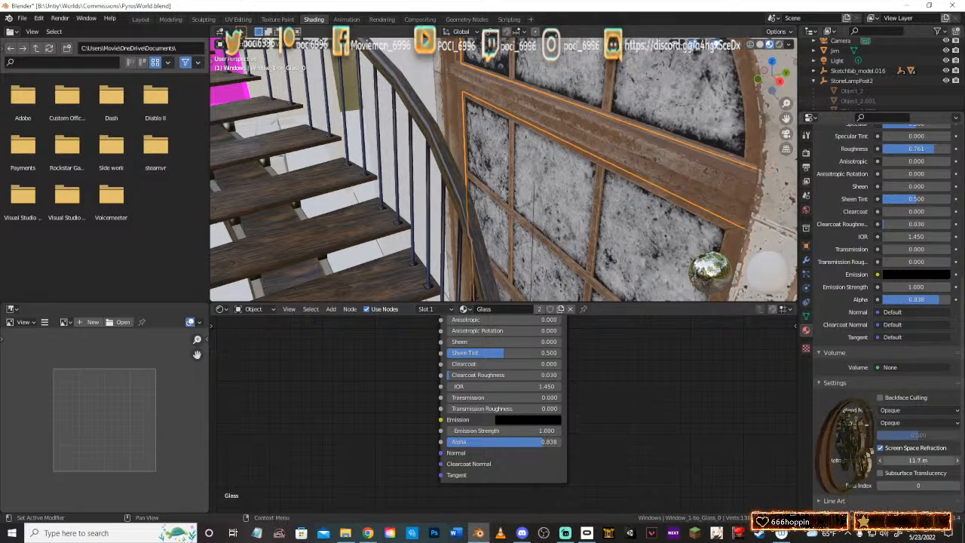
{"action": "mouse_move", "coordinate": [918, 460]}
{"action": "left_mouse_down"}
{"action": "mouse_move", "coordinate": [939, 460]}
{"action": "mouse_move", "coordinate": [904, 461]}
{"action": "left_mouse_up"}
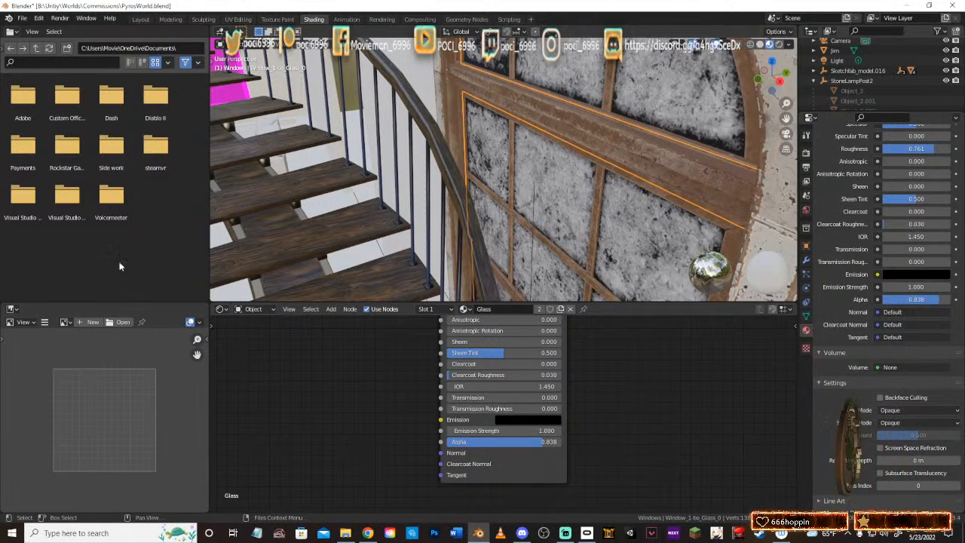
Step: Check the Glass surface shader's distribution and subsurface method options, keeping GGX and Christensen-Burley
{"action": "scroll", "coordinate": [835, 307], "scroll_direction": "up", "scroll_amount": 5}
{"action": "scroll", "coordinate": [835, 306], "scroll_direction": "up", "scroll_amount": 2}
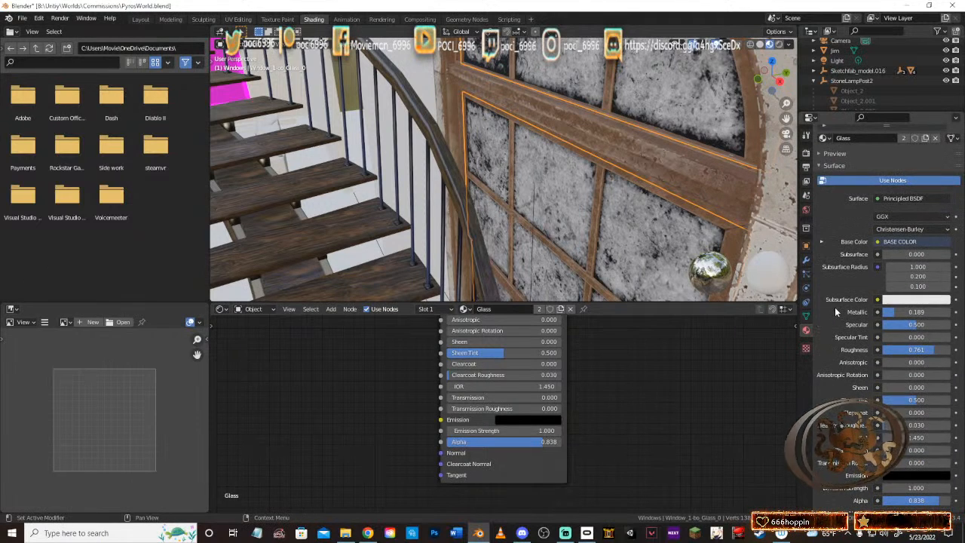
{"action": "scroll", "coordinate": [844, 241], "scroll_direction": "up", "scroll_amount": 3}
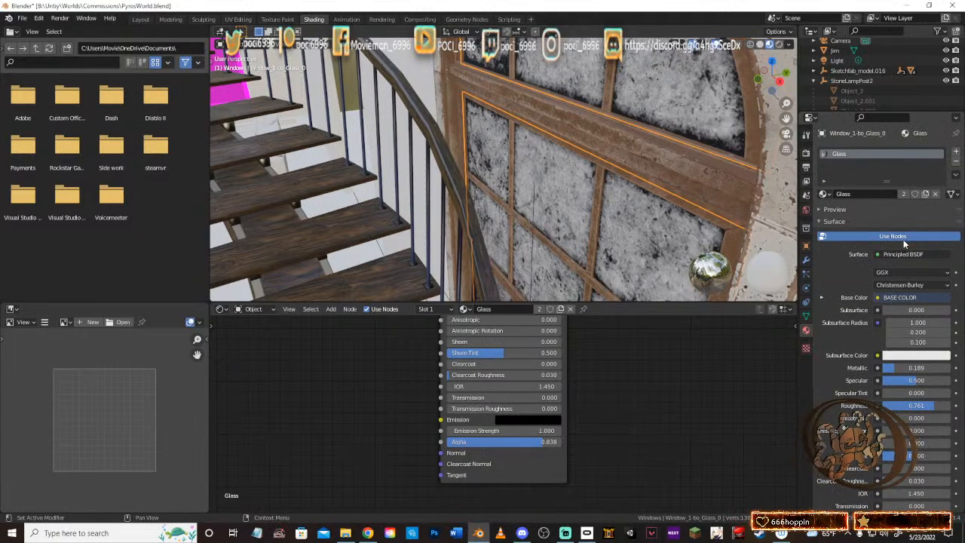
{"action": "left_click", "coordinate": [948, 272]}
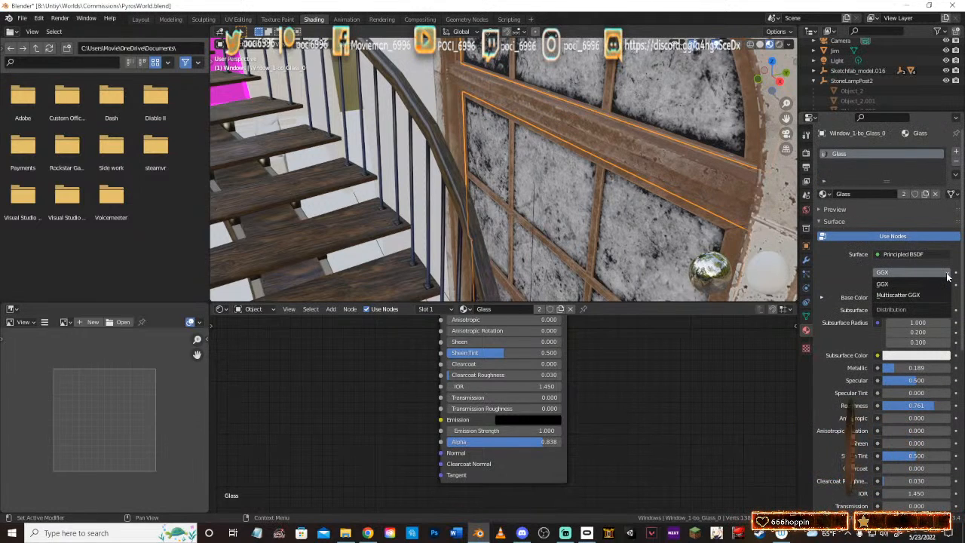
{"action": "left_click", "coordinate": [948, 283]}
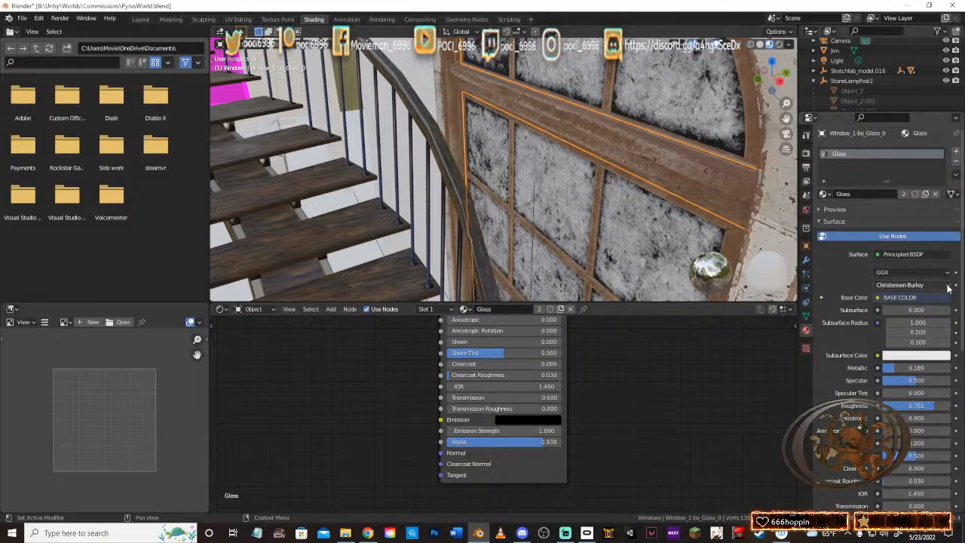
{"action": "left_click", "coordinate": [948, 284]}
Step: Try Transparent BSDF as the Glass material's surface shader, and undo the change
{"action": "left_click", "coordinate": [943, 256]}
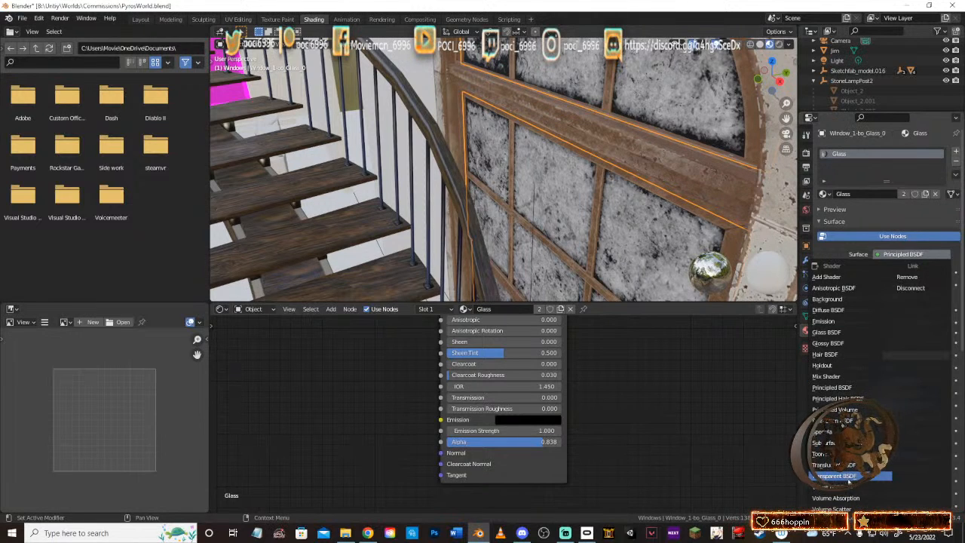
{"action": "left_click", "coordinate": [838, 475]}
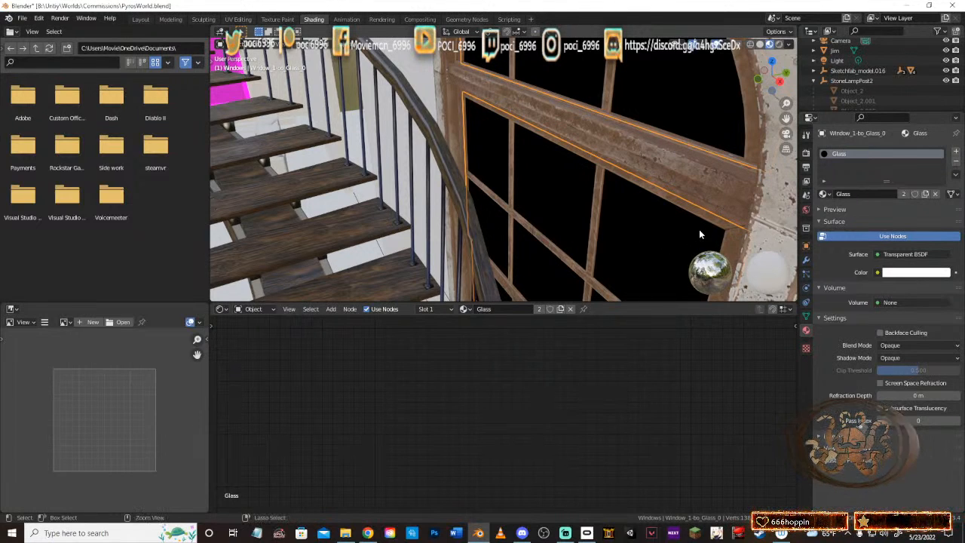
{"action": "key", "text": "ctrl+z"}
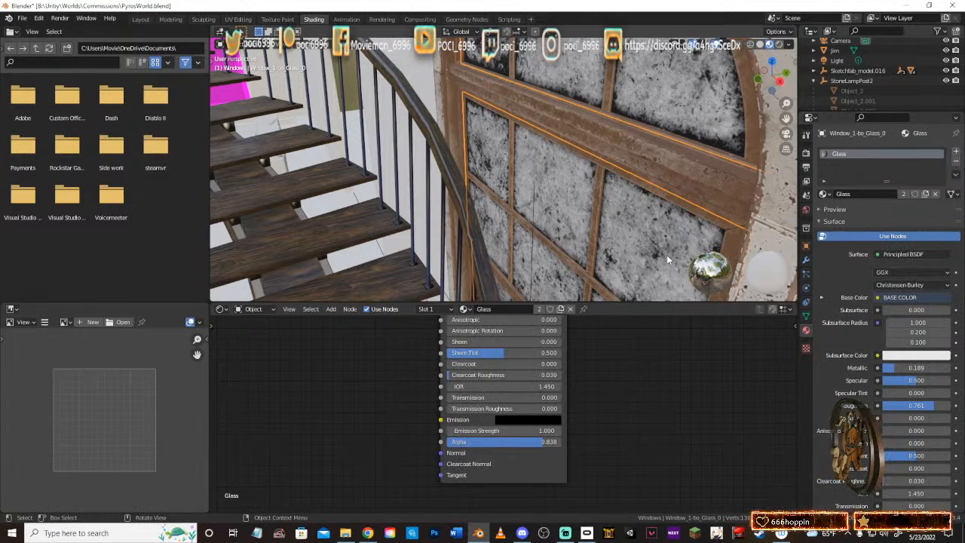
Step: Try the image texture's Alpha output as the Principled BSDF Base Color, and restore the Color link
{"action": "left_click", "coordinate": [912, 299]}
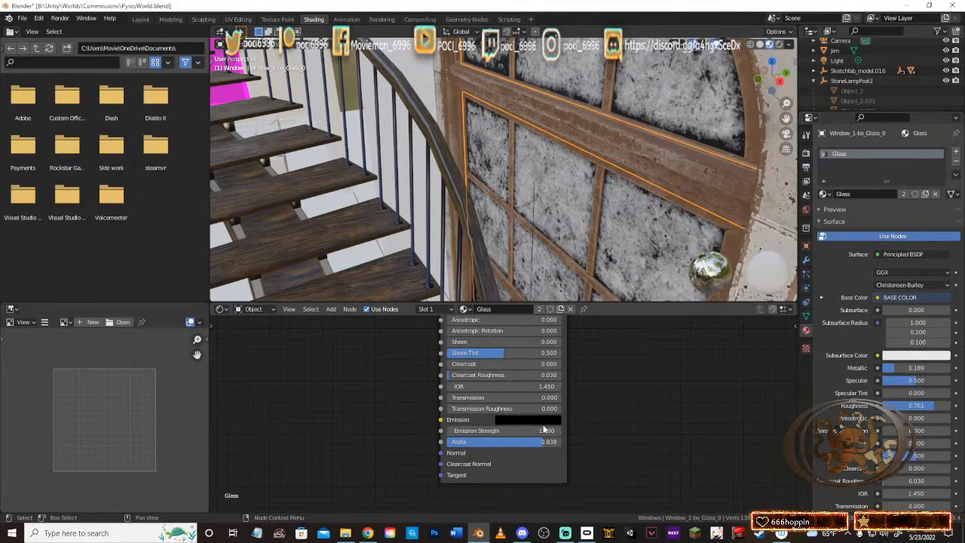
{"action": "scroll", "coordinate": [516, 394], "scroll_direction": "up", "scroll_amount": 1}
{"action": "scroll", "coordinate": [516, 394], "scroll_direction": "down", "scroll_amount": 6}
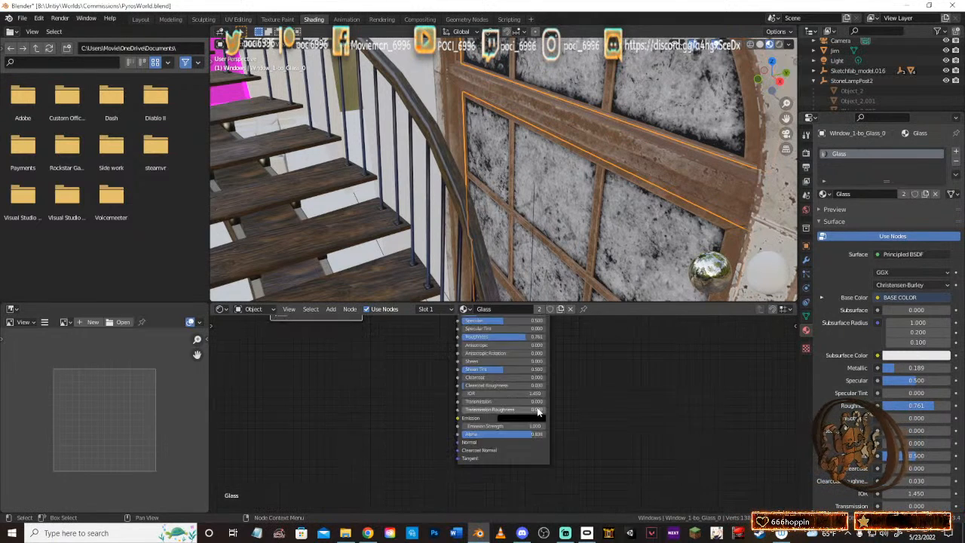
{"action": "middle_click_drag", "start_coordinate": [536, 377], "coordinate": [543, 446]}
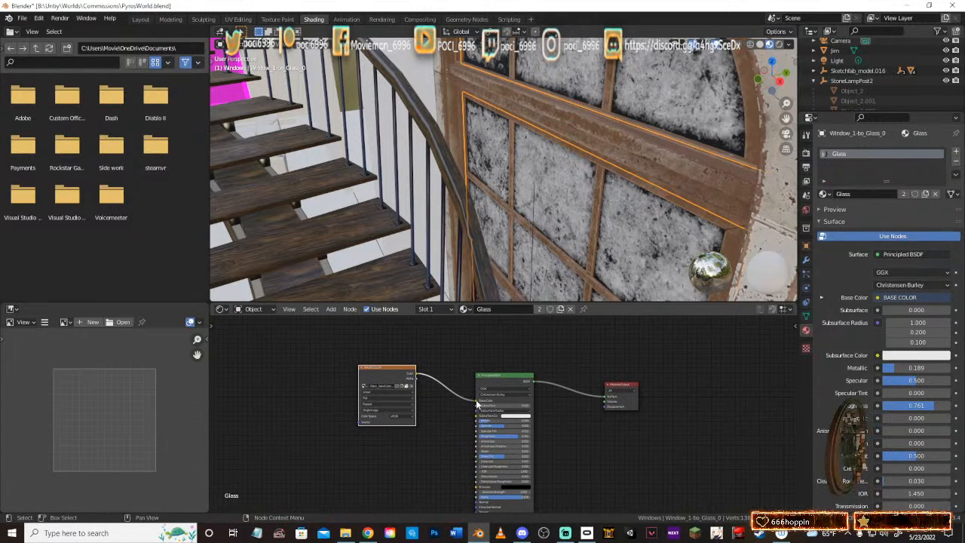
{"action": "mouse_move", "coordinate": [476, 404]}
{"action": "left_mouse_down"}
{"action": "mouse_move", "coordinate": [444, 386]}
{"action": "mouse_move", "coordinate": [475, 404]}
{"action": "left_mouse_up"}
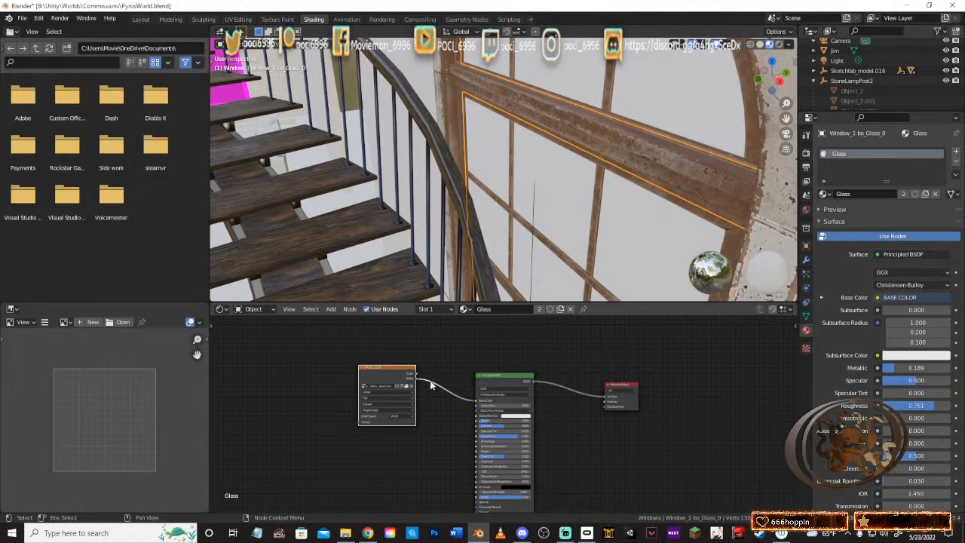
{"action": "left_click_drag", "start_coordinate": [416, 376], "coordinate": [478, 402]}
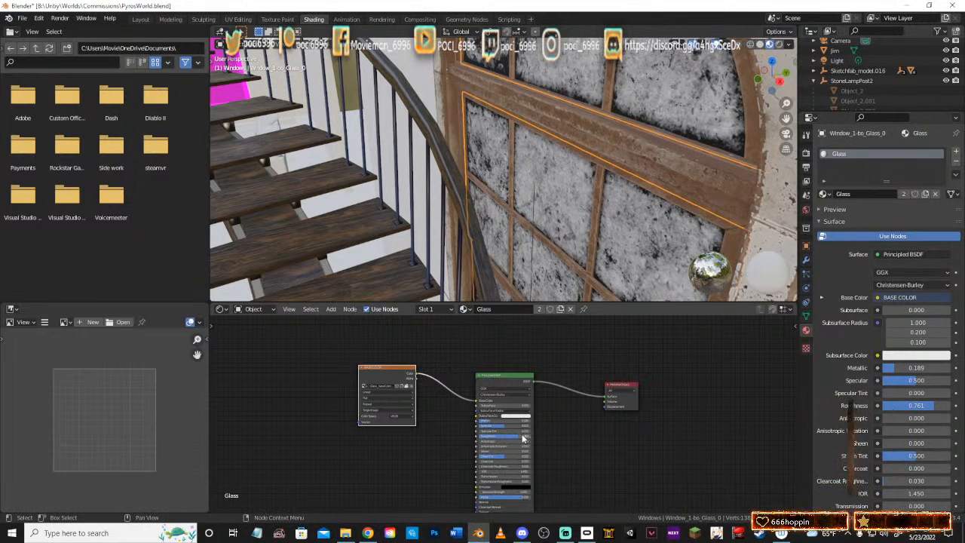
Step: Try linking the image texture's Alpha output to the Principled BSDF Alpha, inspect the window glass, and remove the link
{"action": "middle_click_drag", "start_coordinate": [523, 439], "coordinate": [521, 407]}
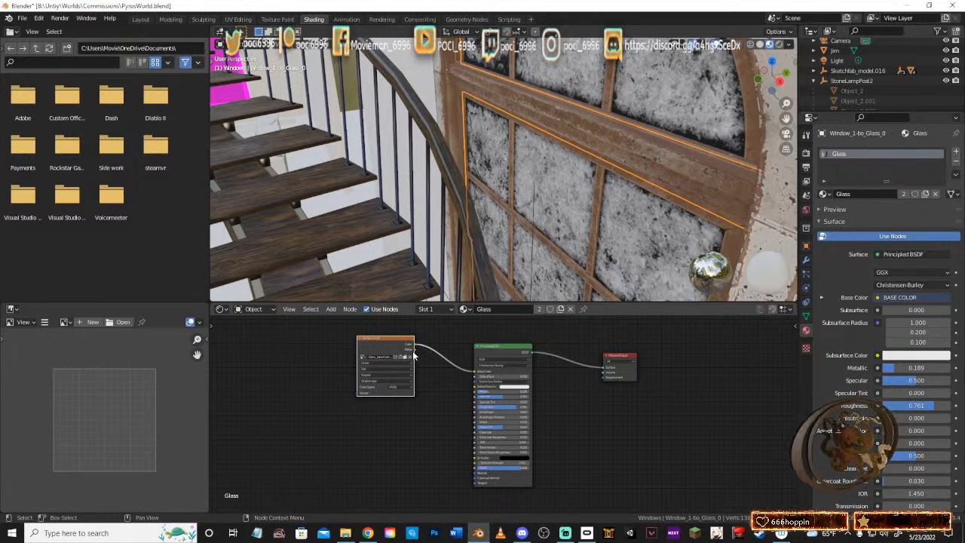
{"action": "left_click_drag", "start_coordinate": [413, 354], "coordinate": [475, 471]}
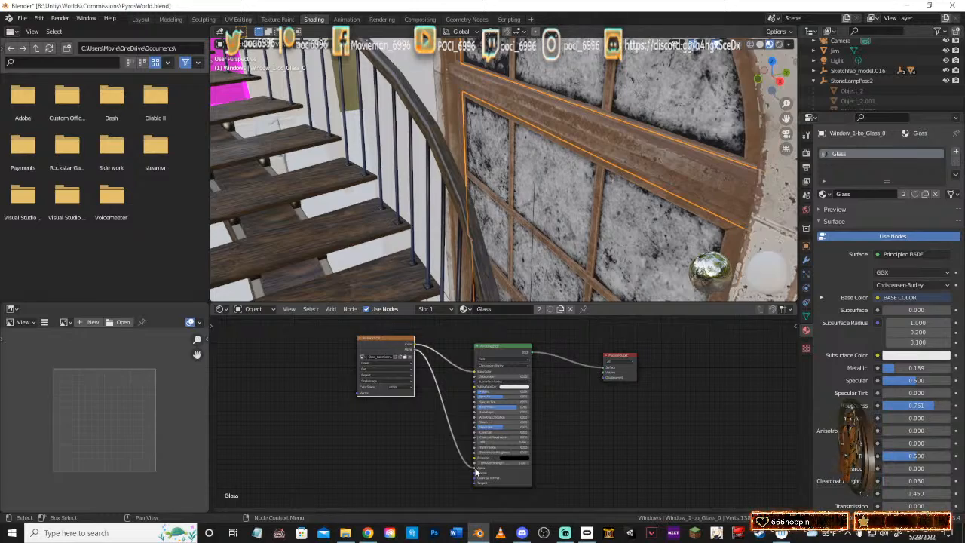
{"action": "mouse_move", "coordinate": [607, 225]}
{"action": "middle_mouse_down"}
{"action": "mouse_move", "coordinate": [581, 233]}
{"action": "mouse_move", "coordinate": [621, 234]}
{"action": "middle_mouse_up"}
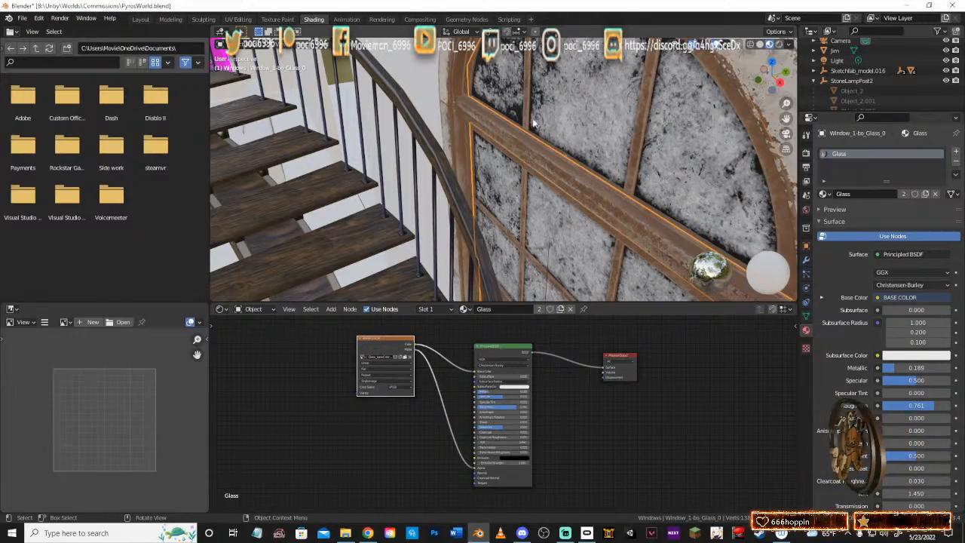
{"action": "middle_click_drag", "start_coordinate": [533, 122], "coordinate": [580, 80]}
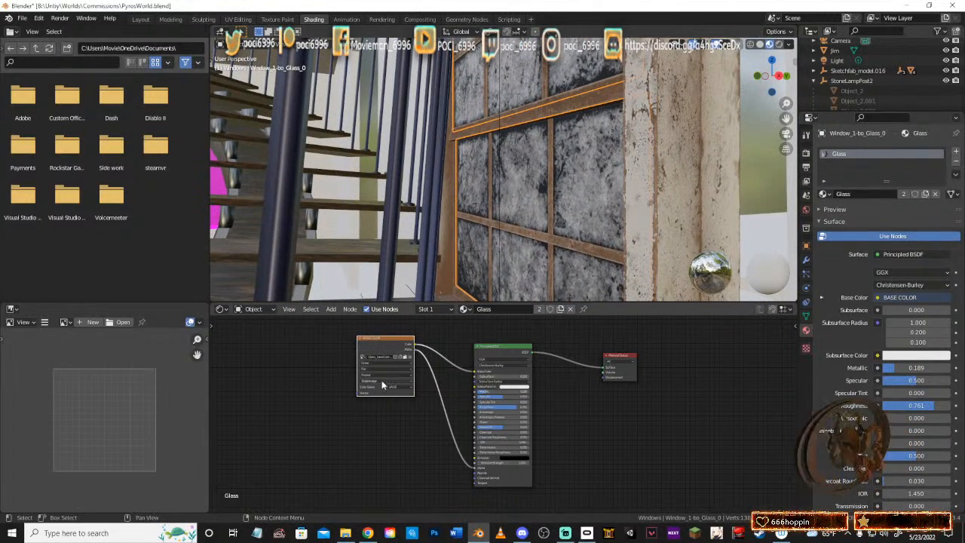
{"action": "middle_click_drag", "start_coordinate": [547, 230], "coordinate": [605, 169]}
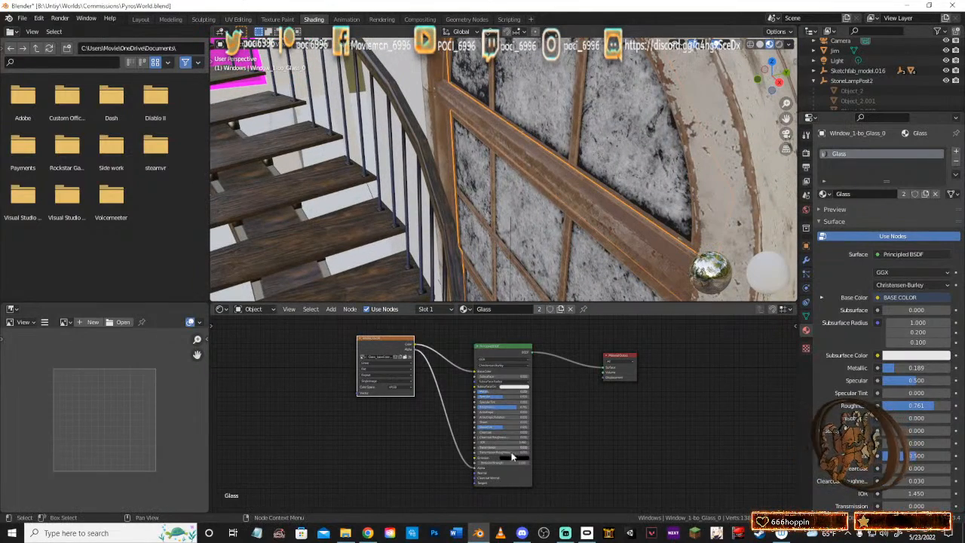
{"action": "left_click_drag", "start_coordinate": [475, 471], "coordinate": [448, 458]}
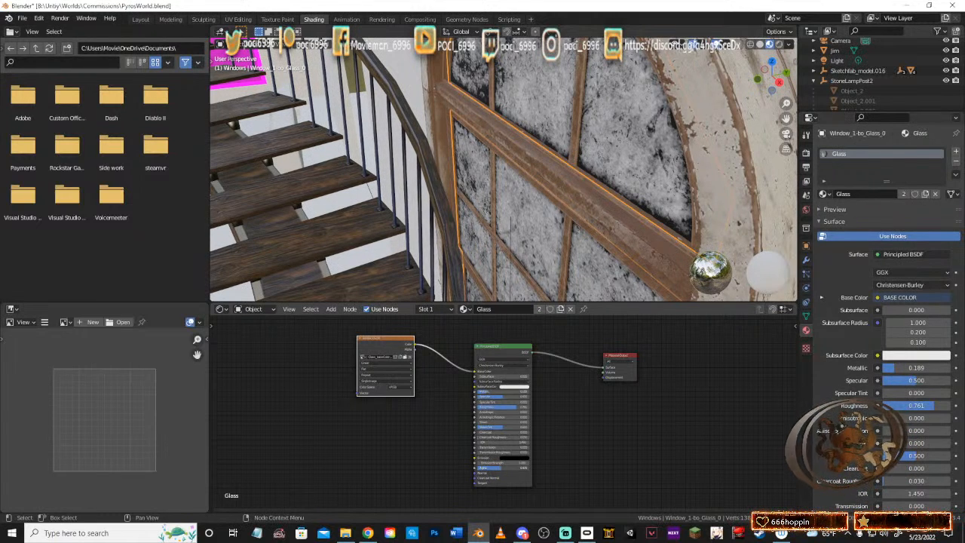
Step: Test several Alpha values on the Glass Principled BSDF while viewing the window, ending at about 0.75
{"action": "middle_click_drag", "start_coordinate": [592, 225], "coordinate": [599, 223]}
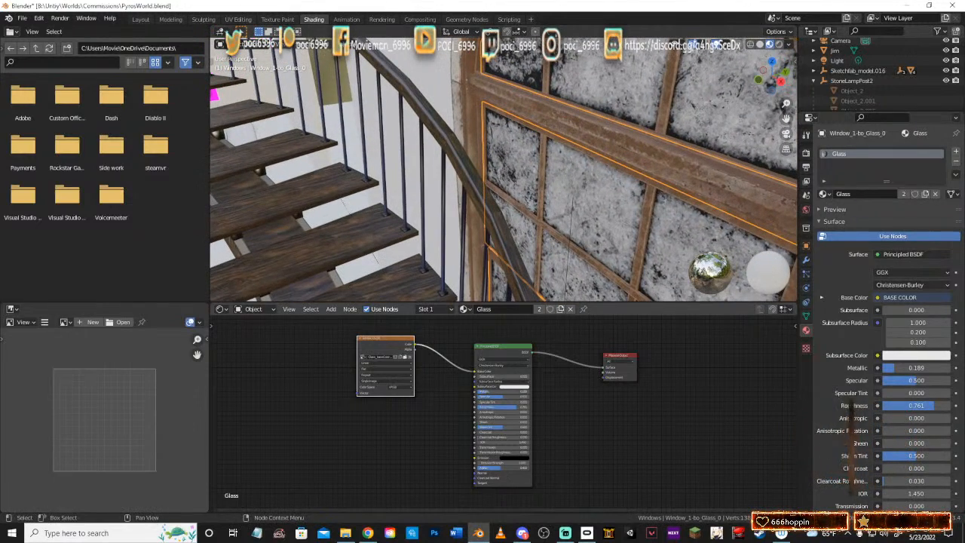
{"action": "left_click_drag", "start_coordinate": [480, 467], "coordinate": [486, 467]}
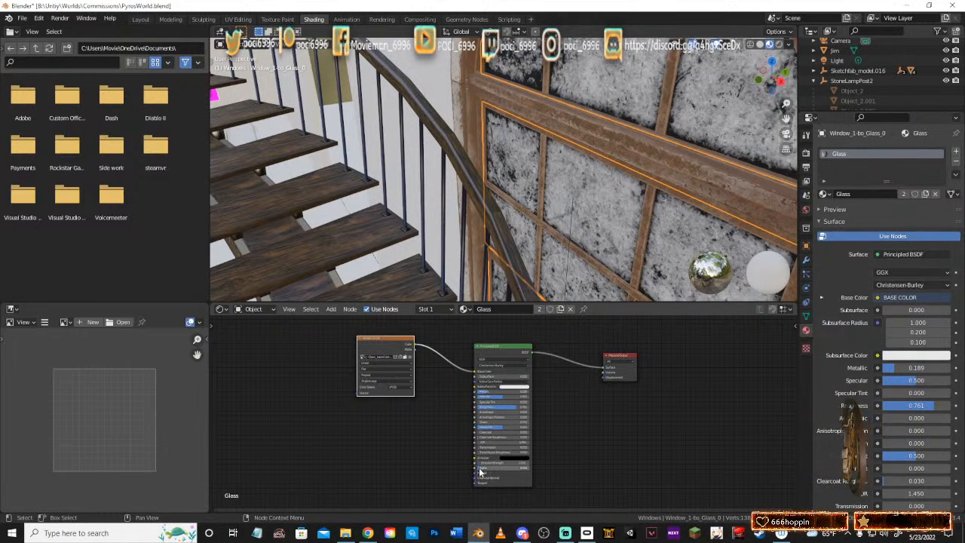
{"action": "left_click_drag", "start_coordinate": [480, 467], "coordinate": [501, 467]}
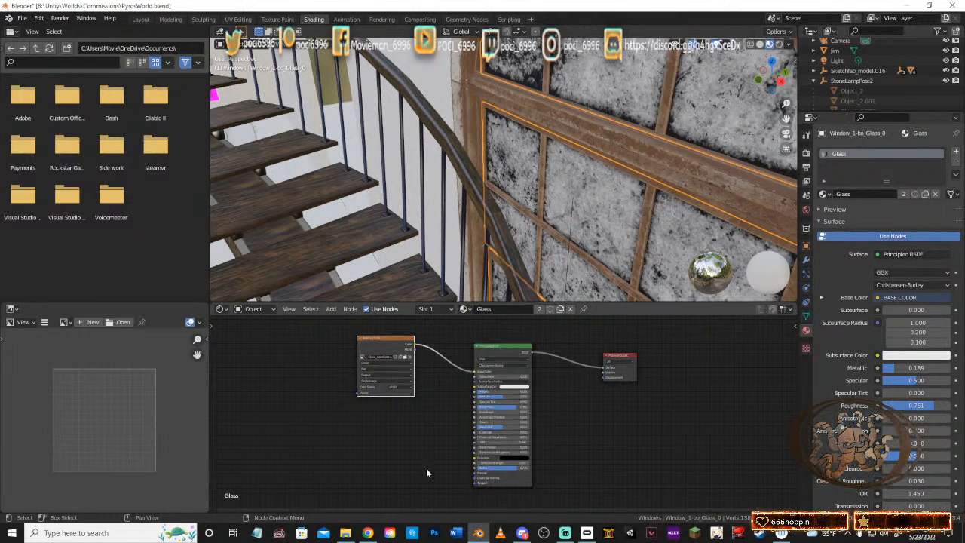
Step: Add a ColorRamp node below the image texture in the Glass material's node tree
{"action": "middle_click_drag", "start_coordinate": [429, 455], "coordinate": [448, 441], "text": "shift"}
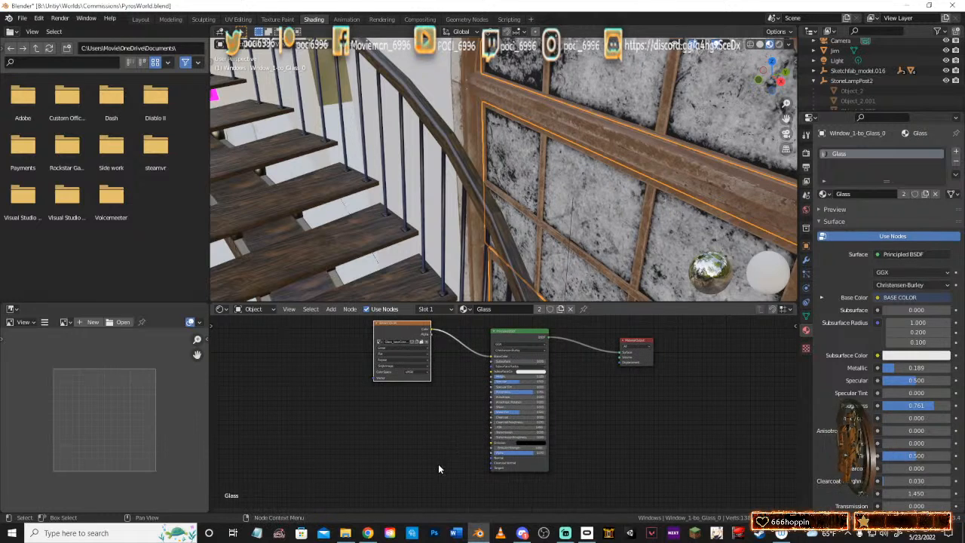
{"action": "left_click", "coordinate": [331, 309]}
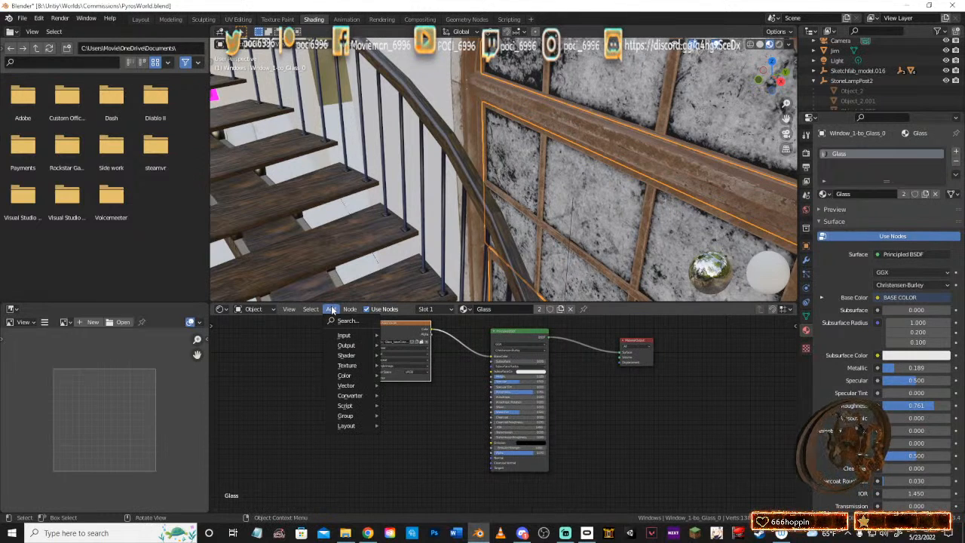
{"action": "mouse_move", "coordinate": [353, 347]}
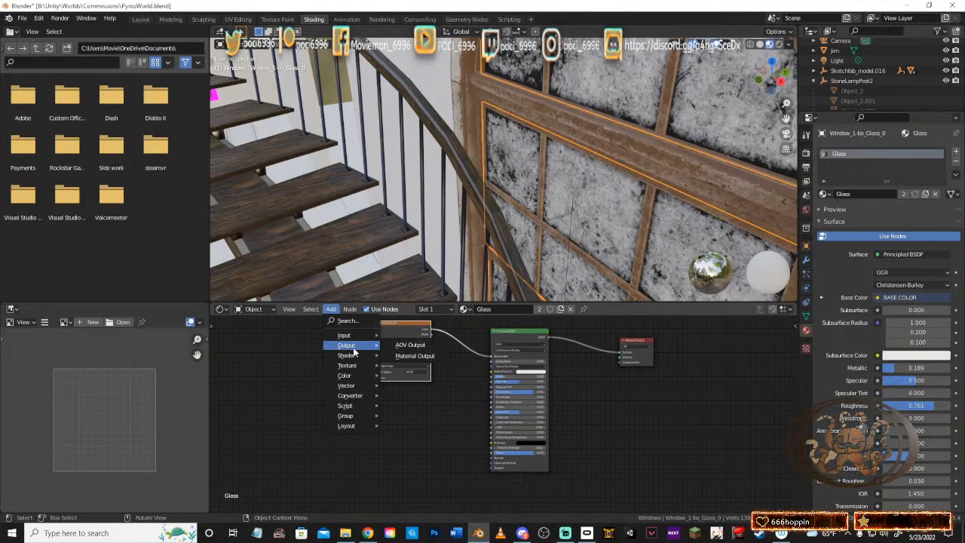
{"action": "left_click", "coordinate": [347, 320]}
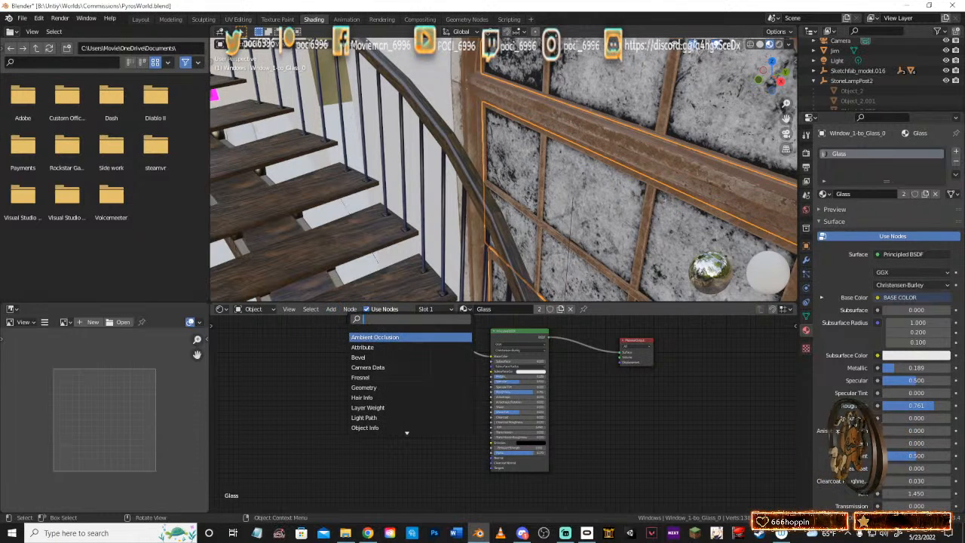
{"action": "type", "text": "ra"}
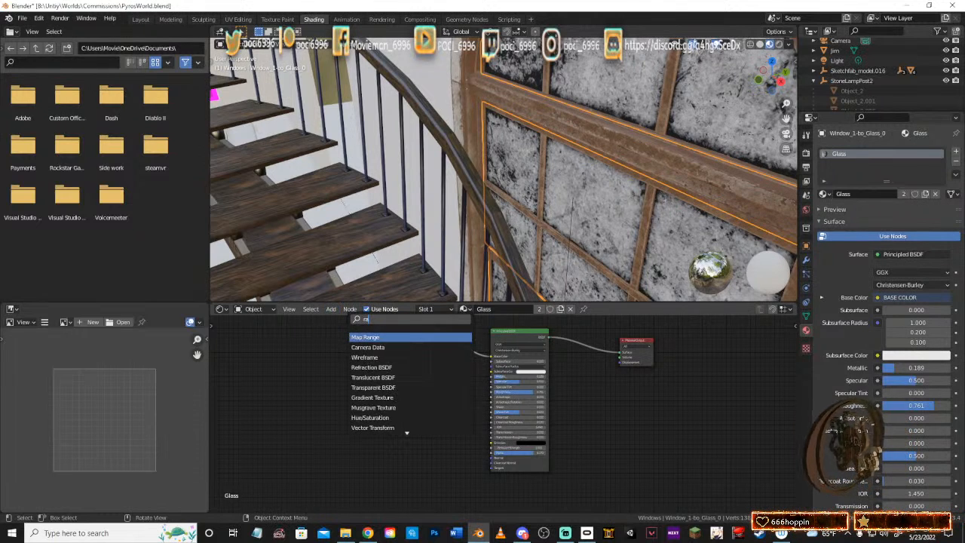
{"action": "type", "text": "mp"}
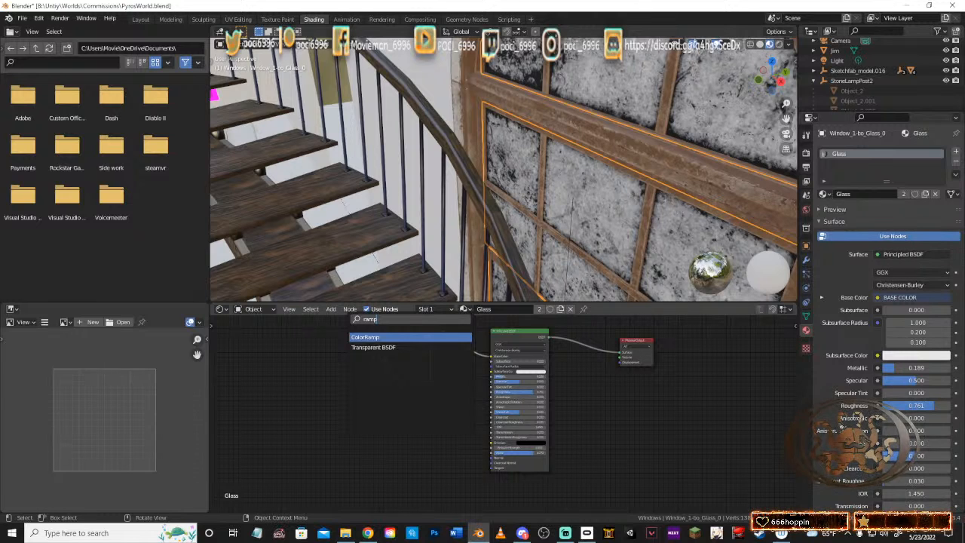
{"action": "key", "text": "Return"}
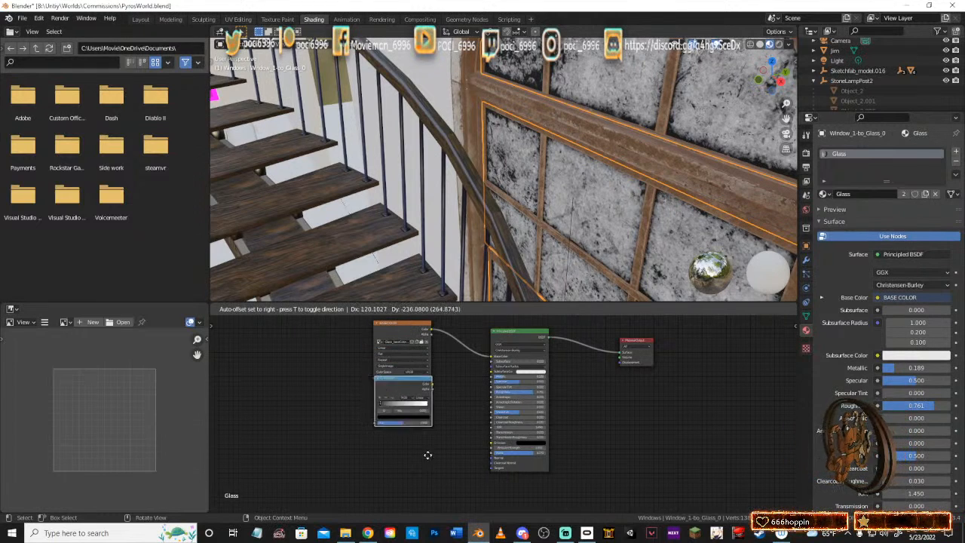
{"action": "left_click", "coordinate": [421, 395]}
Step: Try linking the ColorRamp's Color output to the Principled BSDF Alpha and adjusting the ramp's factor
{"action": "left_click_drag", "start_coordinate": [422, 395], "coordinate": [492, 453]}
{"action": "mouse_move", "coordinate": [460, 422]}
{"action": "left_mouse_down"}
{"action": "mouse_move", "coordinate": [471, 425]}
{"action": "mouse_move", "coordinate": [441, 422]}
{"action": "mouse_move", "coordinate": [462, 436]}
{"action": "left_mouse_up"}
{"action": "left_click_drag", "start_coordinate": [486, 448], "coordinate": [491, 452]}
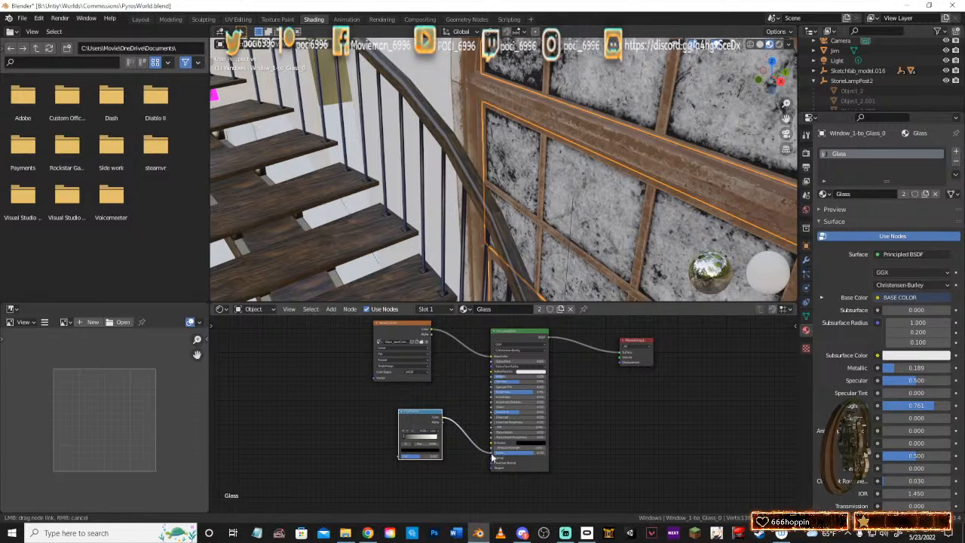
{"action": "mouse_move", "coordinate": [422, 415]}
{"action": "left_mouse_down"}
{"action": "mouse_move", "coordinate": [434, 407]}
{"action": "mouse_move", "coordinate": [430, 416]}
{"action": "left_mouse_up"}
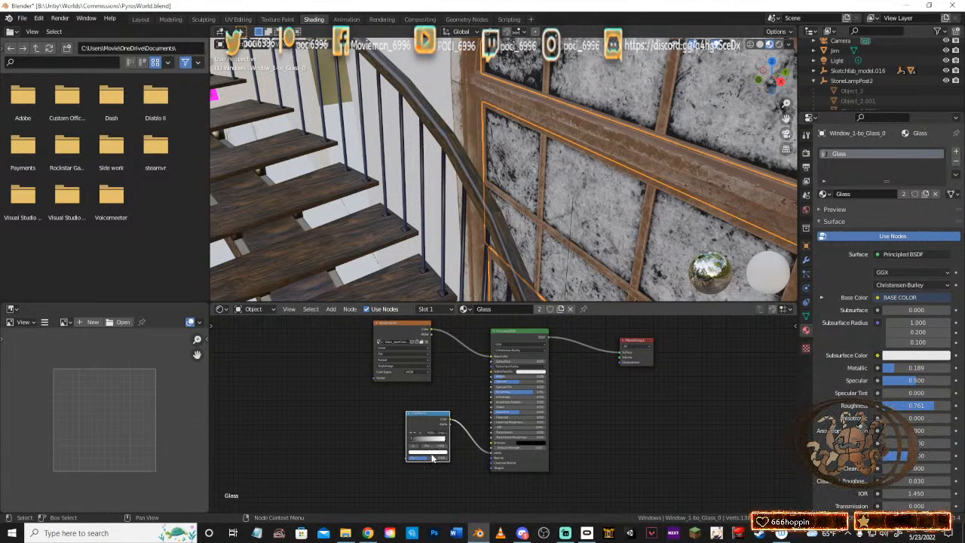
{"action": "mouse_move", "coordinate": [426, 459]}
{"action": "left_mouse_down"}
{"action": "mouse_move", "coordinate": [405, 459]}
{"action": "mouse_move", "coordinate": [441, 454]}
{"action": "left_mouse_up"}
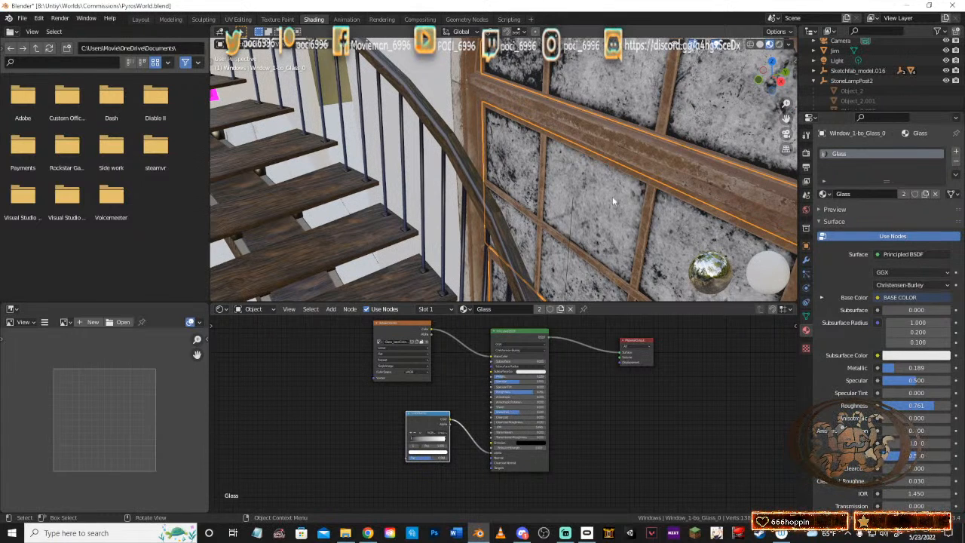
Step: Change the scene's render engine to Cycles and view the window glass from the front
{"action": "left_click", "coordinate": [806, 134]}
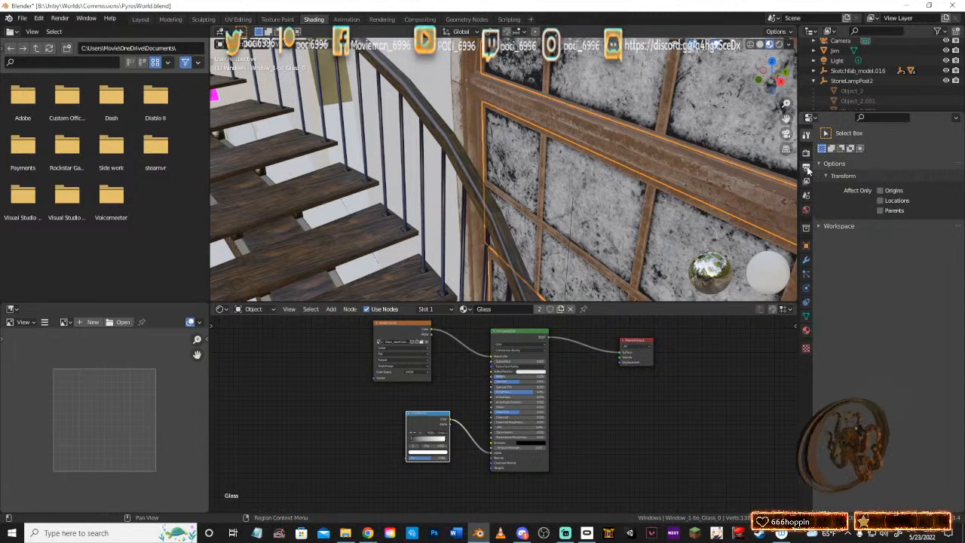
{"action": "left_click", "coordinate": [806, 154]}
{"action": "left_click", "coordinate": [901, 151]}
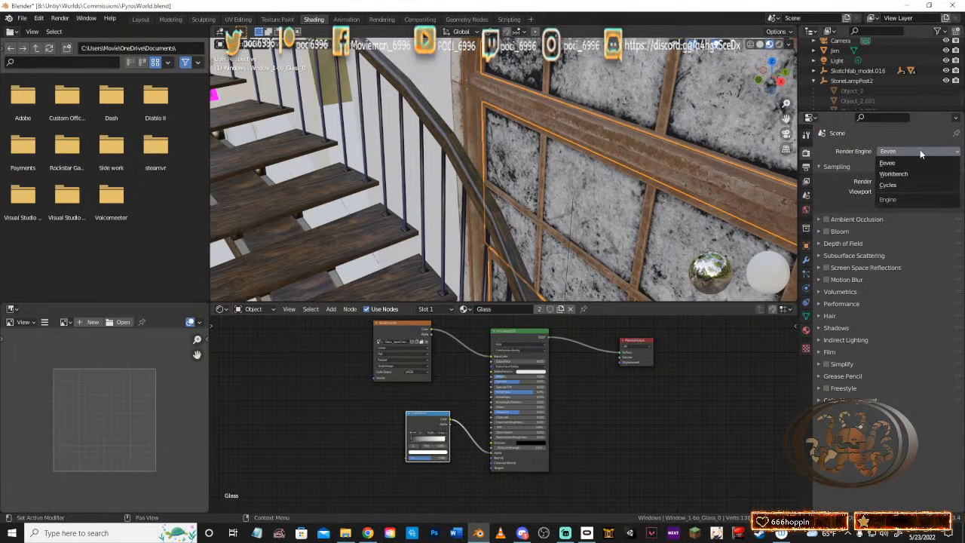
{"action": "left_click", "coordinate": [897, 187]}
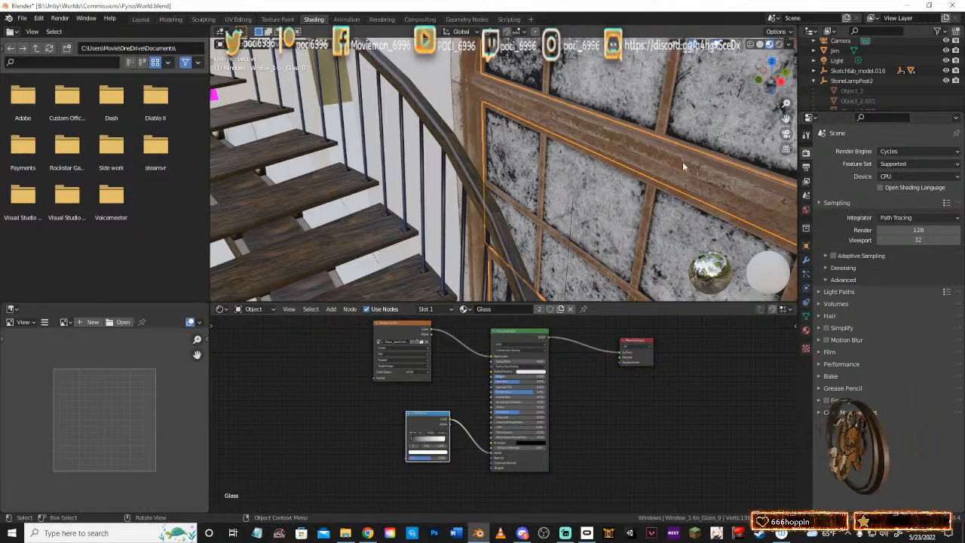
{"action": "middle_click_drag", "start_coordinate": [682, 161], "coordinate": [567, 183]}
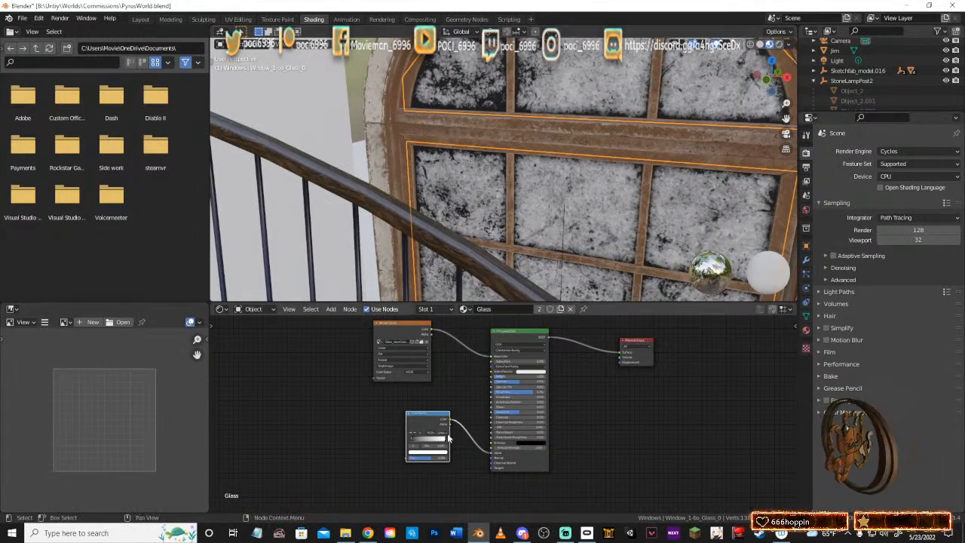
Step: Unlink the ColorRamp from the Principled BSDF Alpha and raise the shader's Transmission to its maximum
{"action": "left_click_drag", "start_coordinate": [490, 452], "coordinate": [452, 448]}
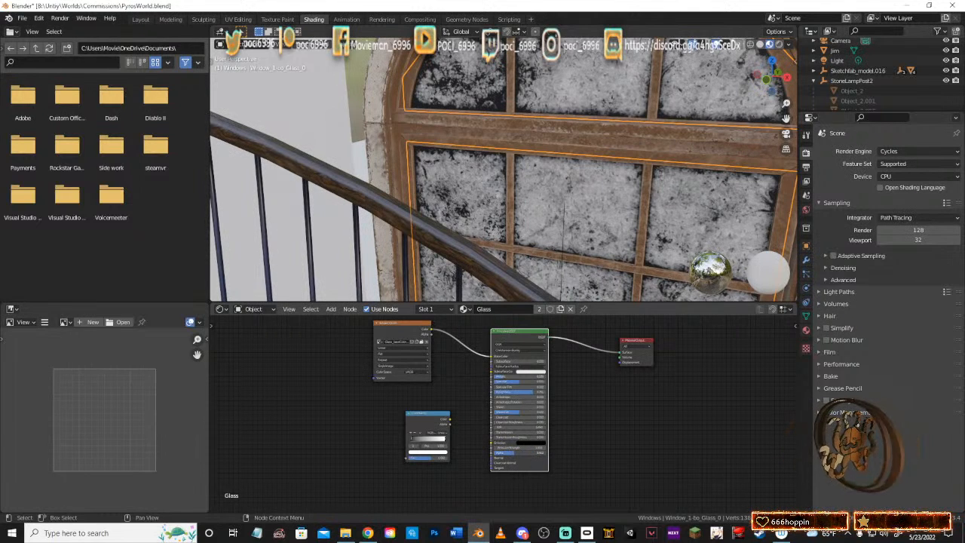
{"action": "middle_click_drag", "start_coordinate": [570, 110], "coordinate": [564, 160]}
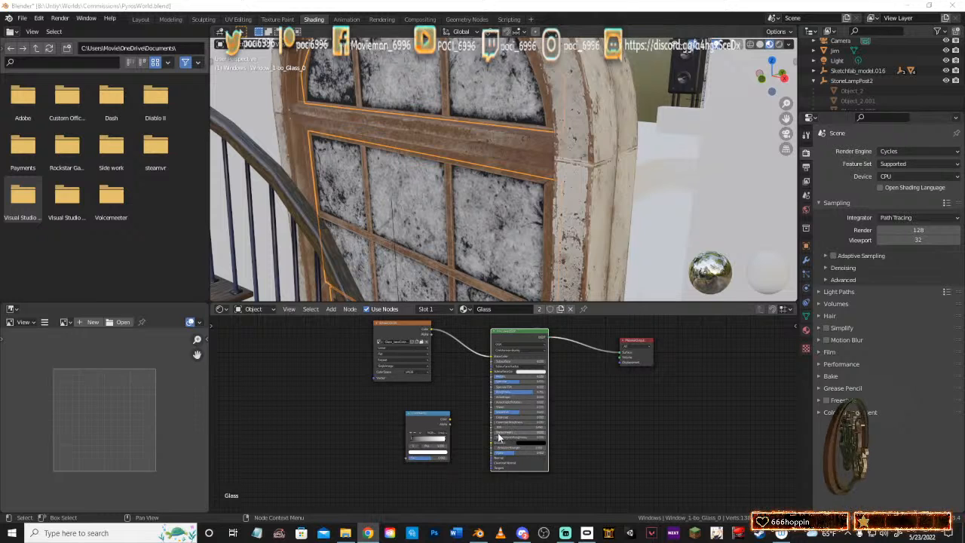
{"action": "left_click_drag", "start_coordinate": [495, 433], "coordinate": [550, 433]}
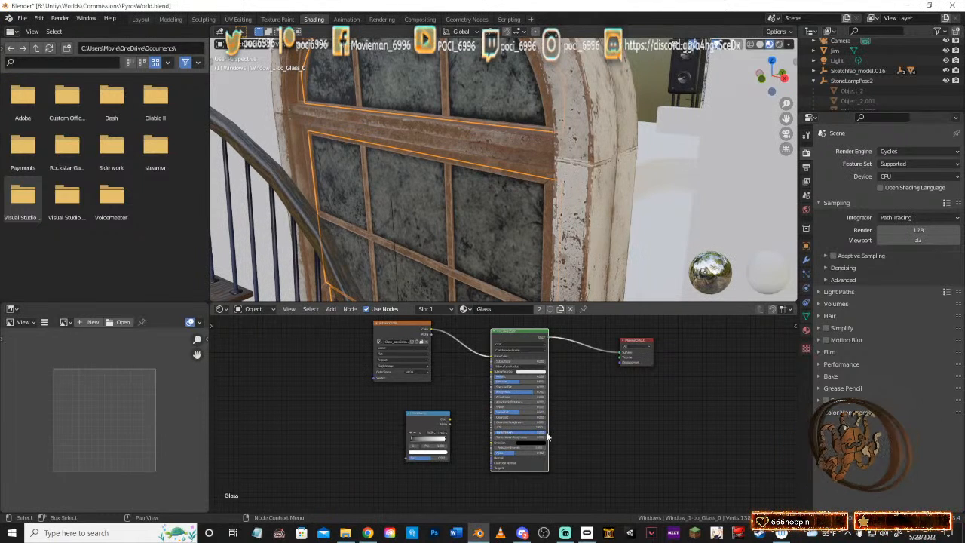
{"action": "mouse_move", "coordinate": [497, 161]}
{"action": "middle_mouse_down"}
{"action": "mouse_move", "coordinate": [504, 145]}
{"action": "mouse_move", "coordinate": [529, 159]}
{"action": "mouse_move", "coordinate": [523, 168]}
{"action": "mouse_move", "coordinate": [509, 154]}
{"action": "middle_mouse_up"}
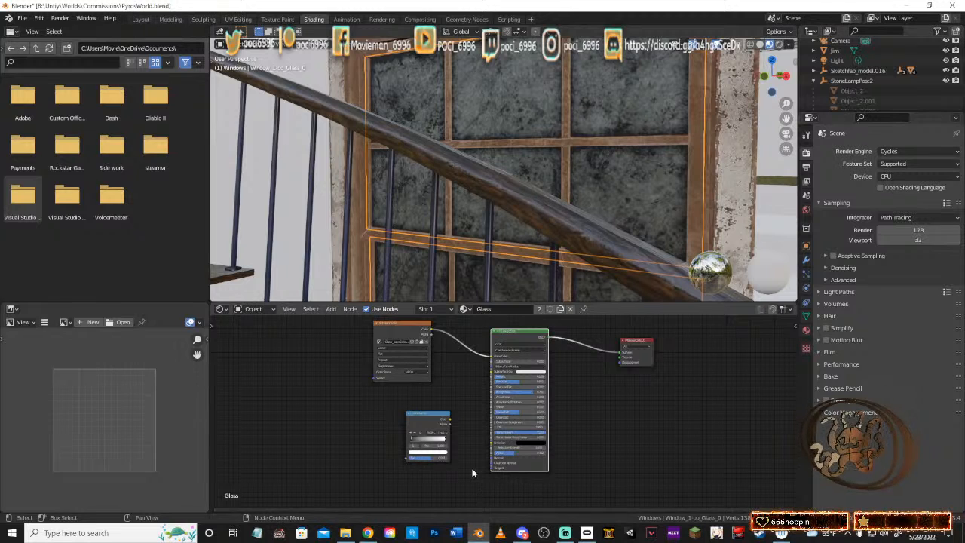
Step: Delete the unused ColorRamp node and lower the Glass Principled BSDF Roughness to 0
{"action": "left_click", "coordinate": [430, 418]}
{"action": "key", "text": "x"}
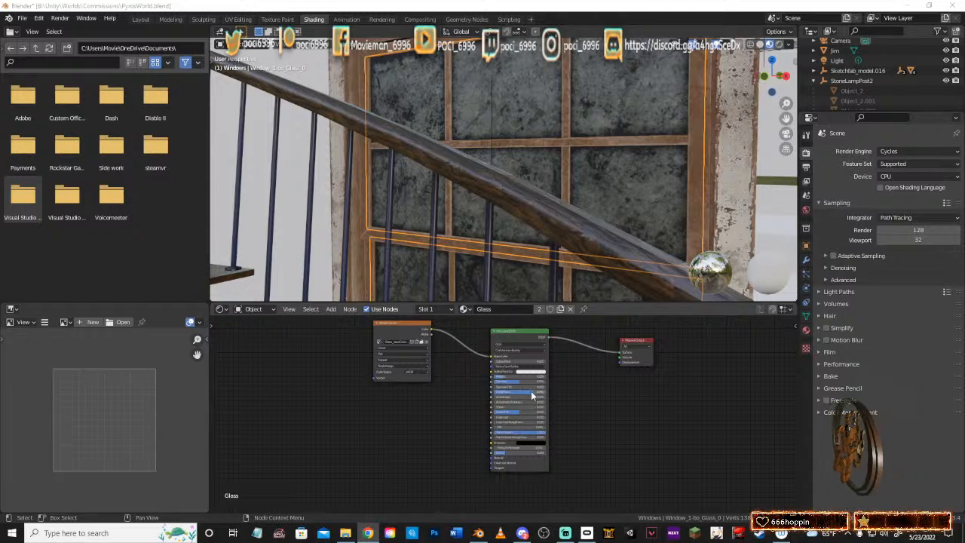
{"action": "left_click_drag", "start_coordinate": [532, 392], "coordinate": [495, 392]}
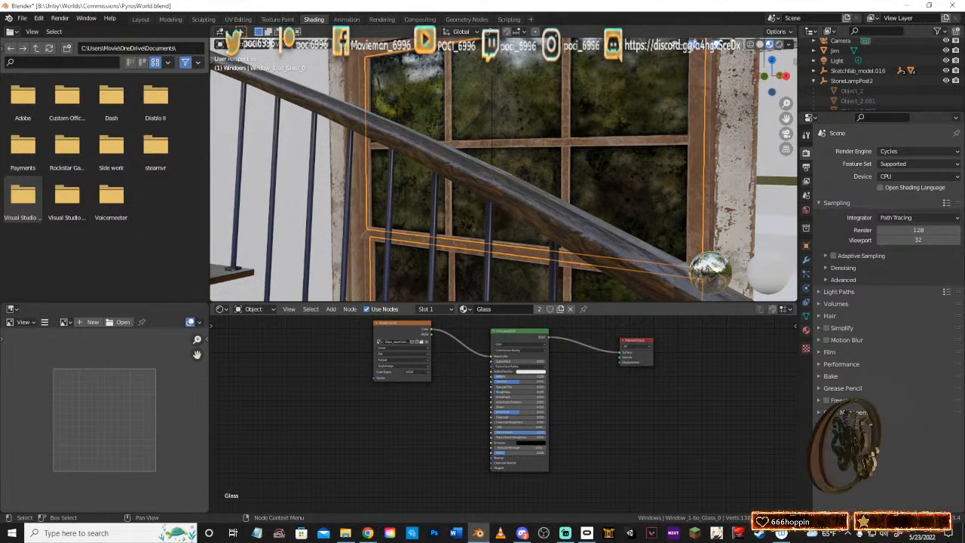
{"action": "mouse_move", "coordinate": [601, 157]}
{"action": "middle_mouse_down"}
{"action": "mouse_move", "coordinate": [572, 163]}
{"action": "mouse_move", "coordinate": [602, 162]}
{"action": "mouse_move", "coordinate": [584, 165]}
{"action": "middle_mouse_up"}
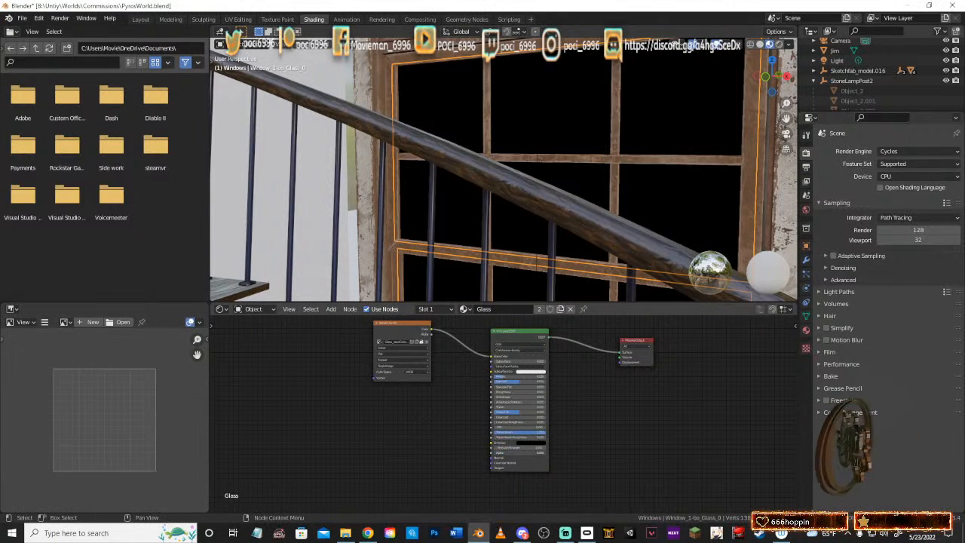
Step: Set the Glass Principled BSDF Alpha to 0.4
{"action": "left_click", "coordinate": [541, 453]}
{"action": "key", "text": "BackSpace"}
{"action": "type", "text": "0.4"}
{"action": "key", "text": "Return"}
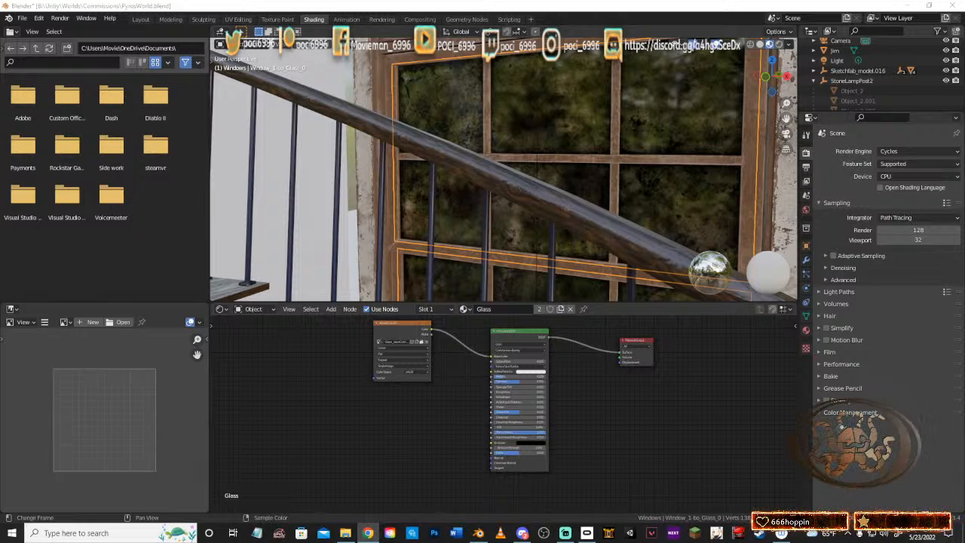
Step: View the window glass up close and switch the viewport to Rendered shading
{"action": "middle_click_drag", "start_coordinate": [532, 188], "coordinate": [466, 174]}
{"action": "scroll", "coordinate": [466, 174], "scroll_direction": "up", "scroll_amount": 5}
{"action": "middle_click_drag", "start_coordinate": [392, 161], "coordinate": [524, 173]}
{"action": "key", "text": "z"}
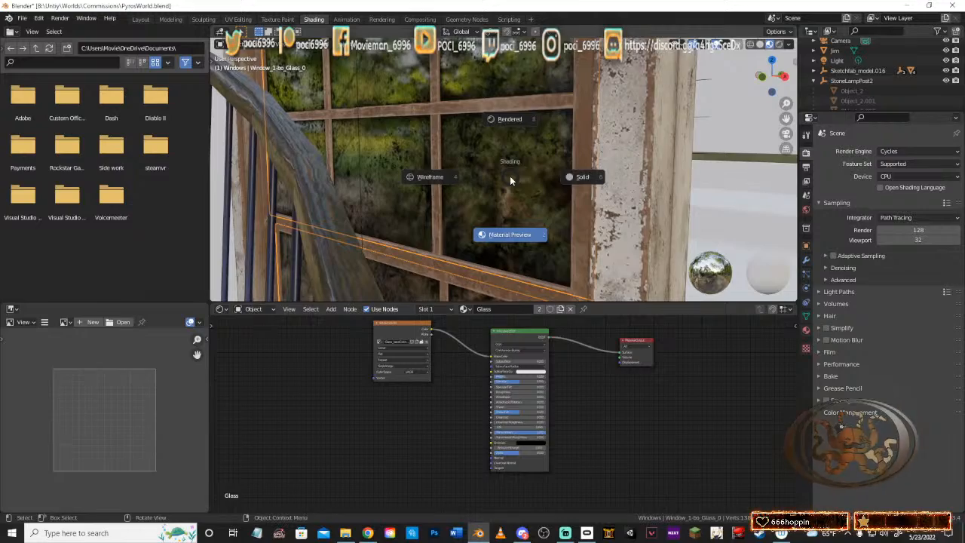
{"action": "left_click", "coordinate": [510, 119]}
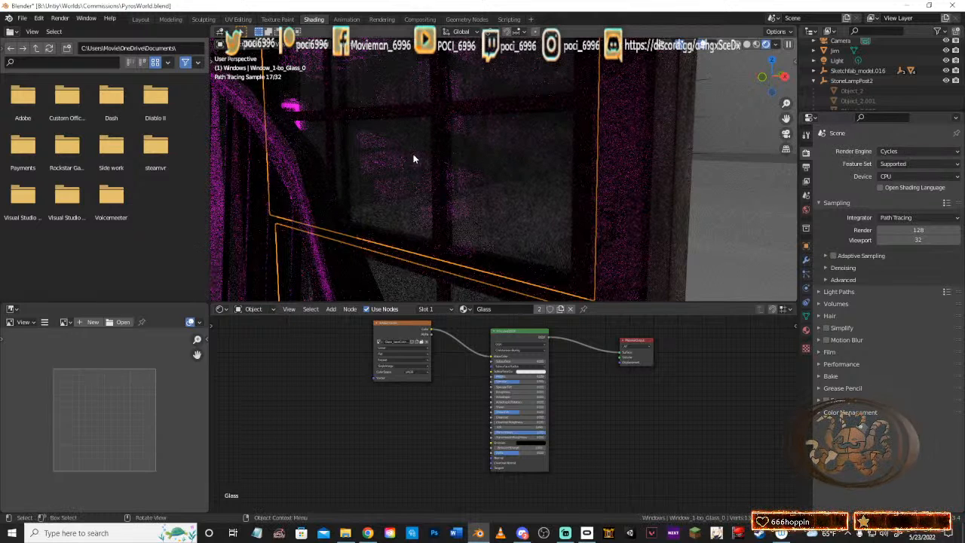
Step: Examine the glass transparency in the Cycles rendered view from several angles, keeping Cycles as the render engine
{"action": "left_click", "coordinate": [933, 151]}
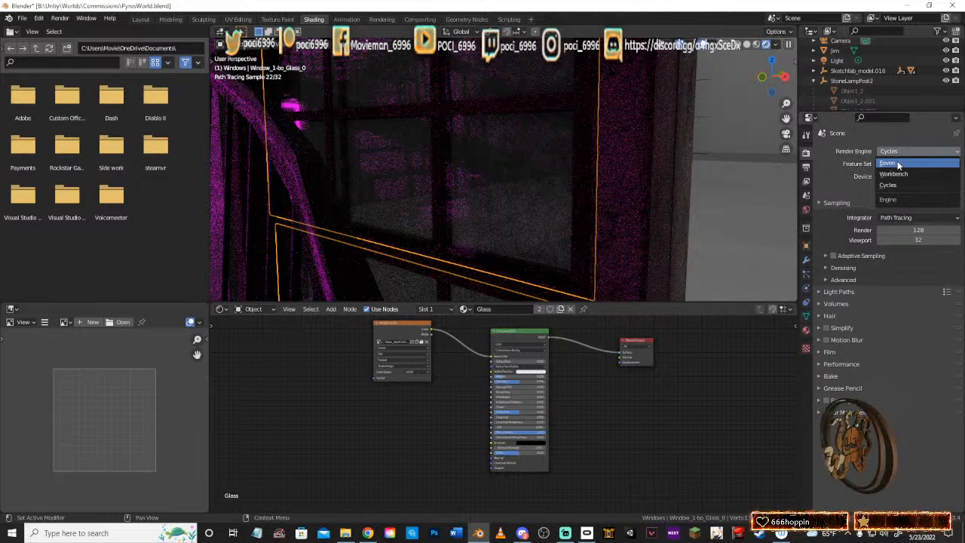
{"action": "left_click", "coordinate": [902, 151]}
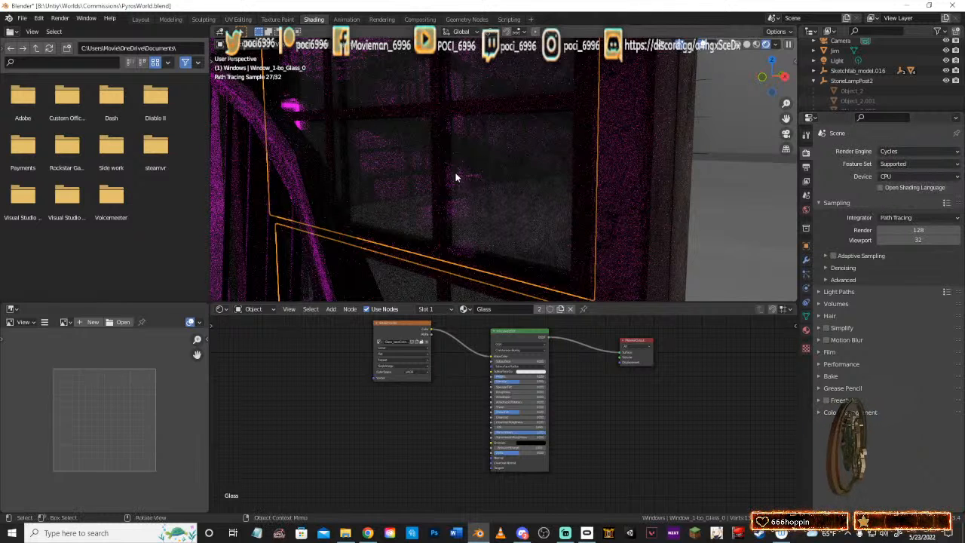
{"action": "scroll", "coordinate": [445, 155], "scroll_direction": "up", "scroll_amount": 4}
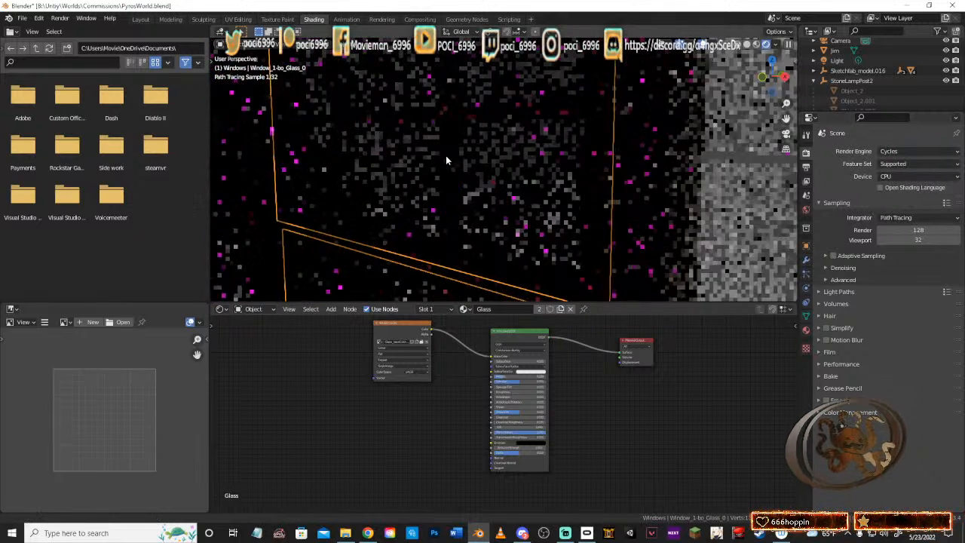
{"action": "middle_click_drag", "start_coordinate": [557, 234], "coordinate": [562, 197]}
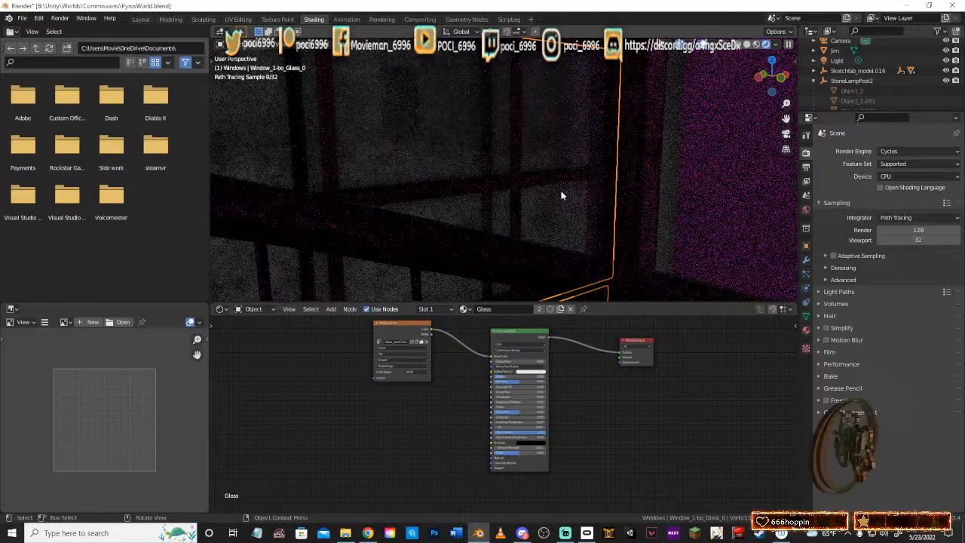
{"action": "middle_click_drag", "start_coordinate": [582, 158], "coordinate": [460, 168]}
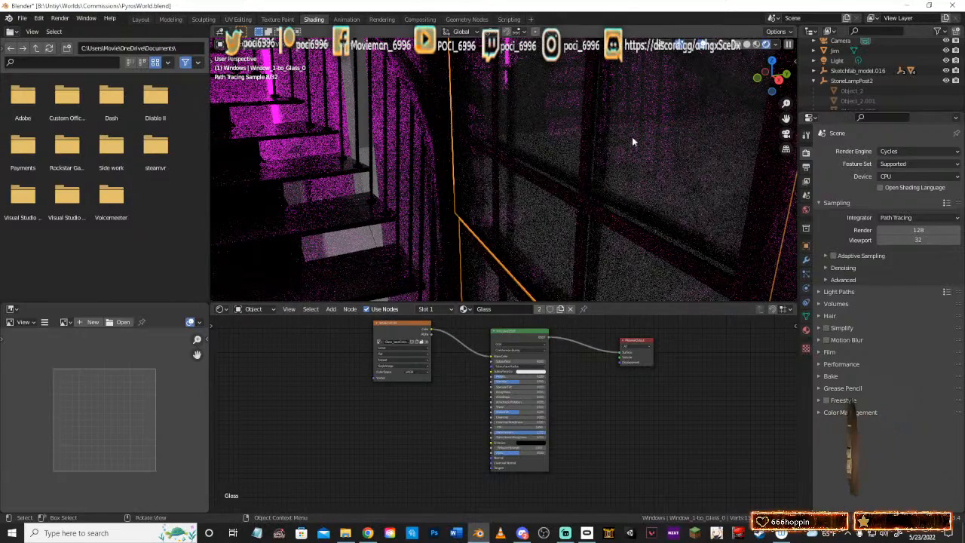
{"action": "mouse_move", "coordinate": [561, 178]}
{"action": "middle_mouse_down"}
{"action": "mouse_move", "coordinate": [614, 166]}
{"action": "mouse_move", "coordinate": [530, 185]}
{"action": "mouse_move", "coordinate": [581, 181]}
{"action": "mouse_move", "coordinate": [504, 162]}
{"action": "mouse_move", "coordinate": [504, 131]}
{"action": "mouse_move", "coordinate": [451, 171]}
{"action": "mouse_move", "coordinate": [620, 185]}
{"action": "mouse_move", "coordinate": [611, 178]}
{"action": "mouse_move", "coordinate": [597, 198]}
{"action": "mouse_move", "coordinate": [605, 202]}
{"action": "mouse_move", "coordinate": [560, 199]}
{"action": "mouse_move", "coordinate": [557, 173]}
{"action": "middle_mouse_up"}
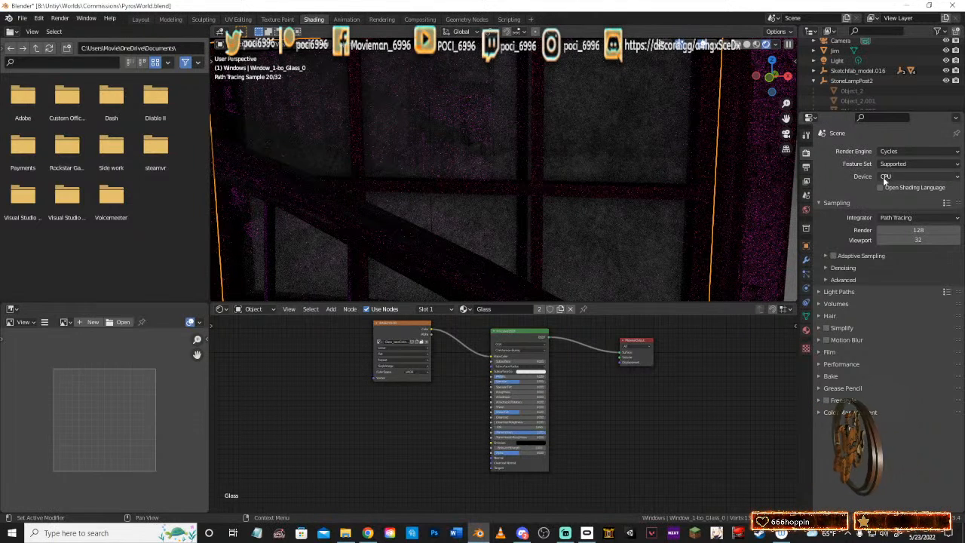
Step: Check the Cycles device options, keeping CPU, and return the viewport to Material Preview shading
{"action": "left_click", "coordinate": [957, 177]}
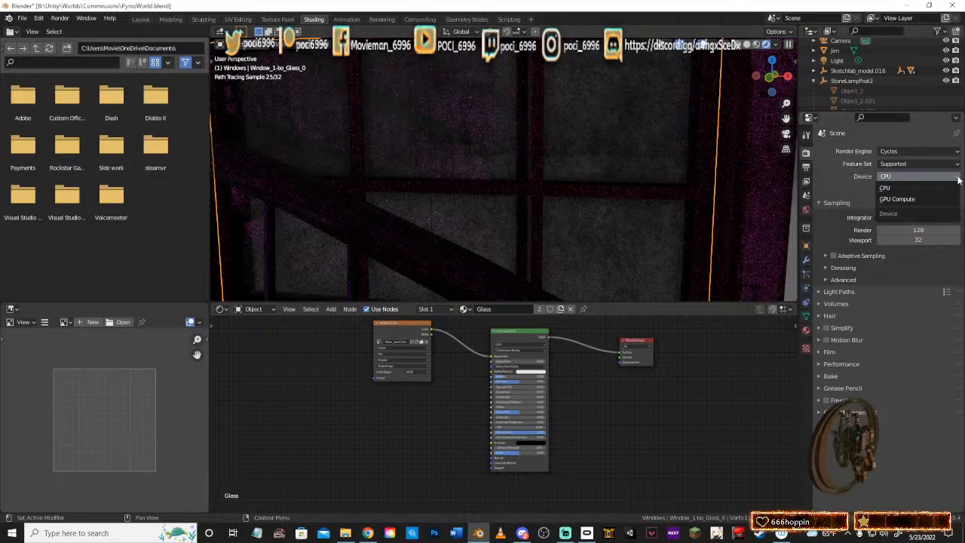
{"action": "left_click", "coordinate": [886, 187]}
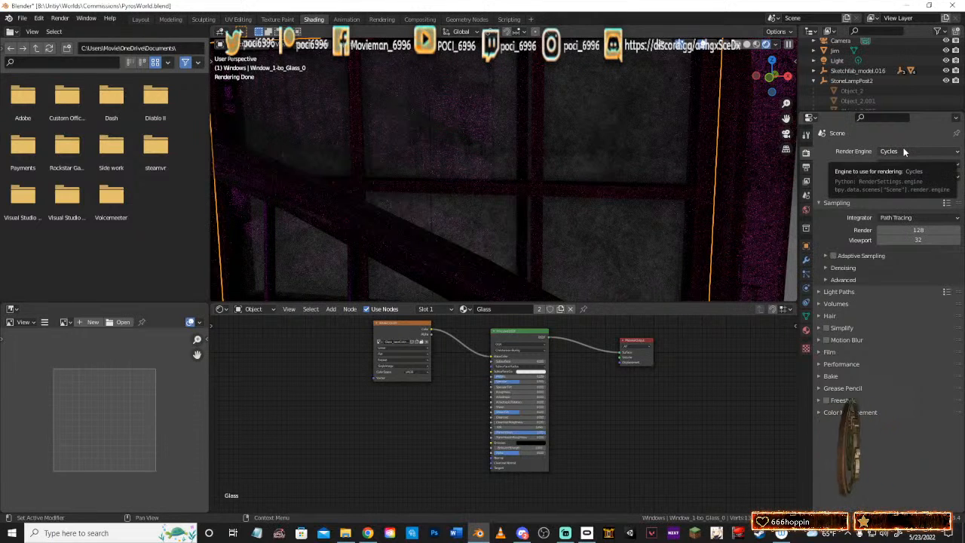
{"action": "left_click", "coordinate": [933, 152]}
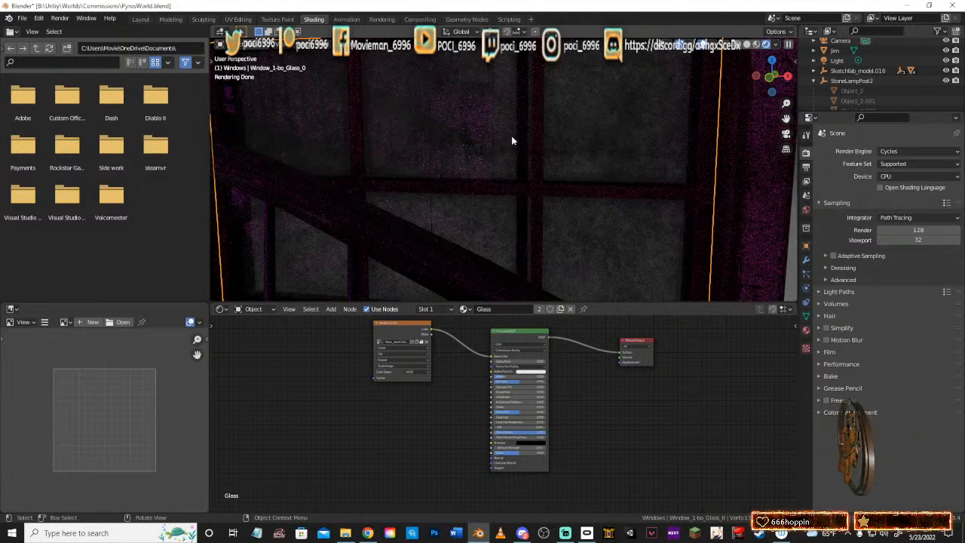
{"action": "key", "text": "z"}
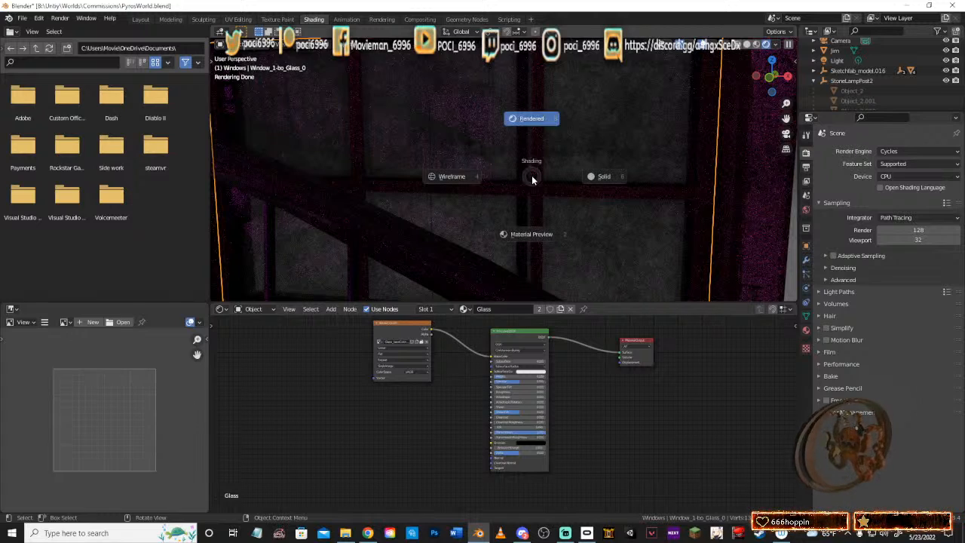
{"action": "left_click", "coordinate": [537, 240]}
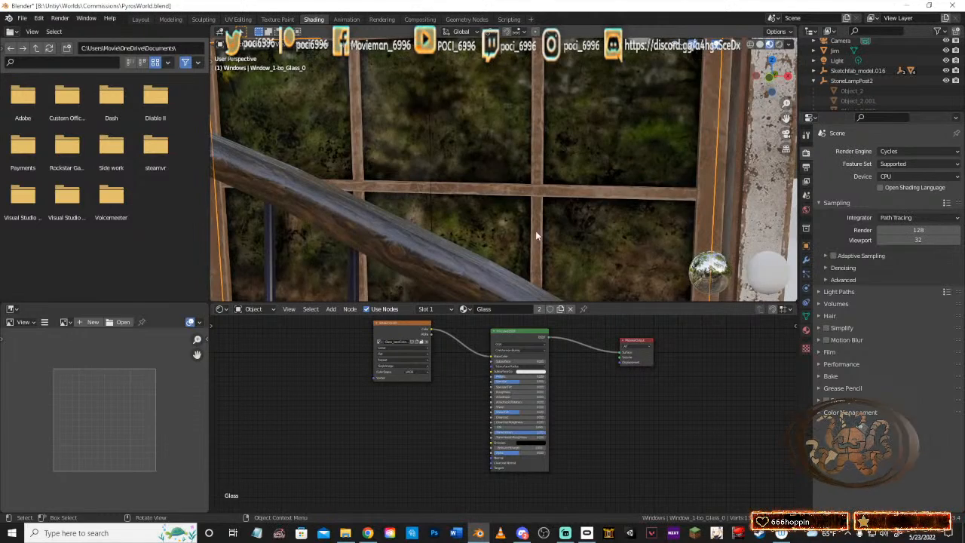
Step: Move the scene light down along Z and along Y so it sits just outside the building near the arched window
{"action": "middle_click_drag", "start_coordinate": [536, 240], "coordinate": [612, 186]}
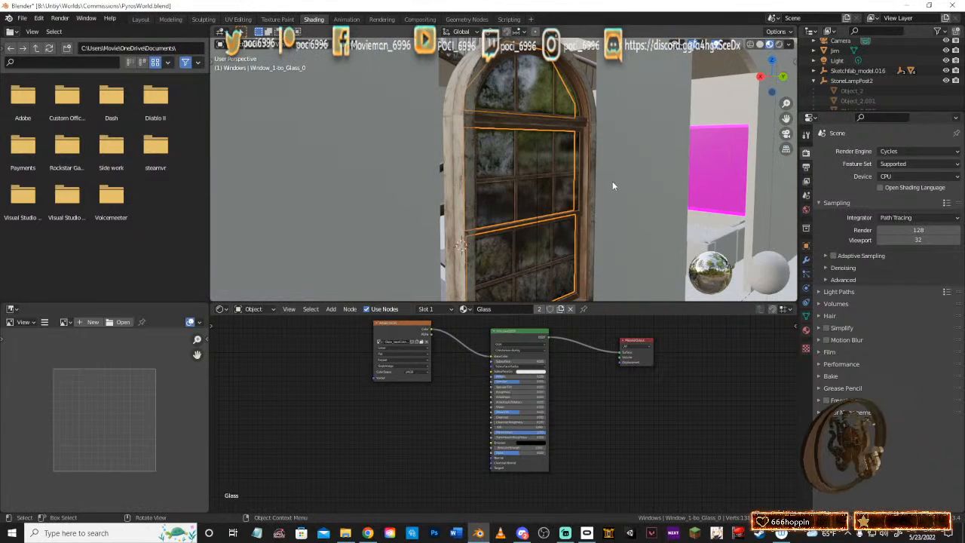
{"action": "scroll", "coordinate": [606, 181], "scroll_direction": "down", "scroll_amount": 10}
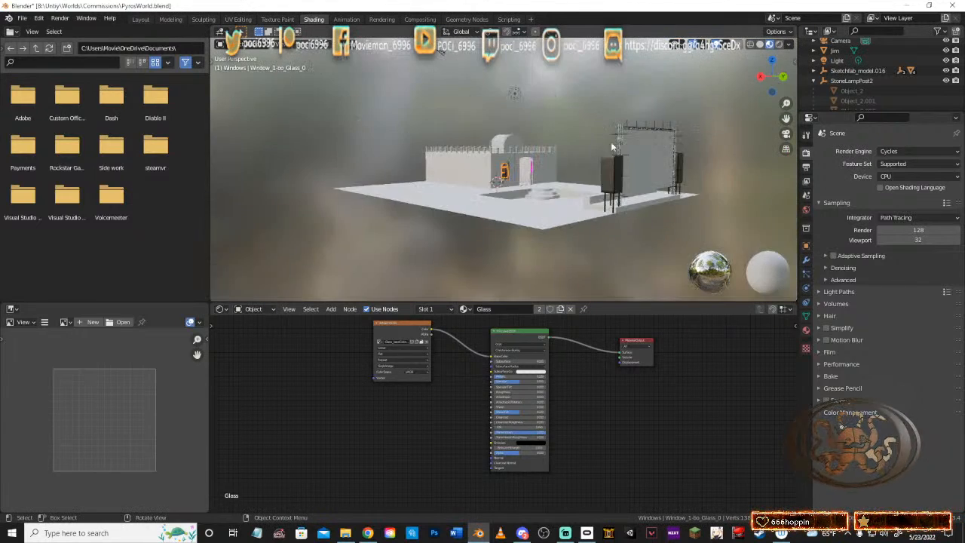
{"action": "left_click", "coordinate": [513, 94]}
{"action": "key", "text": "g"}
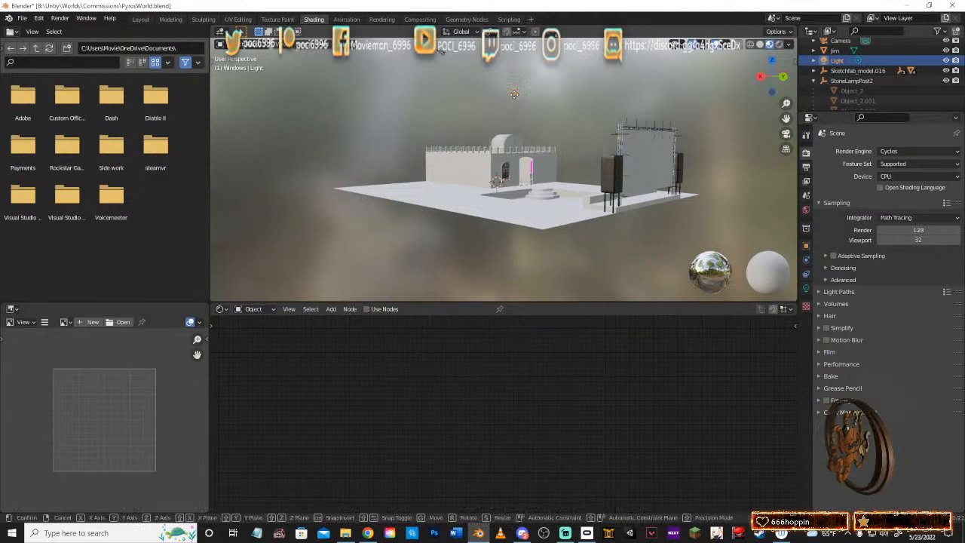
{"action": "key", "text": "z"}
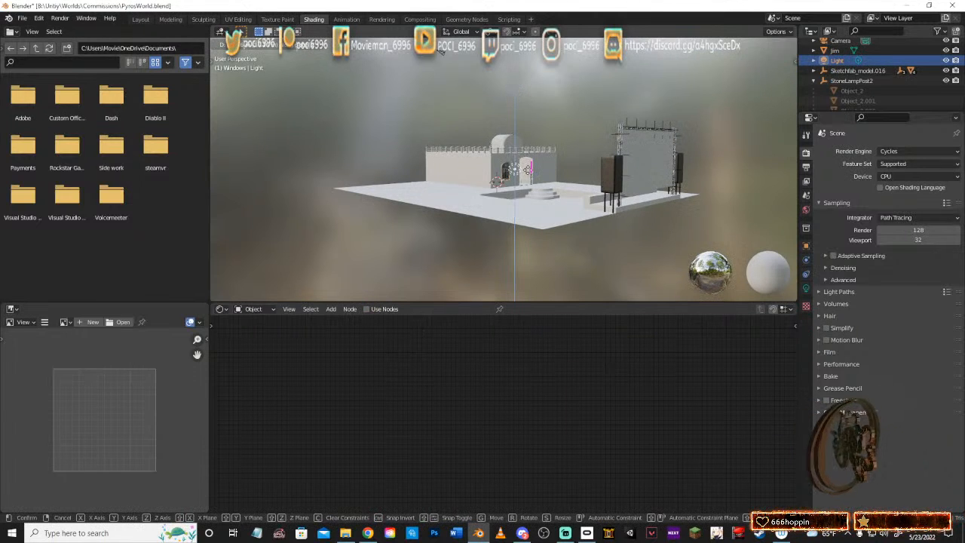
{"action": "left_click", "coordinate": [519, 175]}
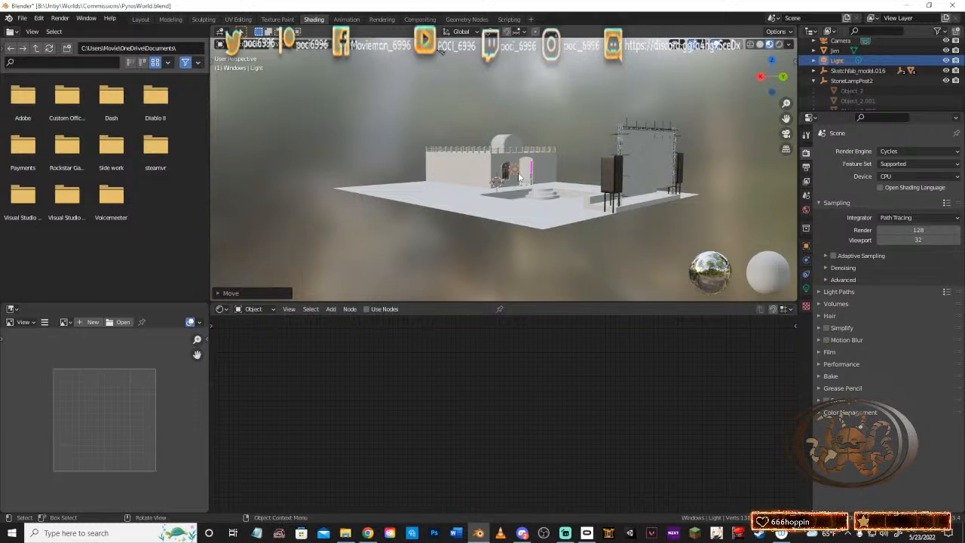
{"action": "key", "text": "g"}
{"action": "key", "text": "y"}
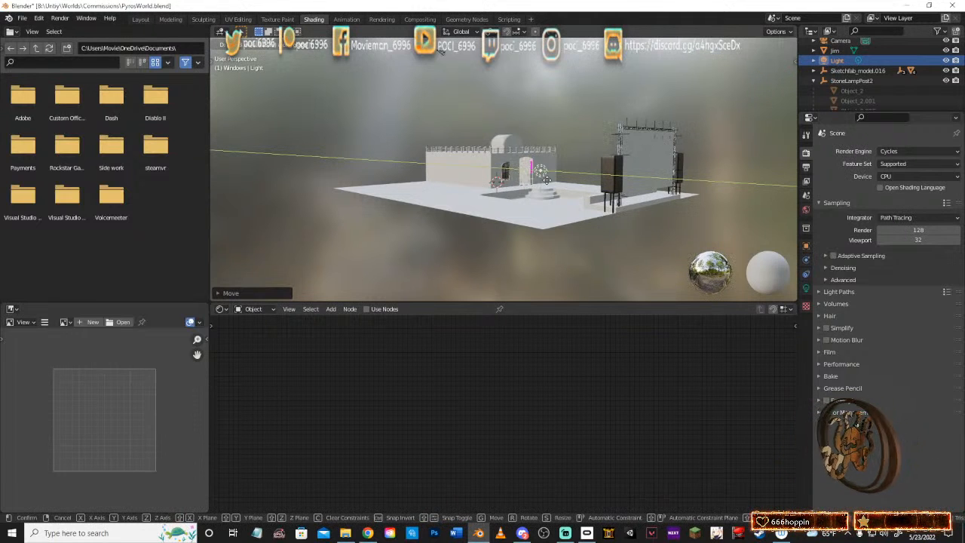
{"action": "left_click", "coordinate": [528, 179]}
Step: View the arched window from outside in Rendered shading
{"action": "scroll", "coordinate": [506, 183], "scroll_direction": "up", "scroll_amount": 10}
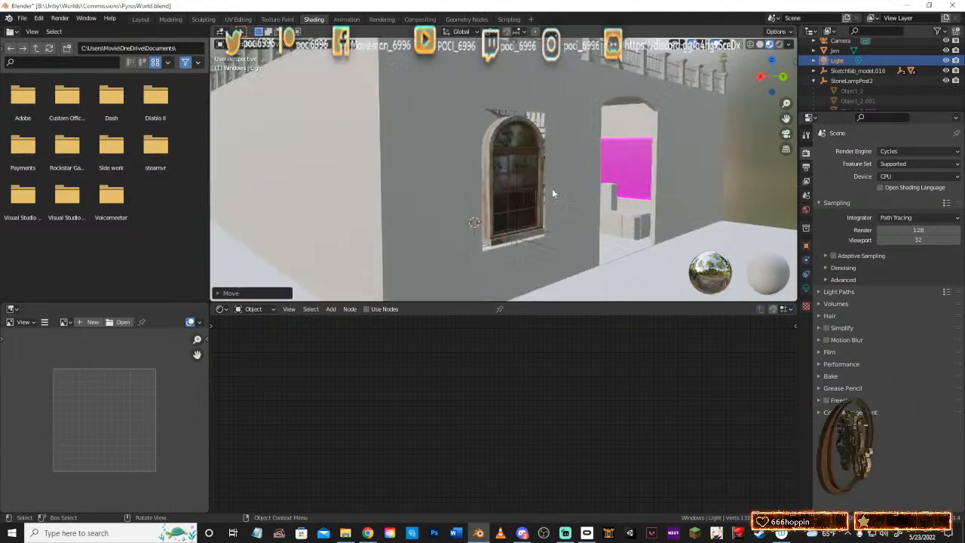
{"action": "scroll", "coordinate": [552, 198], "scroll_direction": "up", "scroll_amount": 5}
{"action": "middle_click_drag", "start_coordinate": [553, 205], "coordinate": [486, 190]}
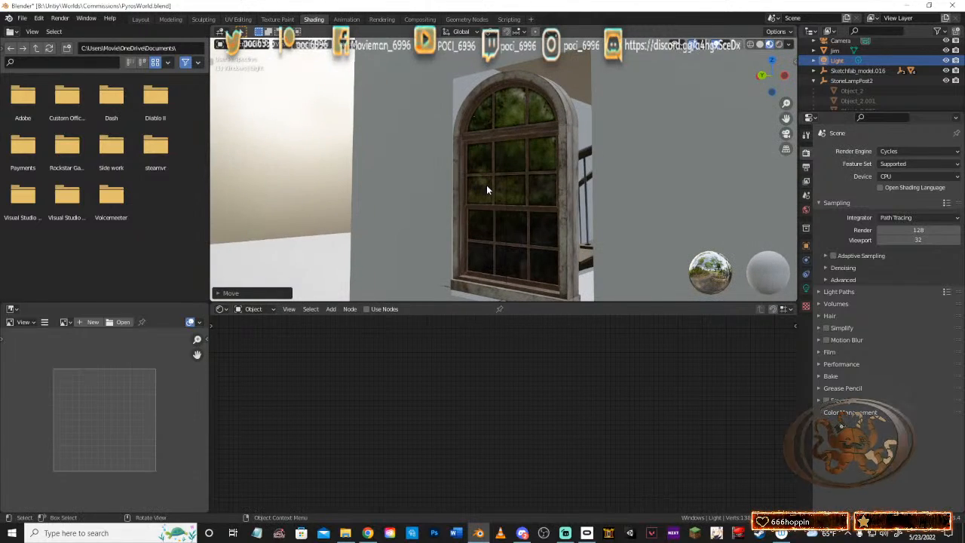
{"action": "key", "text": "z"}
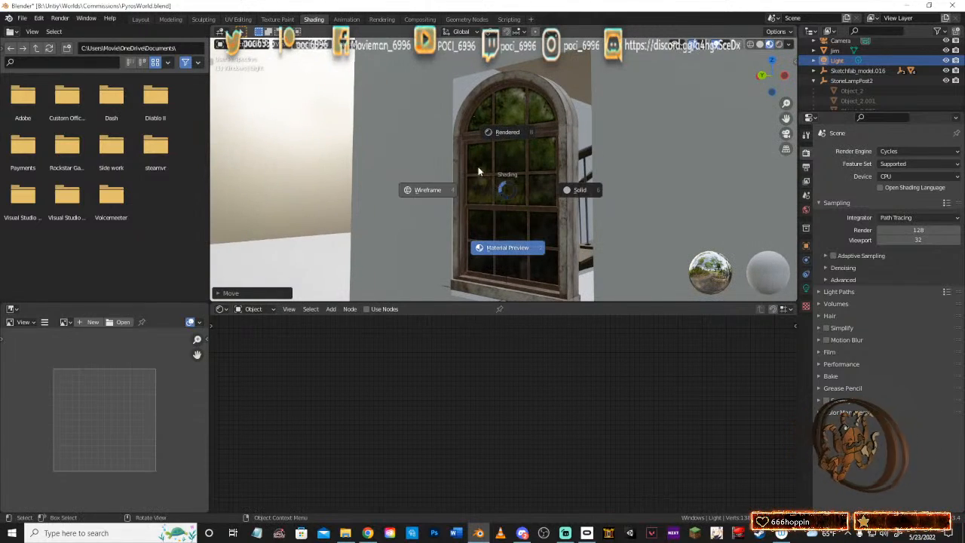
{"action": "left_click", "coordinate": [508, 134]}
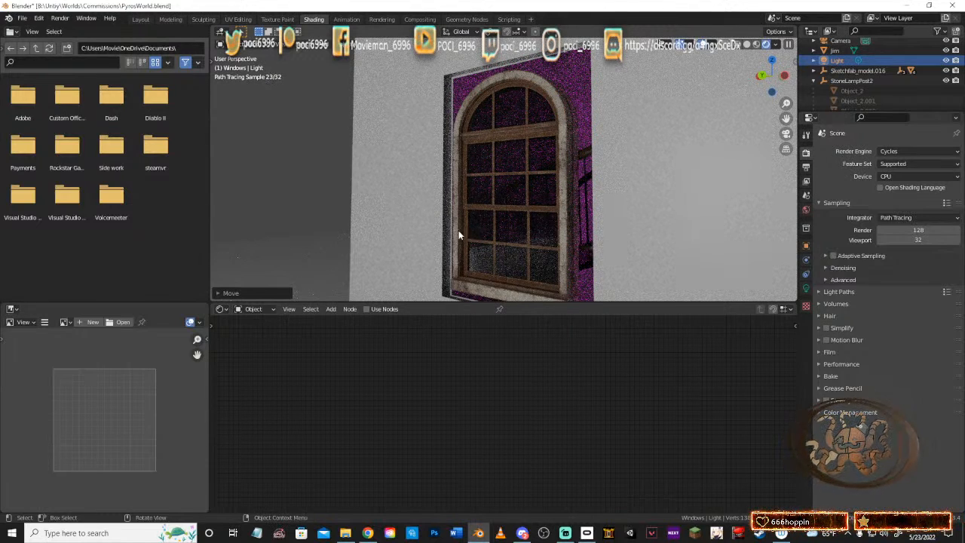
Step: Set the Cycles device to GPU Compute, keeping the Supported feature set
{"action": "left_click", "coordinate": [916, 178]}
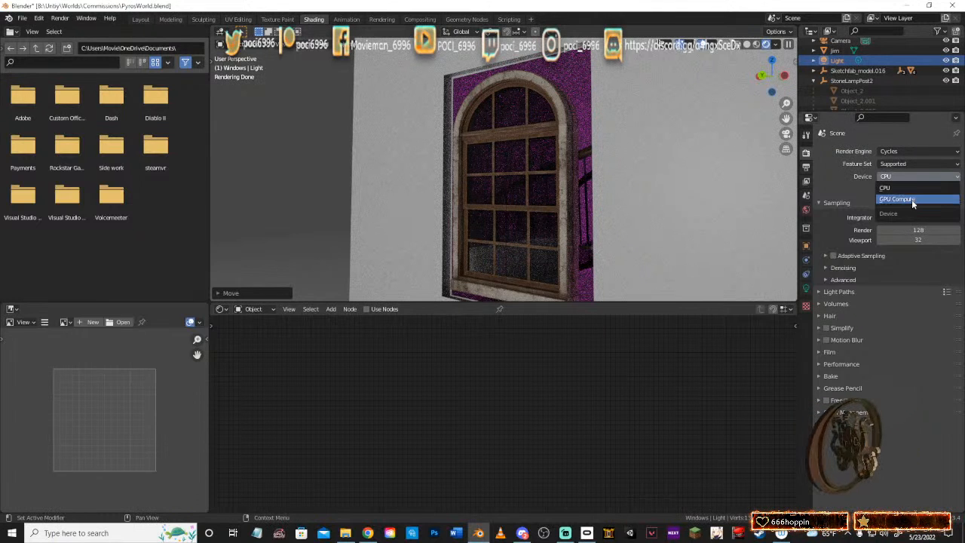
{"action": "left_click", "coordinate": [911, 199]}
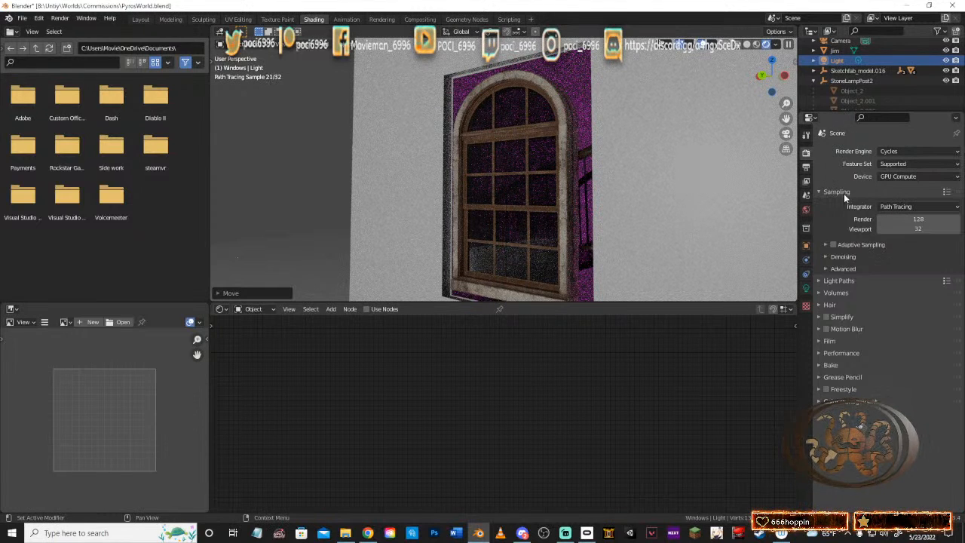
{"action": "left_click", "coordinate": [805, 135]}
{"action": "left_click", "coordinate": [806, 151]}
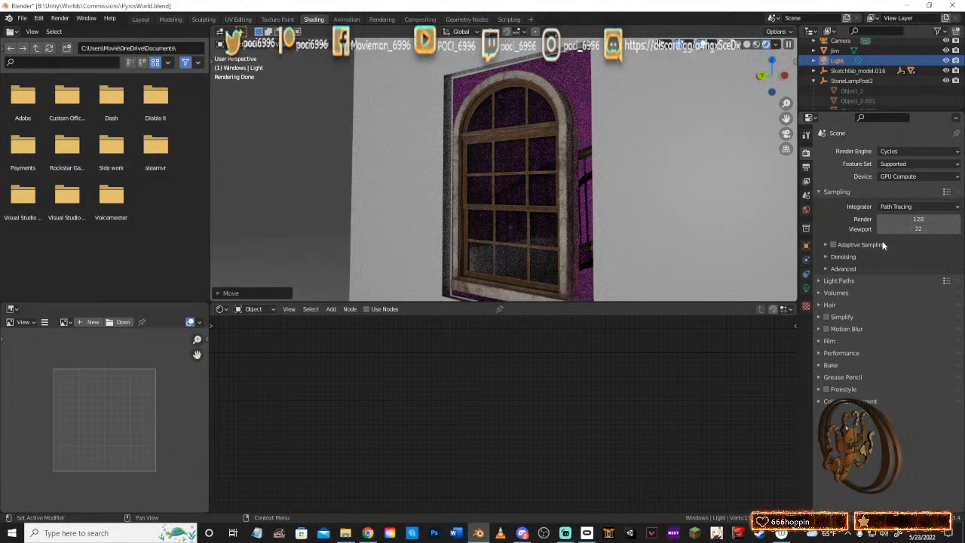
{"action": "left_click", "coordinate": [914, 163]}
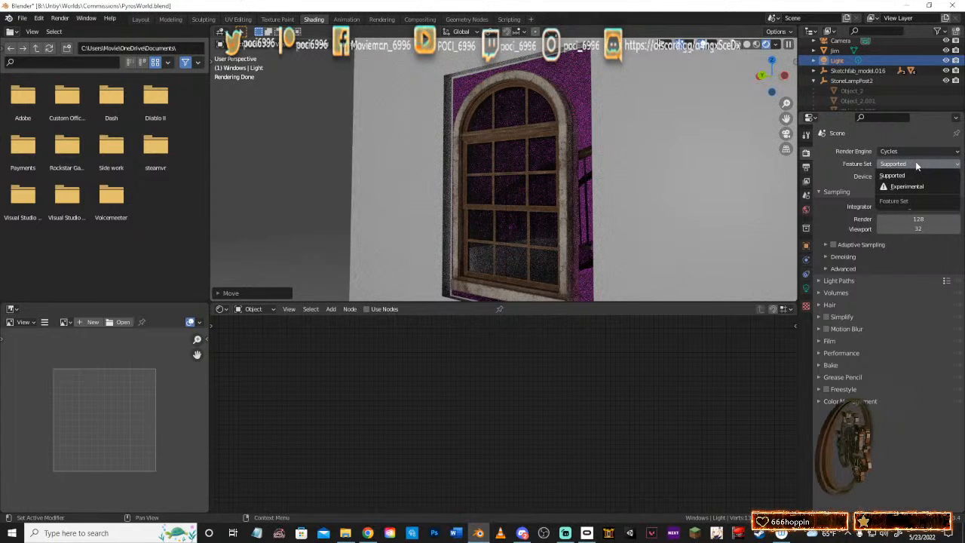
{"action": "left_click", "coordinate": [914, 162]}
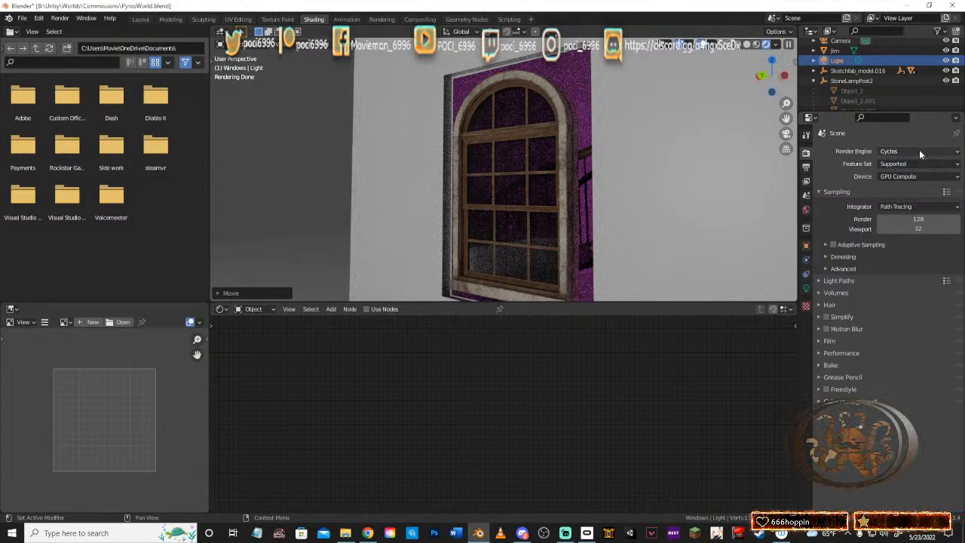
Step: Try OpenImageDenoise as the render denoiser, restoring NLM and turning render denoising back off
{"action": "scroll", "coordinate": [522, 211], "scroll_direction": "up", "scroll_amount": 5}
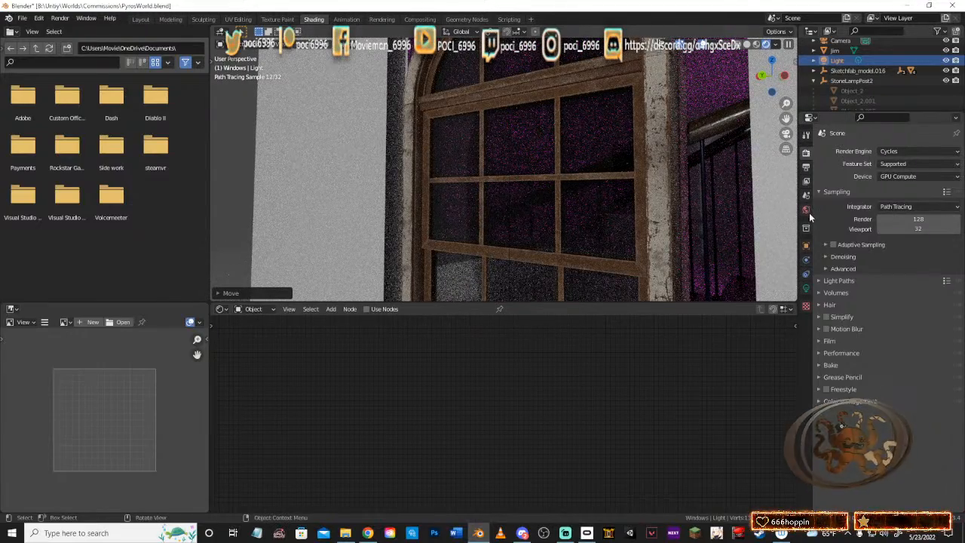
{"action": "left_click", "coordinate": [824, 255]}
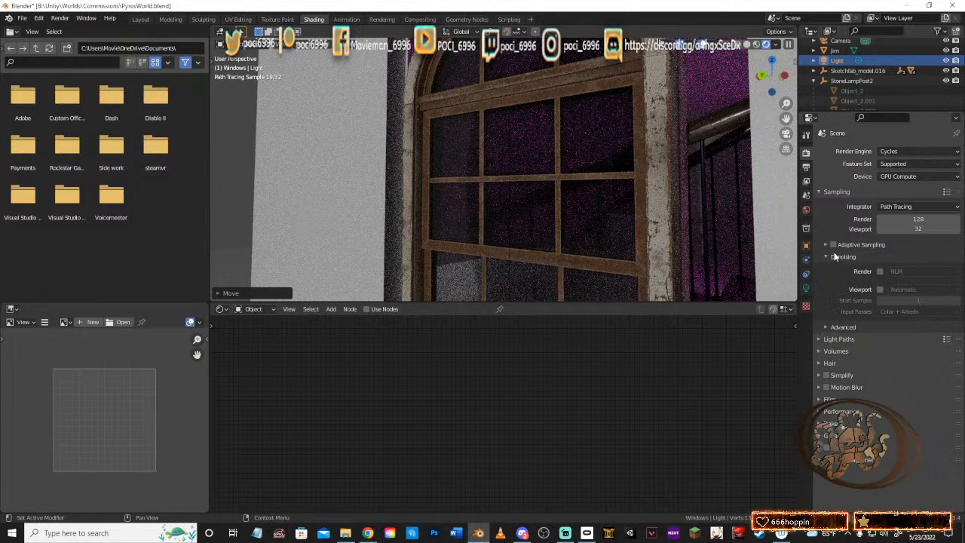
{"action": "left_click", "coordinate": [880, 272]}
{"action": "left_click", "coordinate": [916, 274]}
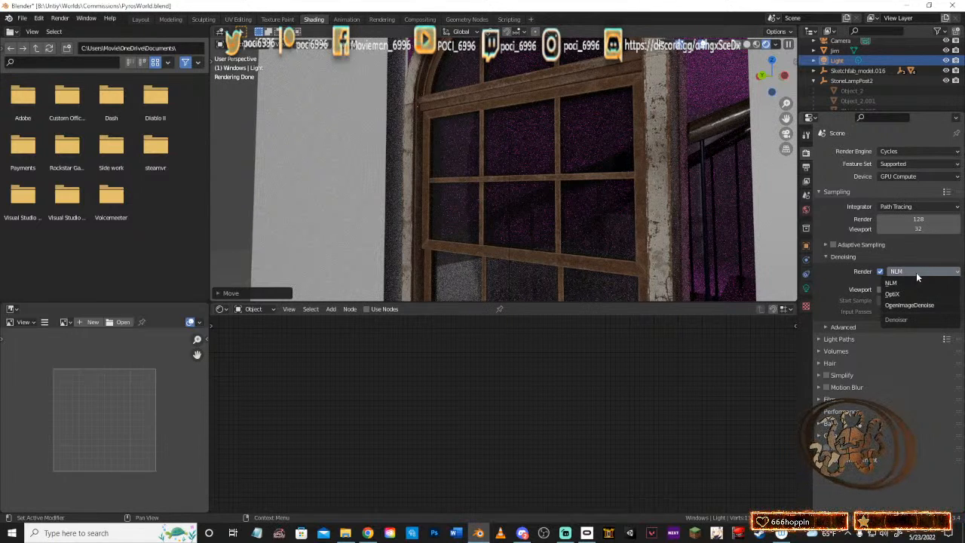
{"action": "left_click", "coordinate": [914, 305]}
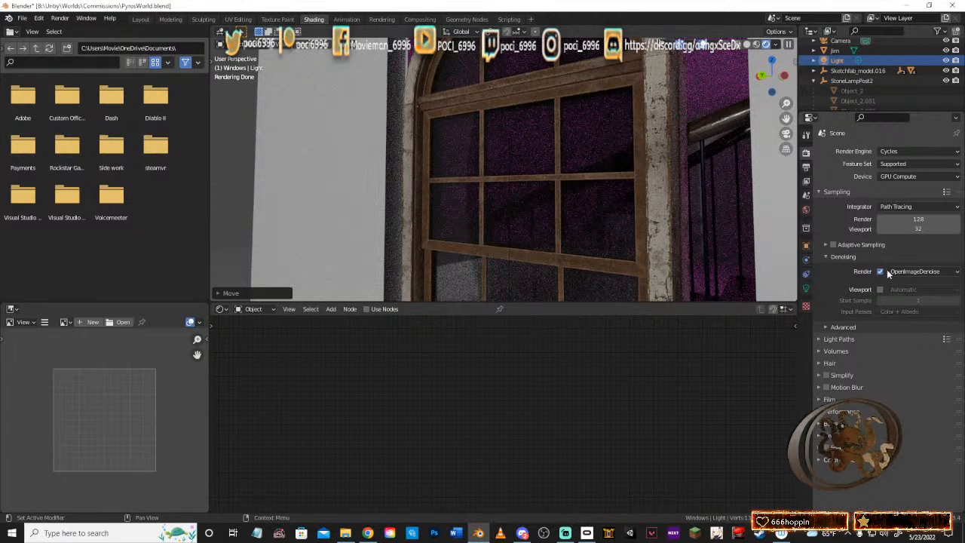
{"action": "left_click", "coordinate": [931, 273]}
{"action": "left_click", "coordinate": [891, 282]}
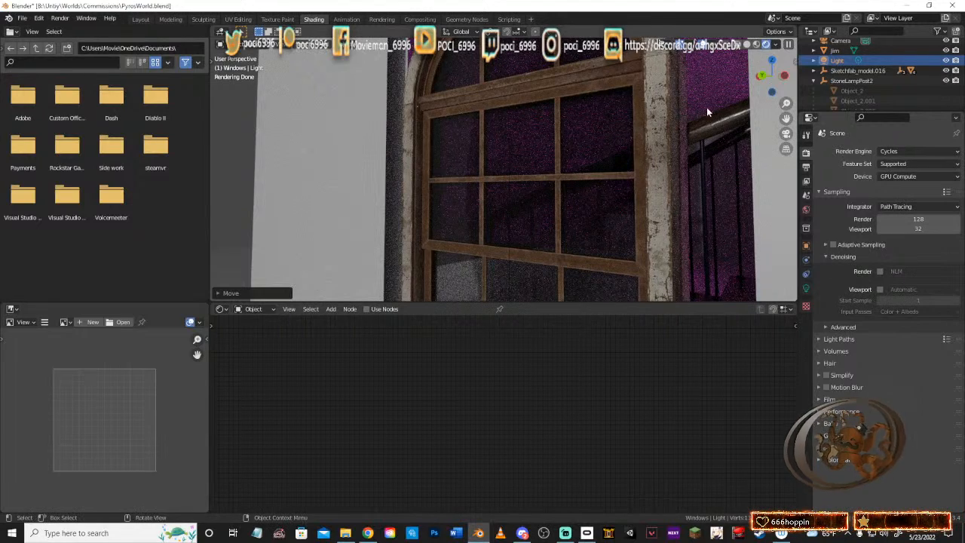
Step: Compare the window glass in Rendered and Material Preview shading from other angles, finishing in Material Preview
{"action": "middle_click_drag", "start_coordinate": [555, 215], "coordinate": [643, 215]}
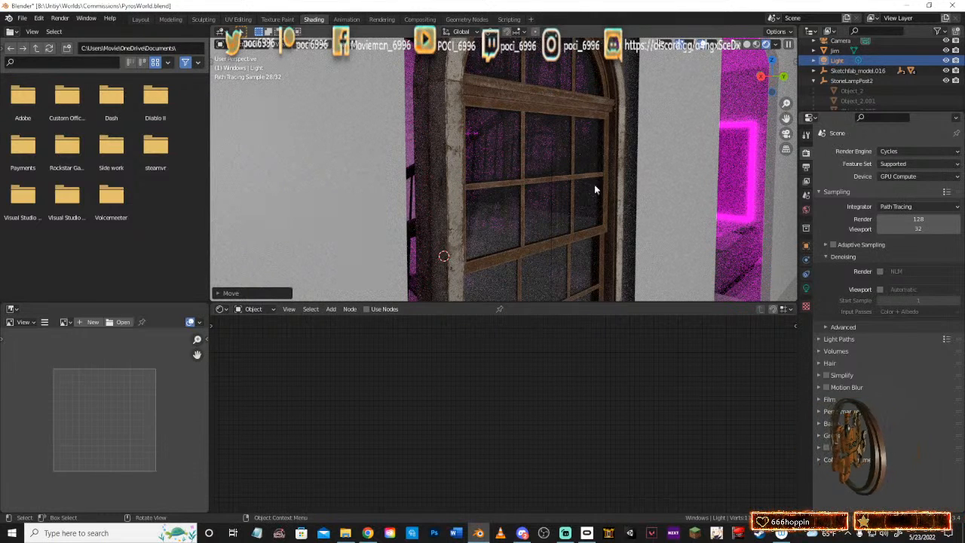
{"action": "key", "text": "z"}
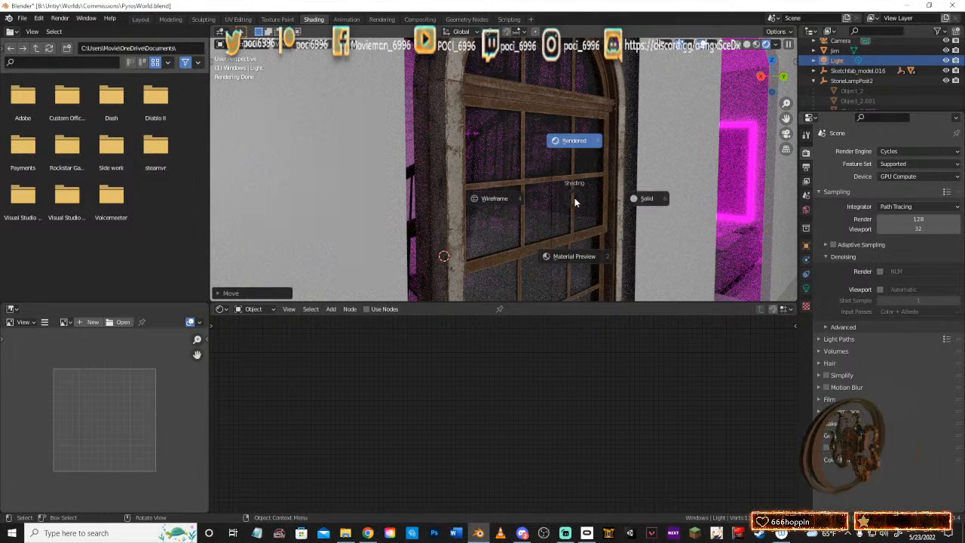
{"action": "left_click", "coordinate": [581, 259]}
{"action": "middle_click_drag", "start_coordinate": [517, 206], "coordinate": [454, 170]}
{"action": "scroll", "coordinate": [454, 170], "scroll_direction": "up", "scroll_amount": 2}
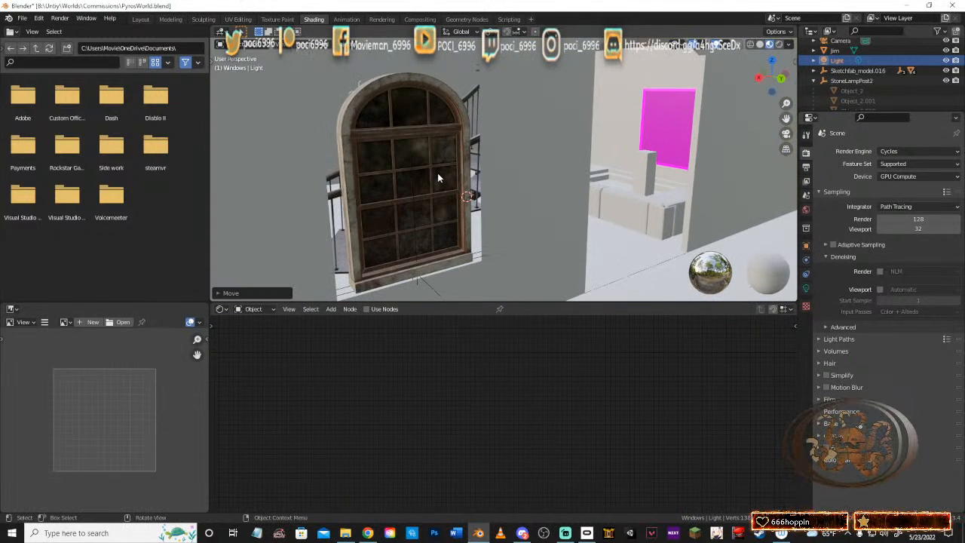
{"action": "key", "text": "z"}
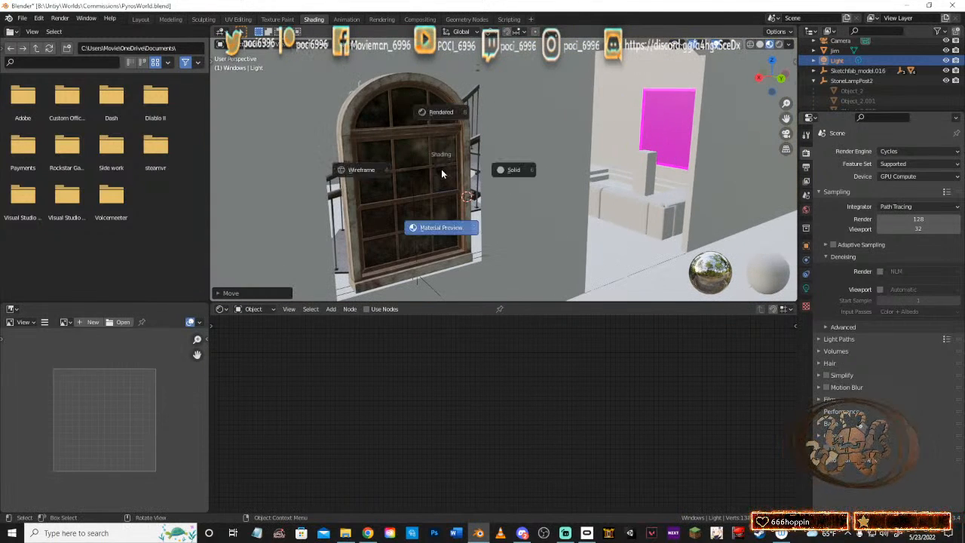
{"action": "left_click", "coordinate": [434, 110]}
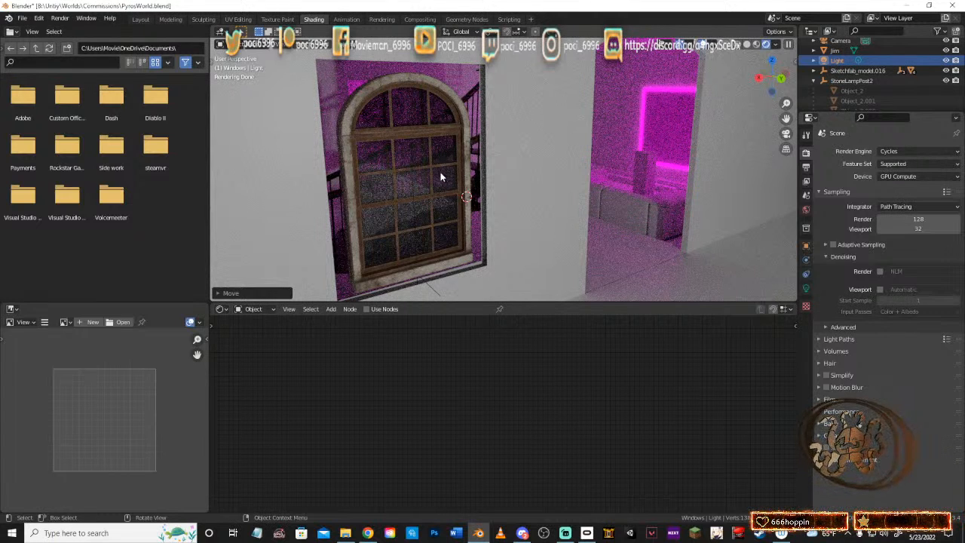
{"action": "key", "text": "z"}
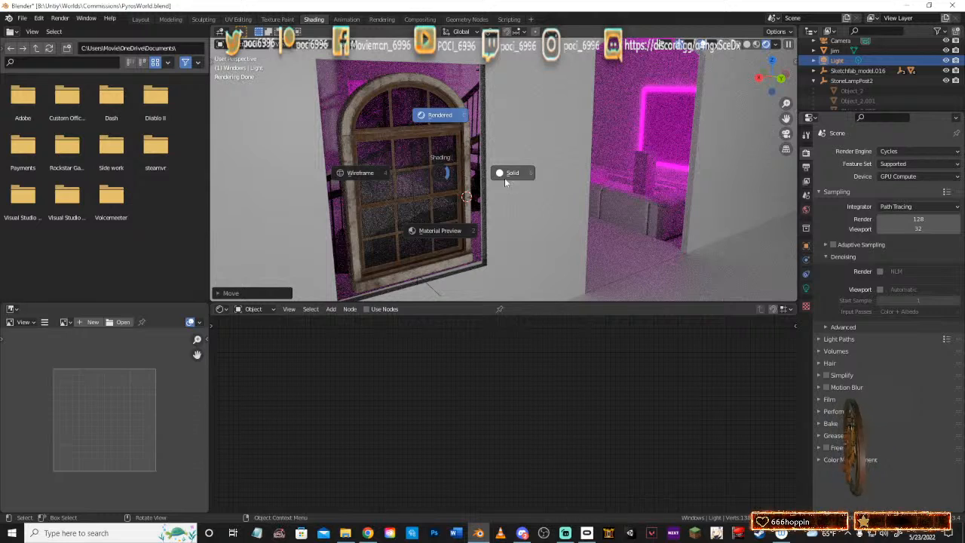
{"action": "left_click", "coordinate": [438, 232]}
Step: Examine the window glass up close from both sides and look over the interior around the spiral staircase
{"action": "scroll", "coordinate": [447, 200], "scroll_direction": "up", "scroll_amount": 4}
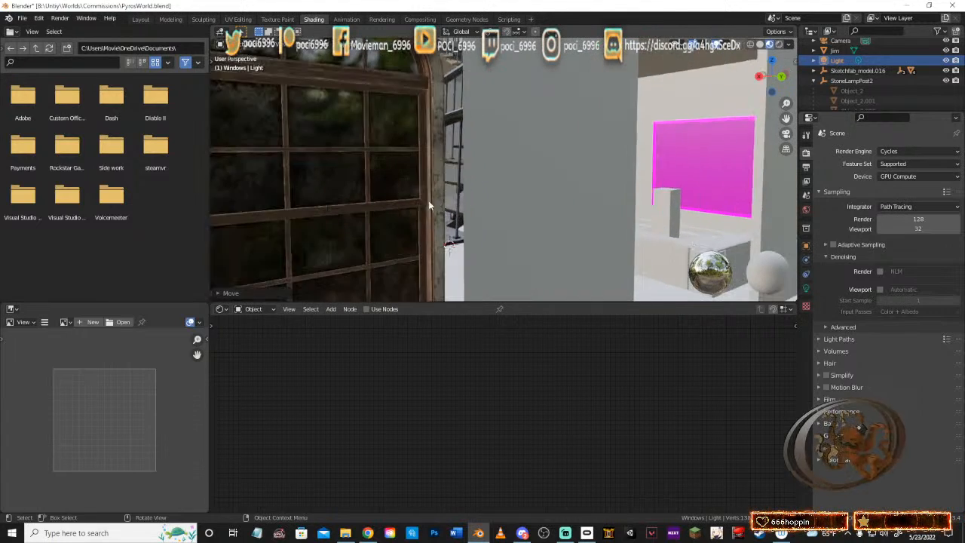
{"action": "middle_click_drag", "start_coordinate": [515, 201], "coordinate": [531, 148]}
{"action": "scroll", "coordinate": [498, 192], "scroll_direction": "up", "scroll_amount": 5}
{"action": "middle_click_drag", "start_coordinate": [611, 192], "coordinate": [557, 115]}
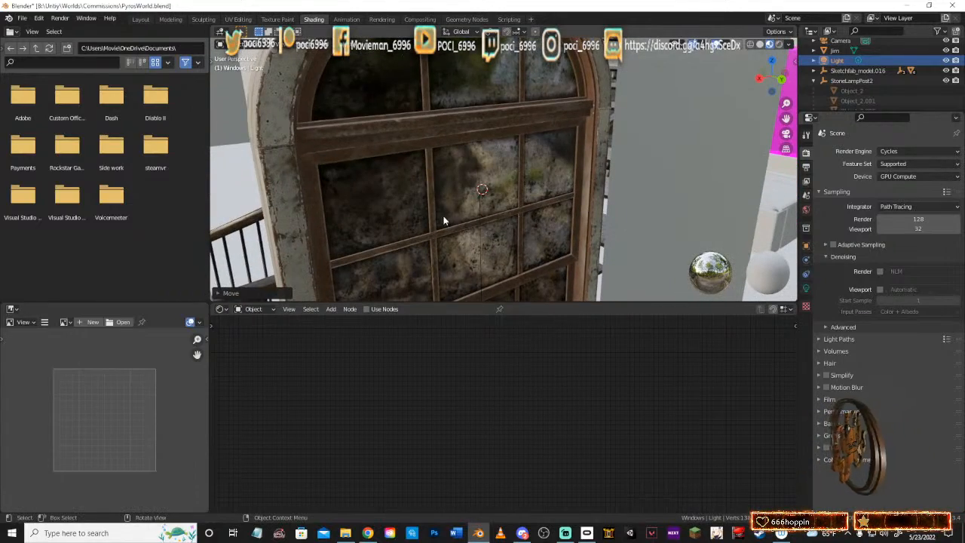
{"action": "middle_click_drag", "start_coordinate": [443, 220], "coordinate": [493, 177]}
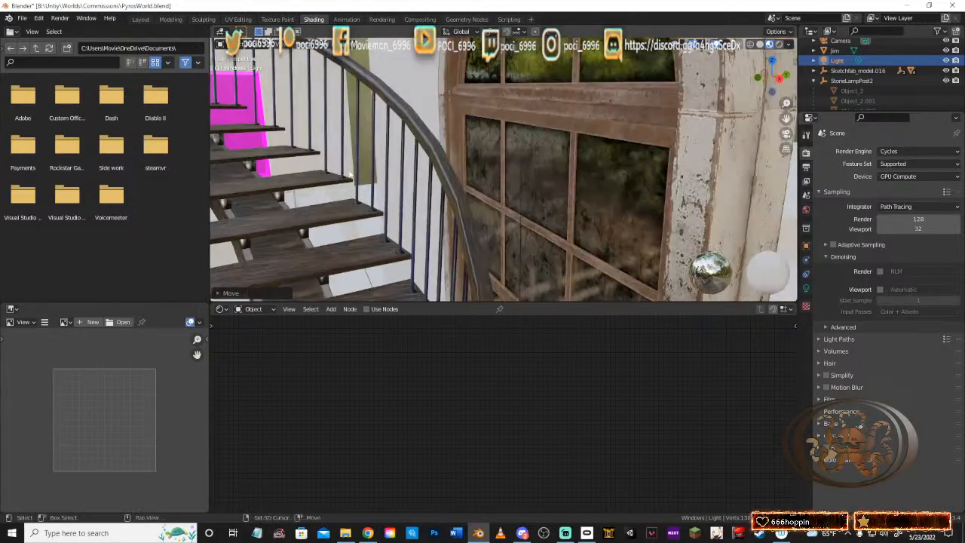
{"action": "middle_click_drag", "start_coordinate": [349, 175], "coordinate": [505, 157]}
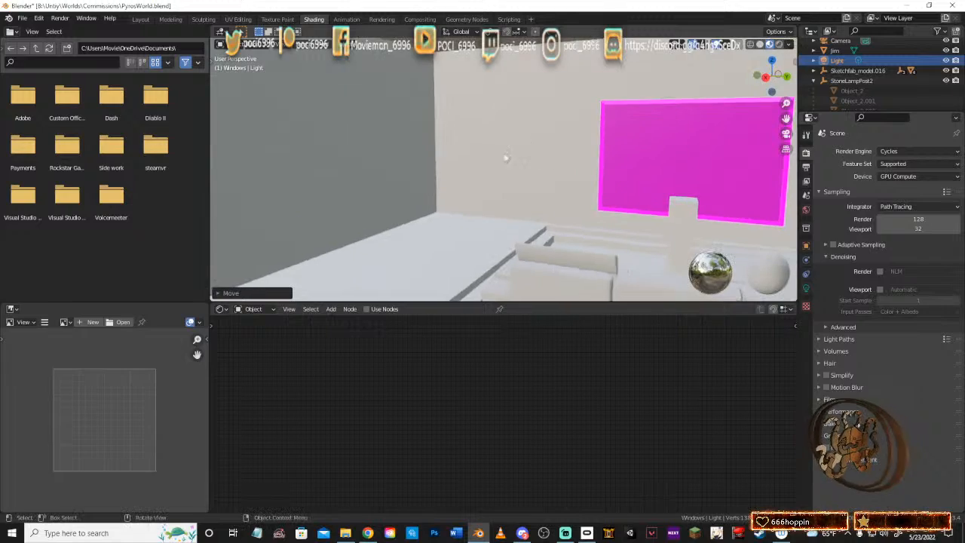
{"action": "middle_click_drag", "start_coordinate": [404, 207], "coordinate": [466, 201]}
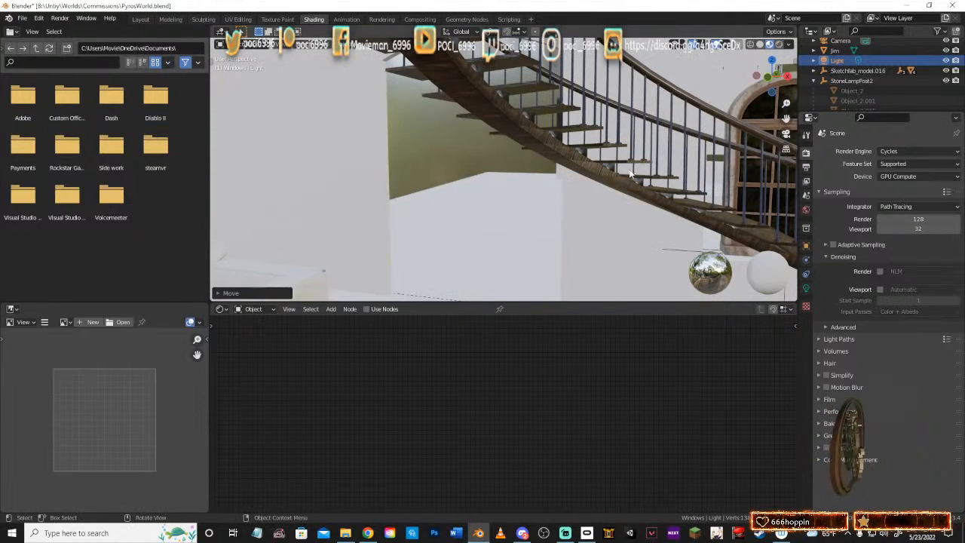
{"action": "middle_click_drag", "start_coordinate": [642, 173], "coordinate": [487, 177]}
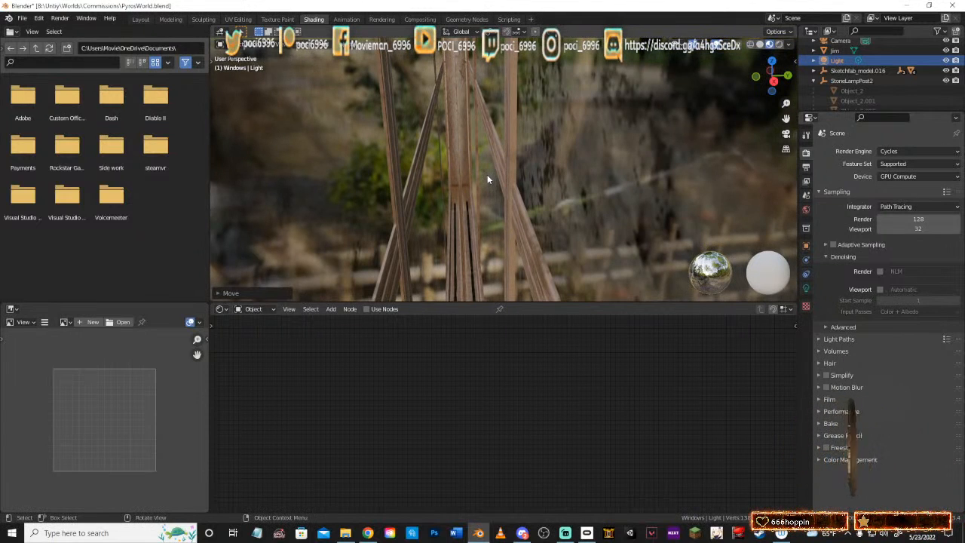
{"action": "middle_click_drag", "start_coordinate": [489, 161], "coordinate": [503, 180]}
{"action": "middle_click_drag", "start_coordinate": [560, 214], "coordinate": [532, 130]}
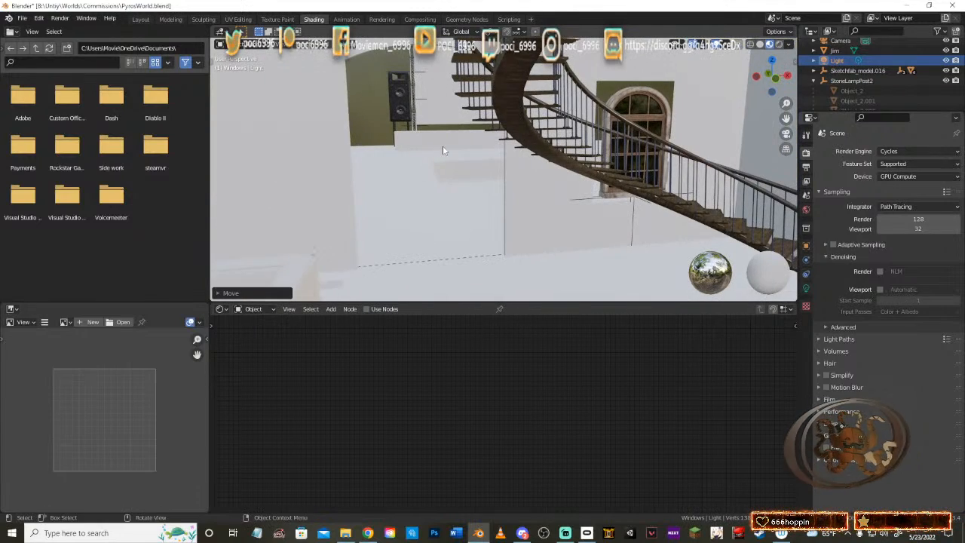
{"action": "mouse_move", "coordinate": [434, 159]}
{"action": "middle_mouse_down"}
{"action": "mouse_move", "coordinate": [455, 163]}
{"action": "mouse_move", "coordinate": [345, 161]}
{"action": "mouse_move", "coordinate": [423, 169]}
{"action": "mouse_move", "coordinate": [600, 158]}
{"action": "mouse_move", "coordinate": [410, 151]}
{"action": "mouse_move", "coordinate": [619, 160]}
{"action": "mouse_move", "coordinate": [438, 178]}
{"action": "middle_mouse_up"}
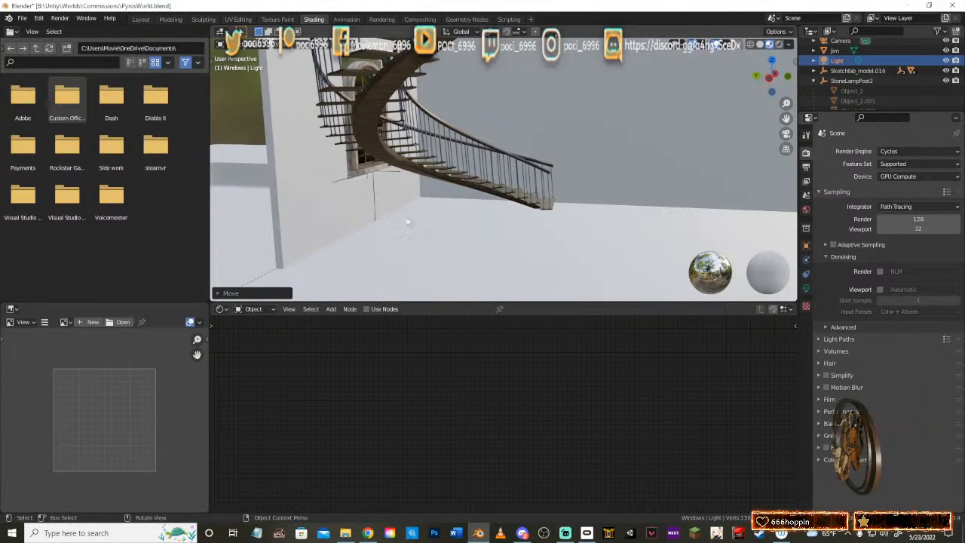
{"action": "middle_click_drag", "start_coordinate": [412, 224], "coordinate": [395, 180]}
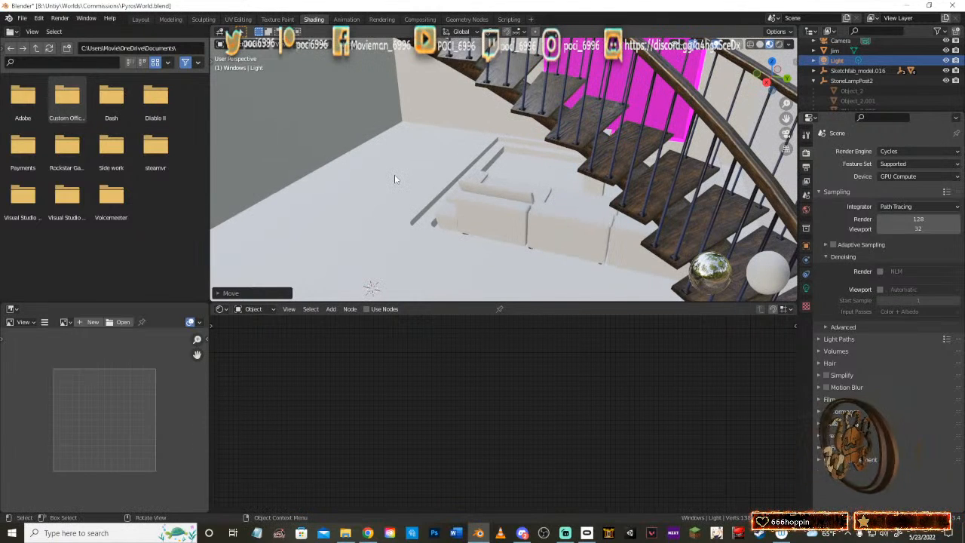
Step: Look over the spiral staircase, the interior walls with the magenta screen, and the building's exterior from several angles
{"action": "middle_click_drag", "start_coordinate": [394, 178], "coordinate": [498, 159]}
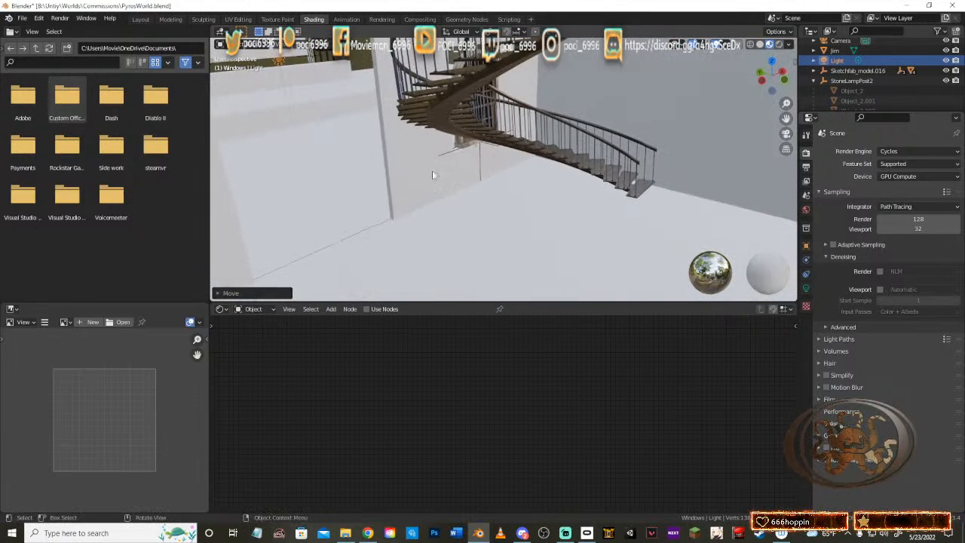
{"action": "middle_click_drag", "start_coordinate": [431, 175], "coordinate": [464, 181]}
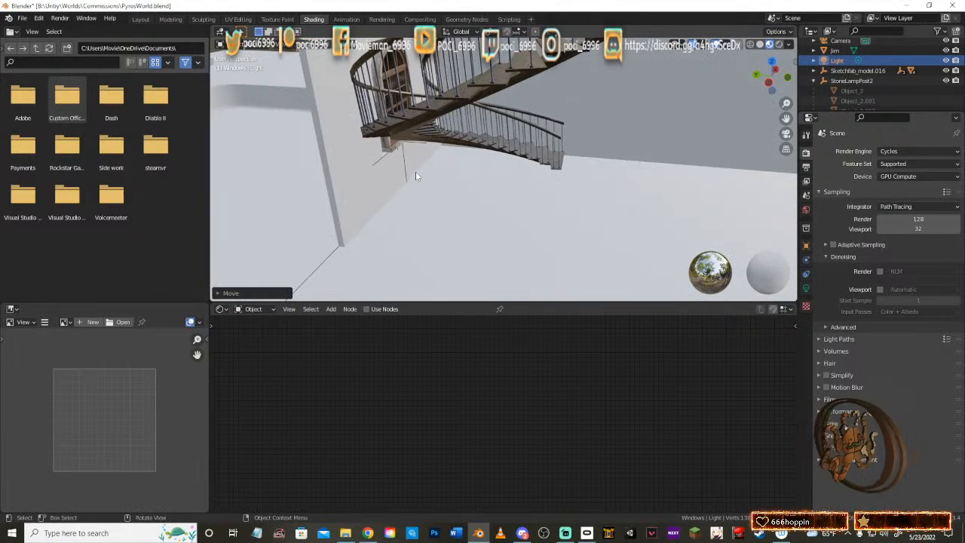
{"action": "middle_click_drag", "start_coordinate": [416, 176], "coordinate": [445, 199]}
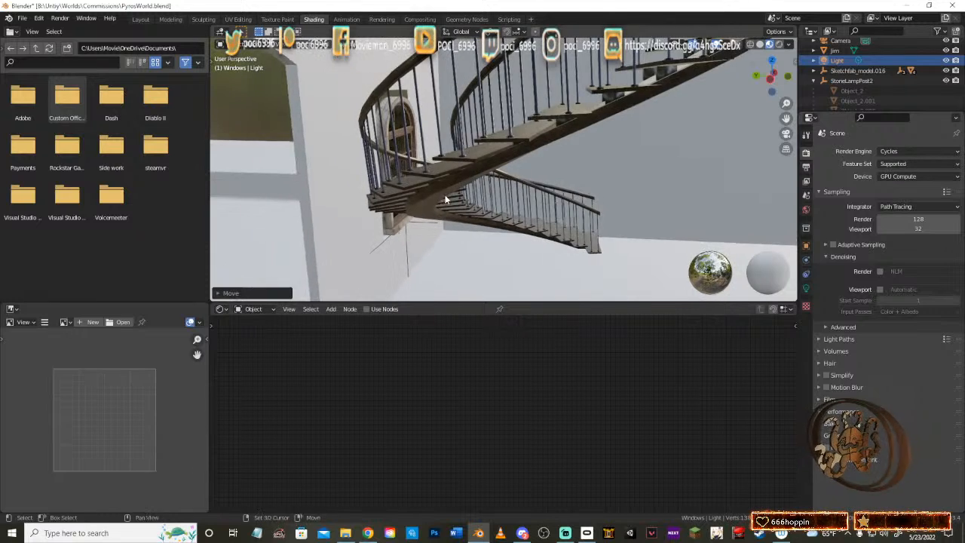
{"action": "middle_click_drag", "start_coordinate": [374, 202], "coordinate": [394, 202]}
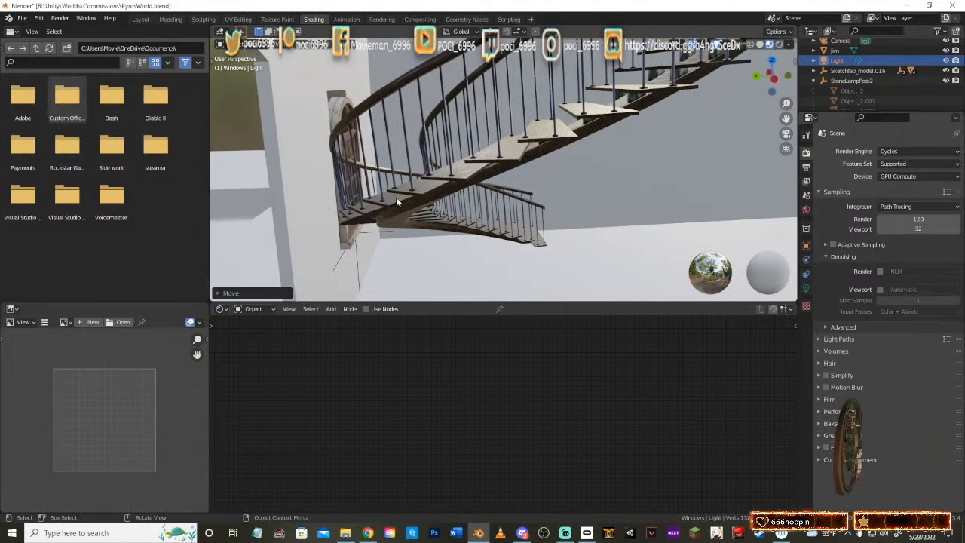
{"action": "middle_click_drag", "start_coordinate": [407, 198], "coordinate": [463, 174]}
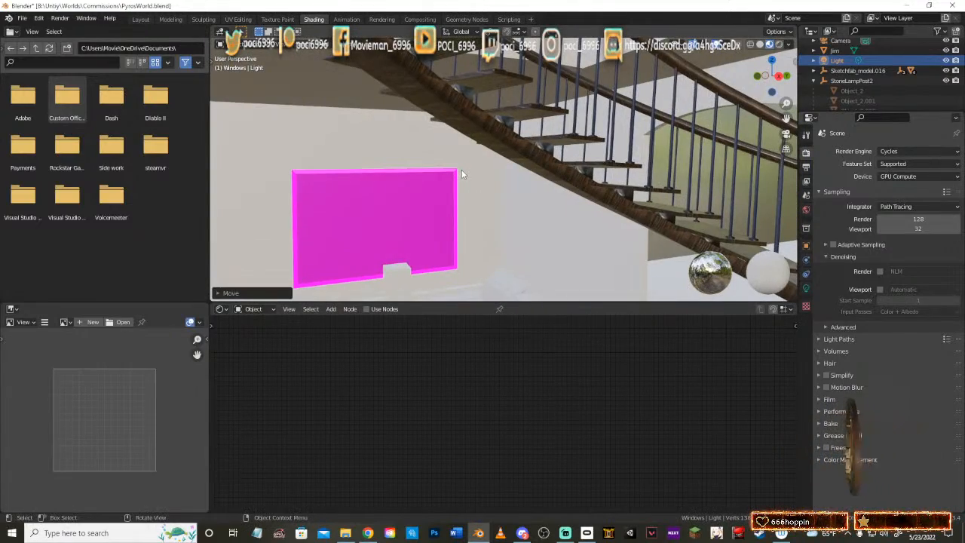
{"action": "scroll", "coordinate": [558, 186], "scroll_direction": "down", "scroll_amount": 10}
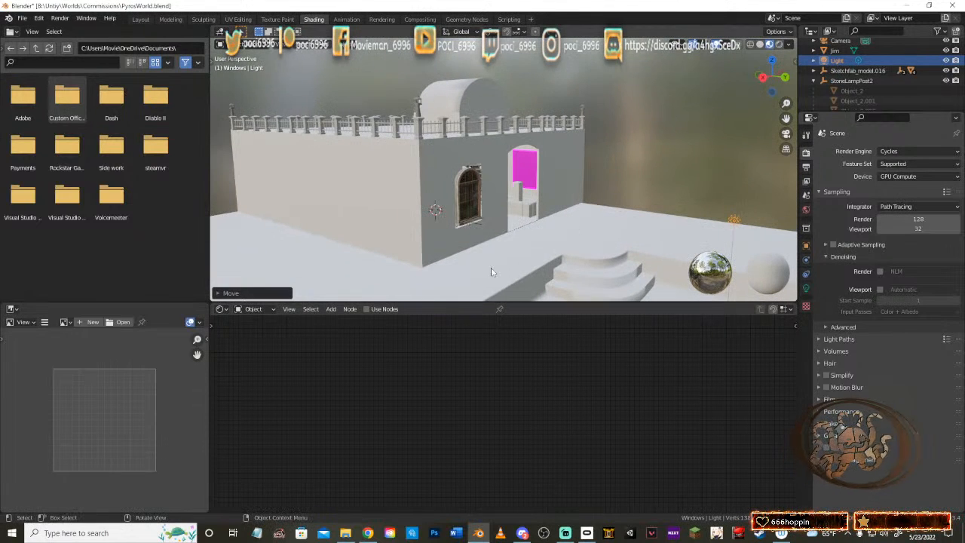
{"action": "scroll", "coordinate": [369, 209], "scroll_direction": "up", "scroll_amount": 10}
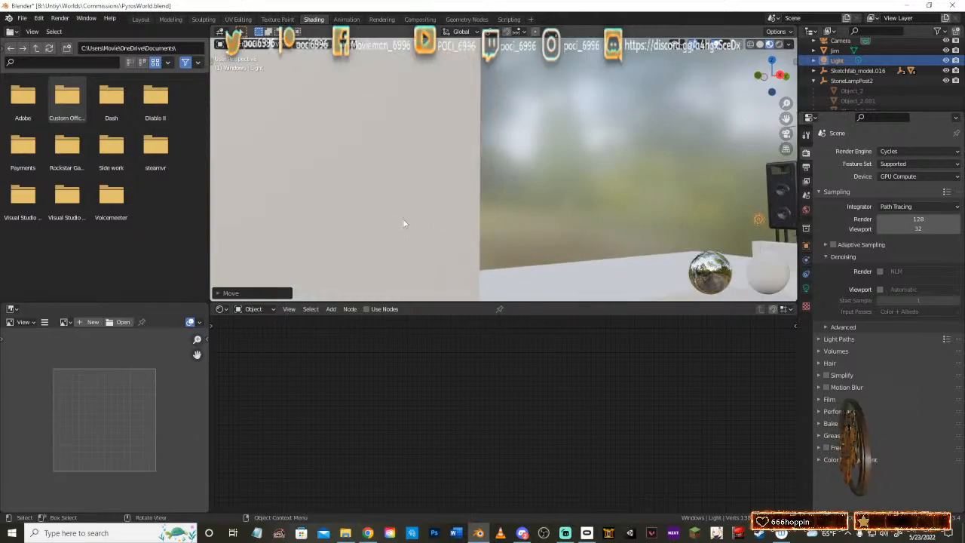
{"action": "middle_click_drag", "start_coordinate": [409, 201], "coordinate": [528, 172]}
{"action": "middle_click_drag", "start_coordinate": [605, 178], "coordinate": [485, 181]}
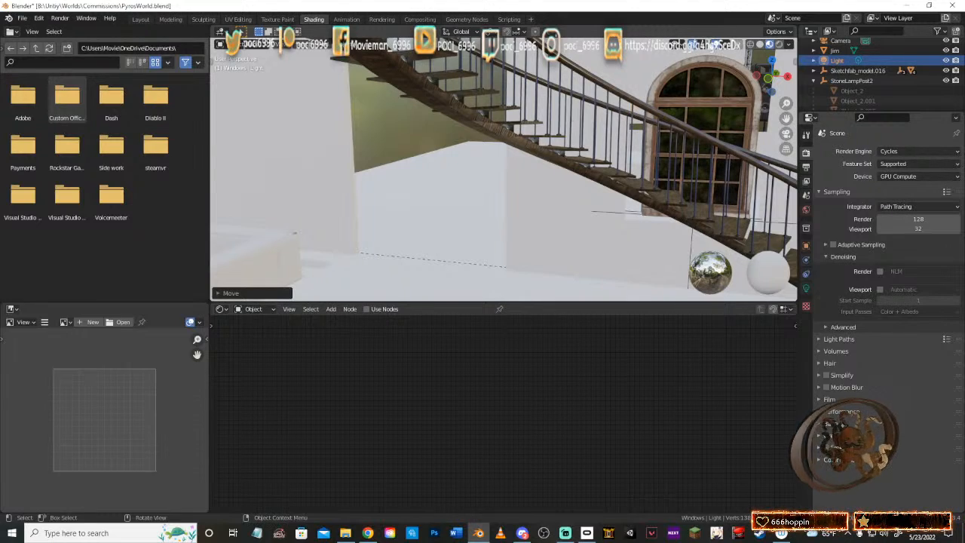
Step: Examine the arched window's glass panes and frame up close and from the front
{"action": "middle_click_drag", "start_coordinate": [542, 190], "coordinate": [416, 180]}
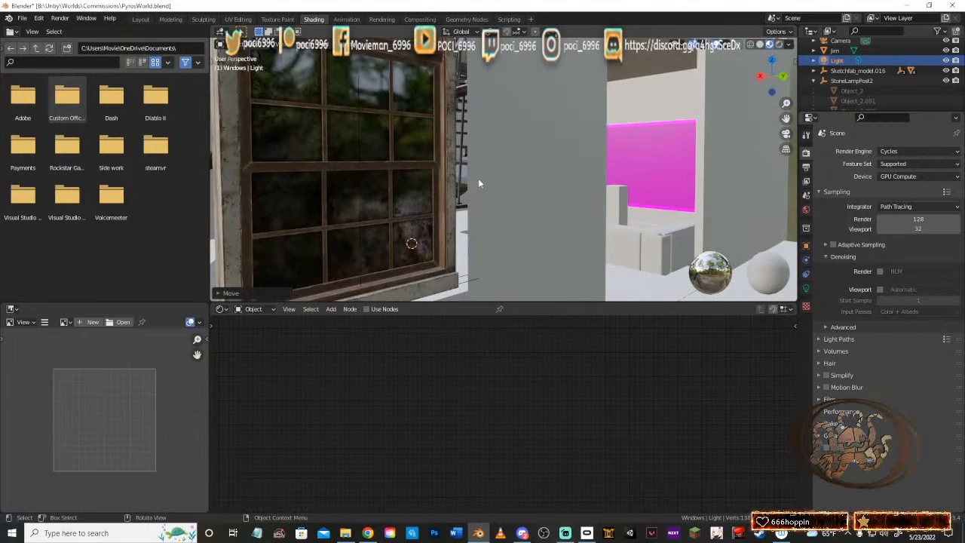
{"action": "middle_click_drag", "start_coordinate": [478, 179], "coordinate": [503, 183]}
{"action": "scroll", "coordinate": [503, 182], "scroll_direction": "up", "scroll_amount": 3}
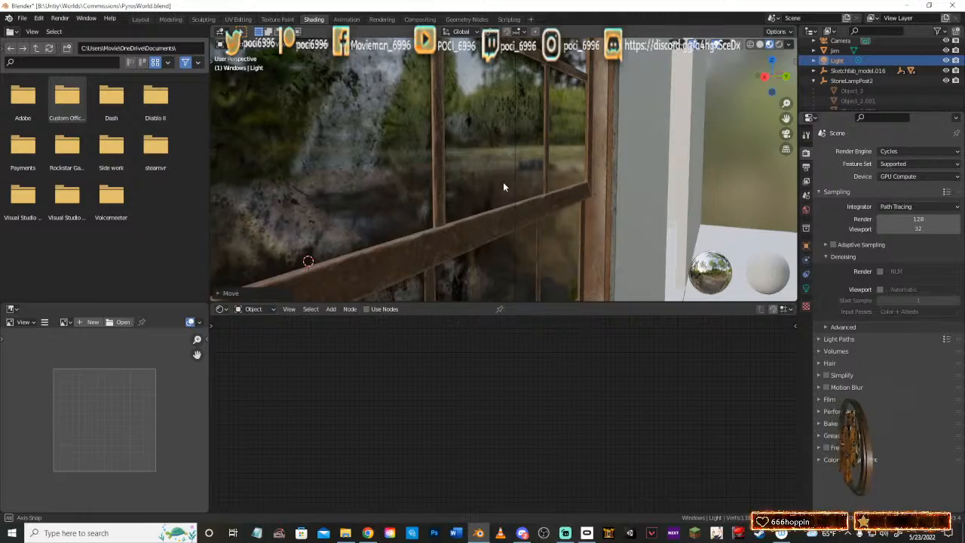
{"action": "scroll", "coordinate": [504, 183], "scroll_direction": "up", "scroll_amount": 2}
{"action": "scroll", "coordinate": [506, 185], "scroll_direction": "down", "scroll_amount": 2}
{"action": "middle_click_drag", "start_coordinate": [506, 186], "coordinate": [538, 188]}
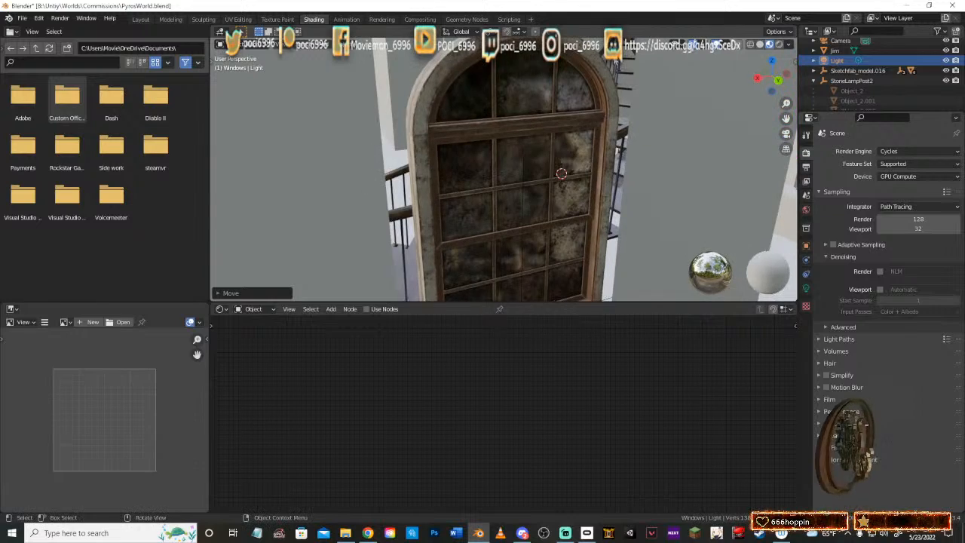
{"action": "middle_click_drag", "start_coordinate": [648, 172], "coordinate": [509, 51]}
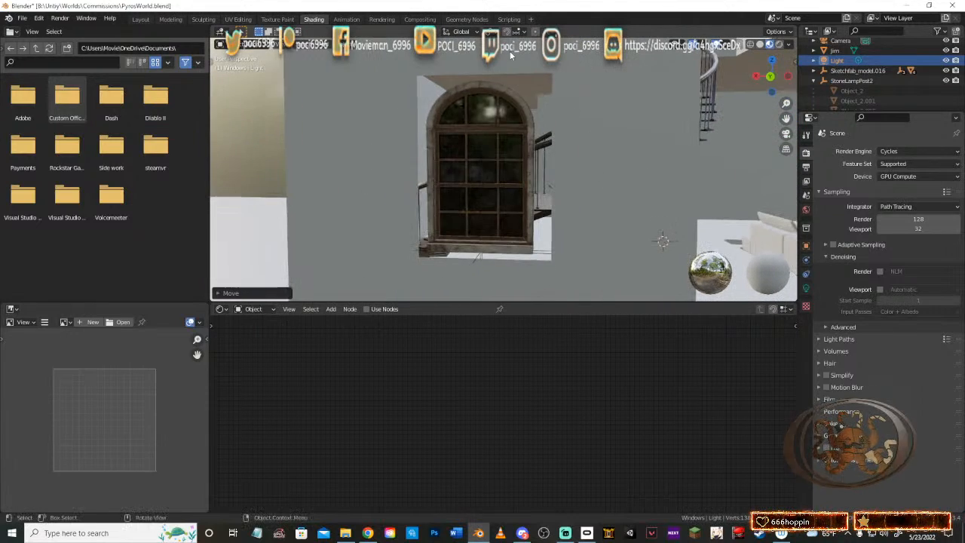
{"action": "middle_click_drag", "start_coordinate": [477, 87], "coordinate": [491, 155]}
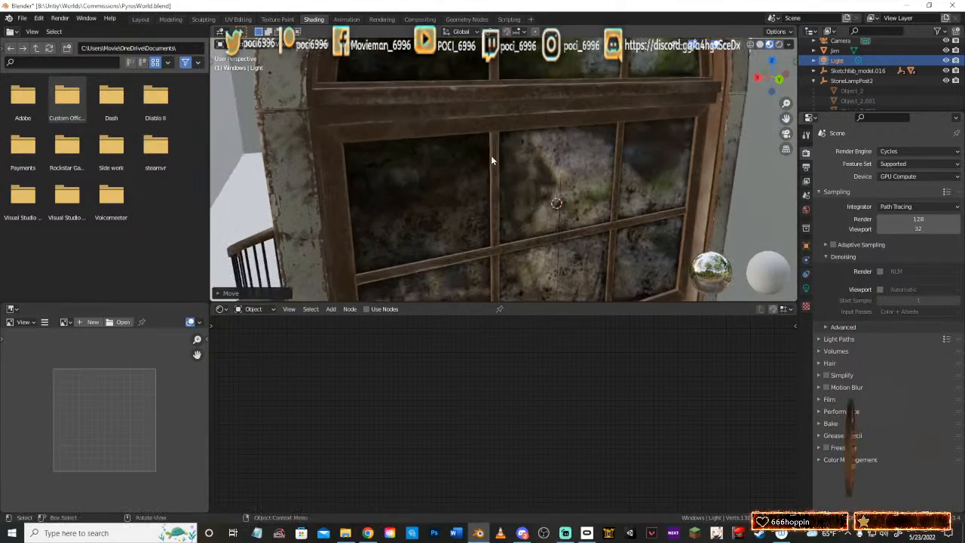
Step: Select the arched window's frame and switch to the Layout workspace
{"action": "left_click", "coordinate": [313, 145]}
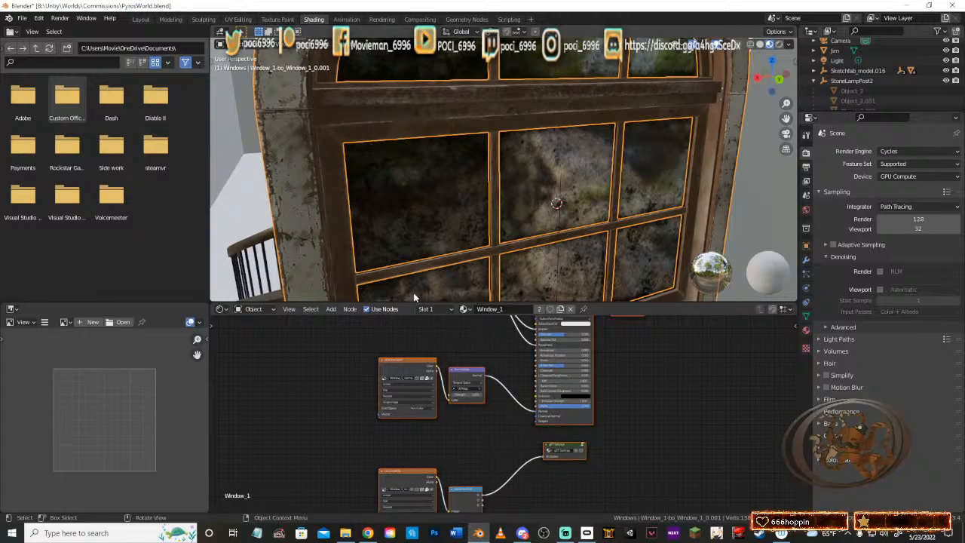
{"action": "left_click", "coordinate": [141, 20]}
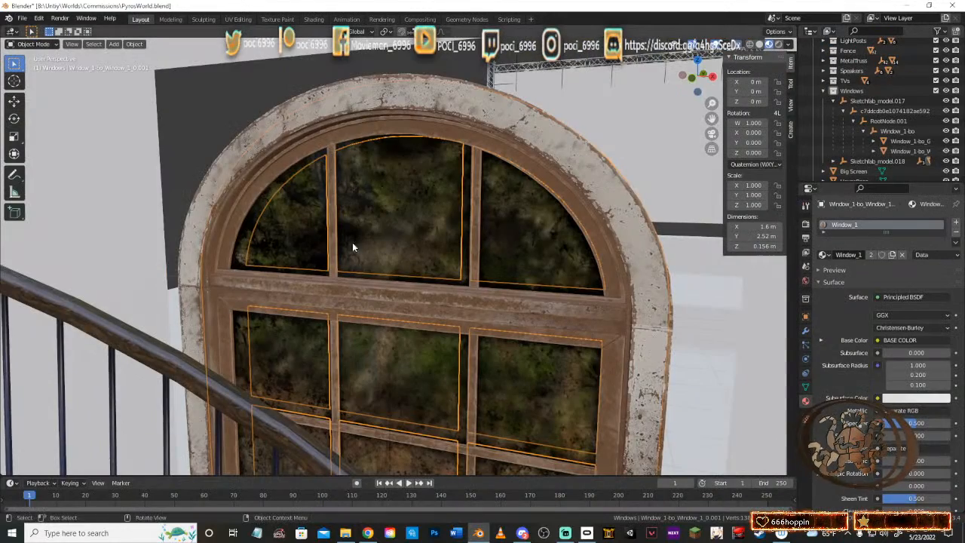
{"action": "middle_click_drag", "start_coordinate": [391, 245], "coordinate": [463, 243]}
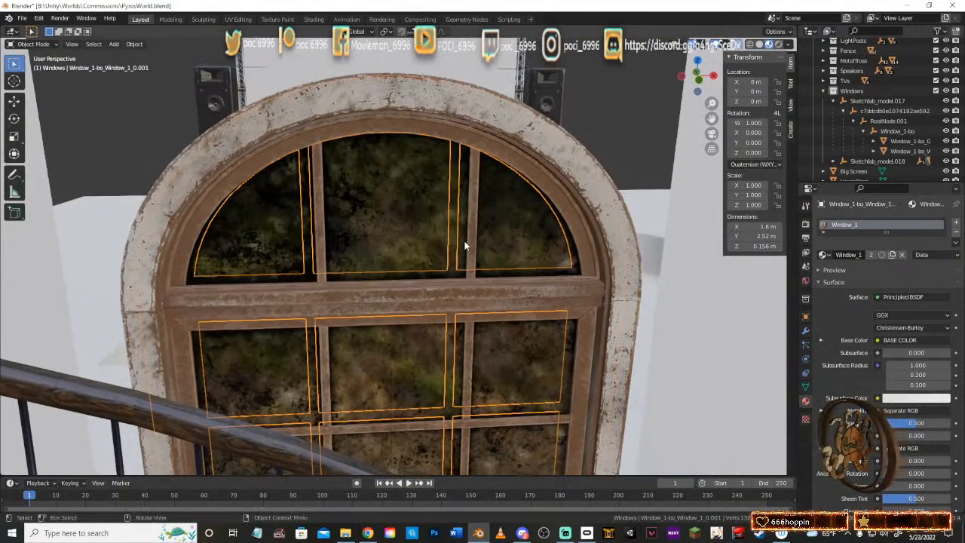
Step: Select Sketchfab_model.017 together with all its nested empties and both Window_1-bo meshes
{"action": "left_click", "coordinate": [833, 162]}
{"action": "scroll", "coordinate": [837, 135], "scroll_direction": "down", "scroll_amount": 2}
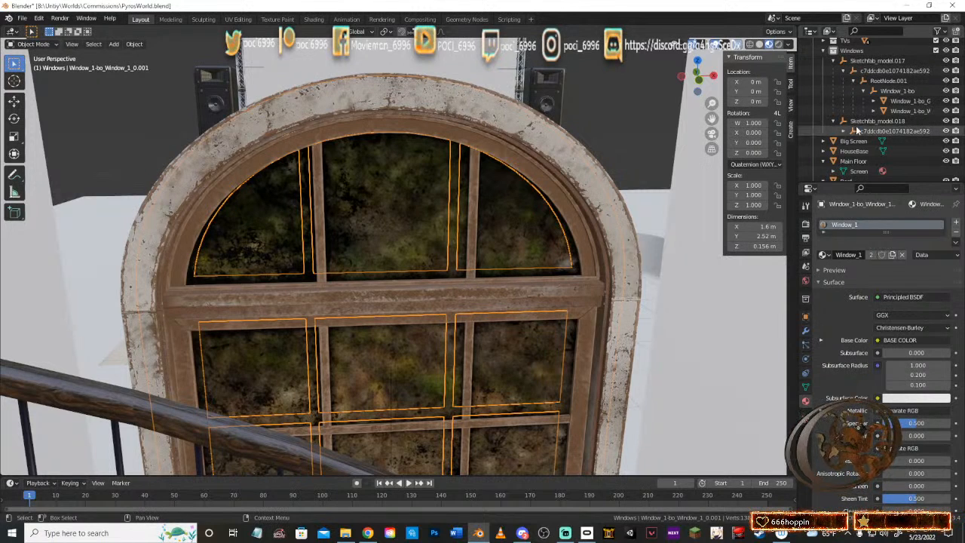
{"action": "left_click", "coordinate": [866, 63]}
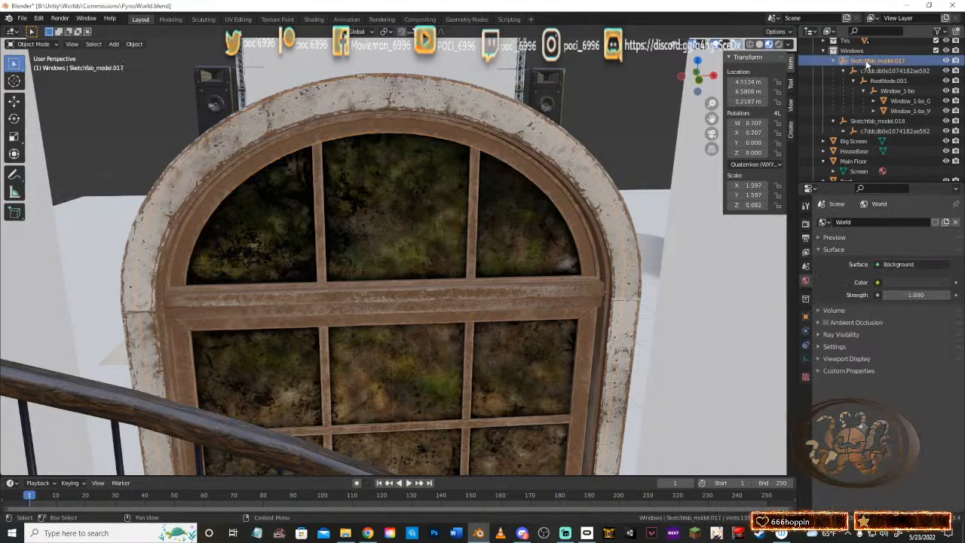
{"action": "left_click", "coordinate": [875, 72], "text": "ctrl"}
{"action": "left_click", "coordinate": [881, 83], "text": "ctrl"}
{"action": "left_click", "coordinate": [883, 85], "text": "ctrl"}
{"action": "left_click", "coordinate": [884, 90], "text": "ctrl"}
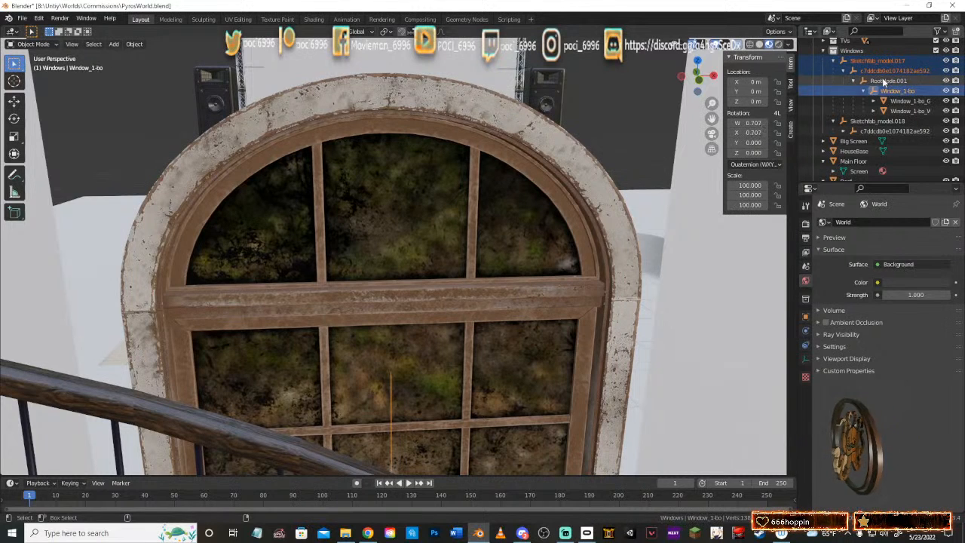
{"action": "left_click", "coordinate": [883, 82], "text": "ctrl"}
{"action": "left_click", "coordinate": [895, 101], "text": "ctrl"}
{"action": "left_click", "coordinate": [897, 111], "text": "ctrl"}
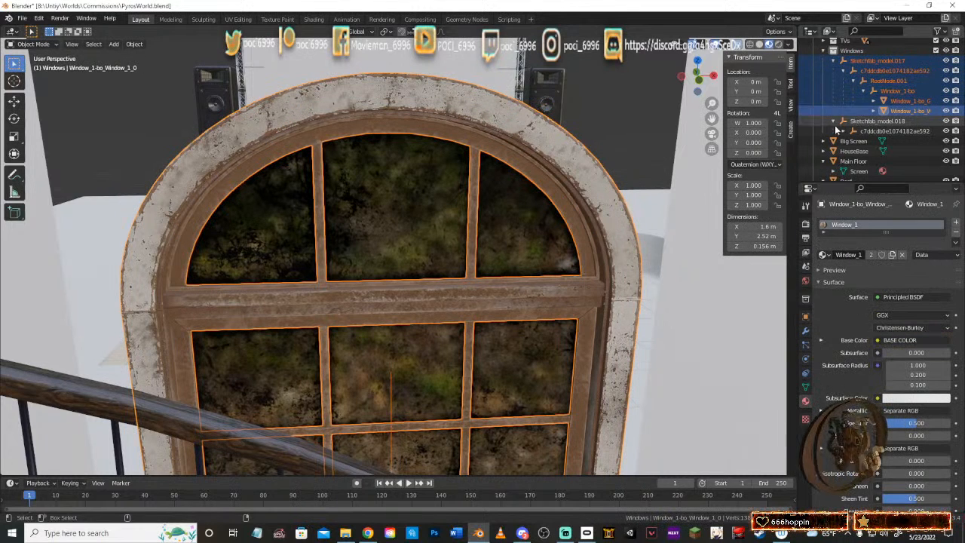
Step: Expand the Sketchfab_model.018 hierarchy and add all its empties and both window meshes to the selection
{"action": "left_click", "coordinate": [842, 131]}
{"action": "left_click", "coordinate": [852, 141]}
{"action": "scroll", "coordinate": [864, 141], "scroll_direction": "down", "scroll_amount": 2}
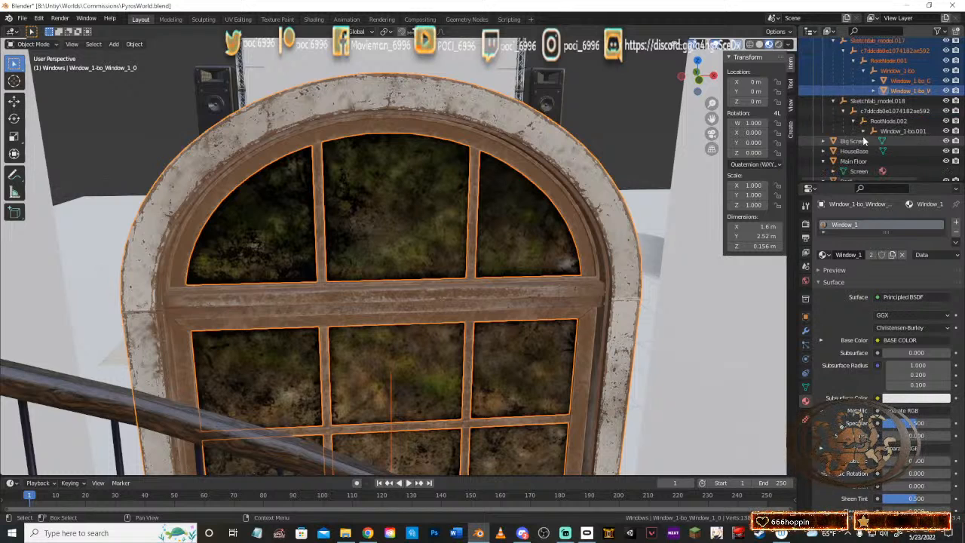
{"action": "left_click", "coordinate": [863, 131]}
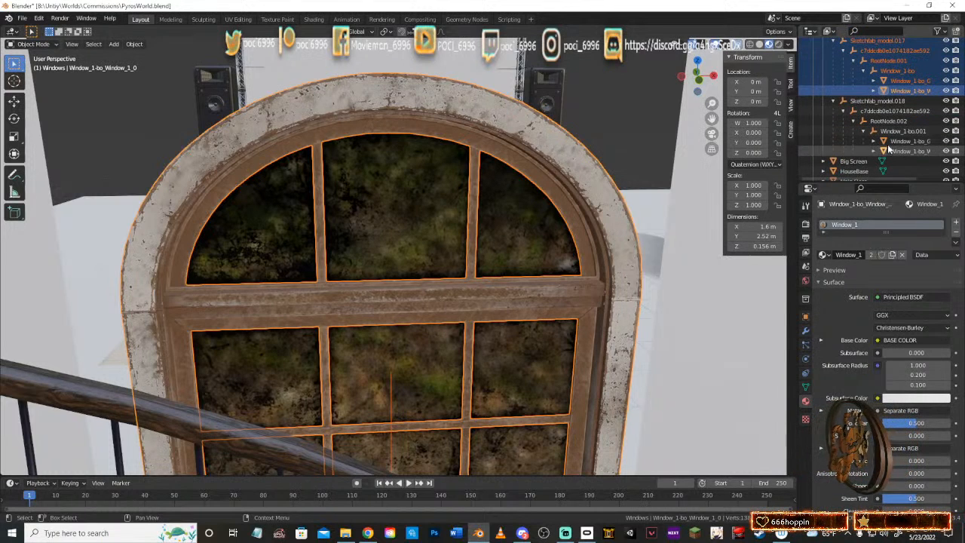
{"action": "left_click", "coordinate": [867, 103], "text": "ctrl"}
{"action": "left_click", "coordinate": [873, 111], "text": "ctrl"}
{"action": "left_click", "coordinate": [883, 122], "text": "ctrl"}
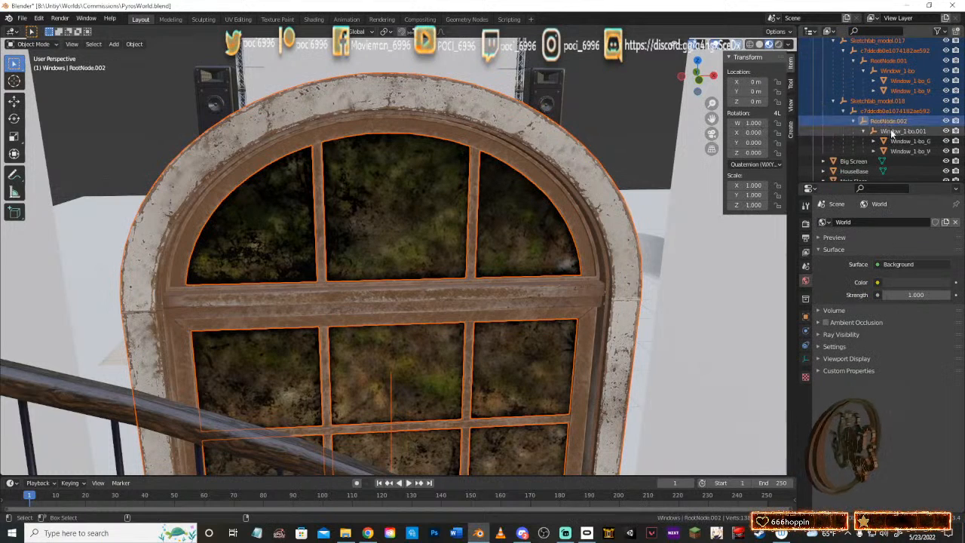
{"action": "left_click", "coordinate": [893, 133], "text": "ctrl"}
{"action": "left_click", "coordinate": [899, 142], "text": "ctrl"}
{"action": "left_click", "coordinate": [903, 150], "text": "ctrl"}
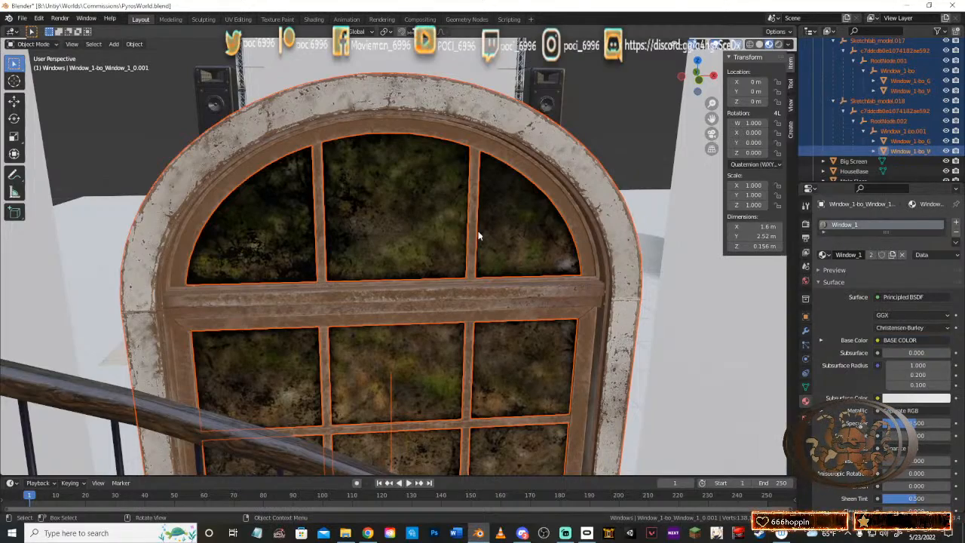
Step: Enter Edit Mode on the selected window objects and select all their geometry
{"action": "key", "text": "Tab"}
{"action": "middle_click_drag", "start_coordinate": [452, 233], "coordinate": [595, 238]}
{"action": "key", "text": "a"}
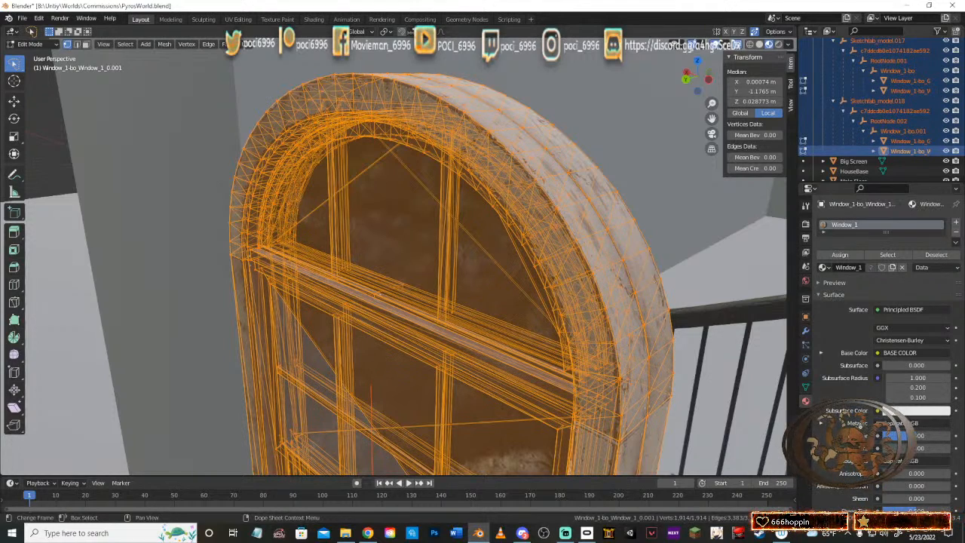
Step: Examine the window meshes against the wall opening from several angles, then return to Object Mode
{"action": "middle_click_drag", "start_coordinate": [488, 220], "coordinate": [530, 231]}
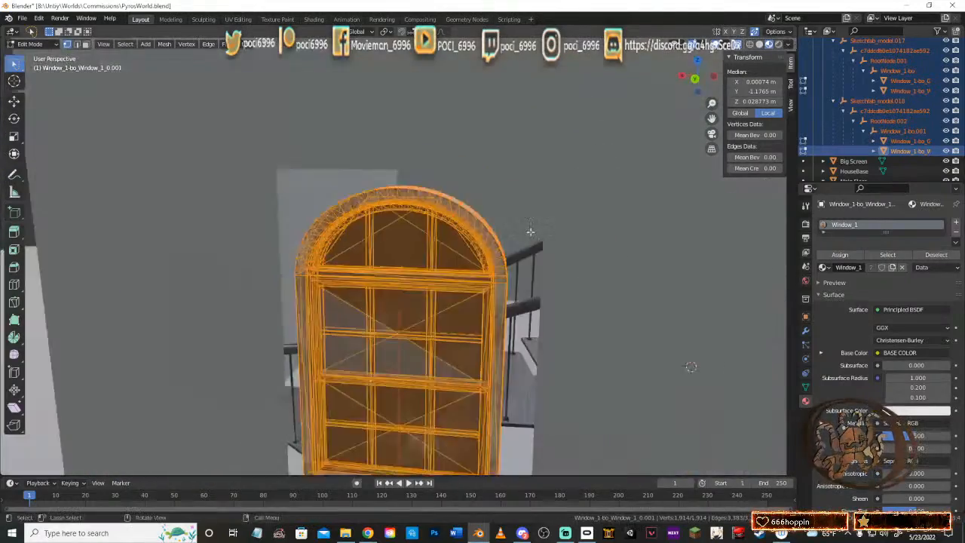
{"action": "scroll", "coordinate": [530, 232], "scroll_direction": "down", "scroll_amount": 2}
{"action": "middle_click_drag", "start_coordinate": [444, 312], "coordinate": [329, 302]}
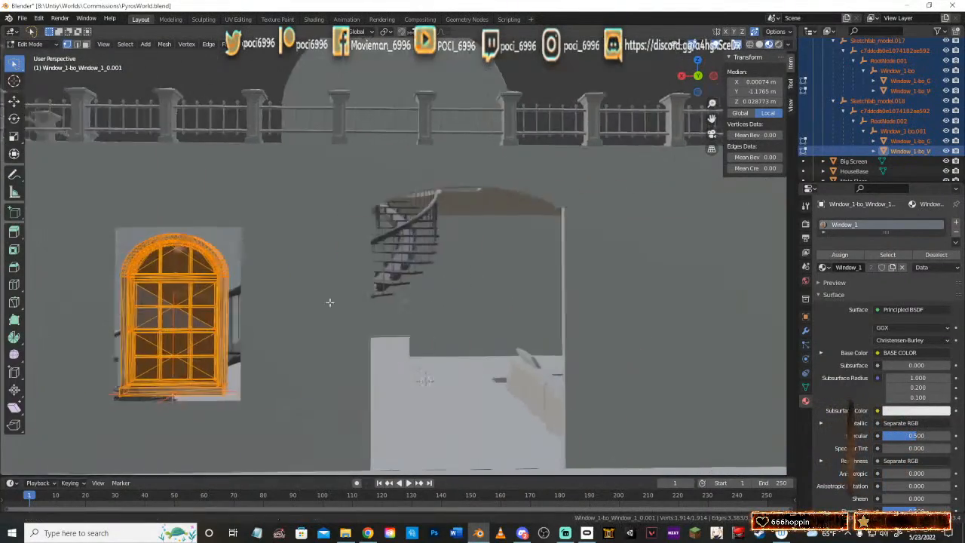
{"action": "scroll", "coordinate": [535, 301], "scroll_direction": "up", "scroll_amount": 2}
{"action": "middle_click_drag", "start_coordinate": [535, 302], "coordinate": [458, 229]}
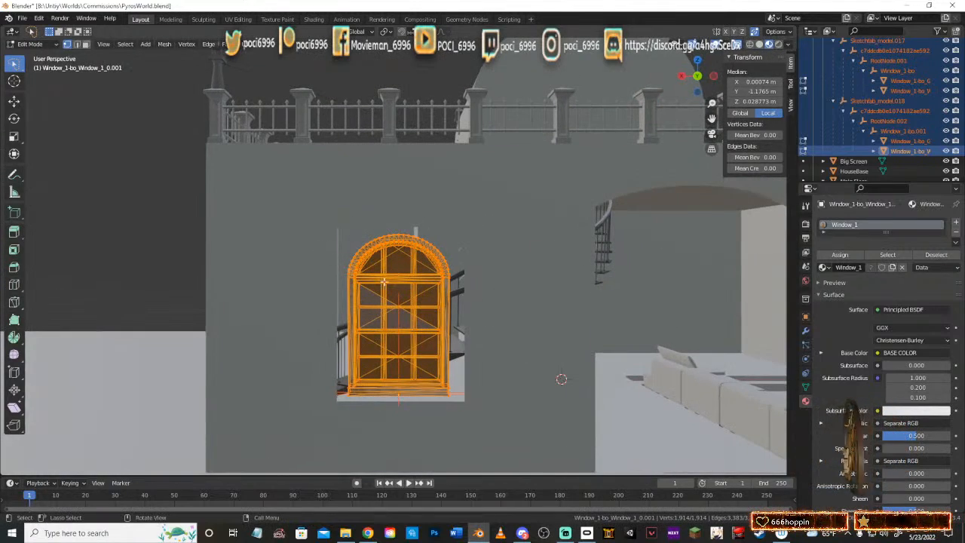
{"action": "middle_click_drag", "start_coordinate": [500, 330], "coordinate": [362, 319], "text": "shift"}
{"action": "scroll", "coordinate": [357, 288], "scroll_direction": "down", "scroll_amount": 3}
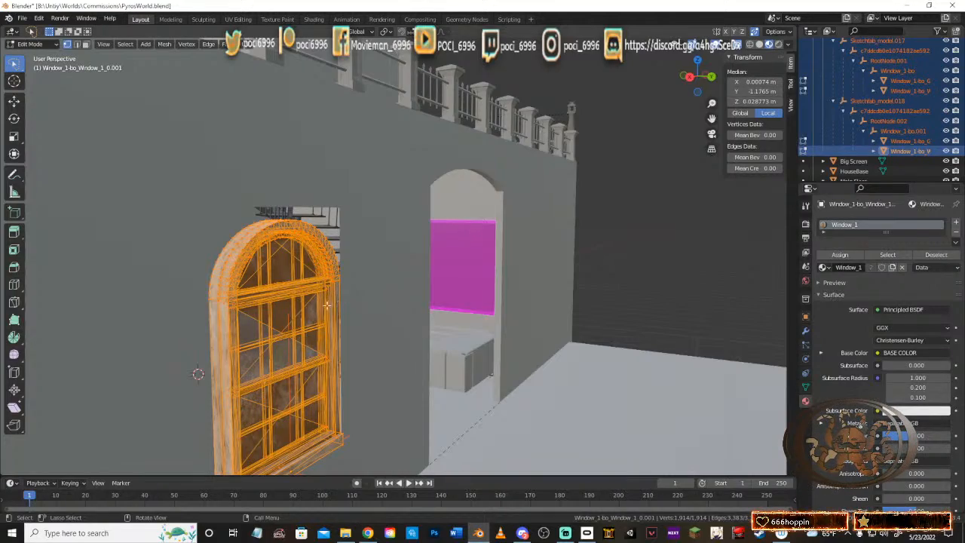
{"action": "middle_click_drag", "start_coordinate": [393, 309], "coordinate": [348, 307]}
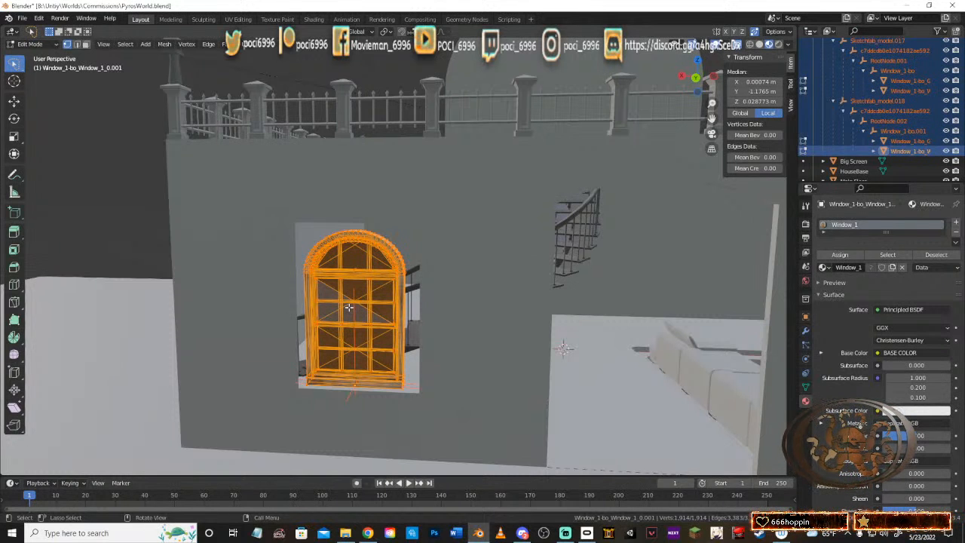
{"action": "middle_click_drag", "start_coordinate": [354, 275], "coordinate": [476, 287]}
{"action": "scroll", "coordinate": [467, 283], "scroll_direction": "down", "scroll_amount": 3}
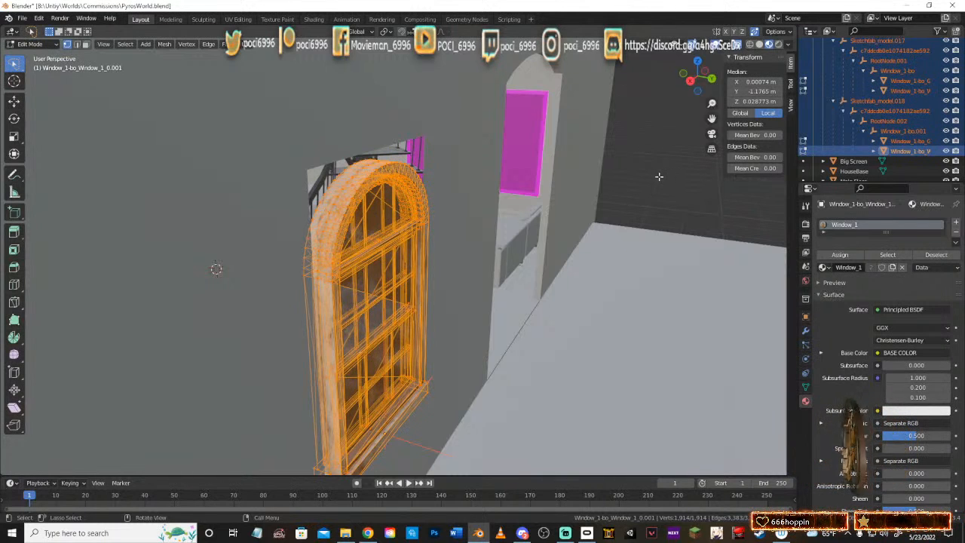
{"action": "middle_click_drag", "start_coordinate": [586, 210], "coordinate": [448, 223]}
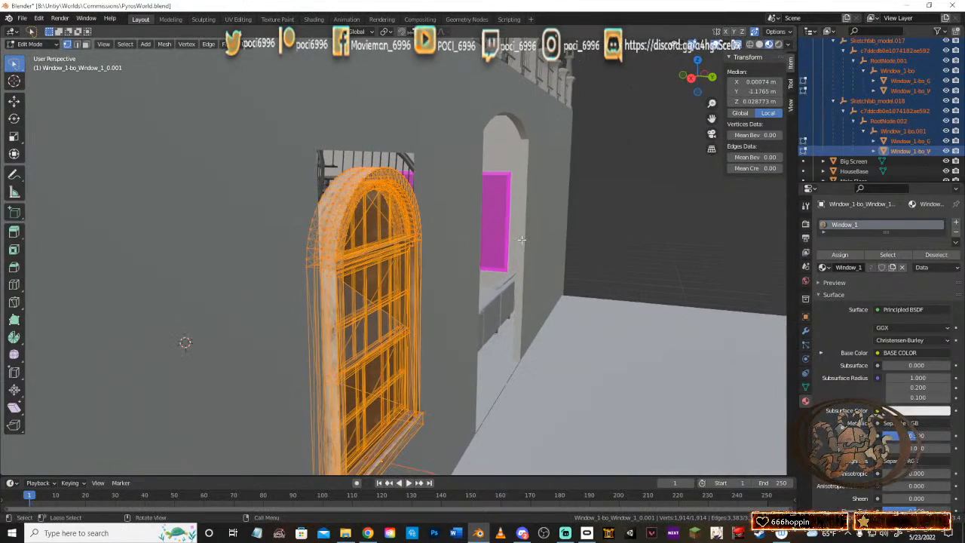
{"action": "key", "text": "Tab"}
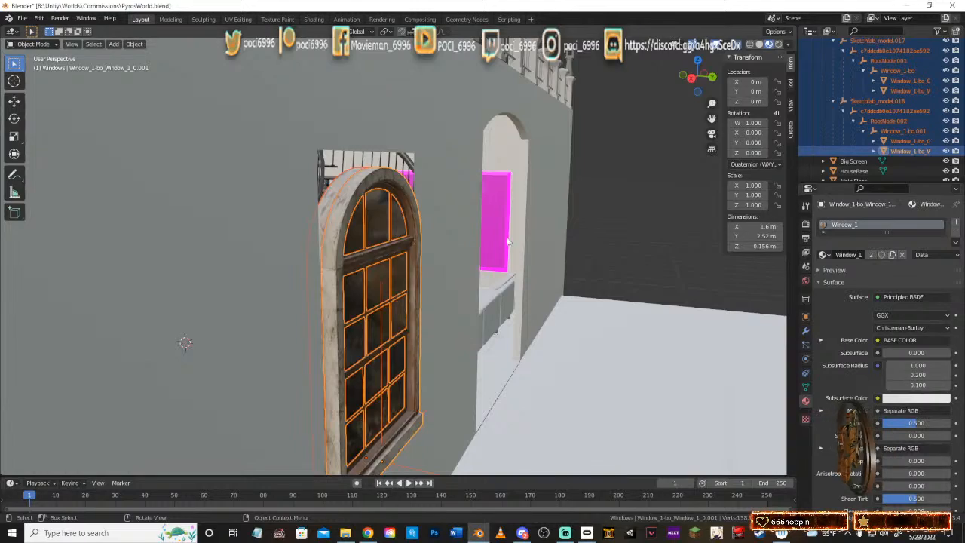
Step: Check how the selected windows sit in the wall opening, from close up and from outside the building
{"action": "middle_click_drag", "start_coordinate": [476, 240], "coordinate": [607, 208]}
{"action": "scroll", "coordinate": [873, 134], "scroll_direction": "down", "scroll_amount": 3}
{"action": "scroll", "coordinate": [872, 134], "scroll_direction": "up", "scroll_amount": 5}
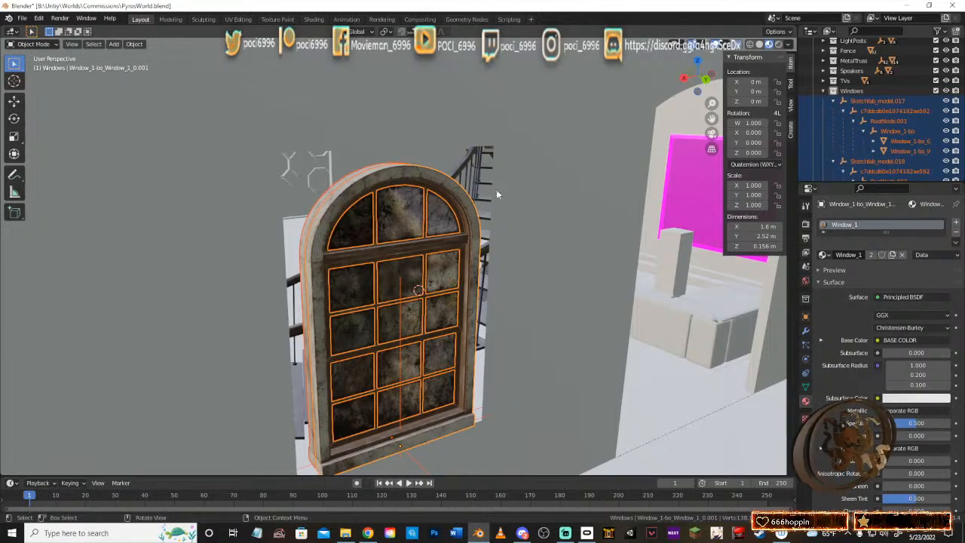
{"action": "middle_click_drag", "start_coordinate": [474, 228], "coordinate": [579, 253]}
{"action": "scroll", "coordinate": [452, 231], "scroll_direction": "down", "scroll_amount": 4}
{"action": "scroll", "coordinate": [417, 241], "scroll_direction": "up", "scroll_amount": 3}
{"action": "scroll", "coordinate": [512, 248], "scroll_direction": "down", "scroll_amount": 4}
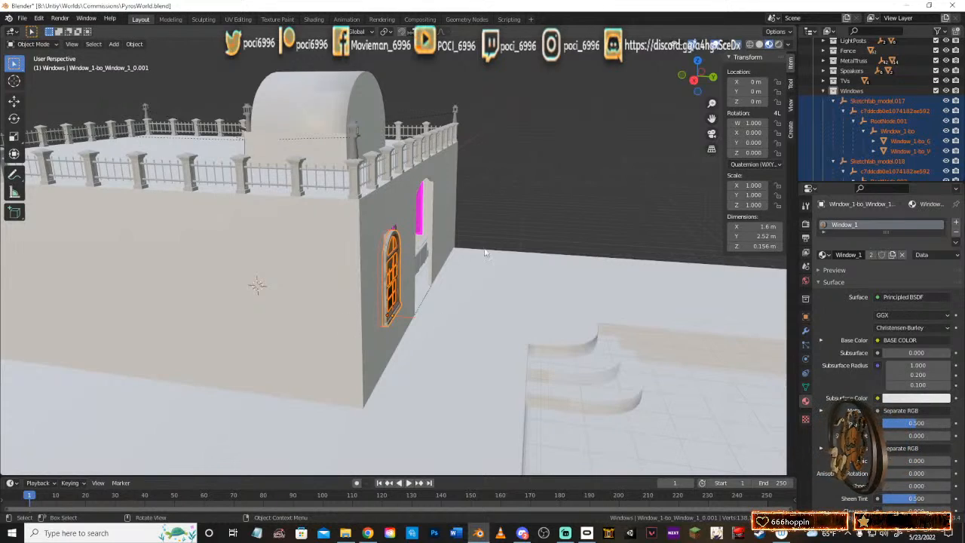
Step: Survey the house exterior from several sides, comparing its front window opening and arched doorway with the blank side wall
{"action": "middle_click_drag", "start_coordinate": [427, 294], "coordinate": [495, 302]}
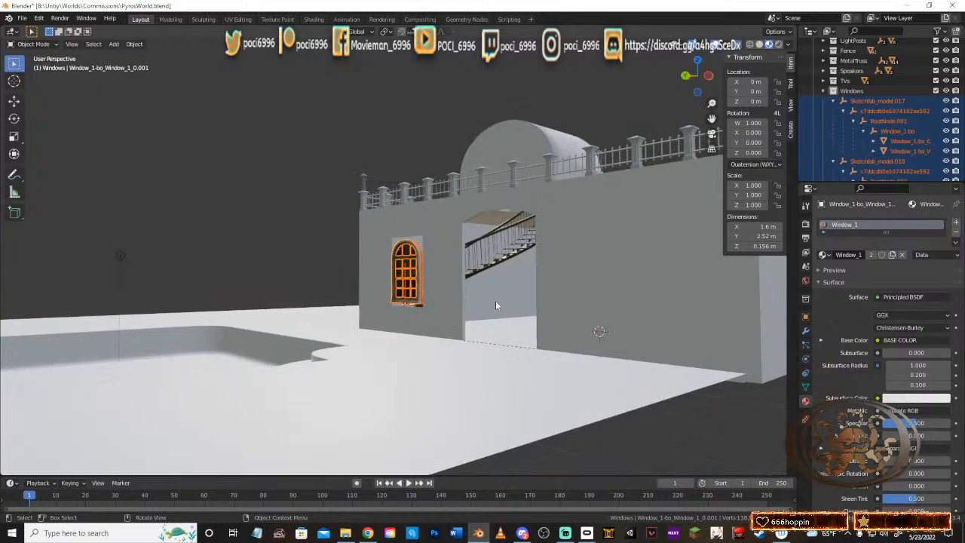
{"action": "middle_click_drag", "start_coordinate": [410, 285], "coordinate": [389, 296]}
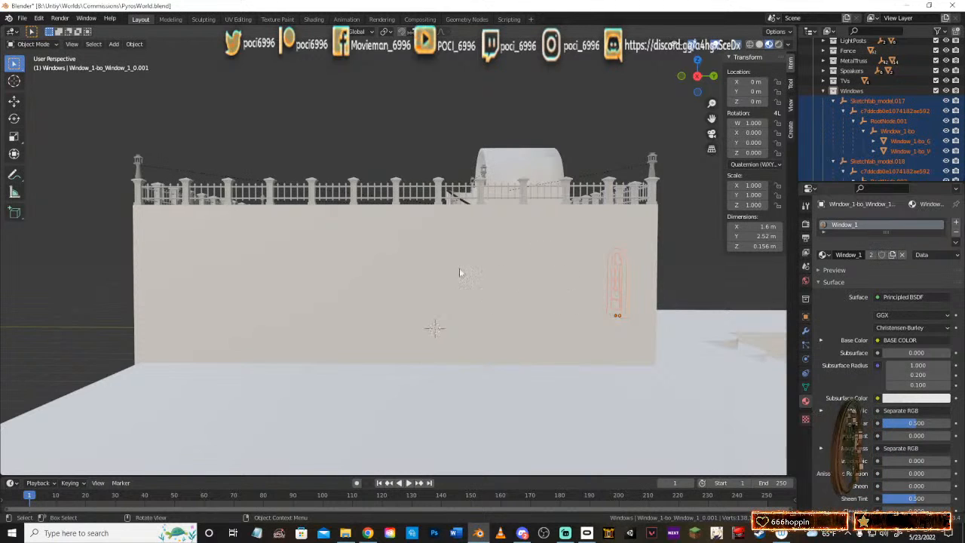
{"action": "middle_click_drag", "start_coordinate": [460, 345], "coordinate": [370, 299]}
{"action": "middle_click_drag", "start_coordinate": [522, 376], "coordinate": [382, 317]}
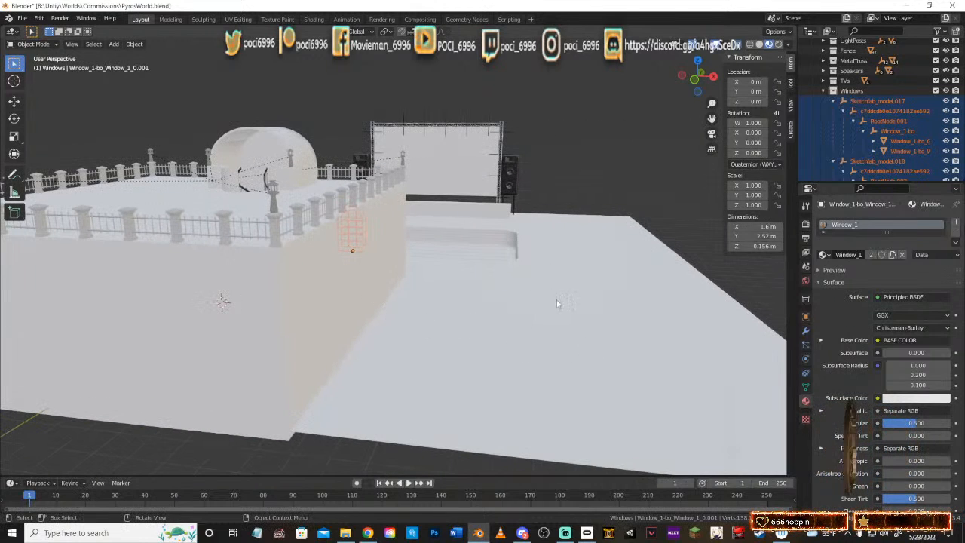
{"action": "middle_click_drag", "start_coordinate": [496, 345], "coordinate": [401, 262]}
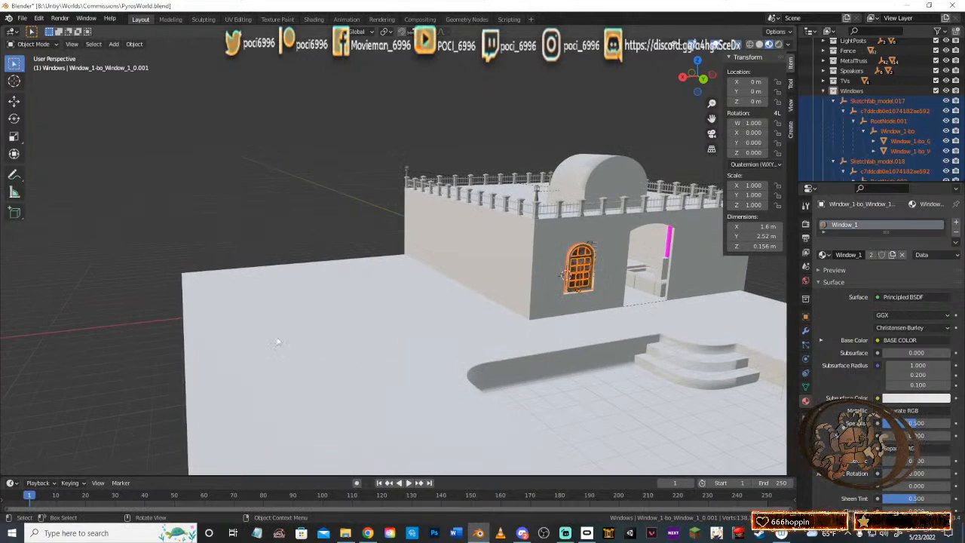
{"action": "middle_click_drag", "start_coordinate": [345, 317], "coordinate": [414, 301]}
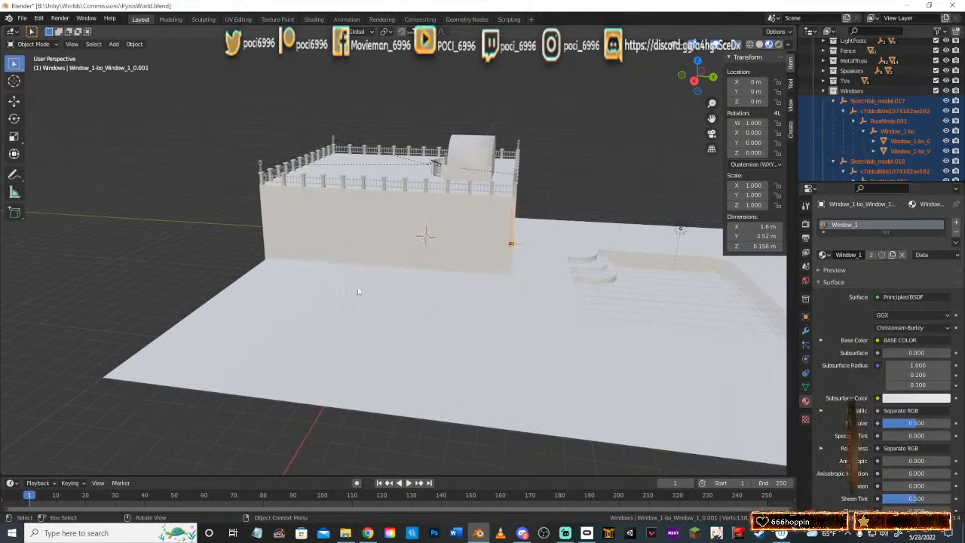
{"action": "middle_click_drag", "start_coordinate": [341, 302], "coordinate": [400, 302]}
{"action": "middle_click_drag", "start_coordinate": [343, 313], "coordinate": [241, 281]}
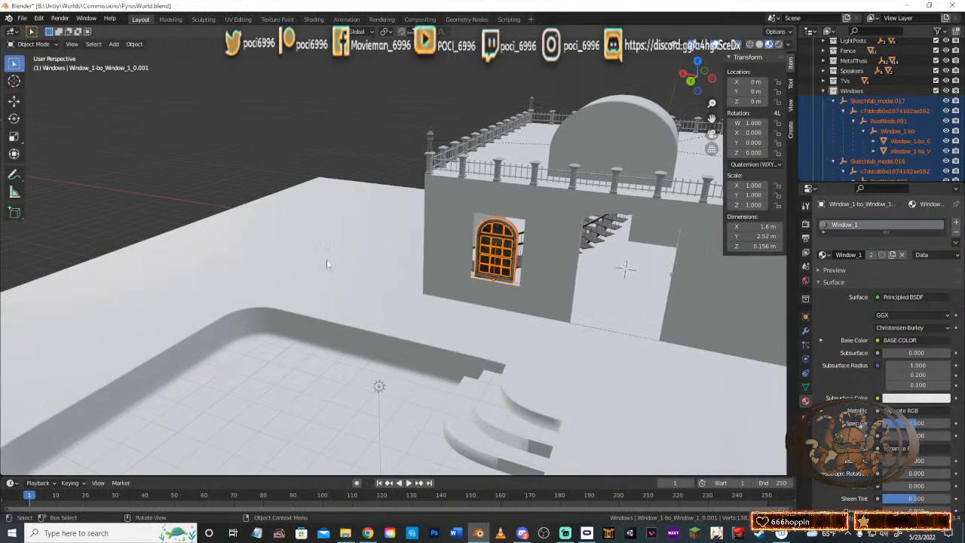
{"action": "middle_click_drag", "start_coordinate": [309, 288], "coordinate": [443, 247]}
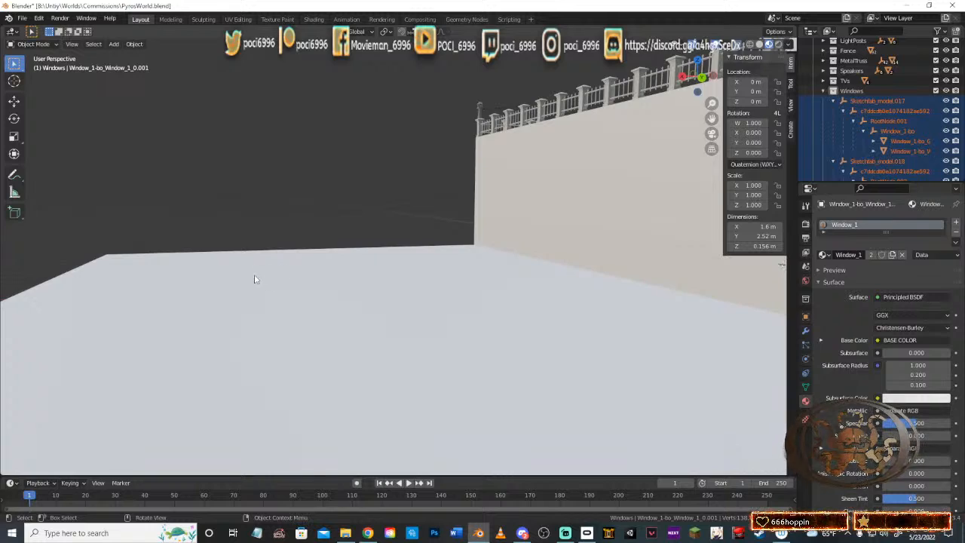
{"action": "middle_click_drag", "start_coordinate": [254, 279], "coordinate": [411, 301]}
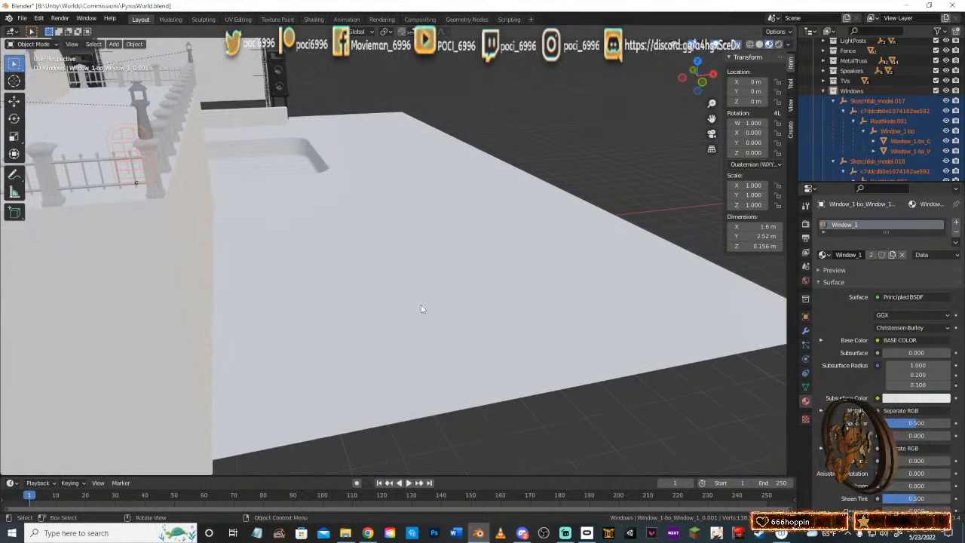
{"action": "middle_click_drag", "start_coordinate": [459, 270], "coordinate": [297, 260]}
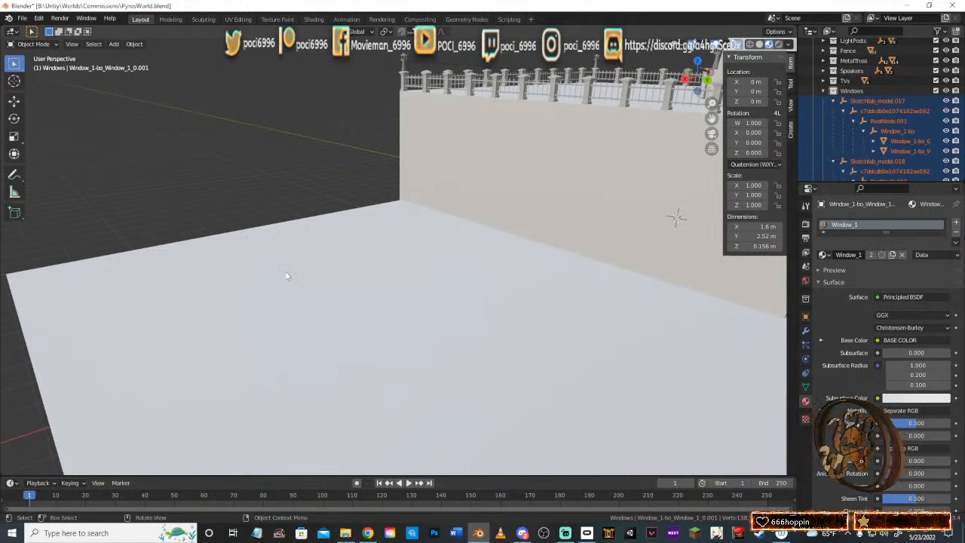
{"action": "middle_click_drag", "start_coordinate": [330, 284], "coordinate": [387, 315]}
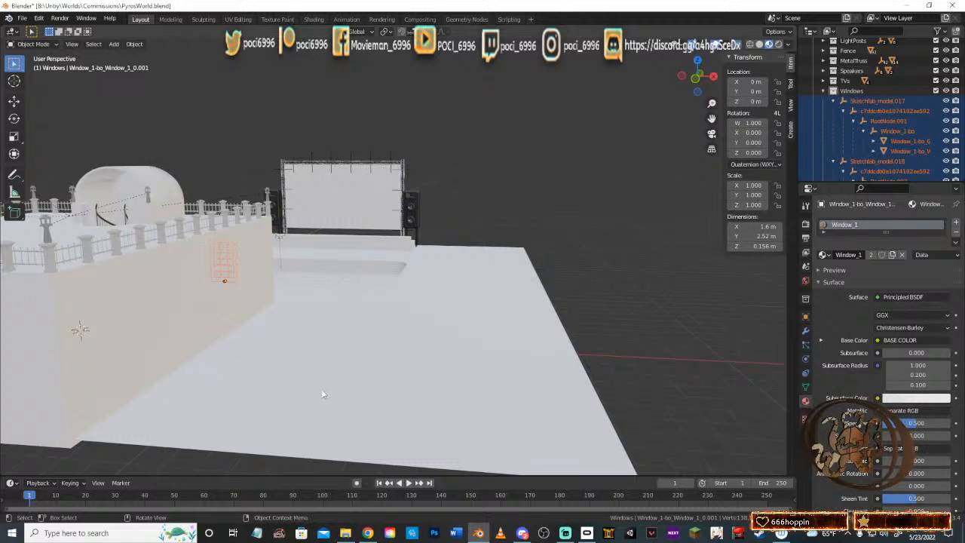
{"action": "middle_click_drag", "start_coordinate": [400, 343], "coordinate": [252, 347]}
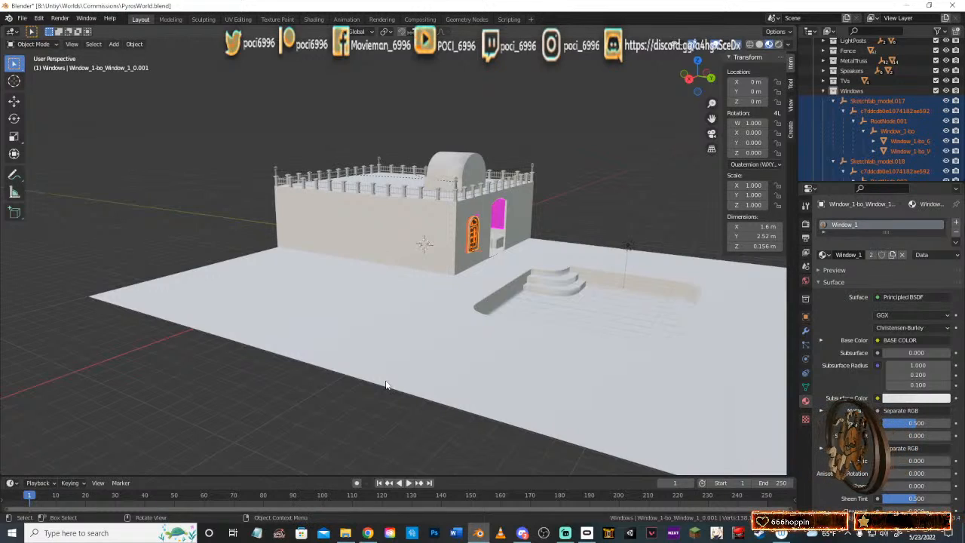
{"action": "middle_click_drag", "start_coordinate": [514, 324], "coordinate": [357, 304]}
{"action": "middle_click_drag", "start_coordinate": [520, 298], "coordinate": [291, 342]}
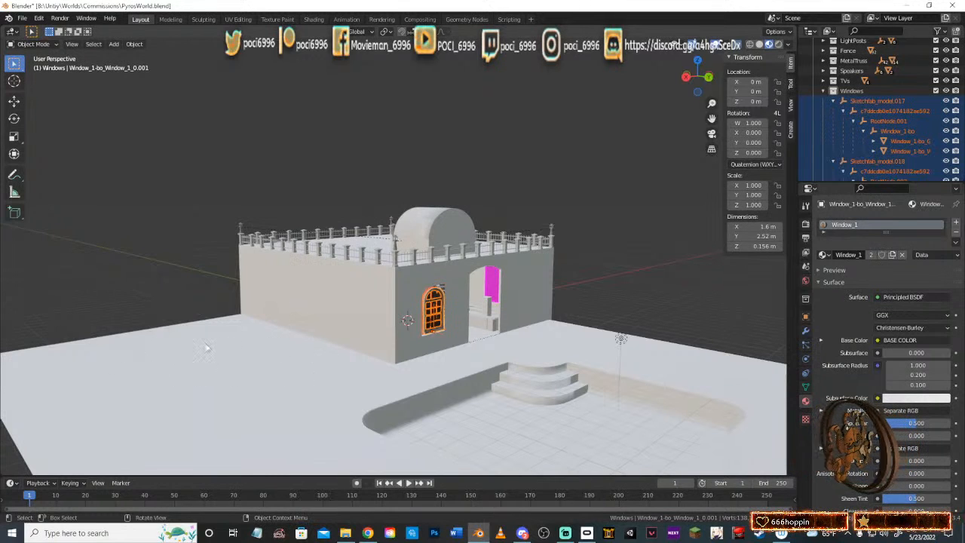
{"action": "middle_click_drag", "start_coordinate": [288, 367], "coordinate": [319, 322]}
{"action": "middle_click_drag", "start_coordinate": [376, 337], "coordinate": [331, 359]}
{"action": "scroll", "coordinate": [297, 349], "scroll_direction": "up", "scroll_amount": 5}
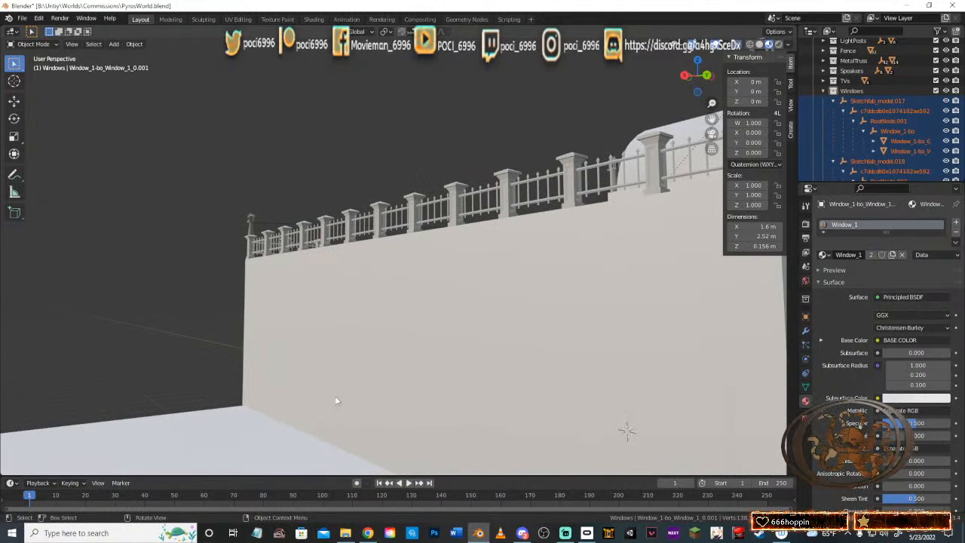
{"action": "middle_click_drag", "start_coordinate": [336, 400], "coordinate": [351, 334]}
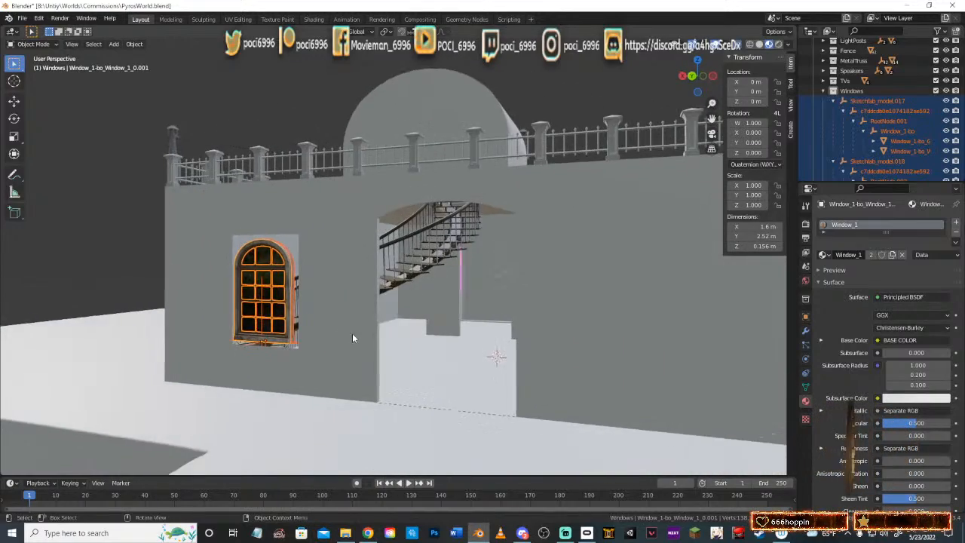
{"action": "scroll", "coordinate": [273, 345], "scroll_direction": "up", "scroll_amount": 4}
{"action": "middle_click_drag", "start_coordinate": [268, 342], "coordinate": [325, 337]}
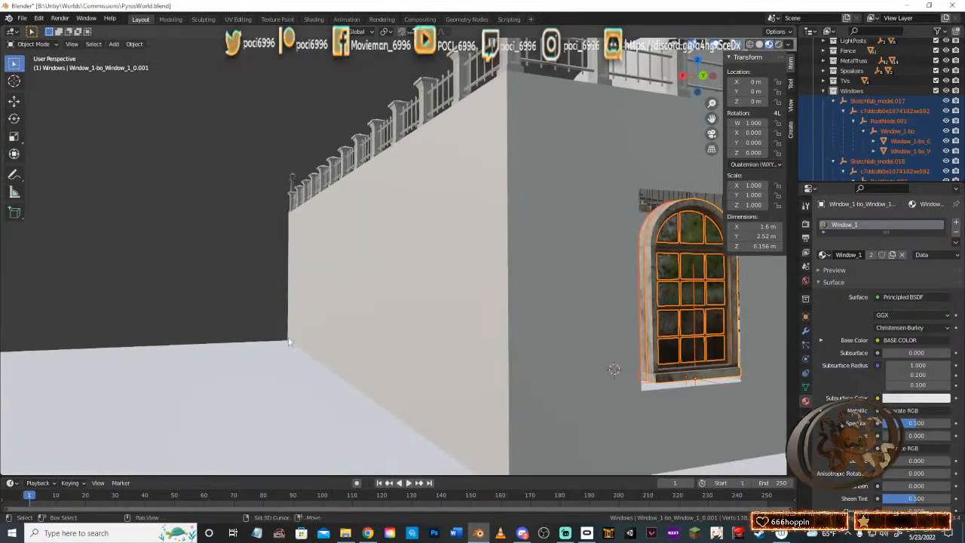
{"action": "scroll", "coordinate": [291, 341], "scroll_direction": "down", "scroll_amount": 2}
{"action": "middle_click_drag", "start_coordinate": [215, 347], "coordinate": [399, 362]}
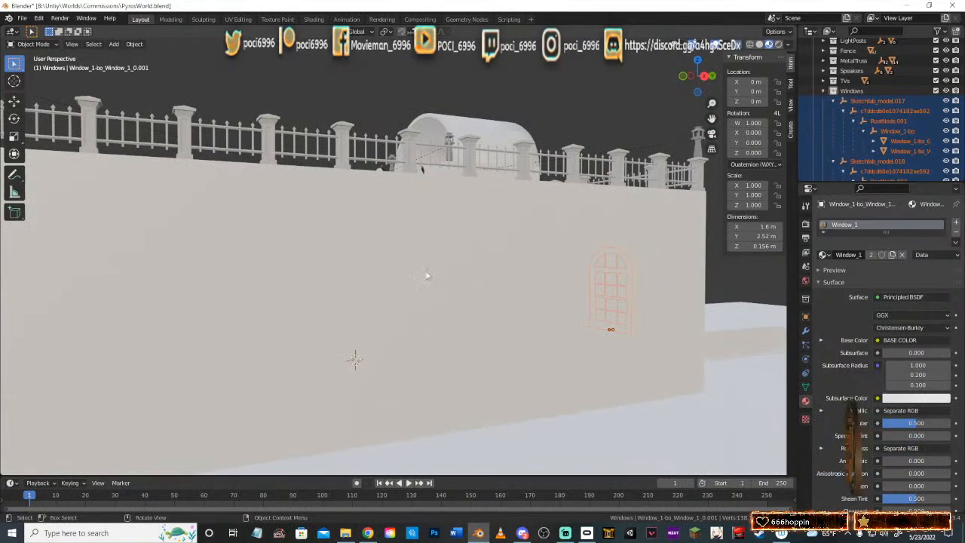
{"action": "middle_click_drag", "start_coordinate": [449, 369], "coordinate": [321, 310]}
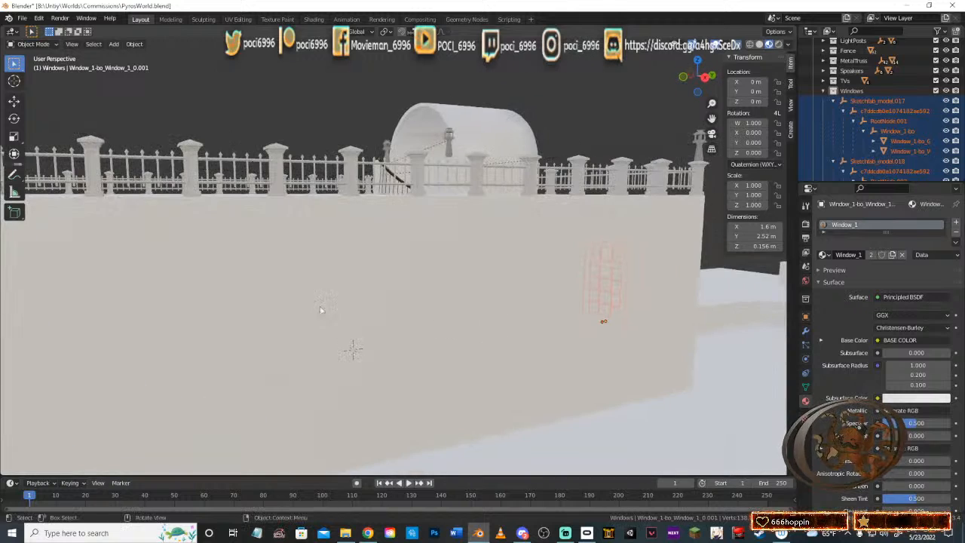
{"action": "middle_click_drag", "start_coordinate": [385, 321], "coordinate": [424, 317]}
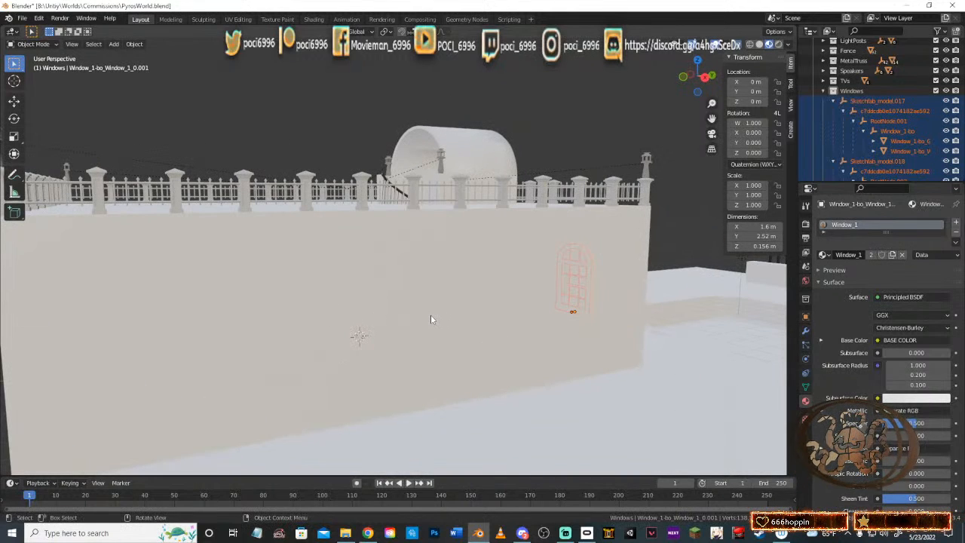
{"action": "middle_click_drag", "start_coordinate": [439, 325], "coordinate": [356, 330]}
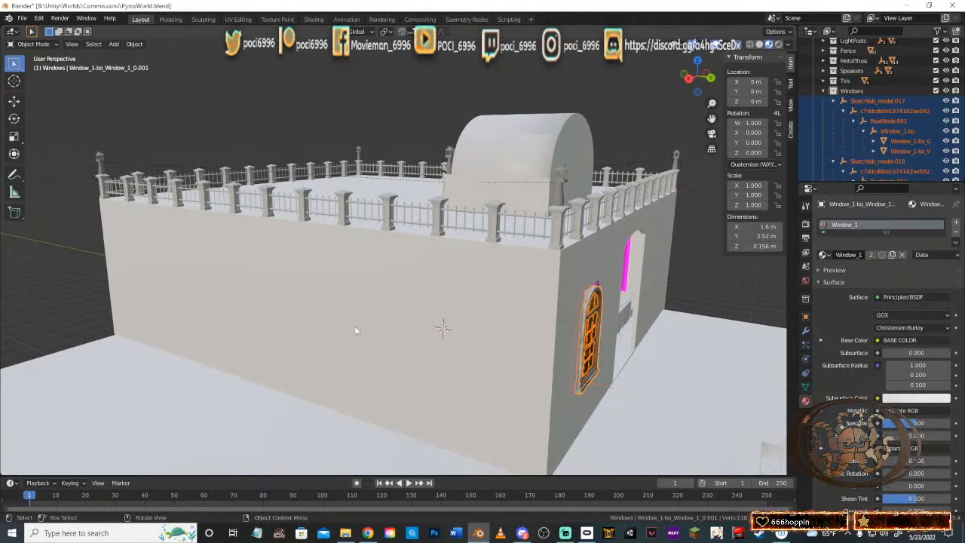
{"action": "middle_click_drag", "start_coordinate": [352, 324], "coordinate": [456, 319]}
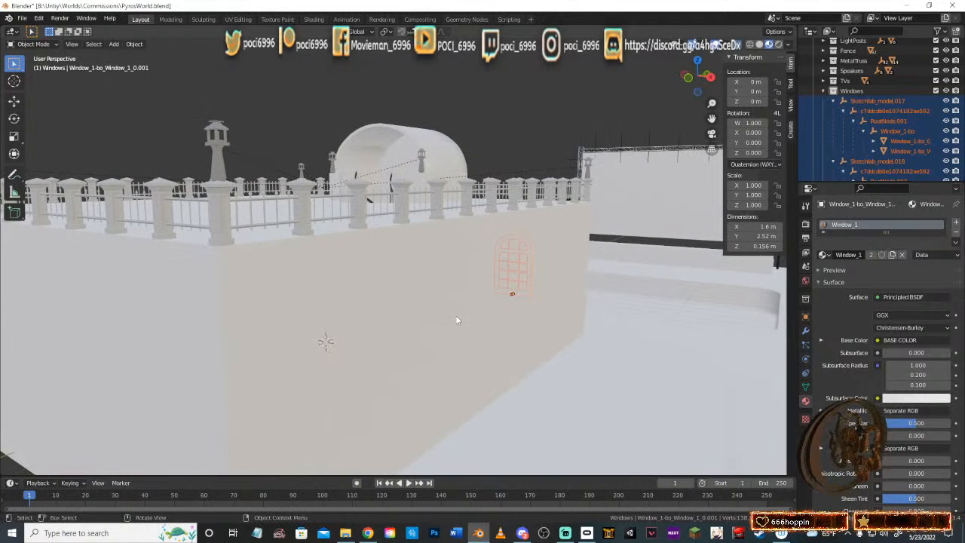
{"action": "middle_click_drag", "start_coordinate": [487, 317], "coordinate": [402, 316]}
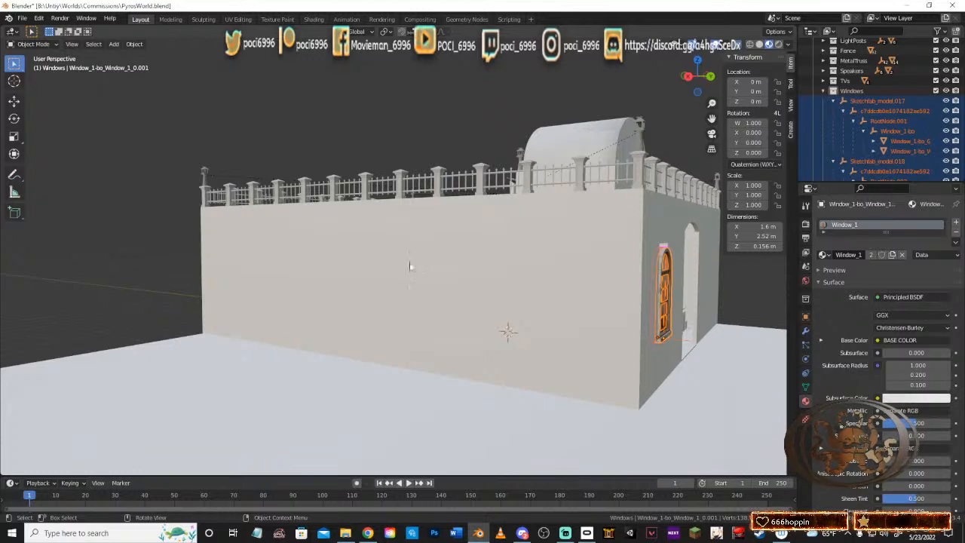
{"action": "middle_click_drag", "start_coordinate": [393, 324], "coordinate": [455, 318]}
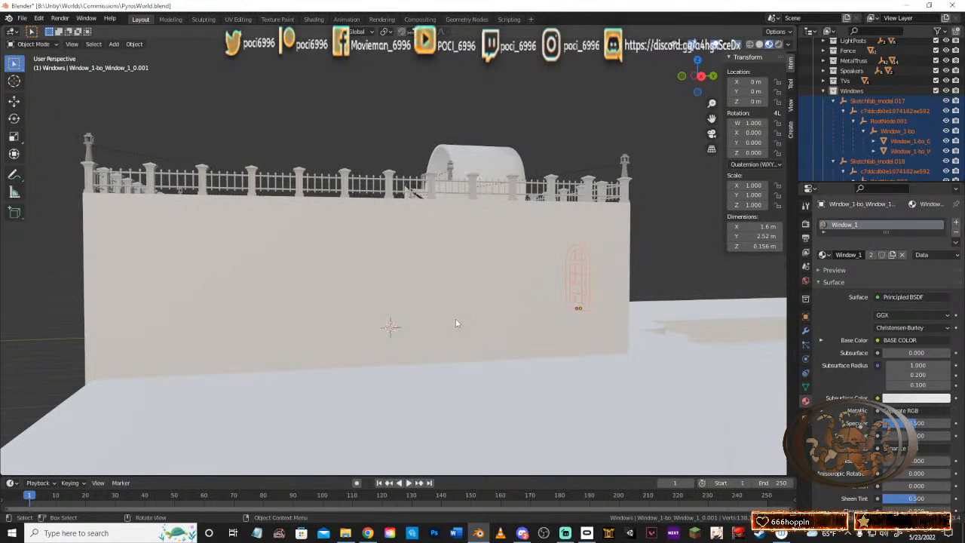
{"action": "middle_click_drag", "start_coordinate": [455, 318], "coordinate": [474, 327]}
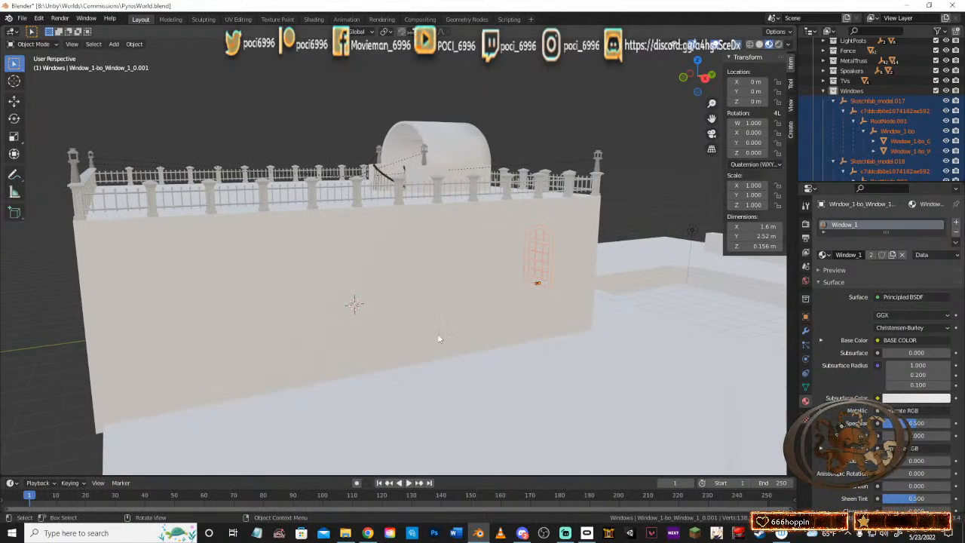
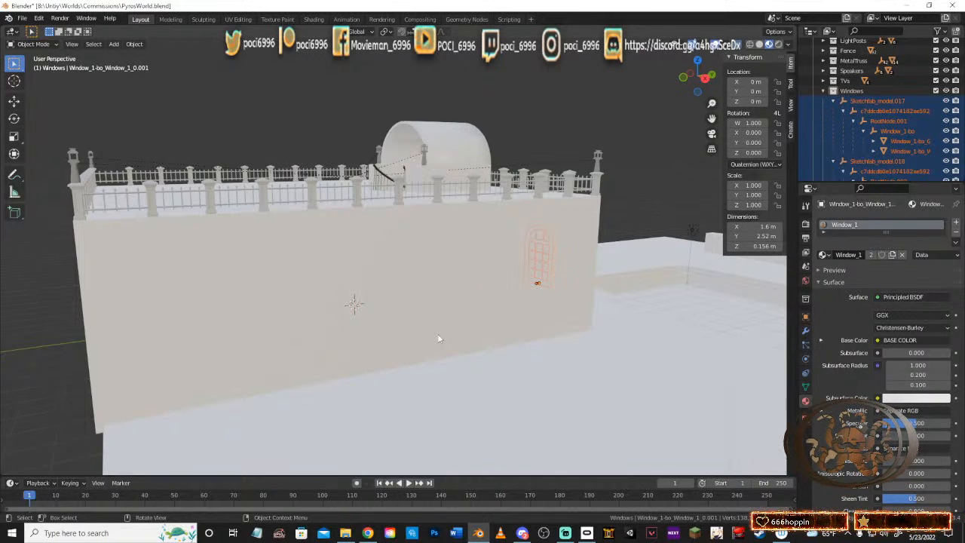
{"action": "middle_click_drag", "start_coordinate": [531, 321], "coordinate": [406, 322]}
{"action": "middle_click_drag", "start_coordinate": [528, 329], "coordinate": [380, 326]}
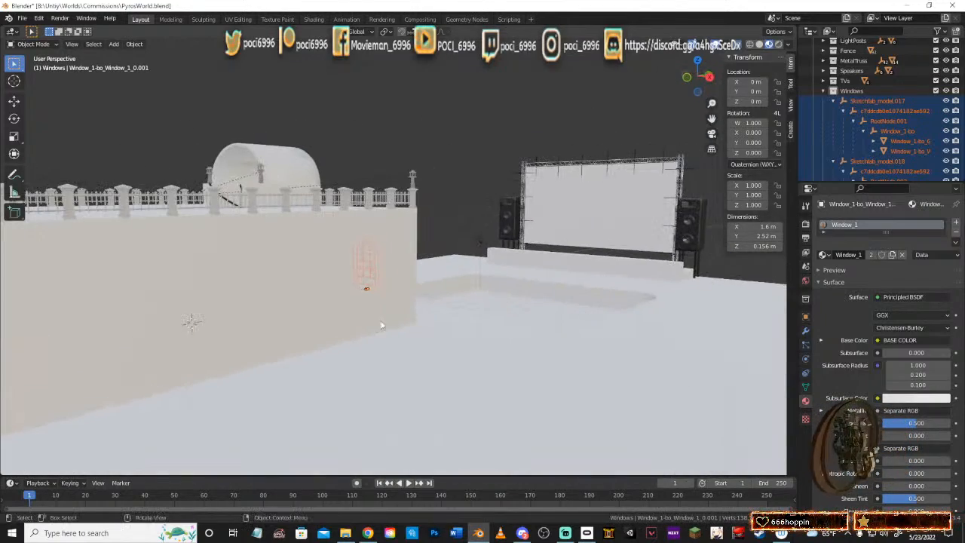
{"action": "middle_click_drag", "start_coordinate": [540, 319], "coordinate": [437, 325]}
{"action": "middle_click_drag", "start_coordinate": [573, 324], "coordinate": [542, 332]}
{"action": "middle_click_drag", "start_coordinate": [402, 329], "coordinate": [303, 303]}
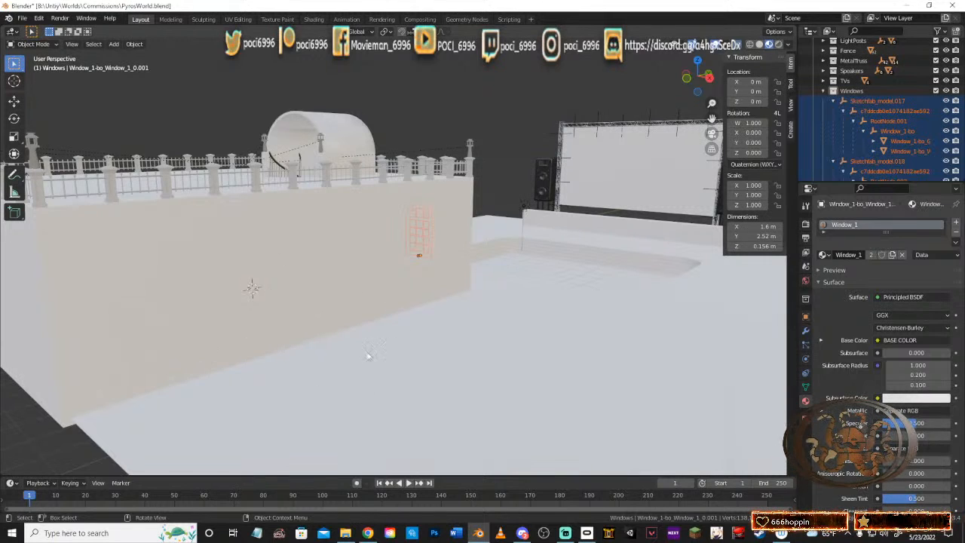
{"action": "middle_click_drag", "start_coordinate": [467, 345], "coordinate": [519, 256]}
Step: Inspect the arched window frame against its rectangular wall opening, from the front and from oblique close-up angles
{"action": "middle_click_drag", "start_coordinate": [262, 252], "coordinate": [372, 339]}
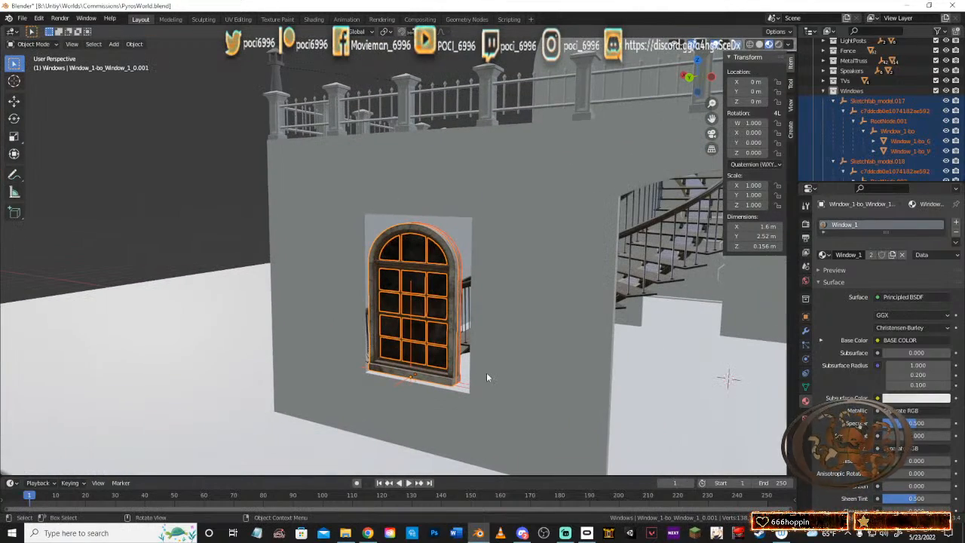
{"action": "middle_click_drag", "start_coordinate": [486, 377], "coordinate": [566, 357]}
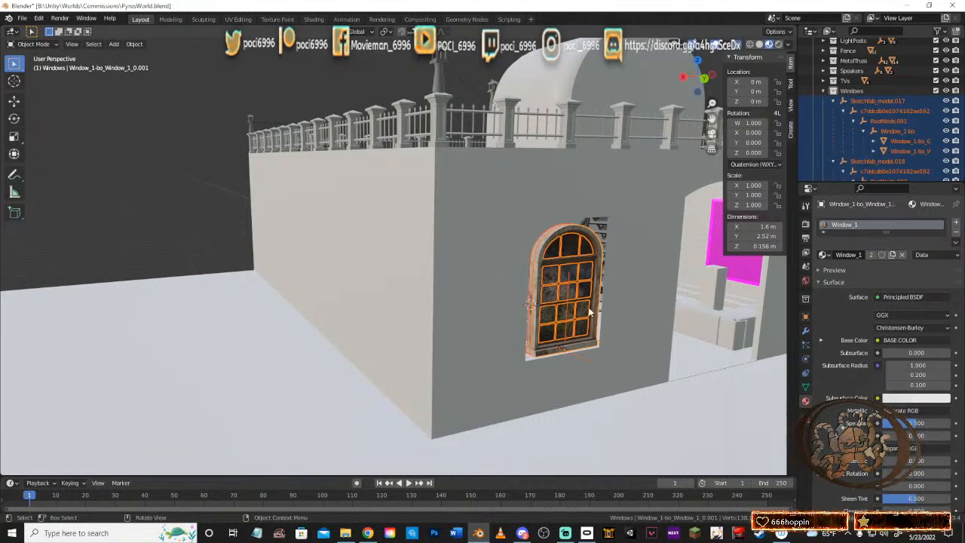
{"action": "middle_click_drag", "start_coordinate": [586, 306], "coordinate": [525, 306]}
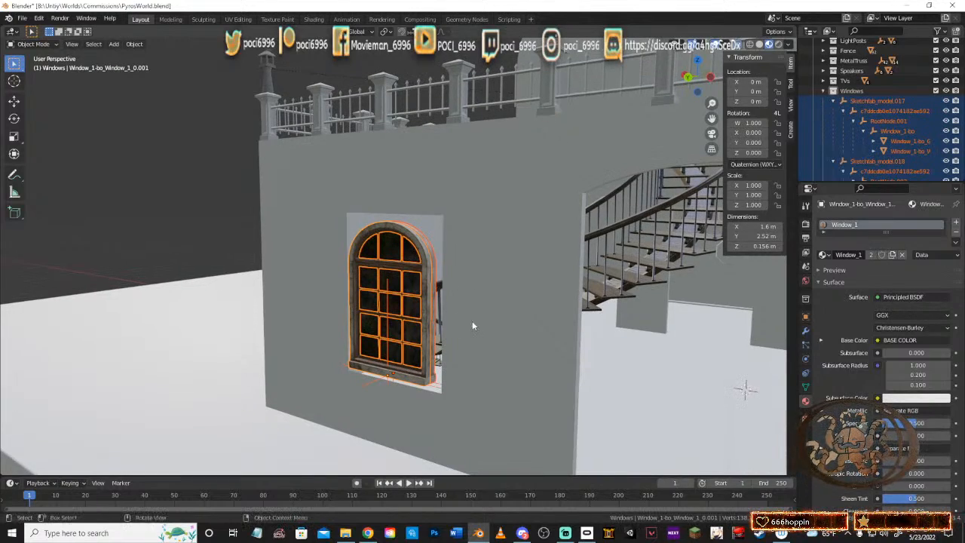
{"action": "middle_click_drag", "start_coordinate": [472, 326], "coordinate": [428, 299]}
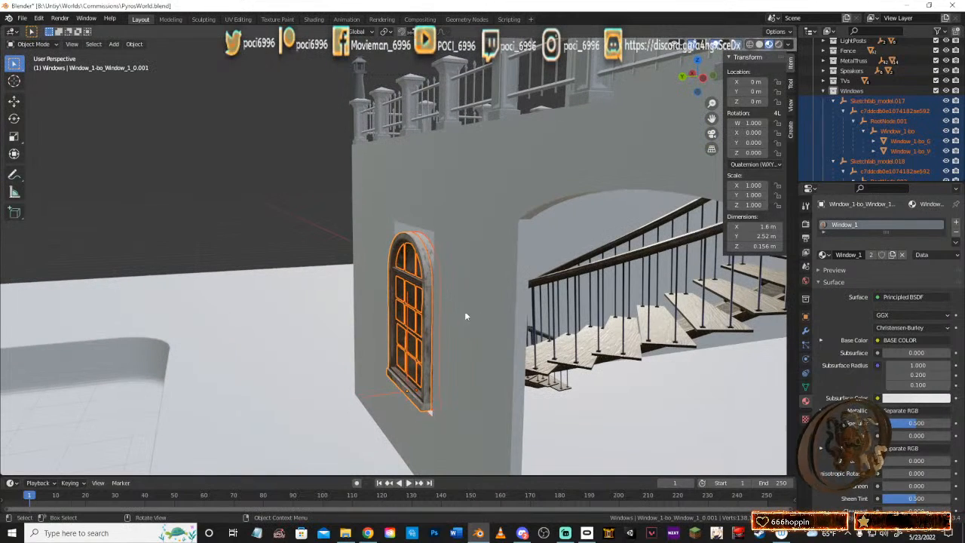
{"action": "middle_click_drag", "start_coordinate": [411, 360], "coordinate": [497, 377]}
{"action": "middle_click_drag", "start_coordinate": [498, 377], "coordinate": [451, 354], "text": "shift"}
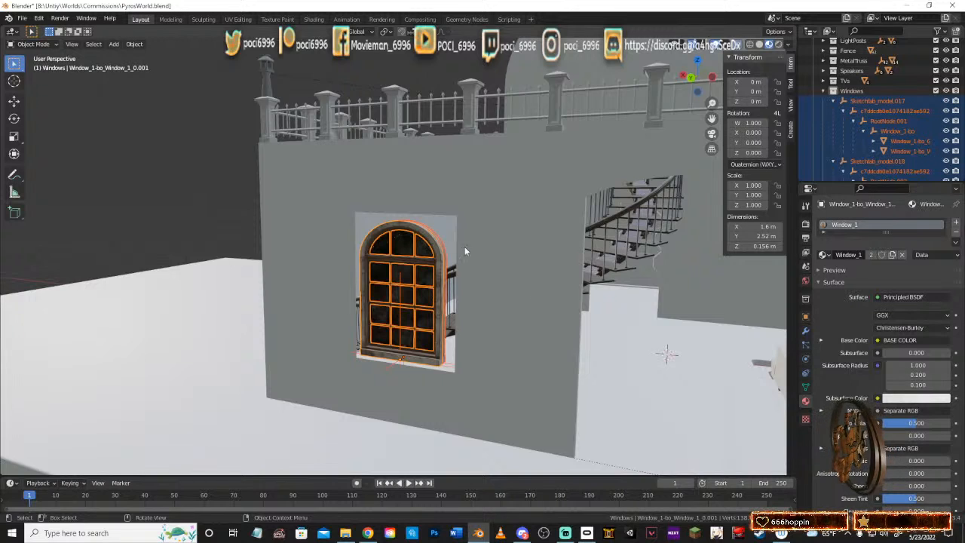
{"action": "middle_click_drag", "start_coordinate": [465, 249], "coordinate": [584, 354]}
{"action": "middle_click_drag", "start_coordinate": [584, 354], "coordinate": [548, 343], "text": "shift"}
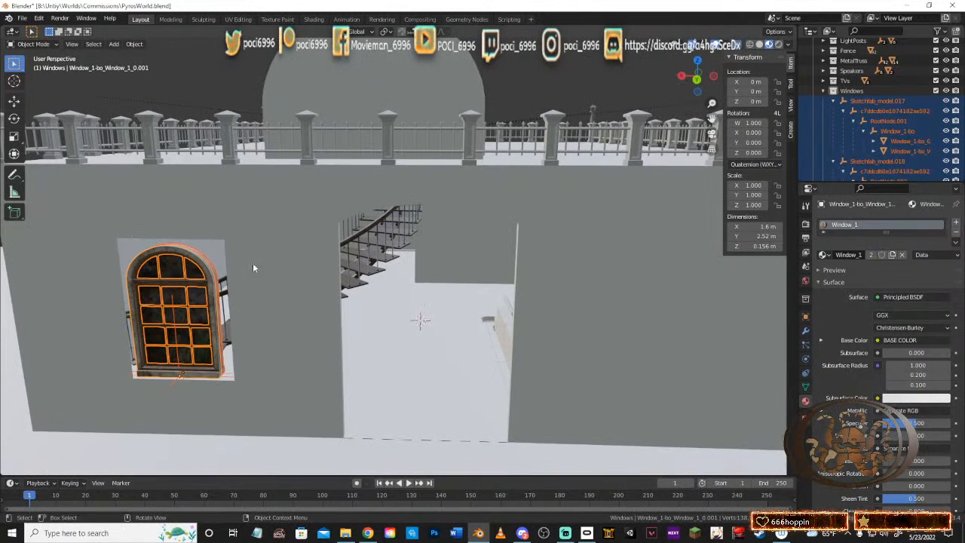
{"action": "middle_click_drag", "start_coordinate": [200, 301], "coordinate": [355, 286]}
{"action": "middle_click_drag", "start_coordinate": [399, 310], "coordinate": [322, 294]}
{"action": "scroll", "coordinate": [396, 316], "scroll_direction": "up", "scroll_amount": 5}
{"action": "scroll", "coordinate": [394, 291], "scroll_direction": "down", "scroll_amount": 4}
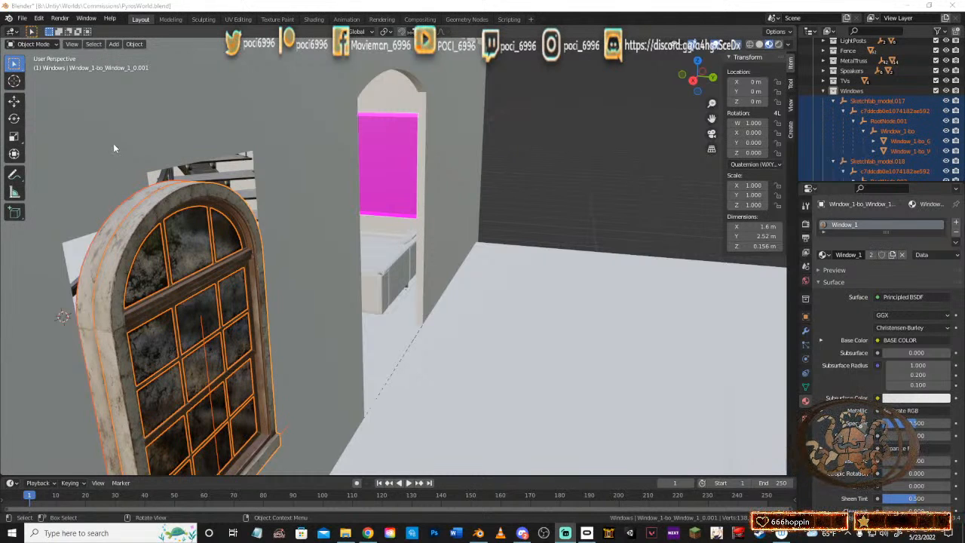
Step: Open the HouseBase mesh for editing with X-ray off, facing the blank wall section beside the arched doorway
{"action": "middle_click_drag", "start_coordinate": [614, 277], "coordinate": [480, 287]}
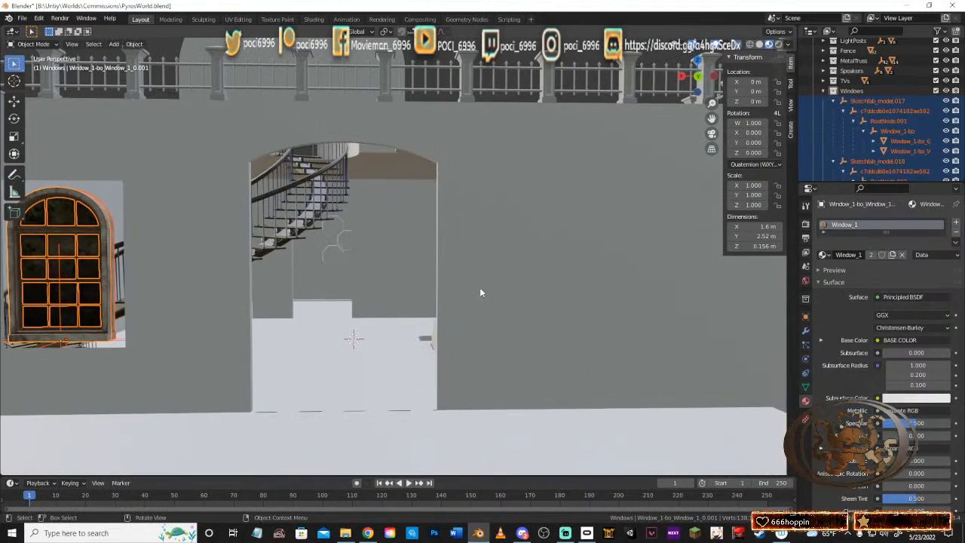
{"action": "left_click", "coordinate": [525, 285]}
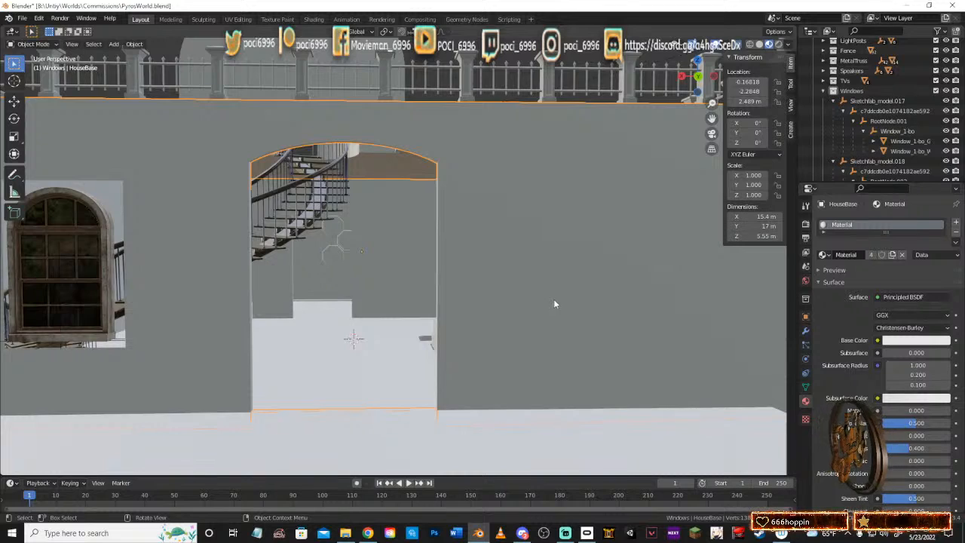
{"action": "middle_click_drag", "start_coordinate": [553, 299], "coordinate": [582, 303]}
{"action": "key", "text": "Tab"}
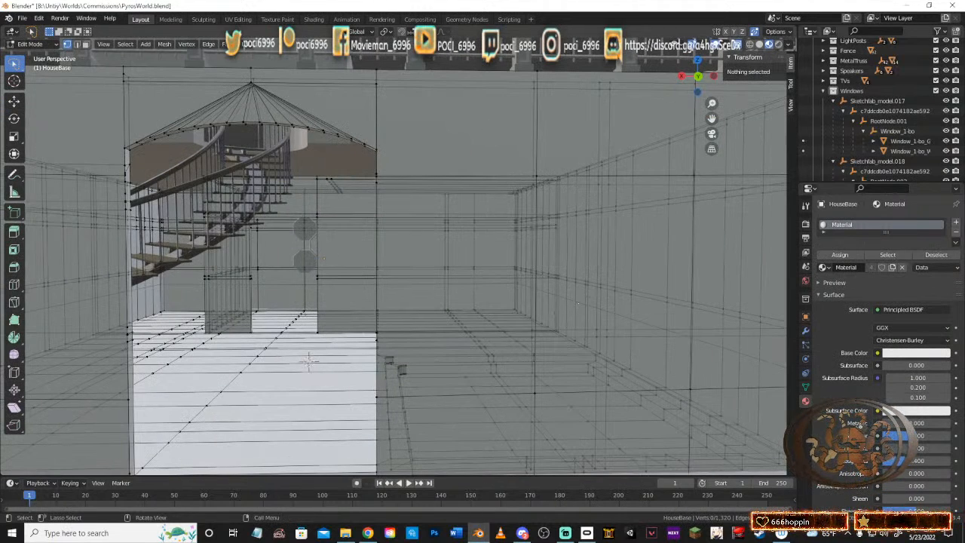
{"action": "key", "text": "alt+z"}
{"action": "middle_click_drag", "start_coordinate": [633, 242], "coordinate": [511, 242]}
{"action": "scroll", "coordinate": [529, 273], "scroll_direction": "down", "scroll_amount": 3}
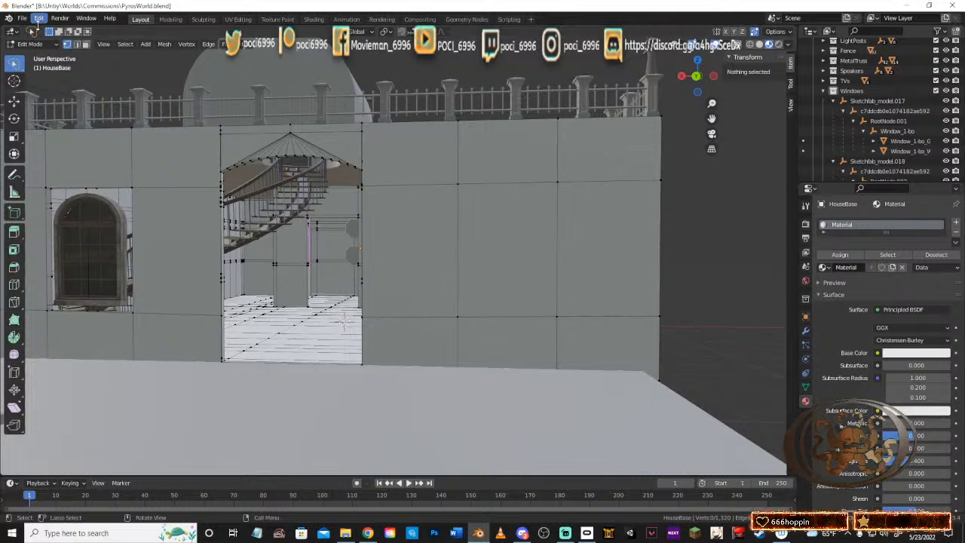
Step: Delete the rectangular outer wall face that mirrors the existing window opening on the other side of the arched doorway
{"action": "left_click", "coordinate": [87, 45]}
{"action": "left_click", "coordinate": [501, 238]}
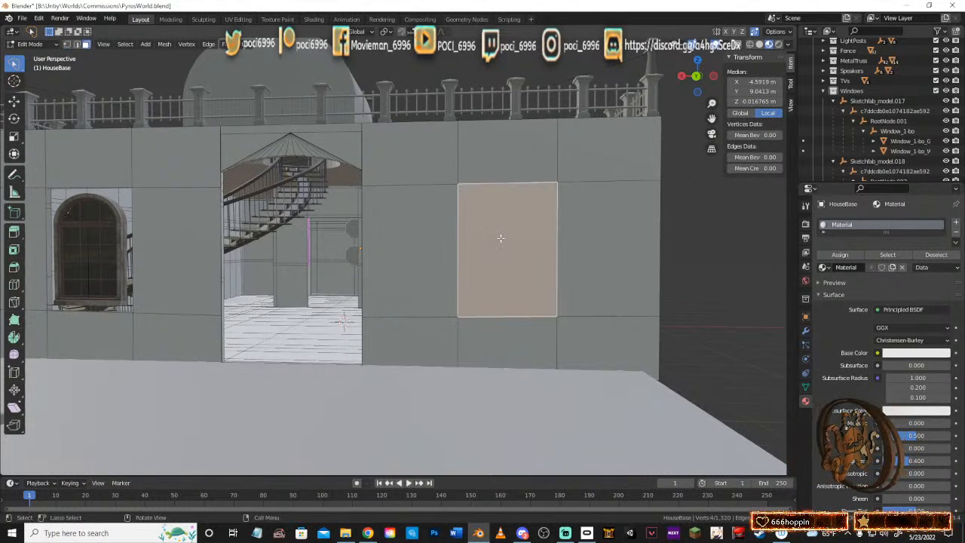
{"action": "key", "text": "x"}
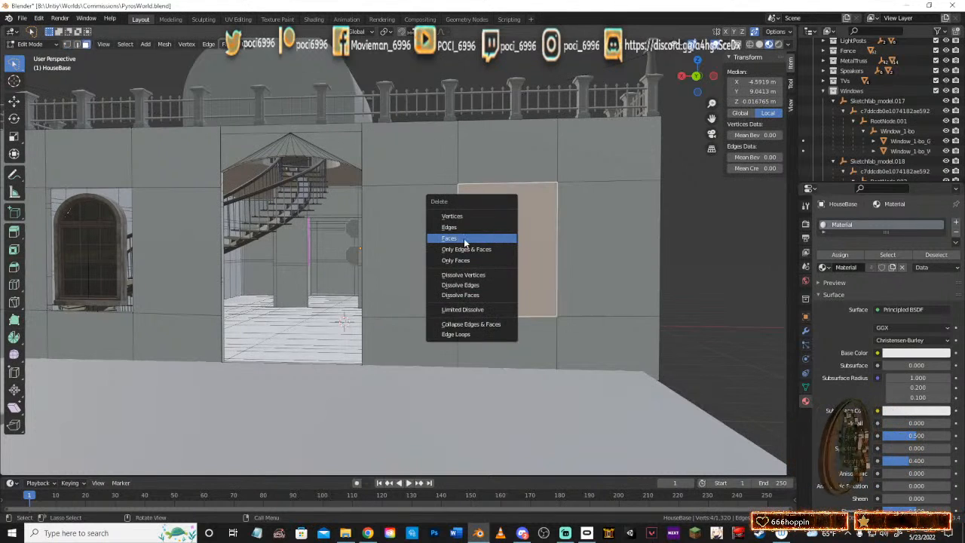
{"action": "left_click", "coordinate": [463, 238]}
Step: Delete the inner wall faces behind the new exterior hole, including the narrow strips between and along them
{"action": "middle_click_drag", "start_coordinate": [464, 238], "coordinate": [181, 150]}
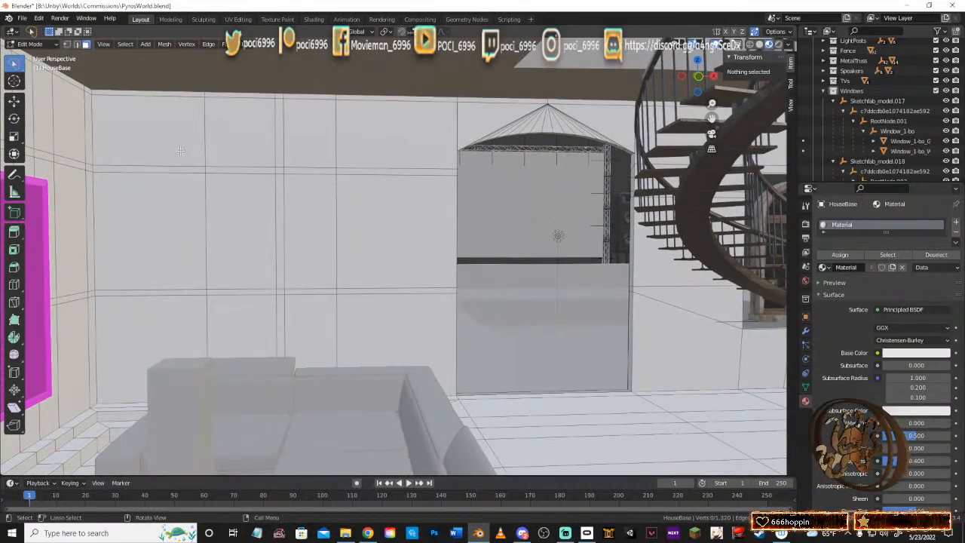
{"action": "left_click", "coordinate": [245, 173]}
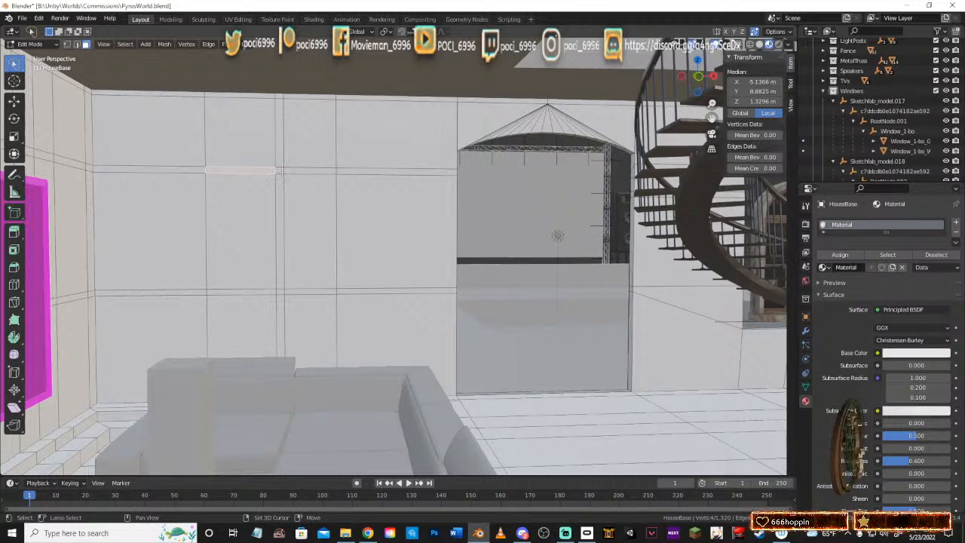
{"action": "left_click", "coordinate": [330, 178], "text": "shift"}
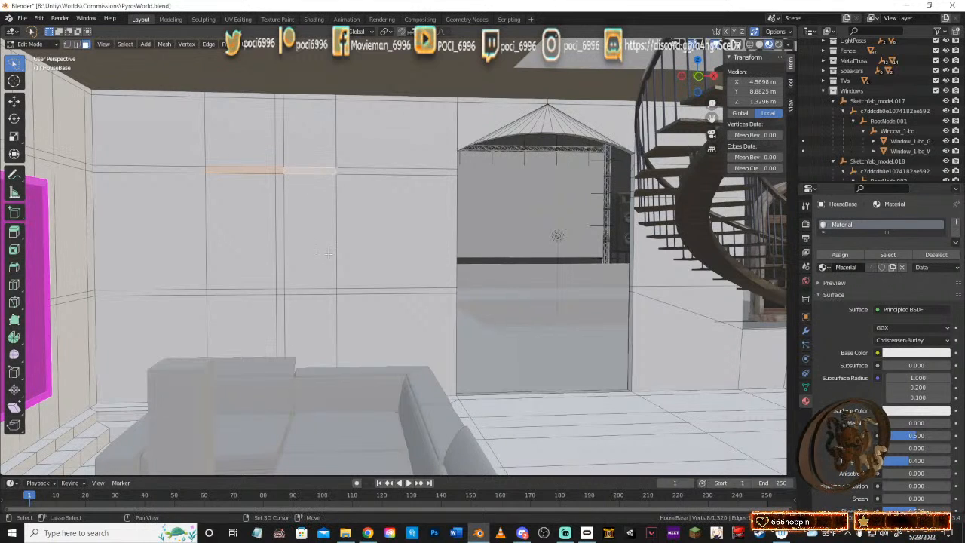
{"action": "left_click", "coordinate": [303, 291], "text": "shift"}
{"action": "left_click", "coordinate": [281, 292], "text": "shift"}
{"action": "left_click", "coordinate": [255, 292], "text": "shift"}
{"action": "left_click", "coordinate": [280, 253], "text": "shift"}
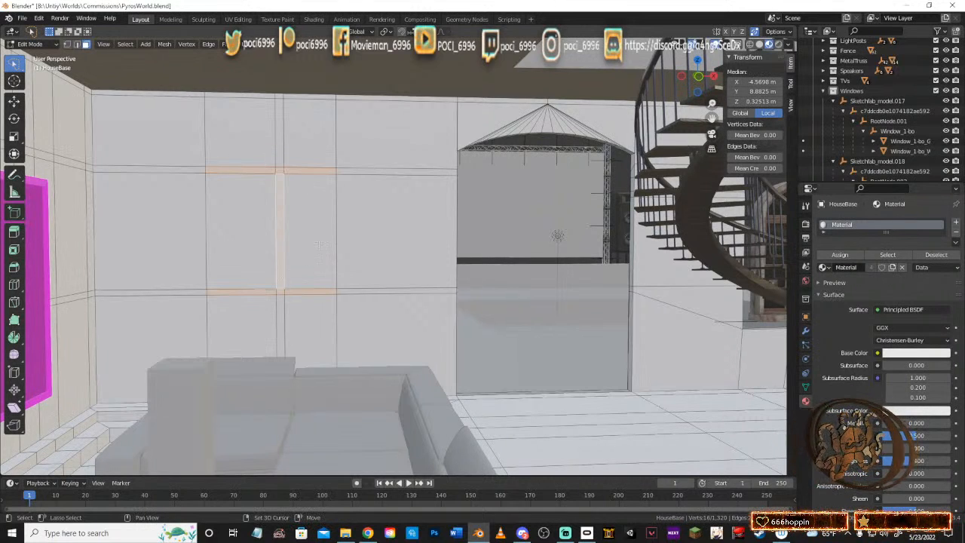
{"action": "left_click", "coordinate": [319, 241], "text": "shift"}
{"action": "left_click", "coordinate": [259, 242], "text": "shift"}
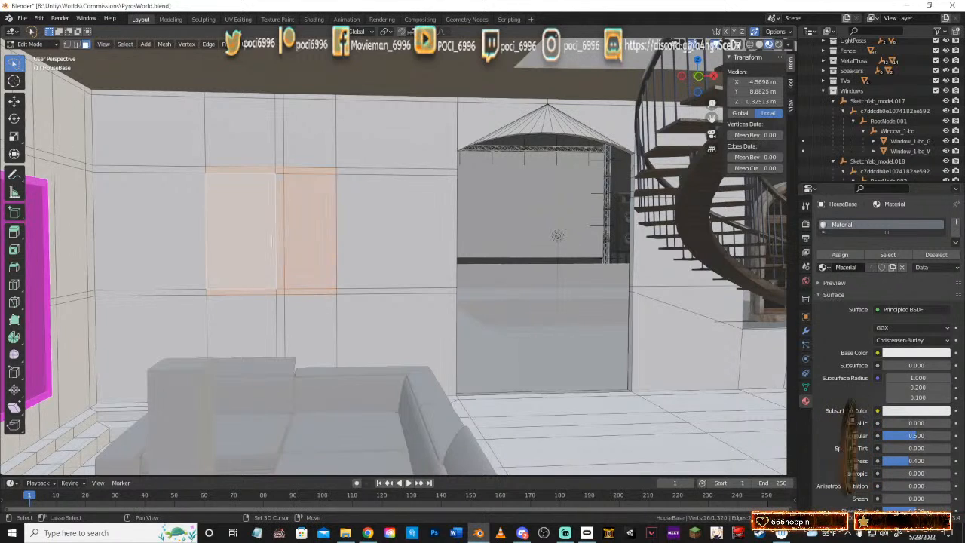
{"action": "key", "text": "x"}
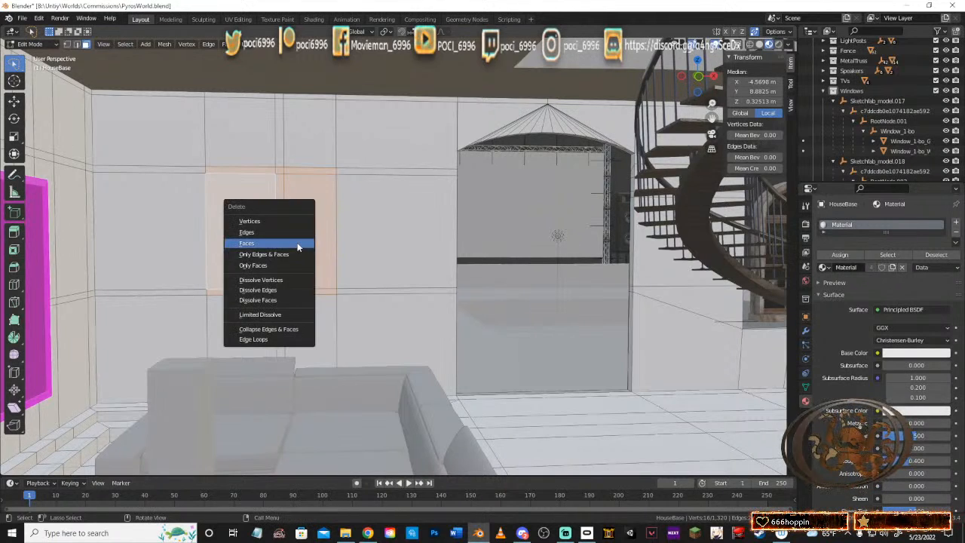
{"action": "left_click", "coordinate": [298, 244]}
Step: Switch to edge selection at the new window opening, viewed from outside the building
{"action": "middle_click_drag", "start_coordinate": [317, 237], "coordinate": [459, 140]}
{"action": "left_click", "coordinate": [490, 130]}
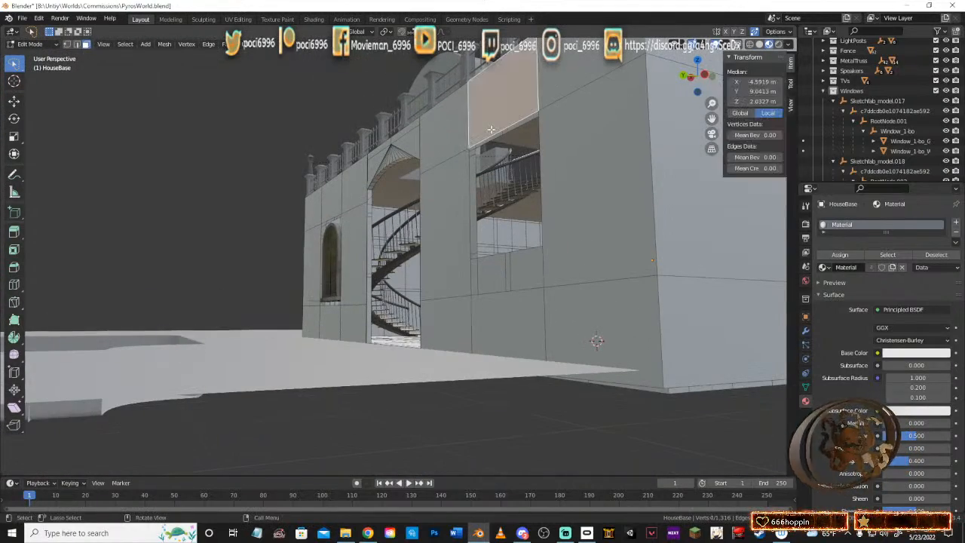
{"action": "left_click", "coordinate": [76, 44]}
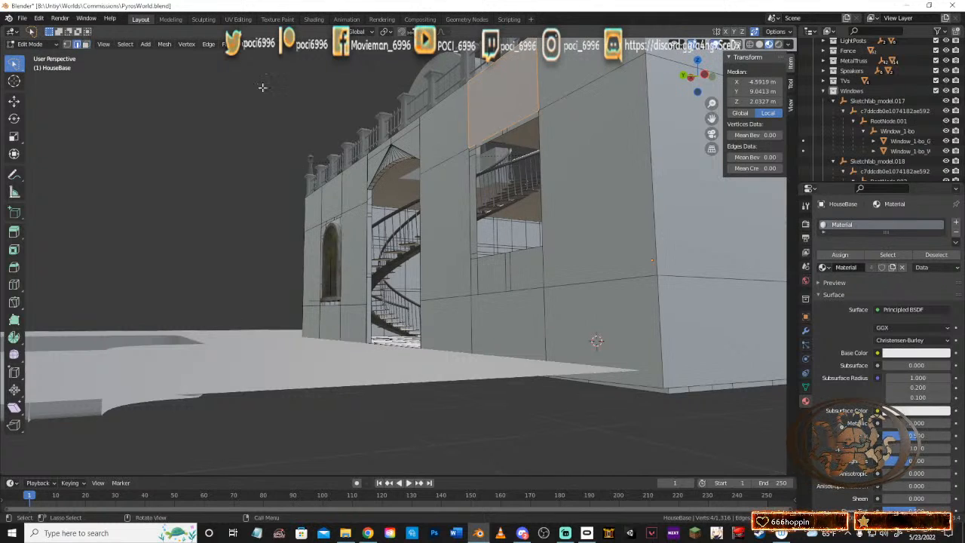
Step: Copy the outer top edge's Z of 1.3754 m to the inner top edges of the empty window opening
{"action": "left_click", "coordinate": [496, 131]}
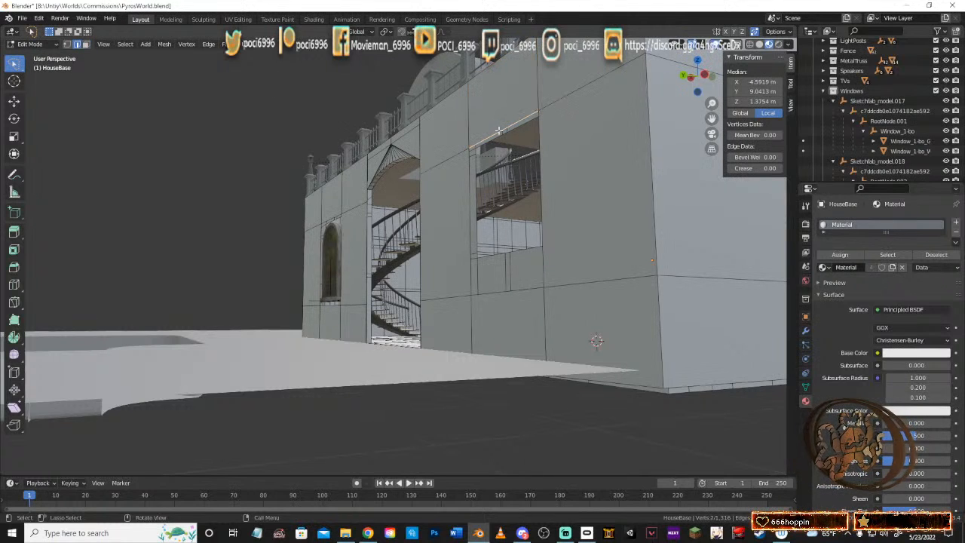
{"action": "left_click", "coordinate": [753, 101]}
{"action": "key", "text": "ctrl+c"}
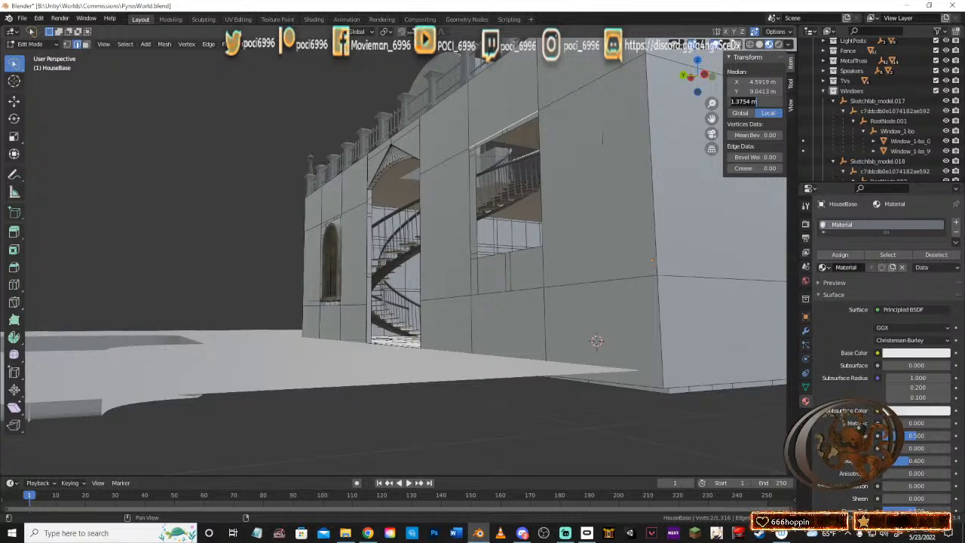
{"action": "left_click", "coordinate": [491, 139]}
{"action": "left_click", "coordinate": [492, 139]}
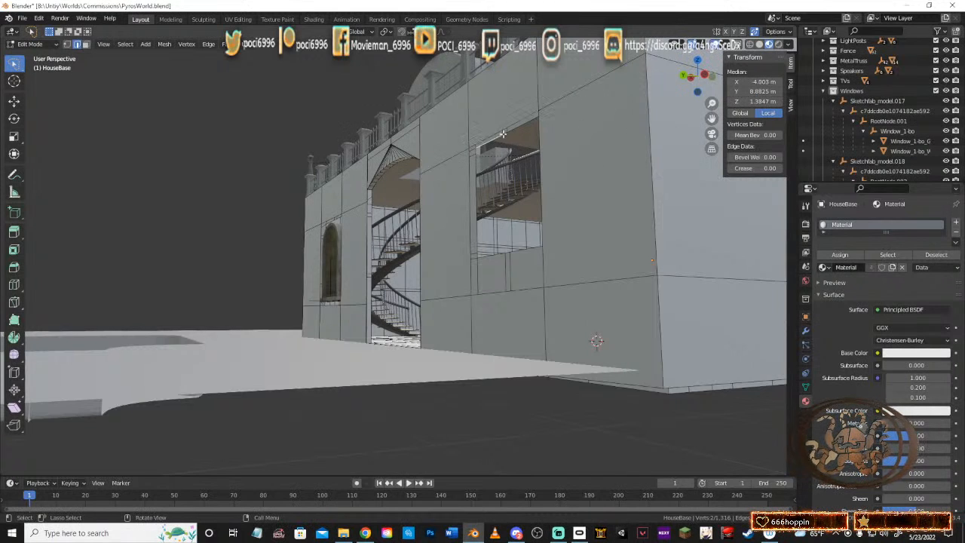
{"action": "left_click", "coordinate": [518, 127], "text": "shift"}
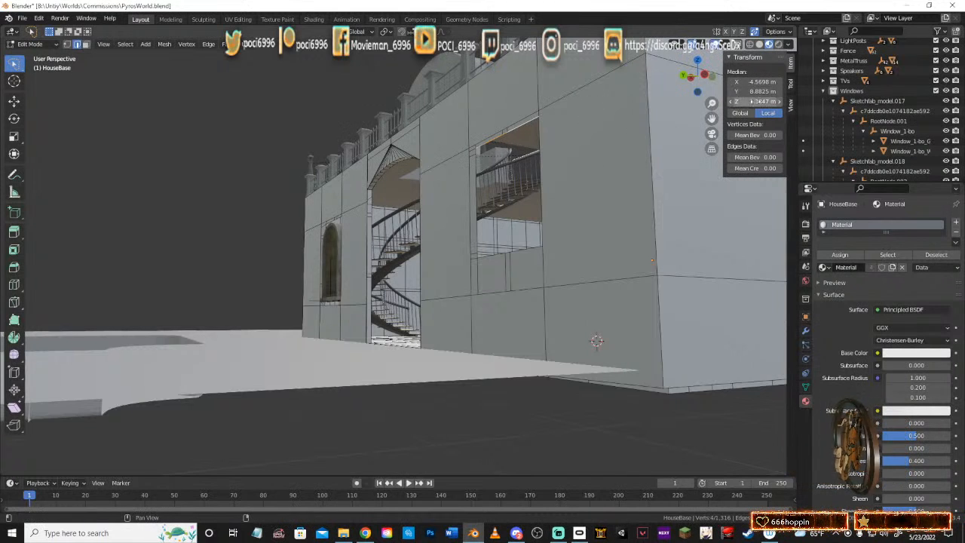
{"action": "left_click", "coordinate": [756, 101]}
{"action": "key", "text": "ctrl+v"}
{"action": "key", "text": "Return"}
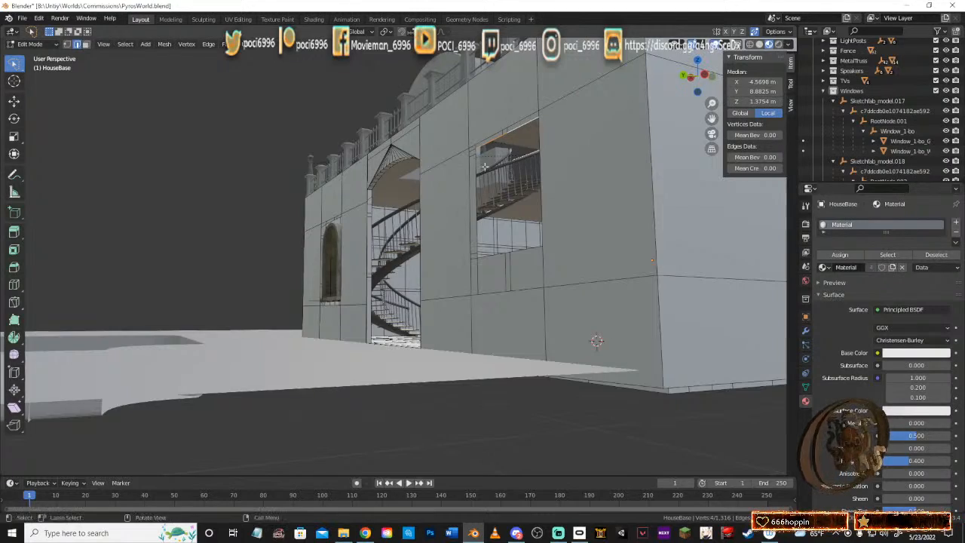
Step: Set the Z of the opening's inner bottom edges to the outer bottom edge's value of -1.4089 m
{"action": "middle_click_drag", "start_coordinate": [484, 167], "coordinate": [530, 189]}
{"action": "middle_click_drag", "start_coordinate": [474, 234], "coordinate": [456, 262]}
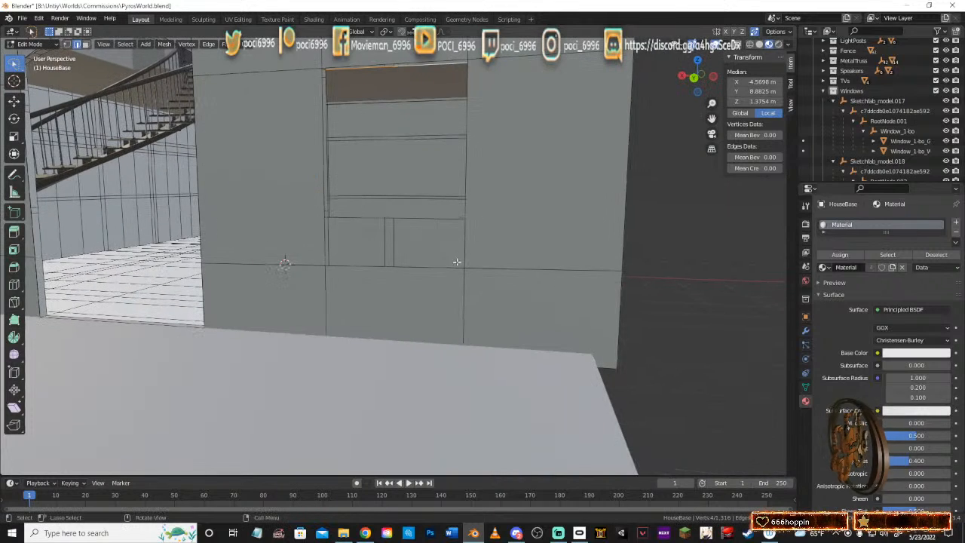
{"action": "left_click", "coordinate": [376, 266]}
{"action": "left_click", "coordinate": [753, 101]}
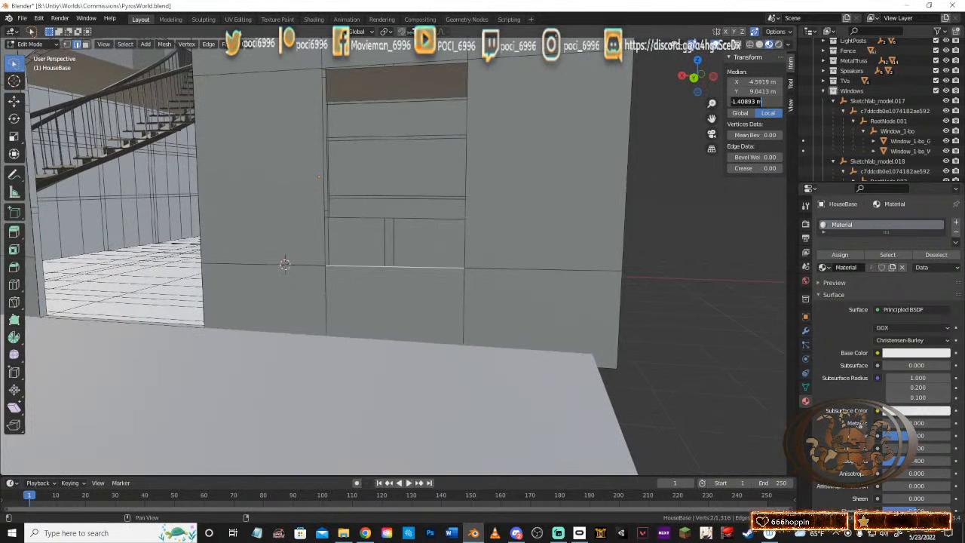
{"action": "key", "text": "Return"}
{"action": "middle_click_drag", "start_coordinate": [280, 264], "coordinate": [406, 261]}
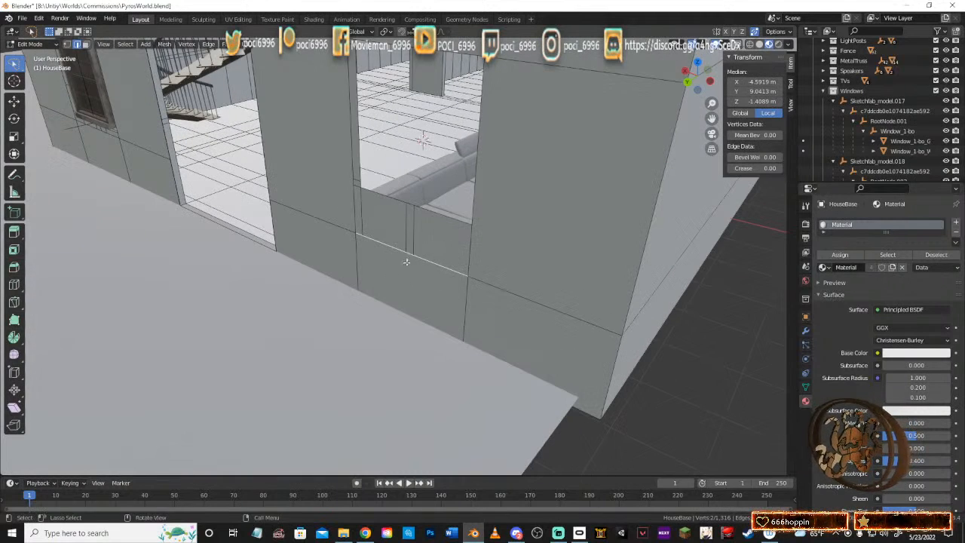
{"action": "left_click", "coordinate": [398, 202]}
{"action": "left_click", "coordinate": [425, 209], "text": "shift"}
{"action": "left_click", "coordinate": [436, 216], "text": "shift"}
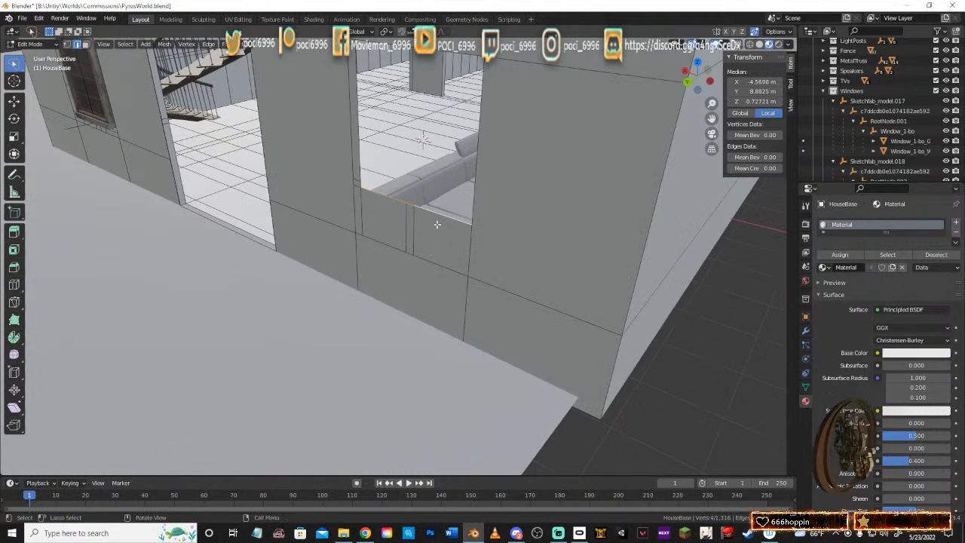
{"action": "key", "text": "Return"}
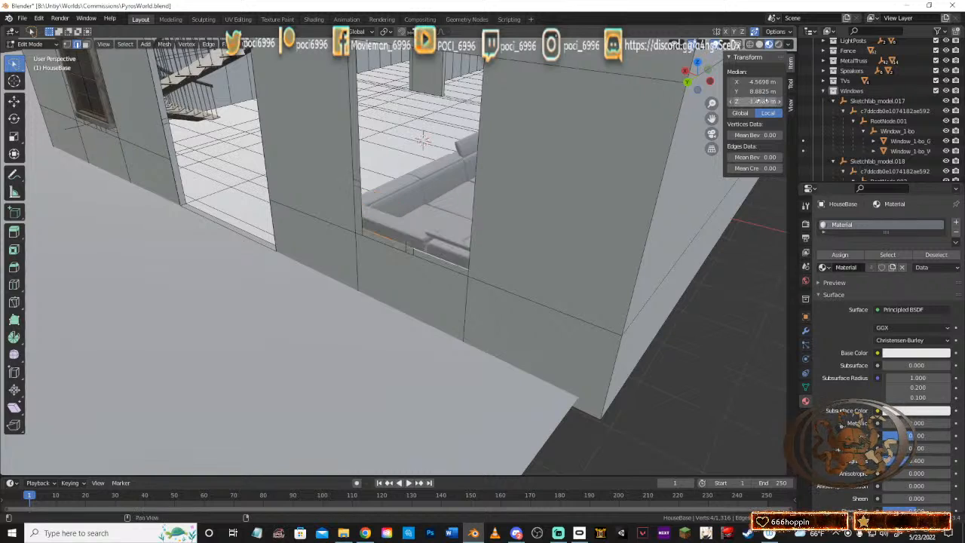
Step: Align the inner vertical edges of the window opening with its outer edges, setting the doorway-side ones to X -3.5723 m
{"action": "middle_click_drag", "start_coordinate": [406, 212], "coordinate": [527, 176]}
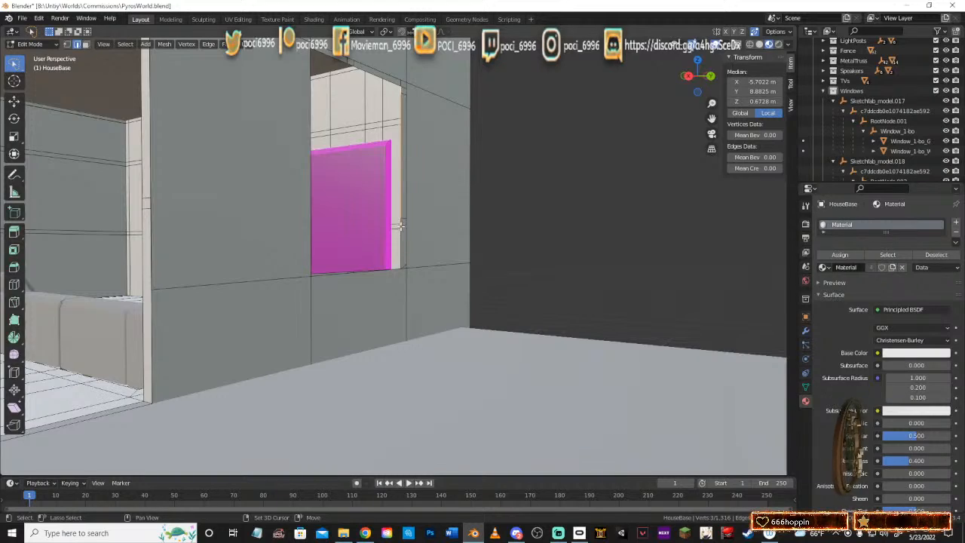
{"action": "middle_click_drag", "start_coordinate": [382, 227], "coordinate": [569, 231]}
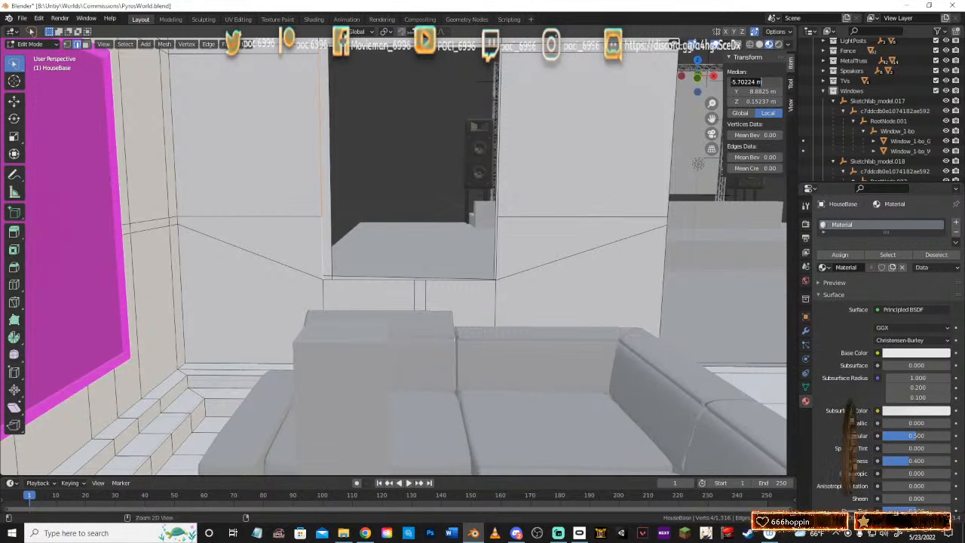
{"action": "middle_click_drag", "start_coordinate": [426, 171], "coordinate": [497, 172]}
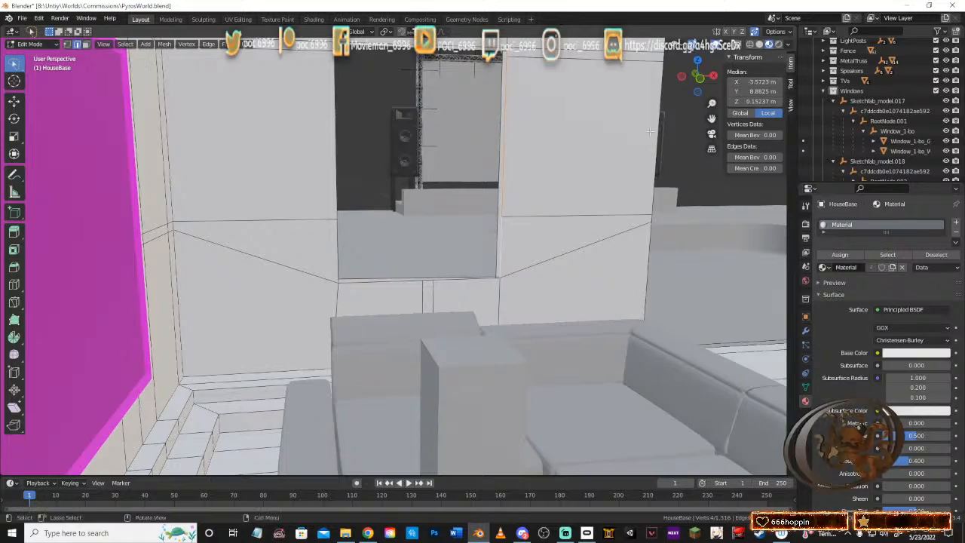
{"action": "middle_click_drag", "start_coordinate": [650, 131], "coordinate": [609, 203]}
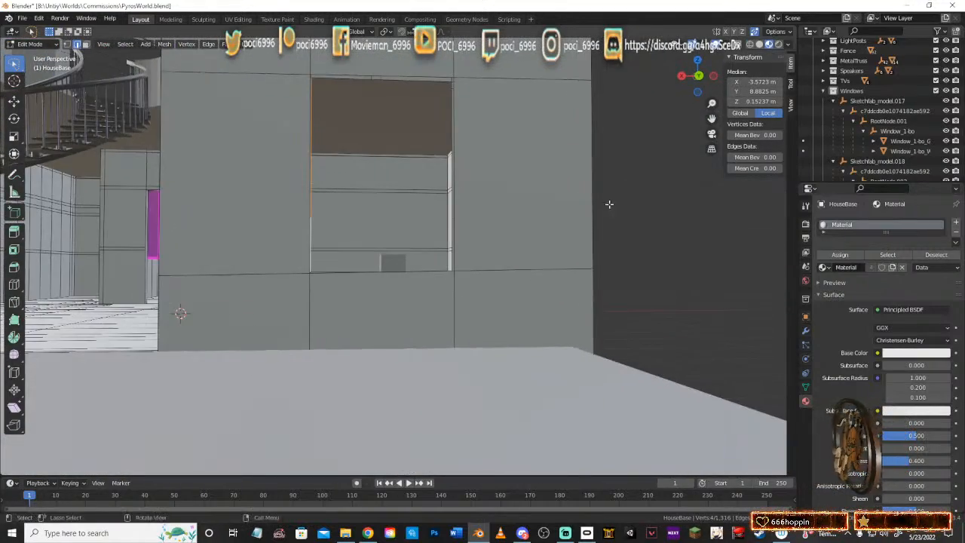
Step: Set the Z of the remaining inner sill edge near the doorway side to -1.4089 m, copied from the outer sill edge
{"action": "middle_click_drag", "start_coordinate": [472, 237], "coordinate": [468, 246]}
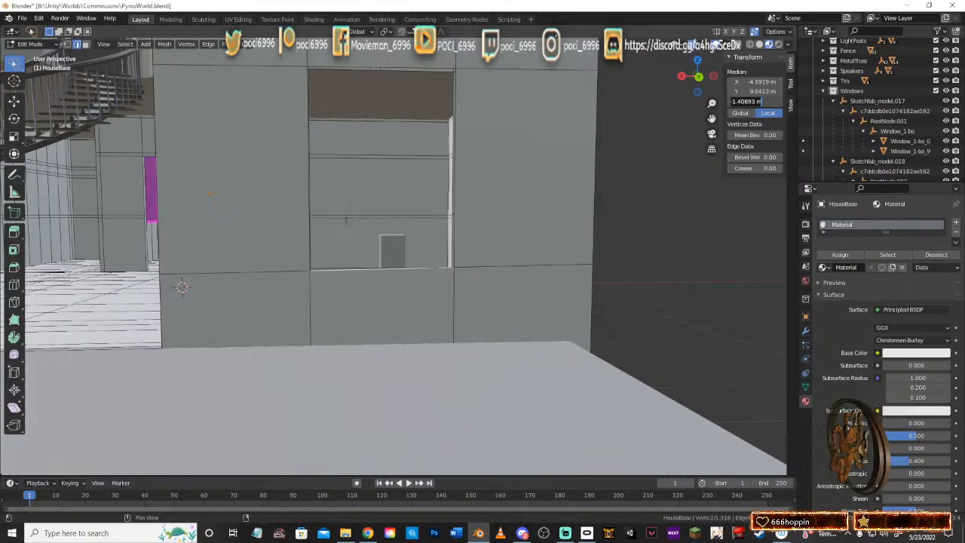
{"action": "middle_click_drag", "start_coordinate": [375, 245], "coordinate": [351, 262]}
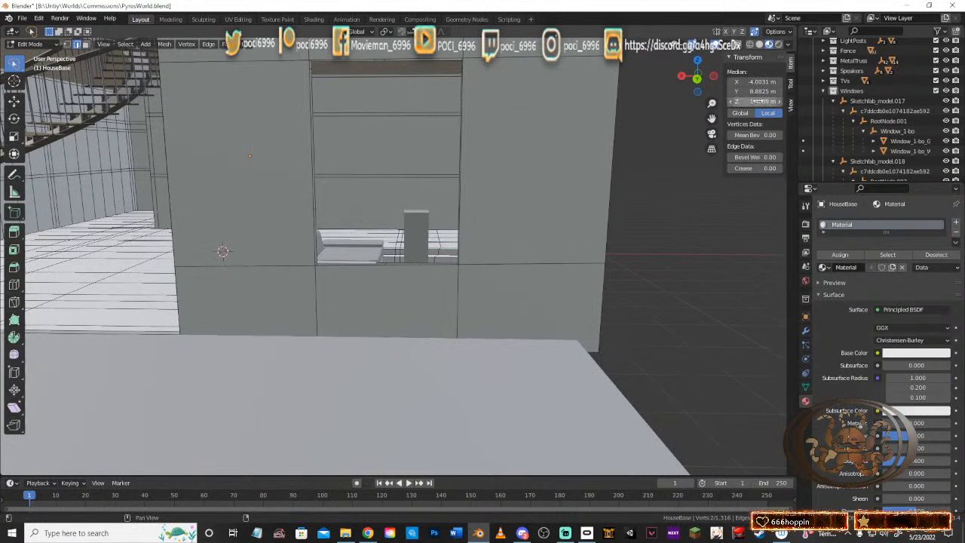
{"action": "middle_click_drag", "start_coordinate": [352, 235], "coordinate": [321, 297]}
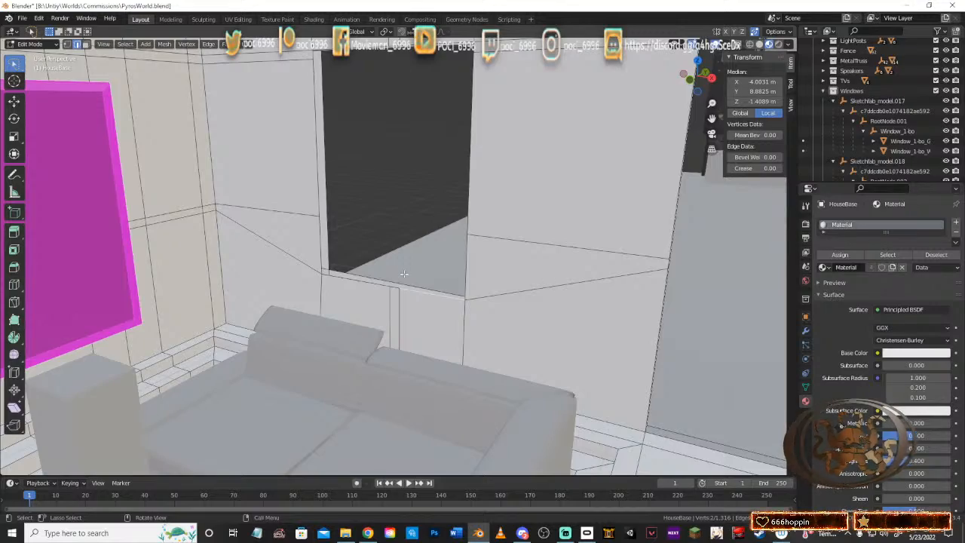
Step: Select the full Sketchfab_model.017 and Sketchfab_model.018 hierarchies in the Windows collection
{"action": "middle_click_drag", "start_coordinate": [484, 280], "coordinate": [515, 278]}
{"action": "middle_click_drag", "start_coordinate": [486, 211], "coordinate": [550, 165]}
{"action": "middle_click_drag", "start_coordinate": [407, 202], "coordinate": [467, 266]}
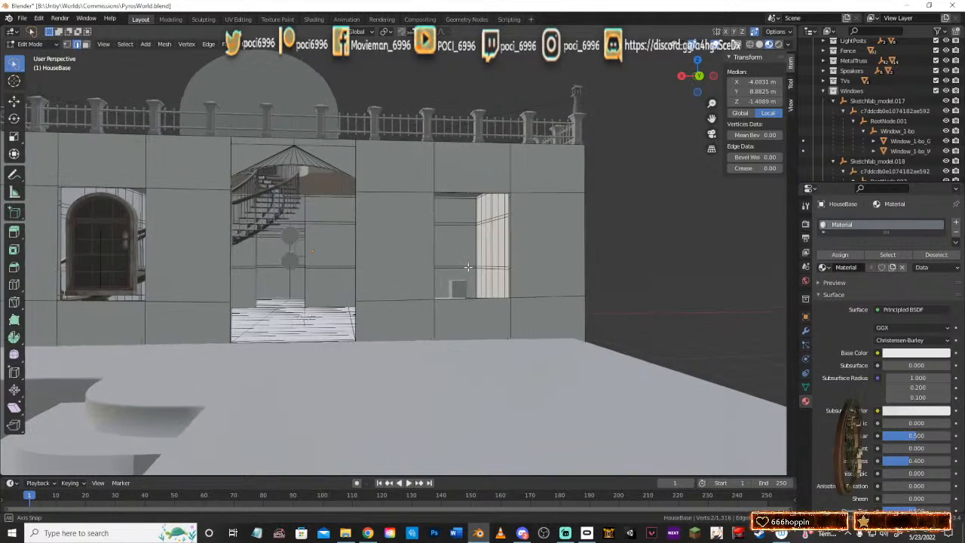
{"action": "left_click", "coordinate": [871, 104]}
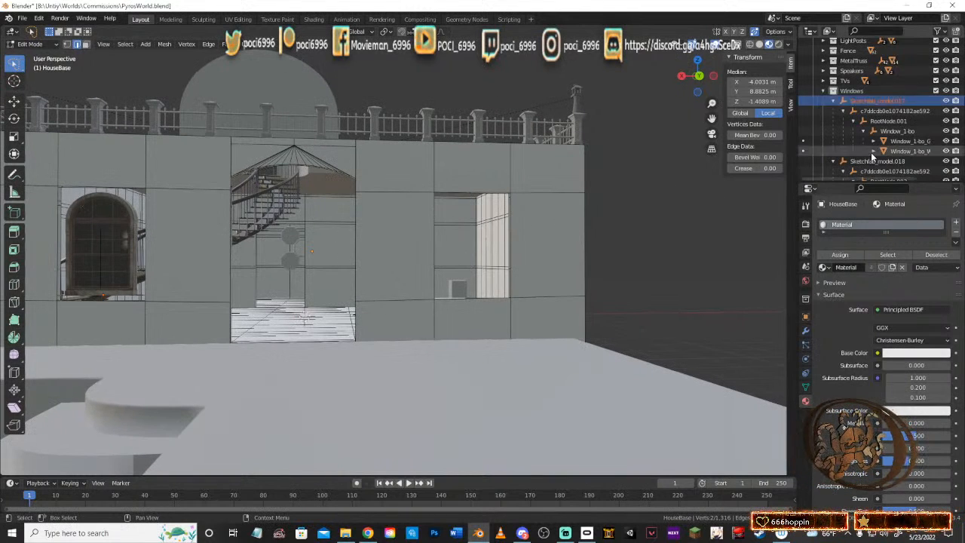
{"action": "scroll", "coordinate": [901, 147], "scroll_direction": "down", "scroll_amount": 3}
{"action": "left_click", "coordinate": [904, 152], "text": "shift"}
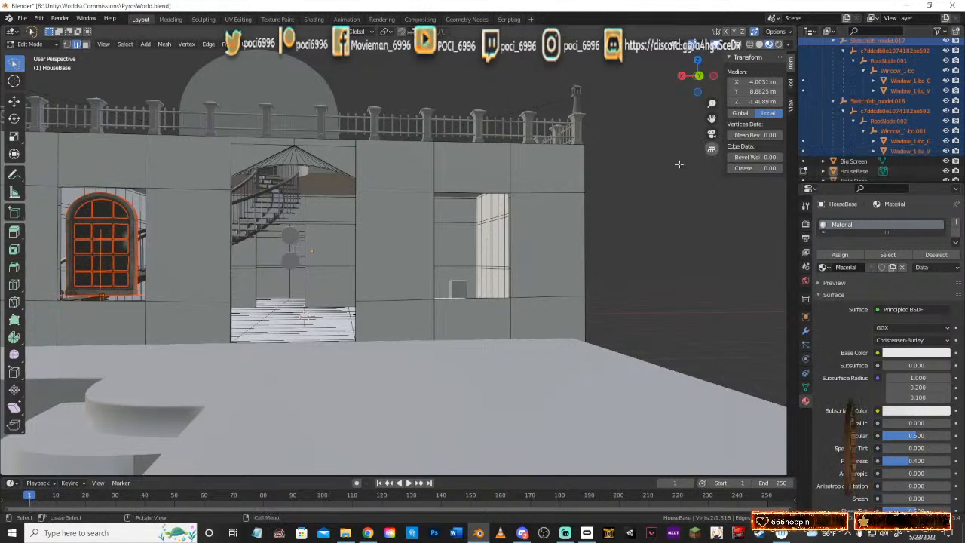
{"action": "scroll", "coordinate": [885, 114], "scroll_direction": "up", "scroll_amount": 1}
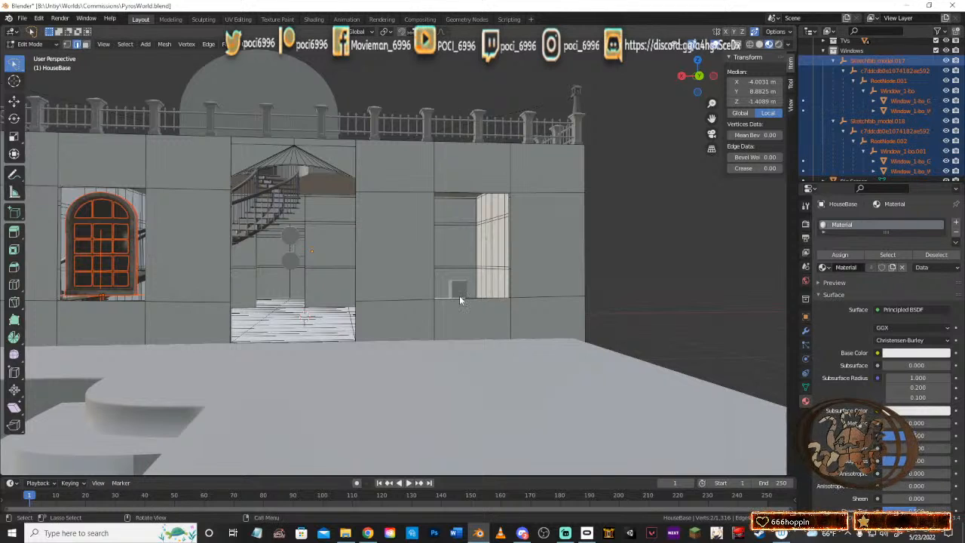
{"action": "left_click", "coordinate": [367, 532]}
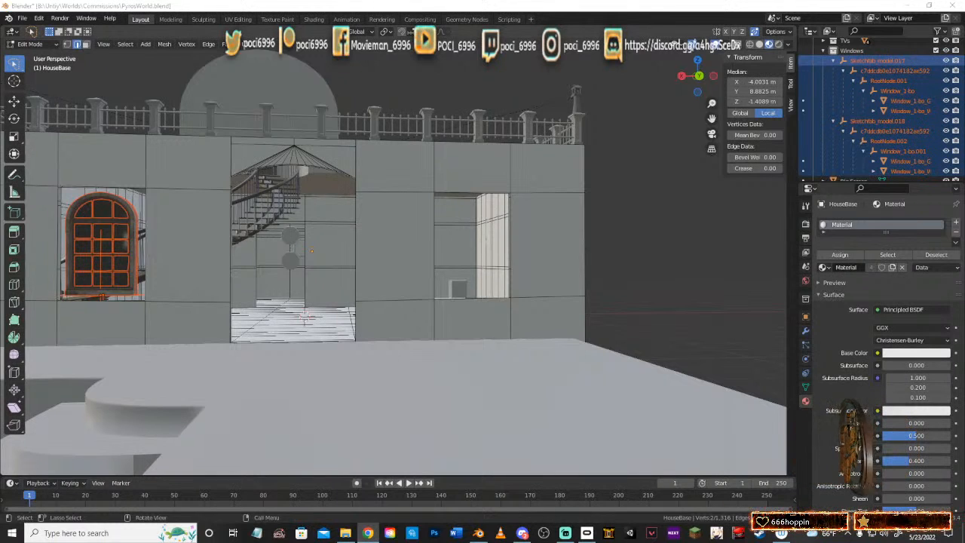
{"action": "key", "text": "alt+Tab"}
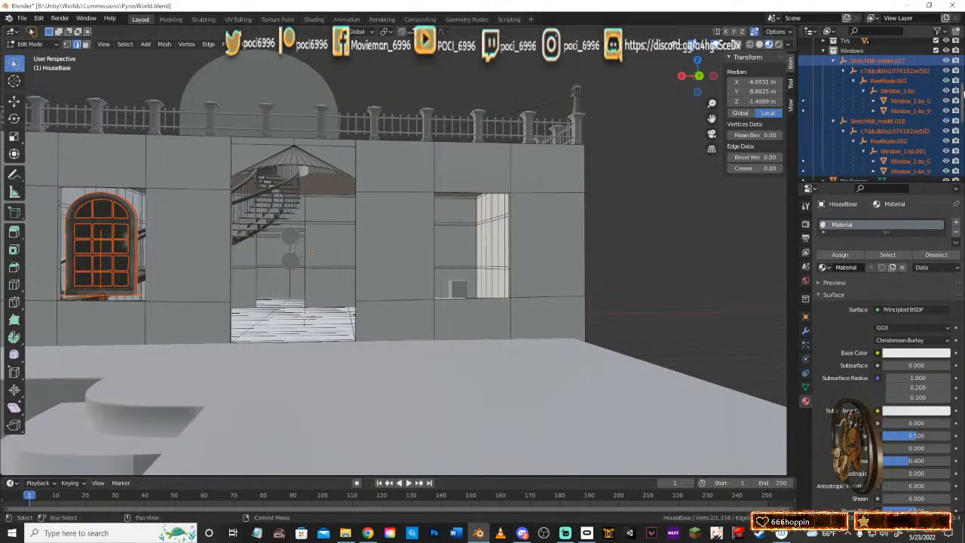
{"action": "middle_click_drag", "start_coordinate": [457, 211], "coordinate": [496, 258]}
{"action": "scroll", "coordinate": [910, 150], "scroll_direction": "down", "scroll_amount": 2}
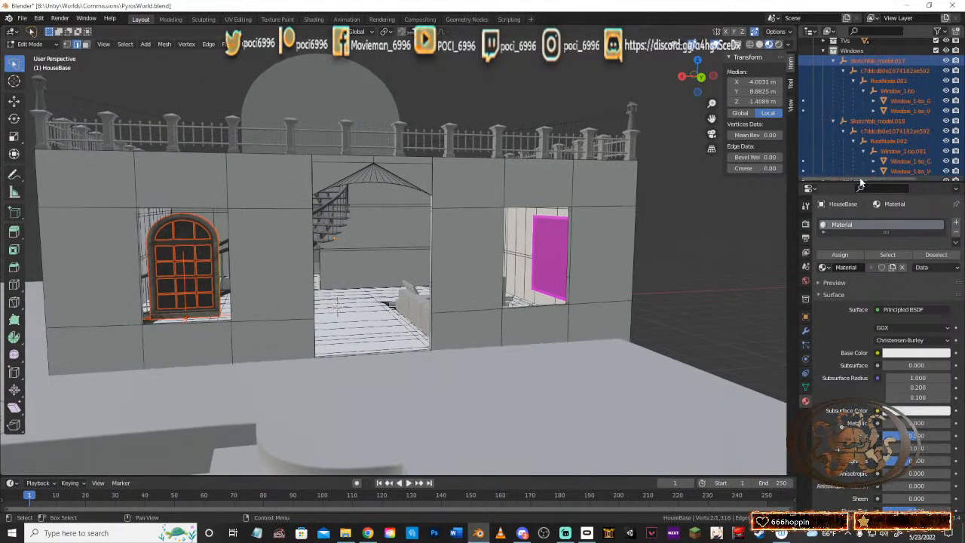
{"action": "scroll", "coordinate": [910, 149], "scroll_direction": "up", "scroll_amount": 3}
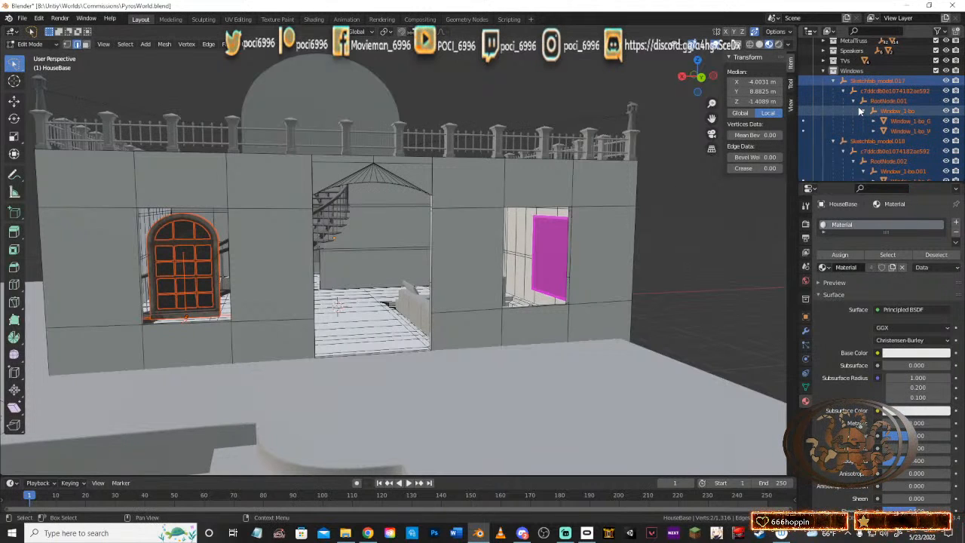
Step: Show the HouseBase mesh data properties and select the window glass mesh under Sketchfab_model.017 after checking the other window parts
{"action": "left_click", "coordinate": [805, 388]}
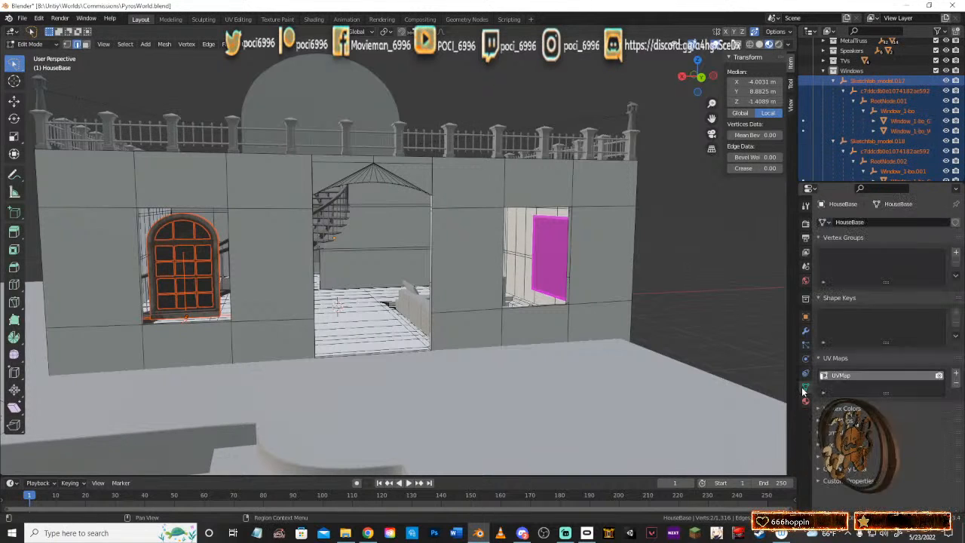
{"action": "scroll", "coordinate": [872, 83], "scroll_direction": "down", "scroll_amount": 3}
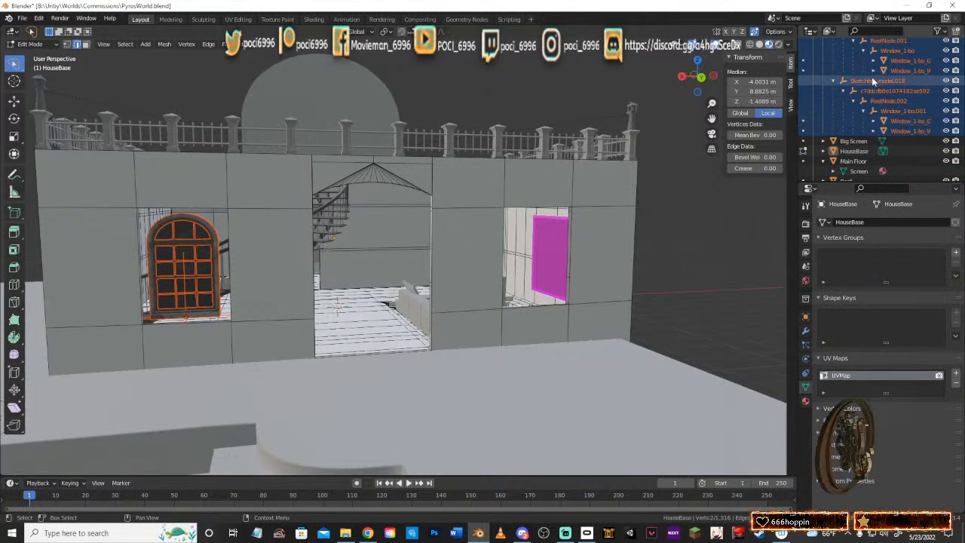
{"action": "left_click", "coordinate": [894, 120]}
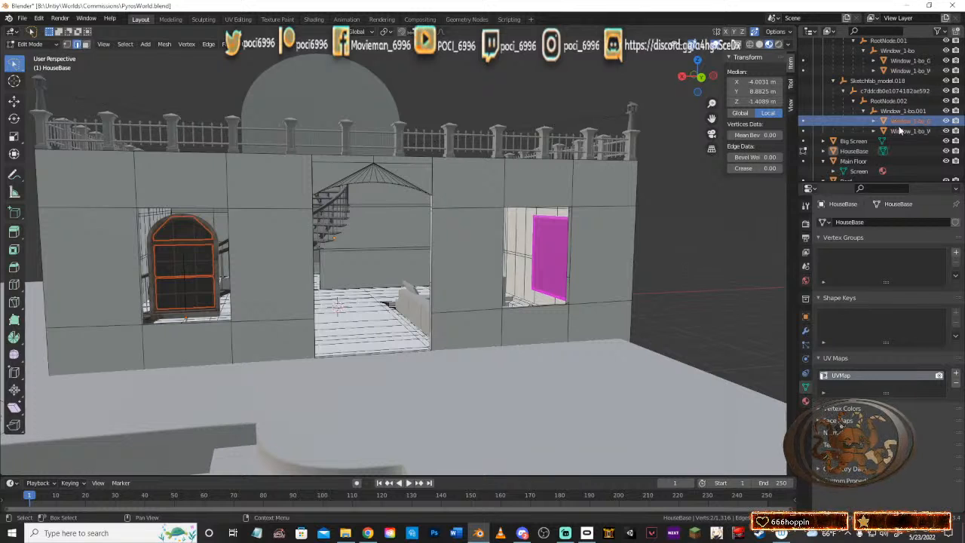
{"action": "left_click", "coordinate": [899, 130]}
{"action": "scroll", "coordinate": [904, 130], "scroll_direction": "up", "scroll_amount": 2}
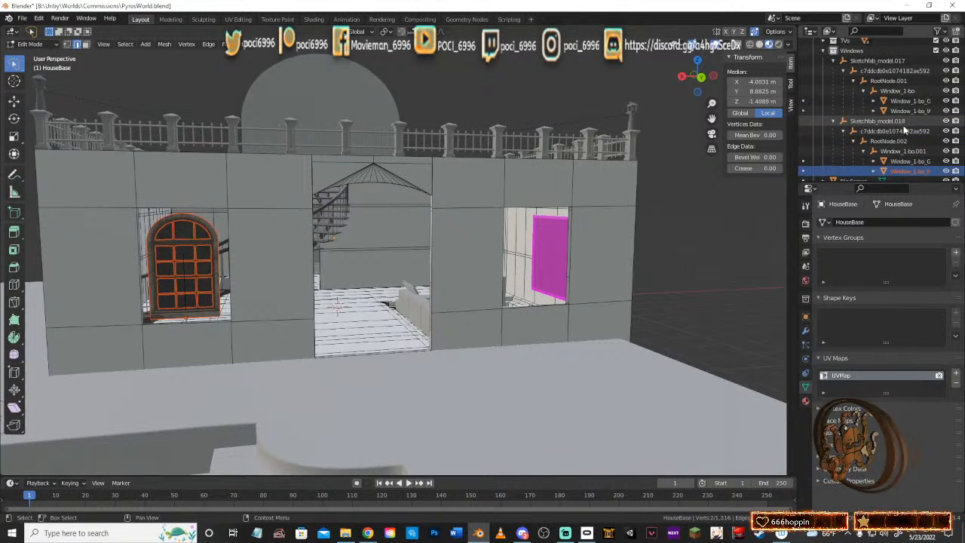
{"action": "left_click", "coordinate": [910, 111]}
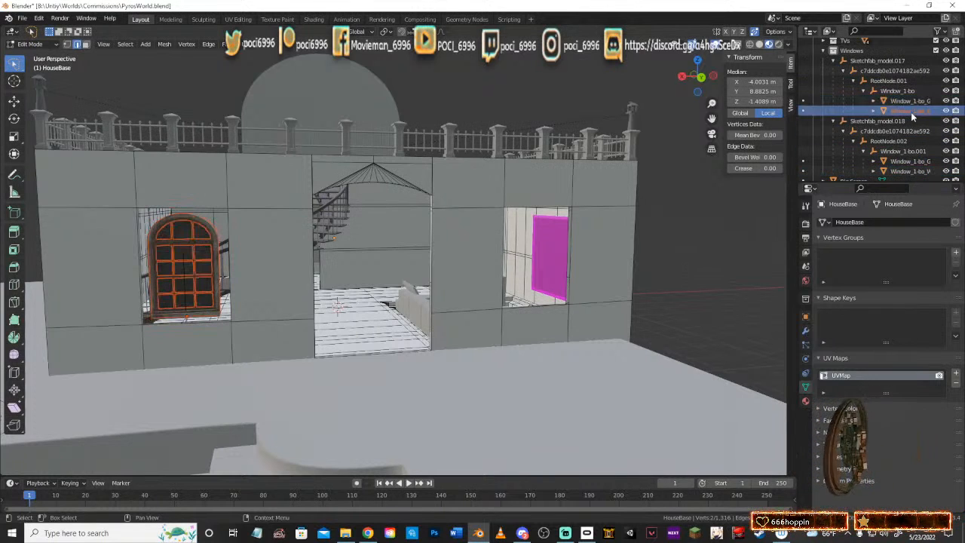
{"action": "left_click", "coordinate": [907, 101]}
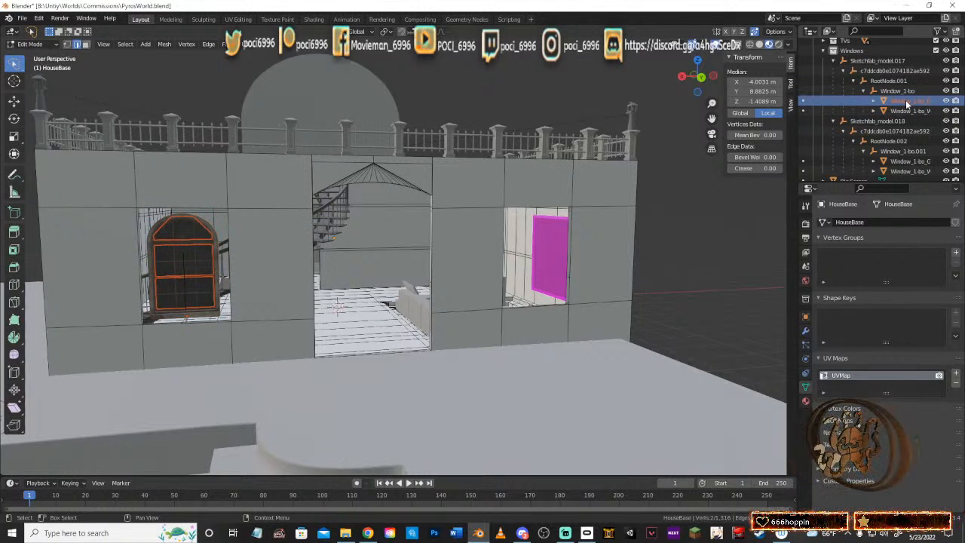
Step: Rename the HouseBase UV map as WindowGlassUV and add a second UV map to the mesh
{"action": "double_click", "coordinate": [863, 376]}
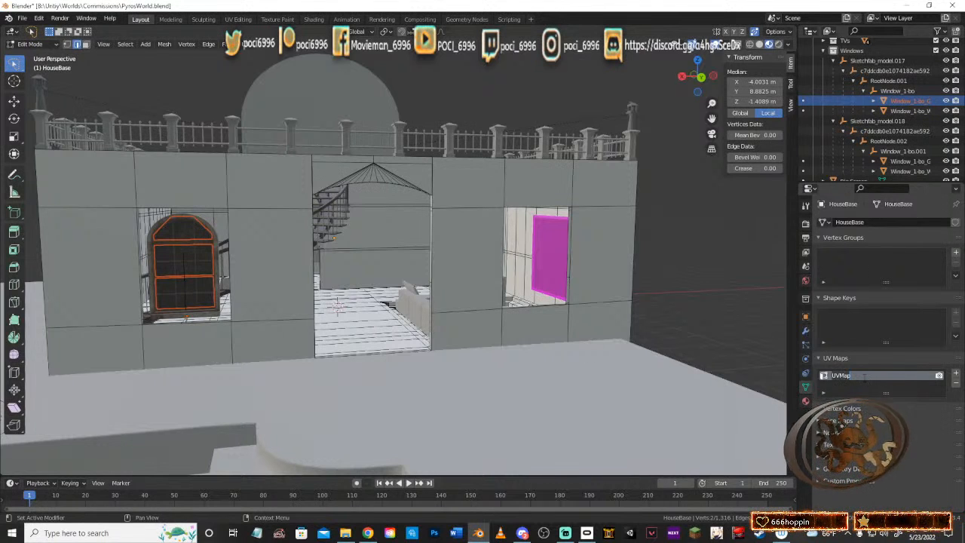
{"action": "type", "text": "W"}
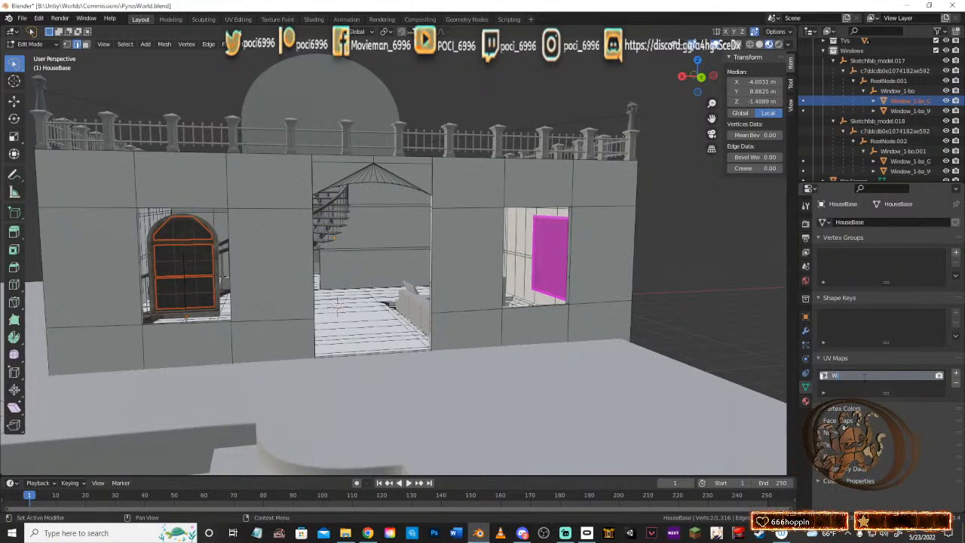
{"action": "type", "text": "indowGlas"}
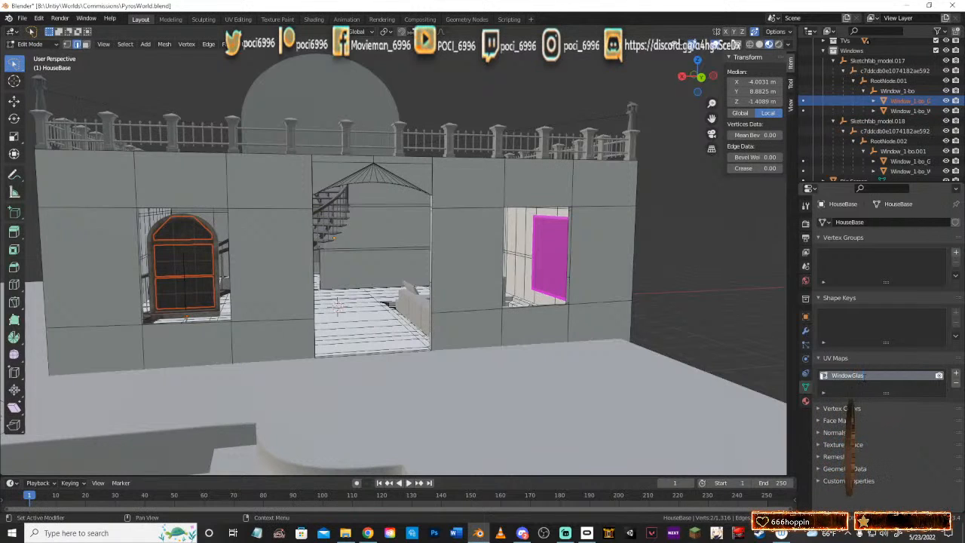
{"action": "type", "text": "sUV"}
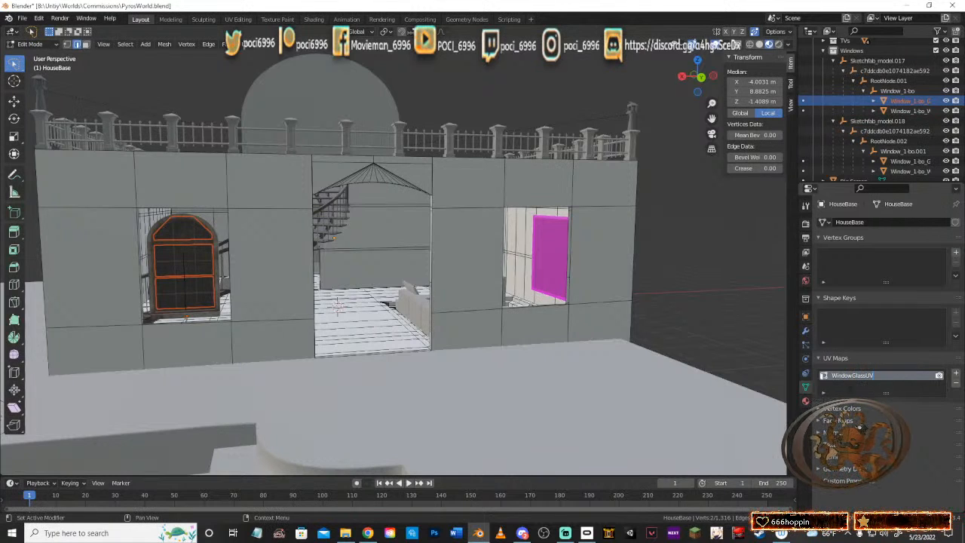
{"action": "left_click", "coordinate": [956, 372]}
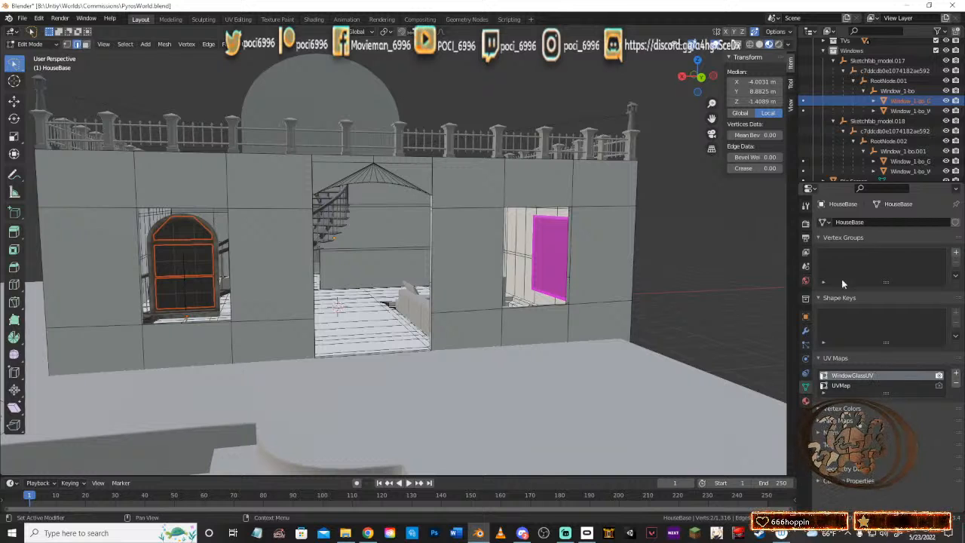
Step: Select the window frame mesh under Sketchfab_model.017, rename the first UV map as WindowFrameUV, and check the list against the glass and frame meshes
{"action": "left_click", "coordinate": [904, 111]}
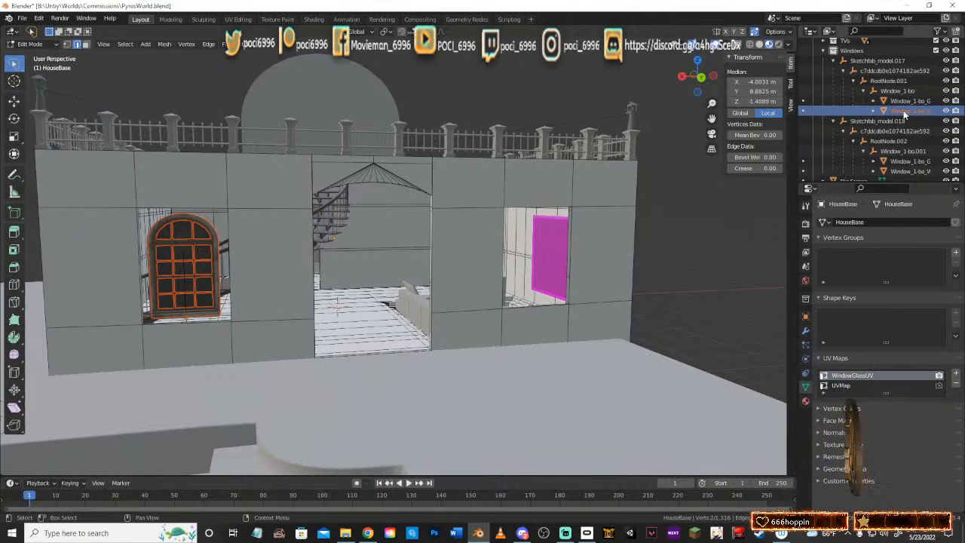
{"action": "double_click", "coordinate": [865, 378]}
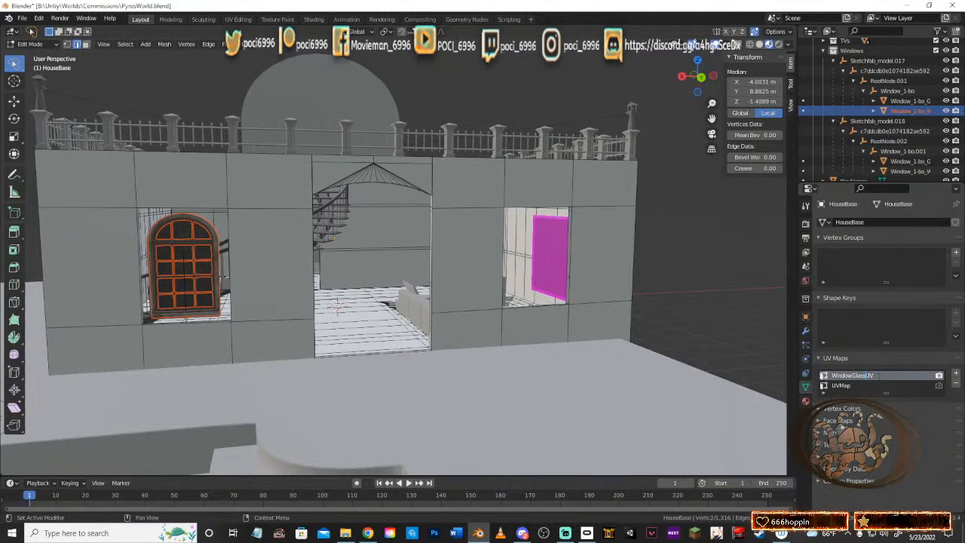
{"action": "key", "text": "BackSpace"}
{"action": "key", "text": "BackSpace"}
{"action": "key", "text": "BackSpace"}
{"action": "key", "text": "BackSpace"}
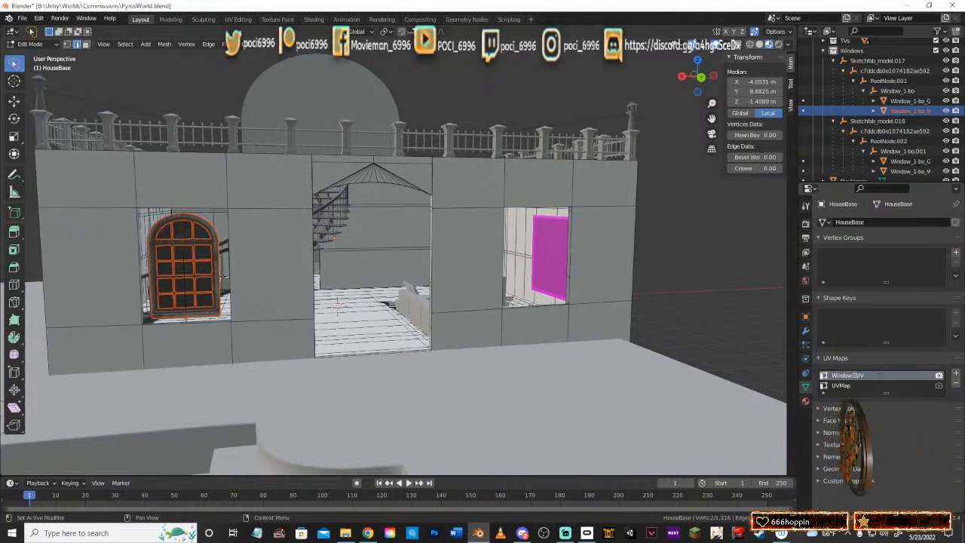
{"action": "type", "text": "Frame"}
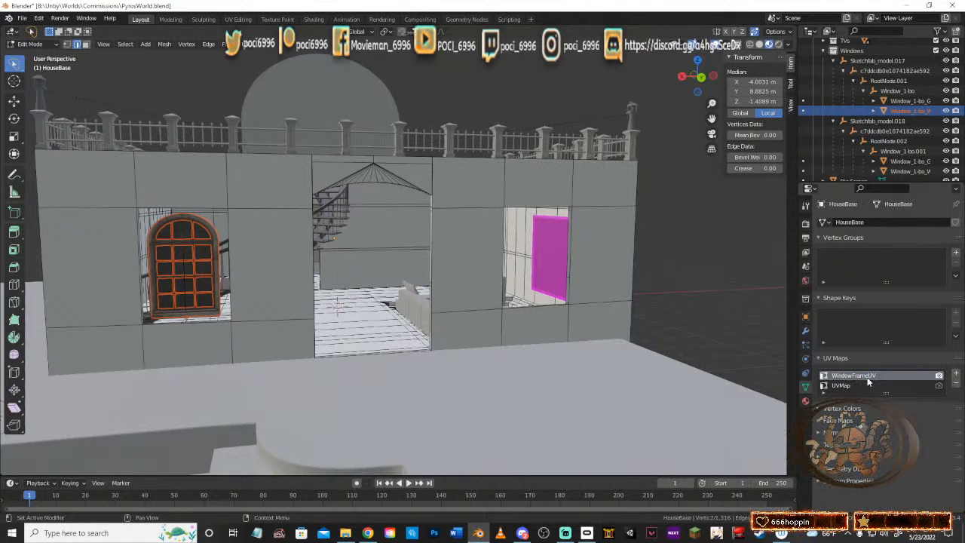
{"action": "left_click", "coordinate": [906, 103]}
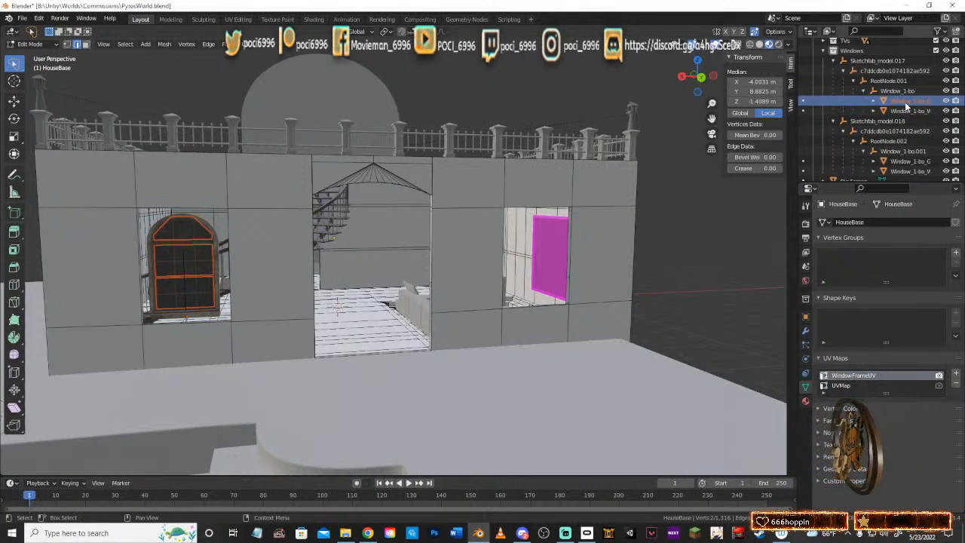
{"action": "left_click", "coordinate": [908, 110]}
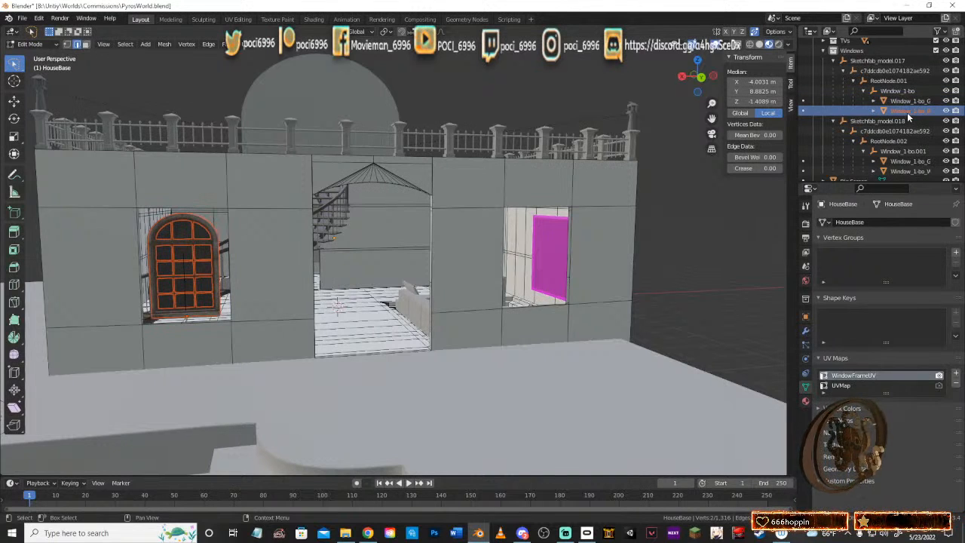
Step: Select the window glass mesh under Sketchfab_model.017 and rename the first UV map as FullWindowUV
{"action": "left_click", "coordinate": [908, 100]}
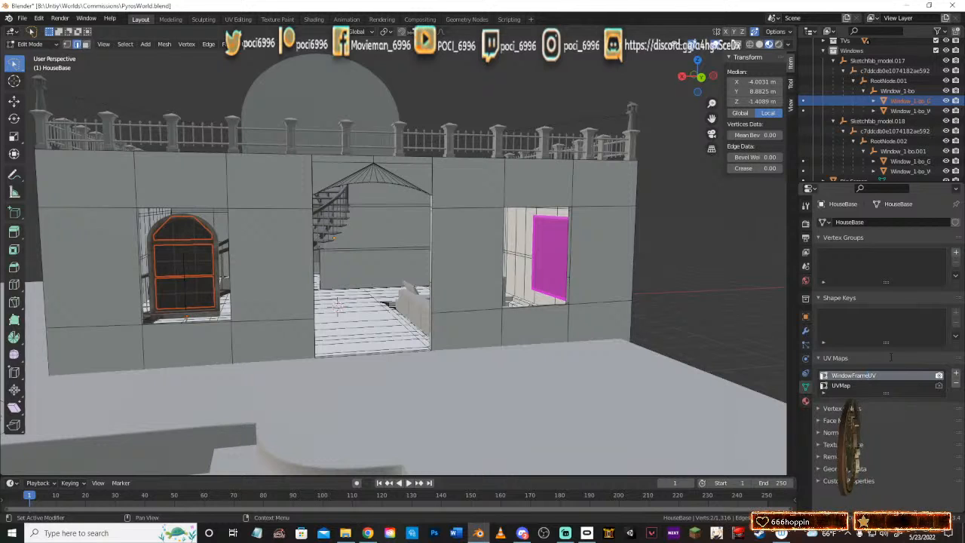
{"action": "key", "text": "BackSpace"}
{"action": "key", "text": "BackSpace"}
{"action": "key", "text": "BackSpace"}
{"action": "key", "text": "BackSpace"}
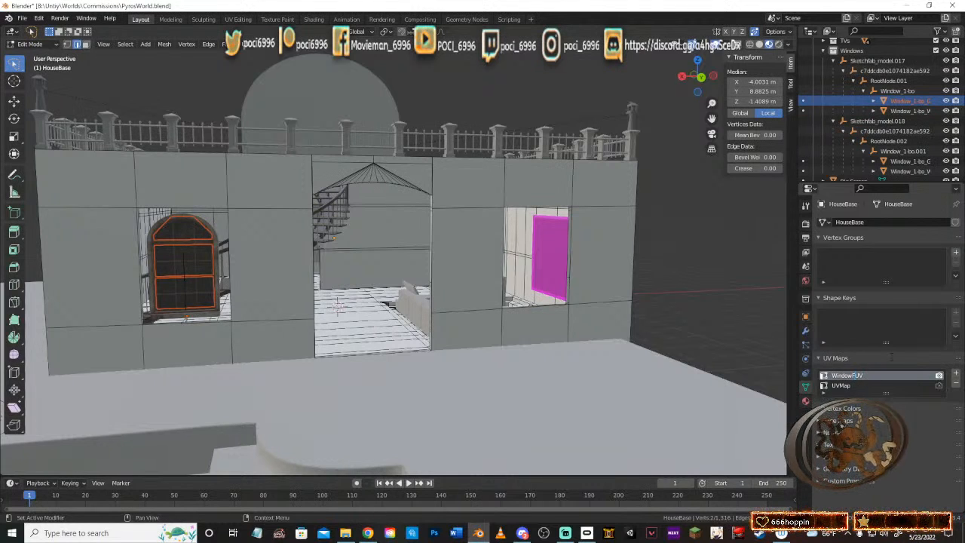
{"action": "key", "text": "BackSpace"}
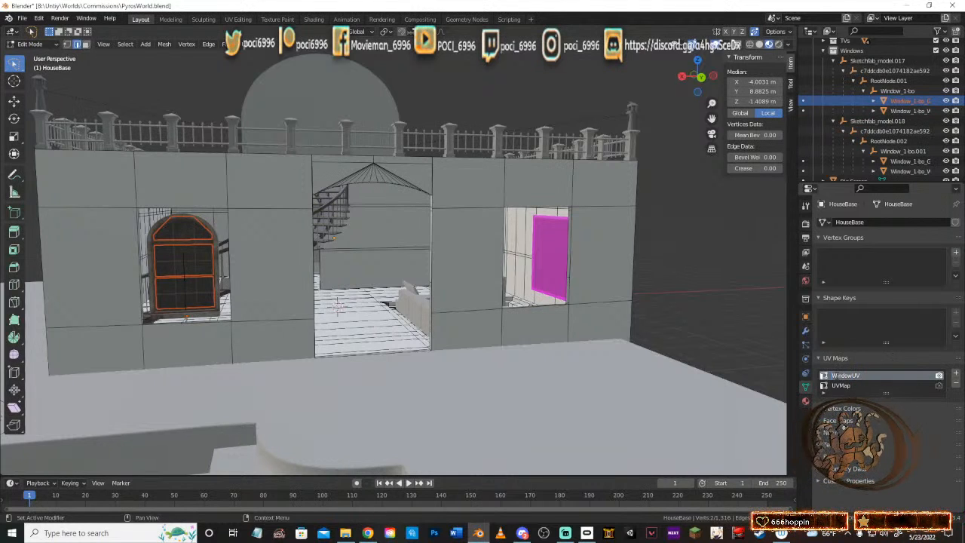
{"action": "key", "text": "Home"}
{"action": "type", "text": "Full"}
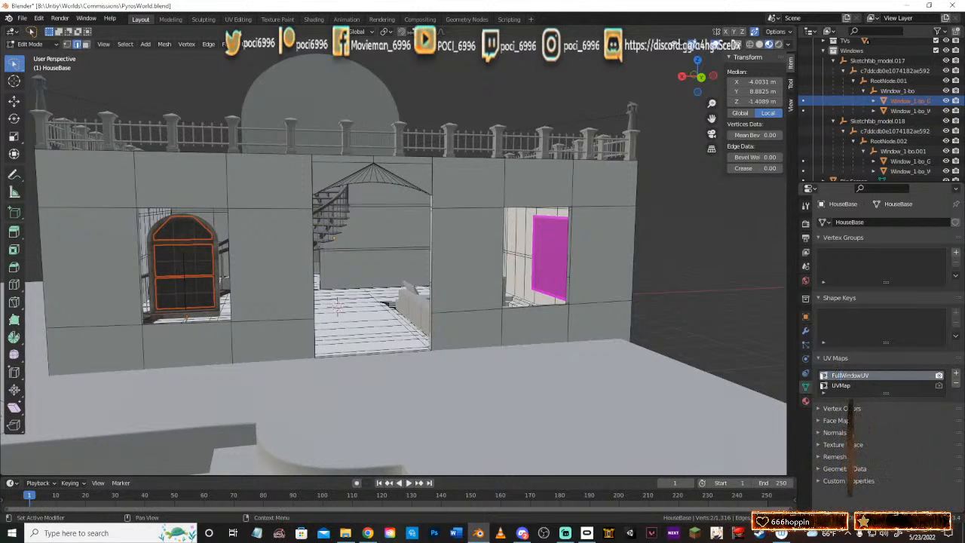
Step: Check the UV map list against the glass mesh, frame mesh and Window_1-bo parent under Sketchfab_model.017
{"action": "left_click", "coordinate": [905, 110]}
{"action": "double_click", "coordinate": [861, 375]}
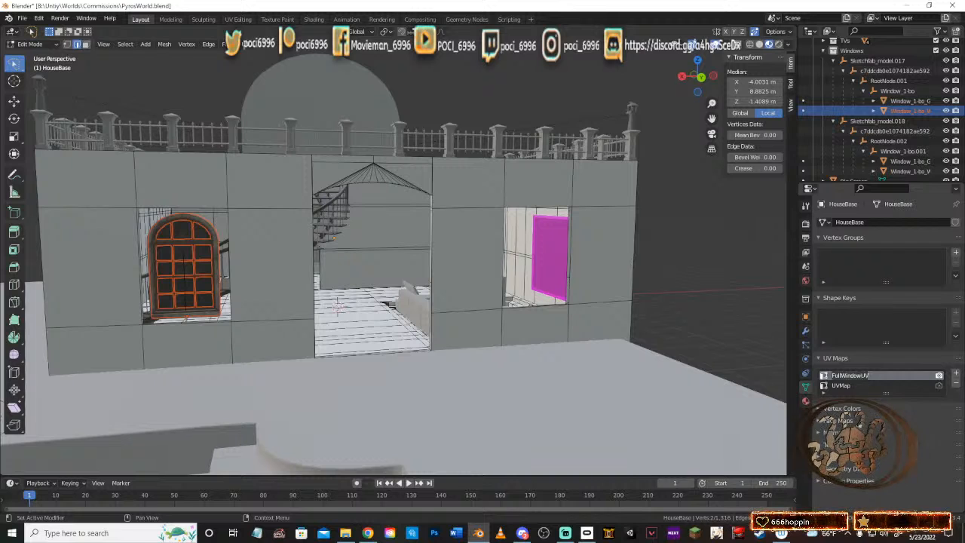
{"action": "key", "text": "Return"}
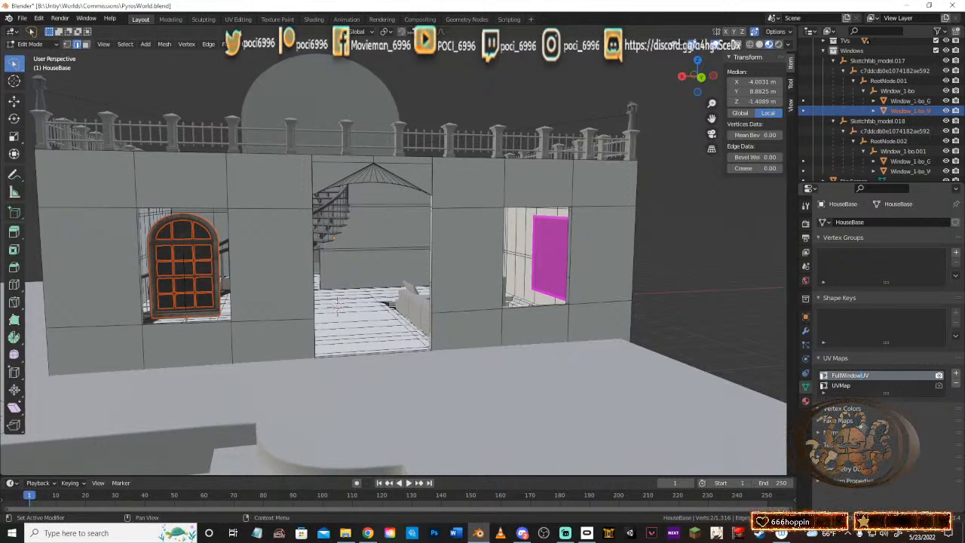
{"action": "left_click", "coordinate": [888, 91]}
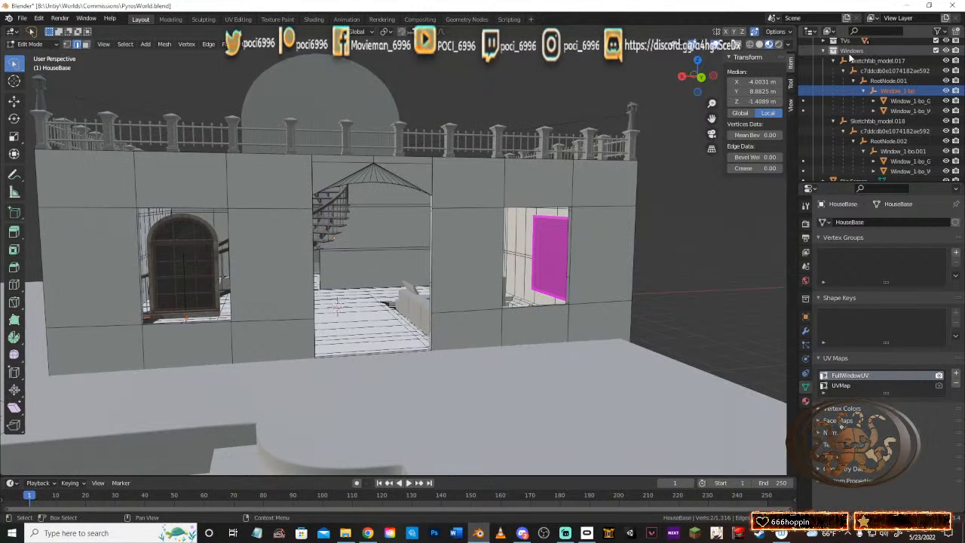
{"action": "scroll", "coordinate": [874, 154], "scroll_direction": "down", "scroll_amount": 3}
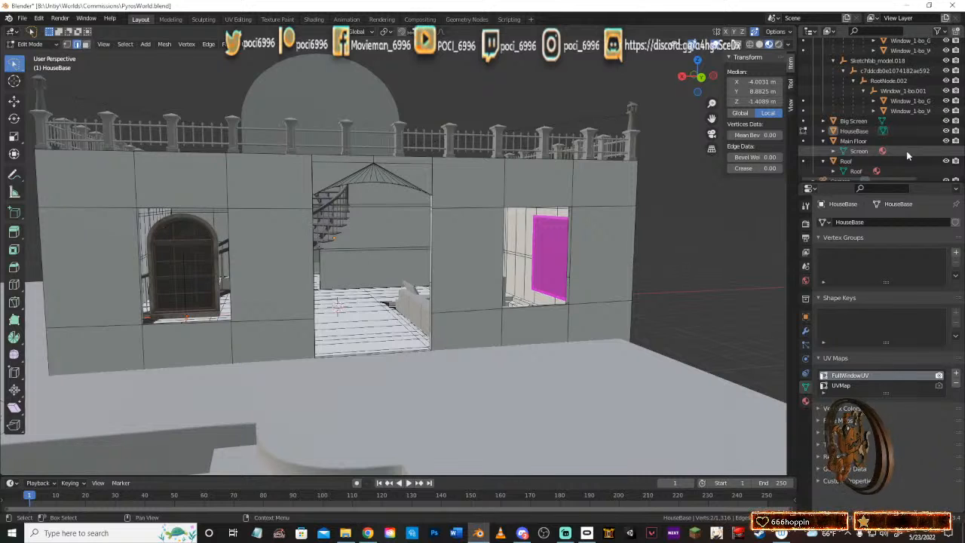
{"action": "scroll", "coordinate": [907, 154], "scroll_direction": "up", "scroll_amount": 3}
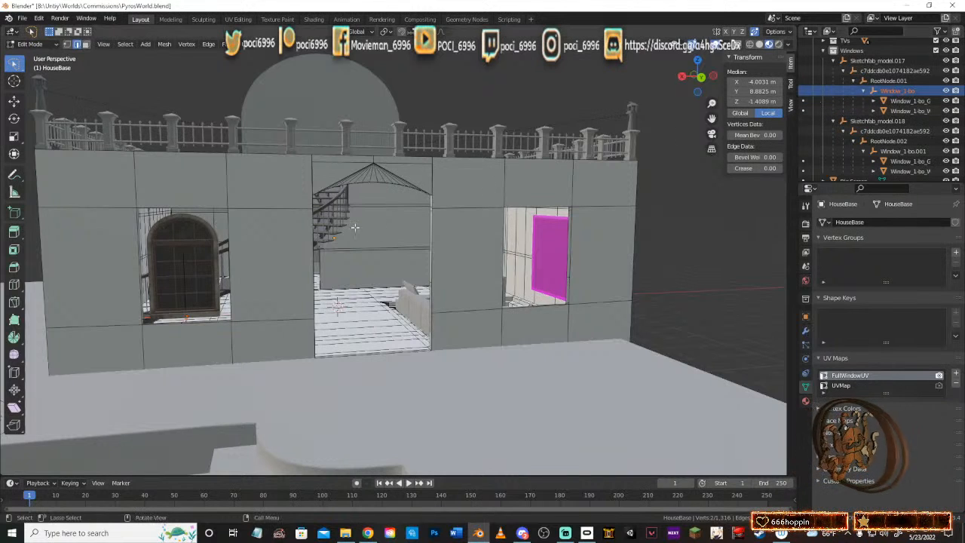
{"action": "left_click", "coordinate": [910, 102]}
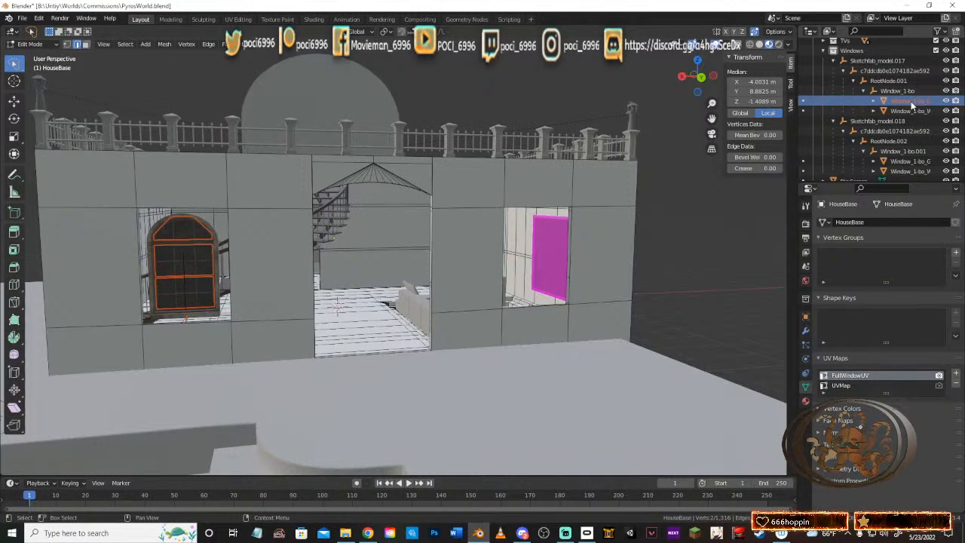
{"action": "scroll", "coordinate": [905, 110], "scroll_direction": "up", "scroll_amount": 2}
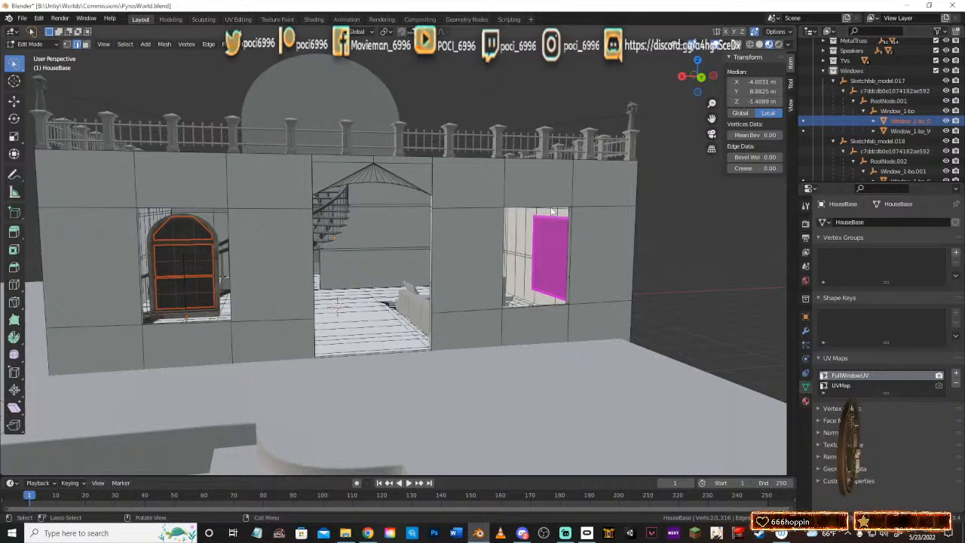
{"action": "left_click", "coordinate": [874, 121]}
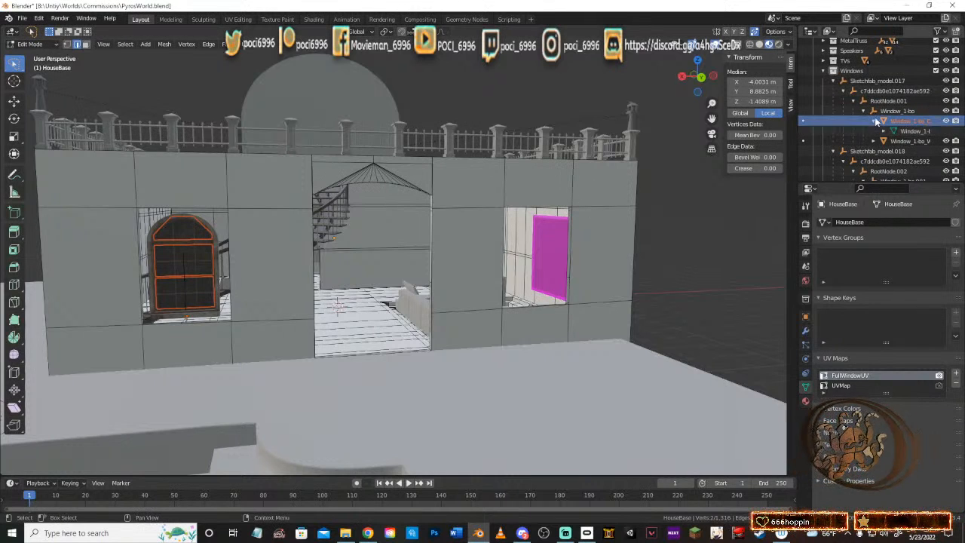
{"action": "left_click", "coordinate": [873, 121]}
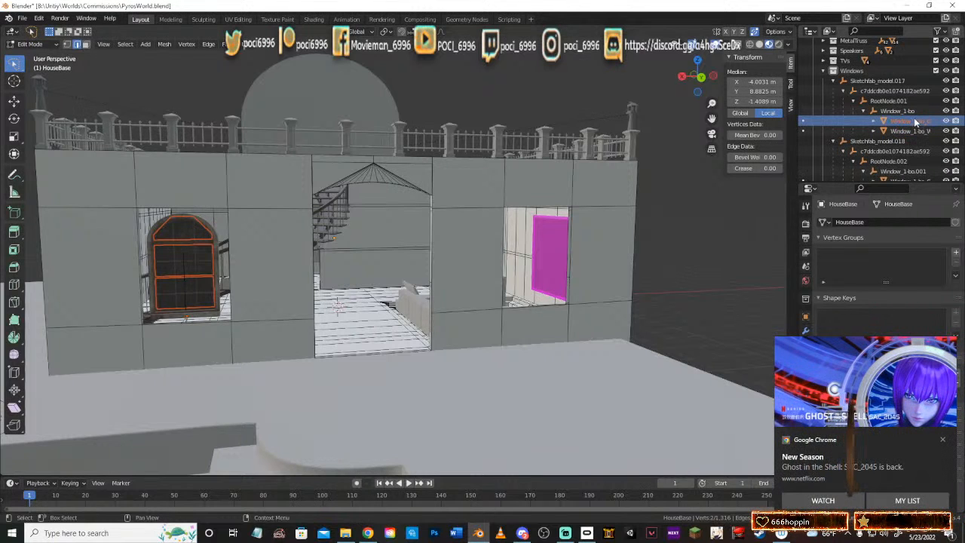
{"action": "scroll", "coordinate": [912, 119], "scroll_direction": "down", "scroll_amount": 3}
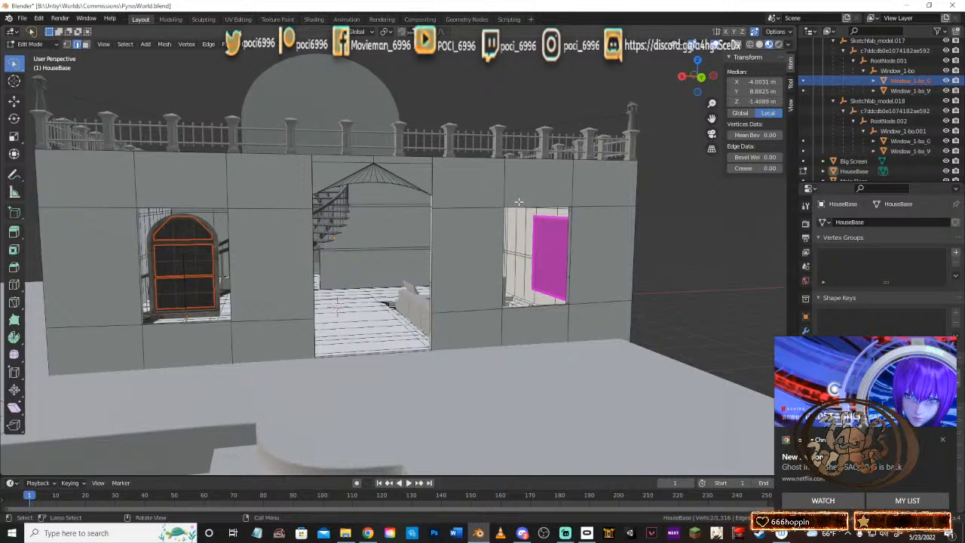
{"action": "left_click", "coordinate": [910, 91]}
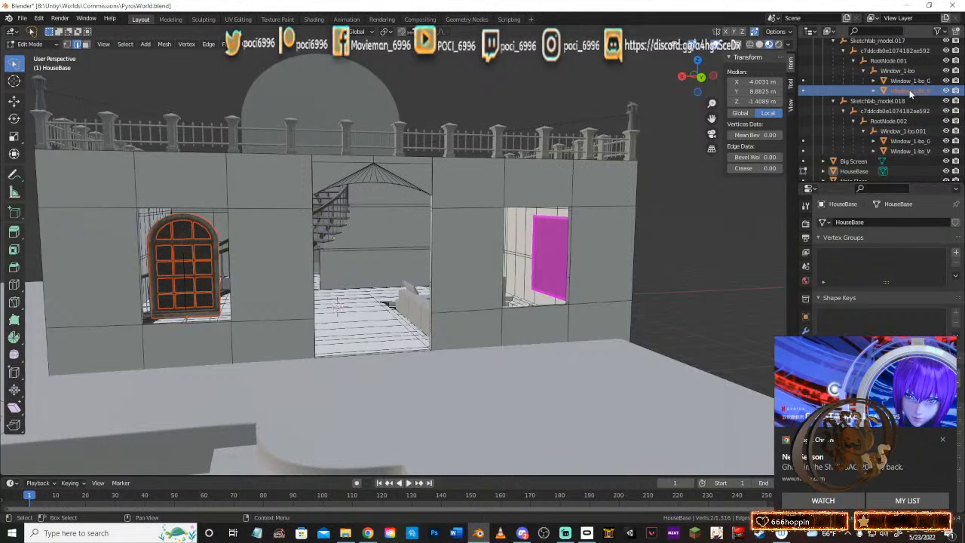
{"action": "scroll", "coordinate": [846, 173], "scroll_direction": "down", "scroll_amount": 1}
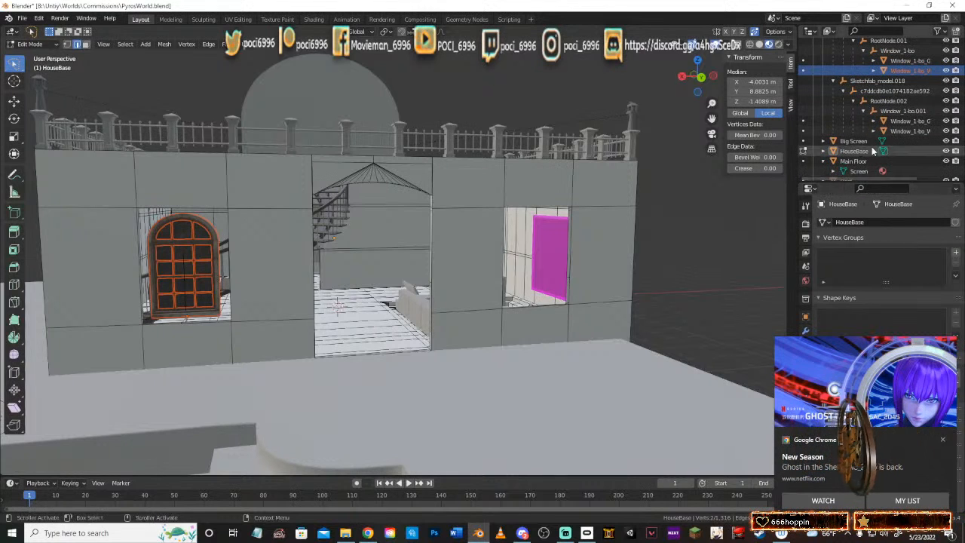
{"action": "left_click", "coordinate": [898, 60]}
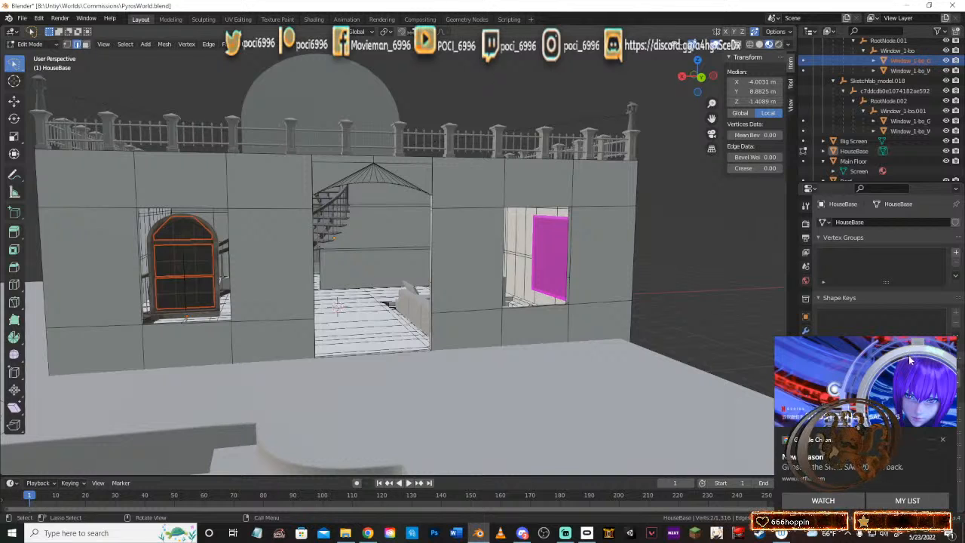
Step: Clear the desktop notification covering the UV map list and select the glass mesh under Sketchfab_model.018
{"action": "left_click", "coordinate": [947, 536]}
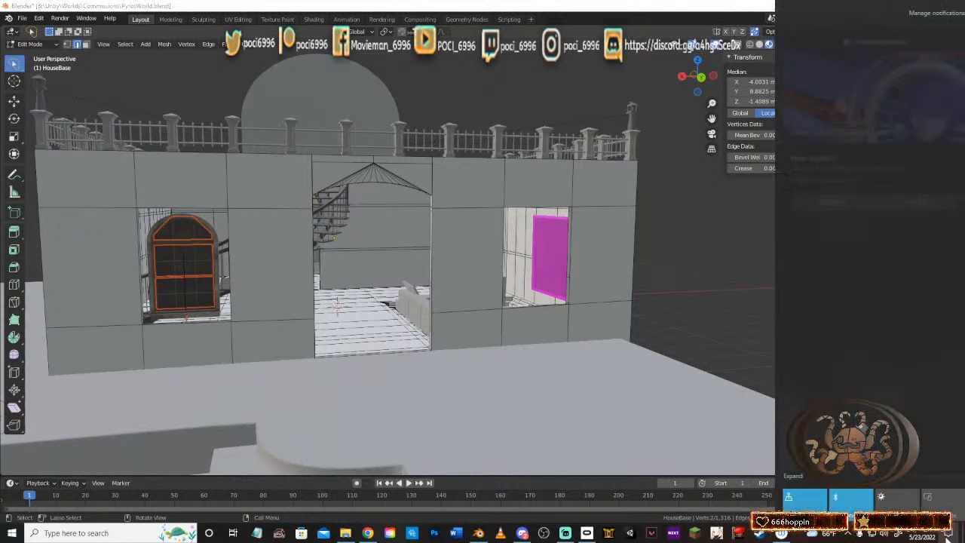
{"action": "left_click", "coordinate": [948, 537]}
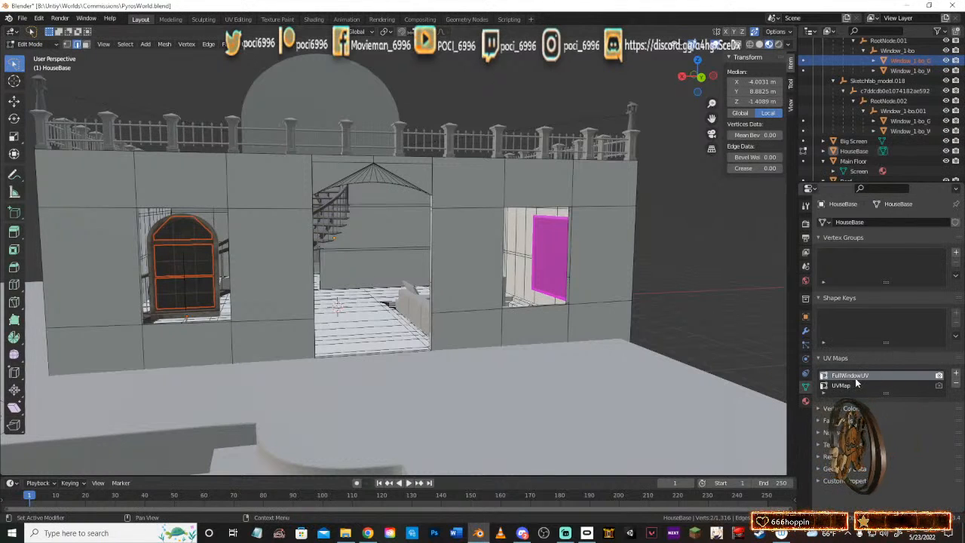
{"action": "left_click", "coordinate": [905, 70]}
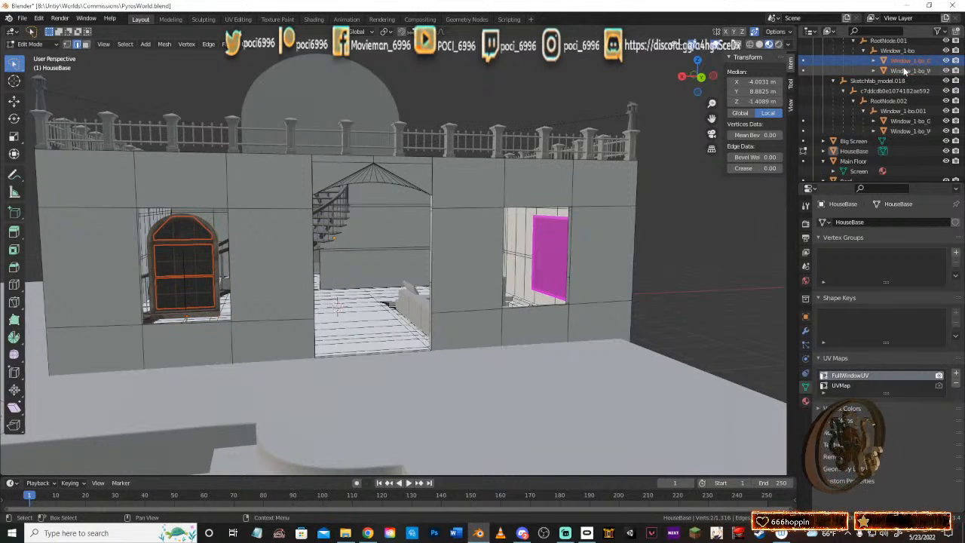
{"action": "left_click", "coordinate": [904, 121]}
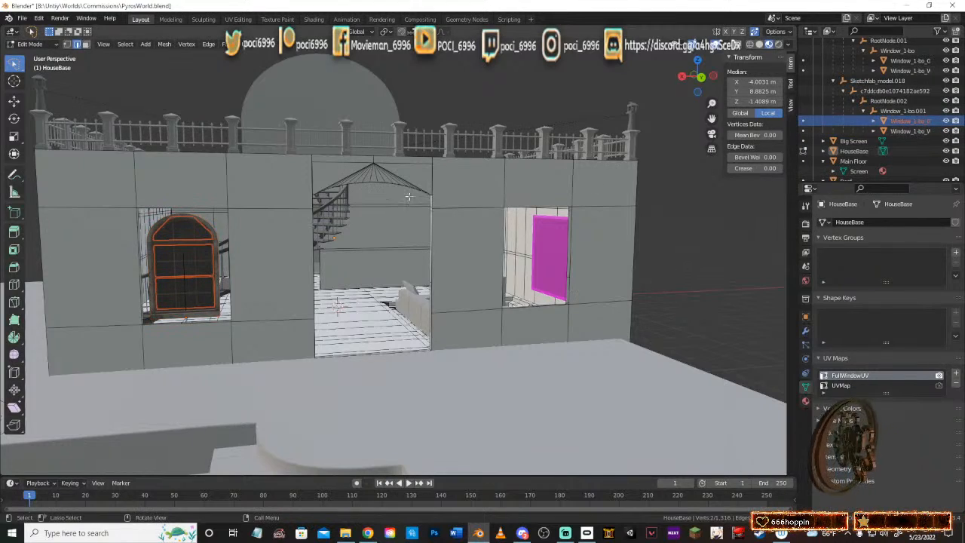
Step: Select everything in the Windows collection from Sketchfab_model.017 through the frame mesh of Sketchfab_model.018
{"action": "mouse_move", "coordinate": [386, 203]}
{"action": "middle_mouse_down"}
{"action": "mouse_move", "coordinate": [362, 219]}
{"action": "mouse_move", "coordinate": [437, 218]}
{"action": "mouse_move", "coordinate": [393, 214]}
{"action": "middle_mouse_up"}
{"action": "scroll", "coordinate": [844, 76], "scroll_direction": "up", "scroll_amount": 3}
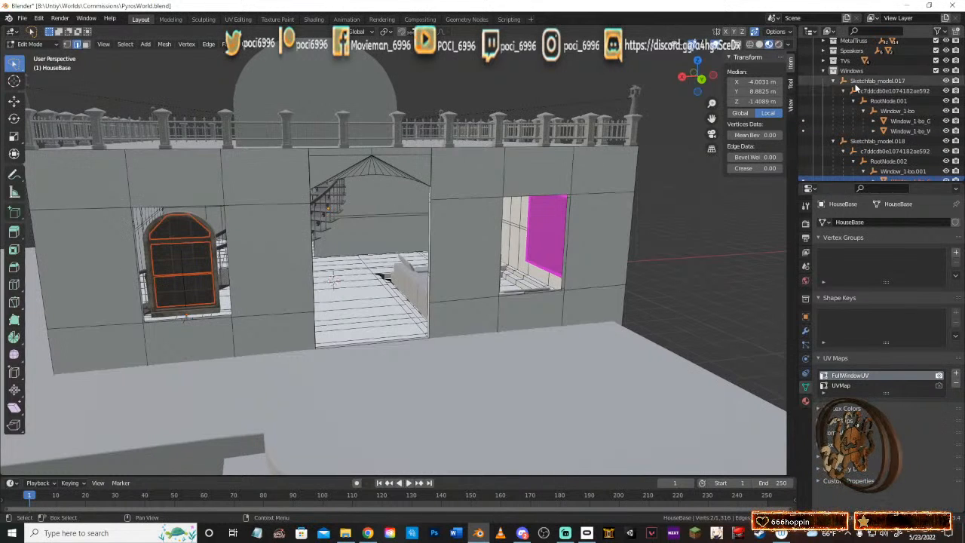
{"action": "left_click", "coordinate": [854, 81]}
{"action": "scroll", "coordinate": [888, 117], "scroll_direction": "down", "scroll_amount": 4}
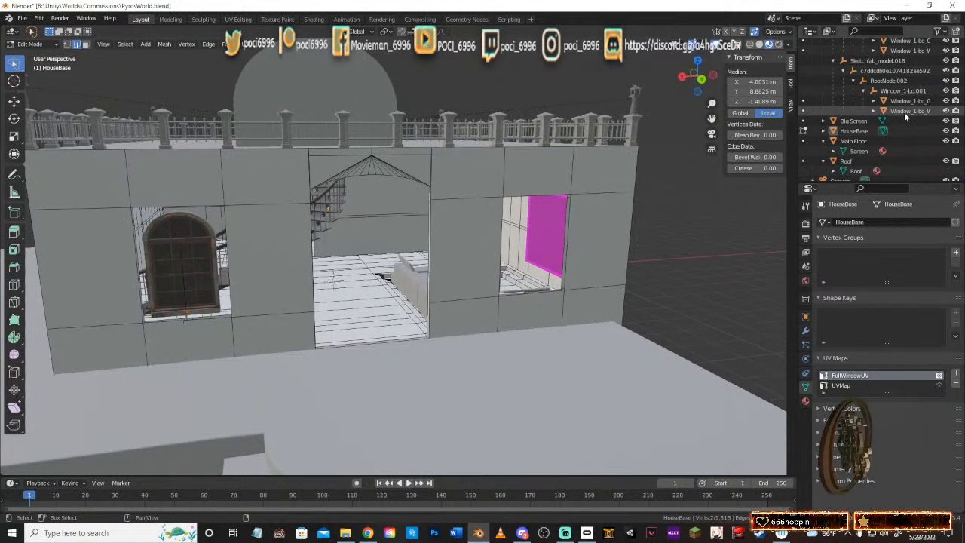
{"action": "left_click", "coordinate": [903, 112], "text": "shift"}
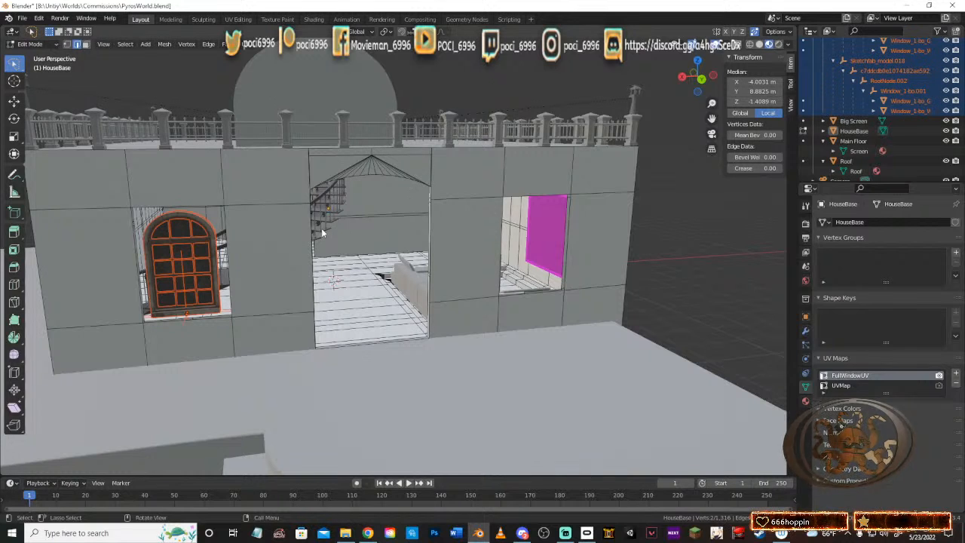
{"action": "key", "text": "g"}
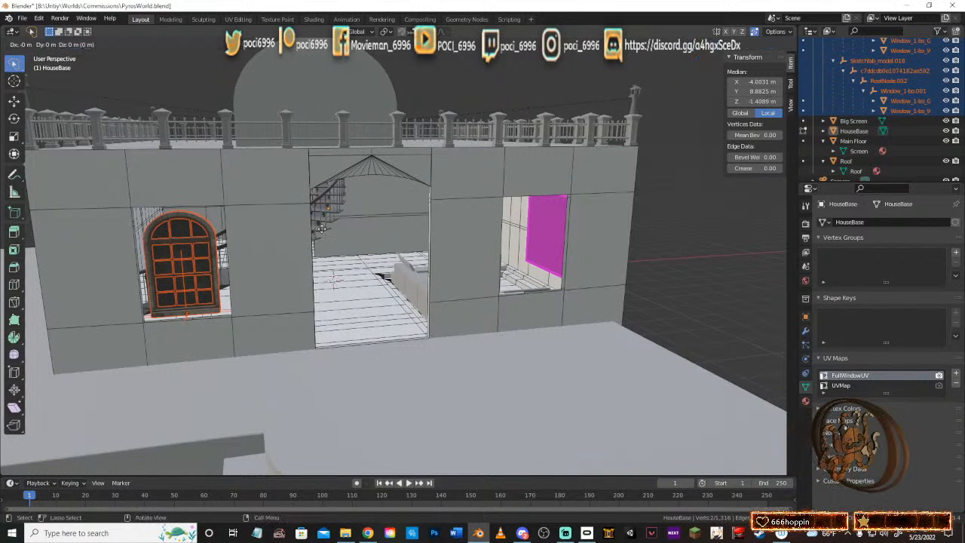
{"action": "right_click", "coordinate": [322, 229]}
{"action": "key", "text": "g"}
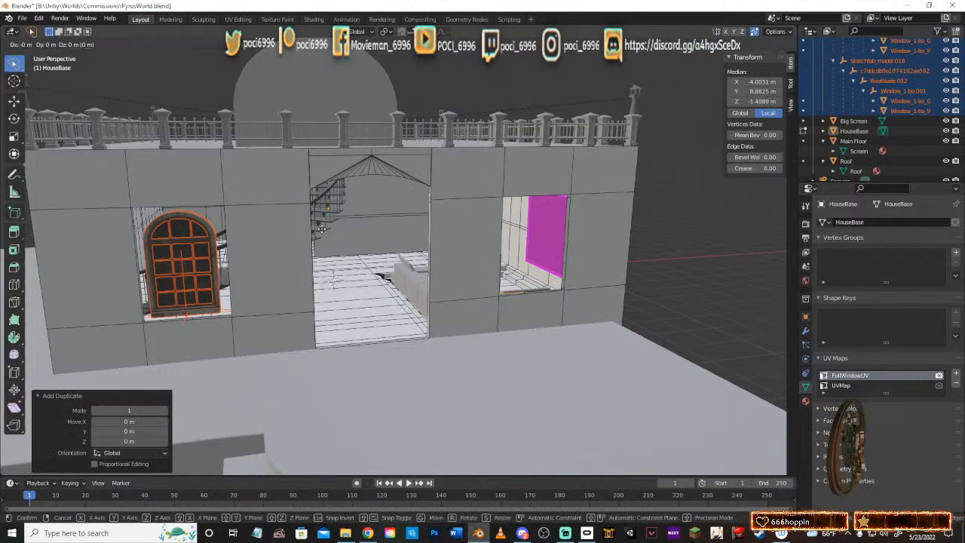
{"action": "key", "text": "x"}
{"action": "right_click", "coordinate": [453, 236]}
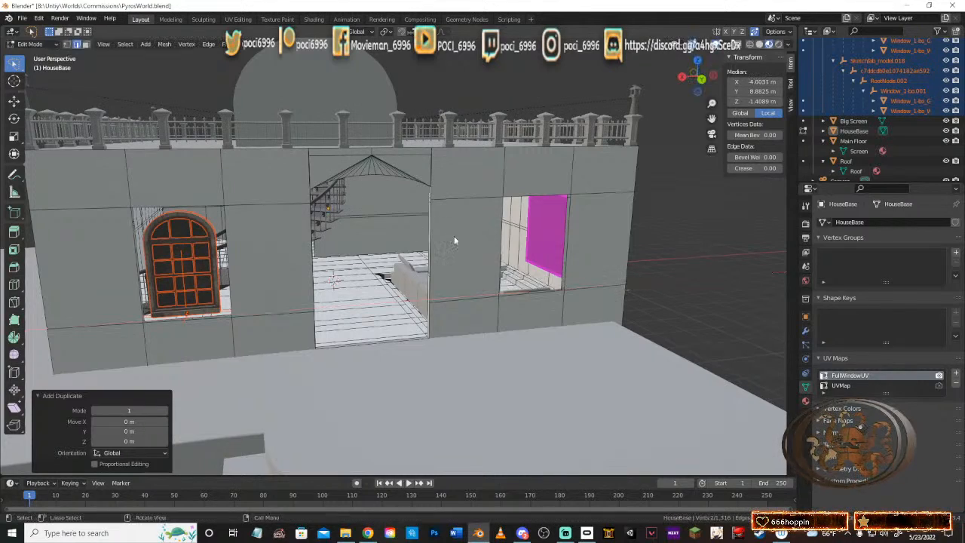
{"action": "middle_click_drag", "start_coordinate": [475, 241], "coordinate": [345, 273]}
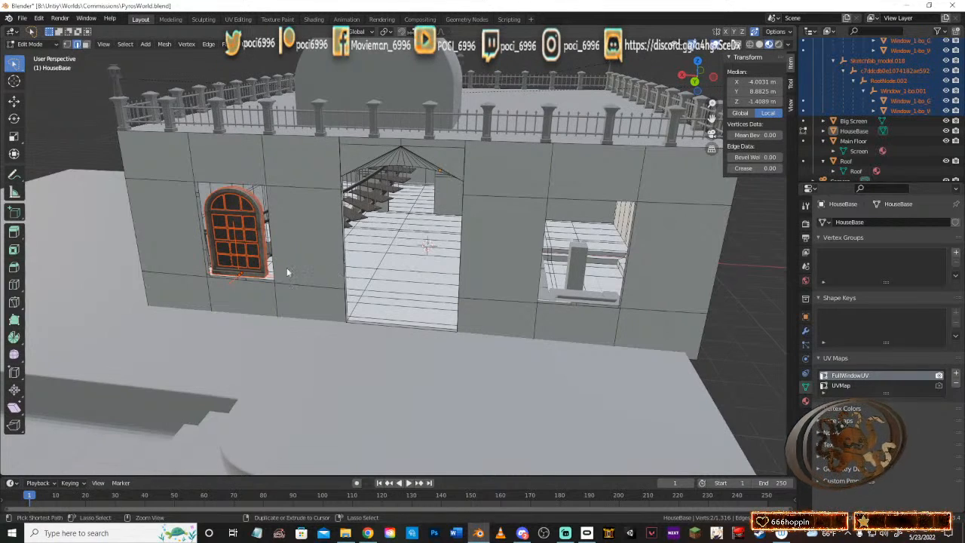
{"action": "middle_click_drag", "start_coordinate": [286, 269], "coordinate": [483, 279]}
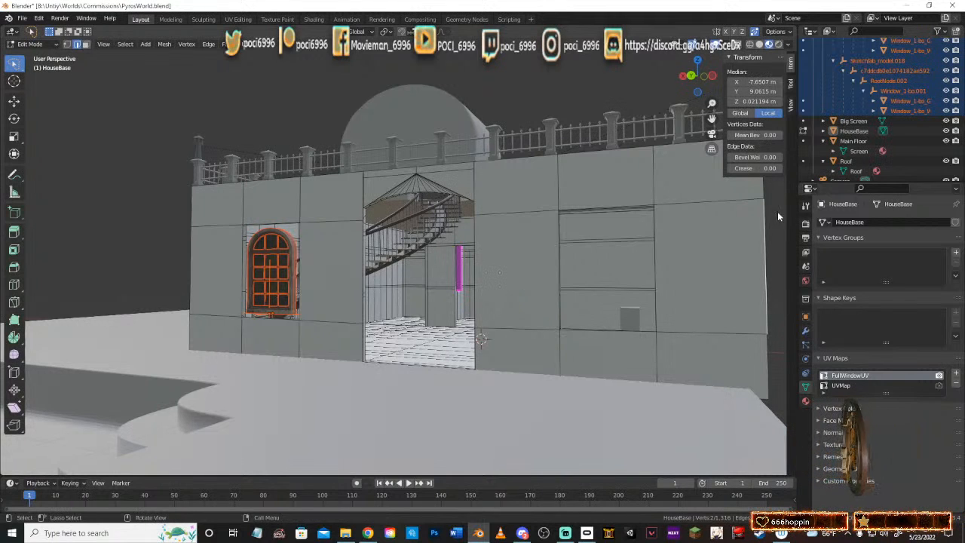
Step: Try to duplicate the vertical edge at the front wall's outer corner along the X axis, and undo the recent edits
{"action": "middle_click_drag", "start_coordinate": [537, 323], "coordinate": [393, 302]}
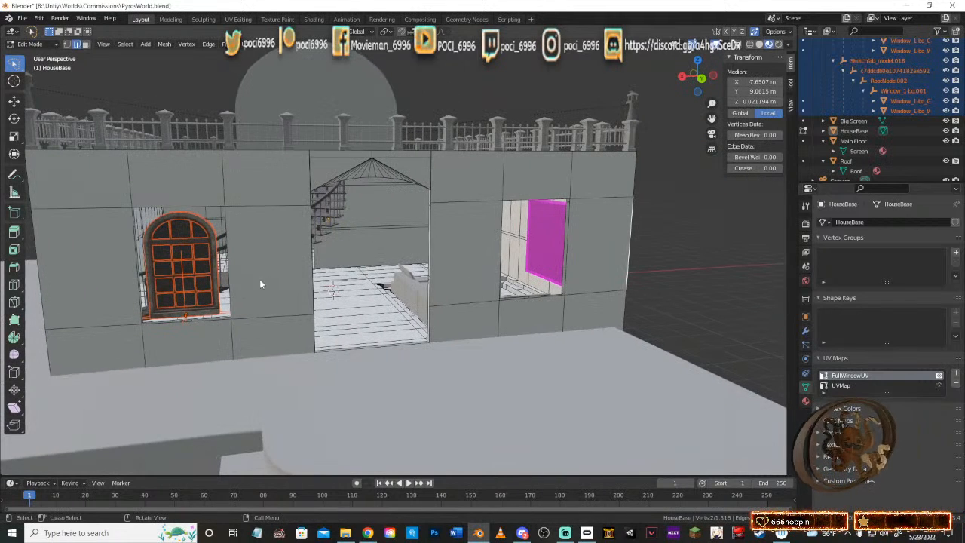
{"action": "key", "text": "g"}
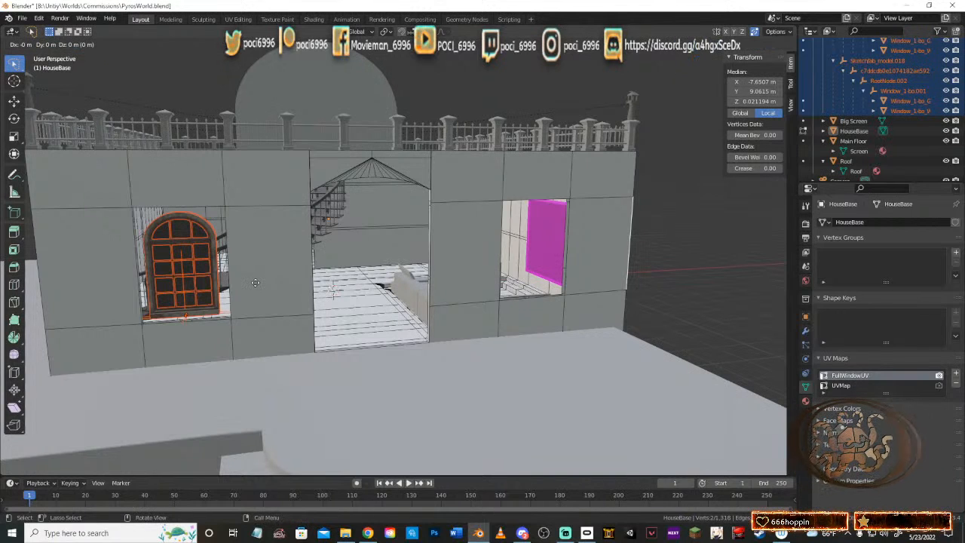
{"action": "right_click", "coordinate": [254, 283]}
{"action": "key", "text": "shift+d"}
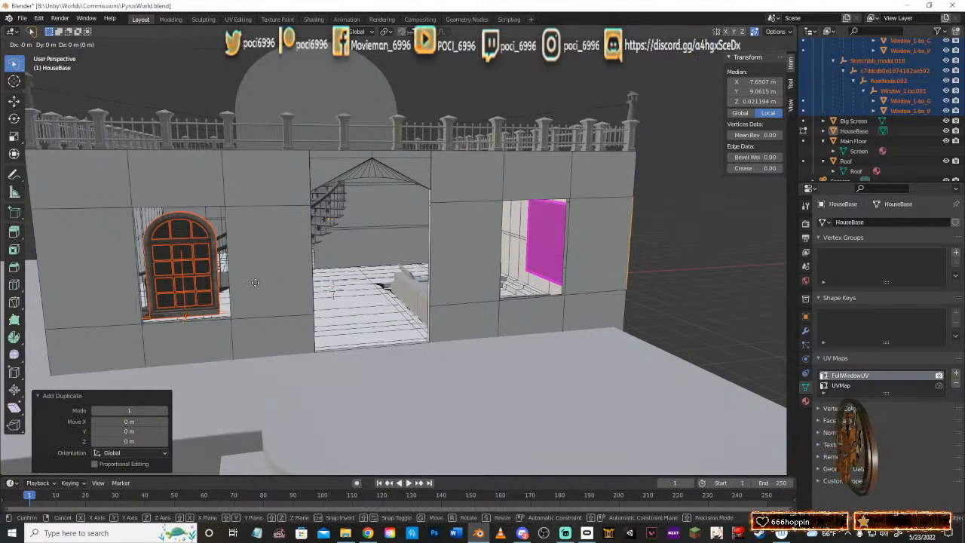
{"action": "key", "text": "x"}
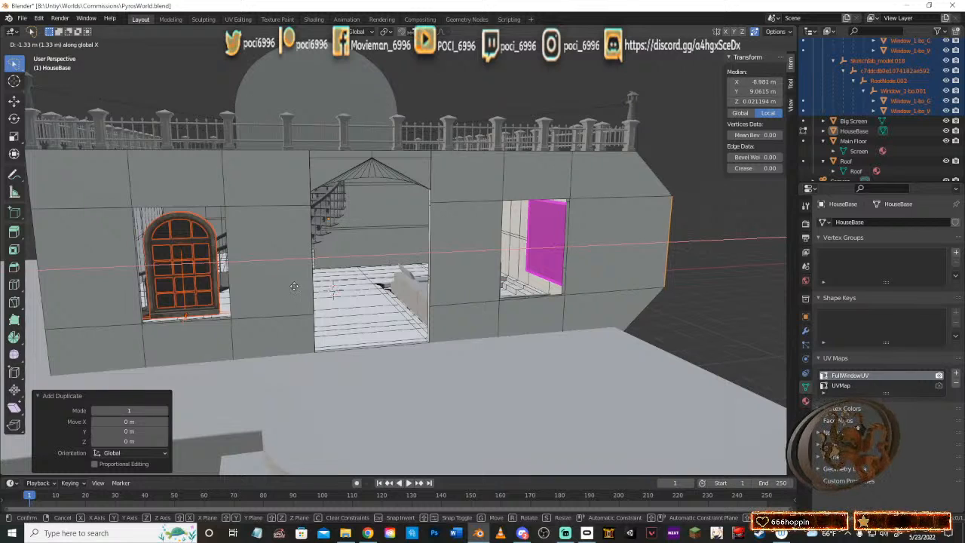
{"action": "right_click", "coordinate": [294, 286]}
{"action": "key", "text": "ctrl+z"}
{"action": "key", "text": "ctrl+z"}
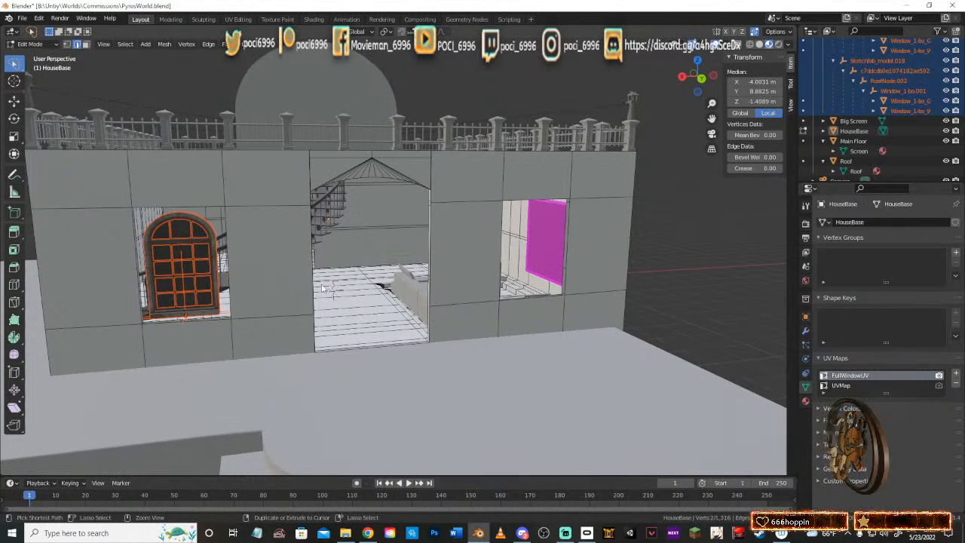
{"action": "key", "text": "ctrl+z"}
{"action": "key", "text": "ctrl+z"}
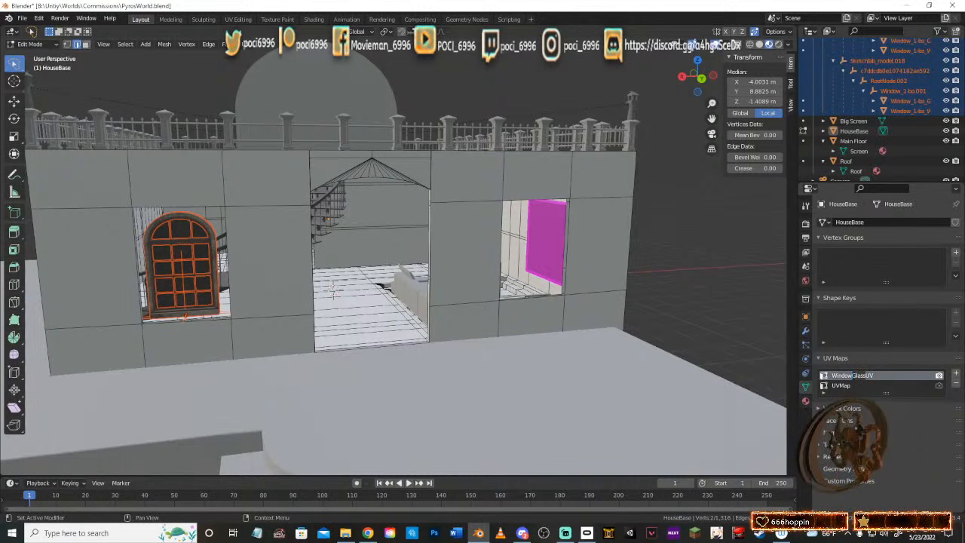
Step: Rename the first UV map of HouseBase as FullWindowUV
{"action": "key", "text": "Delete"}
{"action": "key", "text": "Delete"}
{"action": "key", "text": "Delete"}
{"action": "key", "text": "Delete"}
{"action": "key", "text": "Delete"}
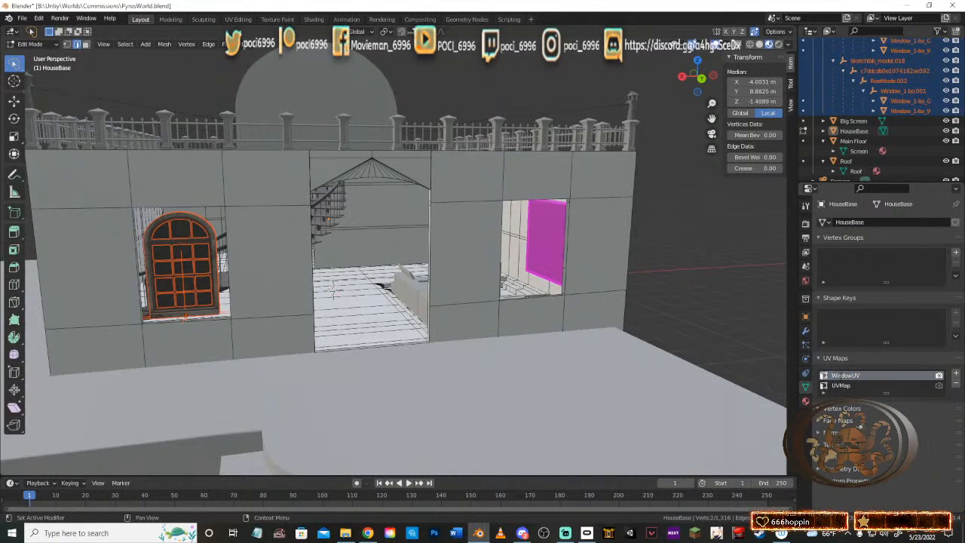
{"action": "key", "text": "Home"}
{"action": "type", "text": "Full"}
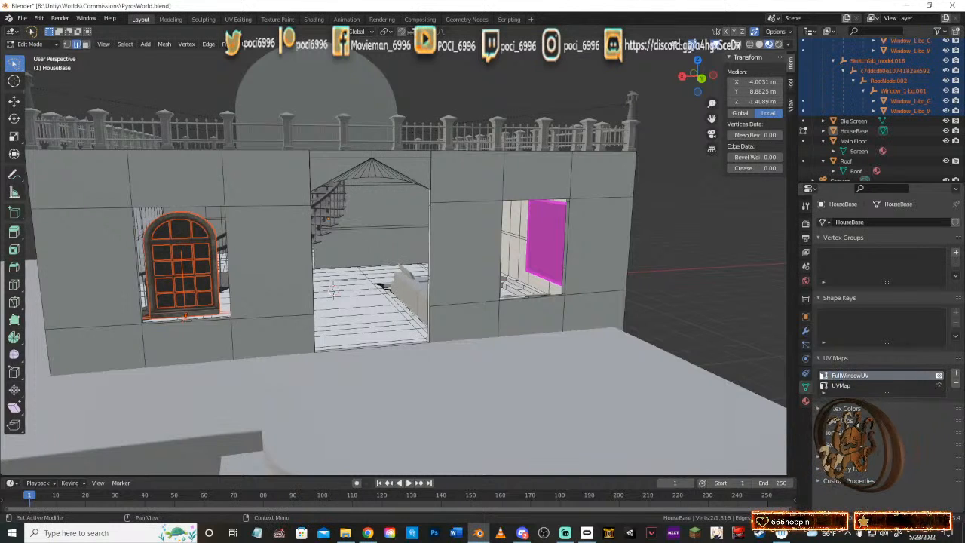
Step: Deselect all geometry of the house mesh and save the project file
{"action": "left_click", "coordinate": [645, 239]}
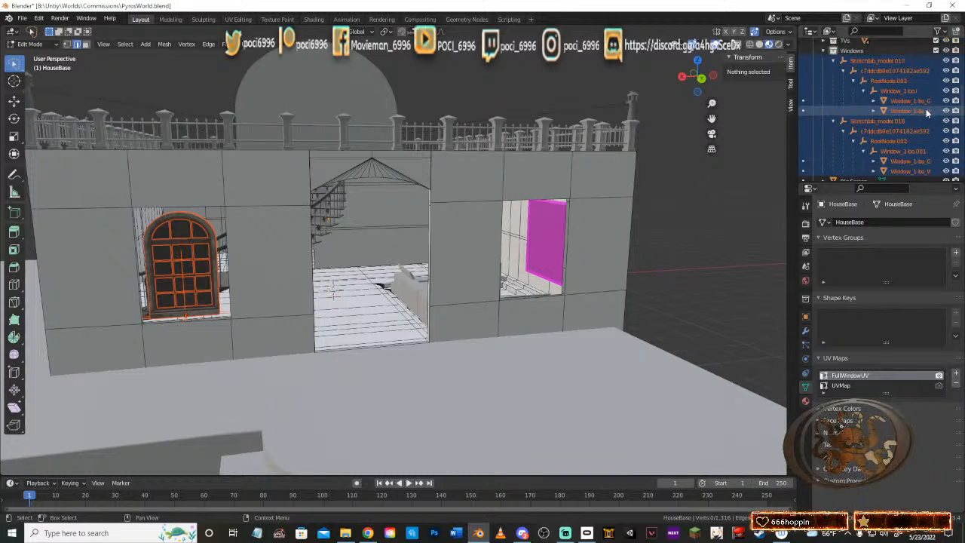
{"action": "scroll", "coordinate": [929, 121], "scroll_direction": "up", "scroll_amount": 4}
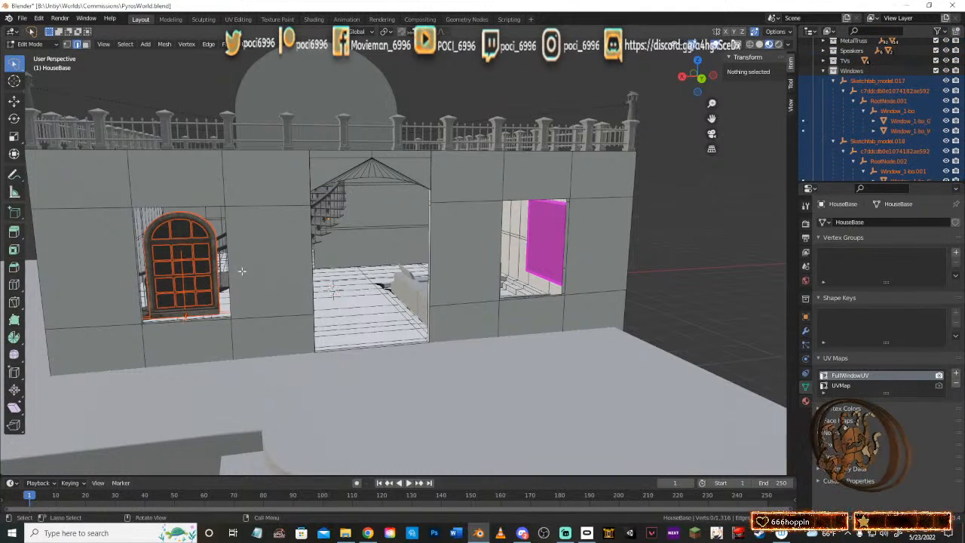
{"action": "middle_click_drag", "start_coordinate": [628, 279], "coordinate": [476, 284]}
{"action": "scroll", "coordinate": [825, 138], "scroll_direction": "down", "scroll_amount": 4}
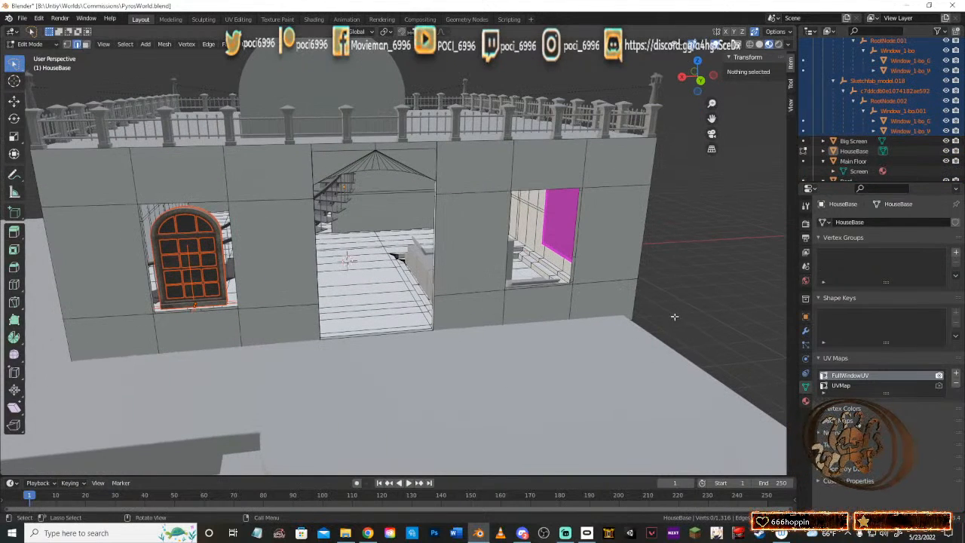
{"action": "key", "text": "ctrl+s"}
Step: Try to duplicate and move the geometry visible beside the arched window along the X axis, and clear the mesh selection
{"action": "middle_click_drag", "start_coordinate": [346, 260], "coordinate": [575, 258]}
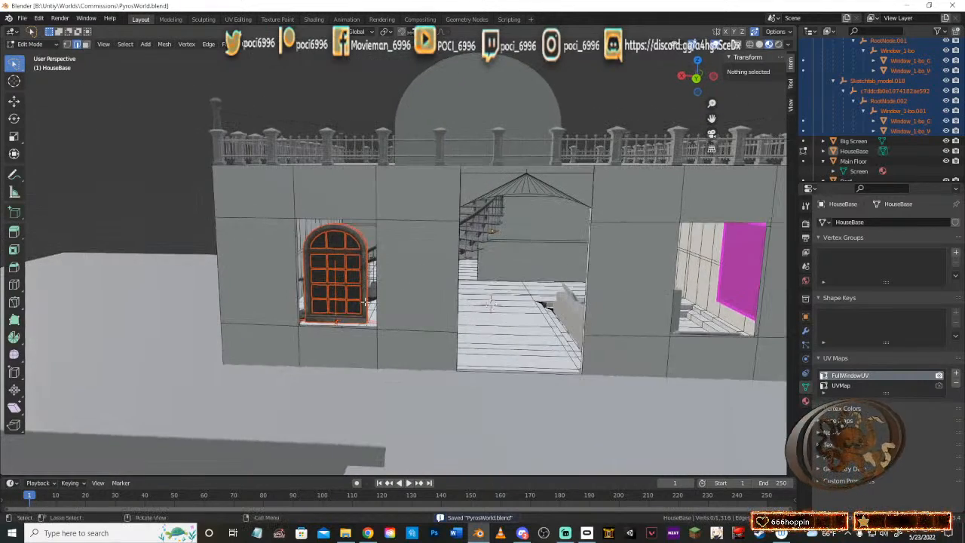
{"action": "key", "text": "shift+d"}
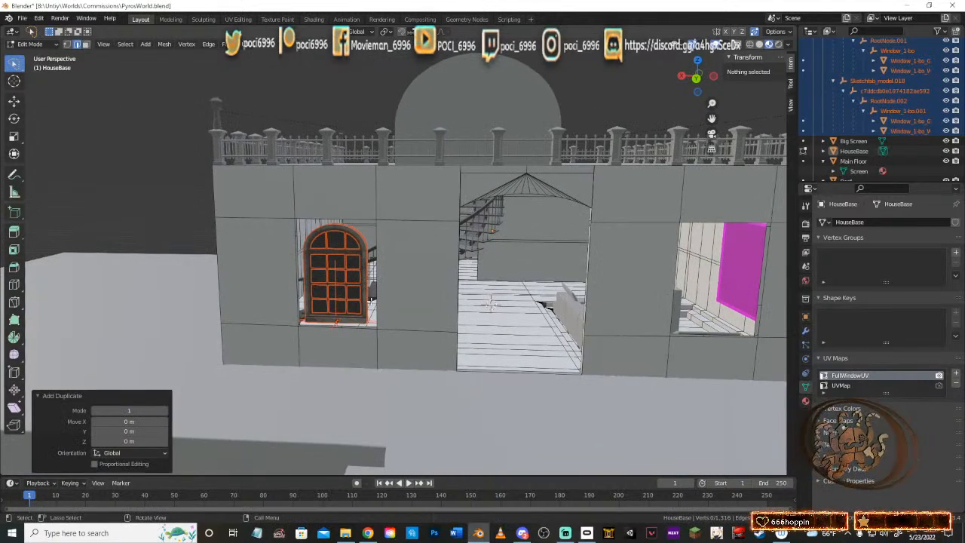
{"action": "key", "text": "x"}
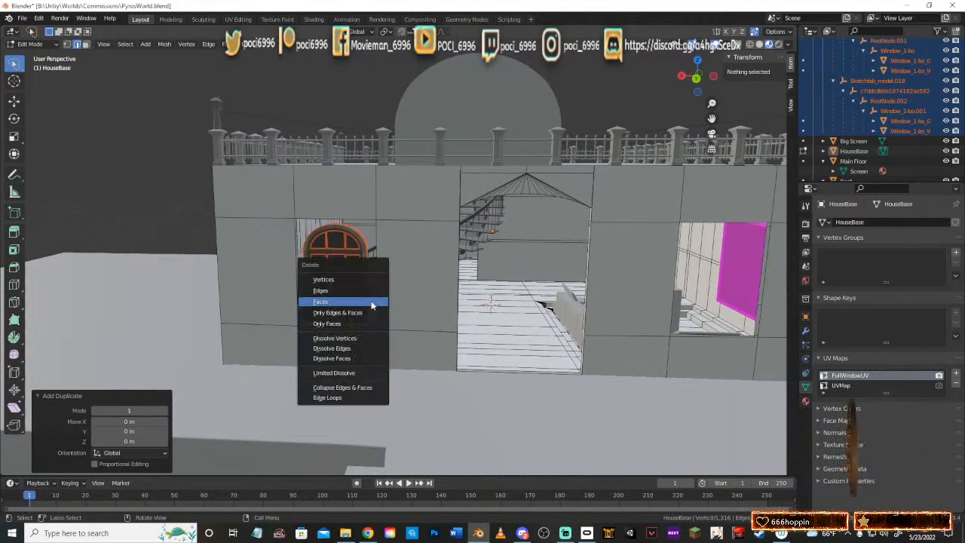
{"action": "key", "text": "Escape"}
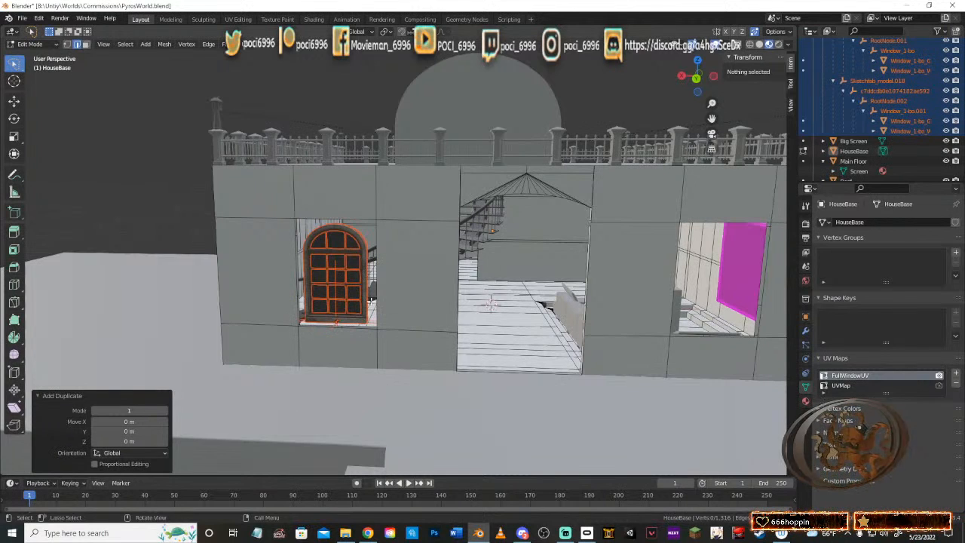
{"action": "left_click", "coordinate": [371, 301]}
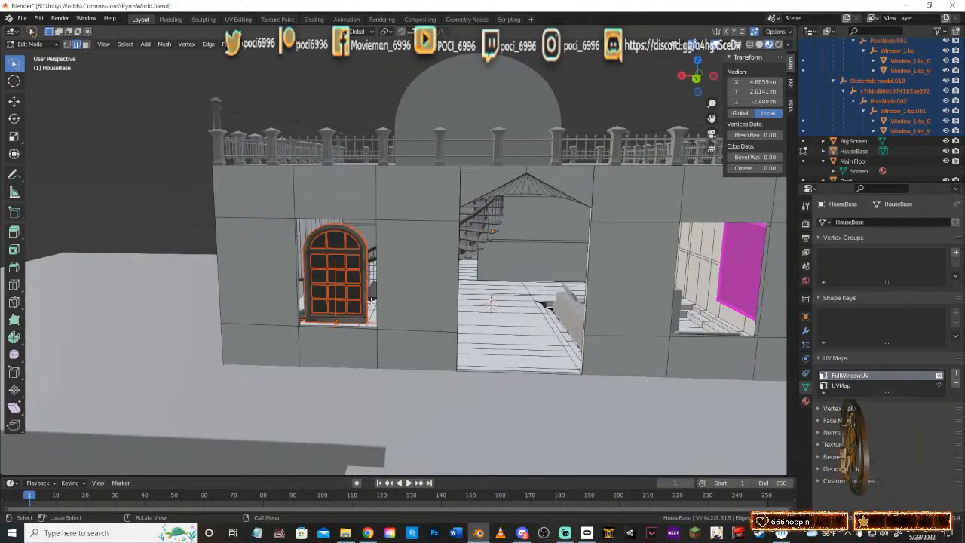
{"action": "key", "text": "g"}
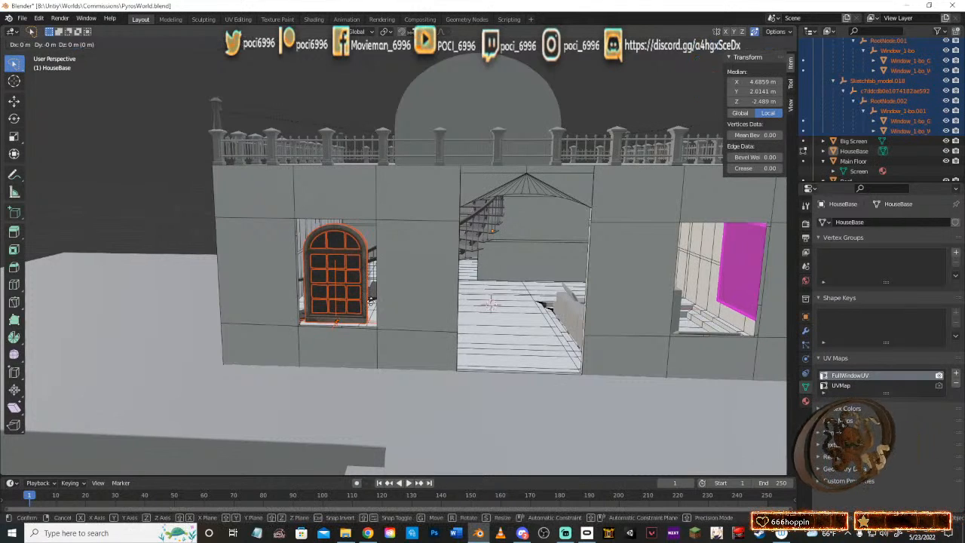
{"action": "key", "text": "x"}
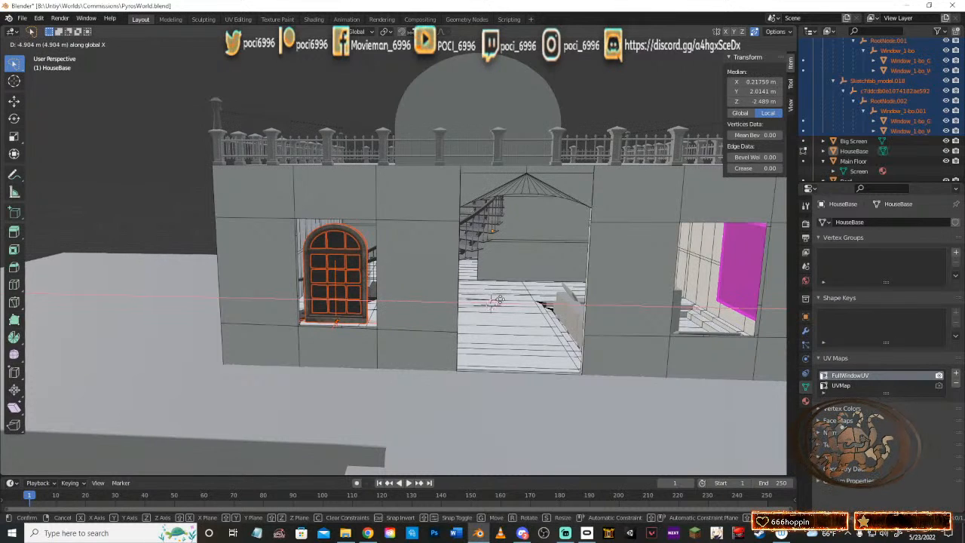
{"action": "left_click", "coordinate": [498, 299]}
{"action": "key", "text": "alt+a"}
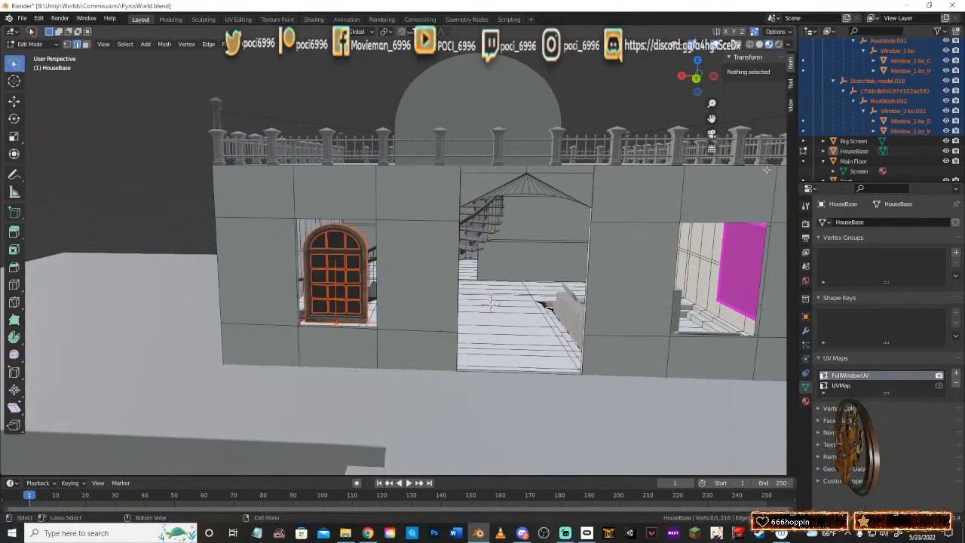
Step: Replace the window models' selection with HouseBase in the scene hierarchy, leaving its entry collapsed
{"action": "scroll", "coordinate": [878, 110], "scroll_direction": "up", "scroll_amount": 5}
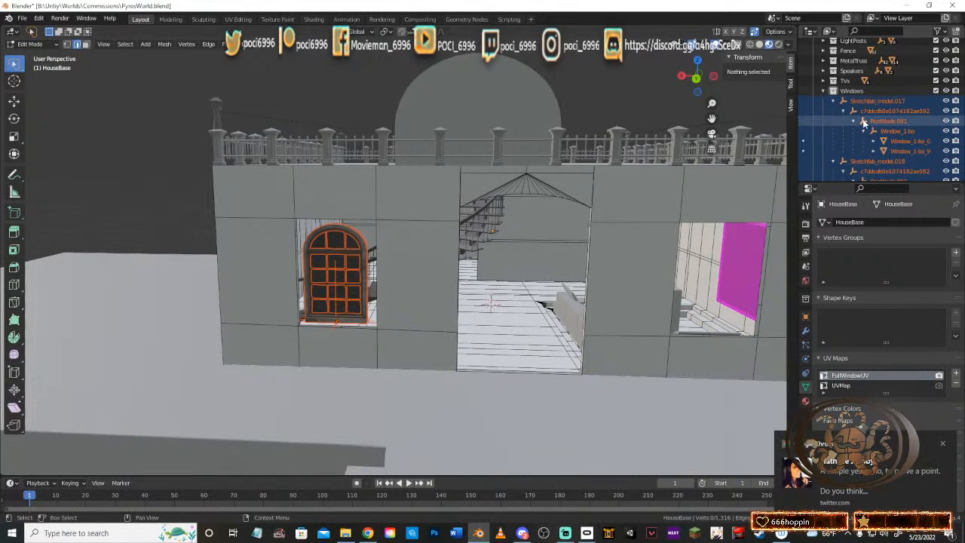
{"action": "scroll", "coordinate": [889, 128], "scroll_direction": "down", "scroll_amount": 1}
{"action": "scroll", "coordinate": [900, 151], "scroll_direction": "down", "scroll_amount": 4}
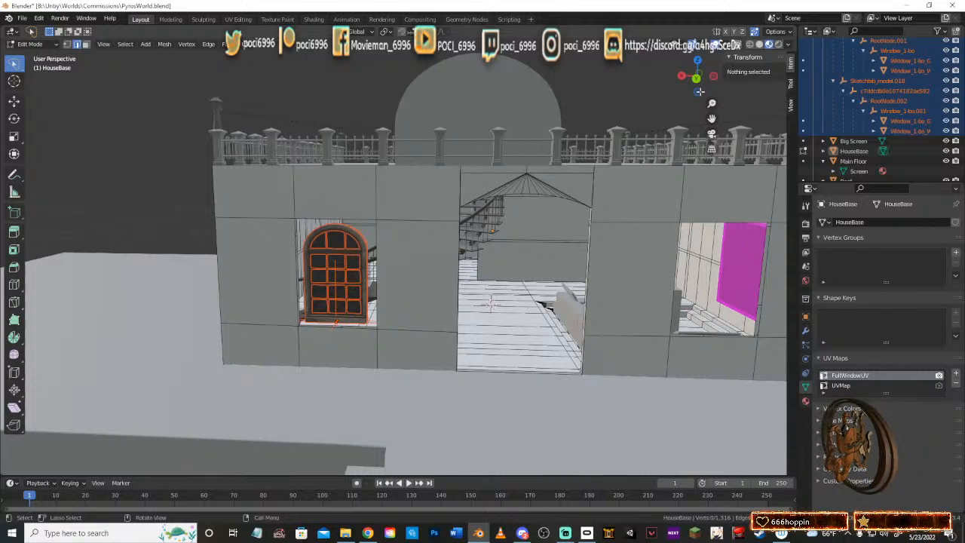
{"action": "left_click", "coordinate": [823, 152]}
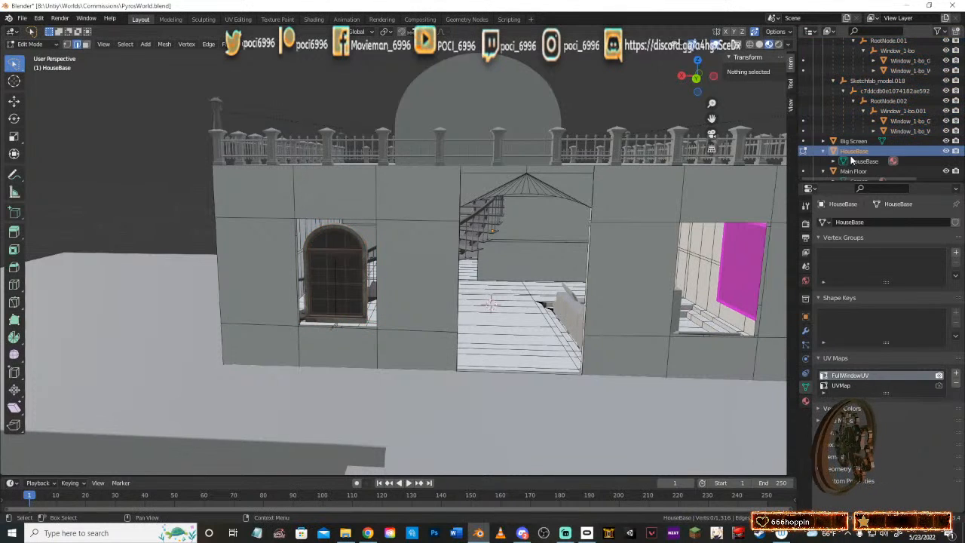
{"action": "scroll", "coordinate": [850, 159], "scroll_direction": "down", "scroll_amount": 2}
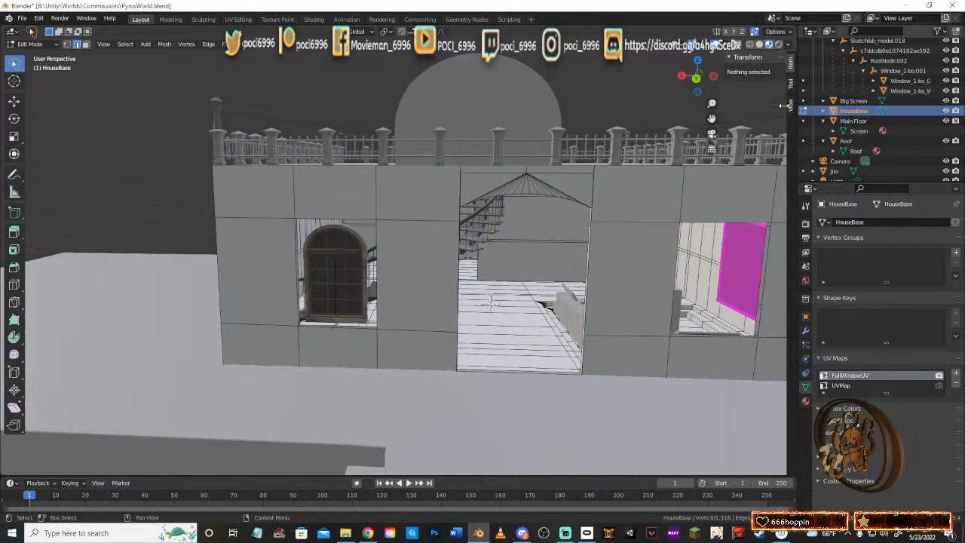
{"action": "left_click", "coordinate": [823, 111]}
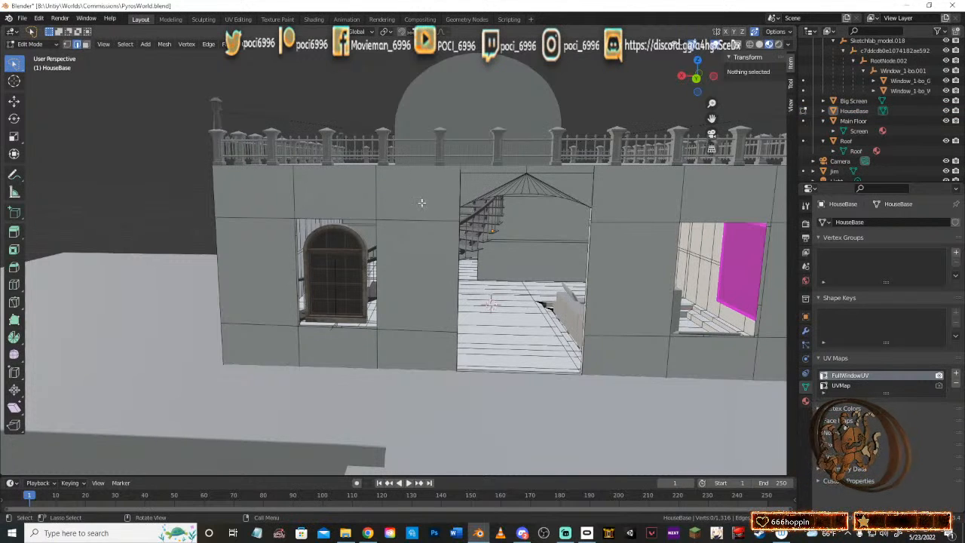
Step: Switch HouseBase from Edit Mode to Object Mode and save the project file
{"action": "key", "text": "Tab"}
{"action": "mouse_move", "coordinate": [446, 197]}
{"action": "middle_mouse_down"}
{"action": "mouse_move", "coordinate": [414, 194]}
{"action": "mouse_move", "coordinate": [432, 195]}
{"action": "middle_mouse_up"}
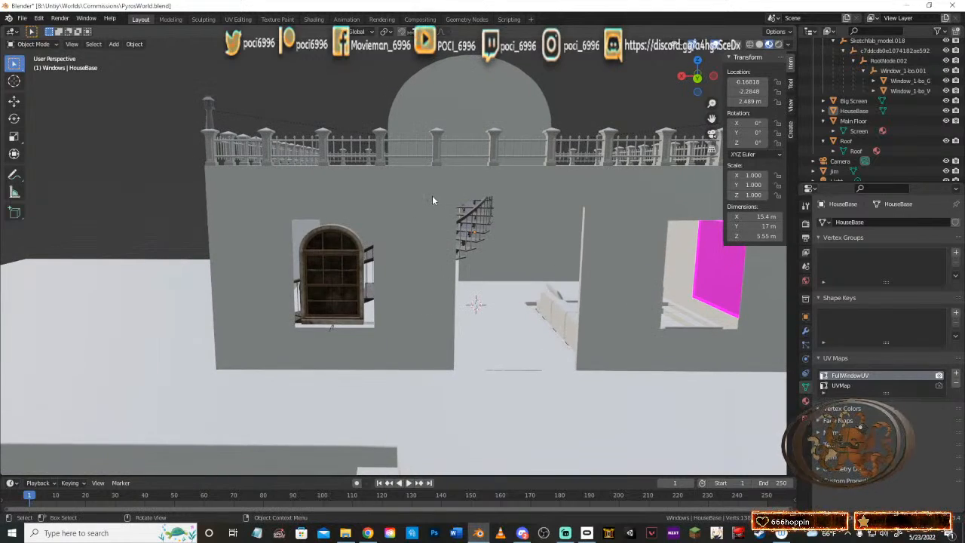
{"action": "key", "text": "ctrl+s"}
Step: Select both window models with all their child objects, from Sketchfab_model.017 through the last mesh under Sketchfab_model.018
{"action": "mouse_move", "coordinate": [422, 258]}
{"action": "middle_mouse_down"}
{"action": "mouse_move", "coordinate": [405, 271]}
{"action": "mouse_move", "coordinate": [434, 253]}
{"action": "middle_mouse_up"}
{"action": "scroll", "coordinate": [856, 98], "scroll_direction": "up", "scroll_amount": 4}
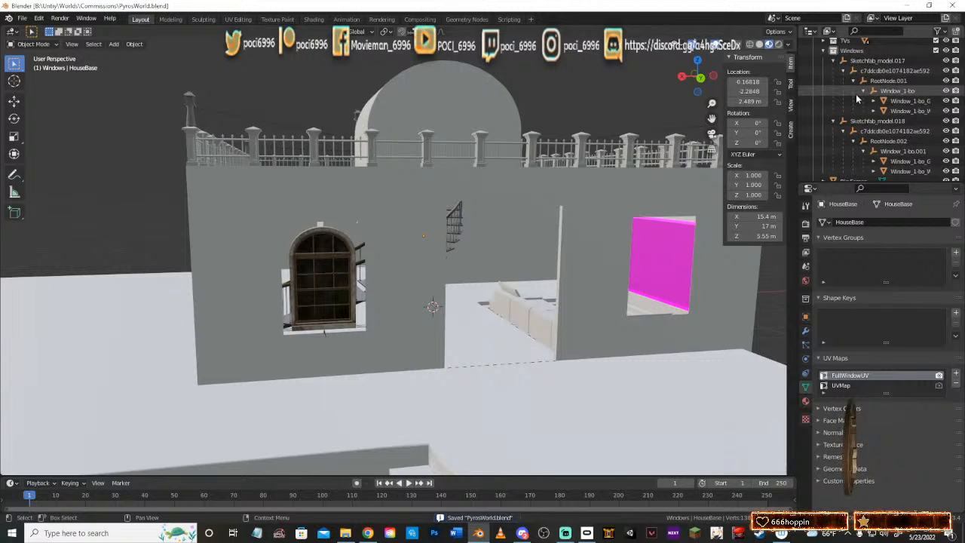
{"action": "left_click", "coordinate": [868, 63]}
{"action": "scroll", "coordinate": [897, 113], "scroll_direction": "down", "scroll_amount": 2}
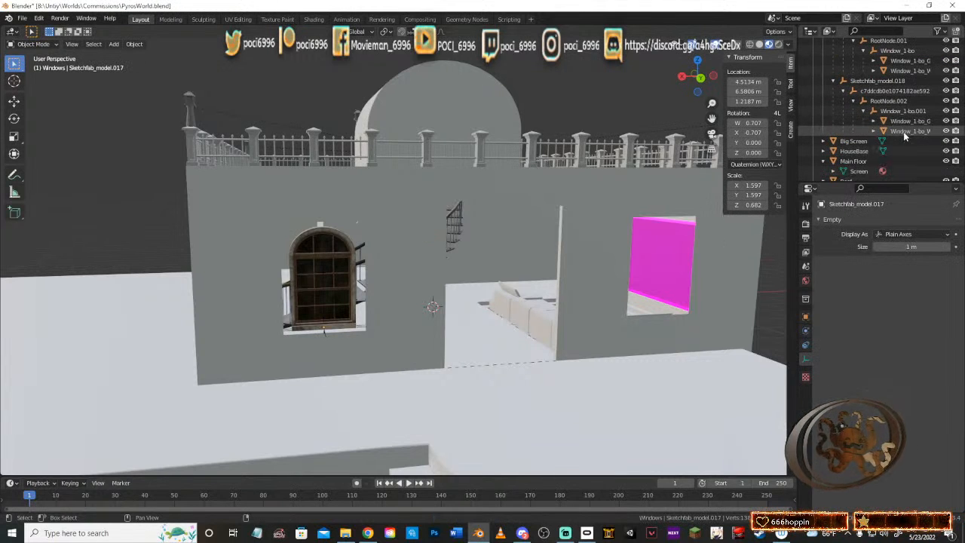
{"action": "left_click", "coordinate": [904, 132], "text": "shift"}
{"action": "middle_click_drag", "start_coordinate": [397, 241], "coordinate": [384, 259]}
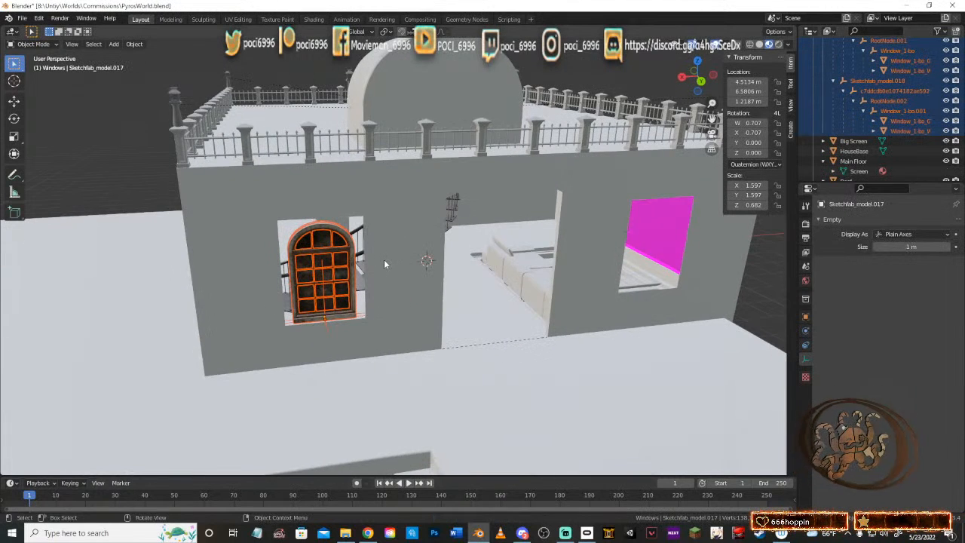
Step: Set the viewport shading to Solid
{"action": "key", "text": "z"}
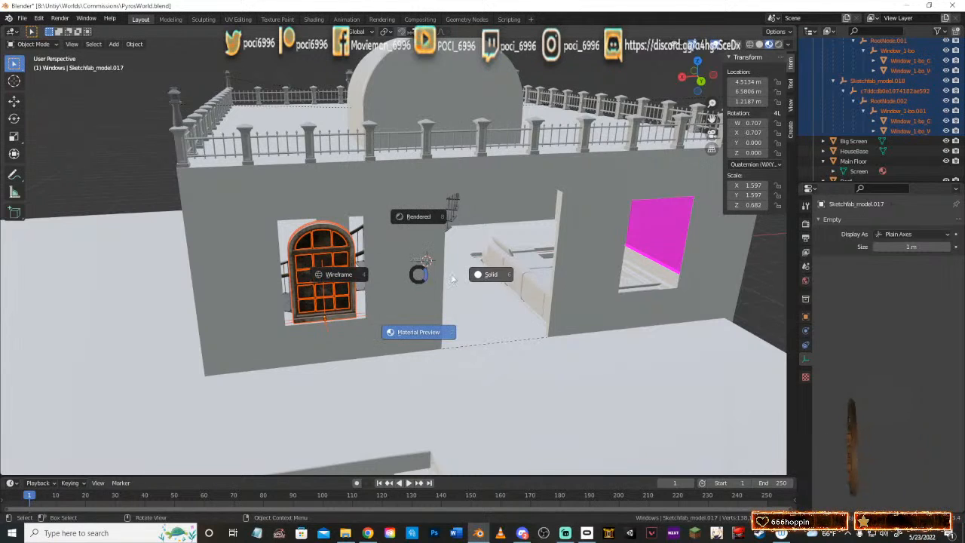
{"action": "left_click", "coordinate": [493, 274]}
{"action": "middle_click_drag", "start_coordinate": [389, 296], "coordinate": [416, 300]}
{"action": "scroll", "coordinate": [346, 295], "scroll_direction": "up", "scroll_amount": 4}
{"action": "key", "text": "shift+d"}
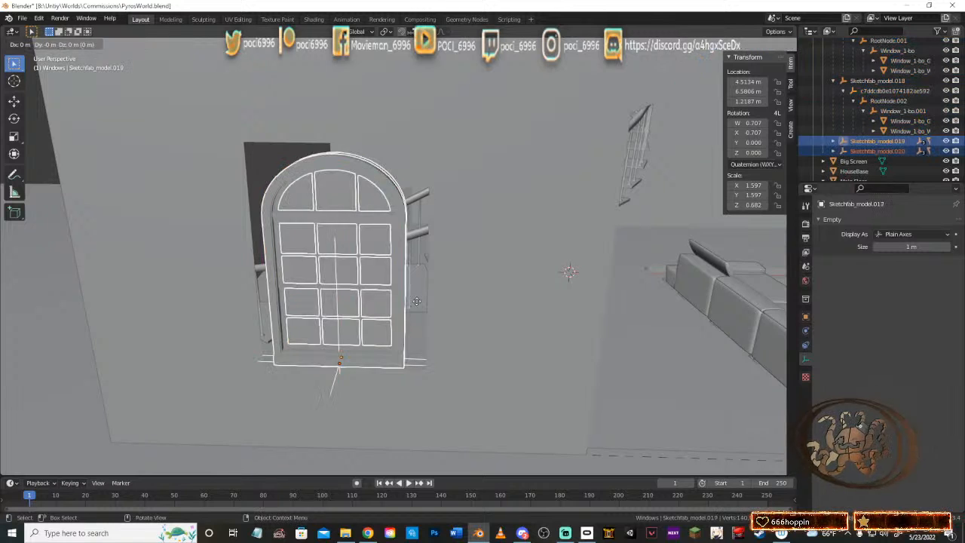
{"action": "right_click", "coordinate": [416, 304]}
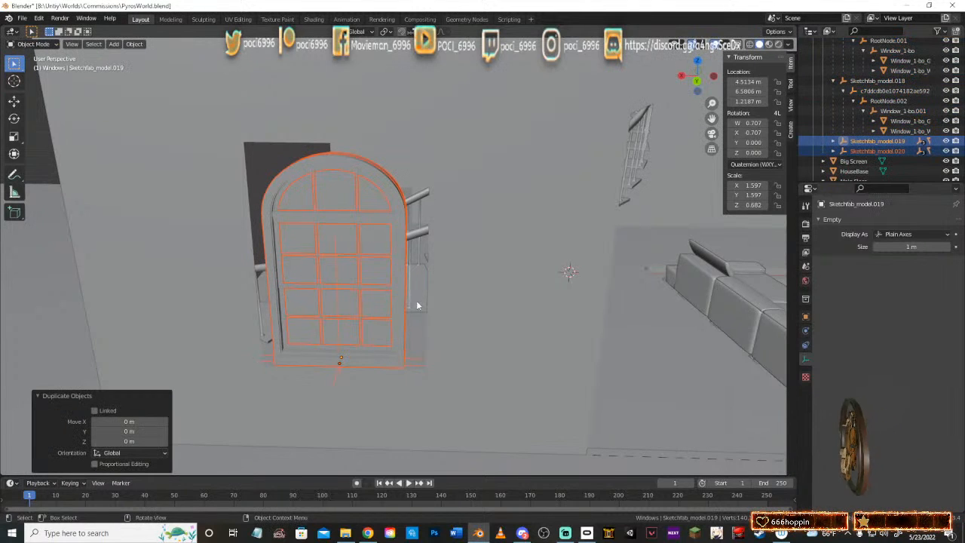
{"action": "key", "text": "ctrl+z"}
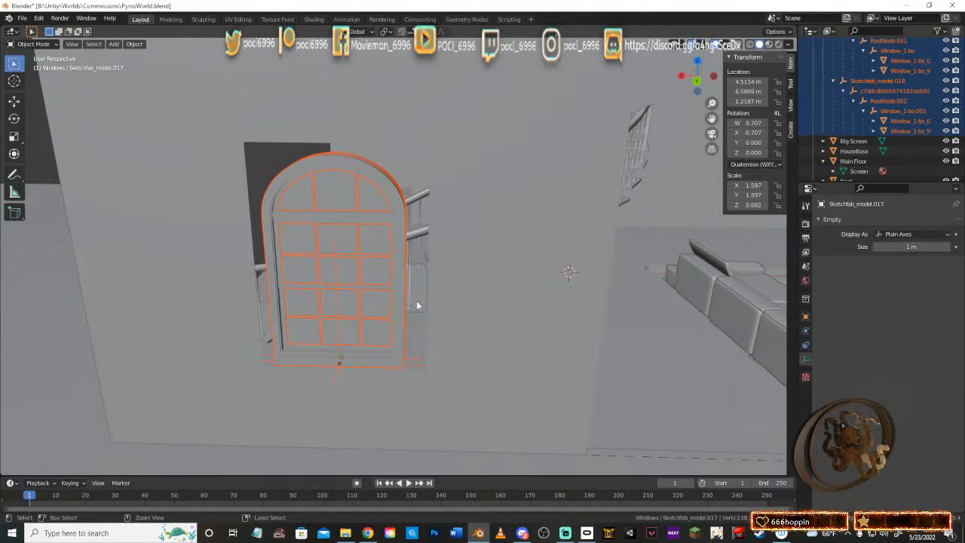
{"action": "scroll", "coordinate": [890, 120], "scroll_direction": "up", "scroll_amount": 2}
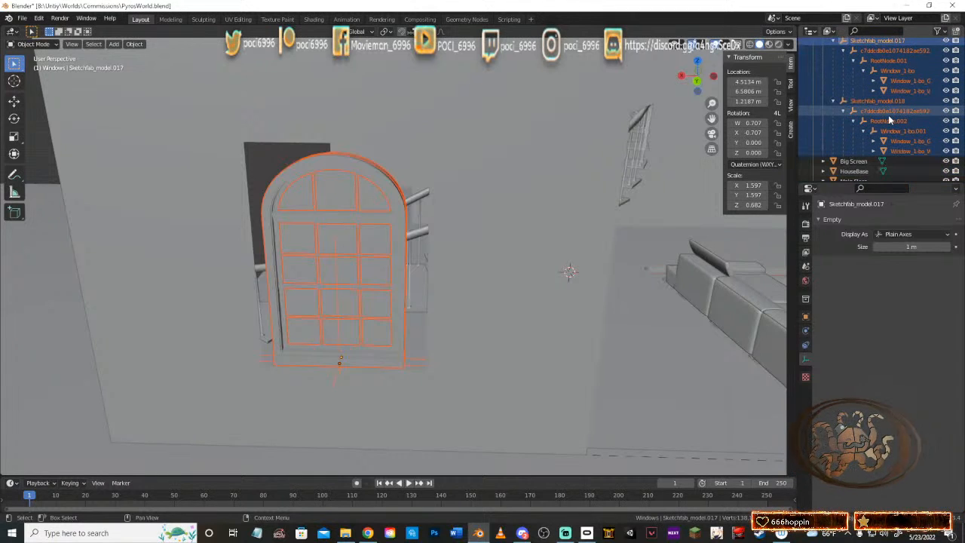
{"action": "scroll", "coordinate": [889, 120], "scroll_direction": "down", "scroll_amount": 2}
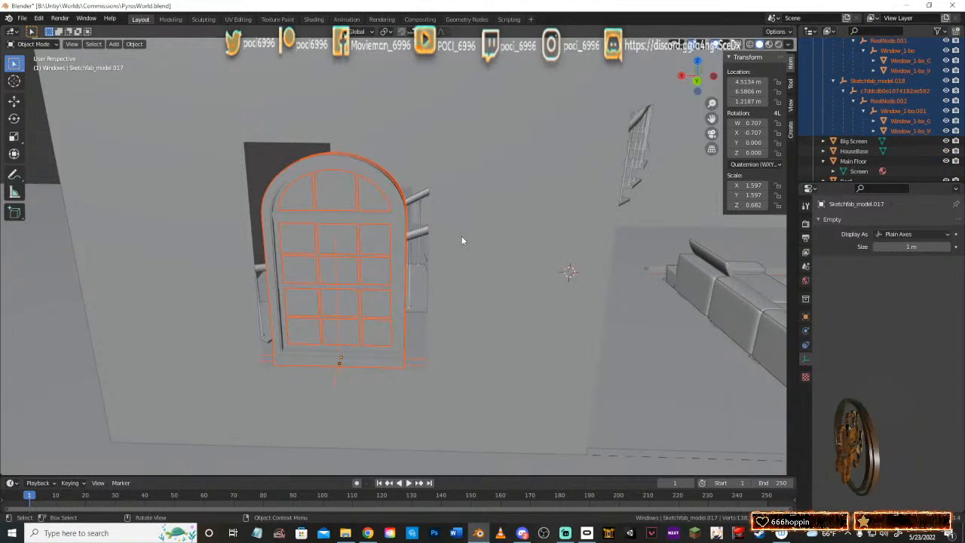
{"action": "key", "text": "shift+d"}
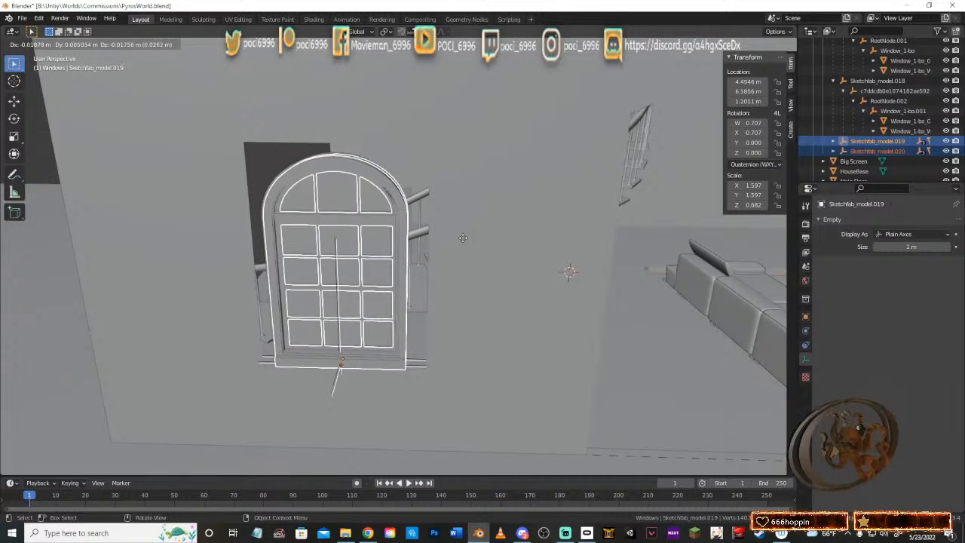
{"action": "left_click", "coordinate": [463, 238]}
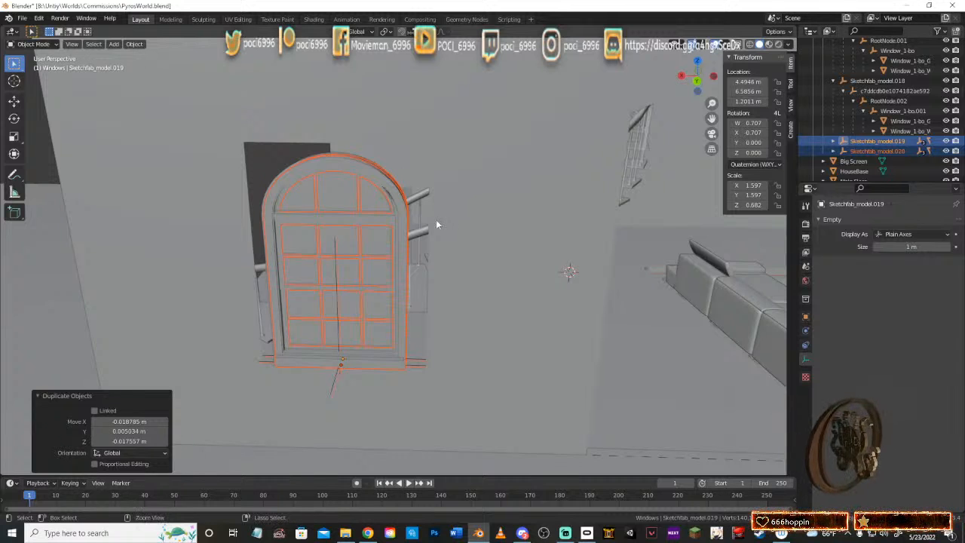
{"action": "key", "text": "ctrl+z"}
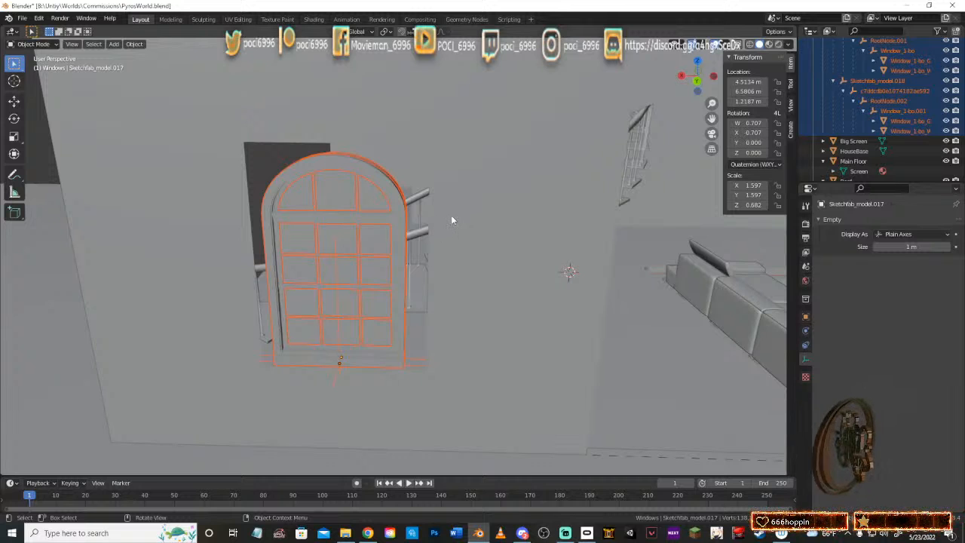
Step: Duplicate both window models in place and move the copies about -9.25 m along the X axis into the house's second window opening
{"action": "key", "text": "shift+d"}
{"action": "right_click", "coordinate": [451, 216]}
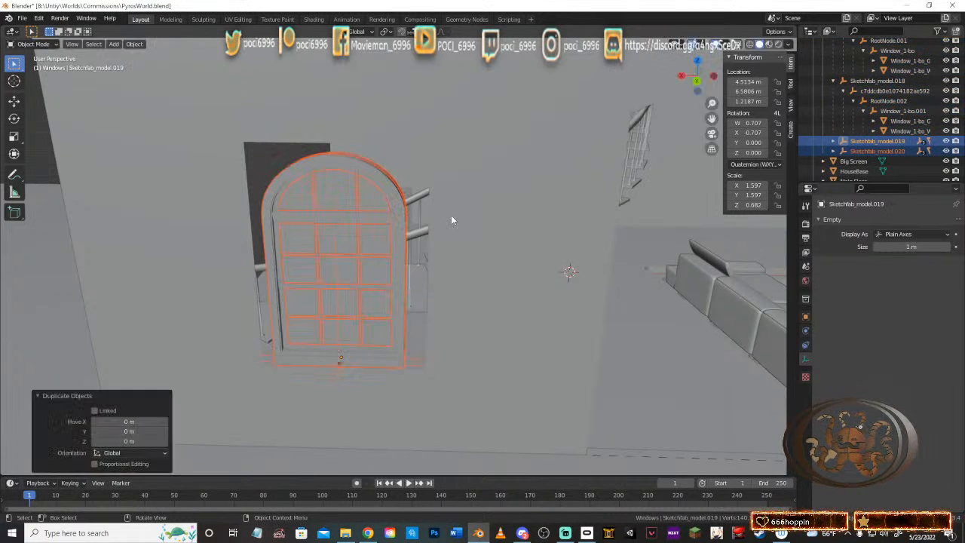
{"action": "key", "text": "g"}
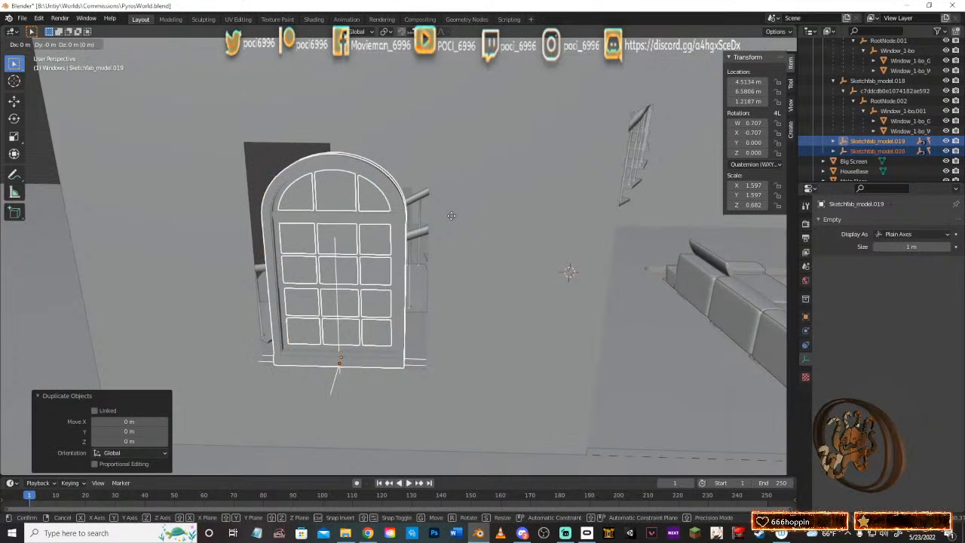
{"action": "key", "text": "x"}
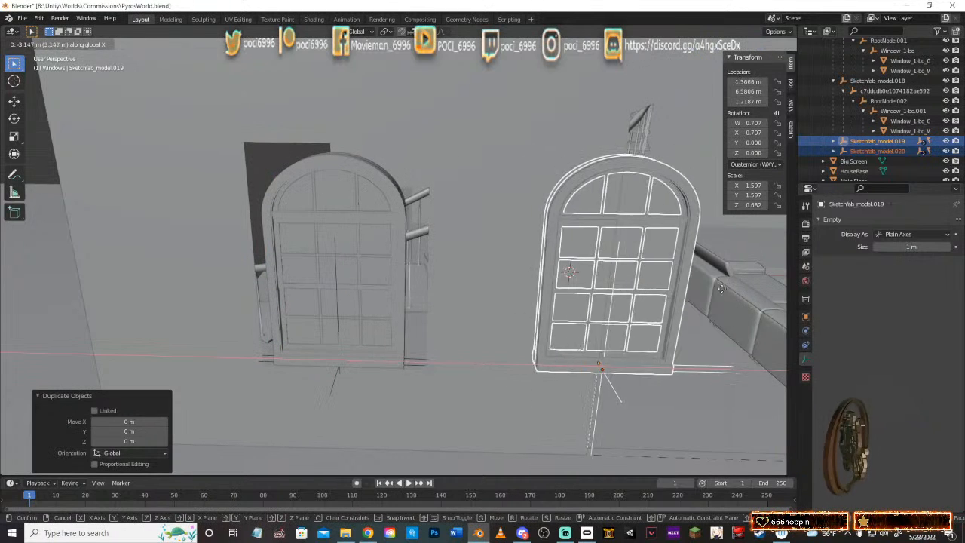
{"action": "left_click", "coordinate": [730, 293]}
{"action": "middle_click_drag", "start_coordinate": [731, 297], "coordinate": [457, 300]}
{"action": "middle_click_drag", "start_coordinate": [573, 293], "coordinate": [505, 297], "text": "shift"}
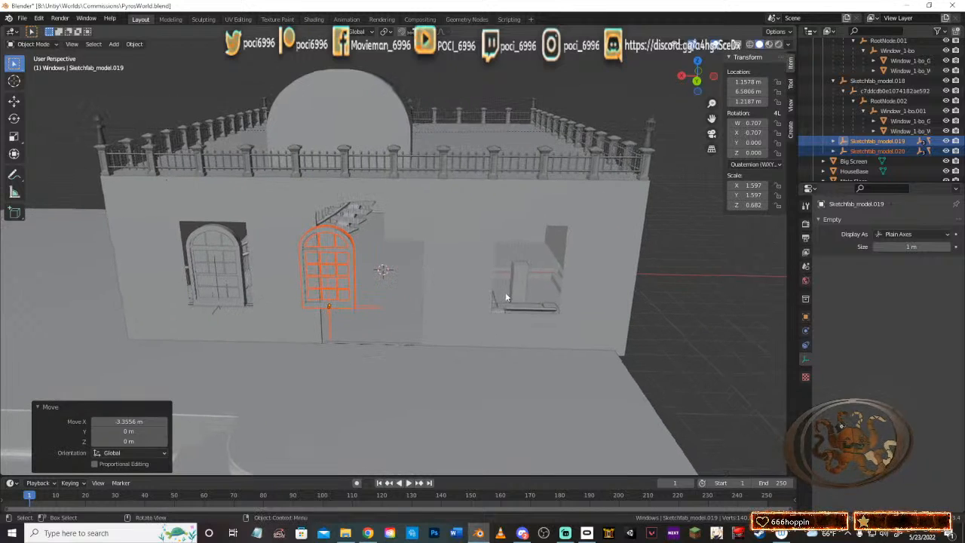
{"action": "key", "text": "g"}
{"action": "key", "text": "x"}
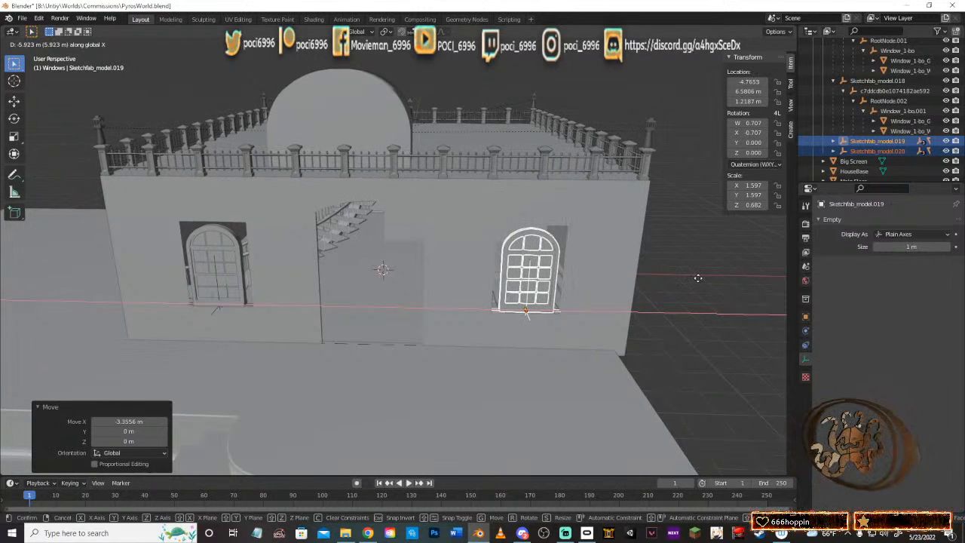
{"action": "left_click", "coordinate": [697, 277]}
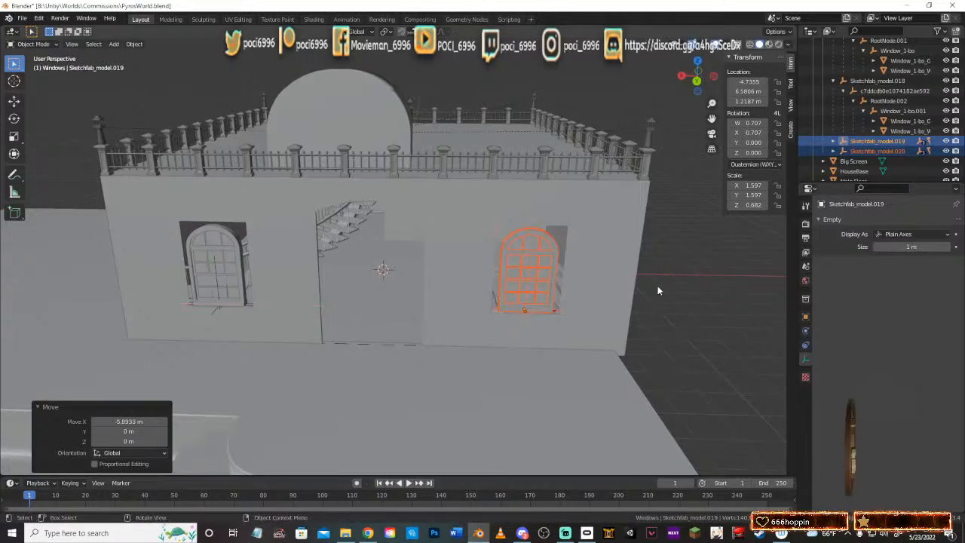
Step: Inspect the copied windows' fit in the second opening from outside and inside the house, and clear the selection
{"action": "middle_click_drag", "start_coordinate": [697, 277], "coordinate": [507, 279]}
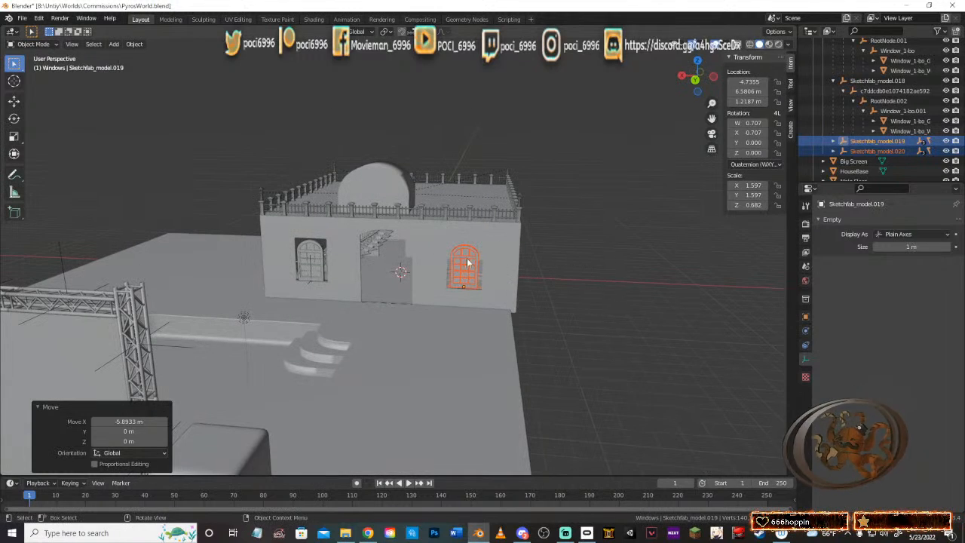
{"action": "middle_click_drag", "start_coordinate": [467, 262], "coordinate": [590, 318]}
{"action": "scroll", "coordinate": [445, 283], "scroll_direction": "up", "scroll_amount": 4}
{"action": "scroll", "coordinate": [498, 315], "scroll_direction": "up", "scroll_amount": 3}
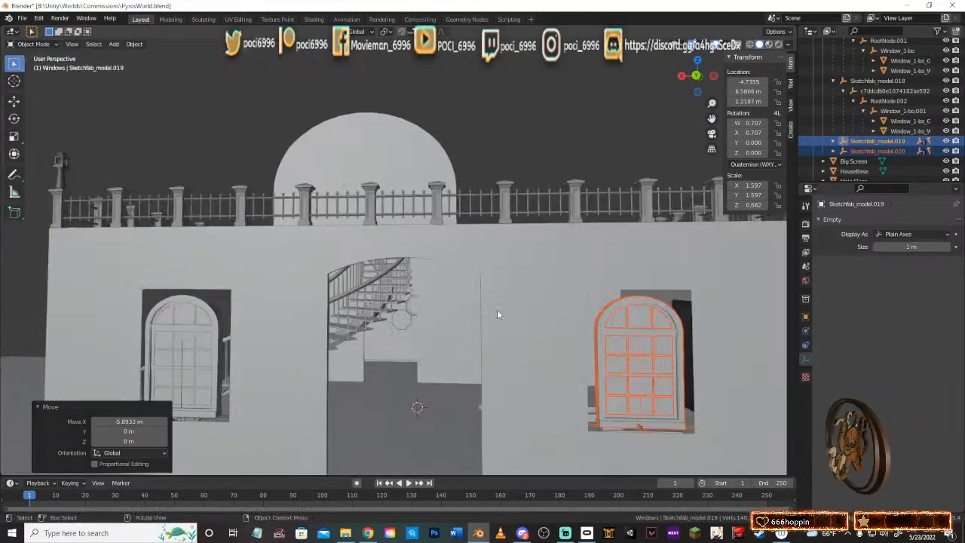
{"action": "middle_click_drag", "start_coordinate": [497, 314], "coordinate": [548, 257]}
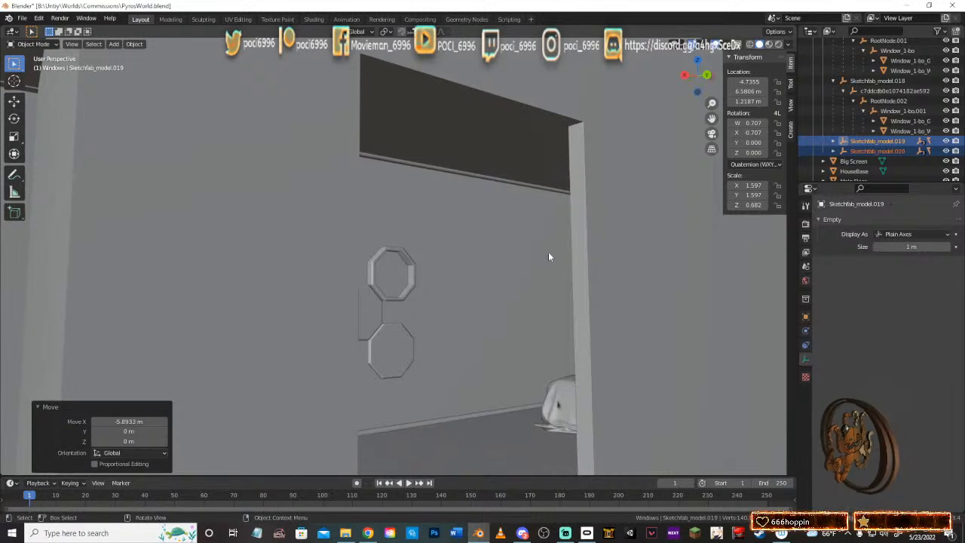
{"action": "middle_click_drag", "start_coordinate": [434, 304], "coordinate": [303, 308]}
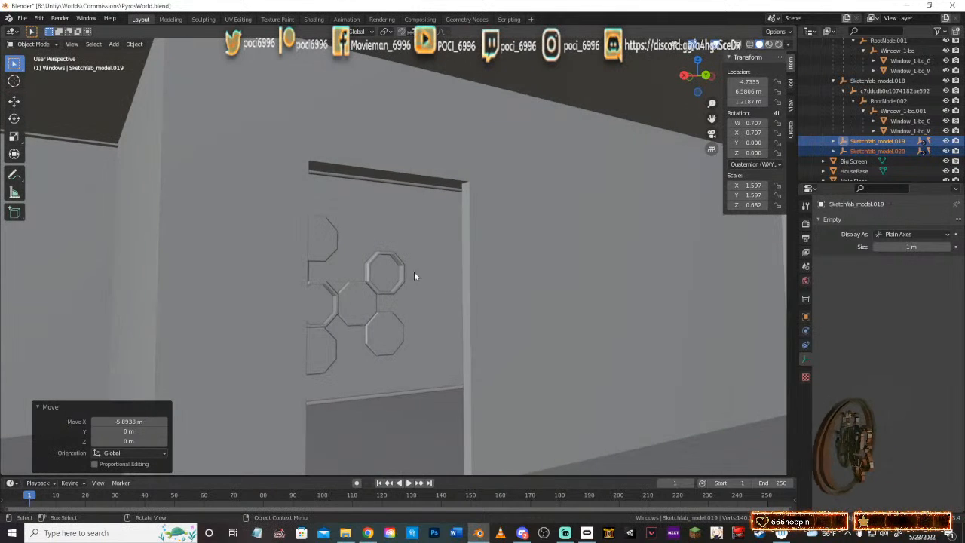
{"action": "middle_click_drag", "start_coordinate": [414, 272], "coordinate": [283, 294]}
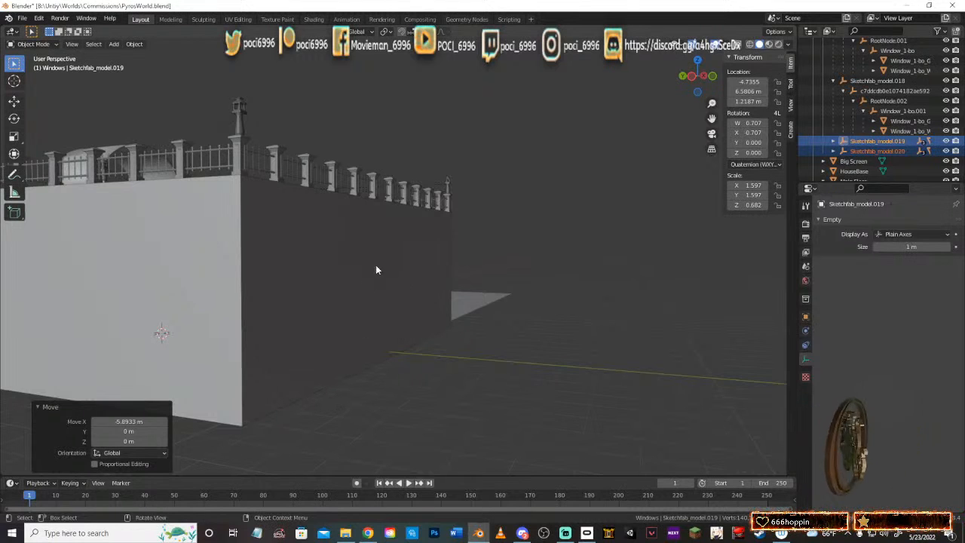
{"action": "middle_click_drag", "start_coordinate": [377, 269], "coordinate": [440, 275]}
{"action": "middle_click_drag", "start_coordinate": [360, 318], "coordinate": [410, 281]}
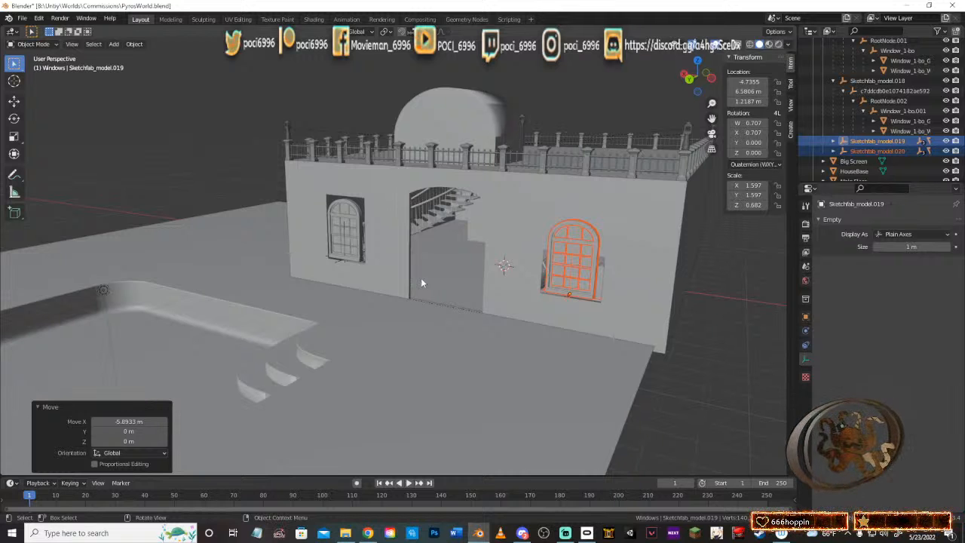
{"action": "middle_click_drag", "start_coordinate": [422, 286], "coordinate": [525, 355]}
{"action": "scroll", "coordinate": [359, 347], "scroll_direction": "down", "scroll_amount": 1}
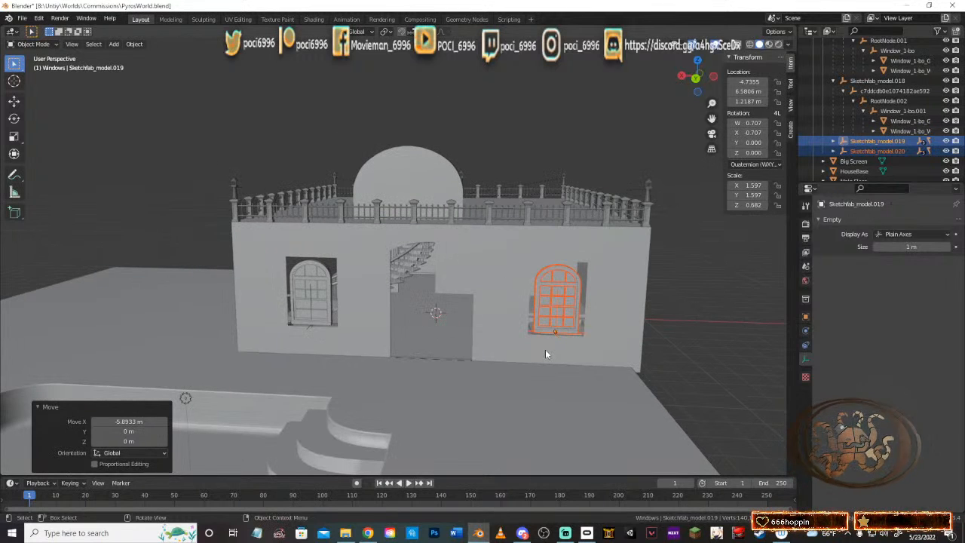
{"action": "left_click", "coordinate": [714, 331]}
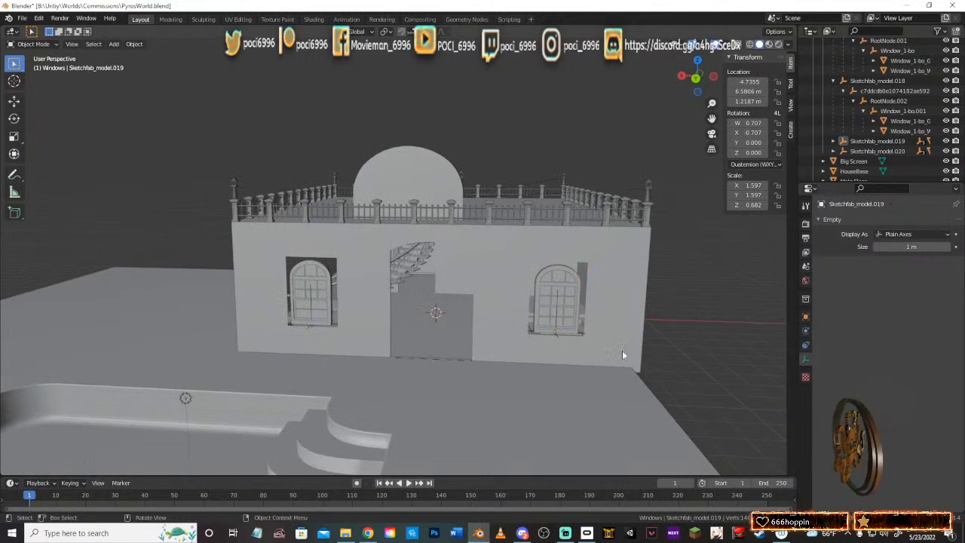
Step: Select HouseBase and enter Edit Mode, focusing on the wall around the second window opening
{"action": "middle_click_drag", "start_coordinate": [622, 355], "coordinate": [584, 340]}
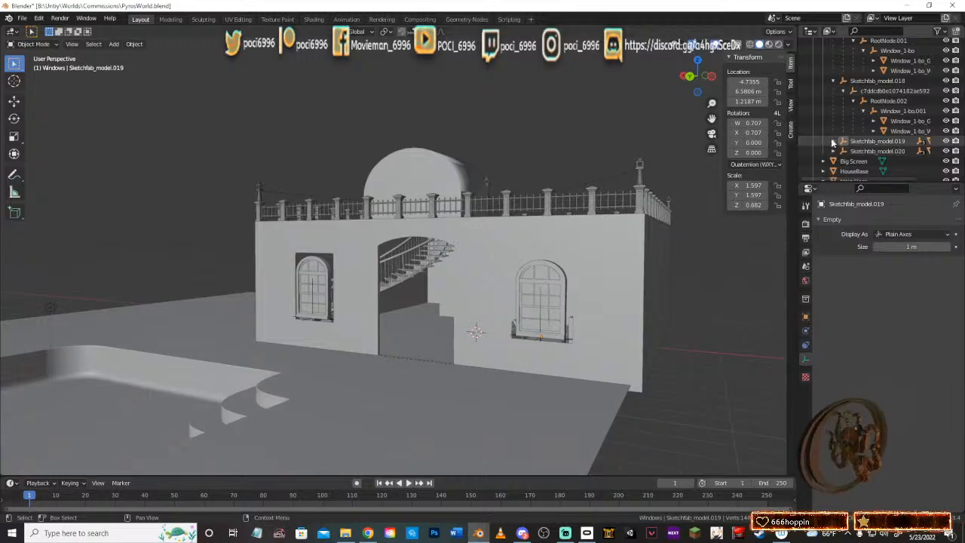
{"action": "middle_click_drag", "start_coordinate": [549, 273], "coordinate": [600, 298]}
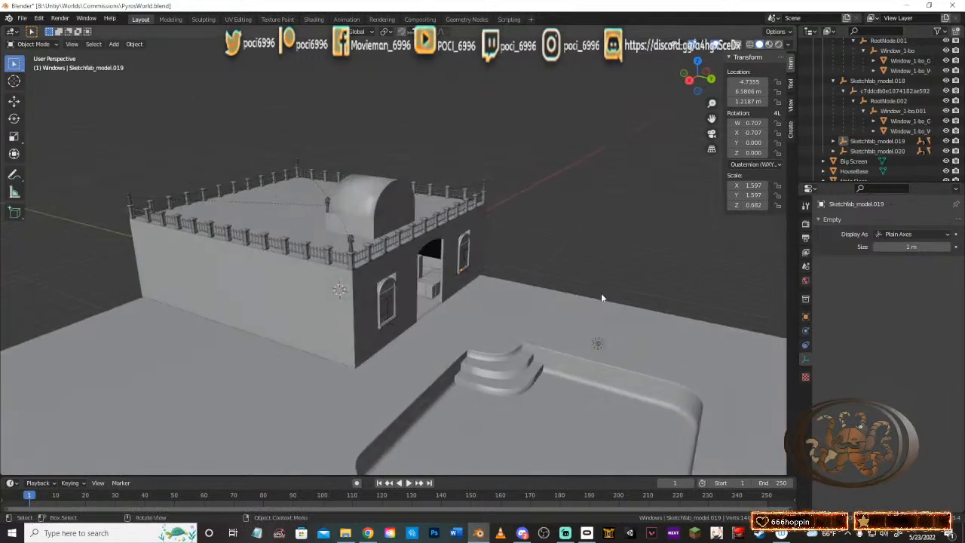
{"action": "scroll", "coordinate": [456, 296], "scroll_direction": "up", "scroll_amount": 6}
{"action": "middle_click_drag", "start_coordinate": [456, 296], "coordinate": [613, 365]}
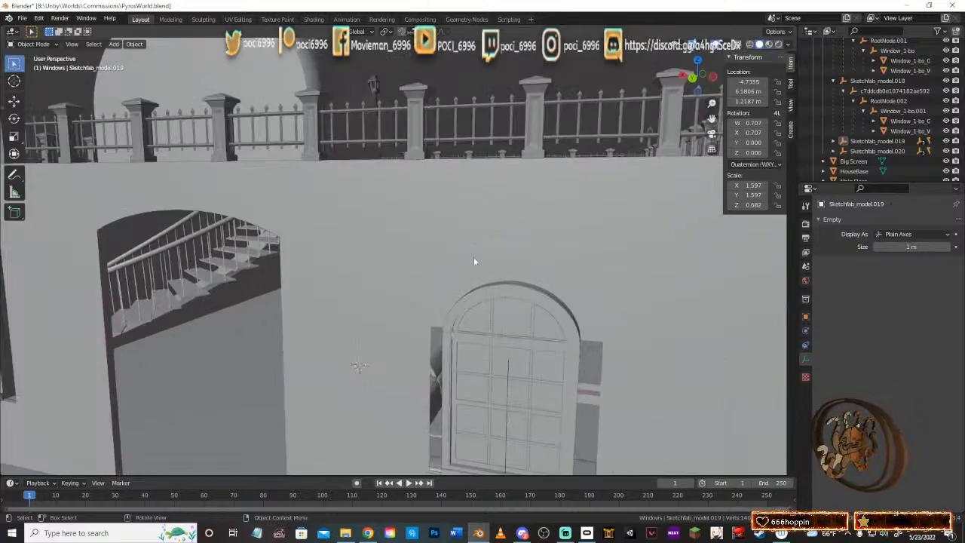
{"action": "middle_click_drag", "start_coordinate": [474, 262], "coordinate": [508, 241]}
{"action": "left_click", "coordinate": [474, 221]}
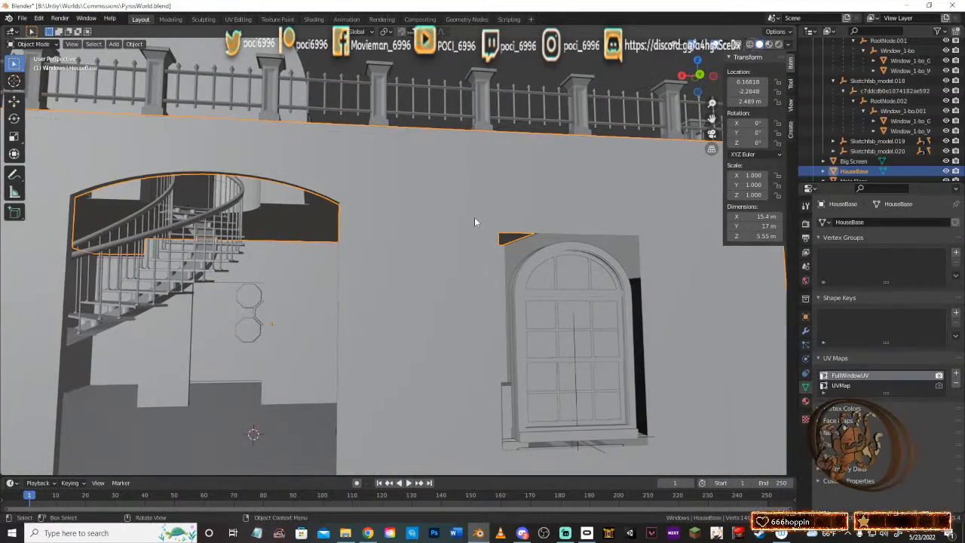
{"action": "key", "text": "Tab"}
{"action": "scroll", "coordinate": [476, 217], "scroll_direction": "up", "scroll_amount": 5}
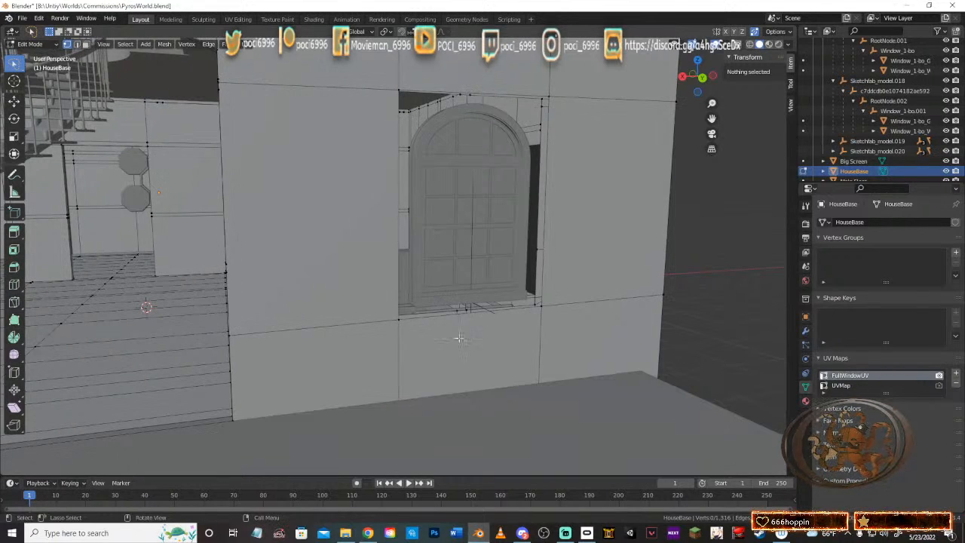
Step: Select the HouseBase vertices around the second window opening's border and scale them along X by about 0.739 to narrow it
{"action": "middle_click_drag", "start_coordinate": [541, 343], "coordinate": [507, 340]}
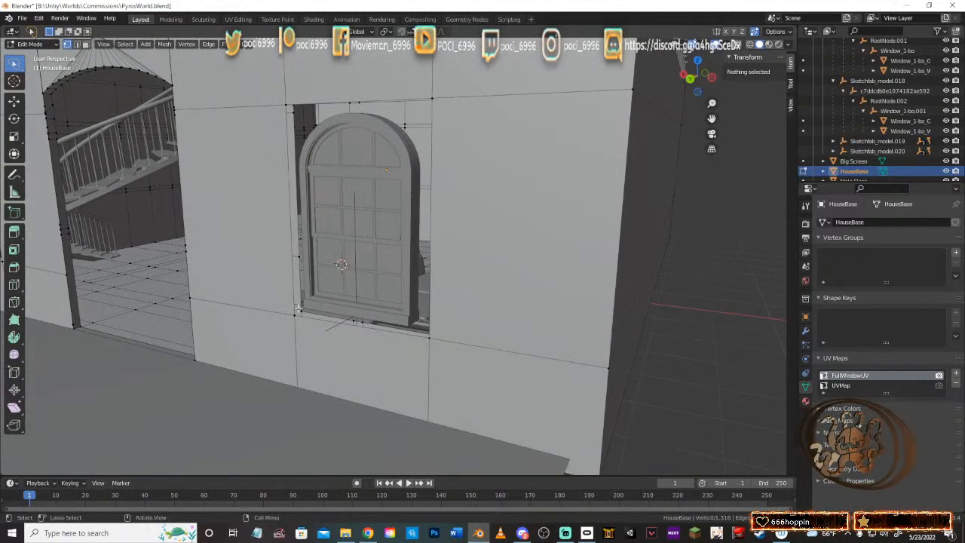
{"action": "left_click", "coordinate": [300, 311]}
{"action": "middle_click_drag", "start_coordinate": [300, 311], "coordinate": [518, 309]}
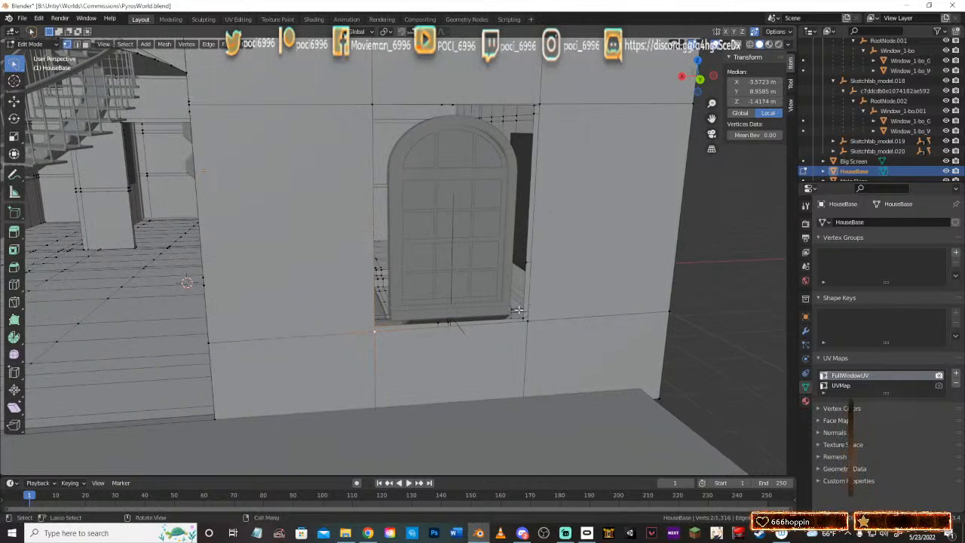
{"action": "left_click", "coordinate": [528, 320], "text": "shift"}
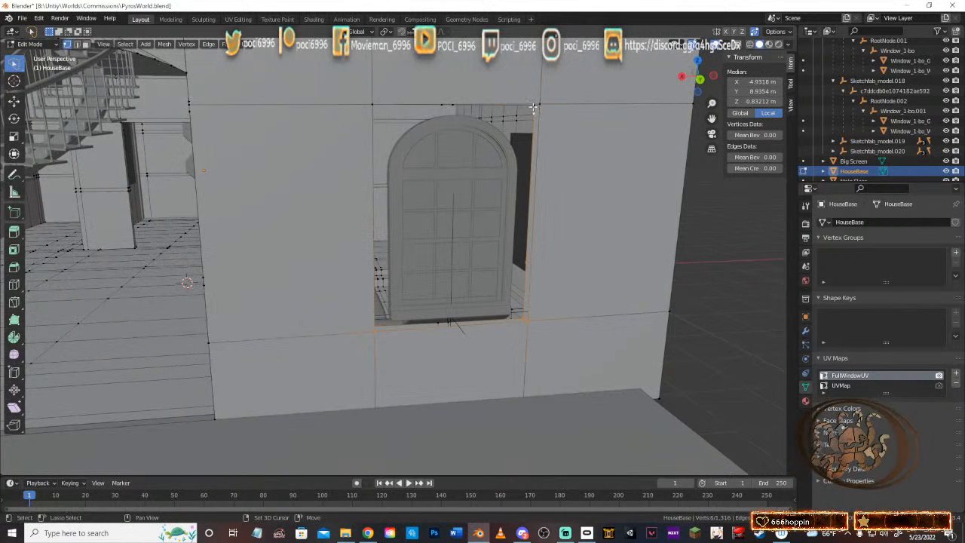
{"action": "left_click", "coordinate": [442, 95], "text": "shift"}
{"action": "middle_click_drag", "start_coordinate": [441, 94], "coordinate": [347, 89]}
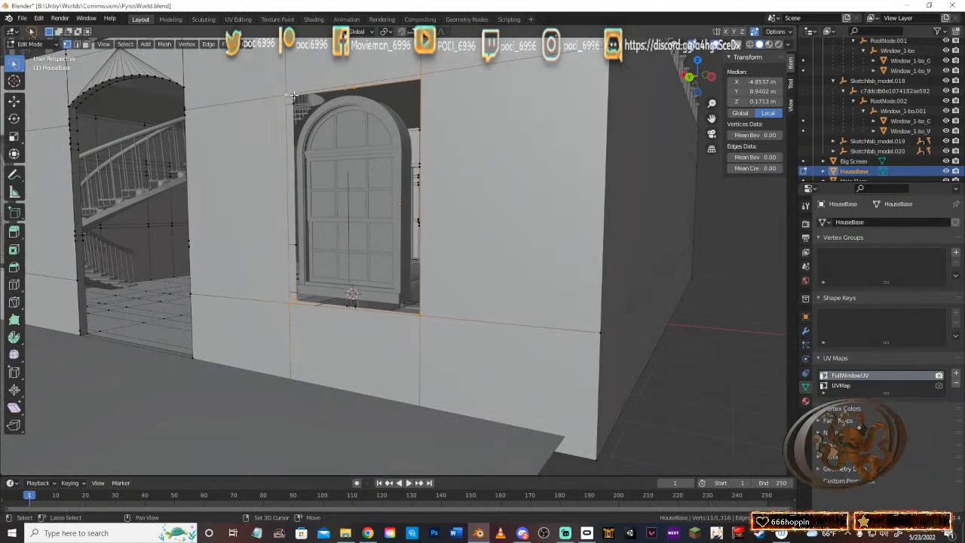
{"action": "middle_click_drag", "start_coordinate": [310, 232], "coordinate": [346, 241]}
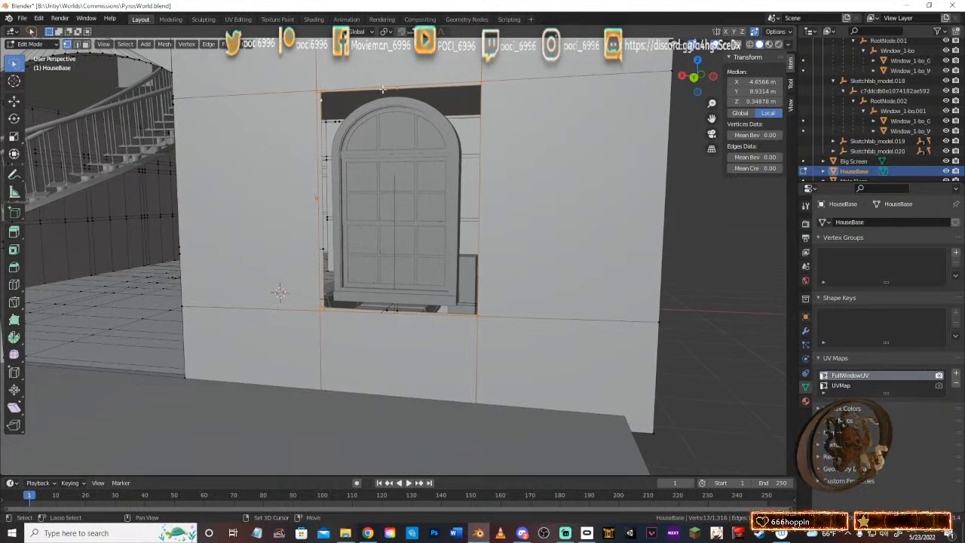
{"action": "middle_click_drag", "start_coordinate": [431, 123], "coordinate": [487, 127]}
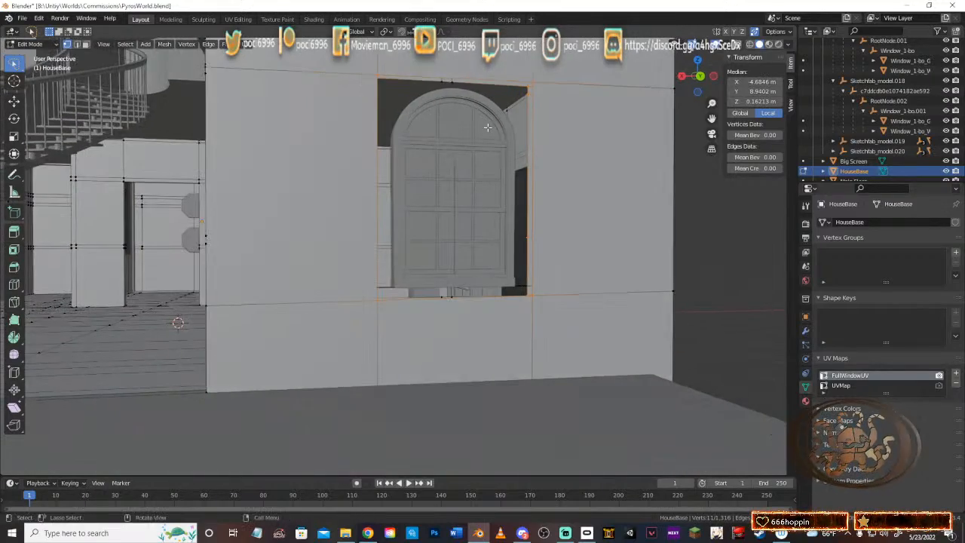
{"action": "middle_click_drag", "start_coordinate": [496, 209], "coordinate": [362, 204]}
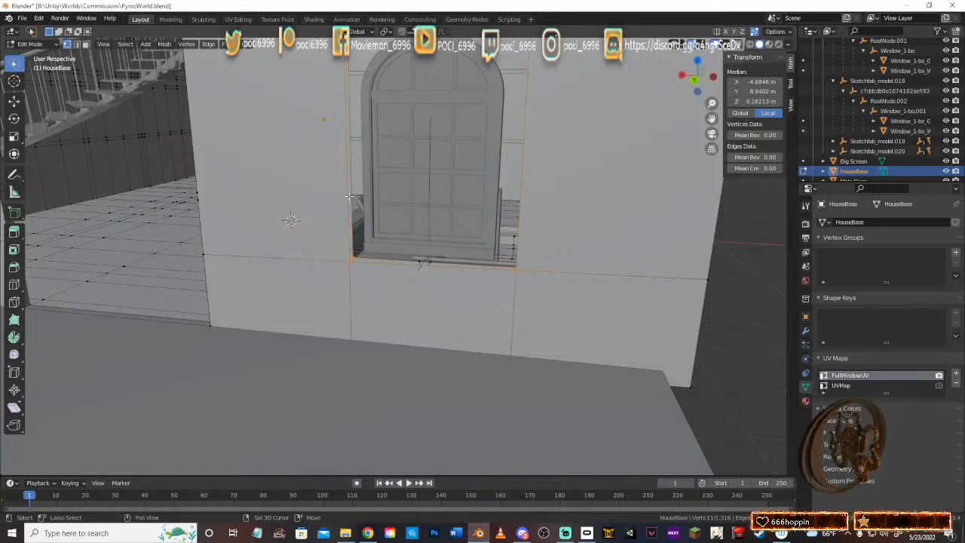
{"action": "middle_click_drag", "start_coordinate": [437, 203], "coordinate": [479, 246]}
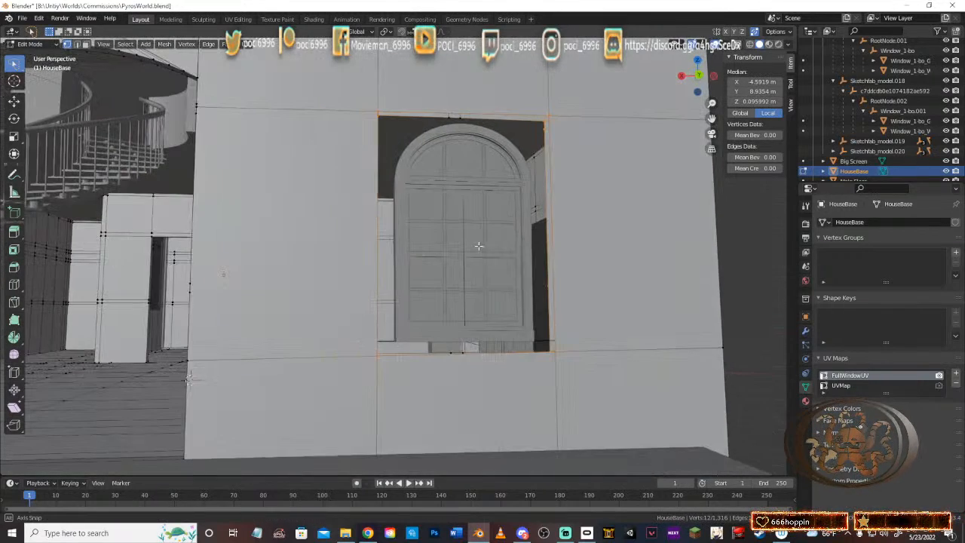
{"action": "middle_click_drag", "start_coordinate": [549, 296], "coordinate": [544, 326]}
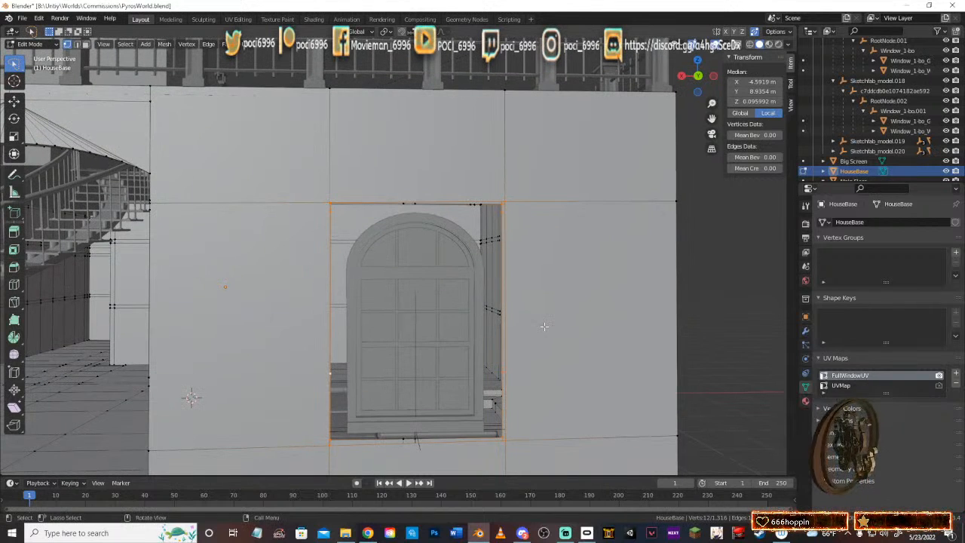
{"action": "key", "text": "s"}
{"action": "key", "text": "x"}
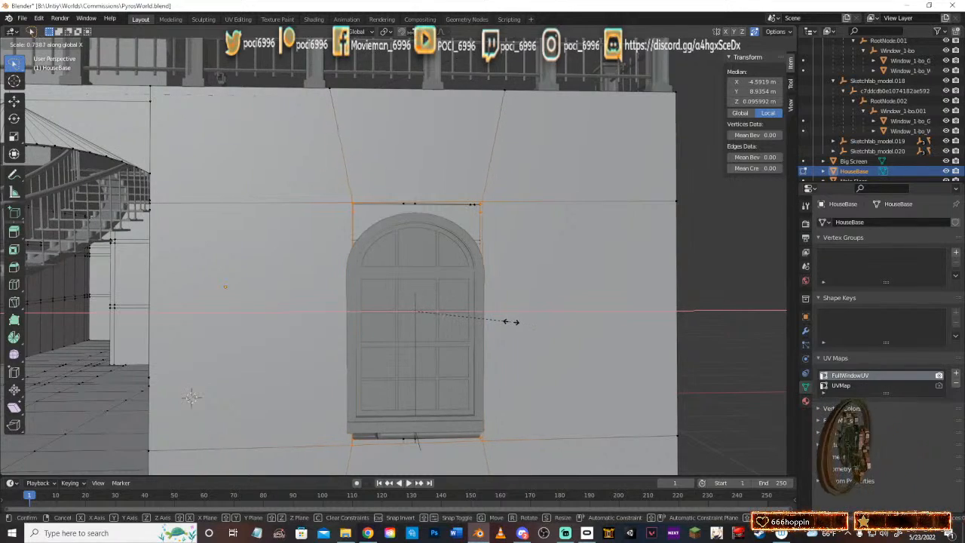
{"action": "left_click", "coordinate": [511, 322]}
Step: Widen the selected opening border slightly by scaling it along X by about 1.079
{"action": "middle_click_drag", "start_coordinate": [529, 311], "coordinate": [538, 334]}
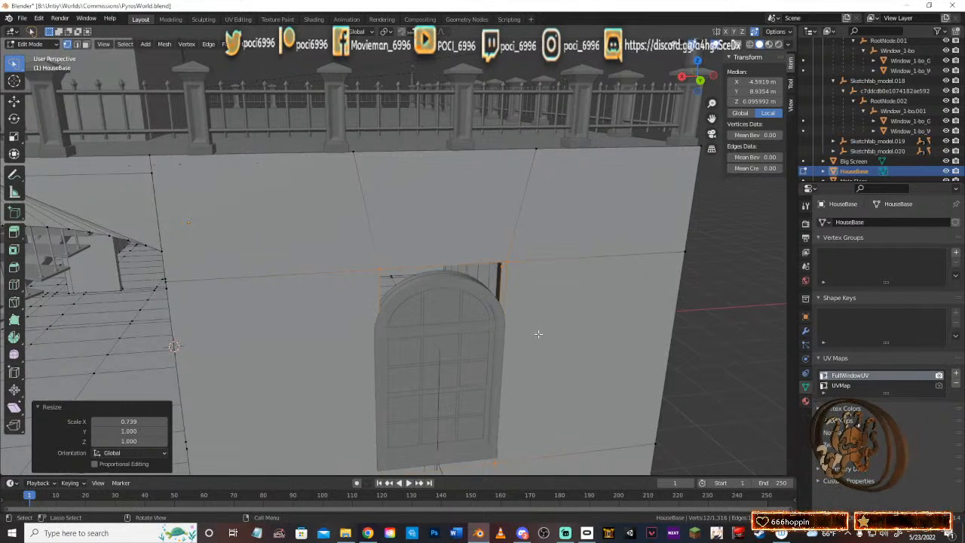
{"action": "key", "text": "s"}
{"action": "key", "text": "x"}
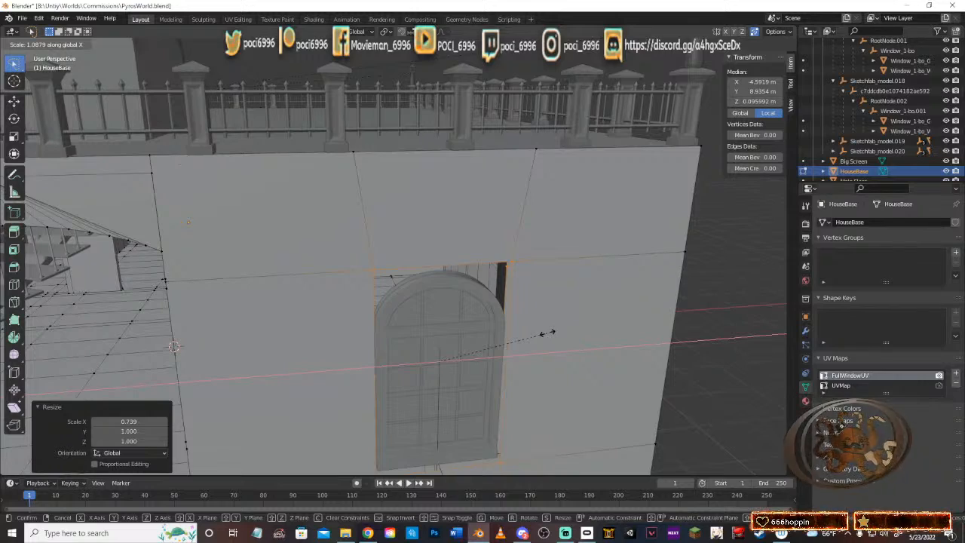
{"action": "left_click", "coordinate": [545, 332]}
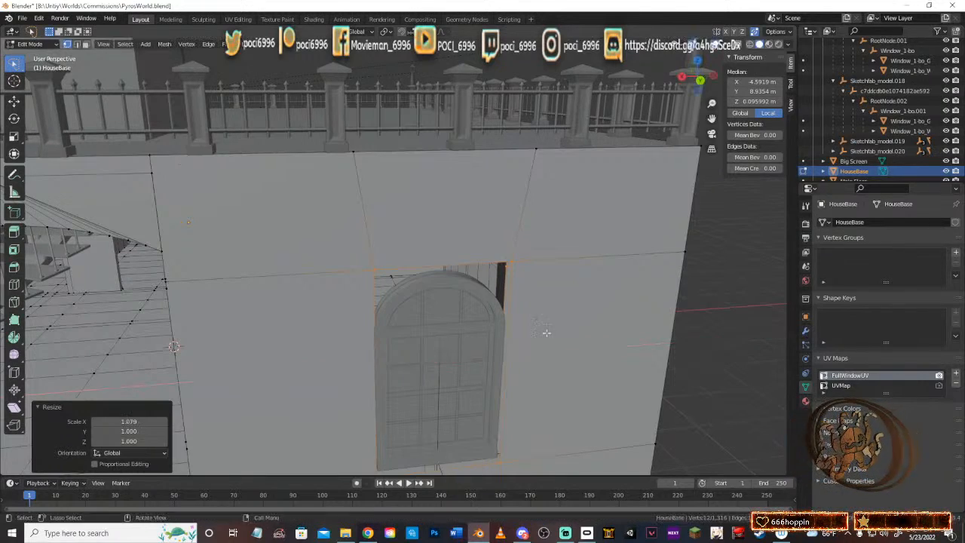
{"action": "middle_click_drag", "start_coordinate": [545, 332], "coordinate": [383, 308]}
Step: Try to raise the vertices along the opening's bottom edge about 0.136 m along Z, and undo the move
{"action": "middle_click_drag", "start_coordinate": [501, 393], "coordinate": [459, 462]}
{"action": "left_click", "coordinate": [517, 406]}
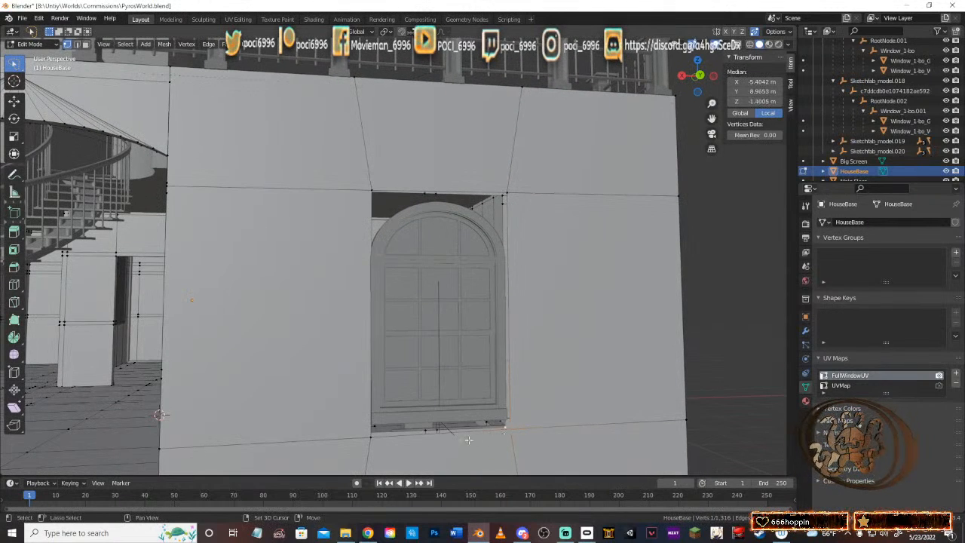
{"action": "left_click", "coordinate": [436, 430], "text": "shift"}
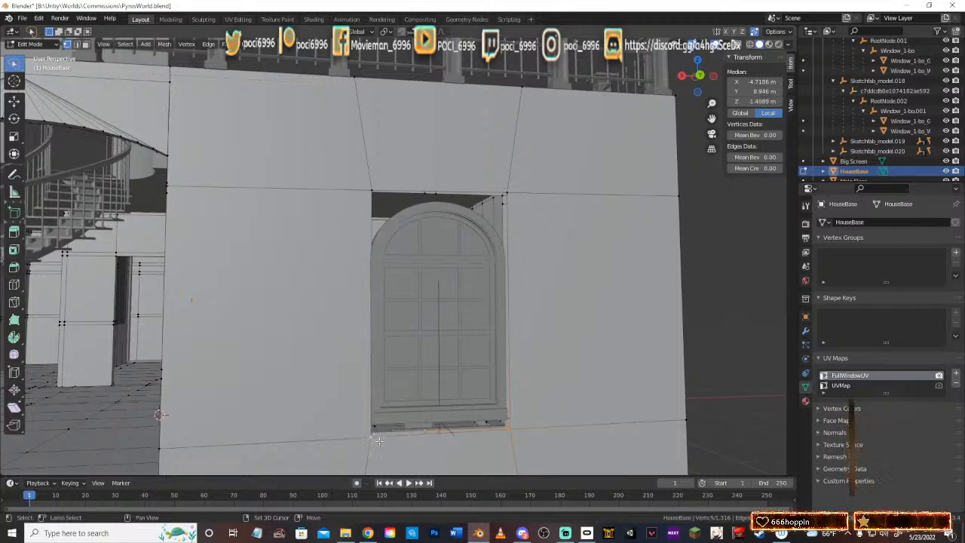
{"action": "middle_click_drag", "start_coordinate": [378, 441], "coordinate": [296, 427]}
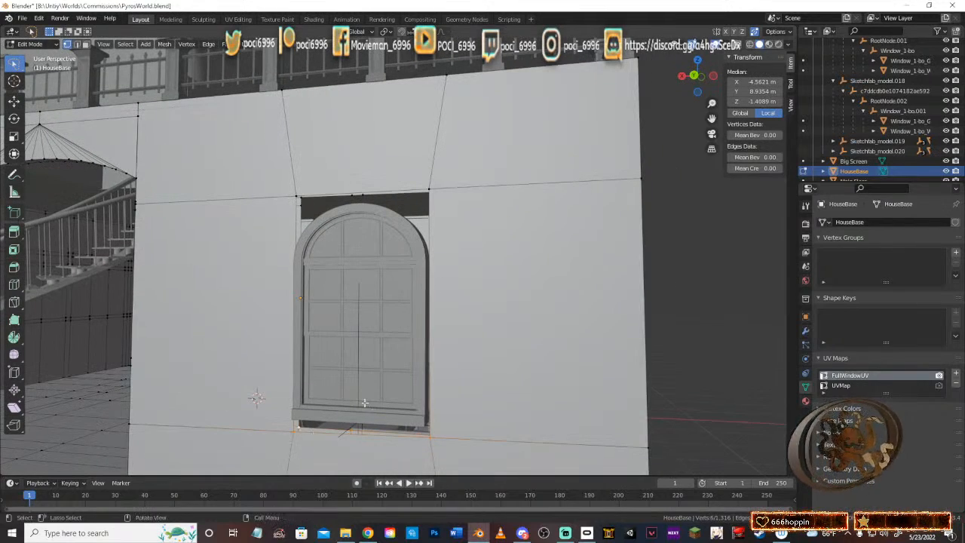
{"action": "middle_click_drag", "start_coordinate": [364, 403], "coordinate": [485, 423]}
{"action": "key", "text": "g"}
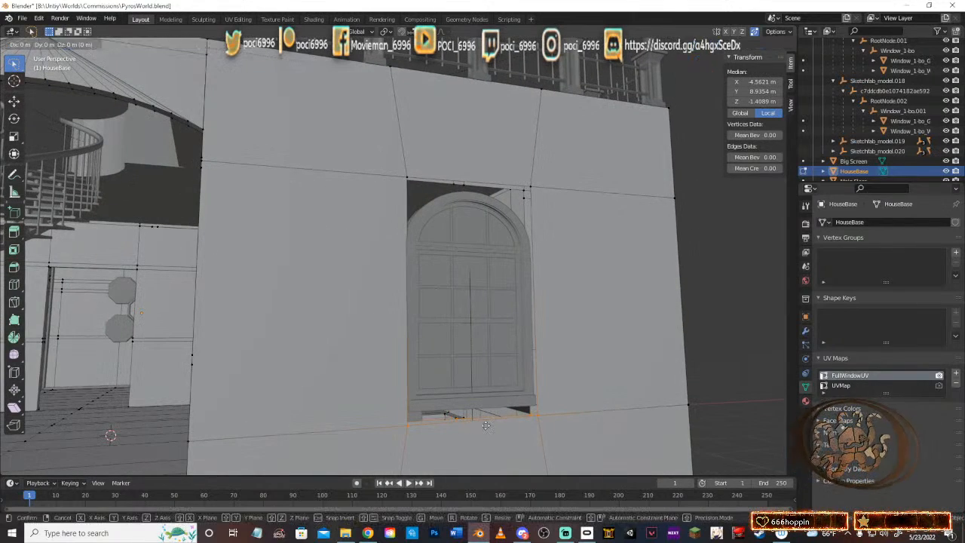
{"action": "key", "text": "z"}
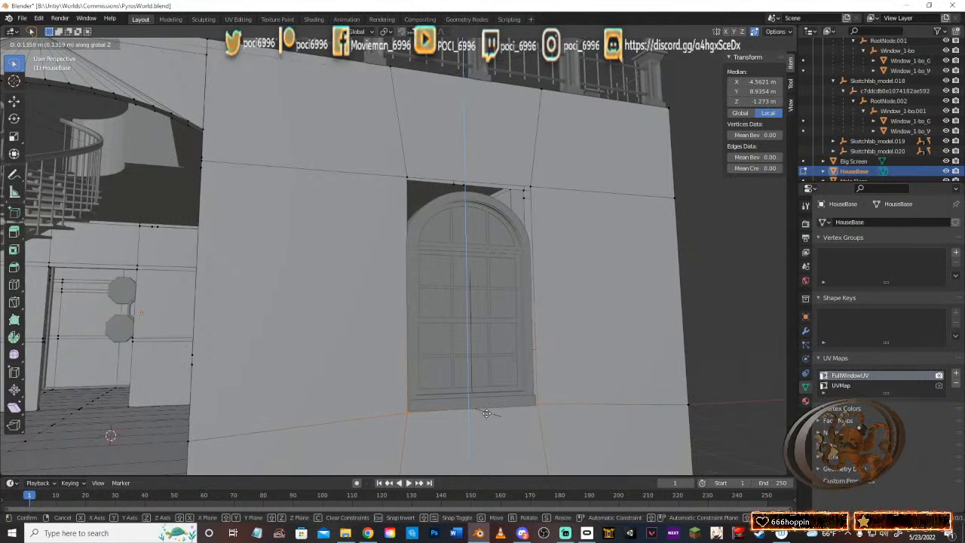
{"action": "left_click", "coordinate": [486, 413]}
{"action": "middle_click_drag", "start_coordinate": [486, 413], "coordinate": [353, 440]}
{"action": "scroll", "coordinate": [478, 397], "scroll_direction": "up", "scroll_amount": 3}
{"action": "scroll", "coordinate": [478, 397], "scroll_direction": "down", "scroll_amount": 2}
{"action": "scroll", "coordinate": [461, 407], "scroll_direction": "up", "scroll_amount": 1}
{"action": "key", "text": "ctrl+z"}
Step: Level the opening's bottom corner vertices on both sides by setting each one's Z coordinate to -1.3921 m
{"action": "left_click", "coordinate": [310, 416]}
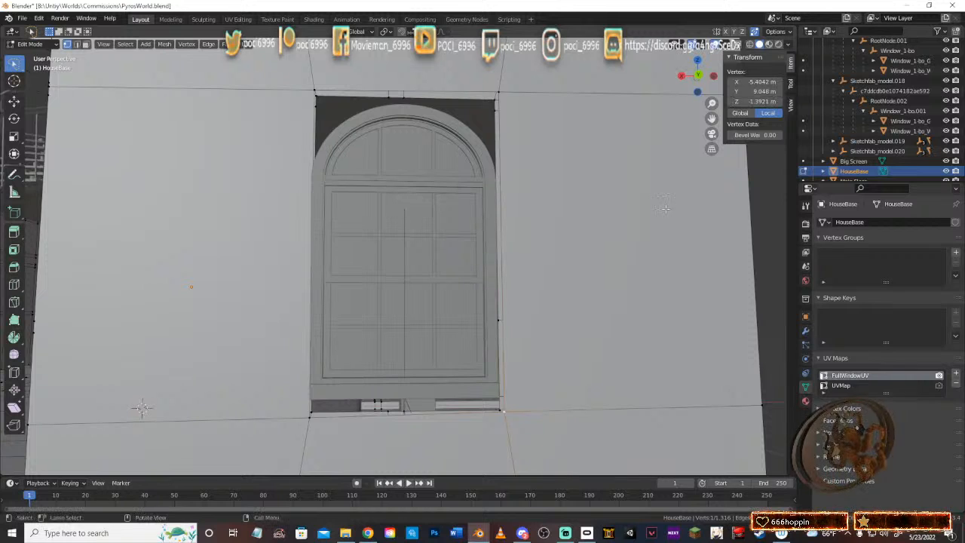
{"action": "left_click", "coordinate": [754, 101]}
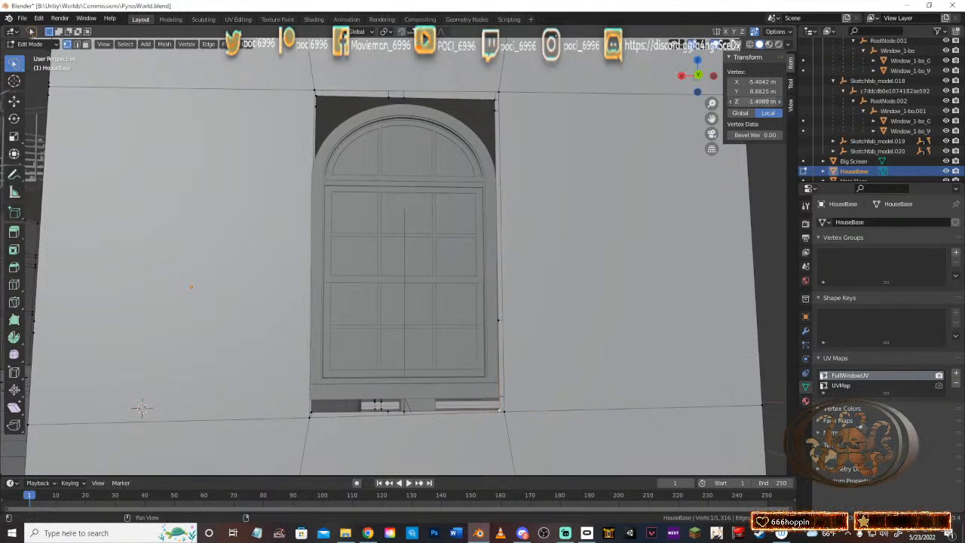
{"action": "key", "text": "Return"}
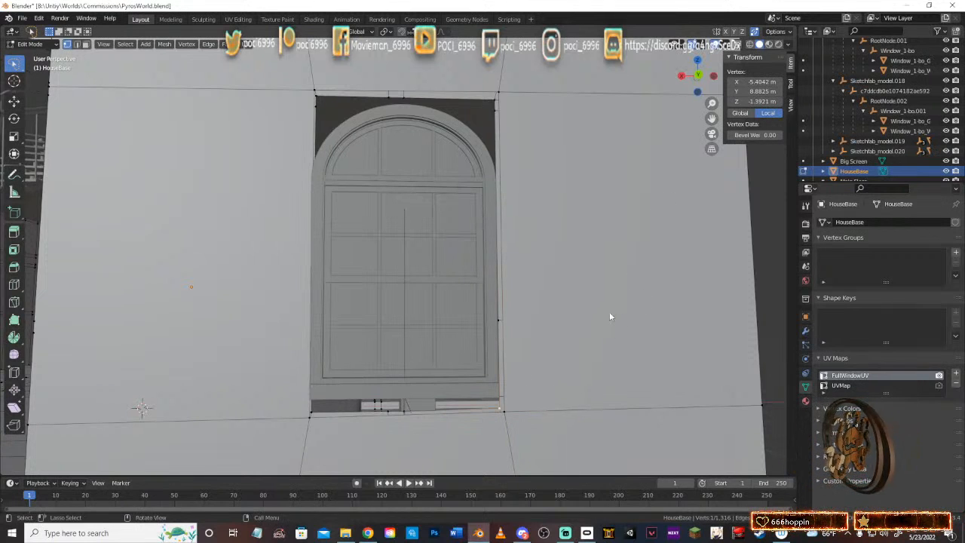
{"action": "middle_click_drag", "start_coordinate": [609, 315], "coordinate": [462, 391]}
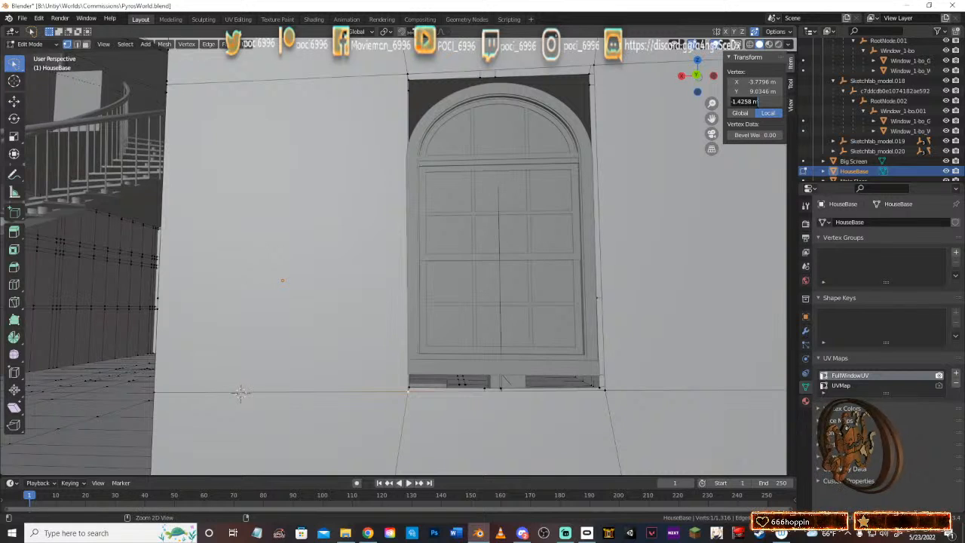
{"action": "type", "text": "-1.3921 m"}
{"action": "key", "text": "Return"}
{"action": "middle_click_drag", "start_coordinate": [543, 346], "coordinate": [373, 445]}
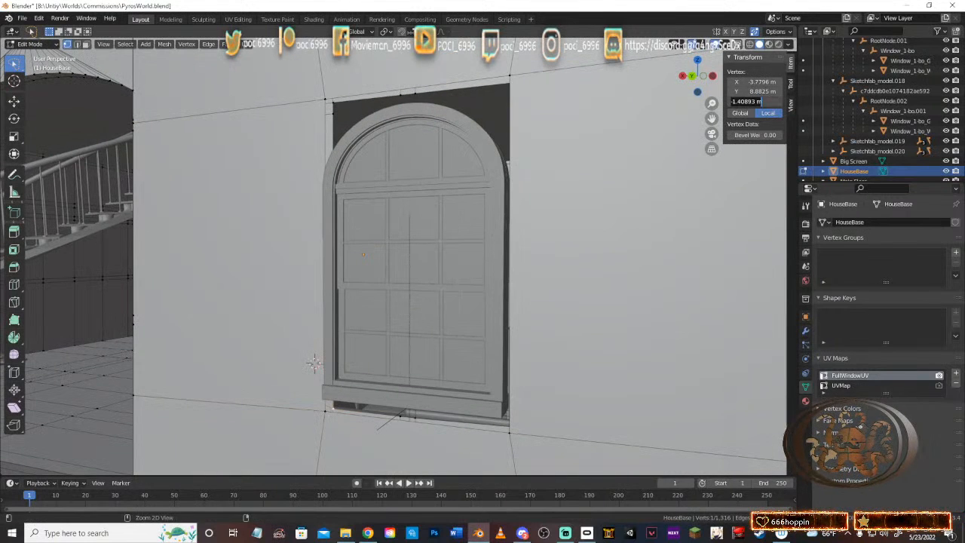
{"action": "key", "text": "Escape"}
{"action": "middle_click_drag", "start_coordinate": [534, 290], "coordinate": [442, 341]}
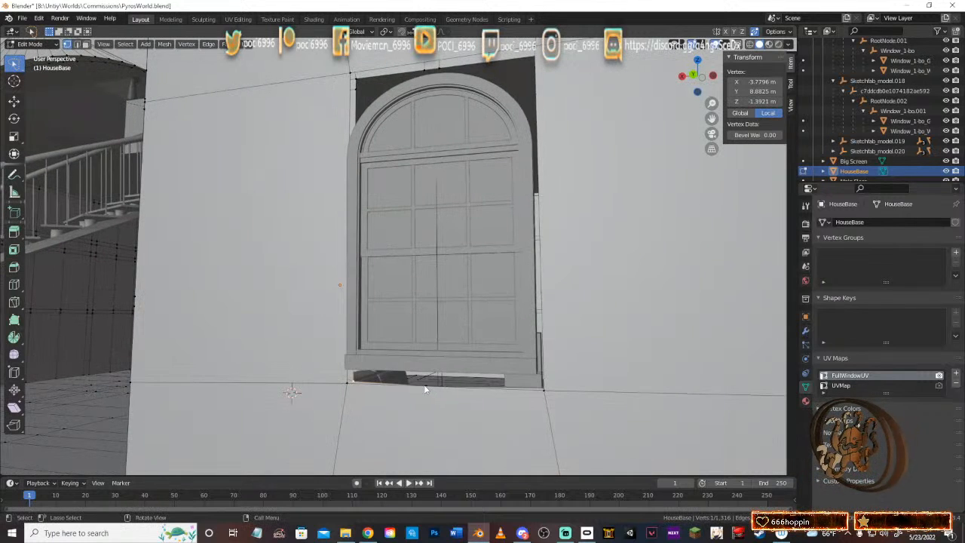
Step: Set the Z coordinate of the two inner vertices midway along the opening's bottom edge to -1.3921 m
{"action": "middle_click_drag", "start_coordinate": [424, 389], "coordinate": [453, 430]}
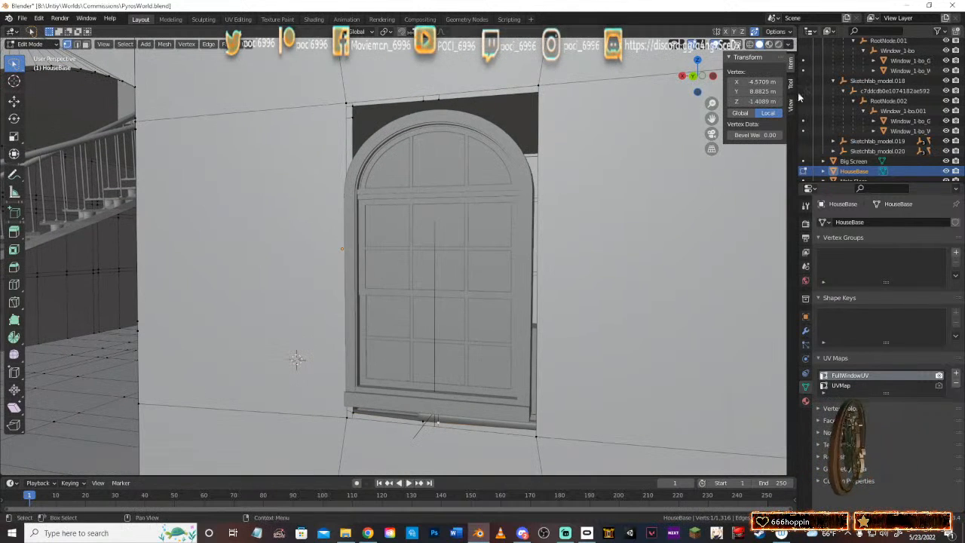
{"action": "left_click", "coordinate": [754, 101]}
{"action": "key", "text": "Return"}
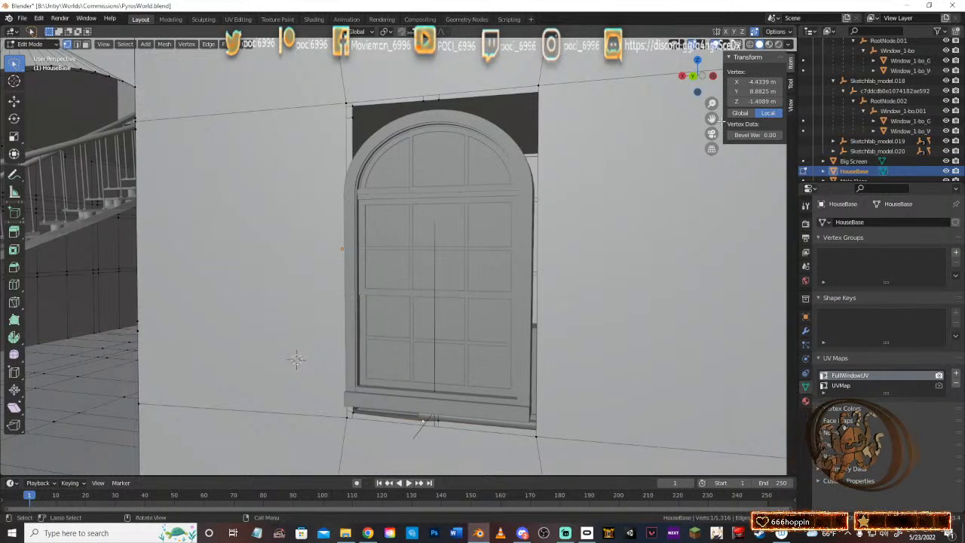
{"action": "double_click", "coordinate": [754, 101]}
{"action": "key", "text": "Escape"}
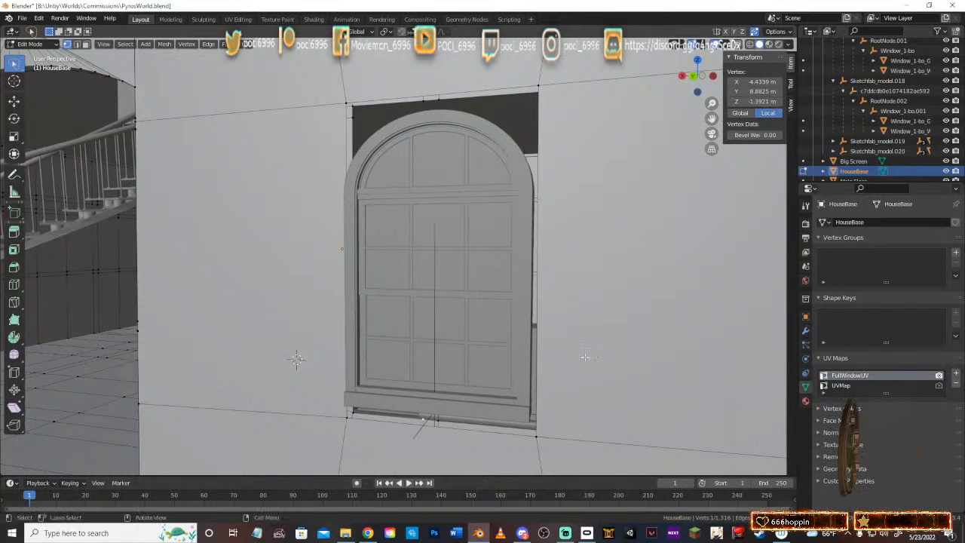
{"action": "middle_click_drag", "start_coordinate": [299, 360], "coordinate": [214, 375]}
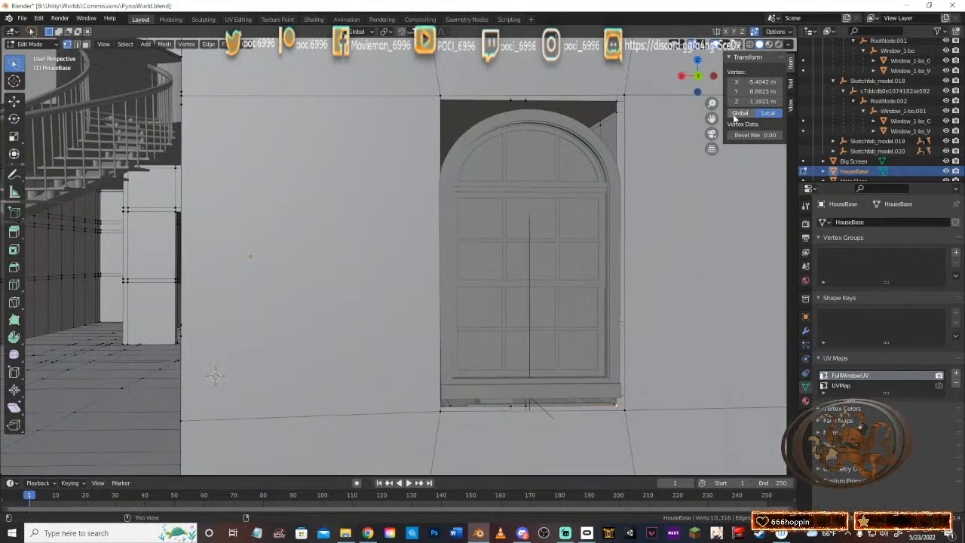
{"action": "double_click", "coordinate": [758, 101]}
{"action": "key", "text": "Return"}
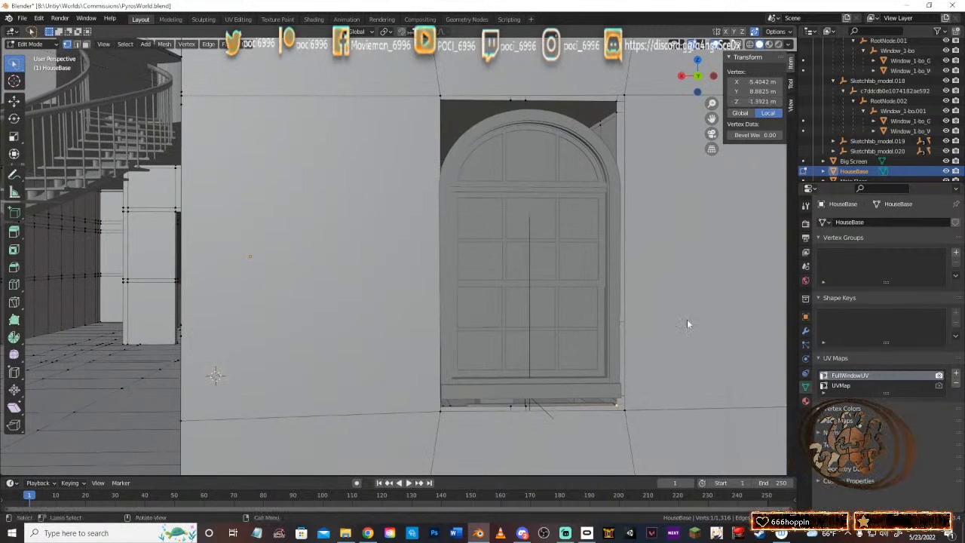
Step: Select all vertices along the opening's bottom edge and raise them about 0.127 m along Z to meet the window sill
{"action": "middle_click_drag", "start_coordinate": [686, 319], "coordinate": [644, 346]}
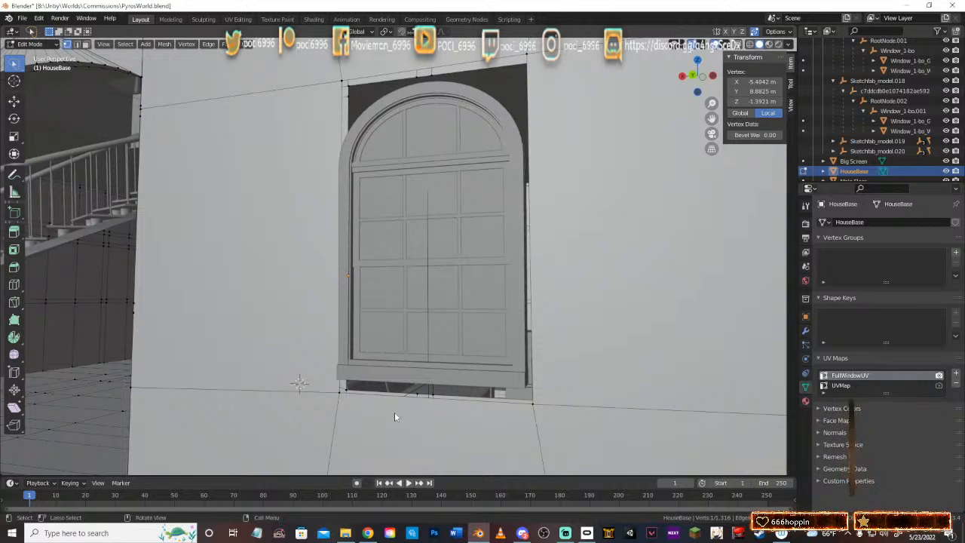
{"action": "left_click", "coordinate": [339, 394], "text": "shift"}
{"action": "left_click", "coordinate": [416, 394], "text": "shift"}
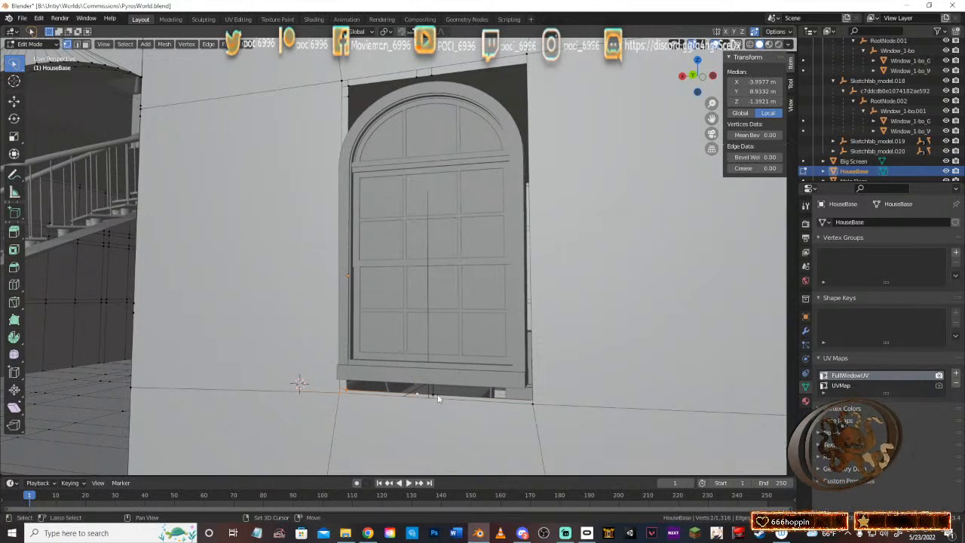
{"action": "left_click", "coordinate": [525, 403], "text": "shift"}
{"action": "middle_click_drag", "start_coordinate": [568, 420], "coordinate": [467, 347]}
{"action": "left_click", "coordinate": [623, 388], "text": "shift"}
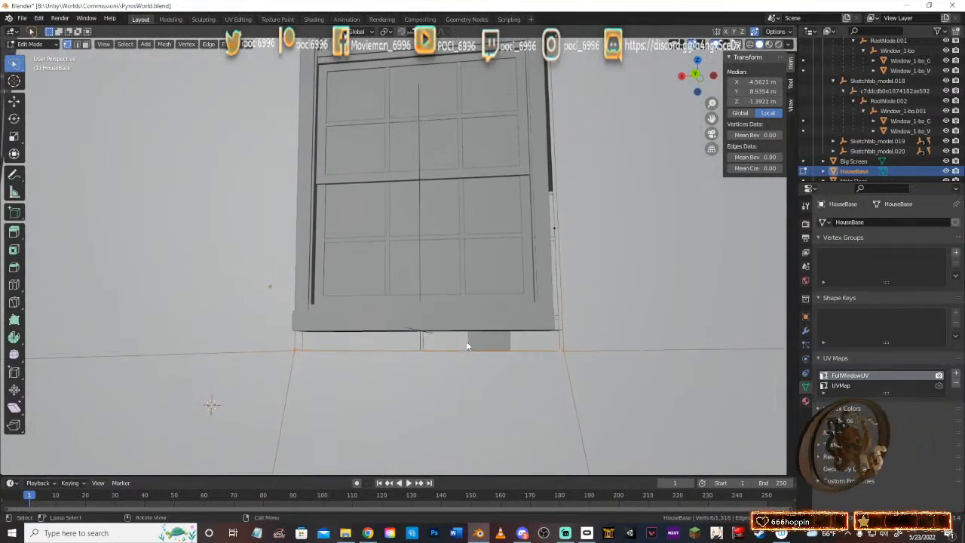
{"action": "key", "text": "g"}
{"action": "key", "text": "z"}
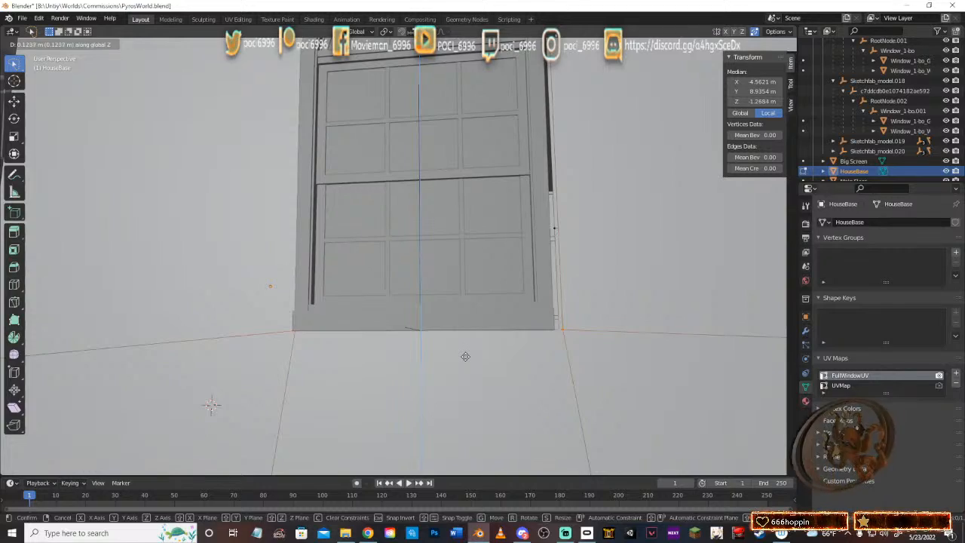
{"action": "left_click", "coordinate": [465, 355]}
{"action": "mouse_move", "coordinate": [465, 355]}
{"action": "middle_mouse_down"}
{"action": "mouse_move", "coordinate": [484, 348]}
{"action": "mouse_move", "coordinate": [502, 357]}
{"action": "mouse_move", "coordinate": [485, 369]}
{"action": "mouse_move", "coordinate": [452, 366]}
{"action": "mouse_move", "coordinate": [441, 329]}
{"action": "mouse_move", "coordinate": [471, 363]}
{"action": "middle_mouse_up"}
Step: Select the six vertices along one side of the window opening and move them about 0.059 m along X towards the frame
{"action": "middle_click_drag", "start_coordinate": [585, 415], "coordinate": [572, 427]}
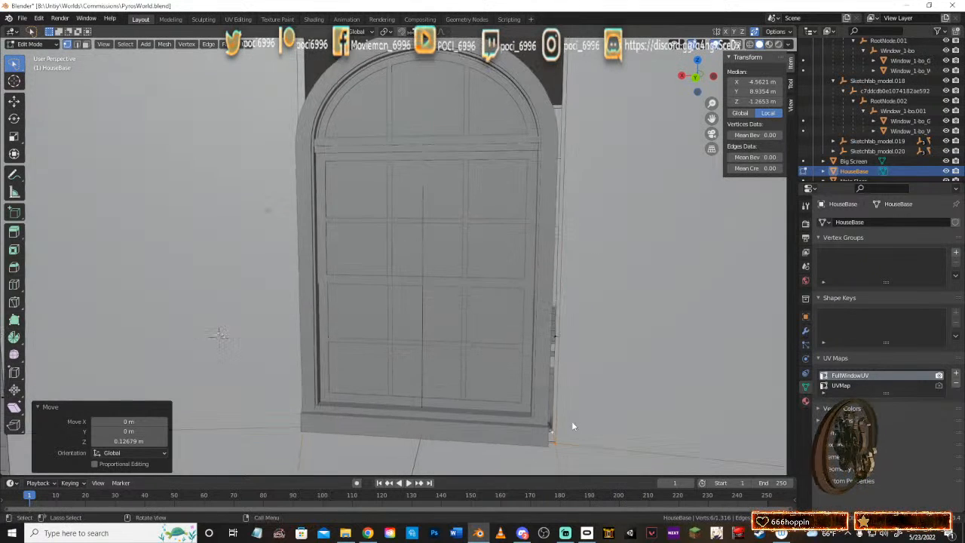
{"action": "left_click", "coordinate": [555, 443]}
{"action": "left_click", "coordinate": [555, 335], "text": "shift"}
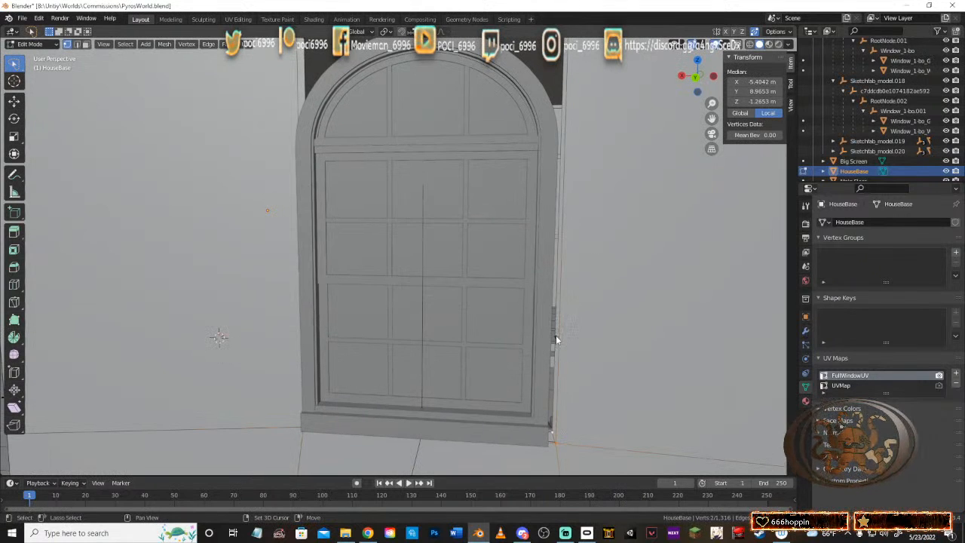
{"action": "middle_click_drag", "start_coordinate": [603, 271], "coordinate": [608, 395]}
{"action": "left_click", "coordinate": [581, 291], "text": "shift"}
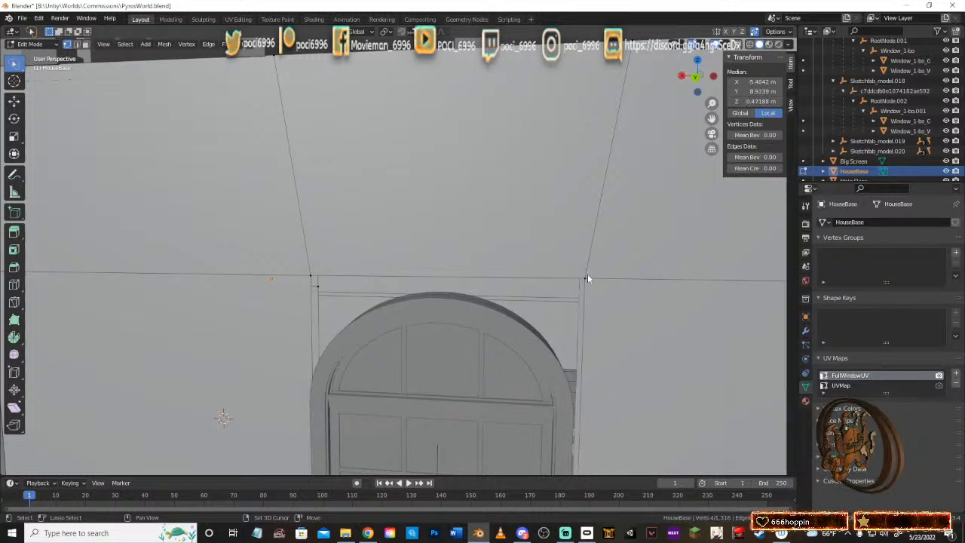
{"action": "middle_click_drag", "start_coordinate": [588, 274], "coordinate": [607, 190]}
{"action": "left_click", "coordinate": [611, 179], "text": "shift"}
{"action": "middle_click_drag", "start_coordinate": [669, 308], "coordinate": [619, 182]}
{"action": "middle_click_drag", "start_coordinate": [603, 233], "coordinate": [602, 289]}
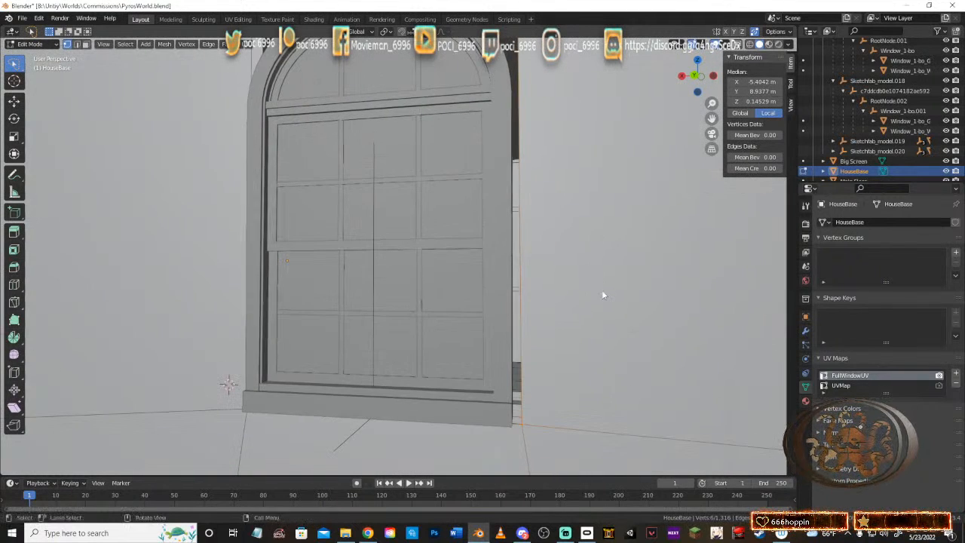
{"action": "key", "text": "g"}
{"action": "key", "text": "x"}
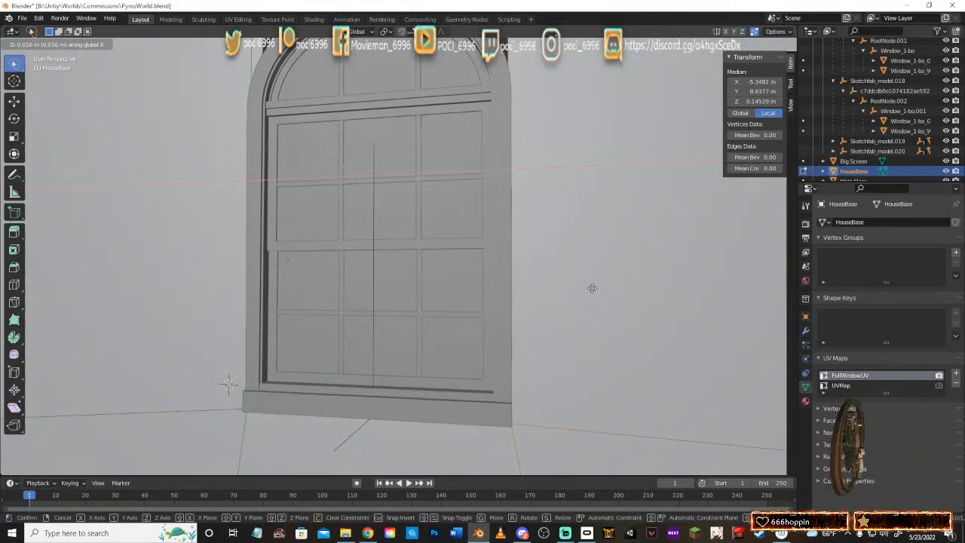
{"action": "left_click", "coordinate": [592, 288]}
Step: Shift the opening's six side vertices back about 0.0175 m along negative X to follow the arched frame's outer edge
{"action": "middle_click_drag", "start_coordinate": [574, 290], "coordinate": [531, 399]}
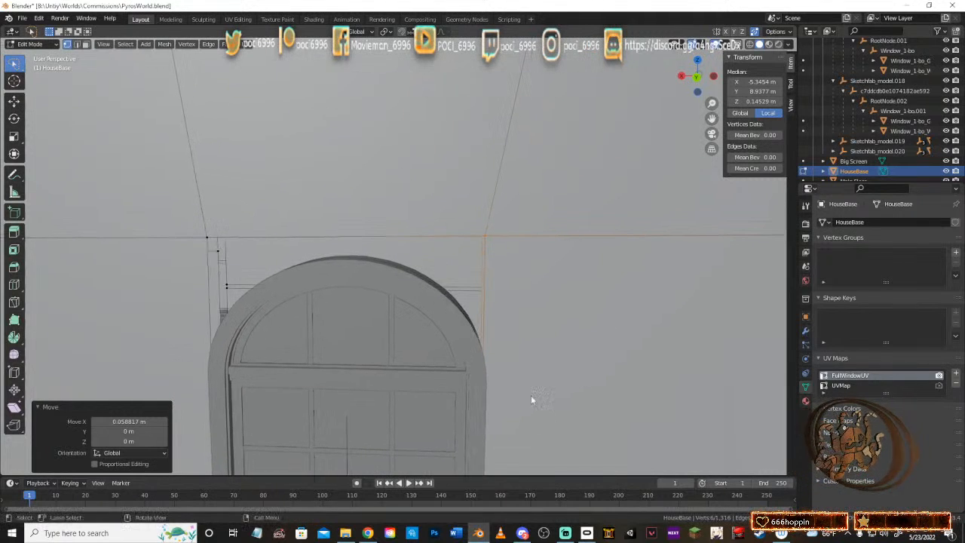
{"action": "key", "text": "g"}
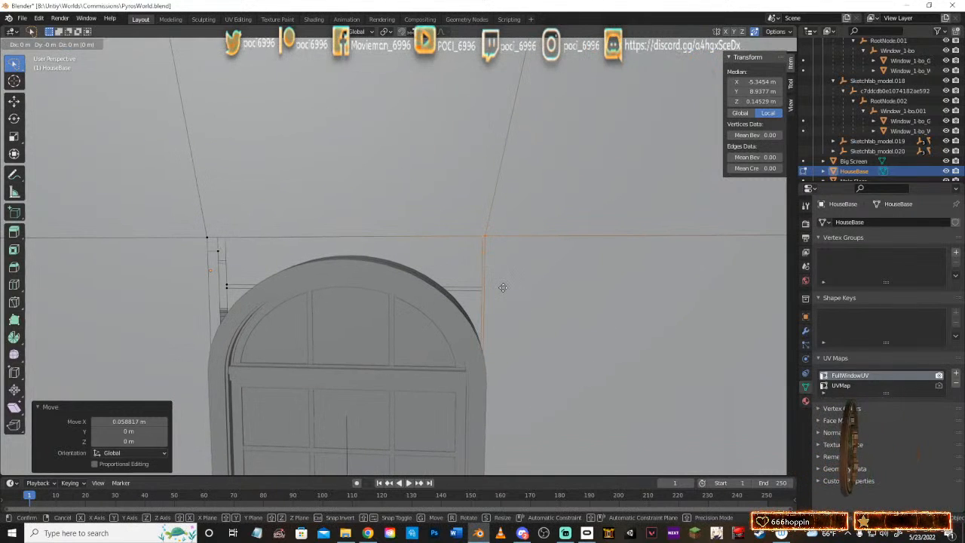
{"action": "key", "text": "x"}
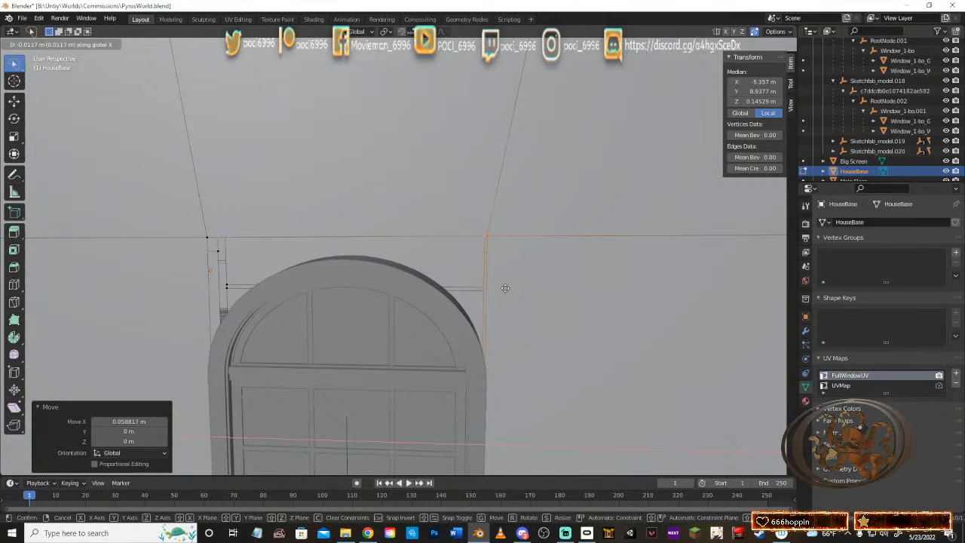
{"action": "left_click", "coordinate": [507, 296]}
{"action": "middle_click_drag", "start_coordinate": [509, 300], "coordinate": [547, 293]}
{"action": "scroll", "coordinate": [542, 303], "scroll_direction": "down", "scroll_amount": 6}
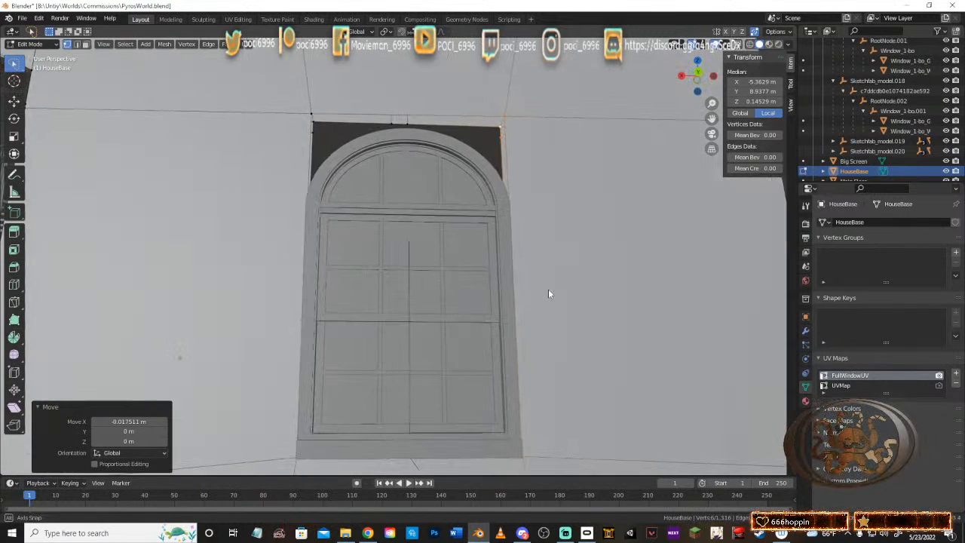
Step: Copy the inner top corner vertex's X coordinate, -5.36286 m, and match the outer top corner and the vertex below to it
{"action": "left_click", "coordinate": [501, 128]}
{"action": "left_click", "coordinate": [763, 81]}
{"action": "key", "text": "ctrl+c"}
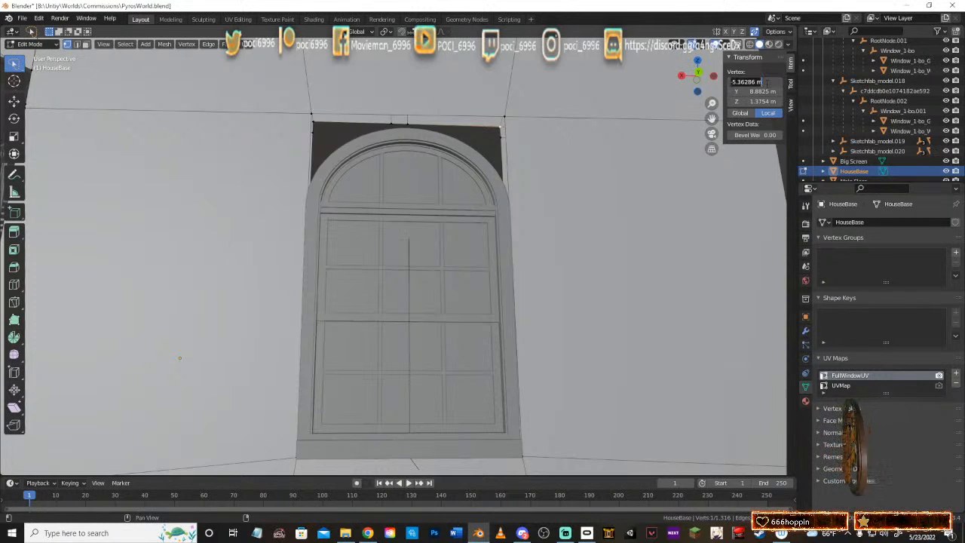
{"action": "left_click", "coordinate": [514, 116]}
{"action": "left_click", "coordinate": [511, 116]}
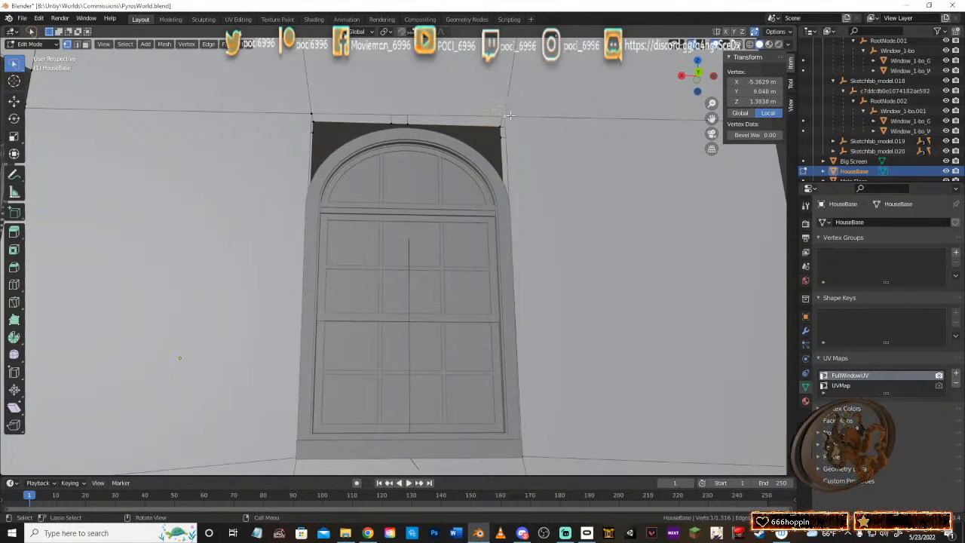
{"action": "left_click", "coordinate": [764, 83]}
{"action": "key", "text": "ctrl+v"}
{"action": "key", "text": "Return"}
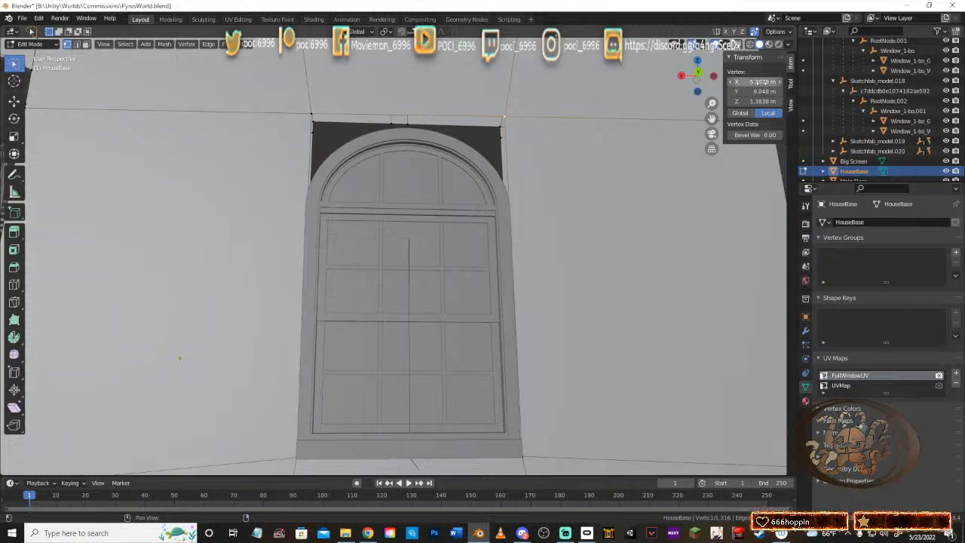
{"action": "left_click", "coordinate": [763, 81]}
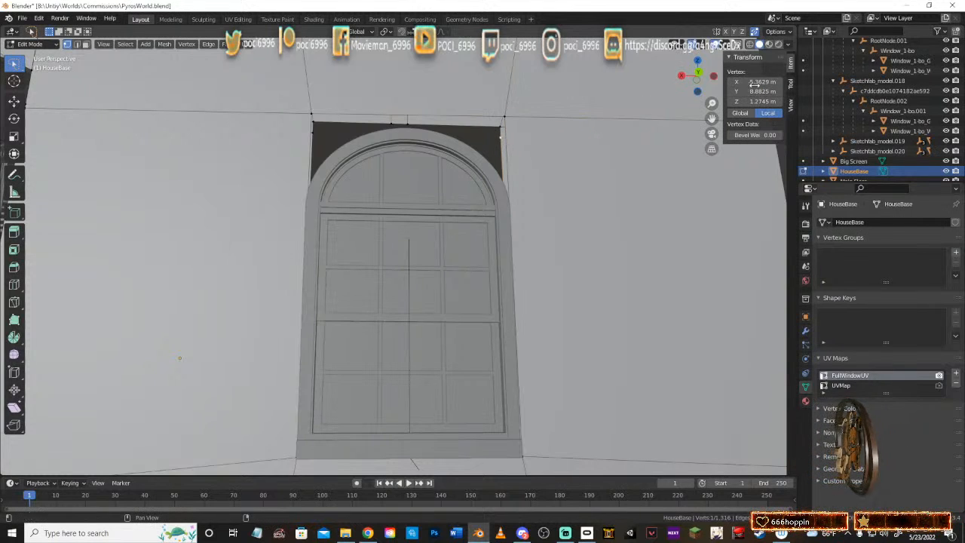
{"action": "key", "text": "Return"}
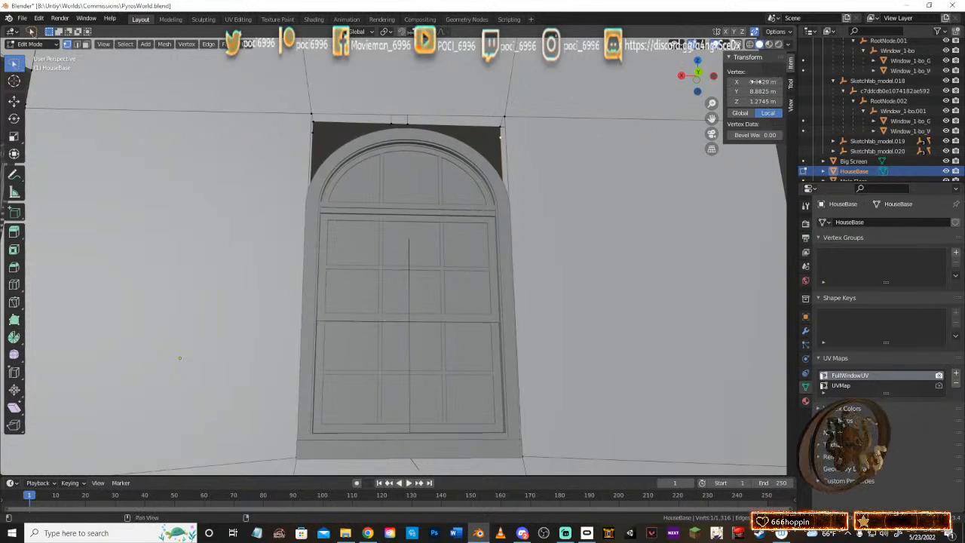
Step: Align the same side's bottom corner vertices and its lower intermediate vertex to X -5.36286 m
{"action": "middle_click_drag", "start_coordinate": [502, 311], "coordinate": [486, 301]}
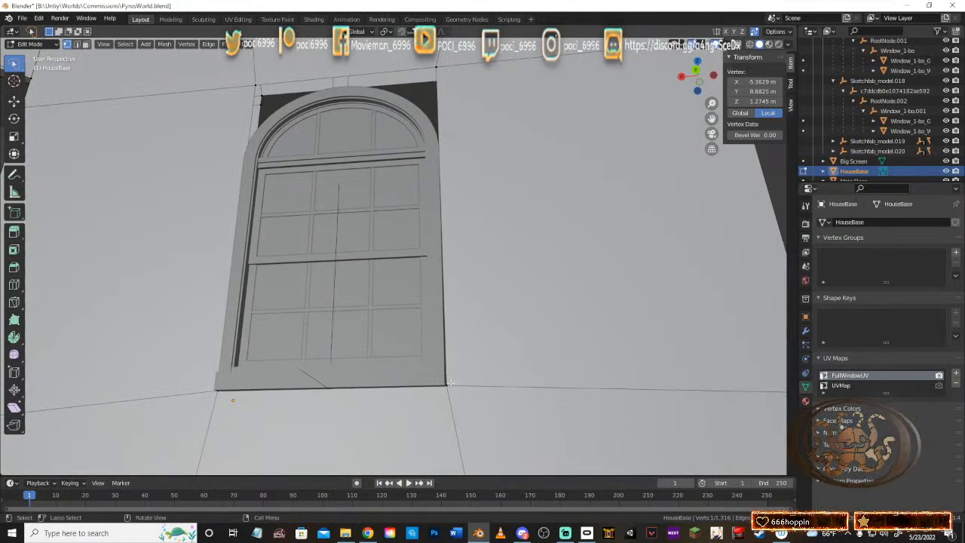
{"action": "left_click", "coordinate": [762, 82]}
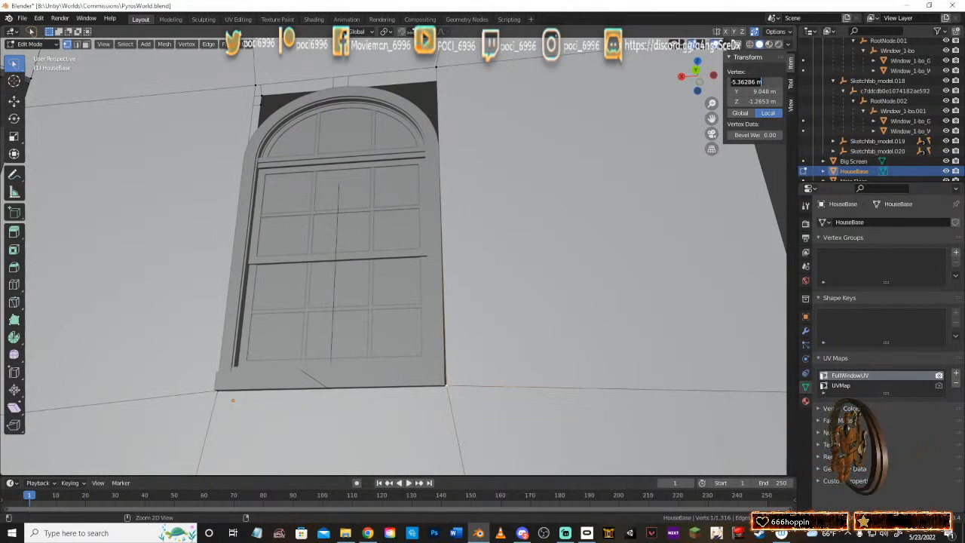
{"action": "key", "text": "Return"}
{"action": "middle_click_drag", "start_coordinate": [362, 320], "coordinate": [420, 336]}
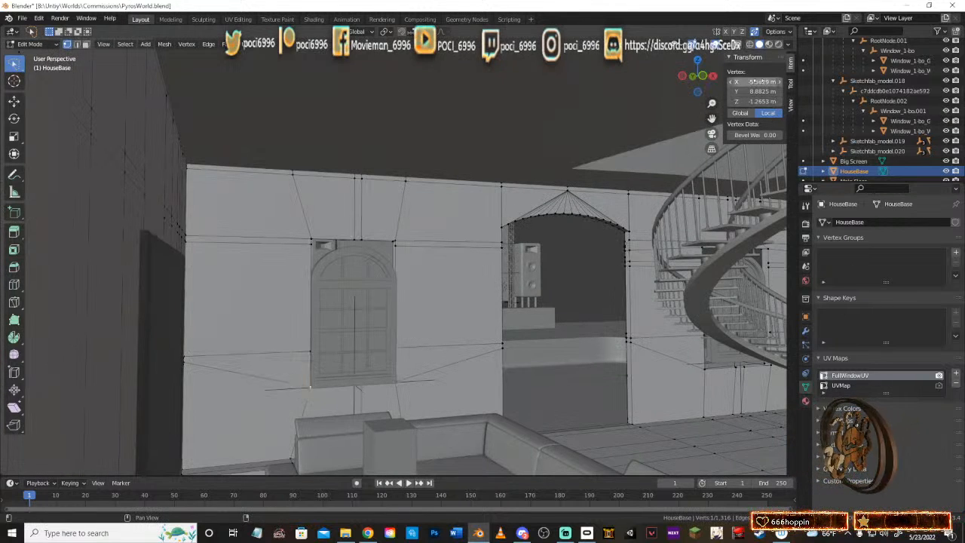
{"action": "left_click", "coordinate": [751, 82]}
{"action": "key", "text": "ctrl+c"}
{"action": "key", "text": "Return"}
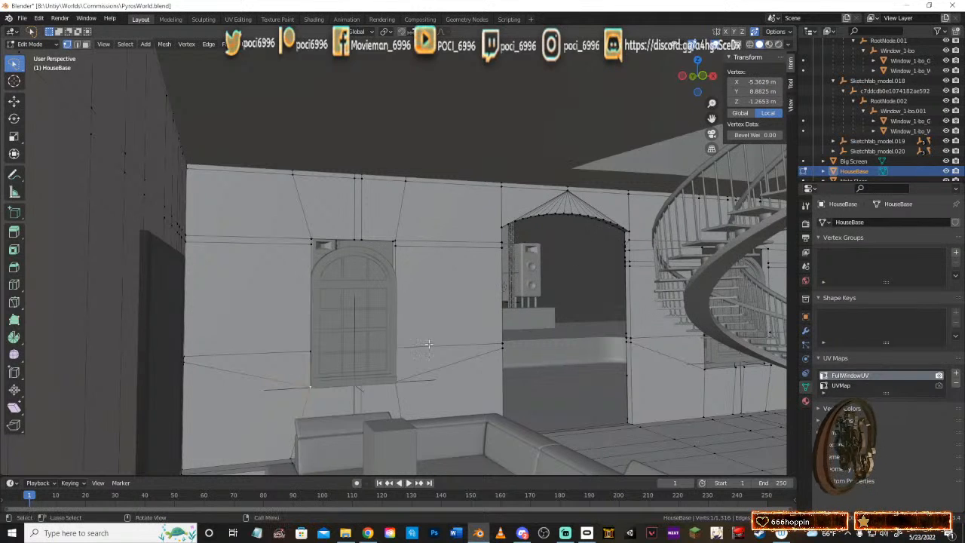
{"action": "left_click", "coordinate": [751, 82]}
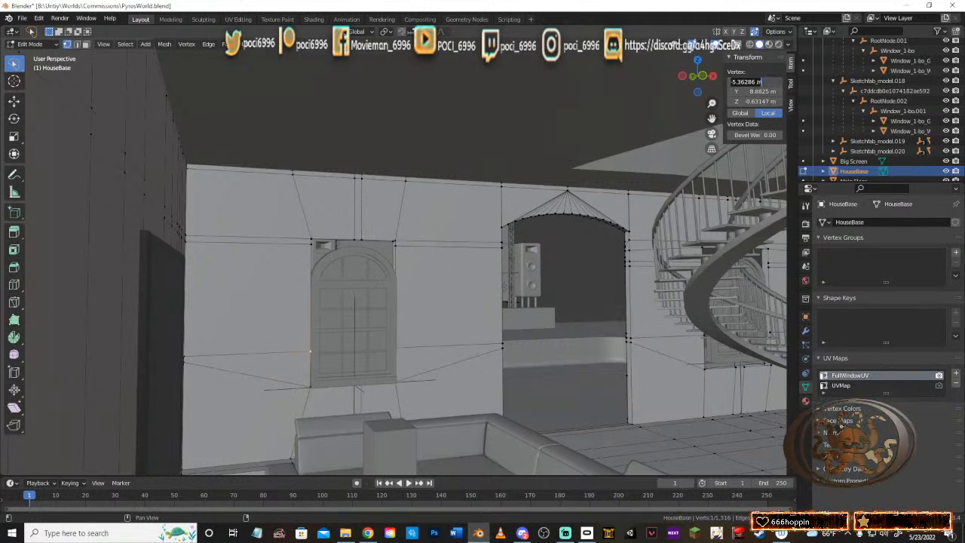
{"action": "key", "text": "Return"}
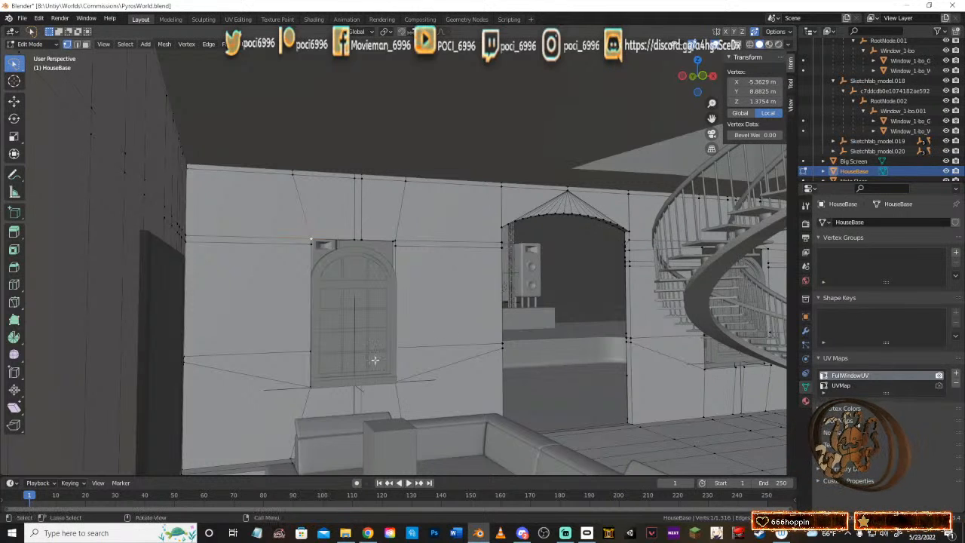
Step: Examine the fit of the opening's side against the window frame from bottom to top, reselecting the six side vertices
{"action": "scroll", "coordinate": [360, 343], "scroll_direction": "up", "scroll_amount": 3}
{"action": "scroll", "coordinate": [357, 341], "scroll_direction": "up", "scroll_amount": 2}
{"action": "scroll", "coordinate": [312, 312], "scroll_direction": "up", "scroll_amount": 3}
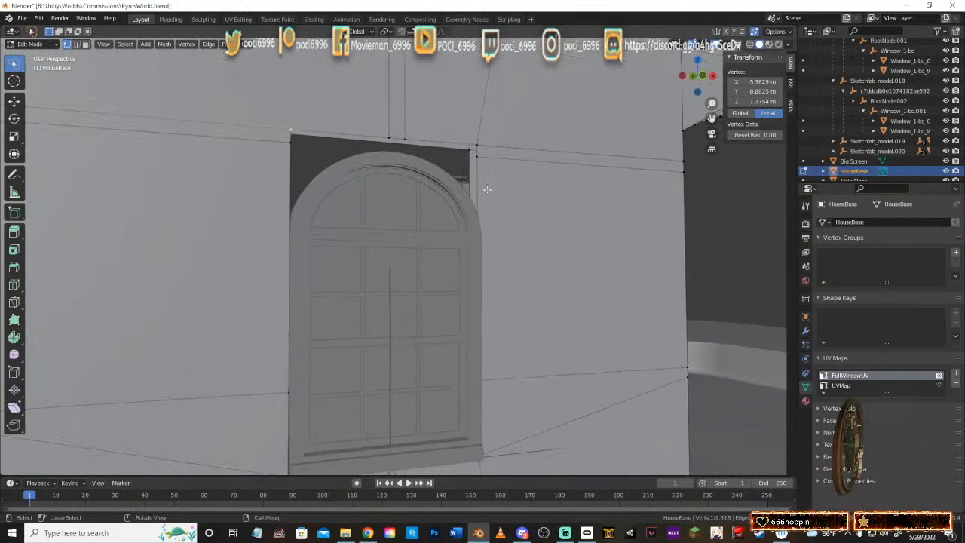
{"action": "scroll", "coordinate": [310, 373], "scroll_direction": "up", "scroll_amount": 1}
{"action": "middle_click_drag", "start_coordinate": [329, 265], "coordinate": [440, 273]}
{"action": "middle_click_drag", "start_coordinate": [321, 283], "coordinate": [243, 284]}
{"action": "mouse_move", "coordinate": [605, 294]}
{"action": "middle_mouse_down"}
{"action": "mouse_move", "coordinate": [226, 275]}
{"action": "mouse_move", "coordinate": [344, 258]}
{"action": "mouse_move", "coordinate": [325, 254]}
{"action": "mouse_move", "coordinate": [311, 269]}
{"action": "mouse_move", "coordinate": [247, 288]}
{"action": "mouse_move", "coordinate": [333, 286]}
{"action": "mouse_move", "coordinate": [274, 290]}
{"action": "mouse_move", "coordinate": [335, 252]}
{"action": "mouse_move", "coordinate": [420, 370]}
{"action": "mouse_move", "coordinate": [450, 276]}
{"action": "mouse_move", "coordinate": [476, 286]}
{"action": "mouse_move", "coordinate": [478, 279]}
{"action": "mouse_move", "coordinate": [478, 291]}
{"action": "middle_mouse_up"}
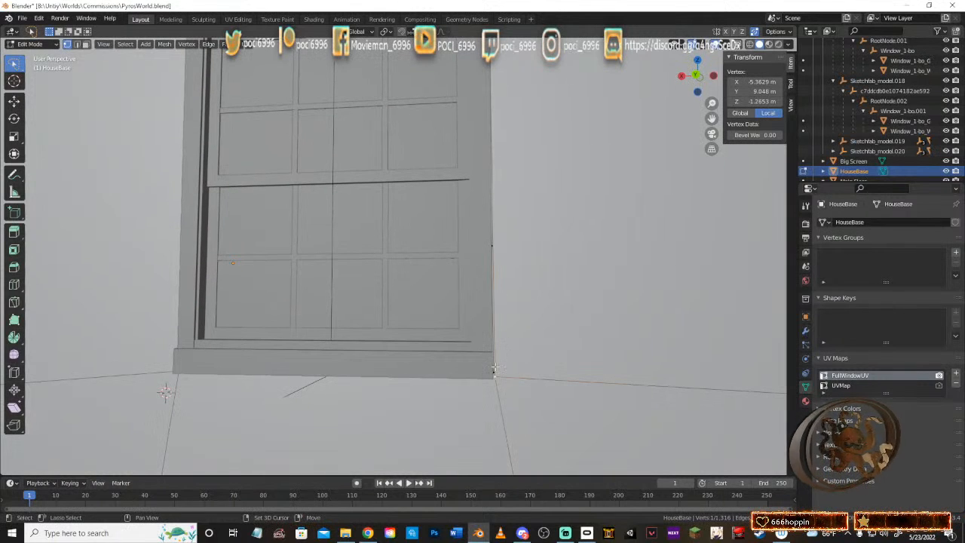
{"action": "left_click", "coordinate": [500, 243], "text": "shift"}
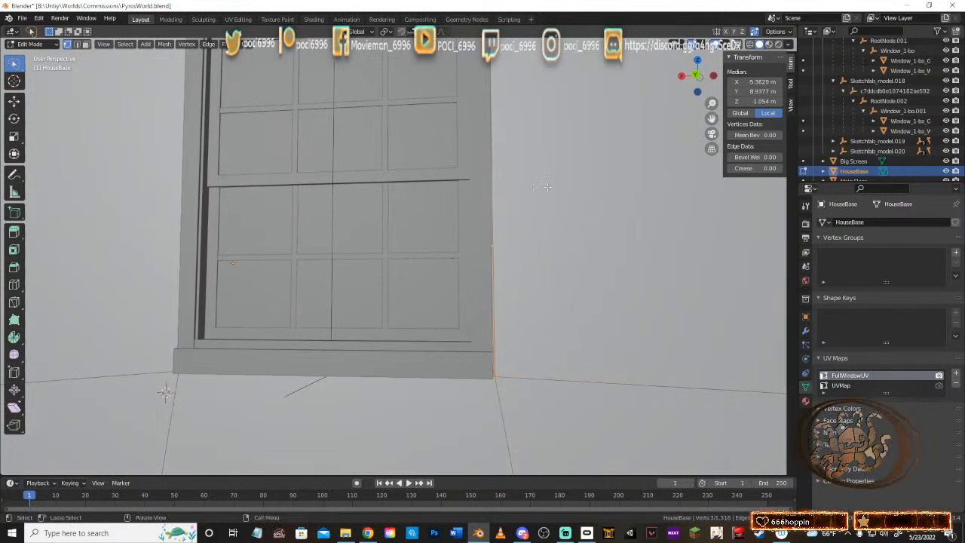
{"action": "middle_click_drag", "start_coordinate": [547, 186], "coordinate": [539, 276], "text": "shift"}
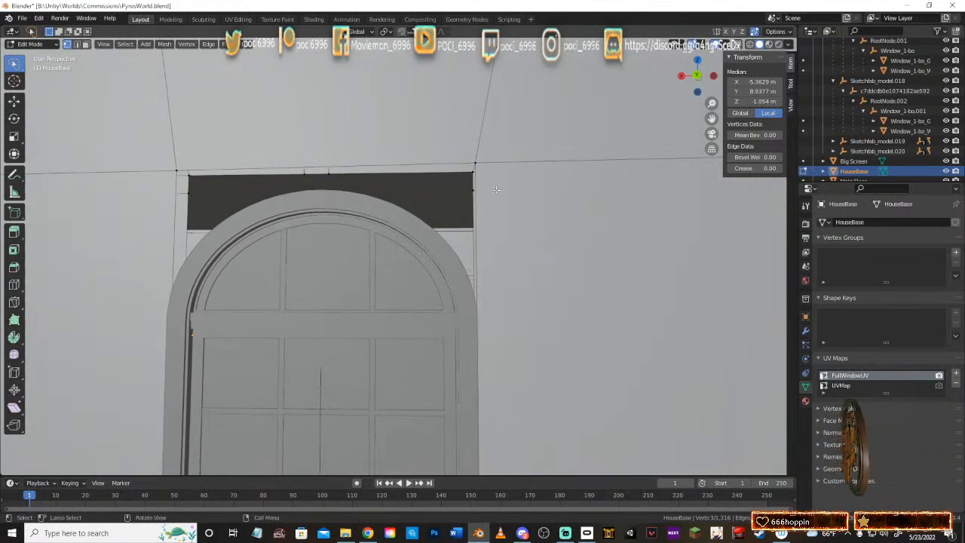
{"action": "middle_click_drag", "start_coordinate": [525, 308], "coordinate": [494, 237], "text": "shift"}
{"action": "middle_click_drag", "start_coordinate": [495, 275], "coordinate": [491, 291], "text": "shift"}
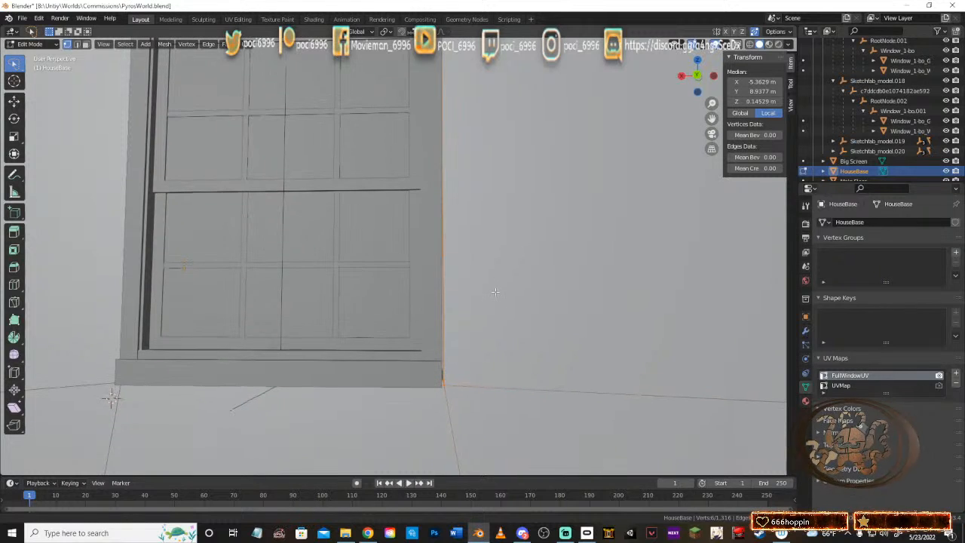
Step: Move the lower intermediate vertex on the opening's side about 0.0077 m along X towards the frame
{"action": "left_click", "coordinate": [444, 257]}
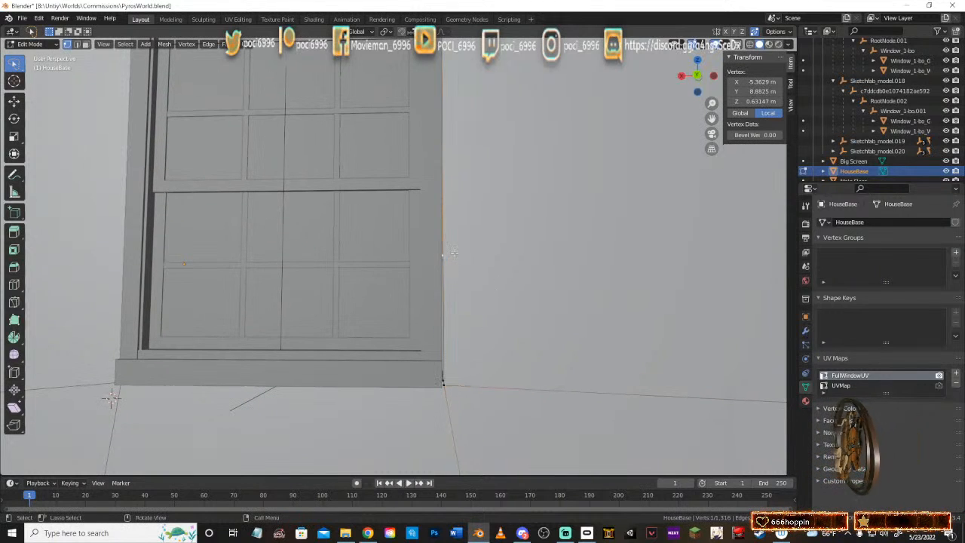
{"action": "key", "text": "g"}
{"action": "key", "text": "x"}
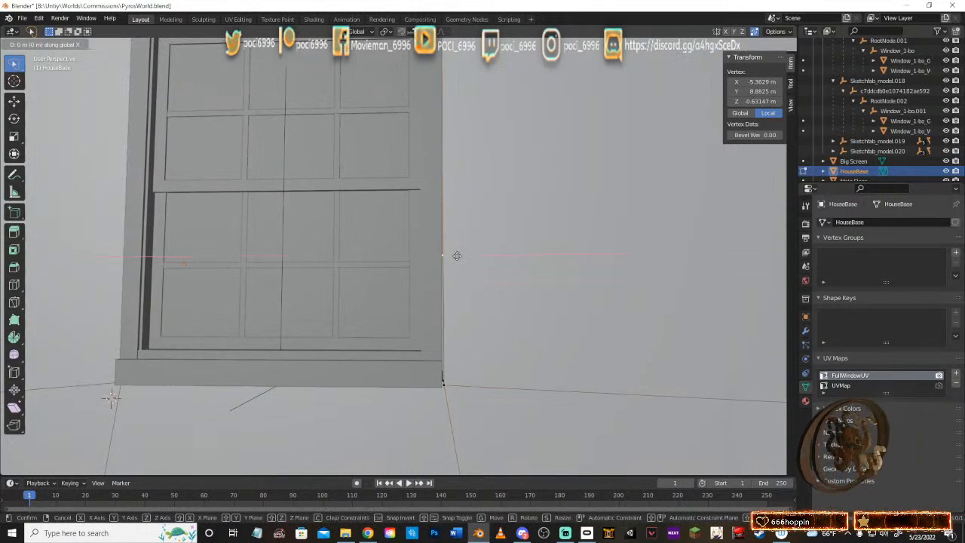
{"action": "left_click", "coordinate": [454, 257]}
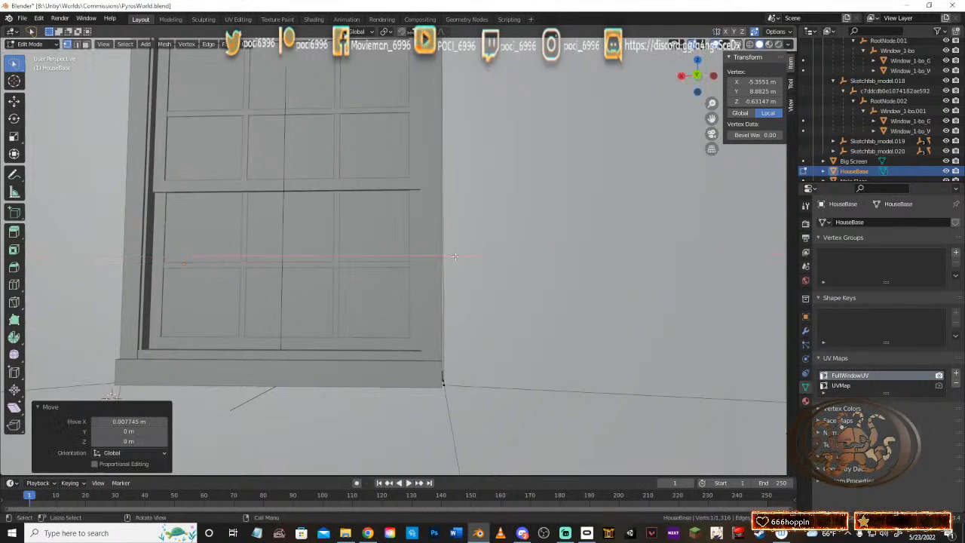
Step: Select both bottom corner vertices on the same side and move them about 0.0147 m along X to meet the sill's end
{"action": "left_click", "coordinate": [443, 381], "text": "shift"}
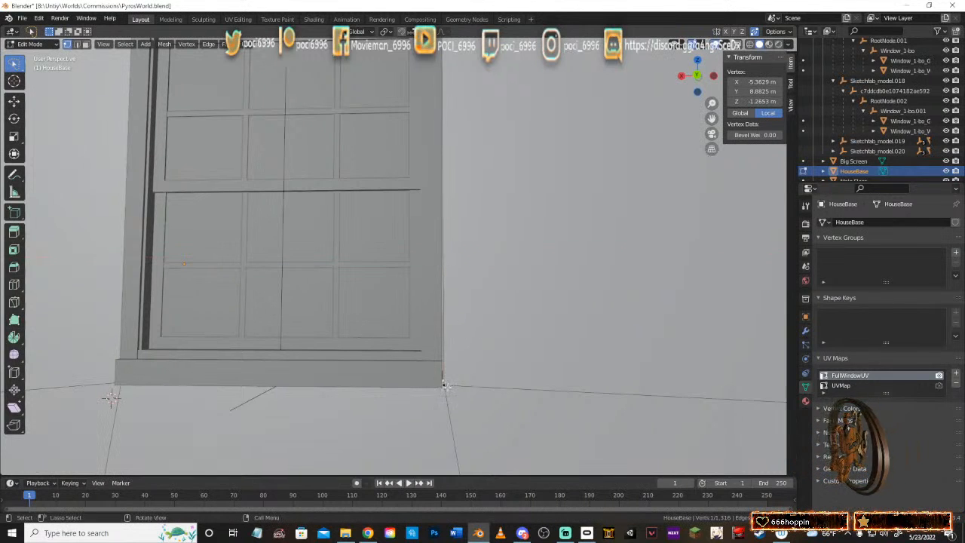
{"action": "key", "text": "g"}
{"action": "key", "text": "x"}
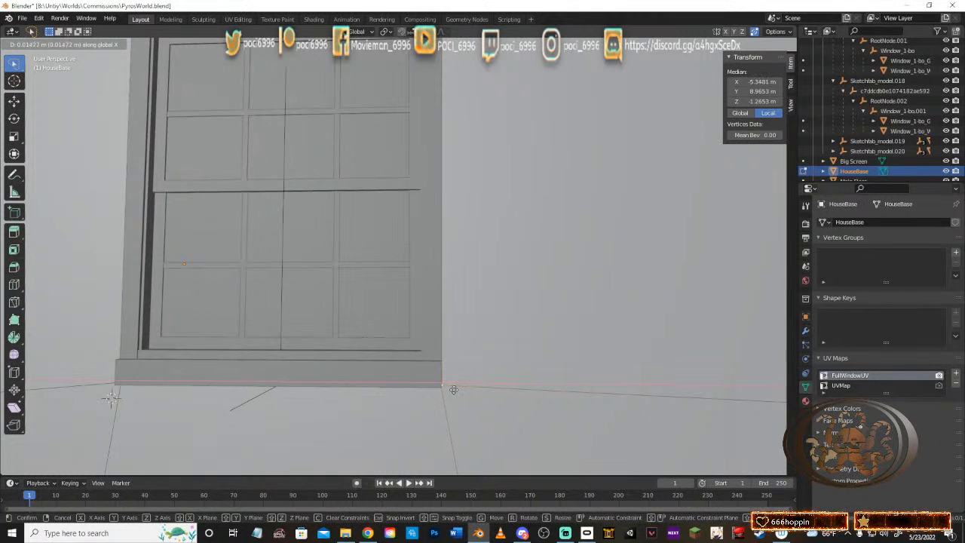
{"action": "left_click", "coordinate": [453, 390]}
Step: Move the bottom corner vertex on the opening's opposite side about 0.006 m along negative X to meet the sill
{"action": "middle_click_drag", "start_coordinate": [471, 271], "coordinate": [495, 403]}
{"action": "middle_click_drag", "start_coordinate": [493, 331], "coordinate": [480, 230]}
{"action": "middle_click_drag", "start_coordinate": [459, 394], "coordinate": [502, 295], "text": "shift"}
{"action": "middle_click_drag", "start_coordinate": [496, 328], "coordinate": [525, 286]}
{"action": "middle_click_drag", "start_coordinate": [451, 351], "coordinate": [469, 308], "text": "shift"}
{"action": "left_click", "coordinate": [357, 397]}
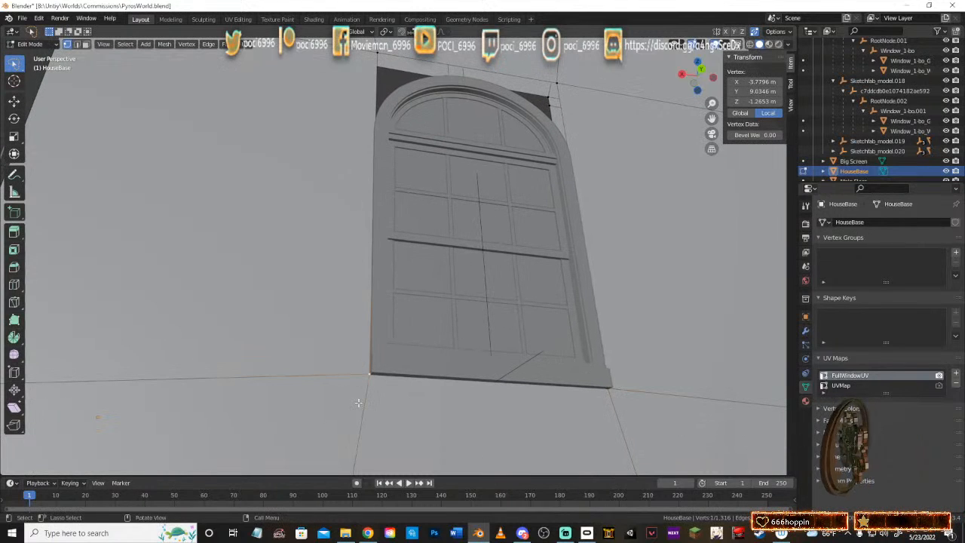
{"action": "key", "text": "g"}
{"action": "key", "text": "x"}
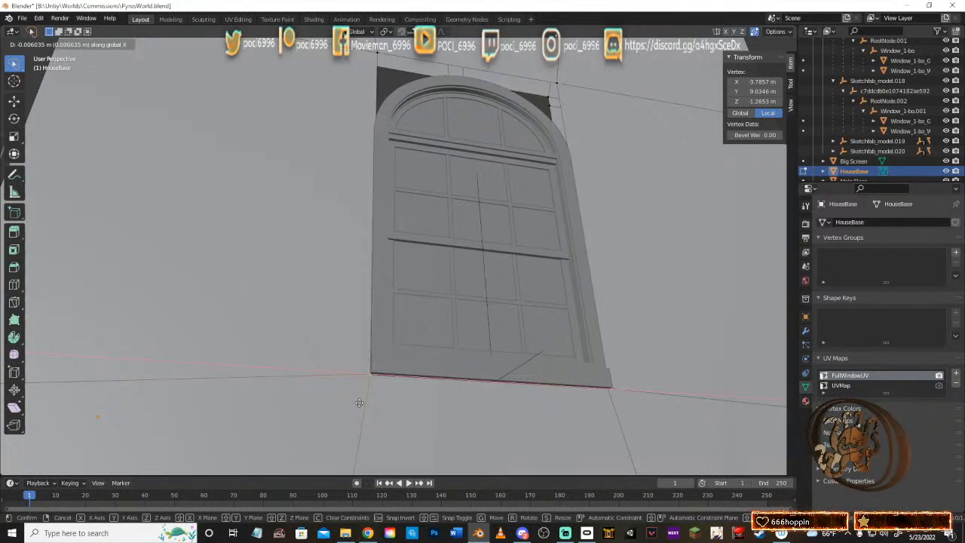
{"action": "left_click", "coordinate": [359, 403]}
Step: Move the selected bottom corner vertex about 0.006 m up along Z and about 0.006 m along negative X to meet the sill
{"action": "key", "text": "g"}
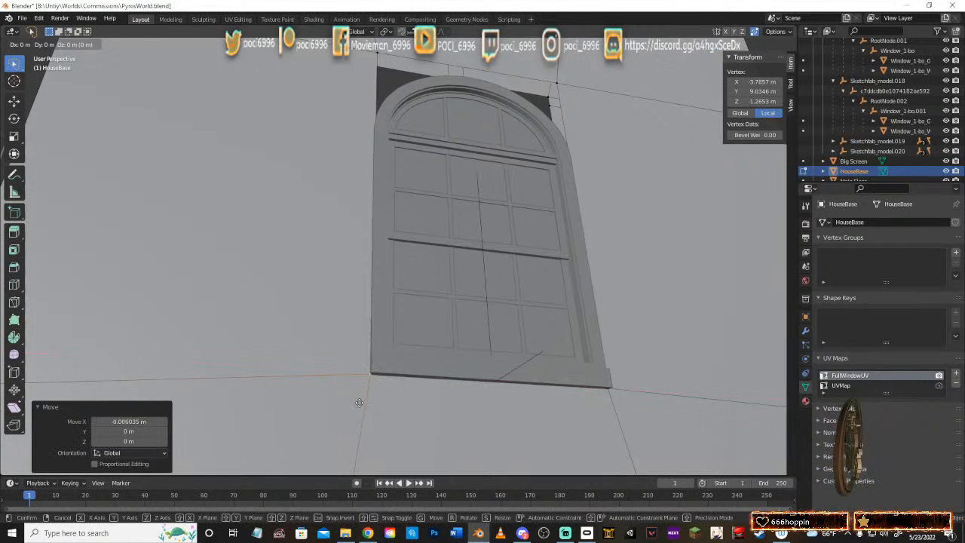
{"action": "key", "text": "z"}
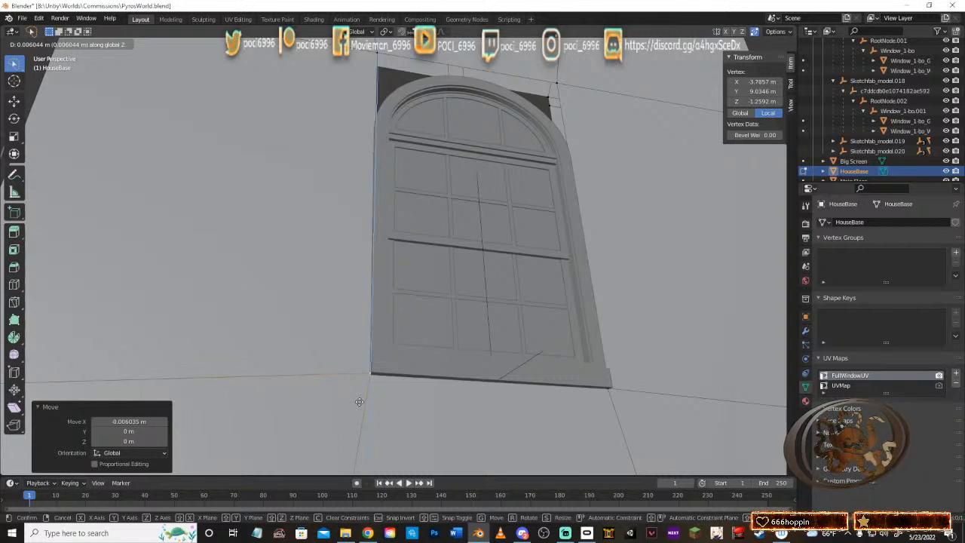
{"action": "left_click", "coordinate": [359, 402]}
{"action": "key", "text": "g"}
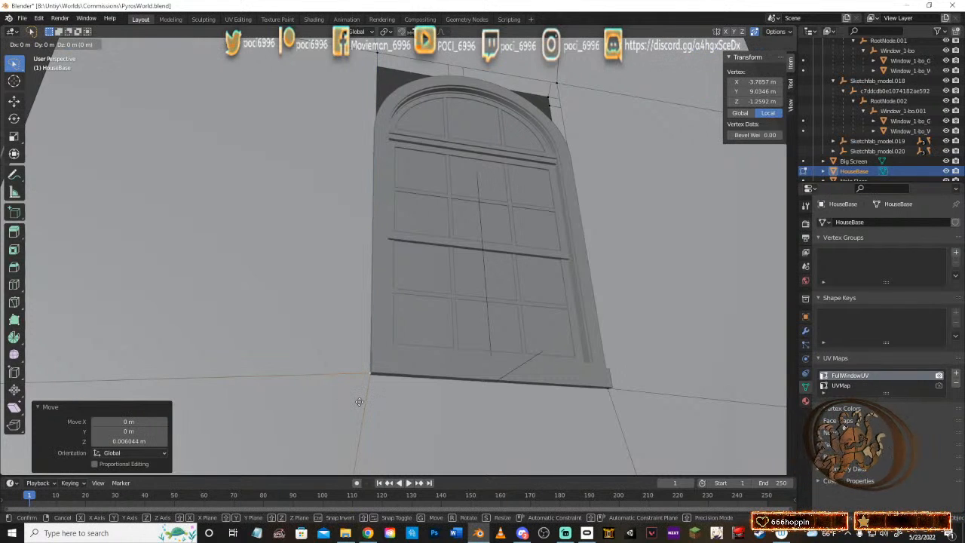
{"action": "key", "text": "x"}
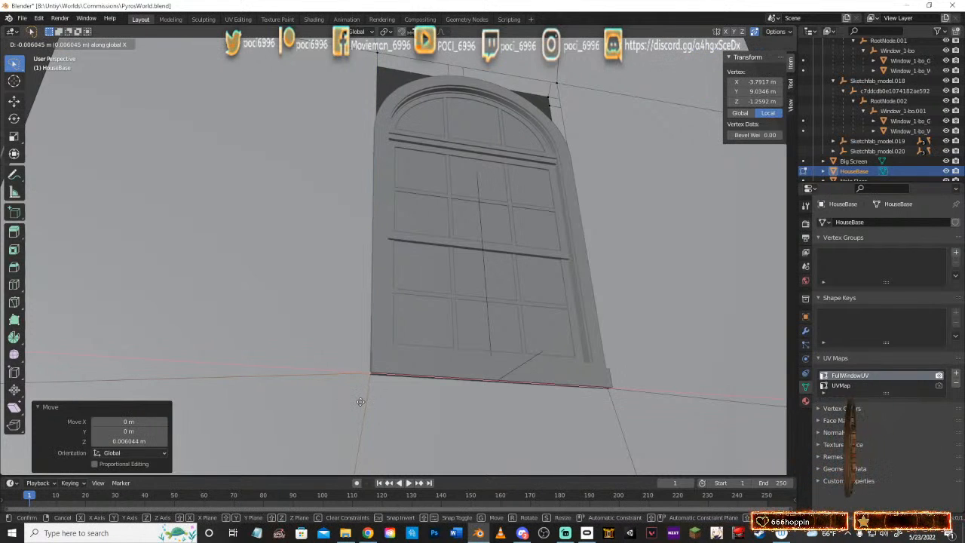
{"action": "left_click", "coordinate": [360, 402]}
Step: Dissolve the two vertices just below the window opening's top corners on the wall
{"action": "middle_click_drag", "start_coordinate": [398, 316], "coordinate": [420, 397], "text": "shift"}
{"action": "middle_click_drag", "start_coordinate": [416, 337], "coordinate": [570, 235]}
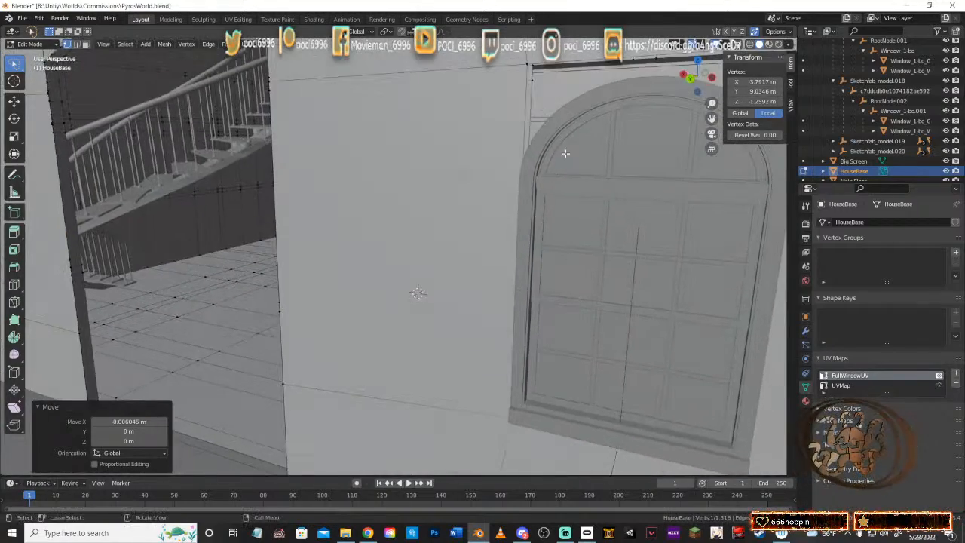
{"action": "middle_click_drag", "start_coordinate": [565, 153], "coordinate": [580, 192]}
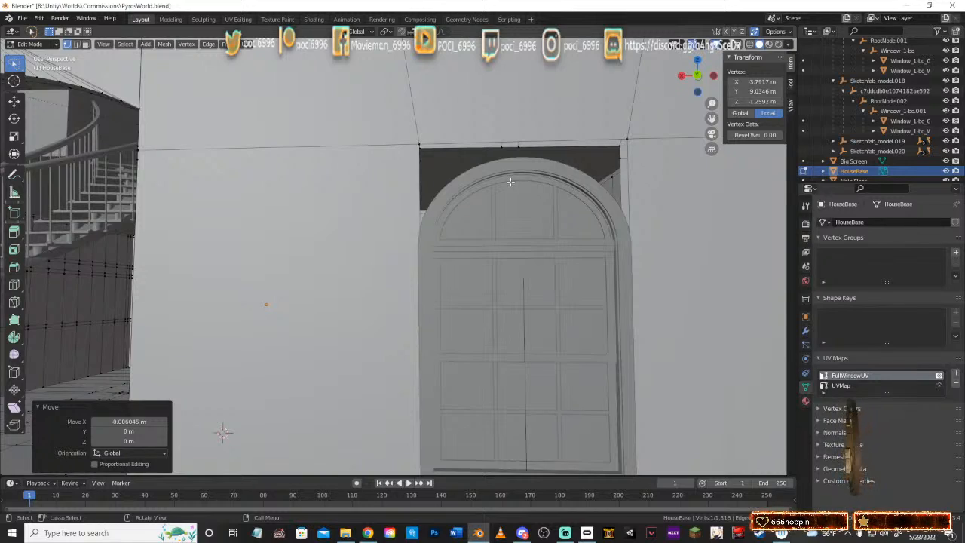
{"action": "middle_click_drag", "start_coordinate": [510, 182], "coordinate": [478, 255]}
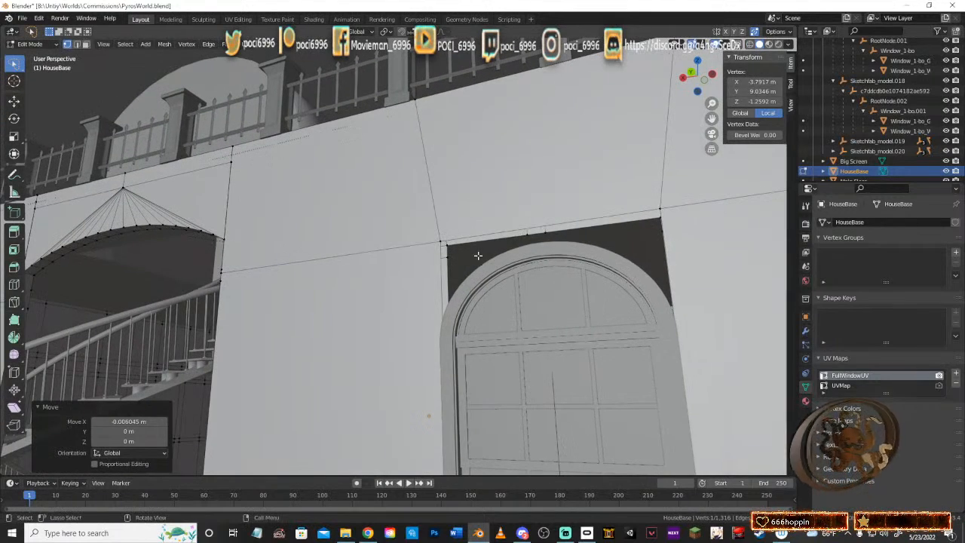
{"action": "left_click", "coordinate": [449, 254]}
{"action": "middle_click_drag", "start_coordinate": [328, 274], "coordinate": [415, 276]}
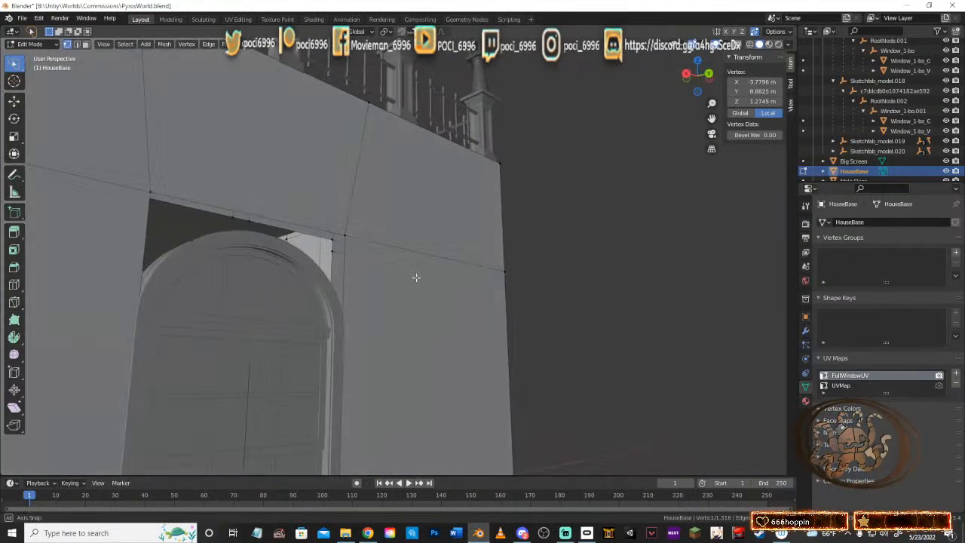
{"action": "middle_click_drag", "start_coordinate": [227, 297], "coordinate": [524, 336], "text": "shift"}
{"action": "middle_click_drag", "start_coordinate": [264, 307], "coordinate": [471, 330], "text": "shift"}
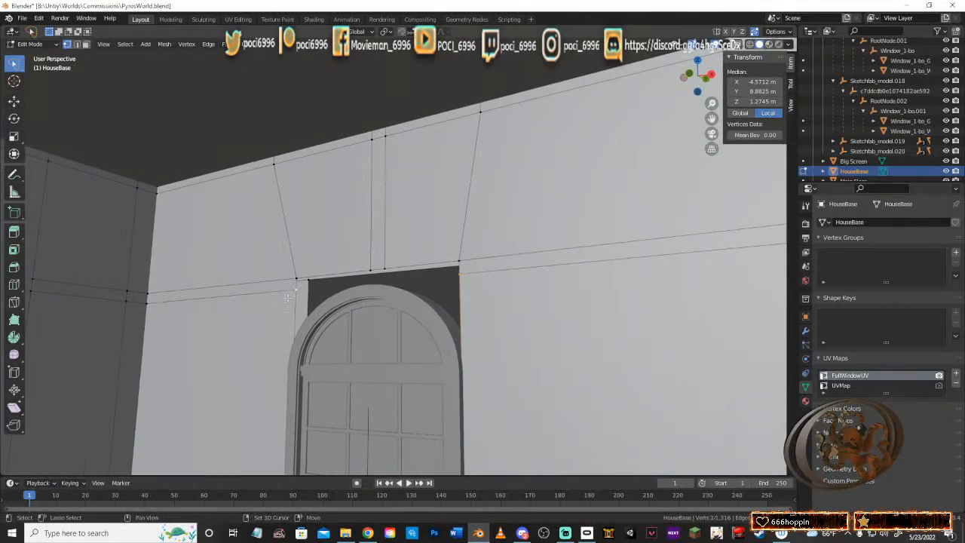
{"action": "middle_click_drag", "start_coordinate": [399, 336], "coordinate": [458, 294]}
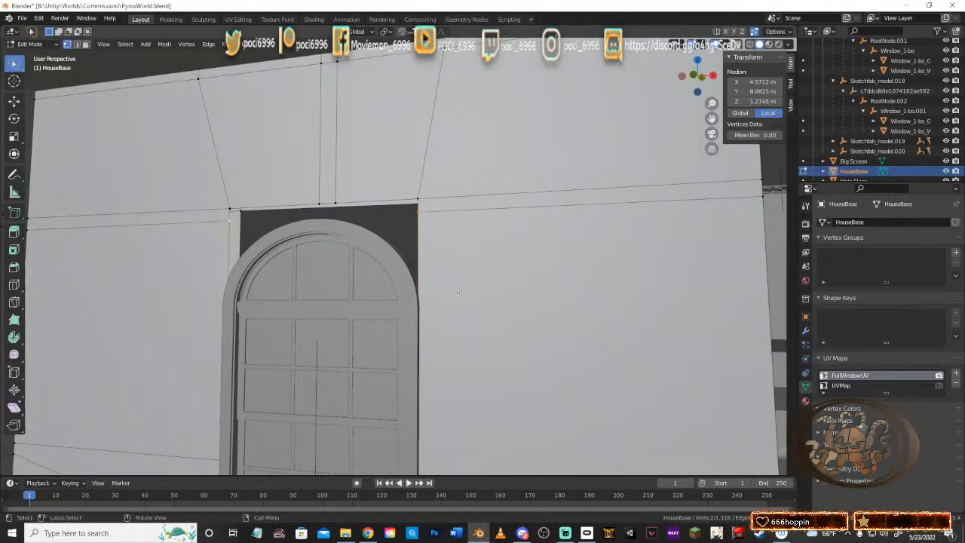
{"action": "key", "text": "x"}
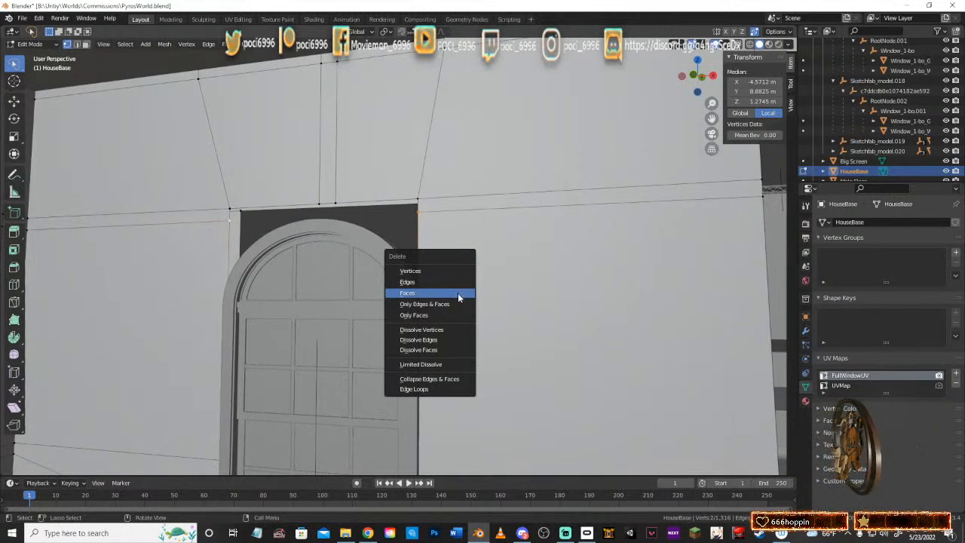
{"action": "left_click", "coordinate": [448, 329]}
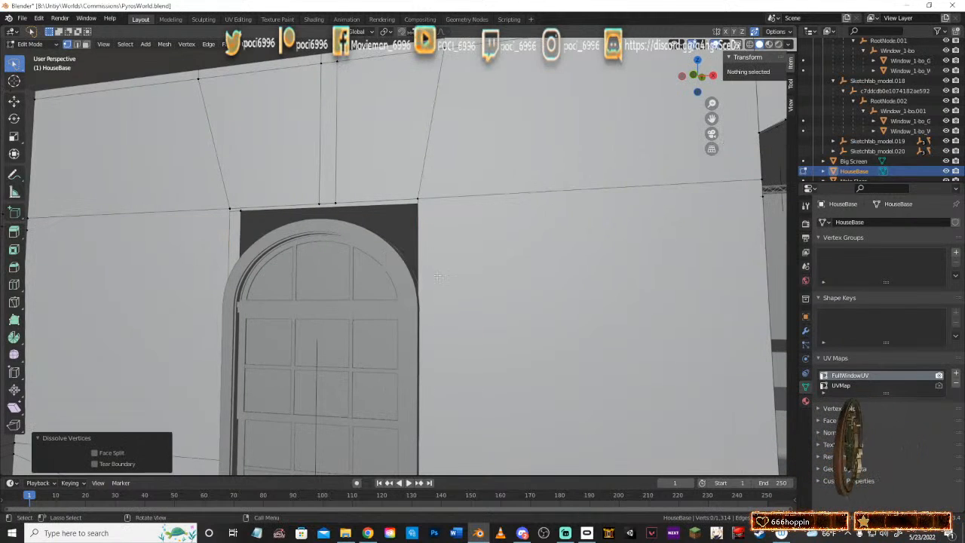
Step: Try a four-segment vertex bevel on the opening's two top corner vertices to follow the window's arch
{"action": "middle_click_drag", "start_coordinate": [437, 276], "coordinate": [470, 292]}
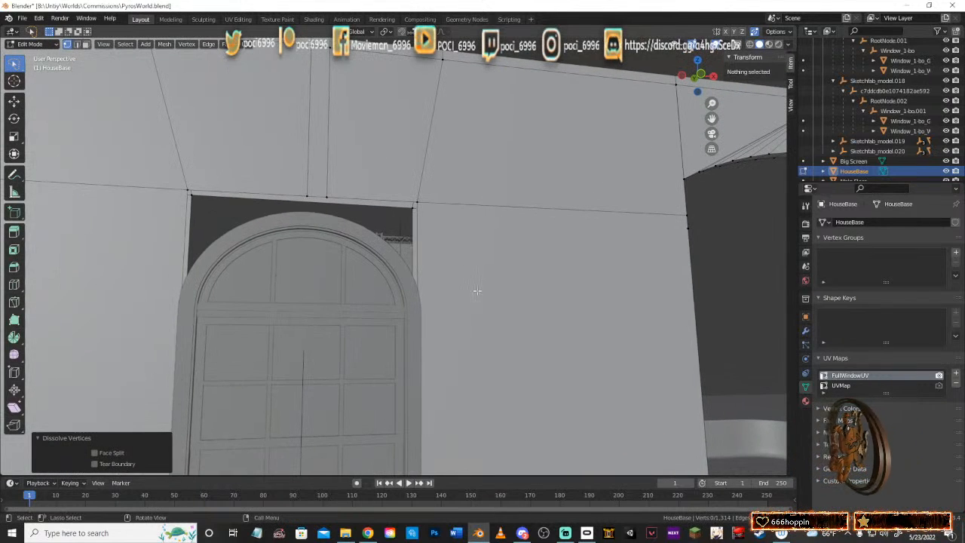
{"action": "left_click", "coordinate": [419, 199]}
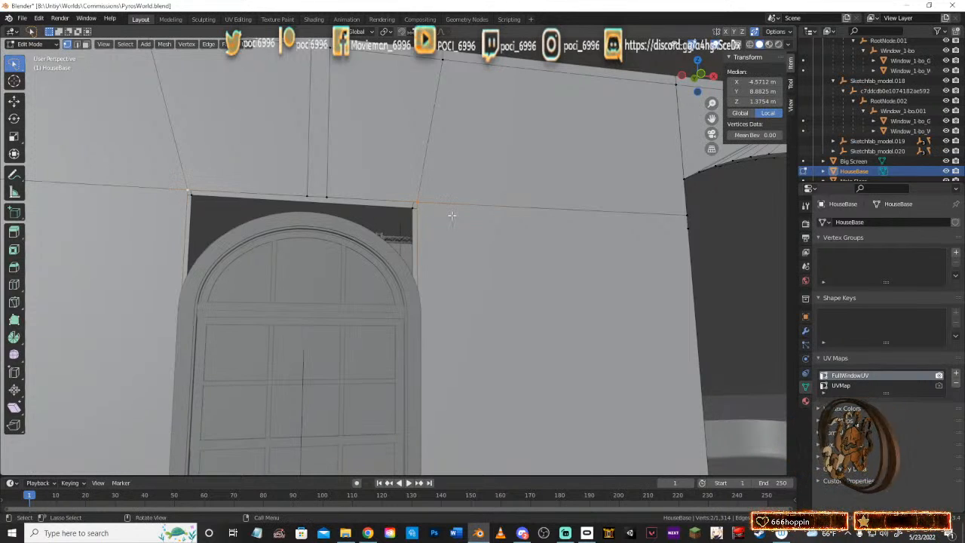
{"action": "key", "text": "ctrl+shift+b"}
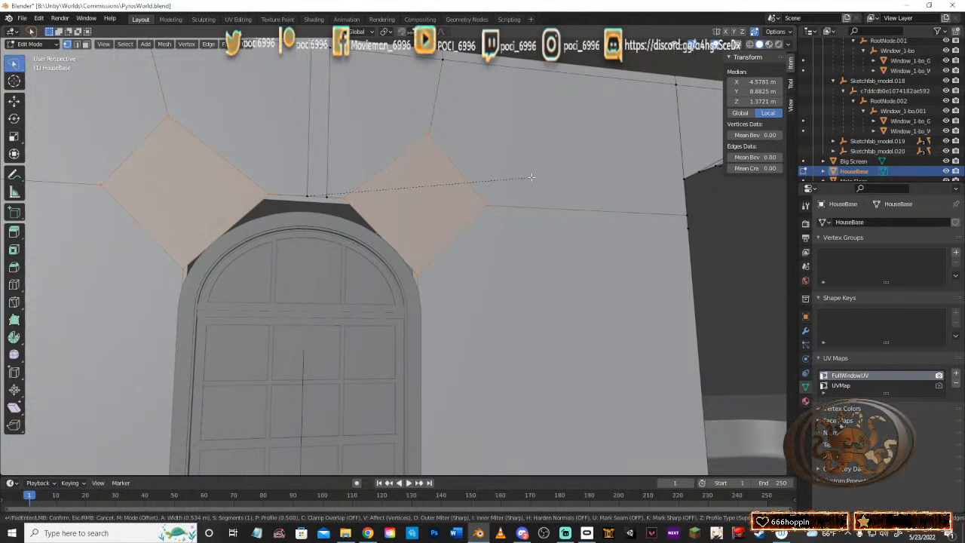
{"action": "scroll", "coordinate": [532, 177], "scroll_direction": "up", "scroll_amount": 1}
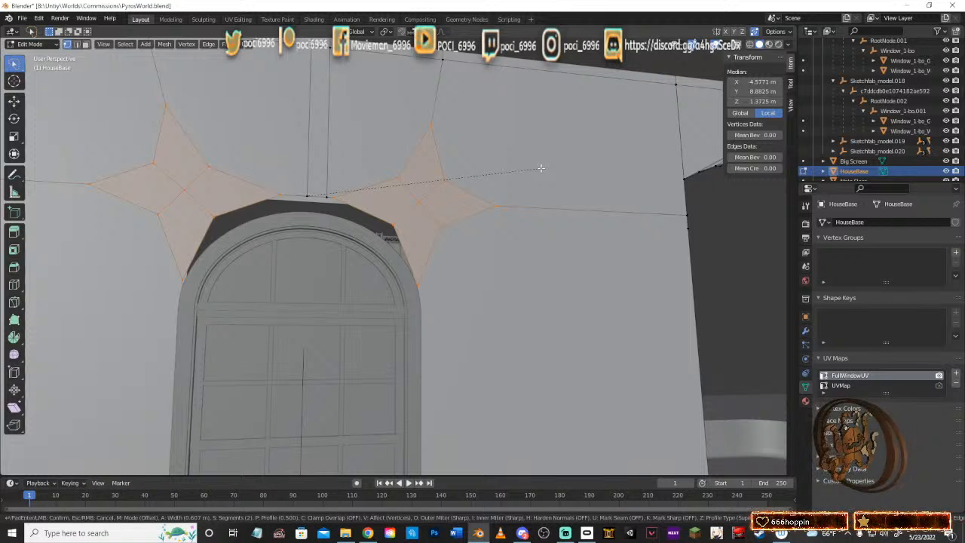
{"action": "scroll", "coordinate": [542, 166], "scroll_direction": "up", "scroll_amount": 1}
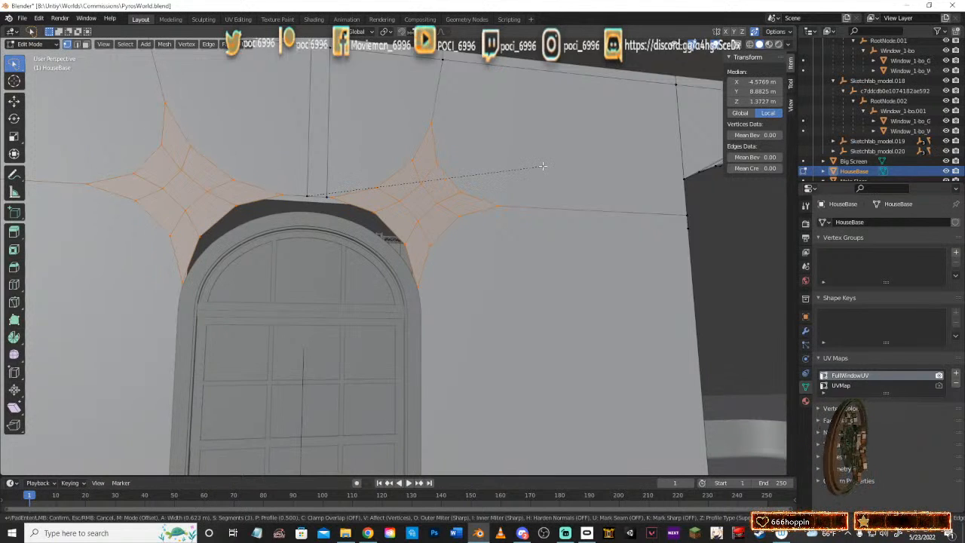
{"action": "scroll", "coordinate": [558, 162], "scroll_direction": "up", "scroll_amount": 1}
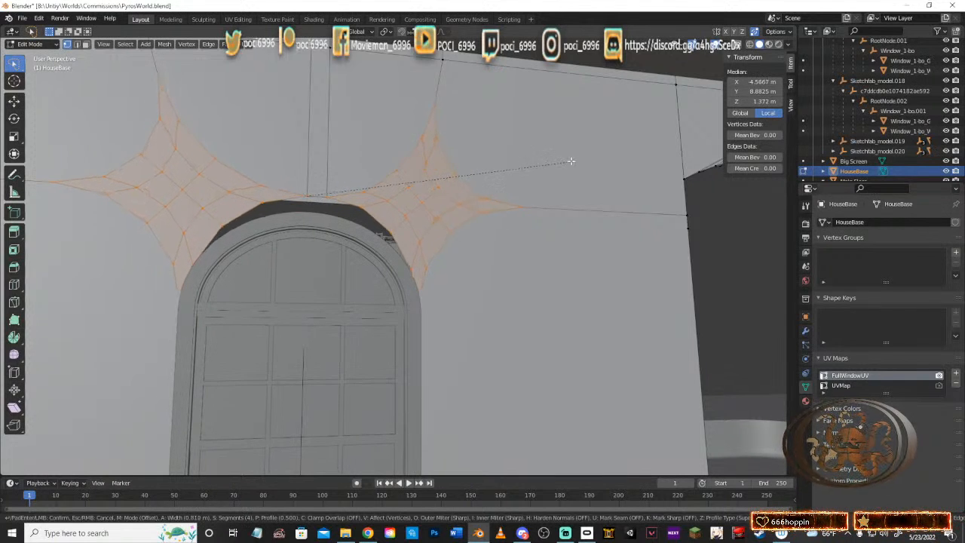
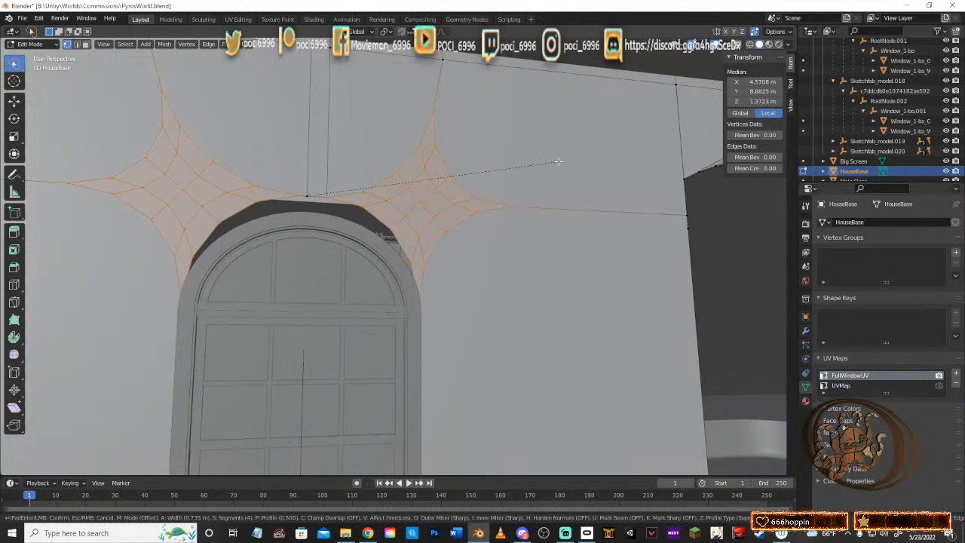
{"action": "key", "text": "Escape"}
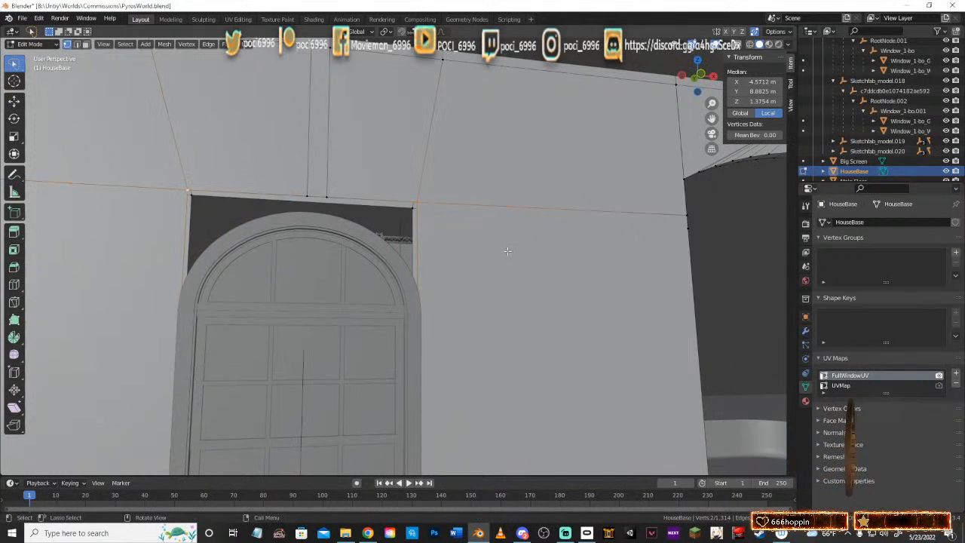
Step: Try a loop cut in the wall beside the opening and undo the last vertex dissolve
{"action": "middle_click_drag", "start_coordinate": [508, 250], "coordinate": [517, 284]}
{"action": "key", "text": "ctrl+r"}
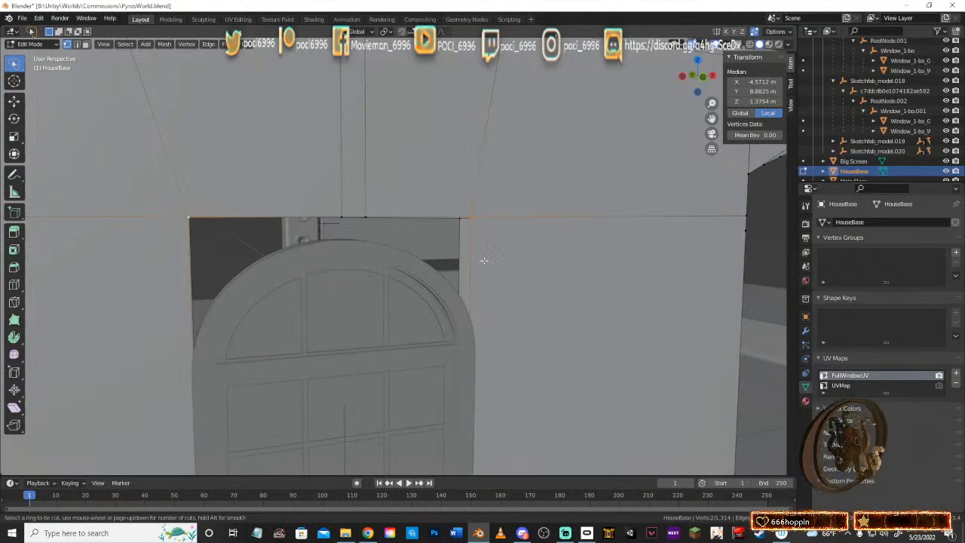
{"action": "left_click", "coordinate": [542, 231]}
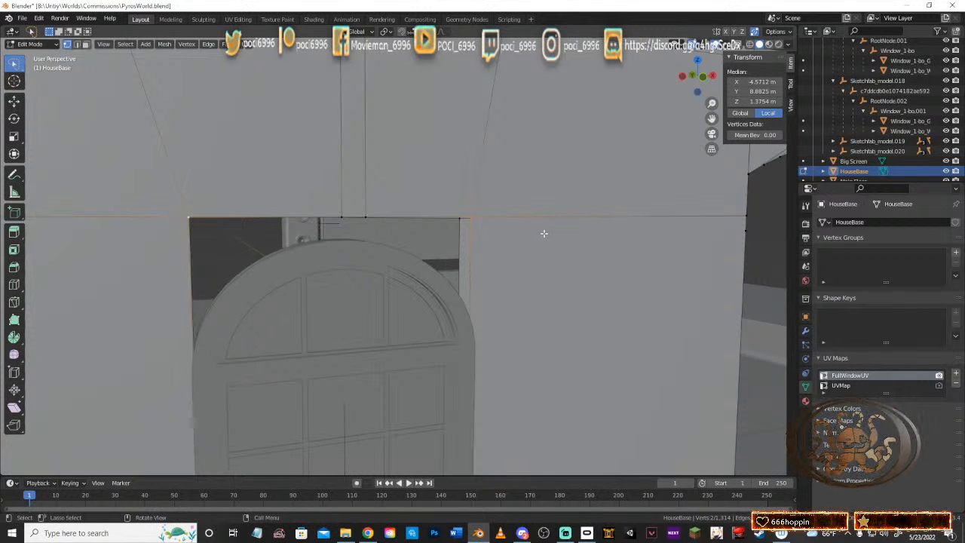
{"action": "left_click", "coordinate": [543, 233]}
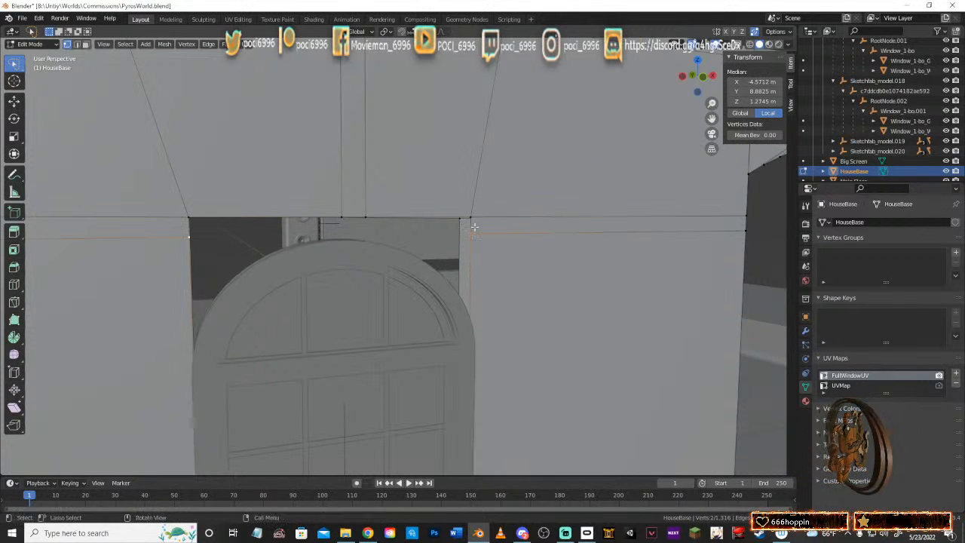
Step: Select the horizontal wall edges on both sides just below the opening's top corners and edge-slide them by a factor of about 0.36
{"action": "middle_click_drag", "start_coordinate": [543, 233], "coordinate": [577, 296]}
{"action": "left_click", "coordinate": [77, 44]}
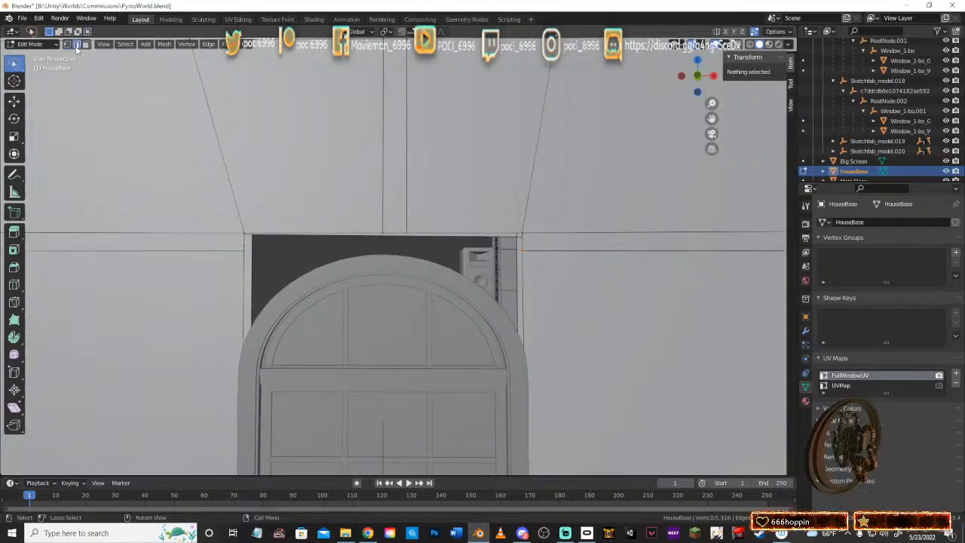
{"action": "middle_click_drag", "start_coordinate": [291, 331], "coordinate": [320, 279]}
{"action": "scroll", "coordinate": [324, 271], "scroll_direction": "down", "scroll_amount": 3}
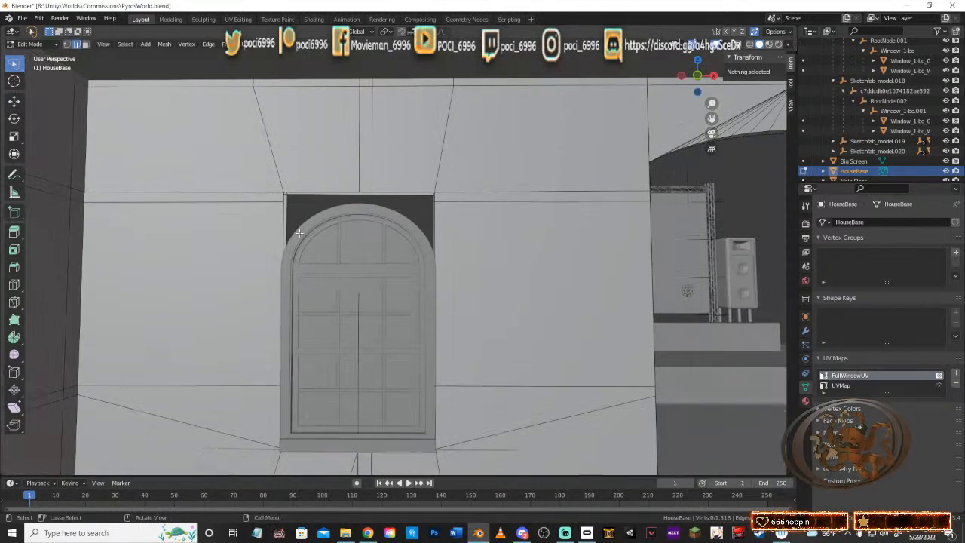
{"action": "left_click", "coordinate": [470, 201]}
{"action": "middle_click_drag", "start_coordinate": [470, 202], "coordinate": [574, 254]}
{"action": "left_click", "coordinate": [281, 195], "text": "shift"}
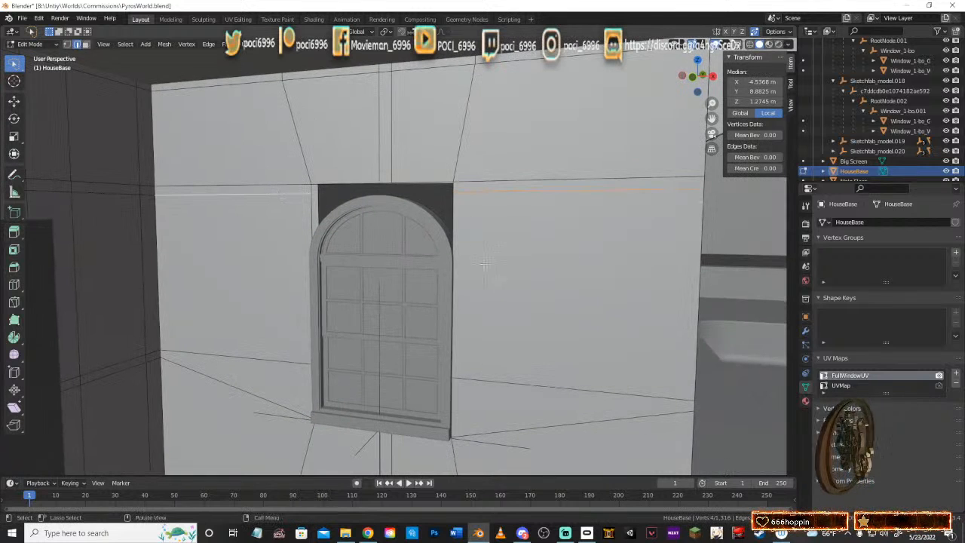
{"action": "middle_click_drag", "start_coordinate": [476, 286], "coordinate": [504, 276]}
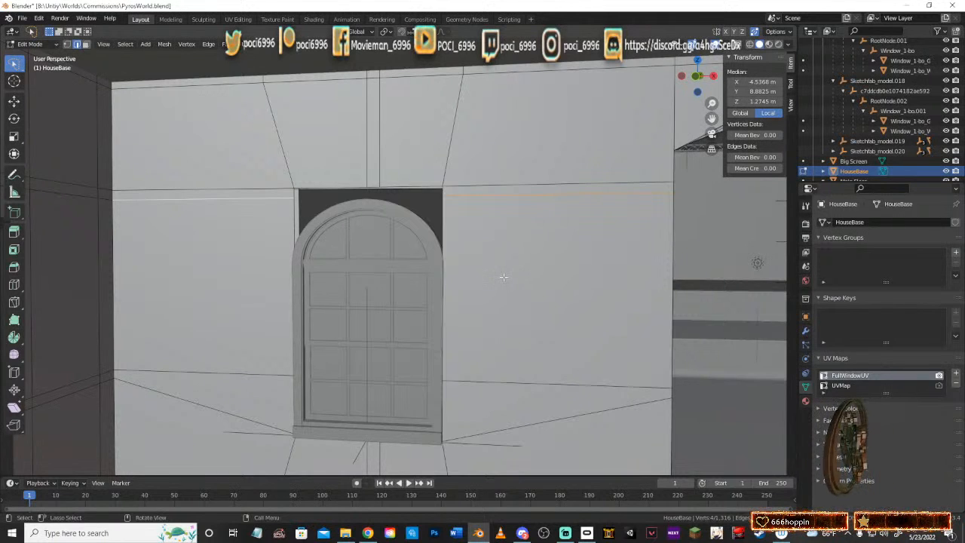
{"action": "key", "text": "g"}
{"action": "key", "text": "g"}
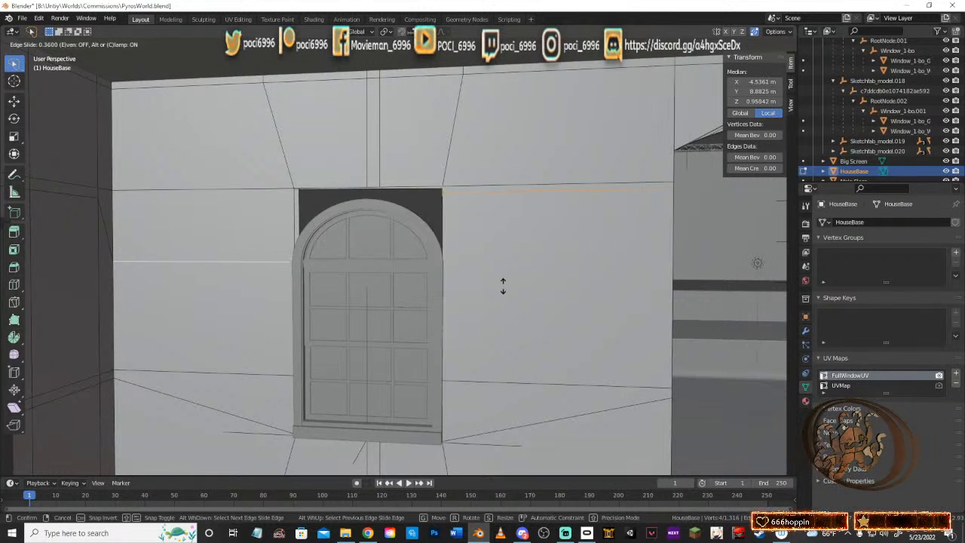
{"action": "left_click", "coordinate": [503, 286]}
Step: Edge-slide the remaining upper horizontal wall edge down by a factor of 0.34 to the start of the window's arch
{"action": "left_click", "coordinate": [495, 195]}
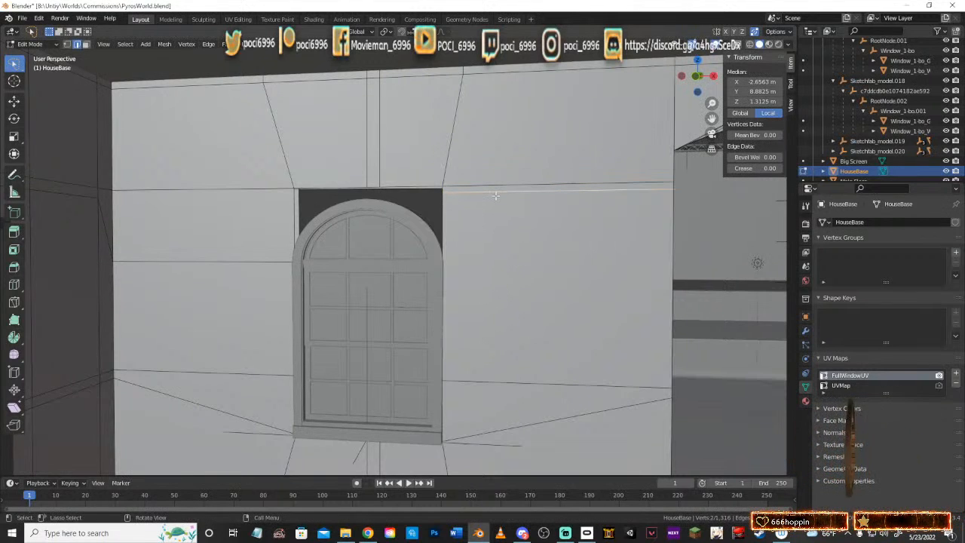
{"action": "key", "text": "g"}
{"action": "key", "text": "g"}
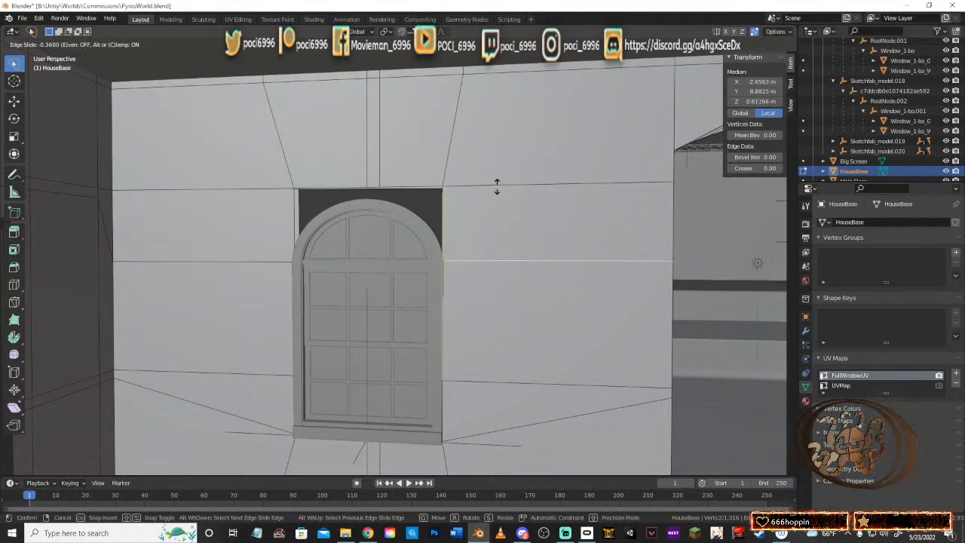
{"action": "left_click", "coordinate": [497, 187]}
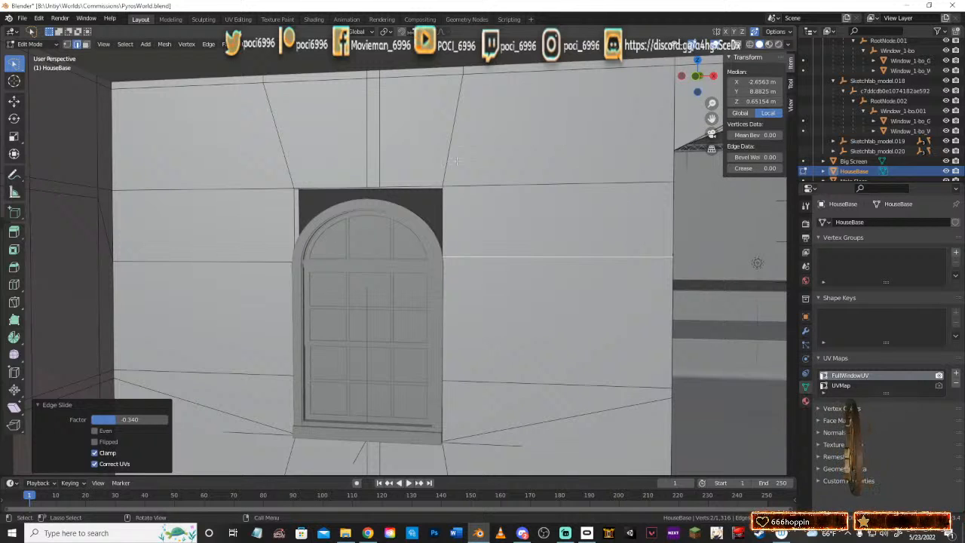
Step: Copy the local Z value 0.58834 m from the opposite horizontal edge to the edge just slid, leveling both with the arch's base
{"action": "left_click", "coordinate": [254, 263]}
{"action": "left_click", "coordinate": [746, 101]}
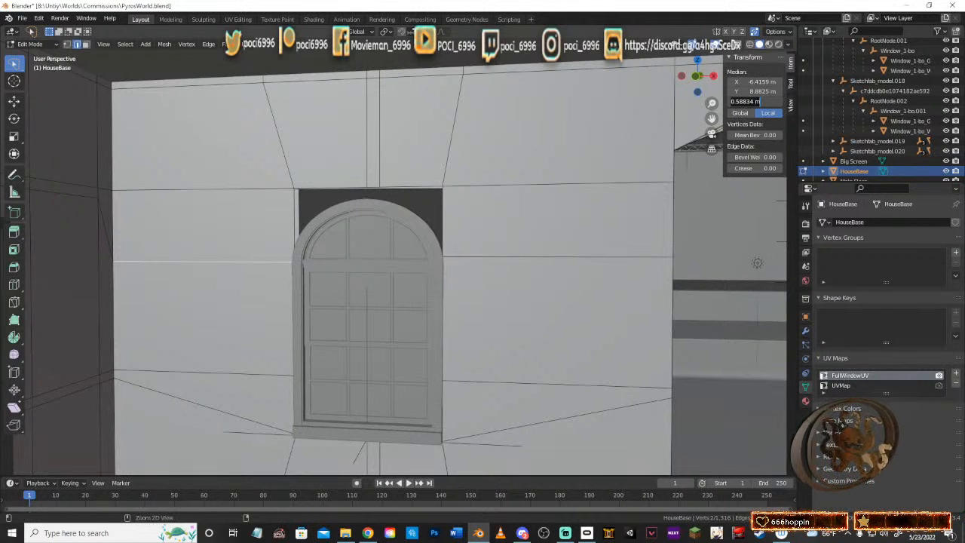
{"action": "key", "text": "Return"}
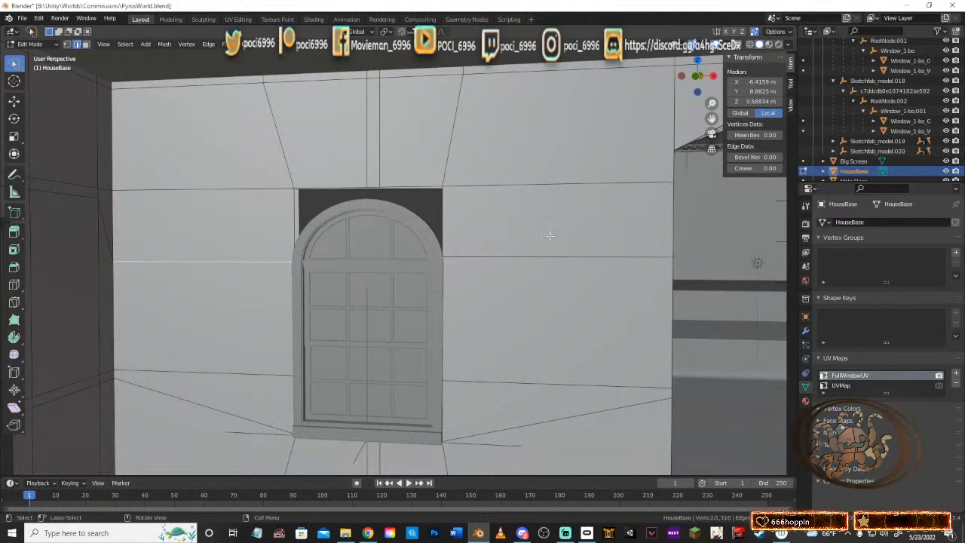
{"action": "left_click", "coordinate": [528, 255]}
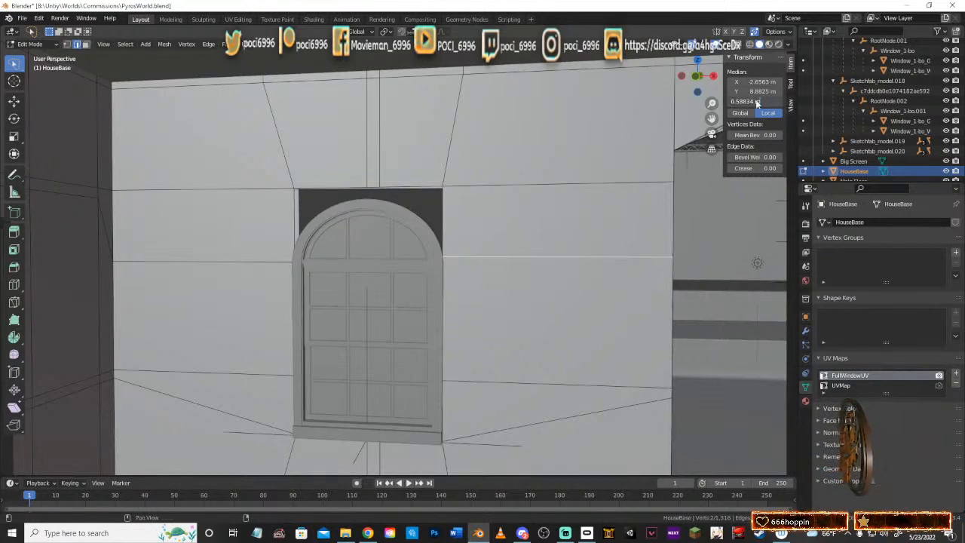
{"action": "middle_click_drag", "start_coordinate": [482, 302], "coordinate": [317, 204]}
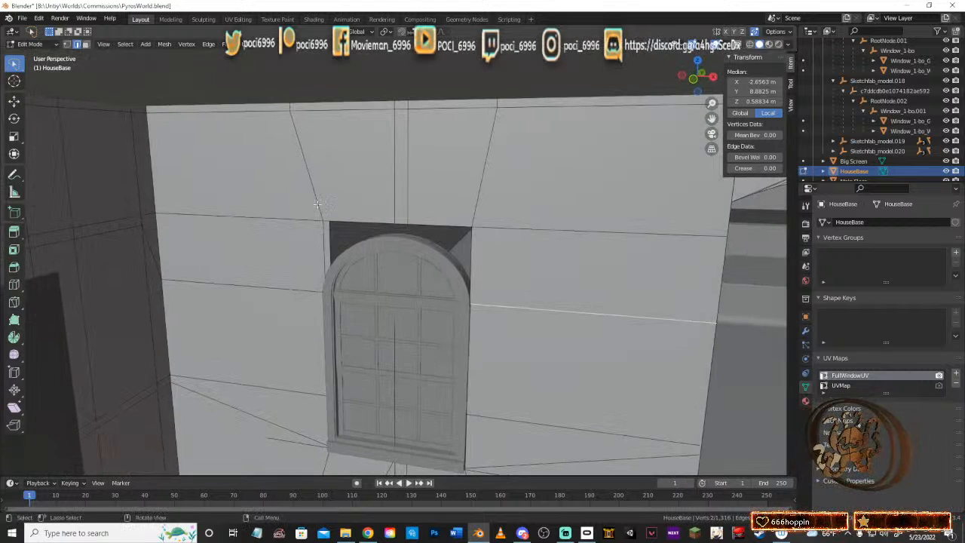
Step: Dissolve the extra vertical wall edge beside the center edge above the window opening
{"action": "left_click", "coordinate": [66, 44]}
{"action": "left_click", "coordinate": [502, 232], "text": "shift"}
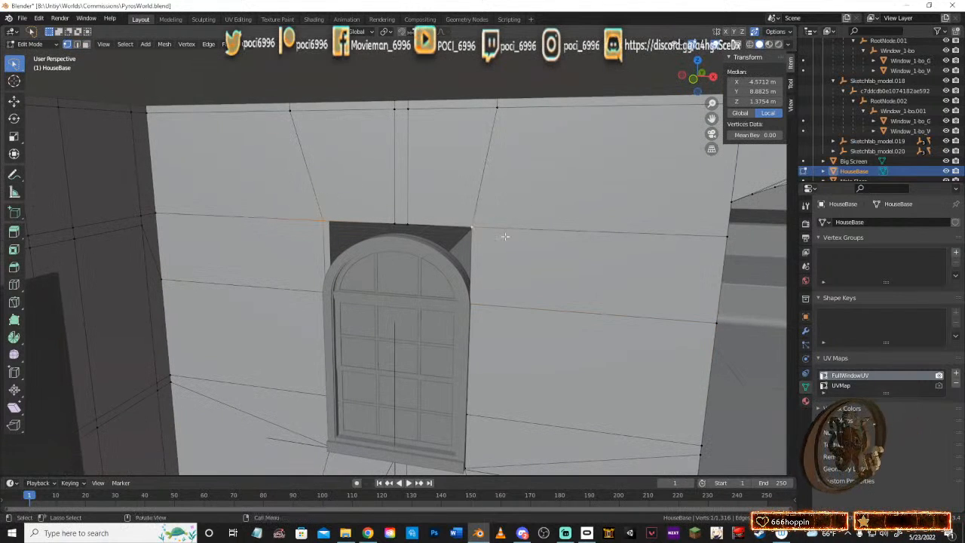
{"action": "mouse_move", "coordinate": [503, 235]}
{"action": "middle_mouse_down"}
{"action": "mouse_move", "coordinate": [517, 218]}
{"action": "mouse_move", "coordinate": [501, 229]}
{"action": "middle_mouse_up"}
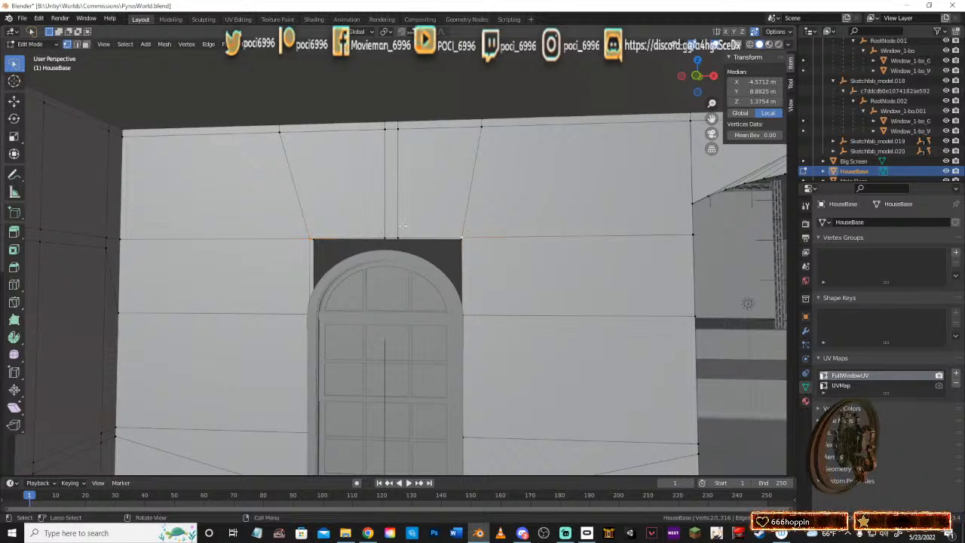
{"action": "left_click", "coordinate": [78, 44]}
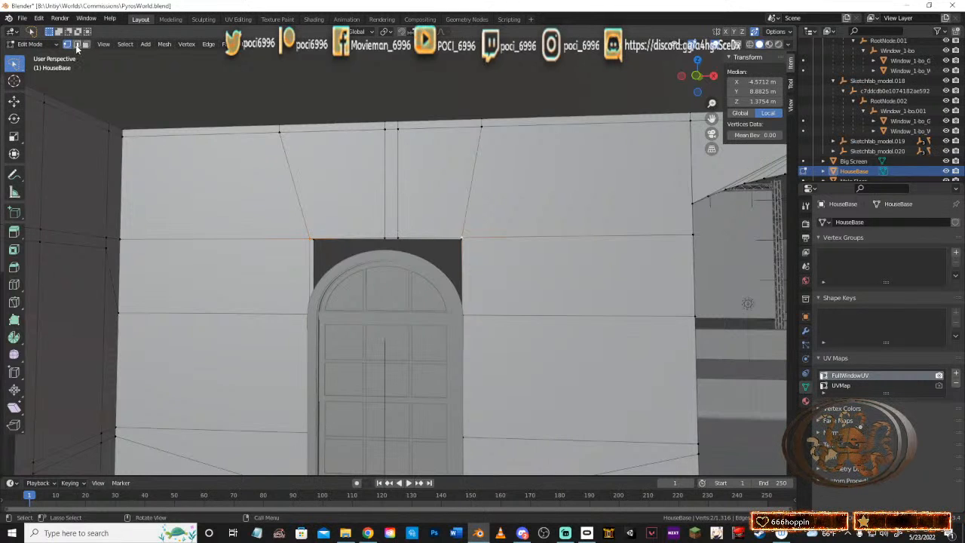
{"action": "left_click", "coordinate": [398, 221]}
{"action": "left_click", "coordinate": [395, 204], "text": "alt"}
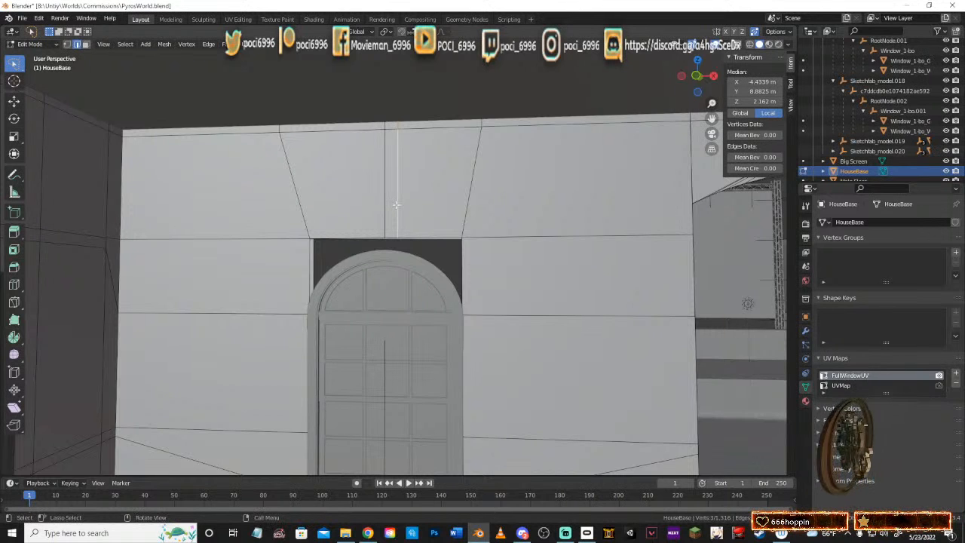
{"action": "key", "text": "x"}
{"action": "left_click", "coordinate": [369, 215]}
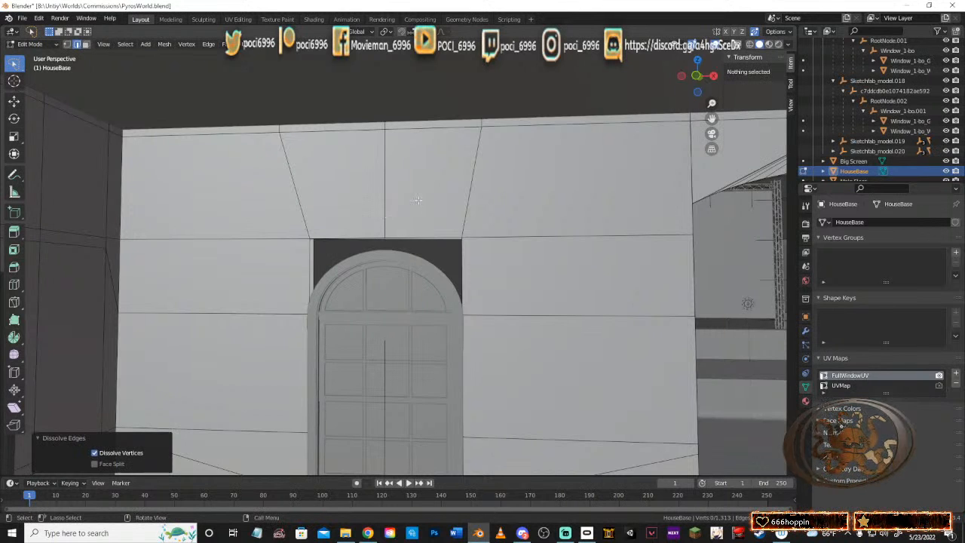
{"action": "middle_click_drag", "start_coordinate": [395, 215], "coordinate": [419, 197]}
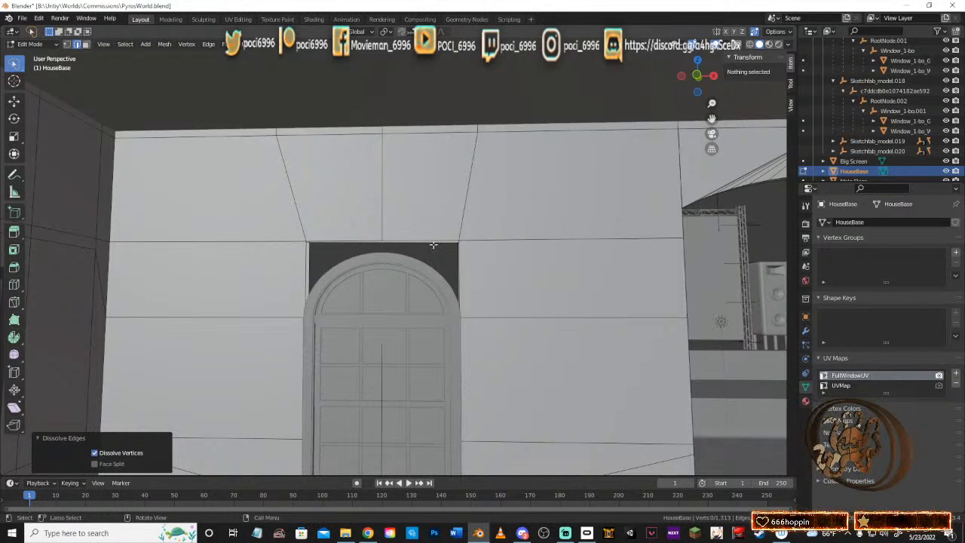
Step: Edge-slide the remaining vertical edge above the opening by a factor of 0.020 to center it over the arch
{"action": "middle_click_drag", "start_coordinate": [433, 259], "coordinate": [378, 221]}
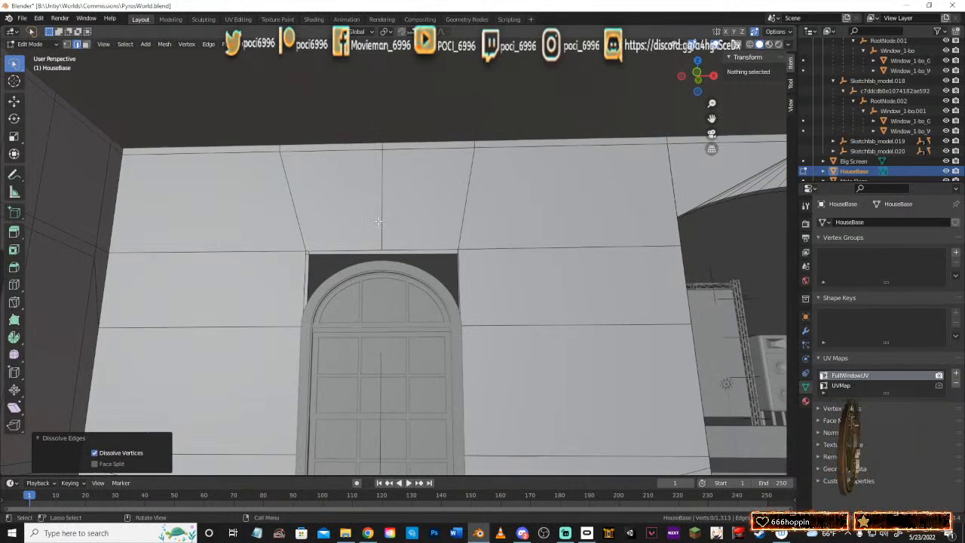
{"action": "left_click", "coordinate": [382, 220]}
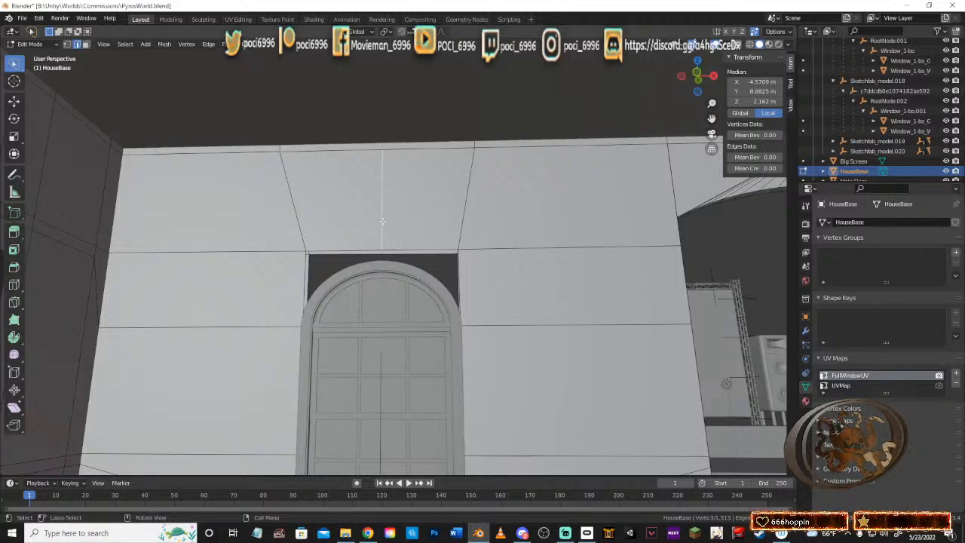
{"action": "key", "text": "g"}
{"action": "key", "text": "g"}
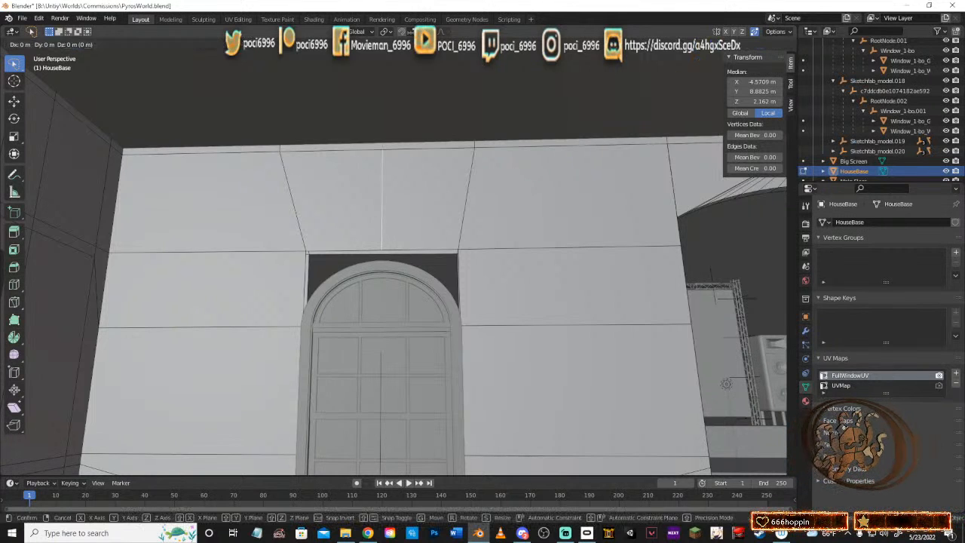
{"action": "left_click", "coordinate": [384, 221]}
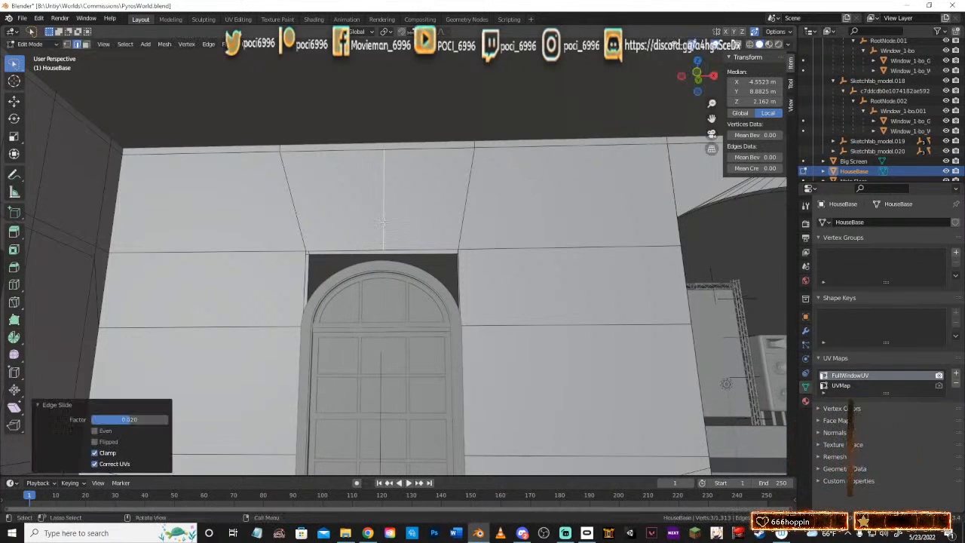
{"action": "mouse_move", "coordinate": [457, 227]}
{"action": "middle_mouse_down"}
{"action": "mouse_move", "coordinate": [454, 250]}
{"action": "mouse_move", "coordinate": [455, 225]}
{"action": "mouse_move", "coordinate": [461, 244]}
{"action": "middle_mouse_up"}
Step: Vertex-bevel the opening's two top corner vertices with a width of 1.16 m and 7 segments to form an arch
{"action": "left_click", "coordinate": [68, 45]}
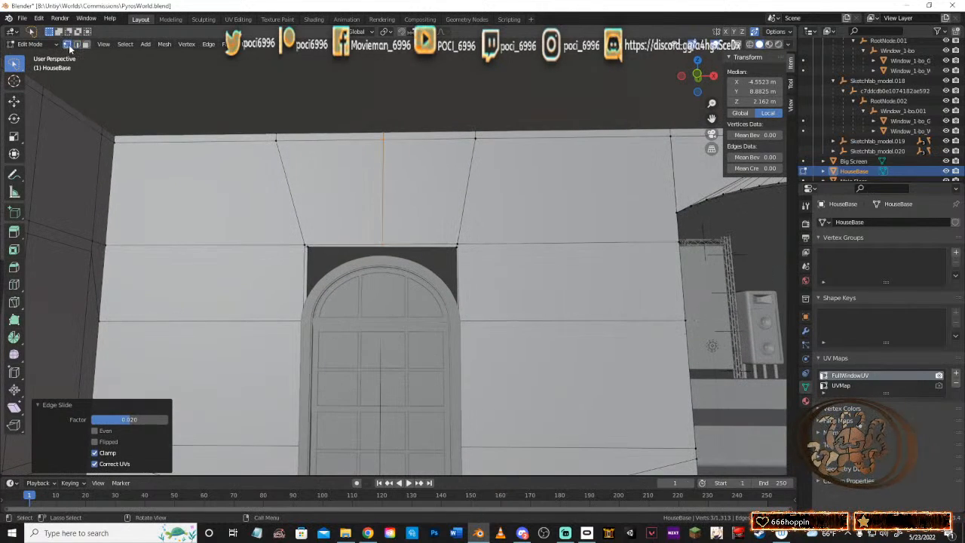
{"action": "left_click", "coordinate": [306, 245]}
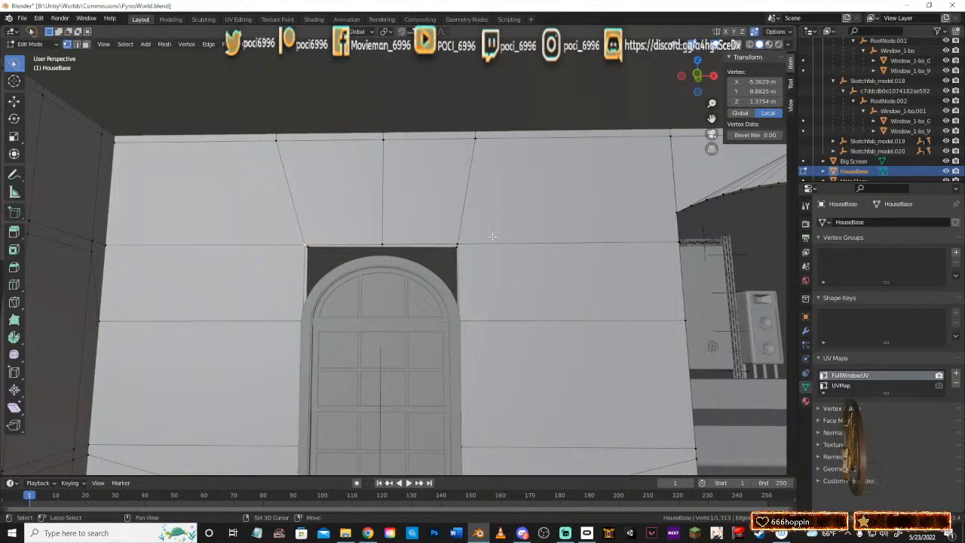
{"action": "left_click", "coordinate": [458, 243], "text": "shift"}
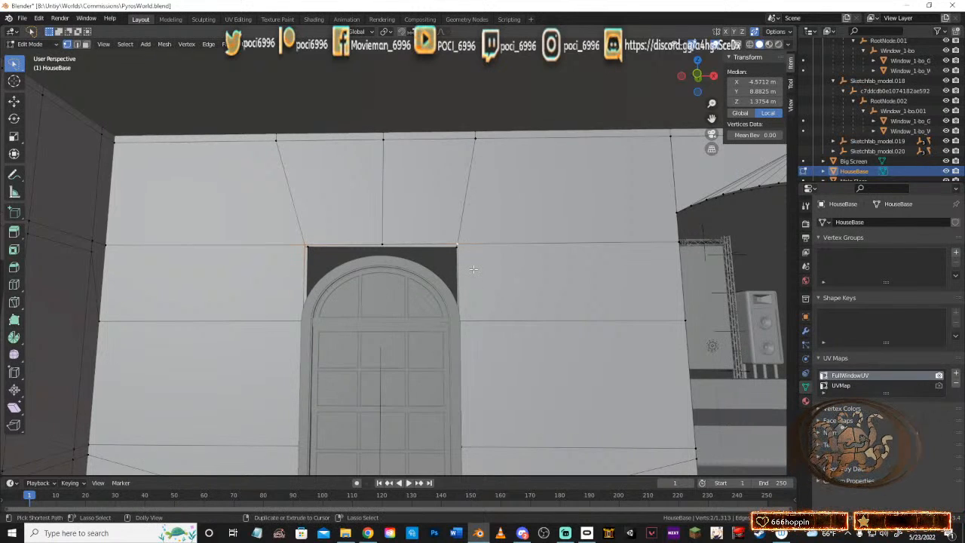
{"action": "key", "text": "ctrl+shift+b"}
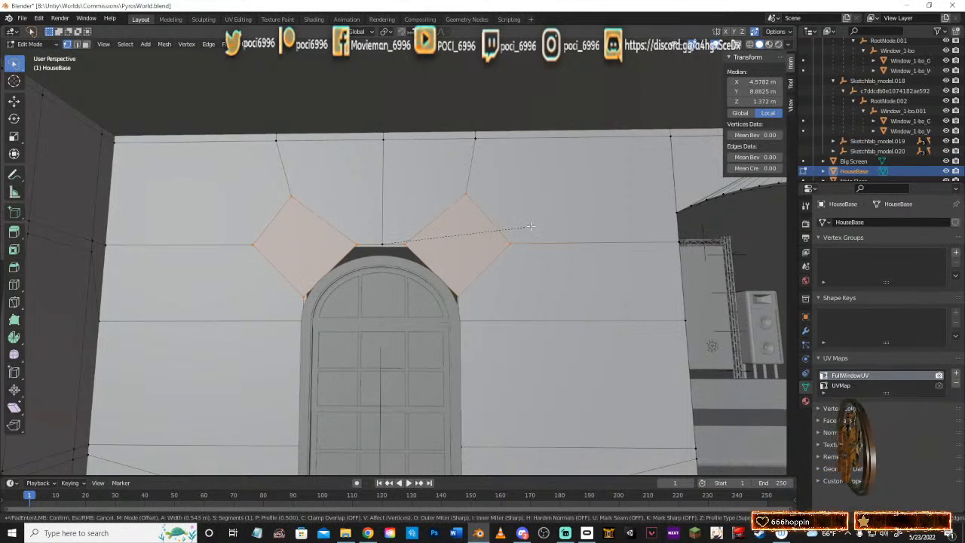
{"action": "scroll", "coordinate": [531, 226], "scroll_direction": "up", "scroll_amount": 1}
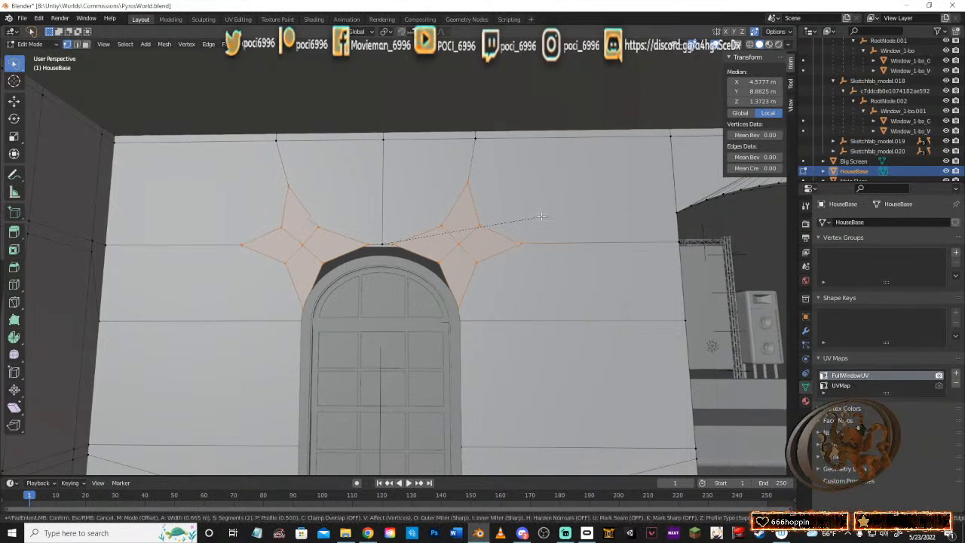
{"action": "scroll", "coordinate": [544, 214], "scroll_direction": "up", "scroll_amount": 1}
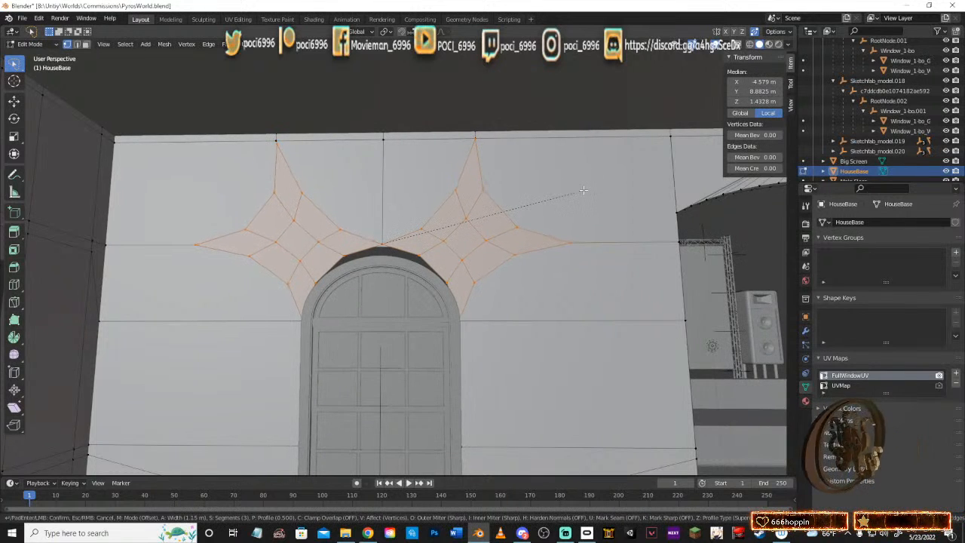
{"action": "scroll", "coordinate": [583, 190], "scroll_direction": "up", "scroll_amount": 1}
{"action": "scroll", "coordinate": [583, 190], "scroll_direction": "up", "scroll_amount": 1}
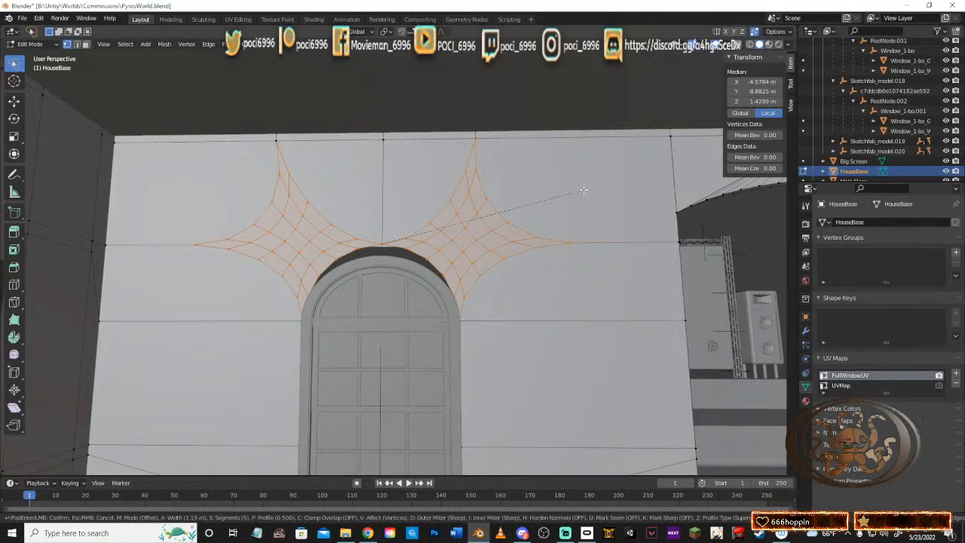
{"action": "scroll", "coordinate": [583, 189], "scroll_direction": "up", "scroll_amount": 1}
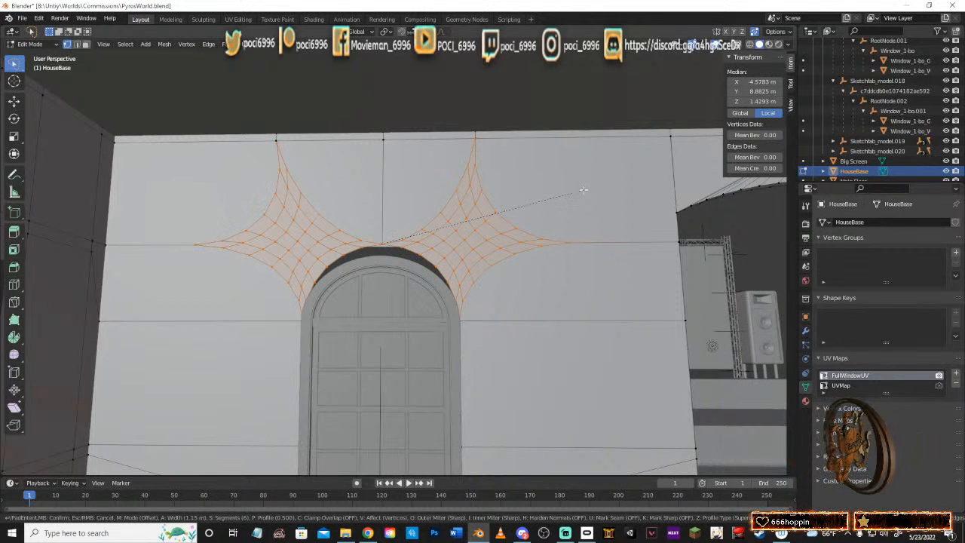
{"action": "scroll", "coordinate": [582, 190], "scroll_direction": "up", "scroll_amount": 1}
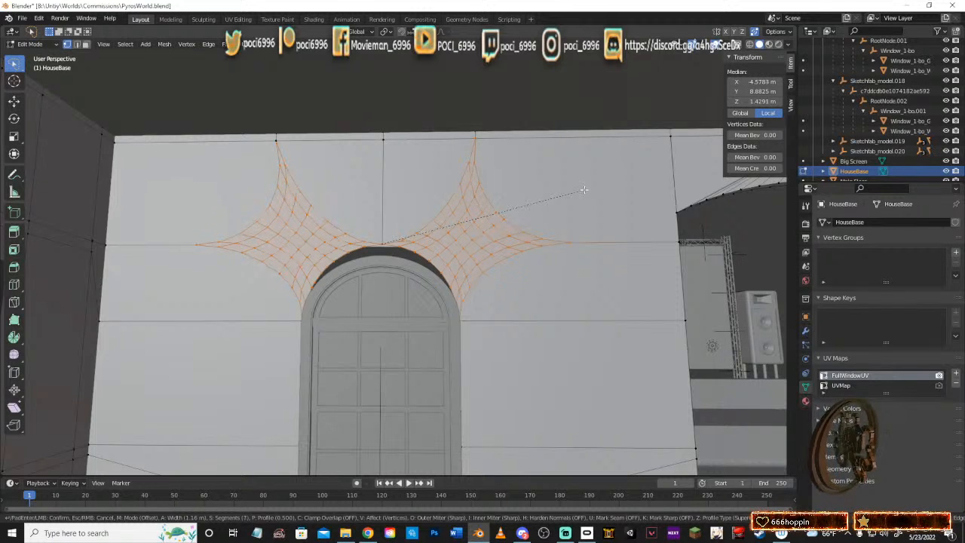
{"action": "left_click", "coordinate": [584, 190]}
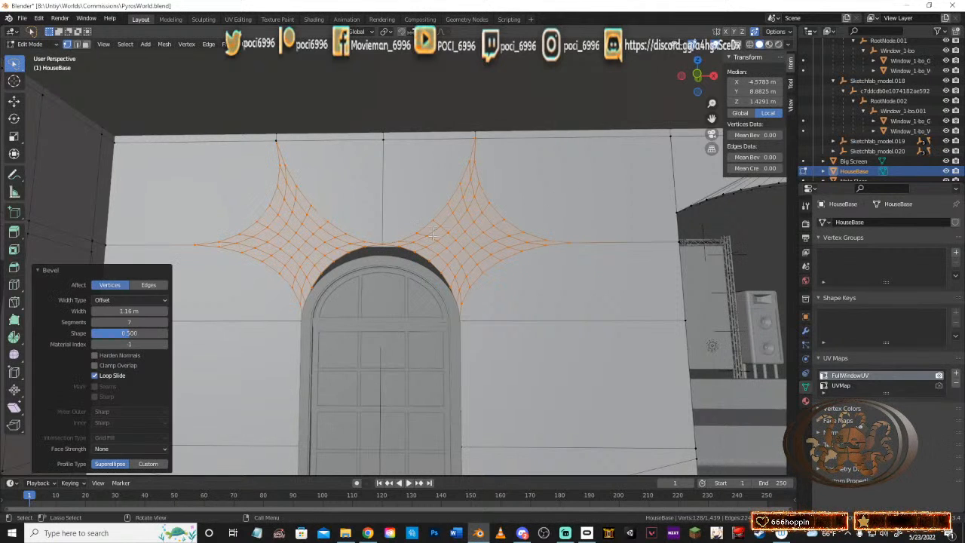
Step: Turn on X-ray and merge the overlapping vertices at the arch's peak at their center
{"action": "middle_click_drag", "start_coordinate": [433, 236], "coordinate": [418, 232]}
{"action": "left_click", "coordinate": [402, 231]}
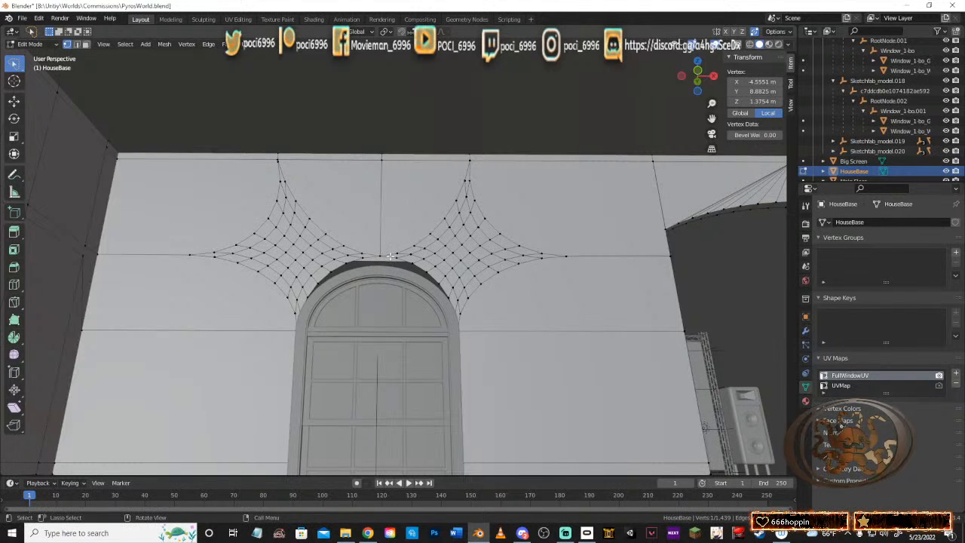
{"action": "scroll", "coordinate": [389, 256], "scroll_direction": "up", "scroll_amount": 5}
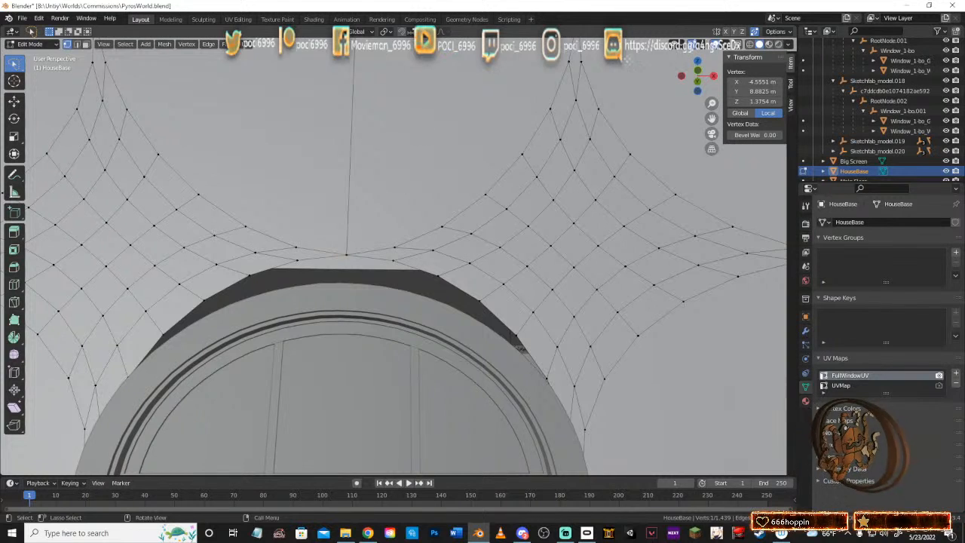
{"action": "left_click", "coordinate": [739, 44]}
{"action": "left_click", "coordinate": [354, 246], "text": "shift"}
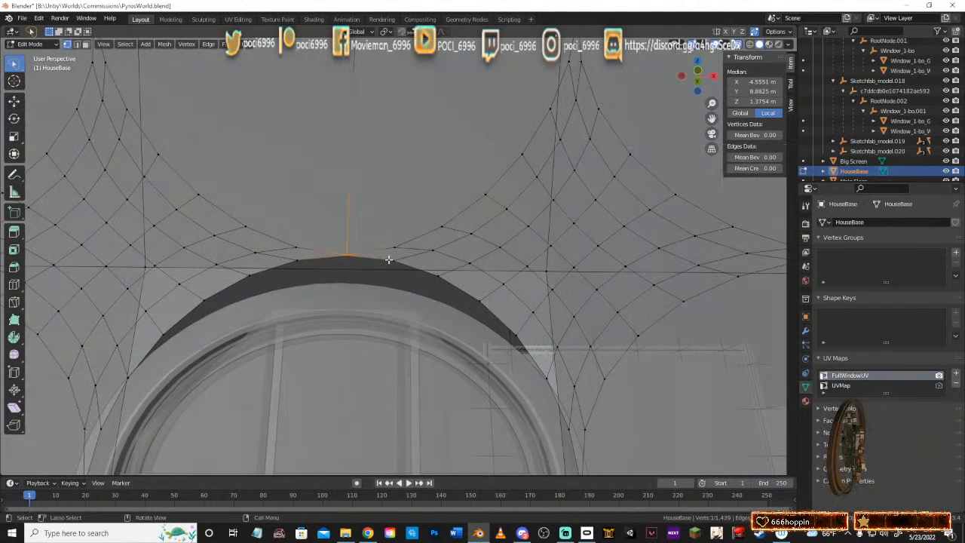
{"action": "key", "text": "m"}
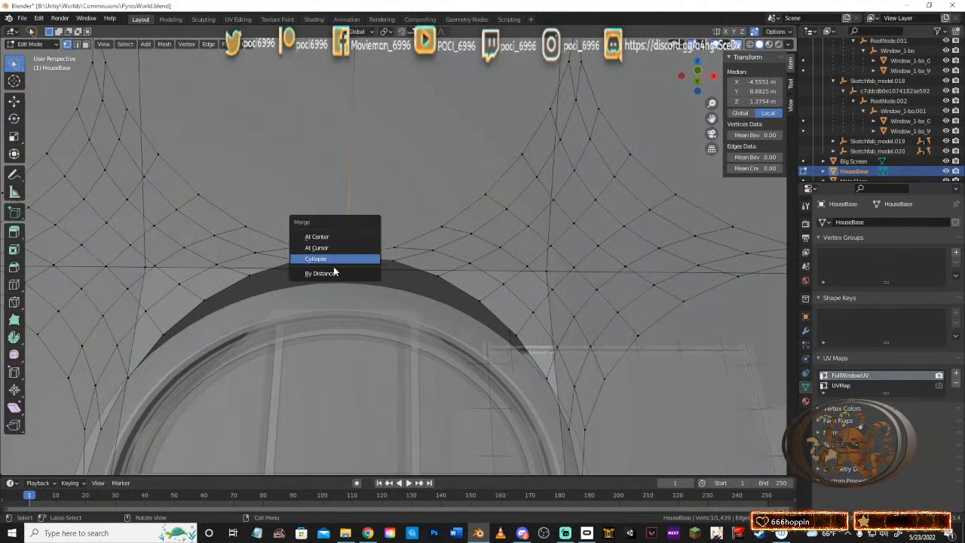
{"action": "left_click", "coordinate": [330, 236]}
Step: Select the eleven vertices along the opening's arch and move them down about 0.035 m with Y locked, closer to the window frame
{"action": "middle_click_drag", "start_coordinate": [387, 241], "coordinate": [420, 198]}
{"action": "scroll", "coordinate": [420, 201], "scroll_direction": "down", "scroll_amount": 2}
{"action": "mouse_move", "coordinate": [431, 152]}
{"action": "middle_mouse_down"}
{"action": "mouse_move", "coordinate": [441, 135]}
{"action": "mouse_move", "coordinate": [441, 144]}
{"action": "middle_mouse_up"}
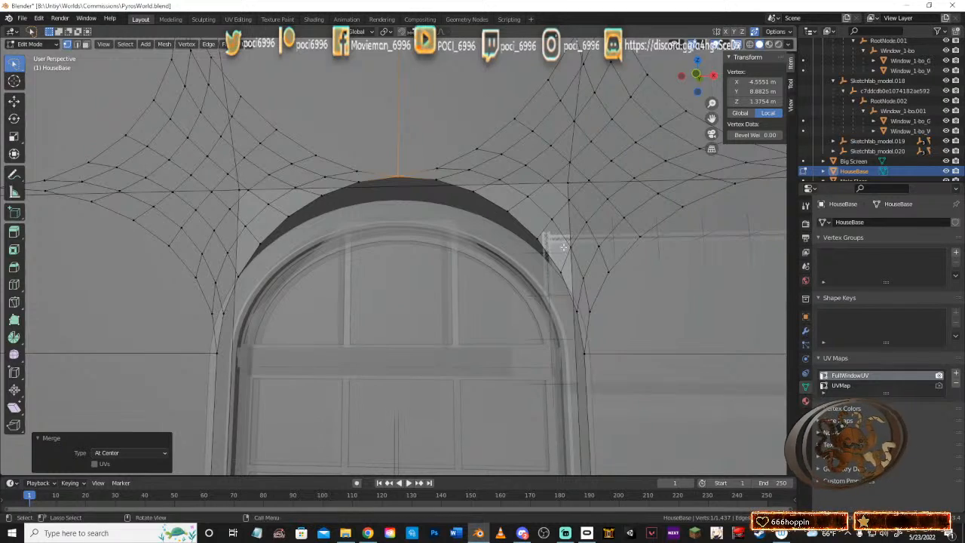
{"action": "mouse_move", "coordinate": [594, 260]}
{"action": "middle_mouse_down"}
{"action": "mouse_move", "coordinate": [558, 263]}
{"action": "mouse_move", "coordinate": [587, 269]}
{"action": "middle_mouse_up"}
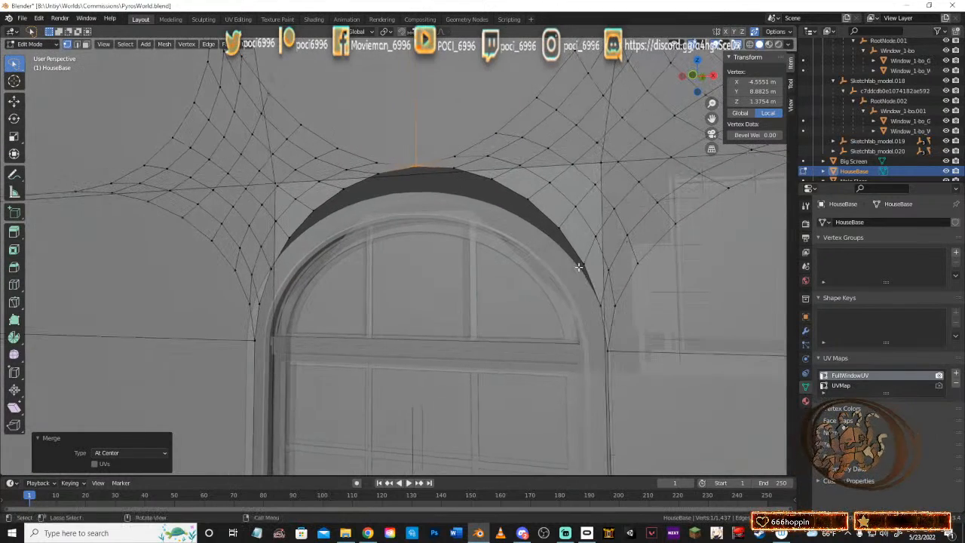
{"action": "left_click", "coordinate": [588, 272]}
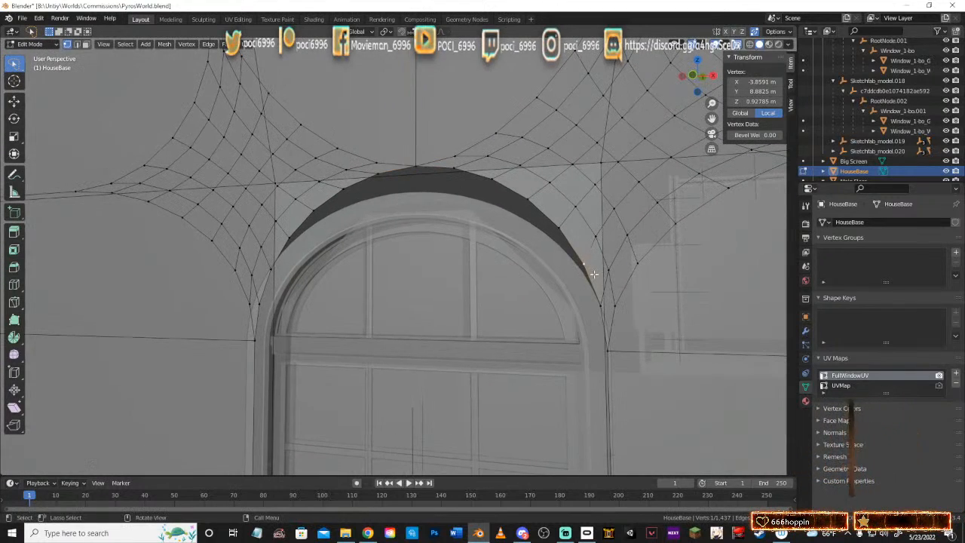
{"action": "left_click", "coordinate": [558, 225], "text": "shift"}
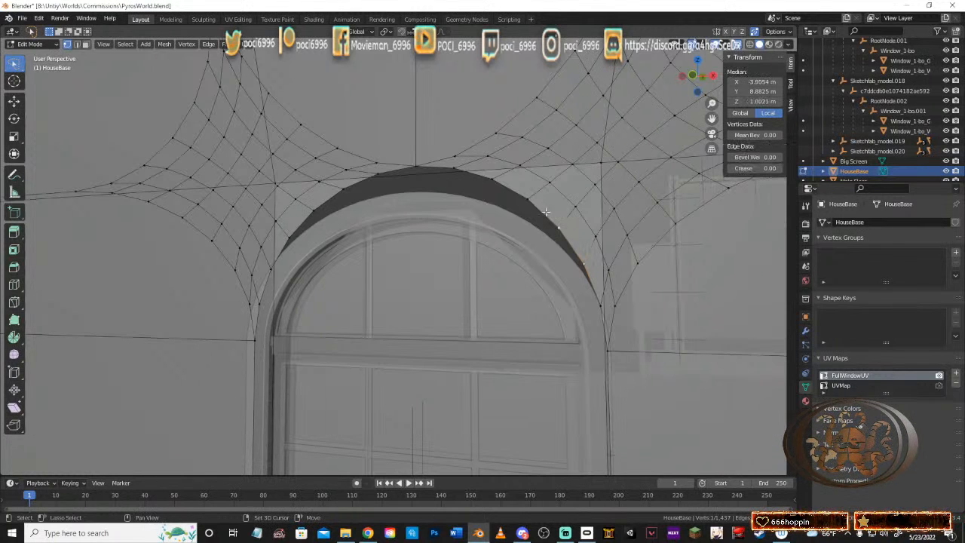
{"action": "left_click", "coordinate": [490, 178], "text": "shift"}
{"action": "left_click", "coordinate": [454, 167], "text": "shift"}
{"action": "left_click", "coordinate": [414, 167], "text": "shift"}
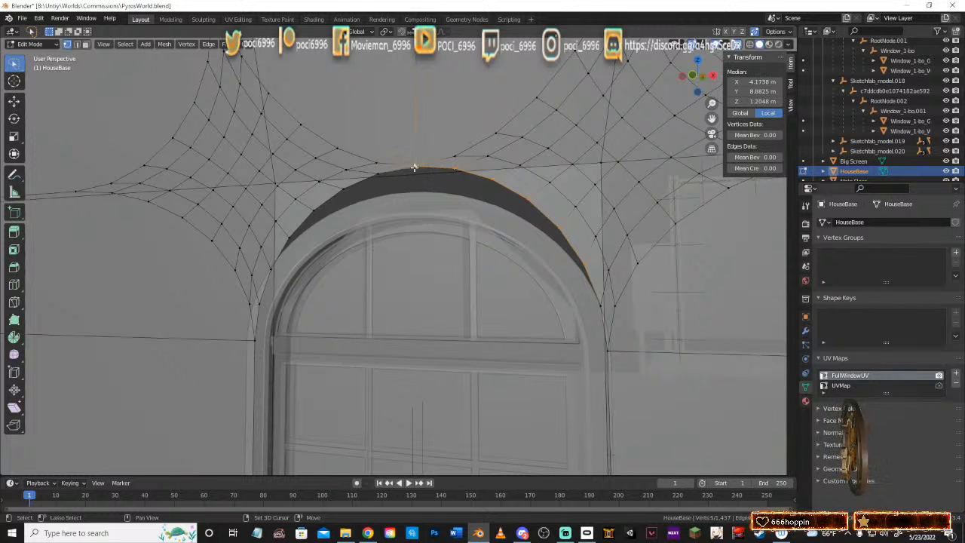
{"action": "left_click", "coordinate": [378, 175], "text": "shift"}
{"action": "left_click", "coordinate": [353, 184], "text": "shift"}
{"action": "left_click", "coordinate": [309, 217], "text": "shift"}
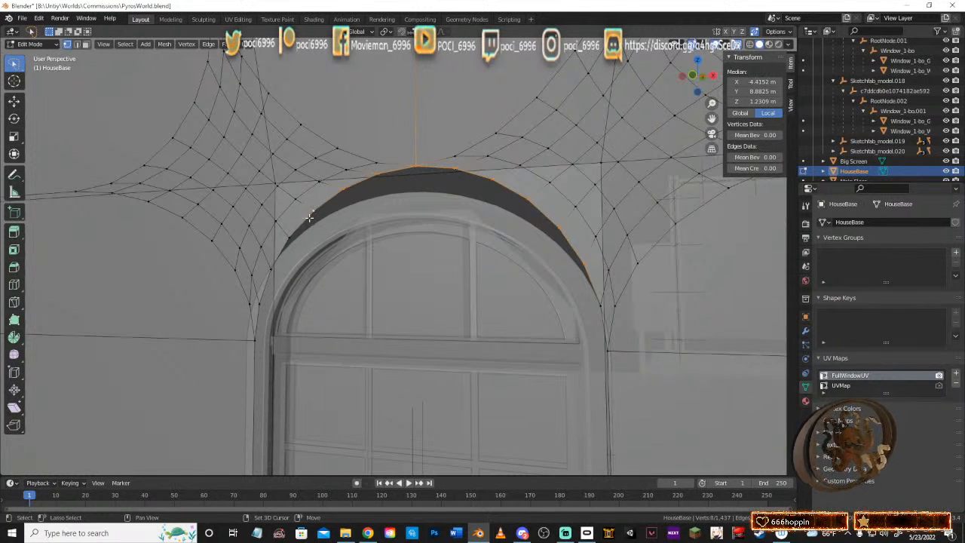
{"action": "left_click", "coordinate": [291, 233], "text": "shift"}
{"action": "left_click", "coordinate": [278, 249], "text": "shift"}
{"action": "left_click", "coordinate": [271, 269], "text": "shift"}
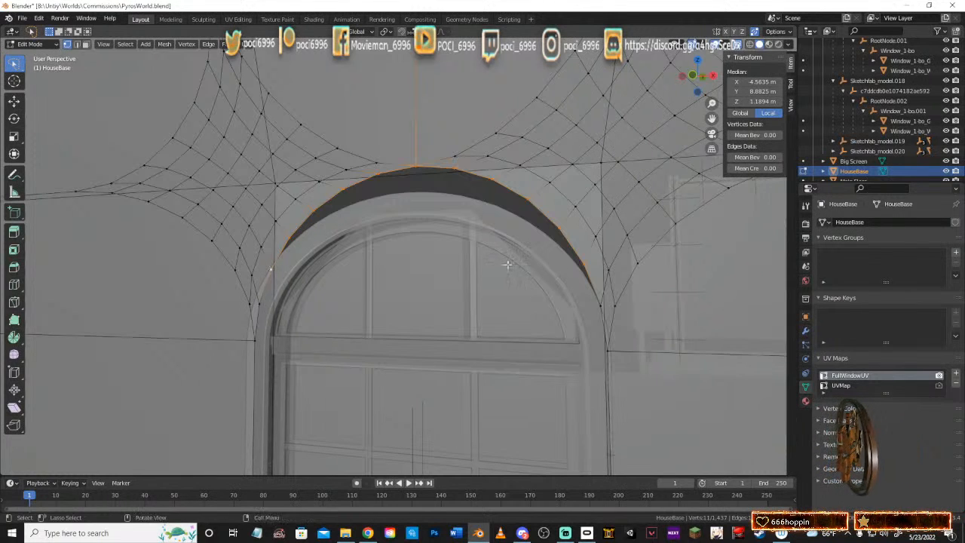
{"action": "middle_click_drag", "start_coordinate": [567, 282], "coordinate": [535, 272]}
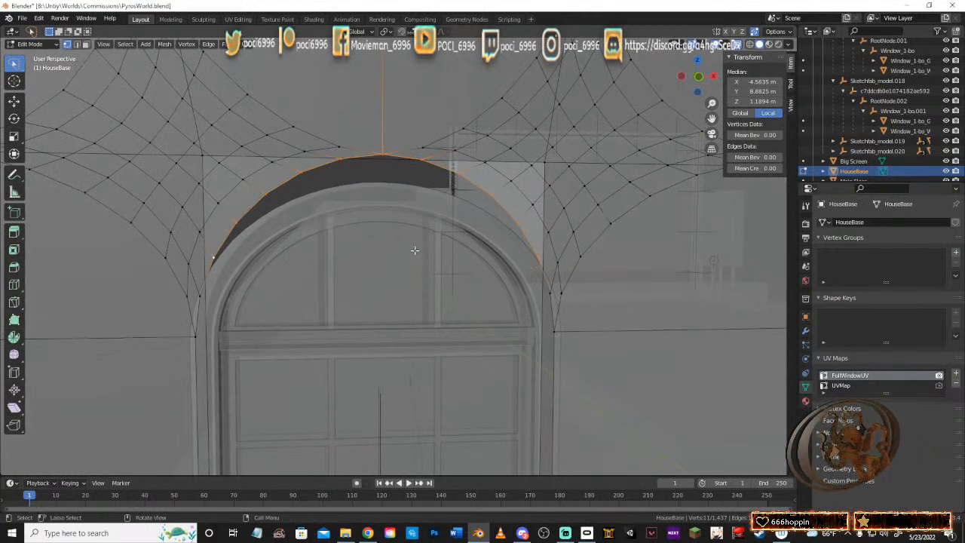
{"action": "key", "text": "g"}
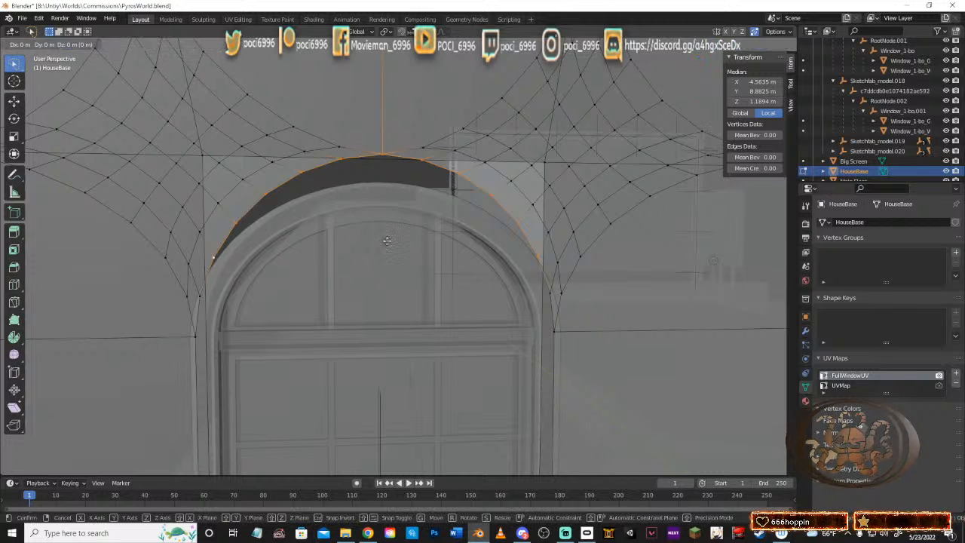
{"action": "key", "text": "shift+y"}
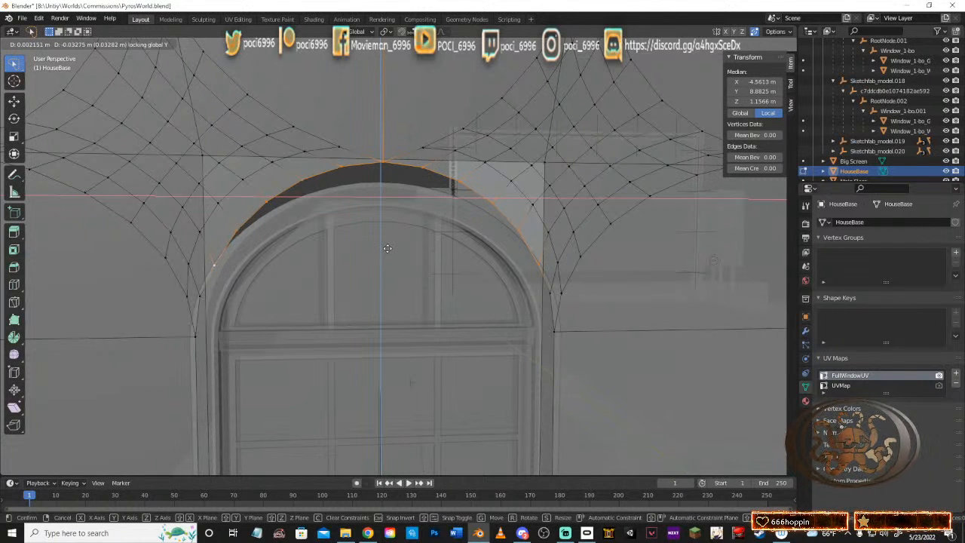
{"action": "left_click", "coordinate": [386, 248]}
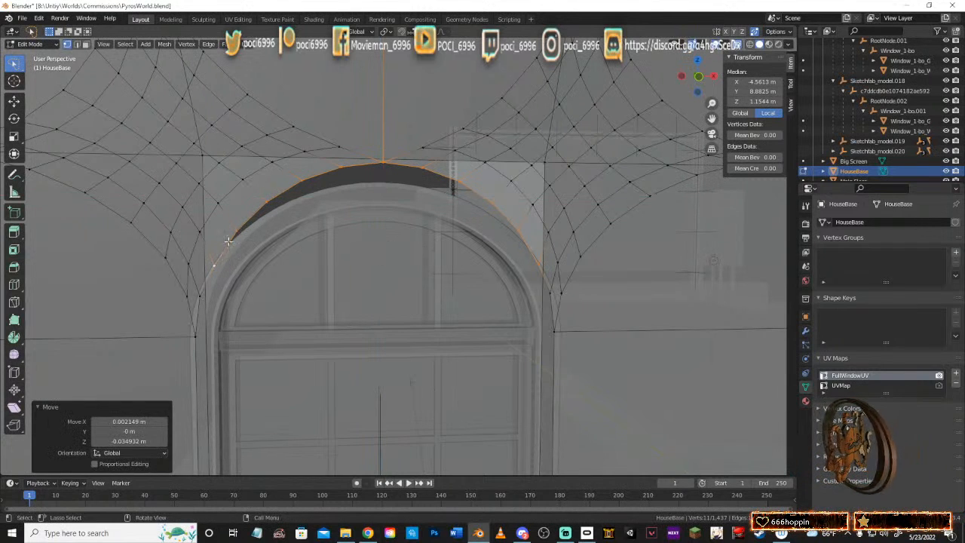
Step: Deselect the lowest vertex on each side of the arch and move the remaining nine down about 0.033 m with Y locked
{"action": "left_click", "coordinate": [214, 265], "text": "shift"}
{"action": "left_click", "coordinate": [540, 264], "text": "shift"}
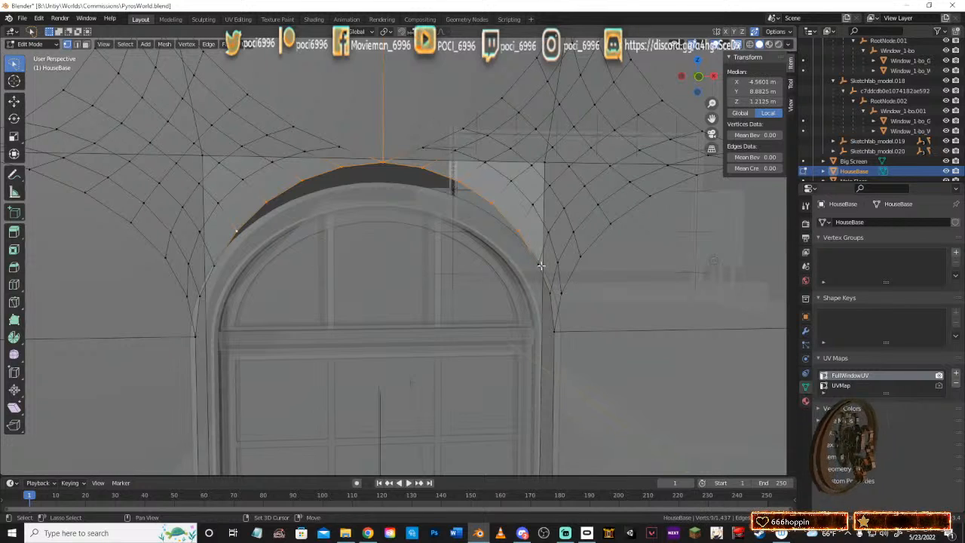
{"action": "key", "text": "g"}
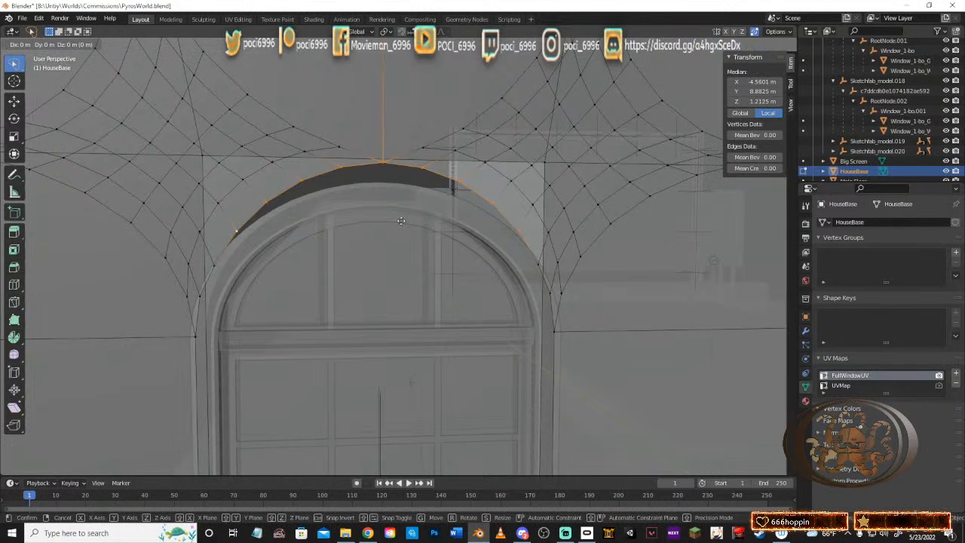
{"action": "key", "text": "shift+y"}
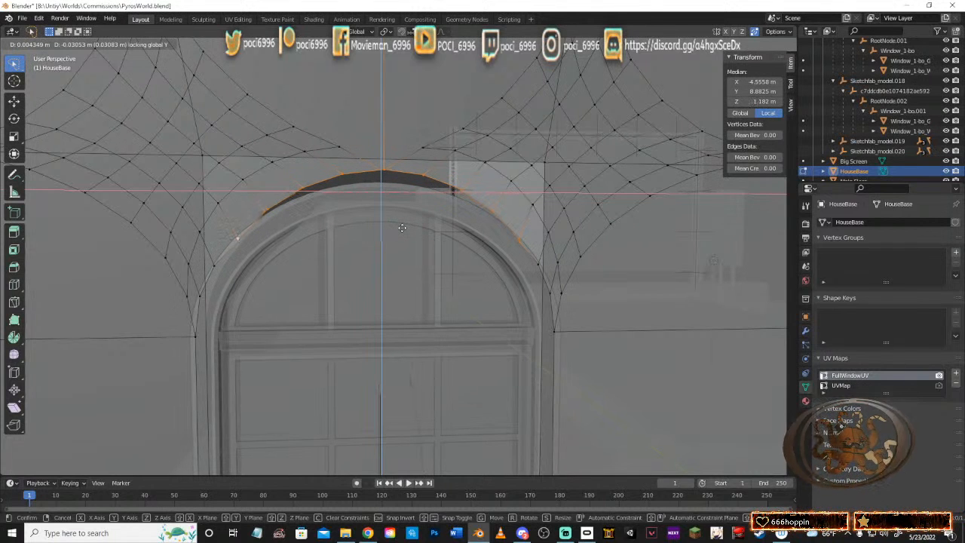
{"action": "left_click", "coordinate": [402, 228]}
{"action": "middle_click_drag", "start_coordinate": [401, 227], "coordinate": [444, 193]}
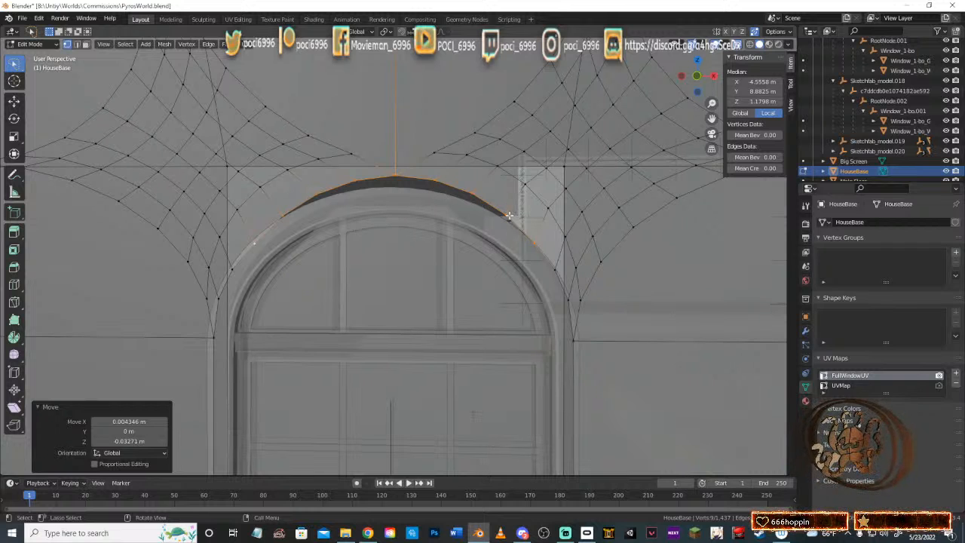
Step: Drop the outermost vertex on each side from the selection and move the remaining seven about 0.033 m down and -0.011 m along X, Y locked
{"action": "left_click", "coordinate": [533, 242], "text": "shift"}
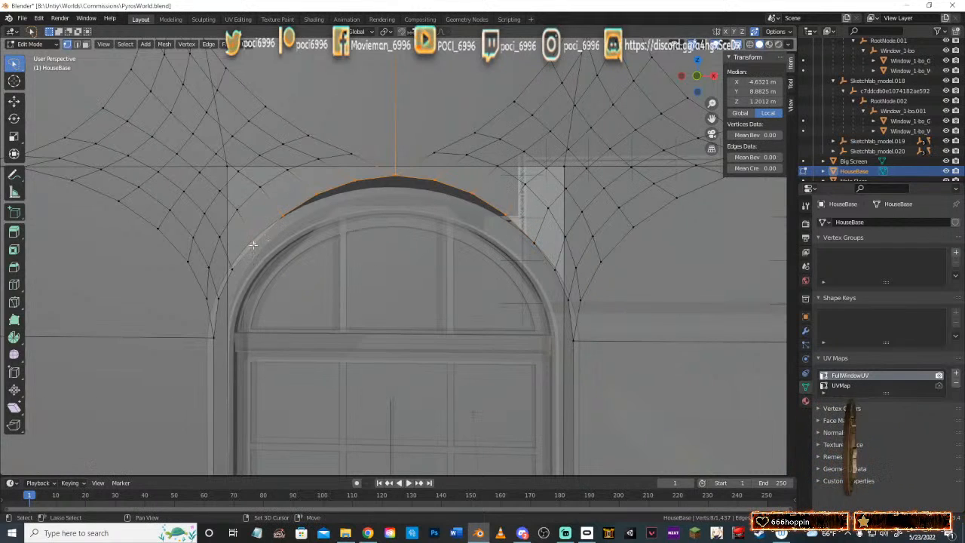
{"action": "left_click", "coordinate": [253, 244], "text": "shift"}
{"action": "key", "text": "g"}
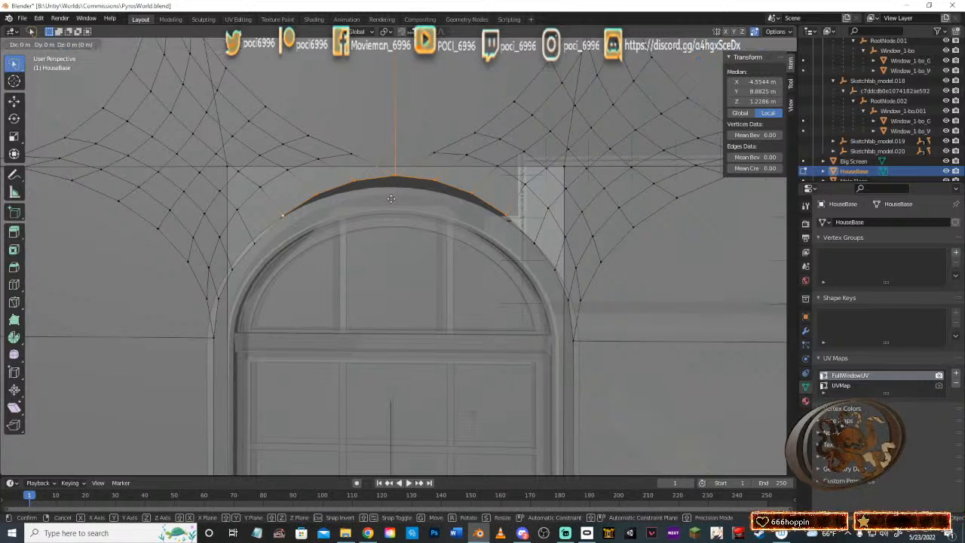
{"action": "key", "text": "shift+y"}
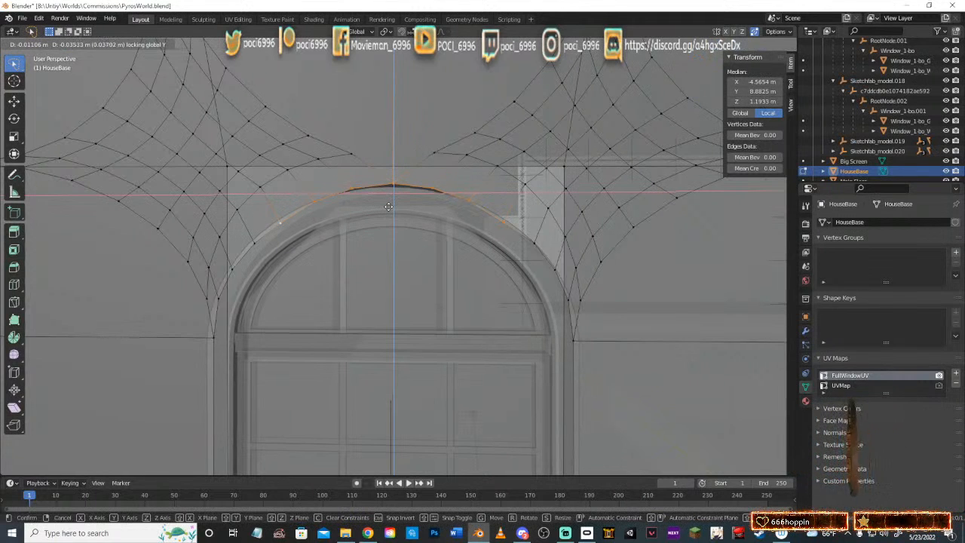
{"action": "left_click", "coordinate": [388, 206]}
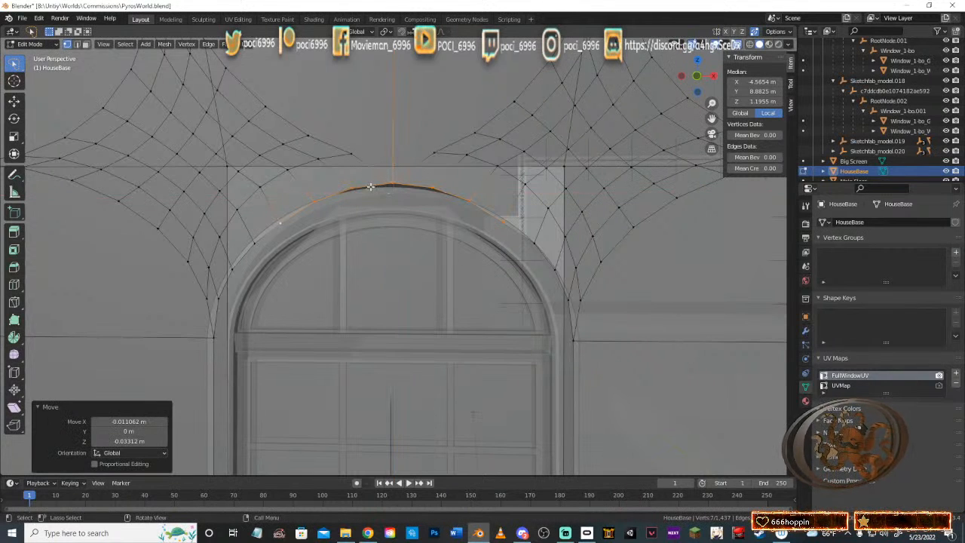
Step: Reduce the selection to the arch's top five vertices and move them down about 0.024 m with Y locked
{"action": "left_click", "coordinate": [281, 221], "text": "shift"}
{"action": "left_click", "coordinate": [498, 220], "text": "shift"}
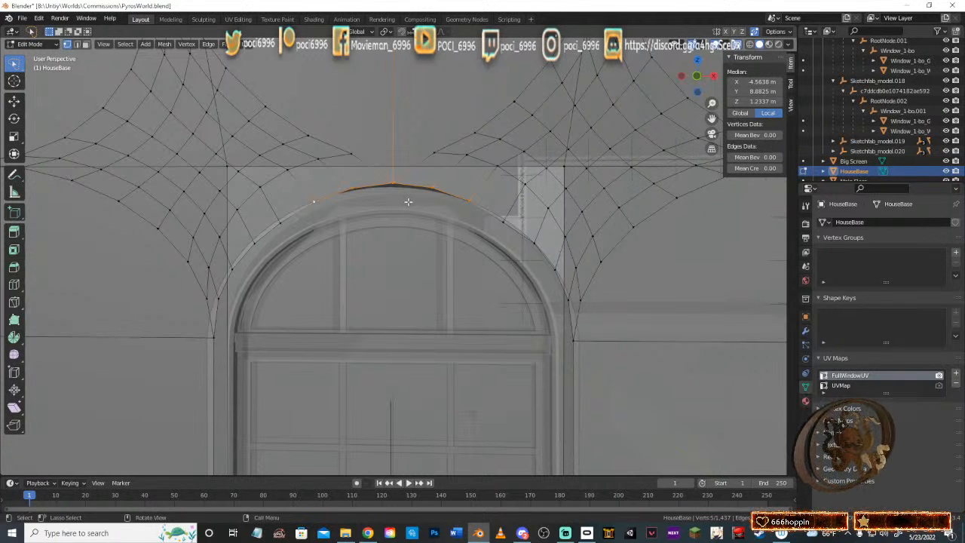
{"action": "key", "text": "g"}
{"action": "key", "text": "shift+y"}
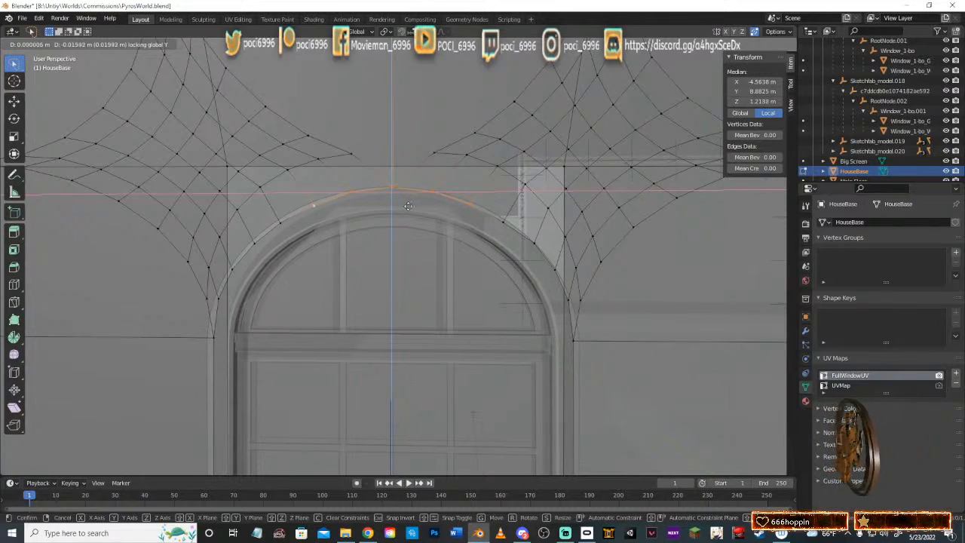
{"action": "left_click", "coordinate": [408, 206]}
{"action": "middle_click_drag", "start_coordinate": [407, 206], "coordinate": [447, 177]}
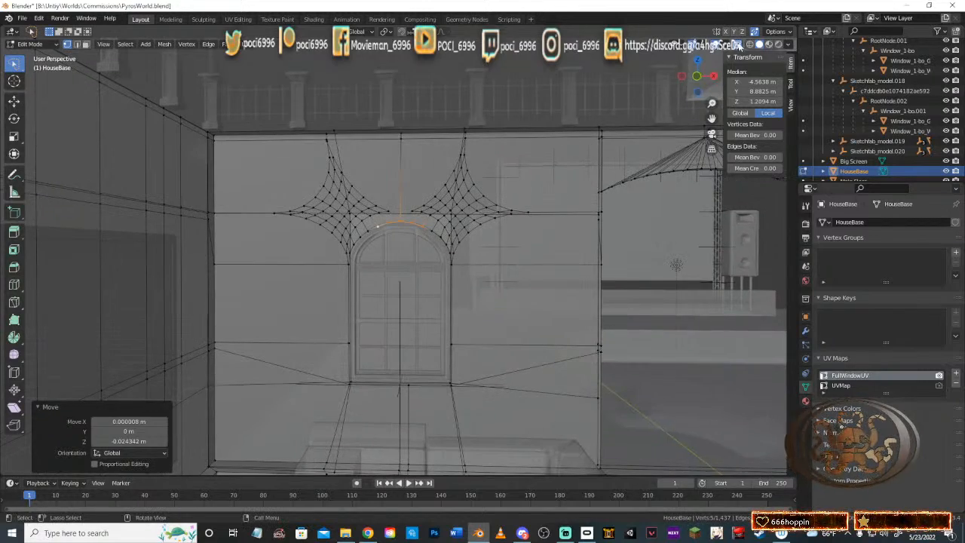
Step: Turn off X-ray and move the vertex midway up the arch's right side down about 0.02 m in two Y-locked moves, onto the frame
{"action": "left_click", "coordinate": [739, 45]}
{"action": "middle_click_drag", "start_coordinate": [443, 245], "coordinate": [408, 203], "text": "shift"}
{"action": "scroll", "coordinate": [444, 168], "scroll_direction": "up", "scroll_amount": 5}
{"action": "middle_click_drag", "start_coordinate": [482, 144], "coordinate": [578, 235], "text": "shift"}
{"action": "left_click", "coordinate": [565, 215]}
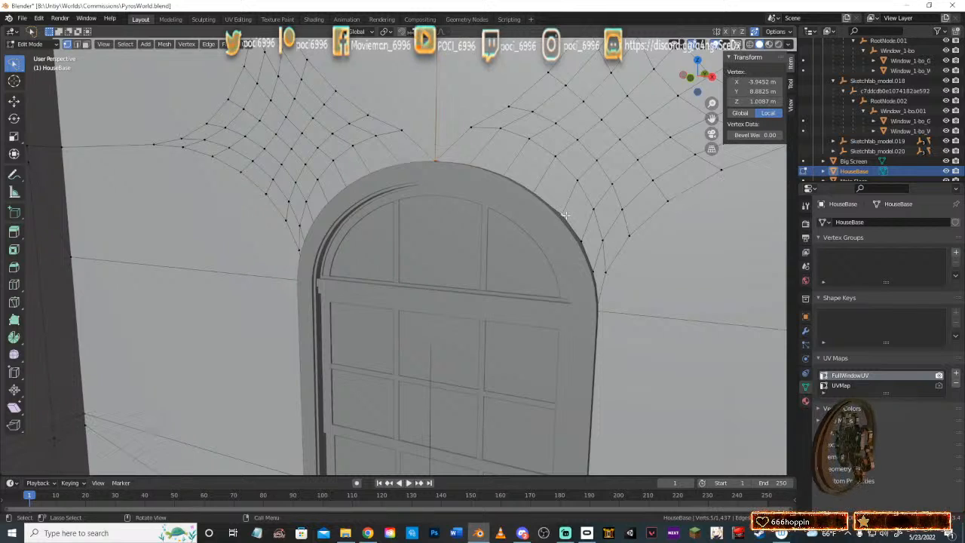
{"action": "key", "text": "g"}
{"action": "key", "text": "shift+y"}
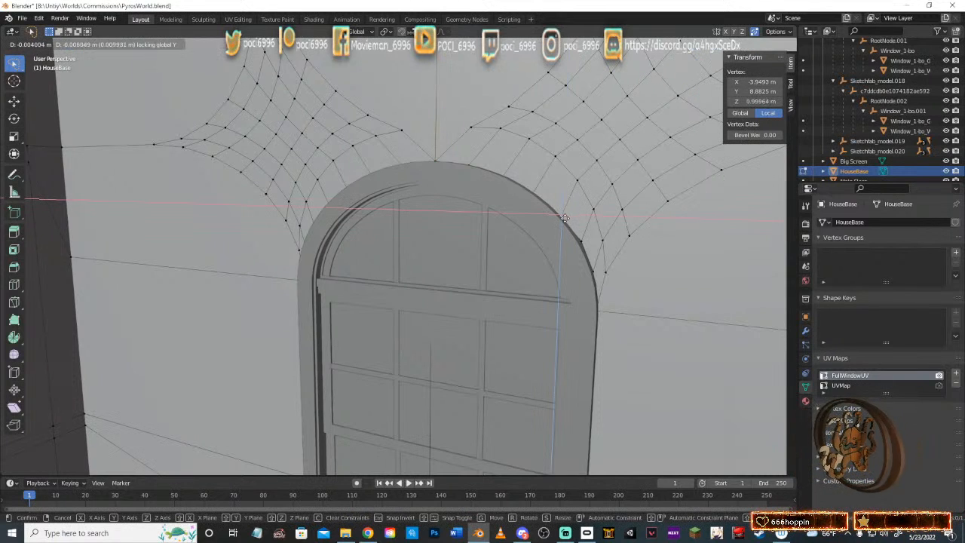
{"action": "left_click", "coordinate": [565, 218]}
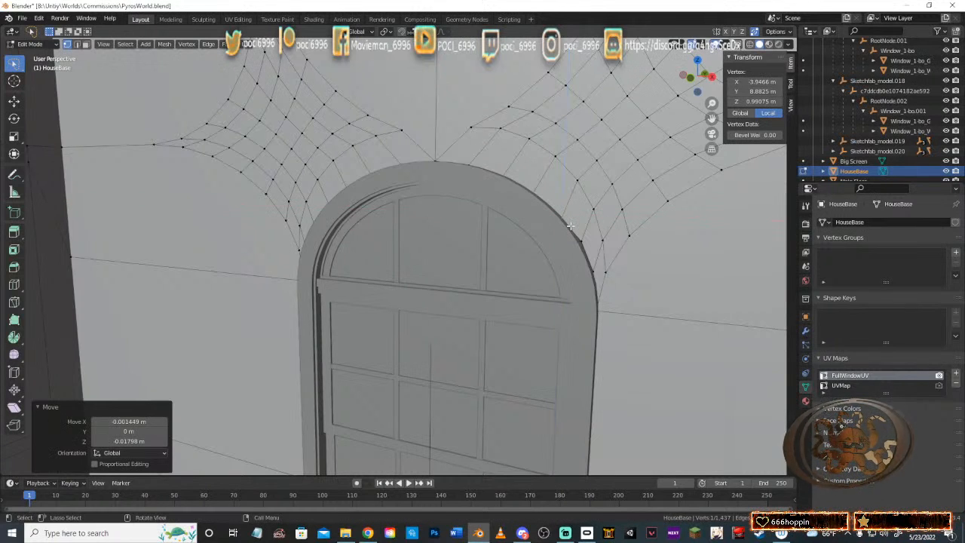
{"action": "key", "text": "g"}
{"action": "key", "text": "shift+y"}
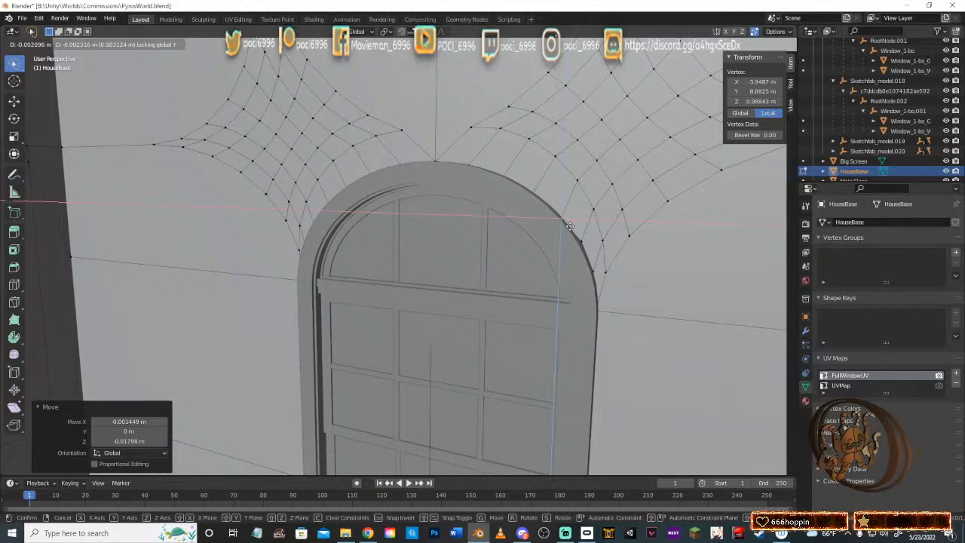
{"action": "left_click", "coordinate": [570, 226]}
Step: Move the next two lower vertices on the arch's right side about 0.008 m inward and 0.007 to 0.009 m down, each with Y locked
{"action": "left_click", "coordinate": [584, 244]}
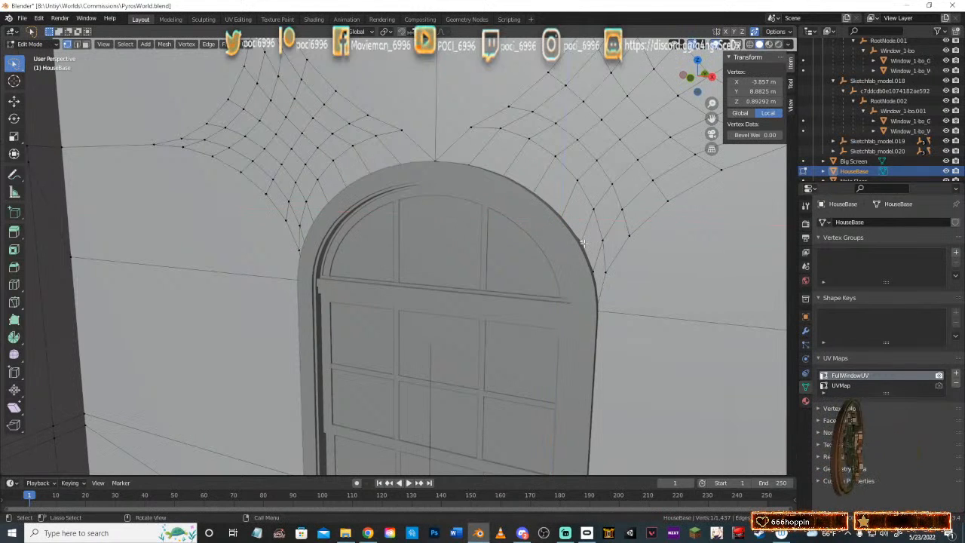
{"action": "key", "text": "g"}
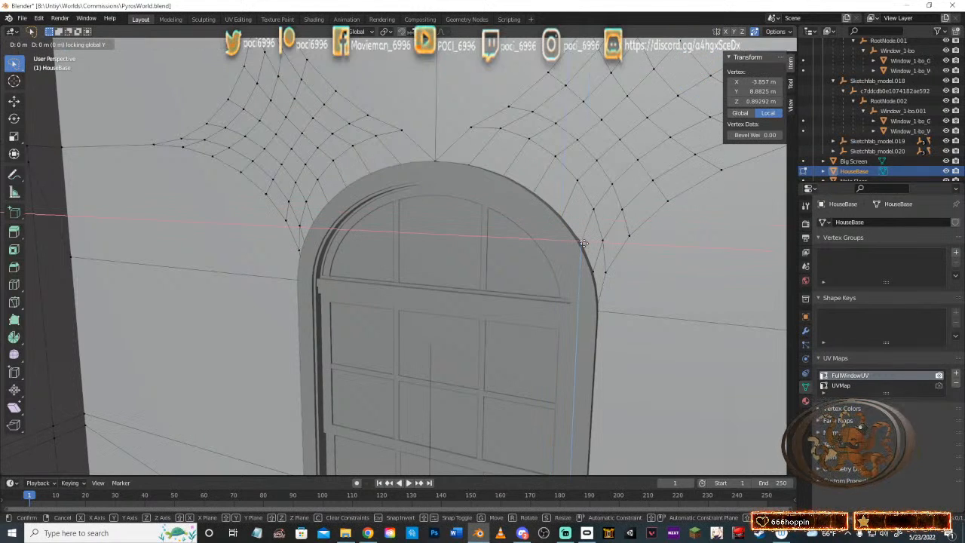
{"action": "key", "text": "shift+y"}
{"action": "left_click", "coordinate": [585, 246]}
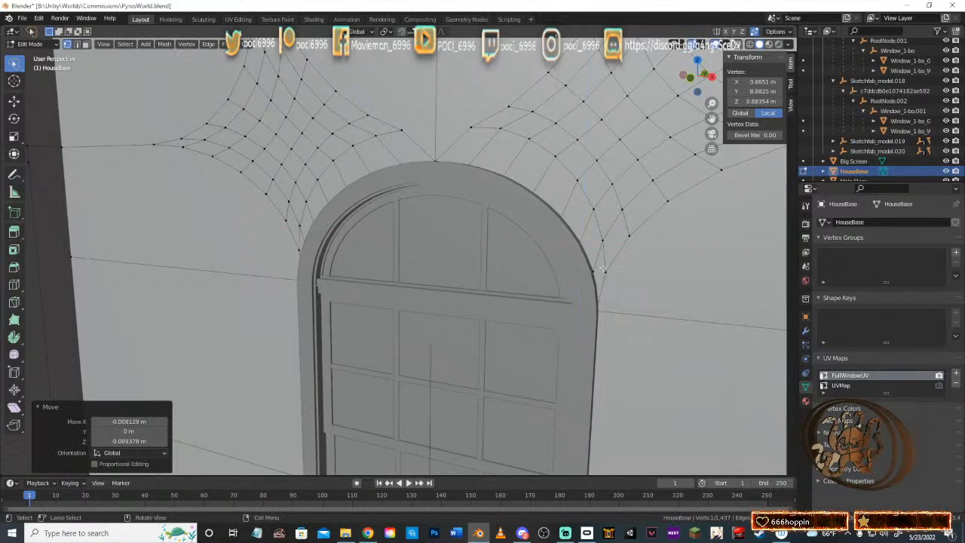
{"action": "left_click", "coordinate": [597, 277]}
{"action": "key", "text": "g"}
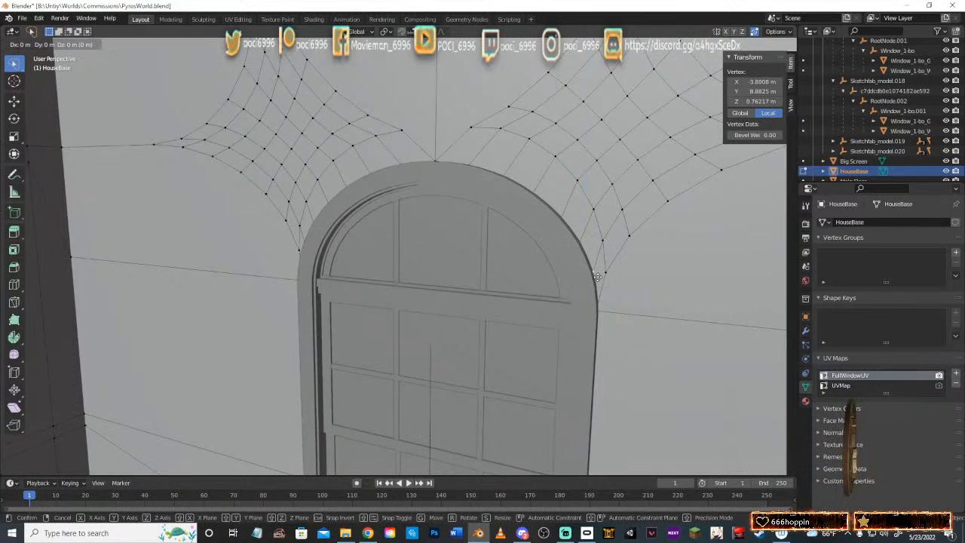
{"action": "key", "text": "shift+y"}
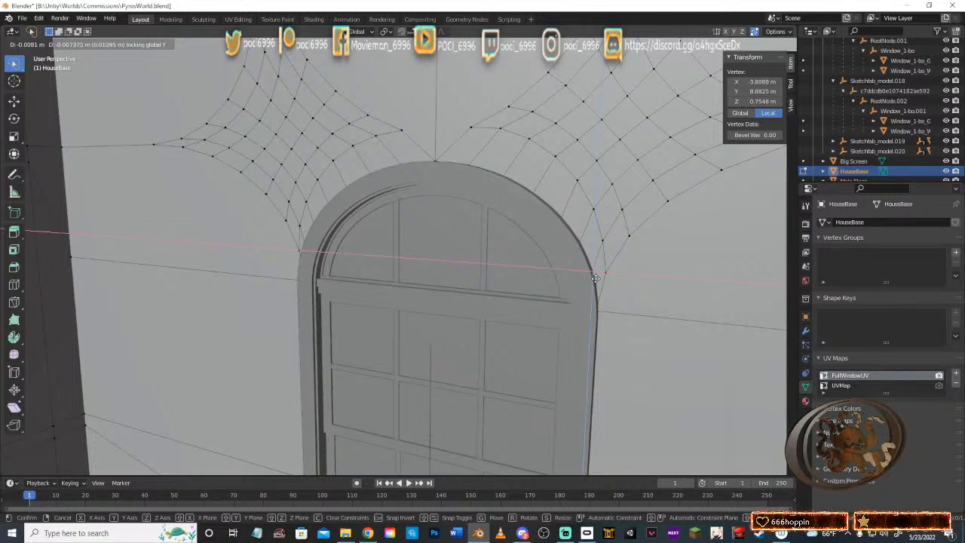
{"action": "left_click", "coordinate": [597, 277]}
Step: With Y locked, lower the vertex just right of the arch's peak about 0.005 m and the peak vertex about 0.015 m
{"action": "middle_click_drag", "start_coordinate": [447, 210], "coordinate": [495, 211]}
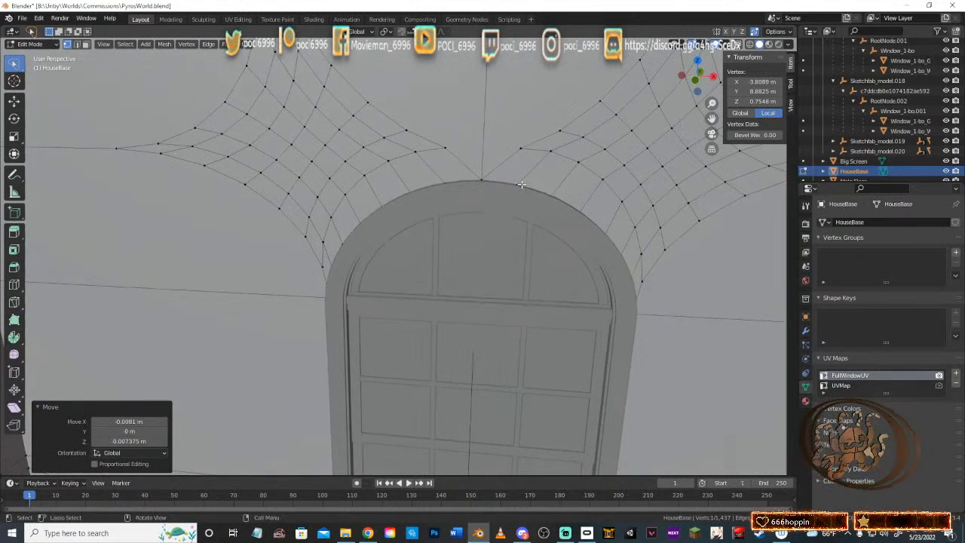
{"action": "left_click", "coordinate": [521, 186]}
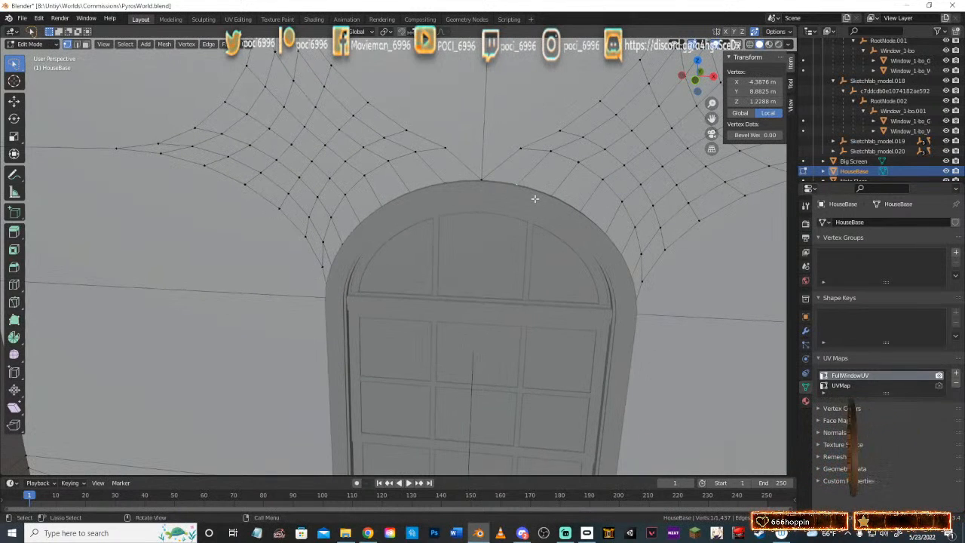
{"action": "key", "text": "g"}
{"action": "key", "text": "y"}
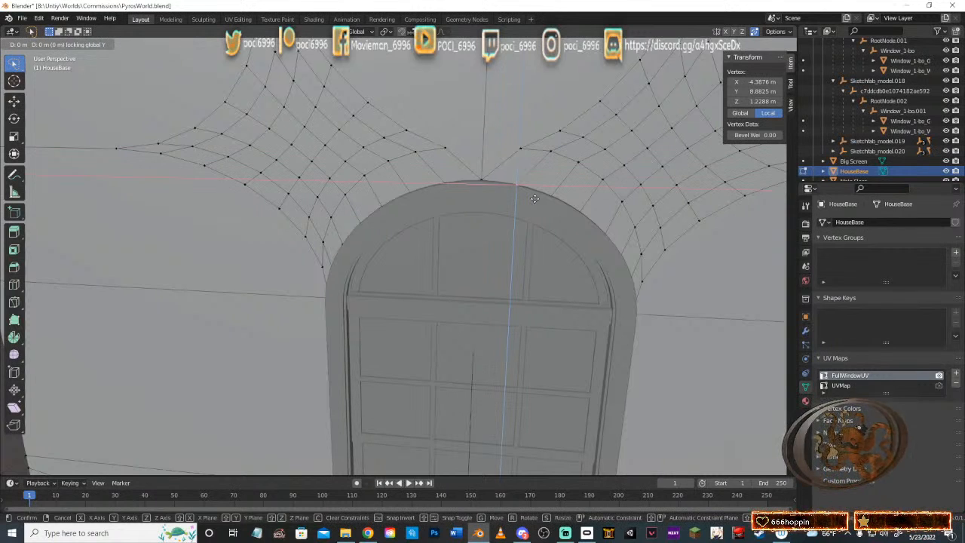
{"action": "left_click", "coordinate": [534, 198]}
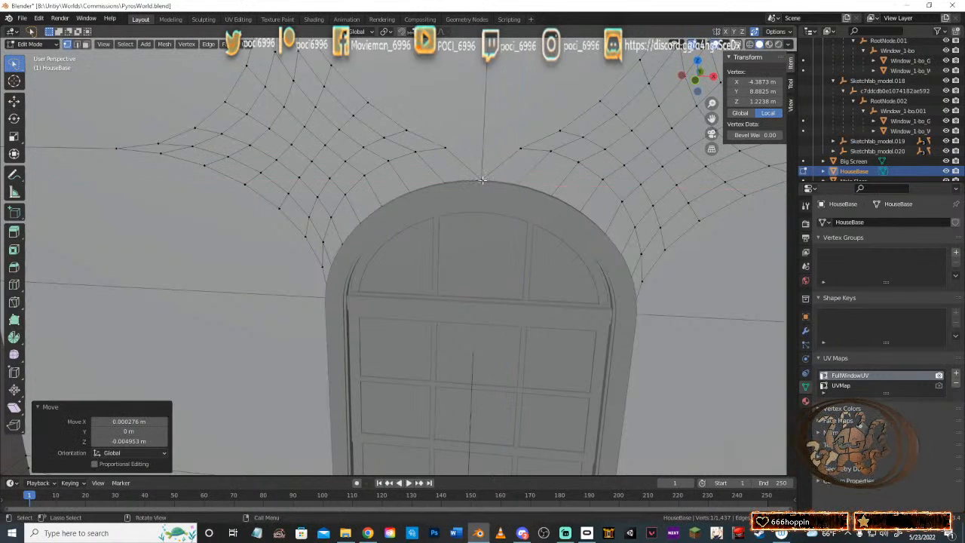
{"action": "left_click", "coordinate": [501, 185]}
{"action": "key", "text": "g"}
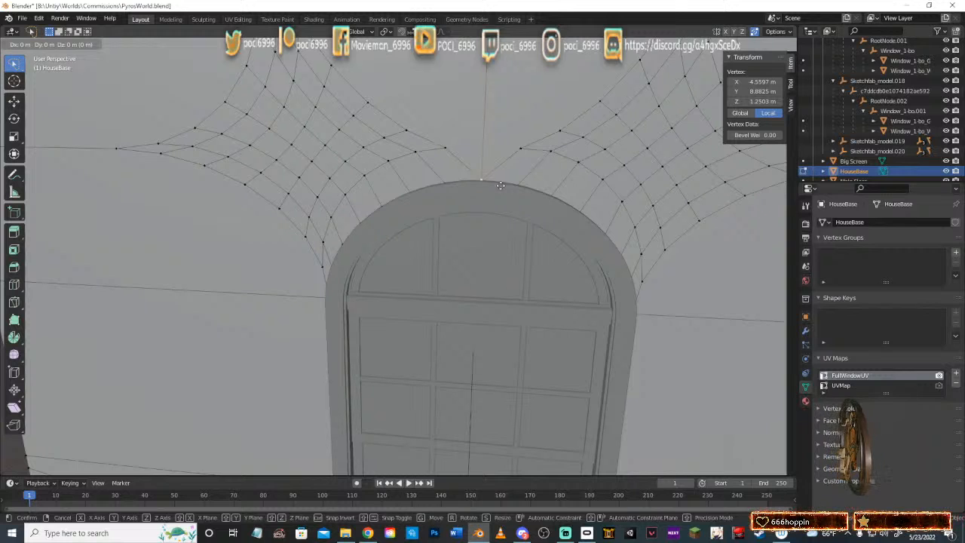
{"action": "key", "text": "y"}
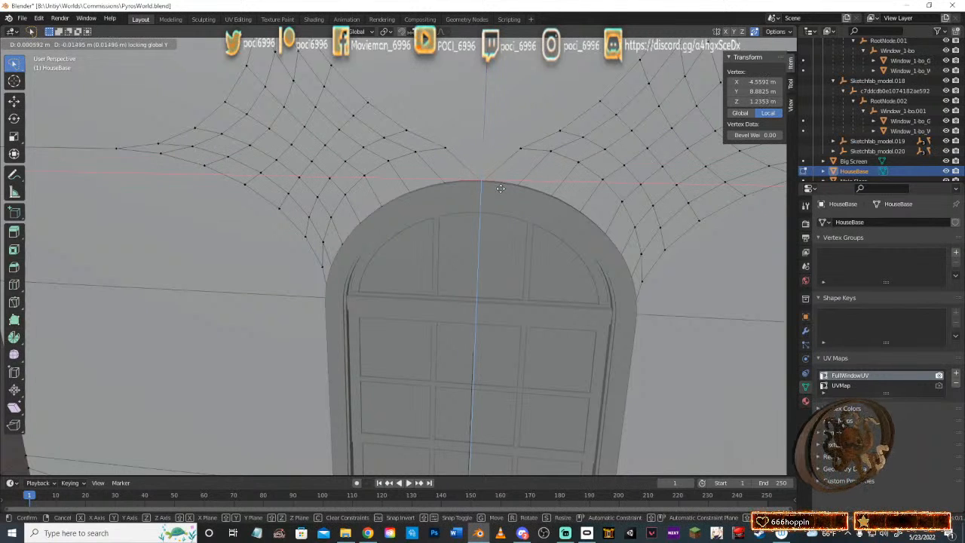
{"action": "left_click", "coordinate": [500, 188]}
Step: Move the upper two protruding vertices on the arch's left side inward about 0.013 m and 0.006 m, each about 0.006 m down, Y locked
{"action": "mouse_move", "coordinate": [500, 189]}
{"action": "middle_mouse_down"}
{"action": "mouse_move", "coordinate": [500, 198]}
{"action": "mouse_move", "coordinate": [561, 188]}
{"action": "mouse_move", "coordinate": [517, 197]}
{"action": "middle_mouse_up"}
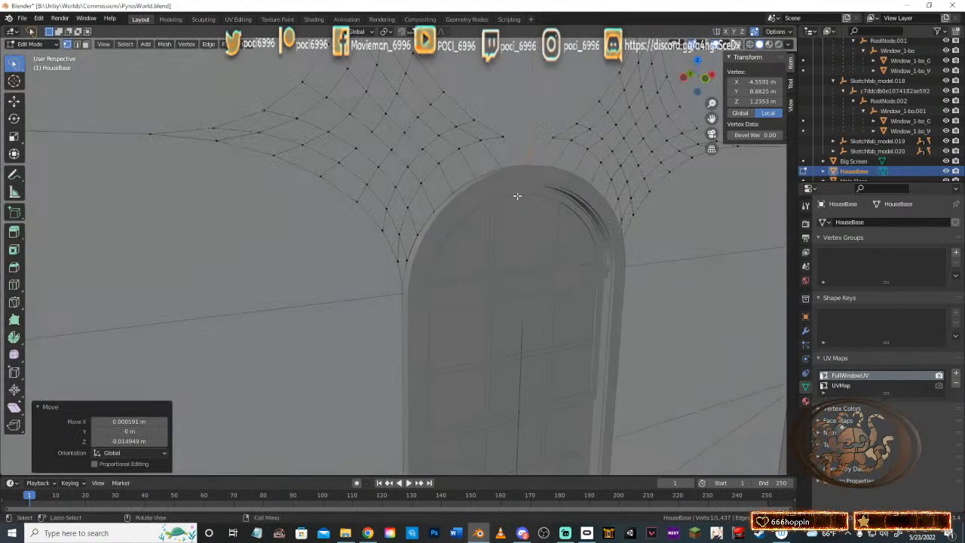
{"action": "left_click", "coordinate": [454, 194]}
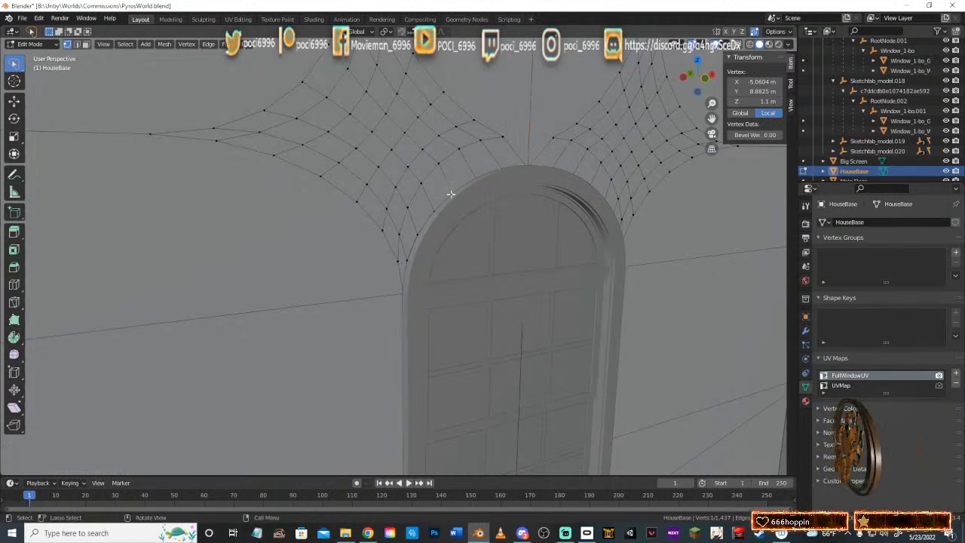
{"action": "key", "text": "g"}
{"action": "key", "text": "shift+y"}
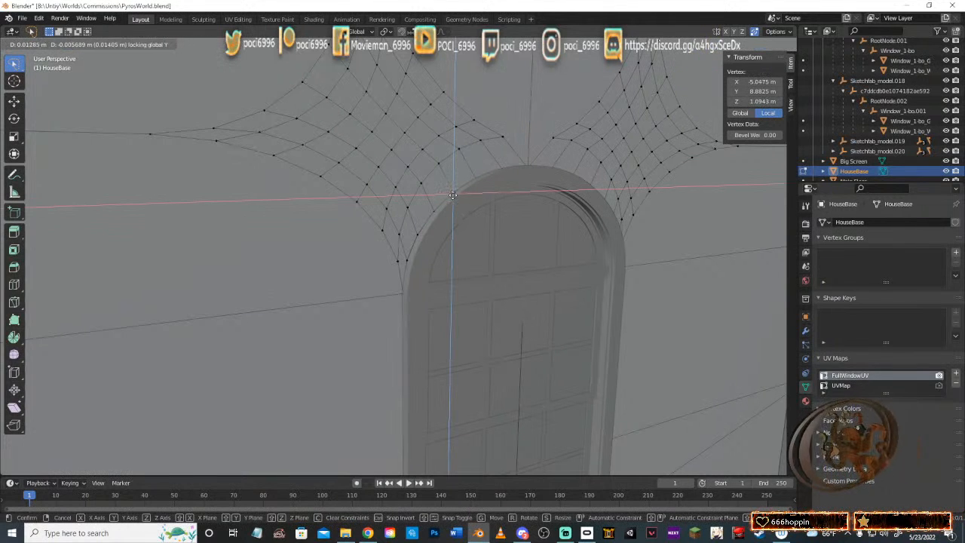
{"action": "left_click", "coordinate": [437, 206]}
{"action": "left_click", "coordinate": [440, 210]}
{"action": "key", "text": "g"}
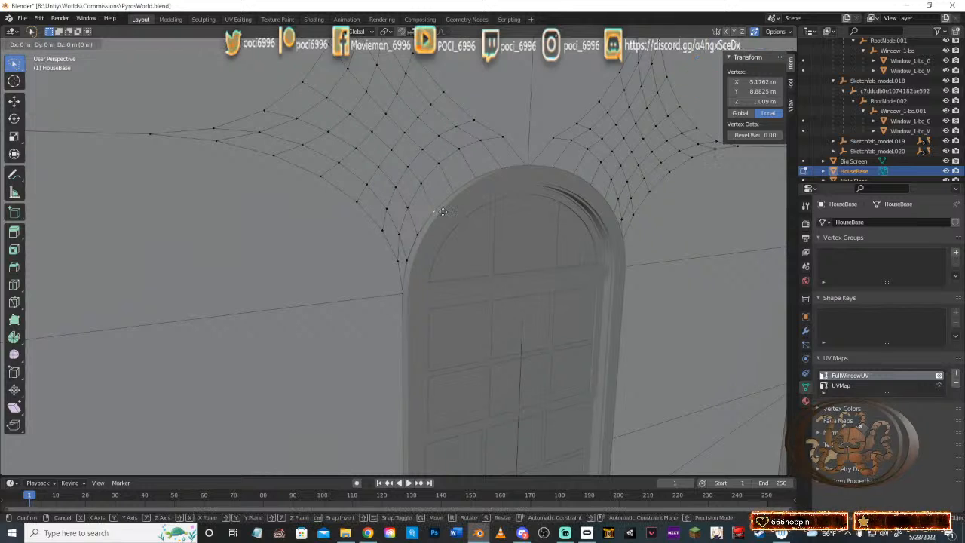
{"action": "key", "text": "shift+y"}
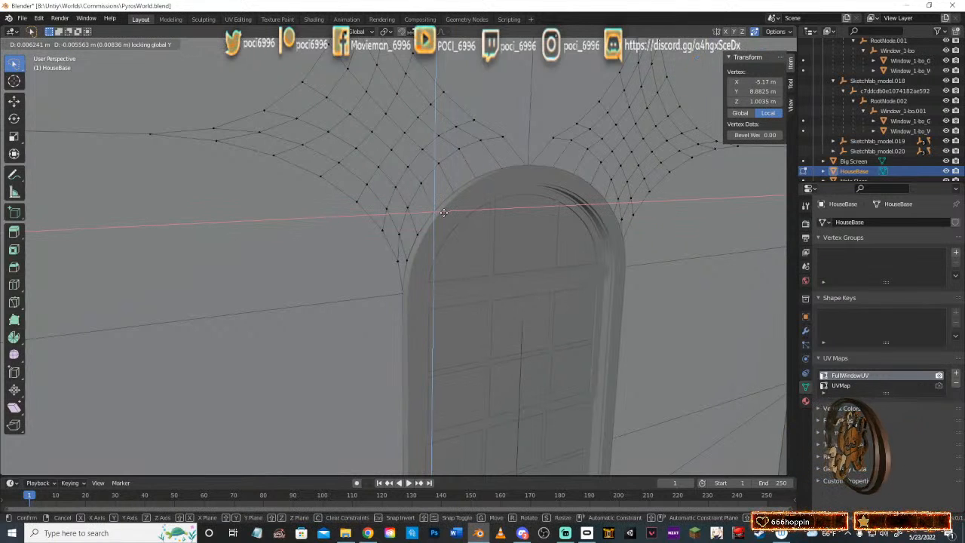
{"action": "left_click", "coordinate": [418, 233]}
Step: Move the lower two protruding vertices on the arch's left side inward about 0.009 m and 0.012 m, each about 0.006 m down, Y locked
{"action": "left_click", "coordinate": [422, 236]}
{"action": "key", "text": "g"}
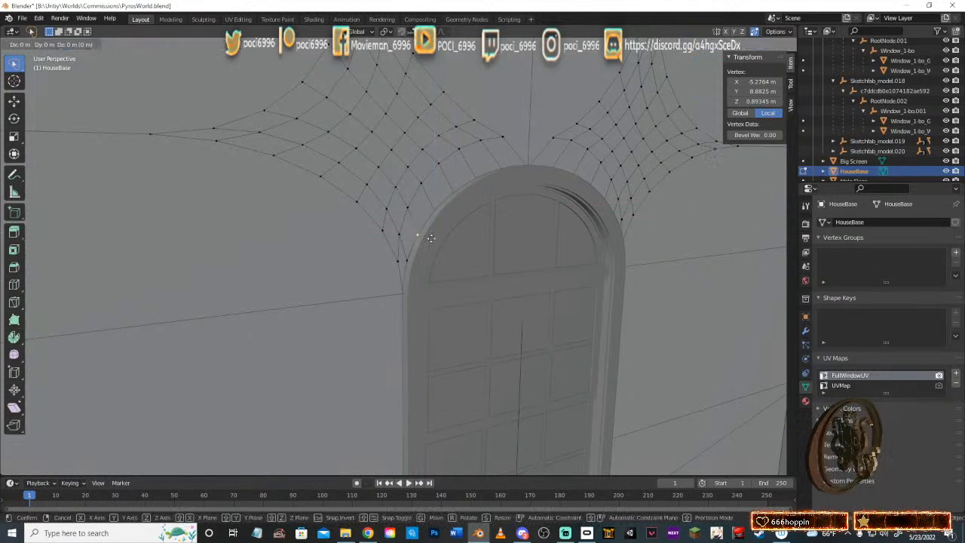
{"action": "key", "text": "shift+y"}
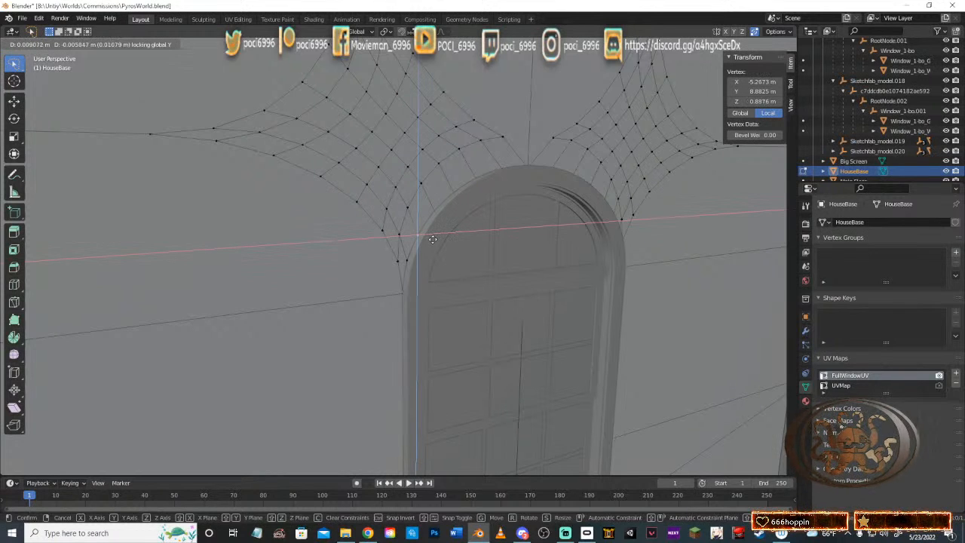
{"action": "left_click", "coordinate": [425, 247]}
{"action": "left_click", "coordinate": [408, 260]}
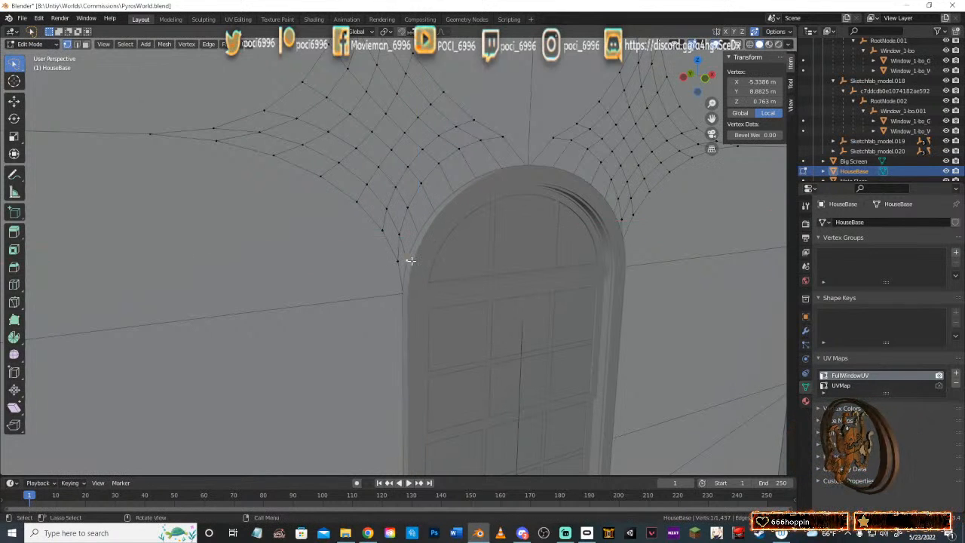
{"action": "key", "text": "g"}
{"action": "key", "text": "shift+y"}
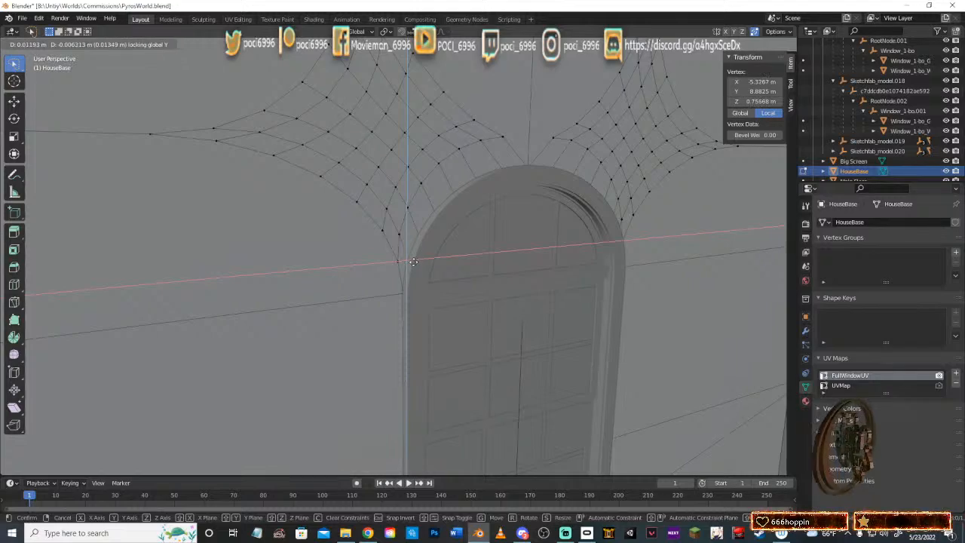
{"action": "left_click", "coordinate": [413, 261]}
Step: Examine how the arched opening fits around the window frame from both faces of the wall
{"action": "scroll", "coordinate": [422, 208], "scroll_direction": "down", "scroll_amount": 4}
{"action": "middle_click_drag", "start_coordinate": [630, 210], "coordinate": [536, 209]}
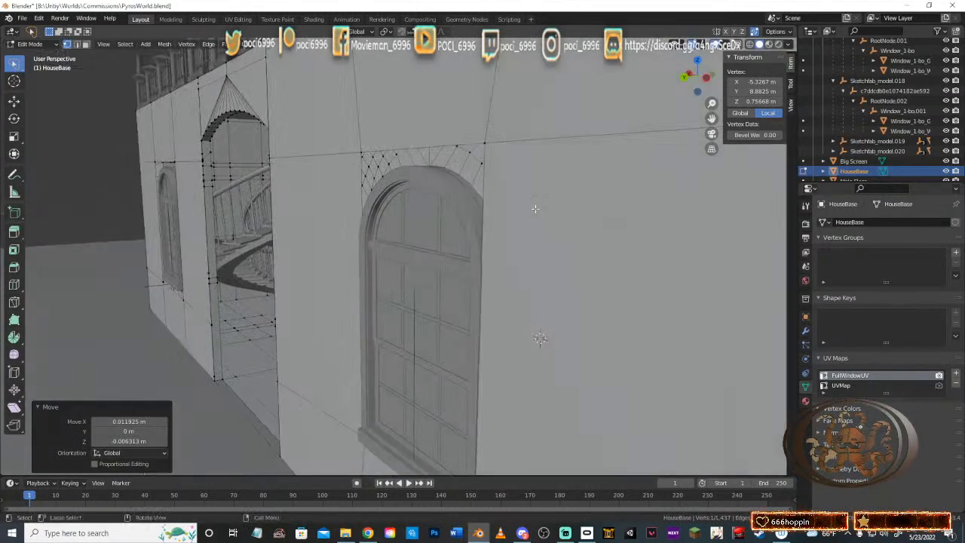
{"action": "middle_click_drag", "start_coordinate": [438, 207], "coordinate": [493, 211]}
{"action": "scroll", "coordinate": [483, 211], "scroll_direction": "up", "scroll_amount": 4}
{"action": "middle_click_drag", "start_coordinate": [408, 202], "coordinate": [600, 251]}
{"action": "scroll", "coordinate": [535, 260], "scroll_direction": "down", "scroll_amount": 10}
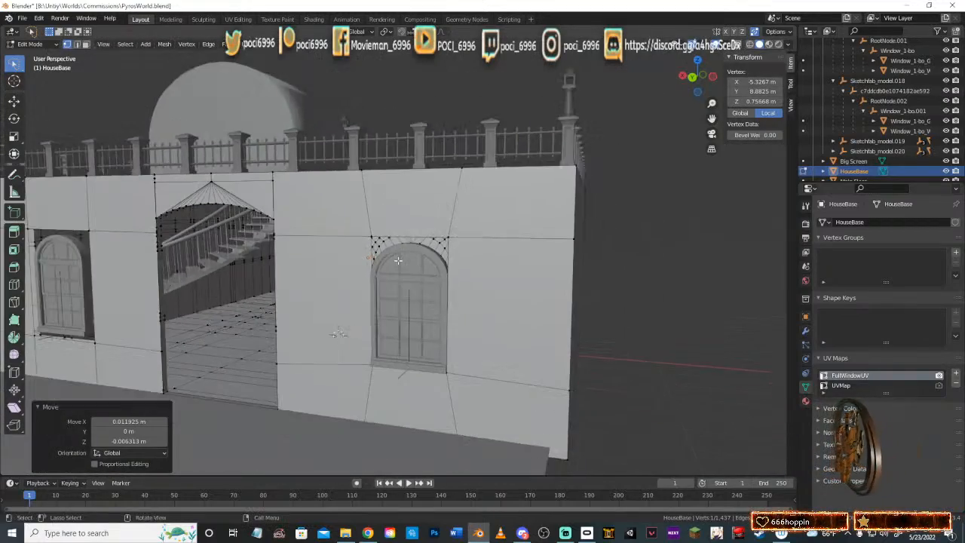
{"action": "mouse_move", "coordinate": [398, 260]}
{"action": "middle_mouse_down"}
{"action": "mouse_move", "coordinate": [423, 266]}
{"action": "mouse_move", "coordinate": [394, 261]}
{"action": "middle_mouse_up"}
{"action": "scroll", "coordinate": [394, 261], "scroll_direction": "up", "scroll_amount": 7}
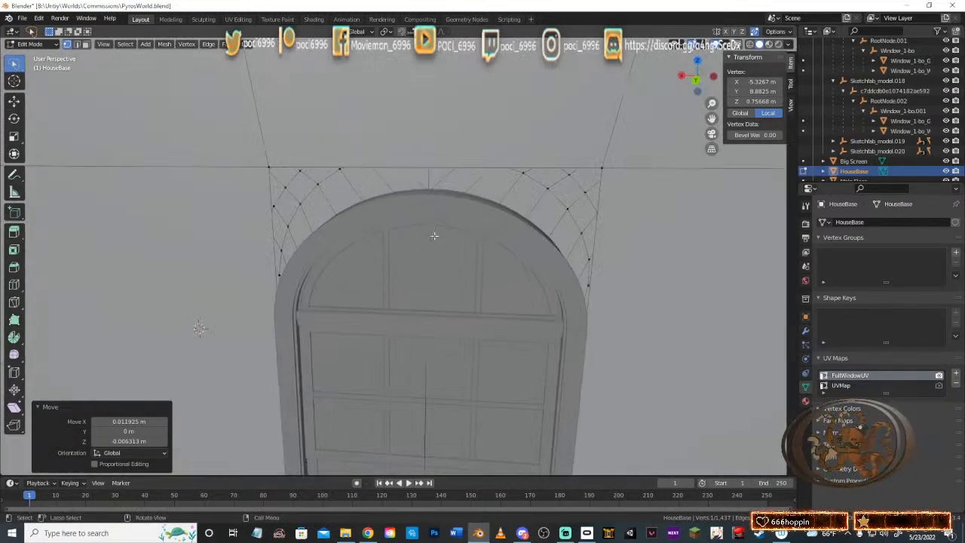
{"action": "middle_click_drag", "start_coordinate": [460, 222], "coordinate": [491, 247]}
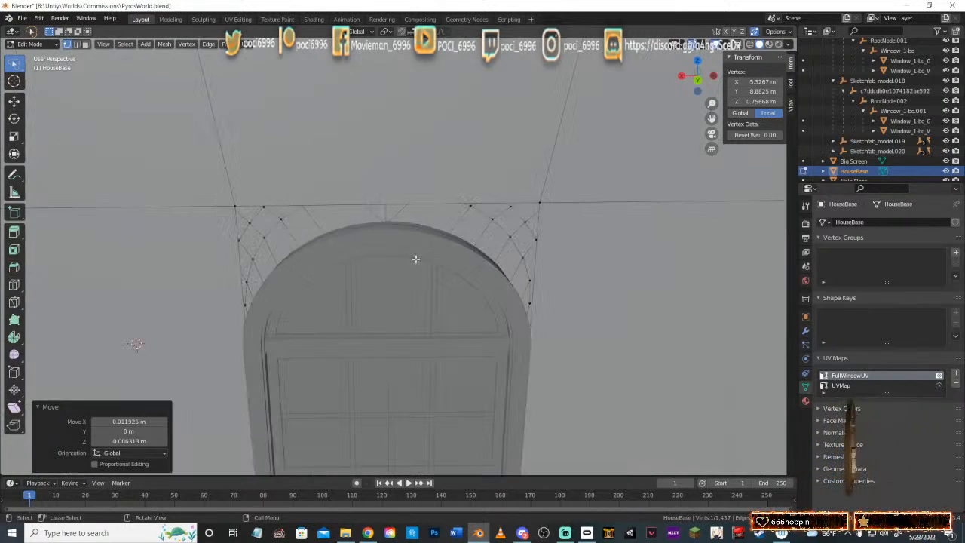
{"action": "middle_click_drag", "start_coordinate": [415, 258], "coordinate": [419, 252]}
{"action": "scroll", "coordinate": [428, 258], "scroll_direction": "down", "scroll_amount": 2}
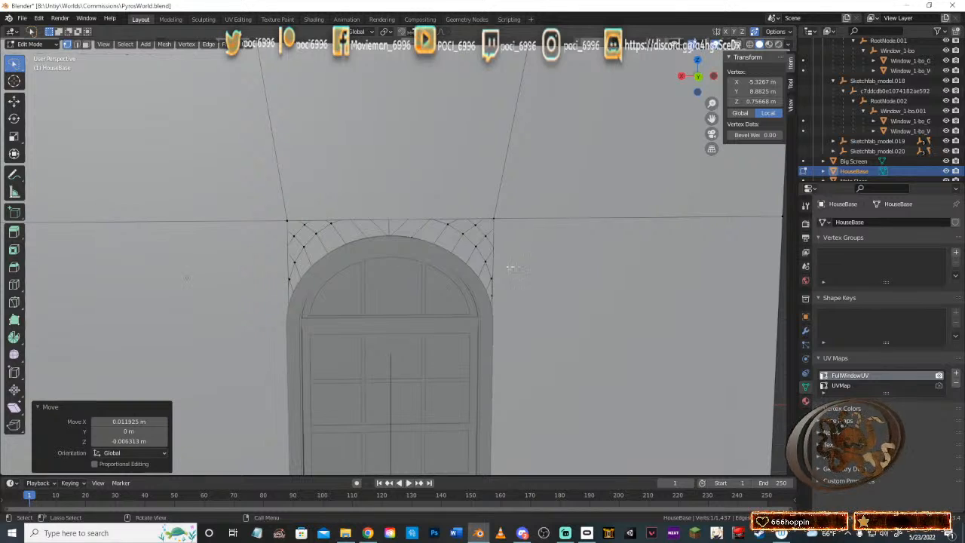
{"action": "left_click_drag", "start_coordinate": [674, 83], "coordinate": [383, 199]}
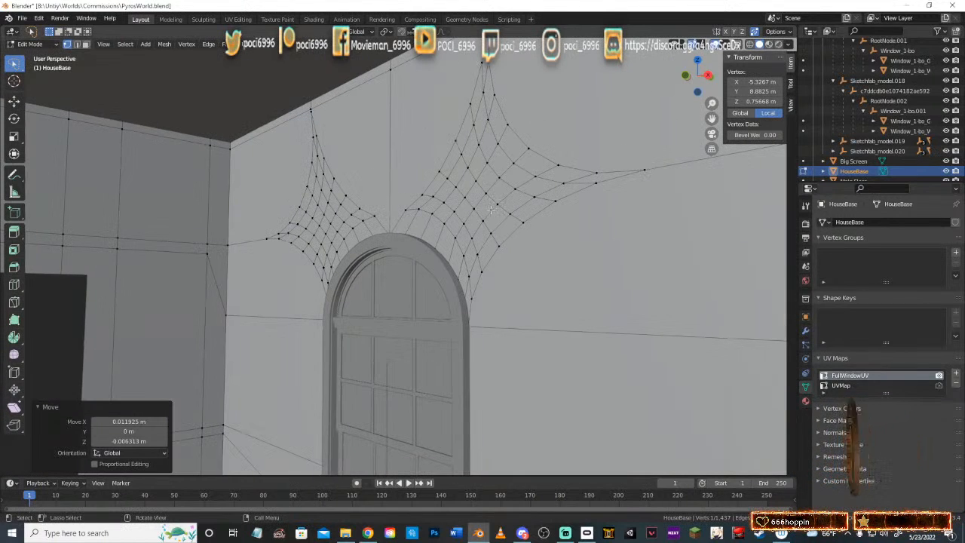
{"action": "middle_click_drag", "start_coordinate": [492, 210], "coordinate": [320, 242]}
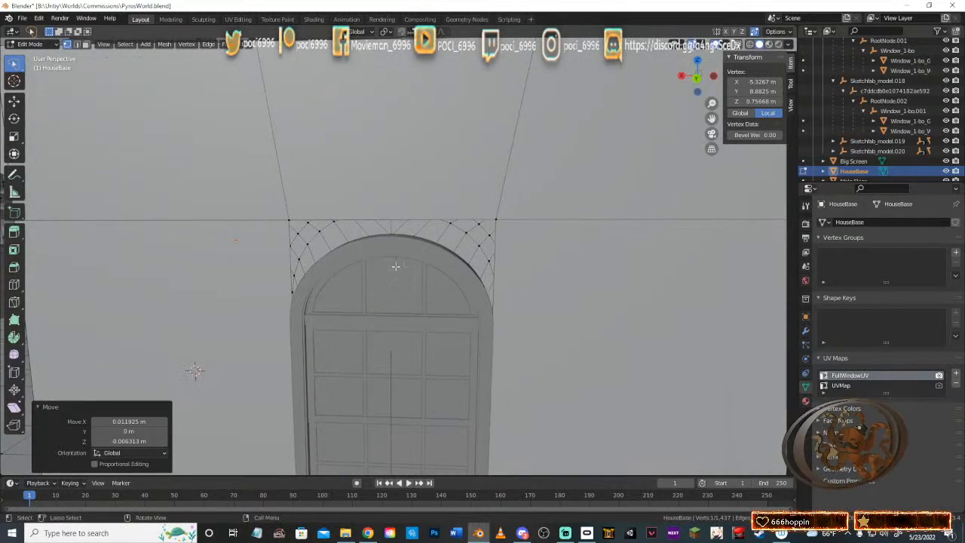
{"action": "middle_click_drag", "start_coordinate": [462, 276], "coordinate": [370, 213]}
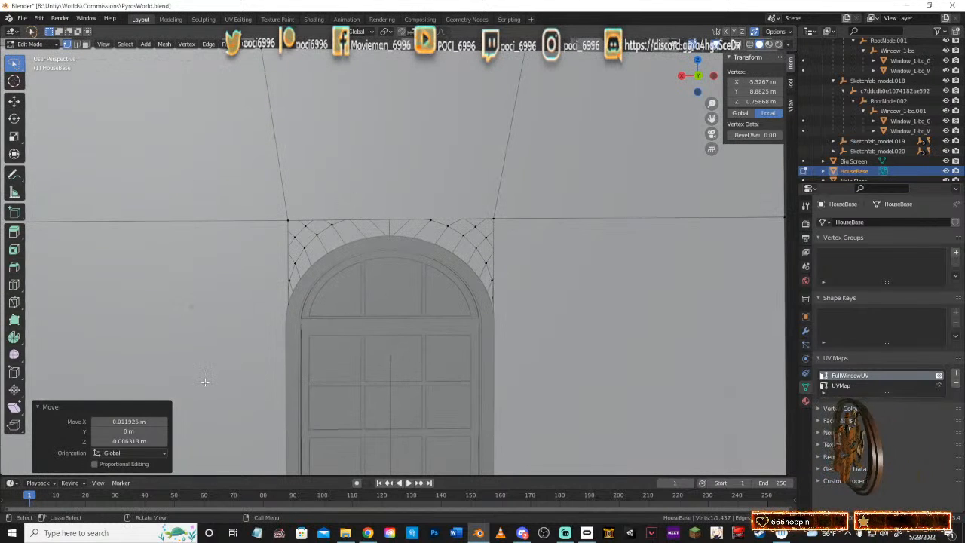
Step: Add one horizontal loop cut to the wall section left of the arched window, slid up with a factor of -0.412
{"action": "key", "text": "ctrl+r"}
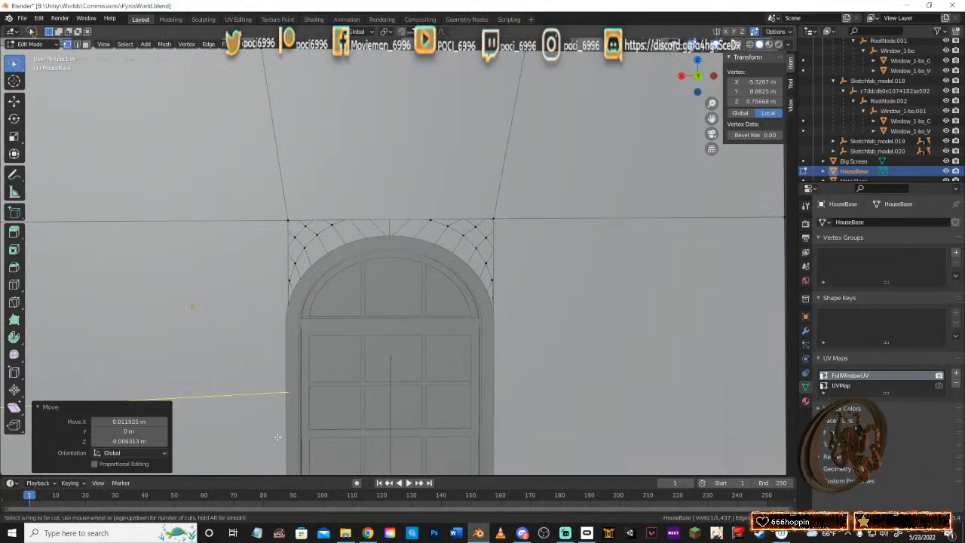
{"action": "left_click", "coordinate": [264, 398]}
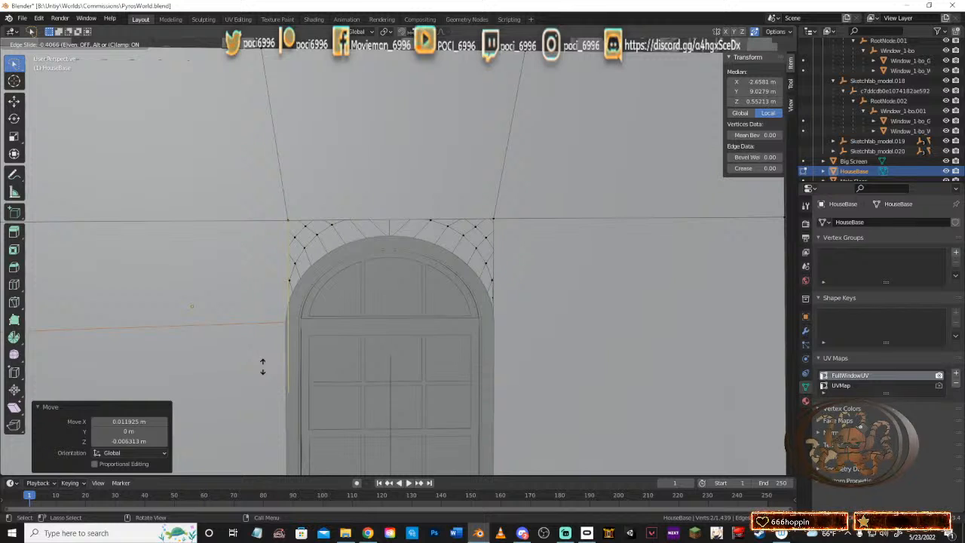
{"action": "left_click", "coordinate": [262, 366]}
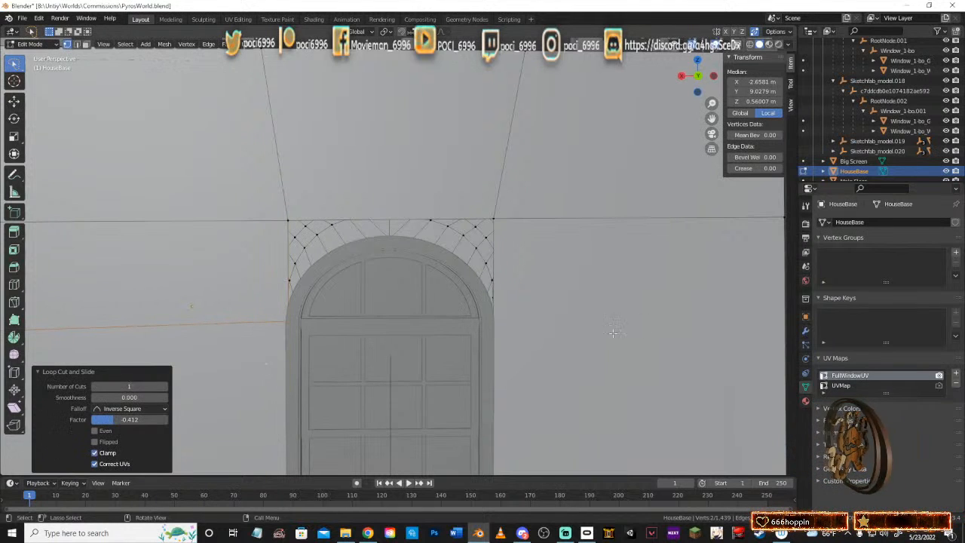
Step: Add one horizontal loop cut to the wall section right of the arched window, slid up with a factor of -0.421
{"action": "key", "text": "ctrl+r"}
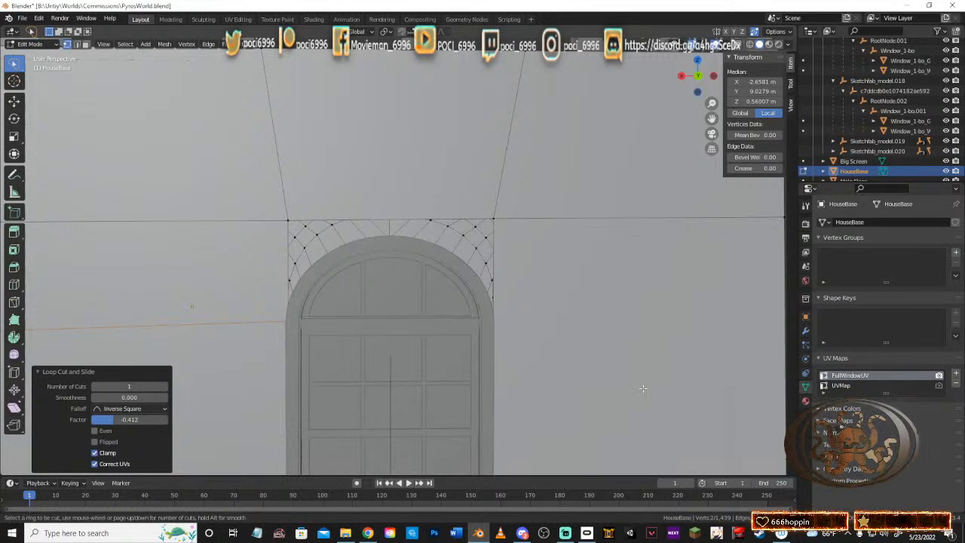
{"action": "key", "text": "Escape"}
{"action": "scroll", "coordinate": [556, 360], "scroll_direction": "down", "scroll_amount": 3}
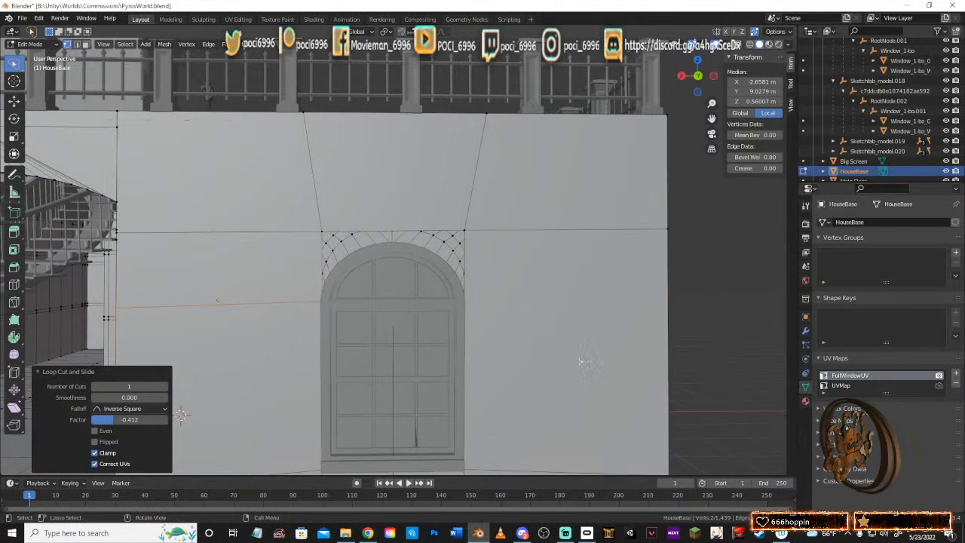
{"action": "key", "text": "ctrl+r"}
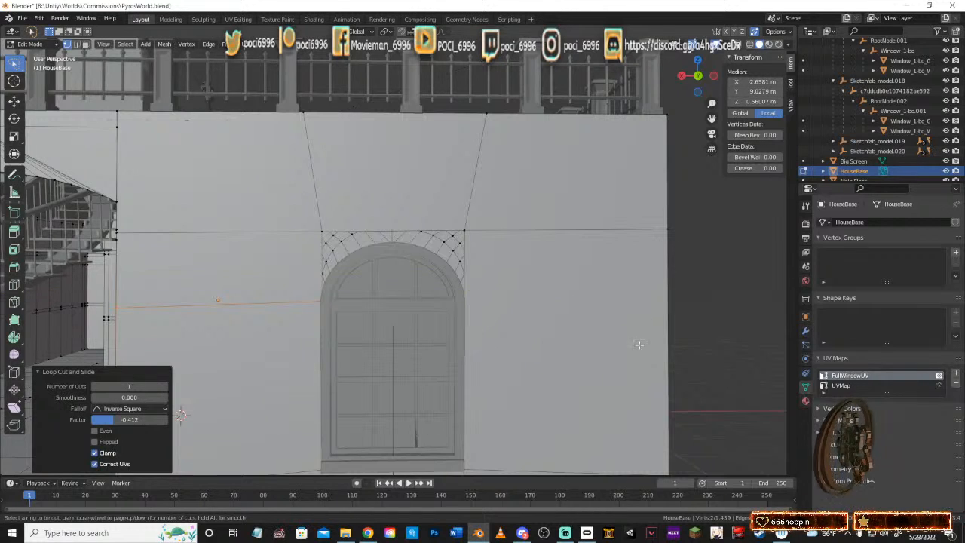
{"action": "left_click", "coordinate": [659, 307]}
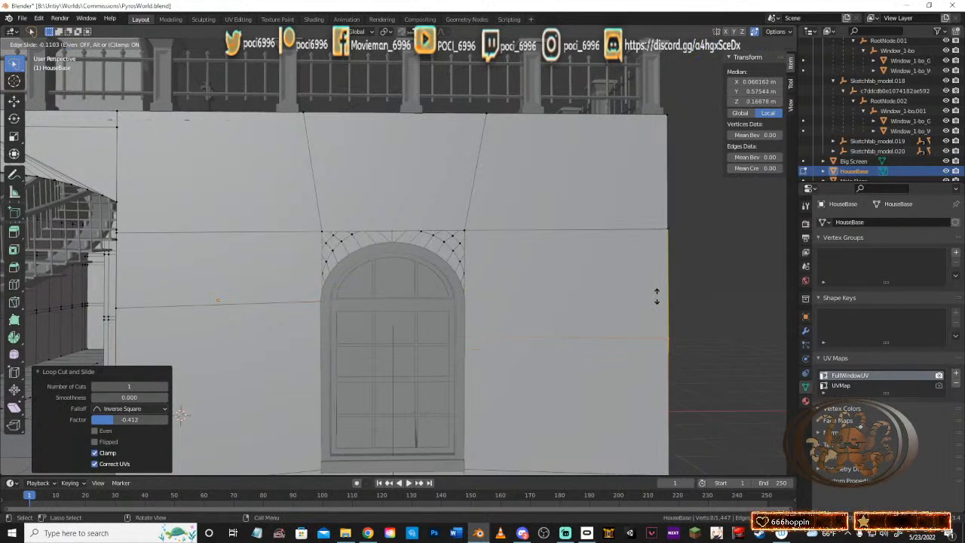
{"action": "left_click", "coordinate": [653, 256]}
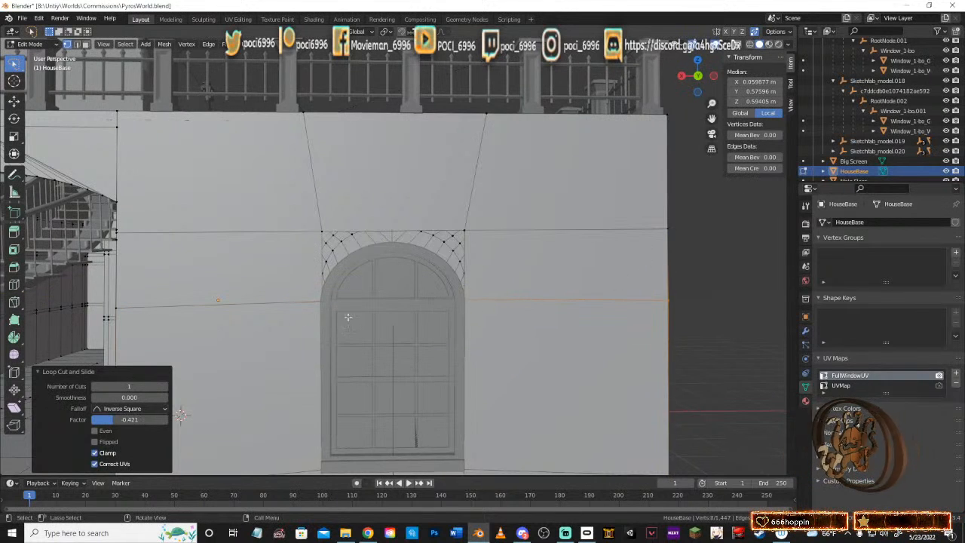
Step: In edge select mode, select the new cut edge left of the arched window and copy its median Z value
{"action": "key", "text": "alt+a"}
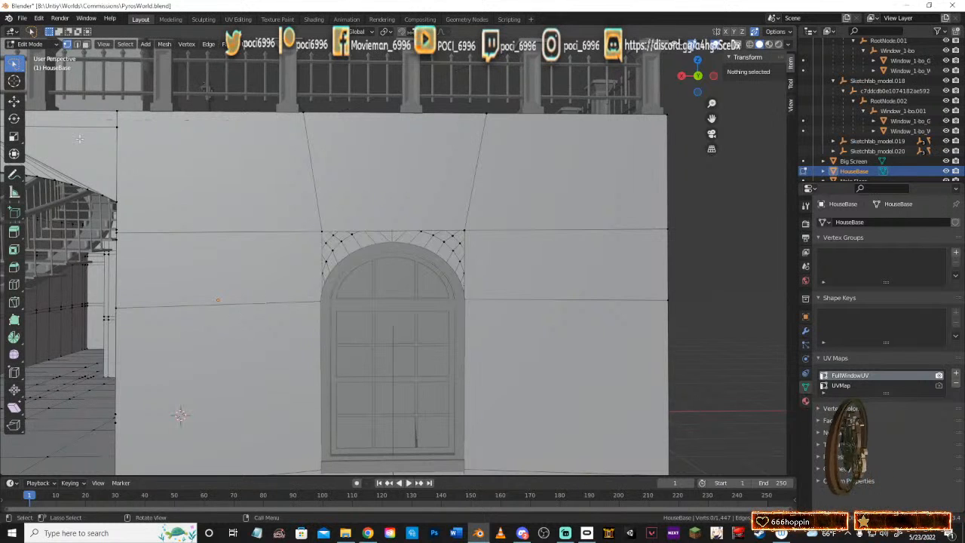
{"action": "left_click", "coordinate": [76, 45]}
{"action": "left_click", "coordinate": [254, 302]}
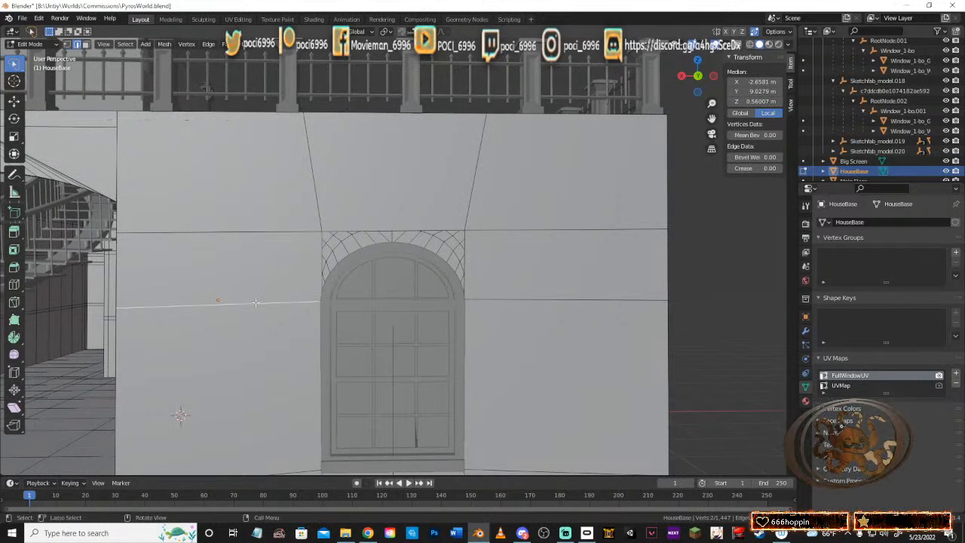
{"action": "mouse_move", "coordinate": [285, 319]}
{"action": "middle_mouse_down"}
{"action": "mouse_move", "coordinate": [319, 328]}
{"action": "mouse_move", "coordinate": [285, 326]}
{"action": "middle_mouse_up"}
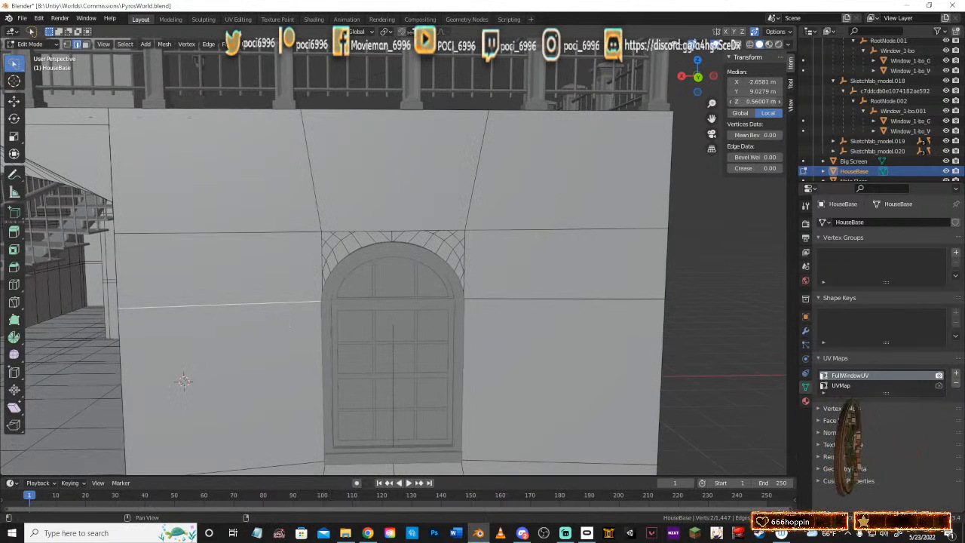
{"action": "left_click", "coordinate": [760, 101]}
{"action": "type", "text": "0.58834 m"}
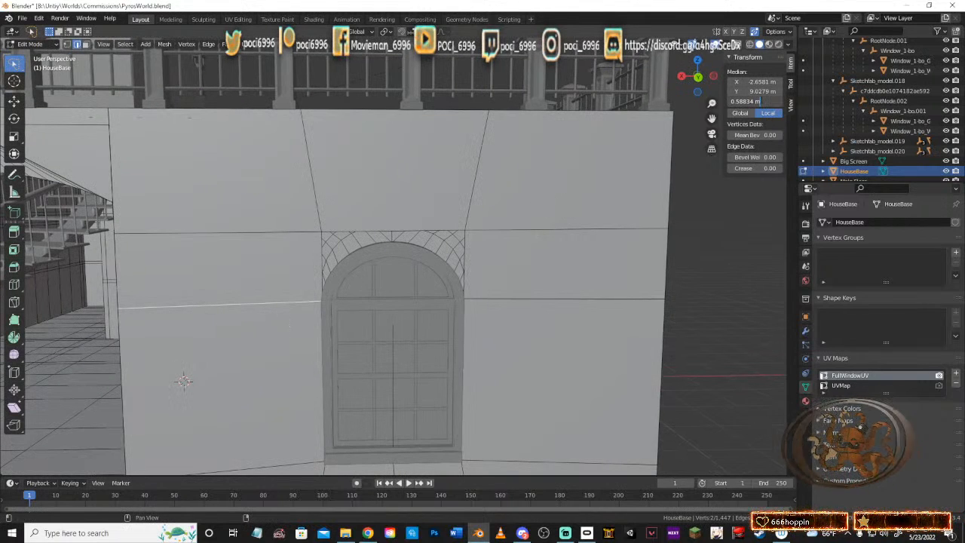
{"action": "key", "text": "Escape"}
{"action": "left_click", "coordinate": [759, 101]}
{"action": "key", "text": "ctrl+c"}
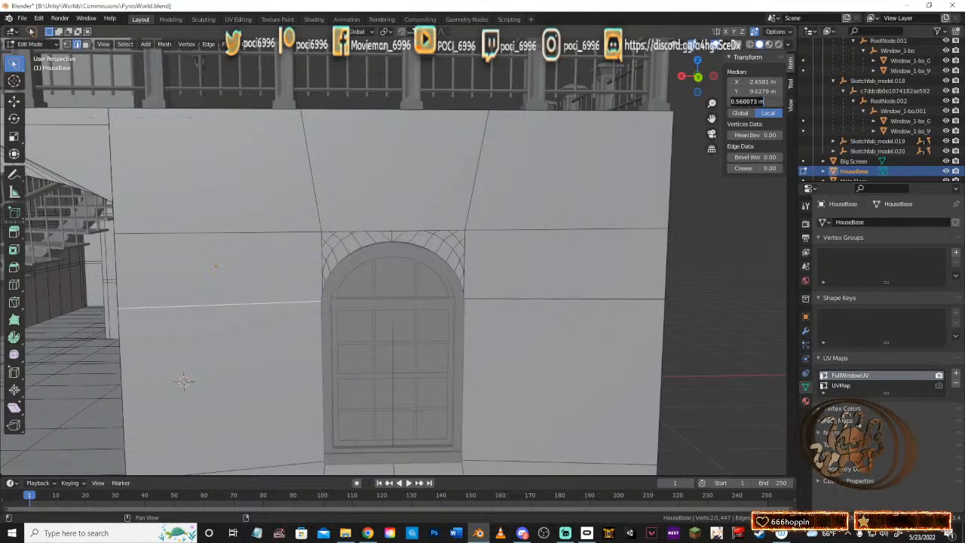
Step: Set the median Z of the cut edge right of the arched window to the copied 0.560073 m
{"action": "left_click", "coordinate": [601, 294]}
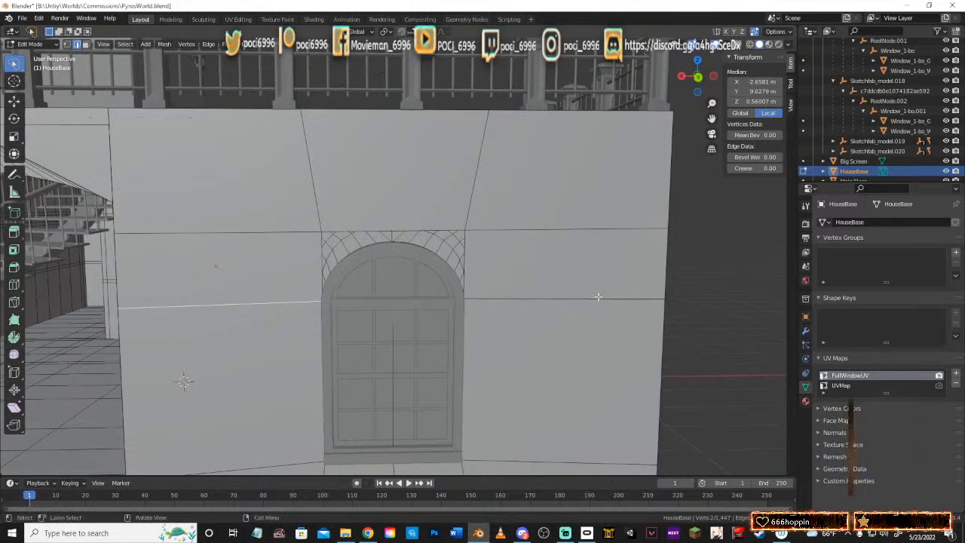
{"action": "left_click", "coordinate": [602, 298]}
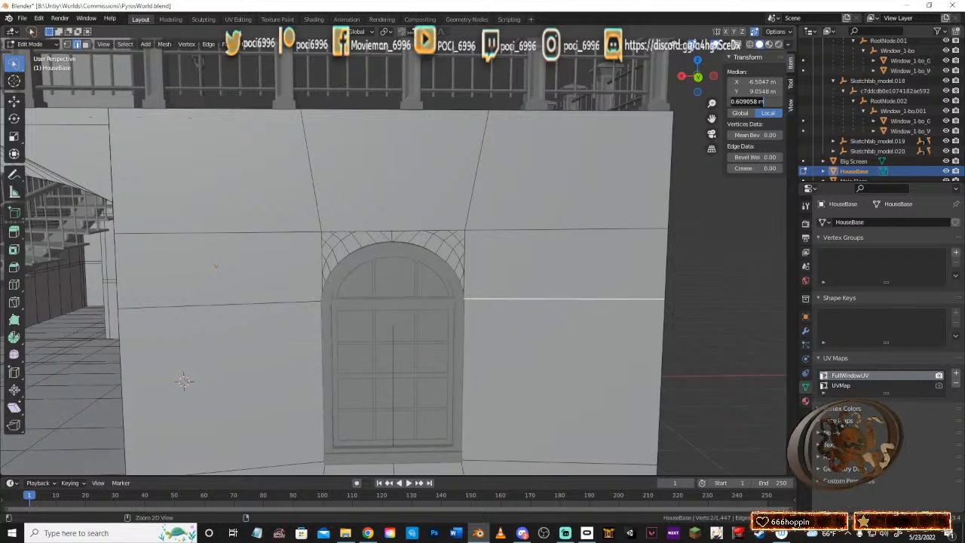
{"action": "key", "text": "ctrl+v"}
{"action": "key", "text": "Return"}
{"action": "middle_click_drag", "start_coordinate": [566, 314], "coordinate": [536, 314]}
Step: In vertex select mode, bevel the opening's upper-left corner vertex with 7 segments and a width of about 0.77 m
{"action": "left_click", "coordinate": [68, 46]}
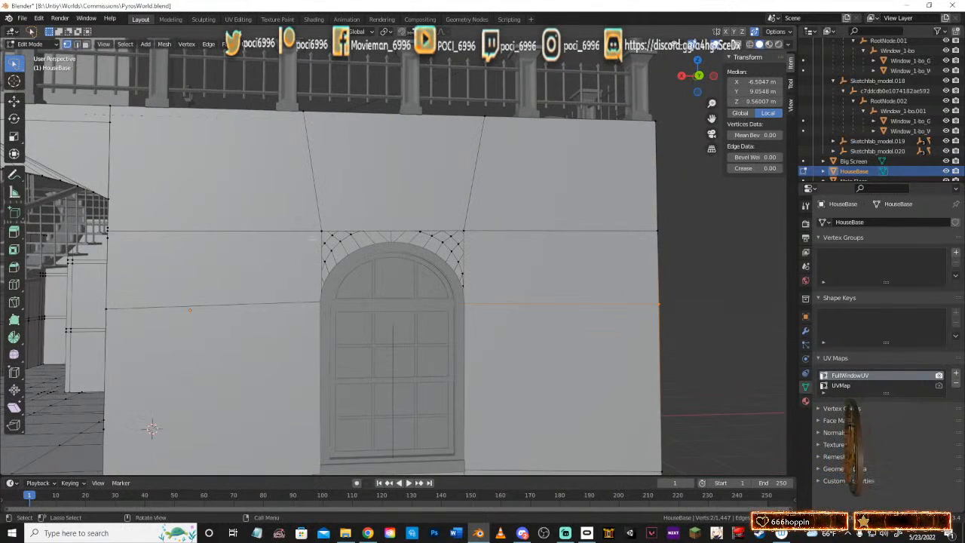
{"action": "middle_click_drag", "start_coordinate": [341, 259], "coordinate": [324, 233]}
{"action": "left_click", "coordinate": [321, 225]}
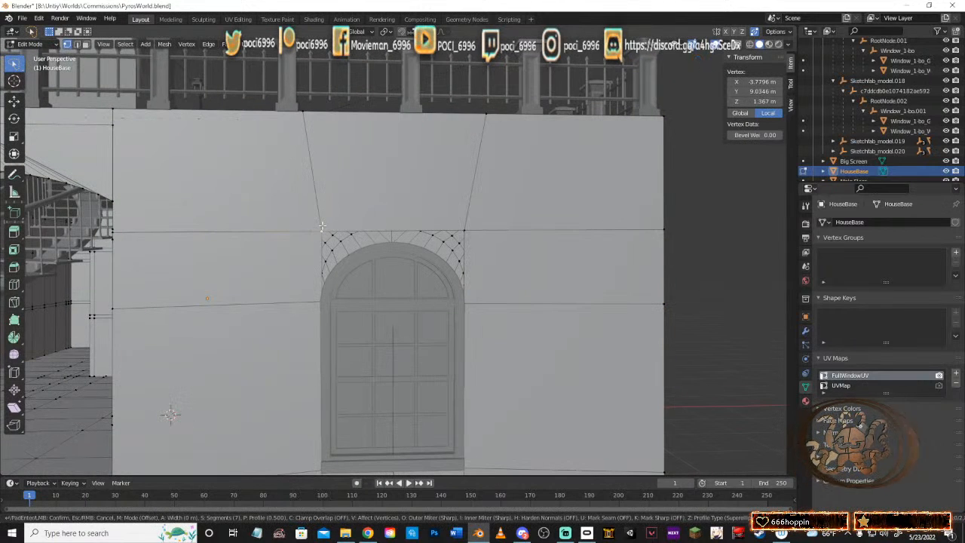
{"action": "key", "text": "ctrl+shift+b"}
{"action": "scroll", "coordinate": [275, 192], "scroll_direction": "up", "scroll_amount": 4}
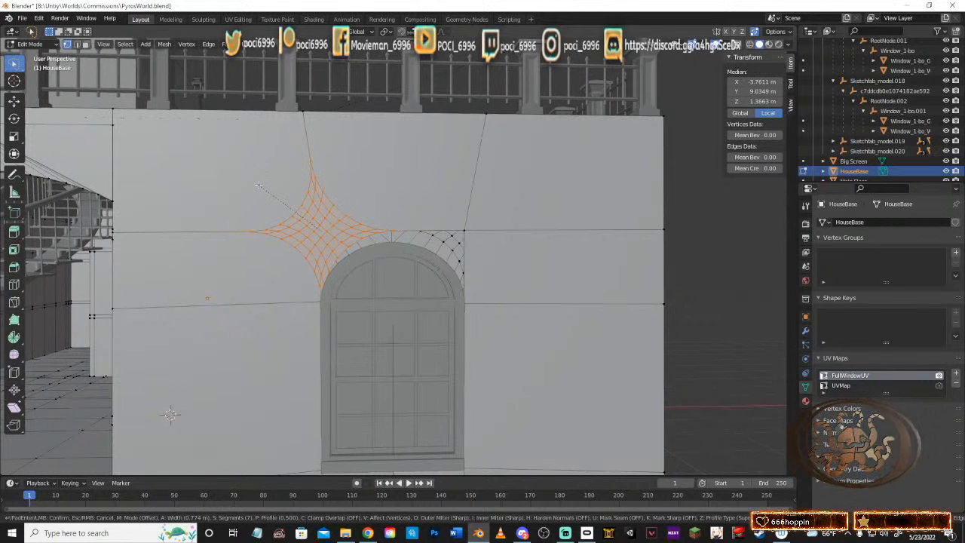
{"action": "left_click", "coordinate": [258, 184]}
Step: Bevel the opening's upper-right corner vertex with 7 segments and a width of about 0.8 m
{"action": "middle_click_drag", "start_coordinate": [258, 185], "coordinate": [422, 211]}
{"action": "left_click", "coordinate": [465, 230]}
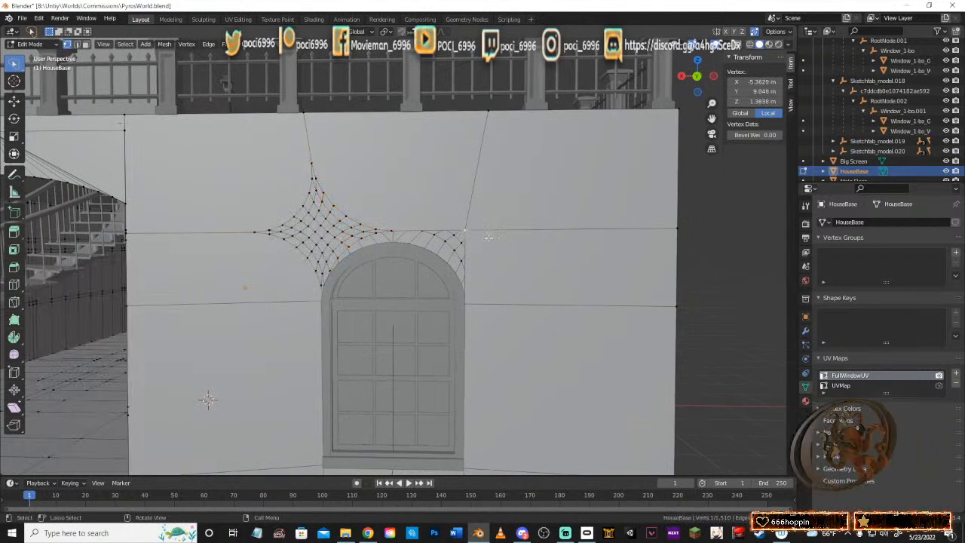
{"action": "key", "text": "ctrl"}
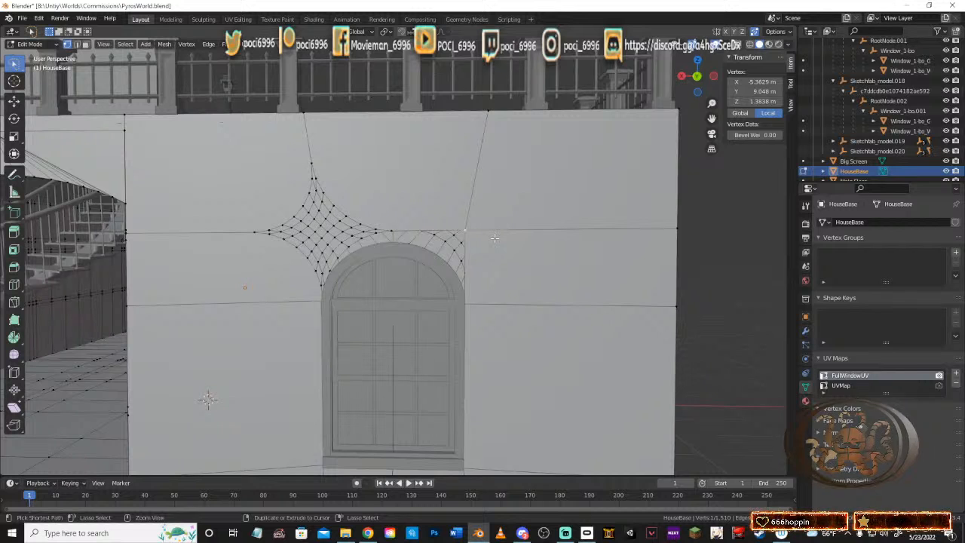
{"action": "key", "text": "ctrl+shift+b"}
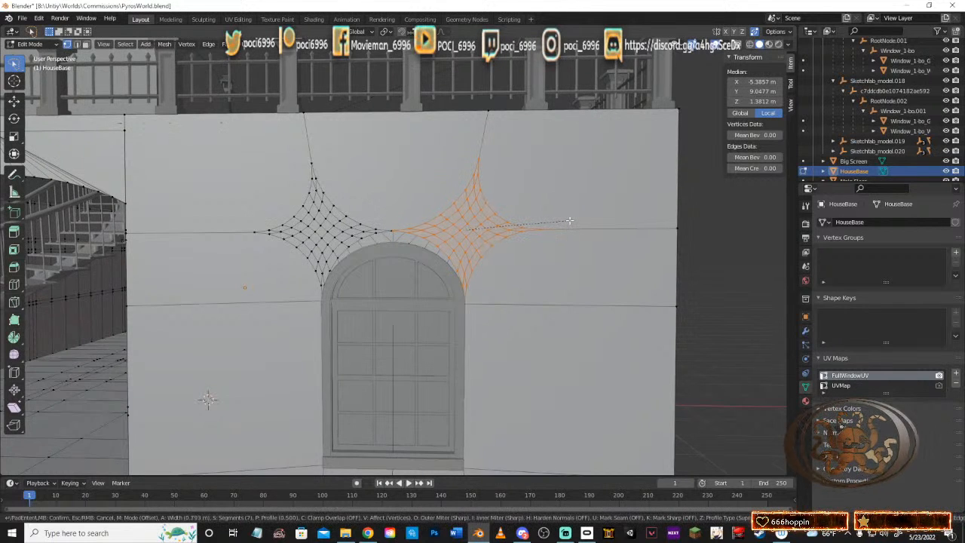
{"action": "left_click", "coordinate": [571, 220]}
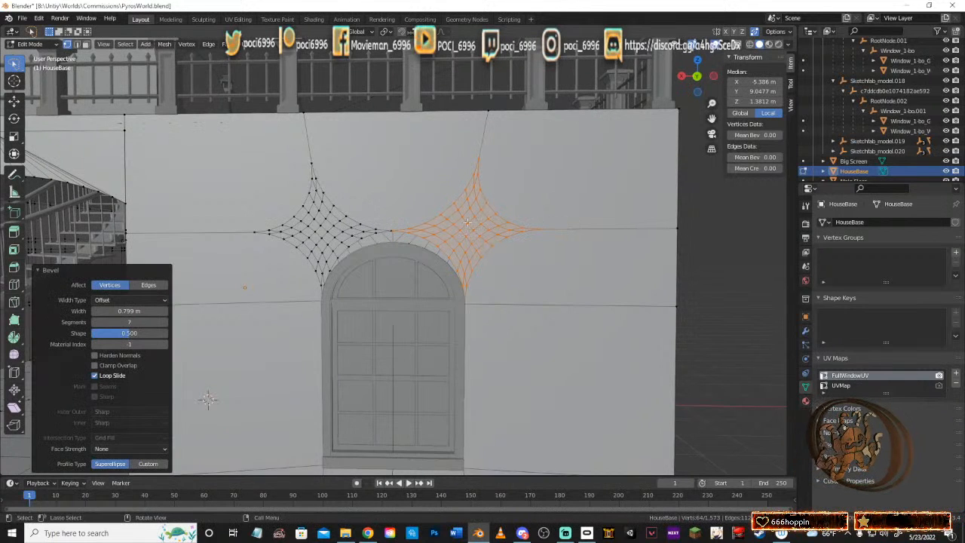
Step: Merge the two overlapping vertices at the middle of the opening's top edge, above the window arch, at their center
{"action": "left_click", "coordinate": [395, 228]}
{"action": "scroll", "coordinate": [399, 228], "scroll_direction": "up", "scroll_amount": 4}
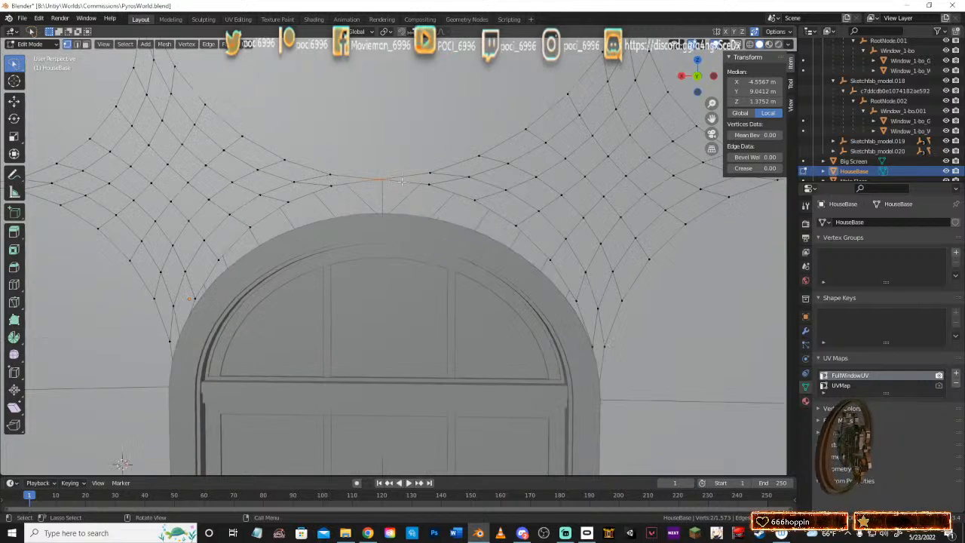
{"action": "middle_click_drag", "start_coordinate": [402, 181], "coordinate": [423, 170]}
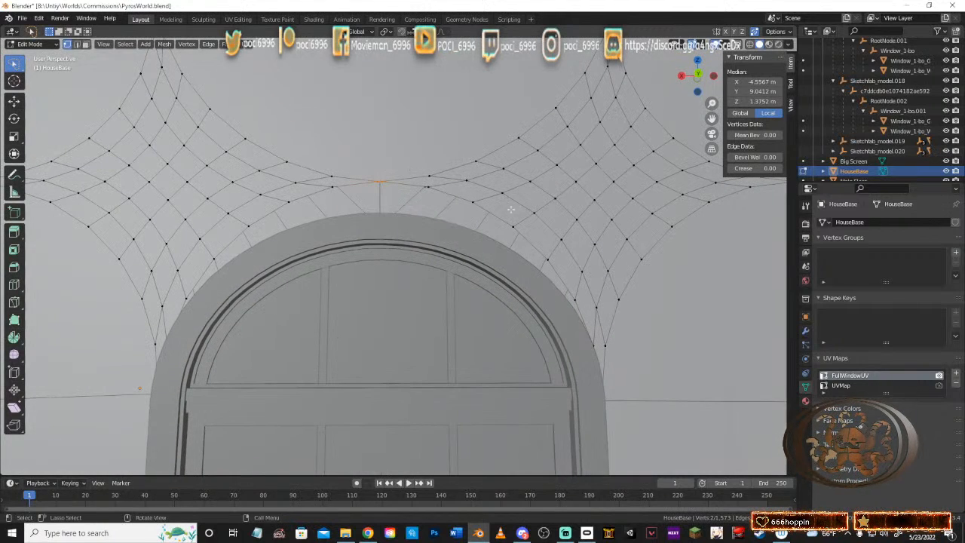
{"action": "key", "text": "m"}
{"action": "left_click", "coordinate": [458, 197]}
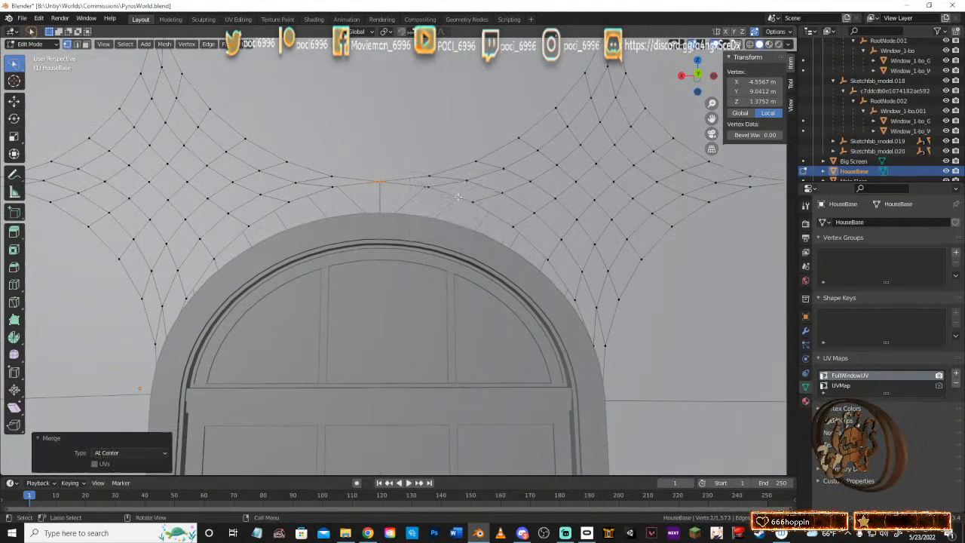
{"action": "scroll", "coordinate": [454, 156], "scroll_direction": "down", "scroll_amount": 5}
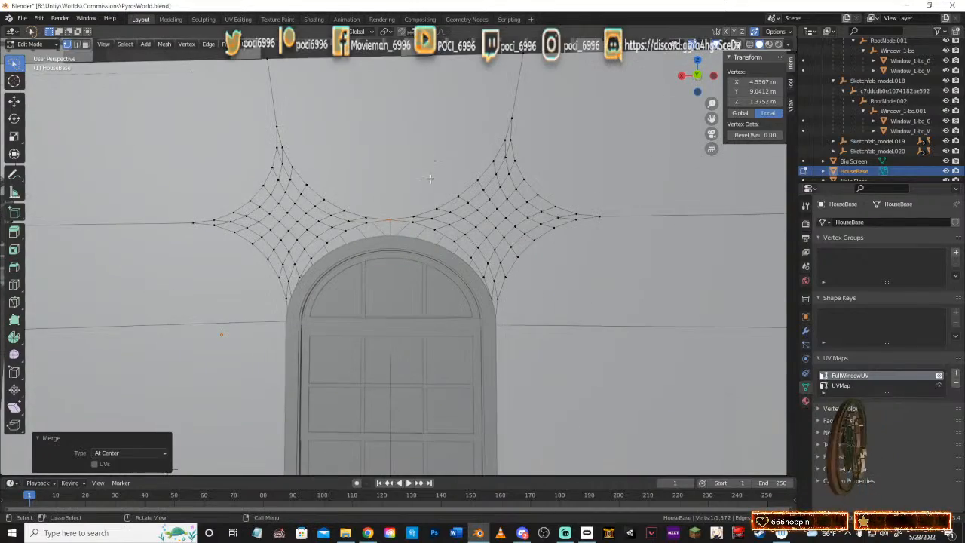
Step: Move the two lowest vertices of the arch's right side onto the window frame's outline with Y locked
{"action": "middle_click_drag", "start_coordinate": [413, 164], "coordinate": [456, 149]}
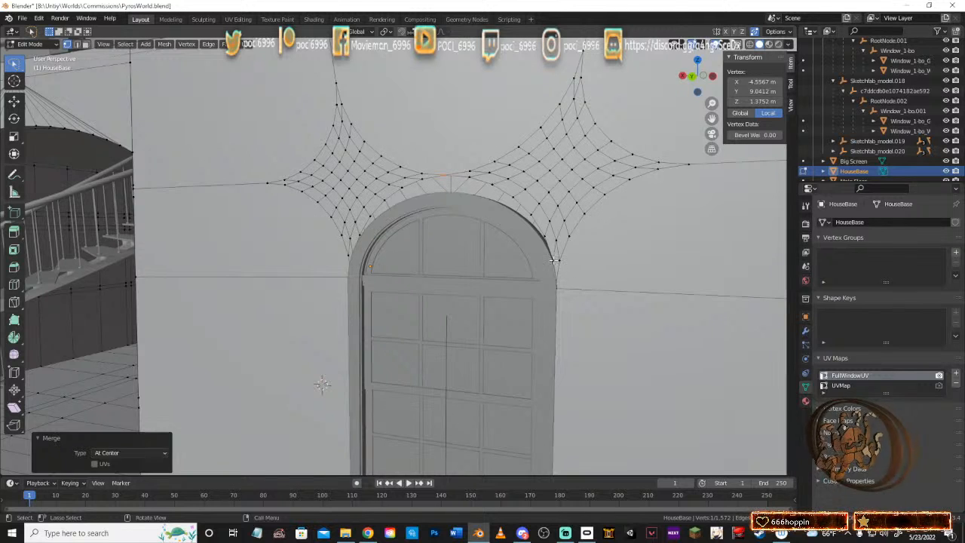
{"action": "left_click", "coordinate": [555, 260]}
{"action": "middle_click_drag", "start_coordinate": [550, 249], "coordinate": [556, 262]}
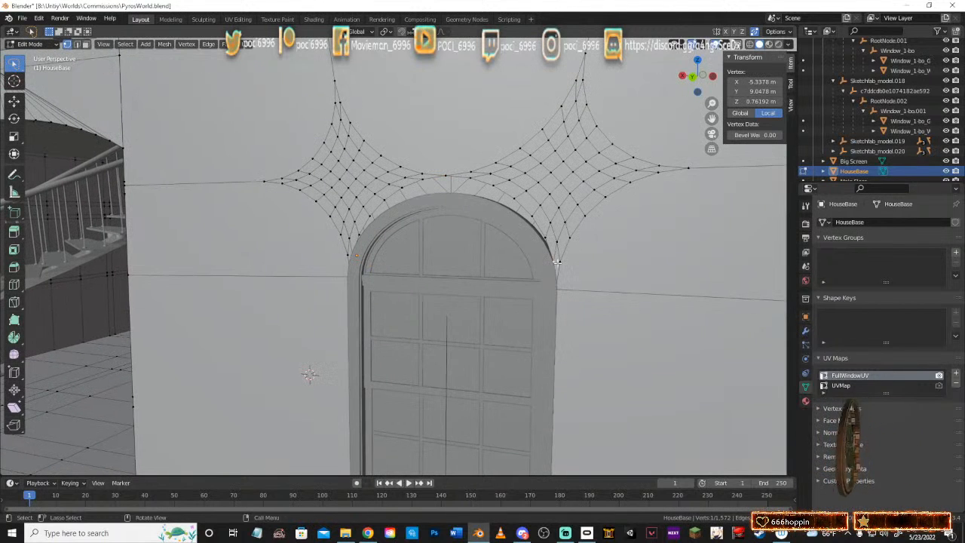
{"action": "key", "text": "g"}
{"action": "key", "text": "shift+y"}
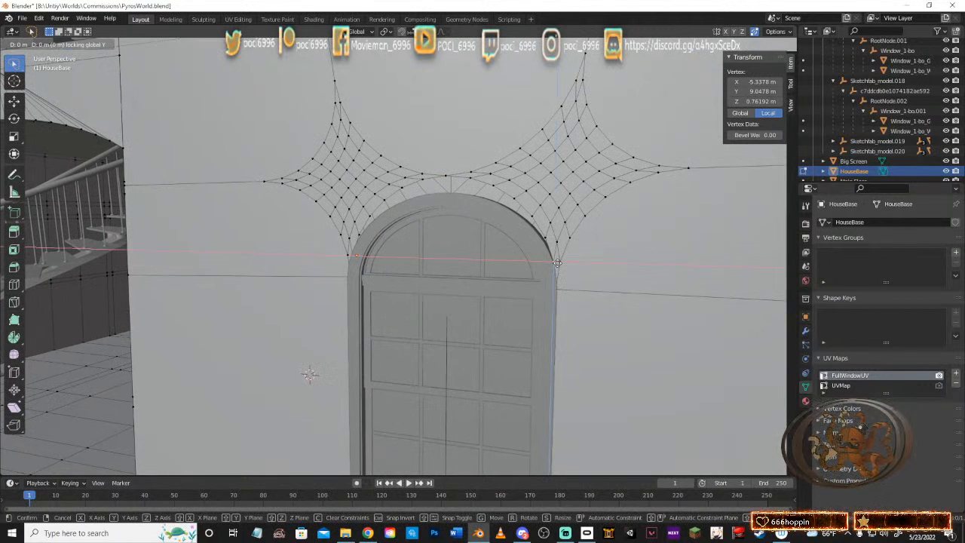
{"action": "left_click", "coordinate": [555, 264]}
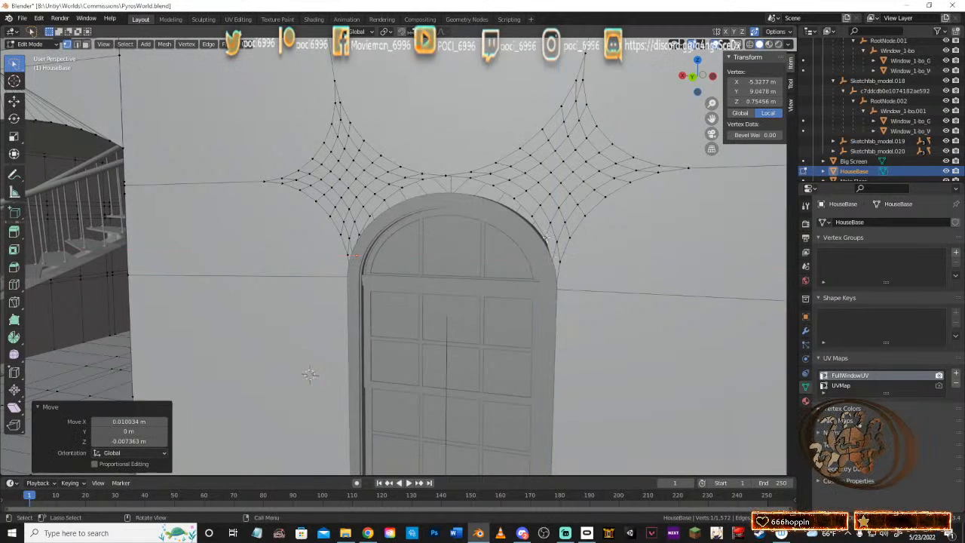
{"action": "left_click", "coordinate": [547, 239]}
{"action": "key", "text": "g"}
{"action": "key", "text": "shift+y"}
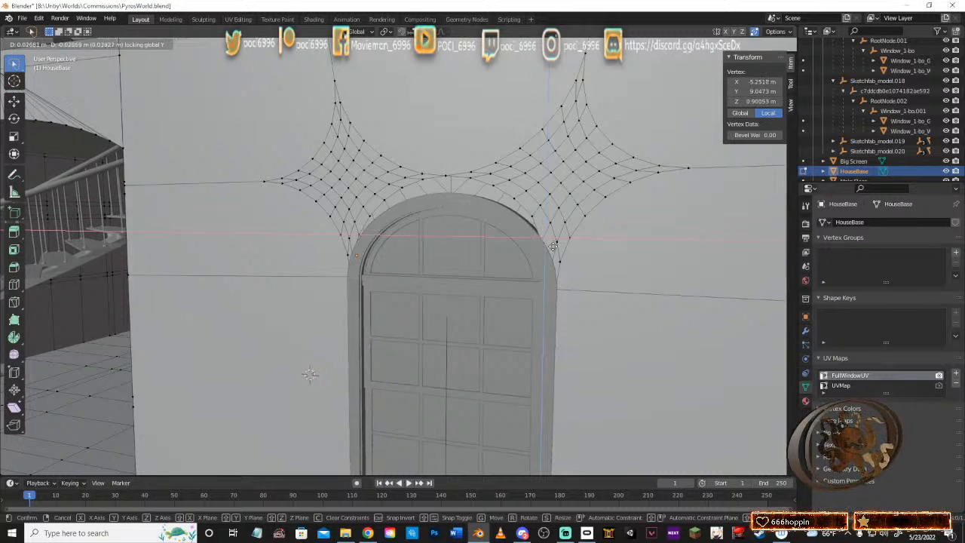
{"action": "left_click", "coordinate": [552, 247]}
Step: Fit the third and fourth vertices up the arch's right side to the window frame, keeping their Y position locked
{"action": "left_click", "coordinate": [532, 215]}
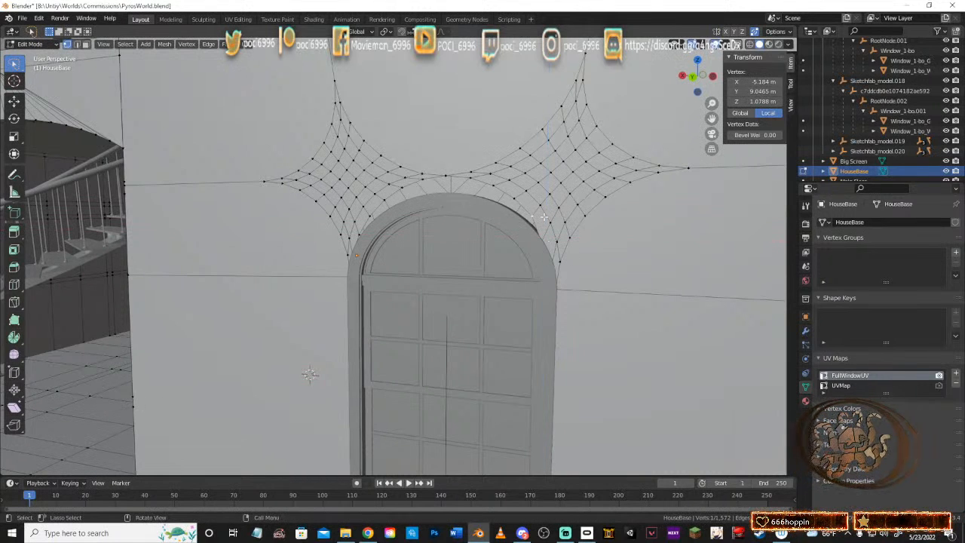
{"action": "key", "text": "g"}
{"action": "key", "text": "y"}
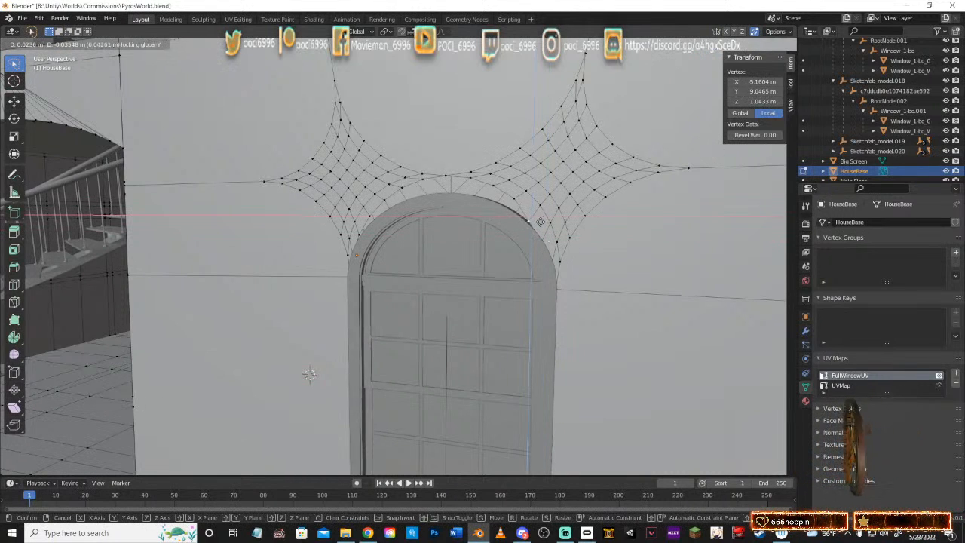
{"action": "left_click", "coordinate": [538, 224]}
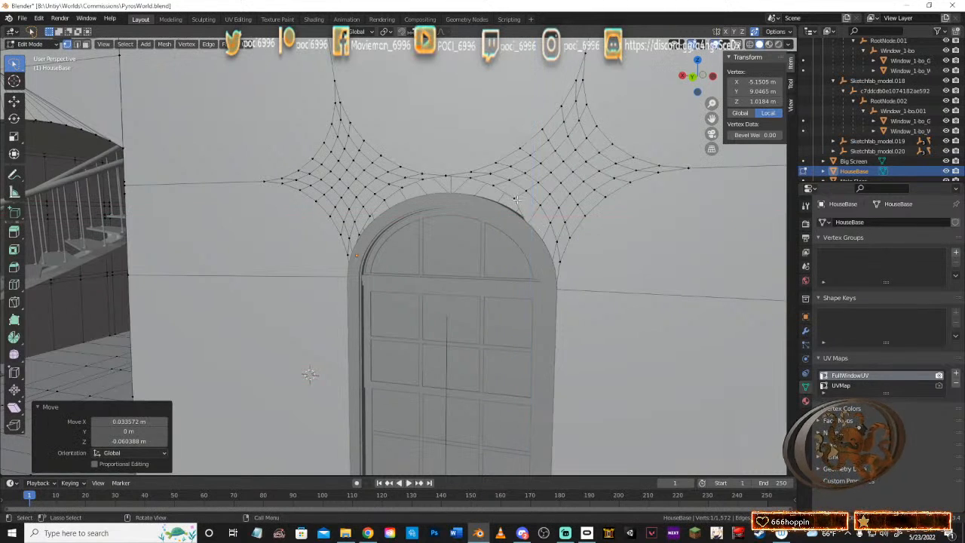
{"action": "left_click", "coordinate": [517, 200]}
{"action": "key", "text": "g"}
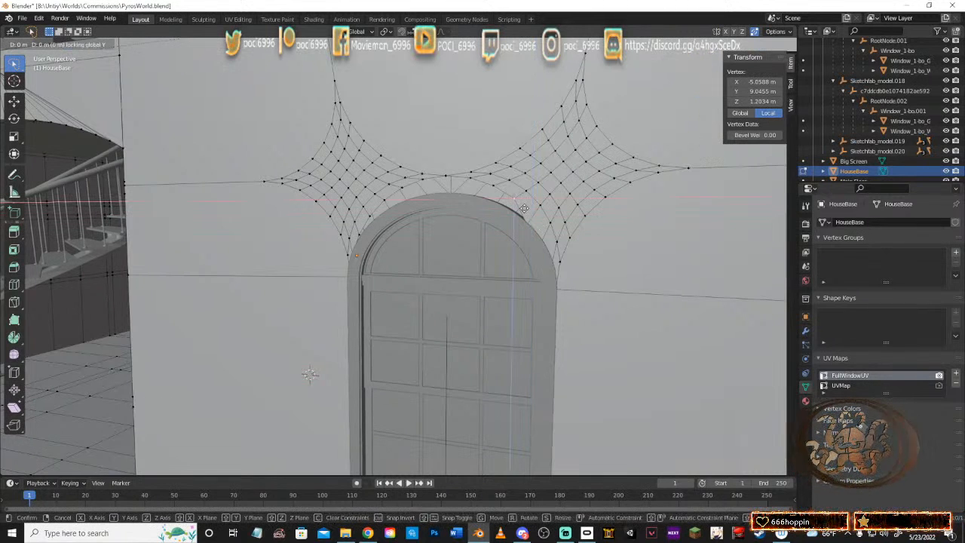
{"action": "left_click", "coordinate": [517, 220]}
Step: Lower the two remaining vertices right of the arch's apex onto the window frame with Y locked
{"action": "middle_click_drag", "start_coordinate": [517, 220], "coordinate": [532, 202]}
{"action": "left_click", "coordinate": [497, 186]}
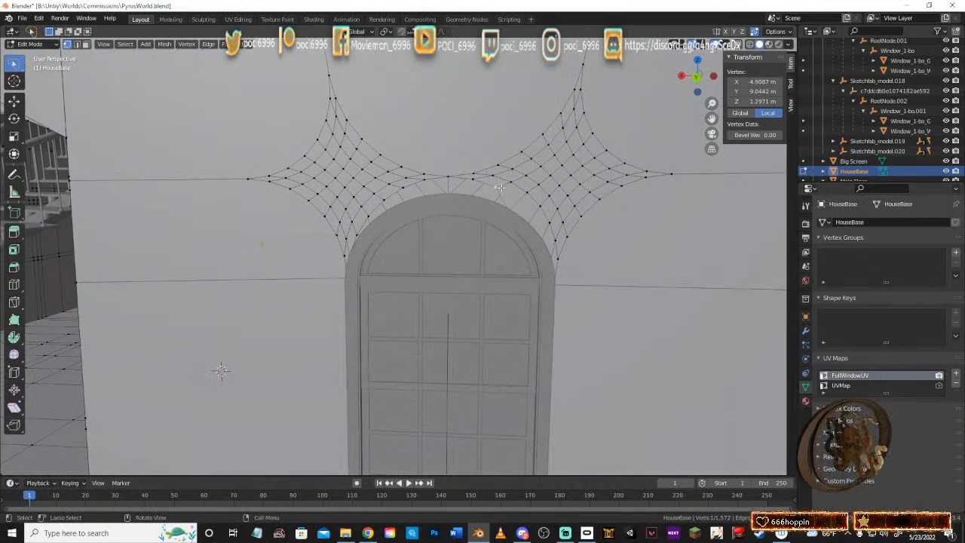
{"action": "key", "text": "g"}
{"action": "key", "text": "shift+y"}
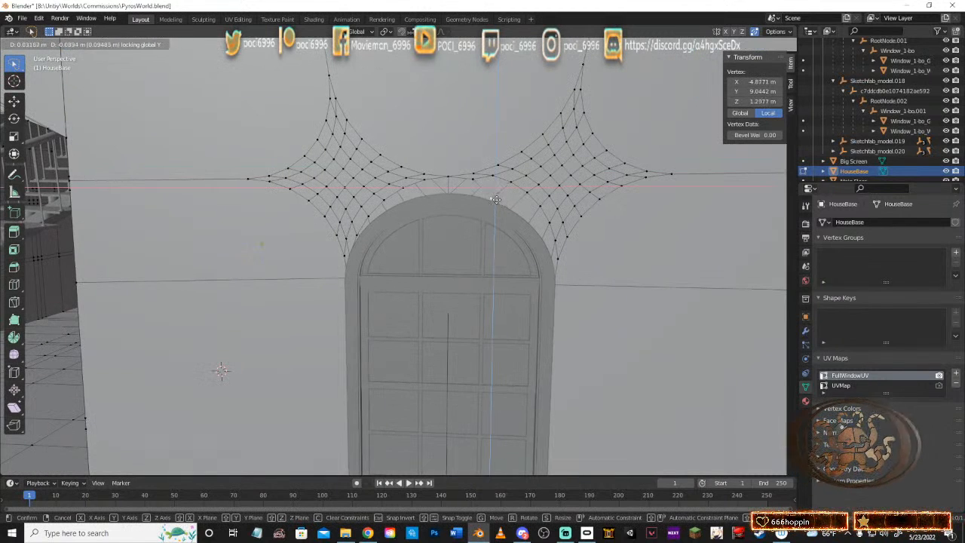
{"action": "left_click", "coordinate": [495, 203]}
{"action": "middle_click_drag", "start_coordinate": [495, 203], "coordinate": [475, 184]}
{"action": "left_click", "coordinate": [474, 186]}
{"action": "key", "text": "g"}
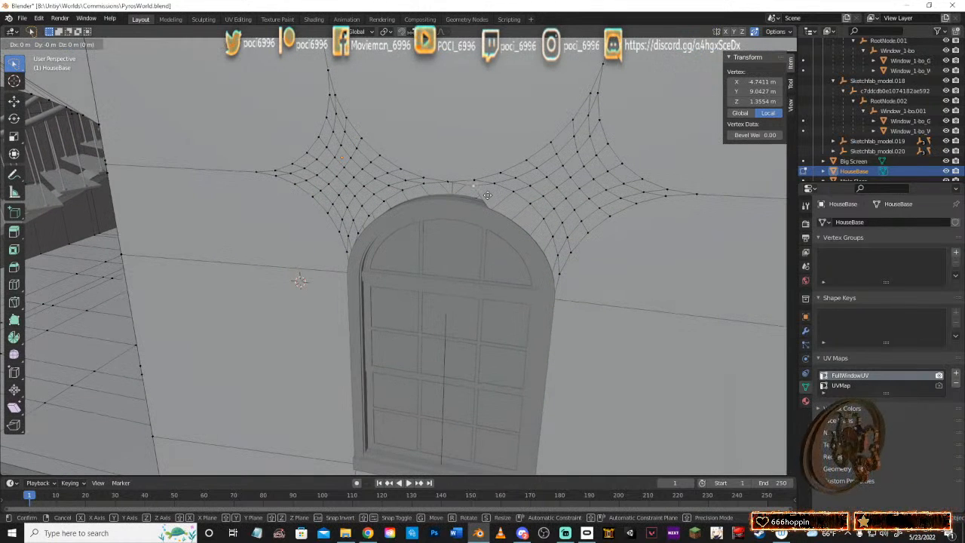
{"action": "key", "text": "y"}
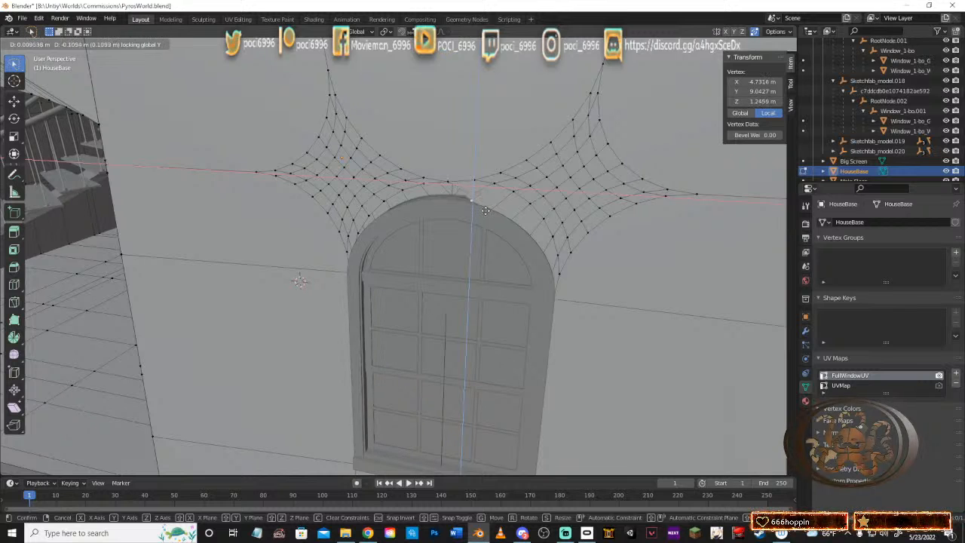
{"action": "left_click", "coordinate": [486, 215]}
Step: Move the merged apex vertex about 0.147 m down along Z onto the top of the window frame
{"action": "left_click", "coordinate": [450, 177]}
{"action": "middle_click_drag", "start_coordinate": [477, 183], "coordinate": [500, 176]}
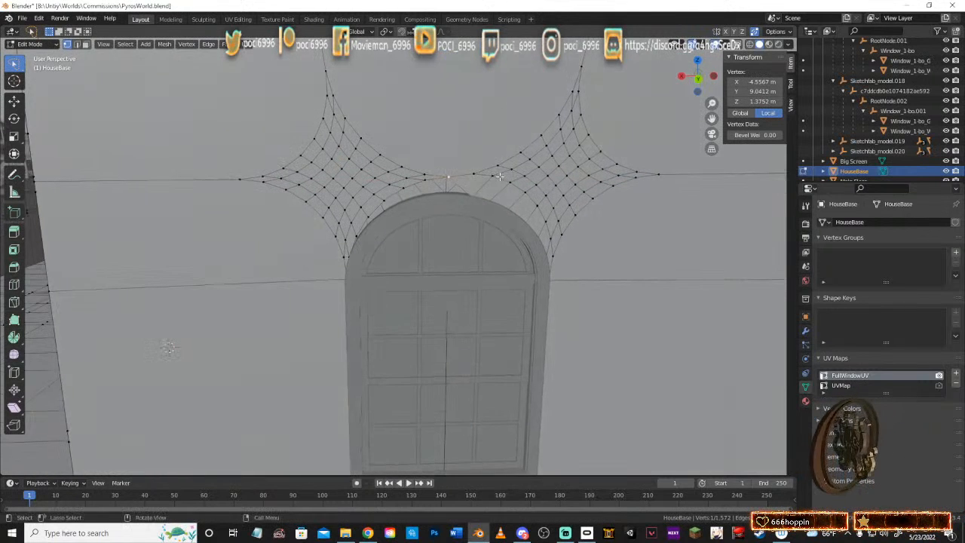
{"action": "key", "text": "g"}
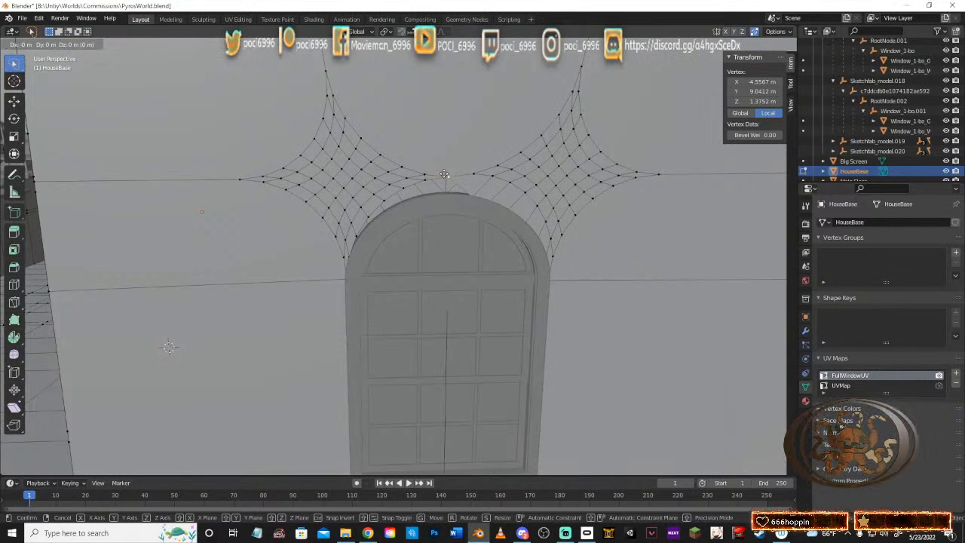
{"action": "key", "text": "z"}
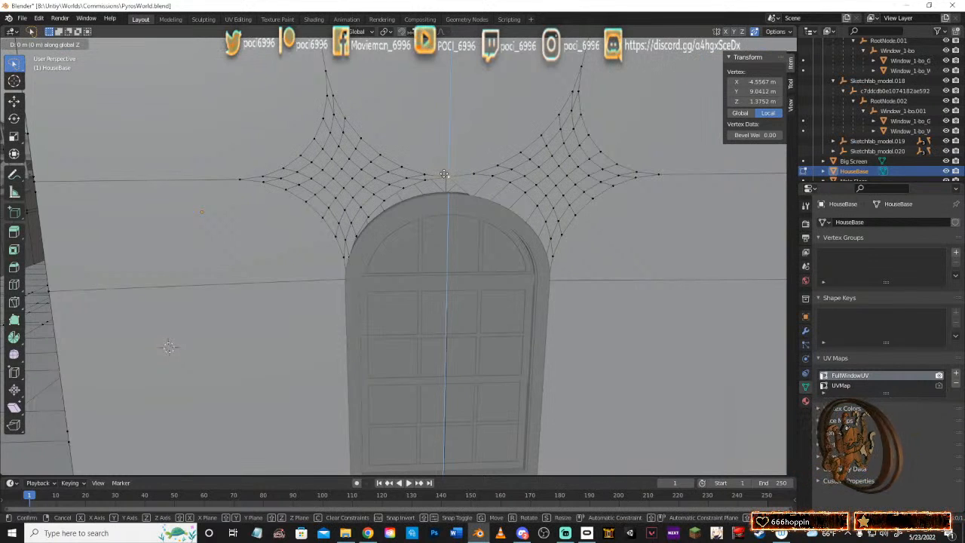
{"action": "left_click", "coordinate": [441, 193]}
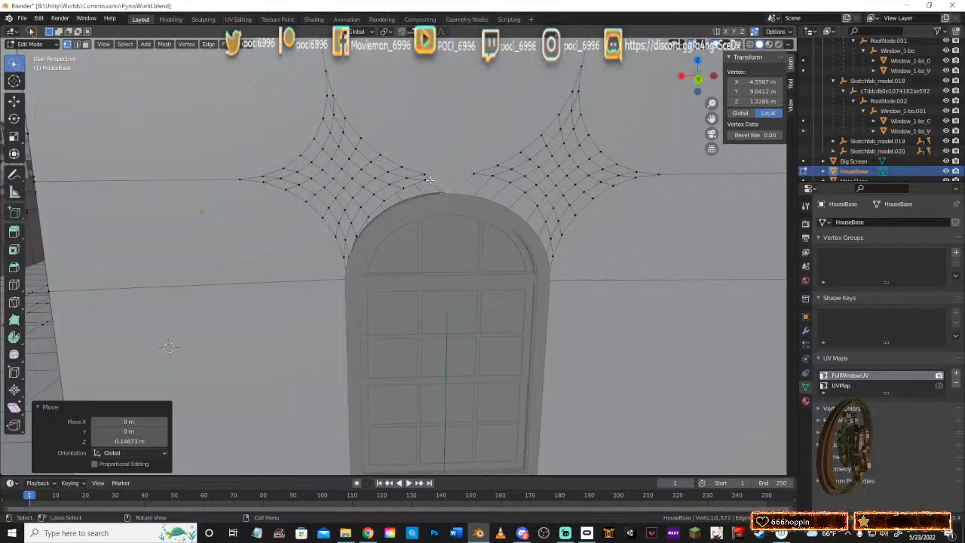
Step: Try to move the first vertex left of the apex onto the frame without an axis lock, and undo it
{"action": "left_click", "coordinate": [431, 194]}
{"action": "key", "text": "g"}
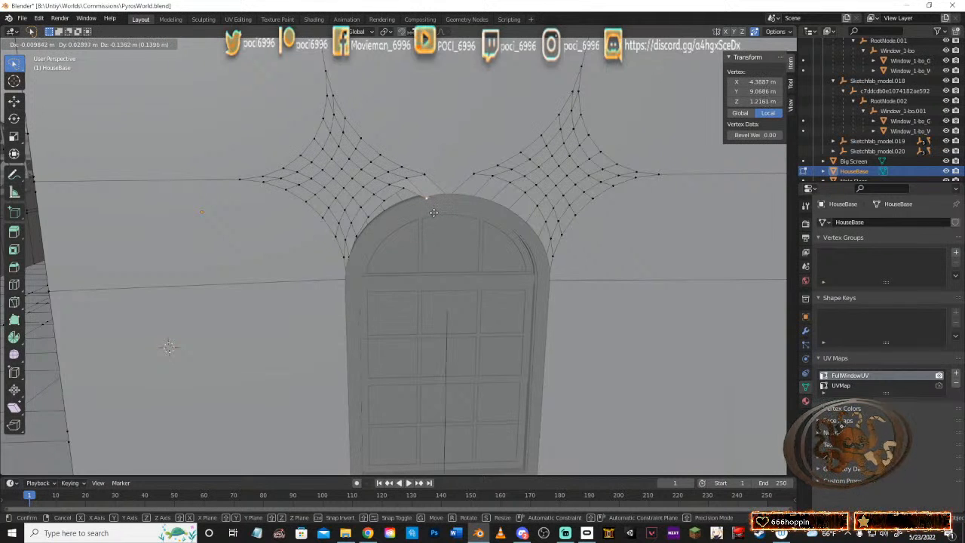
{"action": "left_click", "coordinate": [433, 212]}
{"action": "middle_click_drag", "start_coordinate": [433, 212], "coordinate": [474, 183]}
{"action": "key", "text": "ctrl+z"}
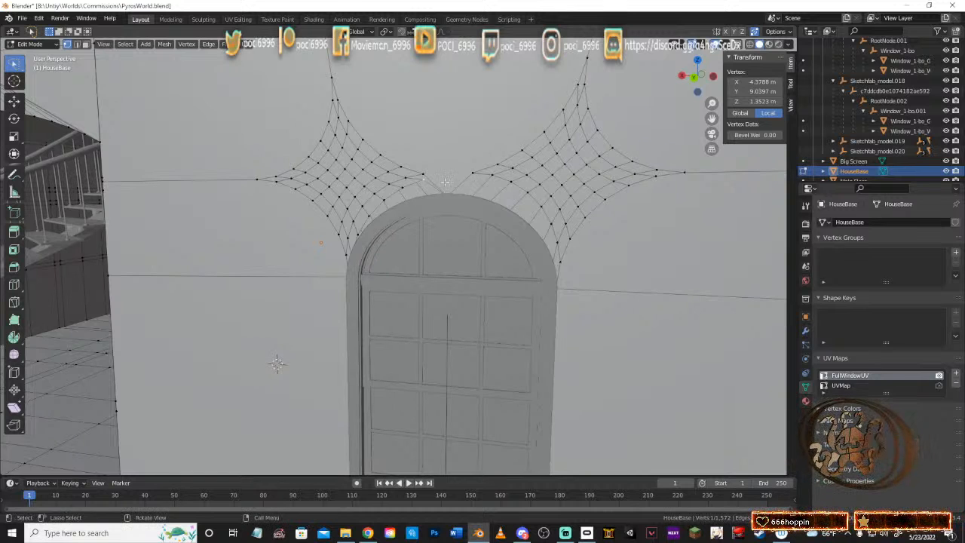
Step: Move the first vertex left of the apex about 0.011 m along X and 0.142 m down with Y locked
{"action": "key", "text": "g"}
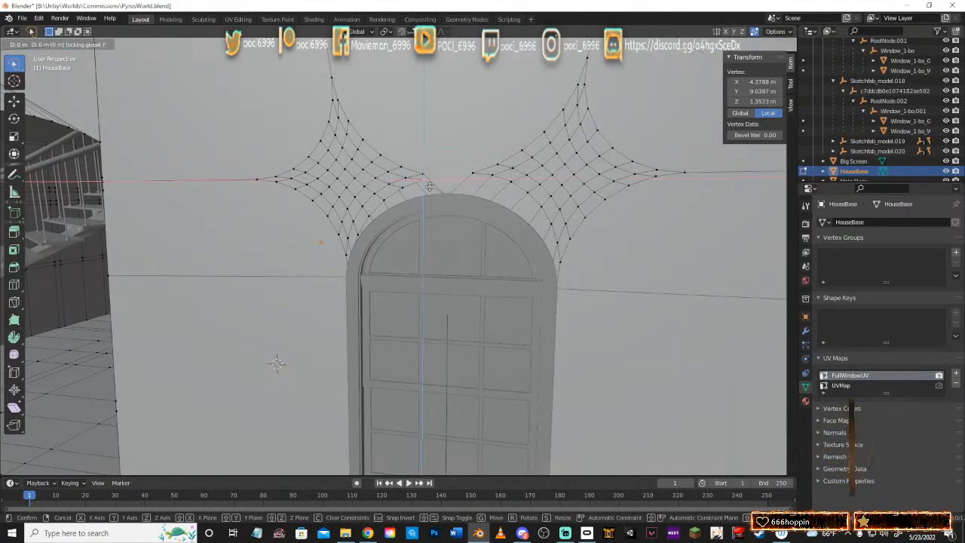
{"action": "key", "text": "shift+y"}
{"action": "left_click", "coordinate": [427, 205]}
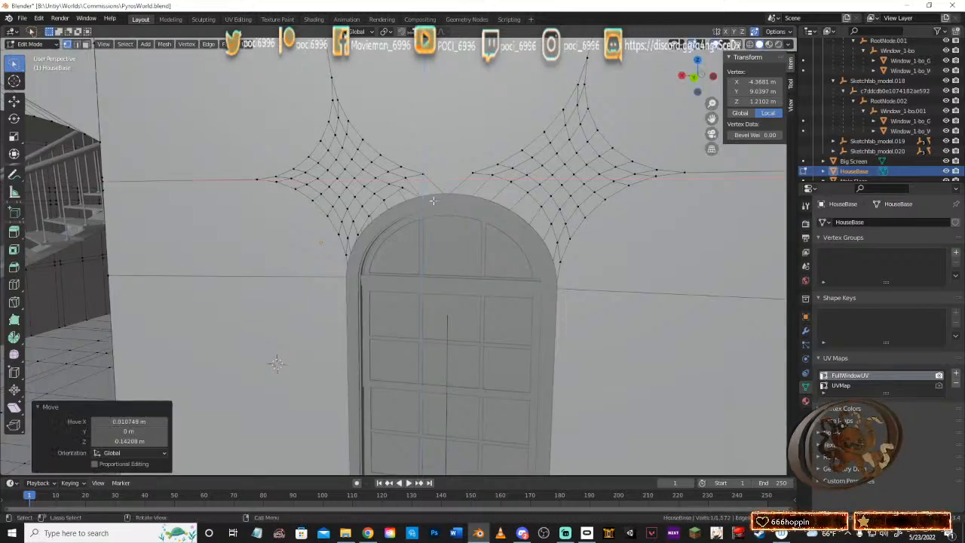
Step: Fit the second and third vertices left of the arch's apex to the window frame with Y locked
{"action": "middle_click_drag", "start_coordinate": [427, 205], "coordinate": [394, 194]}
{"action": "left_click", "coordinate": [404, 191]}
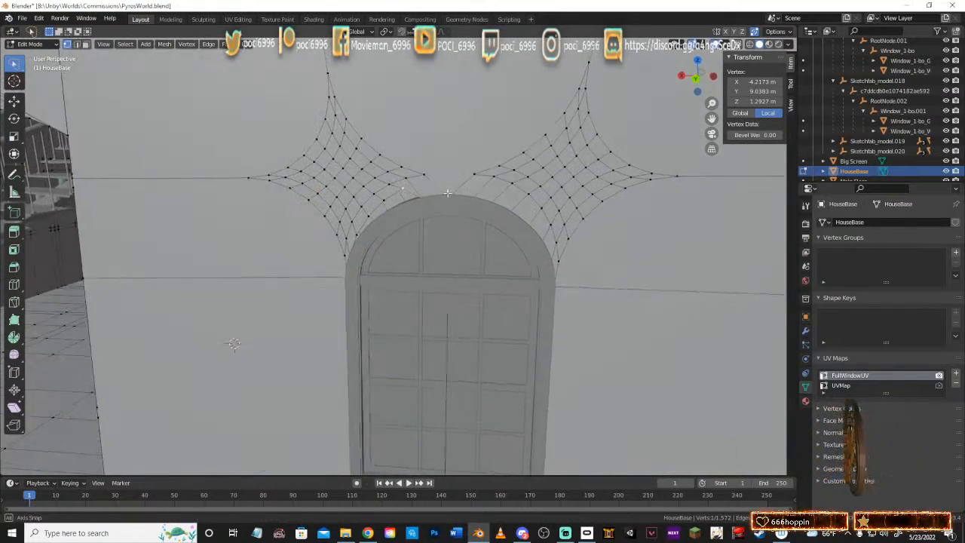
{"action": "key", "text": "g"}
{"action": "key", "text": "shift+y"}
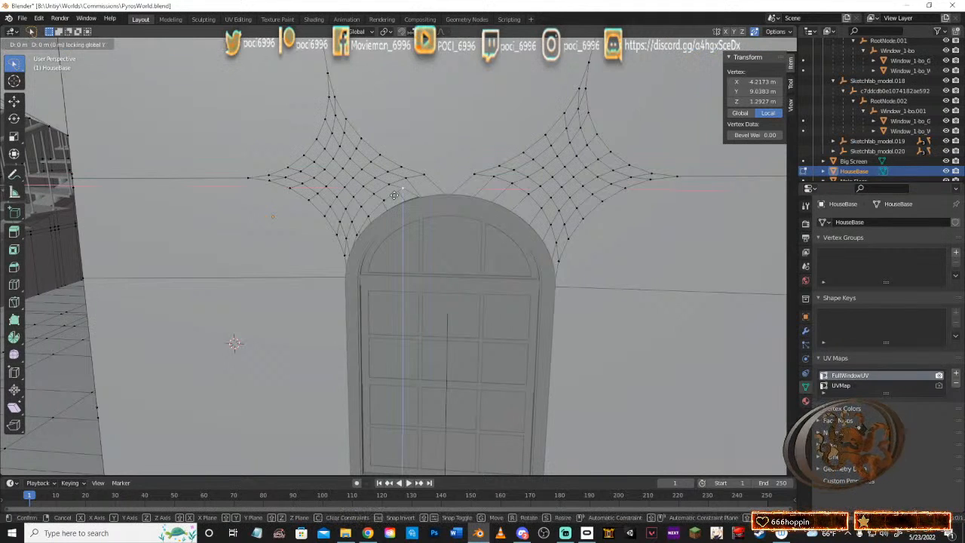
{"action": "left_click", "coordinate": [390, 206]}
{"action": "left_click", "coordinate": [391, 202]}
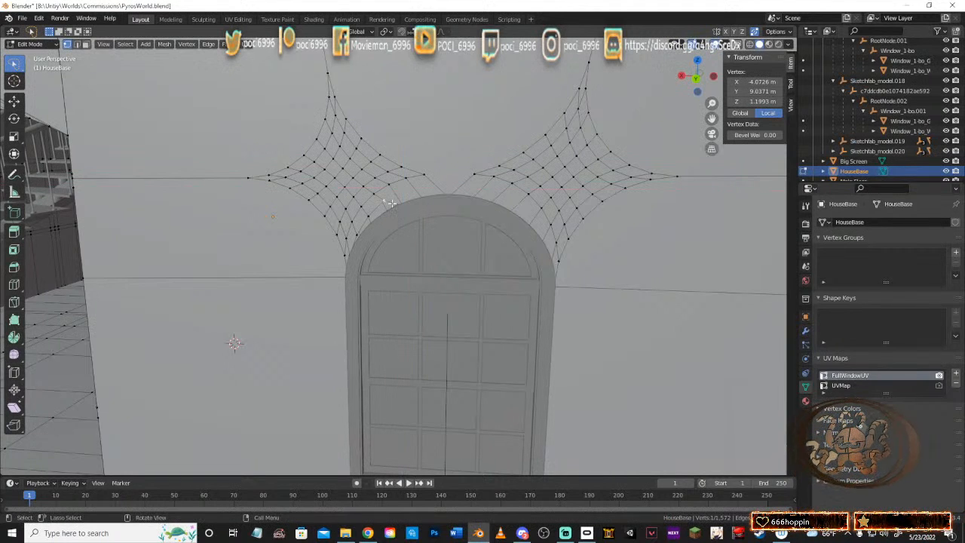
{"action": "key", "text": "g"}
{"action": "key", "text": "shift+y"}
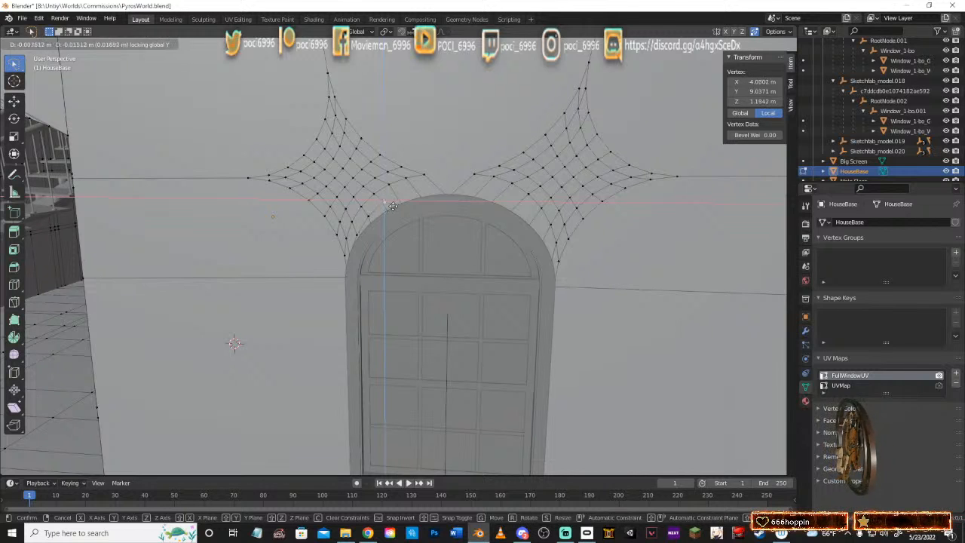
{"action": "left_click", "coordinate": [393, 217]}
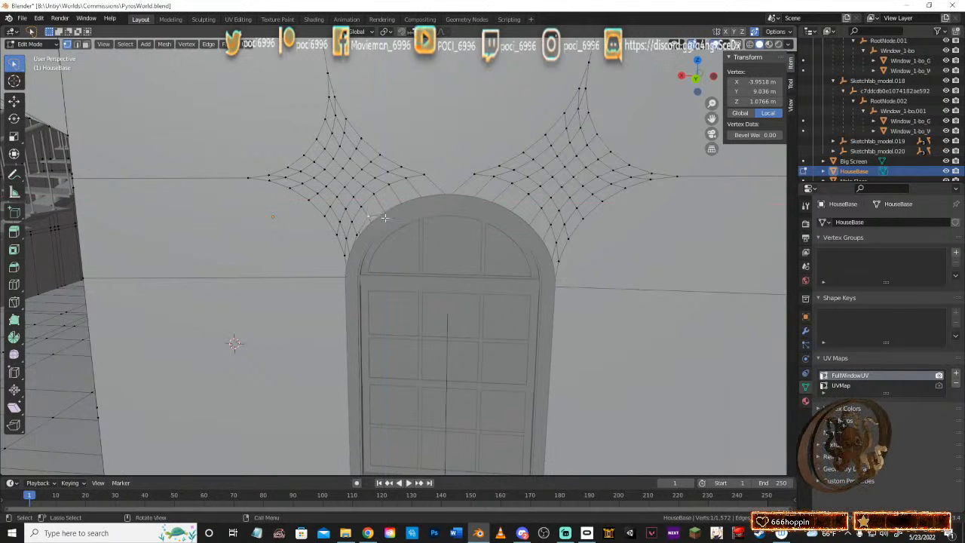
{"action": "mouse_move", "coordinate": [384, 217]}
{"action": "middle_mouse_down"}
{"action": "mouse_move", "coordinate": [472, 218]}
{"action": "mouse_move", "coordinate": [400, 204]}
{"action": "mouse_move", "coordinate": [416, 204]}
{"action": "mouse_move", "coordinate": [402, 219]}
{"action": "middle_mouse_up"}
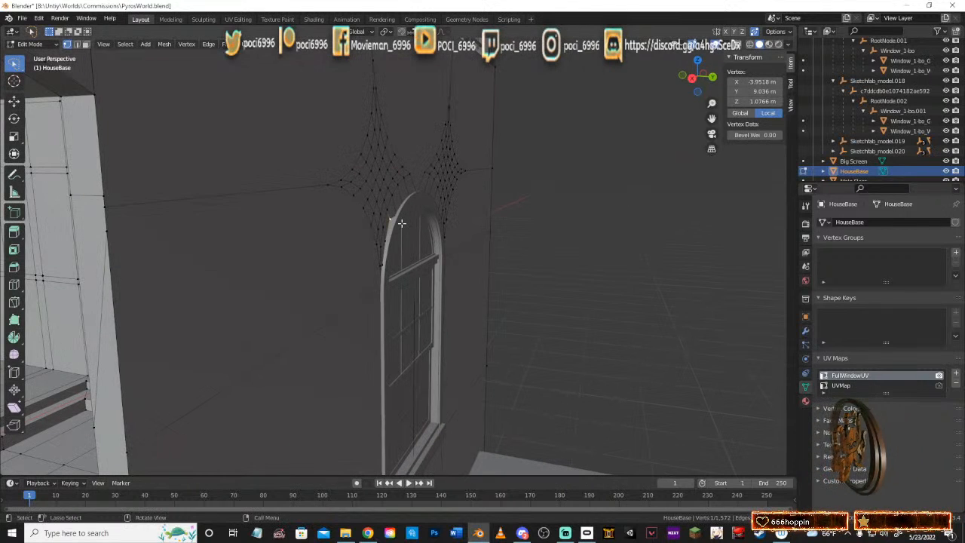
{"action": "key", "text": "g"}
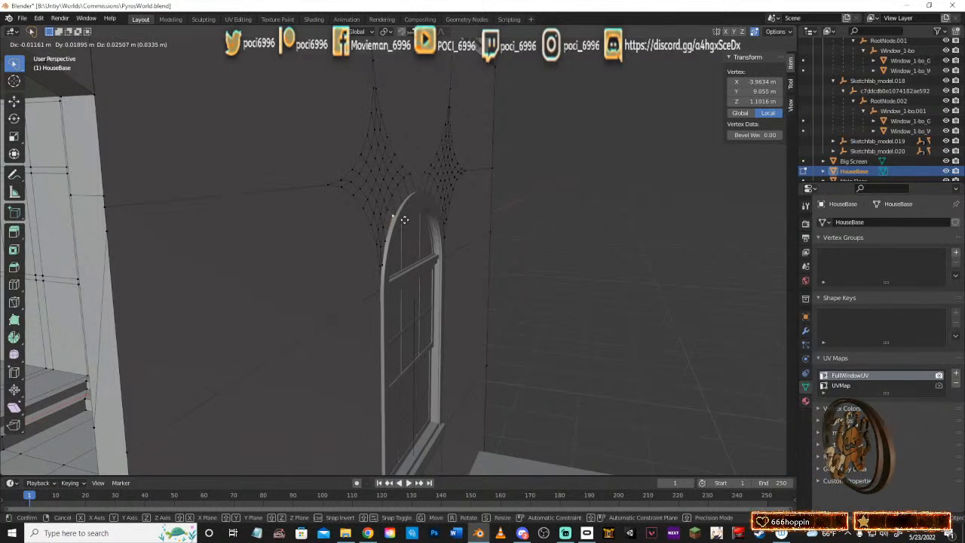
{"action": "key", "text": "x"}
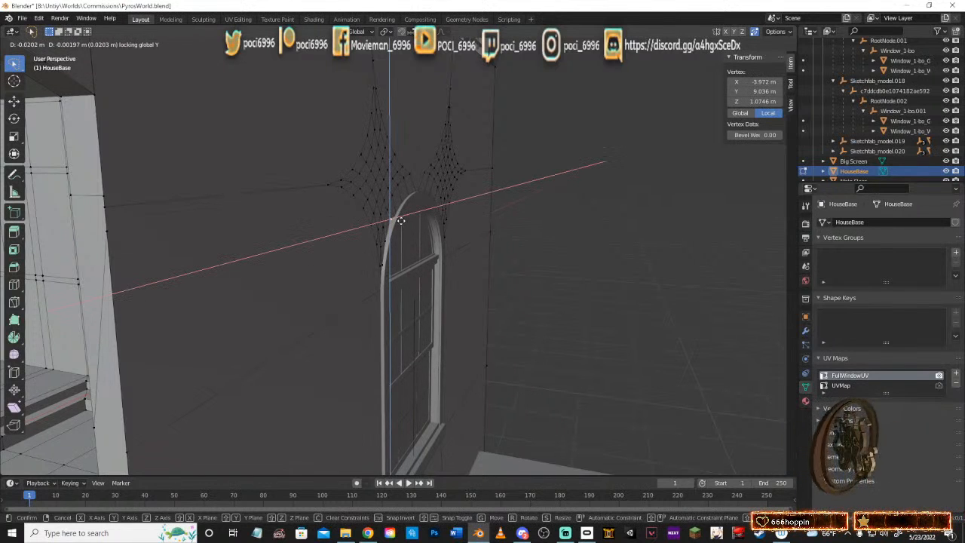
{"action": "key", "text": "Escape"}
Step: Adjust the selected vertex on the arch's upper left curve along X and Z with Y locked so it meets the window frame
{"action": "middle_click_drag", "start_coordinate": [401, 225], "coordinate": [381, 228]}
{"action": "scroll", "coordinate": [364, 220], "scroll_direction": "up", "scroll_amount": 2}
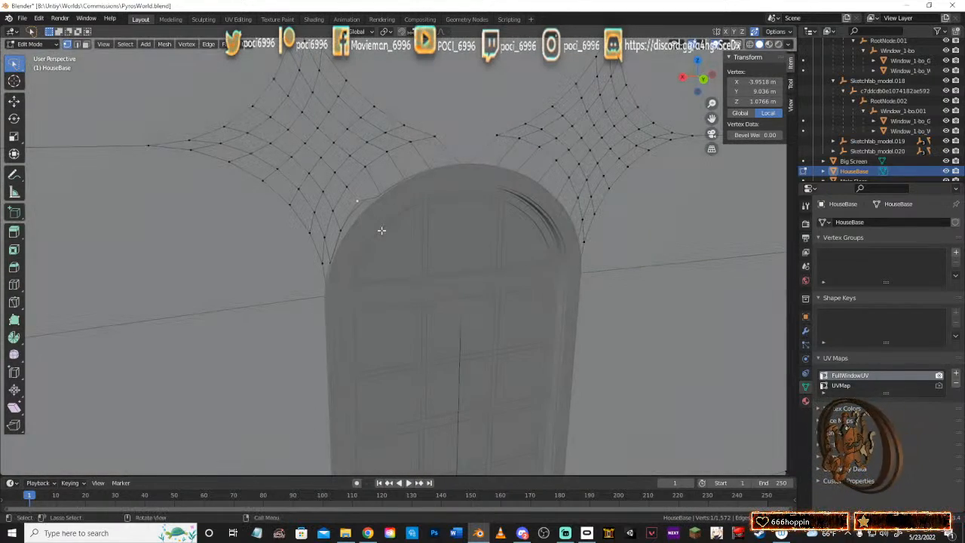
{"action": "key", "text": "g"}
{"action": "key", "text": "shift+y"}
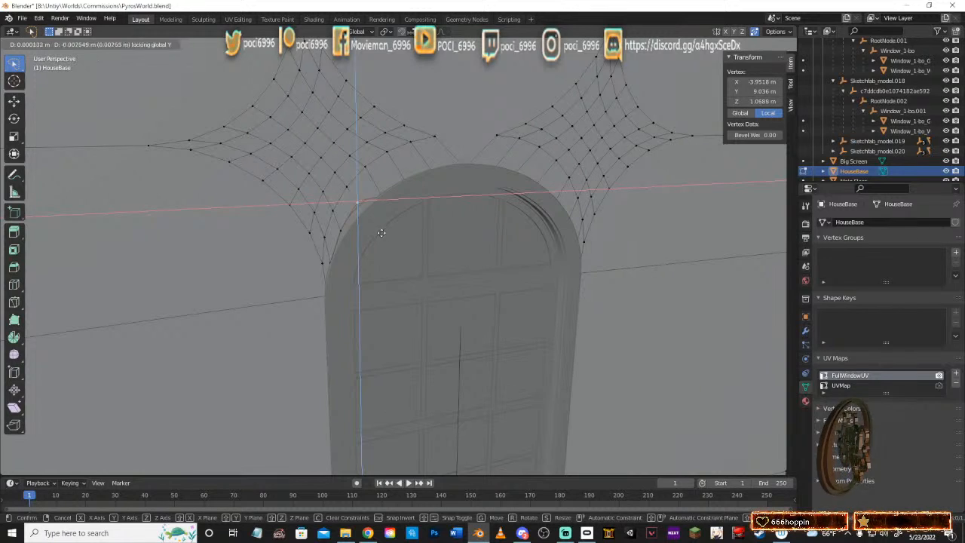
{"action": "left_click", "coordinate": [386, 244]}
Step: Move the next vertex down the arch's left curve about 0.020 m along X and 0.030 m down with Y locked
{"action": "middle_click_drag", "start_coordinate": [387, 244], "coordinate": [344, 235]}
{"action": "left_click", "coordinate": [340, 234]}
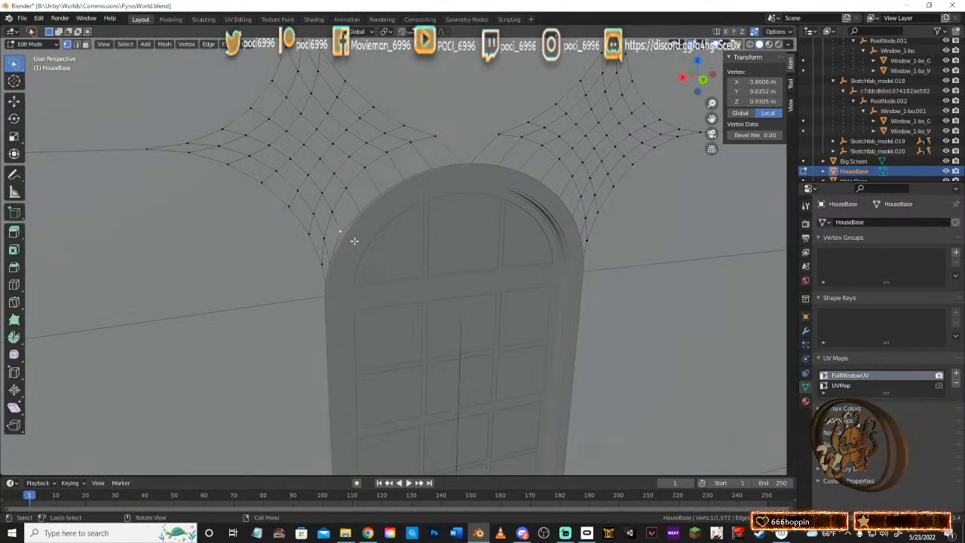
{"action": "key", "text": "g"}
{"action": "key", "text": "shift+y"}
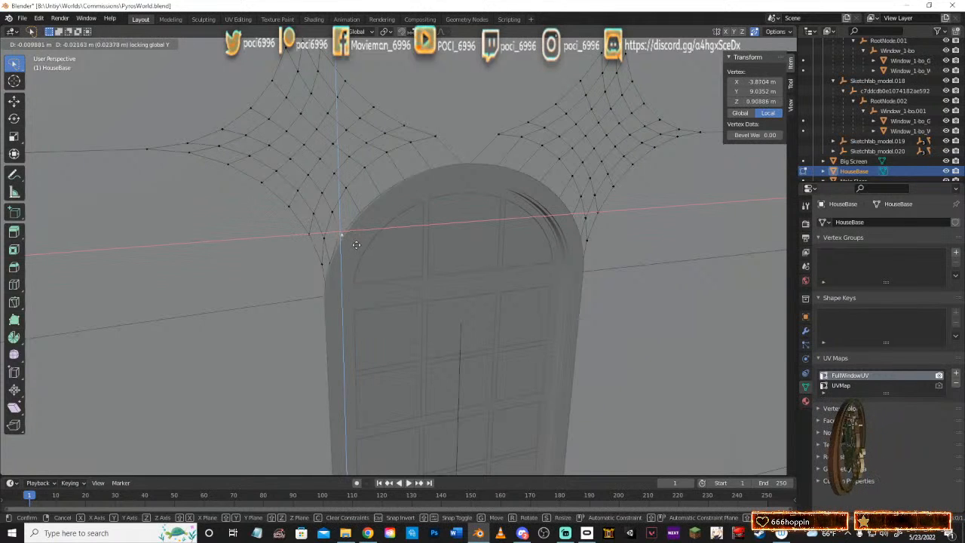
{"action": "left_click", "coordinate": [358, 246]}
{"action": "middle_click_drag", "start_coordinate": [358, 246], "coordinate": [361, 246]}
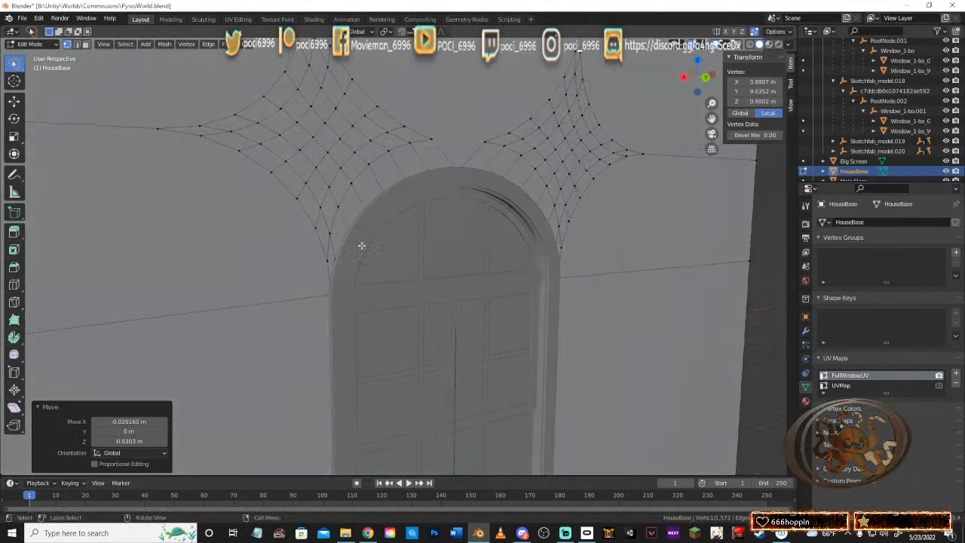
Step: Move the vertex near the base of the arch's left curve about 0.011 m along X and 0.006 m down with Y locked
{"action": "left_click", "coordinate": [333, 259]}
{"action": "key", "text": "g"}
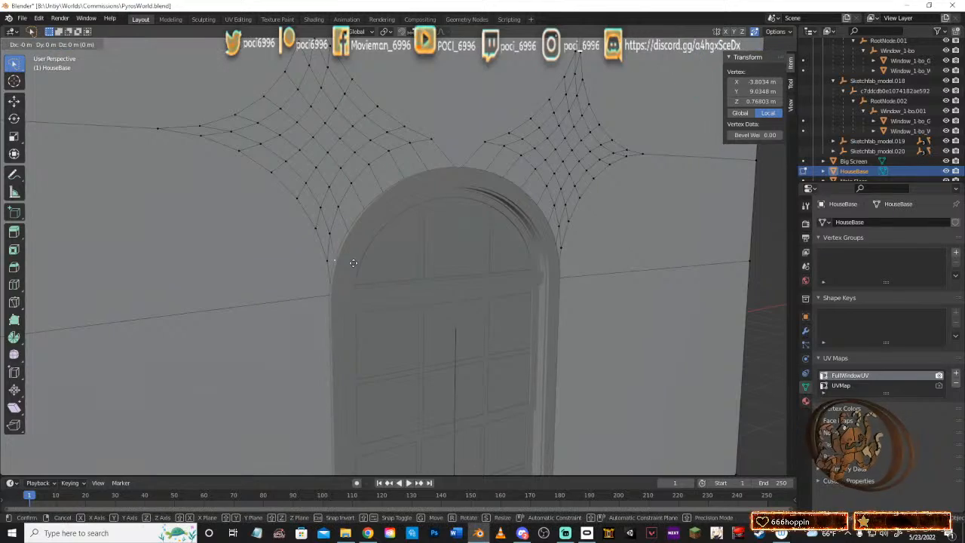
{"action": "key", "text": "shift+y"}
{"action": "left_click", "coordinate": [355, 263]}
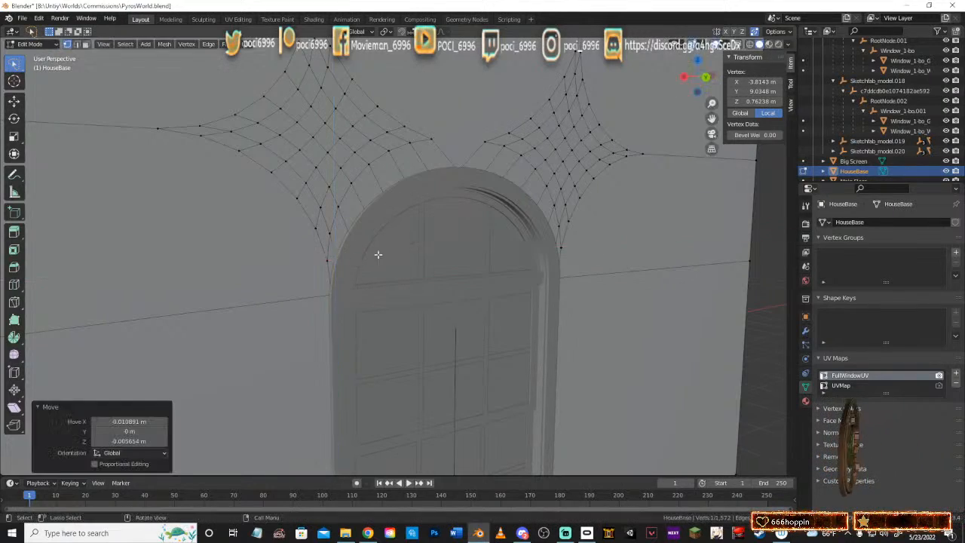
Step: Leave Edit Mode and examine the fitted arched opening and the unfitted rectangular window opening from around the house
{"action": "scroll", "coordinate": [377, 256], "scroll_direction": "down", "scroll_amount": 8}
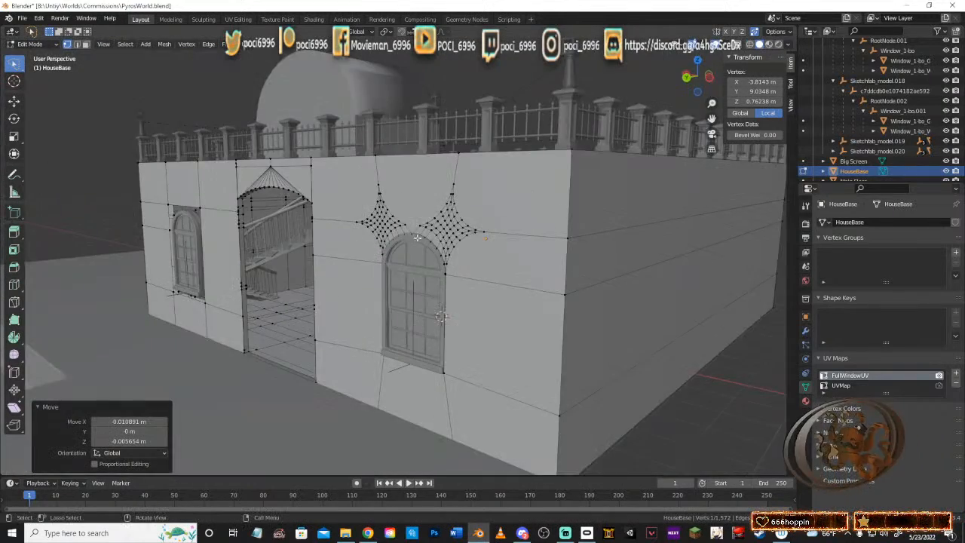
{"action": "middle_click_drag", "start_coordinate": [417, 237], "coordinate": [454, 232]}
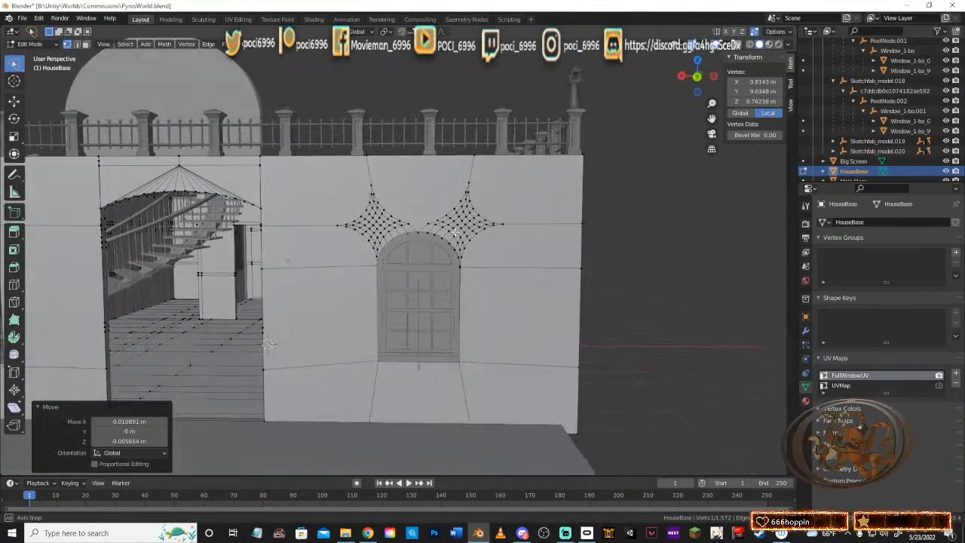
{"action": "middle_click_drag", "start_coordinate": [379, 235], "coordinate": [391, 280]}
{"action": "key", "text": "Tab"}
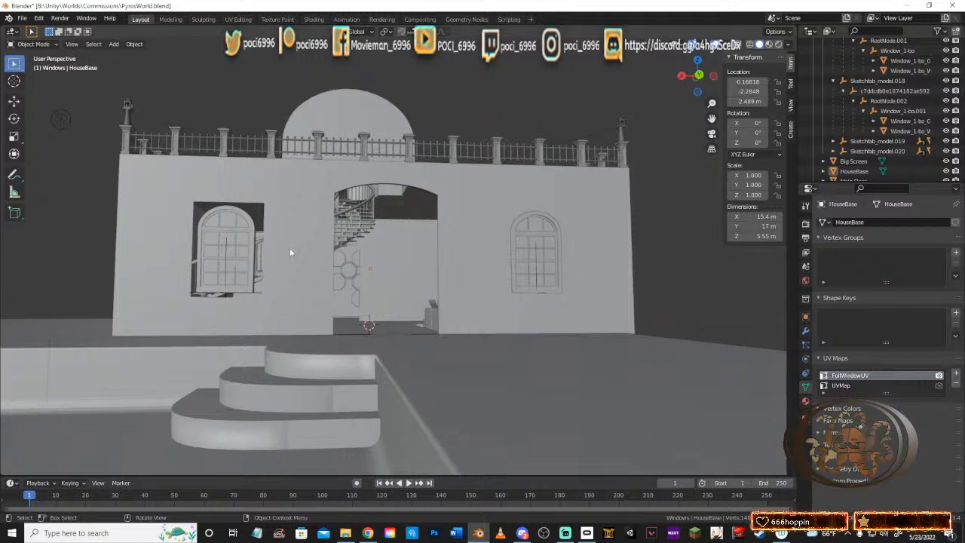
{"action": "middle_click_drag", "start_coordinate": [547, 249], "coordinate": [419, 252]}
{"action": "scroll", "coordinate": [419, 252], "scroll_direction": "down", "scroll_amount": 5}
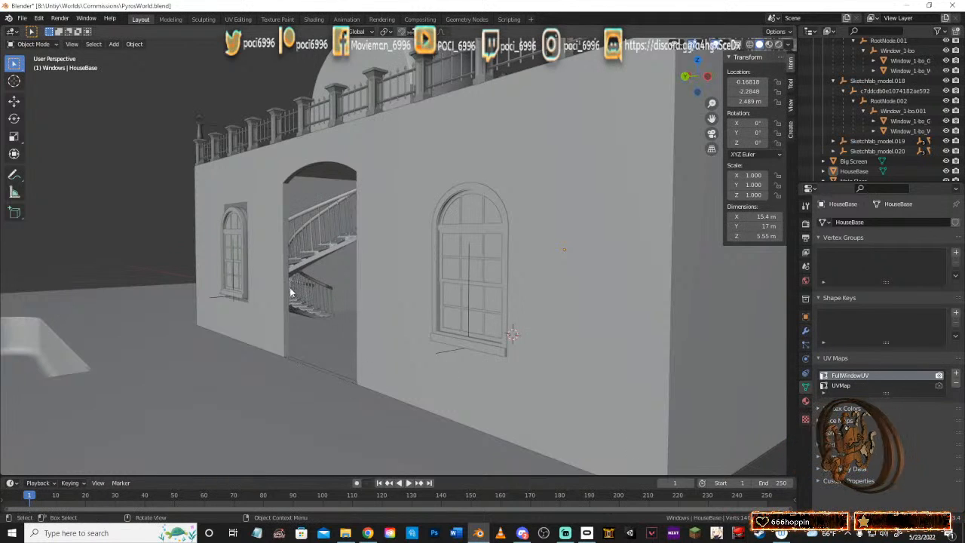
{"action": "middle_click_drag", "start_coordinate": [255, 278], "coordinate": [398, 297]}
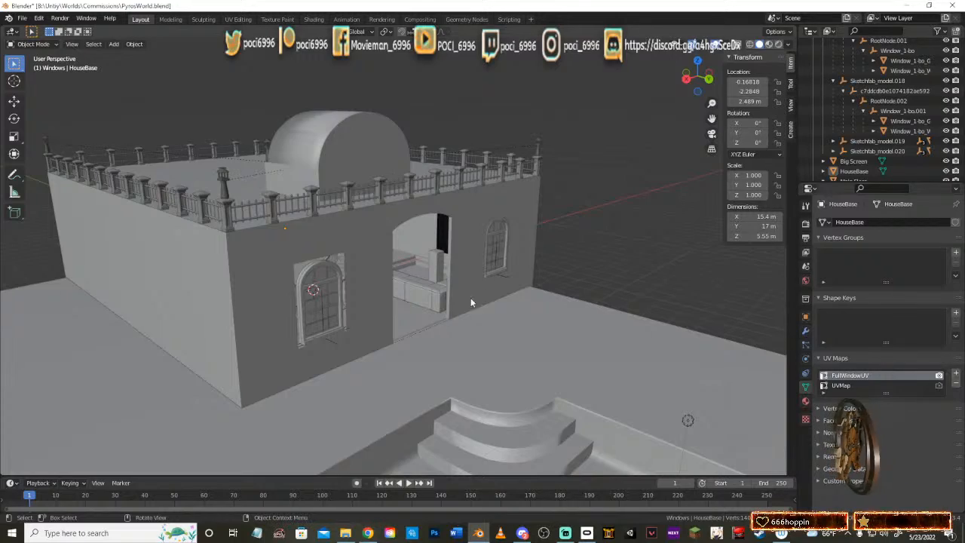
{"action": "middle_click_drag", "start_coordinate": [508, 268], "coordinate": [202, 275]}
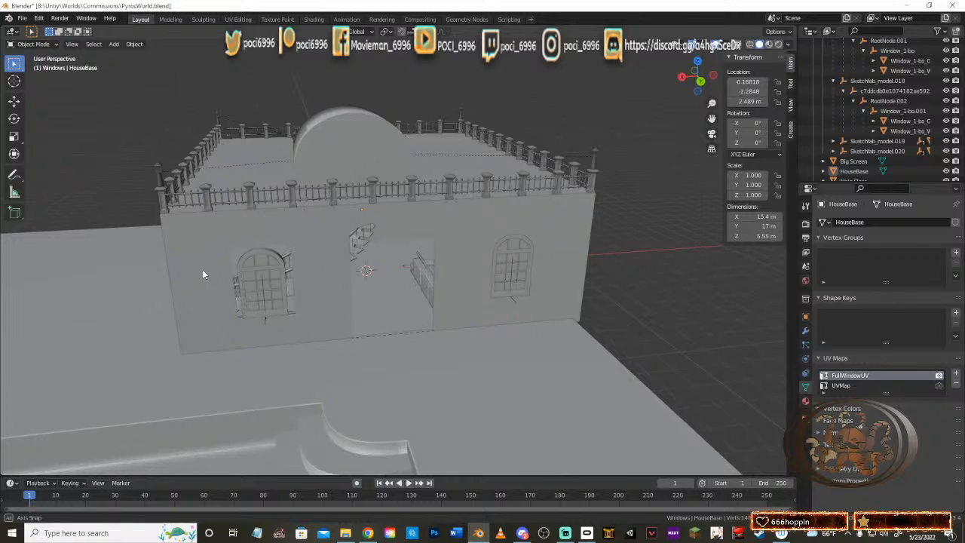
{"action": "middle_click_drag", "start_coordinate": [285, 278], "coordinate": [381, 265]}
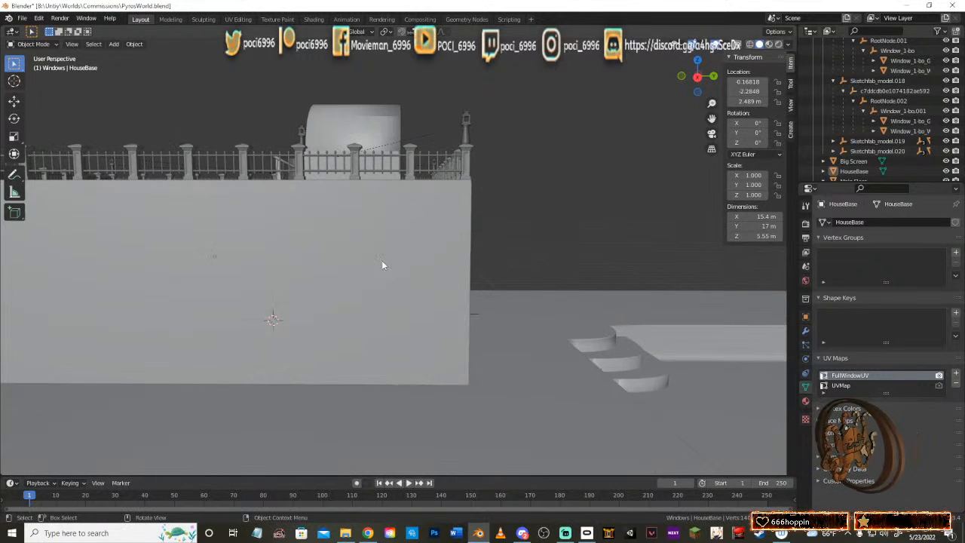
{"action": "middle_click_drag", "start_coordinate": [551, 339], "coordinate": [509, 285]}
{"action": "middle_click_drag", "start_coordinate": [546, 294], "coordinate": [422, 296]}
Step: In HouseBase's Edit Mode, select the outer vertices of the rectangular window opening beside the doorway and scale them by 0.770 along X
{"action": "left_click", "coordinate": [507, 172]}
{"action": "key", "text": "Tab"}
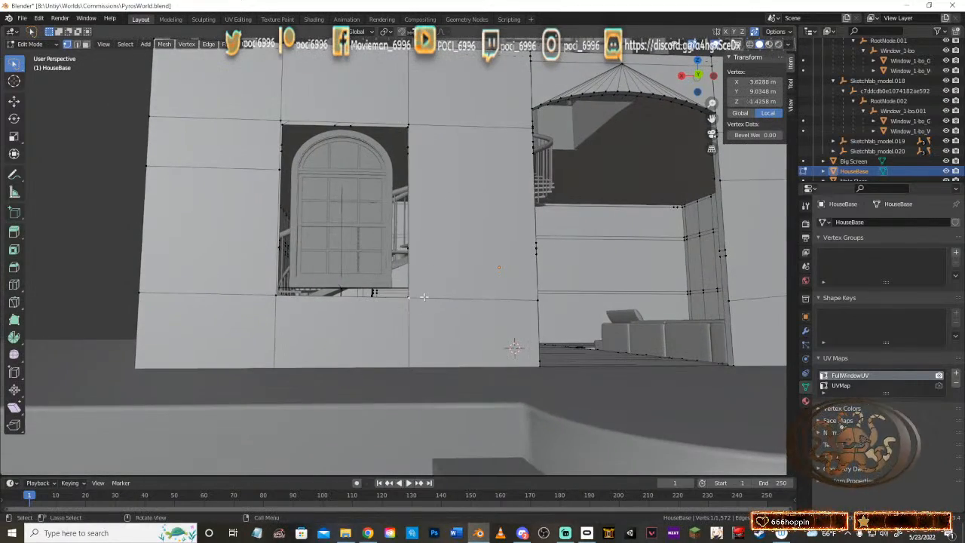
{"action": "middle_click_drag", "start_coordinate": [440, 253], "coordinate": [485, 145]}
{"action": "left_click", "coordinate": [485, 145], "text": "shift"}
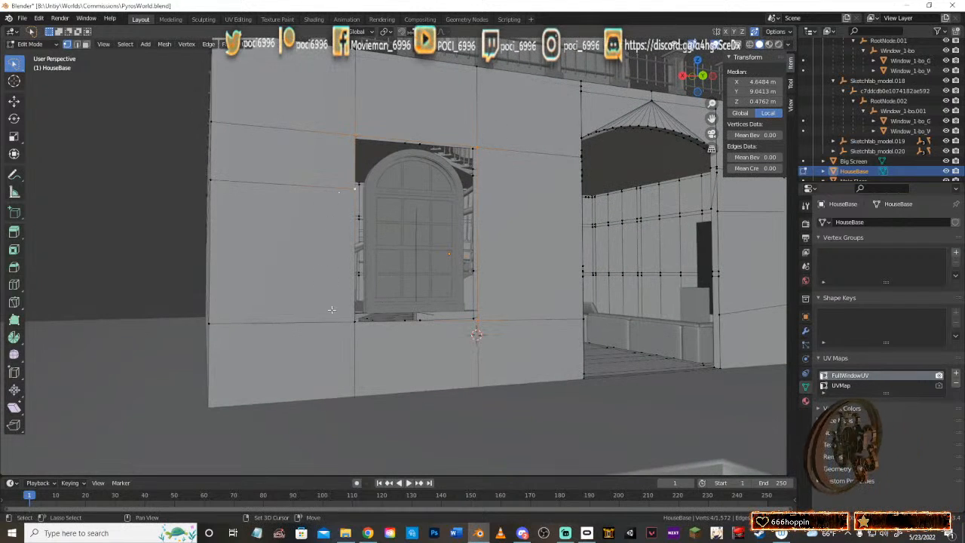
{"action": "middle_click_drag", "start_coordinate": [492, 264], "coordinate": [468, 268]}
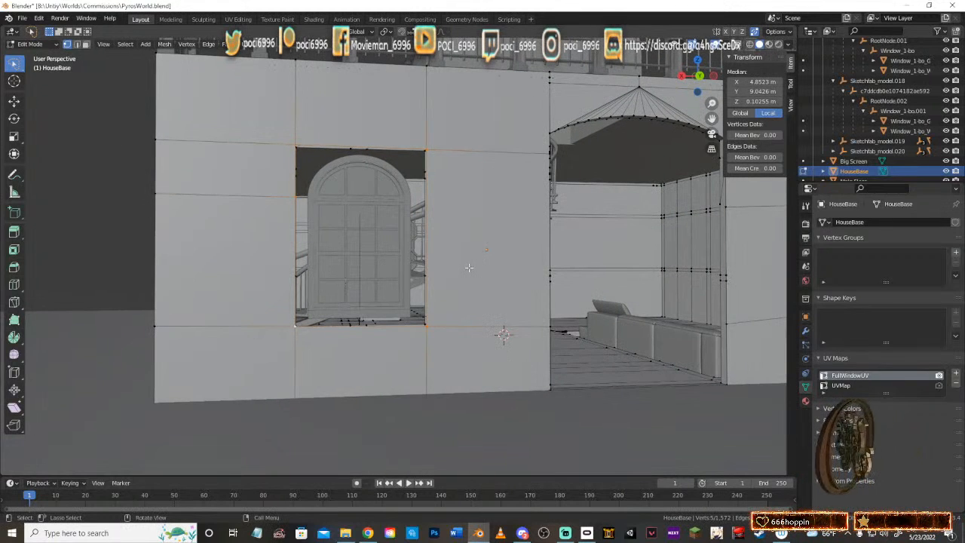
{"action": "key", "text": "s"}
{"action": "key", "text": "x"}
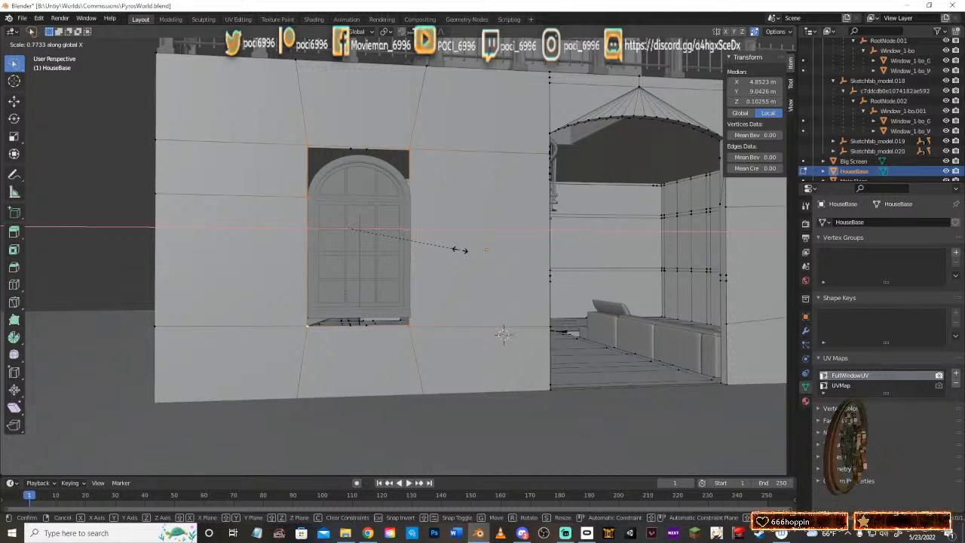
{"action": "left_click", "coordinate": [459, 250]}
Step: Widen the selected window opening vertices by a scale of 1.047 along X around the window frame
{"action": "scroll", "coordinate": [433, 253], "scroll_direction": "up", "scroll_amount": 3}
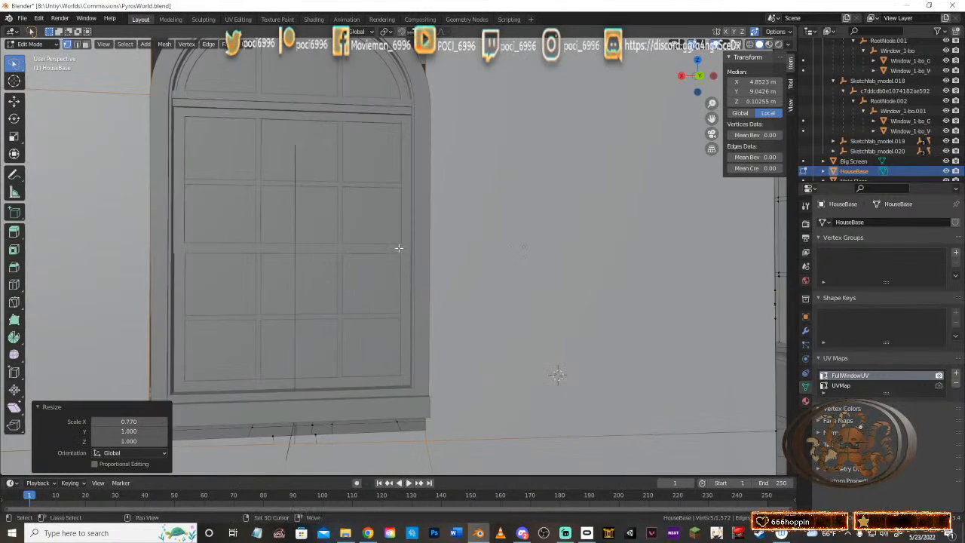
{"action": "middle_click_drag", "start_coordinate": [397, 248], "coordinate": [422, 277], "text": "shift"}
{"action": "scroll", "coordinate": [430, 276], "scroll_direction": "down", "scroll_amount": 2}
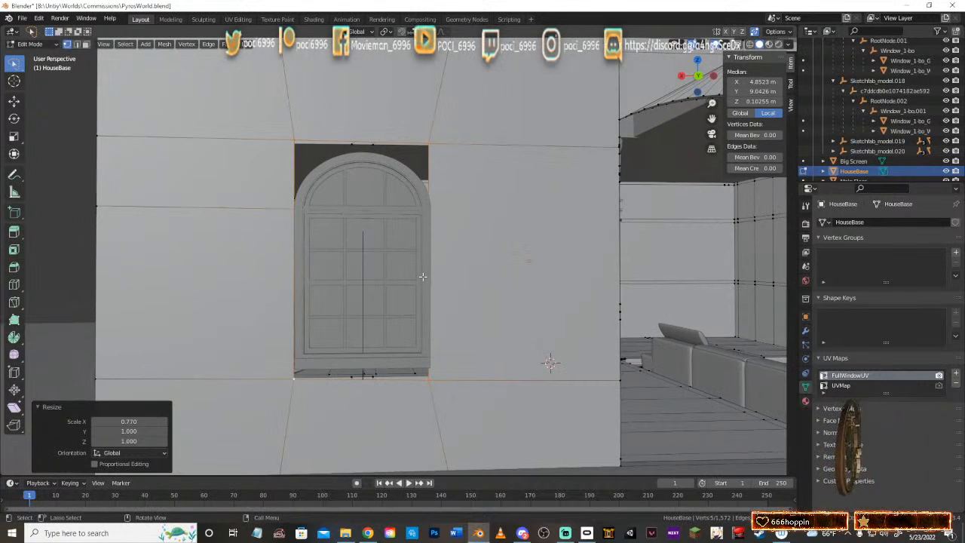
{"action": "key", "text": "s"}
{"action": "key", "text": "x"}
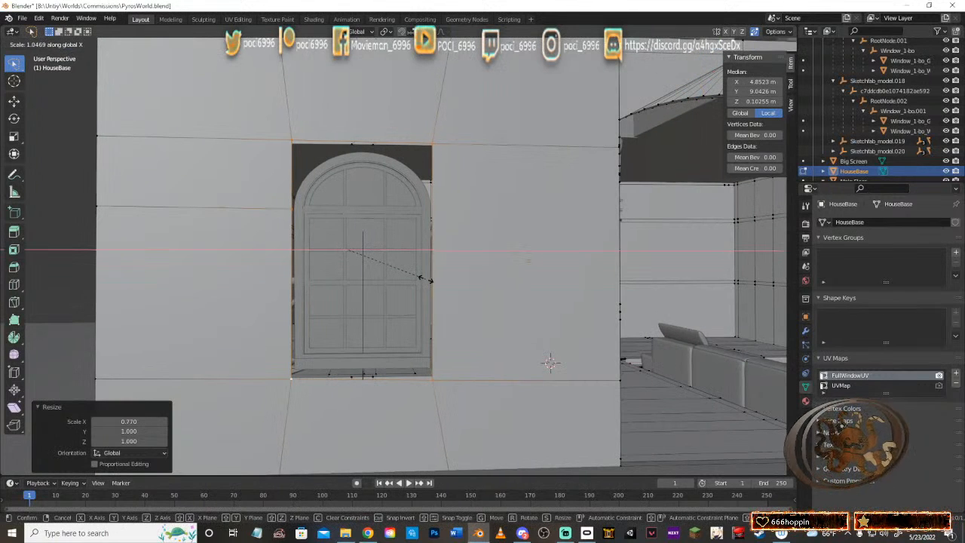
{"action": "left_click", "coordinate": [424, 277]}
Step: Select a lower corner vertex of the same window opening on the wall's inner face
{"action": "middle_click_drag", "start_coordinate": [427, 263], "coordinate": [417, 407]}
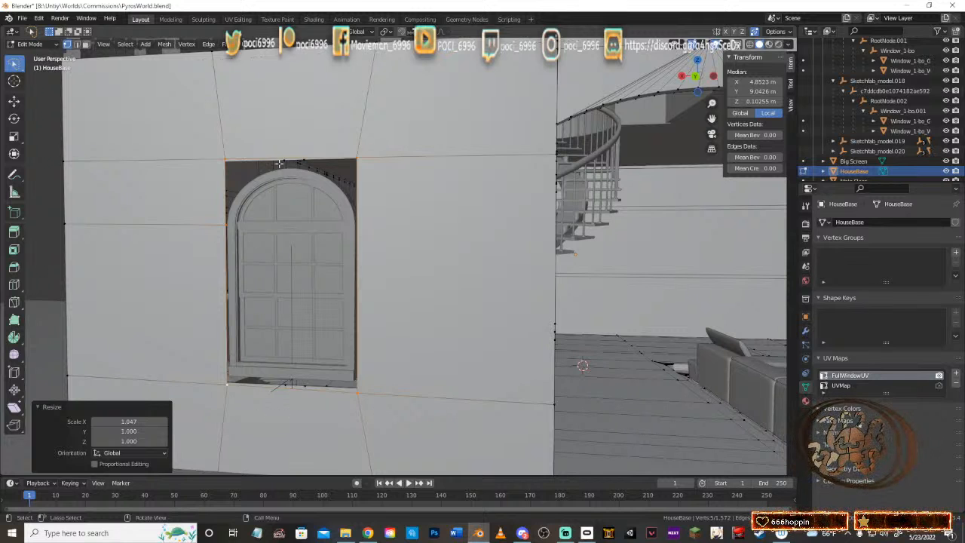
{"action": "left_click", "coordinate": [363, 151]}
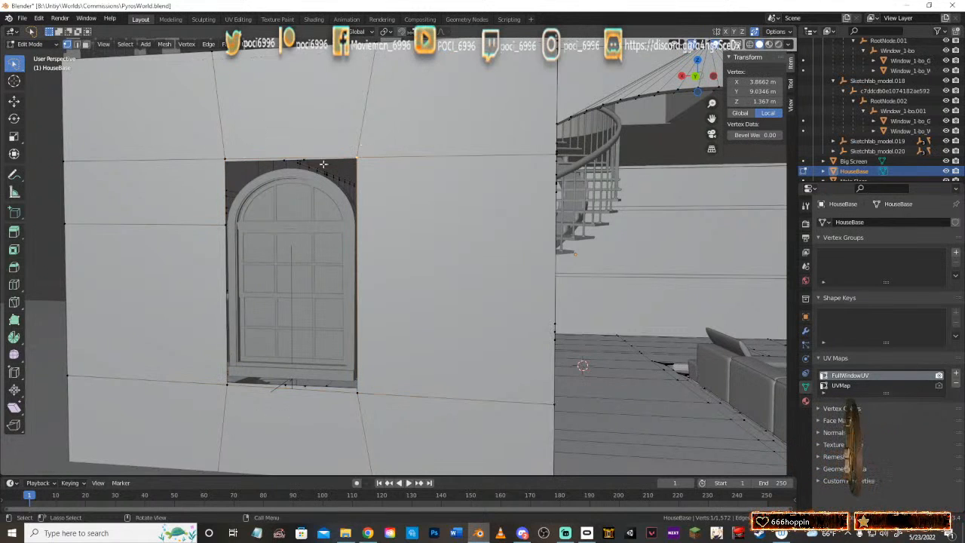
{"action": "middle_click_drag", "start_coordinate": [323, 164], "coordinate": [387, 194]}
{"action": "scroll", "coordinate": [387, 257], "scroll_direction": "up", "scroll_amount": 3}
{"action": "middle_click_drag", "start_coordinate": [428, 321], "coordinate": [453, 207], "text": "shift"}
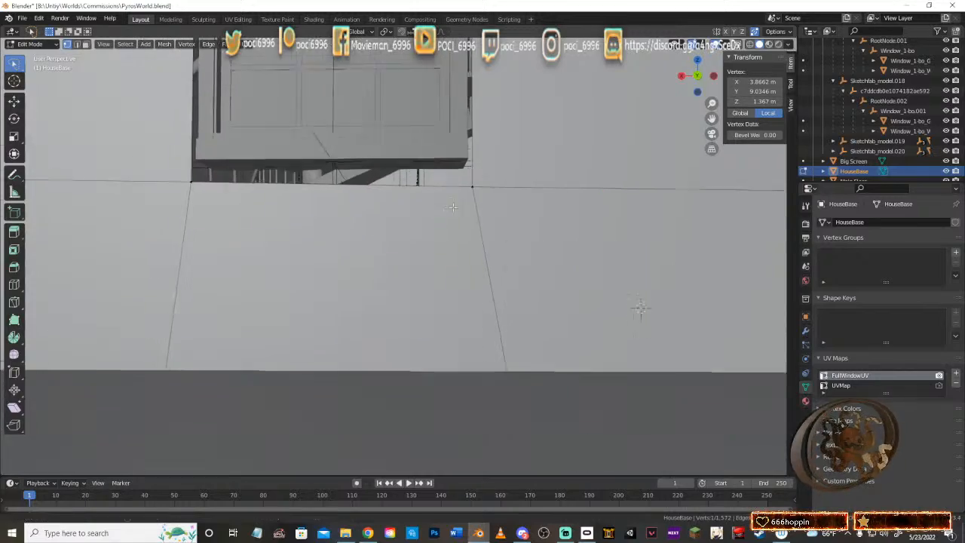
{"action": "middle_click_drag", "start_coordinate": [461, 270], "coordinate": [301, 269]}
{"action": "middle_click_drag", "start_coordinate": [426, 185], "coordinate": [442, 307]}
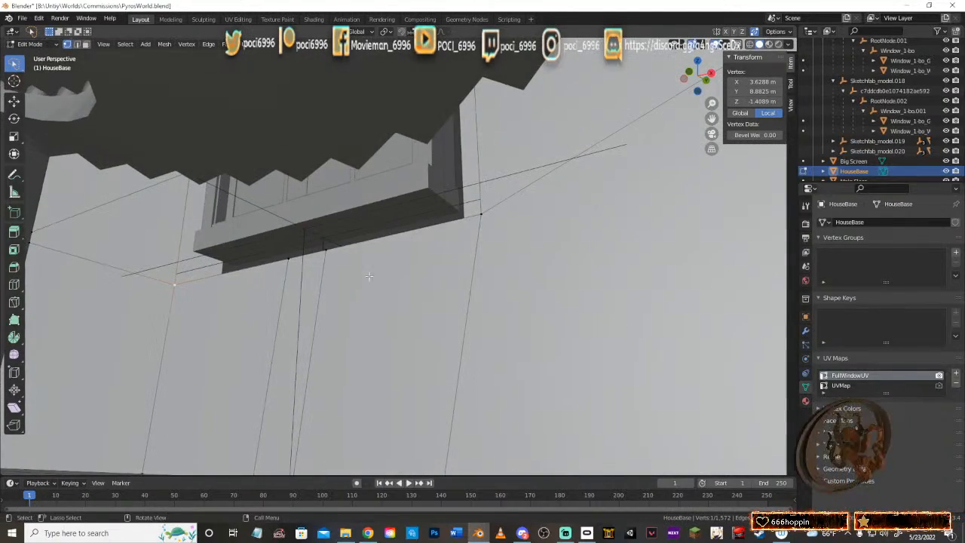
{"action": "middle_click_drag", "start_coordinate": [369, 276], "coordinate": [452, 249]}
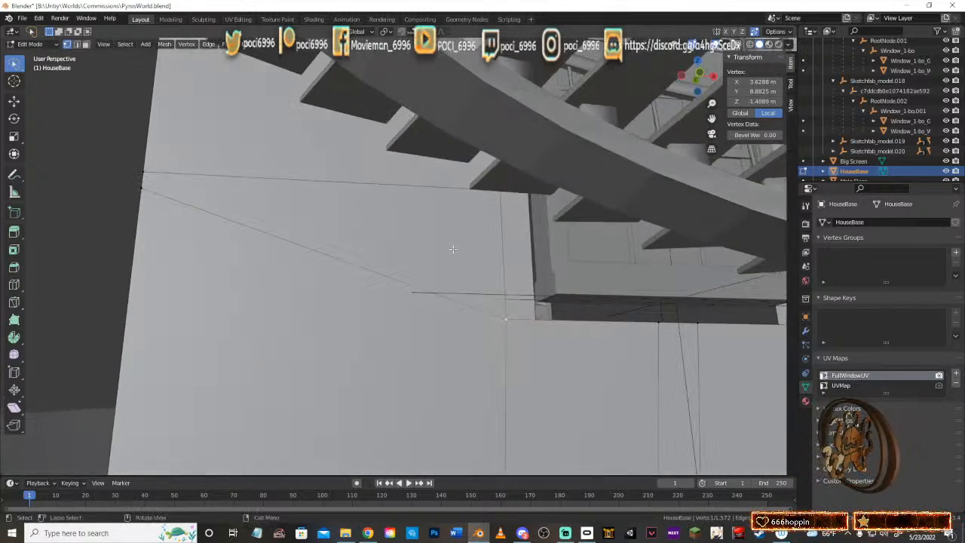
Step: Move the wall vertices along the doorway's left side 0.23806 m along X to meet the door frame
{"action": "middle_click_drag", "start_coordinate": [481, 210], "coordinate": [501, 274]}
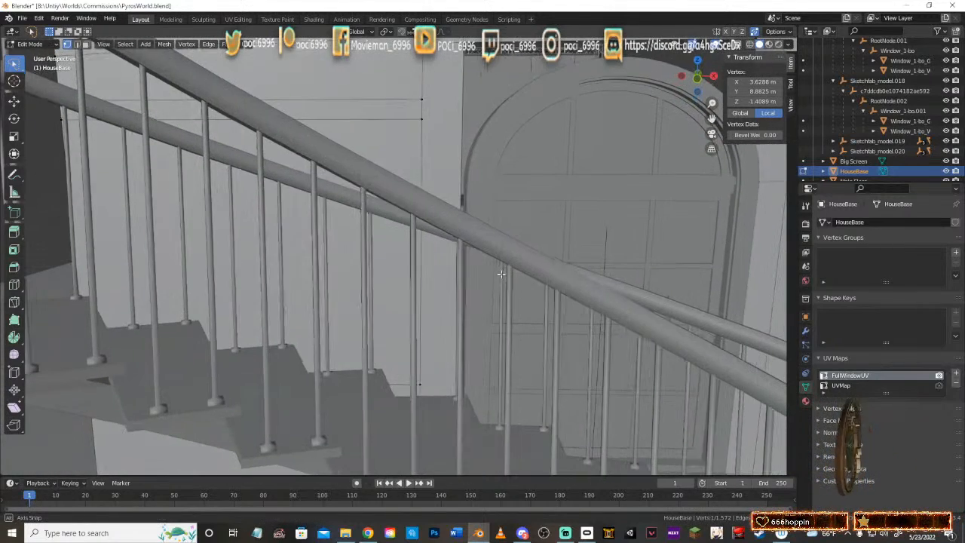
{"action": "left_click", "coordinate": [429, 381], "text": "shift"}
{"action": "left_click", "coordinate": [430, 94], "text": "shift"}
{"action": "middle_click_drag", "start_coordinate": [430, 94], "coordinate": [435, 151], "text": "shift"}
{"action": "mouse_move", "coordinate": [446, 193]}
{"action": "middle_mouse_down"}
{"action": "mouse_move", "coordinate": [452, 189]}
{"action": "mouse_move", "coordinate": [417, 196]}
{"action": "mouse_move", "coordinate": [458, 202]}
{"action": "middle_mouse_up"}
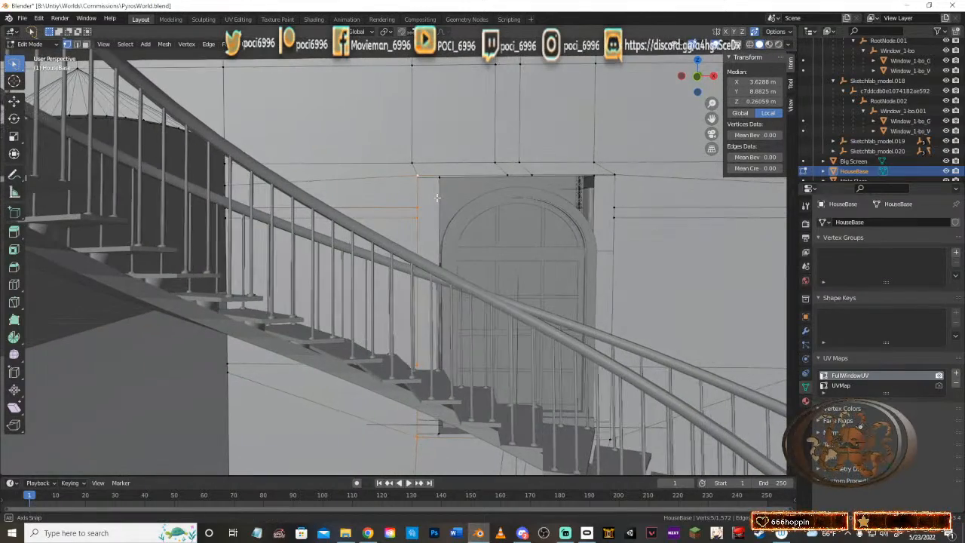
{"action": "middle_click_drag", "start_coordinate": [514, 215], "coordinate": [492, 212]}
{"action": "key", "text": "g"}
{"action": "key", "text": "x"}
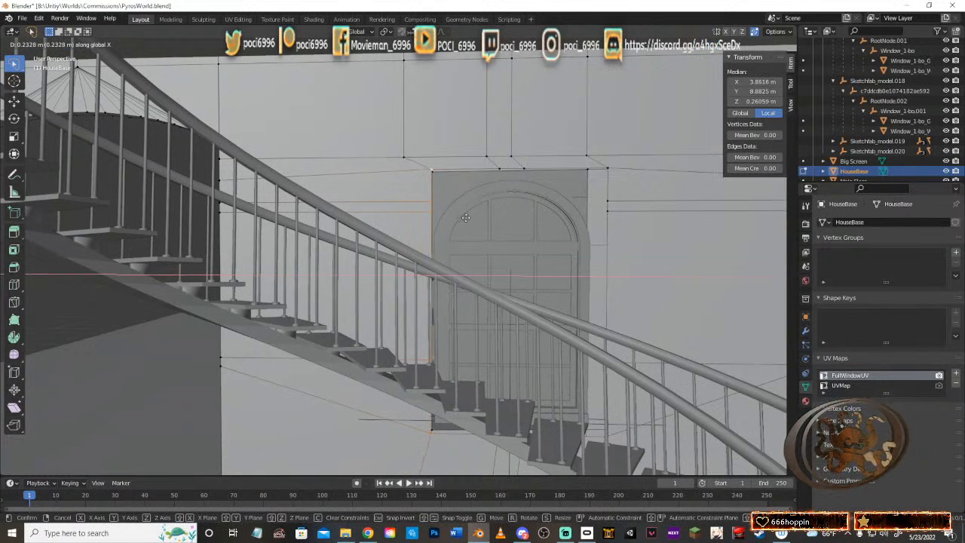
{"action": "left_click", "coordinate": [466, 217]}
Step: Move the wall vertices along the doorway's right side about -0.173 m along X to meet the door frame
{"action": "middle_click_drag", "start_coordinate": [521, 218], "coordinate": [558, 334]}
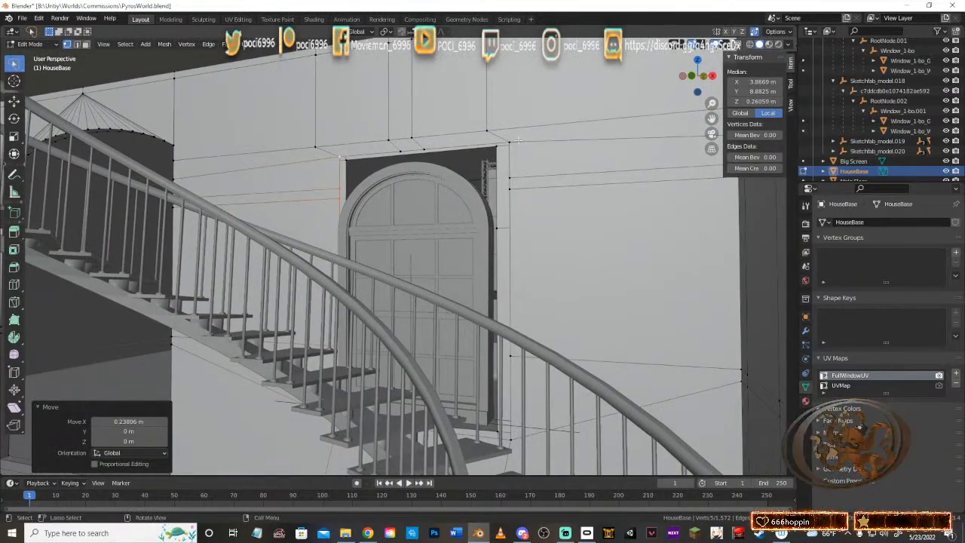
{"action": "left_click", "coordinate": [520, 177]}
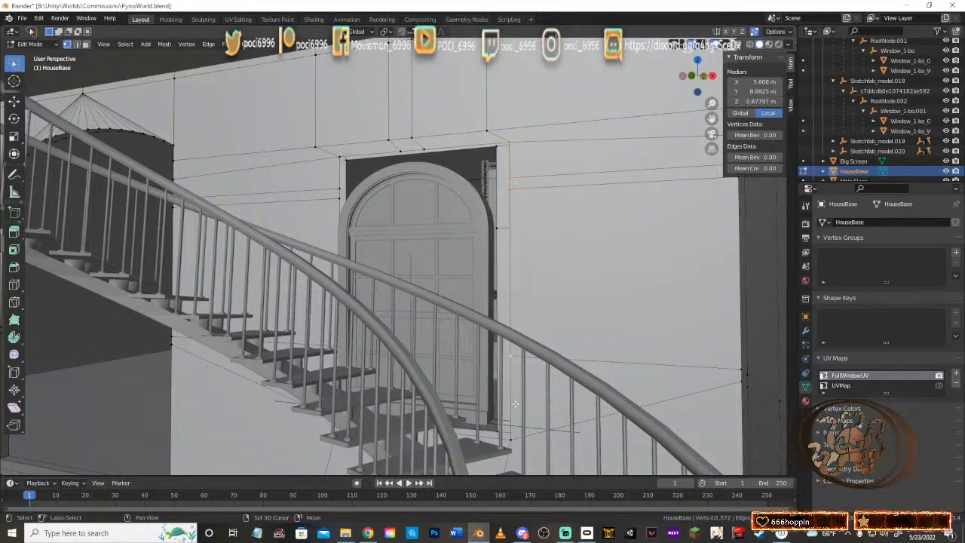
{"action": "left_click", "coordinate": [513, 442], "text": "shift"}
{"action": "middle_click_drag", "start_coordinate": [520, 302], "coordinate": [592, 325]}
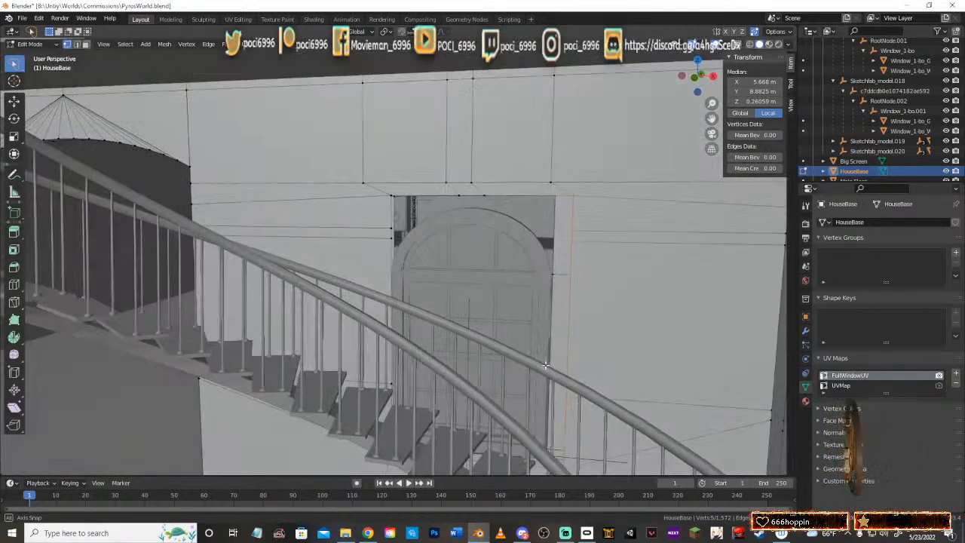
{"action": "key", "text": "g"}
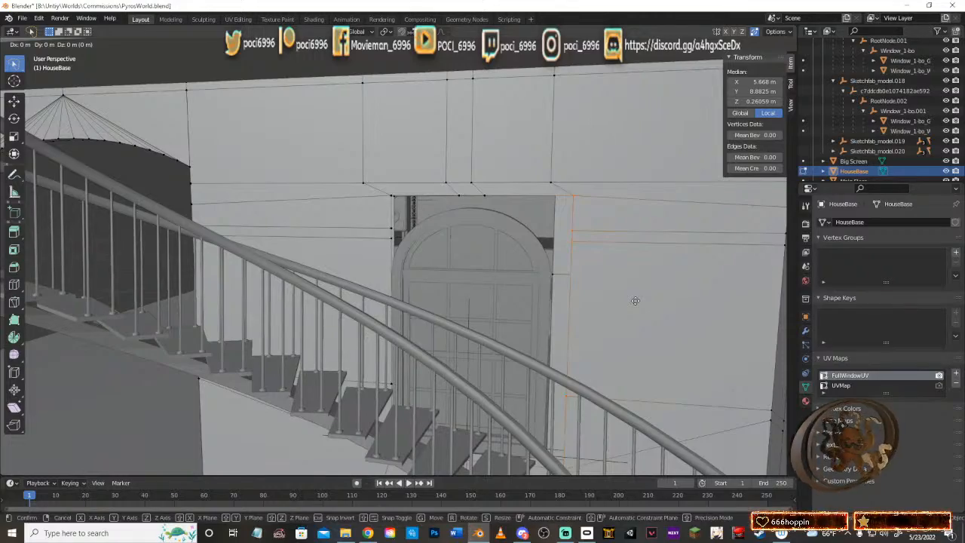
{"action": "key", "text": "x"}
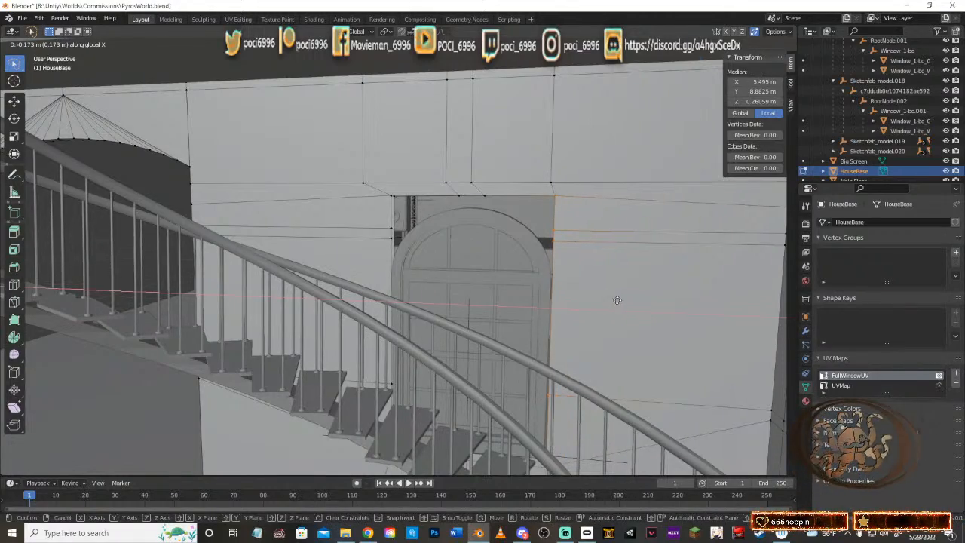
{"action": "left_click", "coordinate": [619, 300]}
Step: Raise the four vertices of the doorway opening's lower edge 0.11976 m along Z
{"action": "middle_click_drag", "start_coordinate": [619, 301], "coordinate": [639, 285]}
{"action": "left_click", "coordinate": [465, 364]}
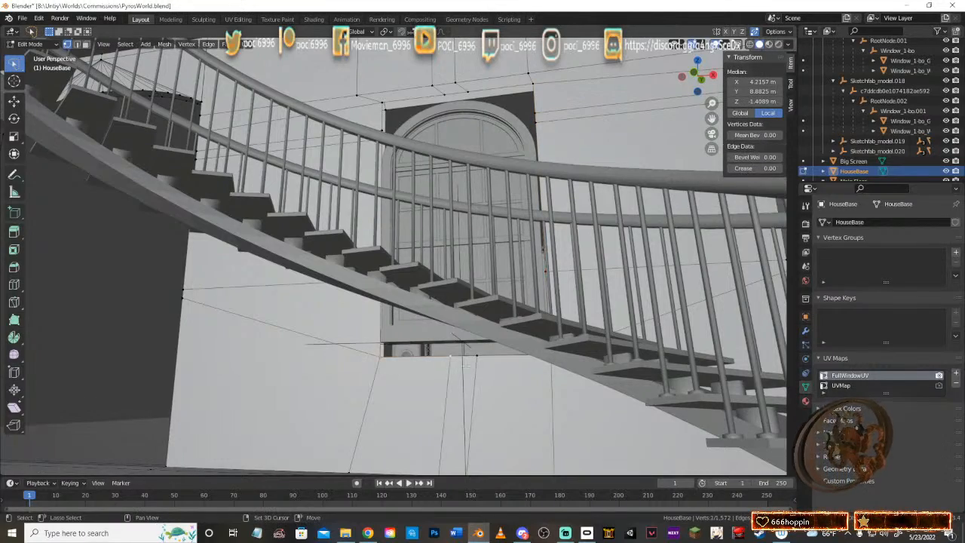
{"action": "middle_click_drag", "start_coordinate": [511, 389], "coordinate": [566, 369]}
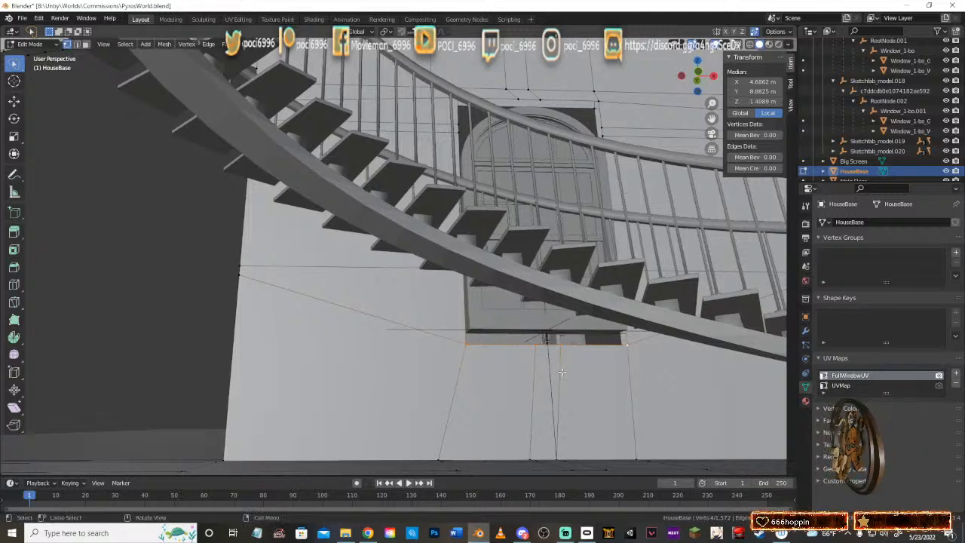
{"action": "key", "text": "g"}
{"action": "key", "text": "z"}
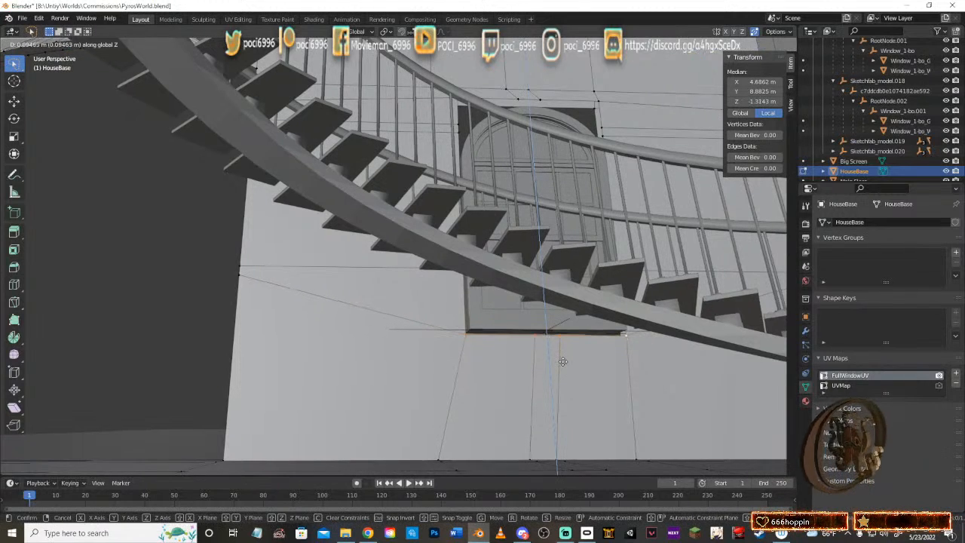
{"action": "left_click", "coordinate": [562, 360]}
Step: Dissolve the upper of the two close horizontal wall edge lines on both sides of the doorway
{"action": "middle_click_drag", "start_coordinate": [562, 359], "coordinate": [508, 291]}
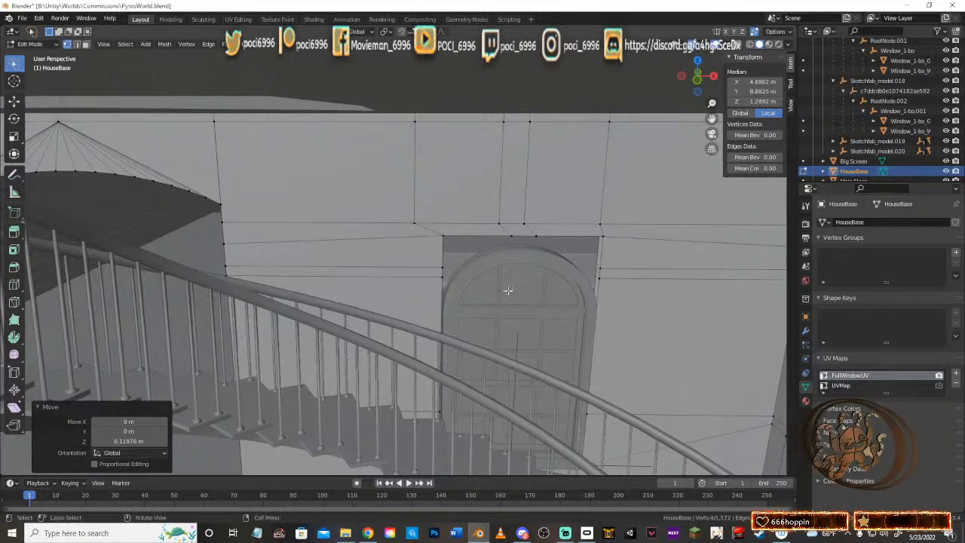
{"action": "left_click", "coordinate": [425, 269]}
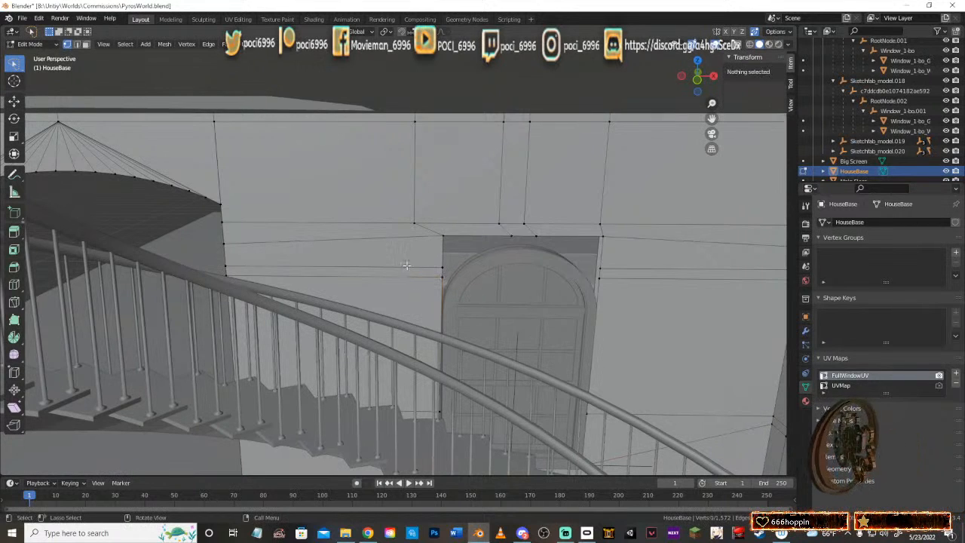
{"action": "left_click", "coordinate": [76, 44]}
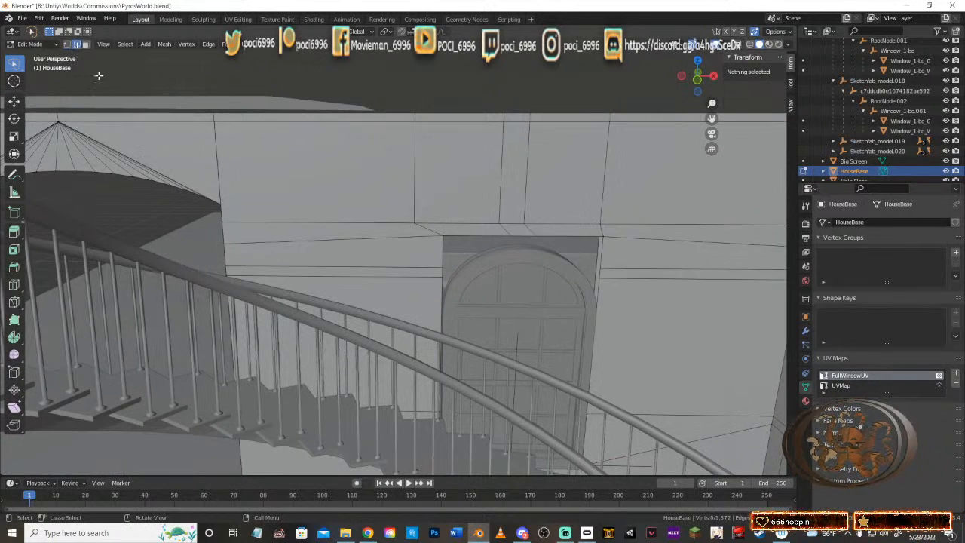
{"action": "left_click", "coordinate": [354, 268]}
{"action": "left_click", "coordinate": [626, 269], "text": "shift"}
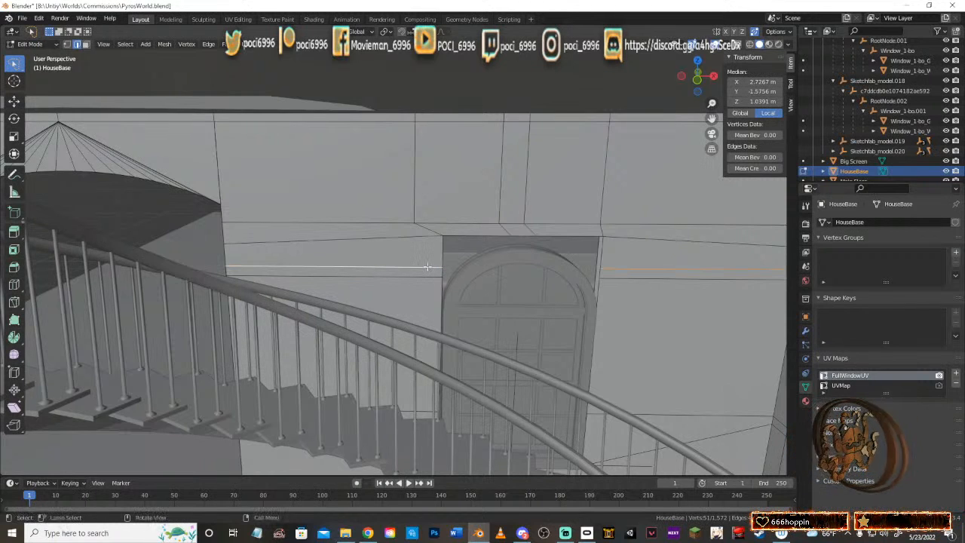
{"action": "key", "text": "x"}
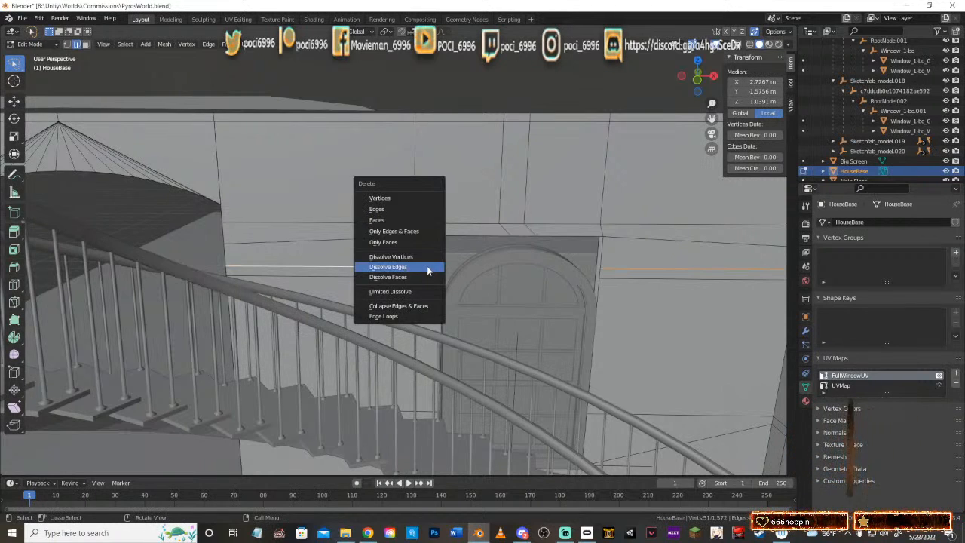
{"action": "left_click", "coordinate": [428, 270]}
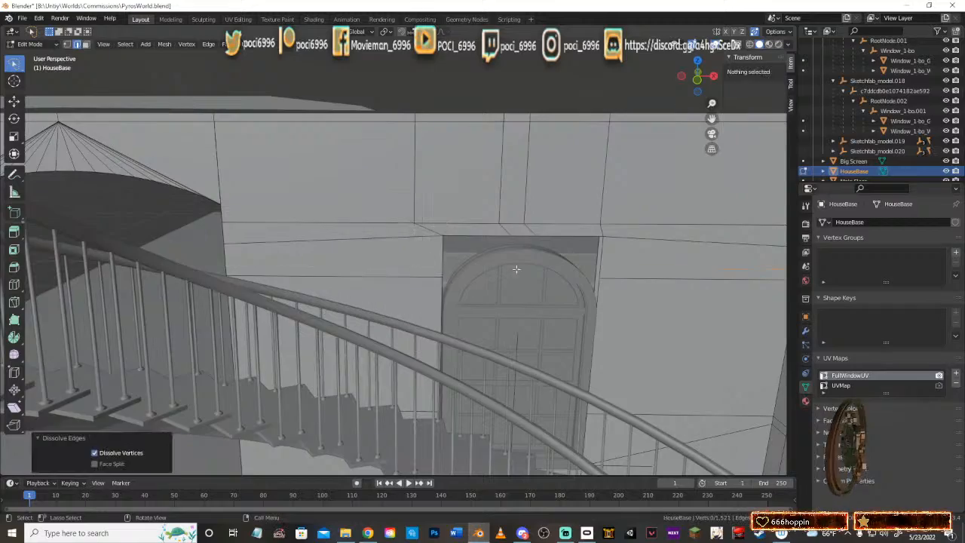
Step: Slide the horizontal edge loop right of the doorway down by a factor of 0.194 and set the matching left edge's Z to 0.627609 m
{"action": "middle_click_drag", "start_coordinate": [517, 270], "coordinate": [597, 203]}
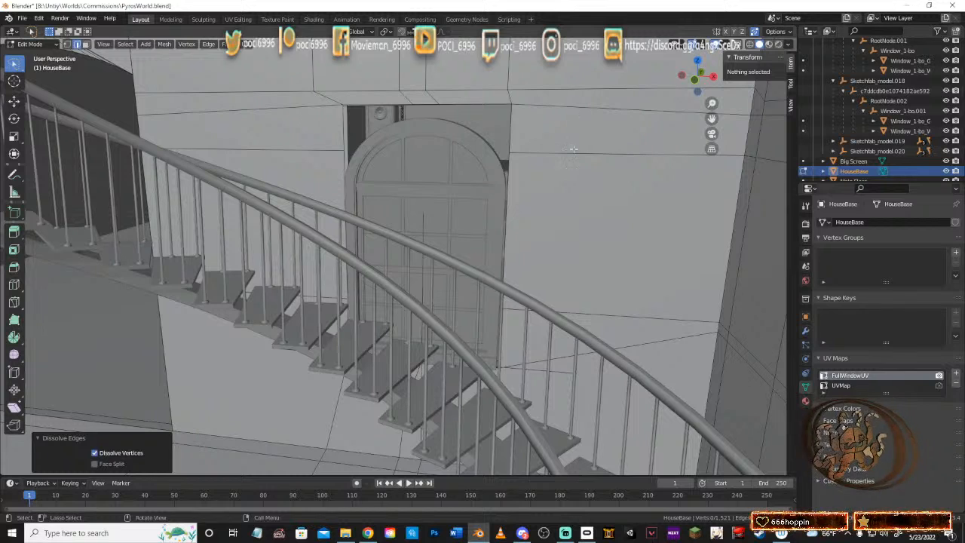
{"action": "left_click", "coordinate": [548, 154], "text": "alt"}
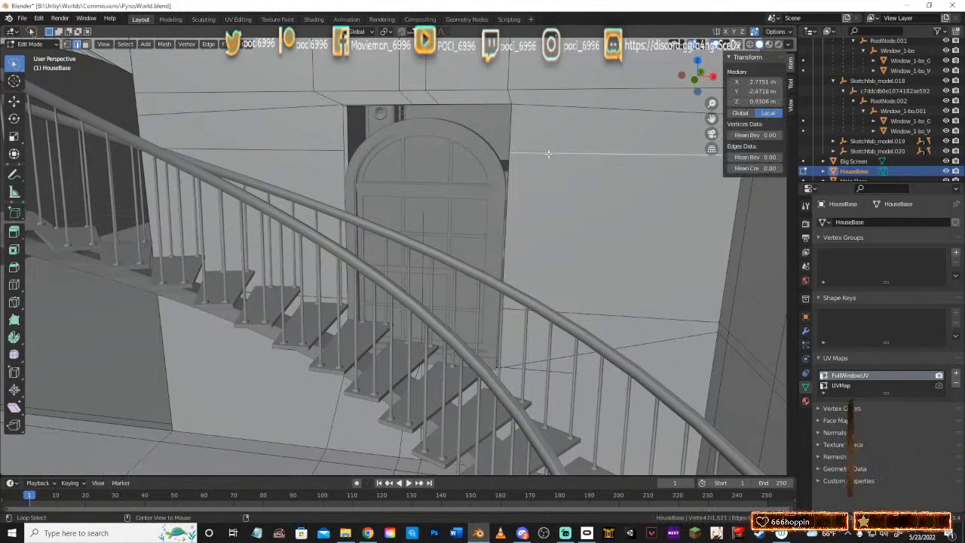
{"action": "middle_click_drag", "start_coordinate": [581, 160], "coordinate": [603, 172]}
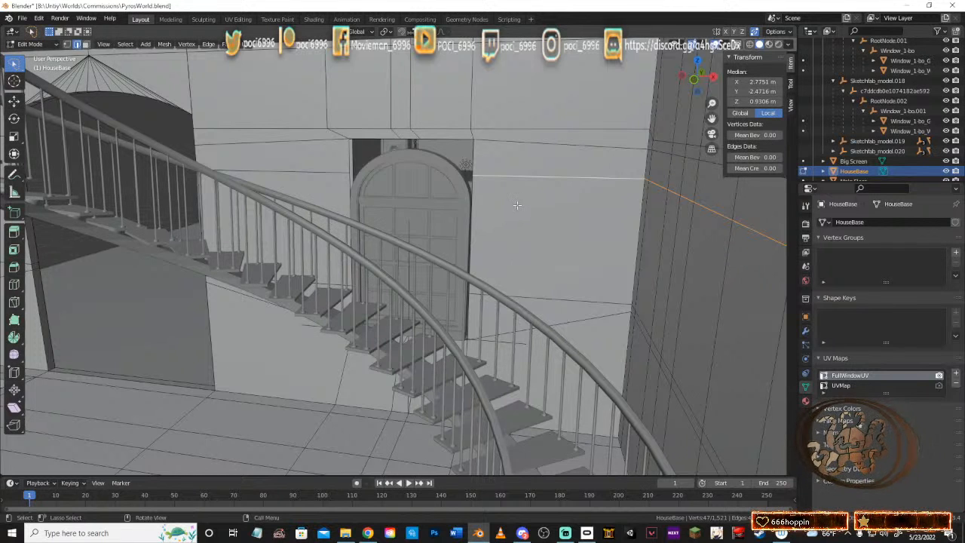
{"action": "key", "text": "g"}
{"action": "key", "text": "g"}
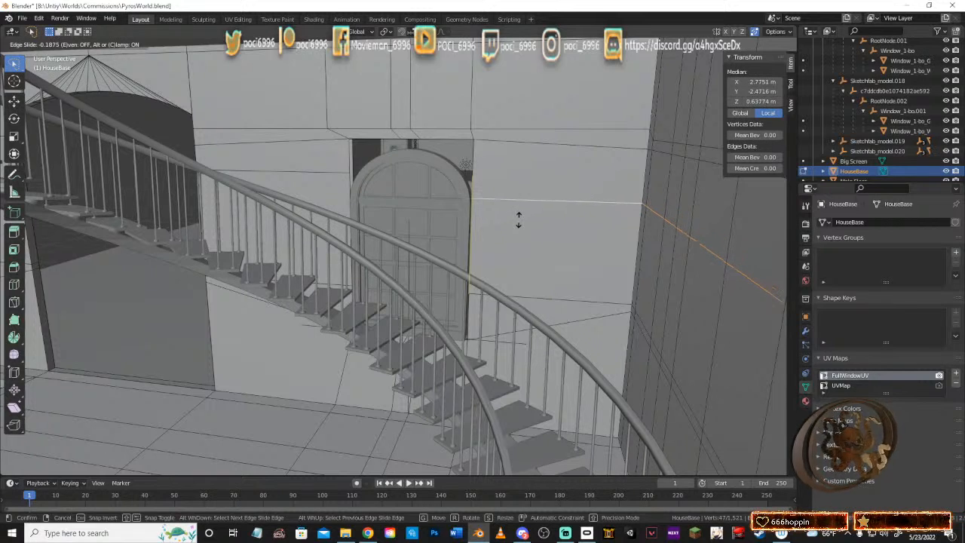
{"action": "left_click", "coordinate": [517, 218]}
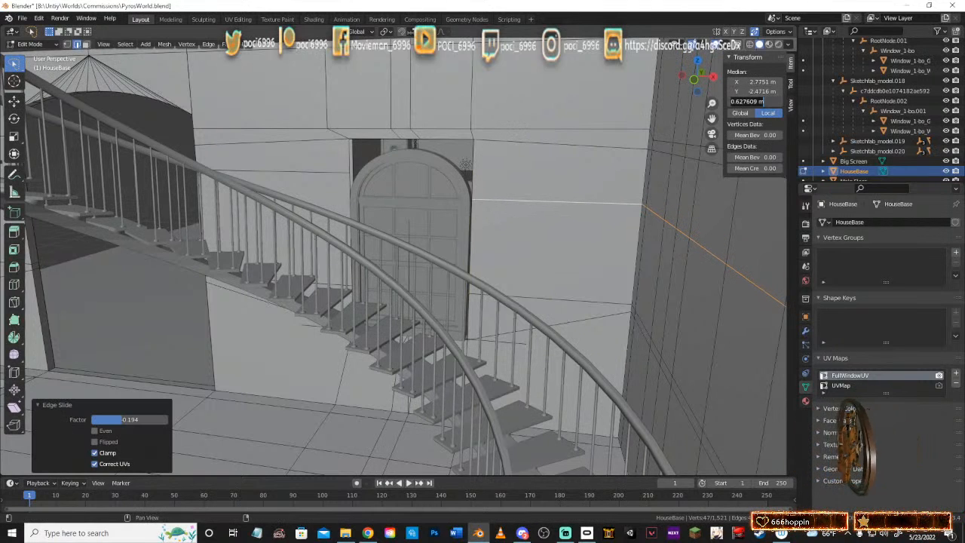
{"action": "left_click", "coordinate": [302, 172]}
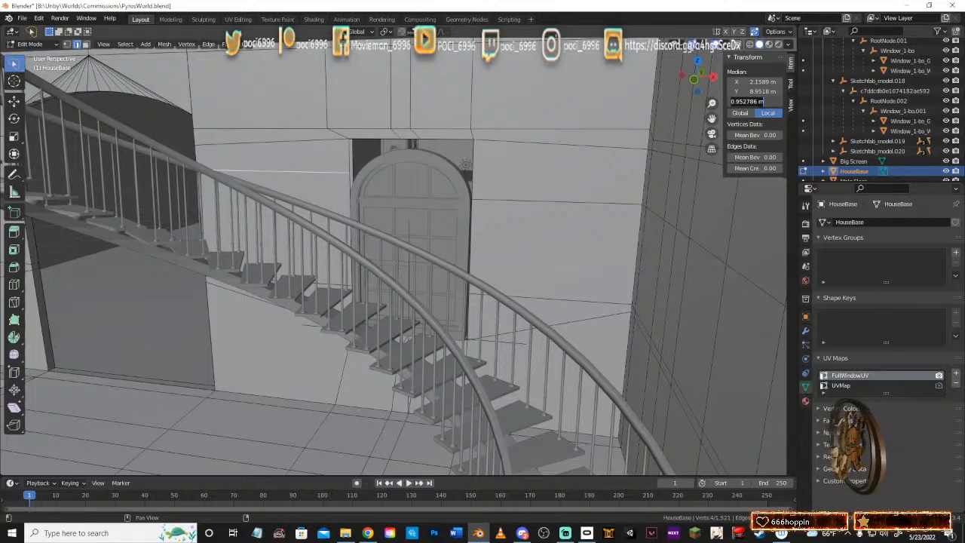
Step: Move the doorway's lower left corner vertex 0.034019 m in X and 0.0283 m in Z, keeping Y locked
{"action": "middle_click_drag", "start_coordinate": [461, 210], "coordinate": [547, 161]}
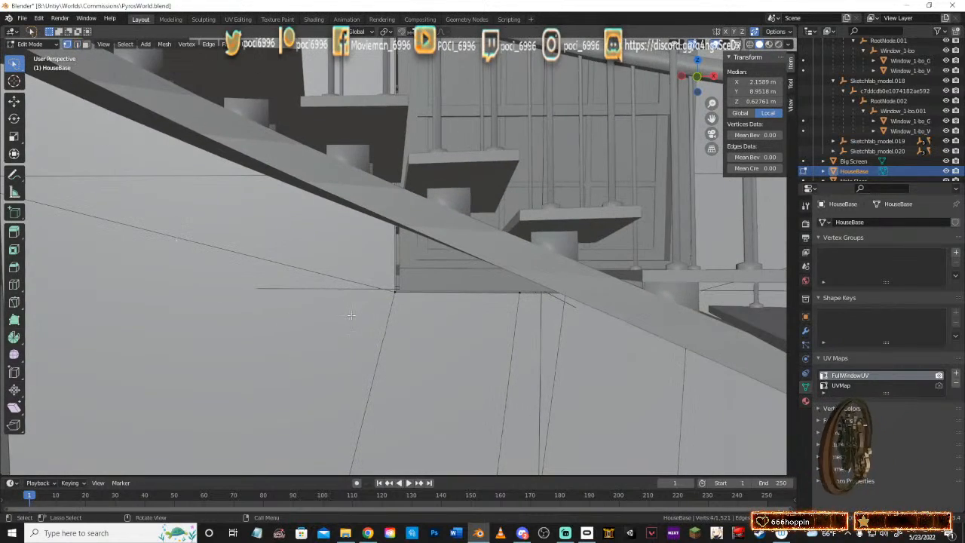
{"action": "left_click", "coordinate": [378, 334]}
{"action": "left_click", "coordinate": [380, 302]}
{"action": "middle_click_drag", "start_coordinate": [407, 321], "coordinate": [452, 314]}
{"action": "key", "text": "g"}
{"action": "key", "text": "shift+y"}
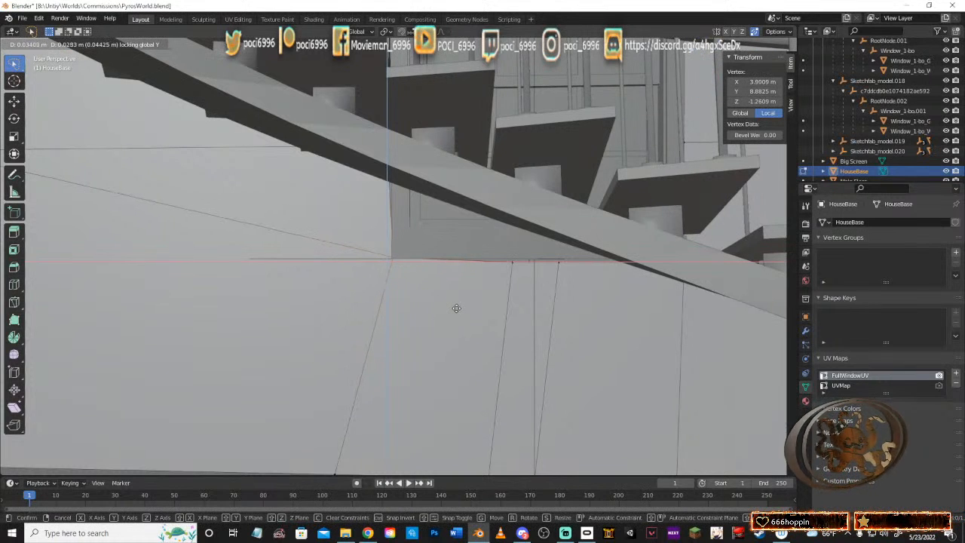
{"action": "left_click", "coordinate": [456, 308]}
Step: Raise each of the two middle vertices on the doorway's lower edge about 0.028 m along Z
{"action": "middle_click_drag", "start_coordinate": [456, 308], "coordinate": [463, 220]}
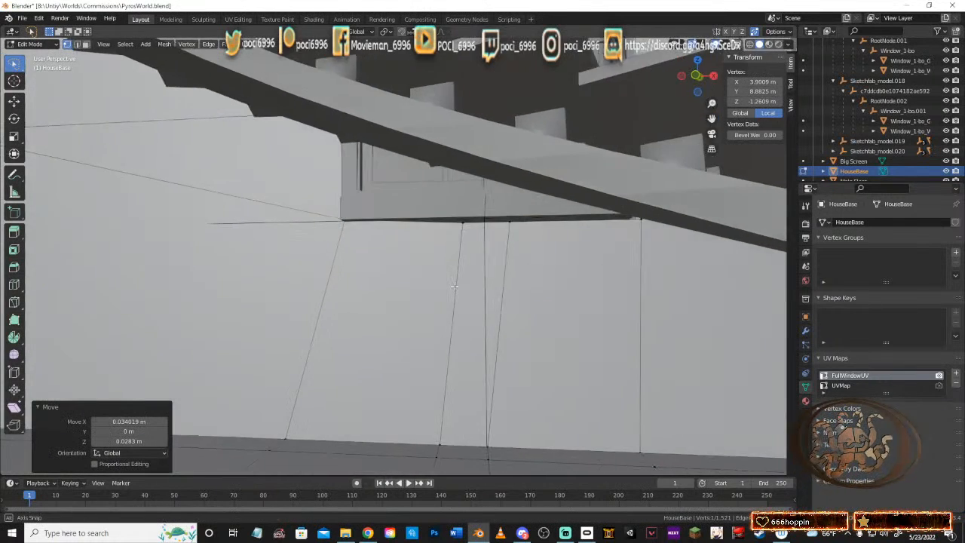
{"action": "left_click", "coordinate": [463, 221]}
{"action": "key", "text": "g"}
{"action": "key", "text": "z"}
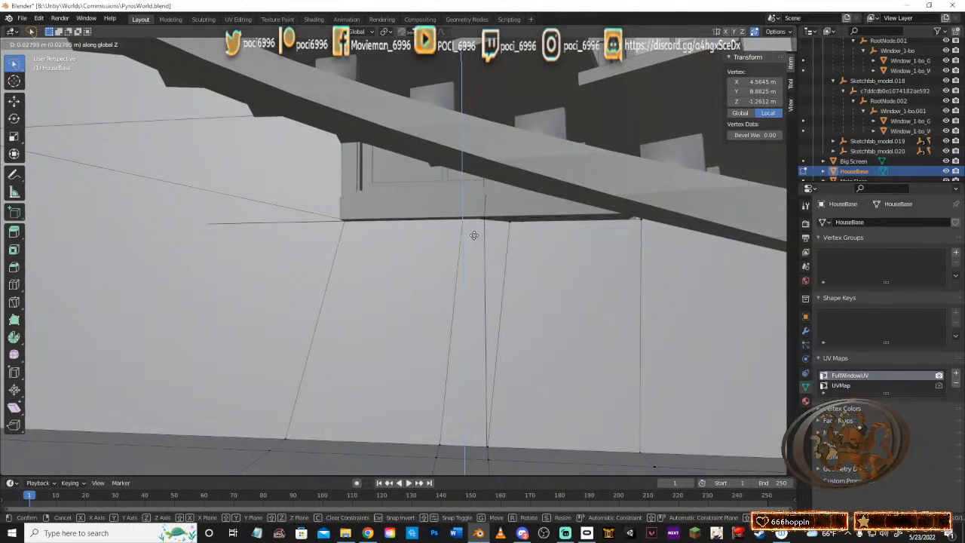
{"action": "left_click", "coordinate": [473, 235]}
{"action": "left_click", "coordinate": [509, 225]}
{"action": "key", "text": "g"}
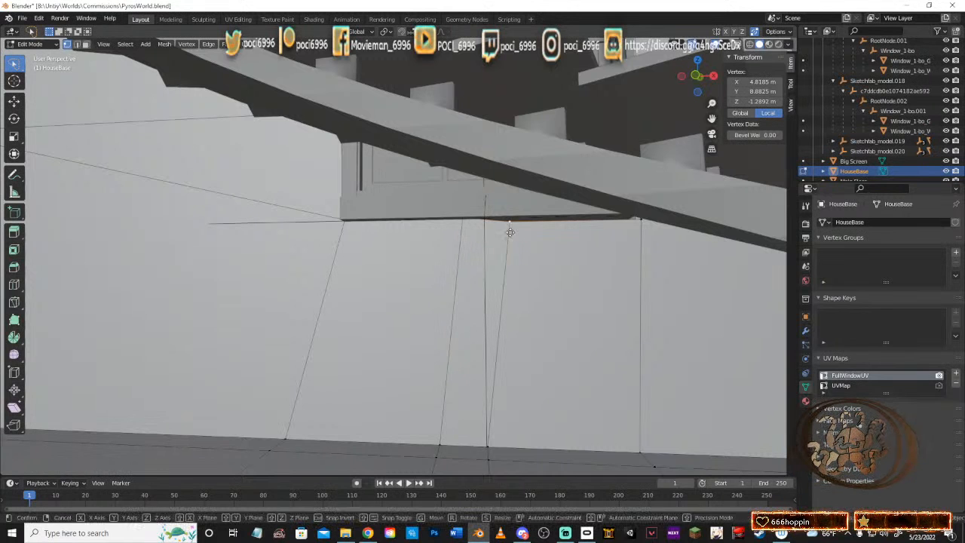
{"action": "key", "text": "z"}
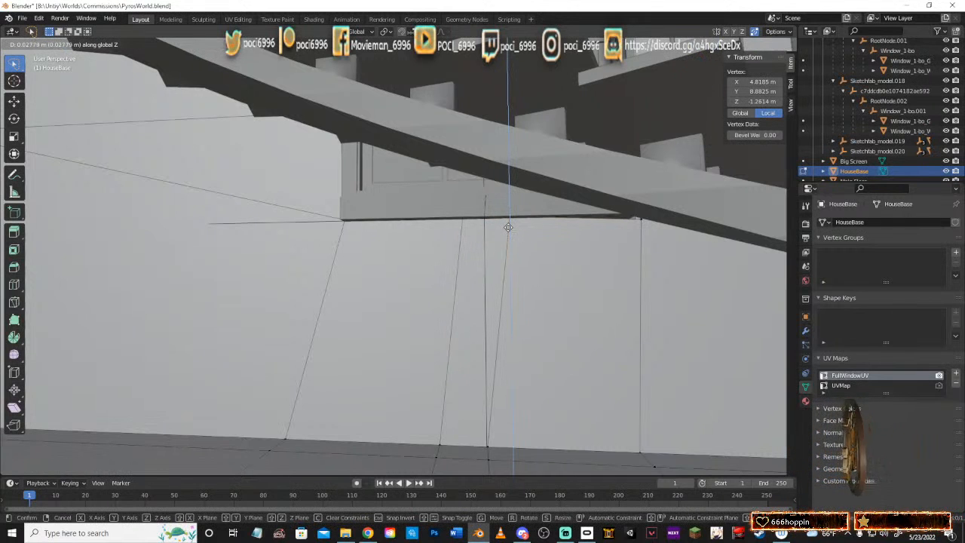
{"action": "left_click", "coordinate": [508, 227]}
Step: Move the doorway's lower right corner vertex -0.035595 m in X and 0.030857 m in Z, keeping Y locked
{"action": "middle_click_drag", "start_coordinate": [508, 227], "coordinate": [556, 245]}
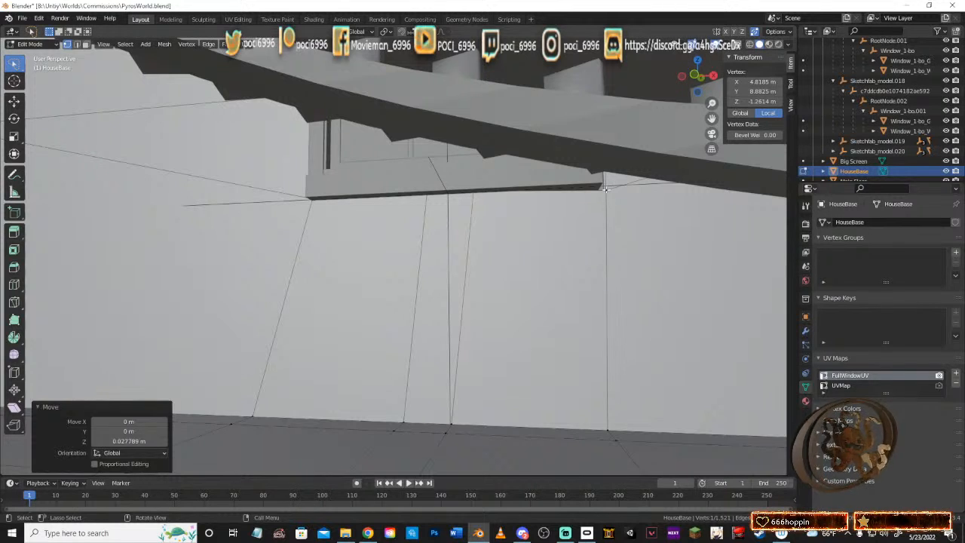
{"action": "left_click", "coordinate": [605, 189]}
{"action": "key", "text": "g"}
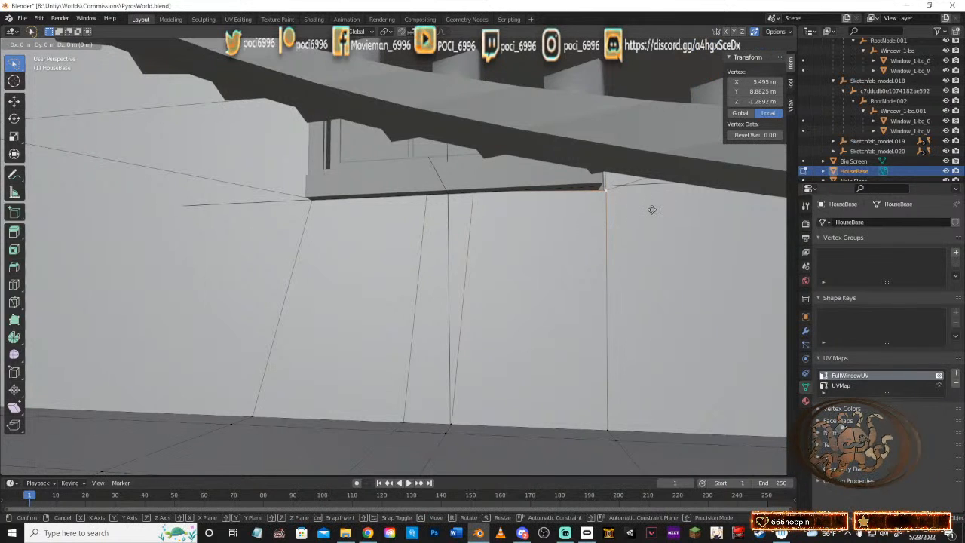
{"action": "key", "text": "shift+y"}
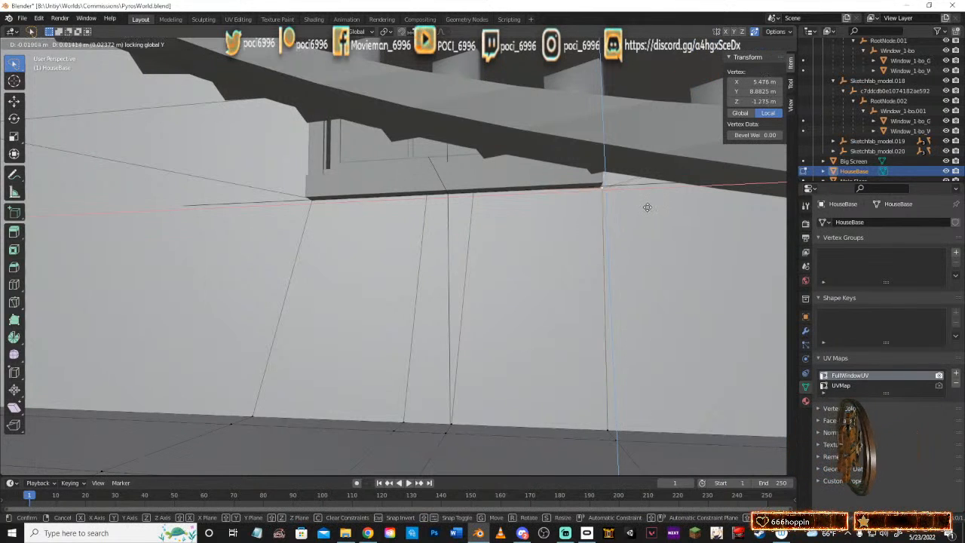
{"action": "left_click", "coordinate": [645, 204]}
Step: Move the lower vertex on the doorway's right side about -0.02 m along X, and undo the last change to the vertex above it
{"action": "middle_click_drag", "start_coordinate": [644, 205], "coordinate": [613, 299]}
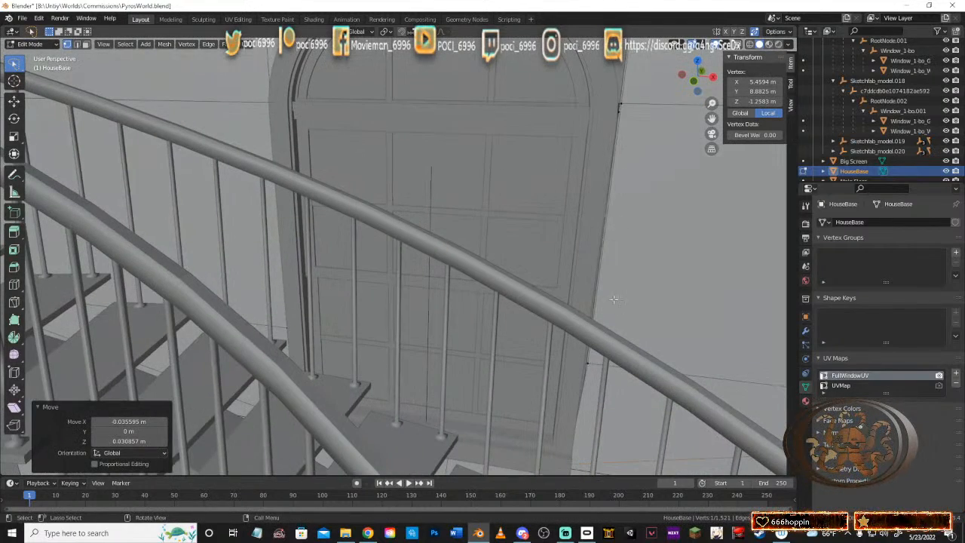
{"action": "left_click", "coordinate": [595, 365]}
{"action": "key", "text": "g"}
{"action": "key", "text": "x"}
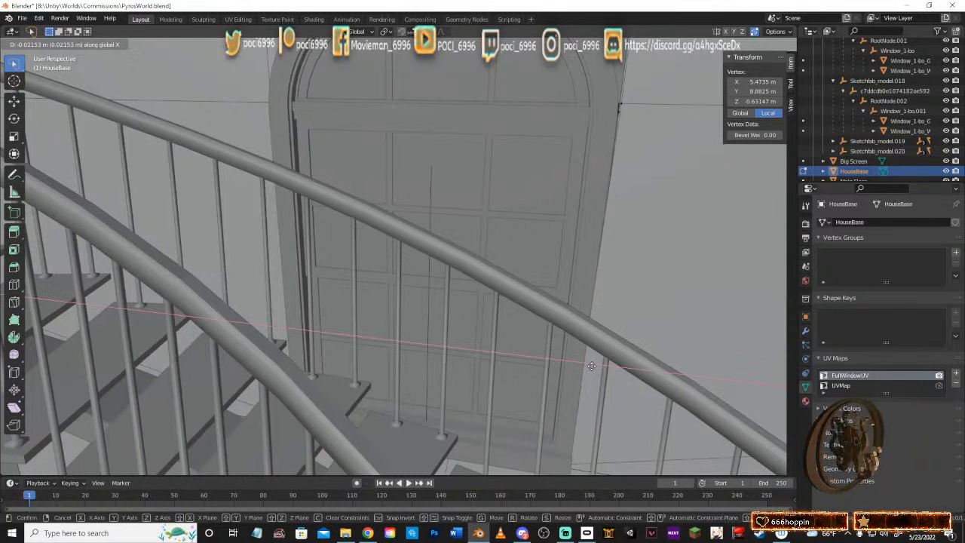
{"action": "left_click", "coordinate": [590, 365]}
{"action": "middle_click_drag", "start_coordinate": [655, 181], "coordinate": [607, 229]}
{"action": "key", "text": "ctrl+z"}
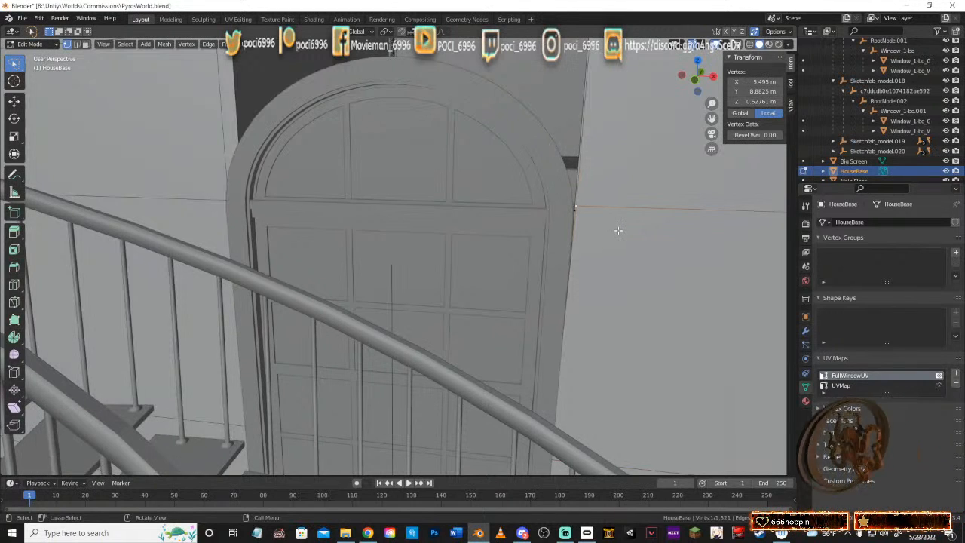
Step: Move the upper vertex on the arched opening's right side -0.018854 m and 0.002095 m along X, and lower it 0.032647 m along Z
{"action": "key", "text": "g"}
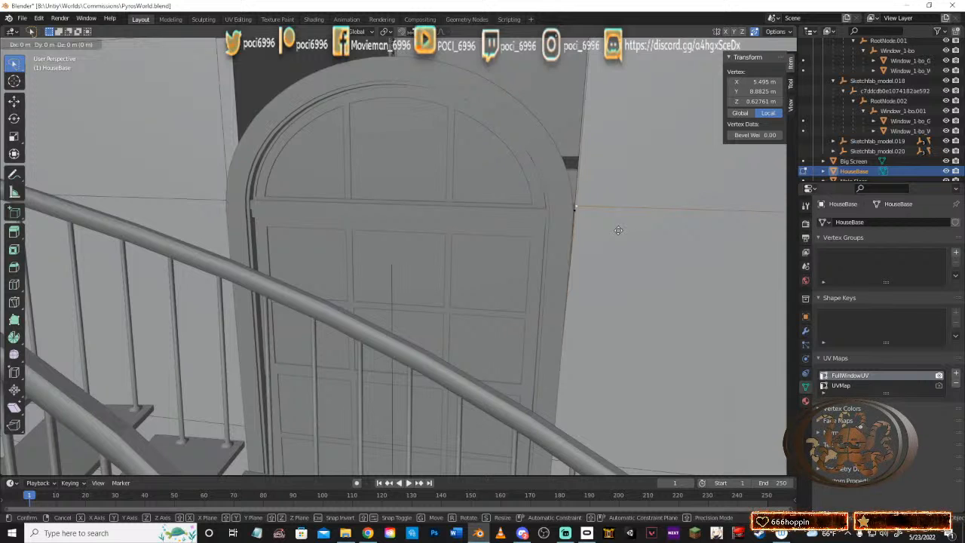
{"action": "key", "text": "x"}
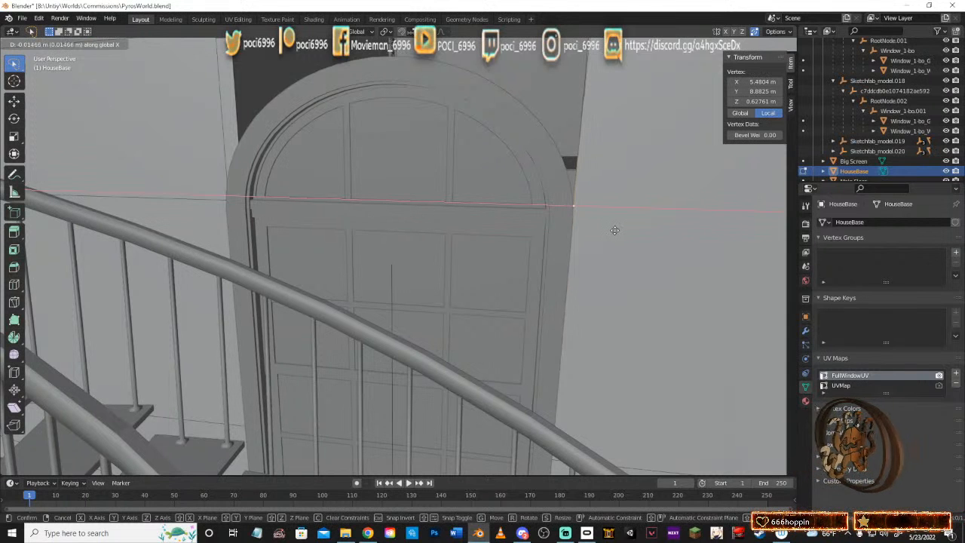
{"action": "left_click", "coordinate": [613, 230]}
{"action": "middle_click_drag", "start_coordinate": [614, 228], "coordinate": [600, 274]}
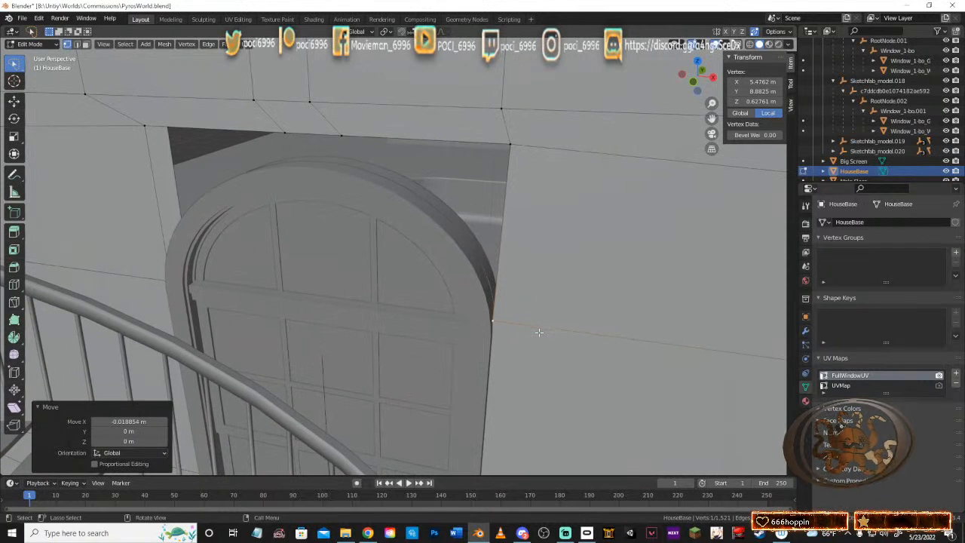
{"action": "key", "text": "g"}
{"action": "key", "text": "x"}
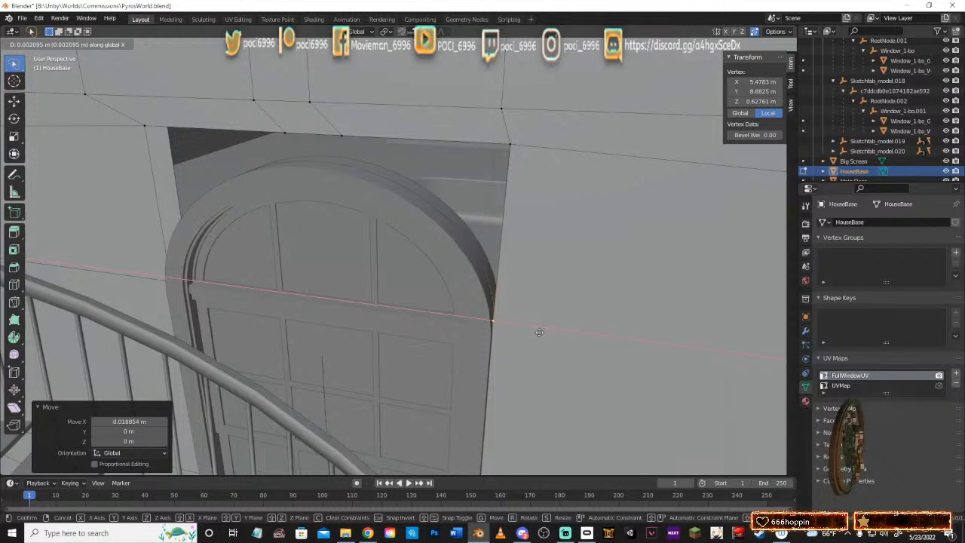
{"action": "left_click", "coordinate": [539, 331]}
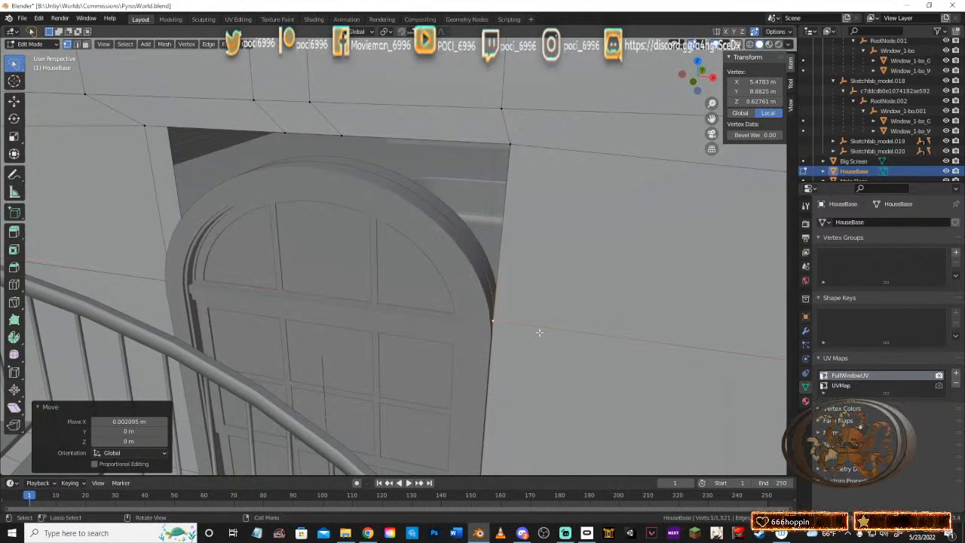
{"action": "key", "text": "g"}
{"action": "key", "text": "z"}
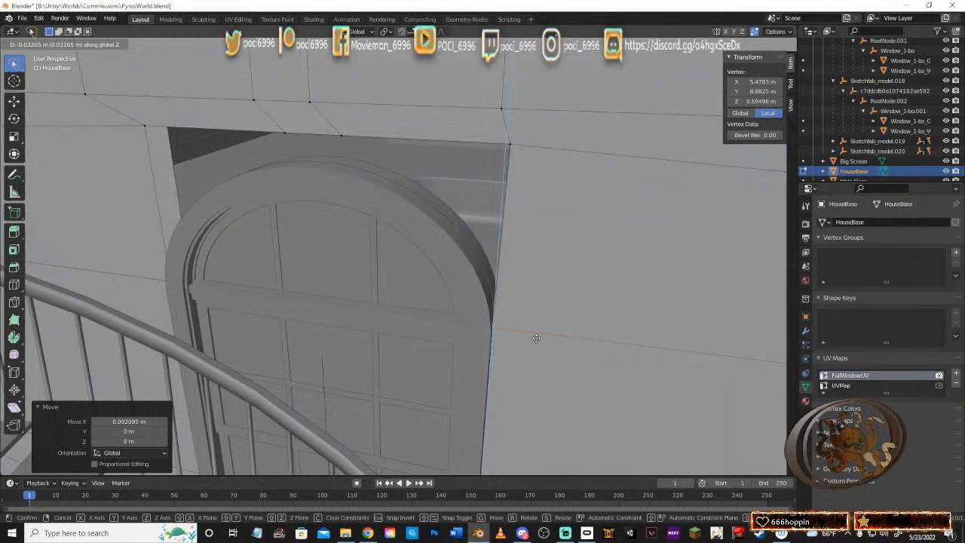
{"action": "left_click", "coordinate": [536, 338]}
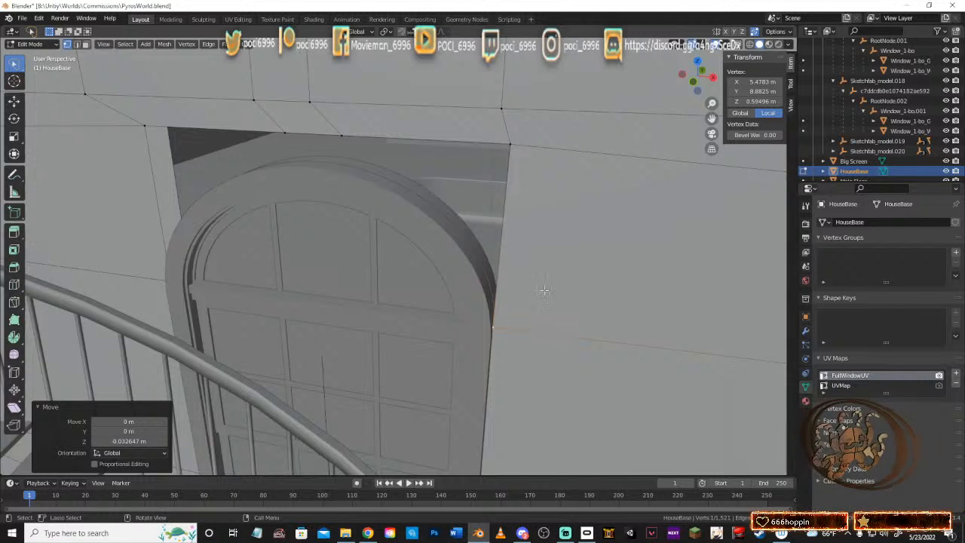
Step: Move the upper vertex on the arched opening's left side 0.014031 m along X
{"action": "middle_click_drag", "start_coordinate": [544, 290], "coordinate": [570, 285]}
{"action": "left_click", "coordinate": [379, 295]}
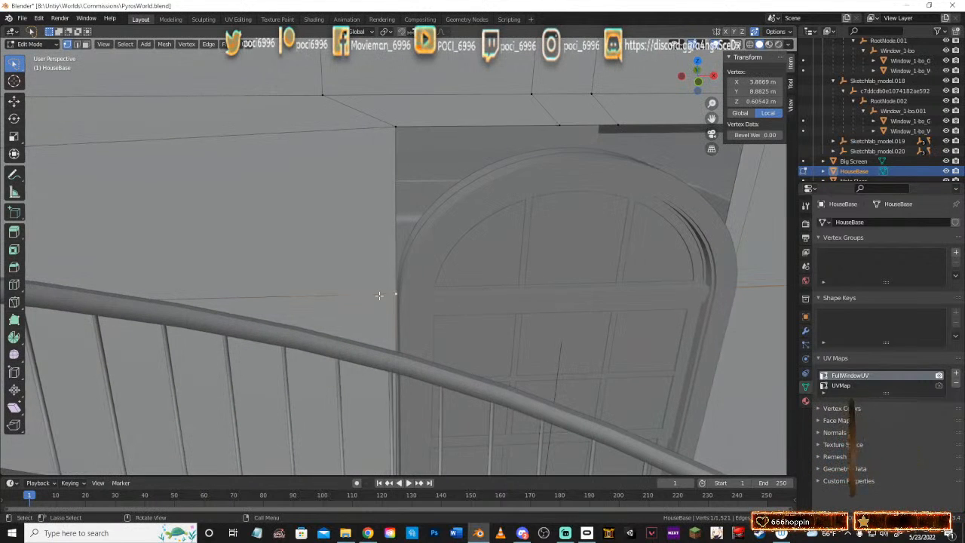
{"action": "key", "text": "g"}
{"action": "key", "text": "x"}
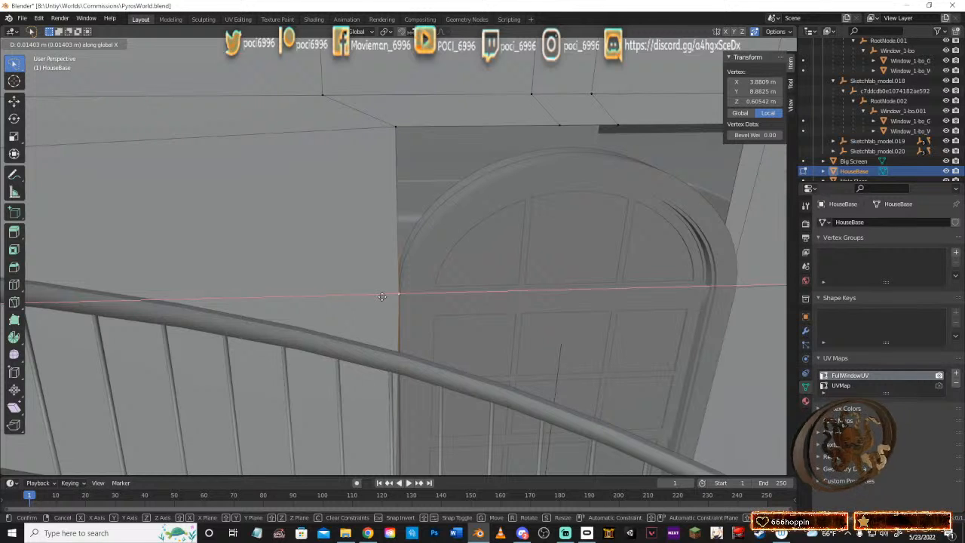
{"action": "left_click", "coordinate": [381, 296]}
Step: Copy X 4.68591 m from the right middle vertex above the opening to the vertex below it on the opening's top edge
{"action": "middle_click_drag", "start_coordinate": [410, 294], "coordinate": [547, 234]}
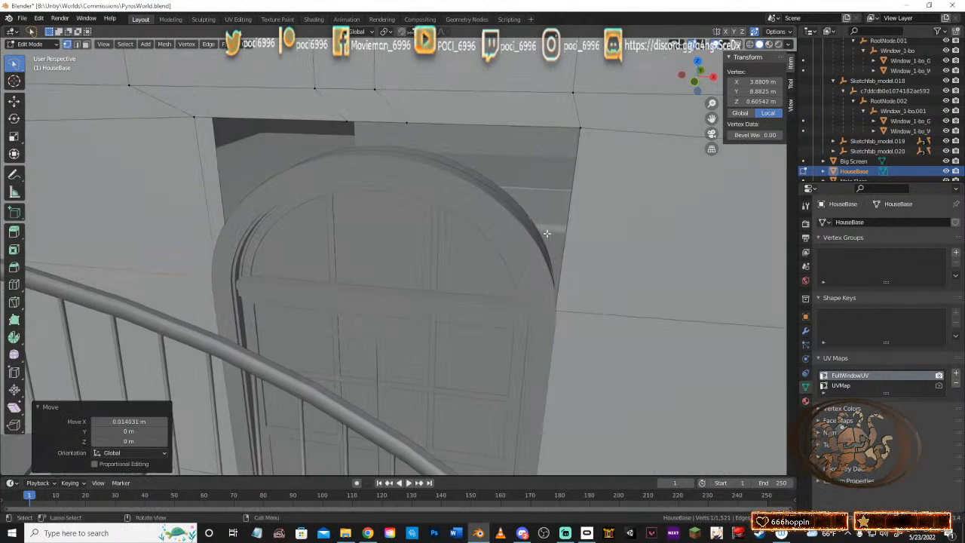
{"action": "scroll", "coordinate": [392, 138], "scroll_direction": "down", "scroll_amount": 4}
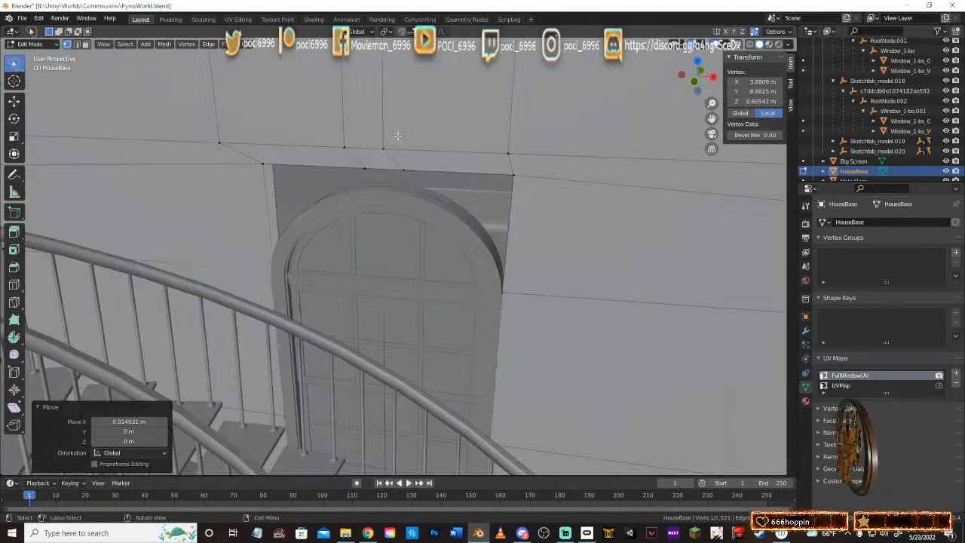
{"action": "scroll", "coordinate": [424, 145], "scroll_direction": "up", "scroll_amount": 2}
{"action": "middle_click_drag", "start_coordinate": [434, 147], "coordinate": [499, 204], "text": "shift"}
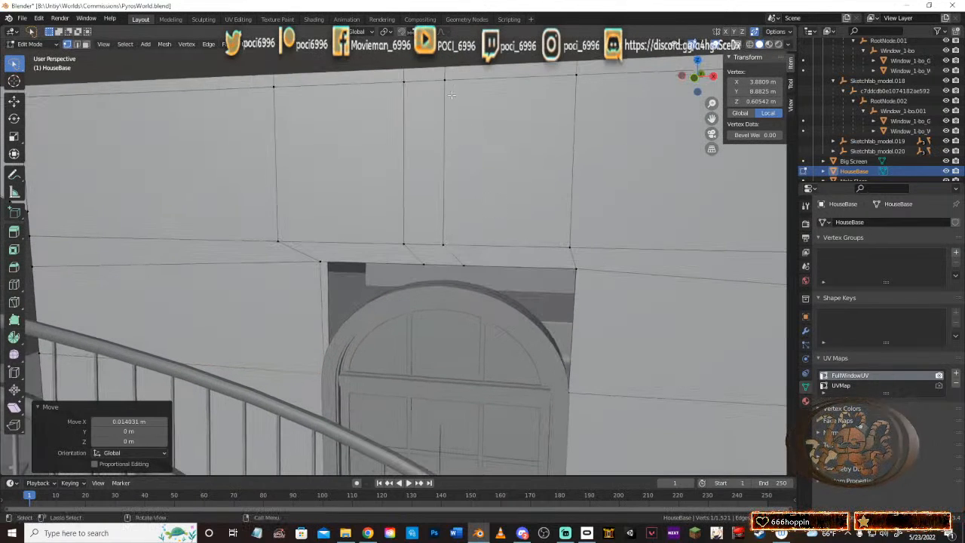
{"action": "middle_click_drag", "start_coordinate": [469, 270], "coordinate": [495, 231]}
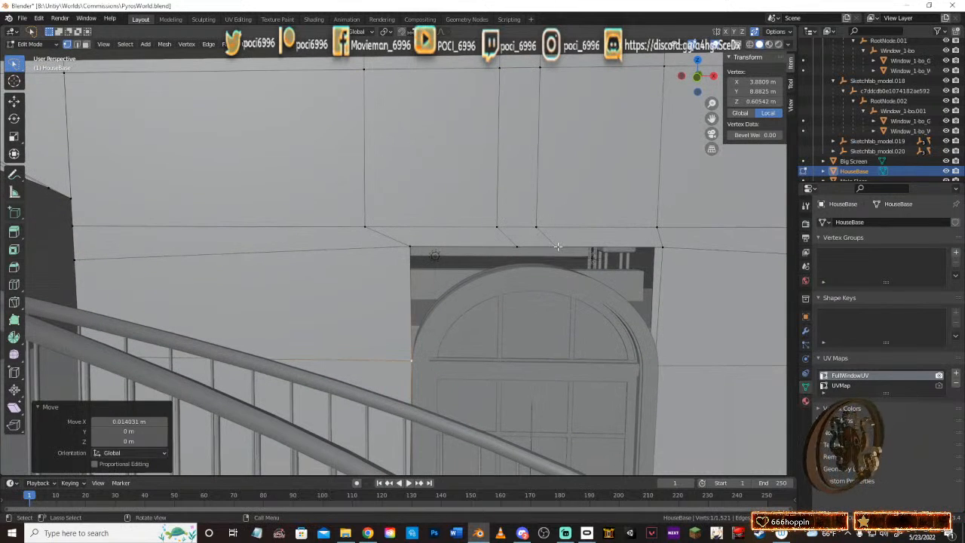
{"action": "left_click", "coordinate": [534, 225]}
{"action": "left_click", "coordinate": [754, 81]}
{"action": "key", "text": "ctrl+c"}
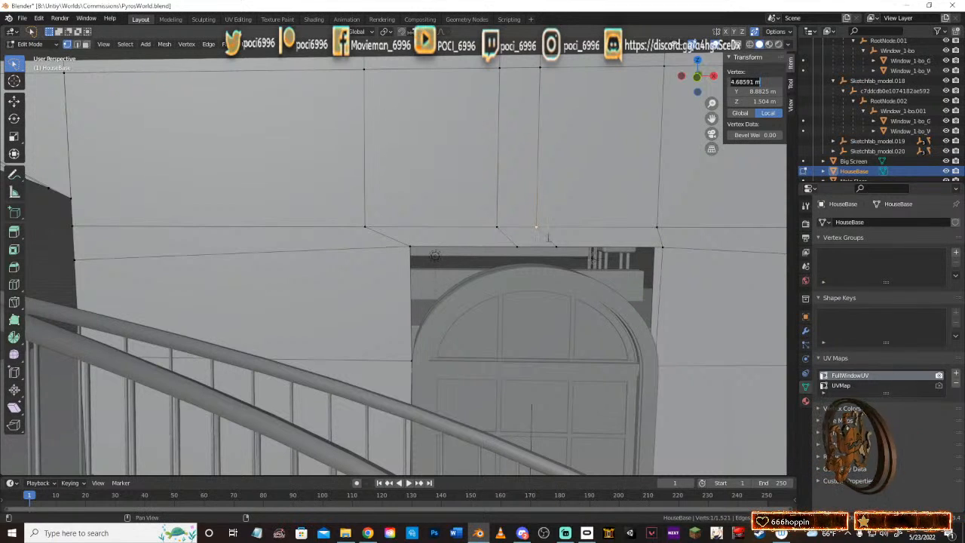
{"action": "left_click", "coordinate": [551, 241]}
{"action": "left_click", "coordinate": [558, 246]}
{"action": "left_click", "coordinate": [764, 81]}
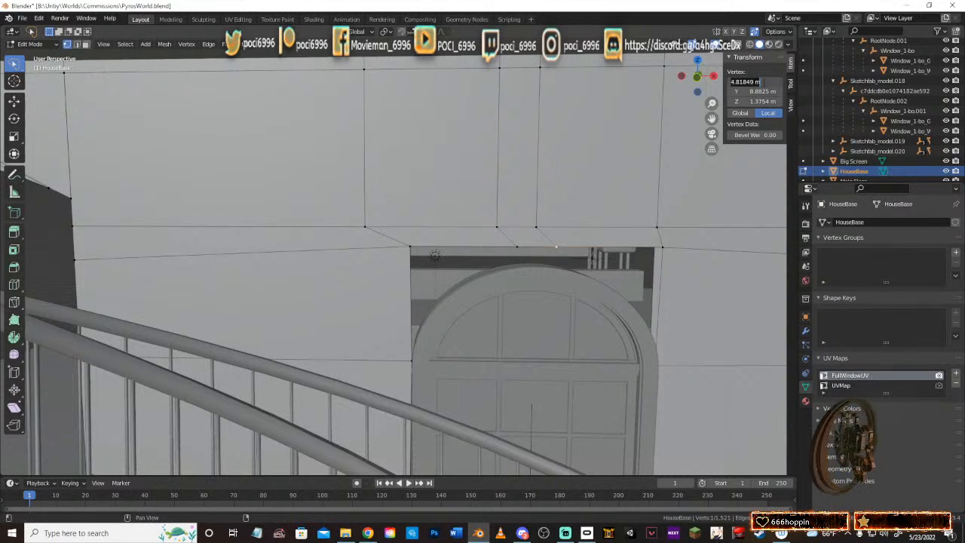
{"action": "key", "text": "ctrl+v"}
{"action": "key", "text": "Return"}
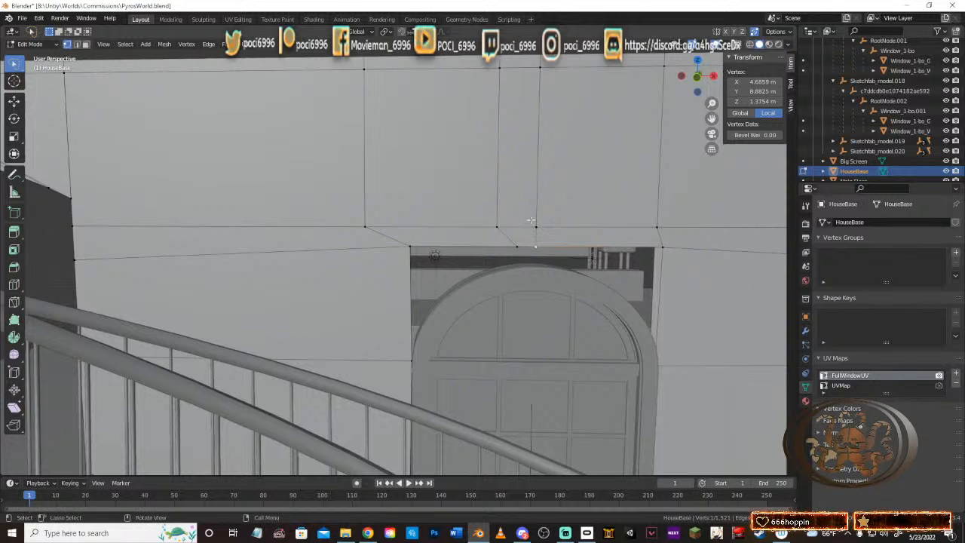
Step: Select the left of the two middle vertical edge loops above the opening in edge mode and dissolve its edges
{"action": "key", "text": "2"}
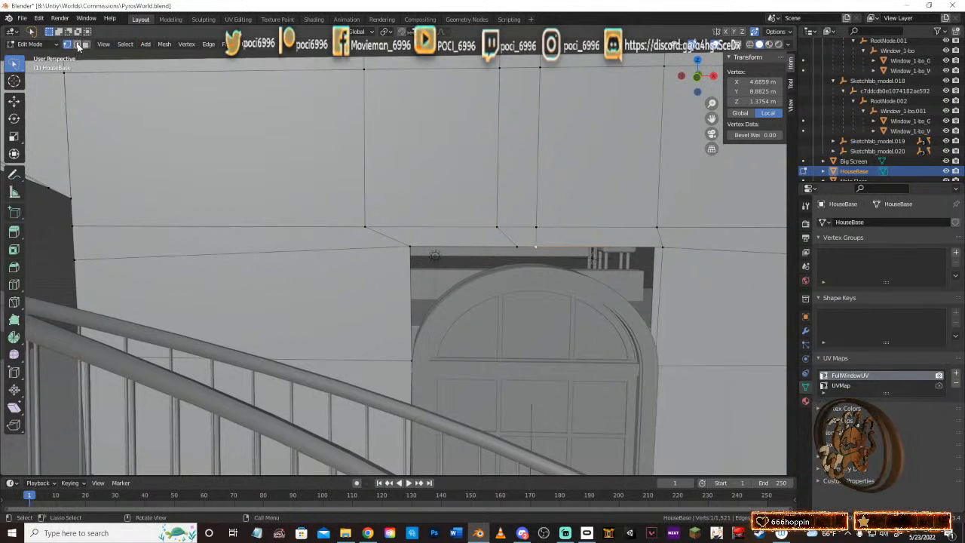
{"action": "left_click", "coordinate": [471, 239]}
{"action": "left_click", "coordinate": [506, 237]}
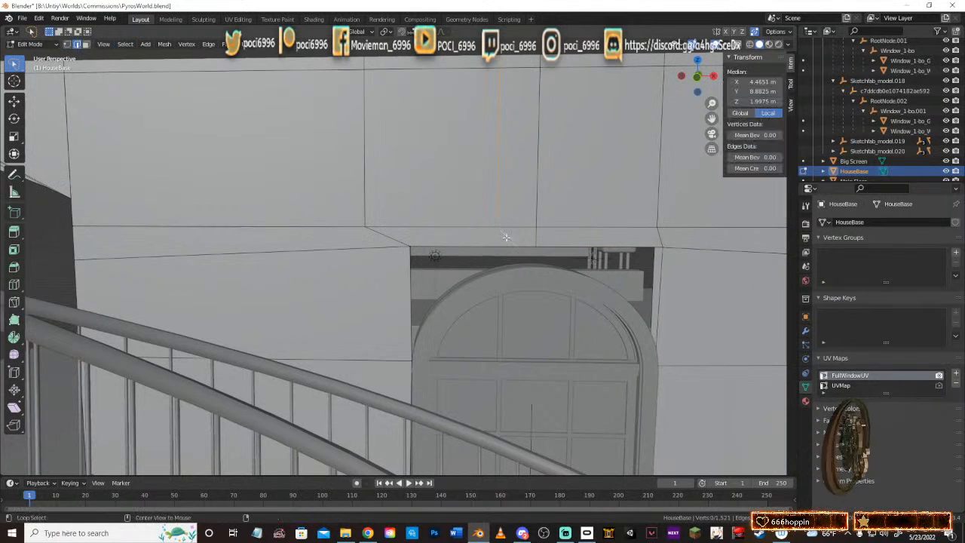
{"action": "key", "text": "x"}
{"action": "left_click", "coordinate": [506, 237]}
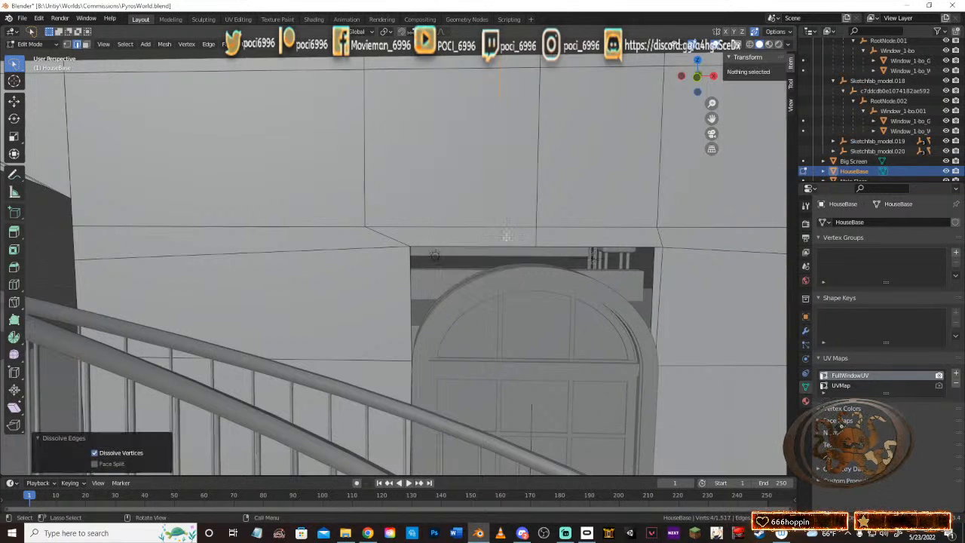
Step: Add one horizontal loop cut across the outer wall face between the arched opening and the large archway
{"action": "middle_click_drag", "start_coordinate": [505, 236], "coordinate": [506, 205]}
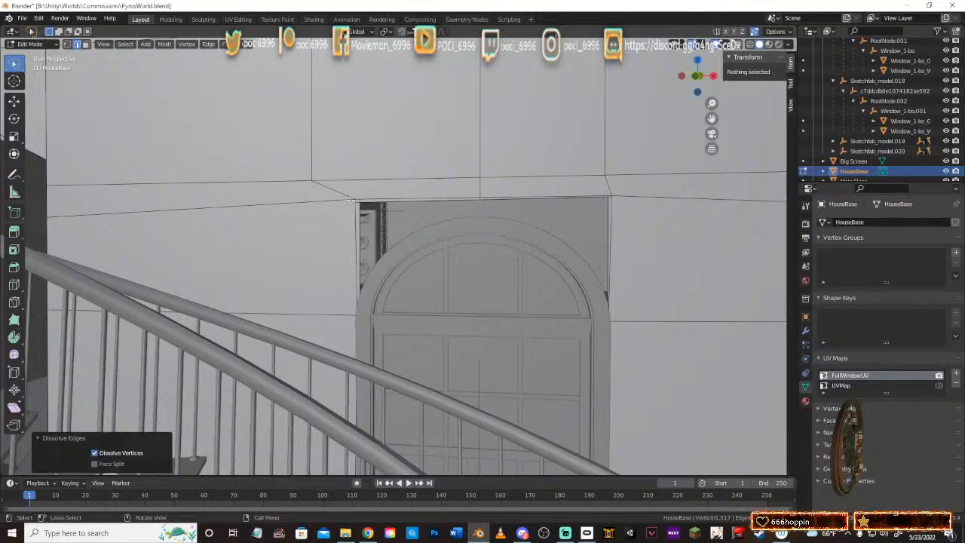
{"action": "middle_click_drag", "start_coordinate": [635, 265], "coordinate": [457, 261]}
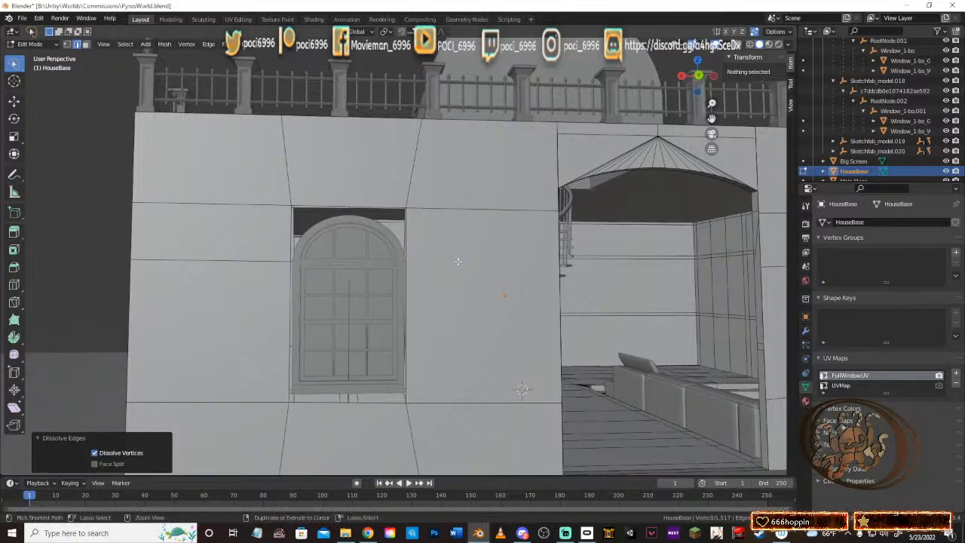
{"action": "key", "text": "ctrl+r"}
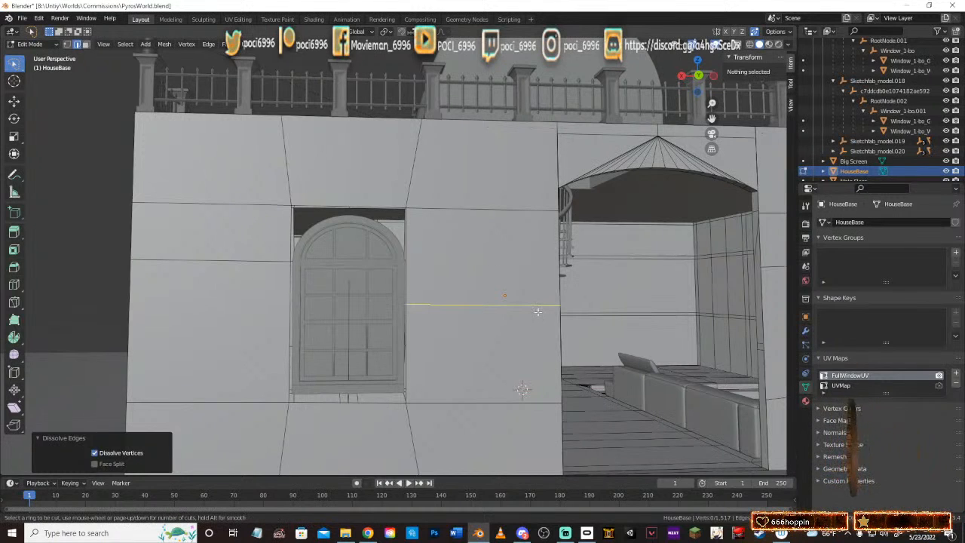
{"action": "left_click", "coordinate": [537, 311]}
{"action": "left_click", "coordinate": [533, 311]}
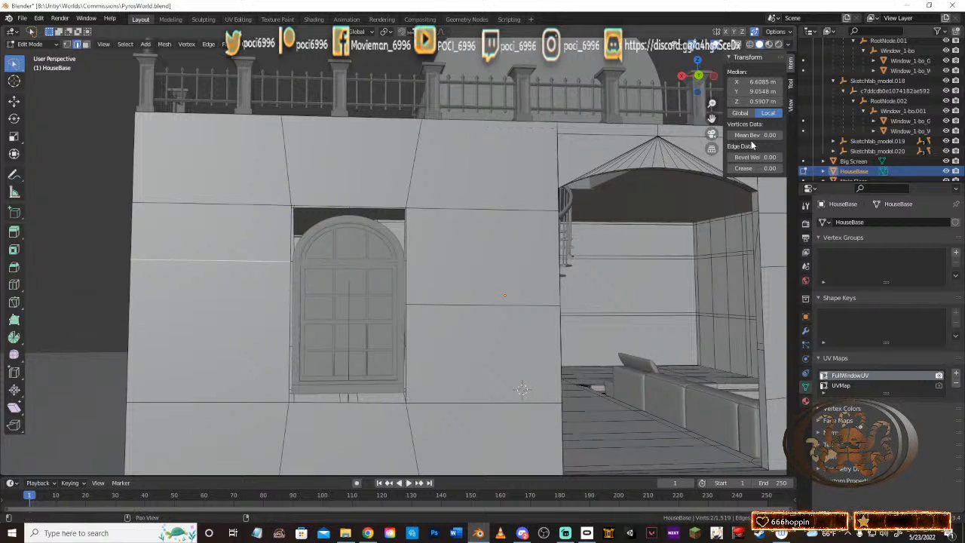
Step: Copy the median Z of the matching edge across the arched opening and set the new edge's Z to 0.590695 m
{"action": "left_click", "coordinate": [751, 101]}
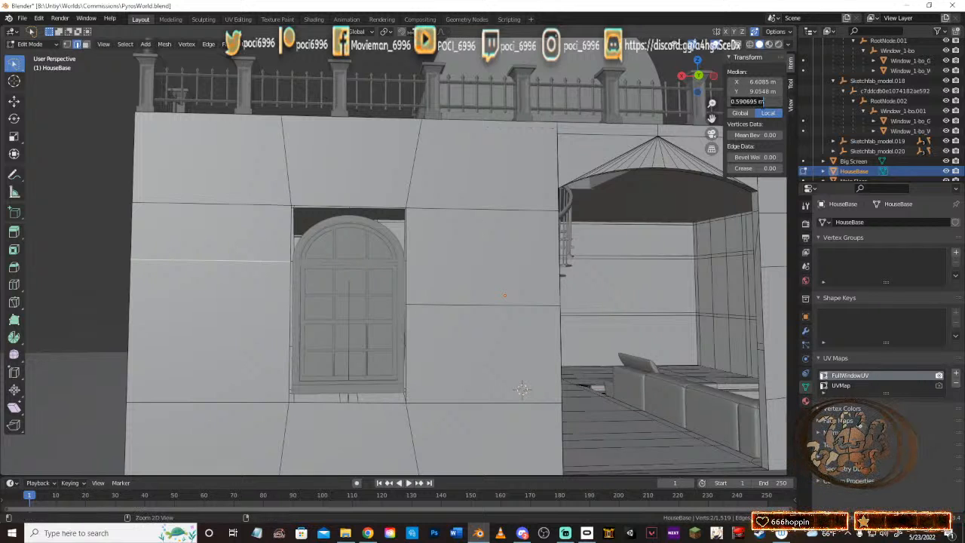
{"action": "left_click", "coordinate": [455, 295]}
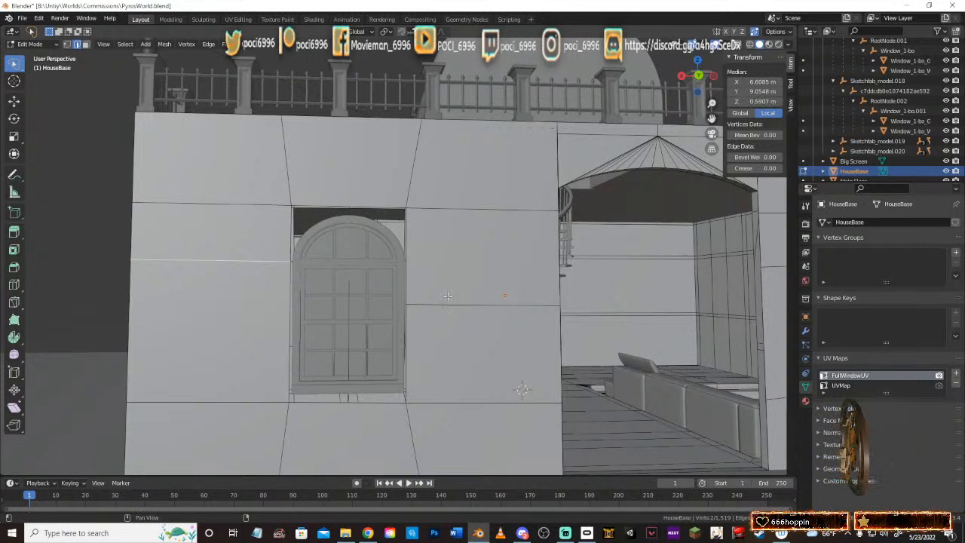
{"action": "left_click", "coordinate": [451, 302]}
{"action": "left_click", "coordinate": [753, 101]}
{"action": "type", "text": "0.590695 m"}
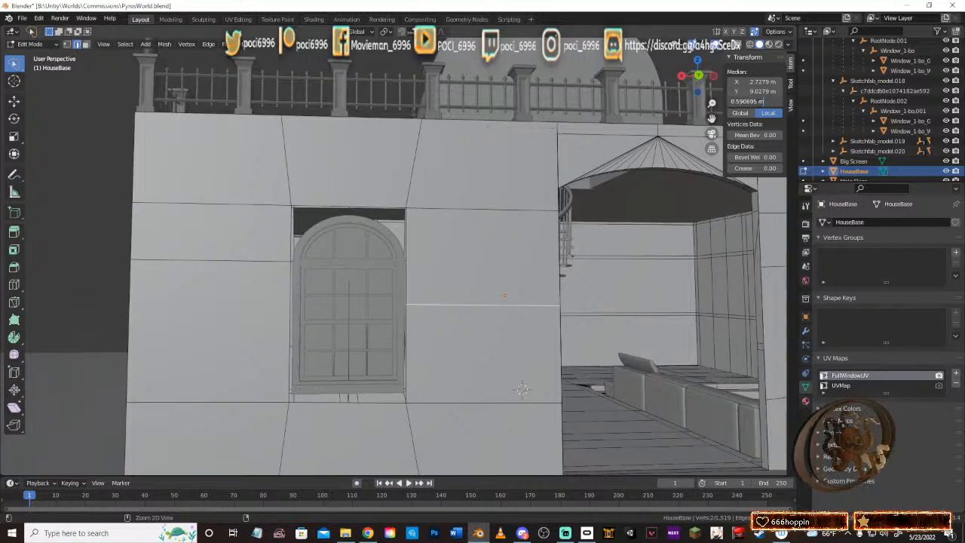
{"action": "key", "text": "Return"}
Step: Examine the wall edges around the arched openings from inside and outside the house
{"action": "middle_click_drag", "start_coordinate": [395, 220], "coordinate": [471, 239]}
{"action": "scroll", "coordinate": [467, 256], "scroll_direction": "up", "scroll_amount": 2}
{"action": "middle_click_drag", "start_coordinate": [448, 303], "coordinate": [475, 245], "text": "shift"}
{"action": "middle_click_drag", "start_coordinate": [620, 219], "coordinate": [520, 237]}
{"action": "middle_click_drag", "start_coordinate": [691, 256], "coordinate": [555, 241], "text": "shift"}
{"action": "scroll", "coordinate": [433, 234], "scroll_direction": "down", "scroll_amount": 4}
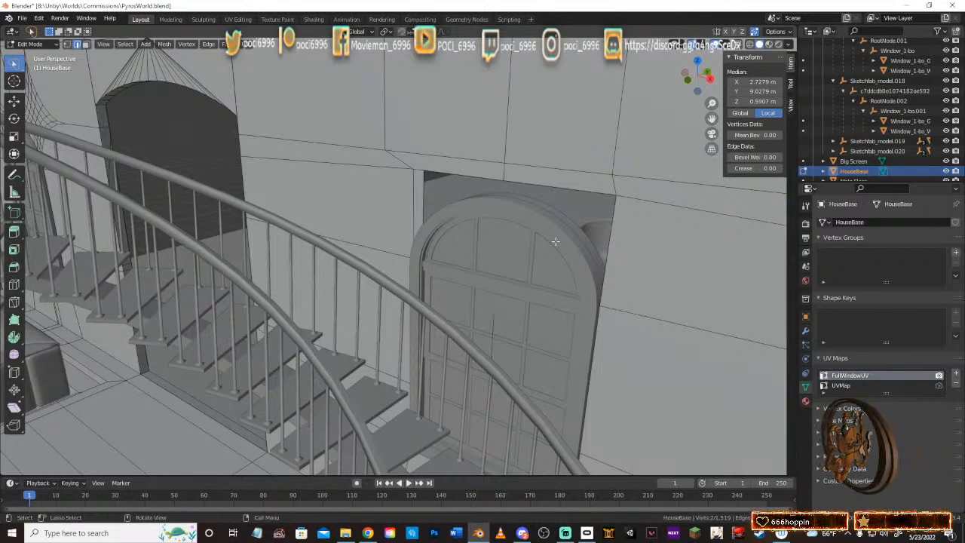
{"action": "middle_click_drag", "start_coordinate": [523, 207], "coordinate": [328, 260]}
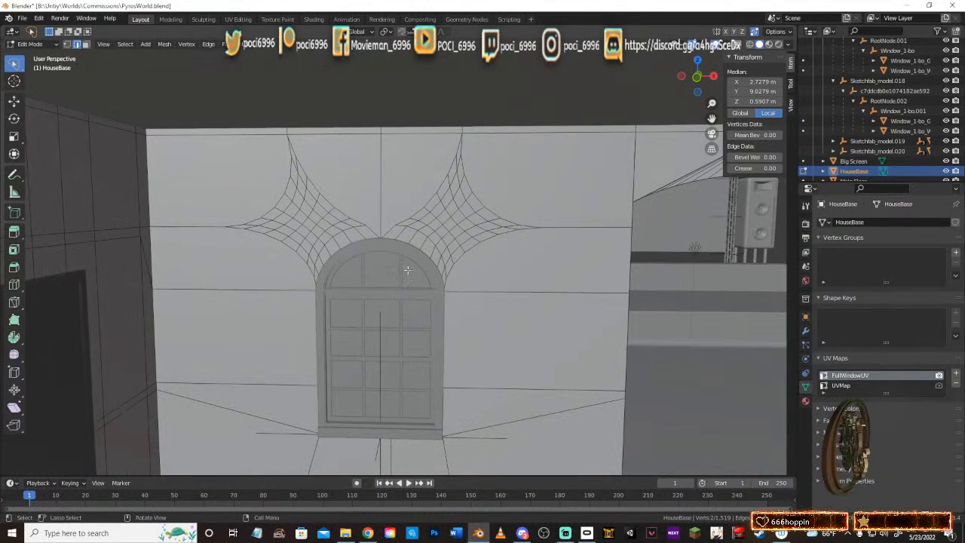
{"action": "middle_click_drag", "start_coordinate": [407, 270], "coordinate": [413, 245]}
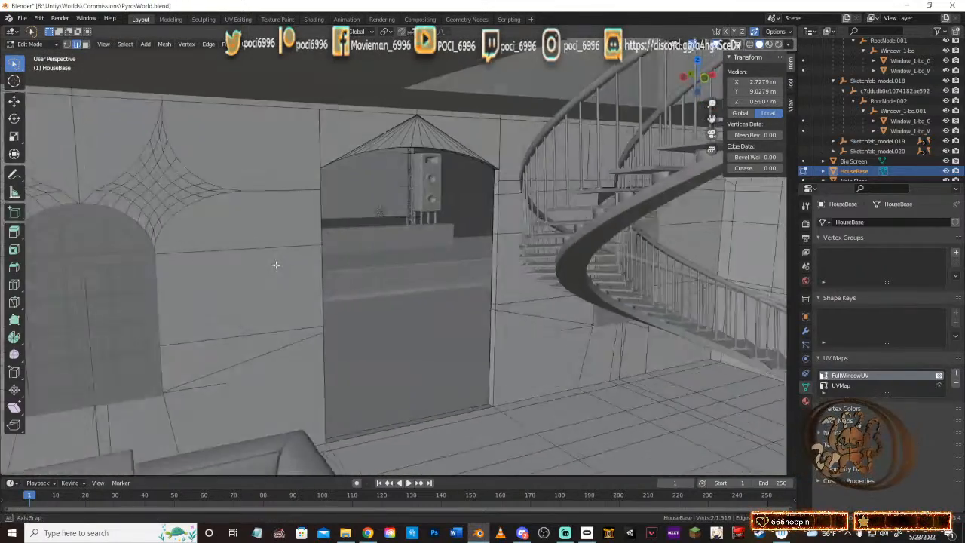
{"action": "middle_click_drag", "start_coordinate": [276, 265], "coordinate": [265, 314]}
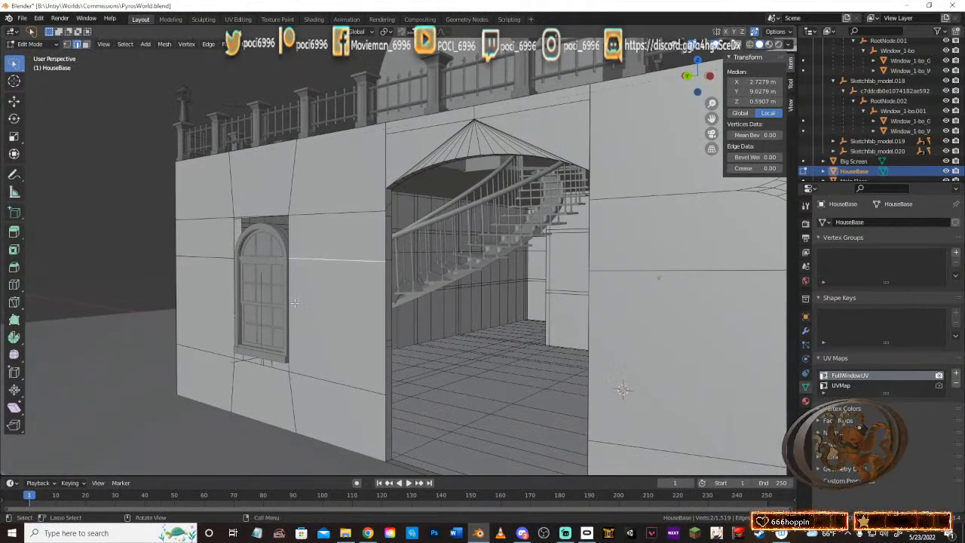
Step: In vertex mode, move the horizontal edge at the arch's spring height right of the window toward its frame, keeping Y locked
{"action": "middle_click_drag", "start_coordinate": [232, 300], "coordinate": [452, 198]}
{"action": "left_click", "coordinate": [67, 45]}
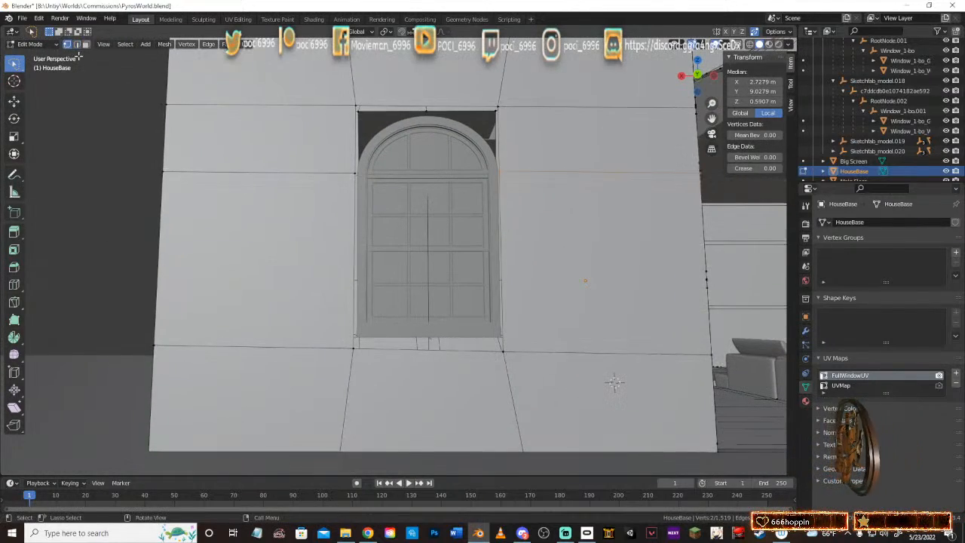
{"action": "middle_click_drag", "start_coordinate": [506, 113], "coordinate": [435, 201], "text": "shift"}
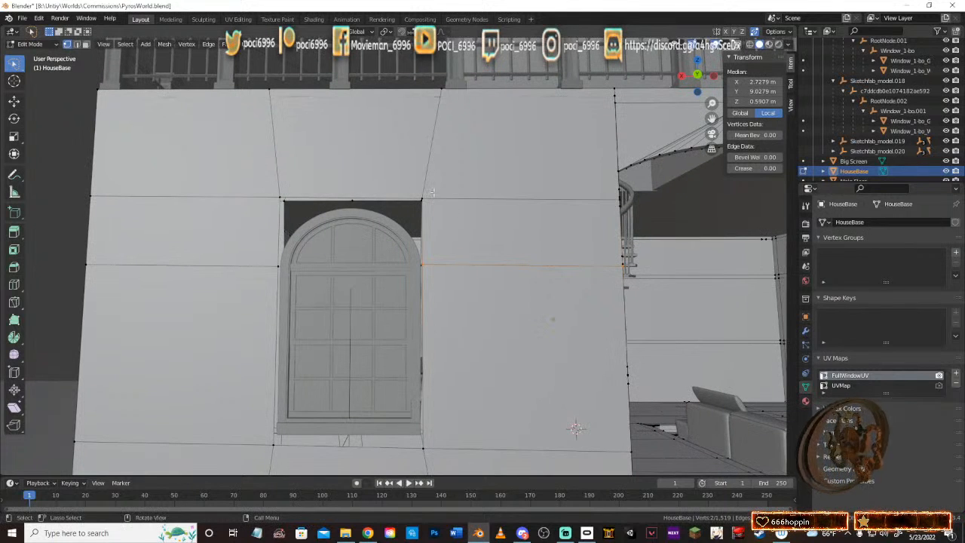
{"action": "mouse_move", "coordinate": [465, 281]}
{"action": "middle_mouse_down"}
{"action": "mouse_move", "coordinate": [497, 294]}
{"action": "mouse_move", "coordinate": [473, 322]}
{"action": "mouse_move", "coordinate": [472, 260]}
{"action": "mouse_move", "coordinate": [450, 261]}
{"action": "mouse_move", "coordinate": [456, 266]}
{"action": "middle_mouse_up"}
{"action": "scroll", "coordinate": [506, 299], "scroll_direction": "up", "scroll_amount": 5}
{"action": "scroll", "coordinate": [473, 322], "scroll_direction": "up", "scroll_amount": 2}
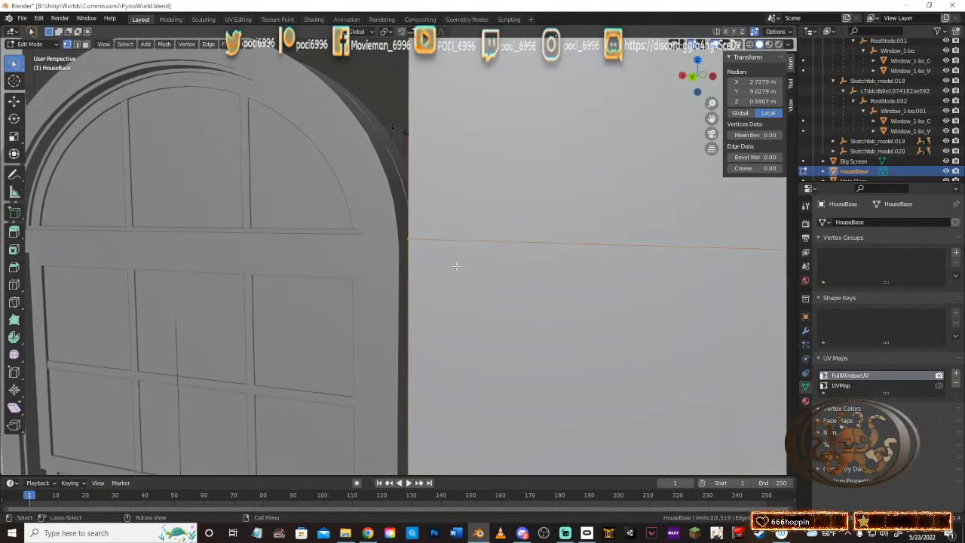
{"action": "key", "text": "g"}
{"action": "key", "text": "y"}
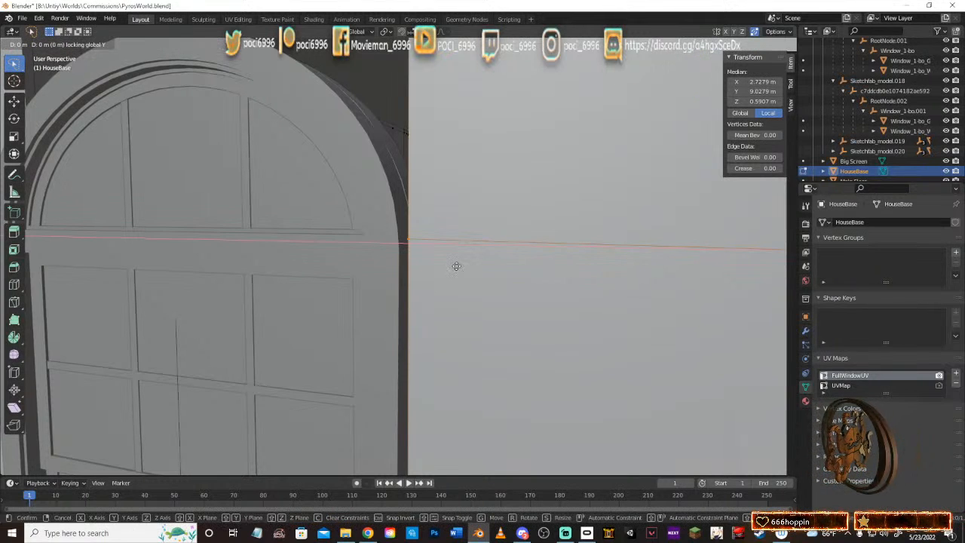
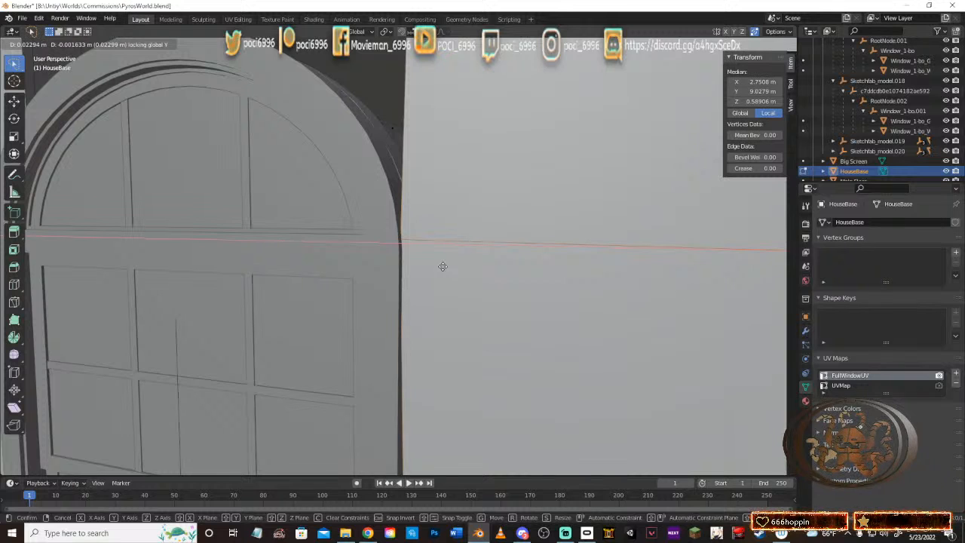
{"action": "left_click", "coordinate": [449, 276]}
Step: Move the opening's lower right corner vertex about 0.15 m up and slightly sideways onto the window frame's corner, keeping Y locked
{"action": "middle_click_drag", "start_coordinate": [449, 277], "coordinate": [536, 283]}
{"action": "left_click", "coordinate": [443, 435]}
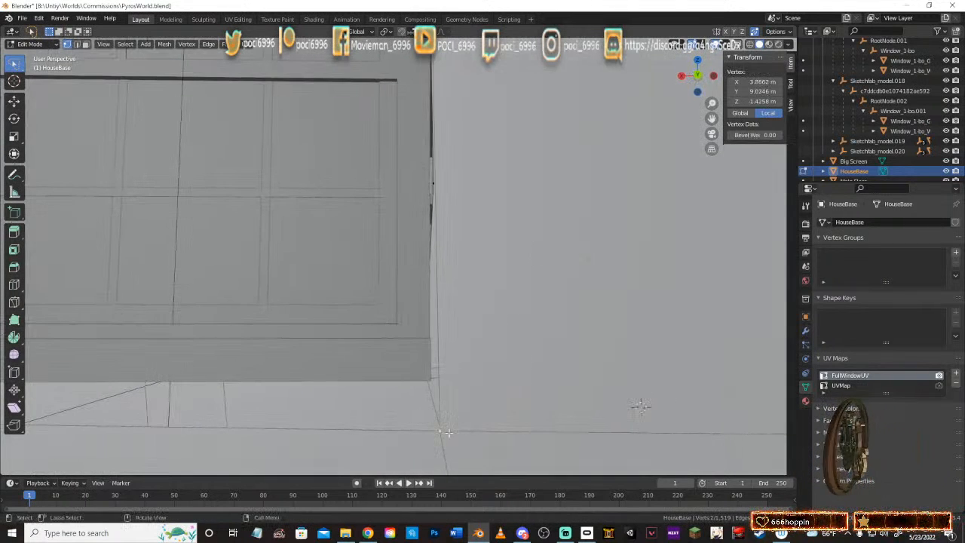
{"action": "key", "text": "g"}
{"action": "key", "text": "y"}
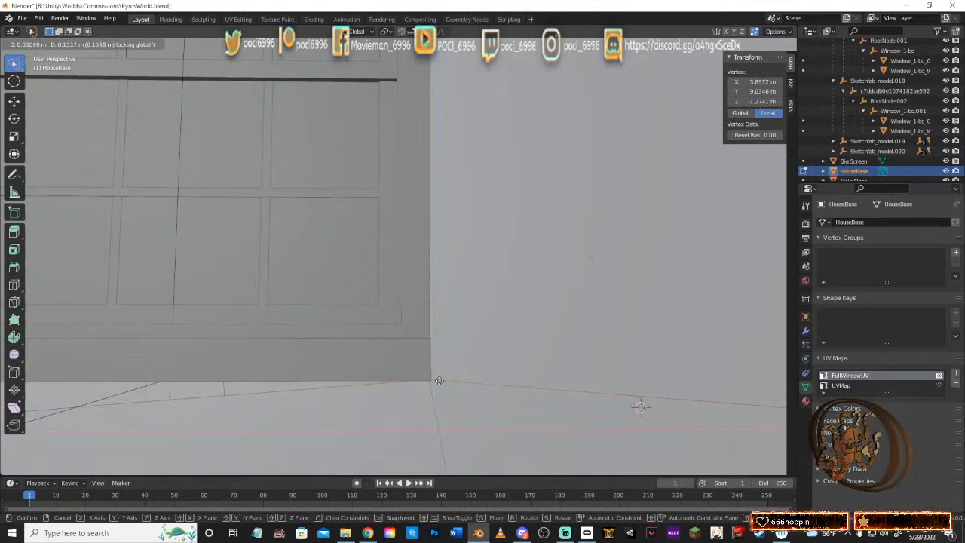
{"action": "left_click", "coordinate": [439, 381]}
{"action": "middle_click_drag", "start_coordinate": [439, 381], "coordinate": [462, 388]}
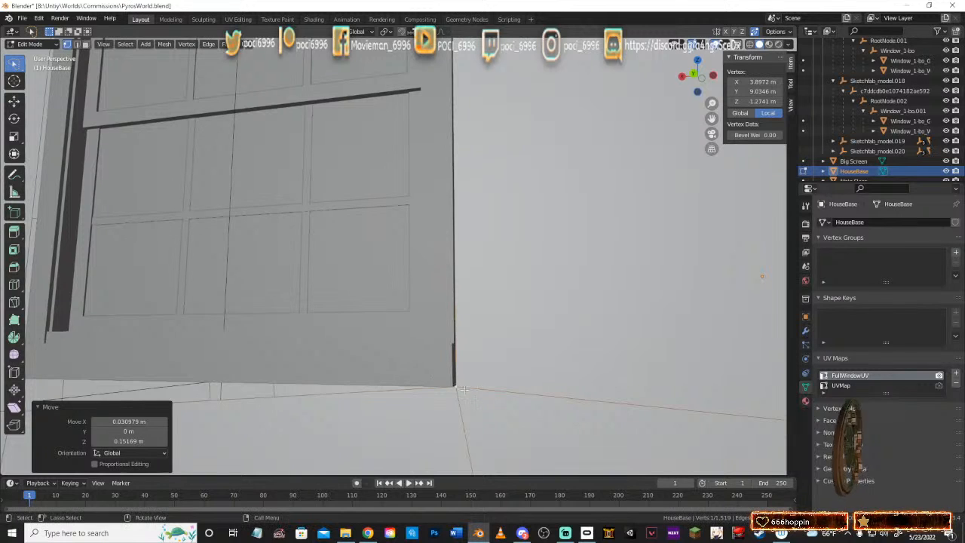
{"action": "key", "text": "g"}
{"action": "key", "text": "y"}
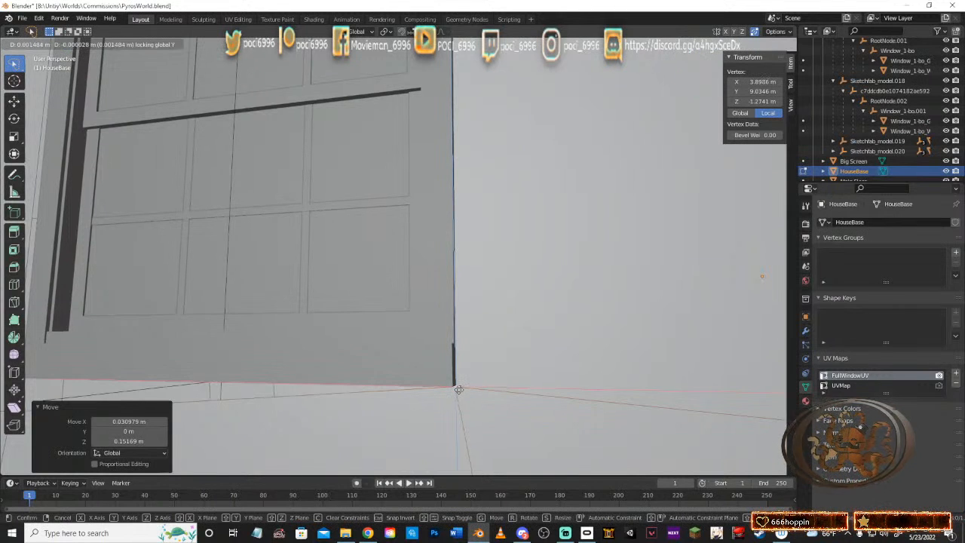
{"action": "left_click", "coordinate": [456, 387]}
Step: Move the opening's lower left corner vertex about 0.13 m up and 0.05 m inward onto the frame's corner, keeping Y locked
{"action": "middle_click_drag", "start_coordinate": [456, 388], "coordinate": [389, 371]}
{"action": "left_click", "coordinate": [333, 345]}
{"action": "key", "text": "g"}
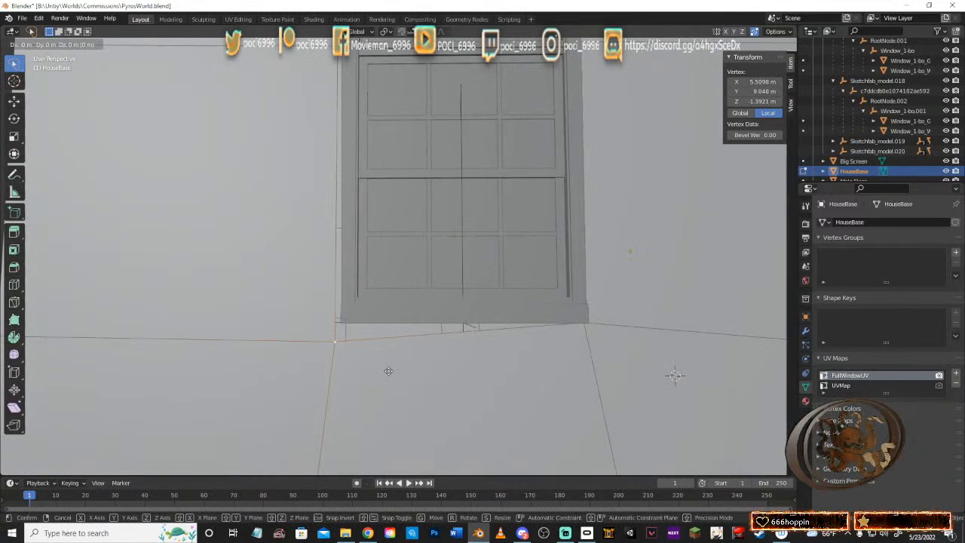
{"action": "key", "text": "y"}
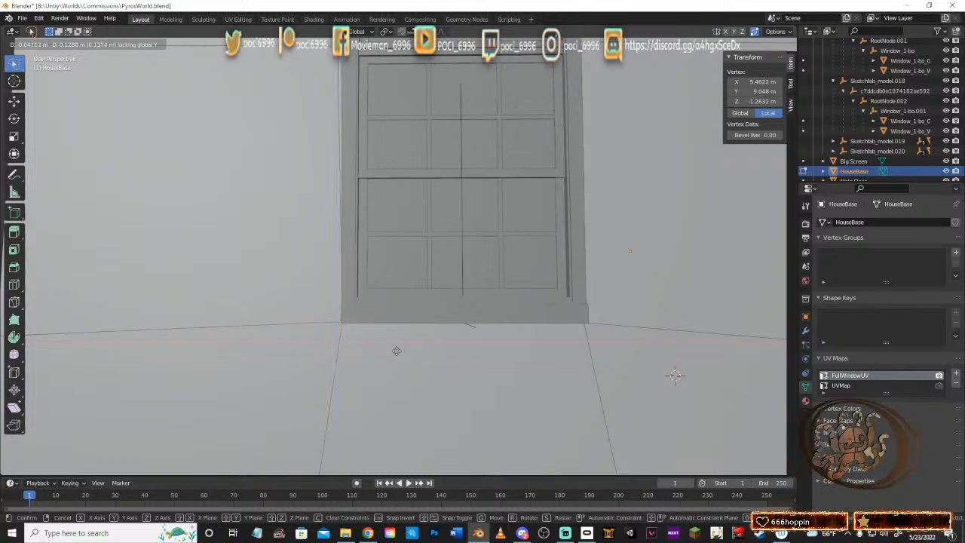
{"action": "left_click", "coordinate": [397, 350]}
Step: Move the vertex at the arch's spring height on the window's left side about 0.04 m inward to the frame, keeping Y locked
{"action": "middle_click_drag", "start_coordinate": [397, 350], "coordinate": [448, 315]}
{"action": "left_click", "coordinate": [403, 301]}
{"action": "key", "text": "g"}
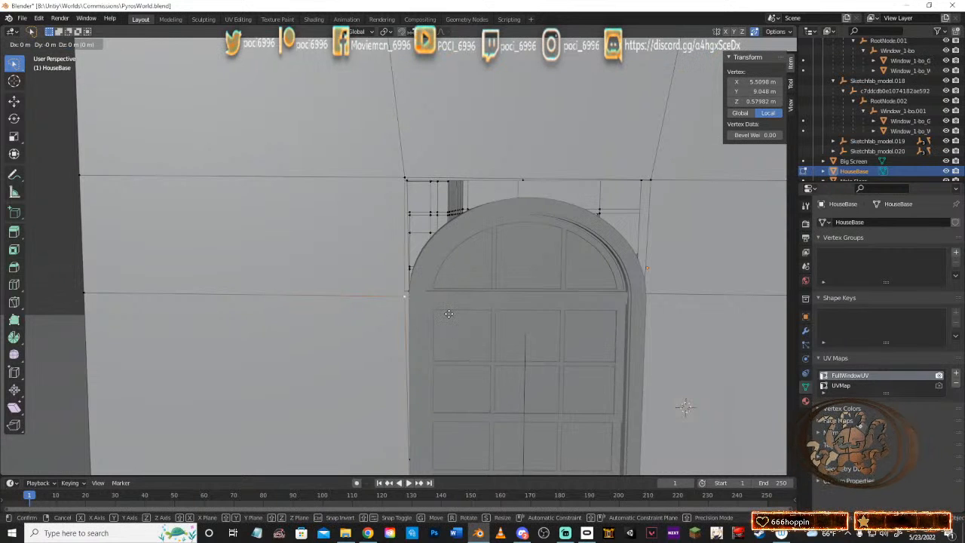
{"action": "key", "text": "shift+y"}
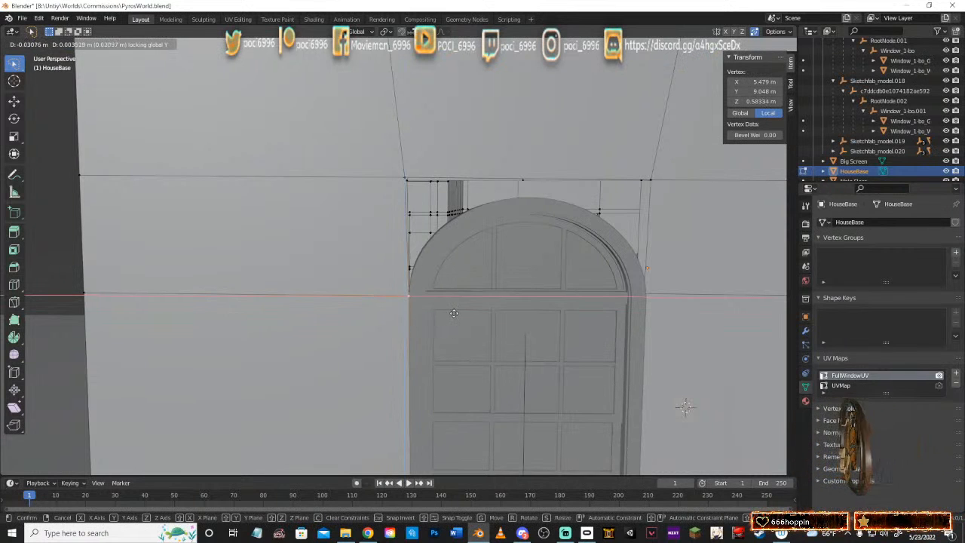
{"action": "left_click", "coordinate": [454, 313]}
Step: Add one centred vertical loop cut to the wall section above the arched window
{"action": "middle_click_drag", "start_coordinate": [509, 300], "coordinate": [479, 298]}
{"action": "scroll", "coordinate": [470, 267], "scroll_direction": "down", "scroll_amount": 2}
{"action": "middle_click_drag", "start_coordinate": [478, 264], "coordinate": [506, 234]}
{"action": "key", "text": "ctrl+r"}
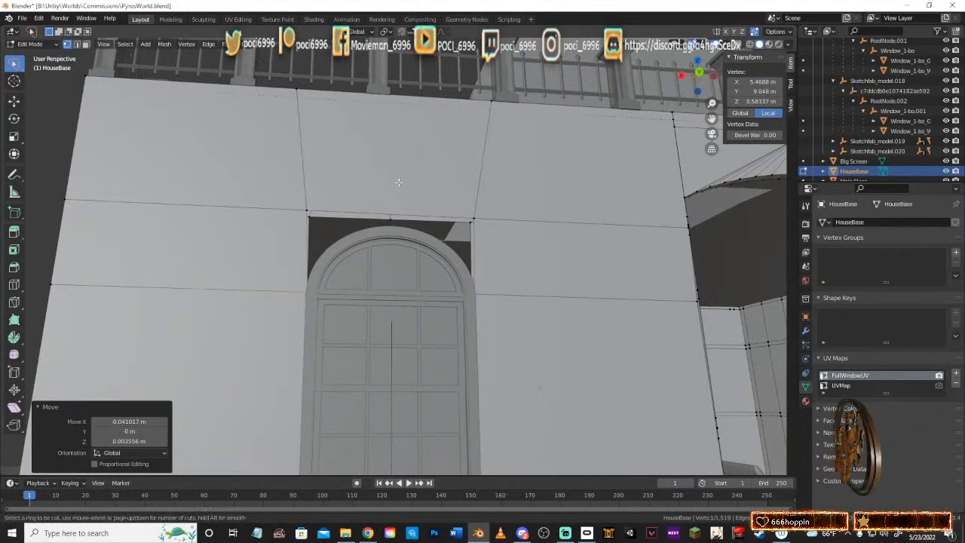
{"action": "left_click", "coordinate": [404, 104]}
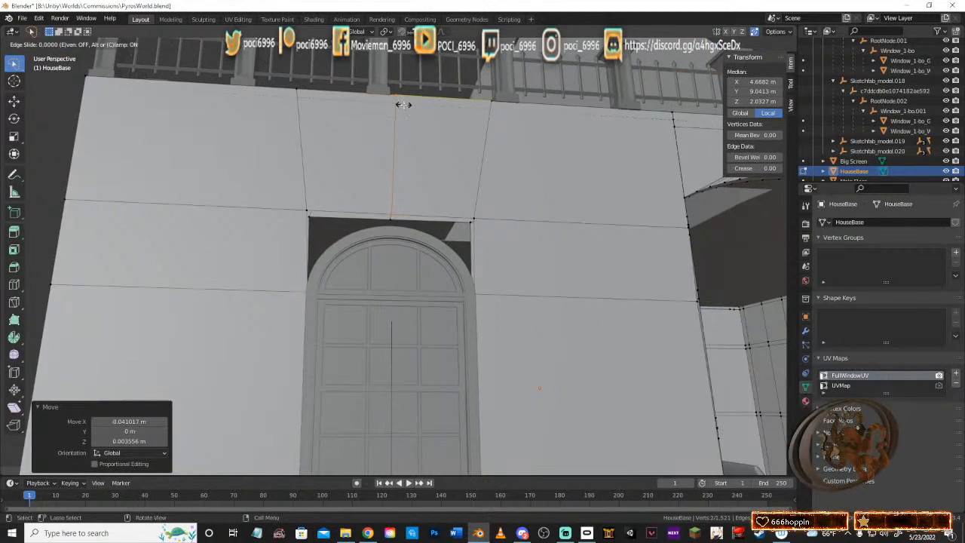
{"action": "right_click", "coordinate": [404, 105]}
Step: Try a 7-segment vertex bevel of about 0.734 m on the opening's upper right corner alone, and undo it
{"action": "scroll", "coordinate": [407, 121], "scroll_direction": "down", "scroll_amount": 2}
{"action": "middle_click_drag", "start_coordinate": [407, 120], "coordinate": [514, 245]}
{"action": "scroll", "coordinate": [435, 231], "scroll_direction": "up", "scroll_amount": 3}
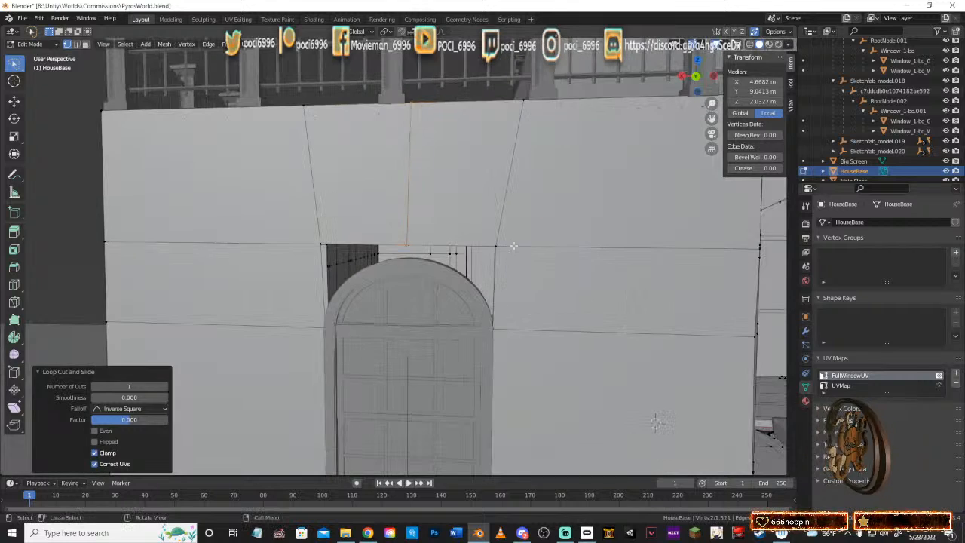
{"action": "left_click", "coordinate": [513, 246]}
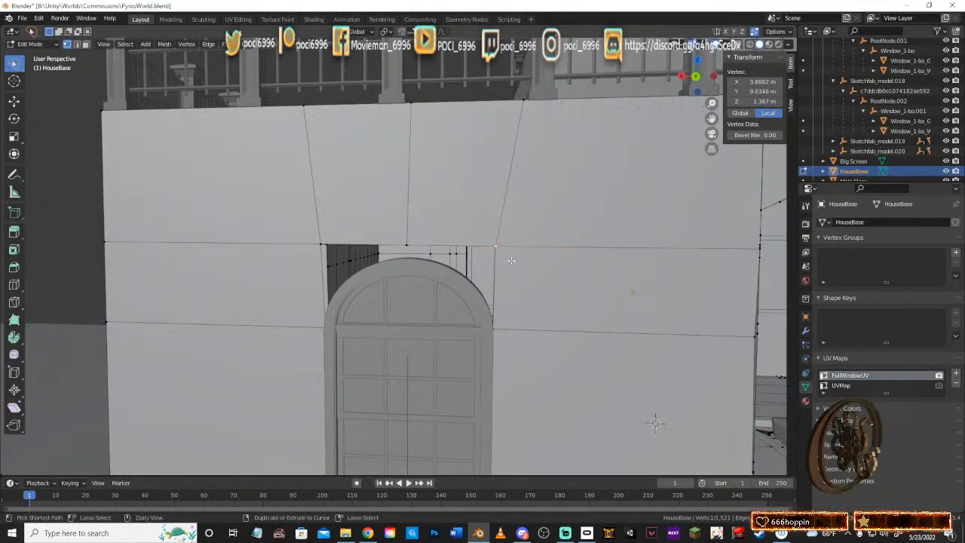
{"action": "key", "text": "ctrl+shift+b"}
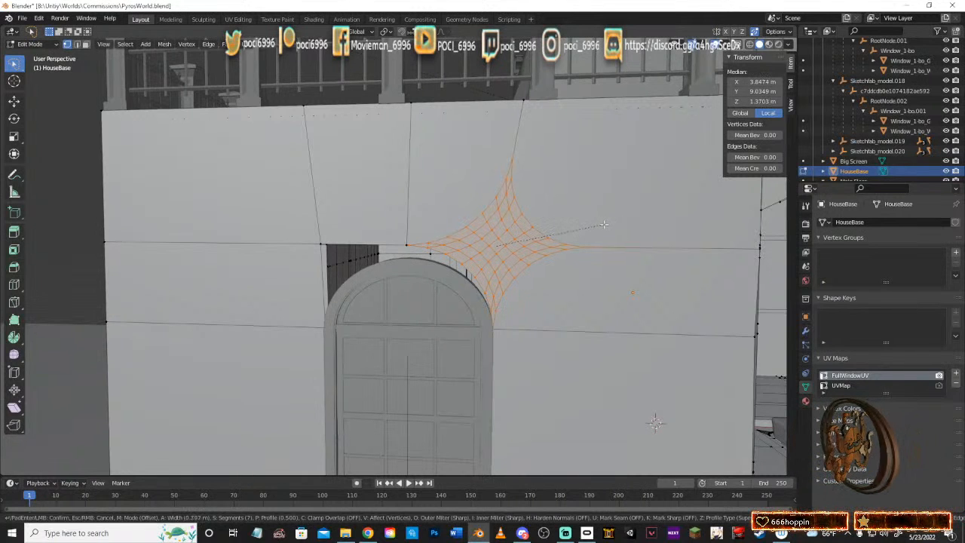
{"action": "left_click", "coordinate": [597, 226]}
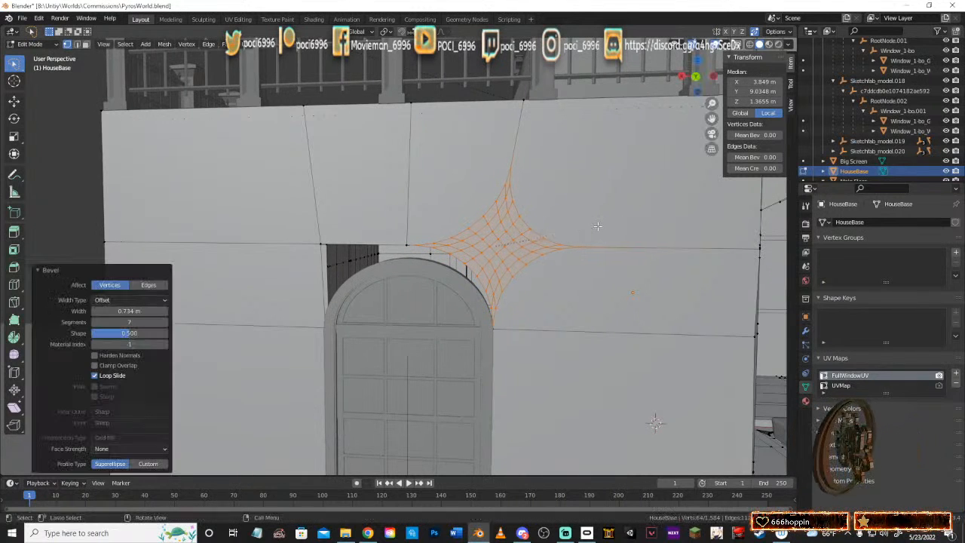
{"action": "middle_click_drag", "start_coordinate": [420, 230], "coordinate": [465, 197]}
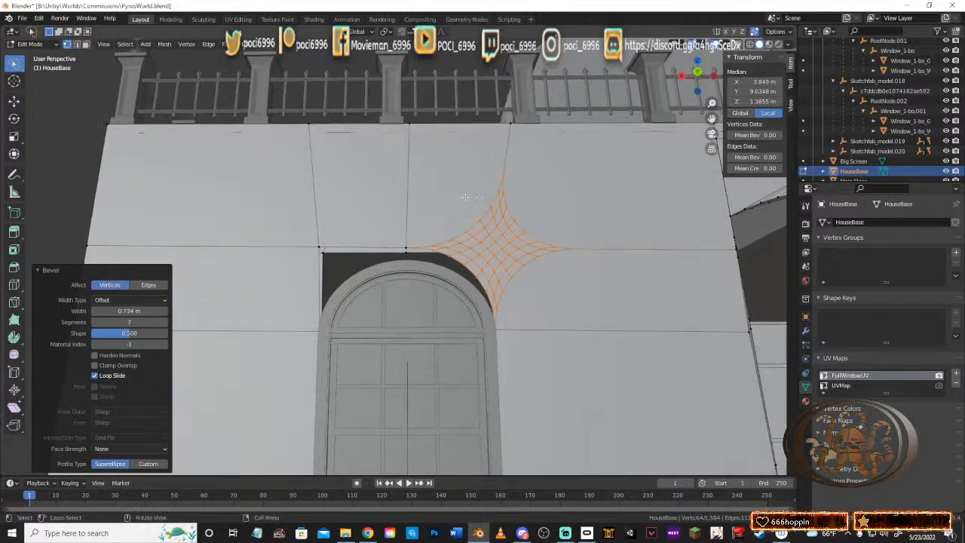
{"action": "middle_click_drag", "start_coordinate": [412, 248], "coordinate": [491, 248]}
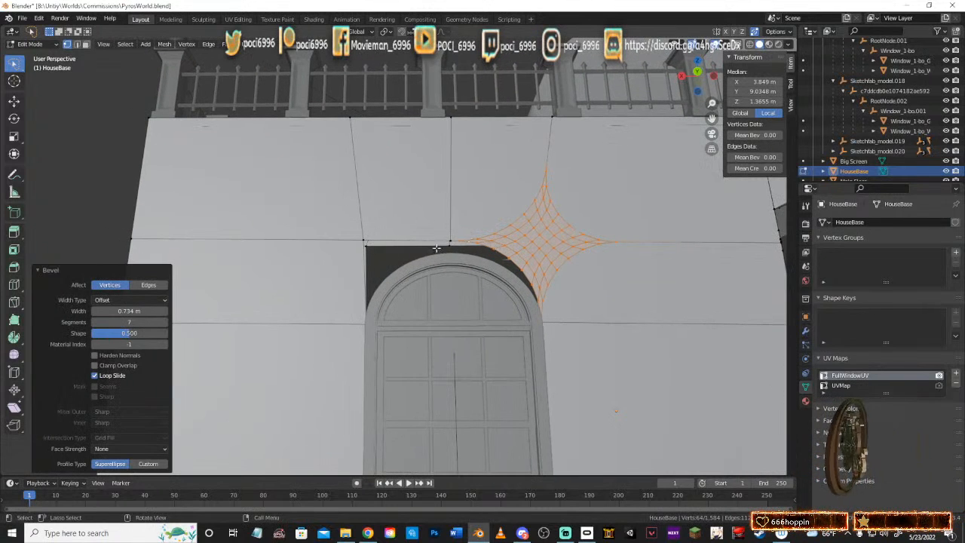
{"action": "left_click", "coordinate": [364, 239]}
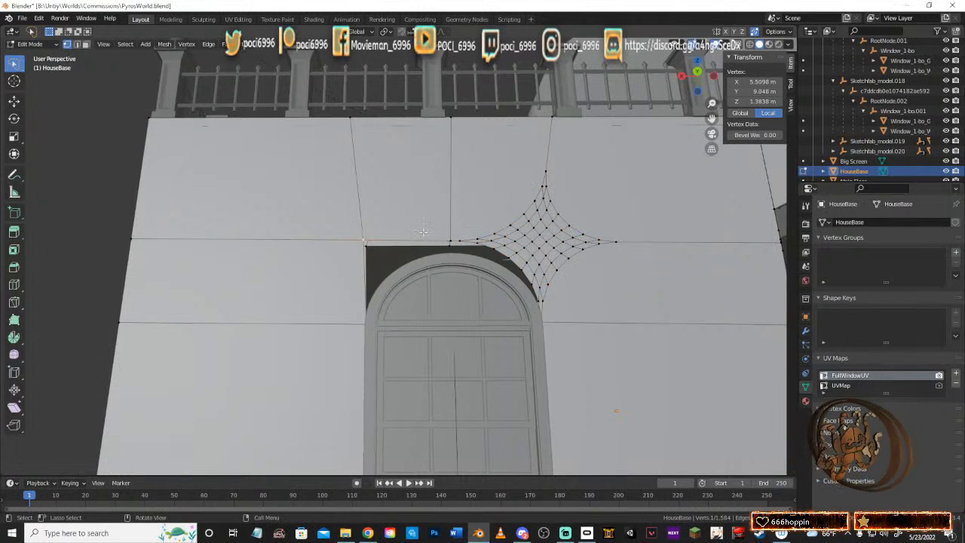
{"action": "key", "text": "ctrl+z"}
{"action": "key", "text": "ctrl+z"}
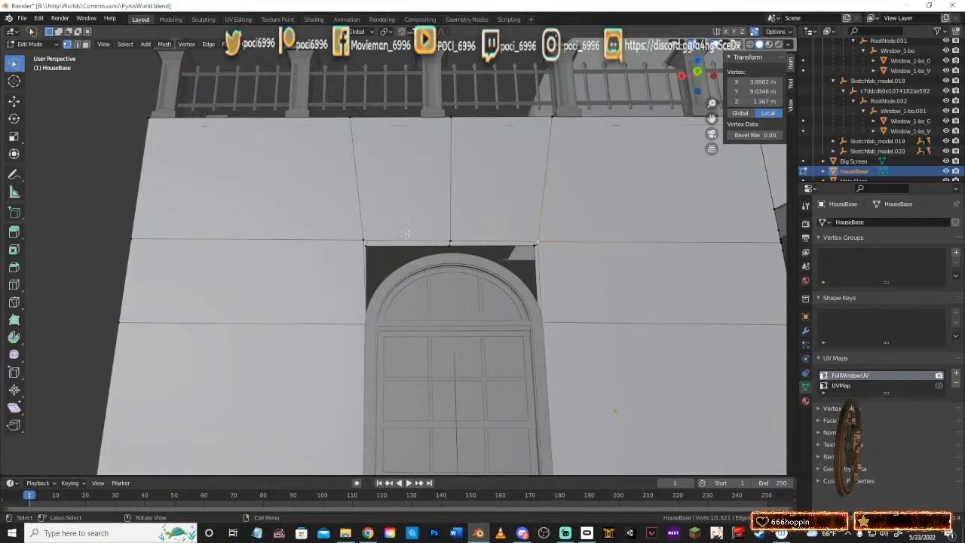
Step: Add the opening's upper left corner vertex to the selection and vertex-bevel both upper corners with 7 segments and about 0.826 m width
{"action": "left_click", "coordinate": [437, 232], "text": "shift"}
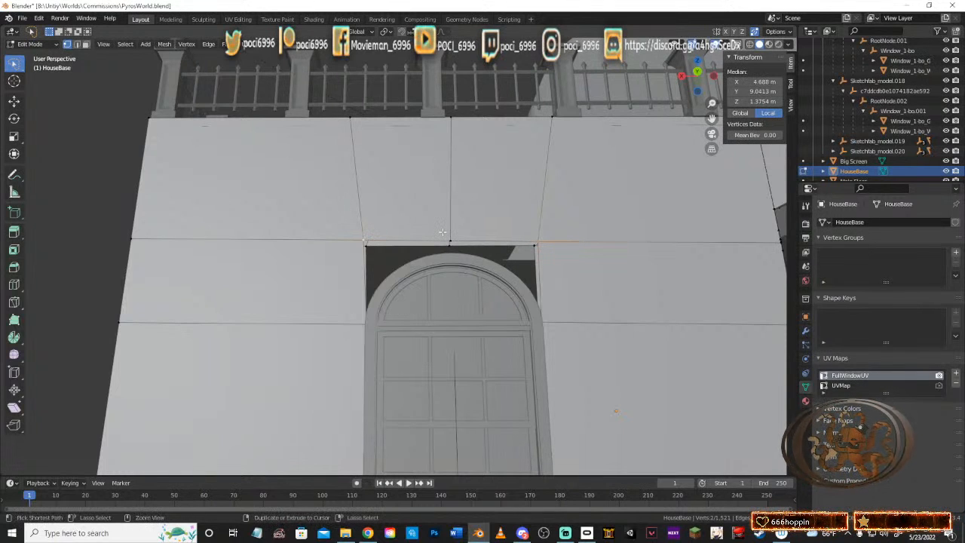
{"action": "key", "text": "ctrl+shift+b"}
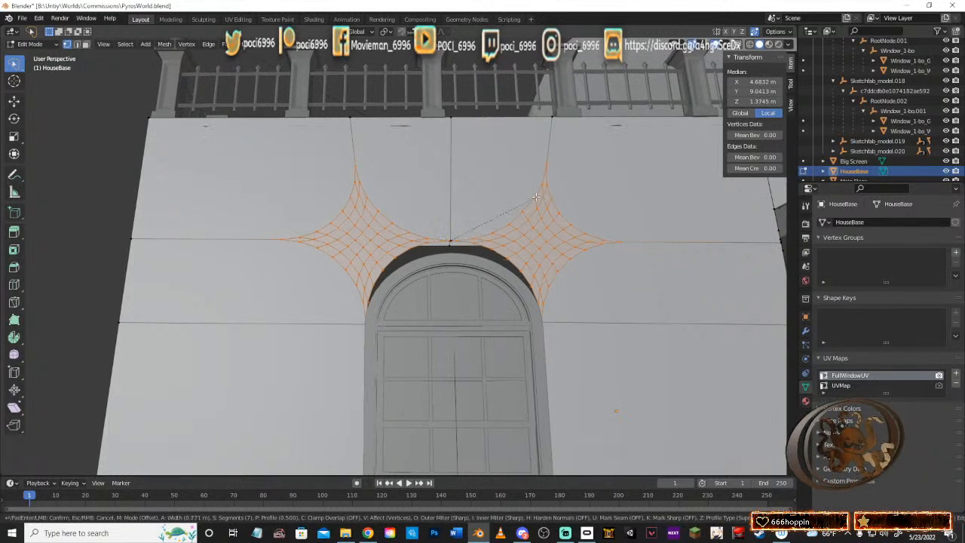
{"action": "left_click", "coordinate": [539, 192]}
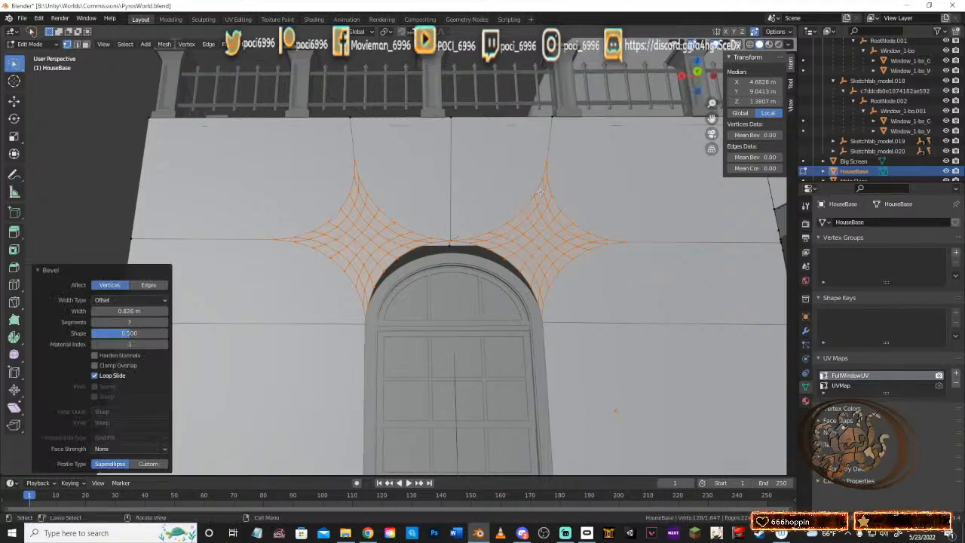
Step: With X-ray enabled, merge the overlapping vertices at the centre above the arch at their center, and turn X-ray off again
{"action": "middle_click_drag", "start_coordinate": [604, 251], "coordinate": [550, 263]}
{"action": "middle_click_drag", "start_coordinate": [474, 209], "coordinate": [473, 228]}
{"action": "key", "text": "alt+z"}
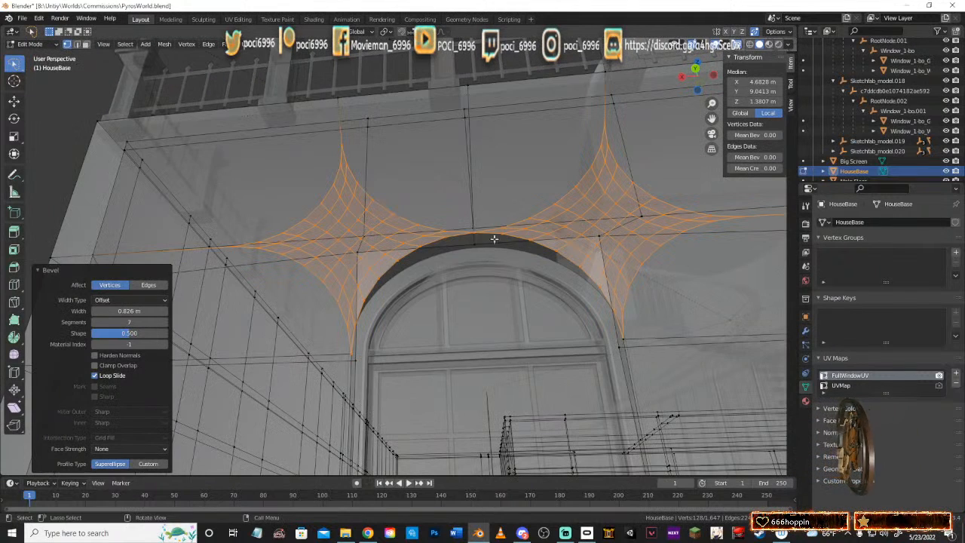
{"action": "left_click", "coordinate": [486, 234]}
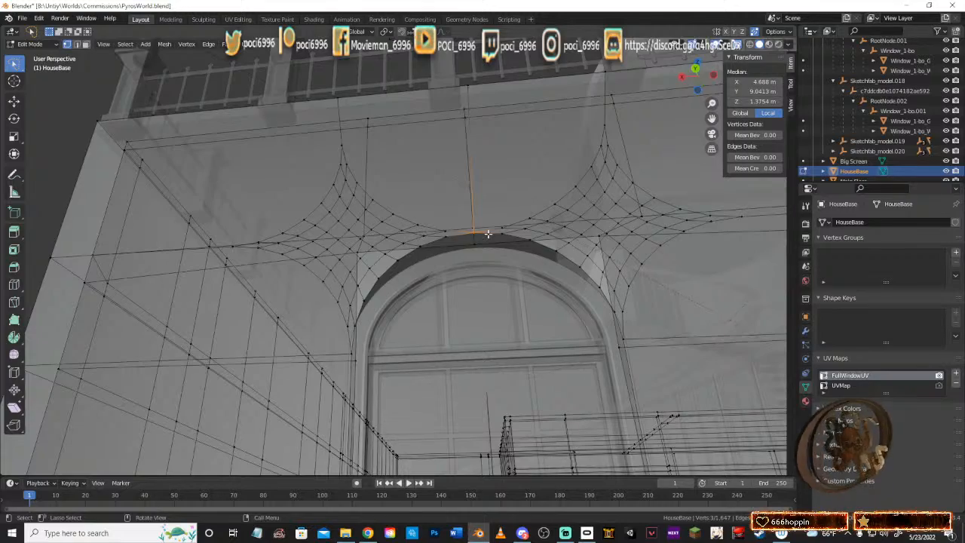
{"action": "key", "text": "m"}
{"action": "left_click", "coordinate": [465, 236]}
{"action": "middle_click_drag", "start_coordinate": [465, 238], "coordinate": [551, 251]}
{"action": "scroll", "coordinate": [552, 249], "scroll_direction": "down", "scroll_amount": 1}
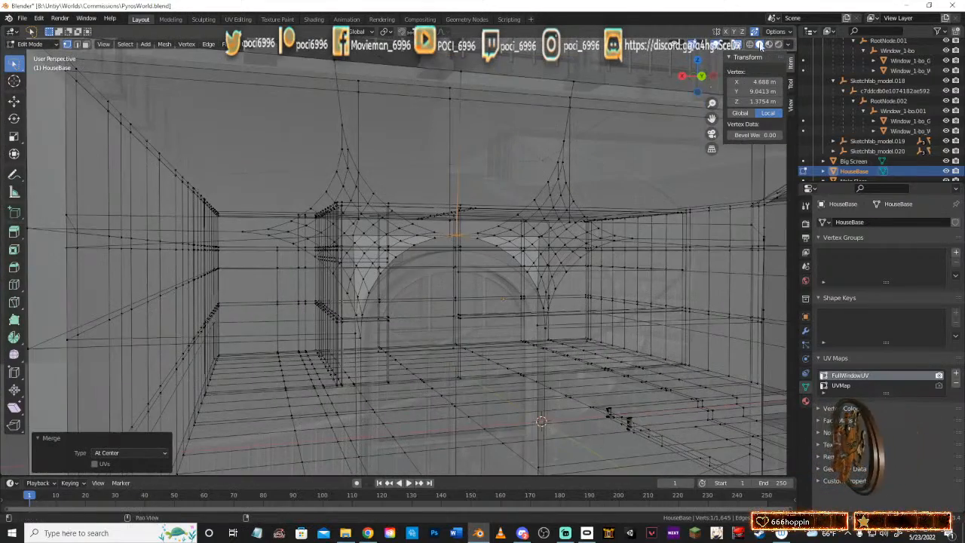
{"action": "left_click", "coordinate": [734, 51]}
{"action": "left_click", "coordinate": [737, 46]}
Step: Lower the centre vertex above the arch about 0.11 m along Z onto the top of the window frame
{"action": "middle_click_drag", "start_coordinate": [482, 256], "coordinate": [569, 312]}
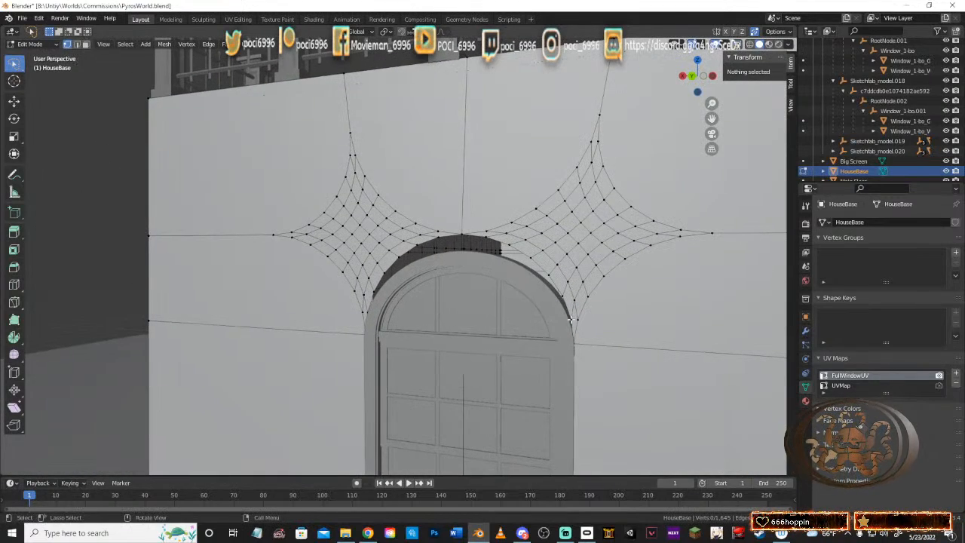
{"action": "left_click", "coordinate": [574, 319]}
{"action": "left_click", "coordinate": [461, 234]}
{"action": "middle_click_drag", "start_coordinate": [461, 234], "coordinate": [475, 216]}
{"action": "key", "text": "g"}
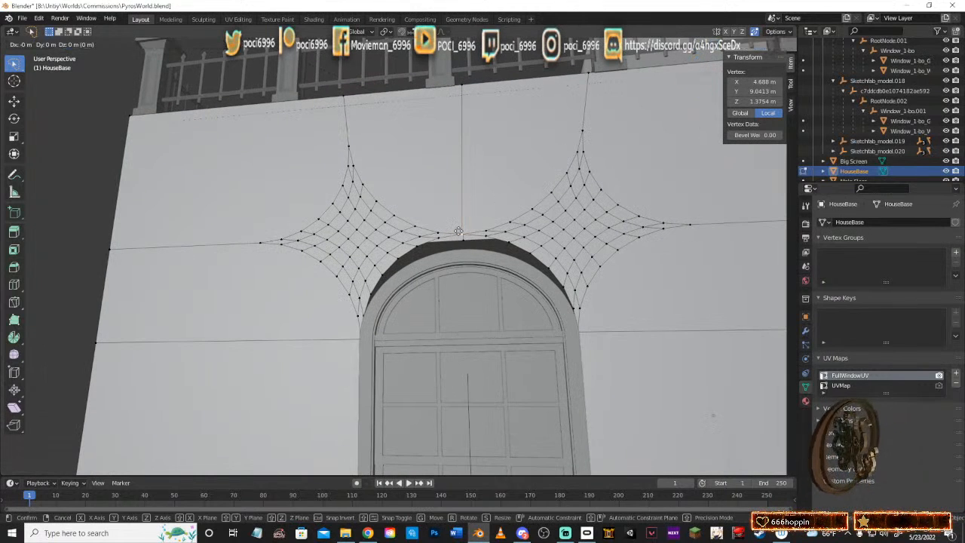
{"action": "key", "text": "z"}
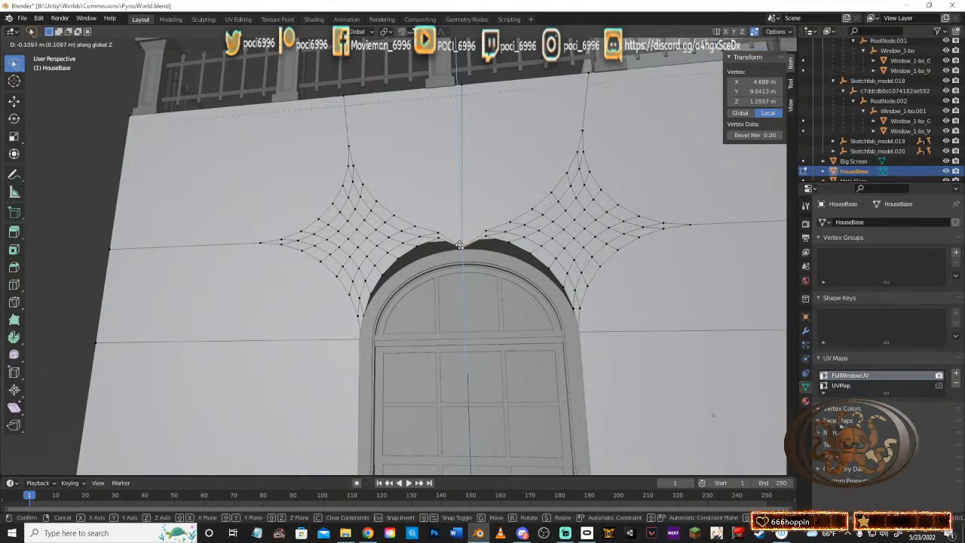
{"action": "left_click", "coordinate": [459, 247]}
Step: With Y locked, lower the first two opening vertices right of the arch's centre about 0.13 m and 0.10 m onto the window frame
{"action": "left_click", "coordinate": [488, 235]}
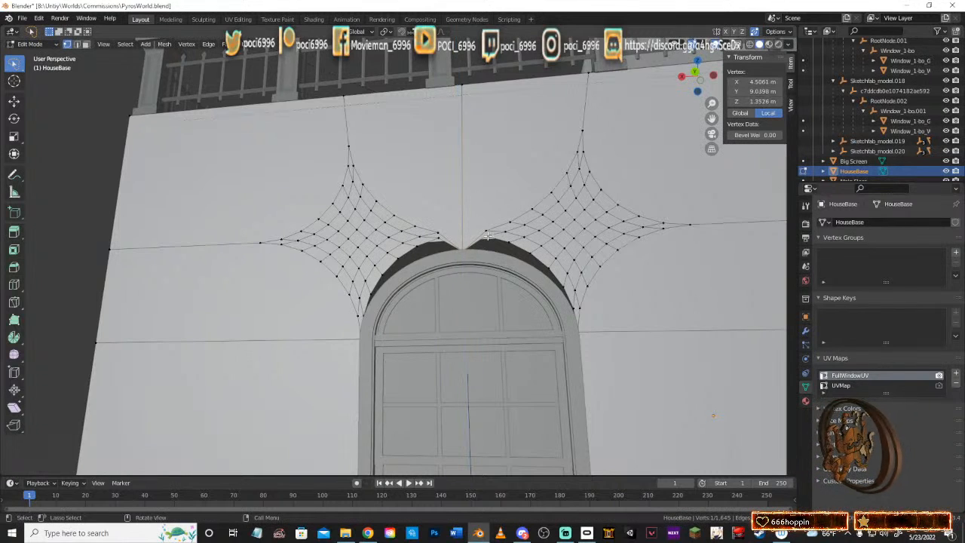
{"action": "key", "text": "g"}
{"action": "key", "text": "shift+y"}
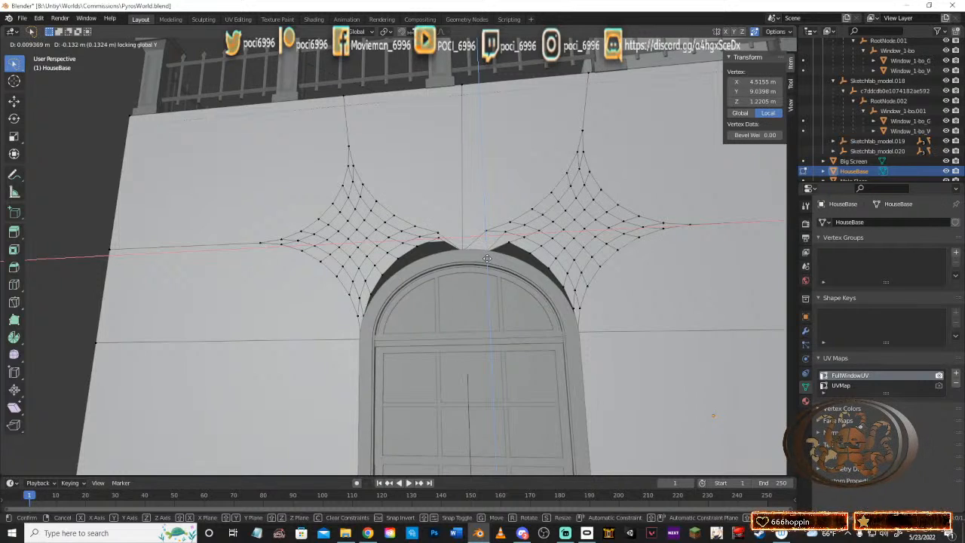
{"action": "left_click", "coordinate": [488, 258]}
{"action": "left_click", "coordinate": [512, 242]}
{"action": "middle_click_drag", "start_coordinate": [536, 254], "coordinate": [555, 285]}
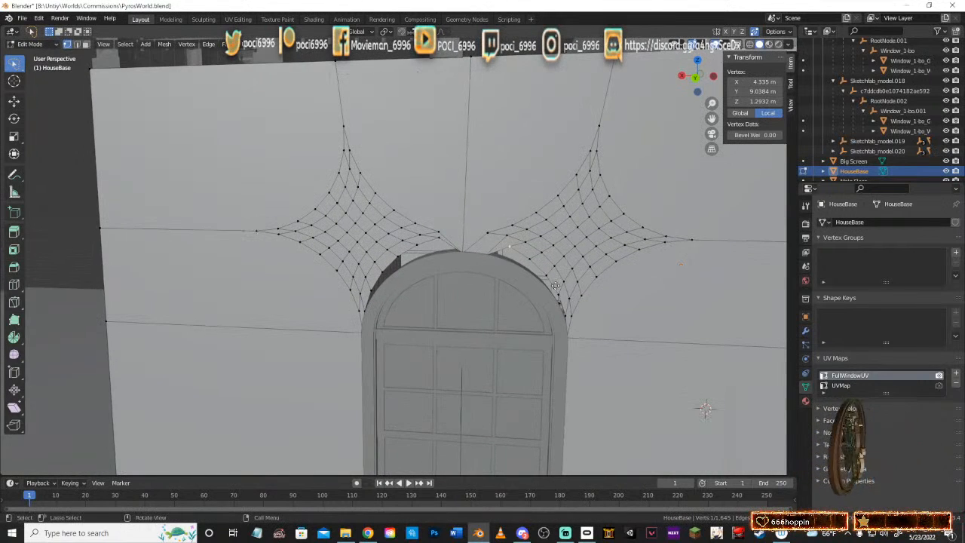
{"action": "key", "text": "g"}
{"action": "key", "text": "shift+y"}
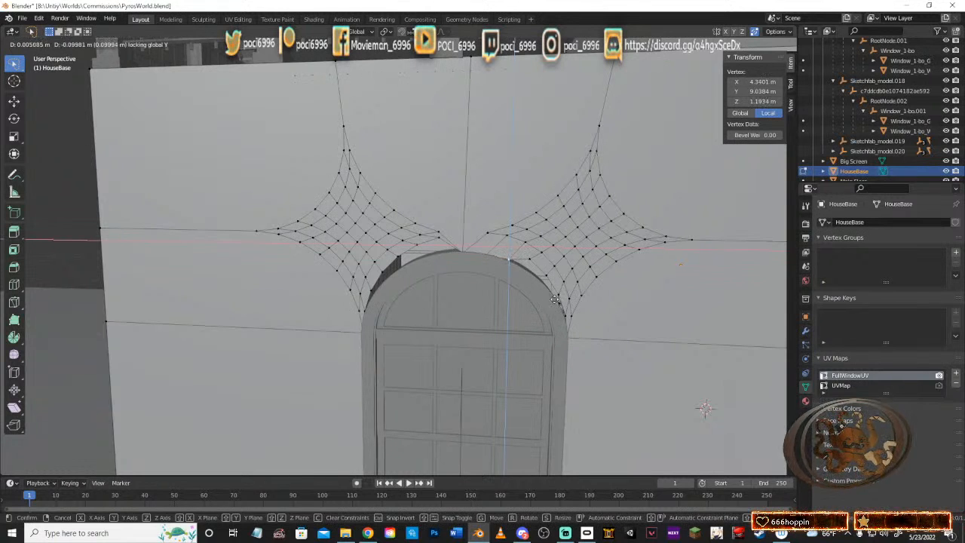
{"action": "left_click", "coordinate": [554, 299]}
Step: Move the third vertex right of the arch's centre about 0.012 m in X and -0.096 m in Z onto the frame, keeping Y locked
{"action": "left_click", "coordinate": [525, 258]}
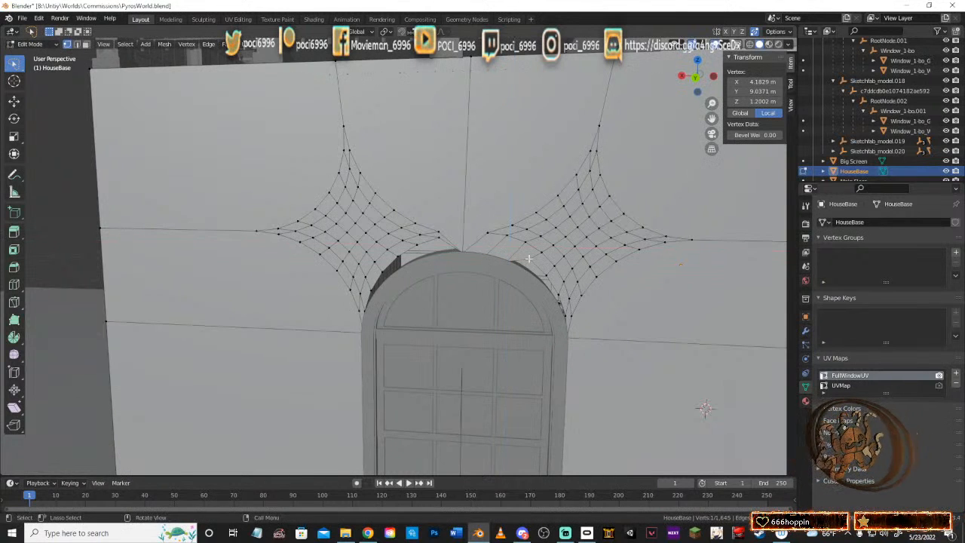
{"action": "key", "text": "g"}
{"action": "key", "text": "shift+y"}
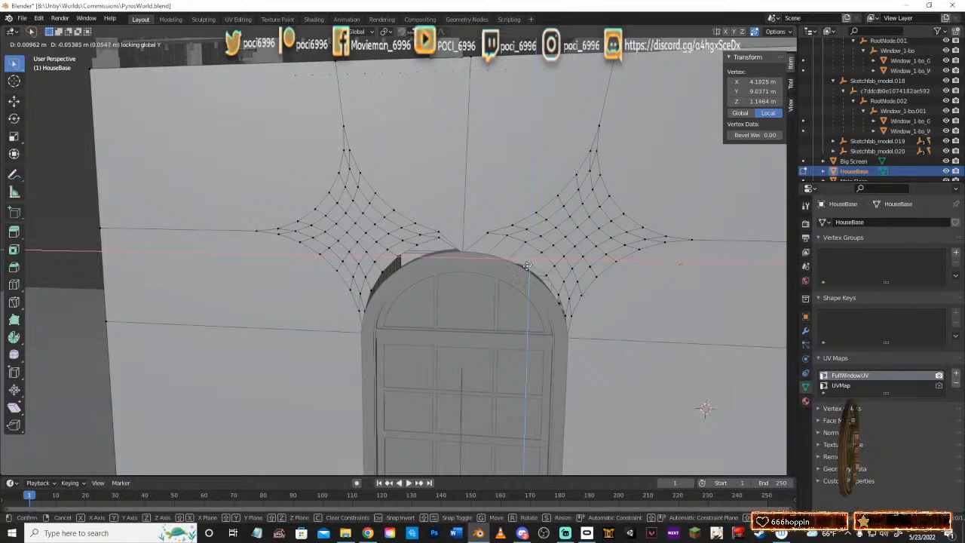
{"action": "left_click", "coordinate": [527, 271]}
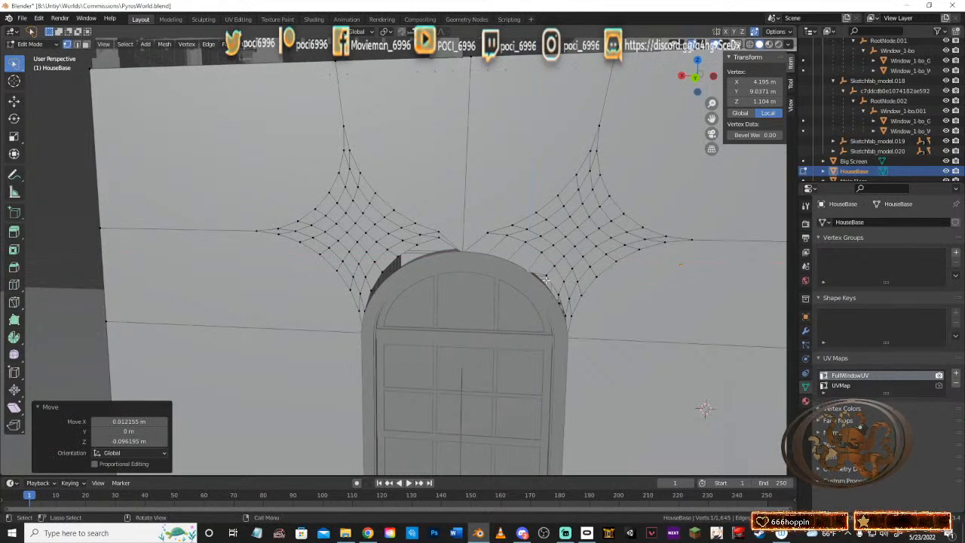
{"action": "key", "text": "g"}
{"action": "key", "text": "shift+y"}
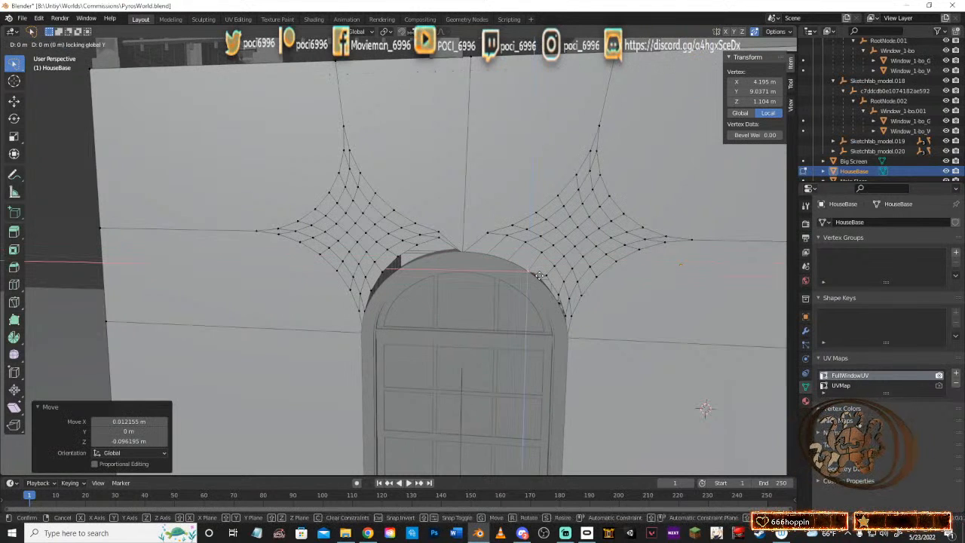
{"action": "left_click", "coordinate": [537, 276]}
Step: With Y locked, move the fourth vertex on the arch's right side onto the frame and the fifth about 0.027 m in X and -0.037 m in Z
{"action": "middle_click_drag", "start_coordinate": [555, 279], "coordinate": [523, 235]}
{"action": "left_click", "coordinate": [522, 236]}
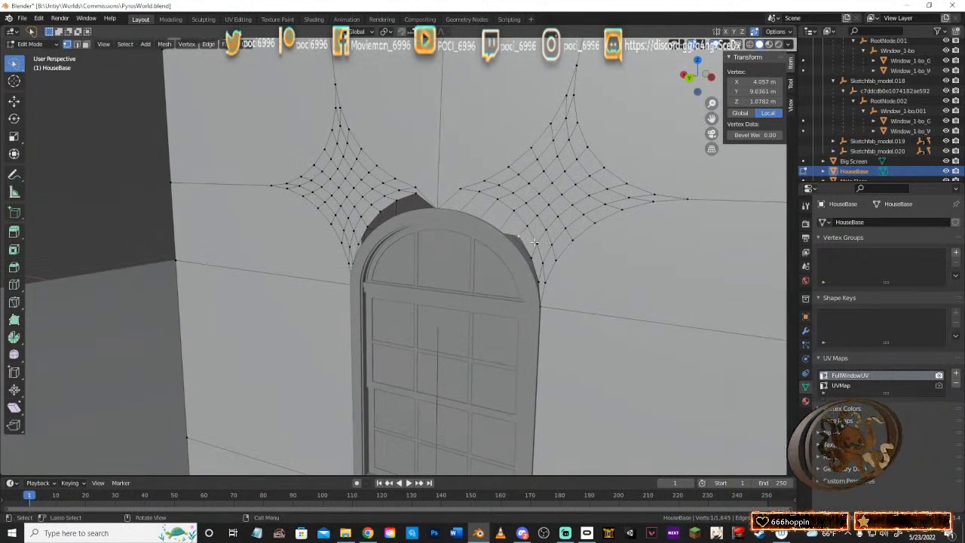
{"action": "key", "text": "g"}
{"action": "key", "text": "shift+y"}
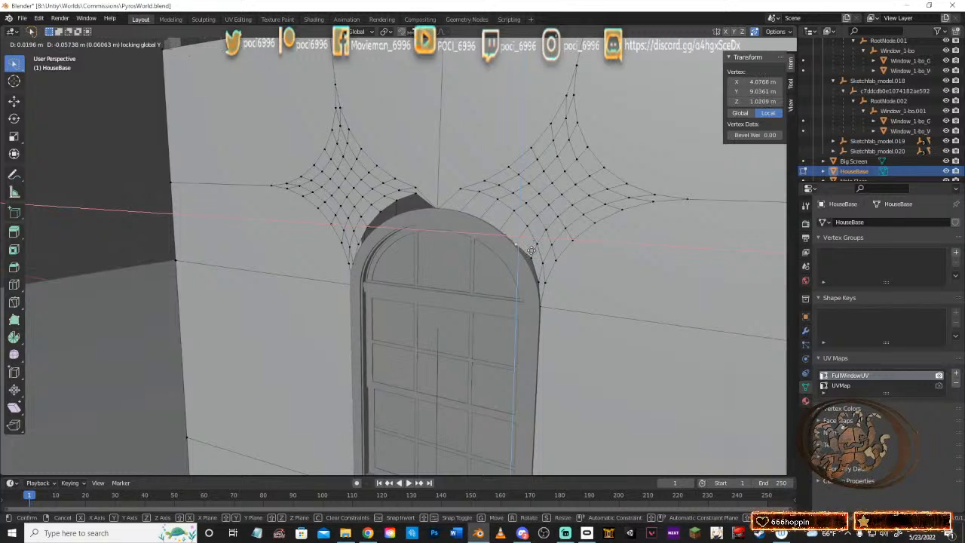
{"action": "left_click", "coordinate": [531, 255]}
{"action": "left_click", "coordinate": [532, 263]}
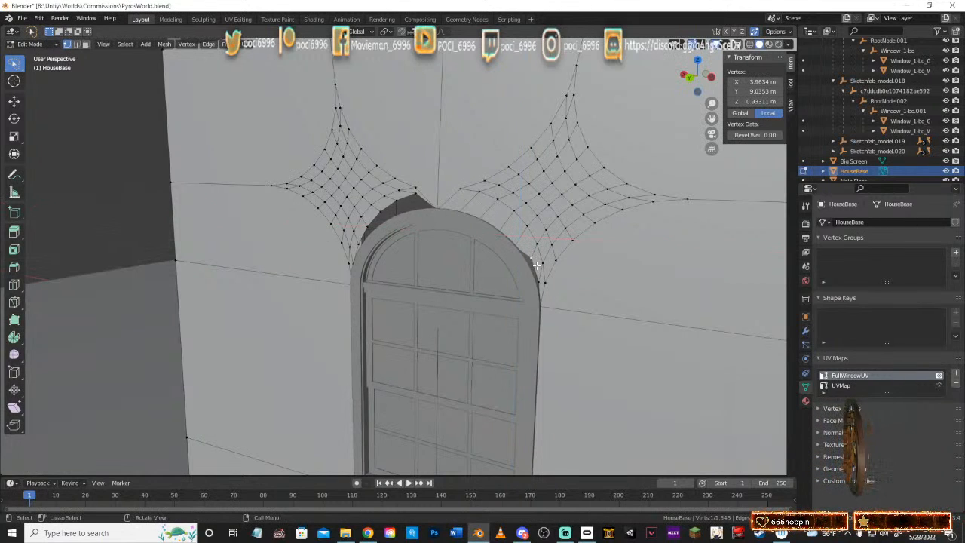
{"action": "key", "text": "g"}
{"action": "key", "text": "shift+y"}
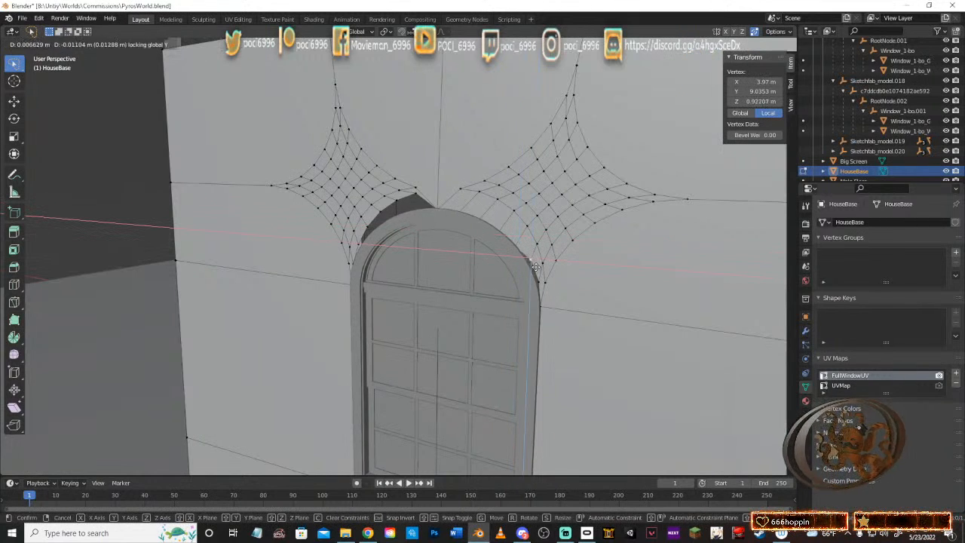
{"action": "left_click", "coordinate": [533, 269]}
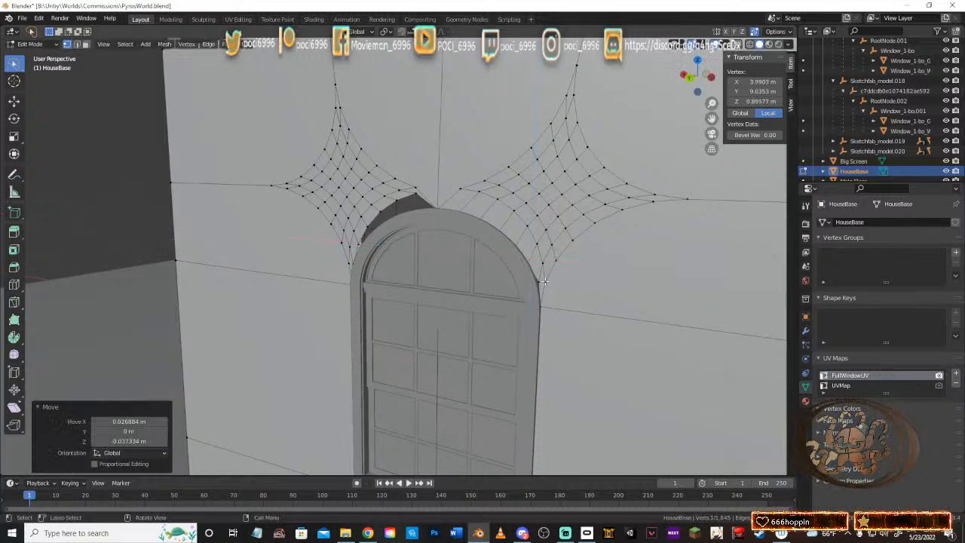
Step: Move the lowest bevel vertex on the arch's right side about 0.024 m in X and -0.012 m in Z, keeping Y locked
{"action": "left_click", "coordinate": [540, 283]}
{"action": "middle_click_drag", "start_coordinate": [551, 284], "coordinate": [583, 279]}
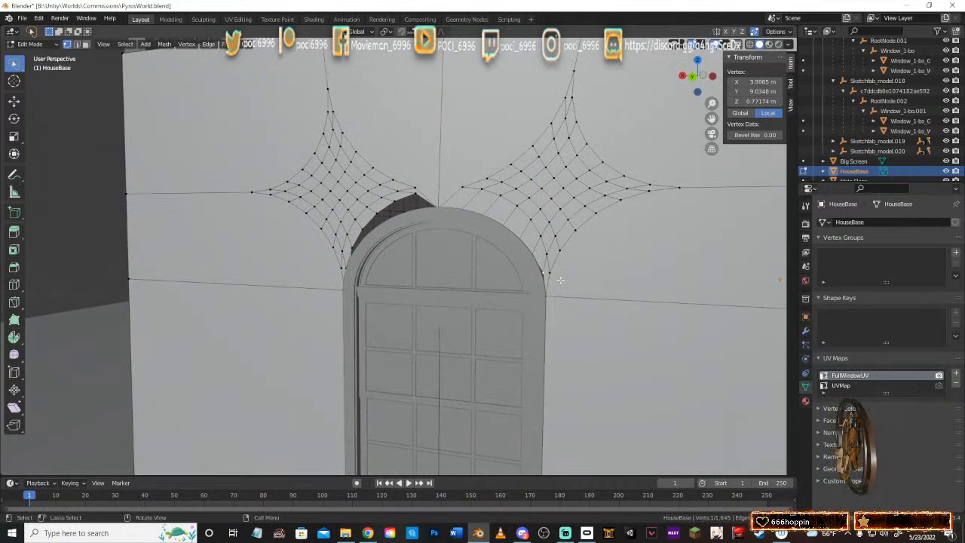
{"action": "key", "text": "g"}
{"action": "key", "text": "shift+y"}
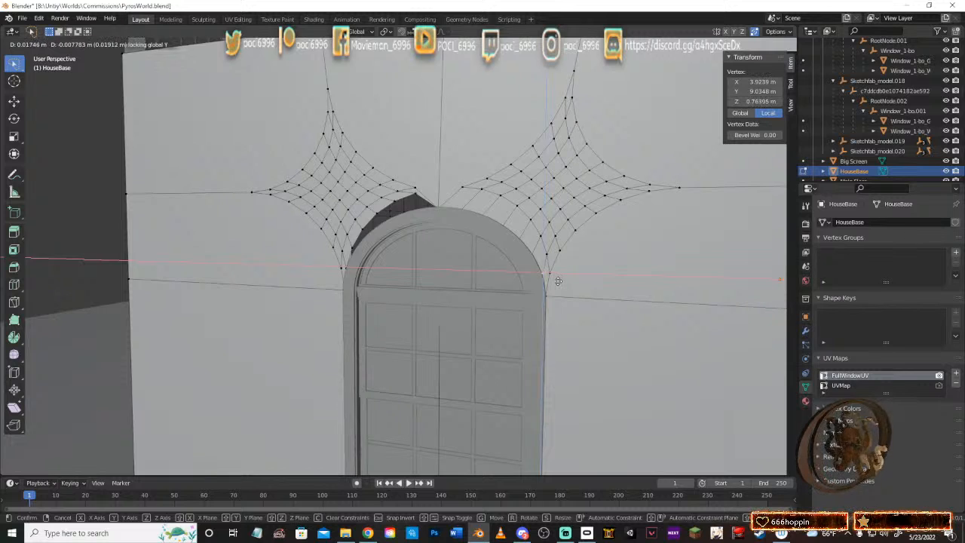
{"action": "left_click", "coordinate": [560, 280]}
Step: With Y locked, lower the first two opening vertices left of the arch's centre about 0.136 m and 0.13 m onto the window frame
{"action": "middle_click_drag", "start_coordinate": [560, 279], "coordinate": [597, 241]}
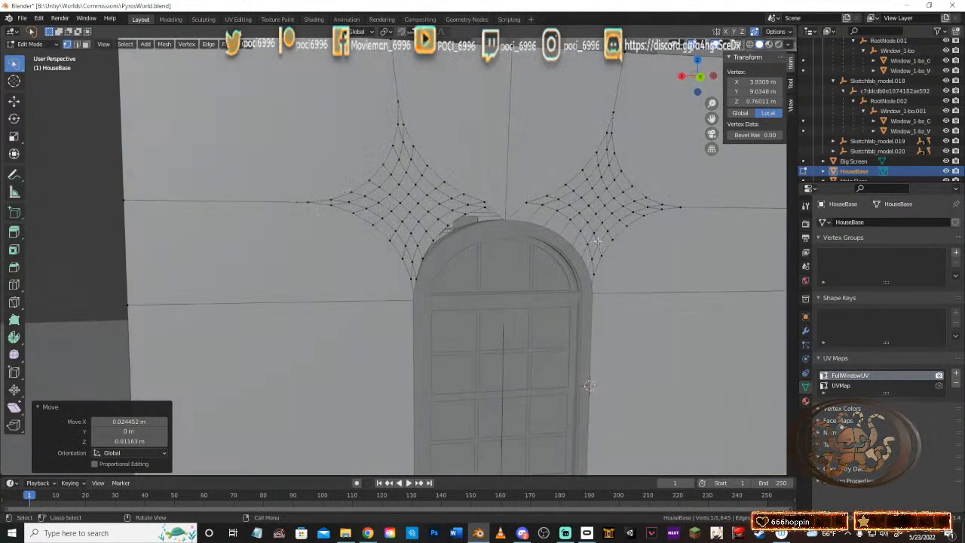
{"action": "left_click", "coordinate": [483, 209]}
{"action": "middle_click_drag", "start_coordinate": [482, 209], "coordinate": [518, 234]}
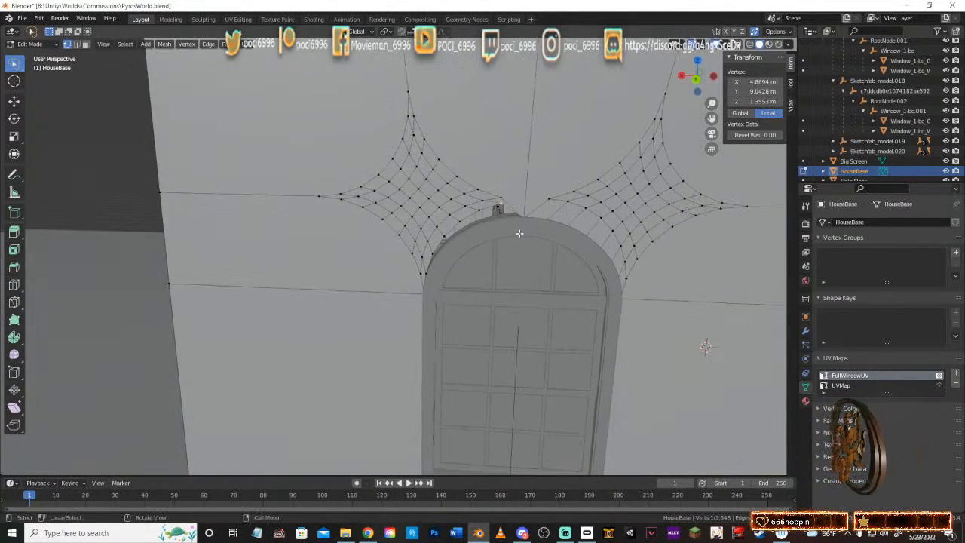
{"action": "key", "text": "g"}
{"action": "key", "text": "shift+y"}
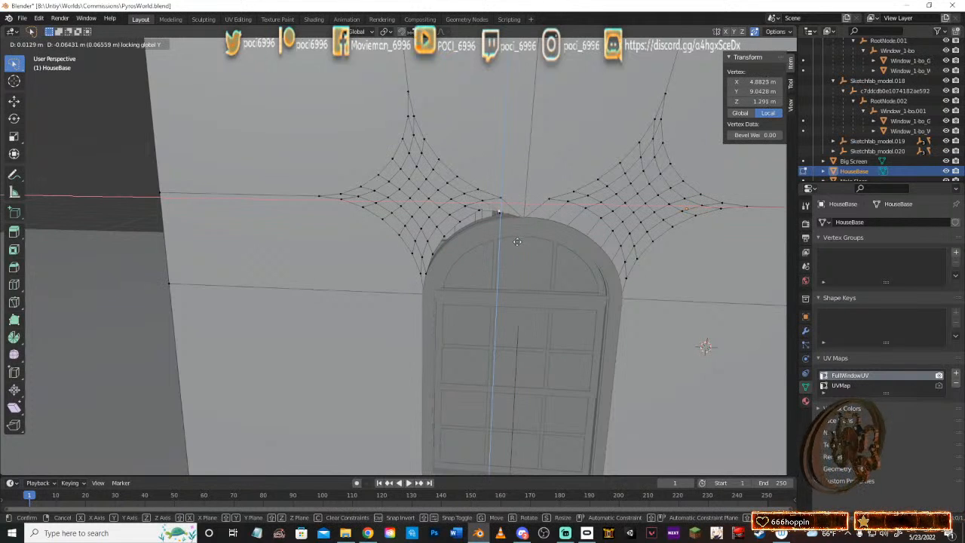
{"action": "left_click", "coordinate": [519, 249]}
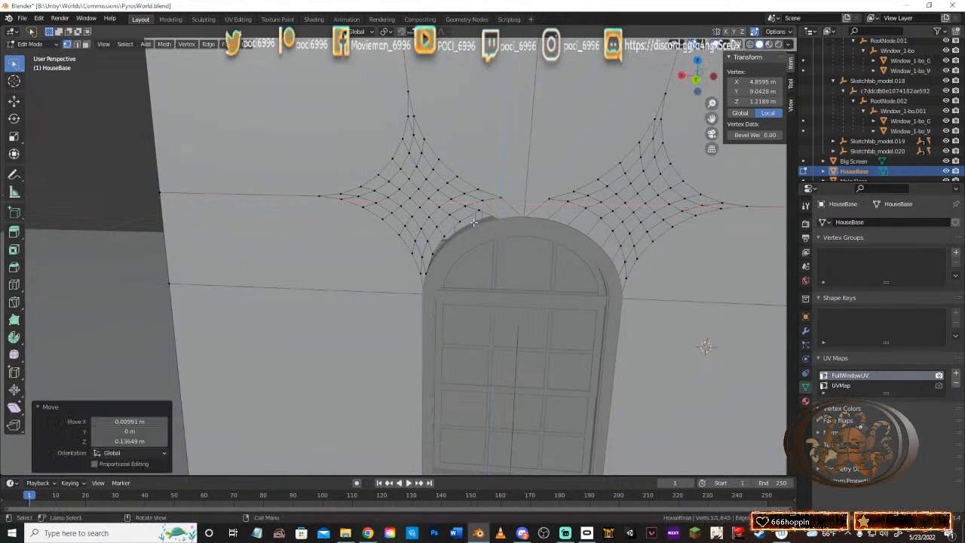
{"action": "left_click", "coordinate": [480, 210]}
{"action": "key", "text": "g"}
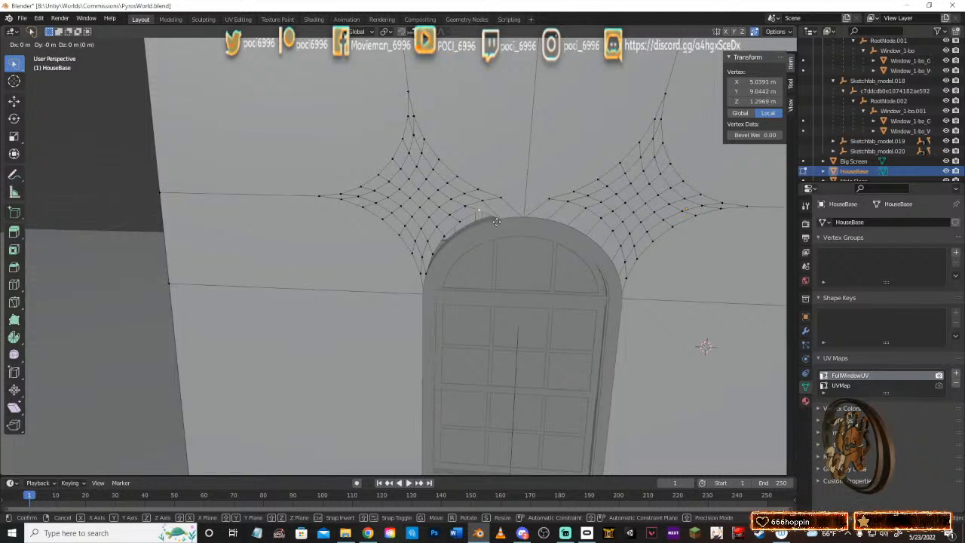
{"action": "key", "text": "shift+y"}
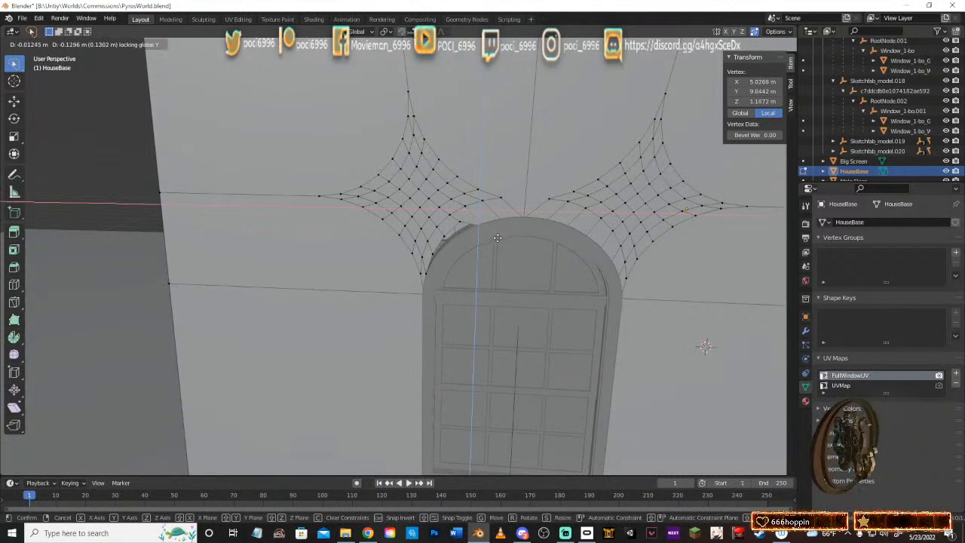
{"action": "left_click", "coordinate": [497, 238]}
Step: Move the lowest bevel vertex on the arch's left side onto the window frame with Y locked
{"action": "middle_click_drag", "start_coordinate": [495, 233], "coordinate": [550, 246]}
{"action": "scroll", "coordinate": [579, 196], "scroll_direction": "up", "scroll_amount": 3}
{"action": "middle_click_drag", "start_coordinate": [650, 199], "coordinate": [543, 195]}
{"action": "left_click", "coordinate": [543, 194]}
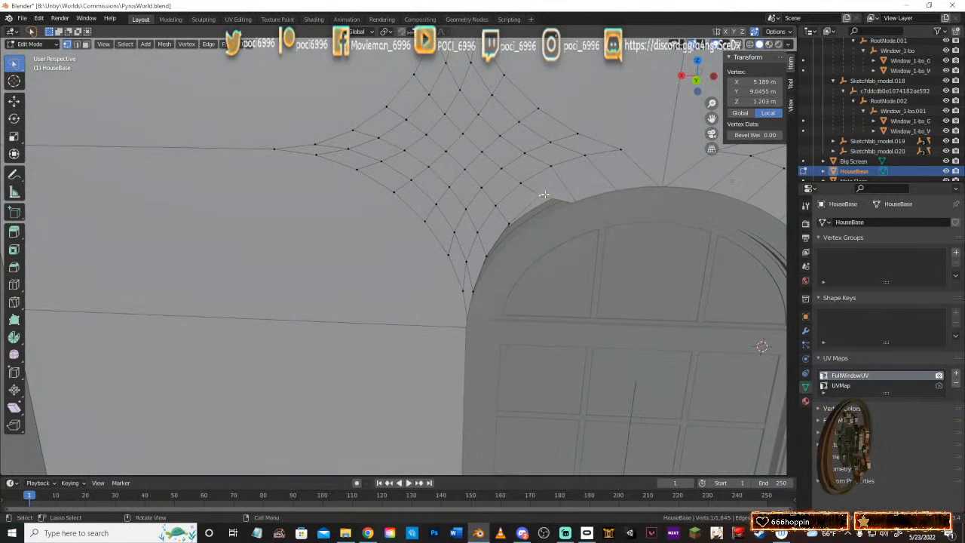
{"action": "middle_click_drag", "start_coordinate": [572, 205], "coordinate": [447, 276]}
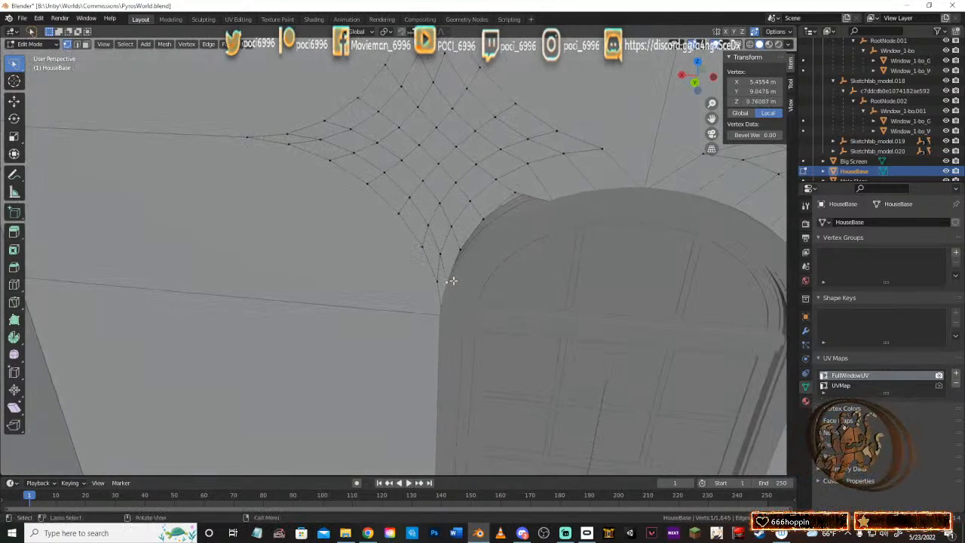
{"action": "key", "text": "g"}
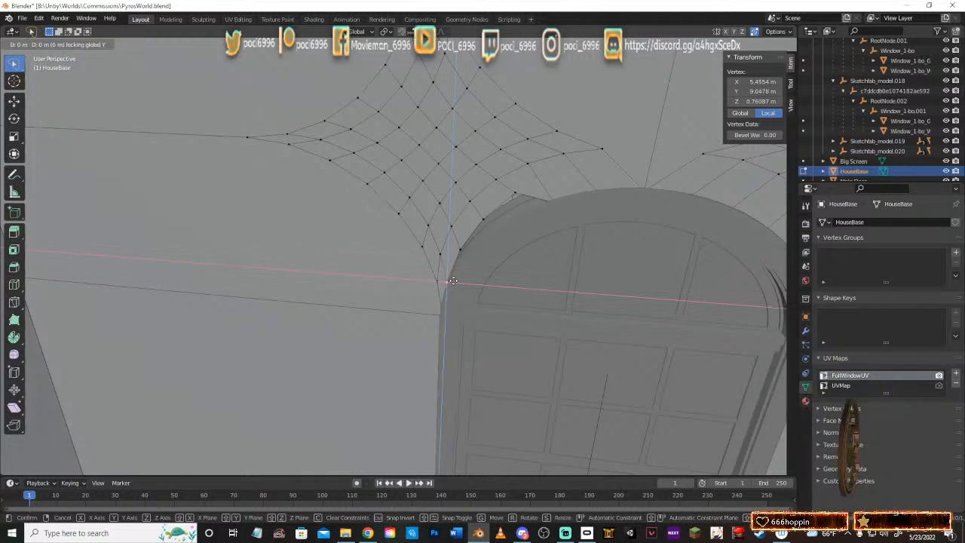
{"action": "left_click", "coordinate": [462, 261]}
Step: Move the next two vertices up the arch's left side about 0.04 m and 0.07 m inward and down onto the frame, keeping Y locked
{"action": "left_click", "coordinate": [463, 251]}
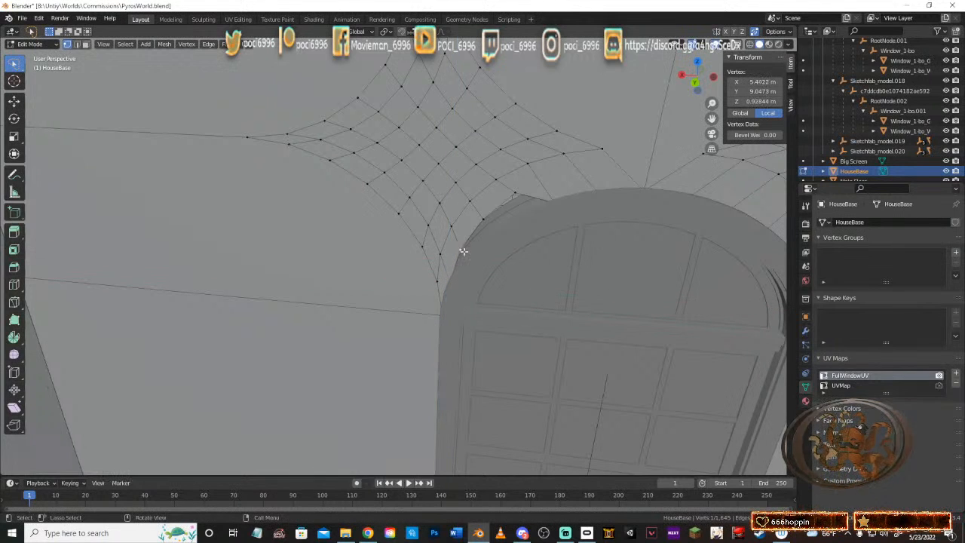
{"action": "key", "text": "g"}
{"action": "key", "text": "shift+y"}
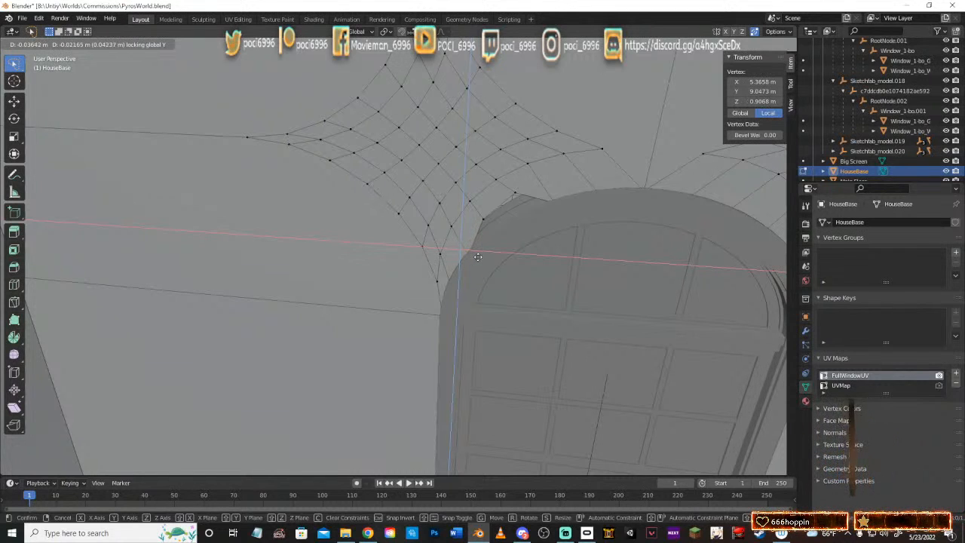
{"action": "left_click", "coordinate": [479, 253]}
{"action": "left_click", "coordinate": [483, 216]}
{"action": "key", "text": "g"}
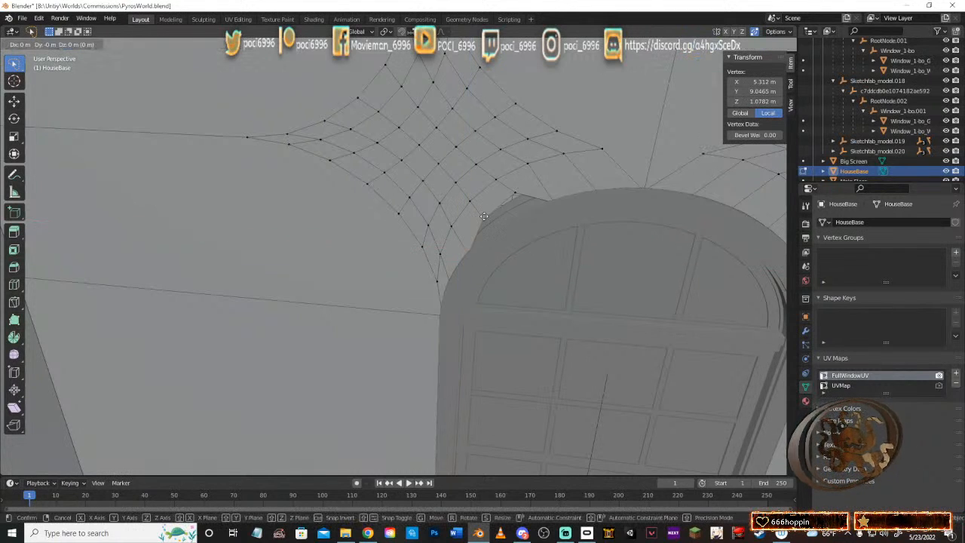
{"action": "key", "text": "shift+y"}
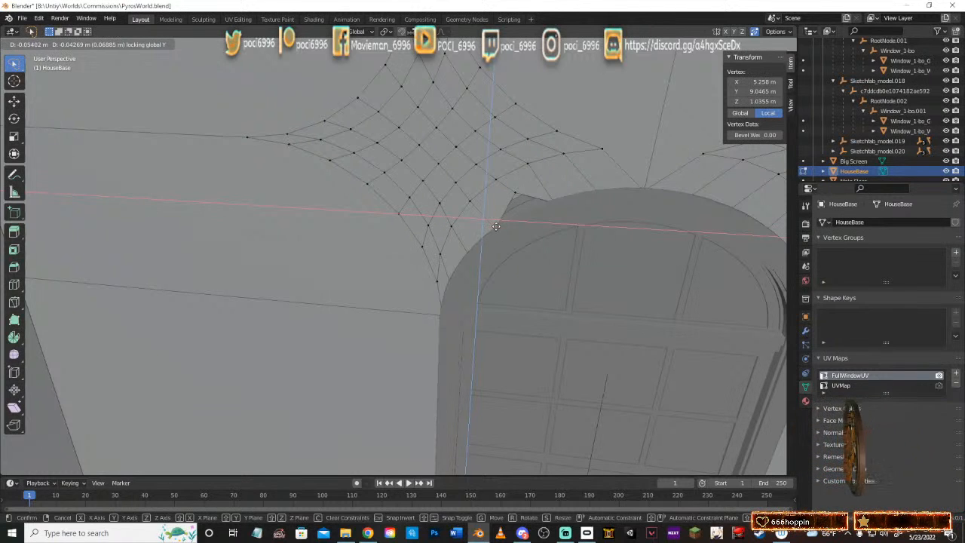
Step: Move the remaining protruding vertex on the arch's upper left about -0.024 m in X and -0.103 m in Z onto the frame, keeping Y locked
{"action": "left_click", "coordinate": [515, 193]}
{"action": "key", "text": "g"}
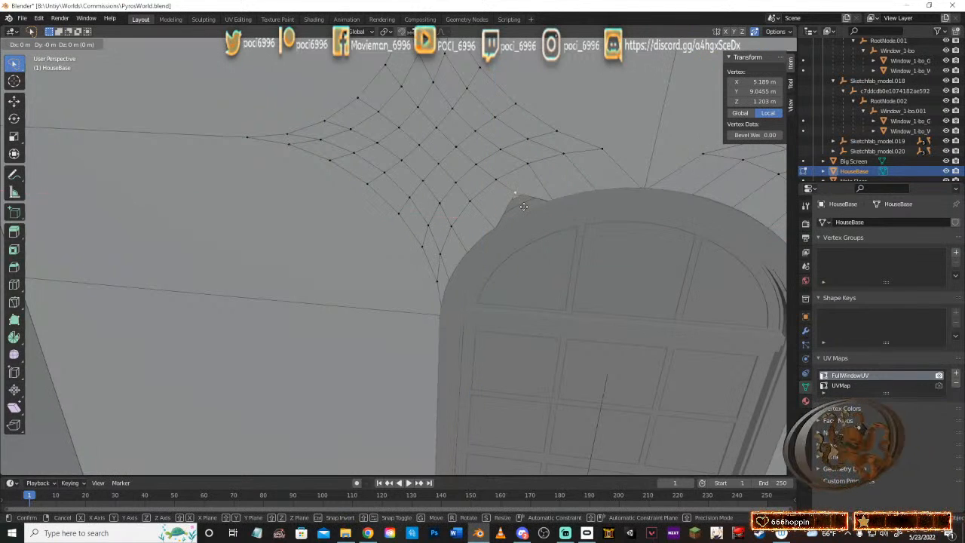
{"action": "key", "text": "shift+y"}
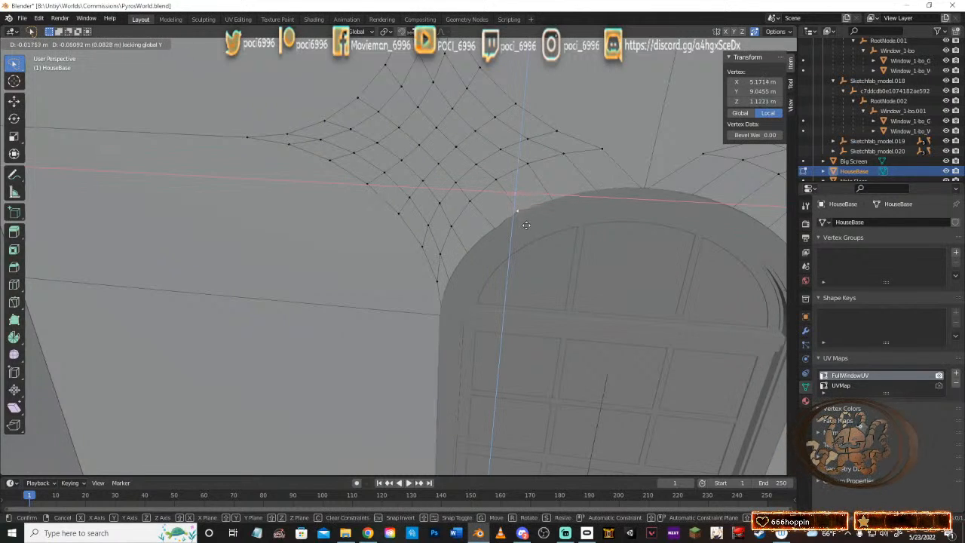
{"action": "left_click", "coordinate": [526, 229]}
Step: Move the opening's lower right corner vertex onto the bottom corner of the window frame, keeping Y locked
{"action": "scroll", "coordinate": [581, 227], "scroll_direction": "down", "scroll_amount": 8}
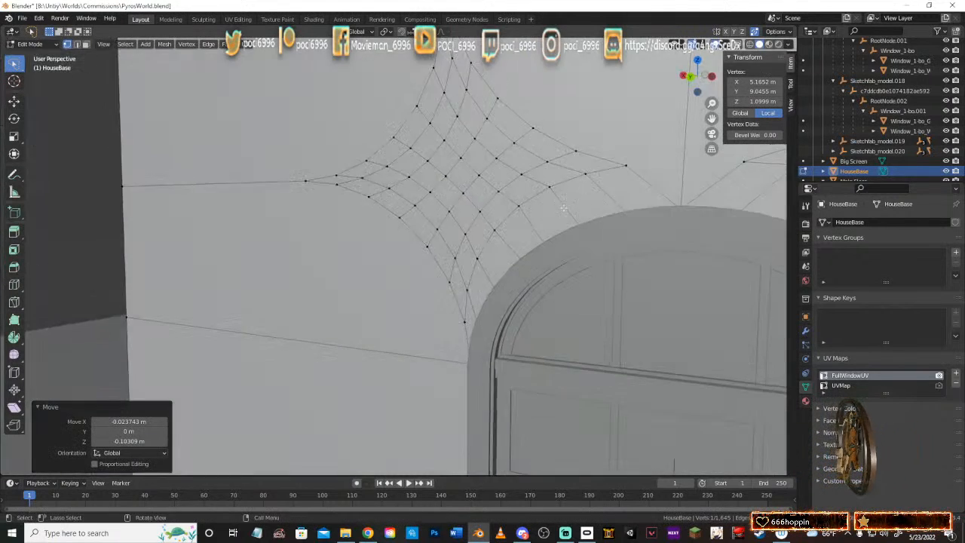
{"action": "middle_click_drag", "start_coordinate": [609, 283], "coordinate": [553, 285]}
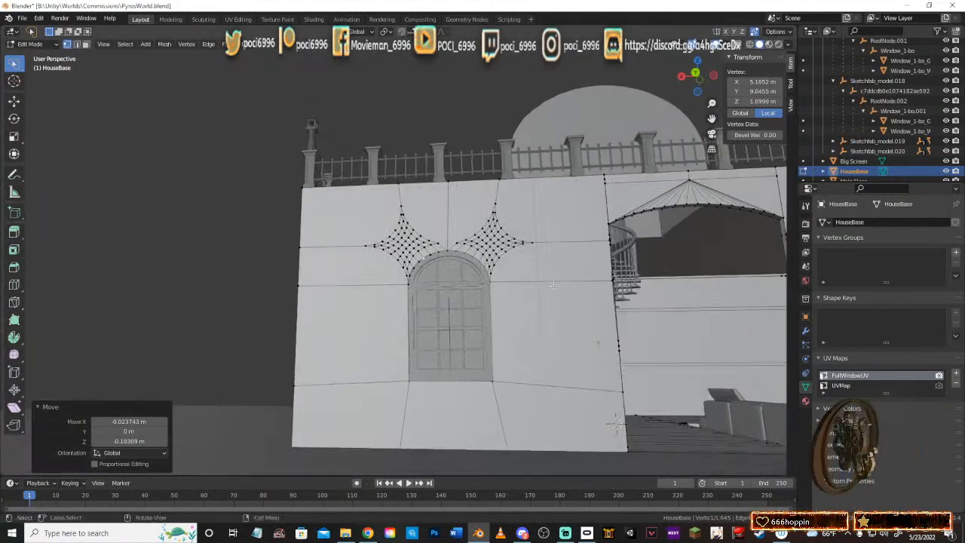
{"action": "left_click", "coordinate": [497, 386]}
{"action": "scroll", "coordinate": [523, 384], "scroll_direction": "up", "scroll_amount": 10}
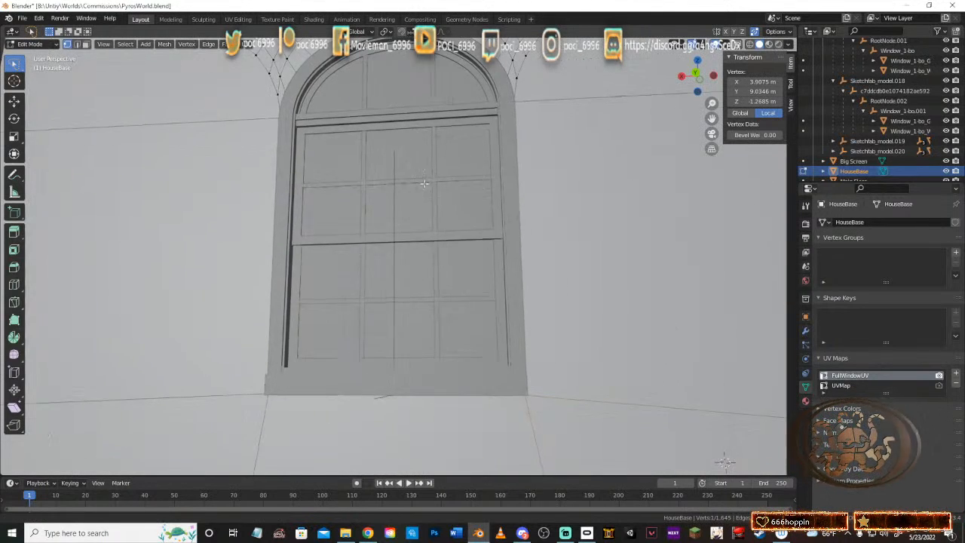
{"action": "middle_click_drag", "start_coordinate": [483, 298], "coordinate": [453, 329]}
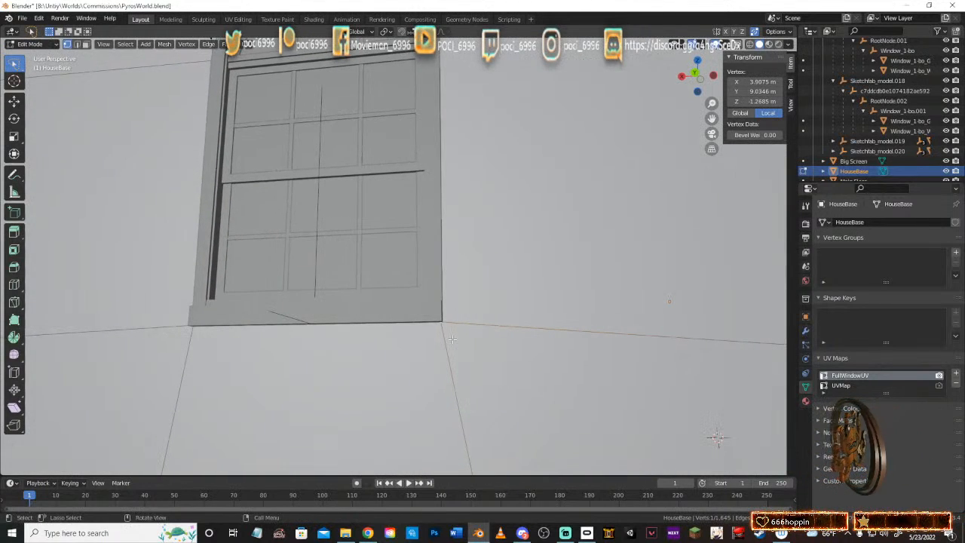
{"action": "key", "text": "g"}
{"action": "key", "text": "shift+y"}
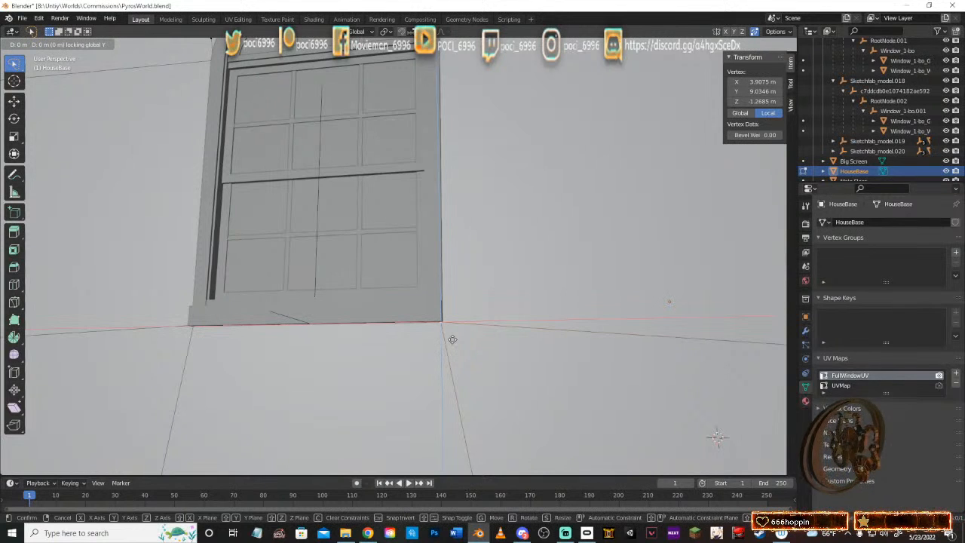
{"action": "left_click", "coordinate": [452, 339]}
Step: Adjust the vertex at the base of the arch's right side to meet the window frame, keeping Y locked
{"action": "middle_click_drag", "start_coordinate": [452, 339], "coordinate": [496, 340]}
{"action": "left_click", "coordinate": [353, 337]}
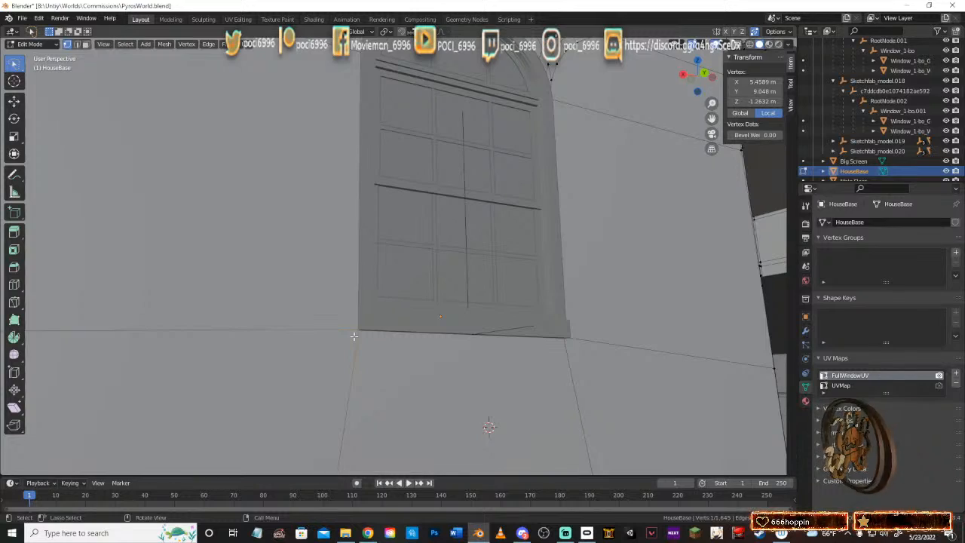
{"action": "scroll", "coordinate": [473, 344], "scroll_direction": "down", "scroll_amount": 5}
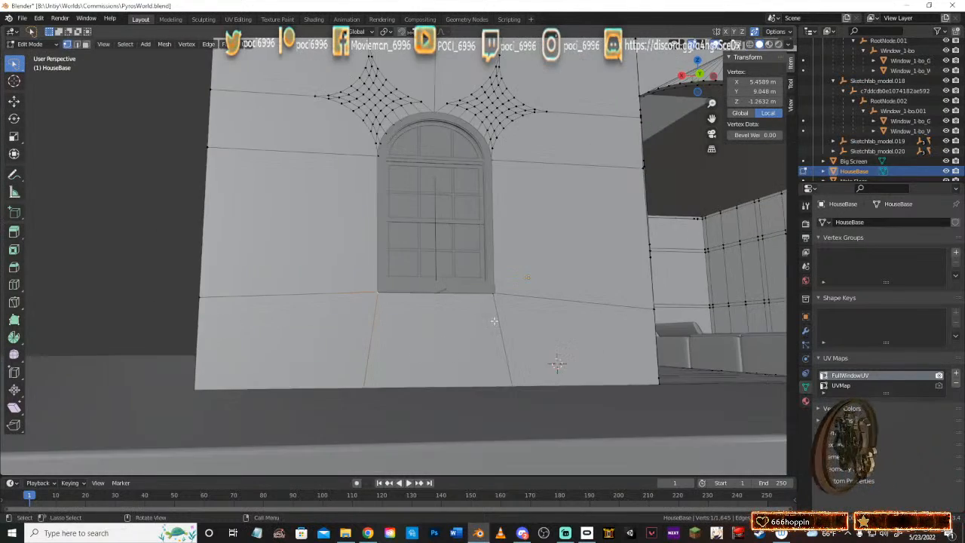
{"action": "middle_click_drag", "start_coordinate": [474, 344], "coordinate": [499, 176]}
{"action": "key", "text": "g"}
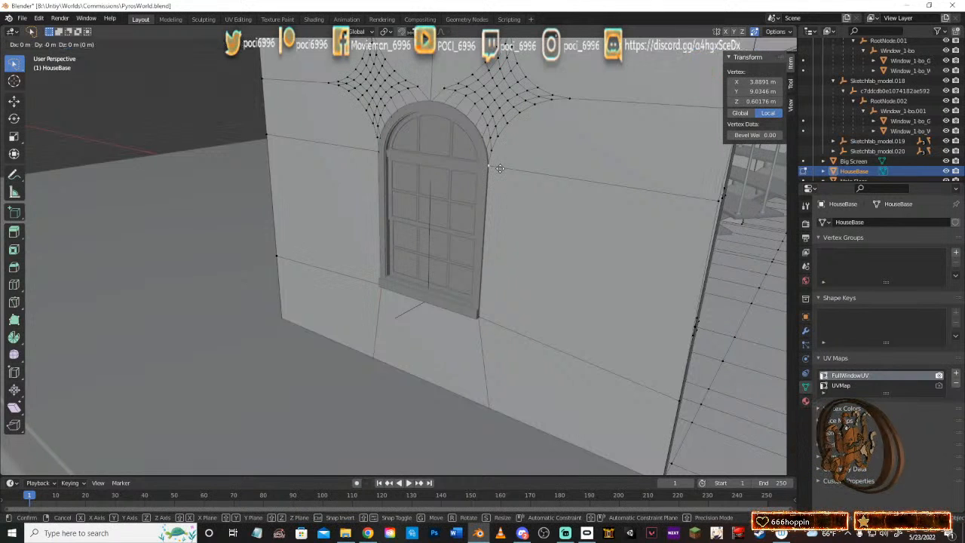
{"action": "key", "text": "shift+y"}
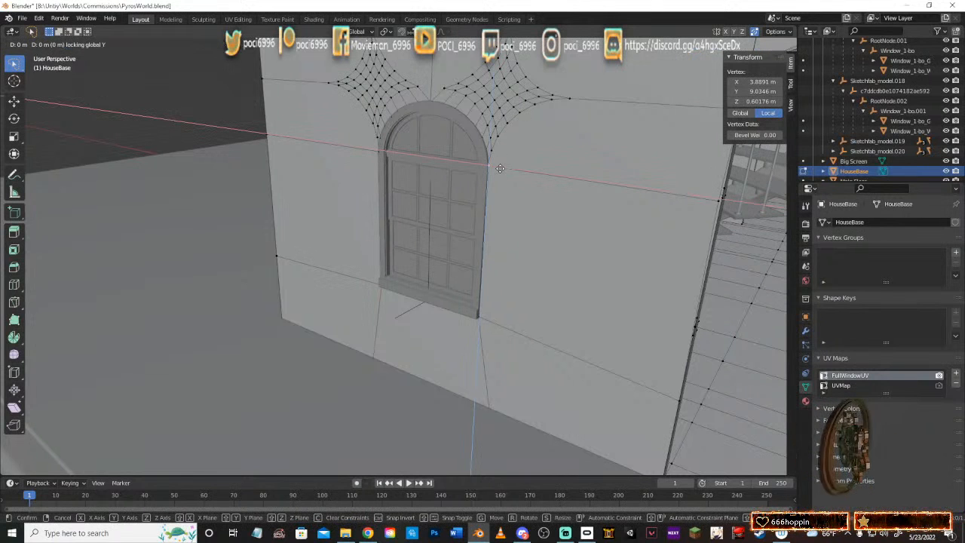
{"action": "left_click", "coordinate": [500, 168]}
Step: Shift the vertex at the base of the arch's left side about -0.006 m in X onto the frame, keeping Y locked
{"action": "middle_click_drag", "start_coordinate": [499, 168], "coordinate": [586, 176]}
{"action": "left_click", "coordinate": [376, 156]}
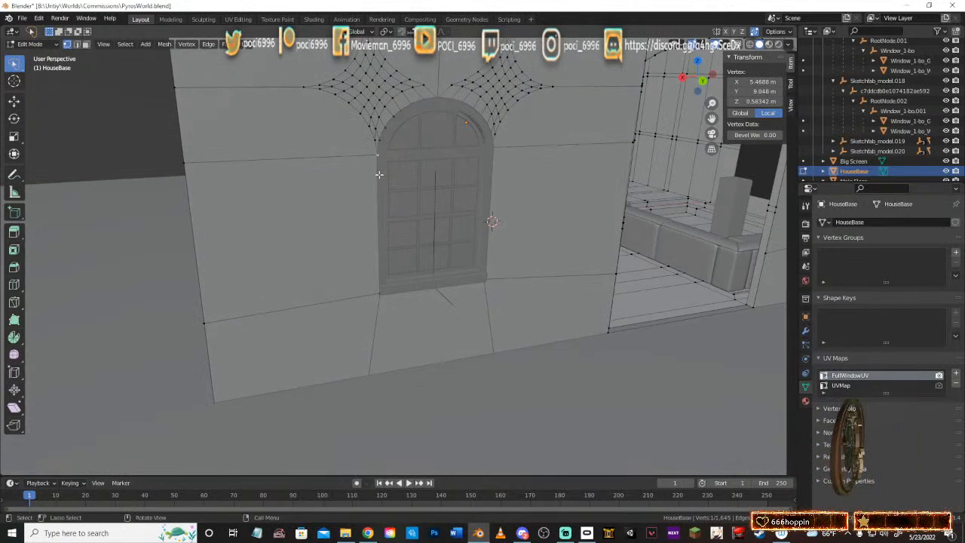
{"action": "key", "text": "g"}
{"action": "key", "text": "shift+y"}
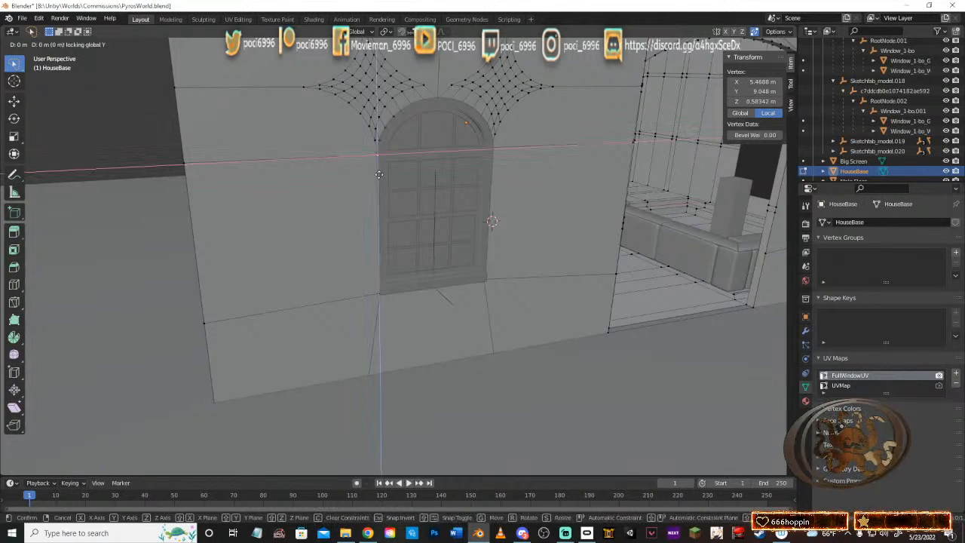
{"action": "left_click", "coordinate": [378, 174]}
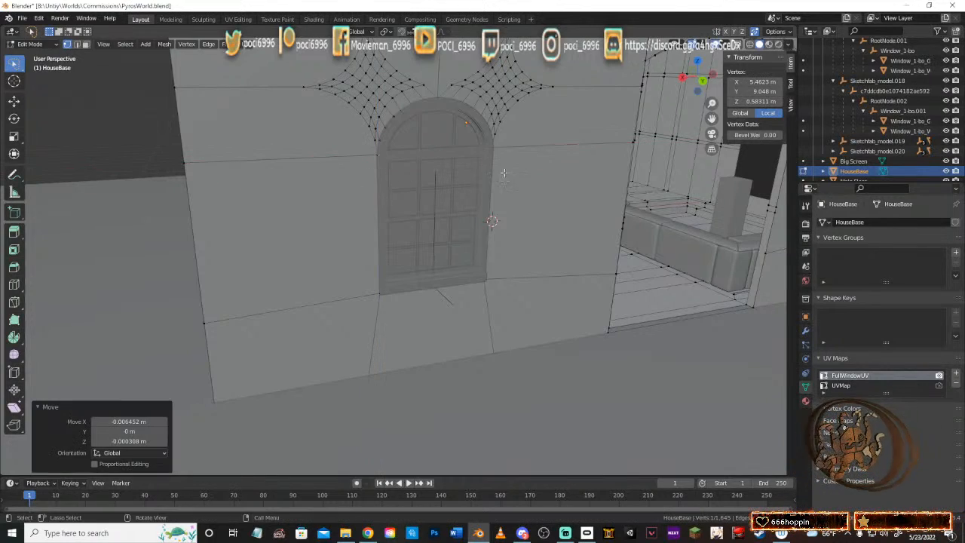
{"action": "middle_click_drag", "start_coordinate": [378, 174], "coordinate": [544, 148]}
{"action": "scroll", "coordinate": [590, 209], "scroll_direction": "up", "scroll_amount": 3}
{"action": "middle_click_drag", "start_coordinate": [589, 209], "coordinate": [652, 257], "text": "shift"}
{"action": "middle_click_drag", "start_coordinate": [567, 193], "coordinate": [580, 195]}
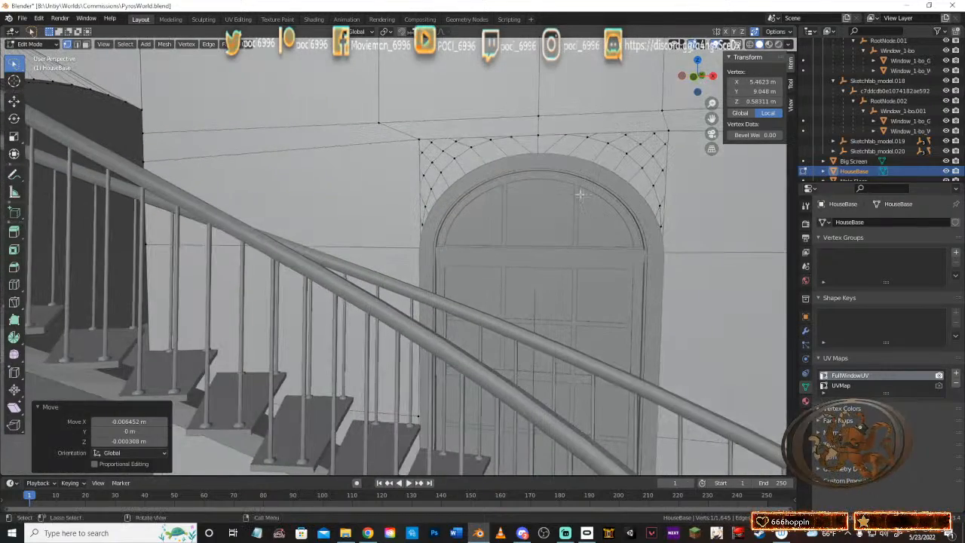
{"action": "left_click", "coordinate": [414, 134]}
{"action": "left_click", "coordinate": [669, 126], "text": "shift"}
{"action": "scroll", "coordinate": [659, 205], "scroll_direction": "down", "scroll_amount": 3}
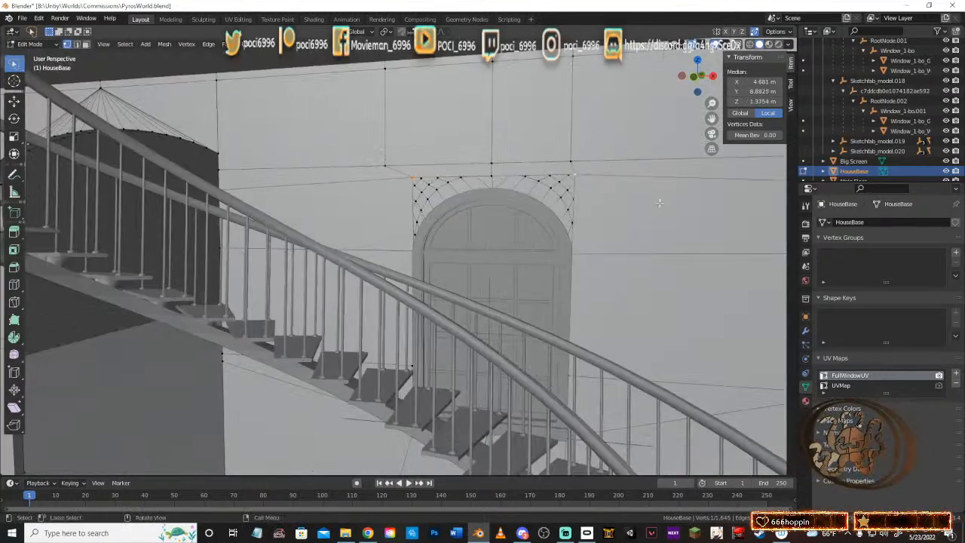
{"action": "middle_click_drag", "start_coordinate": [640, 202], "coordinate": [645, 208]}
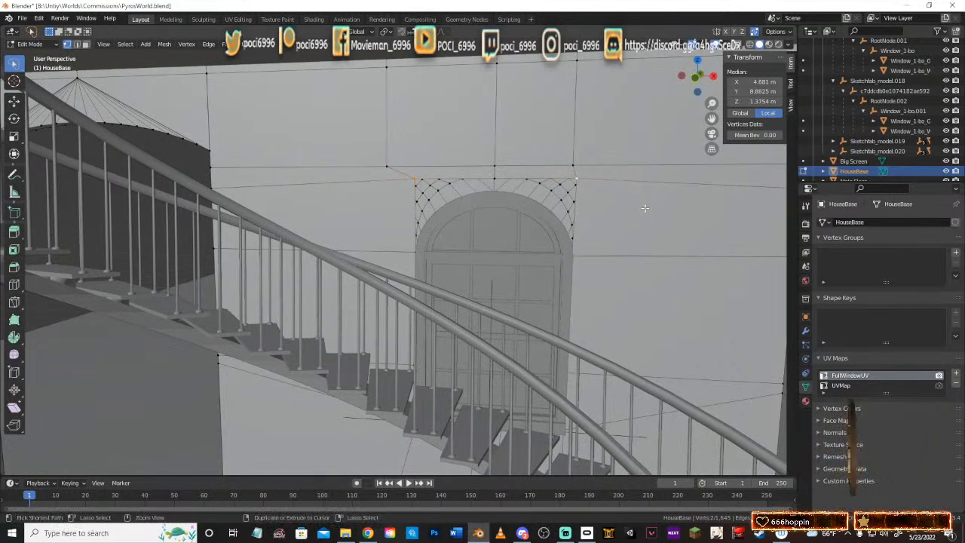
{"action": "key", "text": "ctrl+shift+b"}
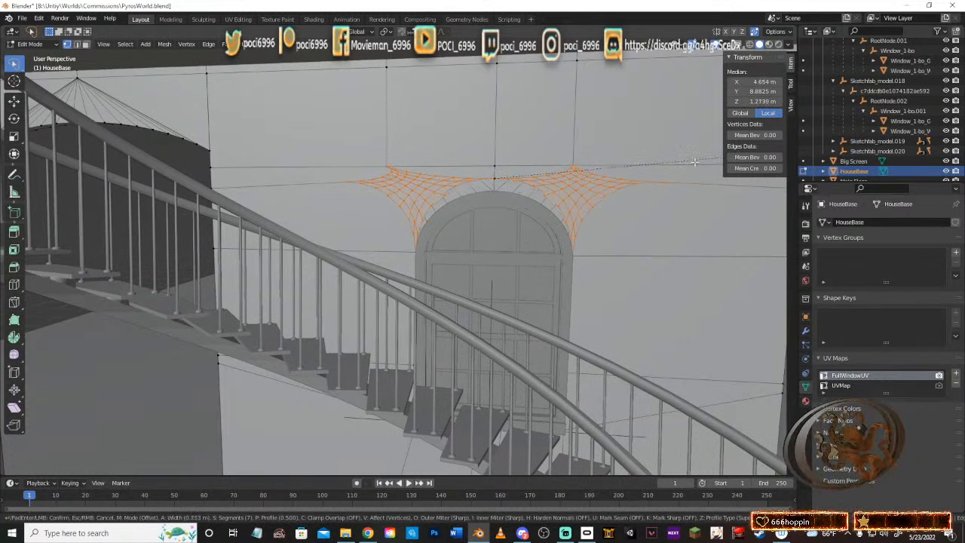
{"action": "left_click", "coordinate": [682, 166]}
{"action": "middle_click_drag", "start_coordinate": [657, 176], "coordinate": [452, 188]}
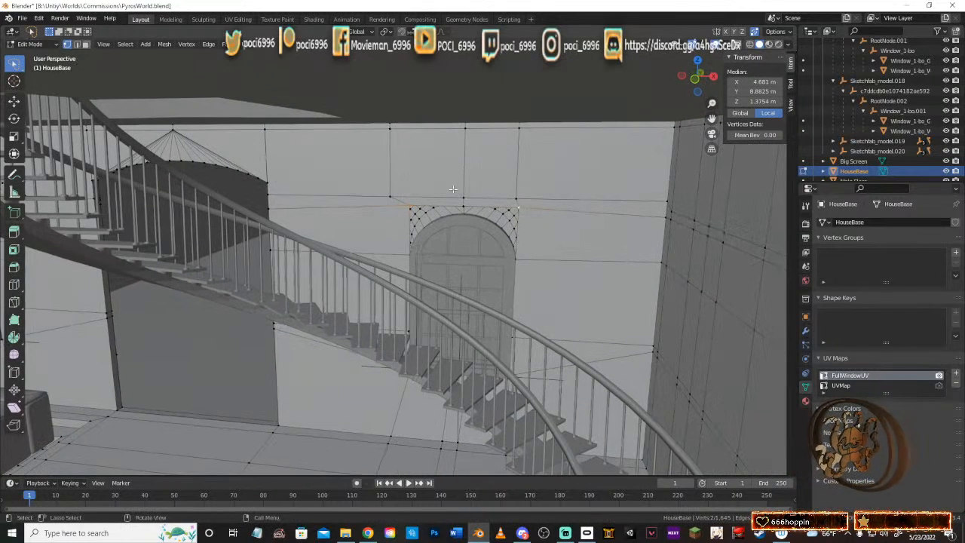
Step: On the interior wall, set the X coordinate of the two vertices above the opening's upper left corner to that corner's 3.8669 m
{"action": "left_click", "coordinate": [409, 204]}
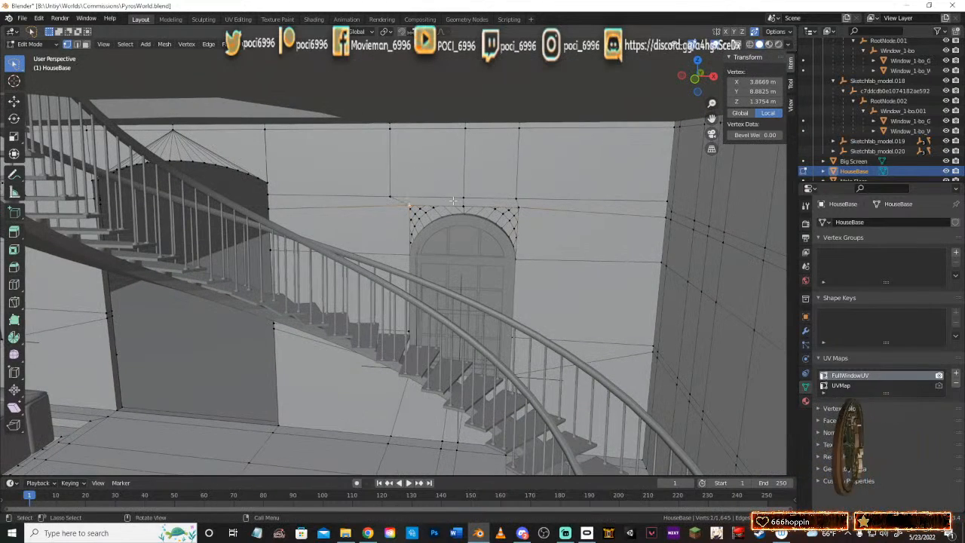
{"action": "left_click", "coordinate": [749, 82]}
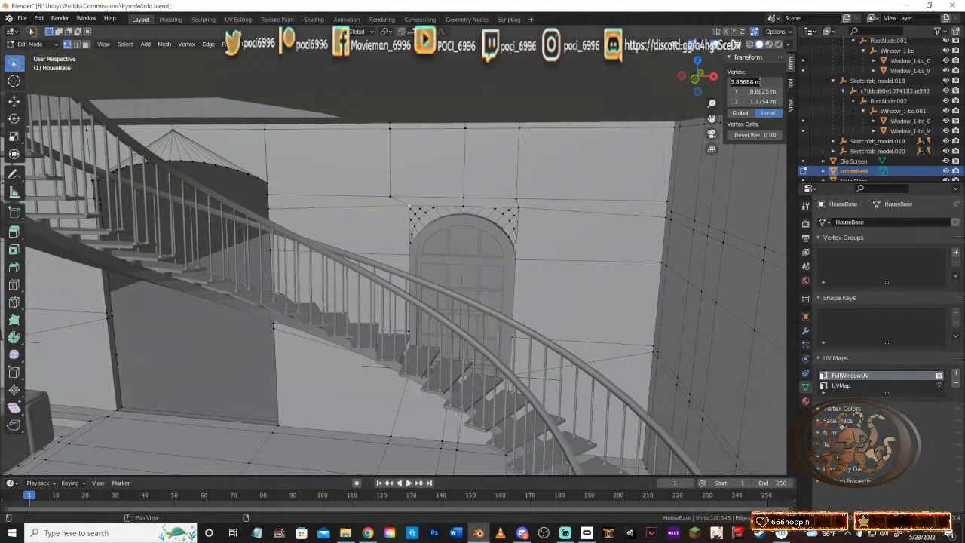
{"action": "key", "text": "Return"}
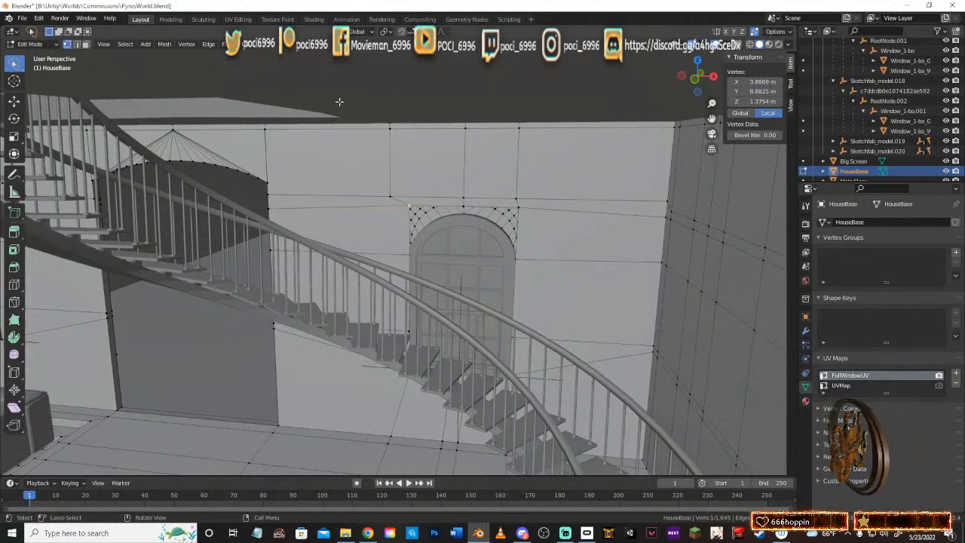
{"action": "left_click", "coordinate": [77, 44]}
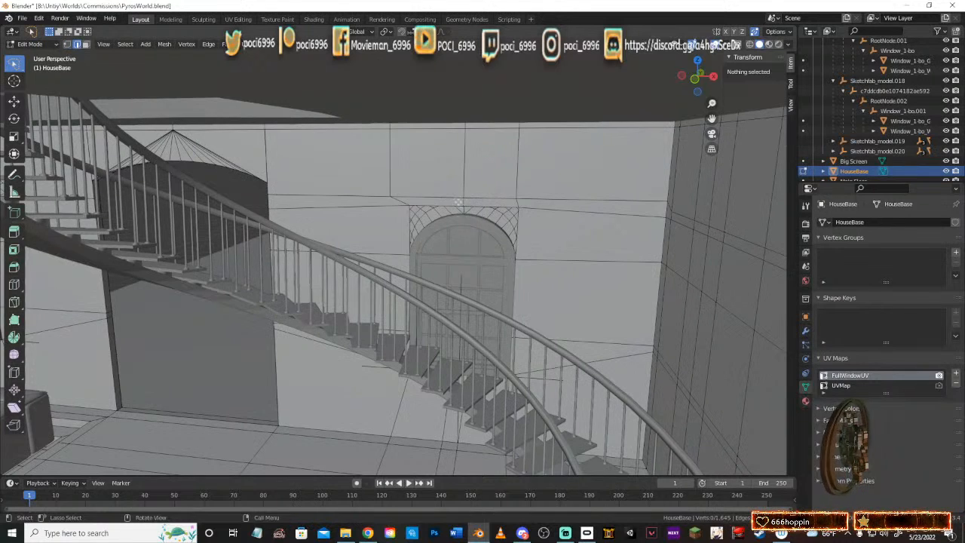
{"action": "left_click", "coordinate": [394, 198]}
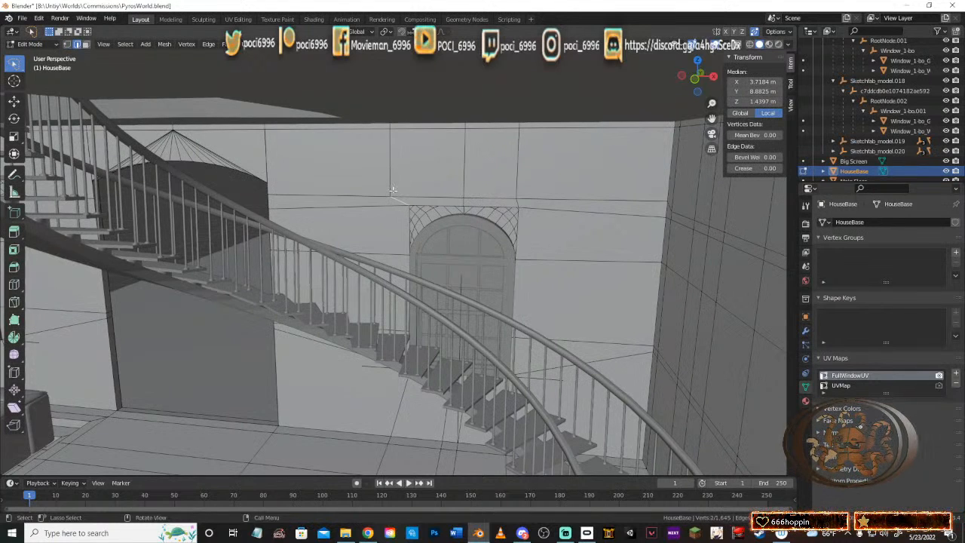
{"action": "left_click", "coordinate": [68, 45]}
{"action": "left_click", "coordinate": [391, 195]}
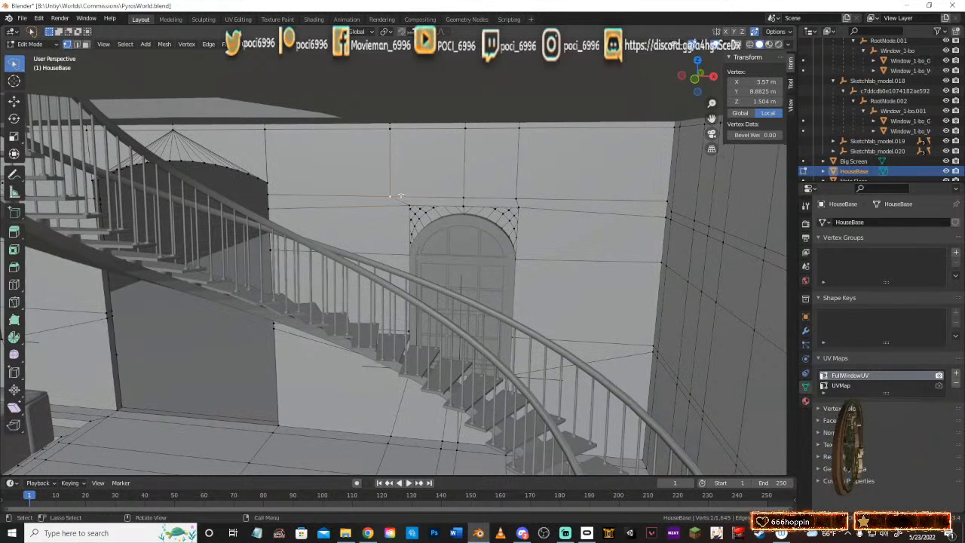
{"action": "double_click", "coordinate": [750, 82]}
{"action": "key", "text": "Return"}
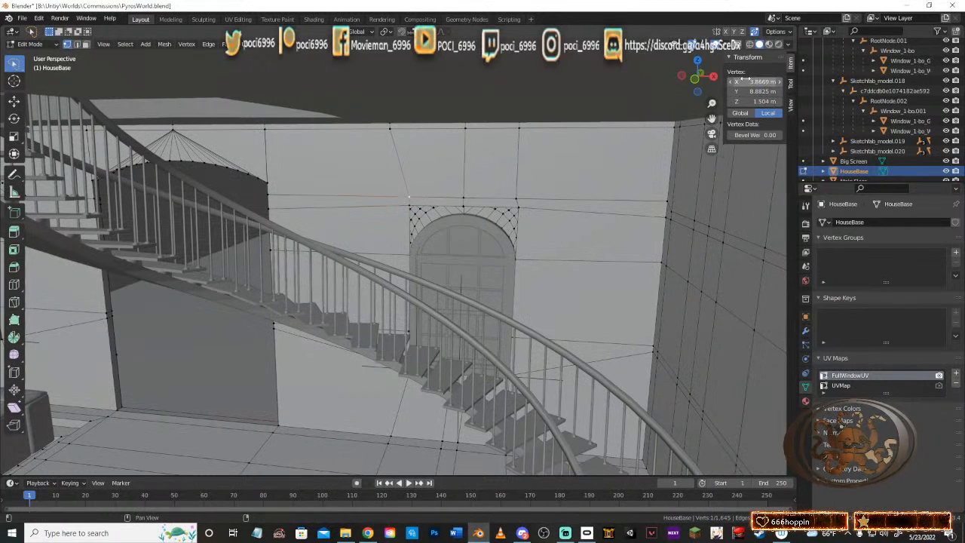
{"action": "double_click", "coordinate": [749, 82]}
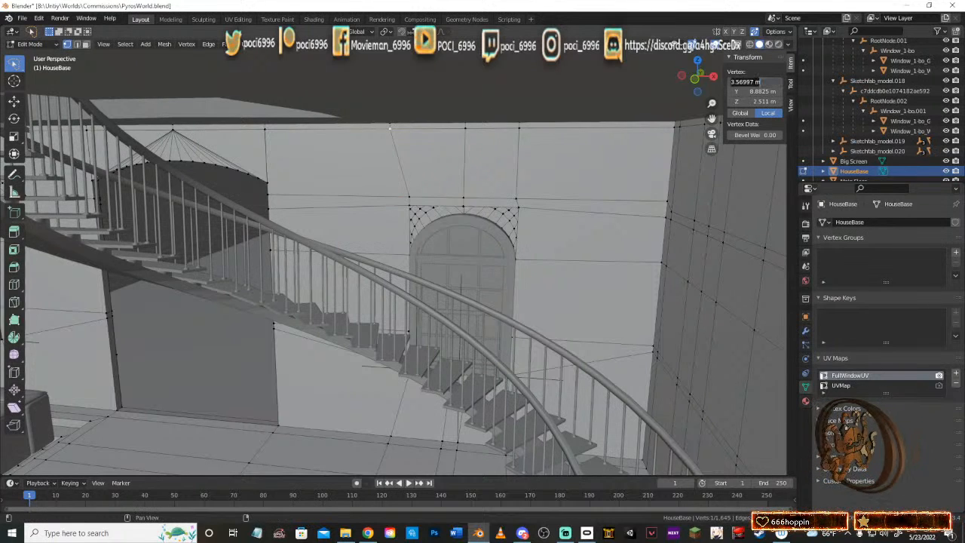
{"action": "type", "text": "3.8669"}
{"action": "key", "text": "Return"}
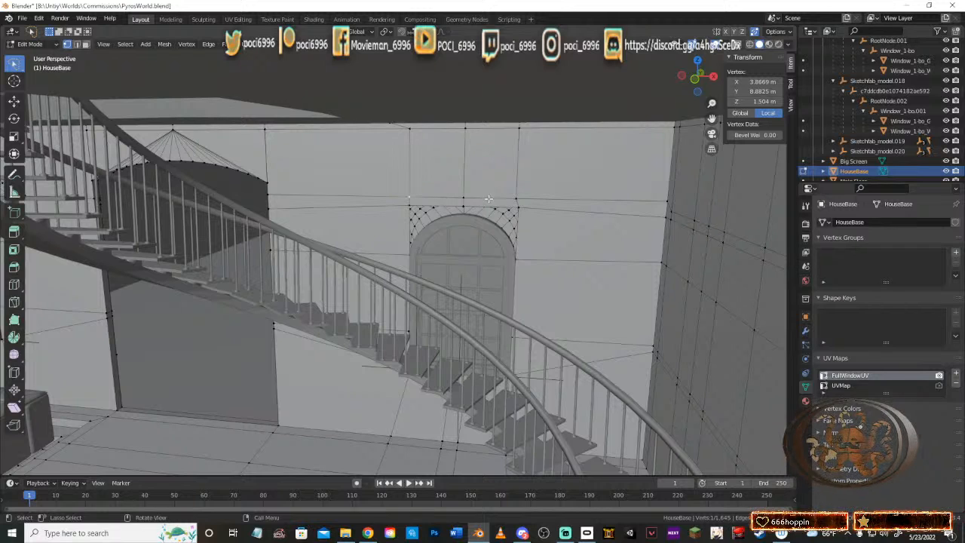
Step: Copy the X coordinate 5.49504 m from the opening's upper right interior corner to the two wall vertices above it
{"action": "left_click", "coordinate": [517, 205]}
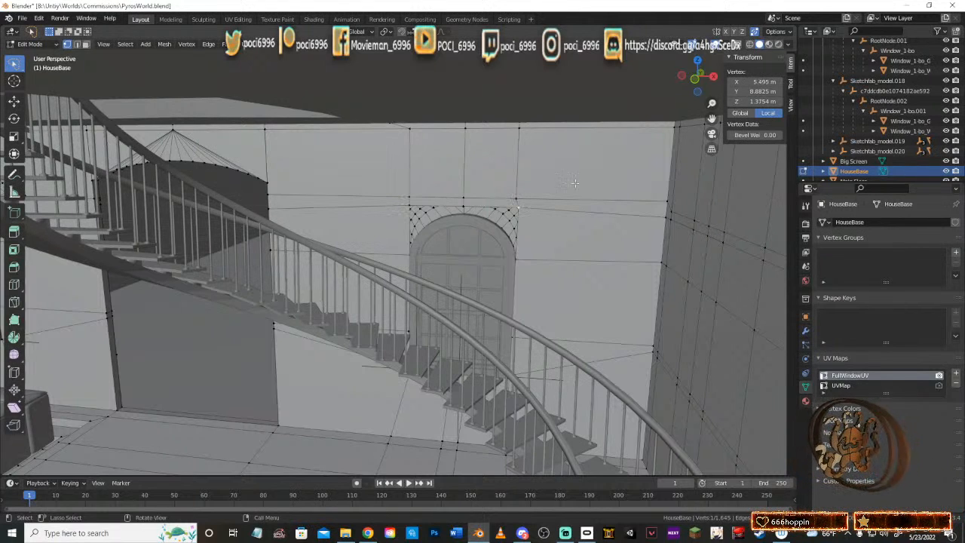
{"action": "double_click", "coordinate": [754, 82]}
{"action": "key", "text": "ctrl+c"}
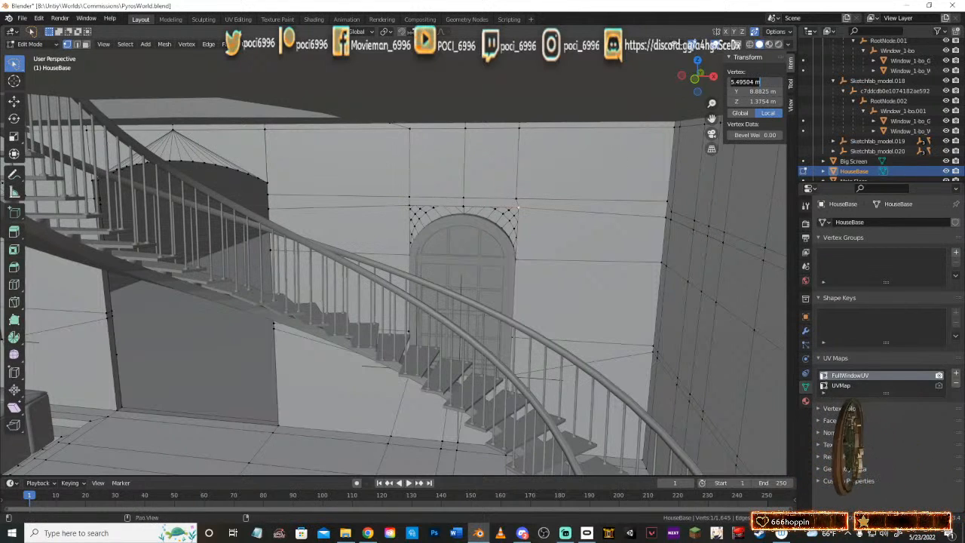
{"action": "key", "text": "Return"}
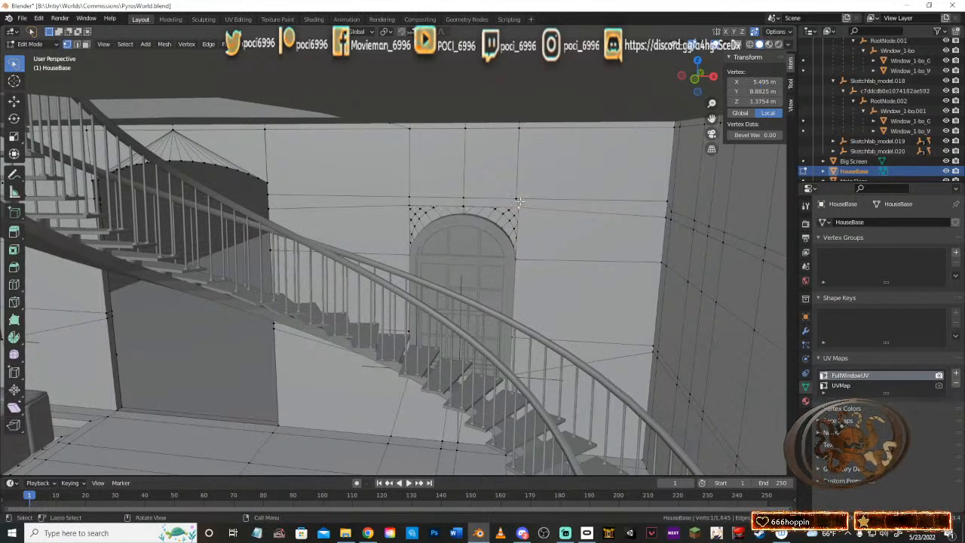
{"action": "left_click", "coordinate": [517, 201]}
{"action": "double_click", "coordinate": [754, 81]}
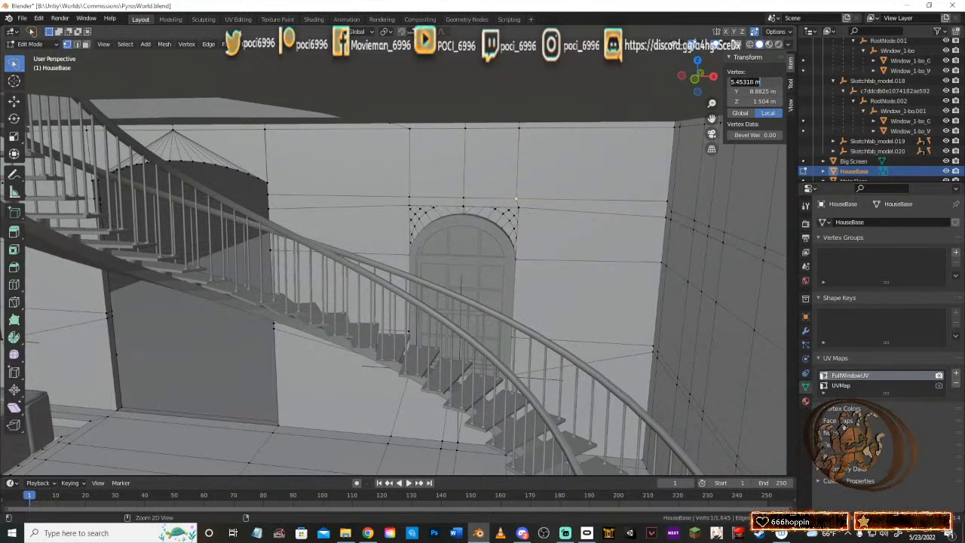
{"action": "key", "text": "ctrl+v"}
{"action": "key", "text": "Return"}
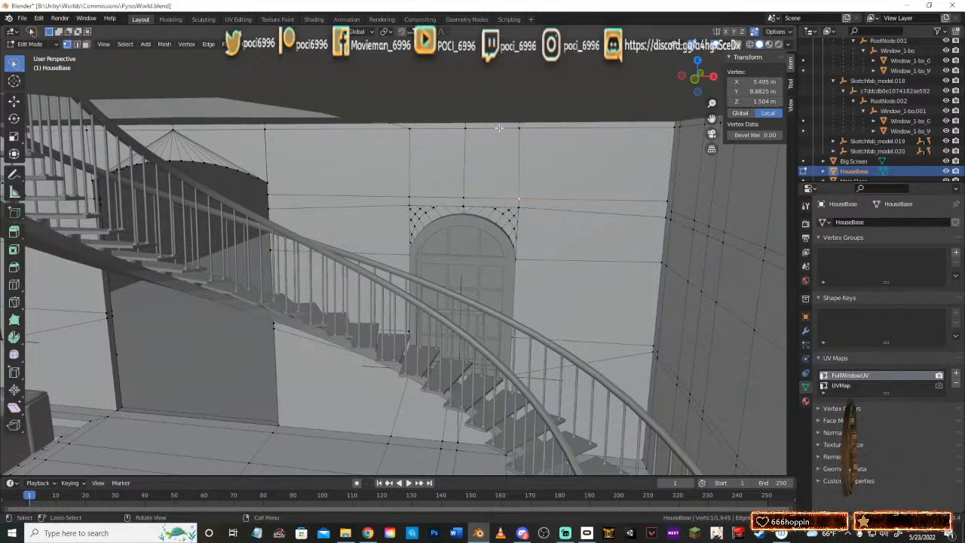
{"action": "left_click", "coordinate": [519, 128]}
{"action": "double_click", "coordinate": [753, 81]}
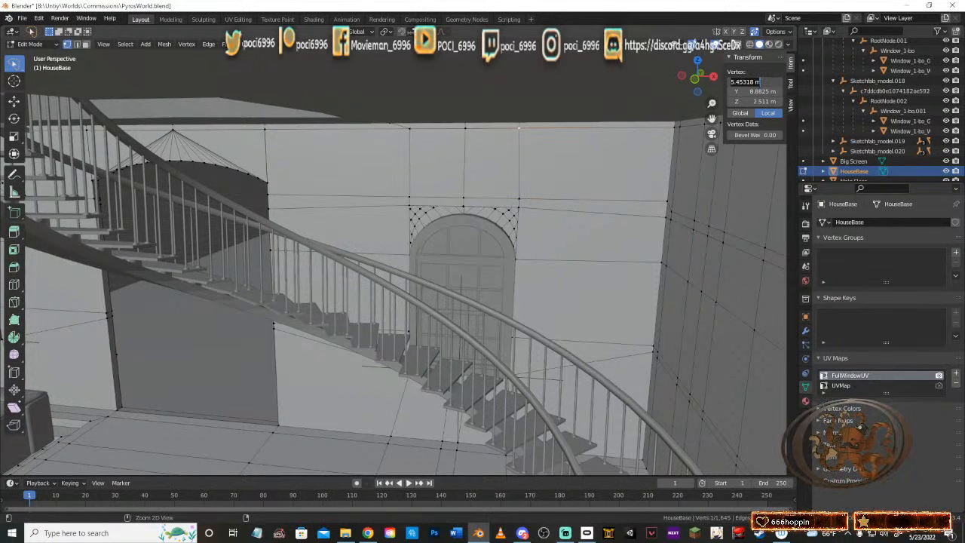
{"action": "key", "text": "ctrl+v"}
{"action": "key", "text": "Return"}
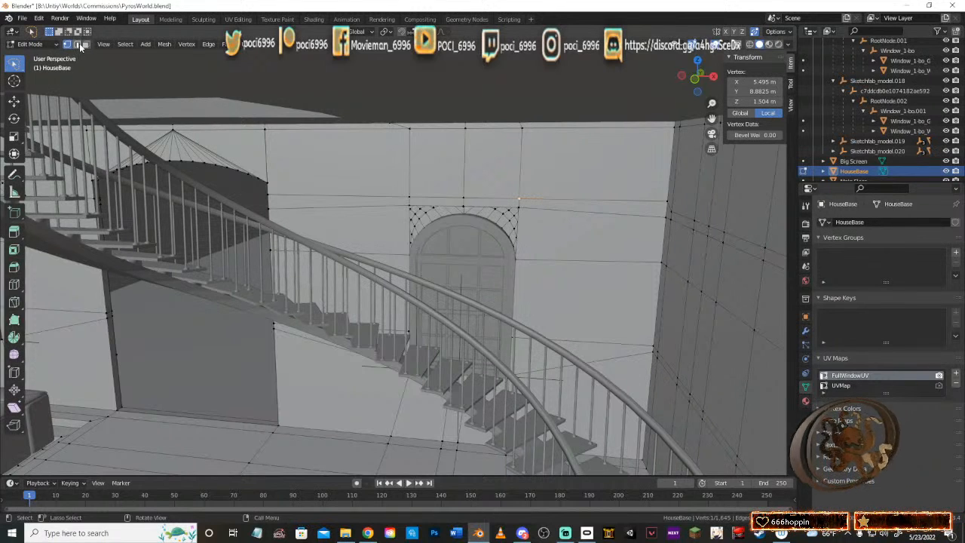
Step: Dissolve the horizontal edge loop running across the interior wall just above the arched window opening
{"action": "left_click", "coordinate": [376, 198], "text": "alt"}
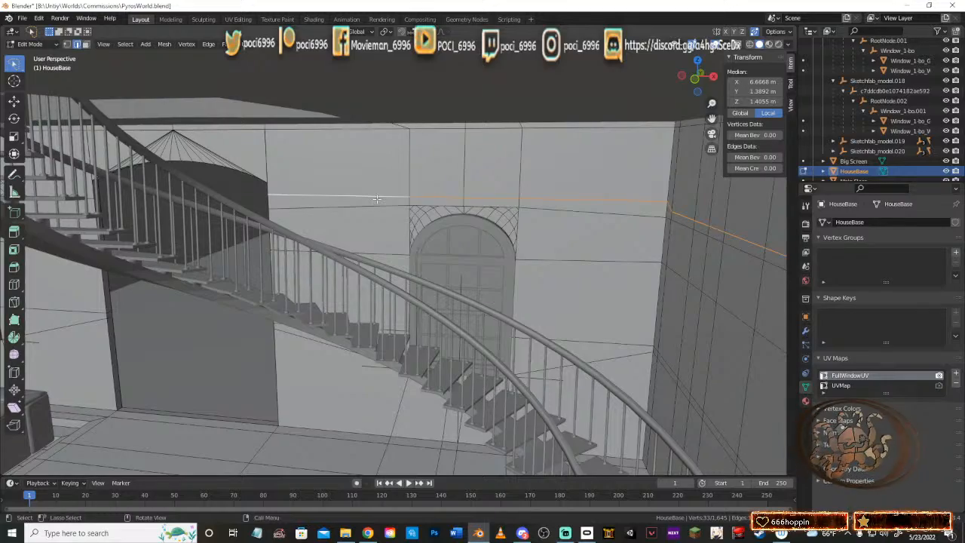
{"action": "key", "text": "x"}
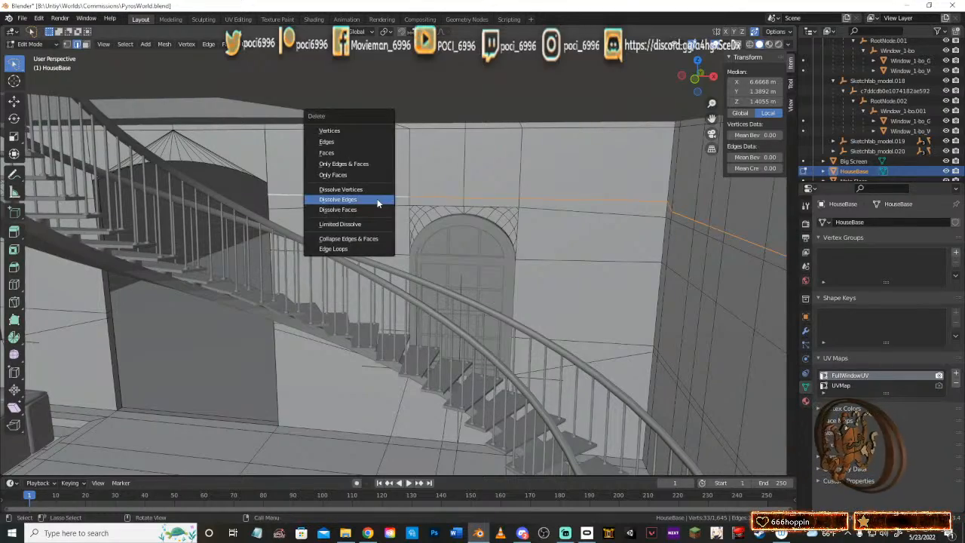
{"action": "left_click", "coordinate": [377, 199]}
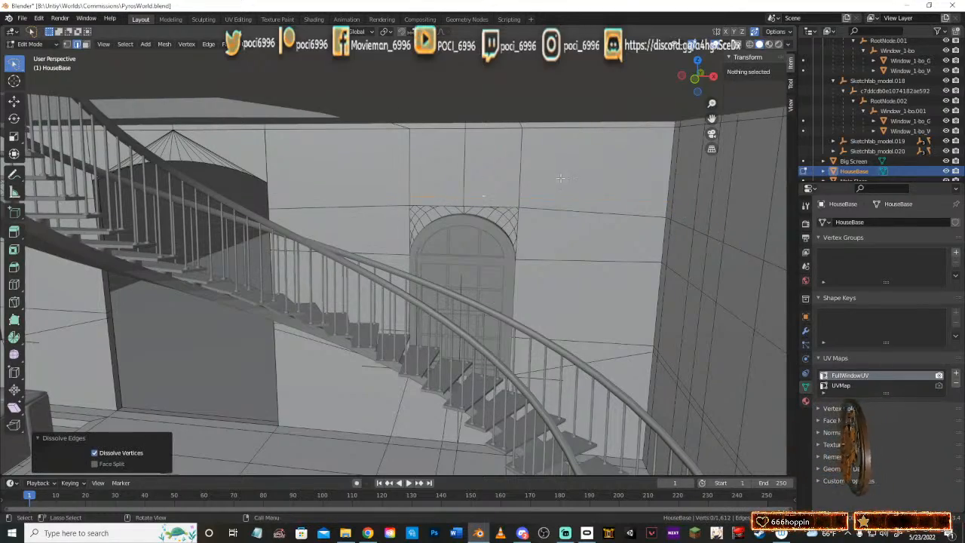
{"action": "middle_click_drag", "start_coordinate": [560, 178], "coordinate": [553, 213]}
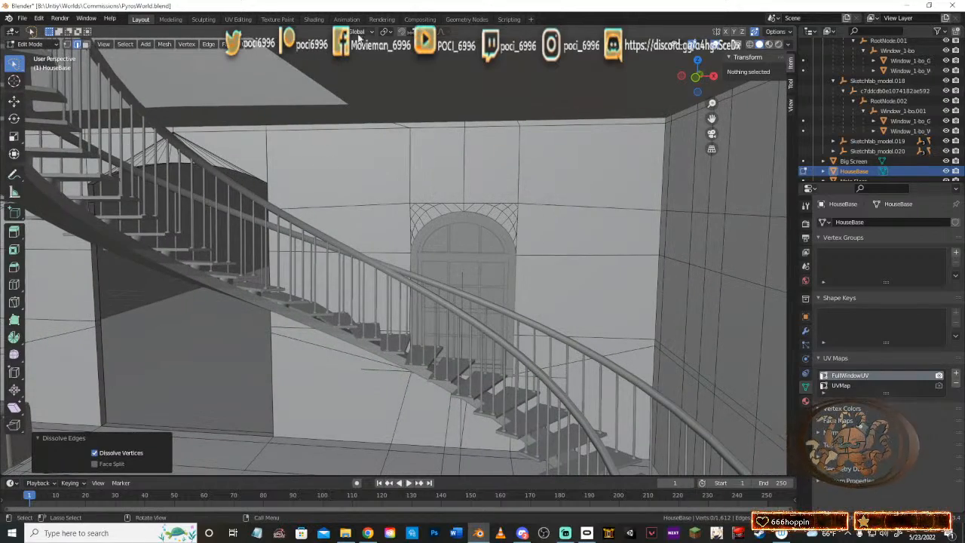
Step: Vertex-bevel the interior opening's two upper corner vertices with a width of 0.88 m and 7 segments
{"action": "left_click", "coordinate": [67, 45]}
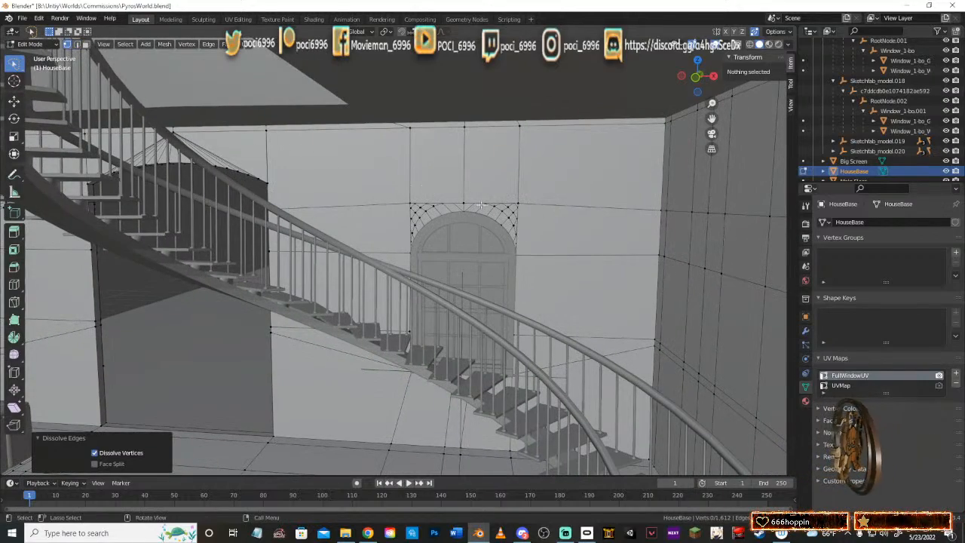
{"action": "middle_click_drag", "start_coordinate": [480, 205], "coordinate": [598, 192]}
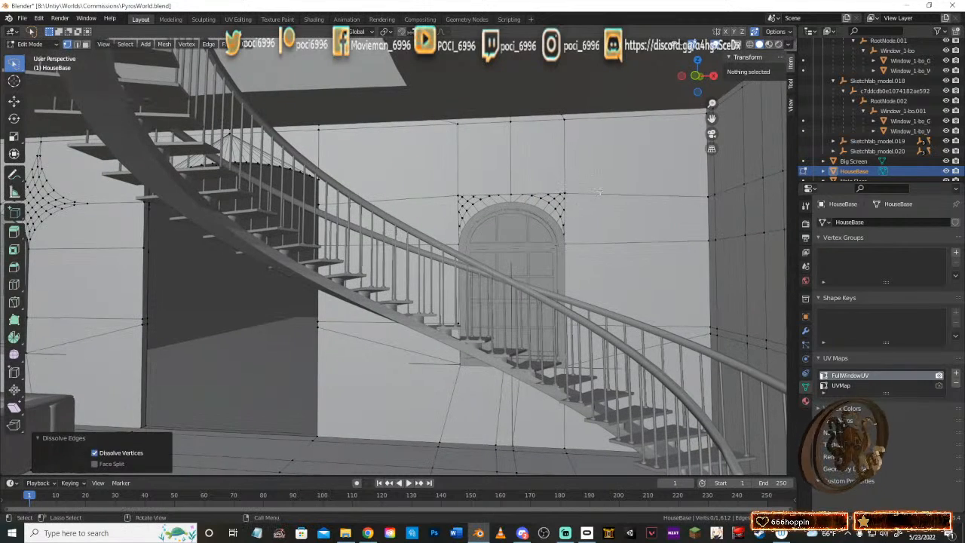
{"action": "left_click", "coordinate": [580, 186]}
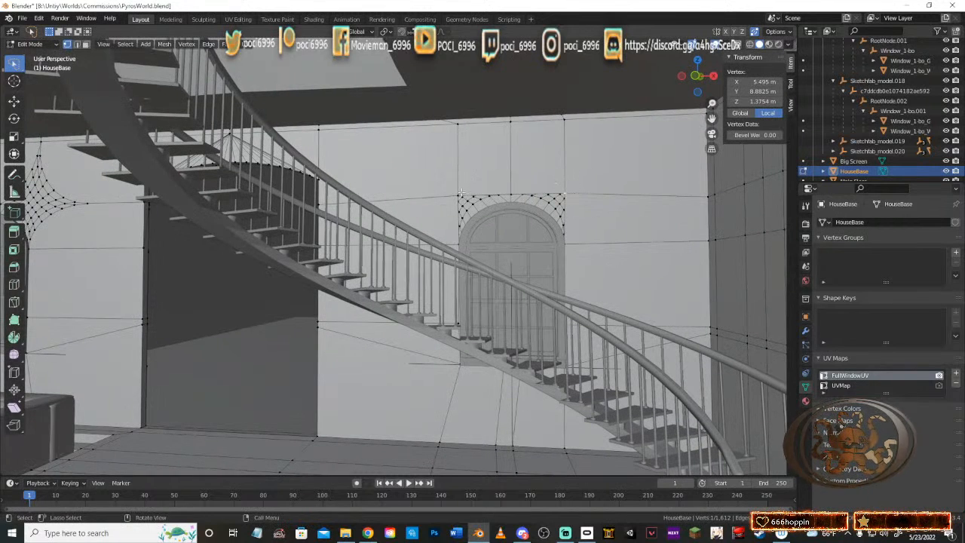
{"action": "left_click", "coordinate": [459, 195], "text": "shift"}
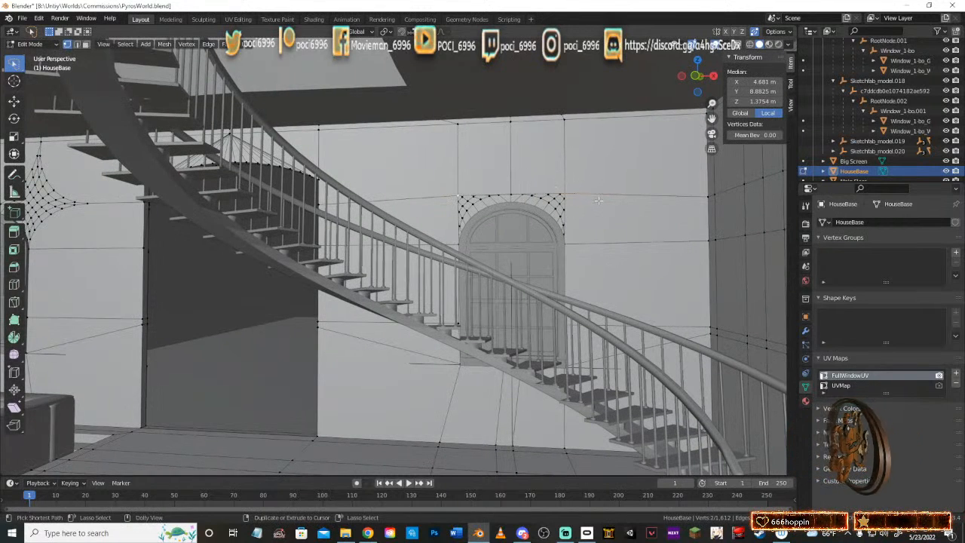
{"action": "key", "text": "ctrl+shift+b"}
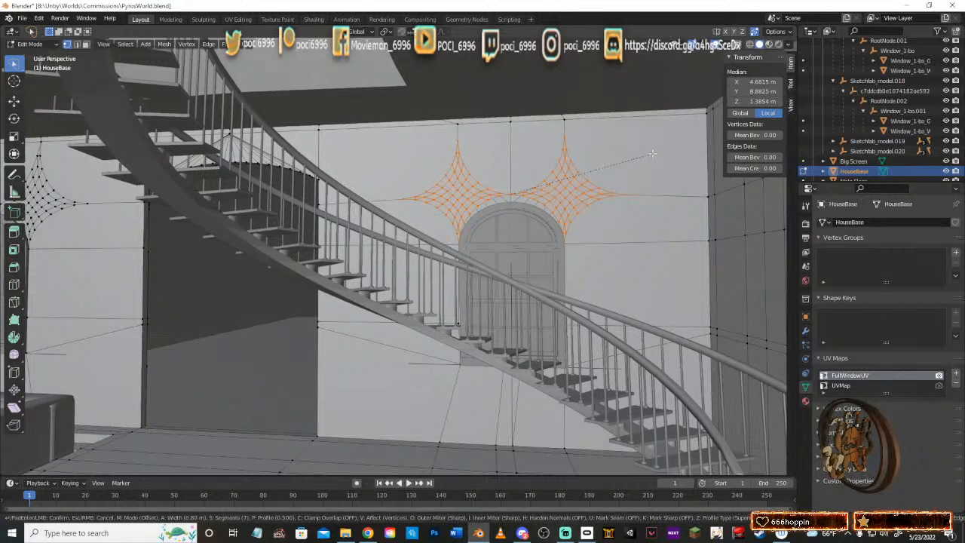
{"action": "left_click", "coordinate": [585, 172]}
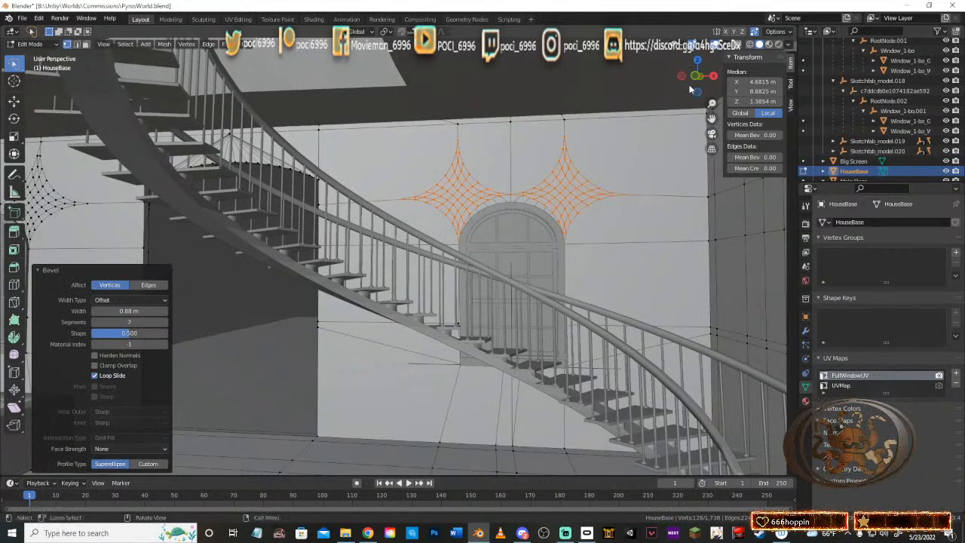
Step: Merge the overlapping vertices at the centre above the arch, between the two bevels, using At Center
{"action": "middle_click_drag", "start_coordinate": [567, 196], "coordinate": [573, 198]}
{"action": "scroll", "coordinate": [573, 198], "scroll_direction": "up", "scroll_amount": 5}
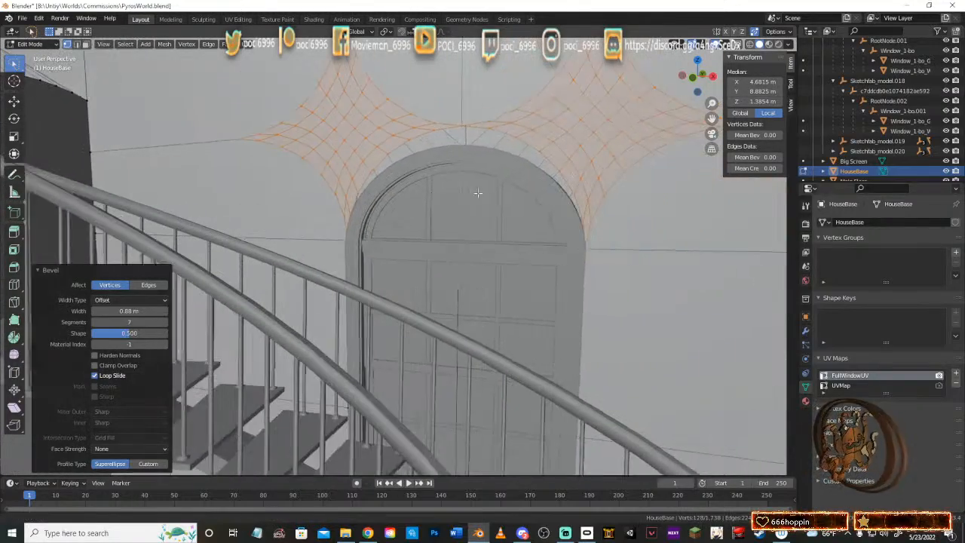
{"action": "mouse_move", "coordinate": [480, 114]}
{"action": "middle_mouse_down"}
{"action": "mouse_move", "coordinate": [496, 107]}
{"action": "mouse_move", "coordinate": [463, 111]}
{"action": "middle_mouse_up"}
{"action": "left_click", "coordinate": [737, 46]}
{"action": "left_click_drag", "start_coordinate": [462, 113], "coordinate": [473, 118]}
{"action": "key", "text": "m"}
{"action": "left_click", "coordinate": [472, 117]}
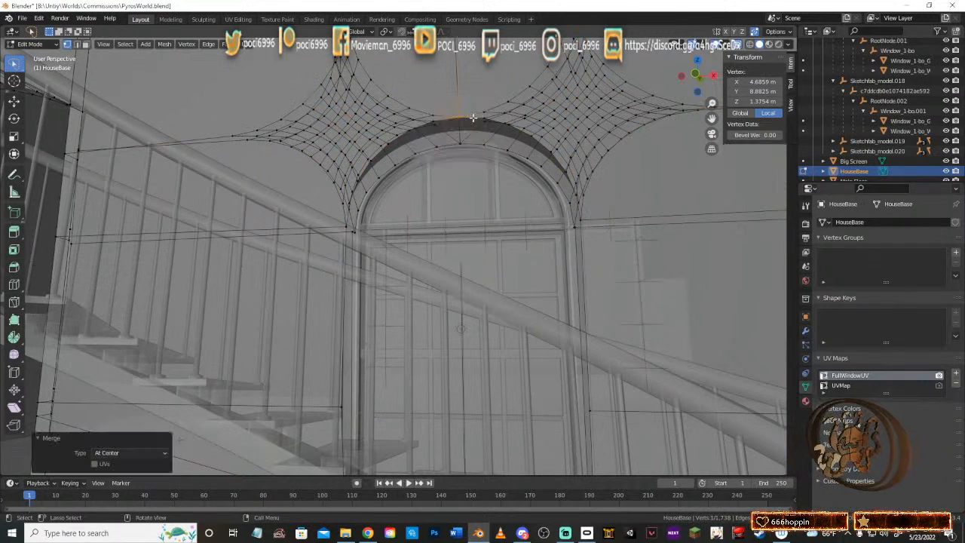
{"action": "middle_click_drag", "start_coordinate": [508, 92], "coordinate": [639, 94]}
{"action": "left_click", "coordinate": [738, 45]}
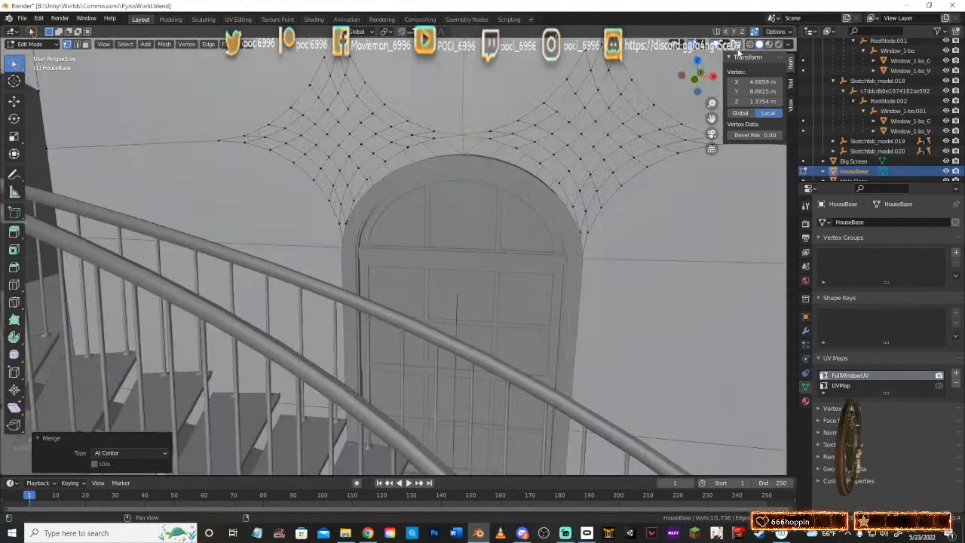
Step: Lower the merged centre vertex about 0.141 m along Z onto the top of the arched frame
{"action": "middle_click_drag", "start_coordinate": [482, 159], "coordinate": [520, 140]}
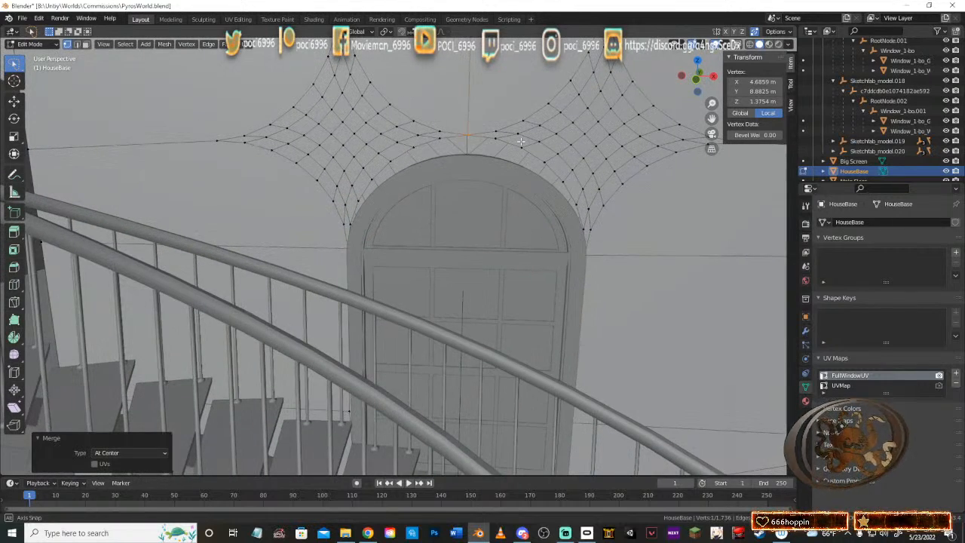
{"action": "key", "text": "g"}
{"action": "key", "text": "z"}
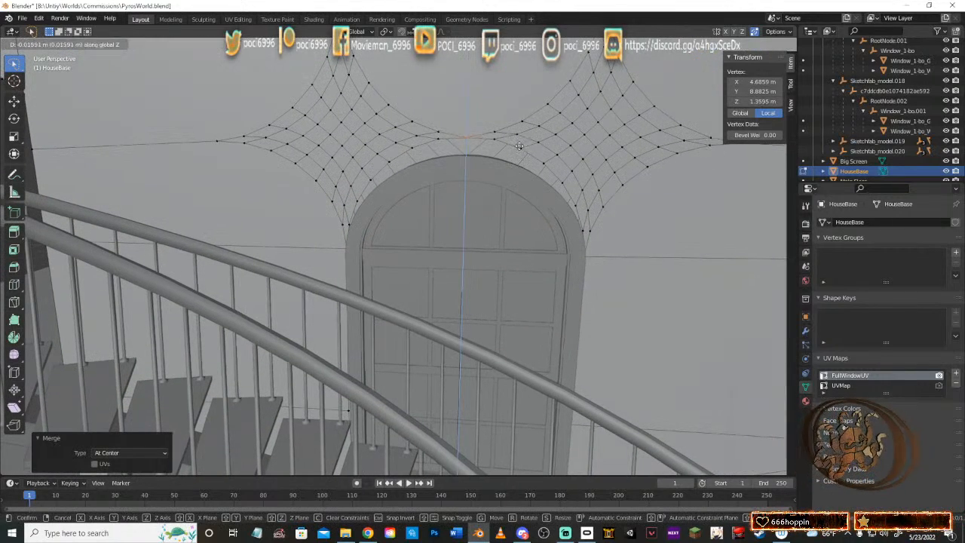
{"action": "left_click", "coordinate": [518, 164]}
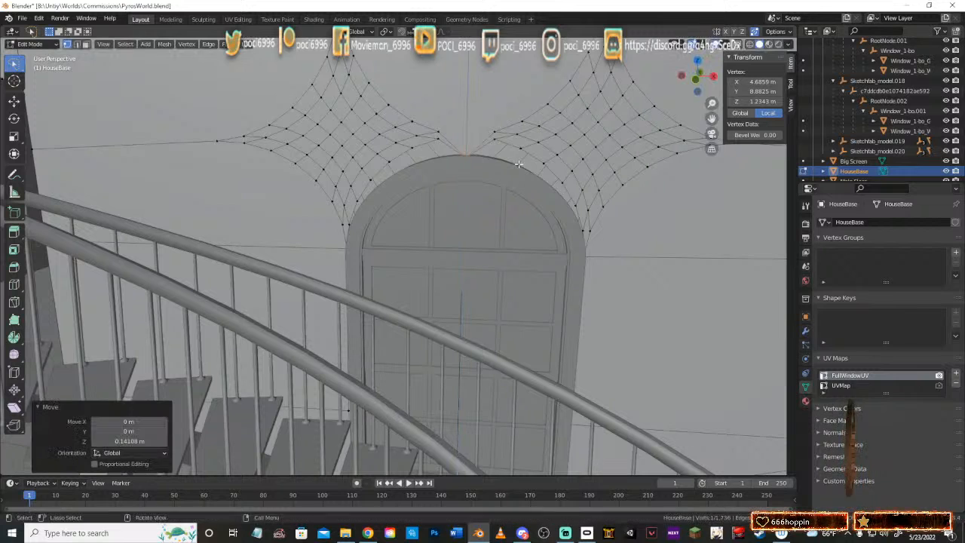
Step: Move the first bevel vertex right of the arch's apex about -0.13 m in Z onto the frame, keeping Y locked
{"action": "left_click", "coordinate": [498, 139]}
{"action": "key", "text": "g"}
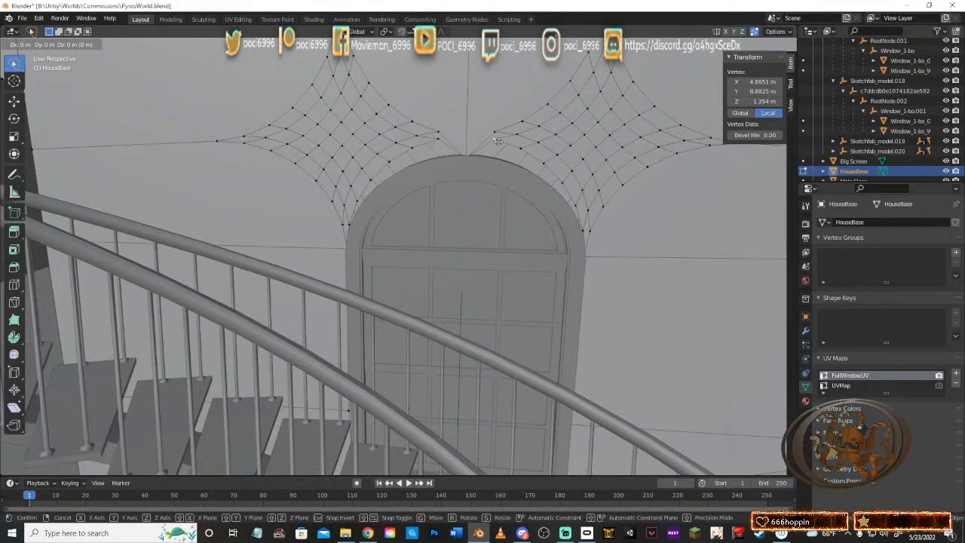
{"action": "key", "text": "shift+y"}
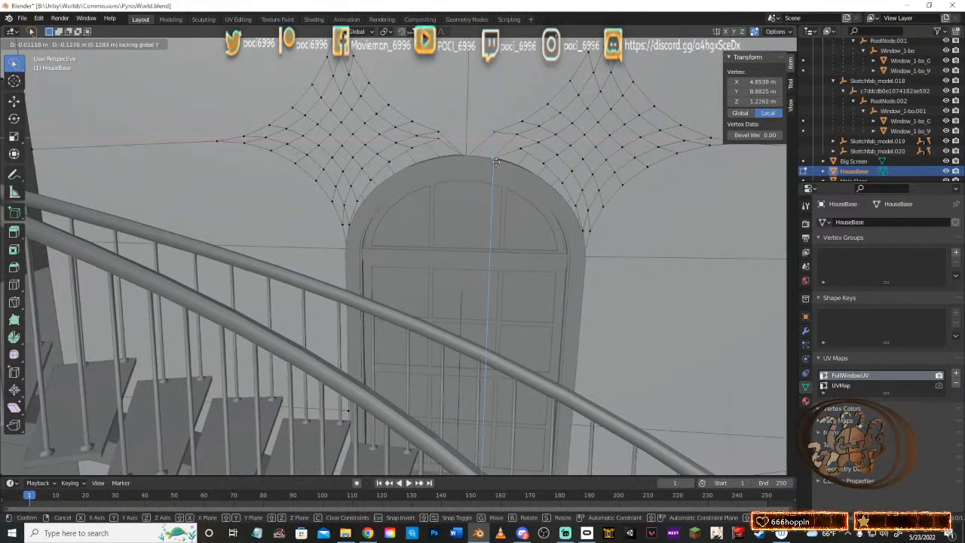
{"action": "left_click", "coordinate": [495, 160]}
Step: Shift the second vertex right of the apex about -0.036 m in X and -0.119 m in Z, keeping Y locked
{"action": "left_click", "coordinate": [523, 150]}
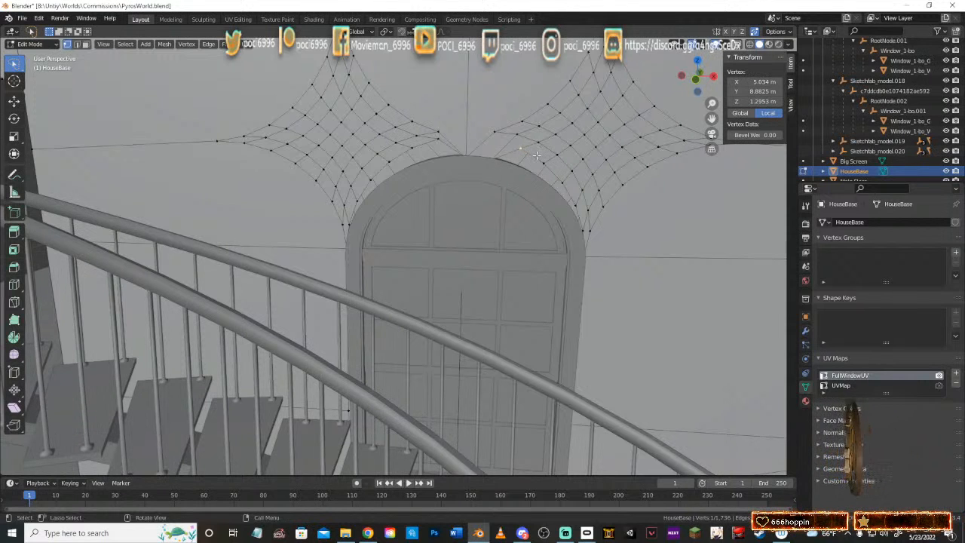
{"action": "key", "text": "g"}
{"action": "key", "text": "shift+y"}
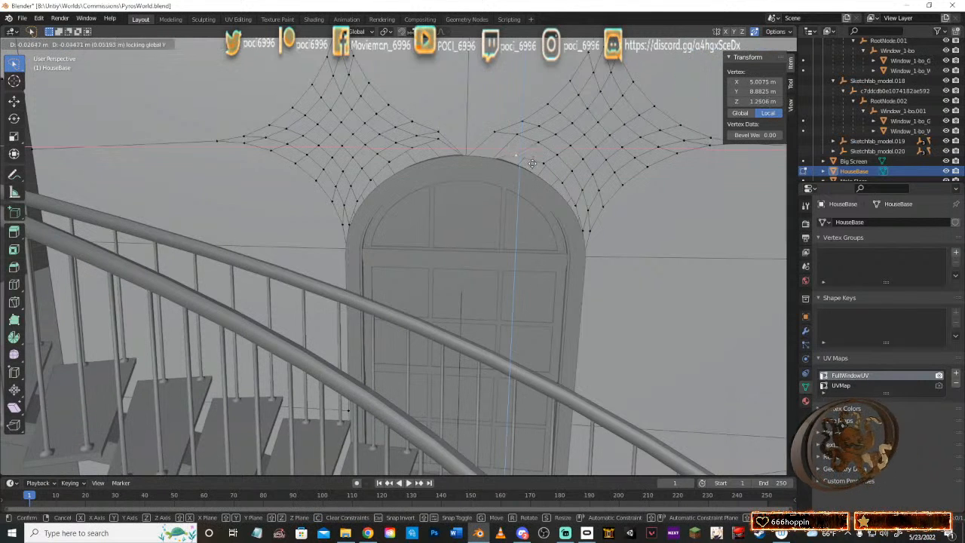
{"action": "left_click", "coordinate": [530, 174]}
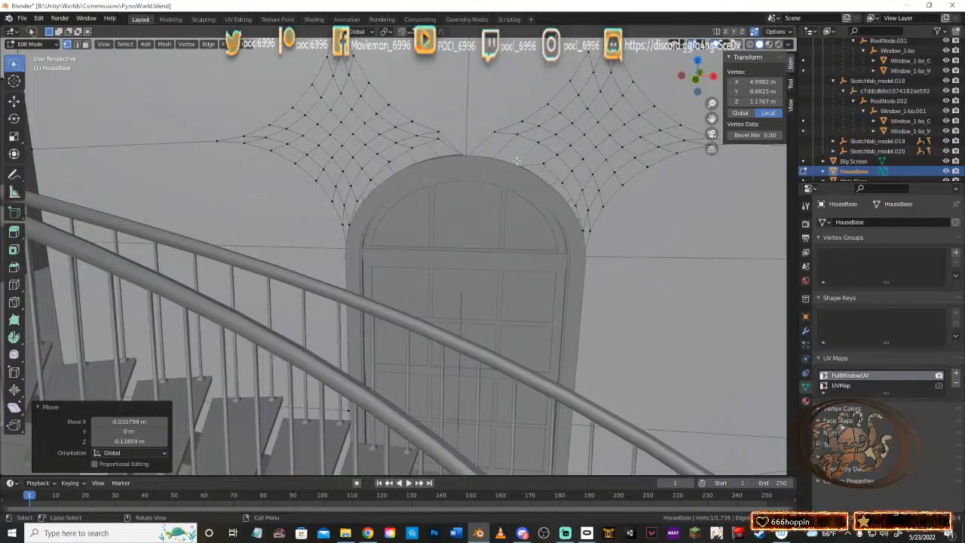
Step: Lower the third vertex right of the apex onto the frame's curve, keeping Y locked
{"action": "middle_click_drag", "start_coordinate": [517, 160], "coordinate": [536, 172]}
{"action": "key", "text": "g"}
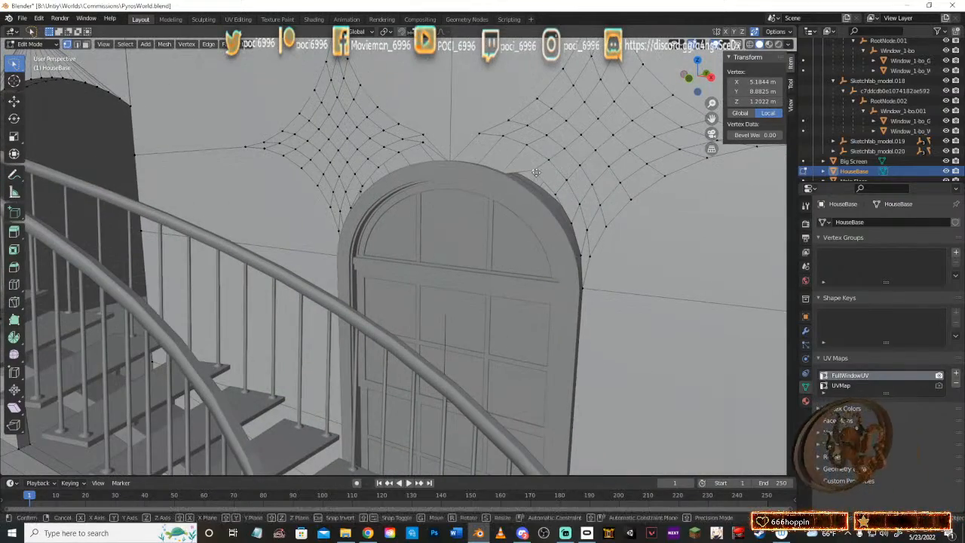
{"action": "key", "text": "shift+y"}
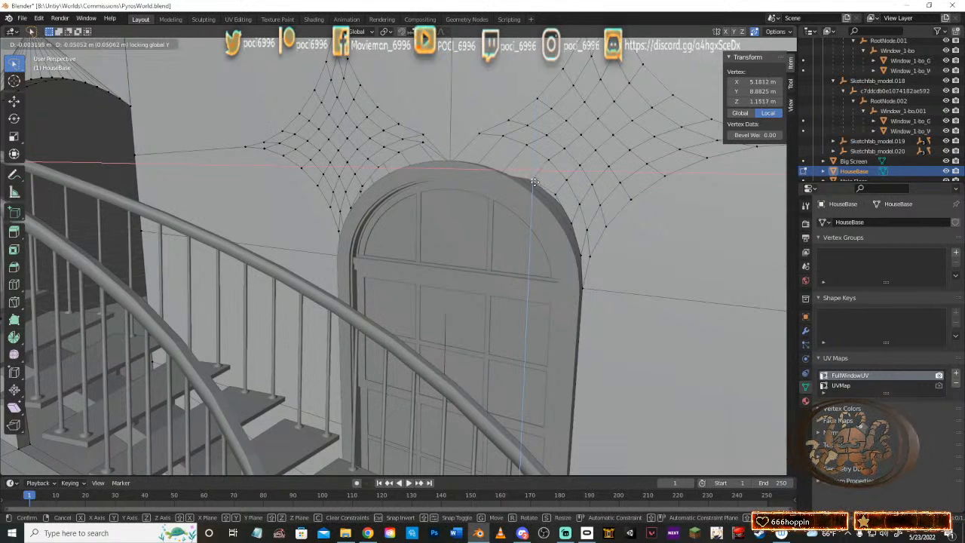
Step: Shift the fourth vertex right of the apex about -0.034 m in X and -0.066 m in Z, keeping Y locked
{"action": "left_click", "coordinate": [561, 190]}
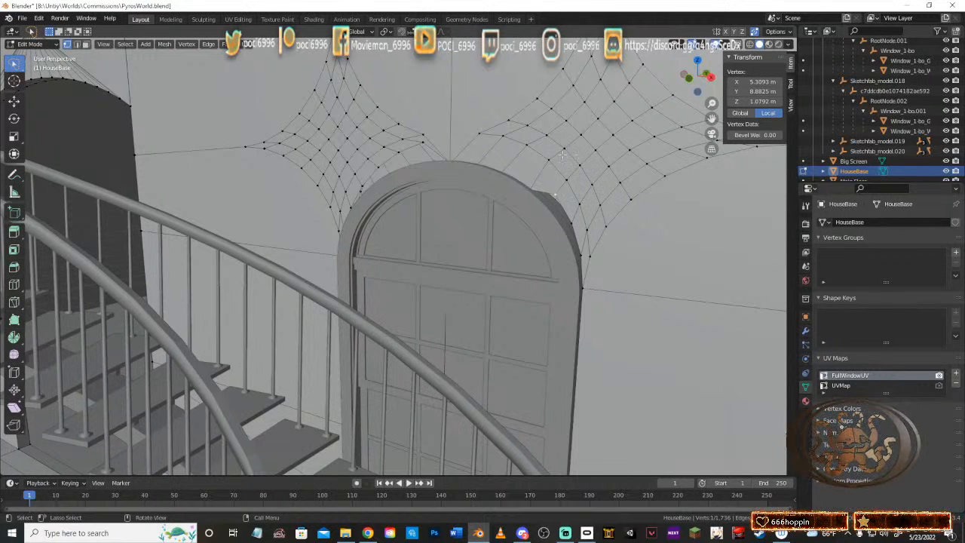
{"action": "middle_click_drag", "start_coordinate": [562, 154], "coordinate": [528, 159]}
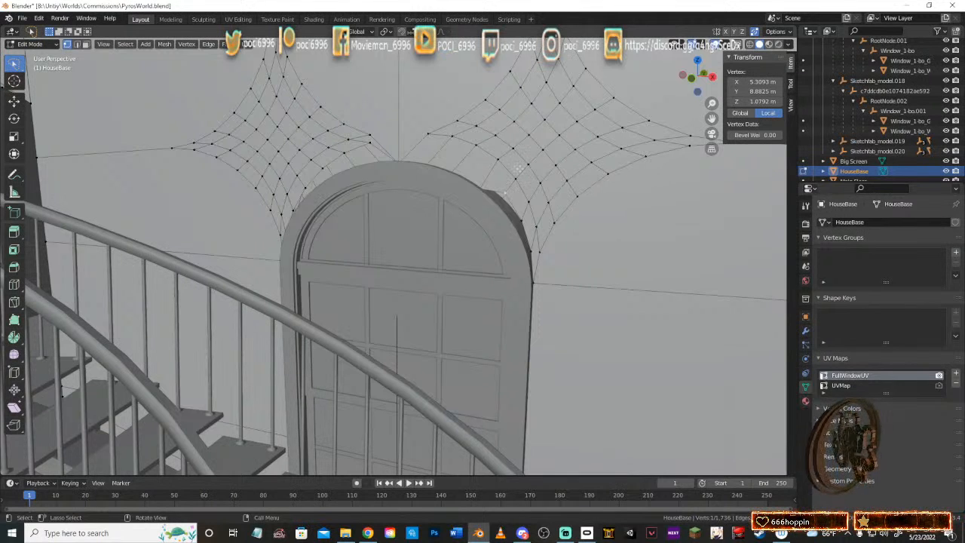
{"action": "key", "text": "g"}
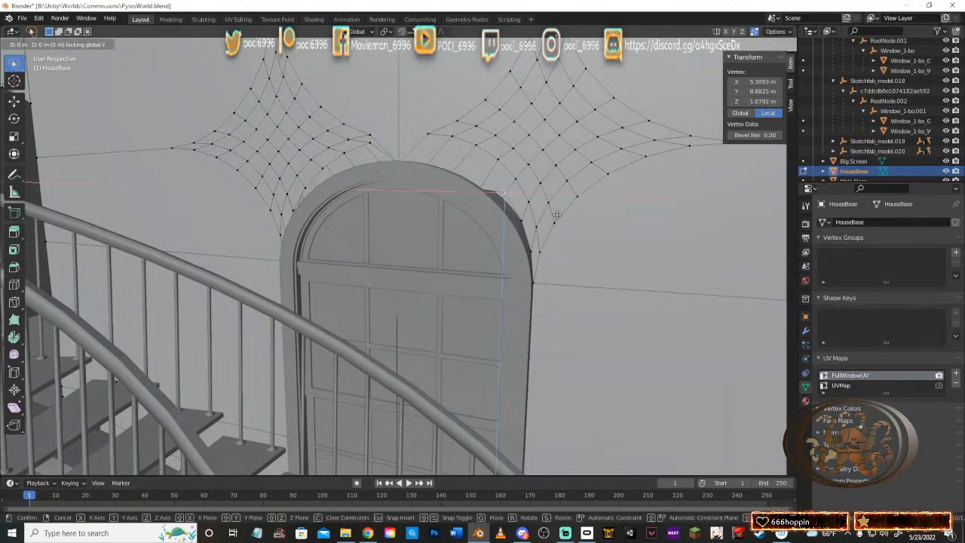
{"action": "key", "text": "shift+y"}
{"action": "left_click", "coordinate": [521, 219]}
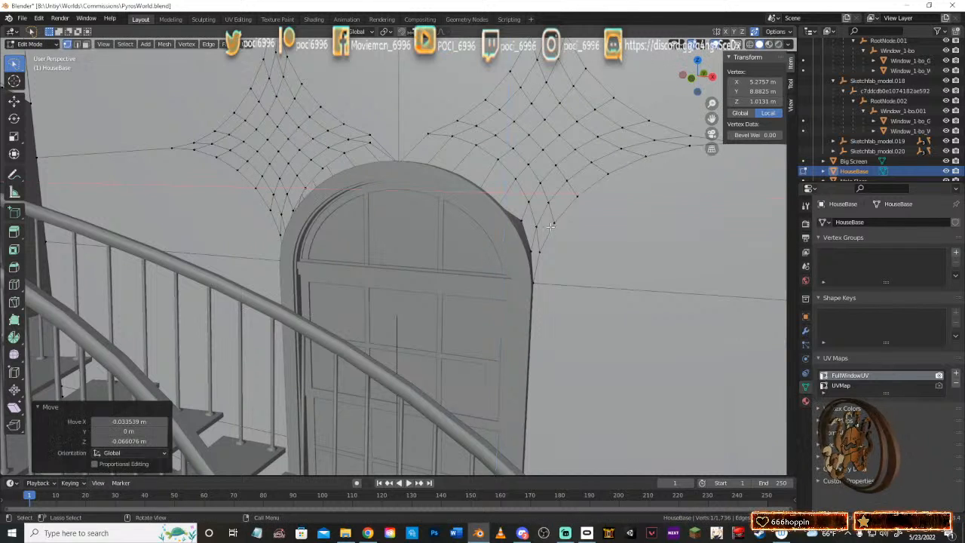
Step: Fit the two lowest bevel vertices on the arch's right side to the frame, shifting them about -0.028 m and -0.021 m in X
{"action": "key", "text": "g"}
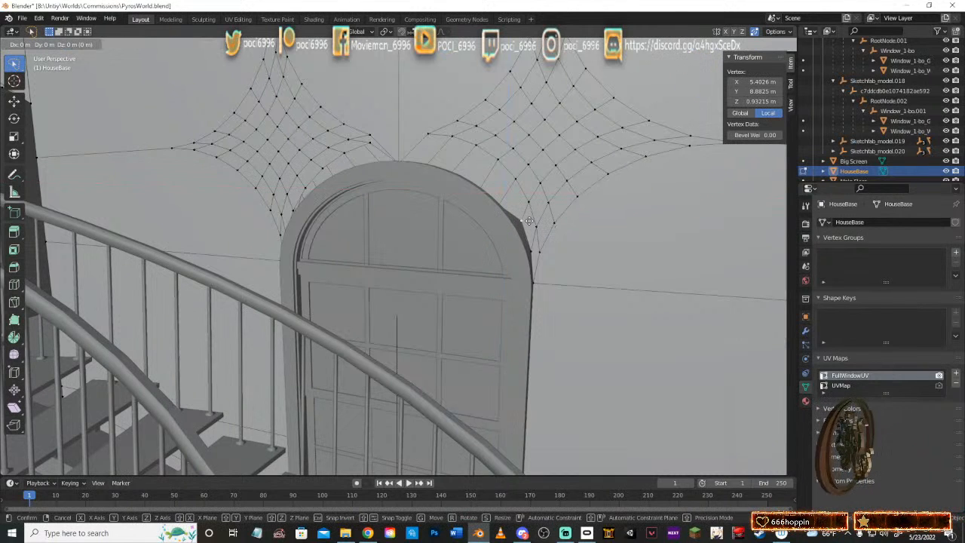
{"action": "left_click", "coordinate": [524, 228]}
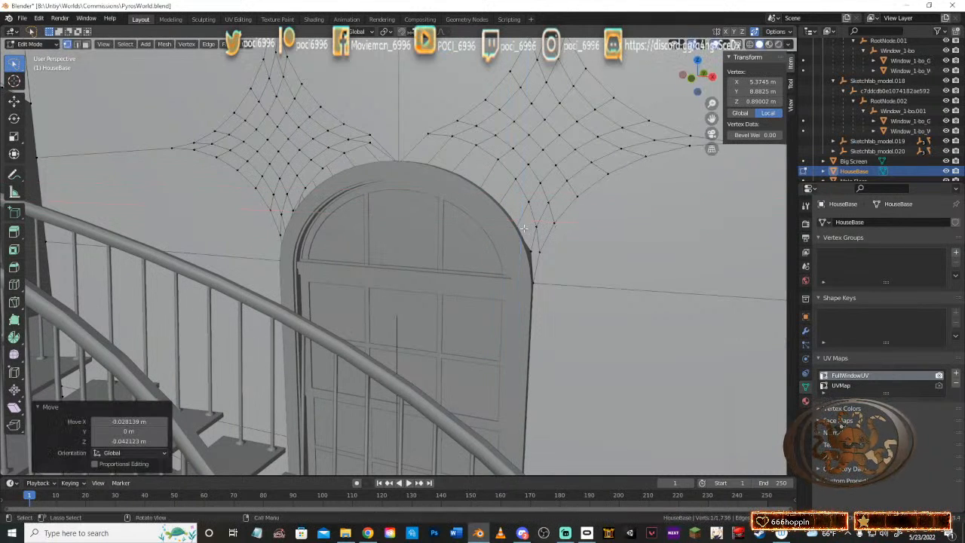
{"action": "left_click", "coordinate": [534, 251]}
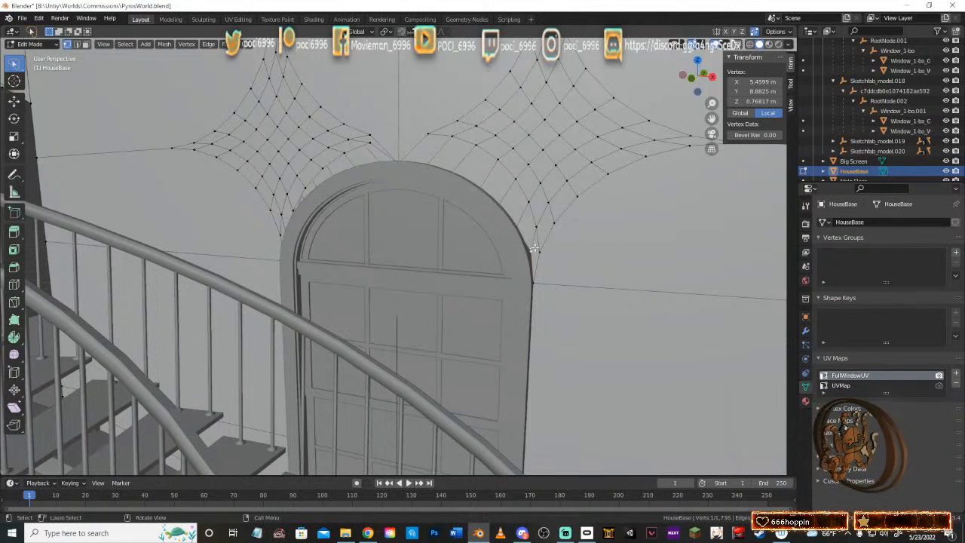
{"action": "key", "text": "g"}
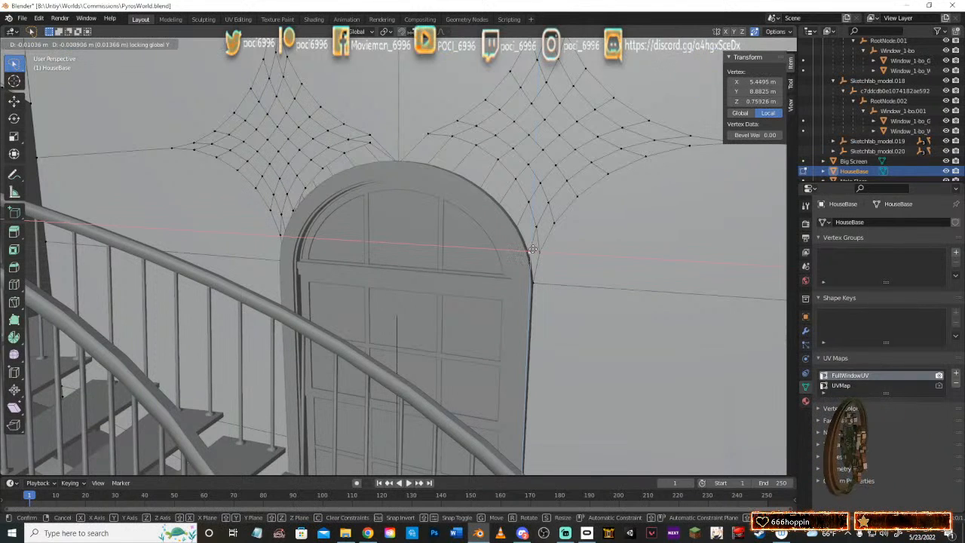
{"action": "left_click", "coordinate": [551, 245]}
Step: Try to shift the interior vertex at the base of the arch's left side about 0.010 m in X with Y locked, and undo it
{"action": "middle_click_drag", "start_coordinate": [551, 245], "coordinate": [459, 283]}
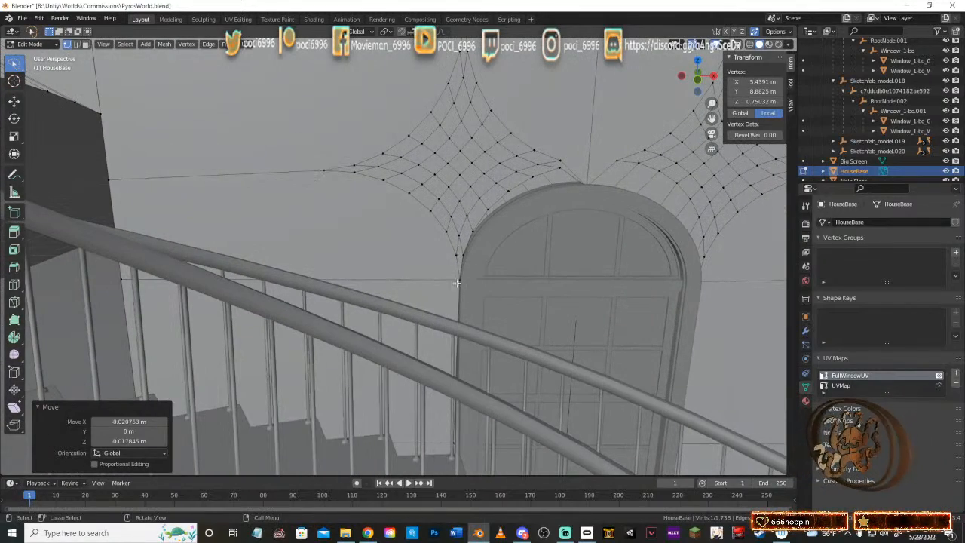
{"action": "left_click", "coordinate": [457, 282]}
{"action": "key", "text": "g"}
{"action": "key", "text": "shift+y"}
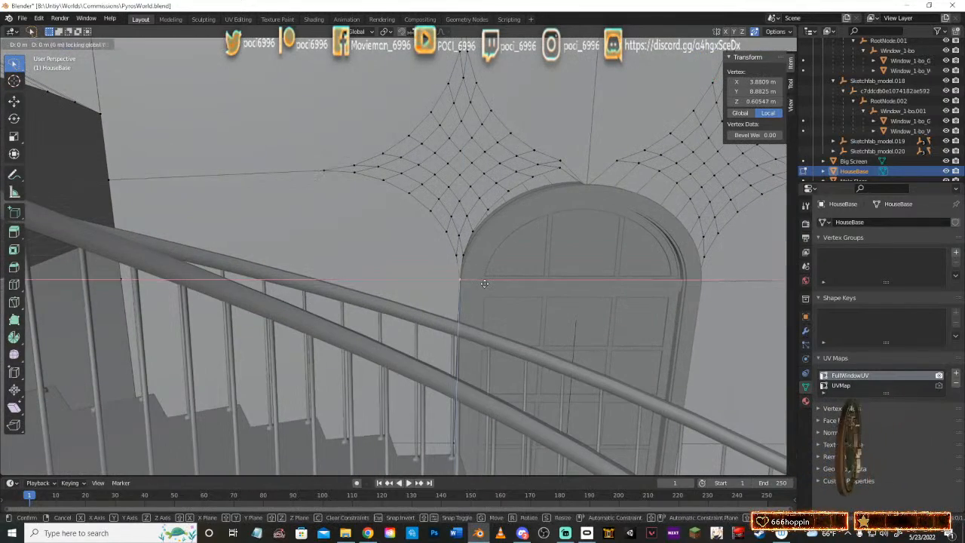
{"action": "left_click", "coordinate": [485, 284]}
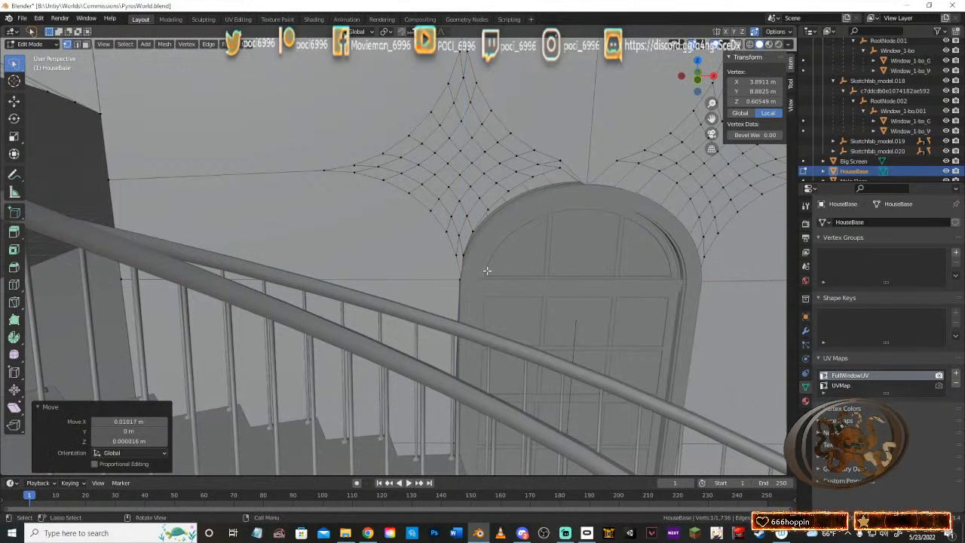
{"action": "key", "text": "ctrl+z"}
Step: Fit the two lowest interior vertices on the arch's left side to the frame, shifting them about 0.017 m and 0.024 m in X
{"action": "key", "text": "g"}
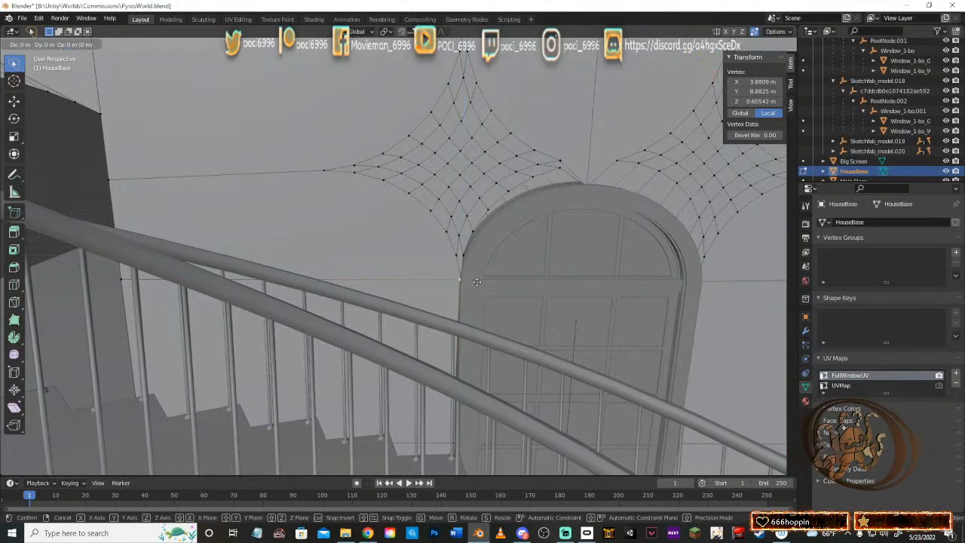
{"action": "key", "text": "x"}
{"action": "left_click", "coordinate": [481, 282]}
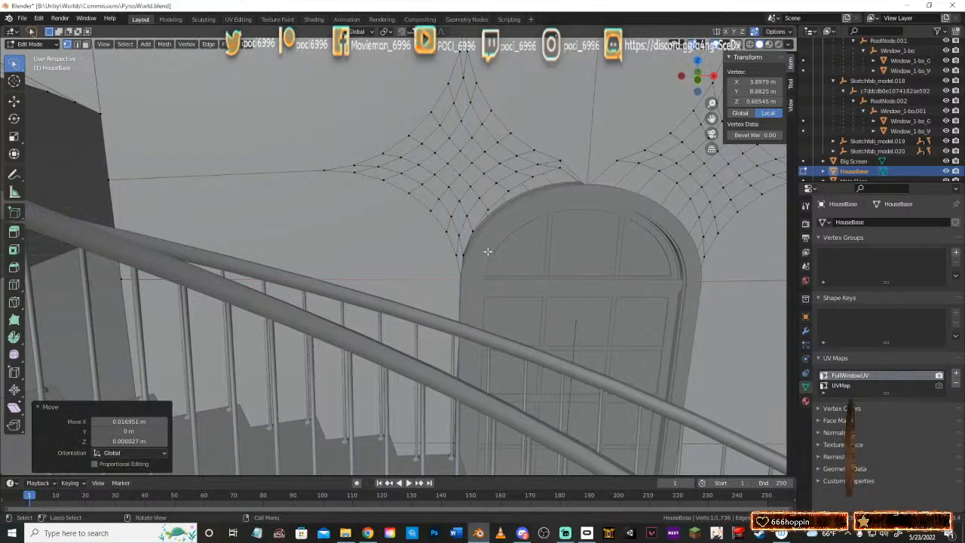
{"action": "left_click", "coordinate": [463, 254]}
{"action": "left_click", "coordinate": [468, 256]}
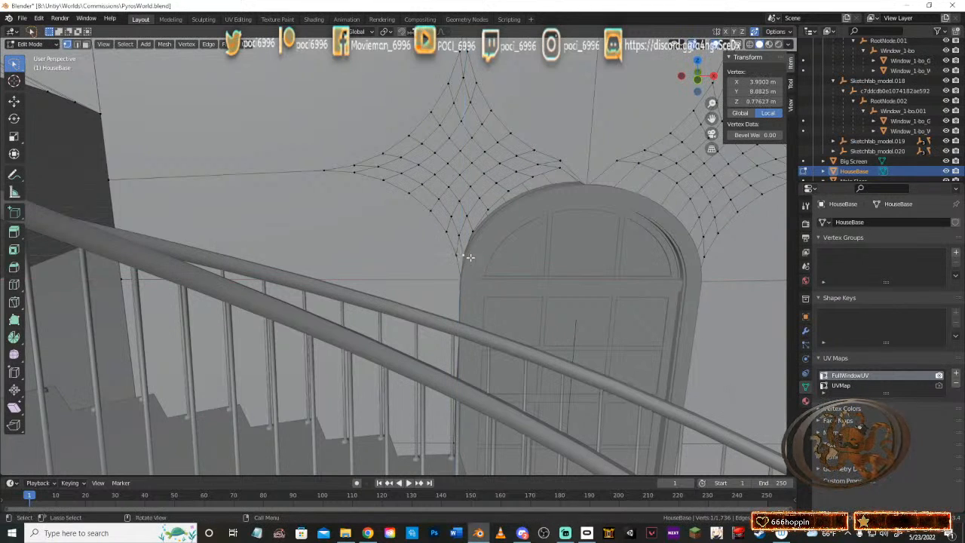
{"action": "key", "text": "g"}
{"action": "key", "text": "shift+y"}
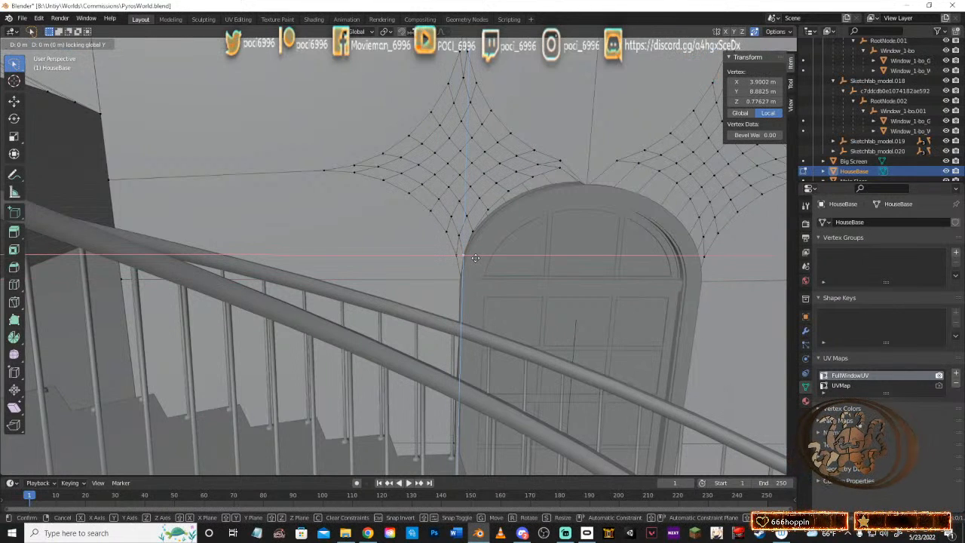
{"action": "left_click", "coordinate": [469, 226]}
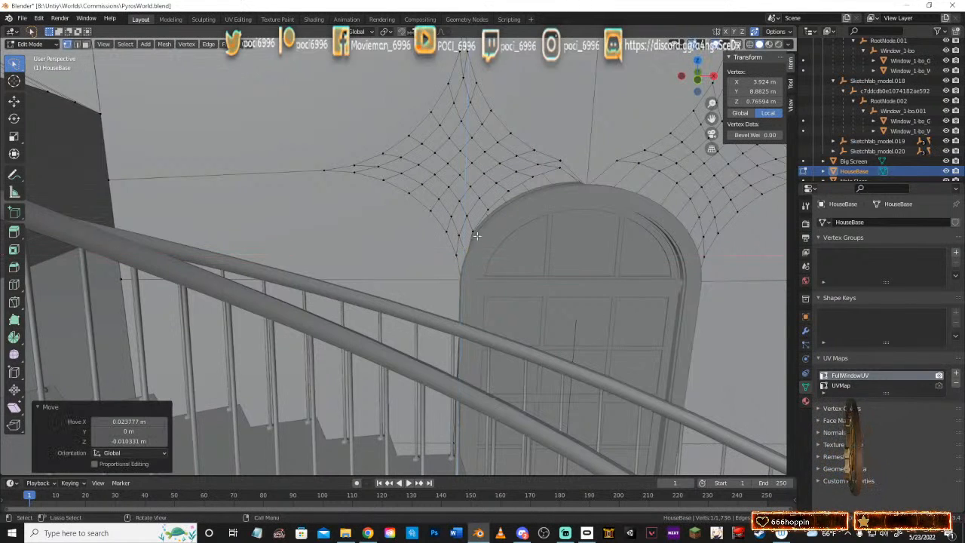
Step: Shift the third vertex up the arch's left side about 0.034 m in X and -0.030 m in Z, keeping Y locked
{"action": "key", "text": "g"}
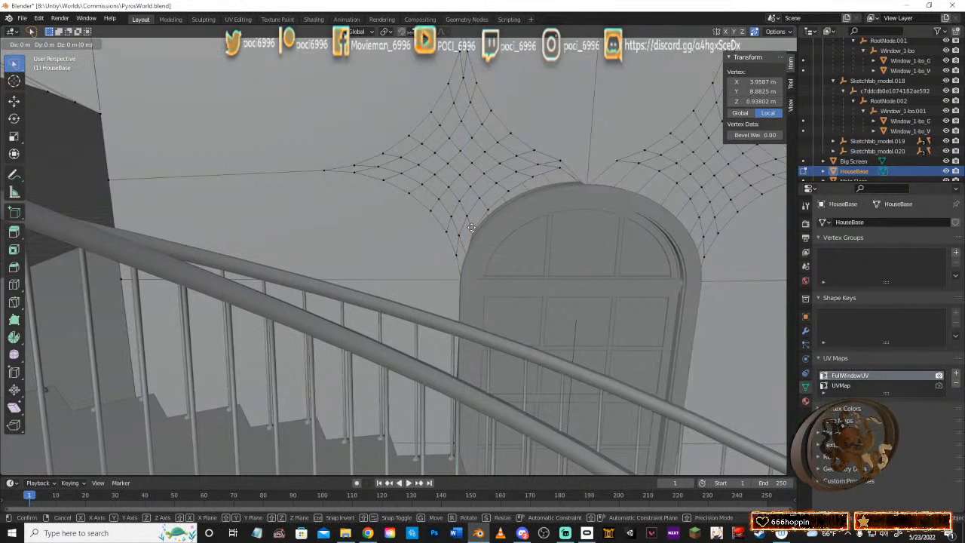
{"action": "key", "text": "shift+y"}
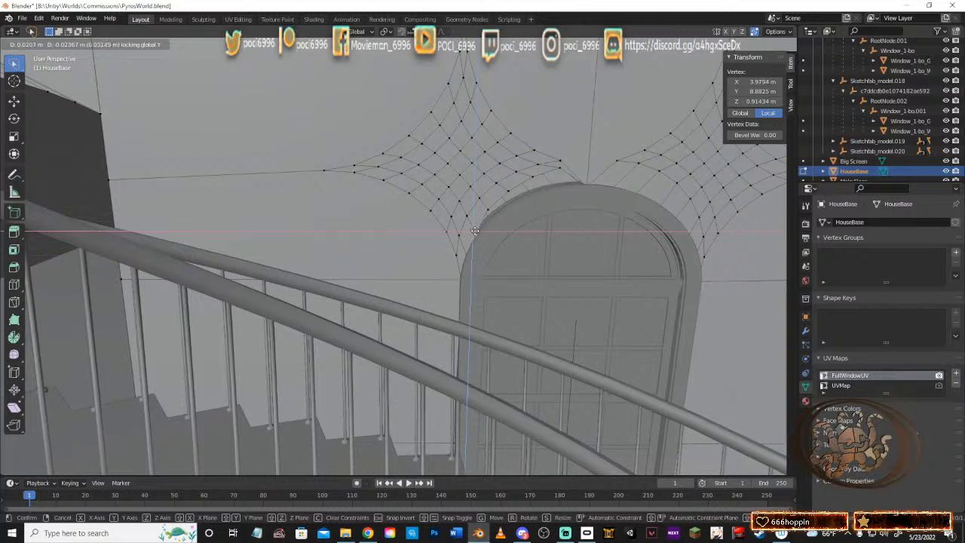
{"action": "left_click", "coordinate": [484, 229]}
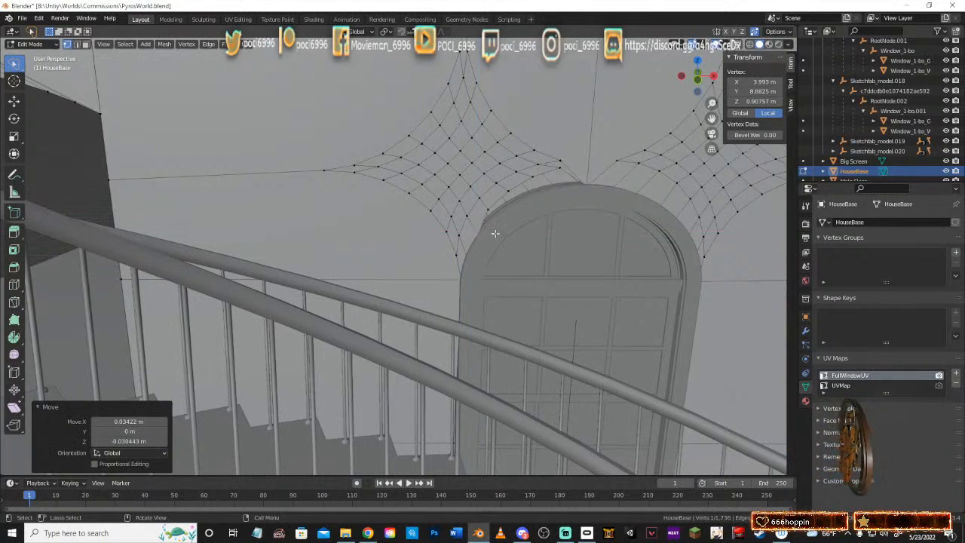
Step: Move the fourth vertex up the arch's left side onto the frame's curve, keeping Y locked
{"action": "middle_click_drag", "start_coordinate": [495, 233], "coordinate": [521, 278]}
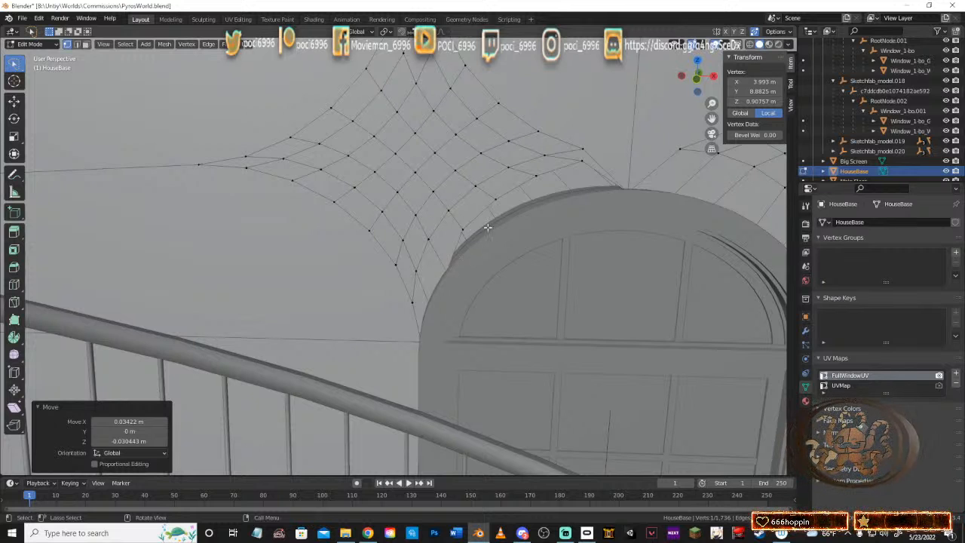
{"action": "left_click", "coordinate": [463, 223]}
{"action": "key", "text": "g"}
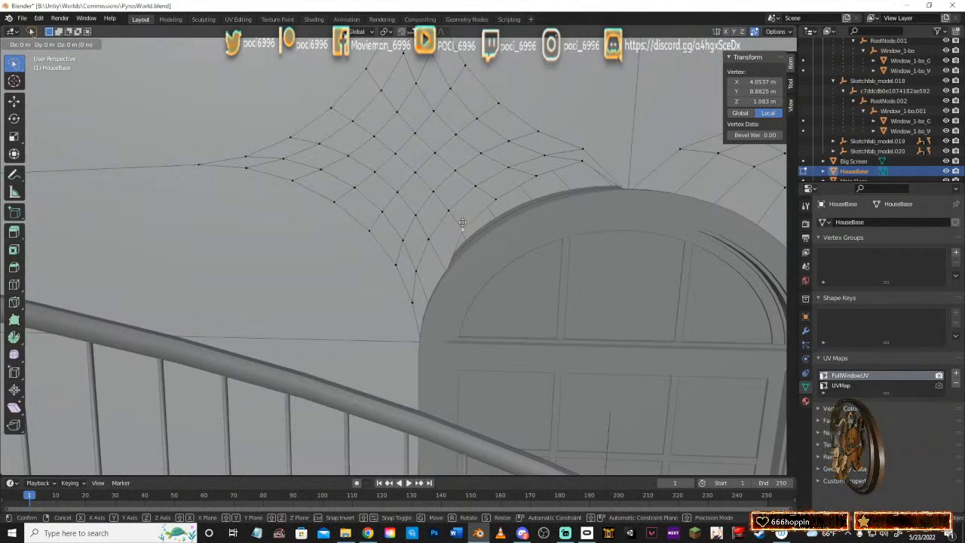
{"action": "key", "text": "shift+y"}
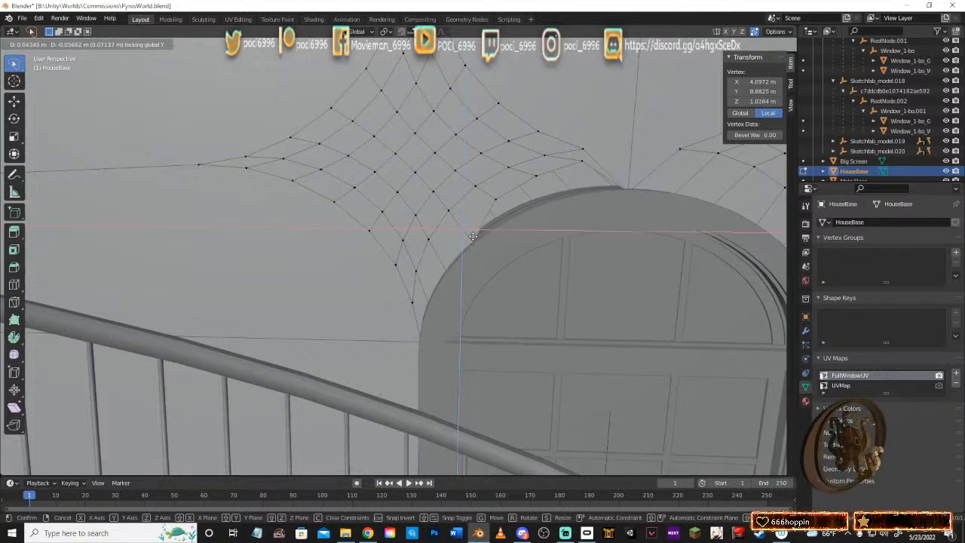
{"action": "left_click", "coordinate": [480, 229]}
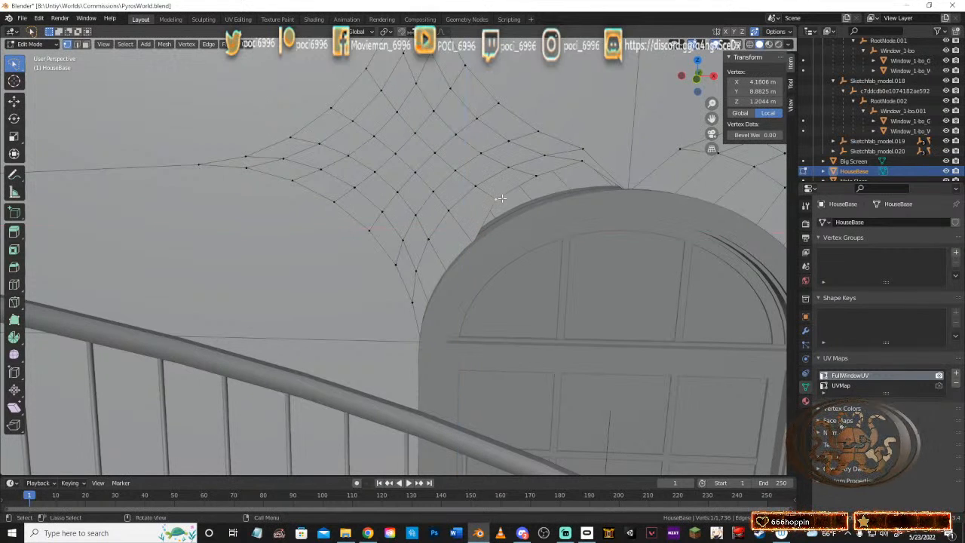
Step: Lower the next two vertices toward the apex onto the frame by about 0.083 m and 0.109 m in Z, keeping Y locked
{"action": "key", "text": "g"}
{"action": "key", "text": "shift+y"}
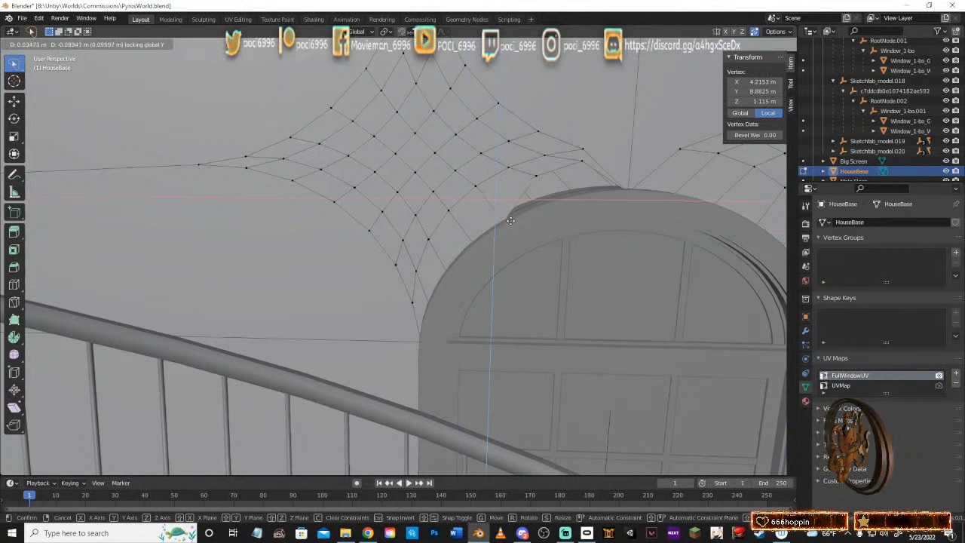
{"action": "left_click", "coordinate": [510, 220]}
{"action": "left_click", "coordinate": [535, 173]}
{"action": "key", "text": "g"}
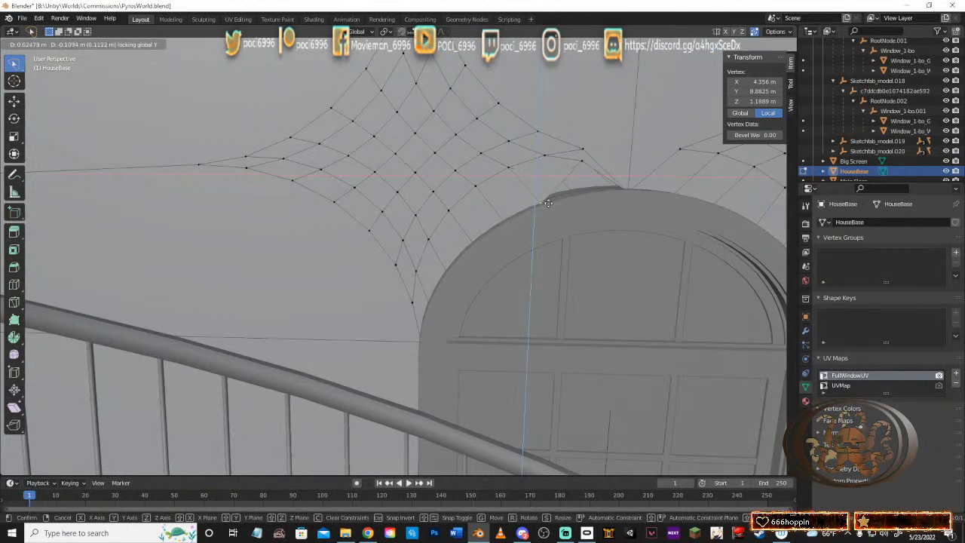
{"action": "left_click", "coordinate": [549, 203]}
Step: Shift the vertex just left of the apex about 0.016 m in X and -0.125 m in Z, keeping Y locked
{"action": "left_click", "coordinate": [582, 163]}
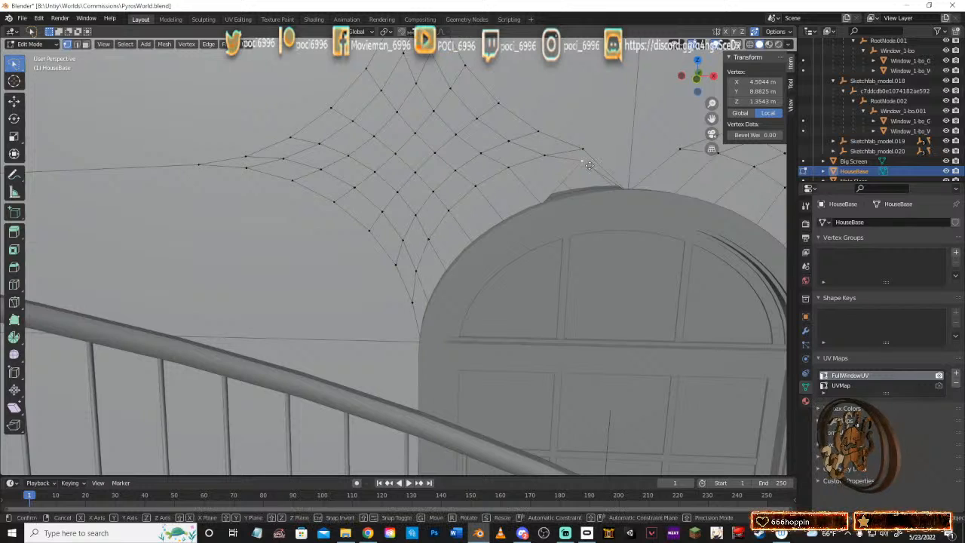
{"action": "key", "text": "g"}
{"action": "key", "text": "shift+y"}
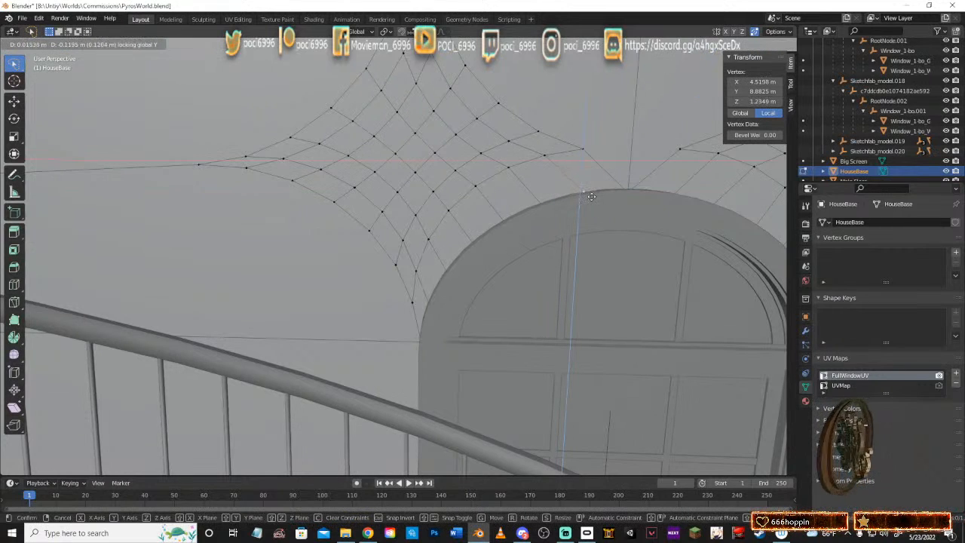
{"action": "left_click", "coordinate": [591, 198]}
Step: Return HouseBase to Object Mode and save the file
{"action": "middle_click_drag", "start_coordinate": [633, 222], "coordinate": [541, 186]}
{"action": "scroll", "coordinate": [541, 186], "scroll_direction": "down", "scroll_amount": 4}
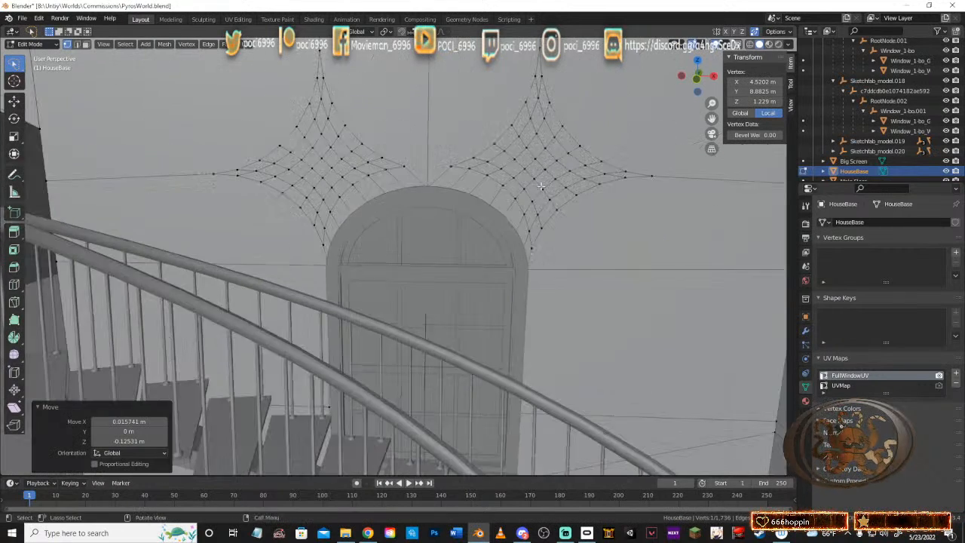
{"action": "middle_click_drag", "start_coordinate": [520, 245], "coordinate": [384, 234]}
{"action": "scroll", "coordinate": [483, 252], "scroll_direction": "up", "scroll_amount": 5}
{"action": "scroll", "coordinate": [496, 238], "scroll_direction": "down", "scroll_amount": 2}
{"action": "scroll", "coordinate": [385, 234], "scroll_direction": "down", "scroll_amount": 5}
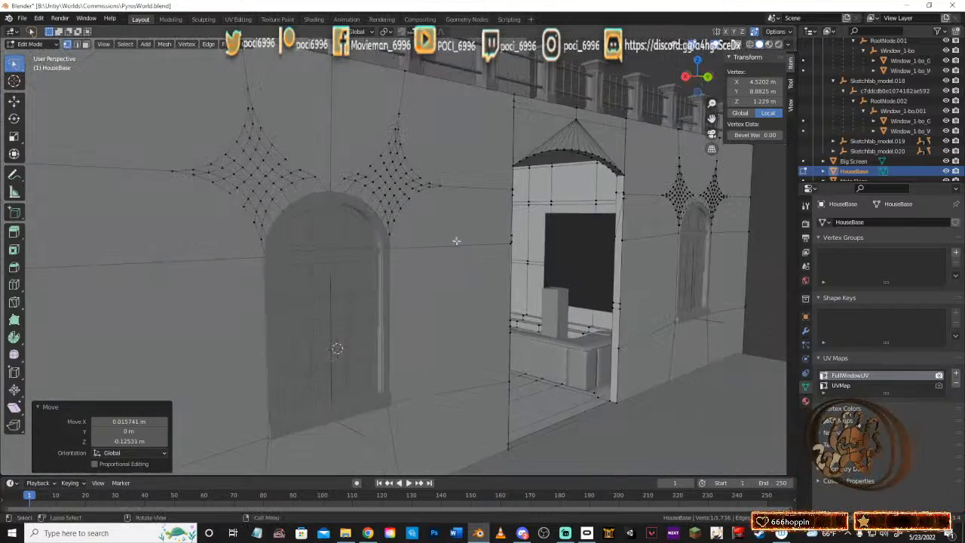
{"action": "middle_click_drag", "start_coordinate": [457, 241], "coordinate": [426, 264]}
{"action": "key", "text": "Tab"}
{"action": "key", "text": "ctrl+s"}
Step: Examine the house from outside and inside, checking the window openings, doorway, roof fence and staircase wall
{"action": "middle_click_drag", "start_coordinate": [374, 258], "coordinate": [413, 254]}
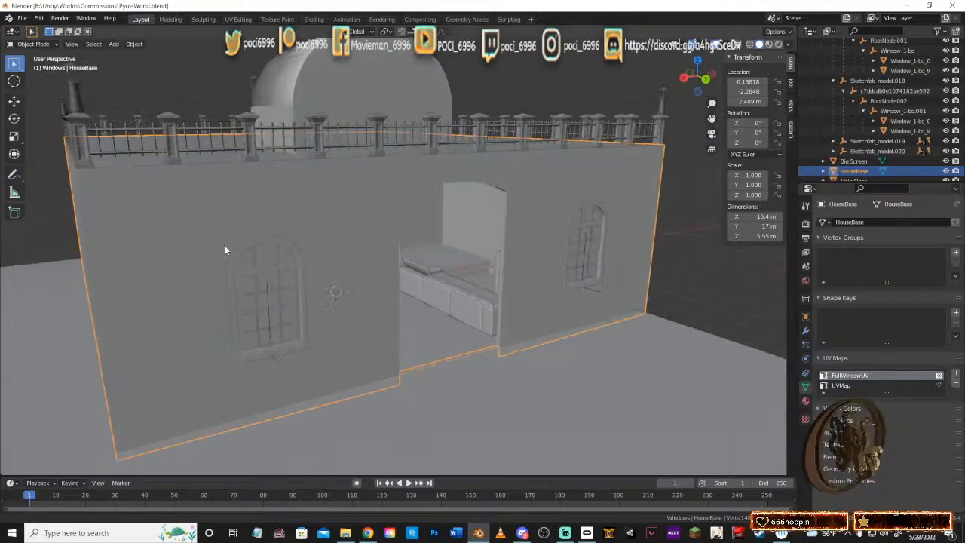
{"action": "middle_click_drag", "start_coordinate": [224, 245], "coordinate": [134, 328]}
{"action": "scroll", "coordinate": [326, 242], "scroll_direction": "up", "scroll_amount": 4}
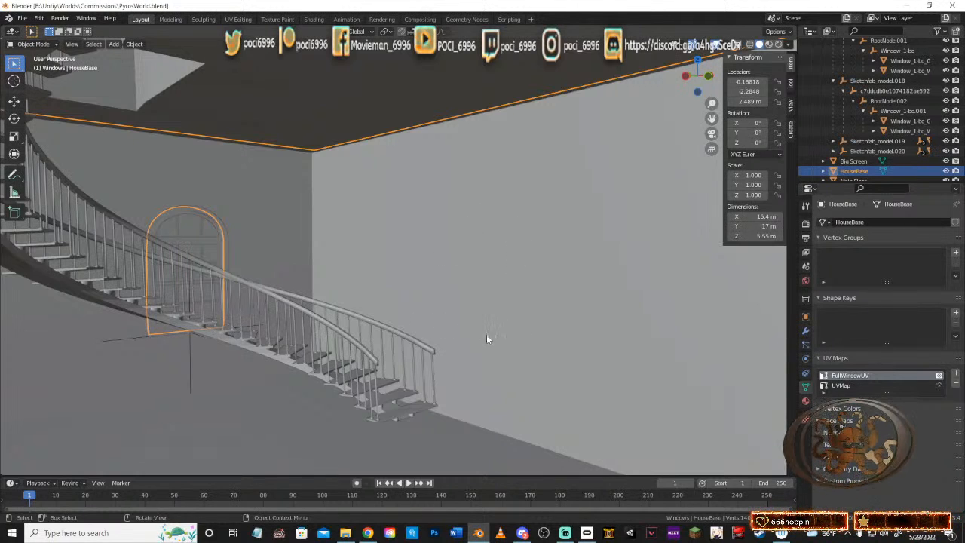
{"action": "middle_click_drag", "start_coordinate": [510, 340], "coordinate": [499, 380]}
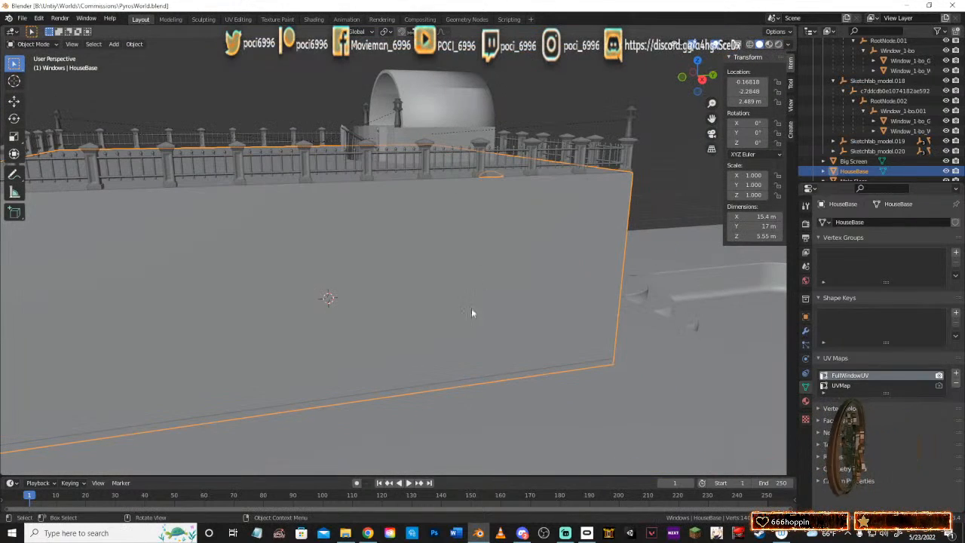
{"action": "scroll", "coordinate": [386, 317], "scroll_direction": "down", "scroll_amount": 4}
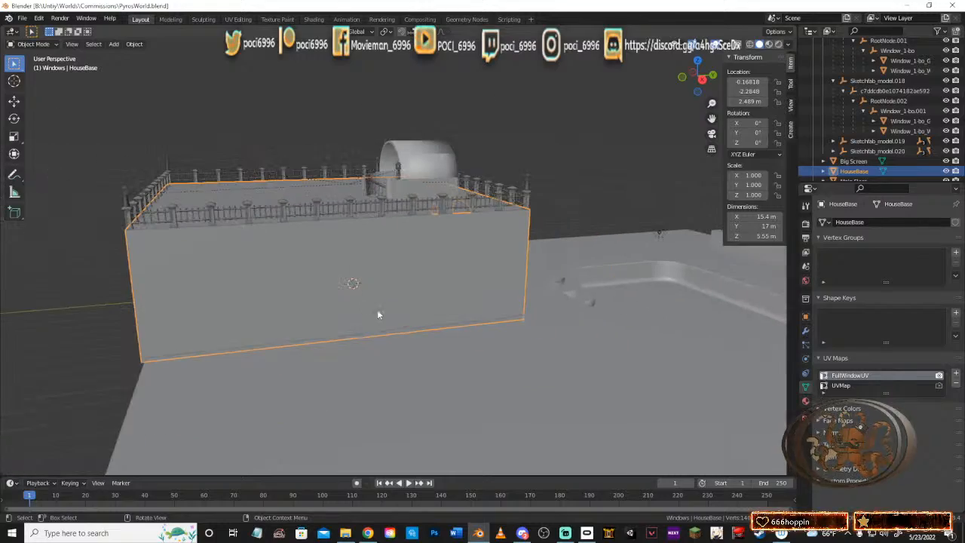
{"action": "middle_click_drag", "start_coordinate": [359, 292], "coordinate": [465, 280]}
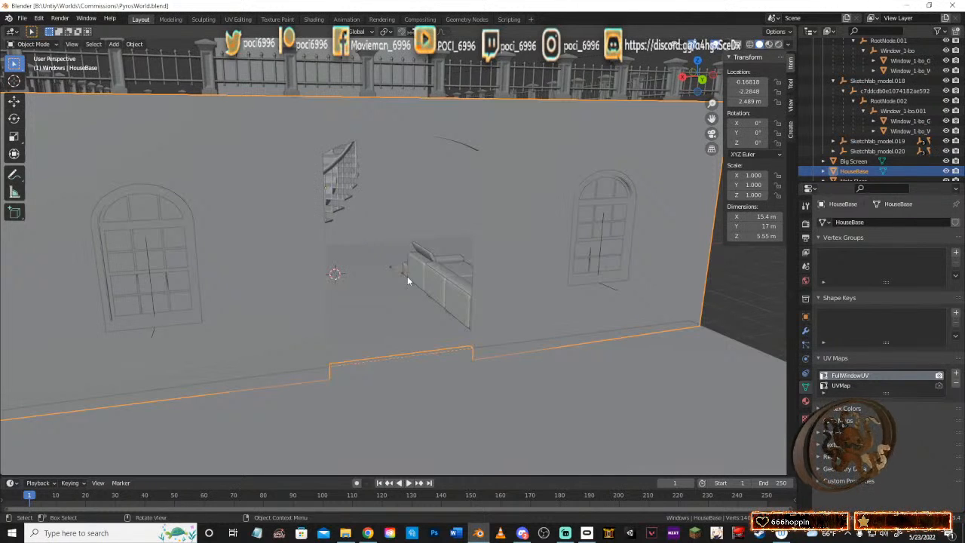
{"action": "middle_click_drag", "start_coordinate": [340, 243], "coordinate": [473, 227]}
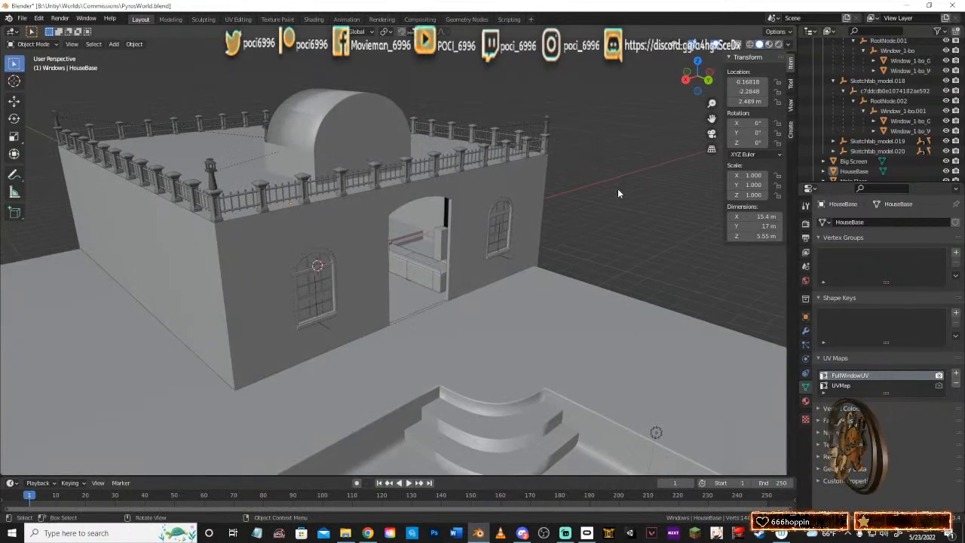
{"action": "middle_click_drag", "start_coordinate": [617, 190], "coordinate": [411, 245]}
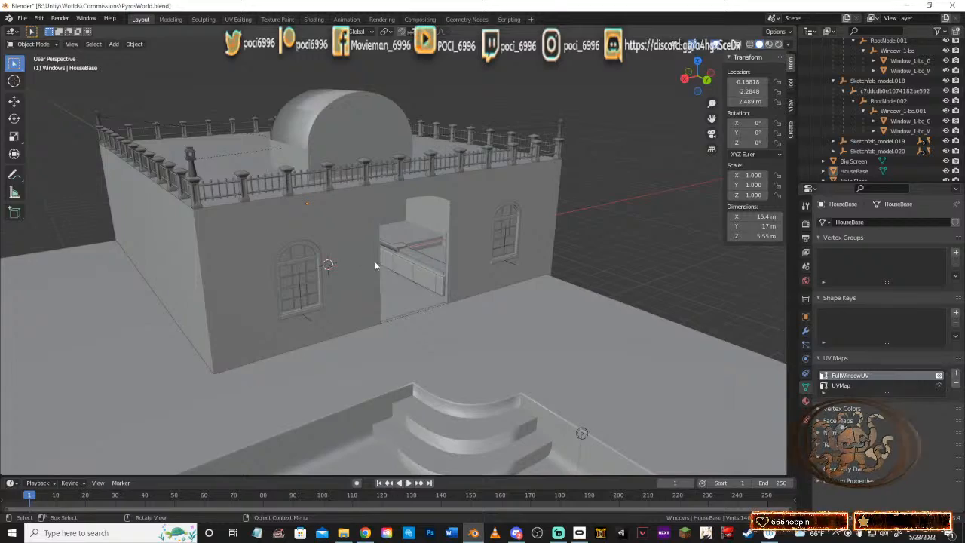
{"action": "middle_click_drag", "start_coordinate": [373, 264], "coordinate": [312, 261]}
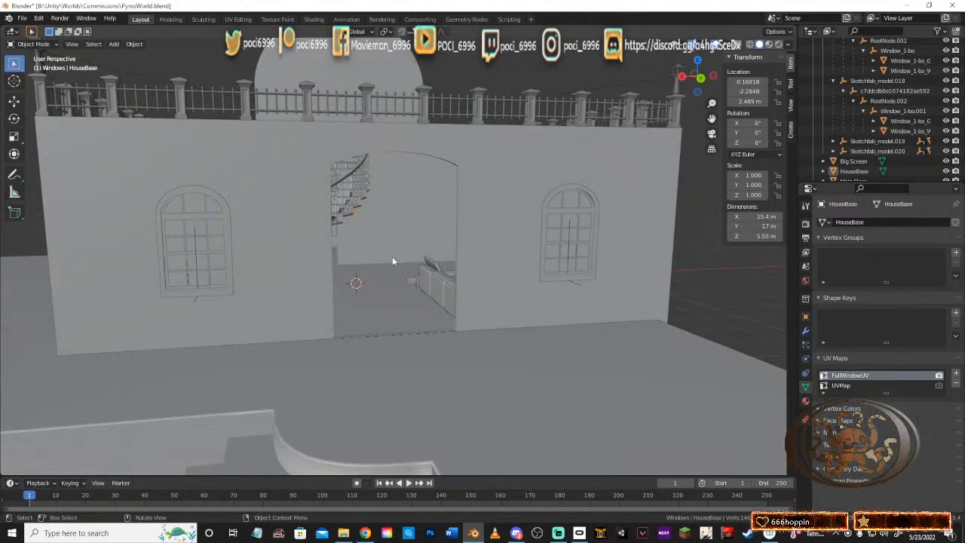
{"action": "middle_click_drag", "start_coordinate": [371, 233], "coordinate": [469, 241]}
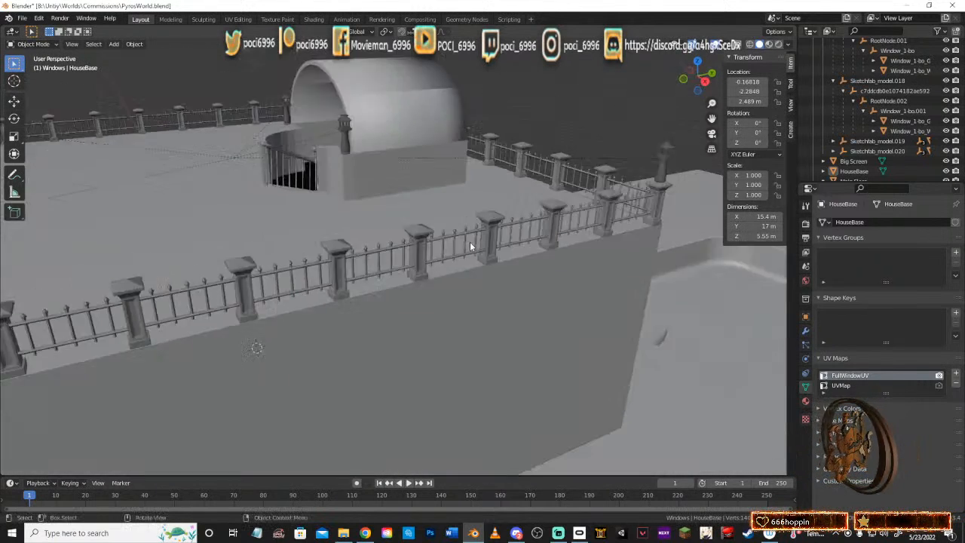
{"action": "scroll", "coordinate": [468, 242], "scroll_direction": "down", "scroll_amount": 3}
{"action": "scroll", "coordinate": [467, 247], "scroll_direction": "down", "scroll_amount": 3}
{"action": "middle_click_drag", "start_coordinate": [508, 191], "coordinate": [321, 254]}
{"action": "scroll", "coordinate": [320, 253], "scroll_direction": "up", "scroll_amount": 4}
{"action": "scroll", "coordinate": [321, 254], "scroll_direction": "up", "scroll_amount": 3}
{"action": "middle_click_drag", "start_coordinate": [418, 249], "coordinate": [438, 292]}
{"action": "scroll", "coordinate": [318, 258], "scroll_direction": "up", "scroll_amount": 4}
Step: Open the HouseBase mesh in Edit Mode and switch to face selection
{"action": "left_click", "coordinate": [429, 238]}
{"action": "key", "text": "Tab"}
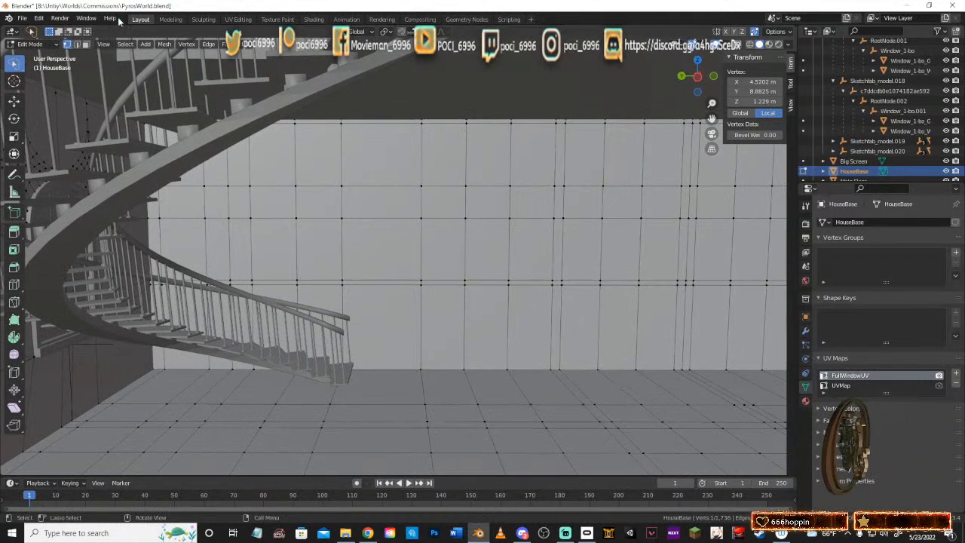
{"action": "left_click", "coordinate": [76, 44]}
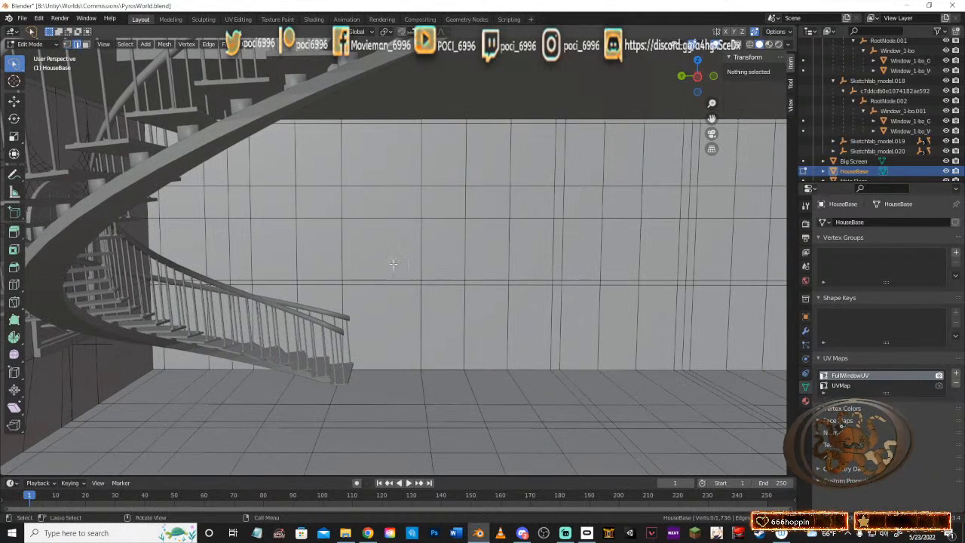
{"action": "left_click", "coordinate": [370, 260]}
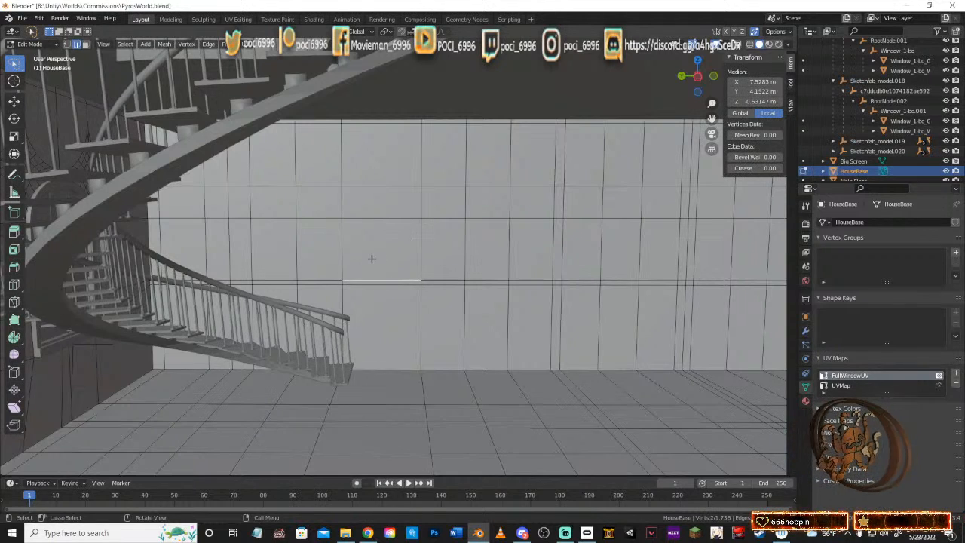
{"action": "left_click", "coordinate": [86, 44]}
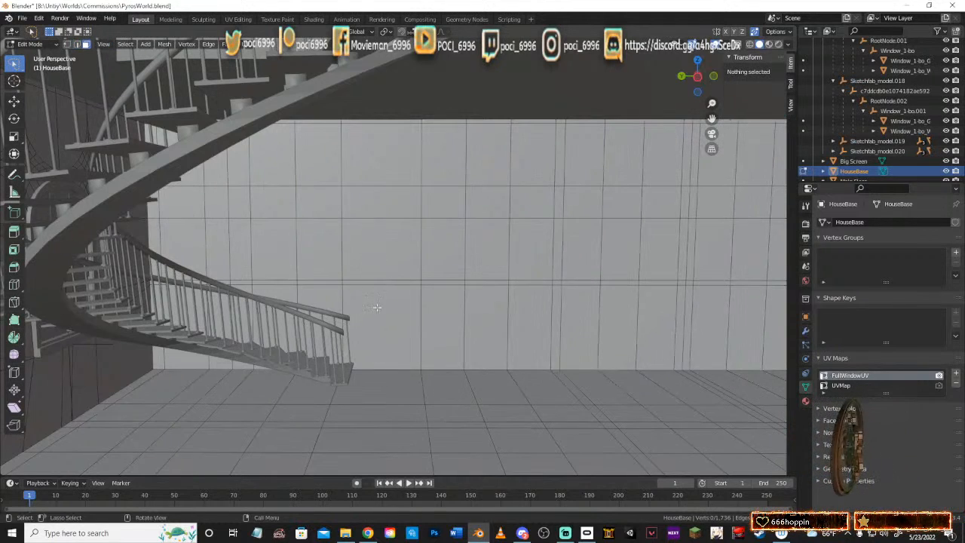
Step: Add one horizontal loop cut around the lower part of the interior walls, slid to a factor of about 0.200
{"action": "middle_click_drag", "start_coordinate": [377, 307], "coordinate": [531, 352]}
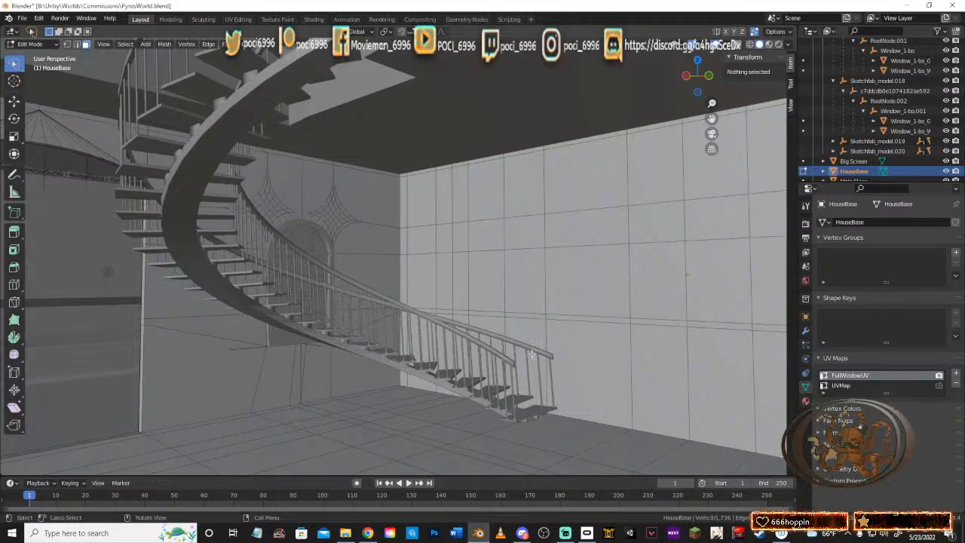
{"action": "key", "text": "ctrl+r"}
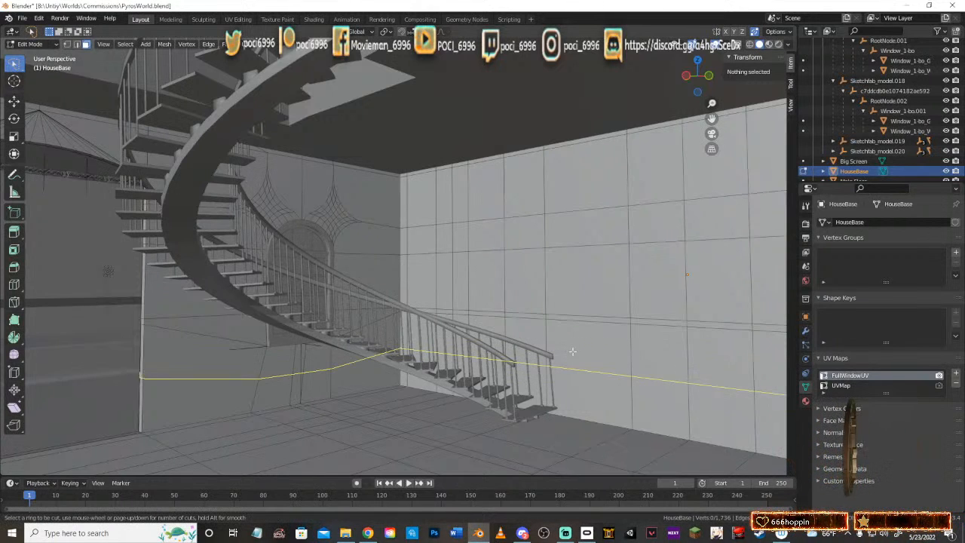
{"action": "left_click", "coordinate": [567, 350]}
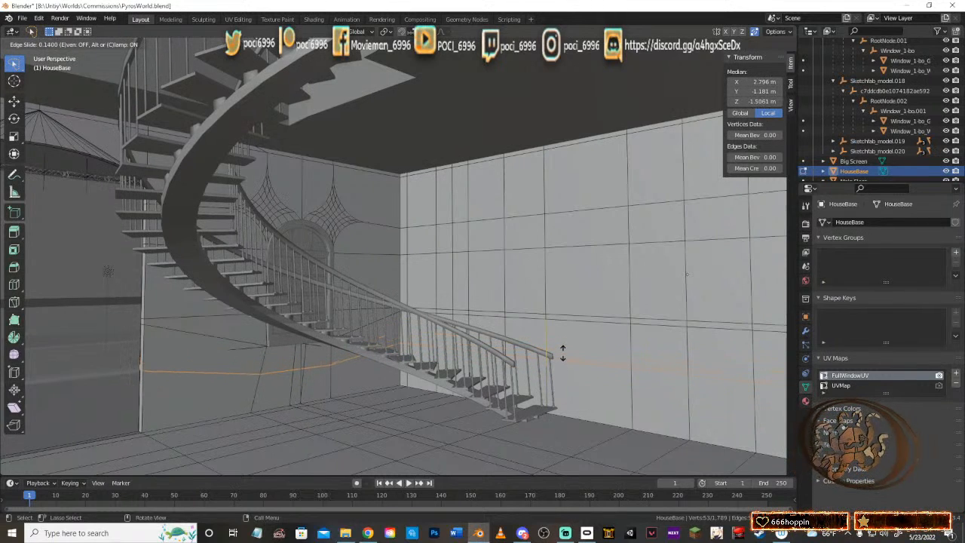
{"action": "left_click", "coordinate": [565, 351]}
{"action": "middle_click_drag", "start_coordinate": [564, 351], "coordinate": [616, 340]}
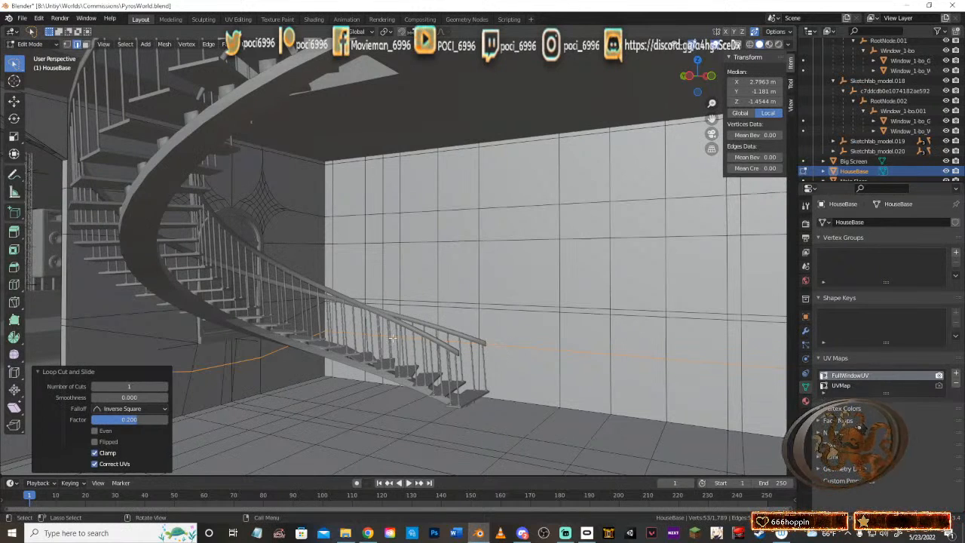
Step: Identify the arched window near the staircase in the scene hierarchy, select its glass mesh, and collapse Sketchfab_model.018
{"action": "left_click", "coordinate": [524, 333]}
{"action": "middle_click_drag", "start_coordinate": [490, 355], "coordinate": [483, 325]}
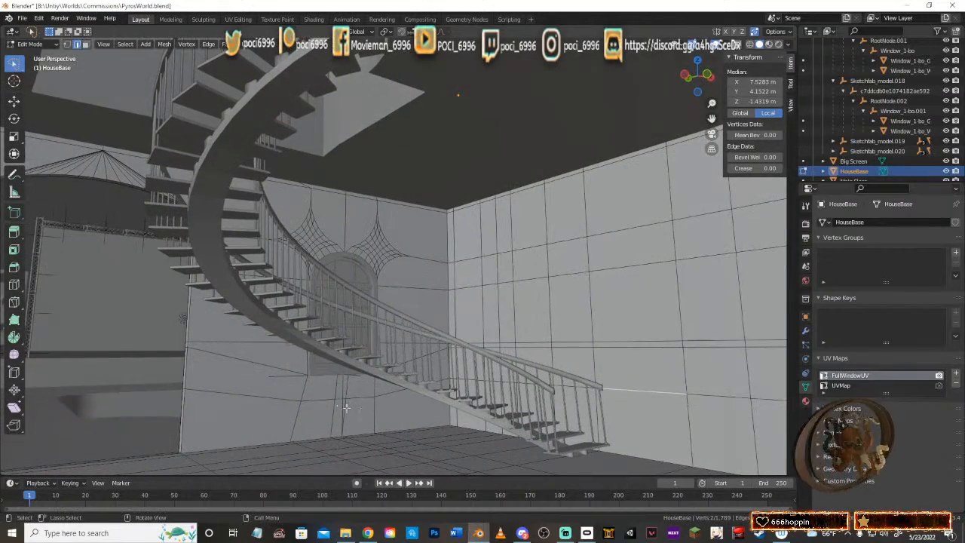
{"action": "middle_click_drag", "start_coordinate": [375, 388], "coordinate": [453, 353]}
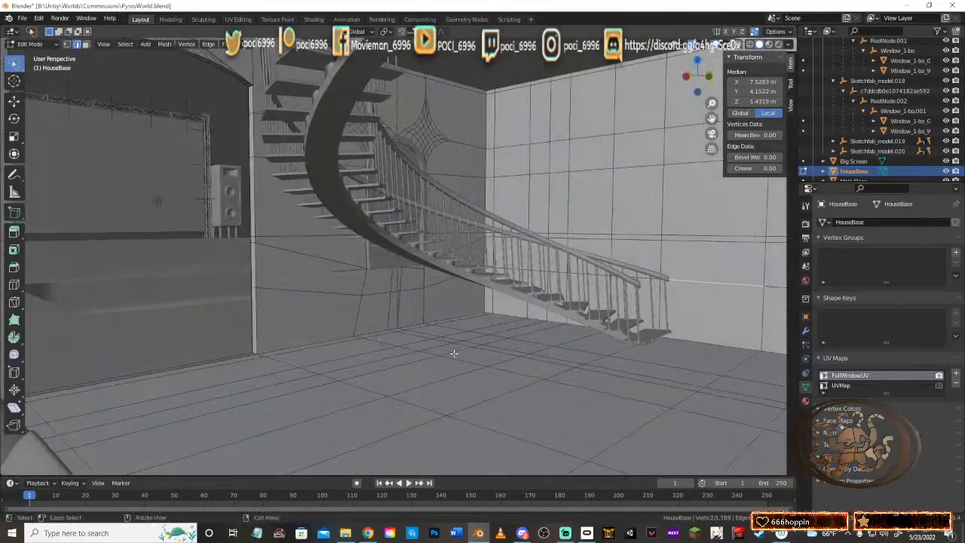
{"action": "middle_click_drag", "start_coordinate": [435, 290], "coordinate": [381, 280]}
{"action": "middle_click_drag", "start_coordinate": [387, 313], "coordinate": [347, 256]}
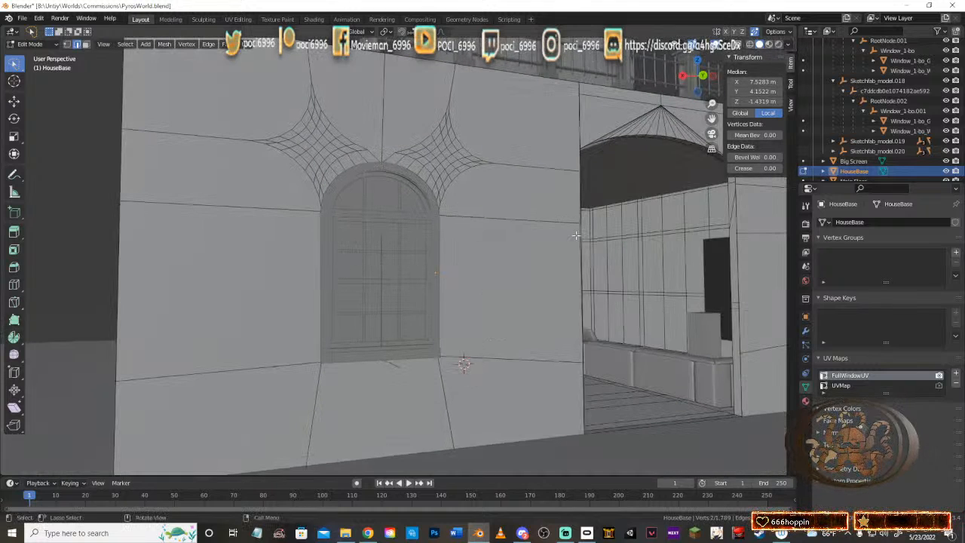
{"action": "left_click", "coordinate": [876, 151]}
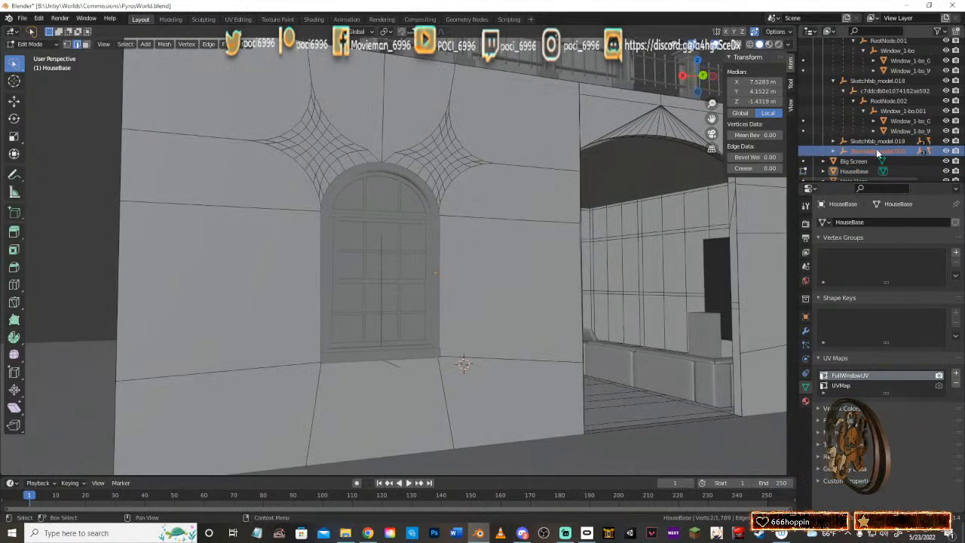
{"action": "left_click", "coordinate": [876, 141]}
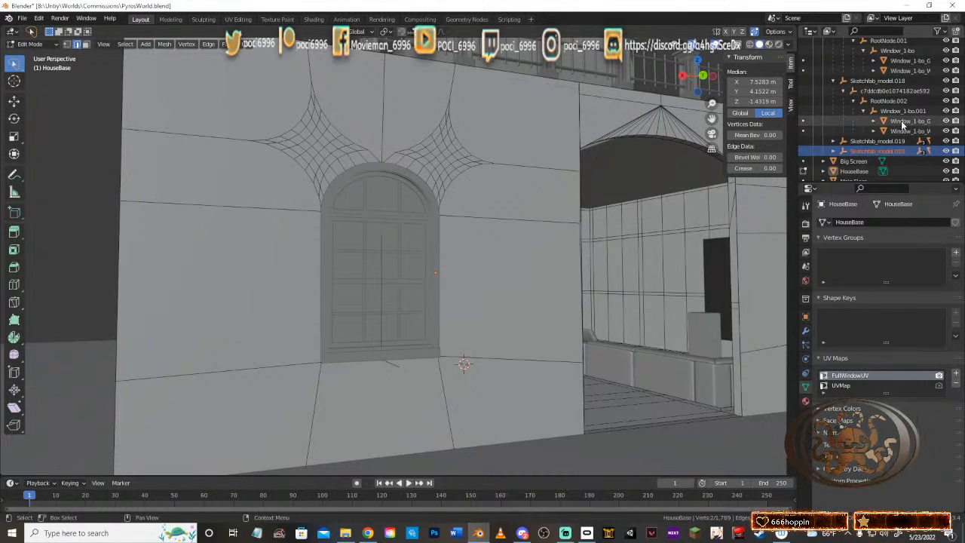
{"action": "left_click", "coordinate": [904, 129]}
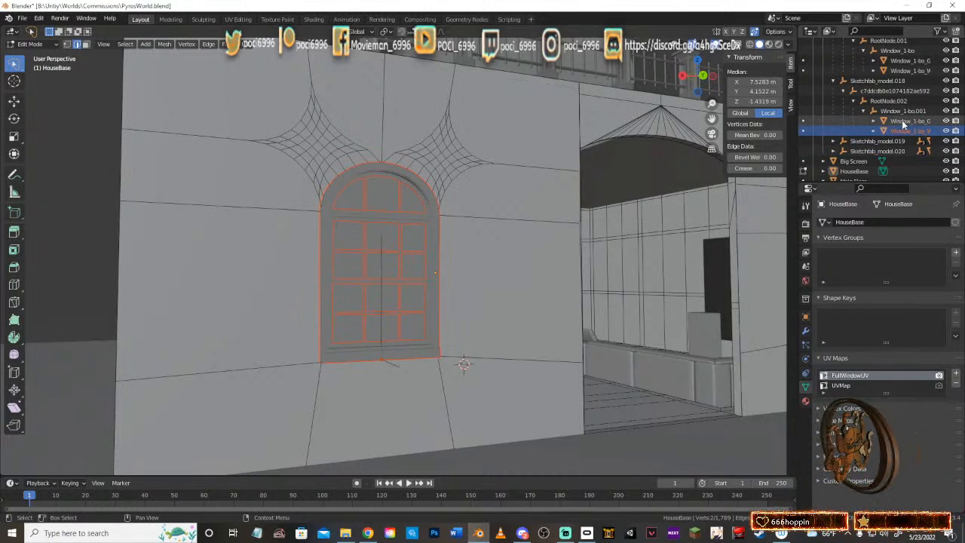
{"action": "left_click", "coordinate": [904, 120]}
{"action": "left_click", "coordinate": [904, 130]}
{"action": "left_click", "coordinate": [904, 120]}
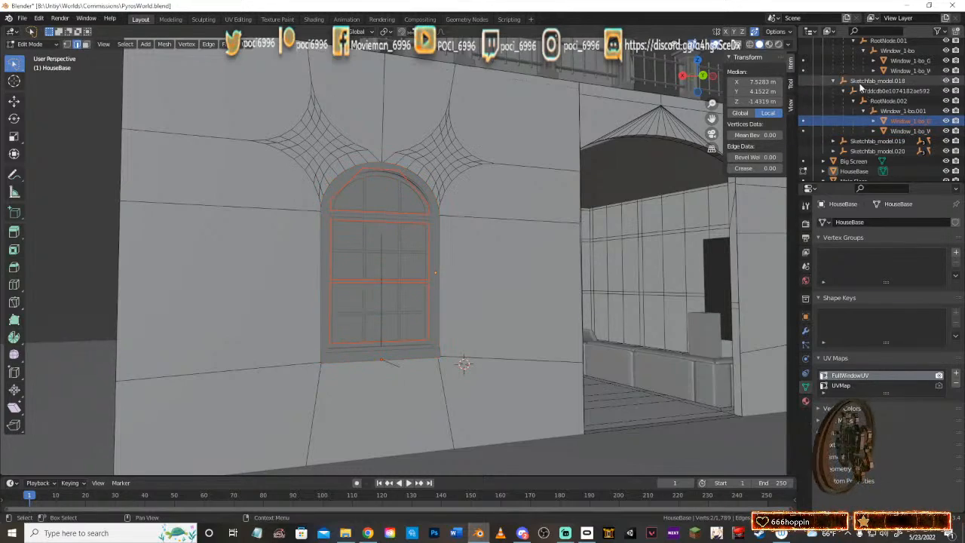
{"action": "middle_click_drag", "start_coordinate": [501, 198], "coordinate": [527, 266]}
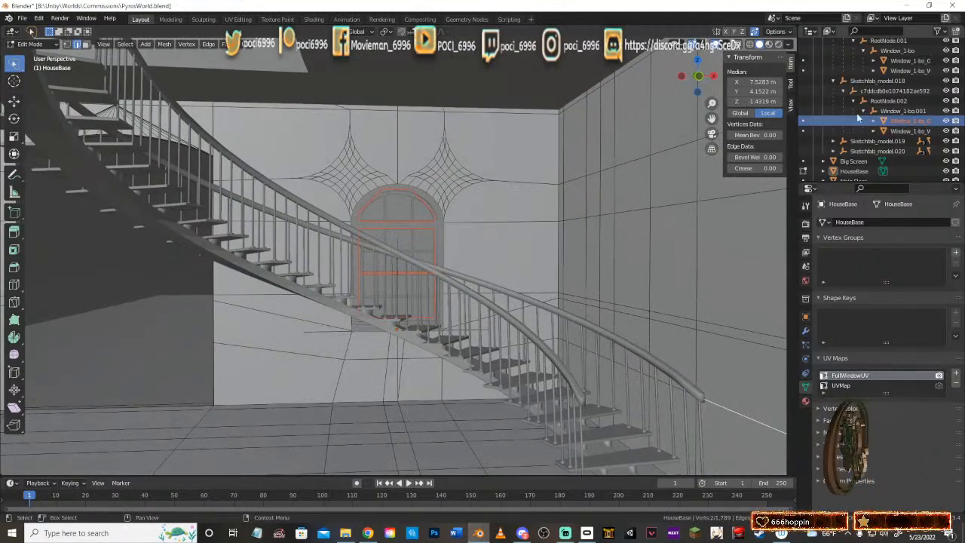
{"action": "left_click", "coordinate": [832, 81]}
Step: Examine the arched windows and doorway from outside, and compare them with the plain wall beside the staircase inside
{"action": "mouse_move", "coordinate": [381, 283]}
{"action": "middle_mouse_down"}
{"action": "mouse_move", "coordinate": [500, 300]}
{"action": "mouse_move", "coordinate": [327, 280]}
{"action": "mouse_move", "coordinate": [450, 283]}
{"action": "mouse_move", "coordinate": [271, 271]}
{"action": "mouse_move", "coordinate": [582, 290]}
{"action": "mouse_move", "coordinate": [397, 274]}
{"action": "mouse_move", "coordinate": [508, 277]}
{"action": "mouse_move", "coordinate": [482, 266]}
{"action": "mouse_move", "coordinate": [602, 282]}
{"action": "mouse_move", "coordinate": [612, 197]}
{"action": "mouse_move", "coordinate": [551, 261]}
{"action": "middle_mouse_up"}
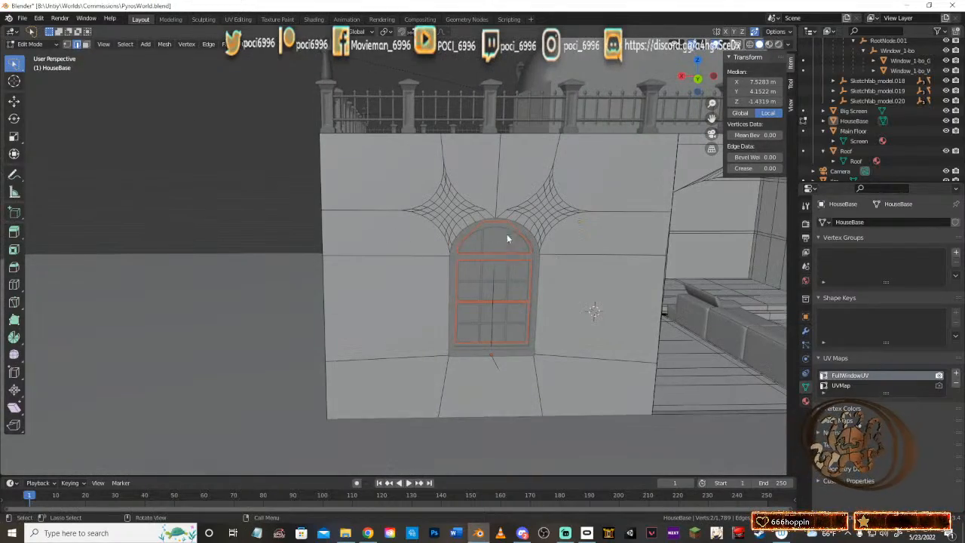
{"action": "middle_click_drag", "start_coordinate": [487, 285], "coordinate": [364, 259]}
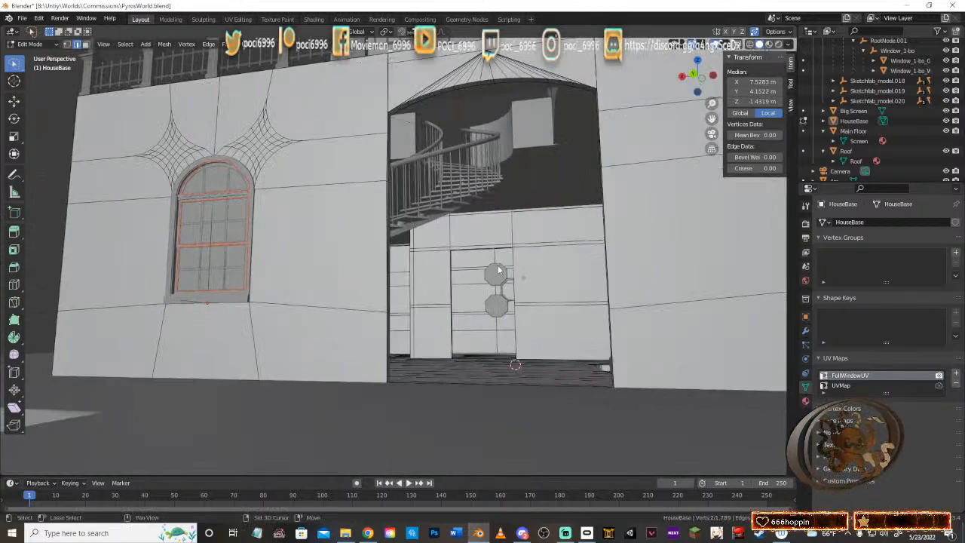
{"action": "middle_click_drag", "start_coordinate": [555, 268], "coordinate": [472, 270]}
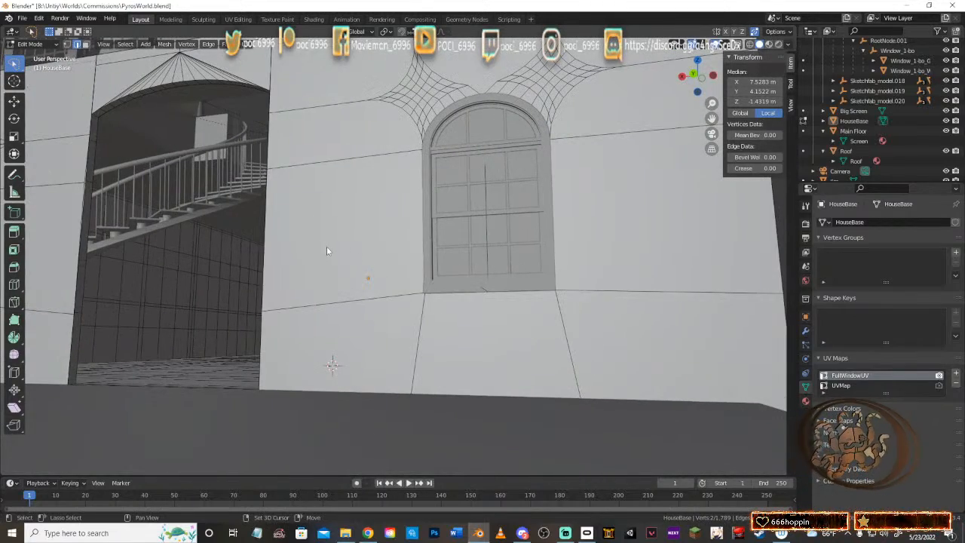
{"action": "middle_click_drag", "start_coordinate": [326, 248], "coordinate": [314, 239], "text": "shift"}
{"action": "scroll", "coordinate": [315, 239], "scroll_direction": "up", "scroll_amount": 2}
{"action": "middle_click_drag", "start_coordinate": [455, 272], "coordinate": [533, 279], "text": "shift"}
{"action": "scroll", "coordinate": [394, 271], "scroll_direction": "down", "scroll_amount": 2}
{"action": "scroll", "coordinate": [406, 278], "scroll_direction": "down", "scroll_amount": 2}
{"action": "scroll", "coordinate": [418, 274], "scroll_direction": "up", "scroll_amount": 3}
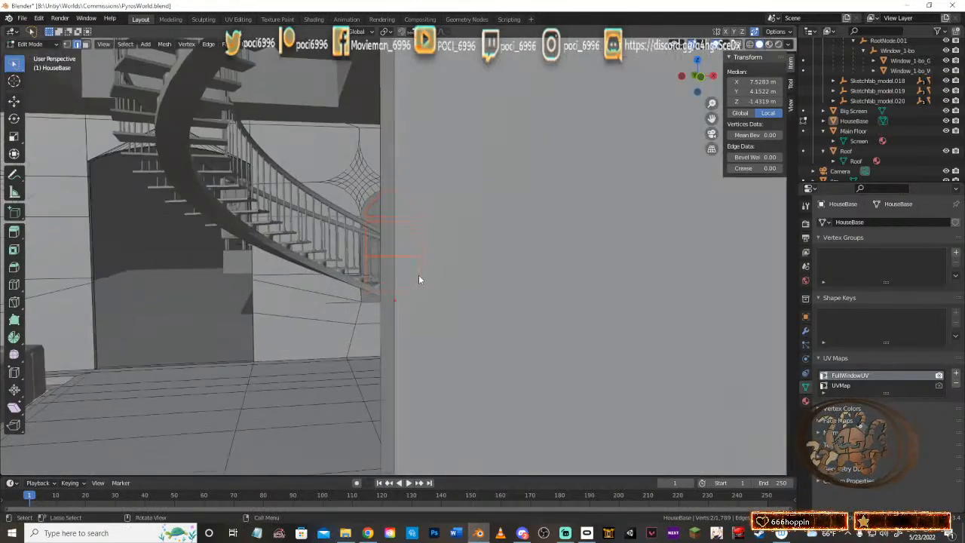
{"action": "scroll", "coordinate": [419, 279], "scroll_direction": "down", "scroll_amount": 3}
{"action": "scroll", "coordinate": [433, 276], "scroll_direction": "up", "scroll_amount": 3}
{"action": "scroll", "coordinate": [422, 272], "scroll_direction": "down", "scroll_amount": 3}
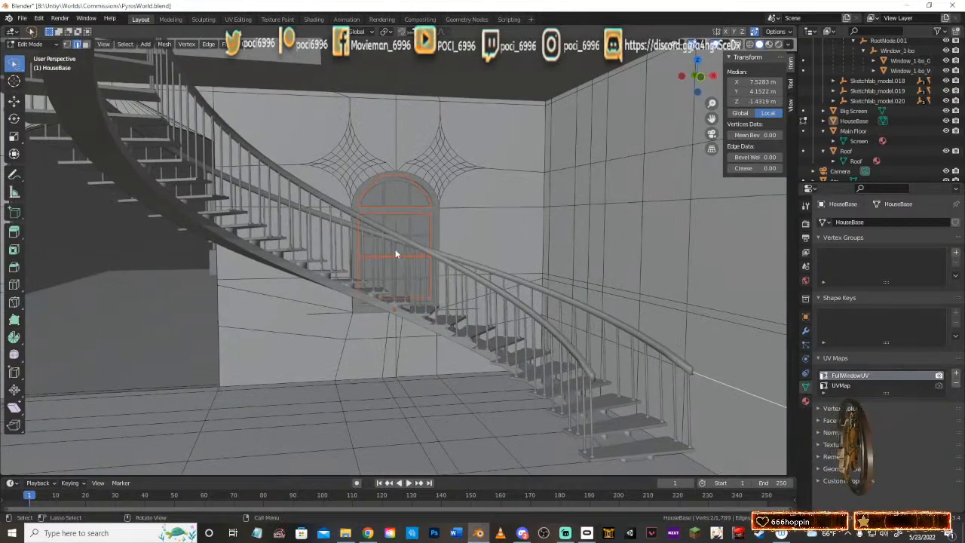
{"action": "middle_click_drag", "start_coordinate": [363, 267], "coordinate": [349, 363]}
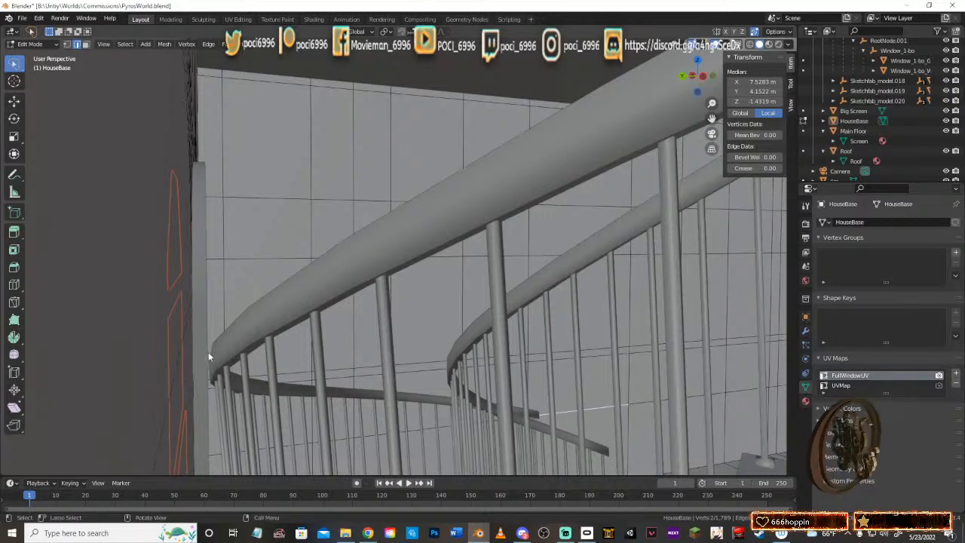
{"action": "middle_click_drag", "start_coordinate": [278, 394], "coordinate": [502, 304]}
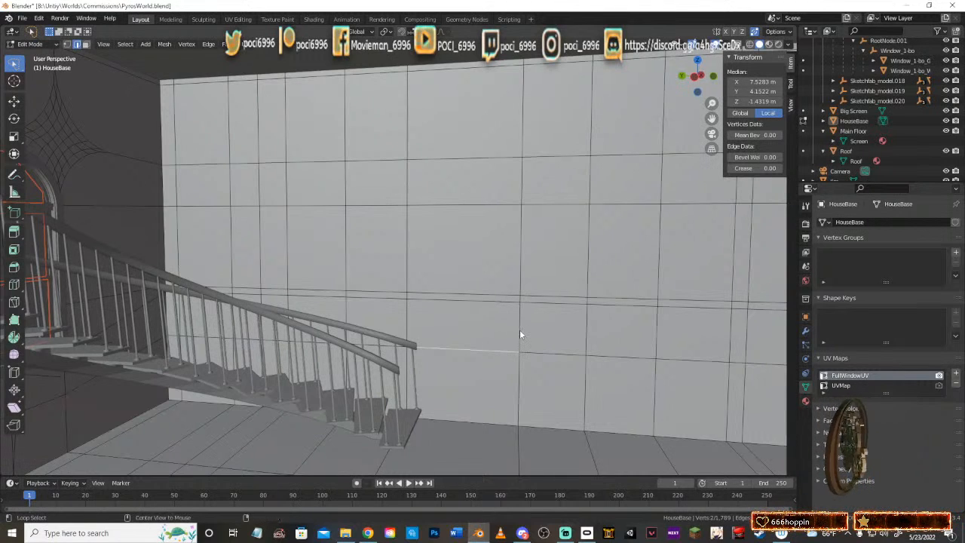
Step: Slide the vertical edge loop beyond the foot of the staircase along the interior wall by a factor of about -0.288
{"action": "left_click", "coordinate": [519, 329], "text": "alt"}
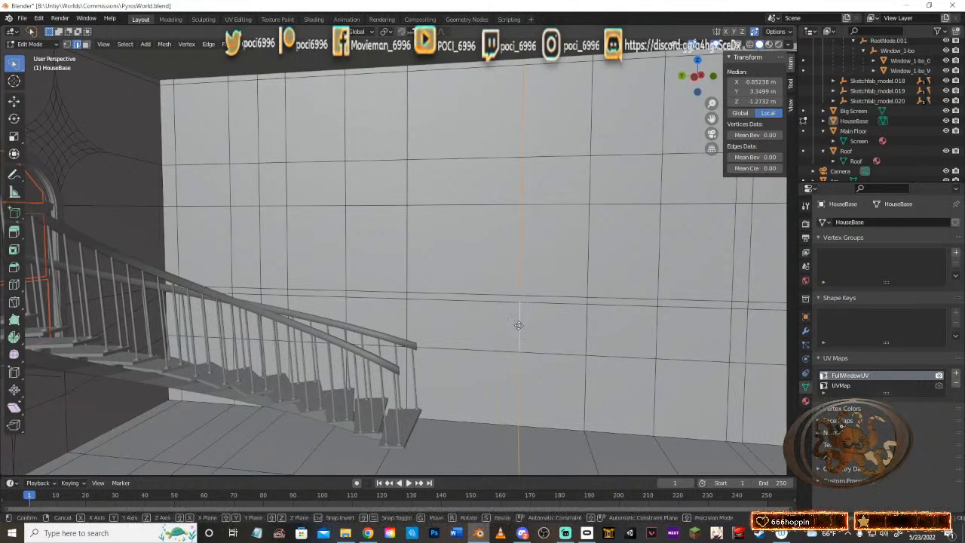
{"action": "key", "text": "g"}
{"action": "key", "text": "g"}
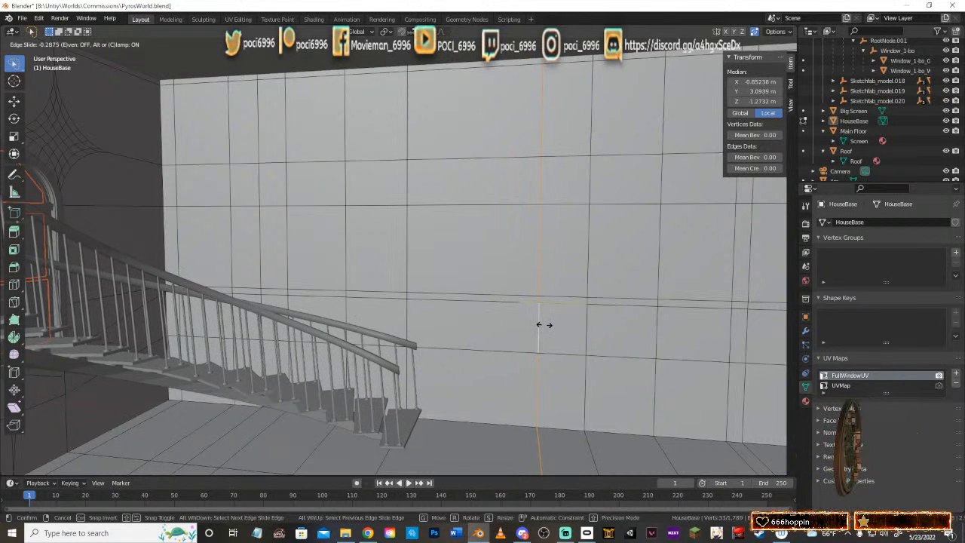
{"action": "left_click", "coordinate": [544, 325]}
{"action": "mouse_move", "coordinate": [477, 315]}
{"action": "middle_mouse_down"}
{"action": "mouse_move", "coordinate": [432, 301]}
{"action": "mouse_move", "coordinate": [493, 309]}
{"action": "middle_mouse_up"}
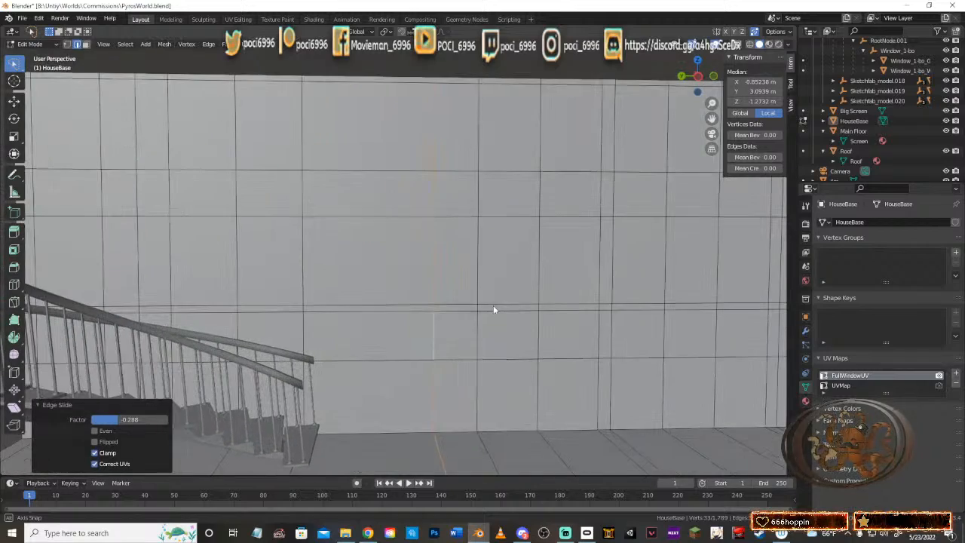
Step: Delete the column of four interior wall faces beside the staircase foot to open the inner side for a window
{"action": "left_click", "coordinate": [85, 44]}
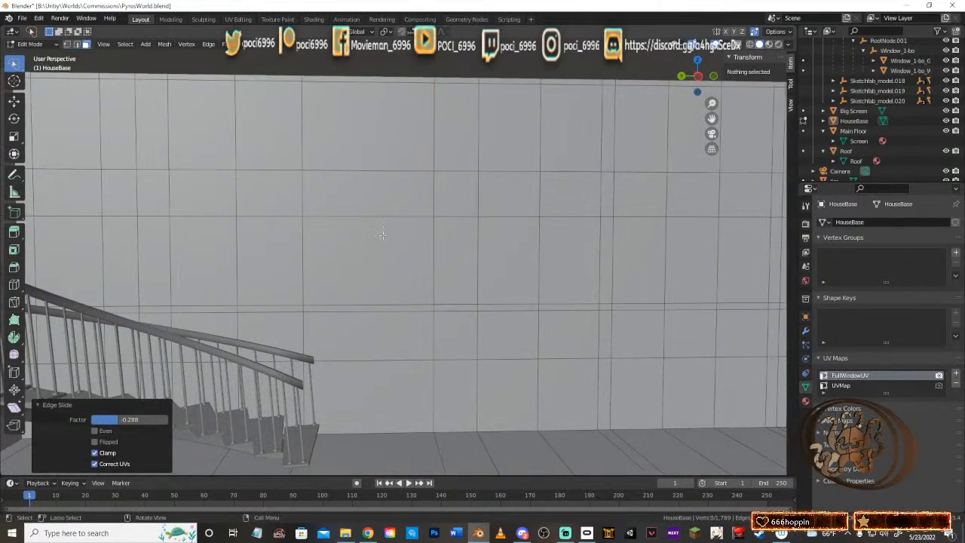
{"action": "middle_click_drag", "start_coordinate": [382, 236], "coordinate": [308, 190]}
{"action": "left_click", "coordinate": [309, 187]}
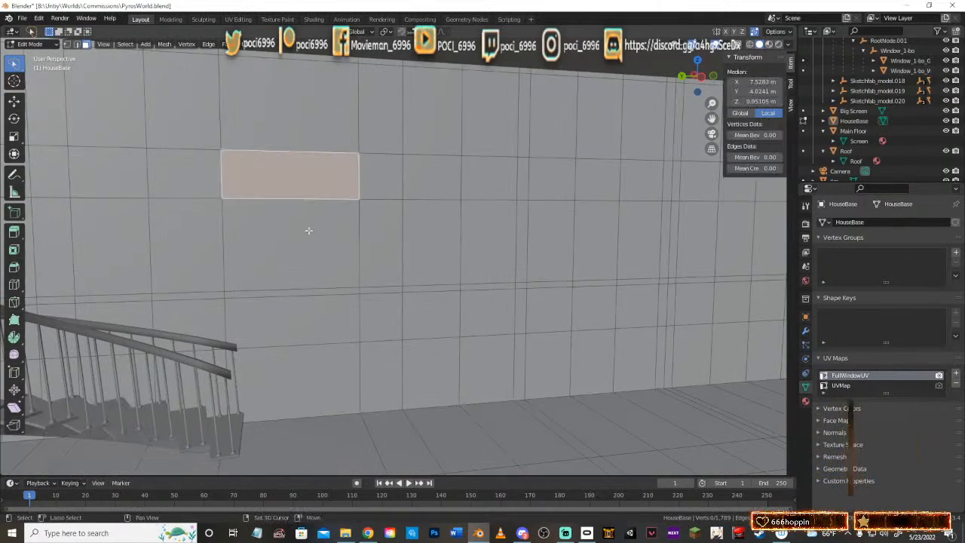
{"action": "left_click", "coordinate": [309, 230], "text": "shift"}
{"action": "left_click", "coordinate": [305, 294], "text": "shift"}
{"action": "left_click", "coordinate": [303, 313], "text": "shift"}
{"action": "middle_click_drag", "start_coordinate": [332, 300], "coordinate": [314, 287]}
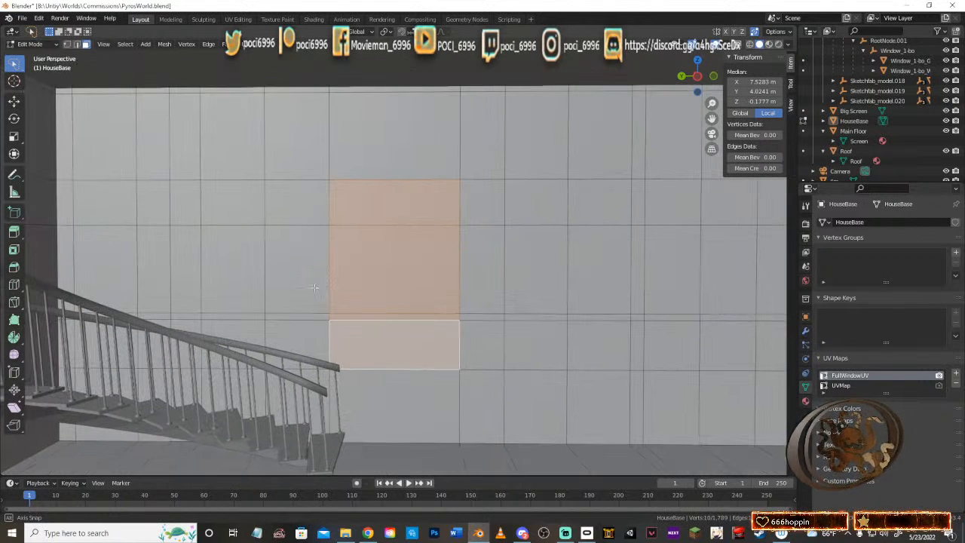
{"action": "key", "text": "x"}
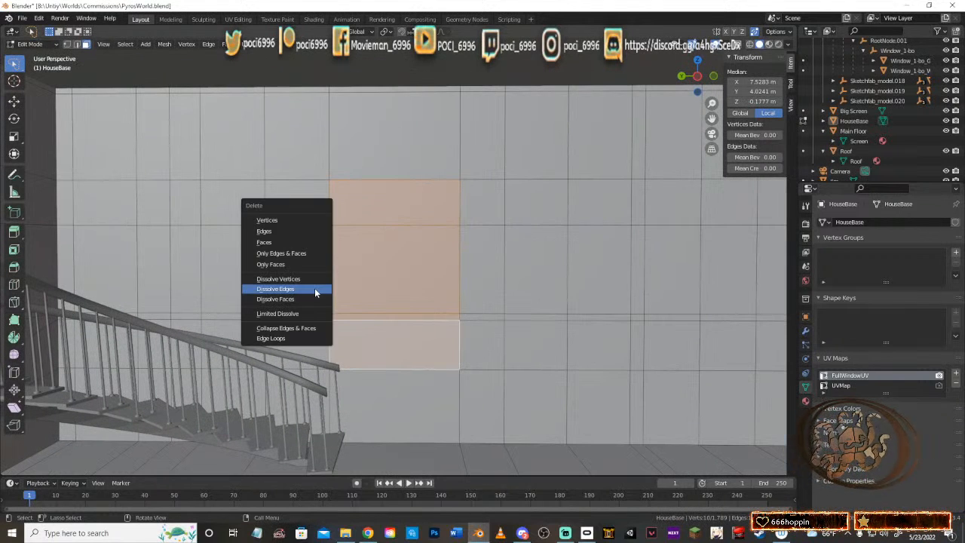
{"action": "left_click", "coordinate": [271, 241]}
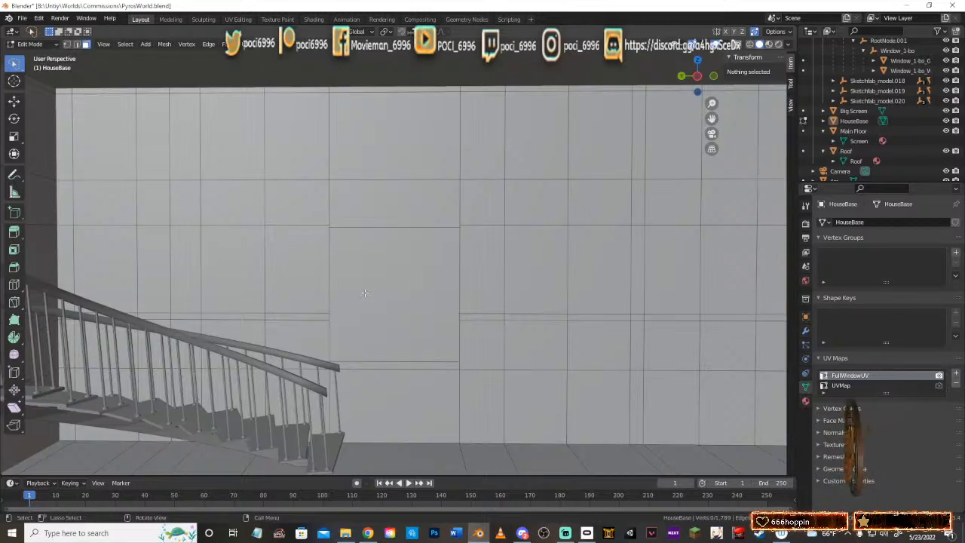
Step: Check which outer wall faces lie behind the new opening by selecting two of them, and clear the selection outside
{"action": "middle_click_drag", "start_coordinate": [364, 292], "coordinate": [331, 256]}
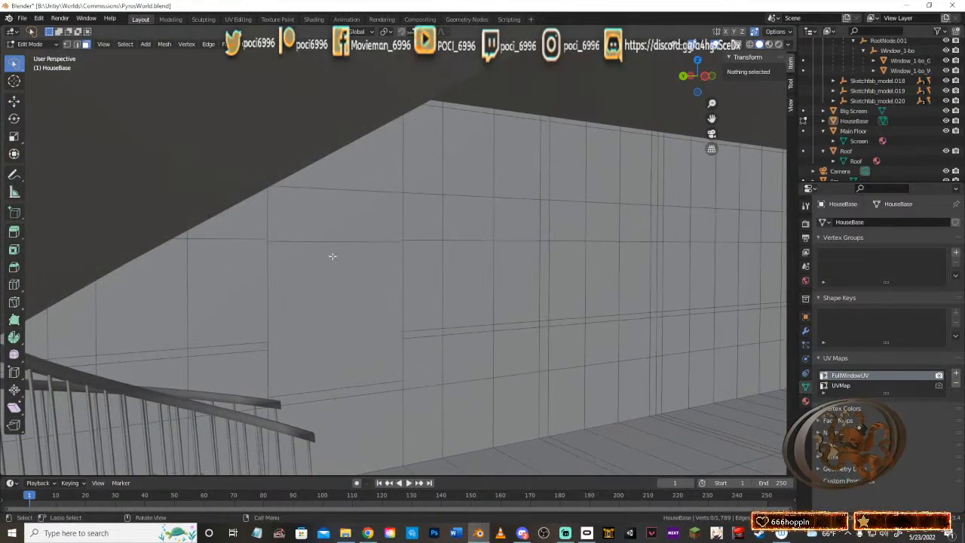
{"action": "left_click", "coordinate": [334, 233]}
{"action": "left_click", "coordinate": [328, 283], "text": "shift"}
{"action": "middle_click_drag", "start_coordinate": [217, 290], "coordinate": [342, 295]}
{"action": "scroll", "coordinate": [342, 295], "scroll_direction": "down", "scroll_amount": 2}
{"action": "scroll", "coordinate": [342, 295], "scroll_direction": "up", "scroll_amount": 1}
{"action": "scroll", "coordinate": [311, 284], "scroll_direction": "down", "scroll_amount": 2}
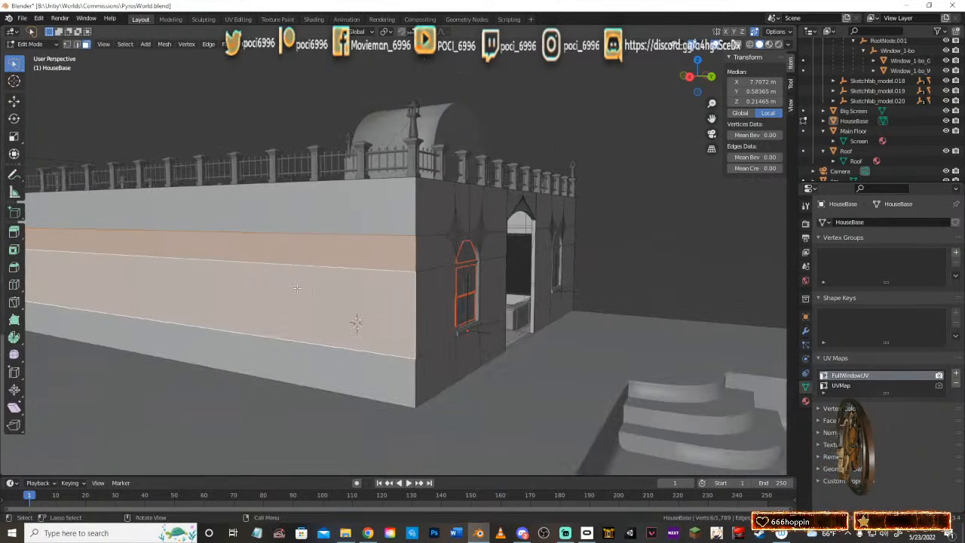
{"action": "left_click", "coordinate": [310, 84]}
Step: Add two vertical loop cuts across the long outer wall and scale them together to about 0.474 along Y
{"action": "middle_click_drag", "start_coordinate": [374, 269], "coordinate": [377, 272]}
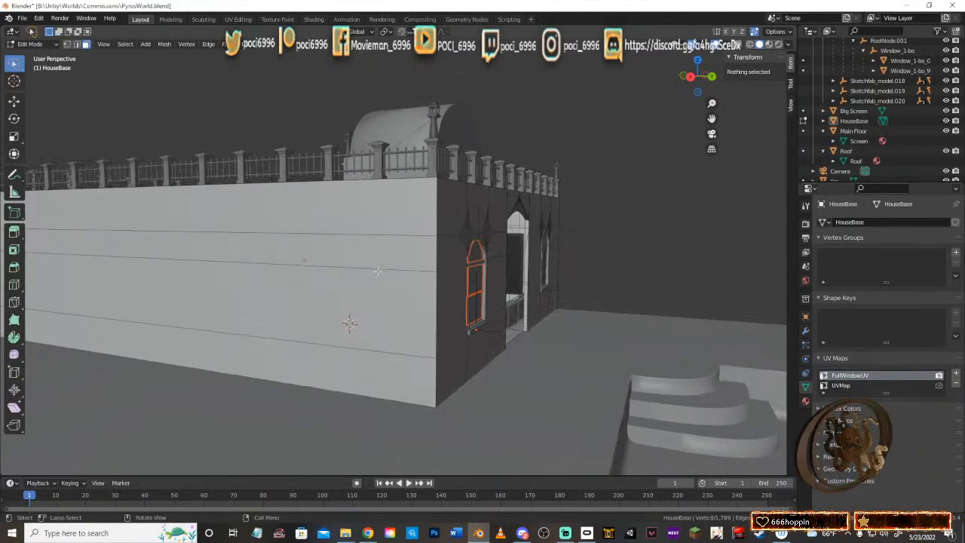
{"action": "key", "text": "ctrl+r"}
{"action": "scroll", "coordinate": [282, 271], "scroll_direction": "up", "scroll_amount": 1}
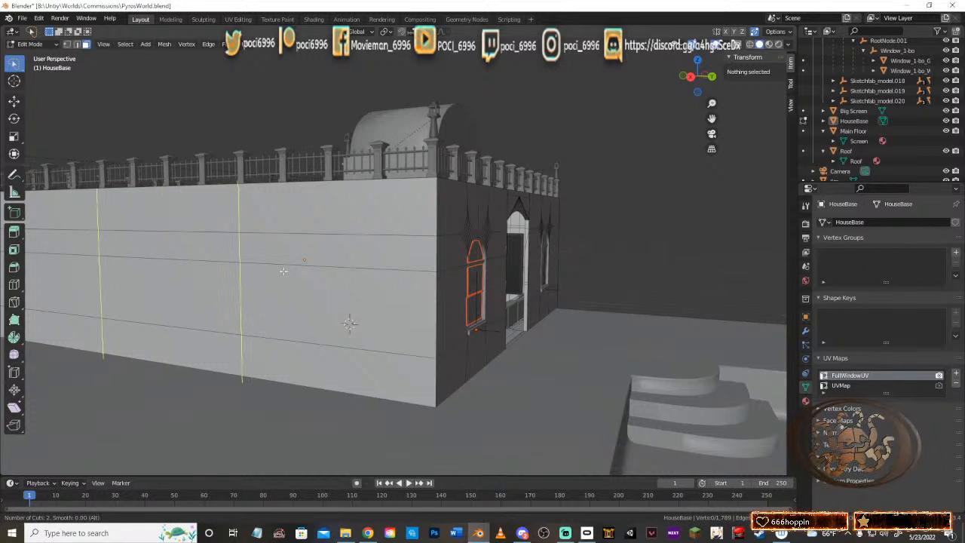
{"action": "left_click", "coordinate": [283, 270]}
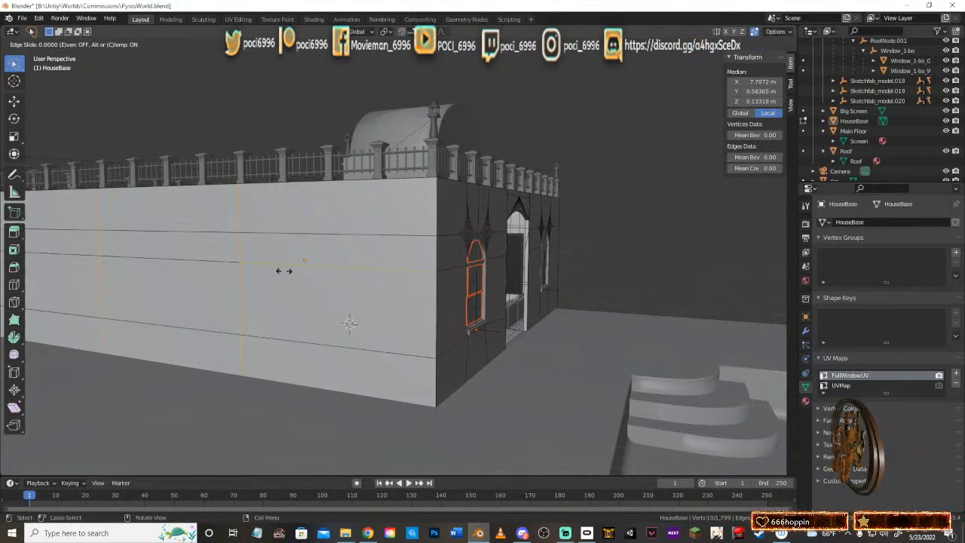
{"action": "key", "text": "y"}
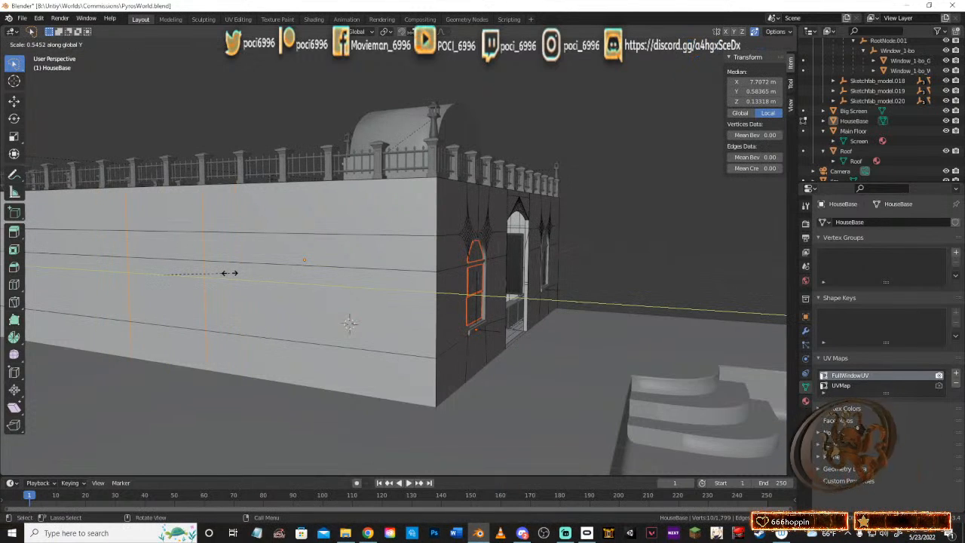
{"action": "left_click", "coordinate": [220, 272]}
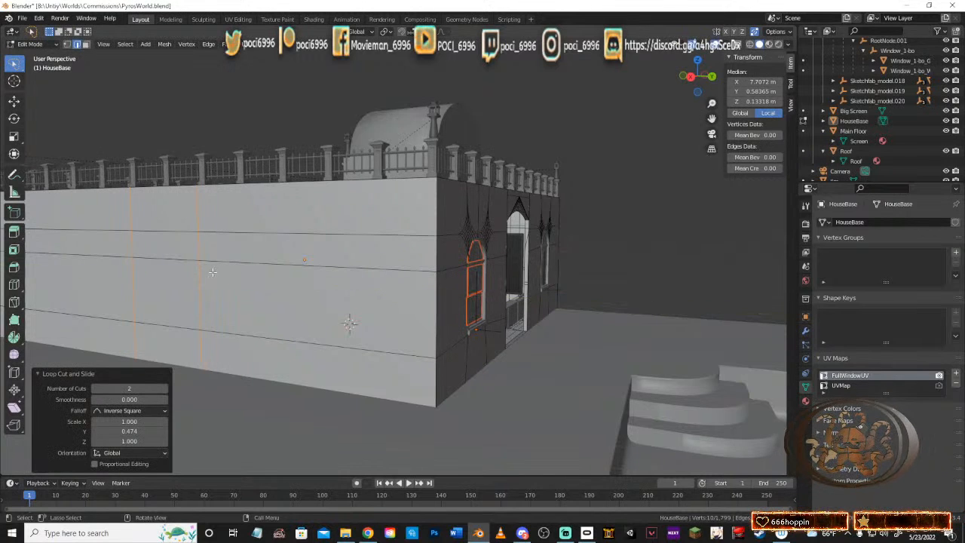
Step: Move the two new vertical edge loops about 3.63 m along Y towards the window corner
{"action": "key", "text": "g"}
{"action": "key", "text": "y"}
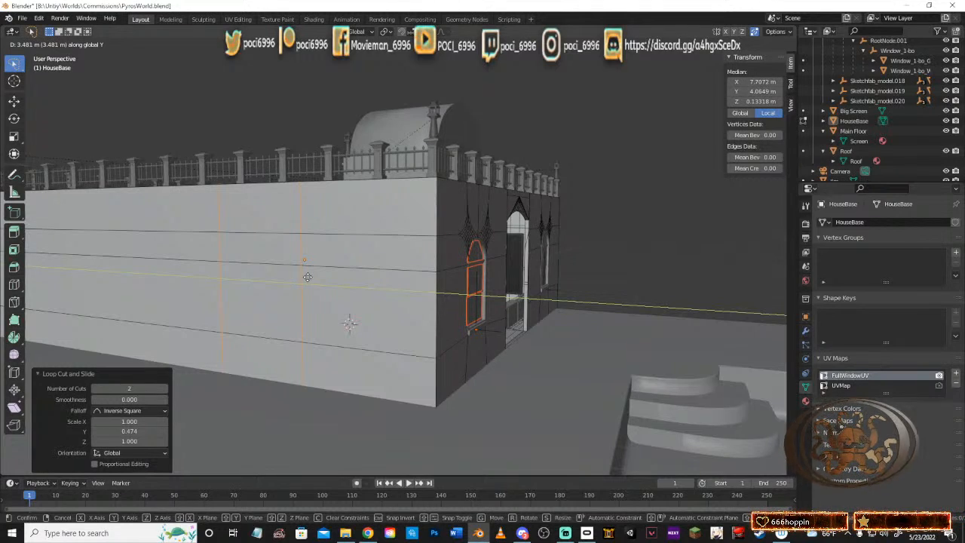
{"action": "left_click", "coordinate": [313, 277]}
Step: Narrow the spacing of the two vertical edge loops by scaling them to about 0.827 along Y
{"action": "middle_click_drag", "start_coordinate": [370, 279], "coordinate": [204, 291]}
{"action": "scroll", "coordinate": [408, 296], "scroll_direction": "up", "scroll_amount": 5}
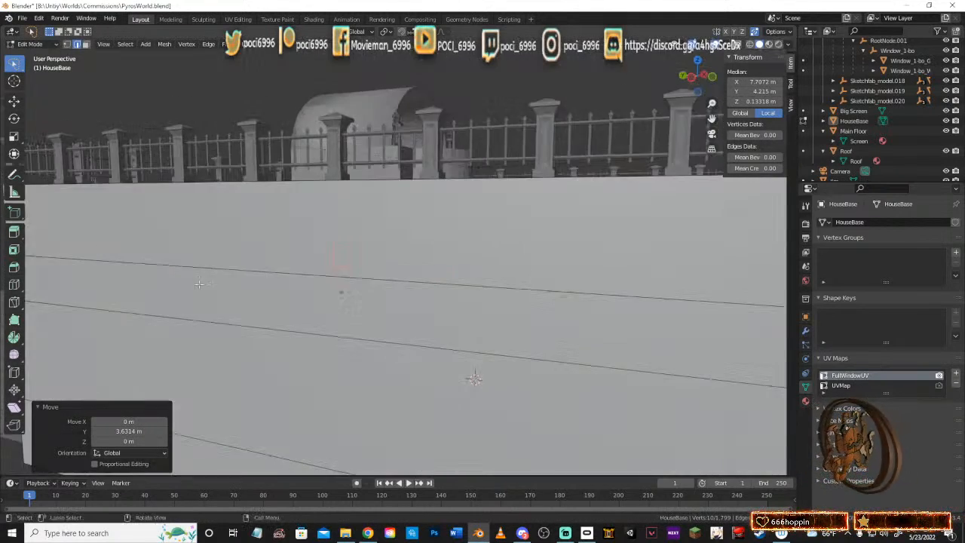
{"action": "middle_click_drag", "start_coordinate": [407, 297], "coordinate": [341, 263]}
{"action": "scroll", "coordinate": [341, 263], "scroll_direction": "down", "scroll_amount": 2}
{"action": "key", "text": "s"}
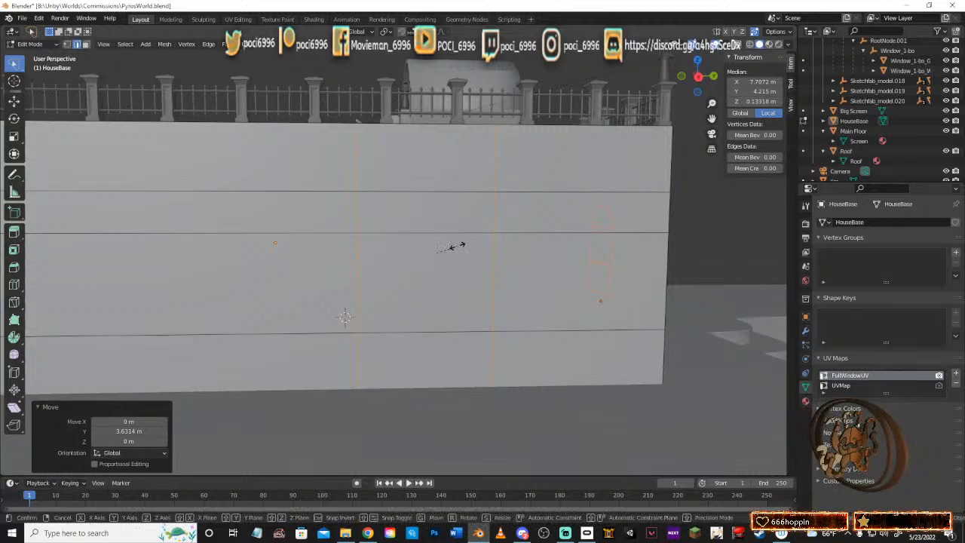
{"action": "key", "text": "y"}
{"action": "left_click", "coordinate": [451, 246]}
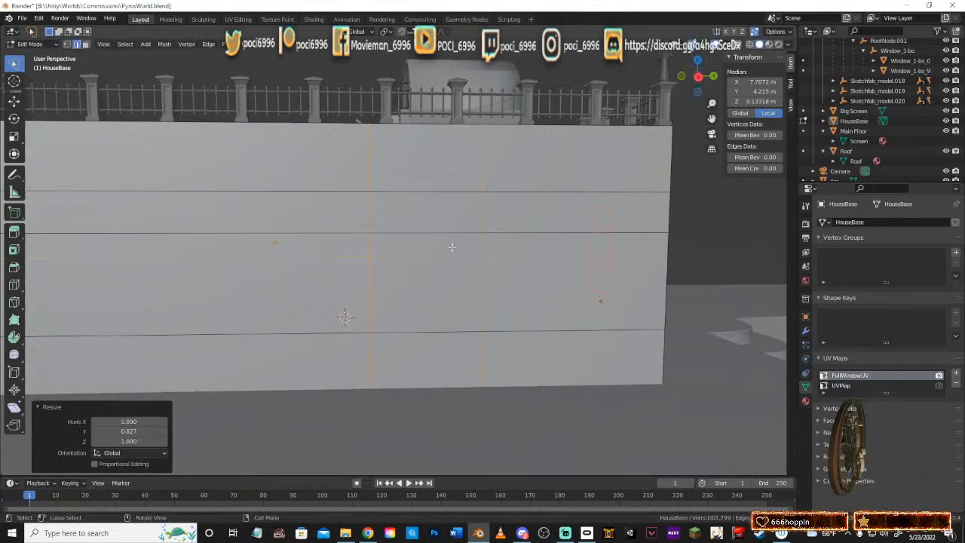
{"action": "left_click", "coordinate": [452, 223]}
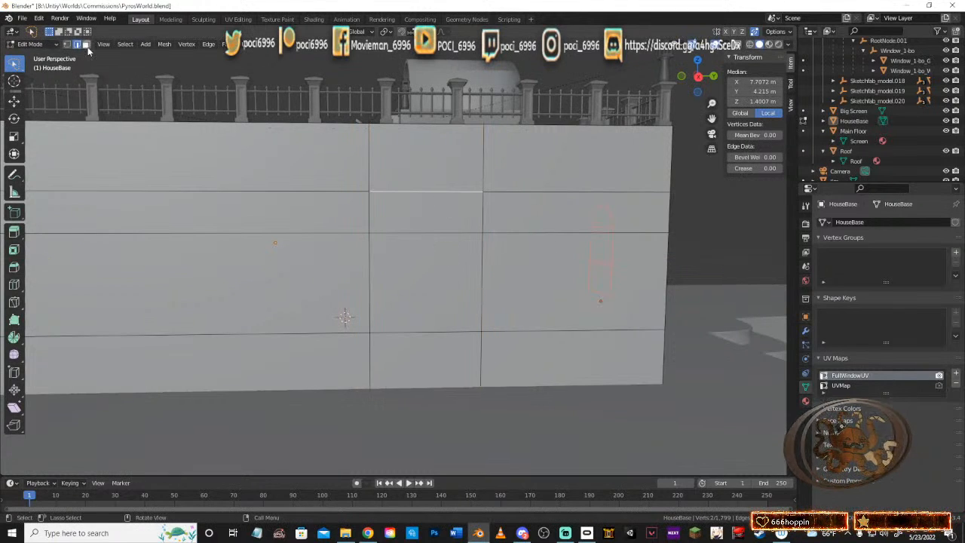
Step: Delete the two outer wall faces between the new vertical edges to open the window through HouseBase's side wall
{"action": "left_click", "coordinate": [85, 44]}
{"action": "left_click", "coordinate": [434, 221]}
{"action": "left_click", "coordinate": [443, 270], "text": "shift"}
{"action": "middle_click_drag", "start_coordinate": [443, 270], "coordinate": [326, 316]}
{"action": "scroll", "coordinate": [588, 267], "scroll_direction": "up", "scroll_amount": 1}
{"action": "key", "text": "x"}
{"action": "left_click", "coordinate": [411, 313]}
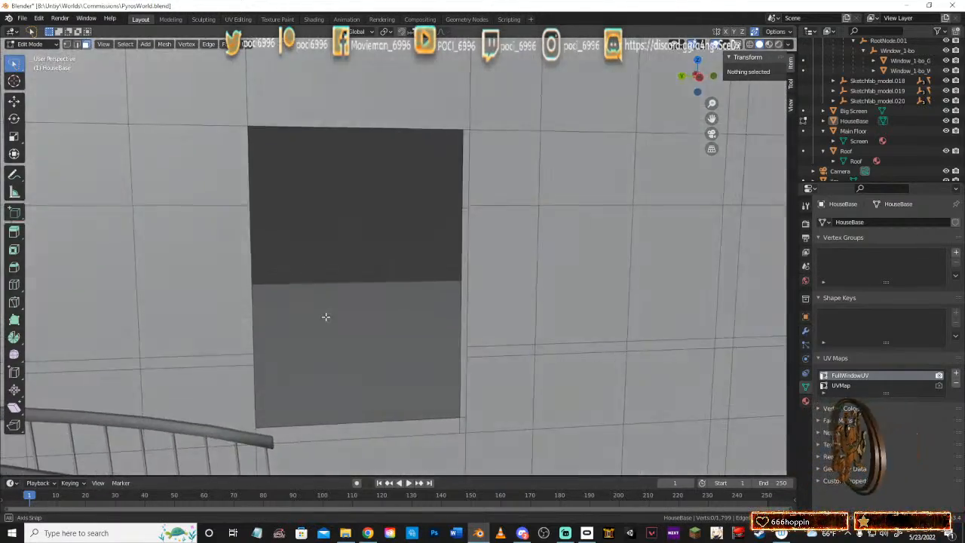
Step: Select the vertical edge loop along the staircase side of the inner wall opening
{"action": "left_click", "coordinate": [248, 314]}
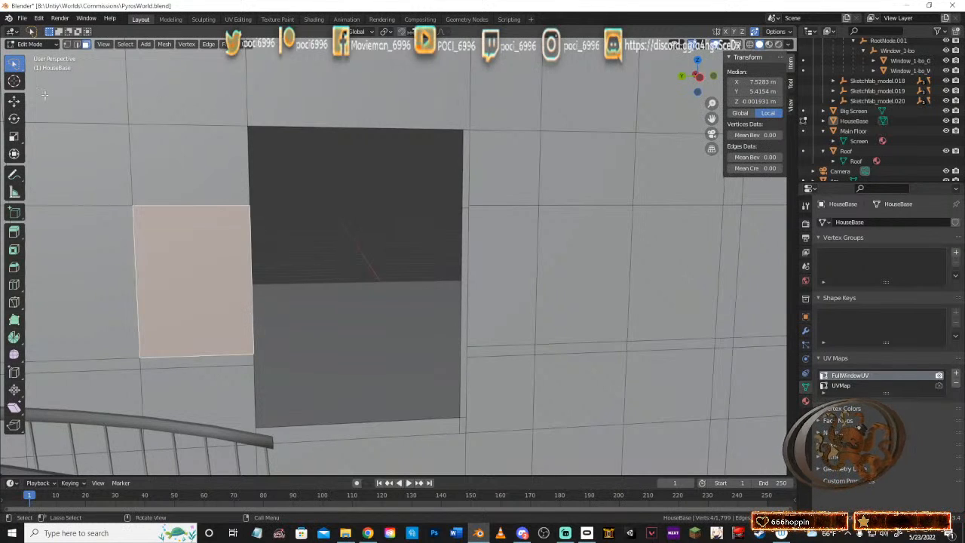
{"action": "key", "text": "2"}
{"action": "left_click", "coordinate": [246, 84]}
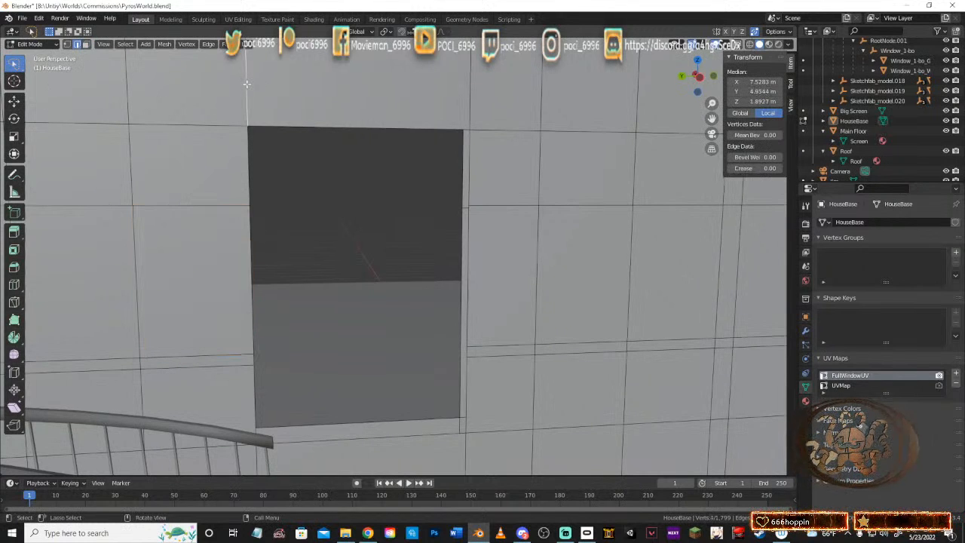
{"action": "left_click", "coordinate": [244, 169], "text": "alt"}
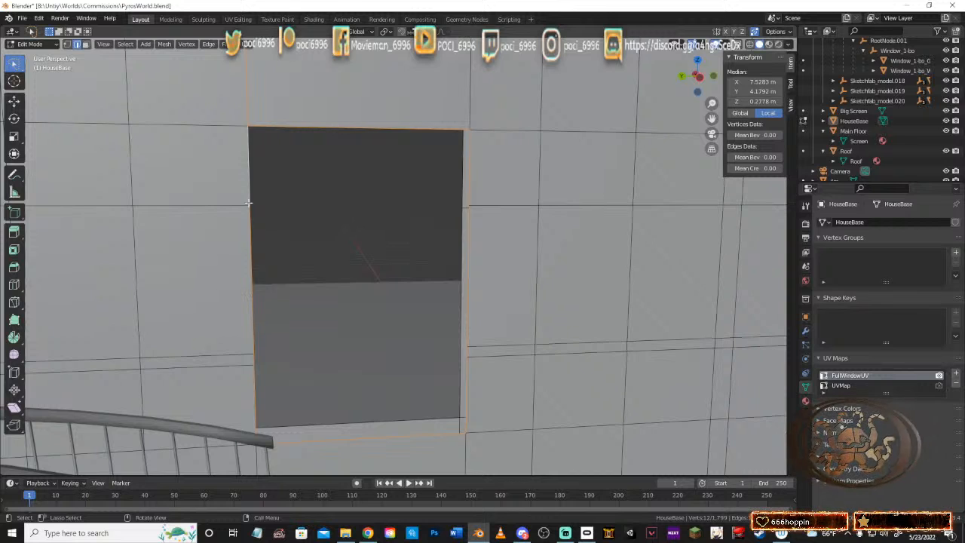
{"action": "left_click", "coordinate": [245, 101]}
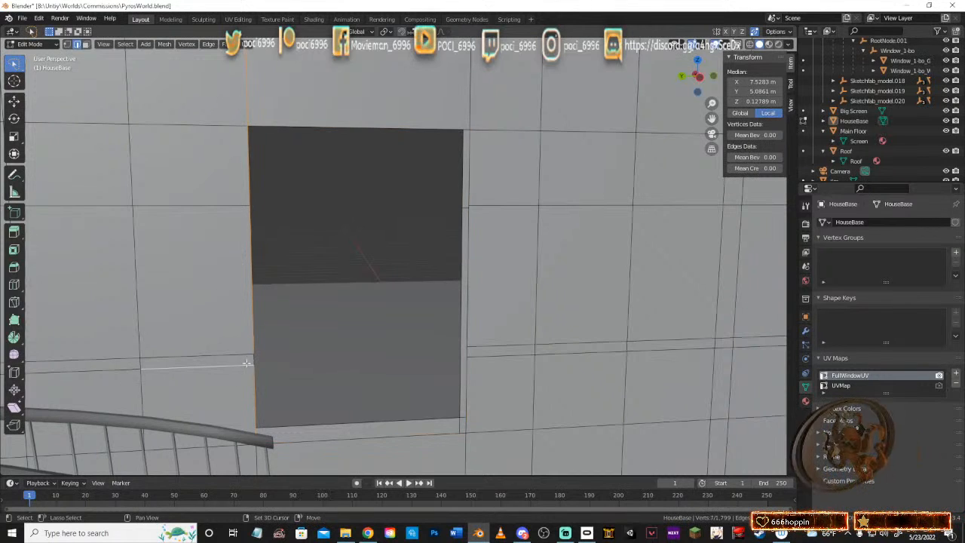
{"action": "middle_click_drag", "start_coordinate": [261, 357], "coordinate": [400, 223]}
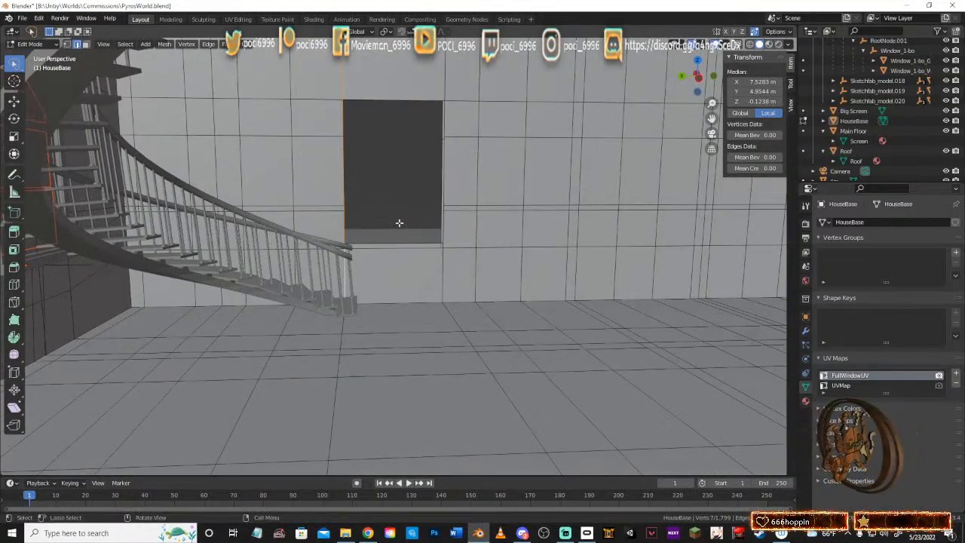
{"action": "key", "text": "g"}
{"action": "key", "text": "g"}
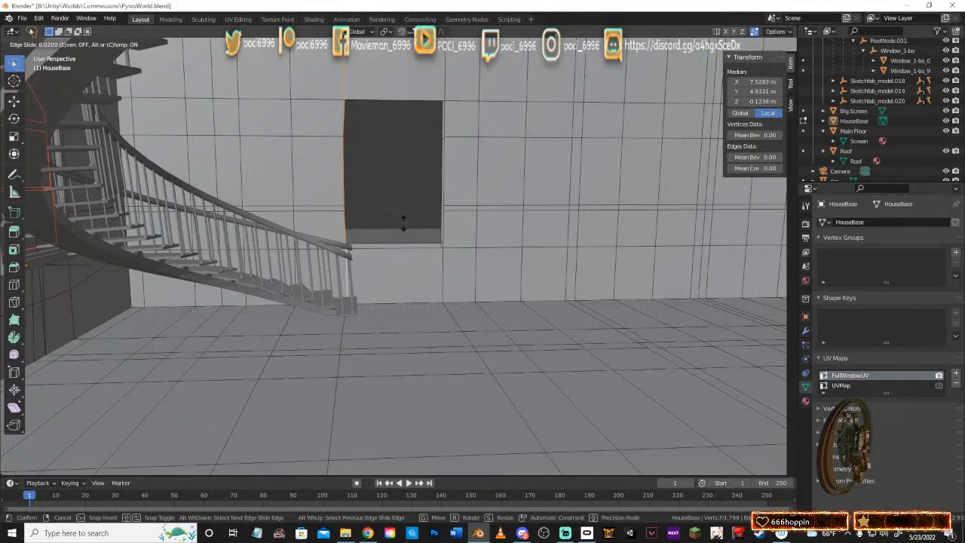
{"action": "left_click", "coordinate": [426, 225]}
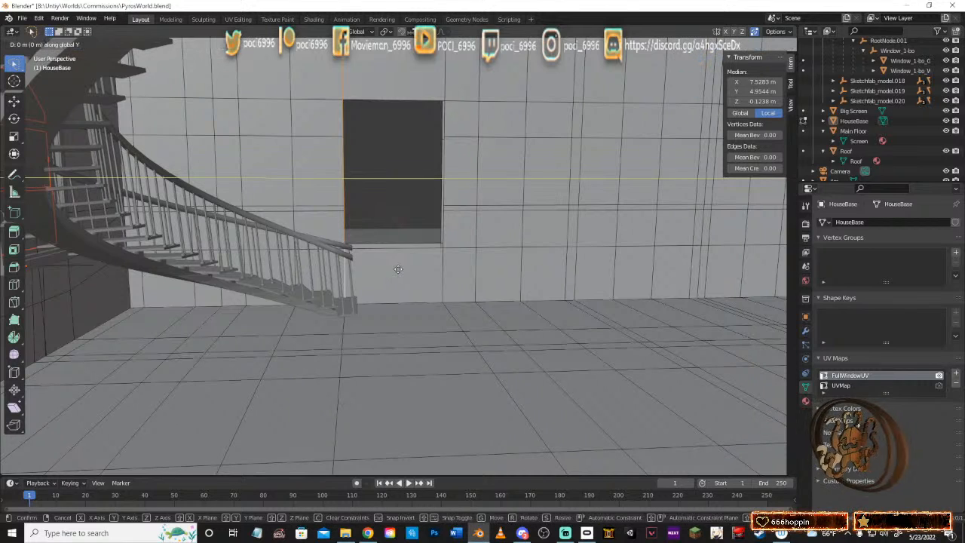
Step: Move the selected inner edge loop about -0.193 m along Y, narrowing the opening beside the stair railing
{"action": "key", "text": "g"}
{"action": "key", "text": "y"}
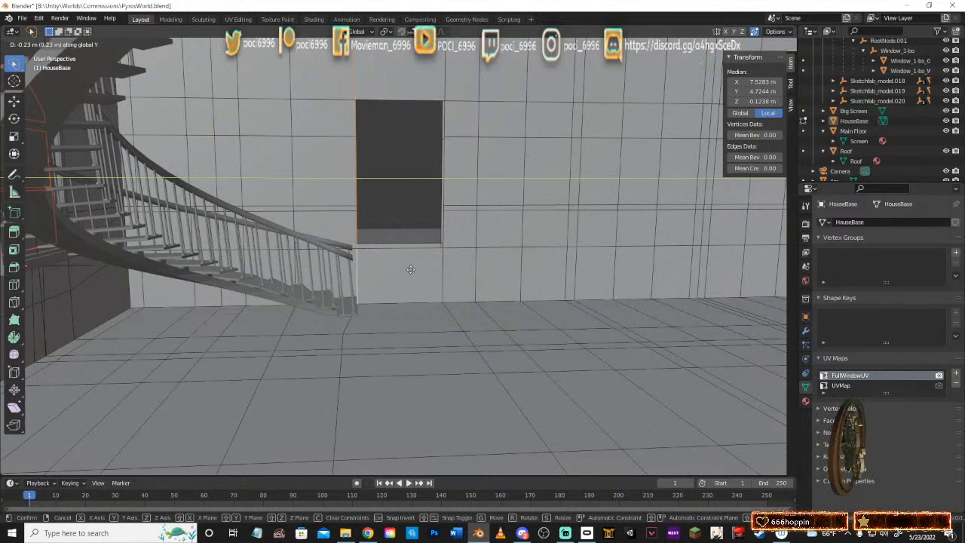
{"action": "left_click", "coordinate": [408, 271]}
Step: Examine the narrowed opening against the stair railing from the stairs, the roof and inside, and clear the edge selection
{"action": "mouse_move", "coordinate": [402, 269]}
{"action": "middle_mouse_down"}
{"action": "mouse_move", "coordinate": [367, 297]}
{"action": "mouse_move", "coordinate": [442, 332]}
{"action": "mouse_move", "coordinate": [480, 363]}
{"action": "mouse_move", "coordinate": [418, 278]}
{"action": "mouse_move", "coordinate": [368, 276]}
{"action": "mouse_move", "coordinate": [408, 282]}
{"action": "middle_mouse_up"}
{"action": "scroll", "coordinate": [482, 363], "scroll_direction": "up", "scroll_amount": 3}
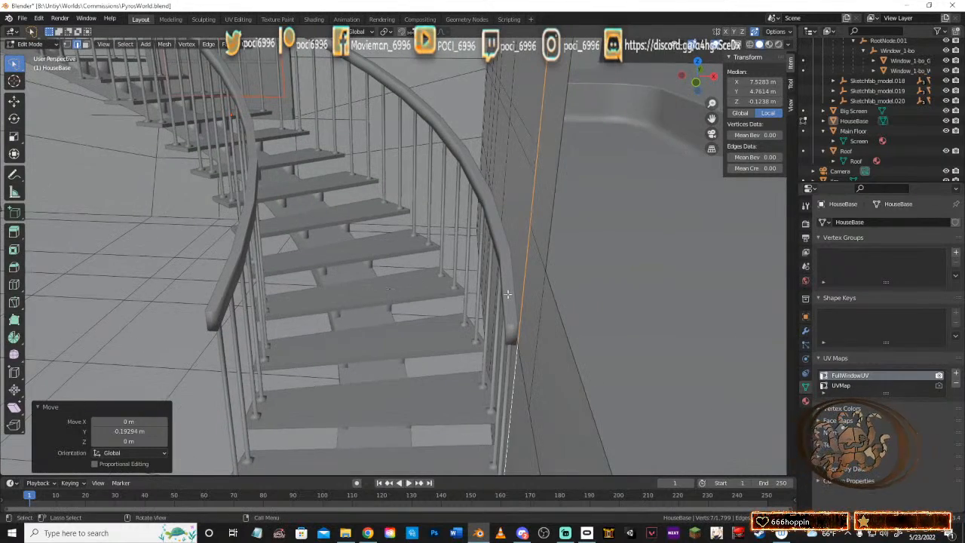
{"action": "middle_click_drag", "start_coordinate": [508, 294], "coordinate": [504, 330]}
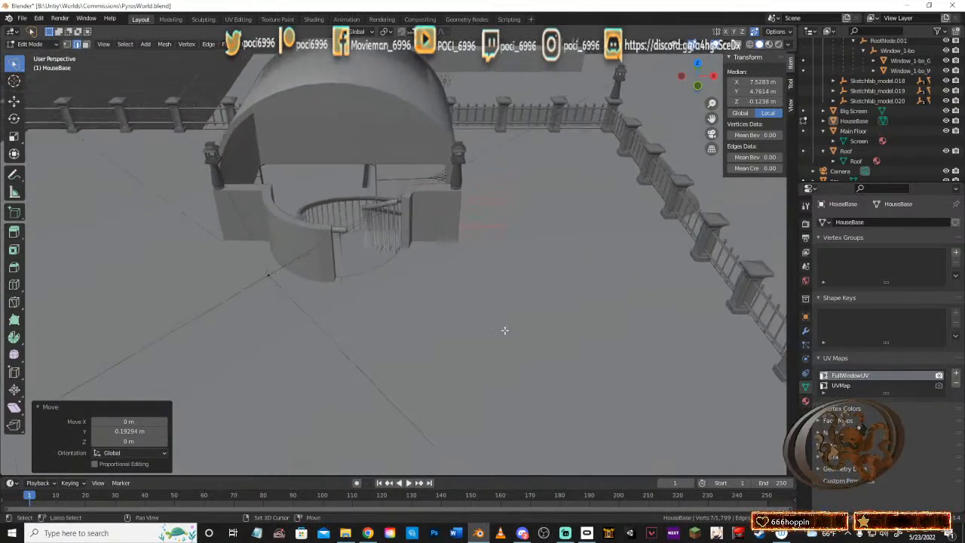
{"action": "scroll", "coordinate": [441, 274], "scroll_direction": "up", "scroll_amount": 6}
{"action": "middle_click_drag", "start_coordinate": [442, 274], "coordinate": [495, 307]}
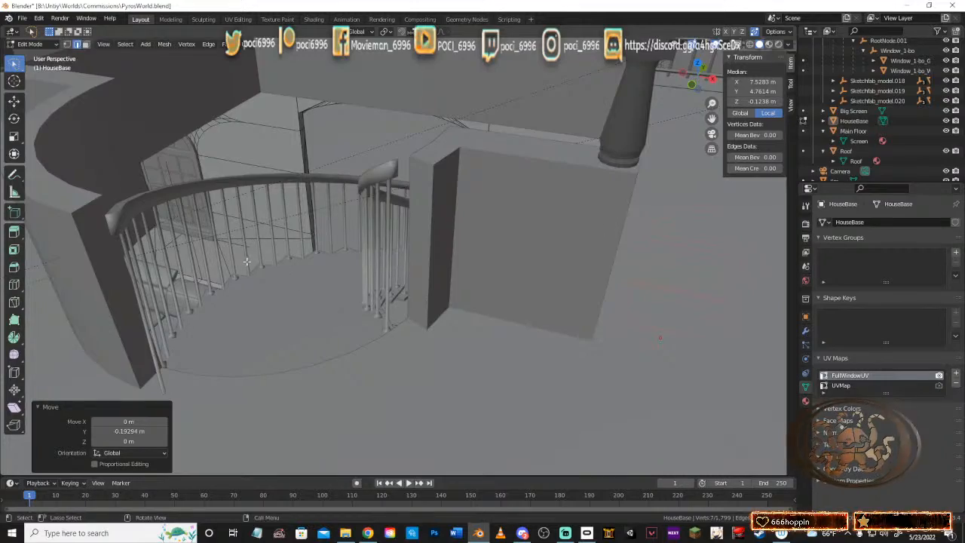
{"action": "middle_click_drag", "start_coordinate": [315, 285], "coordinate": [347, 252]}
{"action": "scroll", "coordinate": [411, 258], "scroll_direction": "up", "scroll_amount": 6}
{"action": "middle_click_drag", "start_coordinate": [352, 245], "coordinate": [406, 281]}
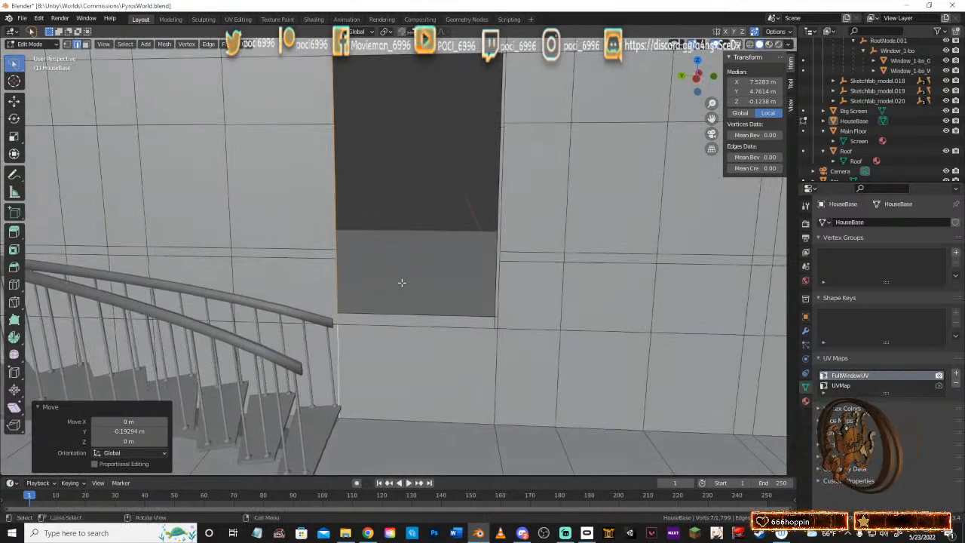
{"action": "middle_click_drag", "start_coordinate": [389, 246], "coordinate": [476, 223]}
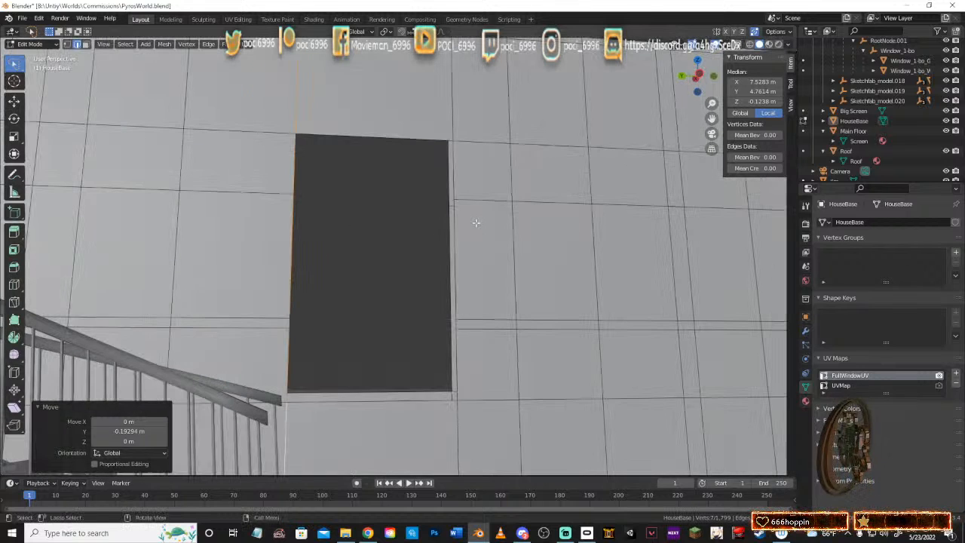
{"action": "left_click", "coordinate": [424, 185]}
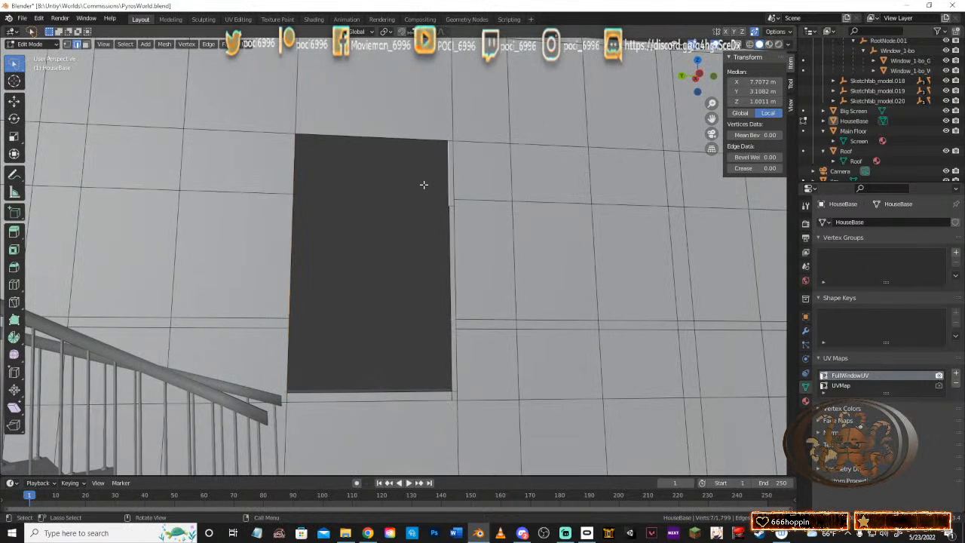
{"action": "left_click", "coordinate": [409, 187]}
Step: Select Sketchfab_model.017 and Sketchfab_model.018 with all their child objects in the Windows collection
{"action": "scroll", "coordinate": [878, 83], "scroll_direction": "up", "scroll_amount": 4}
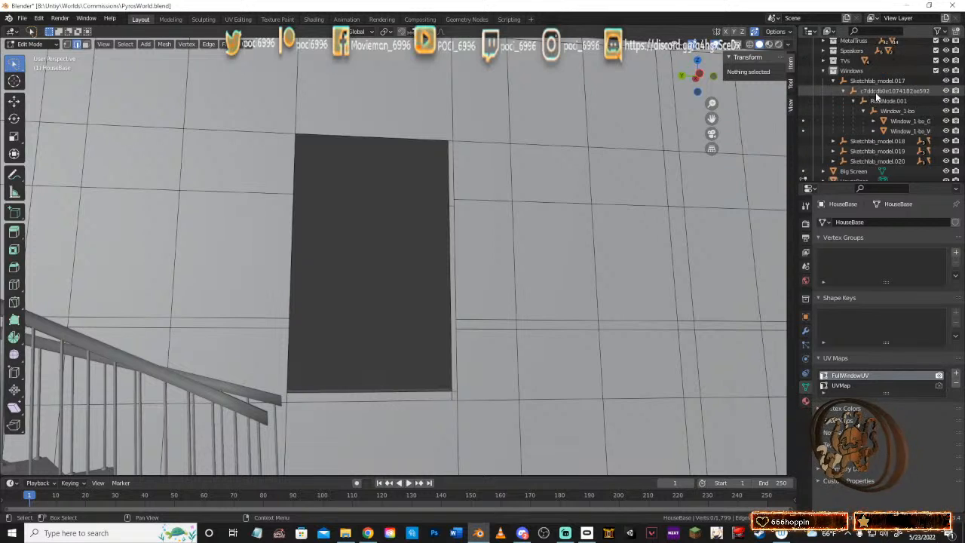
{"action": "left_click", "coordinate": [871, 102]}
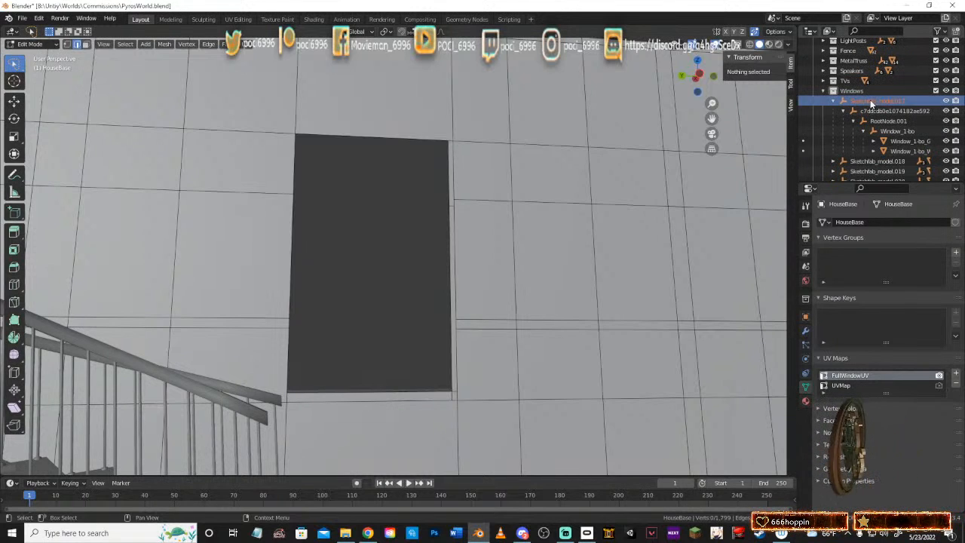
{"action": "left_click", "coordinate": [874, 150], "text": "shift"}
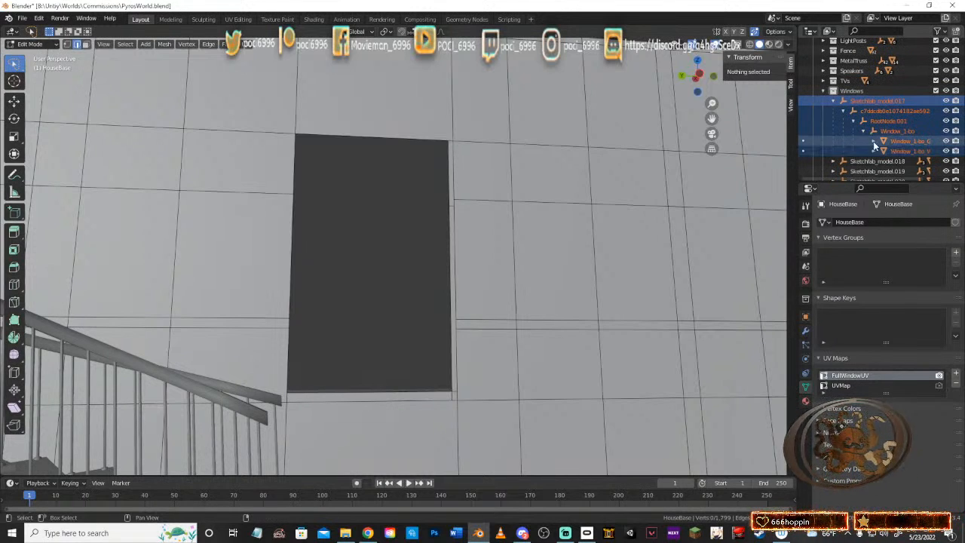
{"action": "scroll", "coordinate": [841, 124], "scroll_direction": "down", "scroll_amount": 1}
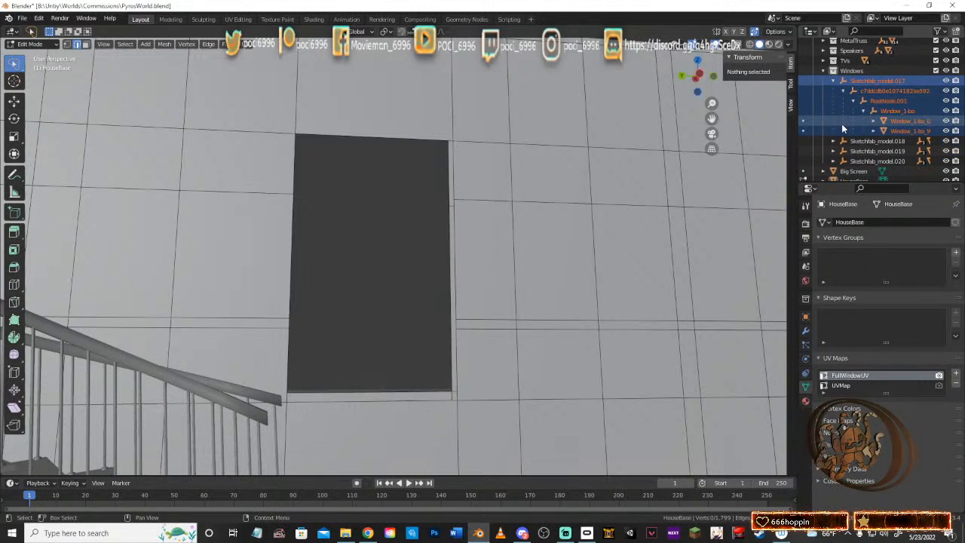
{"action": "left_click", "coordinate": [834, 141]}
{"action": "scroll", "coordinate": [866, 141], "scroll_direction": "down", "scroll_amount": 1}
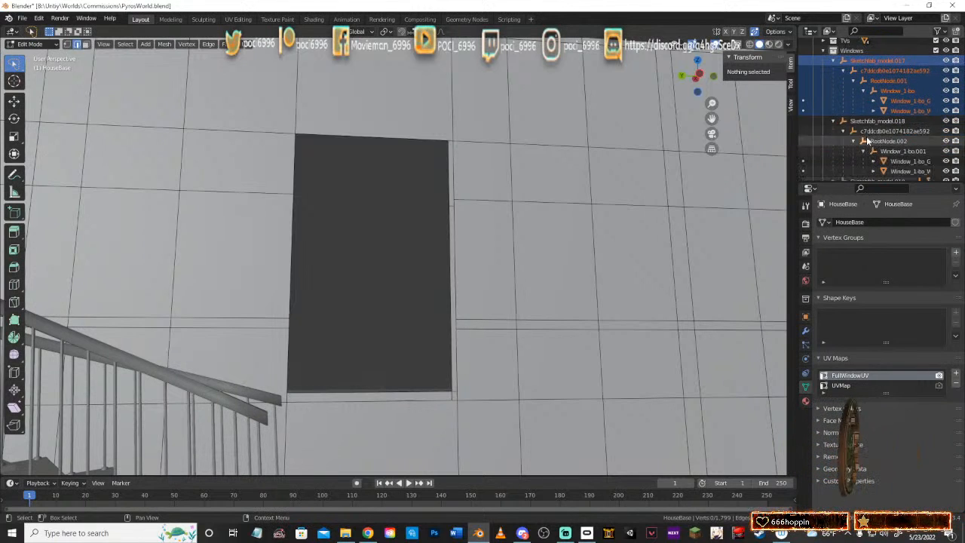
{"action": "left_click", "coordinate": [893, 169], "text": "shift"}
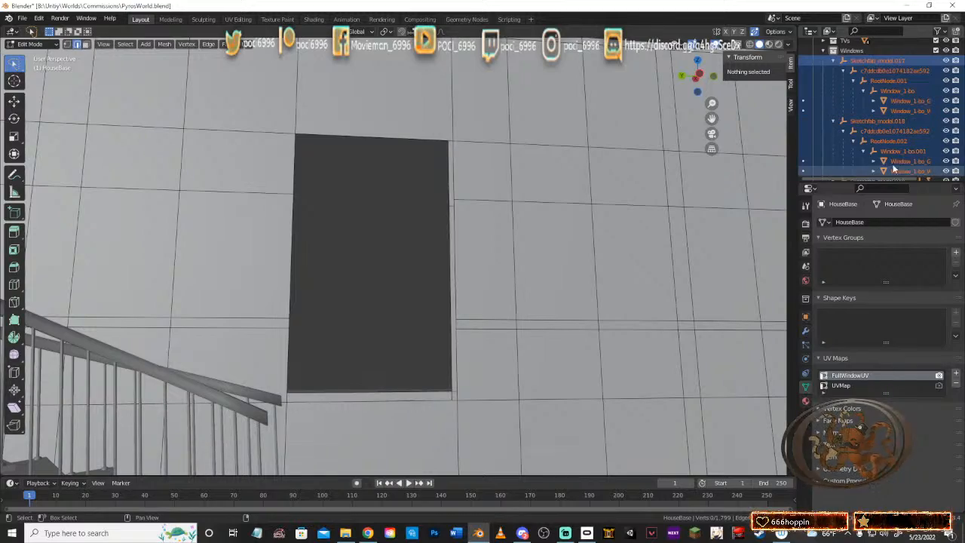
{"action": "scroll", "coordinate": [365, 193], "scroll_direction": "down", "scroll_amount": 2}
{"action": "scroll", "coordinate": [422, 202], "scroll_direction": "up", "scroll_amount": 1}
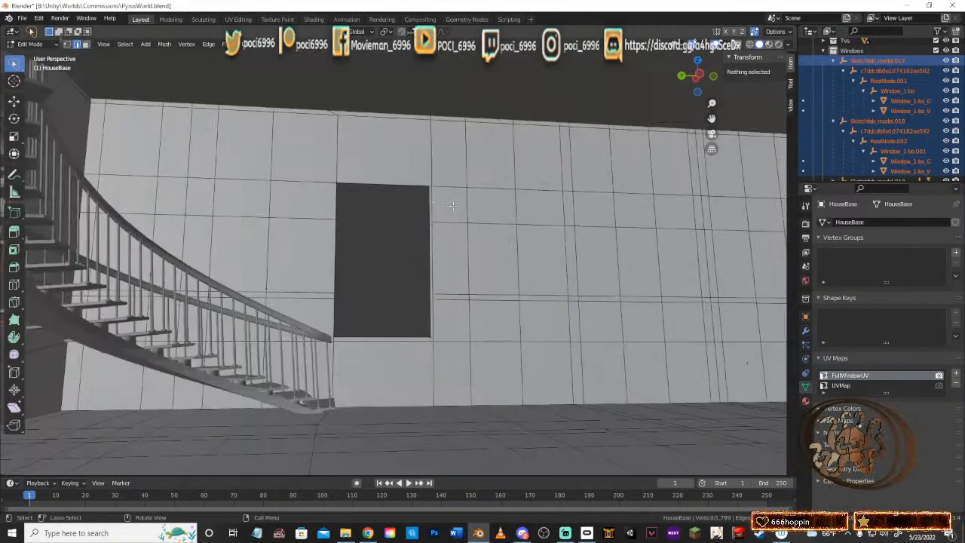
Step: Duplicate the selected arched window in Object Mode and move the copy about 2.79 m along X to the side wall corner
{"action": "scroll", "coordinate": [453, 205], "scroll_direction": "up", "scroll_amount": 2}
{"action": "middle_click_drag", "start_coordinate": [452, 205], "coordinate": [368, 250]}
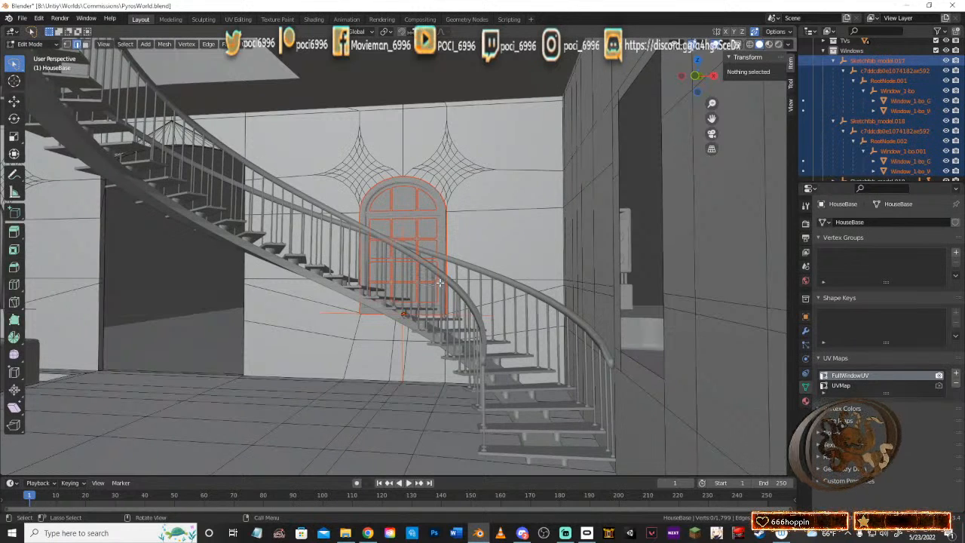
{"action": "key", "text": "Tab"}
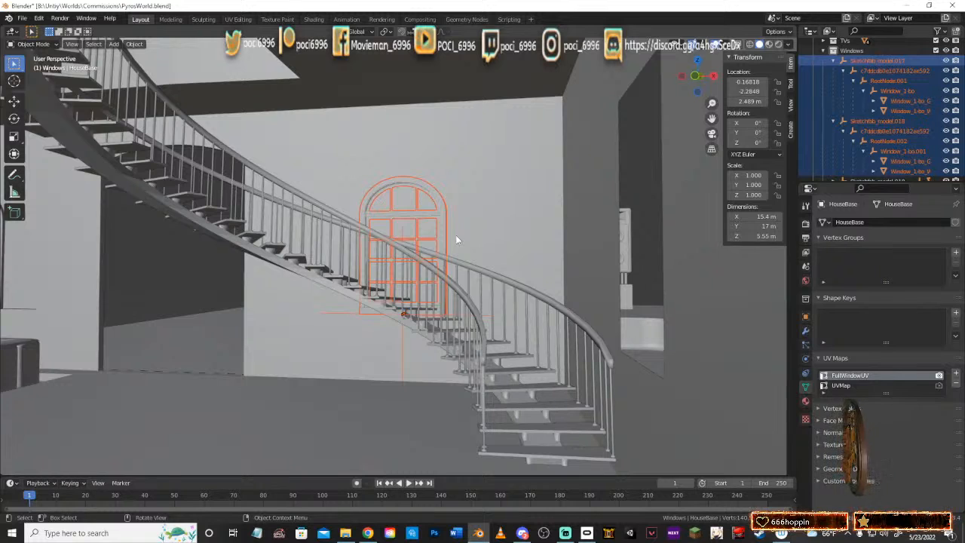
{"action": "key", "text": "shift+d"}
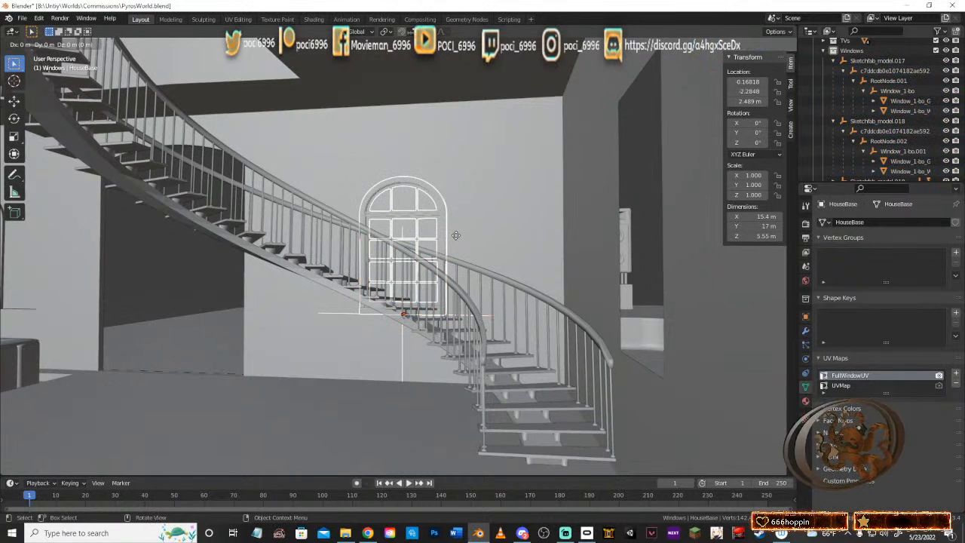
{"action": "left_click", "coordinate": [456, 236]}
{"action": "key", "text": "g"}
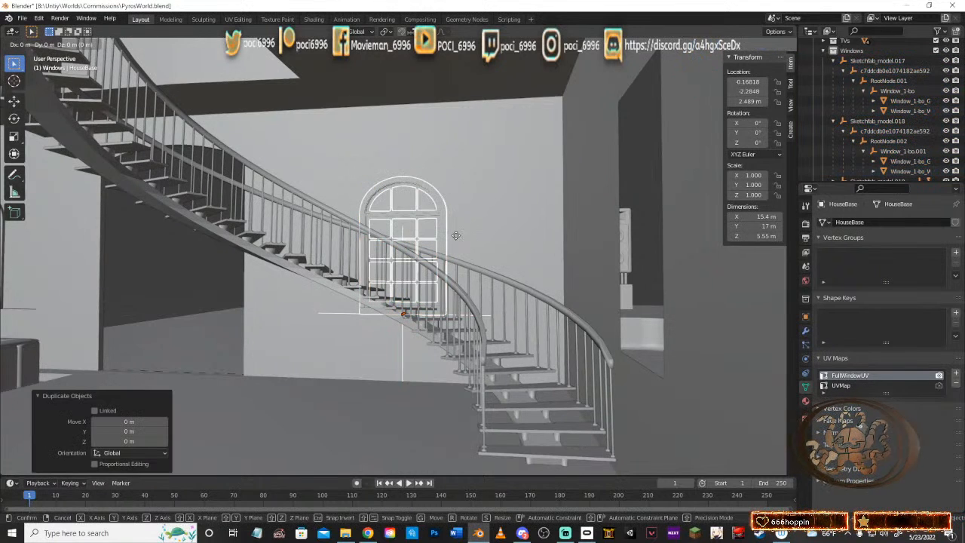
{"action": "key", "text": "x"}
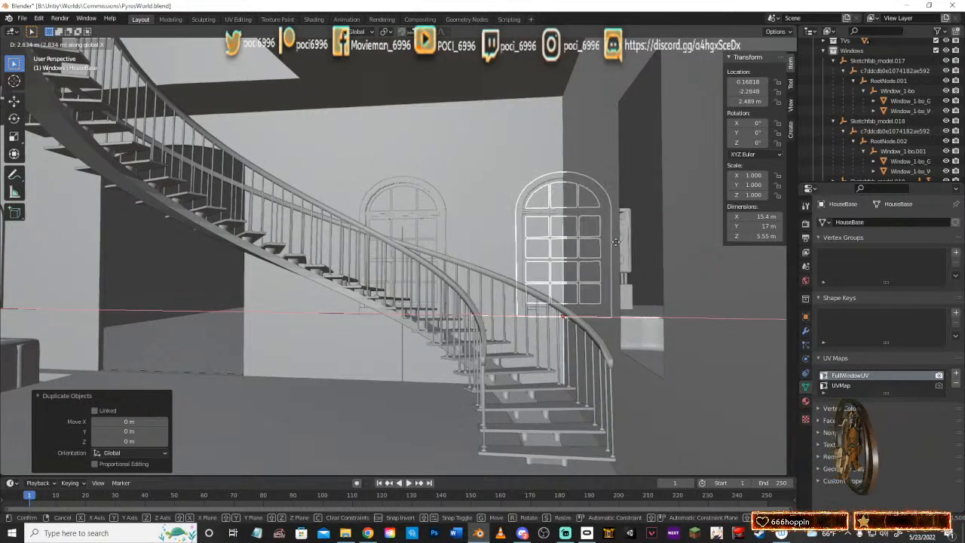
{"action": "left_click", "coordinate": [613, 242]}
Step: Rotate the duplicated window -90° about the global Z axis to align with the side wall
{"action": "middle_click_drag", "start_coordinate": [643, 233], "coordinate": [448, 269]}
{"action": "scroll", "coordinate": [519, 270], "scroll_direction": "down", "scroll_amount": 4}
{"action": "scroll", "coordinate": [609, 308], "scroll_direction": "up", "scroll_amount": 6}
{"action": "scroll", "coordinate": [458, 270], "scroll_direction": "up", "scroll_amount": 3}
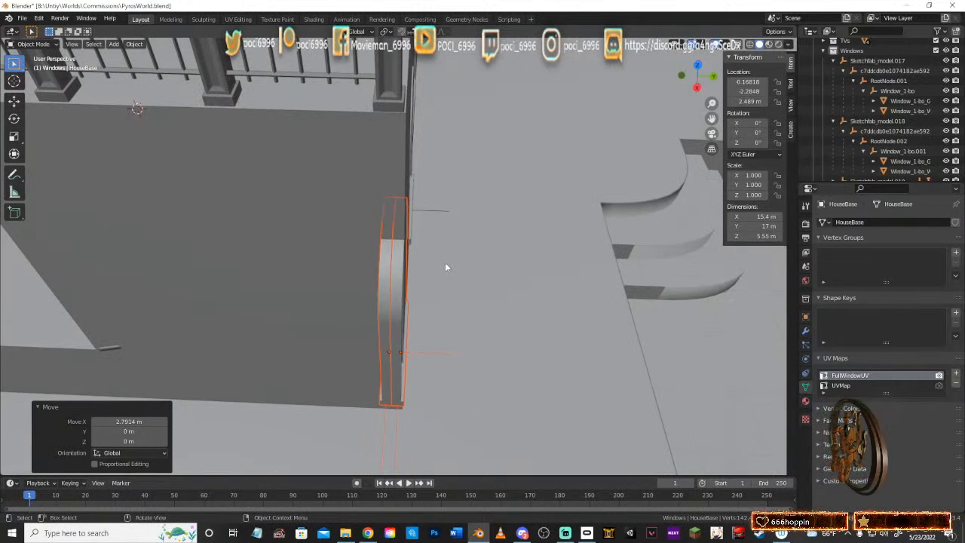
{"action": "key", "text": "r"}
{"action": "key", "text": "z"}
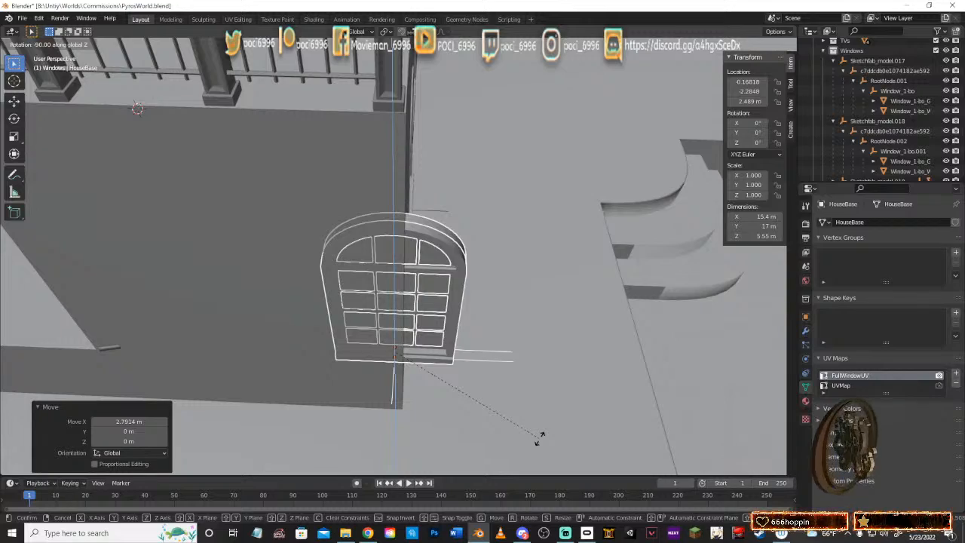
{"action": "left_click", "coordinate": [539, 437]}
Step: Move the rotated window about 0.158 m along X into the side wall's plane
{"action": "middle_click_drag", "start_coordinate": [538, 437], "coordinate": [464, 375]}
{"action": "key", "text": "g"}
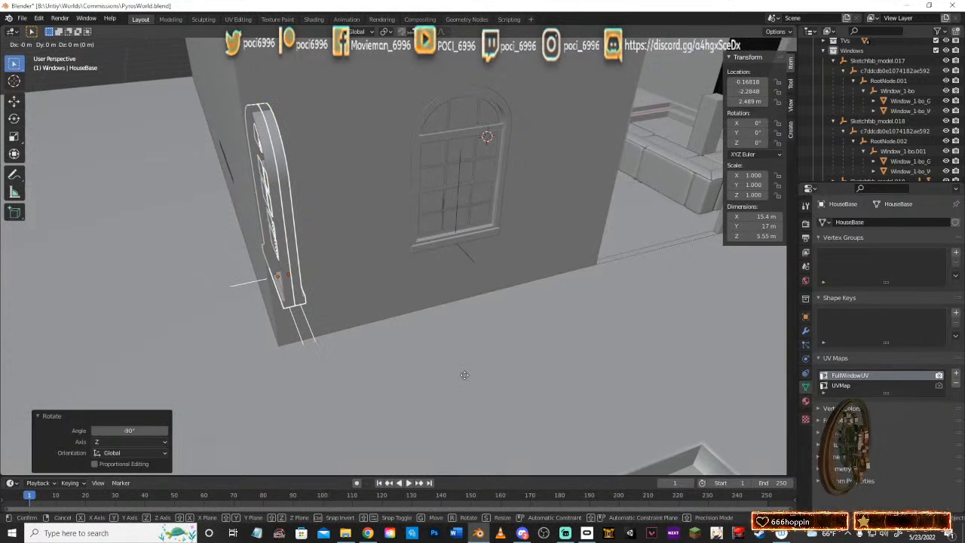
{"action": "key", "text": "x"}
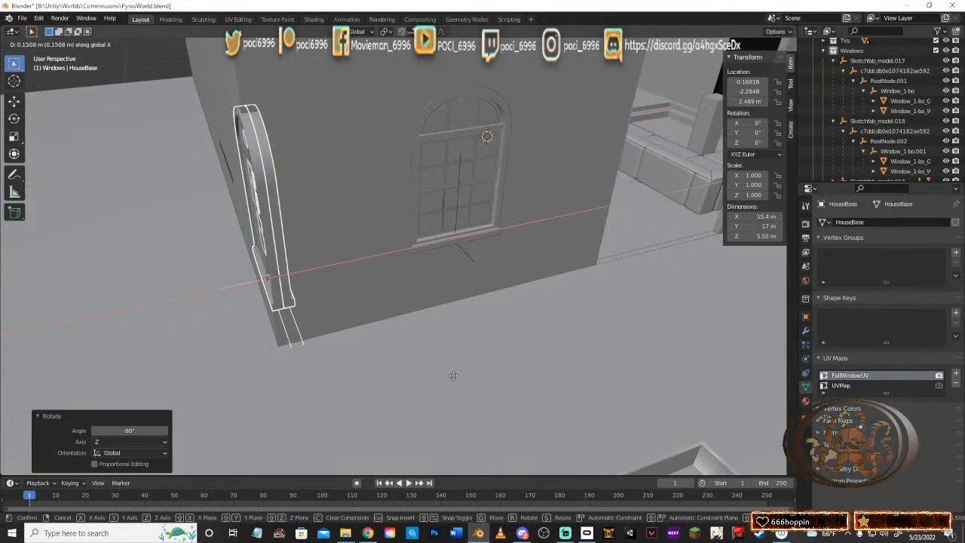
{"action": "left_click", "coordinate": [453, 375]}
Step: Move the window copy about -5.04 m along Y into the side wall opening beside the staircase
{"action": "middle_click_drag", "start_coordinate": [453, 375], "coordinate": [459, 330]}
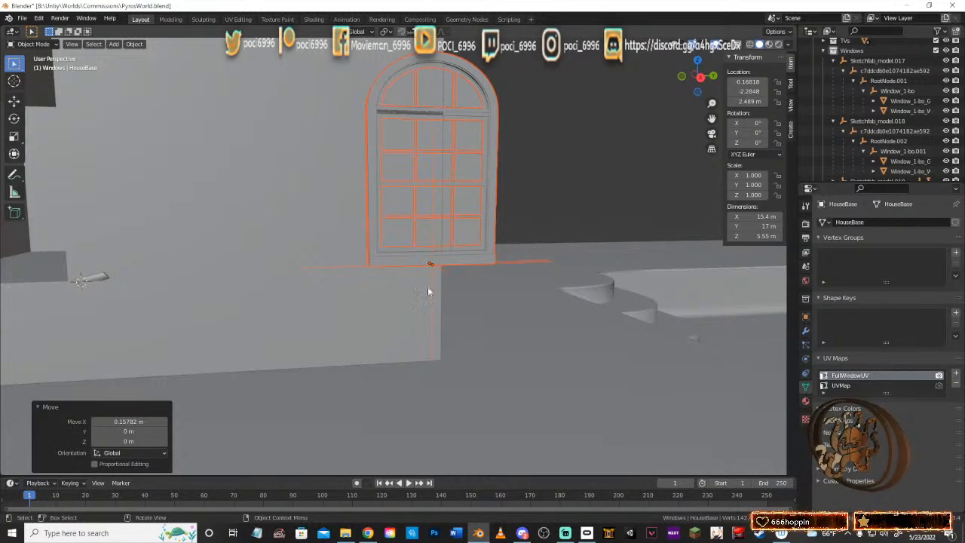
{"action": "scroll", "coordinate": [427, 291], "scroll_direction": "down", "scroll_amount": 4}
{"action": "middle_click_drag", "start_coordinate": [324, 297], "coordinate": [480, 340]}
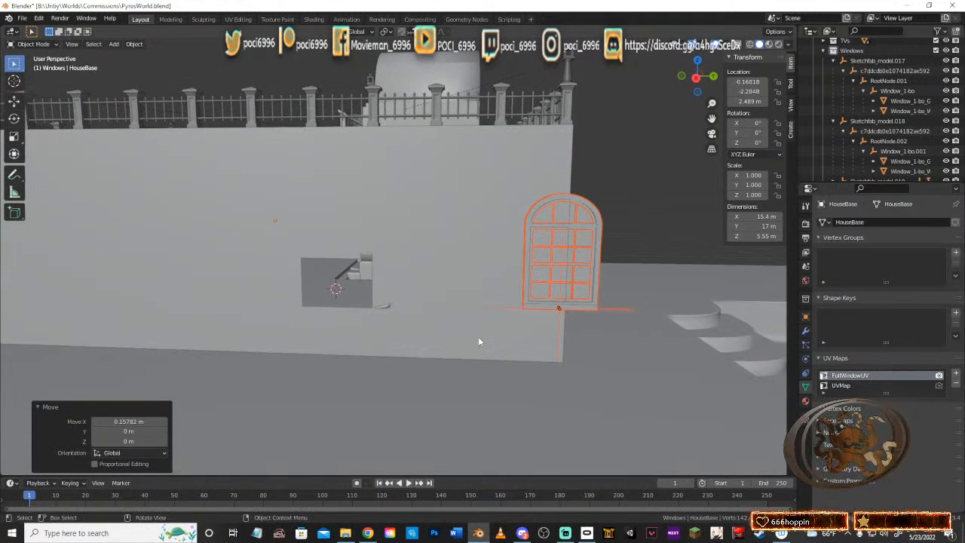
{"action": "key", "text": "g"}
{"action": "key", "text": "y"}
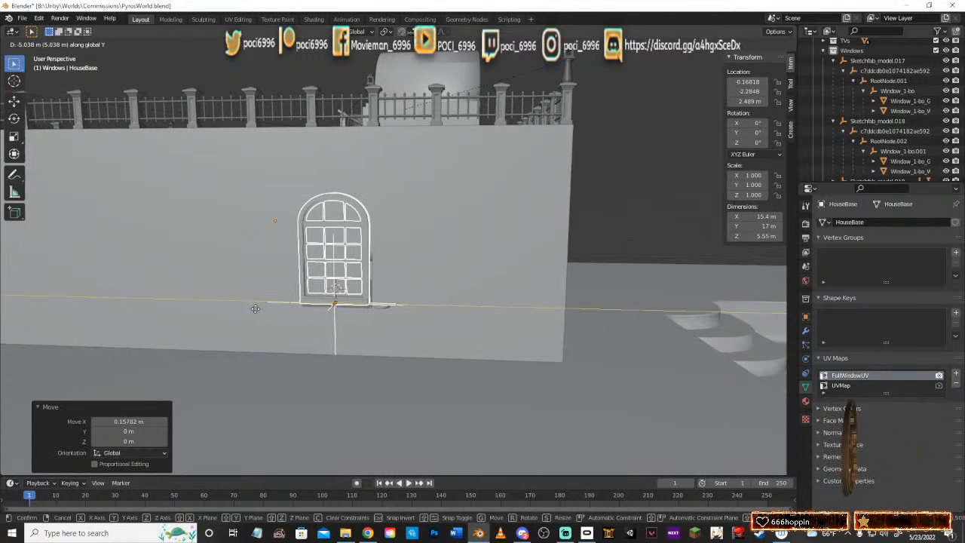
{"action": "left_click", "coordinate": [256, 308]}
{"action": "middle_click_drag", "start_coordinate": [286, 263], "coordinate": [422, 252]}
{"action": "scroll", "coordinate": [287, 274], "scroll_direction": "up", "scroll_amount": 4}
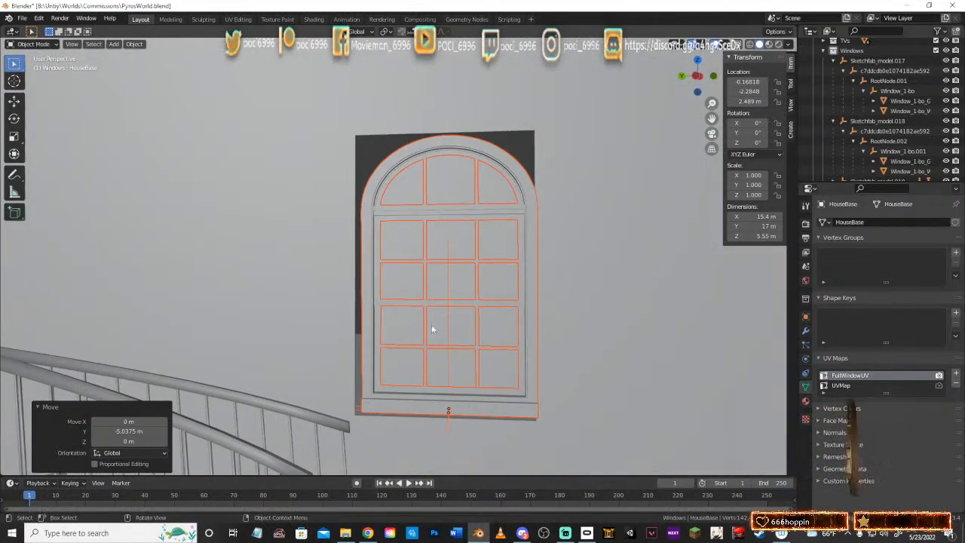
Step: Move the duplicated arched window about 0.046 m along Y to centre it in the side wall opening
{"action": "key", "text": "g"}
{"action": "key", "text": "y"}
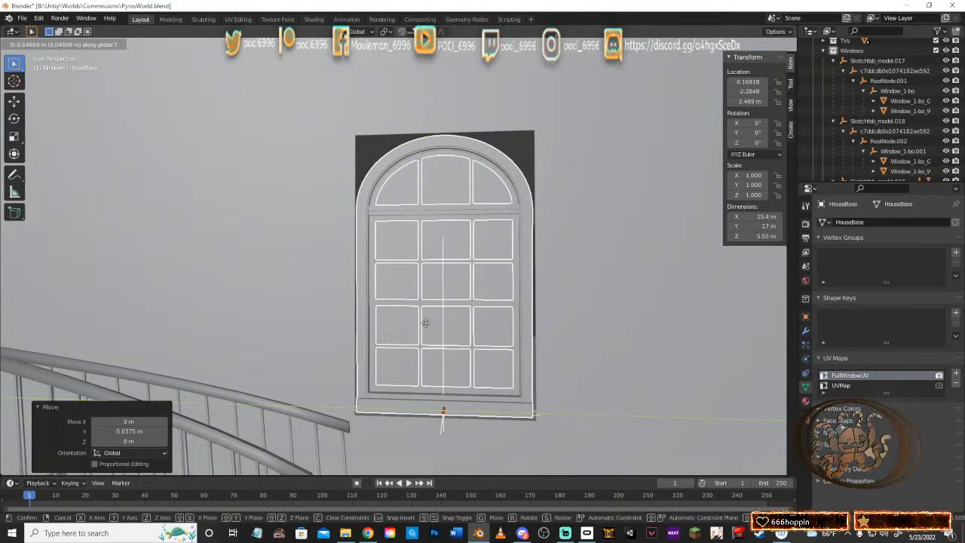
{"action": "left_click", "coordinate": [425, 322]}
{"action": "middle_click_drag", "start_coordinate": [435, 312], "coordinate": [406, 279]}
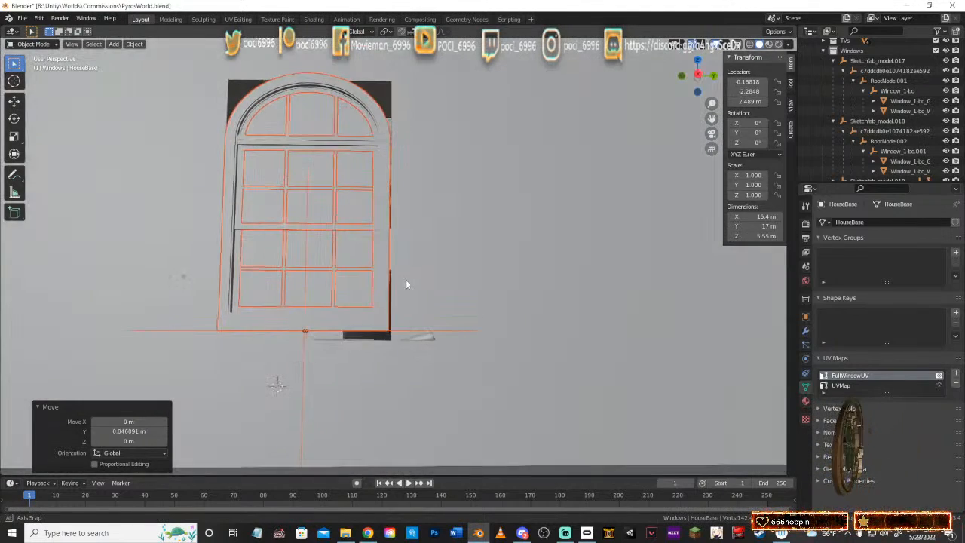
Step: In HouseBase's Edit Mode, move the outer wall's vertical edges beside the window along negative Y to line up with the opening's side
{"action": "left_click", "coordinate": [465, 234]}
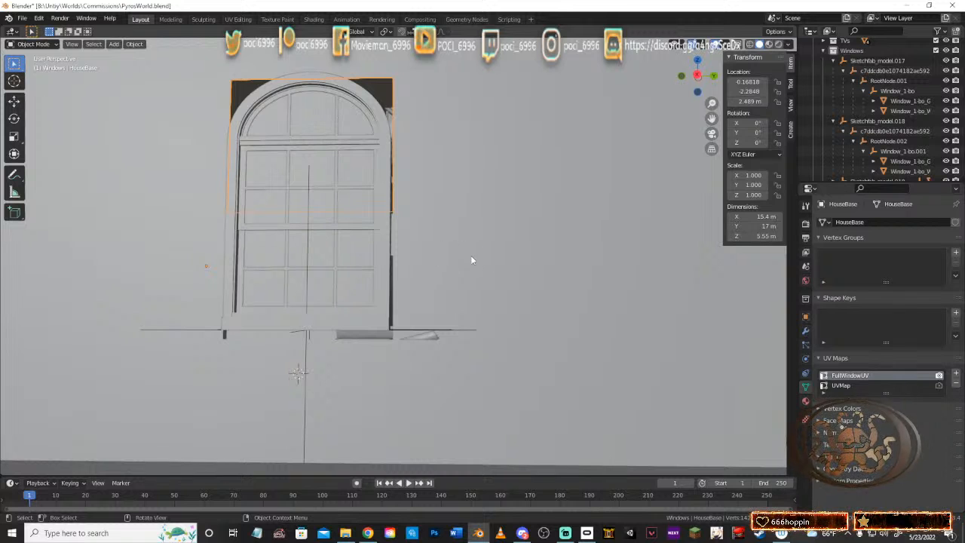
{"action": "scroll", "coordinate": [900, 139], "scroll_direction": "down", "scroll_amount": 5}
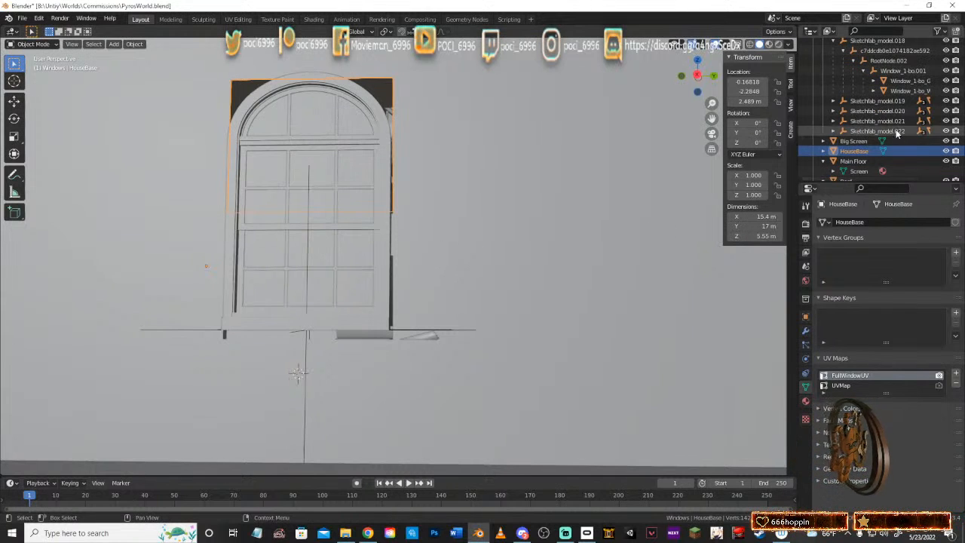
{"action": "middle_click_drag", "start_coordinate": [400, 233], "coordinate": [473, 224]}
{"action": "middle_click_drag", "start_coordinate": [521, 189], "coordinate": [496, 192]}
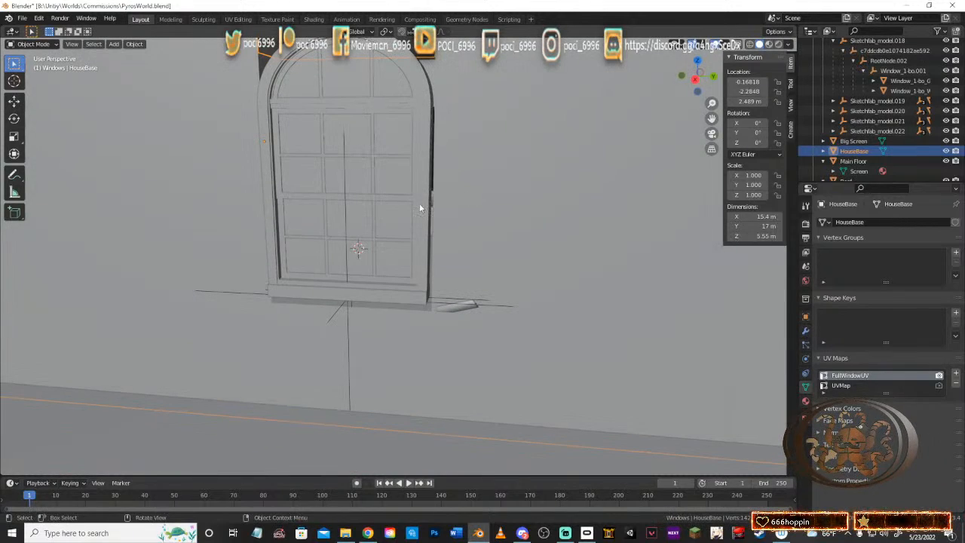
{"action": "middle_click_drag", "start_coordinate": [560, 180], "coordinate": [519, 176]}
{"action": "key", "text": "Tab"}
{"action": "left_click", "coordinate": [455, 128]}
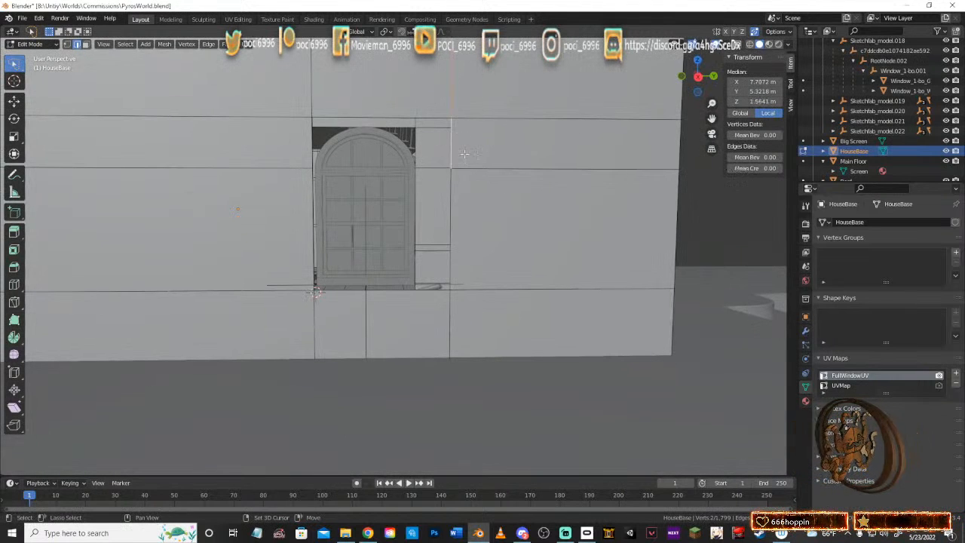
{"action": "left_click", "coordinate": [469, 218], "text": "shift"}
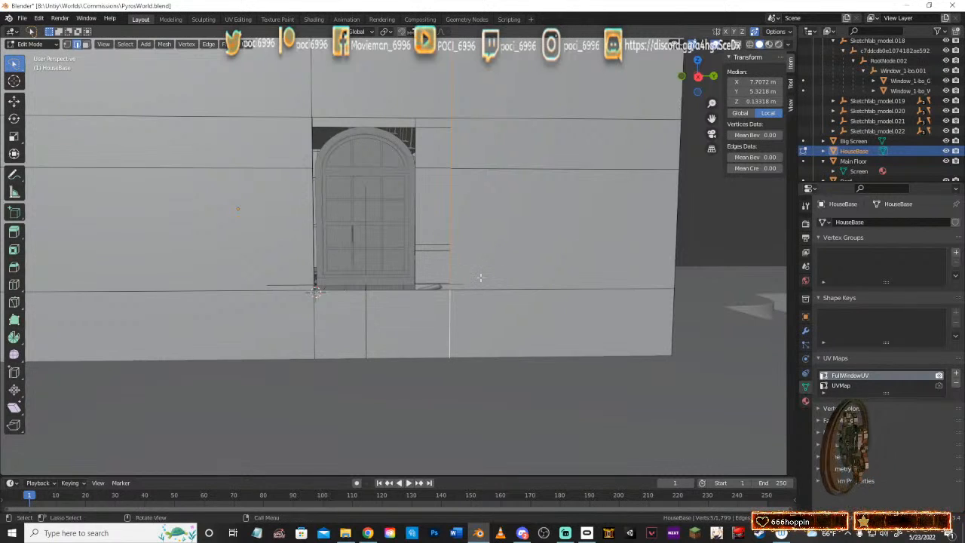
{"action": "key", "text": "g"}
{"action": "key", "text": "y"}
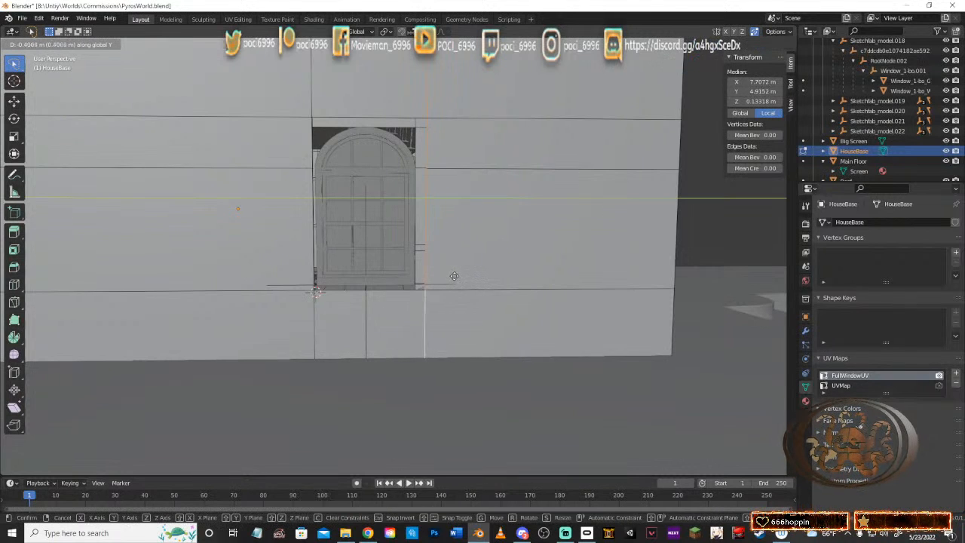
{"action": "left_click", "coordinate": [445, 273]}
Step: Lower the outer wall's horizontal edge above the window along Z to about 1.26 m, level with the opening's top
{"action": "middle_click_drag", "start_coordinate": [445, 274], "coordinate": [395, 204]}
{"action": "left_click", "coordinate": [347, 119]}
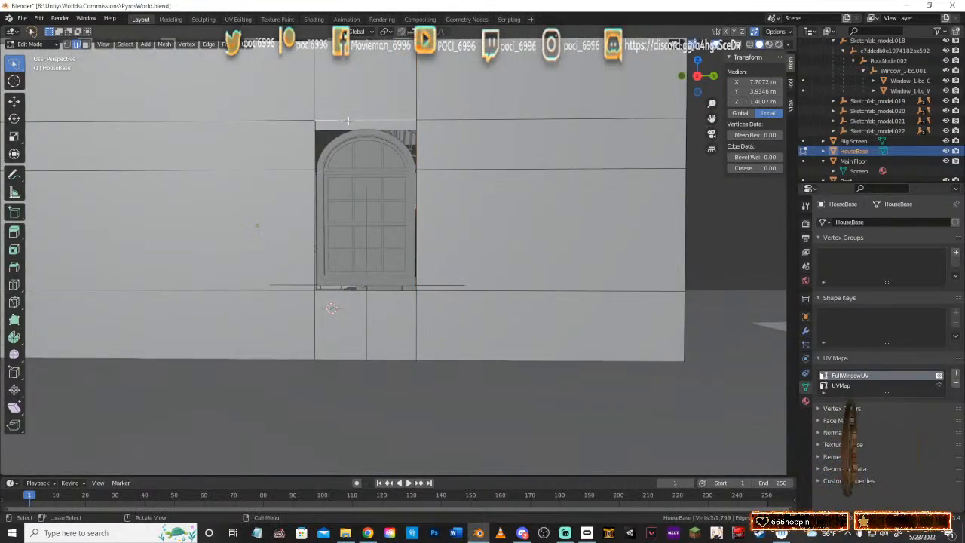
{"action": "key", "text": "g"}
{"action": "key", "text": "z"}
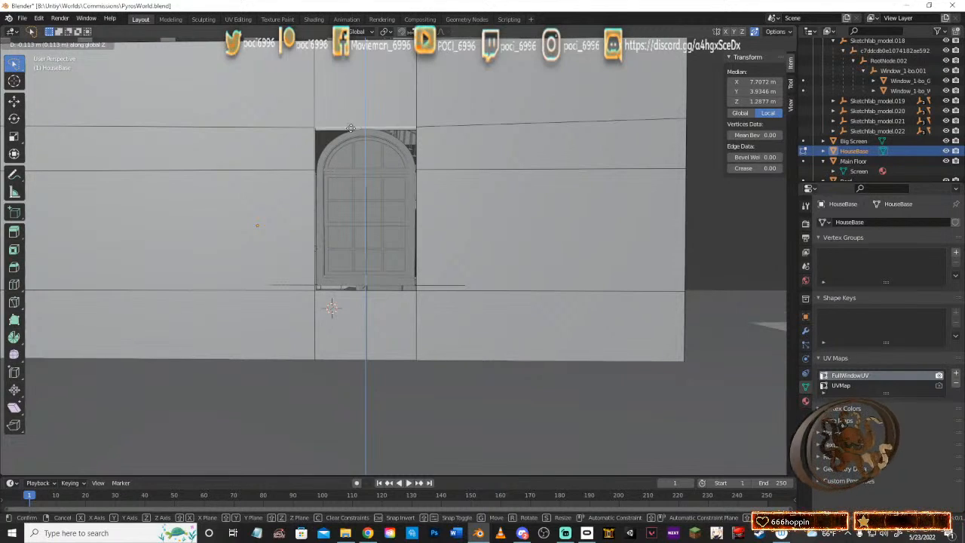
{"action": "left_click", "coordinate": [352, 133]}
Step: Raise the inner wall's bottom edge of the window opening about 0.061 m along Z toward the window sill
{"action": "middle_click_drag", "start_coordinate": [351, 133], "coordinate": [448, 305]}
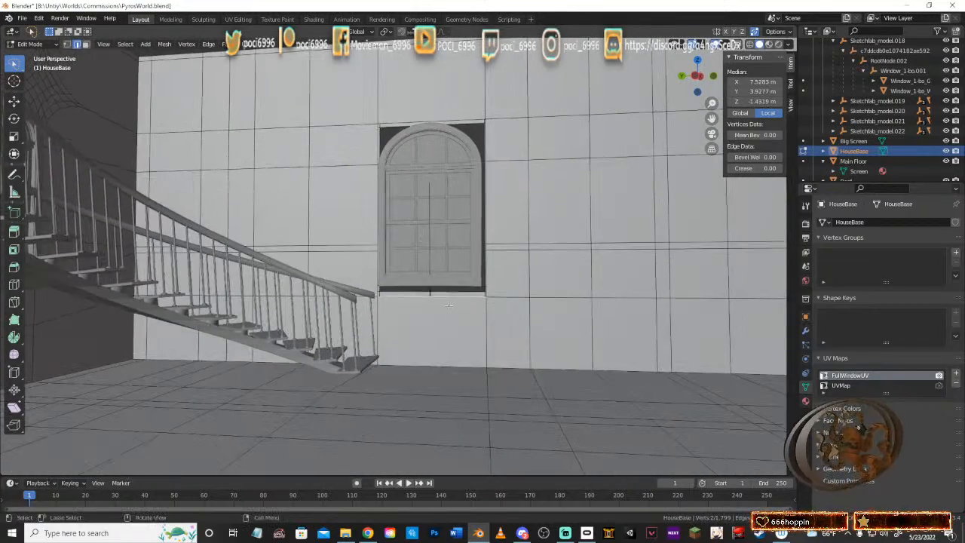
{"action": "key", "text": "g"}
{"action": "key", "text": "z"}
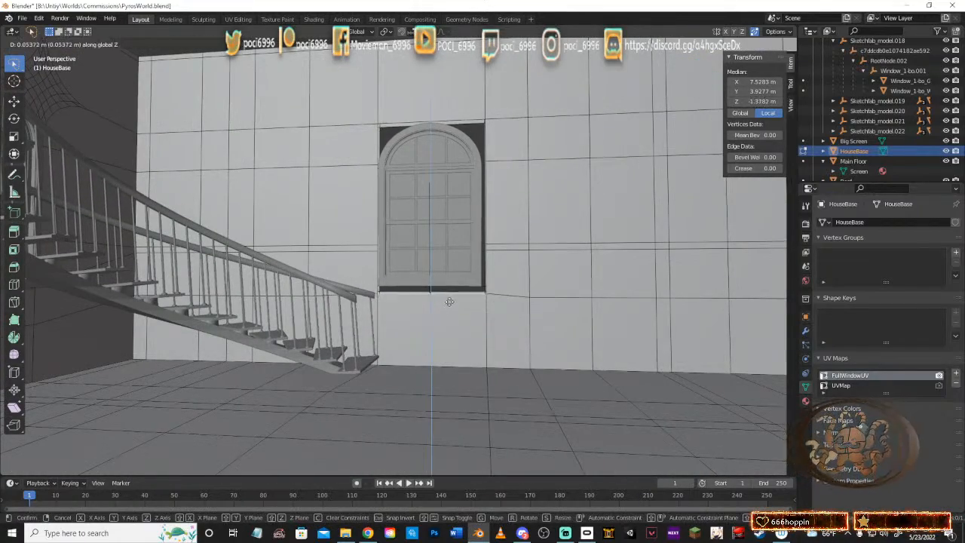
{"action": "left_click", "coordinate": [450, 301]}
Step: Examine the house exterior and the fit of the new side wall window from outside
{"action": "middle_click_drag", "start_coordinate": [469, 237], "coordinate": [399, 216]}
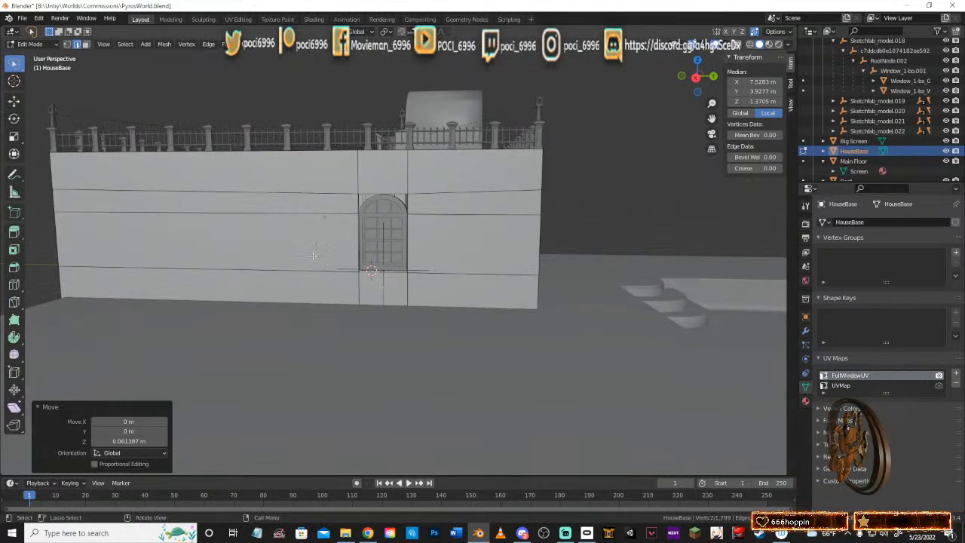
{"action": "middle_click_drag", "start_coordinate": [313, 256], "coordinate": [404, 279]}
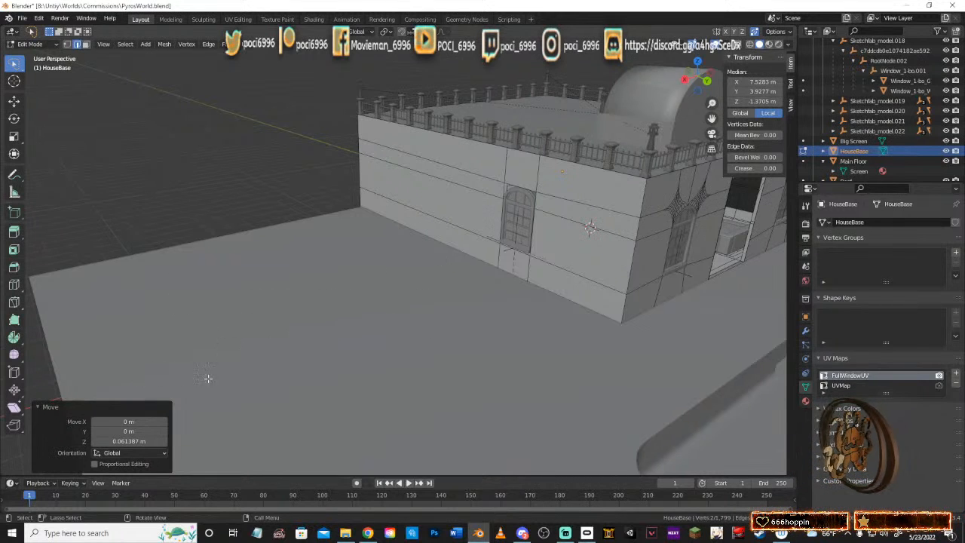
{"action": "middle_click_drag", "start_coordinate": [389, 324], "coordinate": [329, 332]}
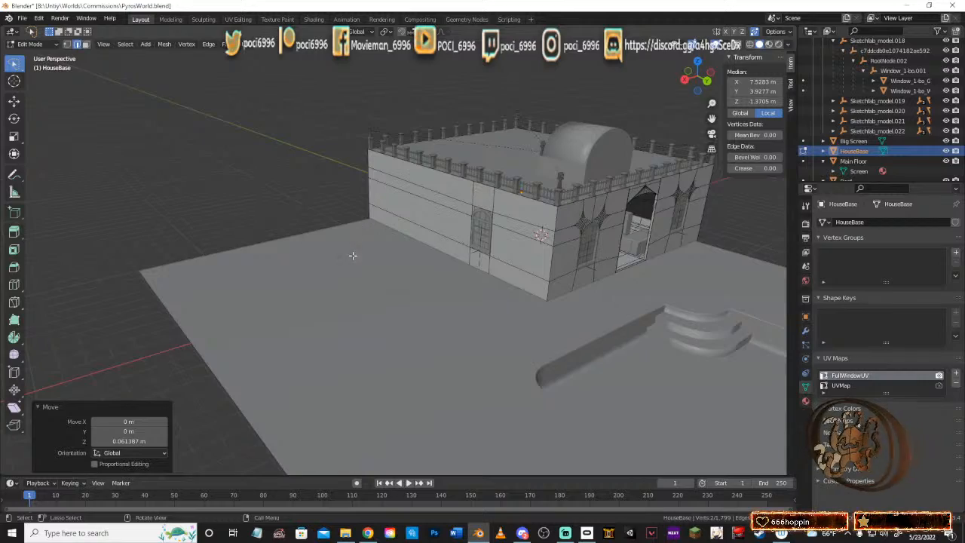
{"action": "middle_click_drag", "start_coordinate": [345, 232], "coordinate": [449, 288]}
{"action": "key", "text": "Tab"}
{"action": "scroll", "coordinate": [497, 260], "scroll_direction": "up", "scroll_amount": 2}
{"action": "key", "text": "Tab"}
{"action": "scroll", "coordinate": [417, 256], "scroll_direction": "up", "scroll_amount": 2}
Step: Save the file and bevel the opening's two upper outer-wall corner vertices about 0.727 m with 7 segments to follow the window arch
{"action": "left_click", "coordinate": [67, 44]}
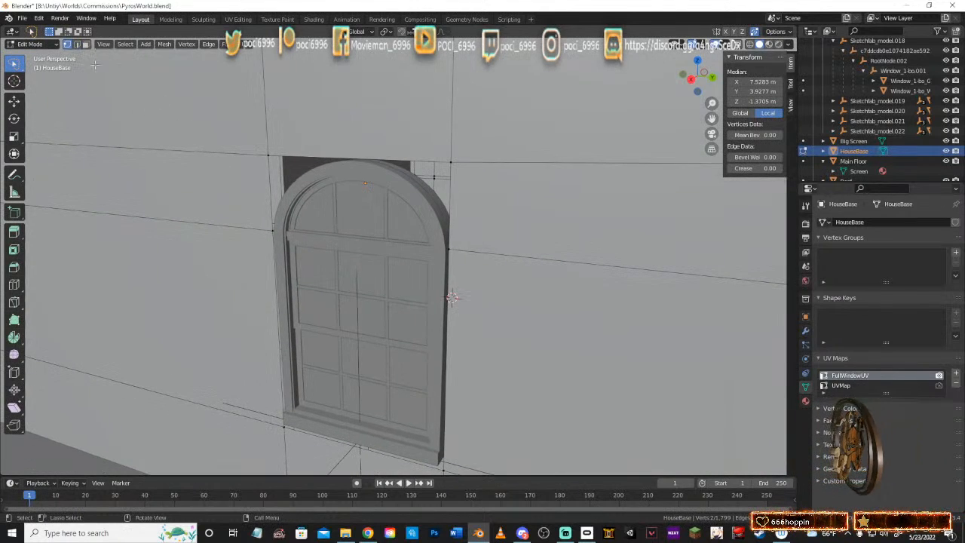
{"action": "left_click", "coordinate": [267, 154]}
{"action": "left_click", "coordinate": [452, 160], "text": "shift"}
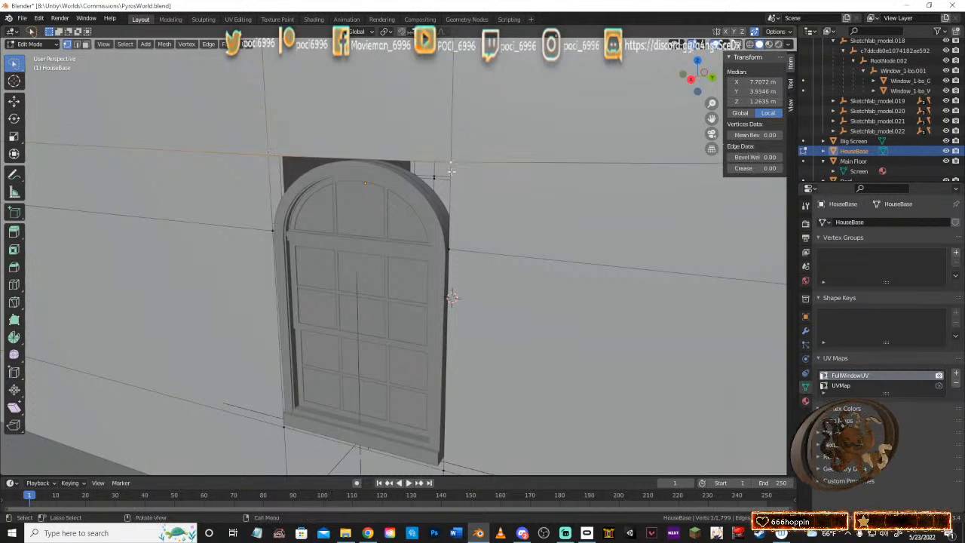
{"action": "middle_click_drag", "start_coordinate": [442, 172], "coordinate": [452, 183]}
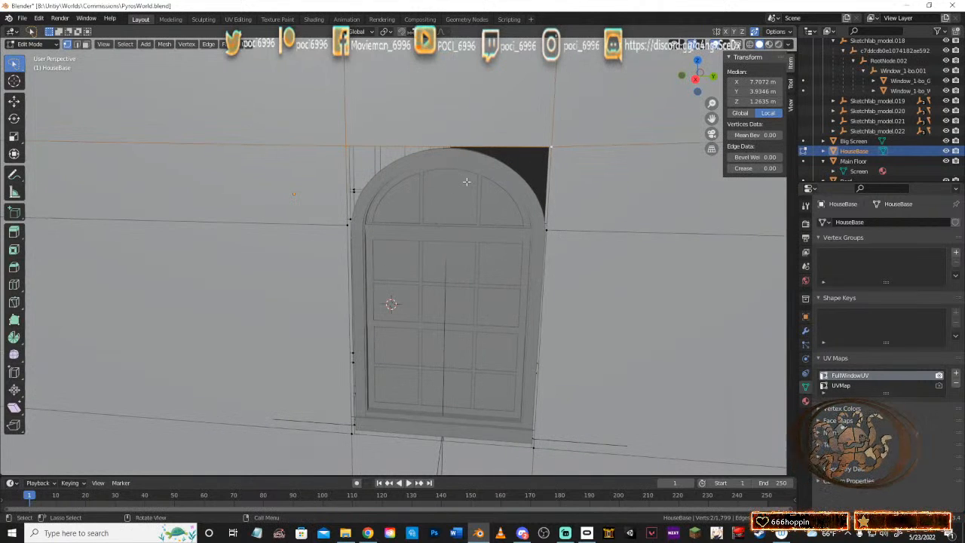
{"action": "key", "text": "ctrl+s"}
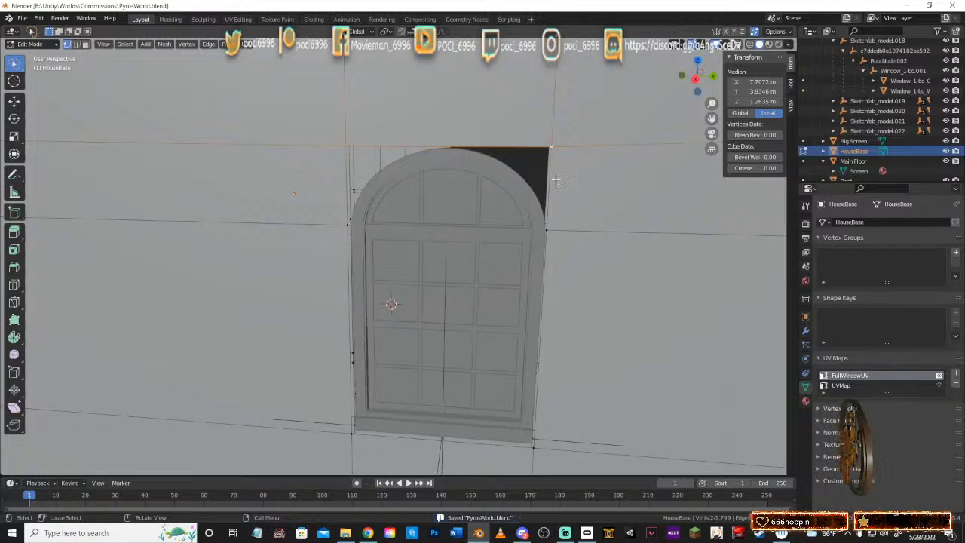
{"action": "key", "text": "ctrl+b"}
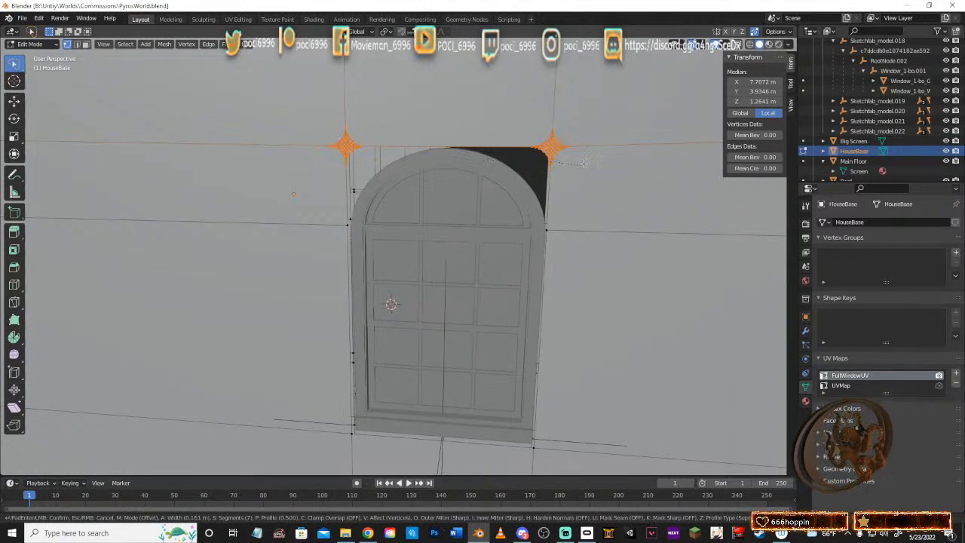
{"action": "left_click", "coordinate": [650, 112]}
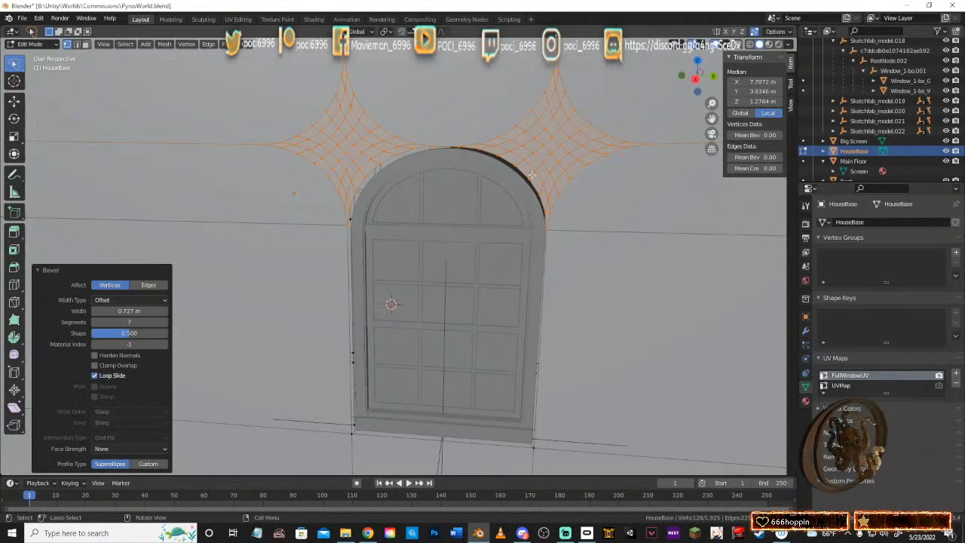
Step: Bevel the opening's two upper inner-wall corner vertices about 0.79 m with 7 segments to match the window arch
{"action": "middle_click_drag", "start_coordinate": [532, 175], "coordinate": [293, 178]}
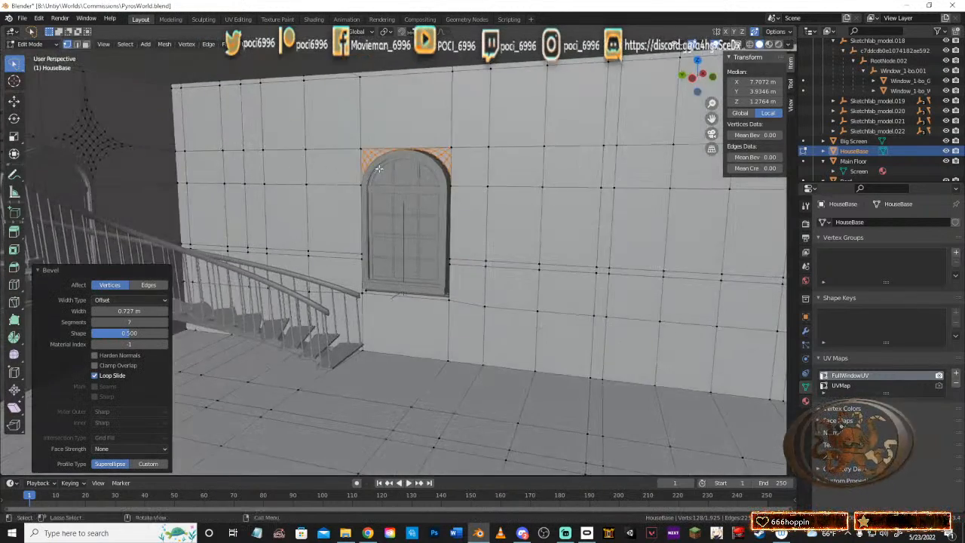
{"action": "left_click", "coordinate": [462, 140]}
{"action": "left_click", "coordinate": [347, 139], "text": "shift"}
{"action": "middle_click_drag", "start_coordinate": [348, 138], "coordinate": [475, 226]}
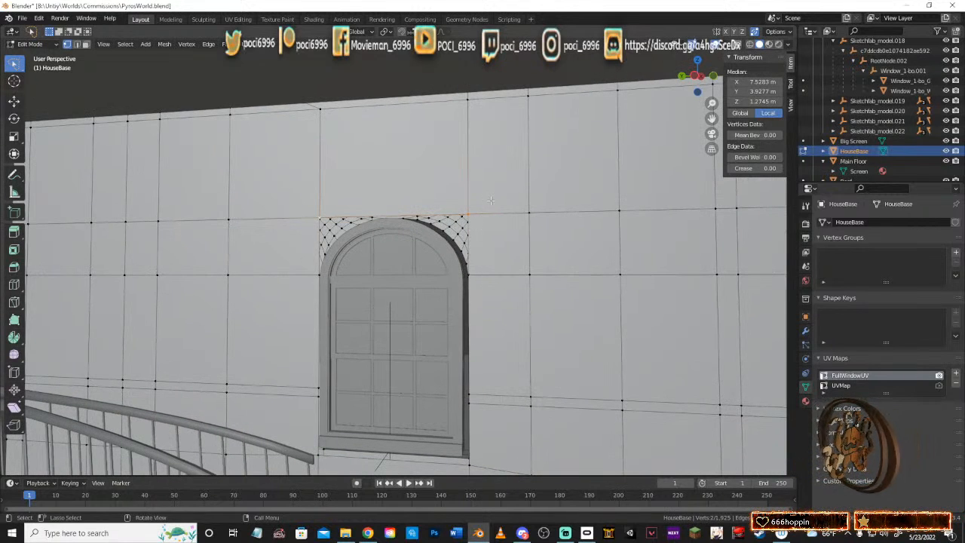
{"action": "key", "text": "ctrl+b"}
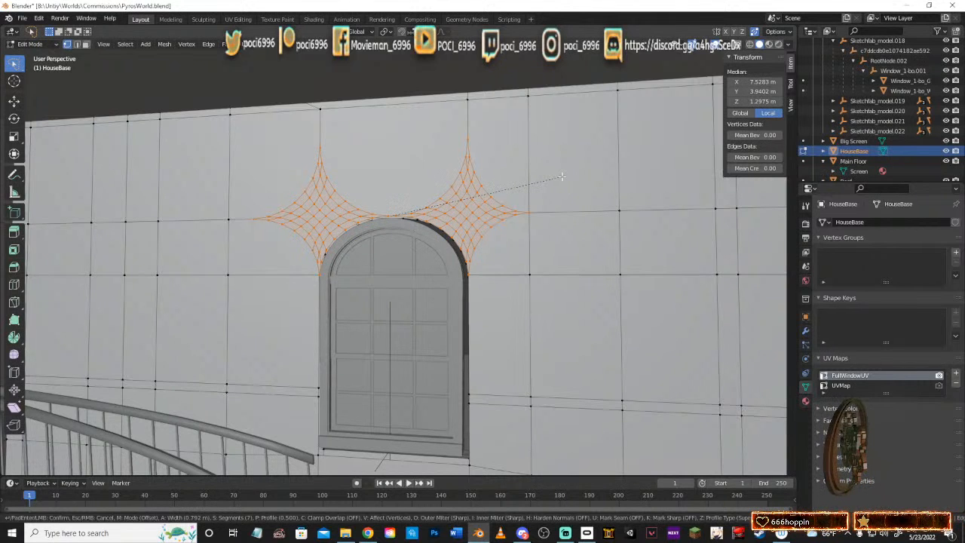
{"action": "left_click", "coordinate": [517, 193]}
{"action": "key", "text": "alt+a"}
{"action": "scroll", "coordinate": [402, 215], "scroll_direction": "up", "scroll_amount": 3}
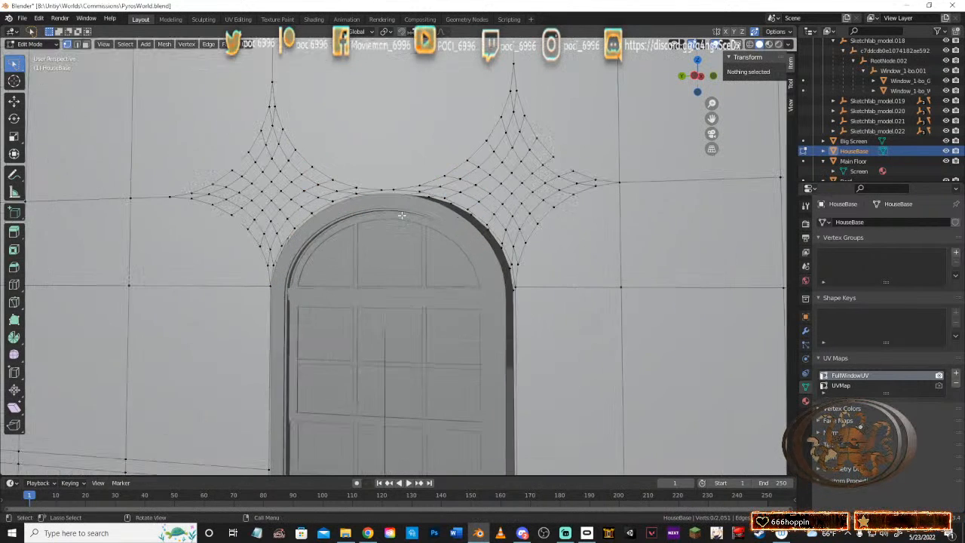
Step: Using X-ray view, merge the two overlapping inner-wall vertices at the arch's peak at their center
{"action": "left_click", "coordinate": [749, 44]}
{"action": "left_click", "coordinate": [393, 185]}
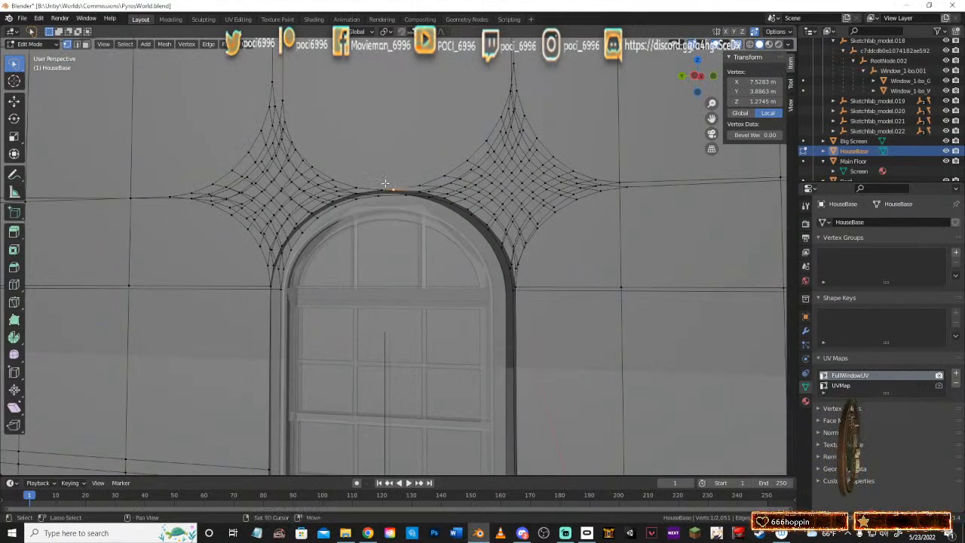
{"action": "left_click", "coordinate": [397, 181], "text": "shift"}
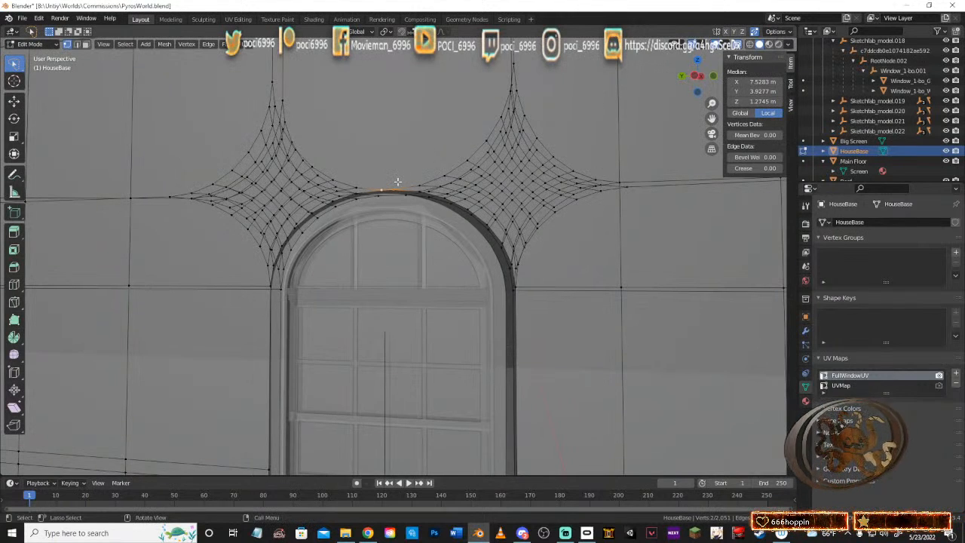
{"action": "key", "text": "m"}
{"action": "left_click", "coordinate": [398, 183]}
{"action": "middle_click_drag", "start_coordinate": [398, 182], "coordinate": [433, 187]}
{"action": "middle_click_drag", "start_coordinate": [260, 190], "coordinate": [286, 196]}
{"action": "scroll", "coordinate": [248, 196], "scroll_direction": "down", "scroll_amount": 3}
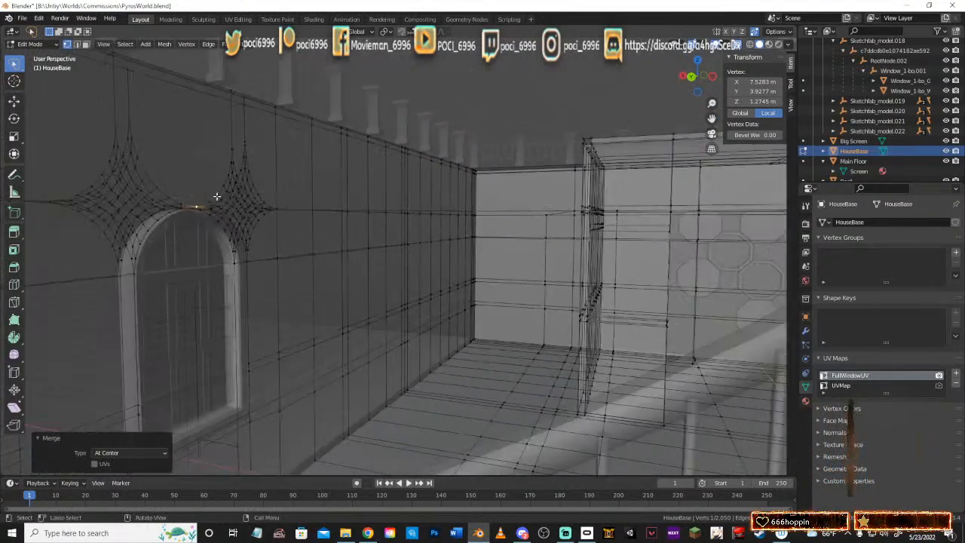
{"action": "middle_click_drag", "start_coordinate": [216, 196], "coordinate": [754, 164]}
{"action": "left_click", "coordinate": [738, 45]}
{"action": "scroll", "coordinate": [547, 169], "scroll_direction": "up", "scroll_amount": 3}
{"action": "middle_click_drag", "start_coordinate": [547, 168], "coordinate": [478, 214]}
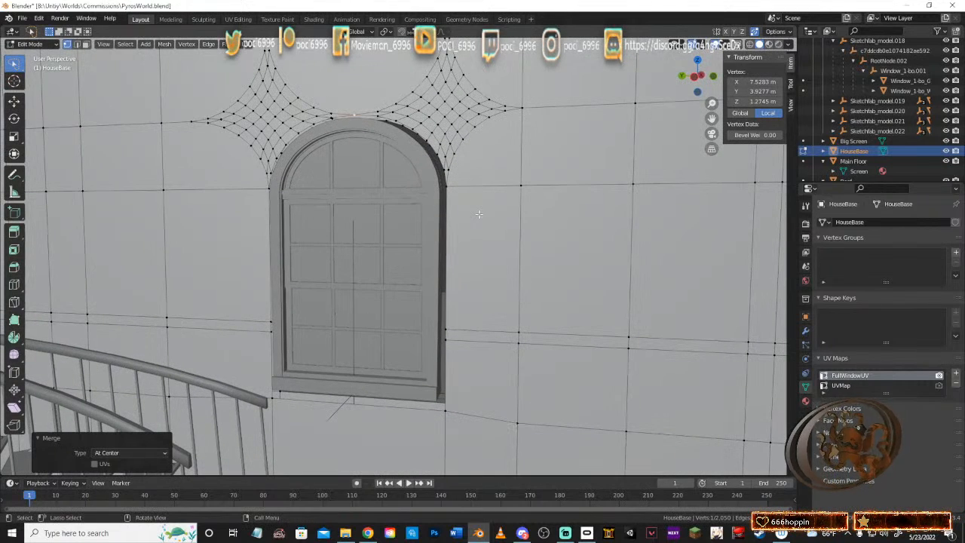
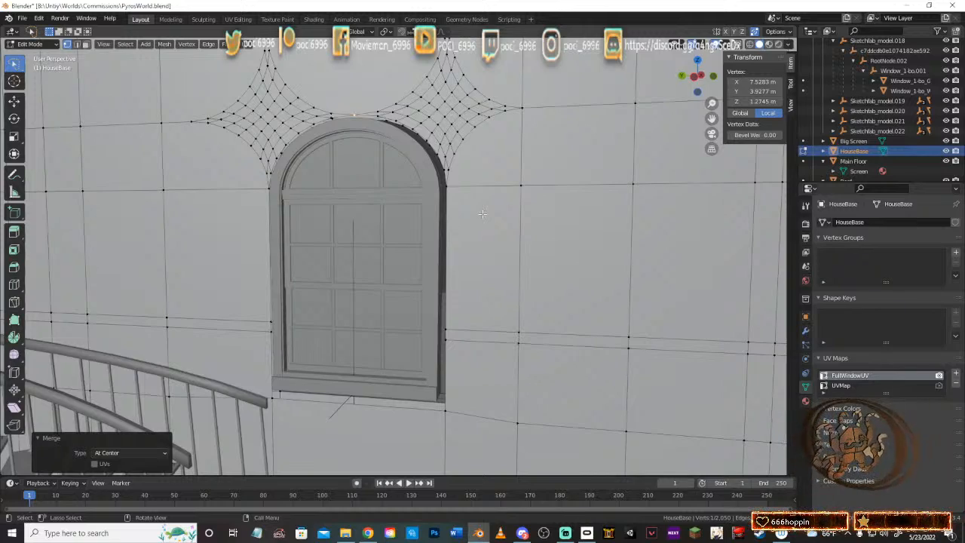
Step: Move the inner wall's lower opening corner vertex farther from the stairs about 0.076 m along Y and 0.106 m along Z onto the window frame's corner
{"action": "middle_click_drag", "start_coordinate": [500, 175], "coordinate": [459, 186]}
{"action": "scroll", "coordinate": [468, 210], "scroll_direction": "up", "scroll_amount": 5}
{"action": "middle_click_drag", "start_coordinate": [597, 198], "coordinate": [490, 255]}
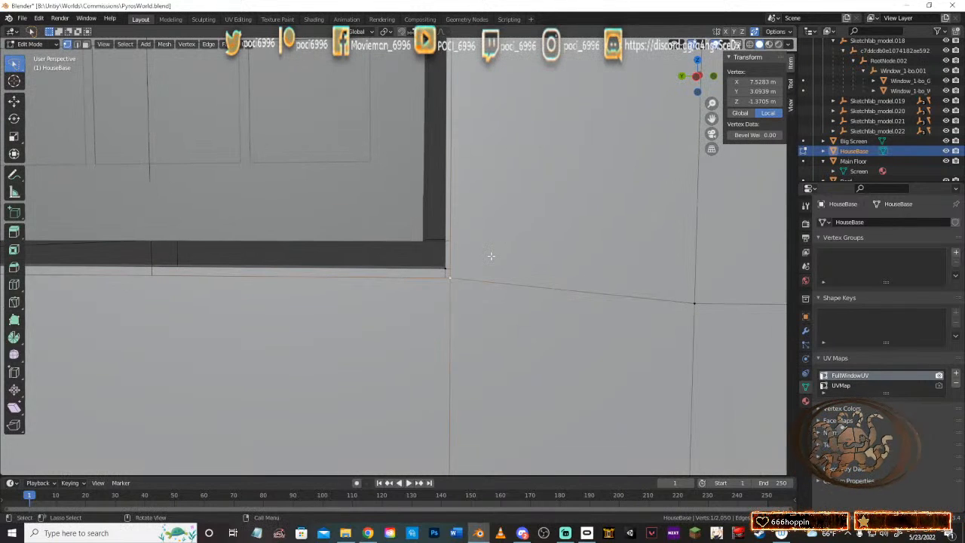
{"action": "key", "text": "g"}
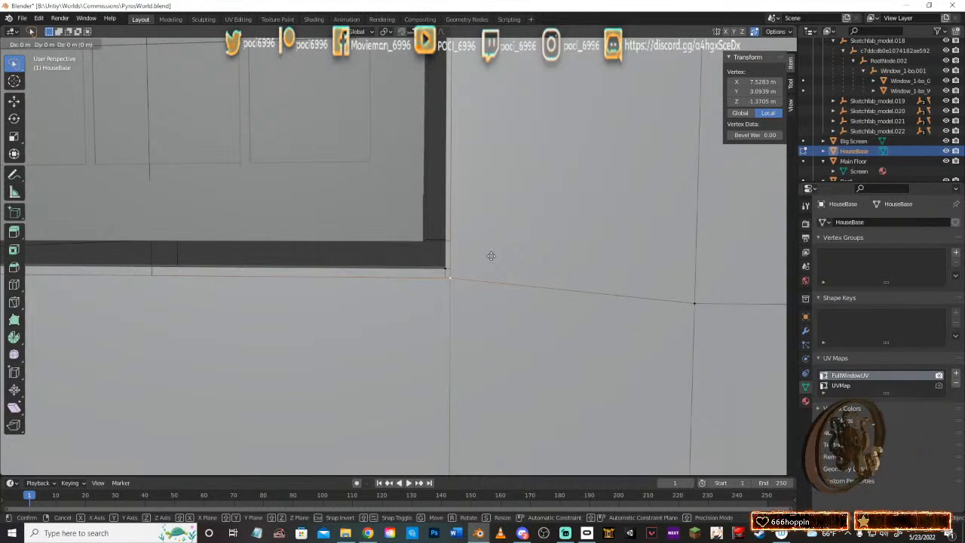
{"action": "key", "text": "x"}
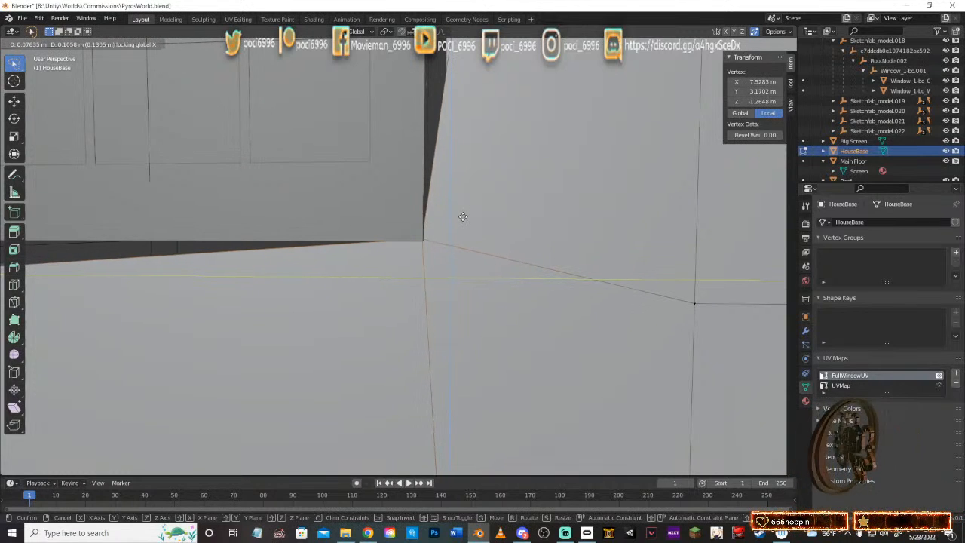
{"action": "left_click", "coordinate": [463, 216]}
Step: Nudge the selected lower corner vertex down about 0.001 m along Z, locking the X axis, to sit on the window frame's corner
{"action": "mouse_move", "coordinate": [469, 250]}
{"action": "middle_mouse_down"}
{"action": "mouse_move", "coordinate": [430, 248]}
{"action": "mouse_move", "coordinate": [452, 245]}
{"action": "middle_mouse_up"}
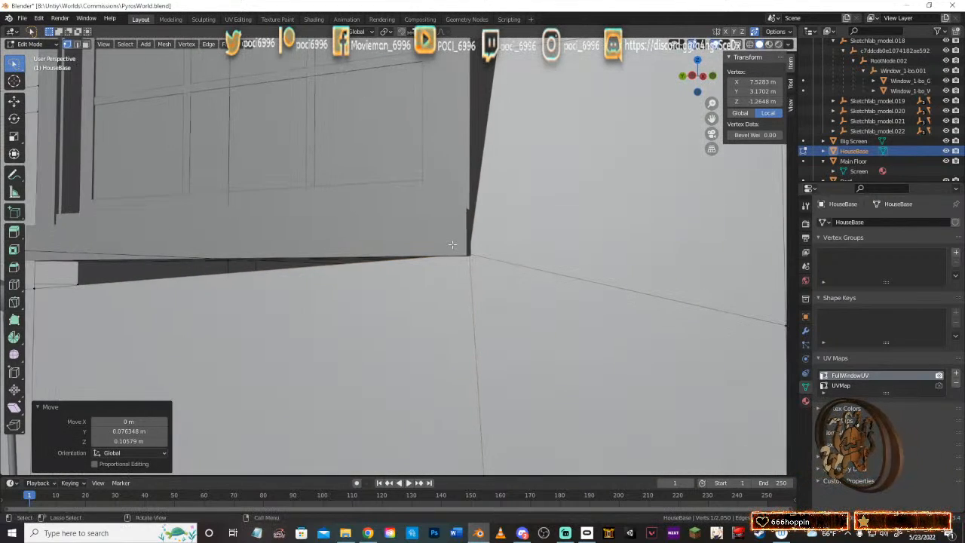
{"action": "key", "text": "g"}
{"action": "key", "text": "x"}
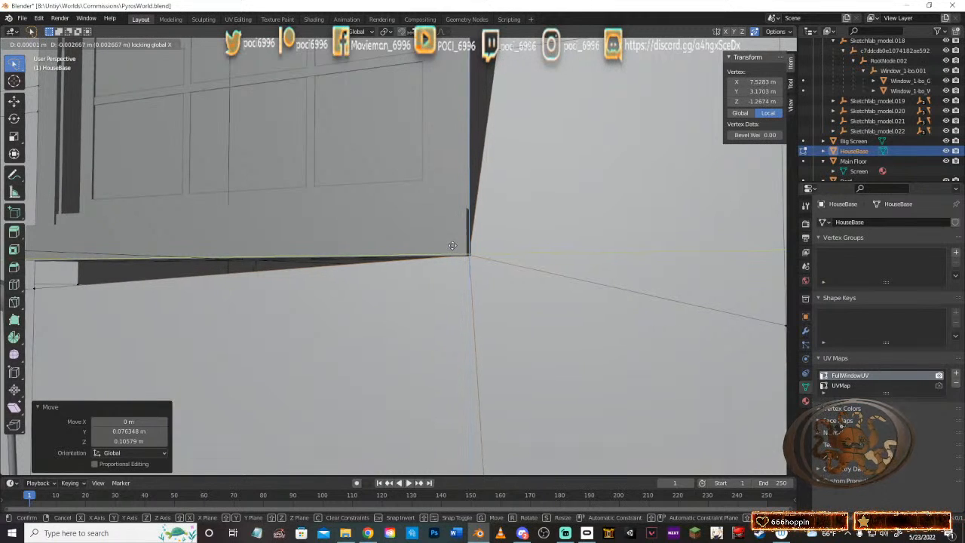
{"action": "left_click", "coordinate": [452, 246]}
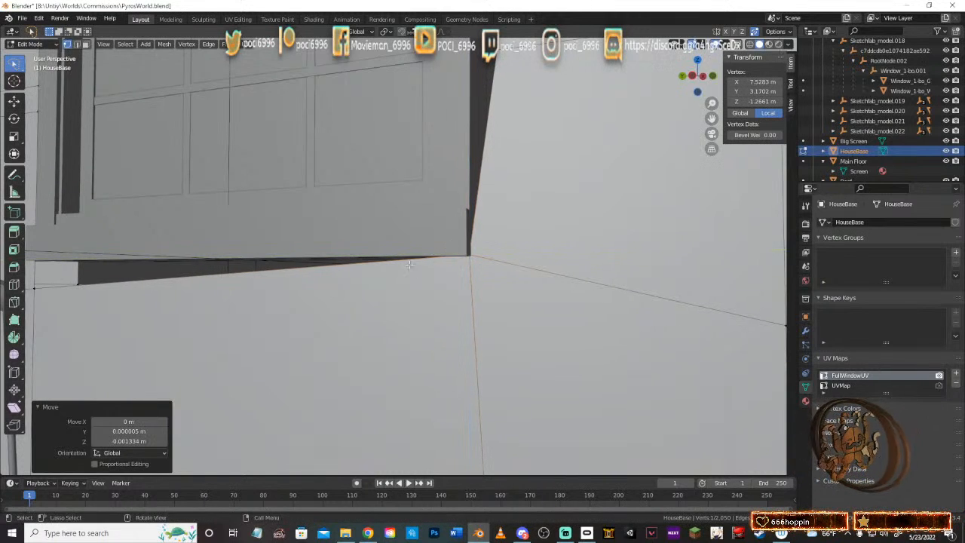
Step: Move the inner wall's stair-side lower opening corner about -0.029 m along Y and 0.107 m along Z onto the frame's corner
{"action": "scroll", "coordinate": [409, 264], "scroll_direction": "down", "scroll_amount": 6}
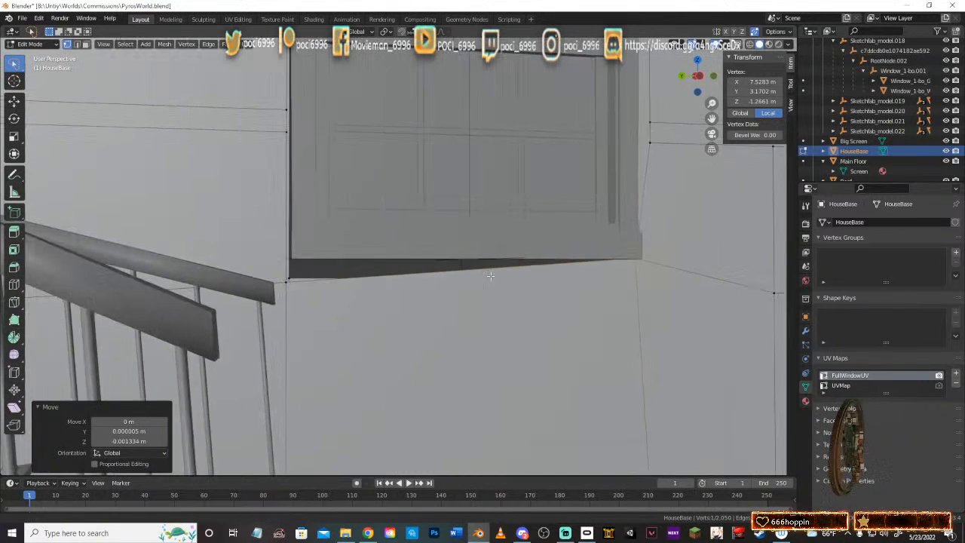
{"action": "middle_click_drag", "start_coordinate": [489, 276], "coordinate": [499, 275], "text": "shift"}
{"action": "left_click", "coordinate": [288, 290]}
{"action": "left_click", "coordinate": [296, 284]}
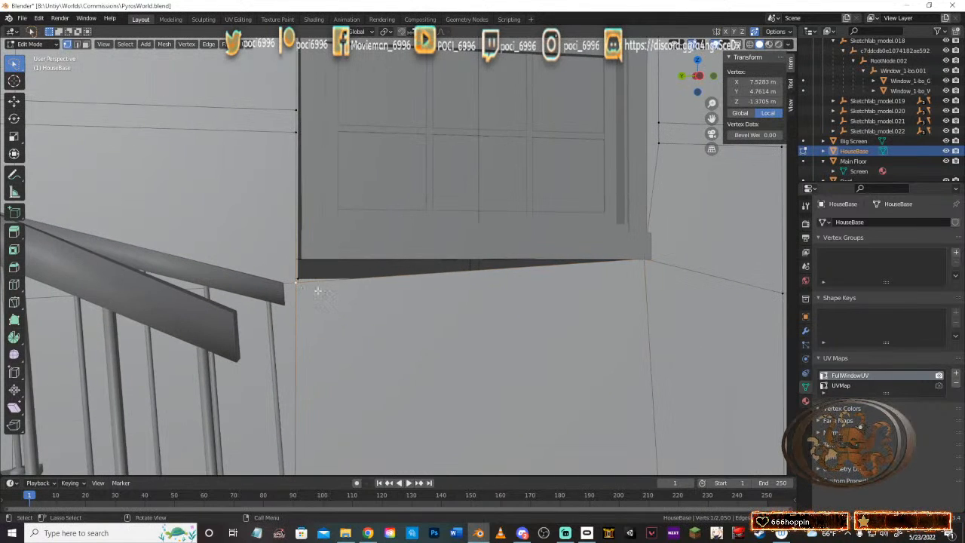
{"action": "key", "text": "g"}
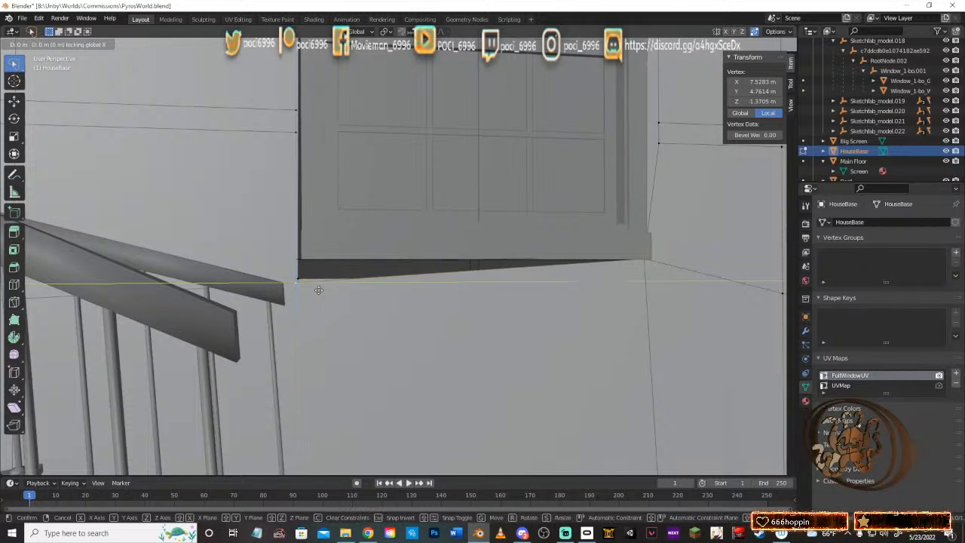
{"action": "key", "text": "shift+x"}
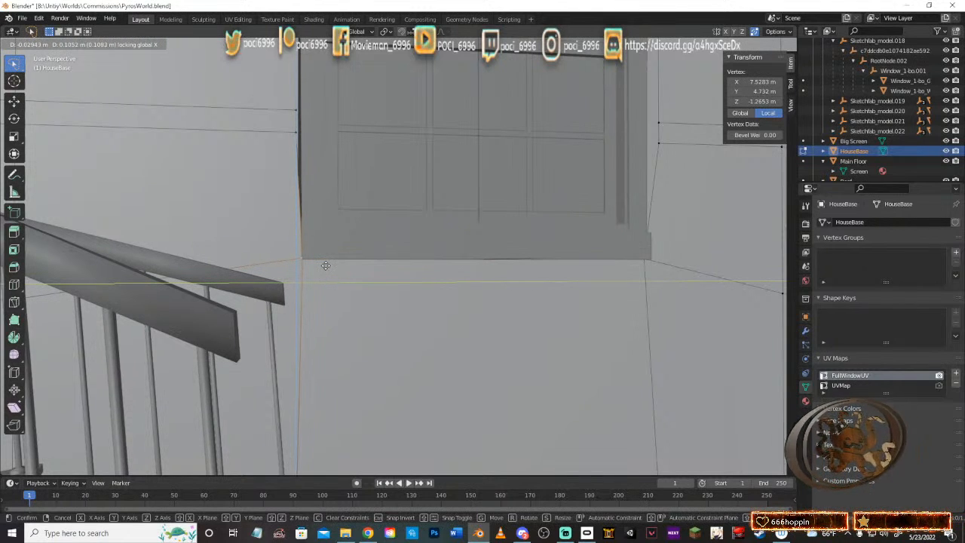
{"action": "left_click", "coordinate": [325, 265]}
Step: On the opening's side away from the stairs, move the lower of the two closely spaced edge vertices about 0.075 m along Y to the frame
{"action": "middle_click_drag", "start_coordinate": [325, 264], "coordinate": [517, 341]}
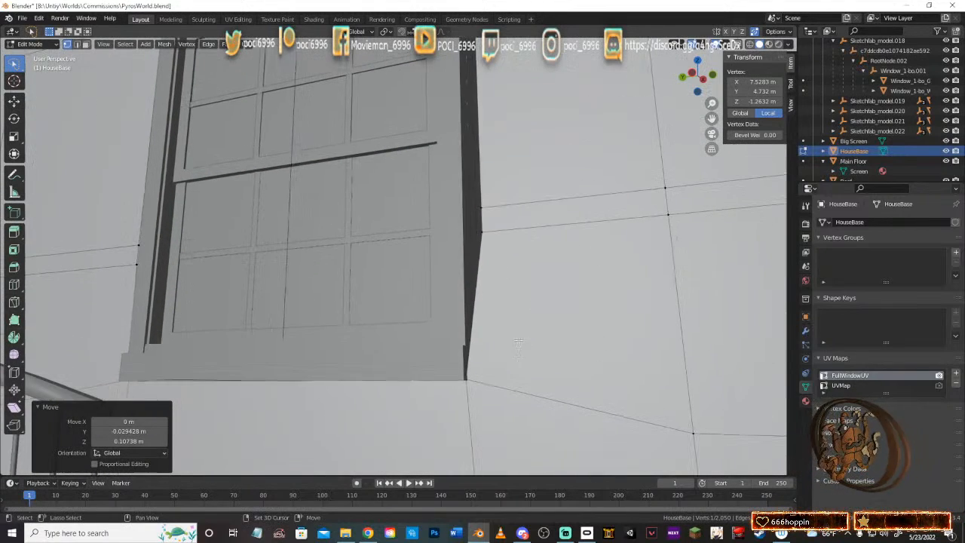
{"action": "left_click", "coordinate": [488, 233]}
{"action": "middle_click_drag", "start_coordinate": [488, 233], "coordinate": [543, 272]}
{"action": "key", "text": "g"}
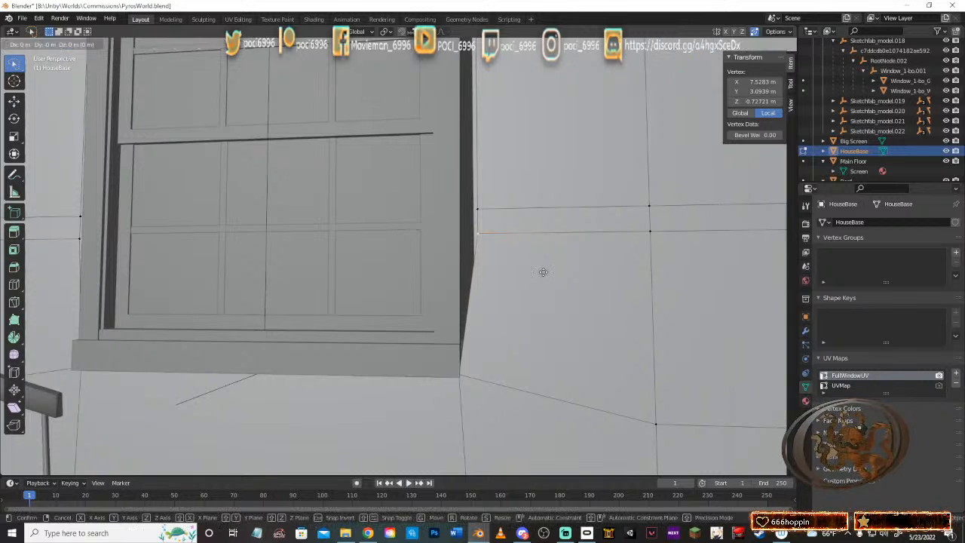
{"action": "key", "text": "shift+x"}
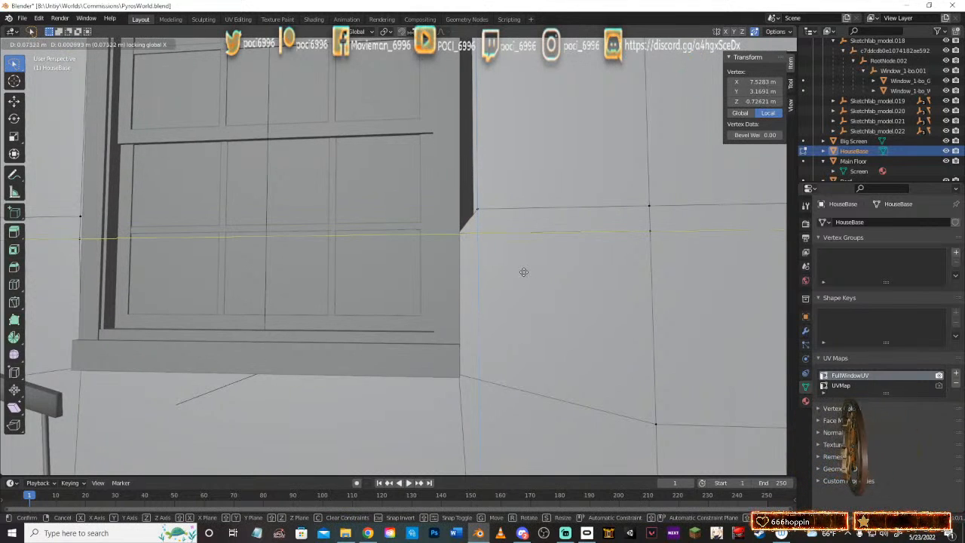
{"action": "left_click", "coordinate": [523, 271]}
Step: Move the upper vertex of that closely spaced pair about 0.072 m along Y against the window frame
{"action": "middle_click_drag", "start_coordinate": [523, 272], "coordinate": [499, 204]}
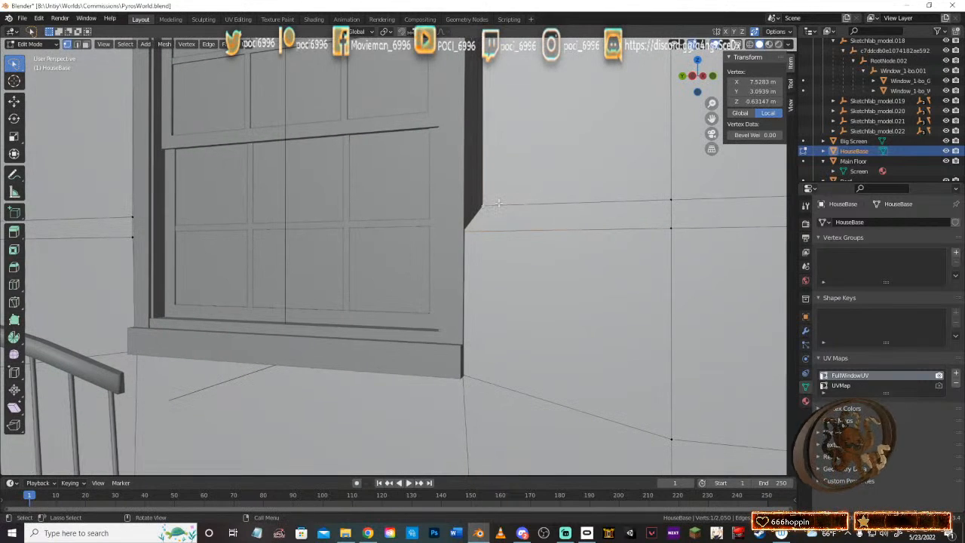
{"action": "key", "text": "g"}
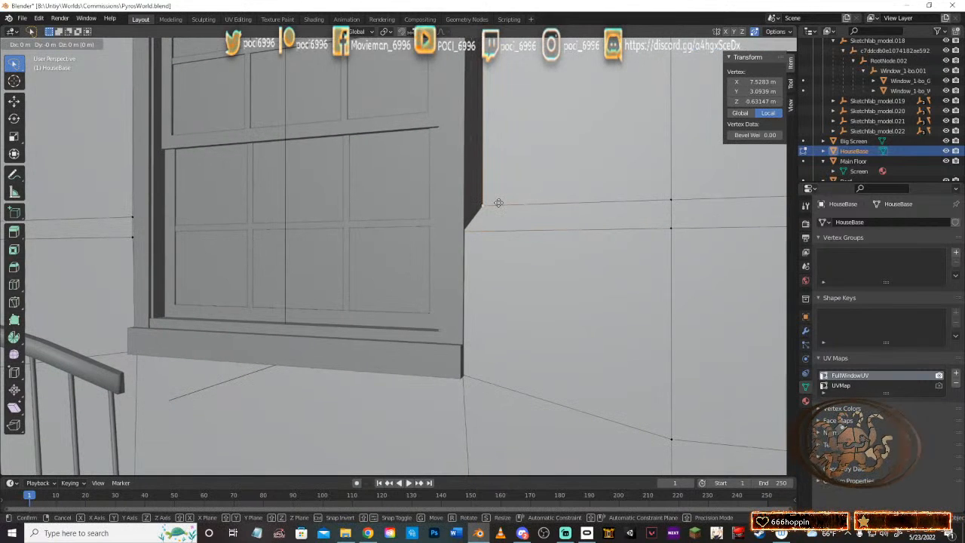
{"action": "key", "text": "x"}
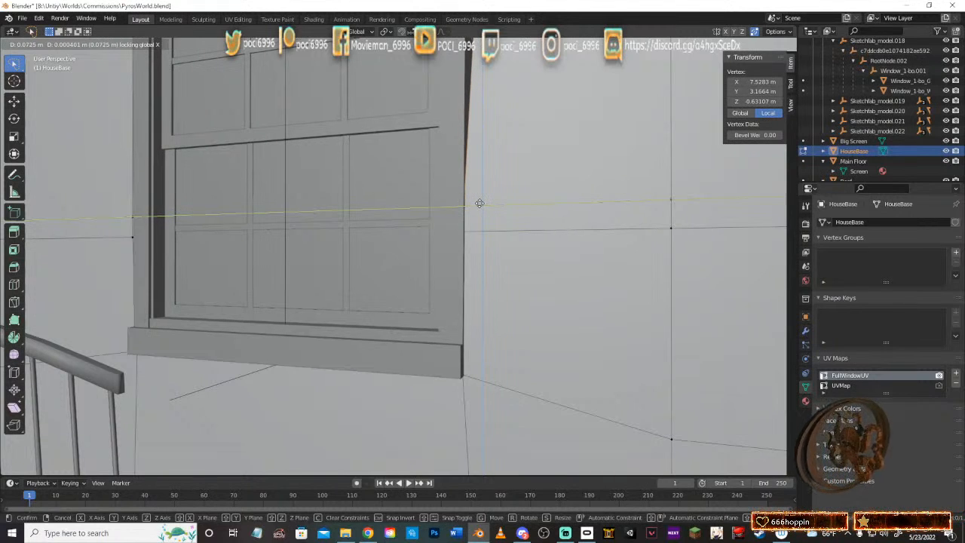
{"action": "left_click", "coordinate": [479, 203]}
Step: Move the two closely spaced vertices on the opening's stair-side edge together about -0.026 m along Y against the window frame
{"action": "middle_click_drag", "start_coordinate": [482, 202], "coordinate": [511, 257]}
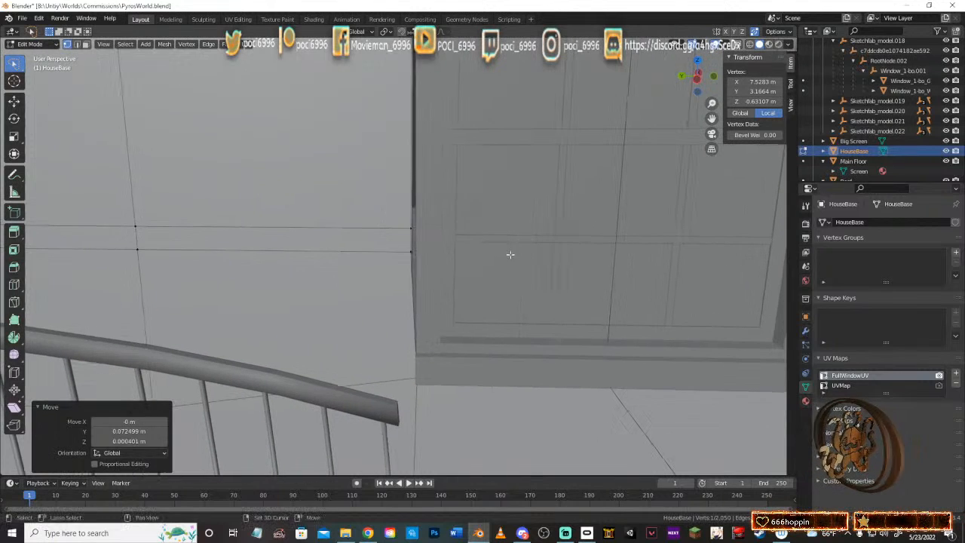
{"action": "left_click", "coordinate": [405, 256]}
{"action": "left_click", "coordinate": [409, 241], "text": "shift"}
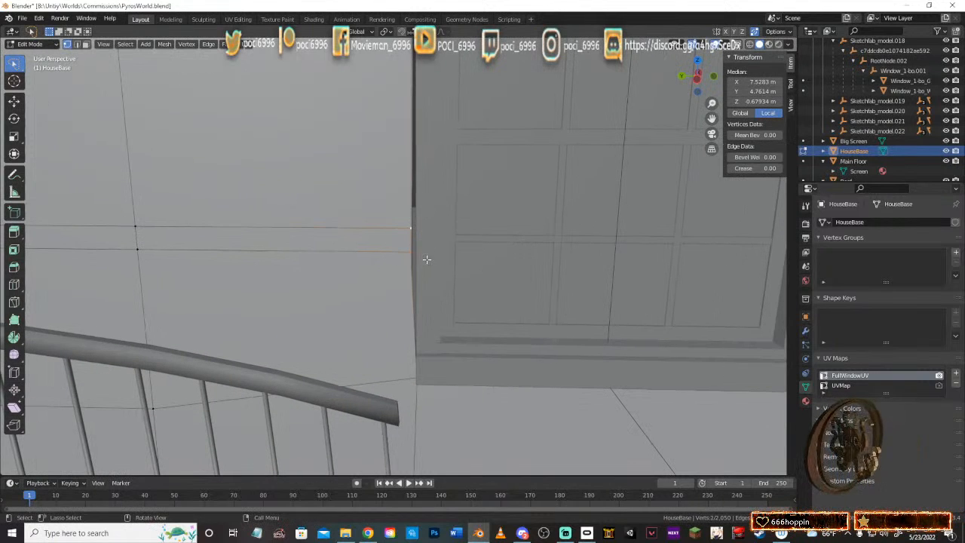
{"action": "key", "text": "g"}
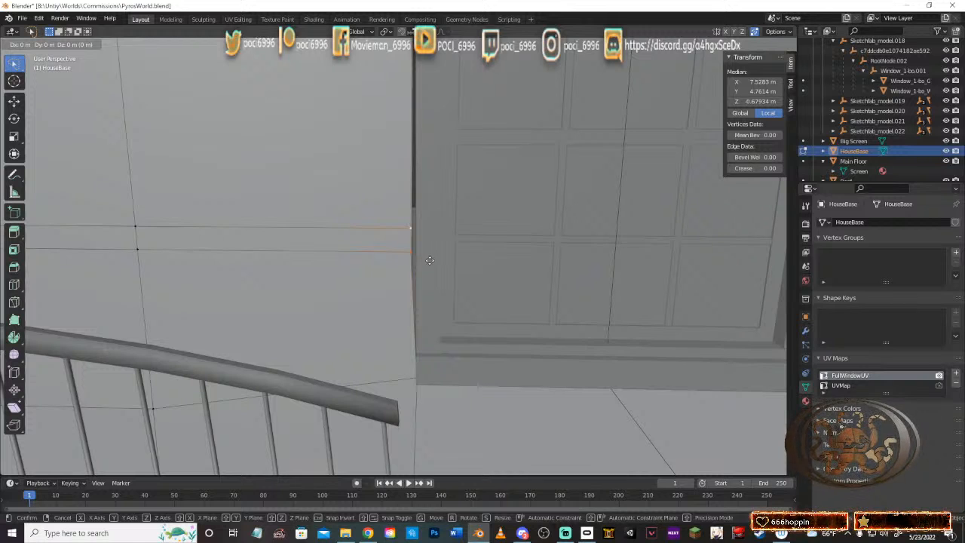
{"action": "key", "text": "x"}
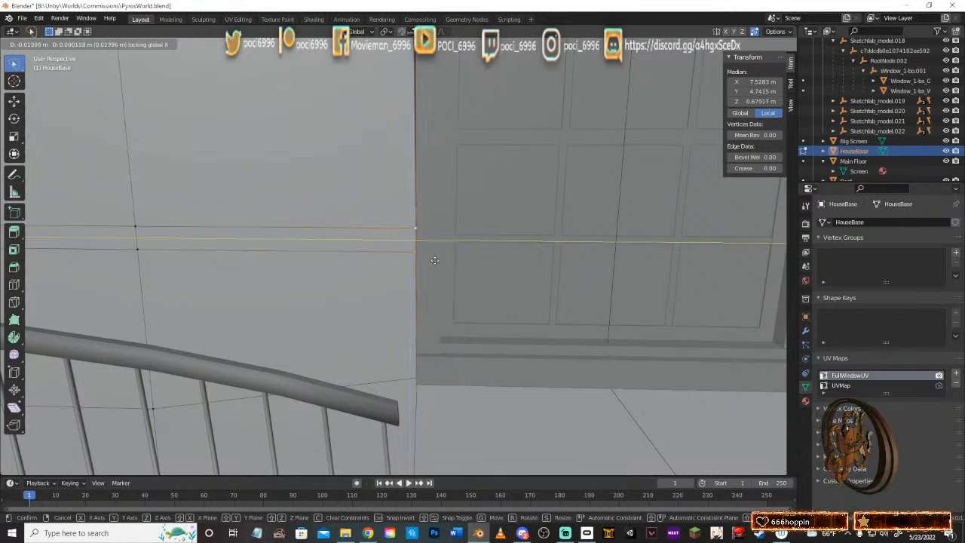
{"action": "left_click", "coordinate": [437, 260]}
{"action": "middle_click_drag", "start_coordinate": [436, 260], "coordinate": [462, 219]}
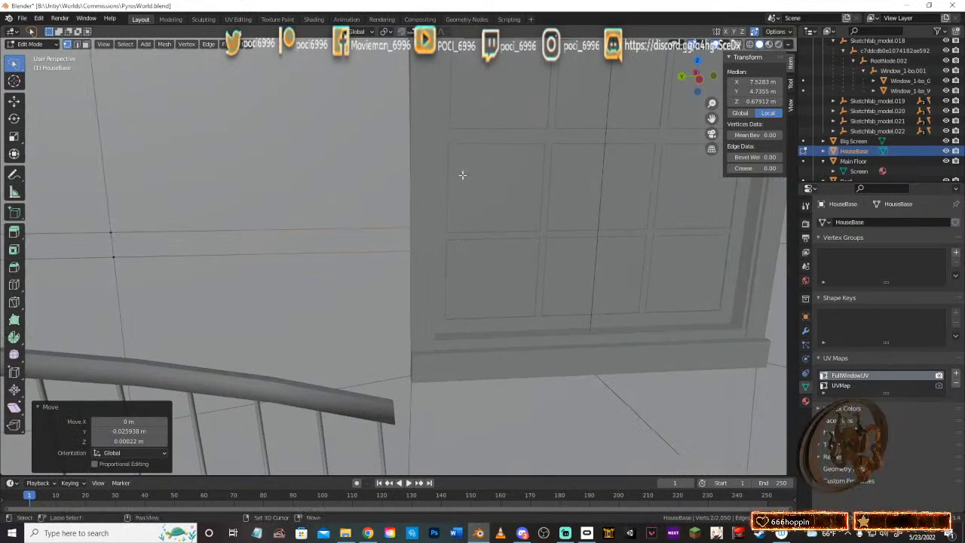
{"action": "middle_click_drag", "start_coordinate": [460, 174], "coordinate": [444, 269], "text": "shift"}
{"action": "middle_click_drag", "start_coordinate": [453, 151], "coordinate": [471, 279], "text": "shift"}
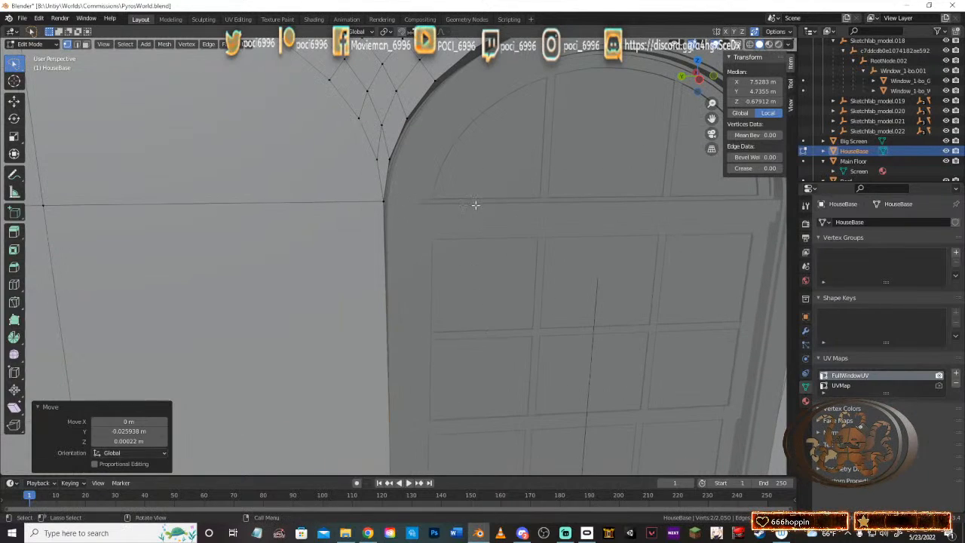
{"action": "middle_click_drag", "start_coordinate": [550, 203], "coordinate": [501, 191]}
{"action": "left_click", "coordinate": [627, 115]}
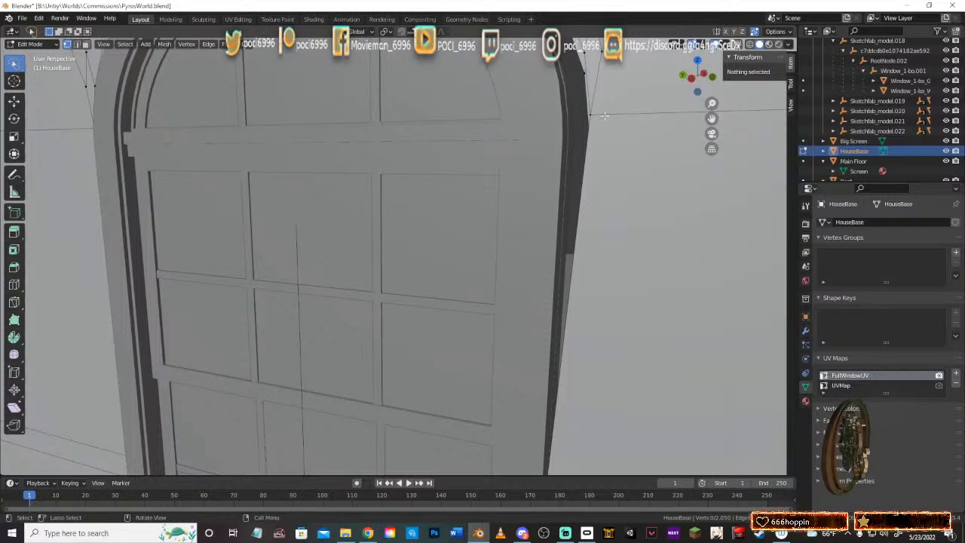
{"action": "left_click", "coordinate": [607, 122]}
{"action": "key", "text": "g"}
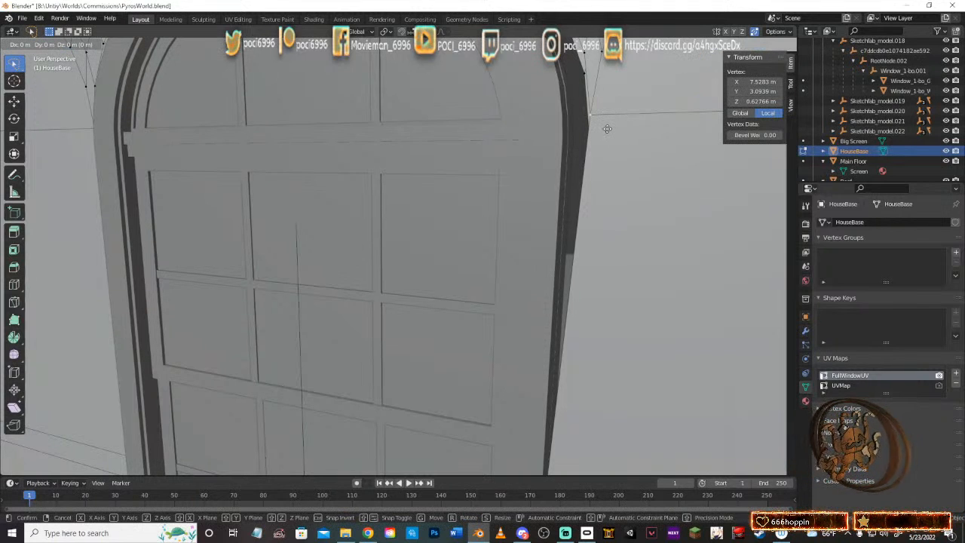
{"action": "key", "text": "x"}
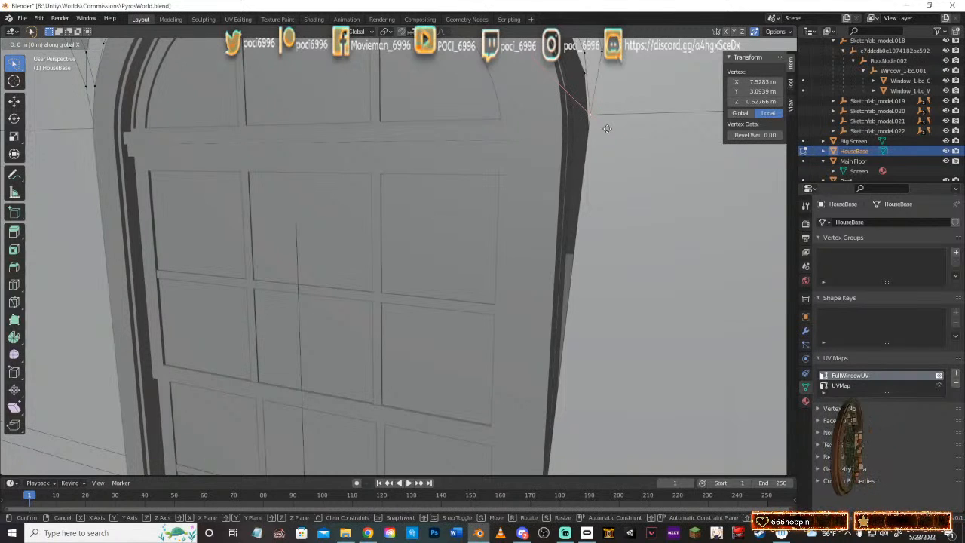
{"action": "key", "text": "y"}
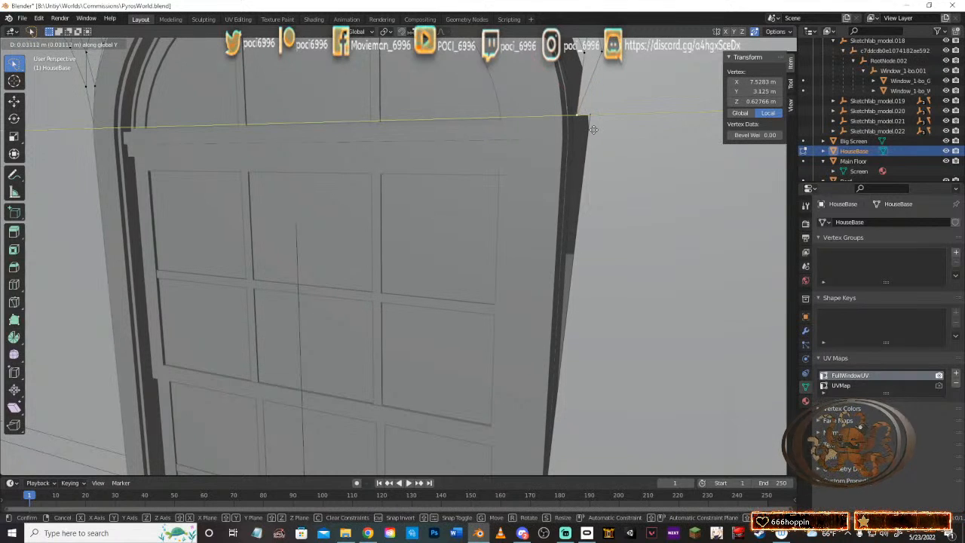
{"action": "right_click", "coordinate": [615, 126]}
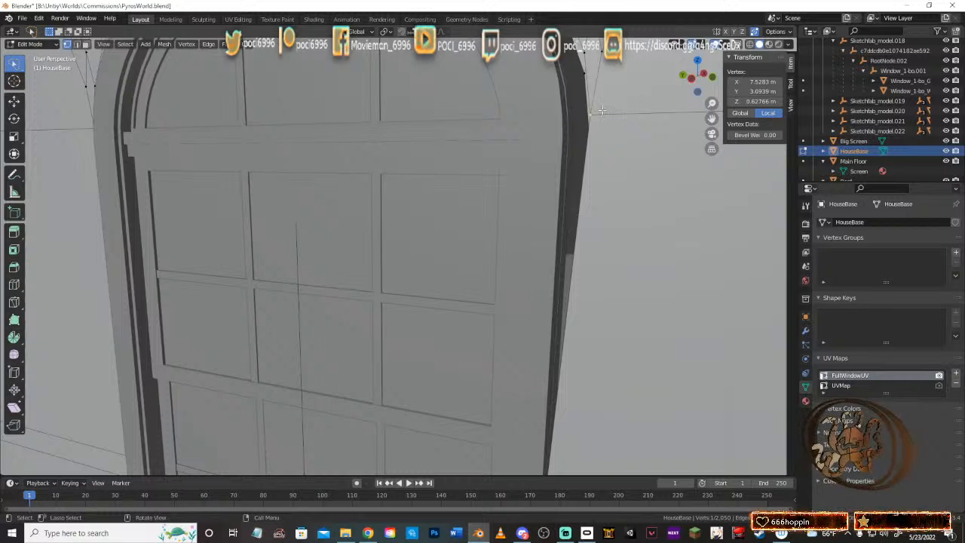
Step: Using X-ray view, merge the overlapping inner-wall vertices at the arch's base away from the stairs at their center
{"action": "middle_click_drag", "start_coordinate": [602, 111], "coordinate": [676, 200]}
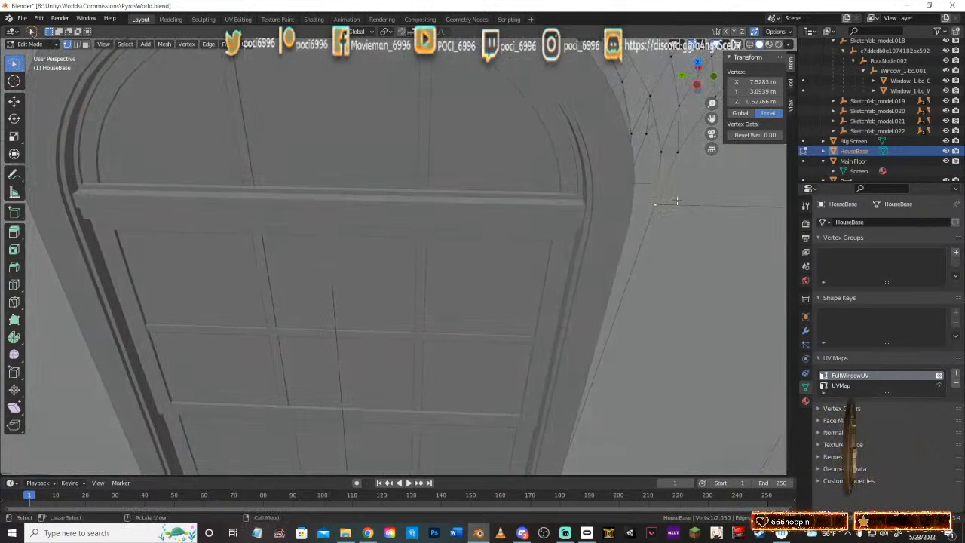
{"action": "key", "text": "alt+z"}
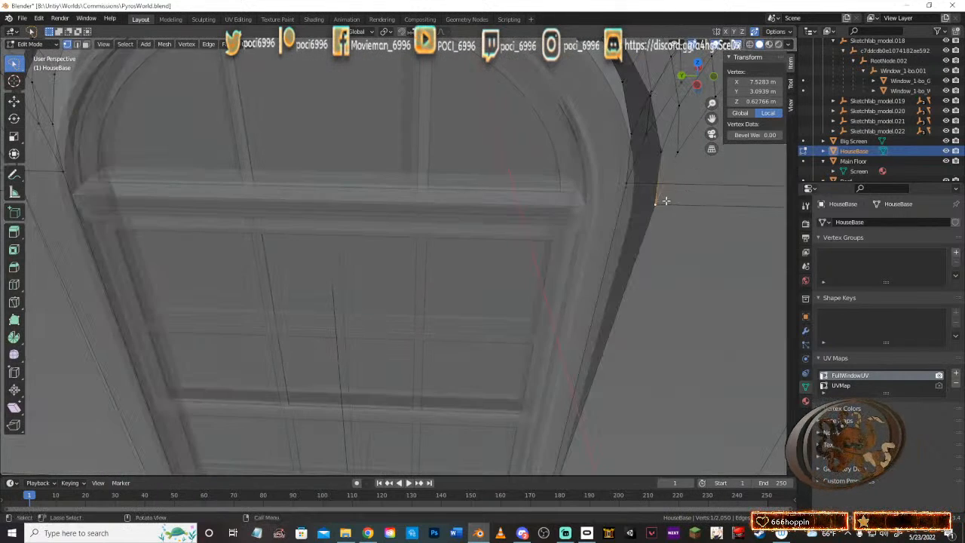
{"action": "left_click_drag", "start_coordinate": [666, 201], "coordinate": [648, 226]}
{"action": "key", "text": "m"}
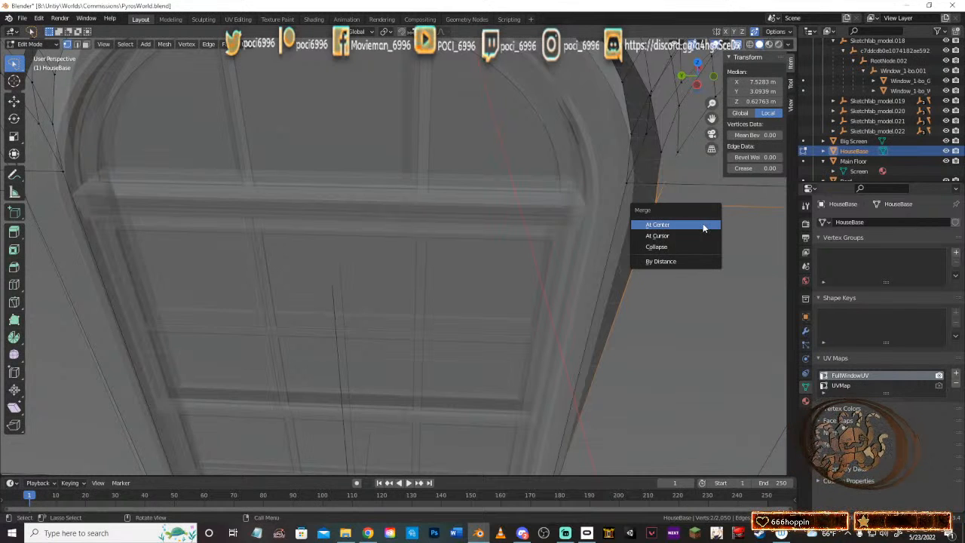
{"action": "left_click", "coordinate": [703, 223]}
Step: Turn off X-ray view and move the merged arch-base vertex about 0.070 m along Y toward the window frame
{"action": "middle_click_drag", "start_coordinate": [700, 218], "coordinate": [704, 217]}
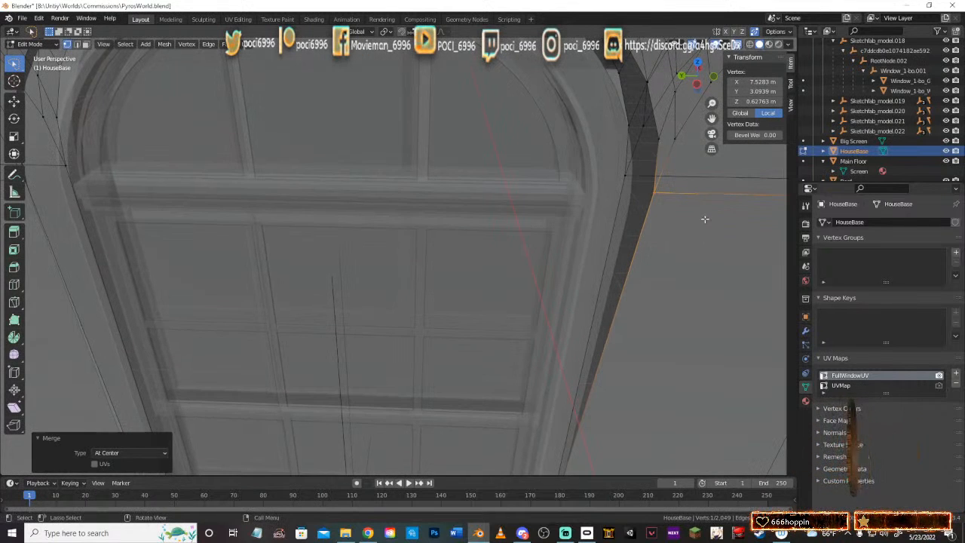
{"action": "middle_click_drag", "start_coordinate": [736, 46], "coordinate": [678, 227]}
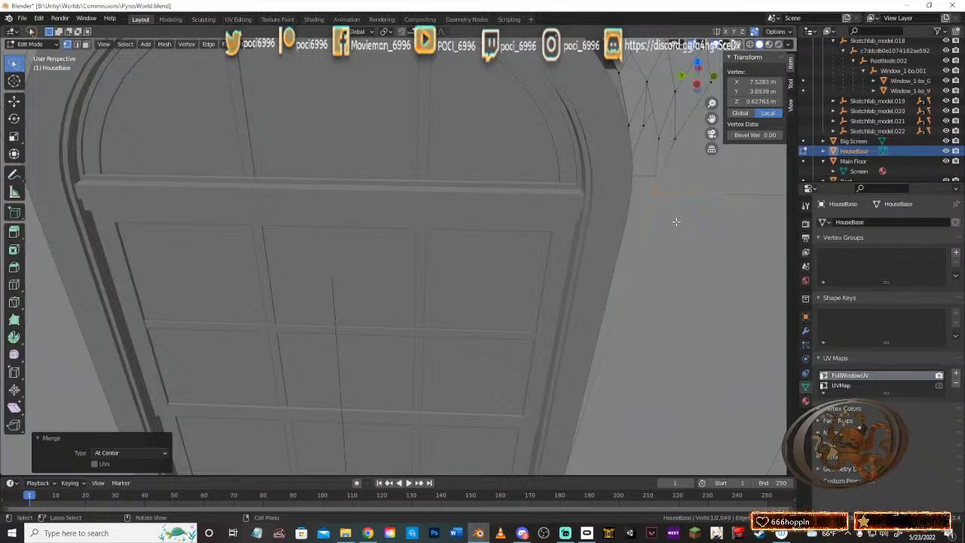
{"action": "key", "text": "g"}
{"action": "key", "text": "y"}
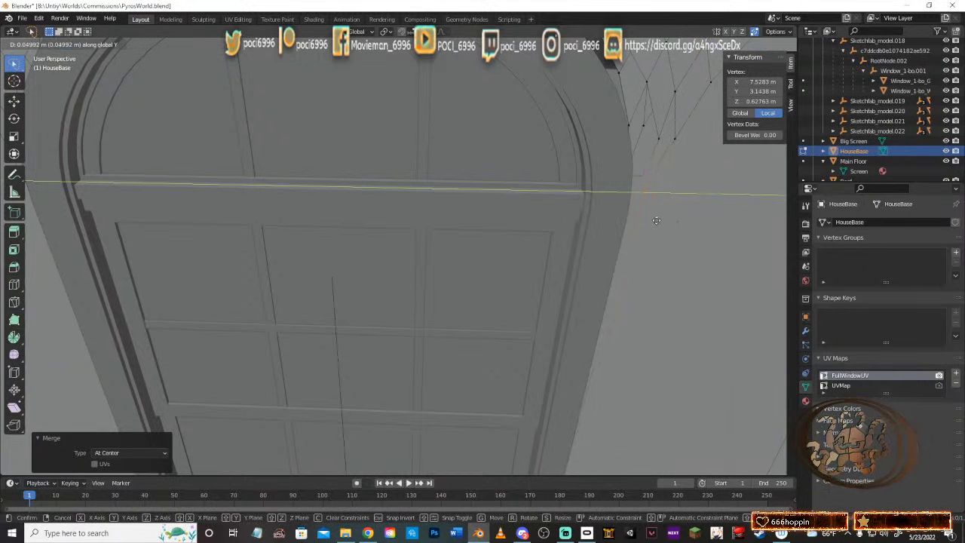
{"action": "left_click", "coordinate": [662, 218]}
Step: Using X-ray view, merge the two overlapping inner-wall vertices at the arch's stair-side base at their center
{"action": "middle_click_drag", "start_coordinate": [662, 218], "coordinate": [428, 209]}
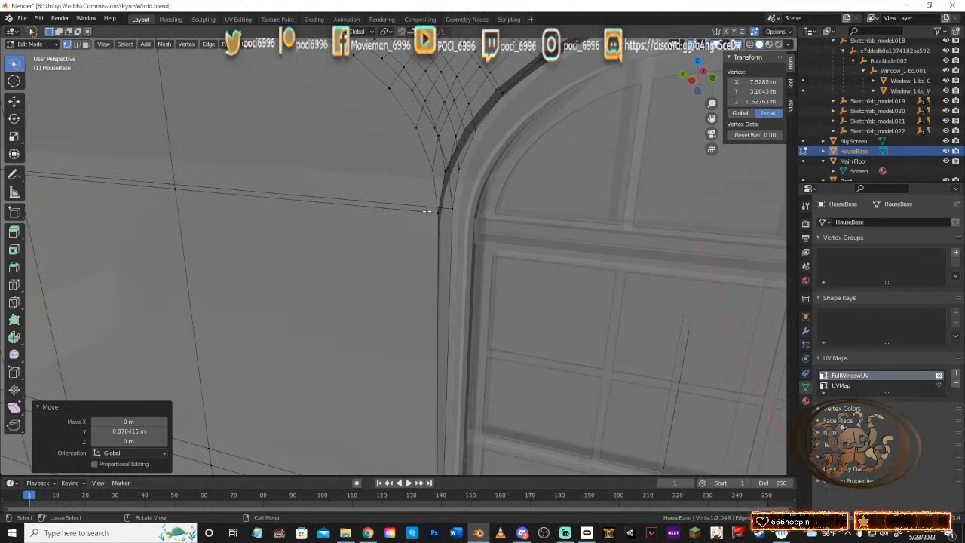
{"action": "left_click", "coordinate": [444, 224], "text": "shift"}
{"action": "key", "text": "m"}
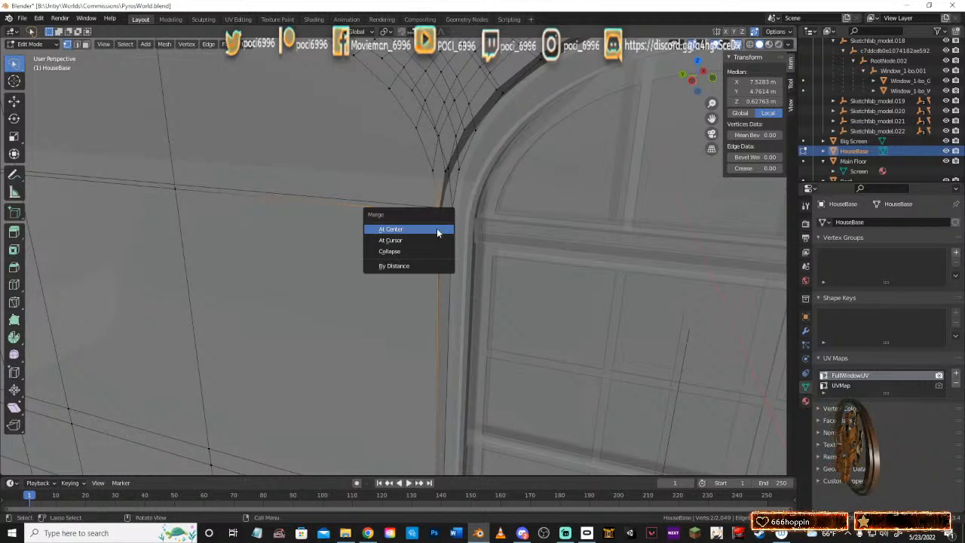
{"action": "left_click", "coordinate": [434, 228]}
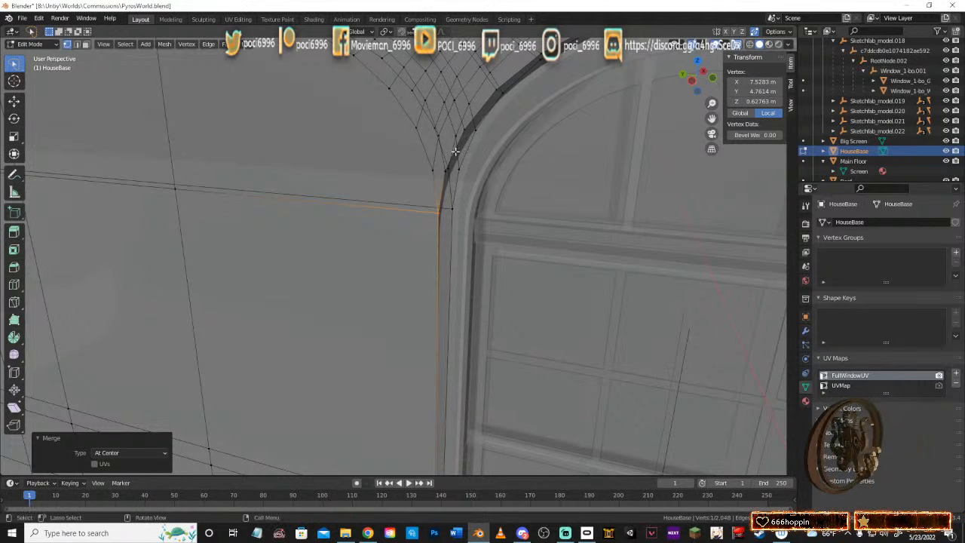
Step: Turn off X-ray view and move the merged stair-side arch-base vertex about -0.015 m along Y onto the window frame
{"action": "left_click", "coordinate": [748, 45]}
{"action": "key", "text": "g"}
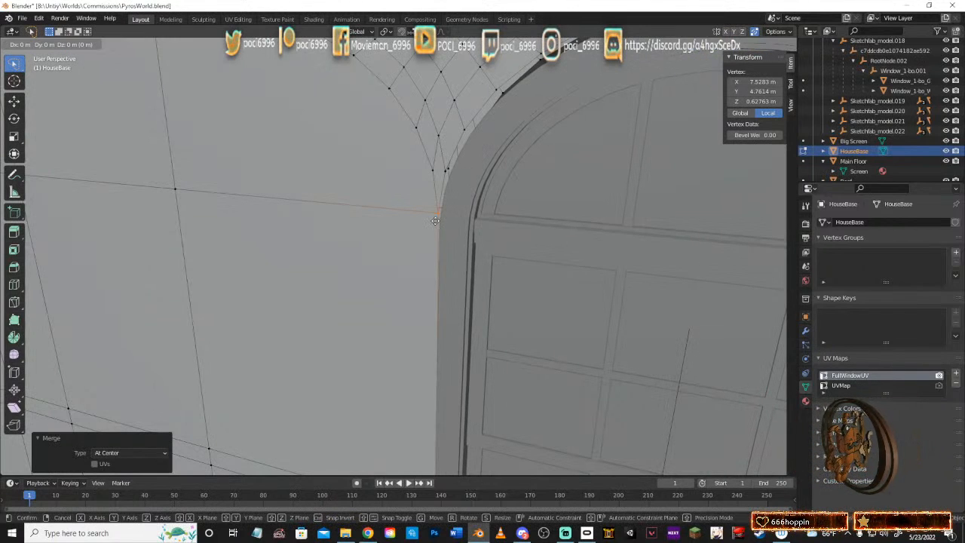
{"action": "key", "text": "y"}
{"action": "left_click", "coordinate": [440, 222]}
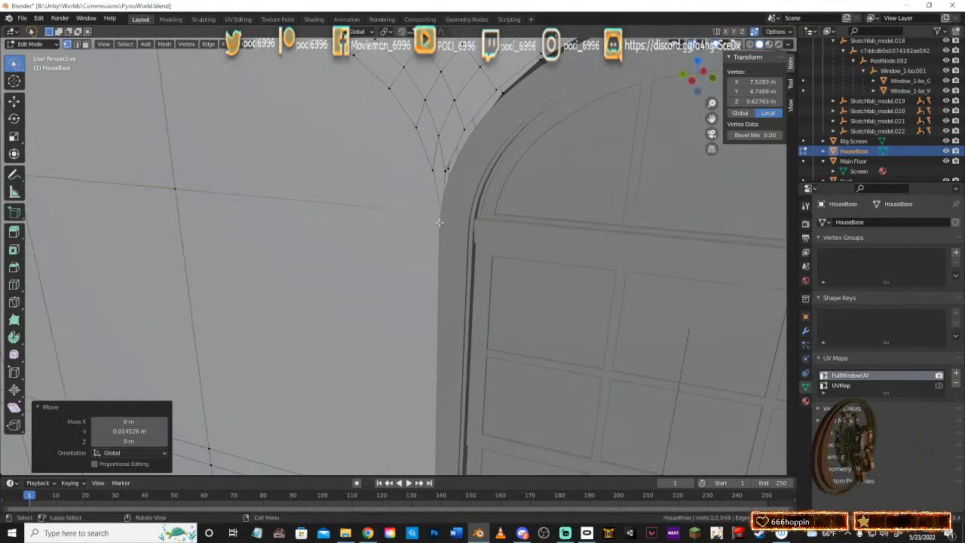
Step: Nudge the merged stair-side arch-base vertex about -0.0035 m along Y toward the window frame
{"action": "middle_click_drag", "start_coordinate": [454, 223], "coordinate": [482, 223]}
{"action": "key", "text": "g"}
{"action": "key", "text": "y"}
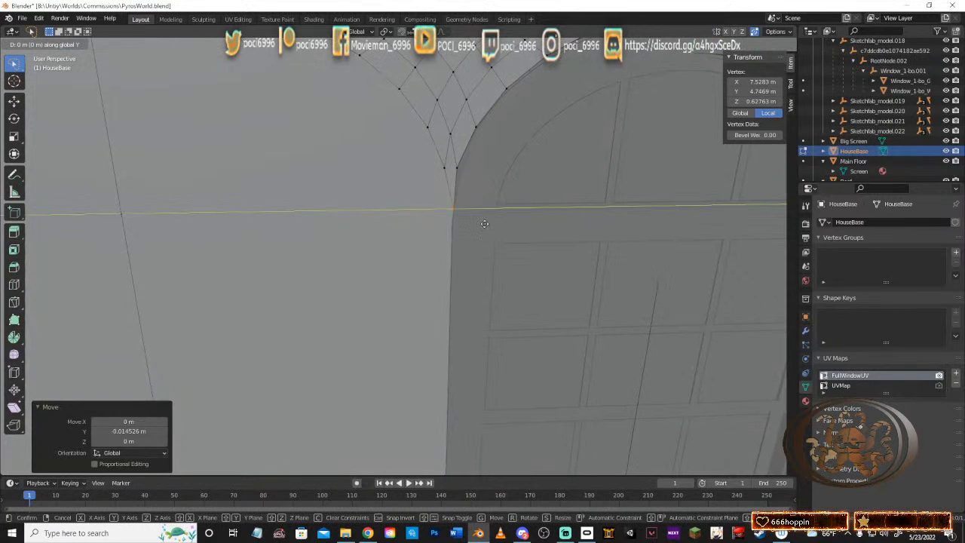
{"action": "left_click", "coordinate": [485, 223]}
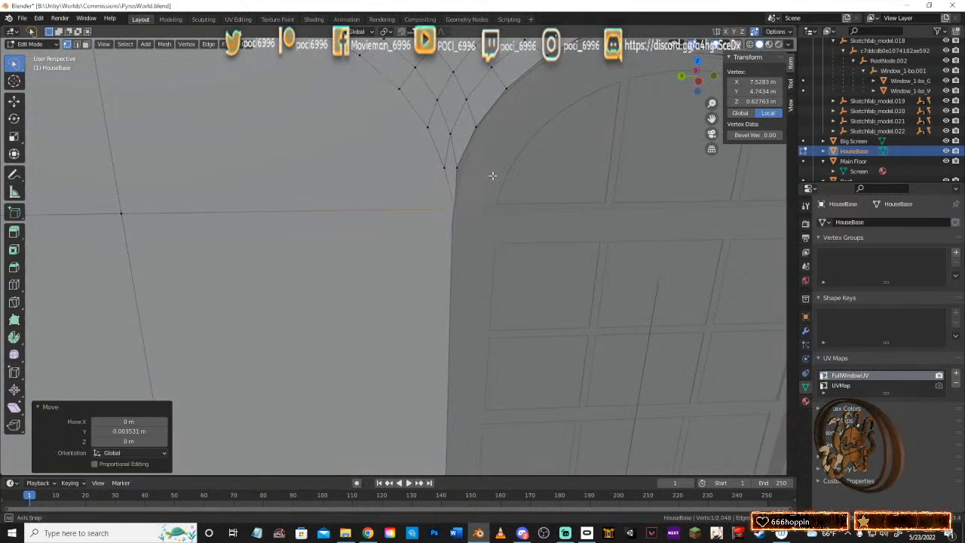
Step: Move the first vertex above the stair-side arch base in two YZ-plane moves, about -0.031 m in Y and -0.004 m in Z overall
{"action": "middle_click_drag", "start_coordinate": [493, 173], "coordinate": [444, 160]}
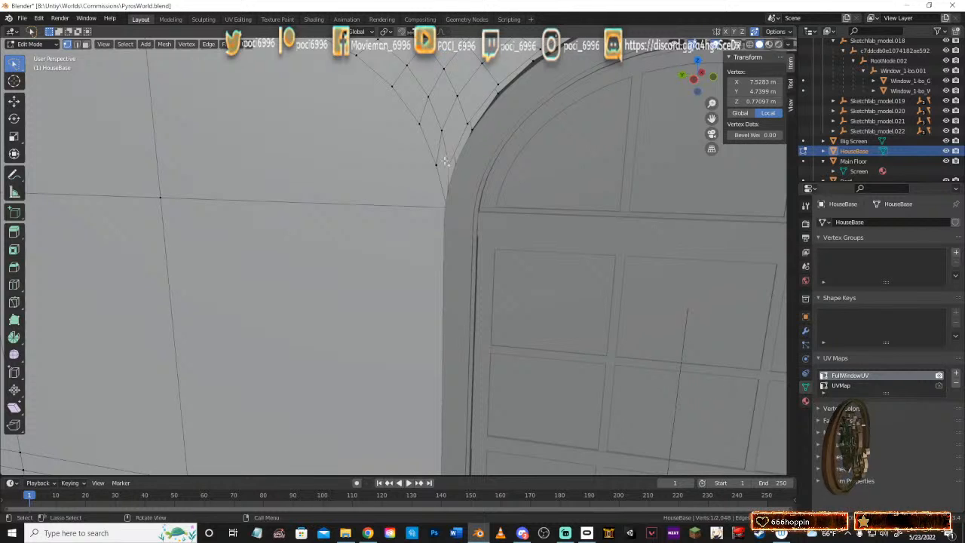
{"action": "key", "text": "g"}
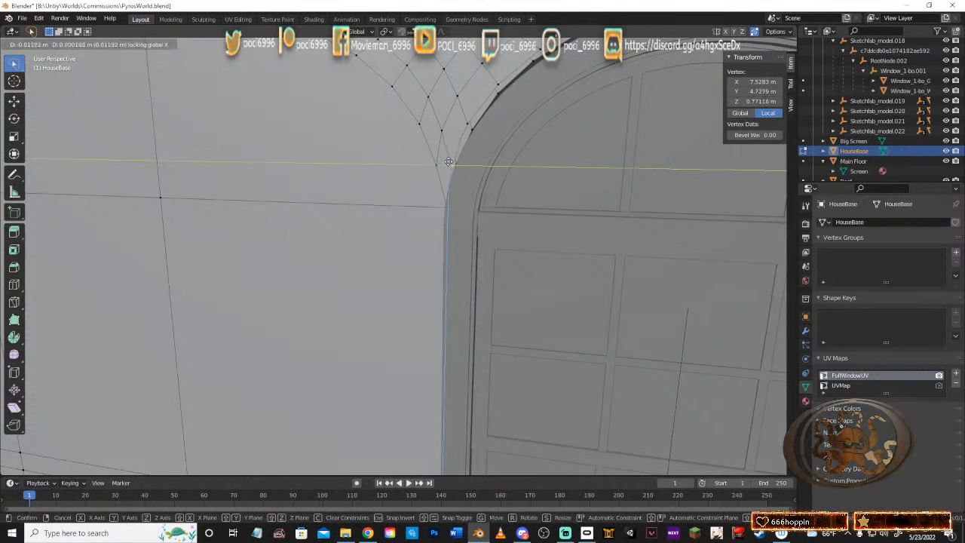
{"action": "left_click", "coordinate": [449, 163]}
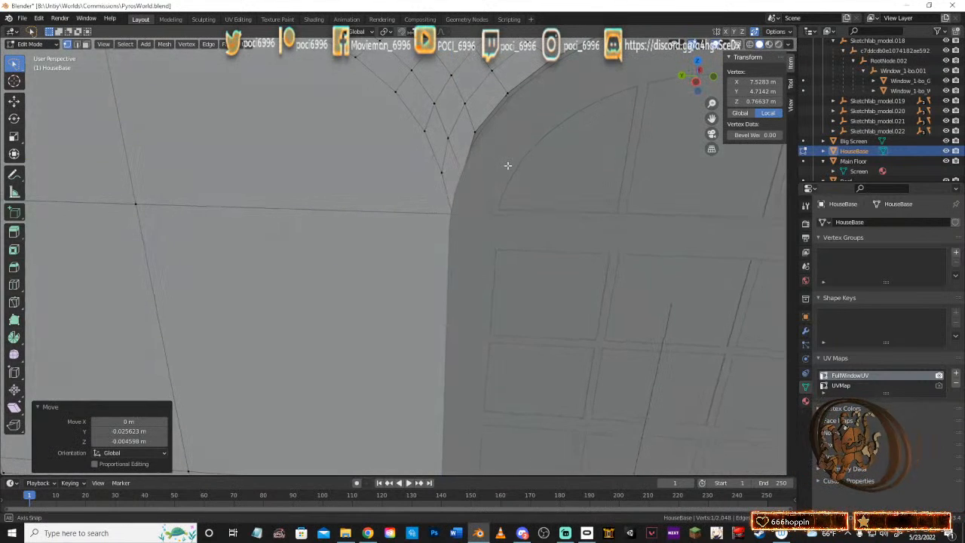
{"action": "key", "text": "g"}
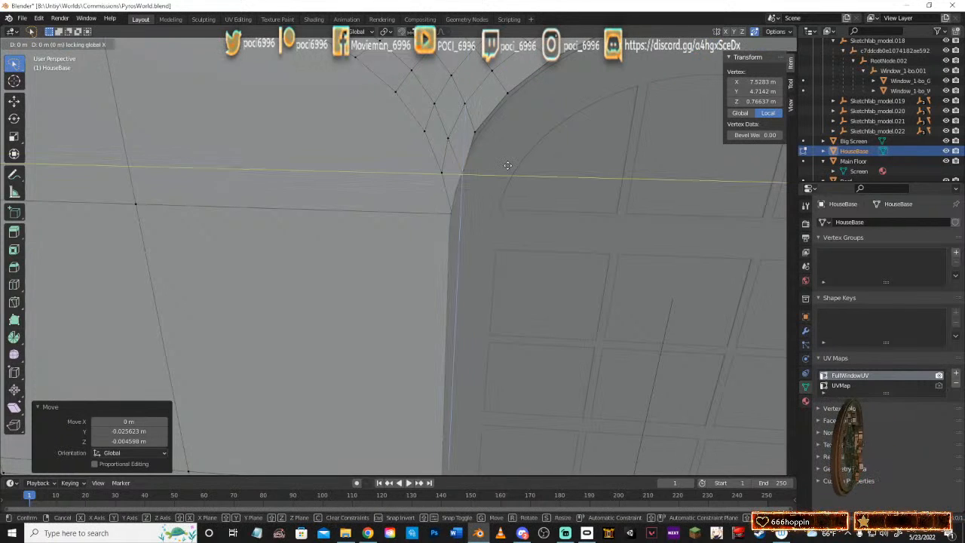
{"action": "left_click", "coordinate": [509, 162]}
Step: Move the second vertex above the stair-side arch base within the YZ plane, about -0.035 m in Y and -0.004 m in Z
{"action": "middle_click_drag", "start_coordinate": [538, 126], "coordinate": [510, 159], "text": "shift"}
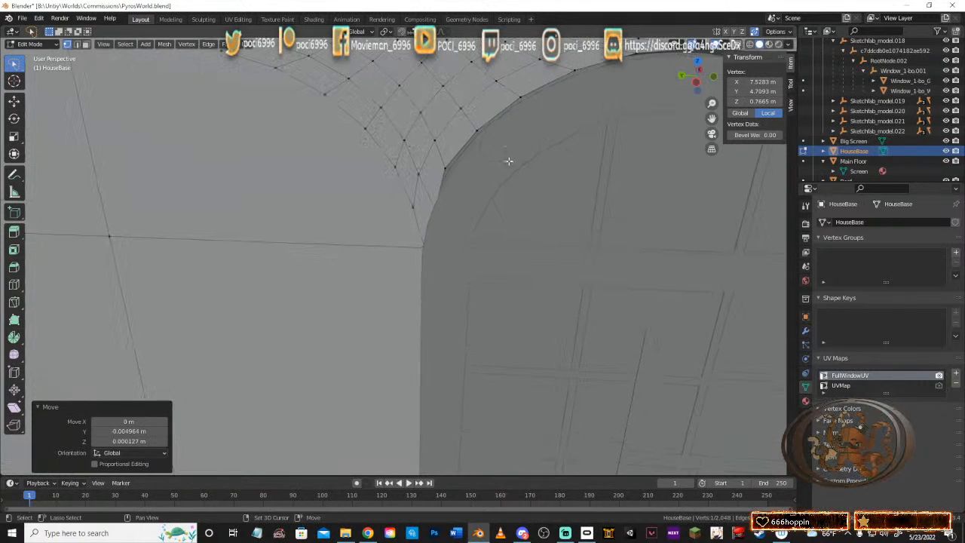
{"action": "left_click", "coordinate": [443, 169]}
{"action": "key", "text": "g"}
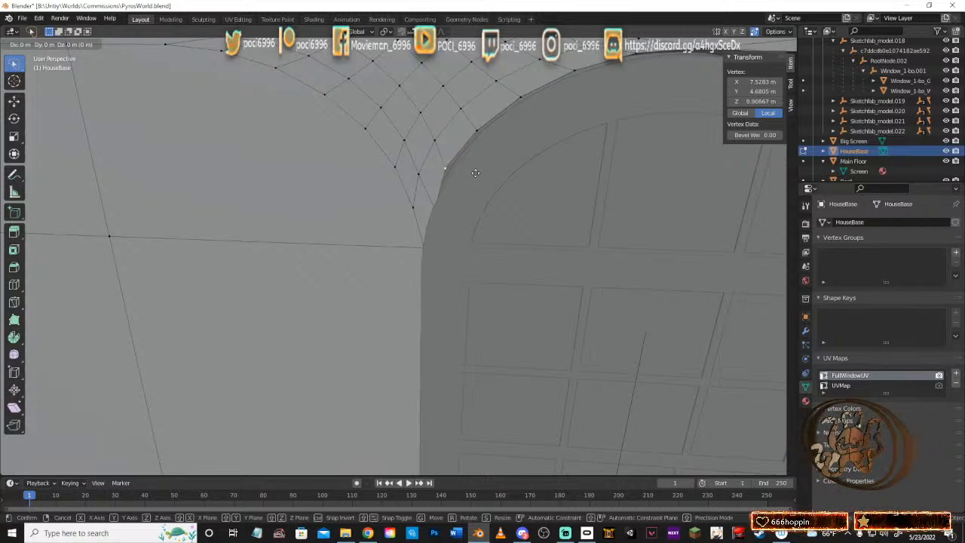
{"action": "key", "text": "shift+x"}
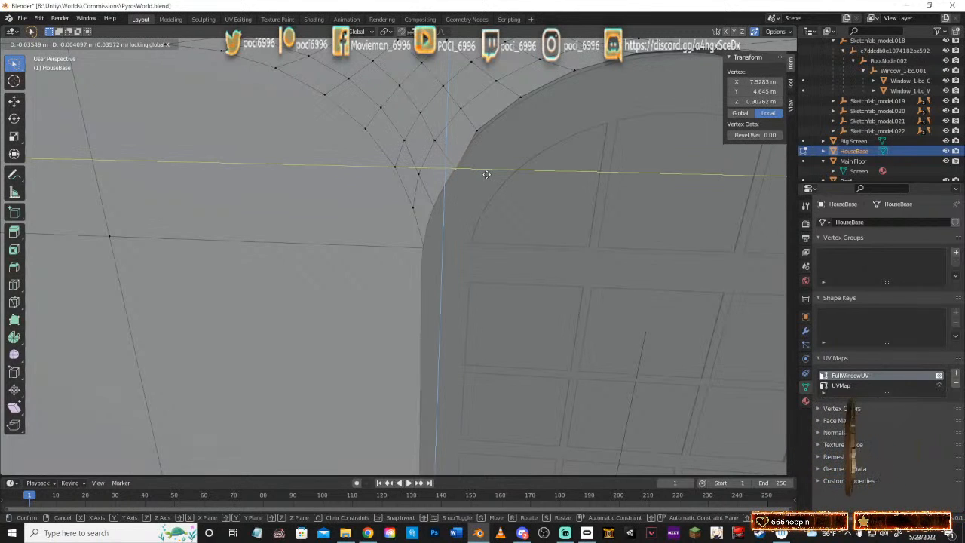
{"action": "left_click", "coordinate": [479, 130]}
Step: Move the next two stair-side arch vertices in the YZ plane by about -0.025 m Y, -0.023 m Z and -0.018 m Y, -0.034 m Z
{"action": "left_click", "coordinate": [481, 126]}
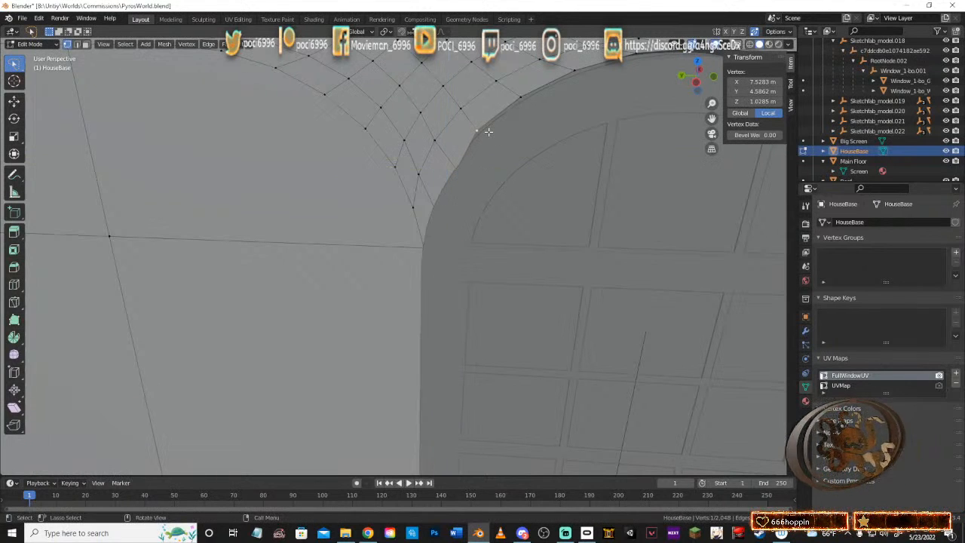
{"action": "key", "text": "g"}
{"action": "key", "text": "shift+x"}
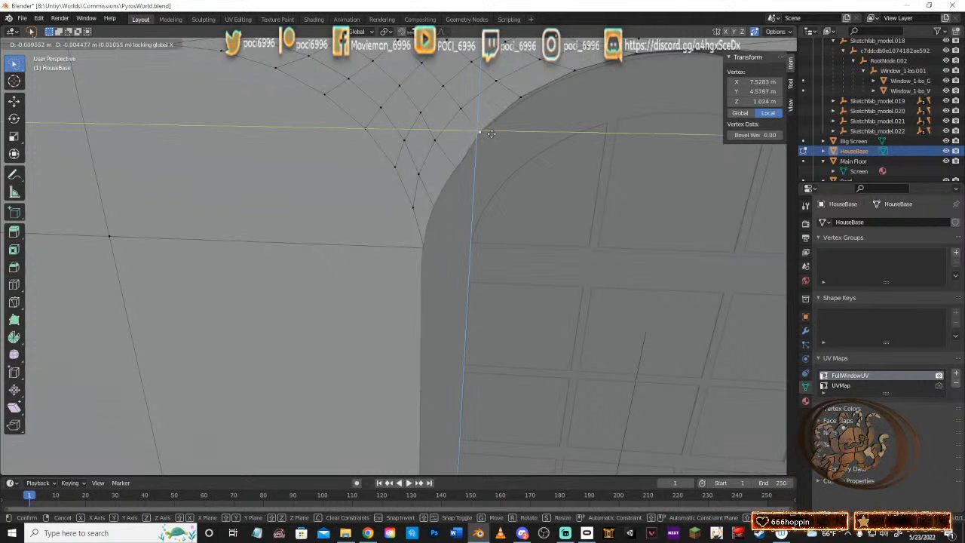
{"action": "left_click", "coordinate": [517, 89]}
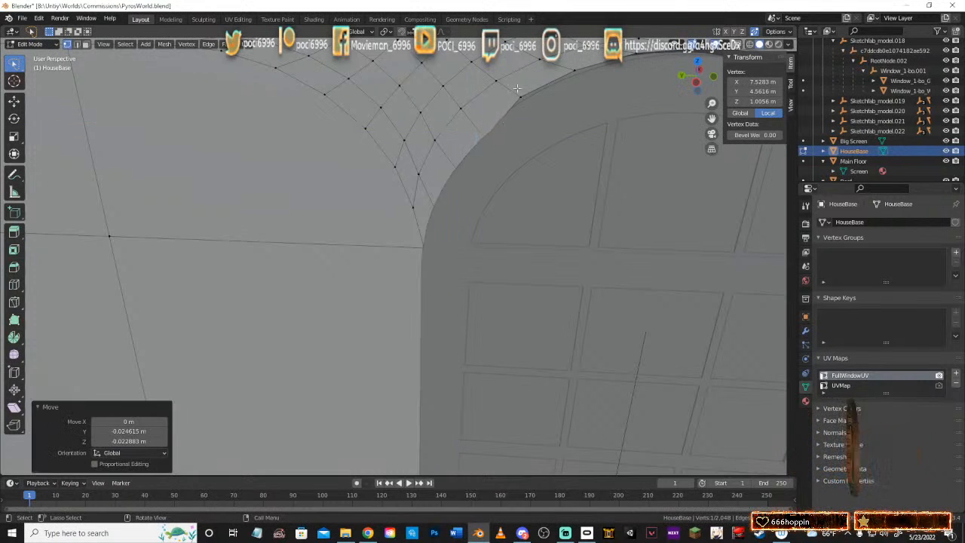
{"action": "key", "text": "g"}
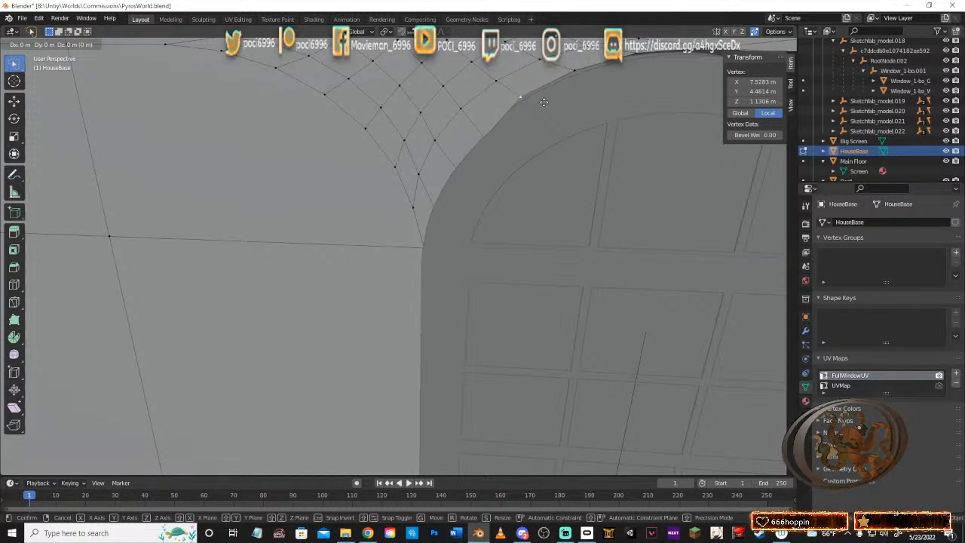
{"action": "key", "text": "shift+x"}
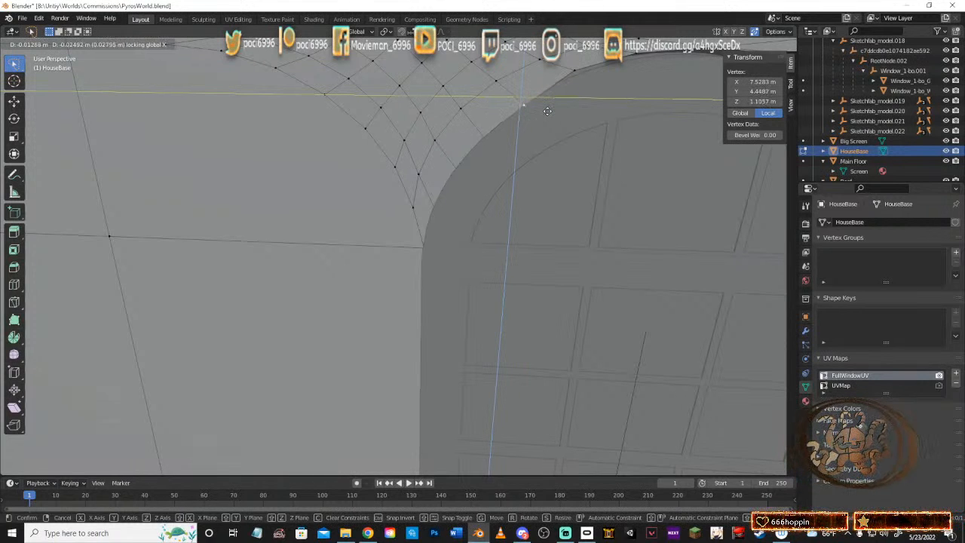
{"action": "left_click", "coordinate": [547, 111]}
Step: Try moving the following arch vertex about -0.020 m in Y and -0.032 m in Z, and undo that move
{"action": "scroll", "coordinate": [556, 119], "scroll_direction": "down", "scroll_amount": 5}
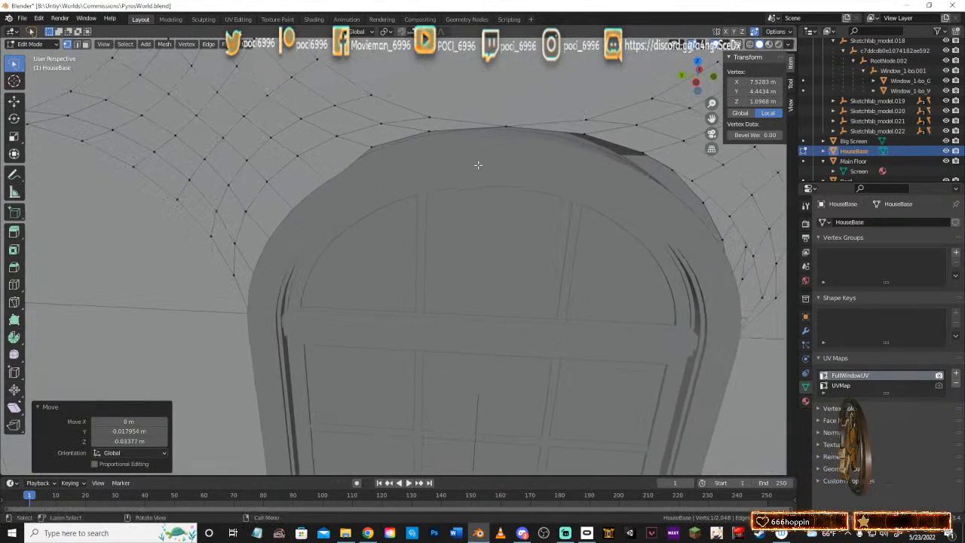
{"action": "scroll", "coordinate": [478, 165], "scroll_direction": "up", "scroll_amount": 1}
{"action": "left_click", "coordinate": [372, 123]}
{"action": "key", "text": "g"}
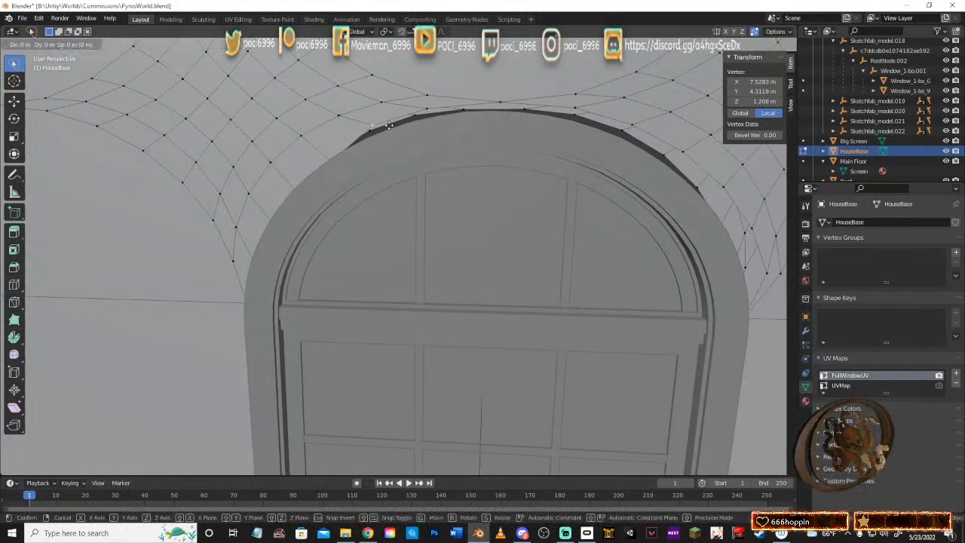
{"action": "key", "text": "shift+x"}
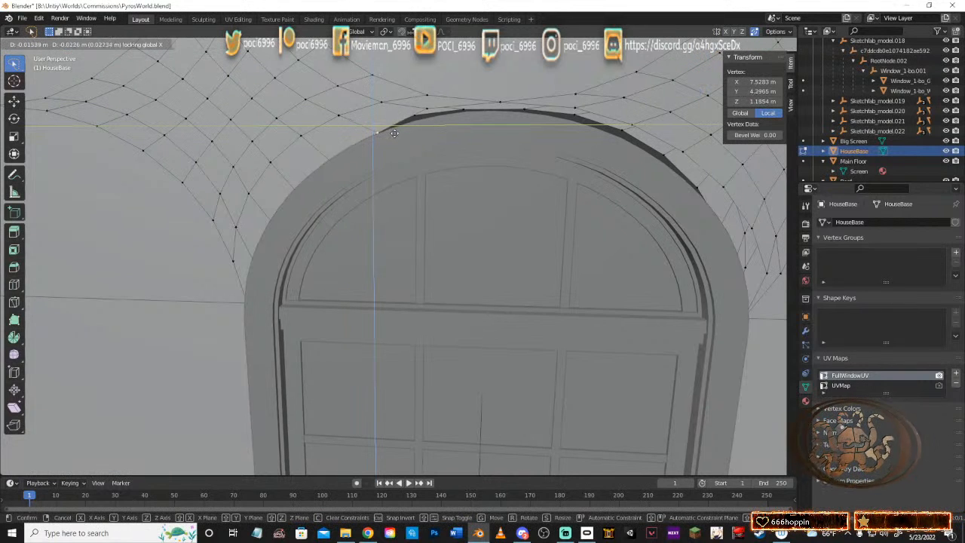
{"action": "left_click", "coordinate": [407, 134]}
{"action": "middle_click_drag", "start_coordinate": [407, 134], "coordinate": [424, 147]}
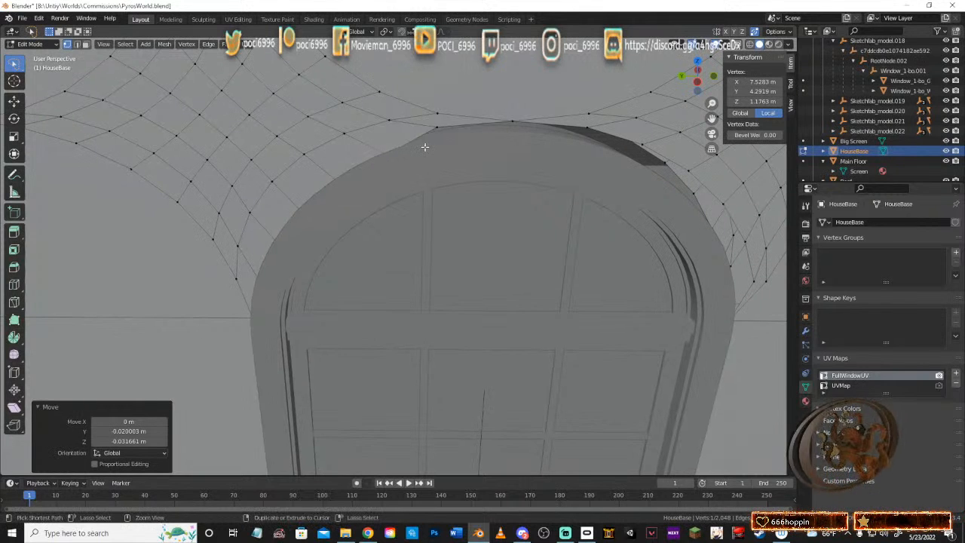
{"action": "key", "text": "ctrl+z"}
{"action": "scroll", "coordinate": [393, 144], "scroll_direction": "up", "scroll_amount": 2}
{"action": "middle_click_drag", "start_coordinate": [397, 153], "coordinate": [447, 229], "text": "shift"}
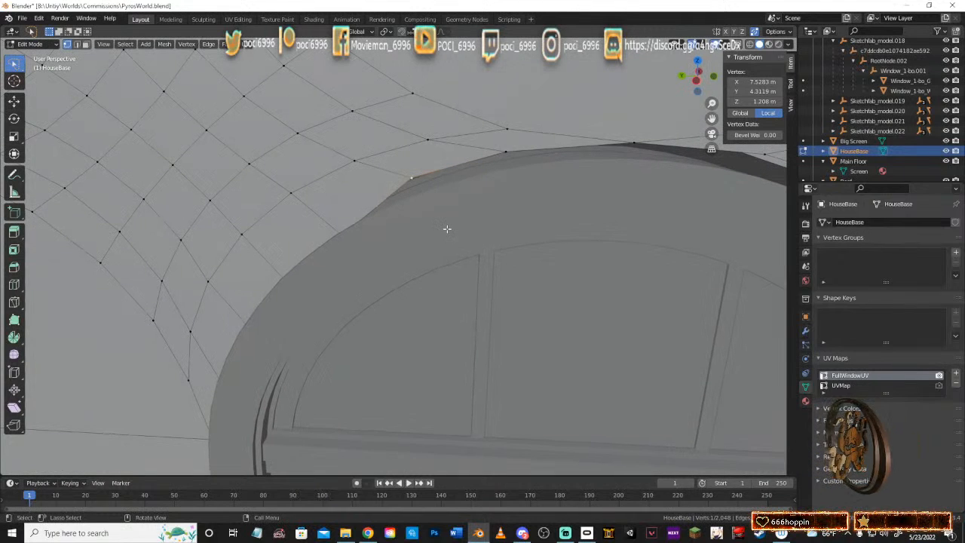
Step: Move two HouseBase wall vertices on the arch's upper-left side onto the window frame's outer edge, keeping their X position locked
{"action": "key", "text": "g"}
{"action": "key", "text": "shift+x"}
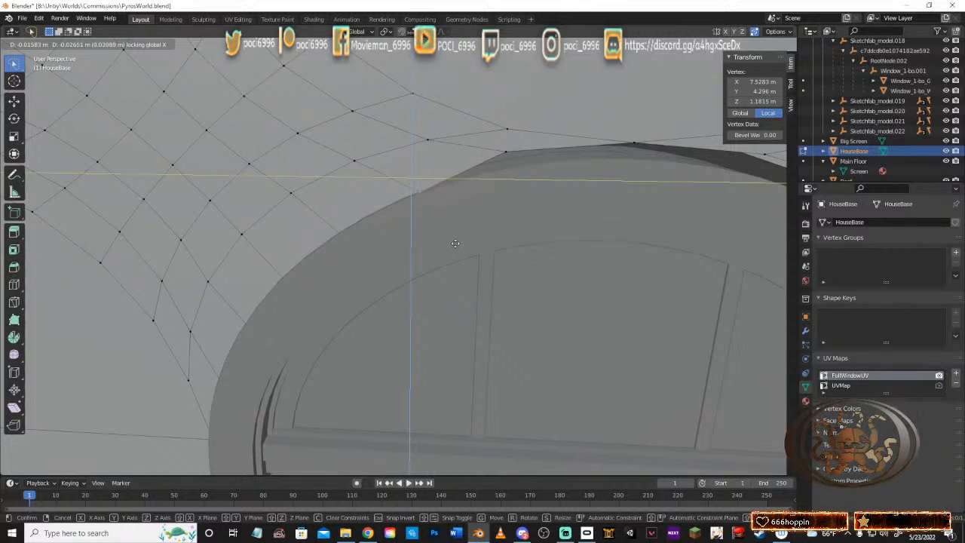
{"action": "left_click", "coordinate": [456, 244]}
{"action": "left_click", "coordinate": [508, 150]}
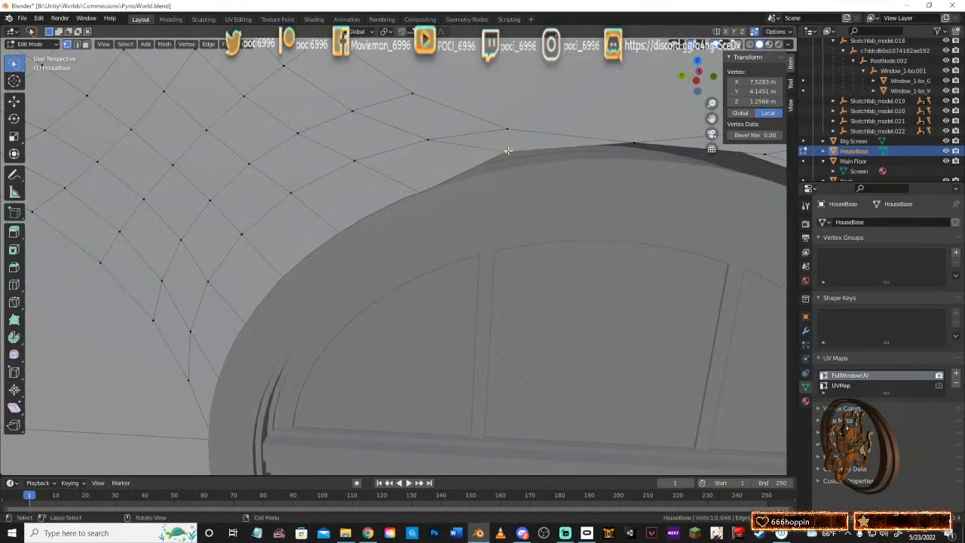
{"action": "key", "text": "g"}
{"action": "key", "text": "shift+x"}
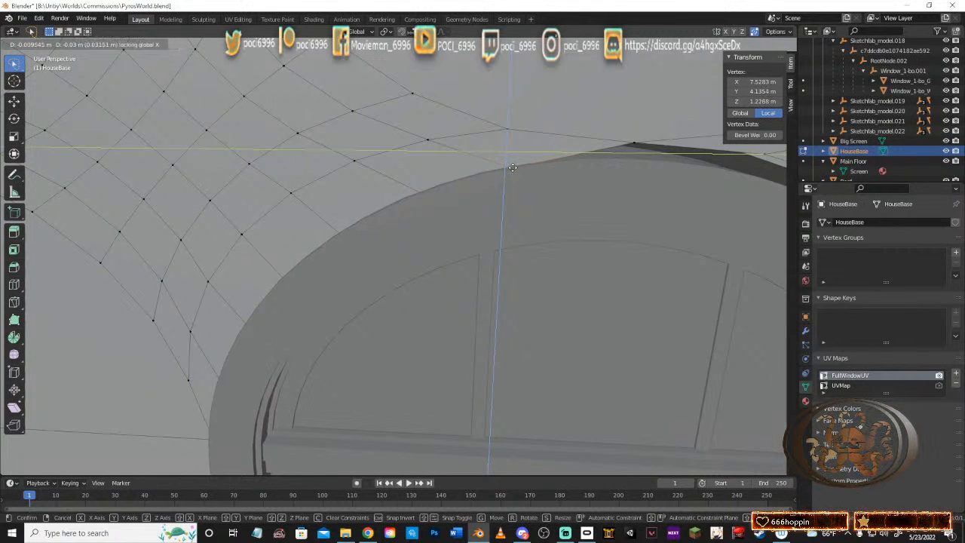
{"action": "left_click", "coordinate": [512, 167]}
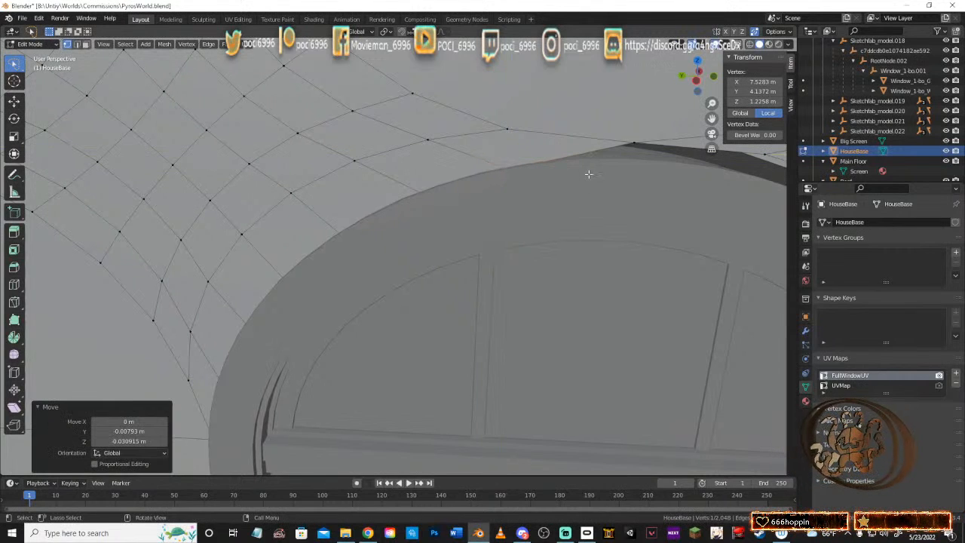
Step: Lower the wall vertex at the top of the arched window by about 0.031 m along Z to meet the frame
{"action": "left_click", "coordinate": [639, 142]}
{"action": "key", "text": "g"}
{"action": "key", "text": "z"}
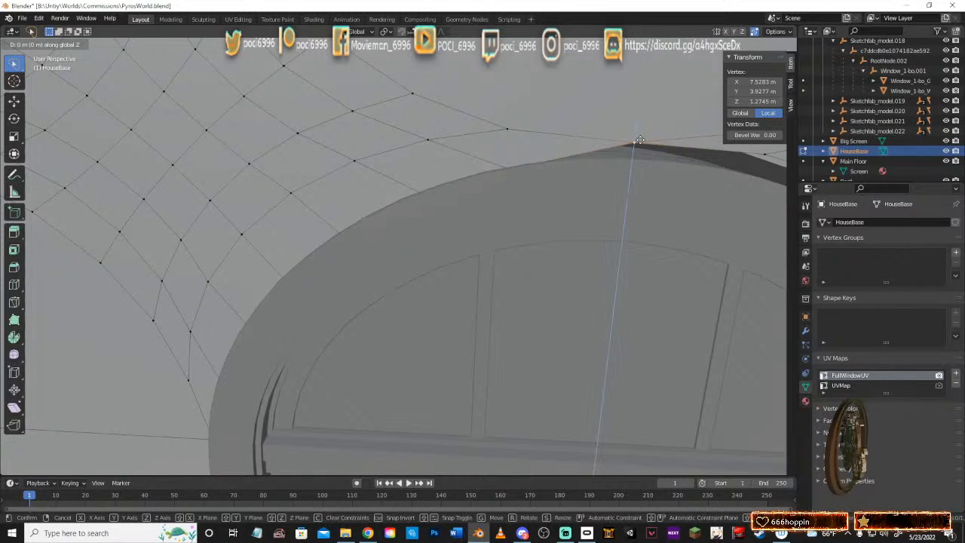
{"action": "left_click", "coordinate": [639, 158]}
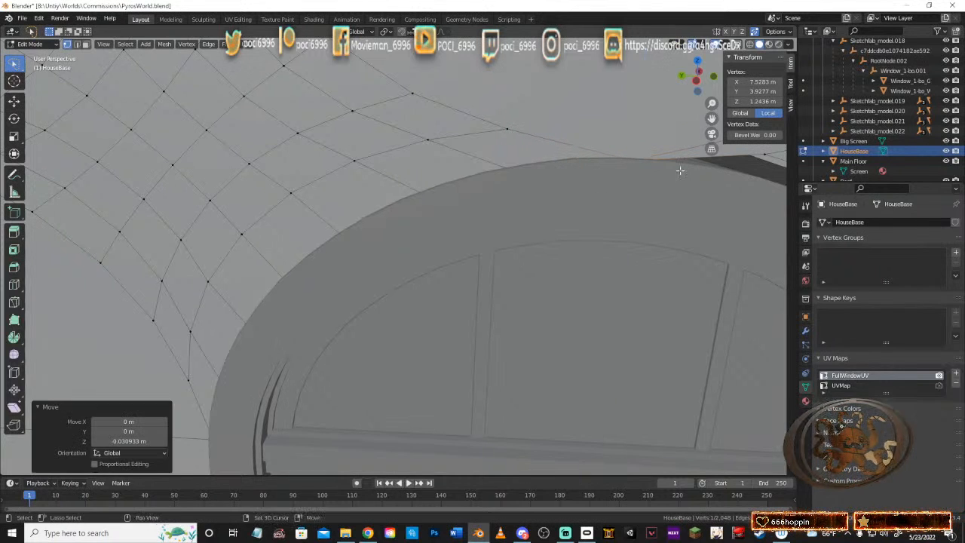
Step: Move the two wall vertices just right of the arch's apex onto the curved frame edge with X locked
{"action": "middle_click_drag", "start_coordinate": [640, 162], "coordinate": [452, 151]}
{"action": "left_click", "coordinate": [419, 140]}
{"action": "key", "text": "g"}
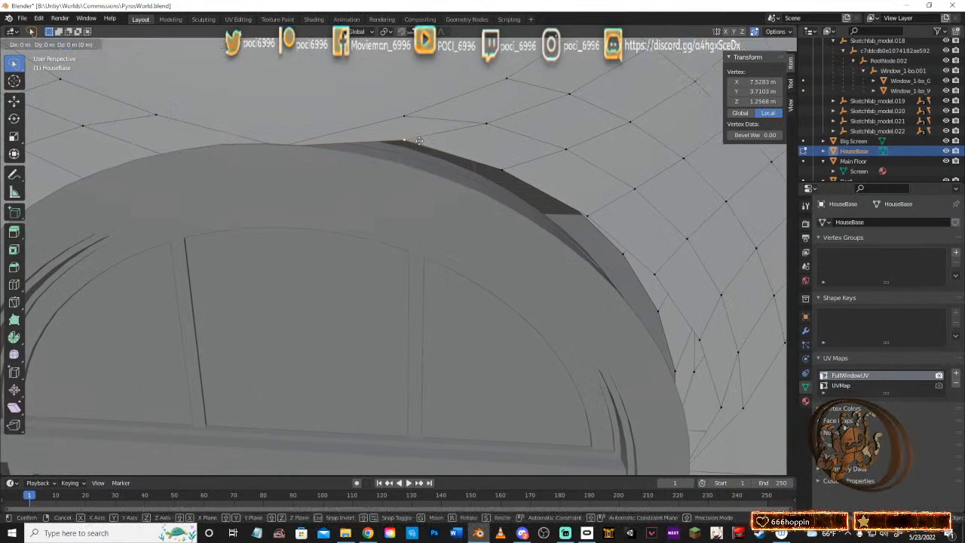
{"action": "key", "text": "shift+x"}
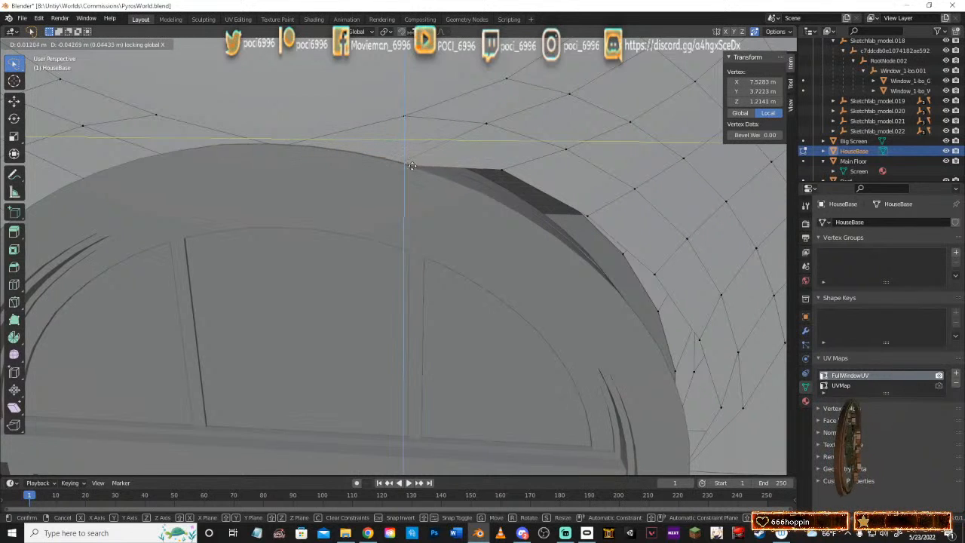
{"action": "left_click", "coordinate": [414, 163]}
{"action": "left_click", "coordinate": [503, 170]}
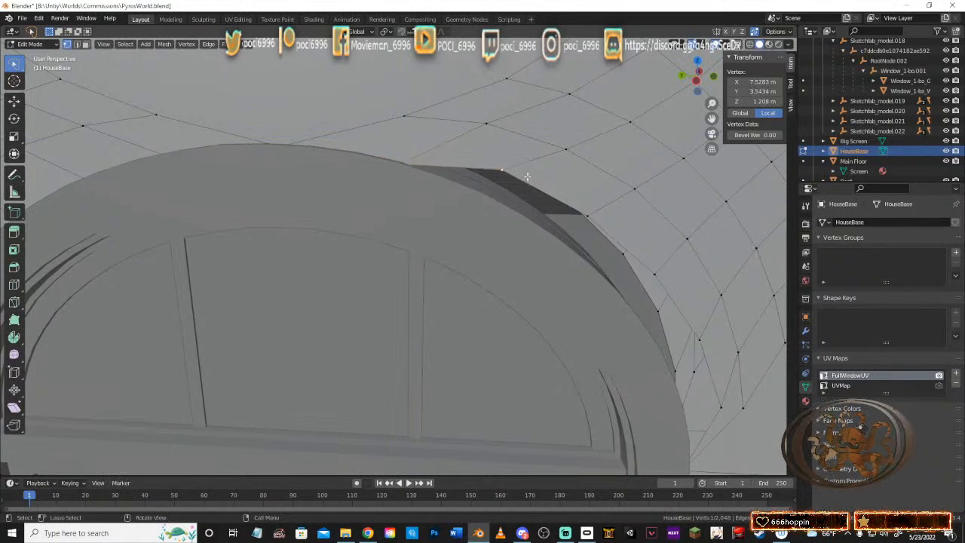
{"action": "key", "text": "g"}
{"action": "key", "text": "shift+x"}
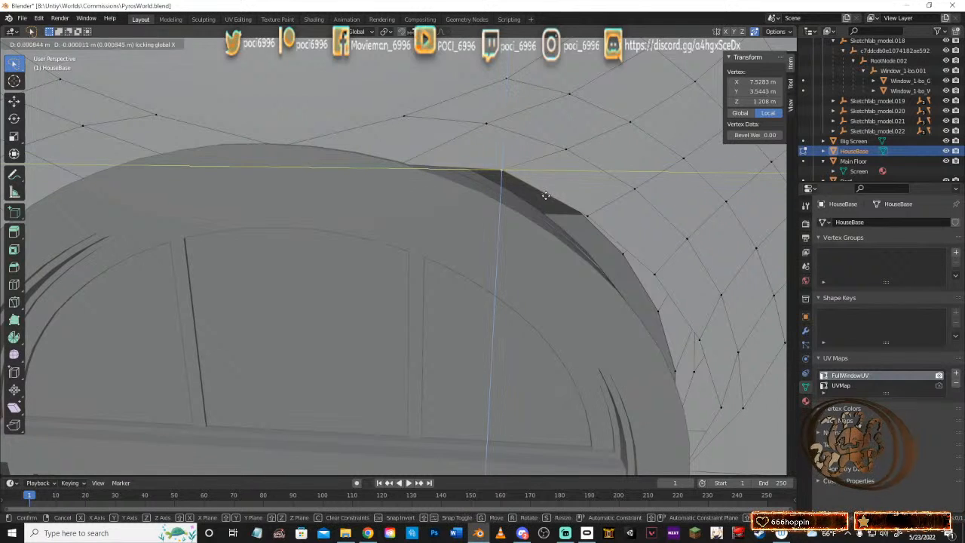
{"action": "left_click", "coordinate": [536, 222]}
Step: Move the next wall vertex down the arch's right side by about 0.032 m in Y and -0.055 m in Z onto the frame
{"action": "middle_click_drag", "start_coordinate": [537, 222], "coordinate": [585, 222]}
{"action": "middle_click_drag", "start_coordinate": [584, 221], "coordinate": [502, 137], "text": "shift"}
{"action": "left_click", "coordinate": [465, 103]}
{"action": "left_click", "coordinate": [427, 89]}
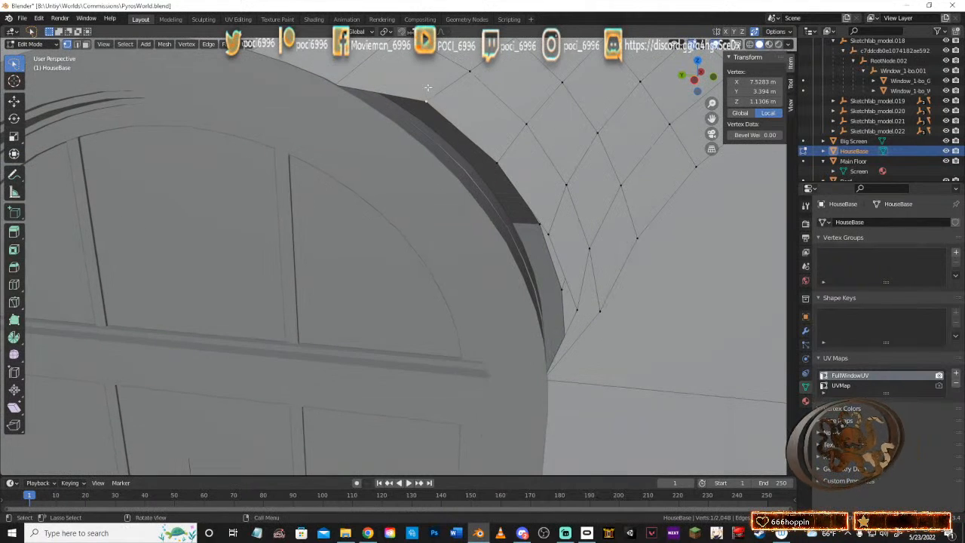
{"action": "key", "text": "g"}
{"action": "key", "text": "shift+x"}
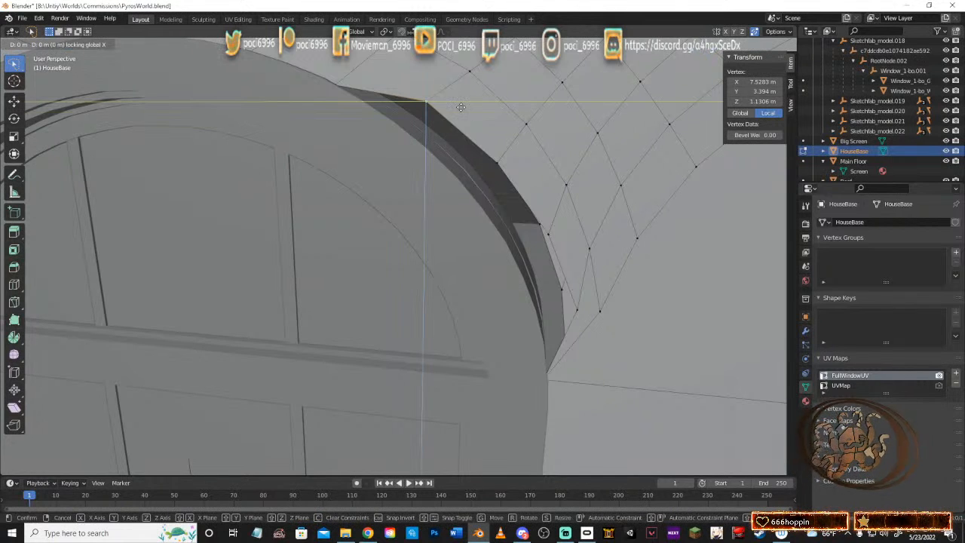
{"action": "left_click", "coordinate": [442, 140]}
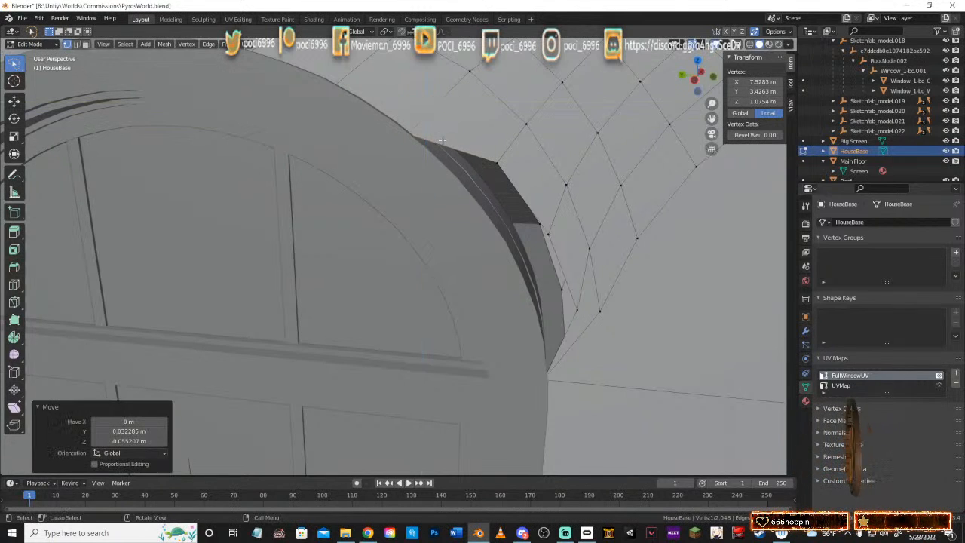
Step: Pull the following two wall vertices on the arch's right side in to the window frame's outline, keeping X locked
{"action": "scroll", "coordinate": [505, 138], "scroll_direction": "up", "scroll_amount": 8}
{"action": "scroll", "coordinate": [574, 151], "scroll_direction": "up", "scroll_amount": 3}
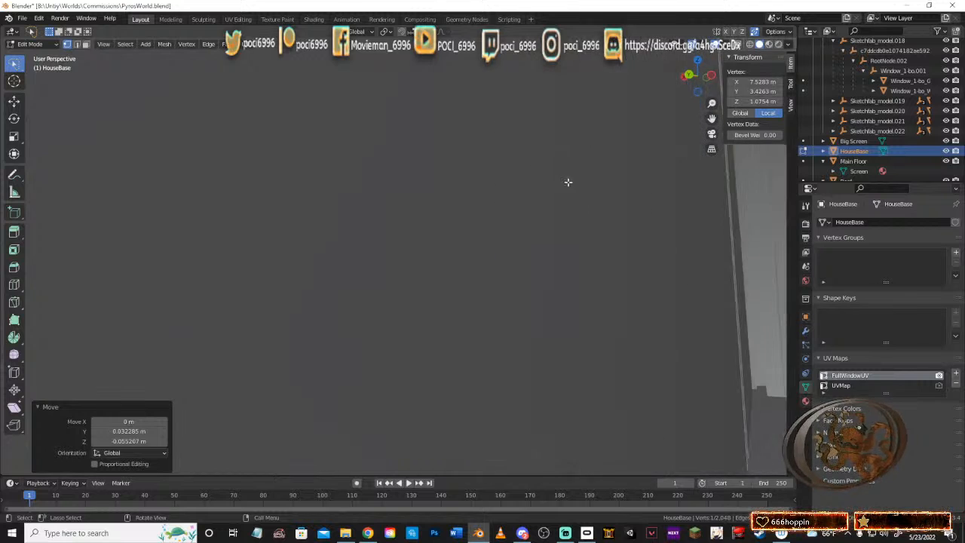
{"action": "middle_click_drag", "start_coordinate": [550, 195], "coordinate": [497, 196]}
{"action": "left_click", "coordinate": [418, 140]}
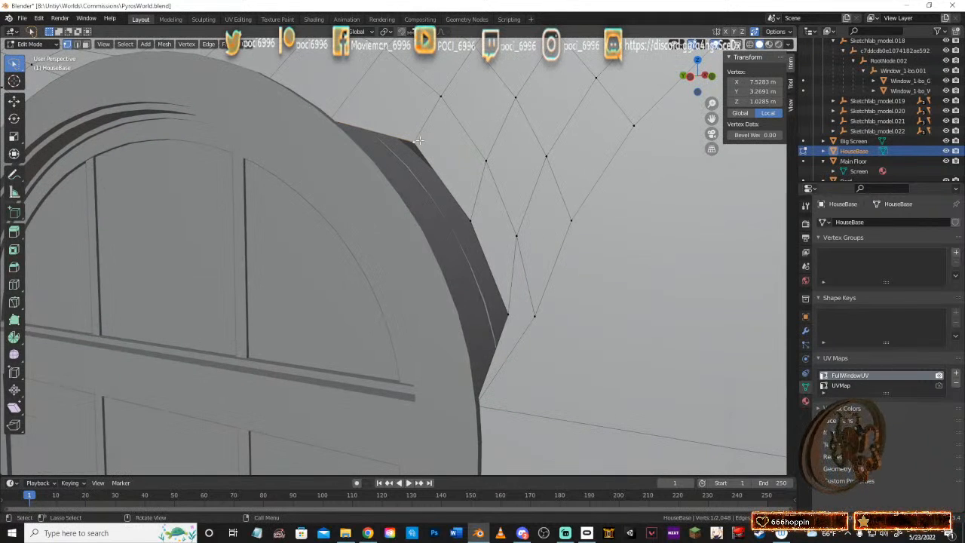
{"action": "key", "text": "g"}
{"action": "key", "text": "shift+x"}
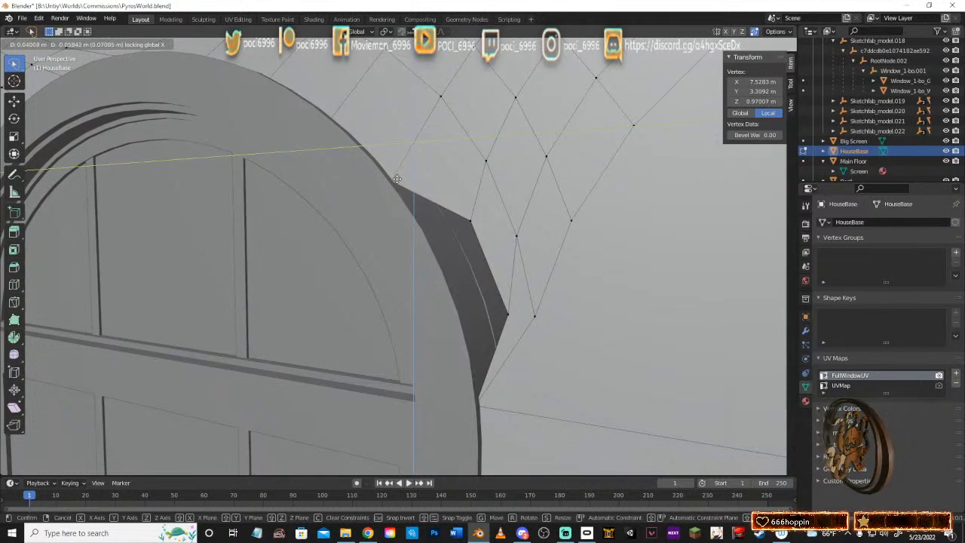
{"action": "left_click", "coordinate": [397, 178]}
{"action": "left_click", "coordinate": [474, 219]}
{"action": "key", "text": "g"}
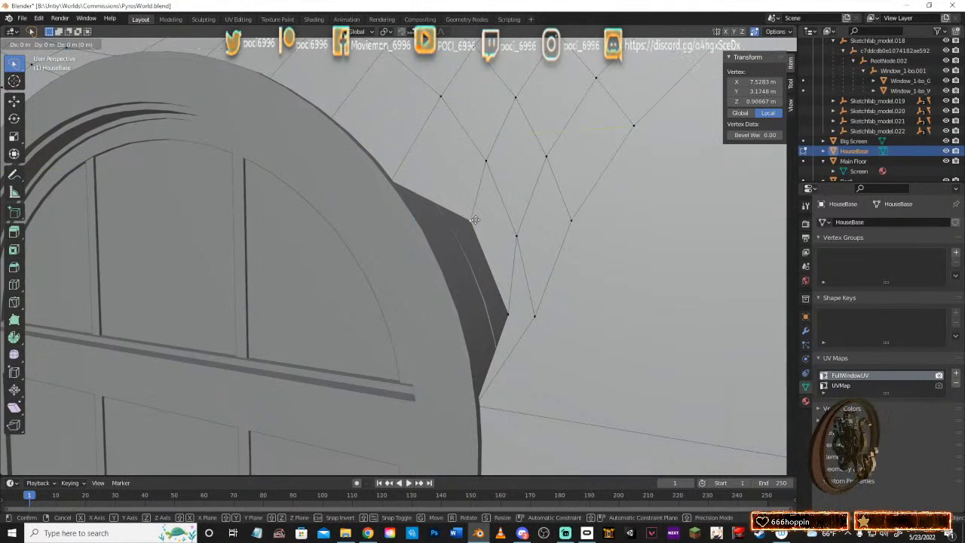
{"action": "key", "text": "x"}
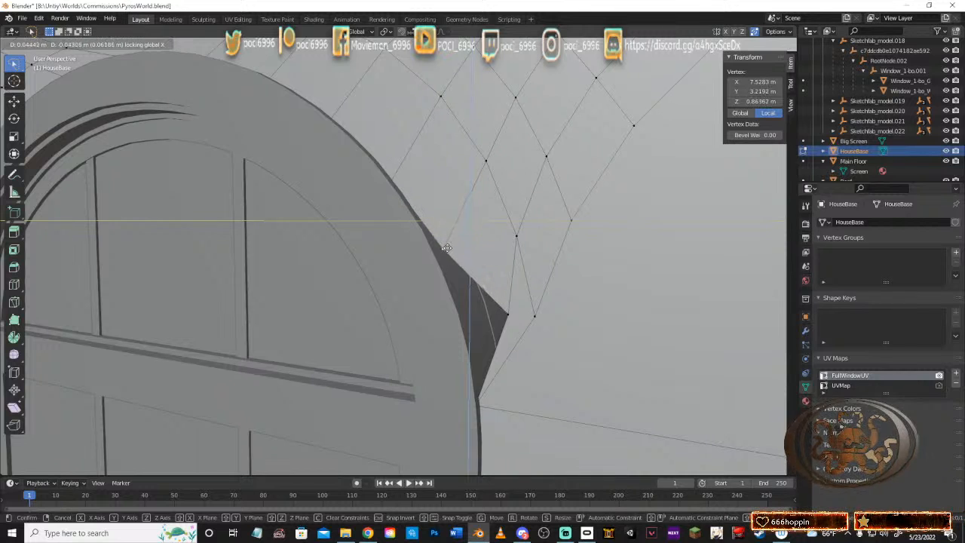
{"action": "left_click", "coordinate": [442, 259]}
Step: Move the last protruding vertex near the arch's right base about 0.069 m in Y and -0.022 m in Z onto the frame
{"action": "middle_click_drag", "start_coordinate": [494, 297], "coordinate": [586, 257], "text": "shift"}
{"action": "left_click", "coordinate": [598, 272]}
{"action": "key", "text": "g"}
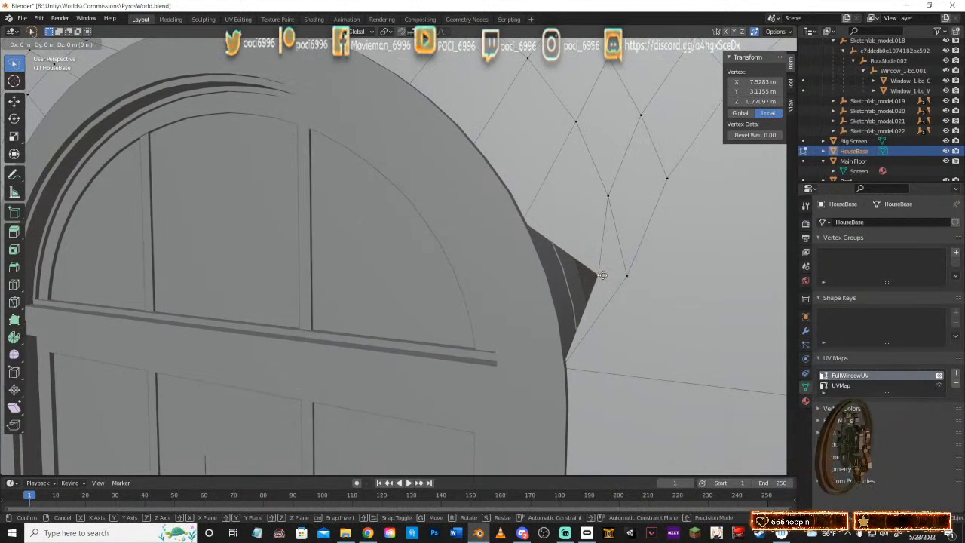
{"action": "key", "text": "x"}
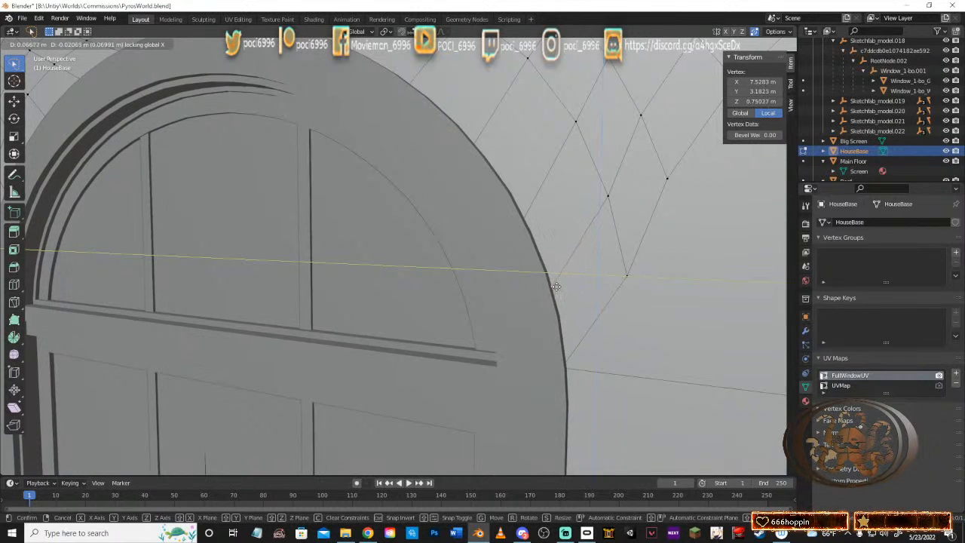
{"action": "left_click", "coordinate": [556, 285]}
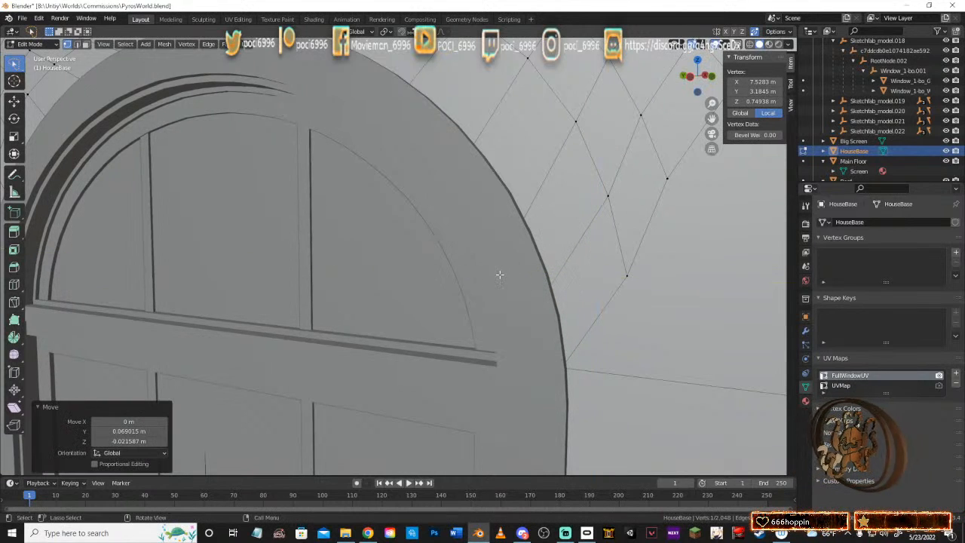
Step: On the opposite wall face, move the window's lower-right corner vertex up about 0.085 m in Z and about -0.029 m in Y
{"action": "scroll", "coordinate": [500, 275], "scroll_direction": "down", "scroll_amount": 4}
{"action": "middle_click_drag", "start_coordinate": [427, 274], "coordinate": [459, 312]}
{"action": "middle_click_drag", "start_coordinate": [429, 434], "coordinate": [439, 217], "text": "shift"}
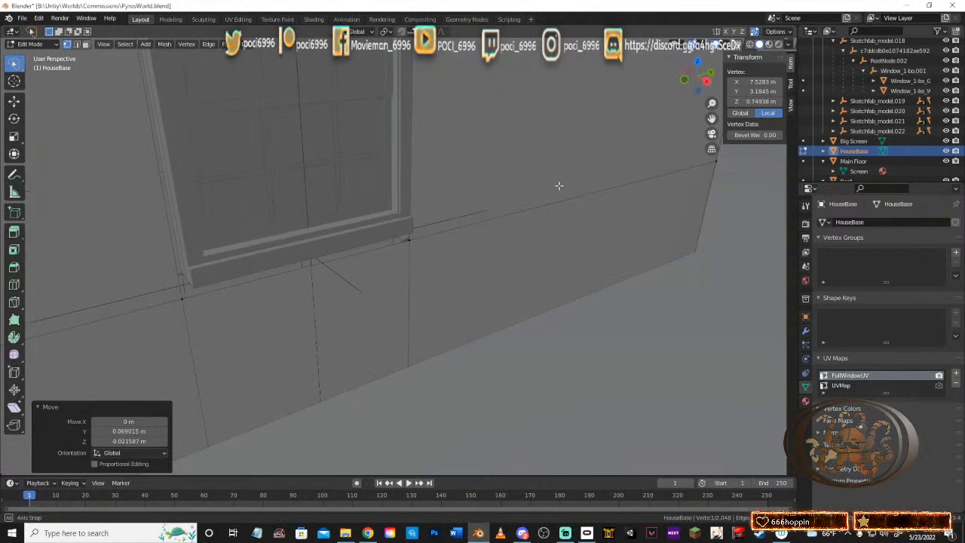
{"action": "middle_click_drag", "start_coordinate": [558, 185], "coordinate": [480, 155]}
{"action": "middle_click_drag", "start_coordinate": [485, 214], "coordinate": [499, 270], "text": "shift"}
{"action": "scroll", "coordinate": [453, 171], "scroll_direction": "up", "scroll_amount": 3}
{"action": "left_click", "coordinate": [498, 274]}
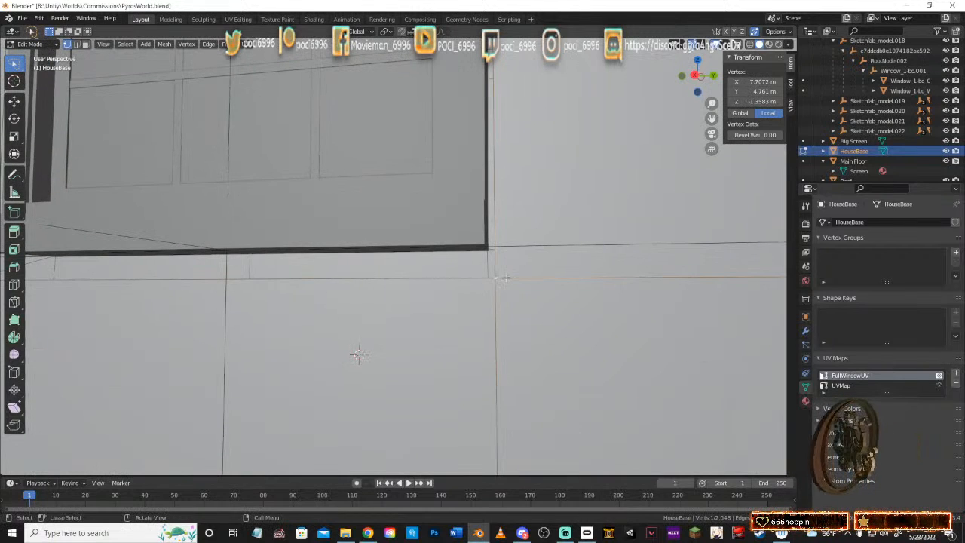
{"action": "key", "text": "g"}
{"action": "key", "text": "z"}
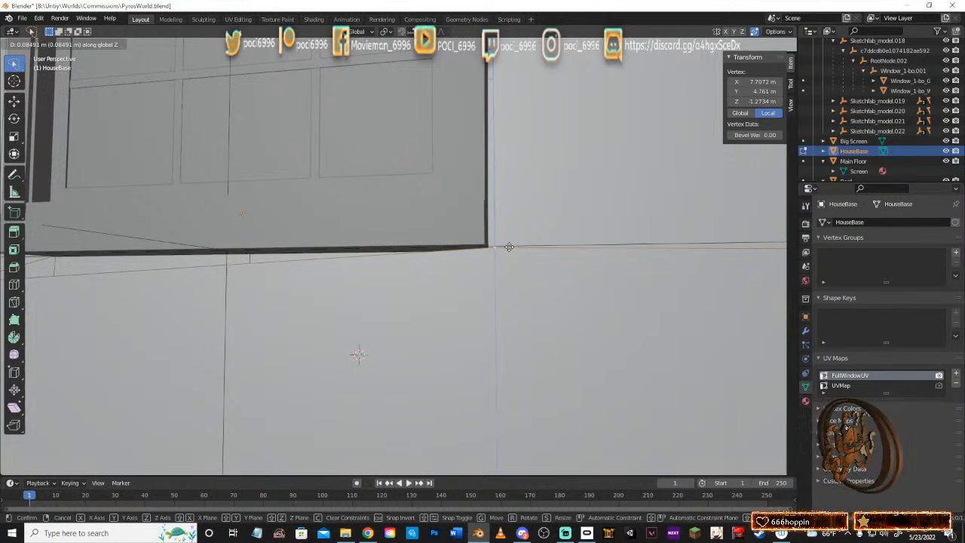
{"action": "left_click", "coordinate": [509, 246]}
{"action": "key", "text": "g"}
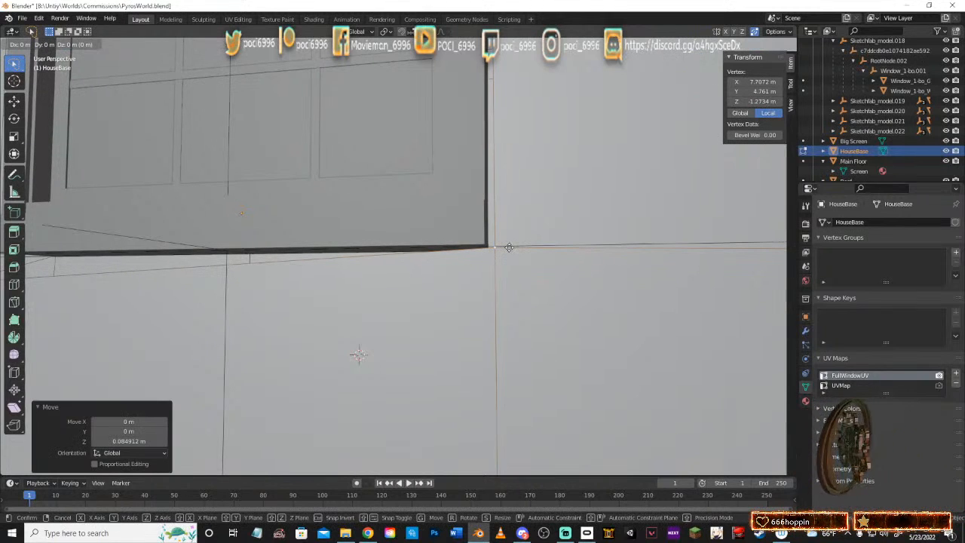
{"action": "key", "text": "y"}
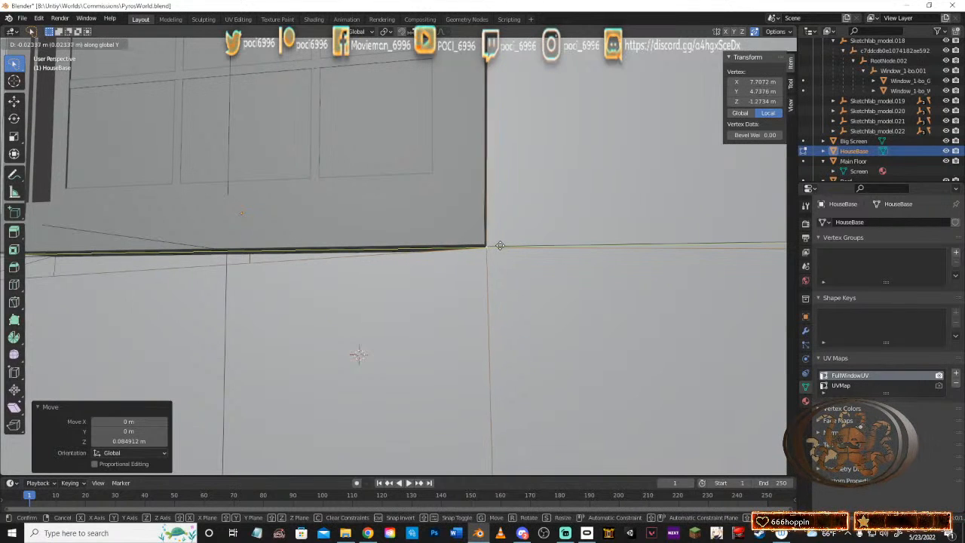
{"action": "left_click", "coordinate": [498, 244]}
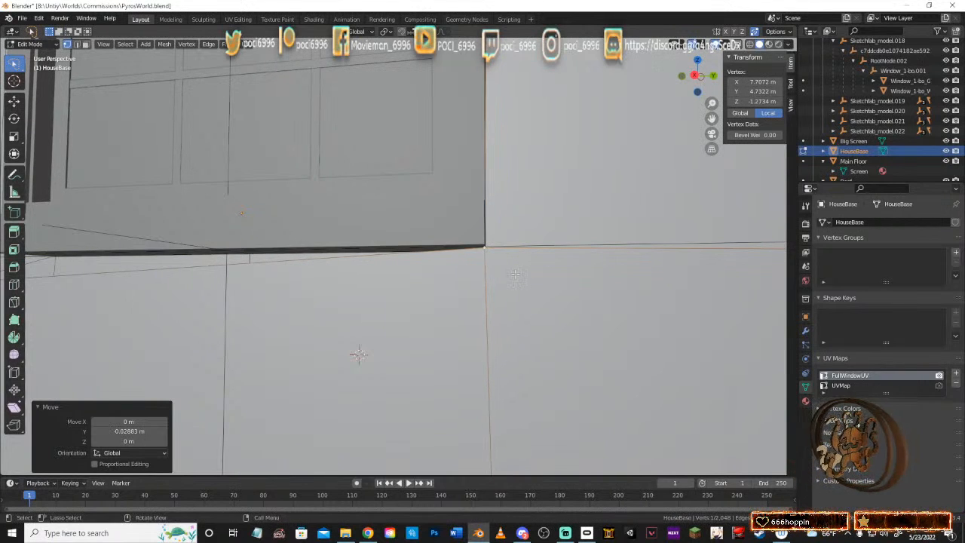
Step: Nudge the lower-right corner vertex about -0.005 m in Y and 0.008 m in Z with X locked
{"action": "scroll", "coordinate": [516, 274], "scroll_direction": "up", "scroll_amount": 1}
{"action": "middle_click_drag", "start_coordinate": [544, 274], "coordinate": [468, 307], "text": "shift"}
{"action": "scroll", "coordinate": [523, 317], "scroll_direction": "down", "scroll_amount": 2}
{"action": "key", "text": "g"}
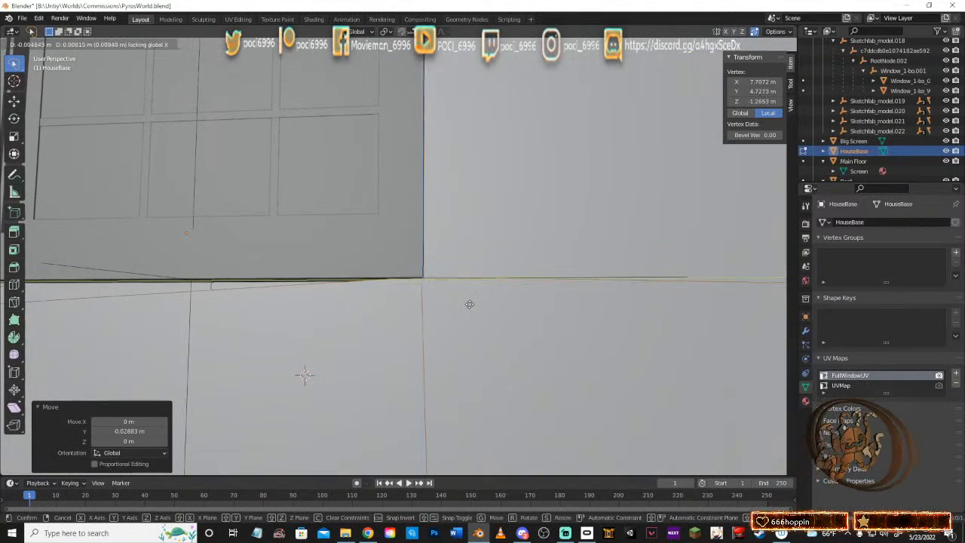
{"action": "left_click", "coordinate": [456, 301]}
Step: Move the window's lower-left corner wall vertex up about 0.091 m in Z and about 0.048 m in Y to the frame corner
{"action": "middle_click_drag", "start_coordinate": [354, 346], "coordinate": [438, 353], "text": "shift"}
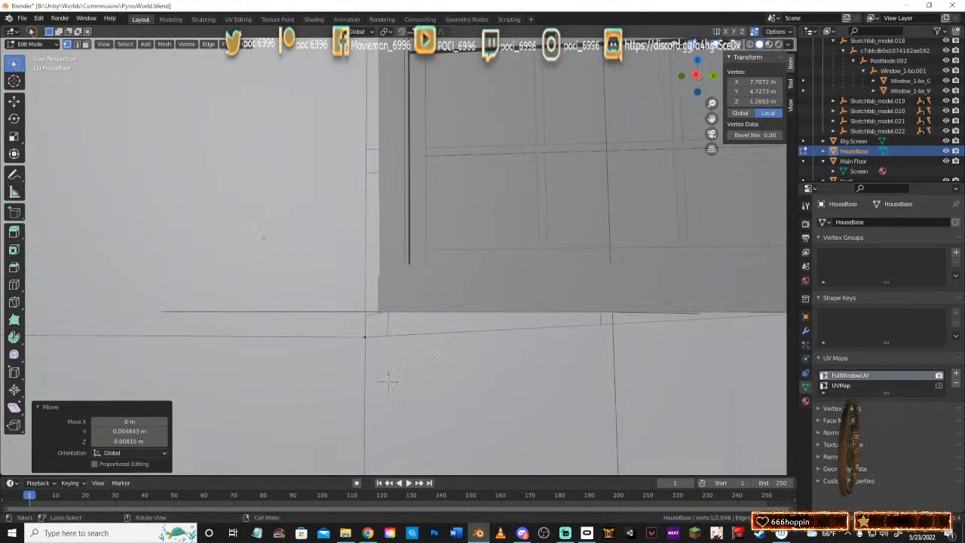
{"action": "left_click", "coordinate": [364, 338]}
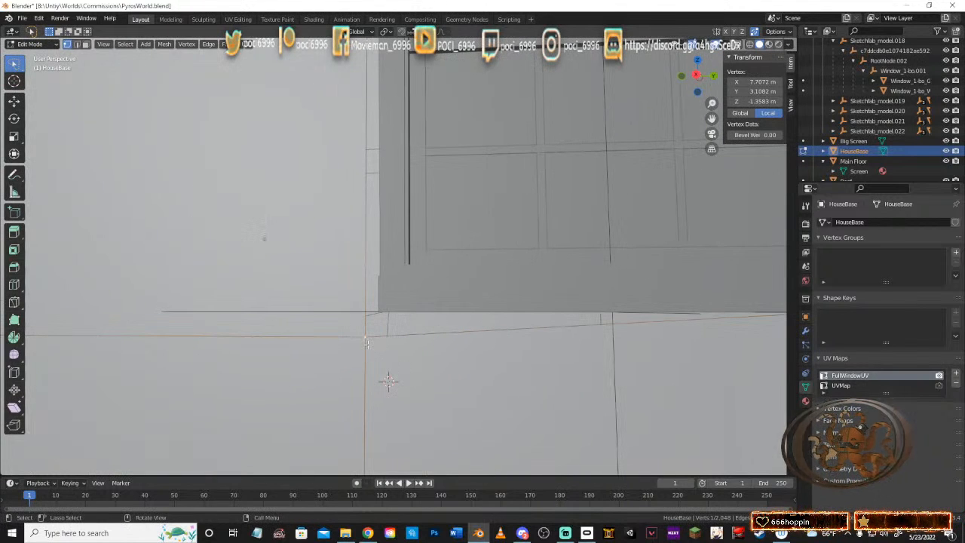
{"action": "key", "text": "g"}
{"action": "key", "text": "z"}
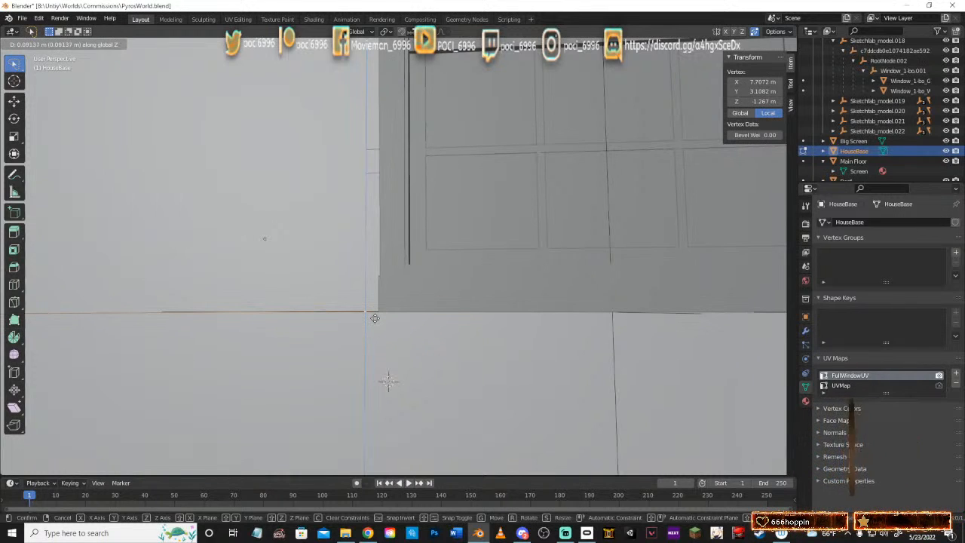
{"action": "left_click", "coordinate": [374, 318]}
{"action": "key", "text": "g"}
{"action": "key", "text": "y"}
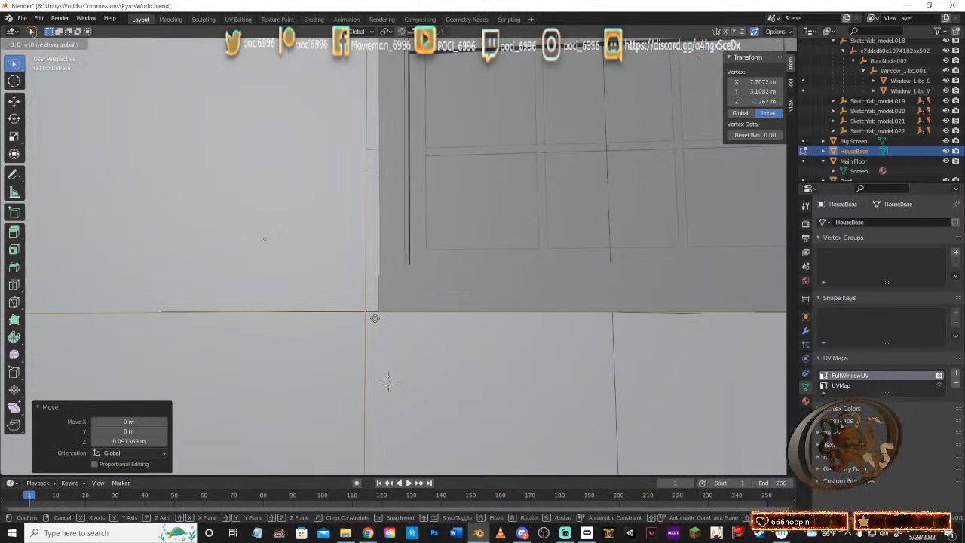
{"action": "left_click", "coordinate": [388, 317]}
Step: Nudge the window's lower-left corner wall vertex about 0.017 m in Y and 0.007 m in Z with X locked
{"action": "middle_click_drag", "start_coordinate": [388, 317], "coordinate": [422, 331]}
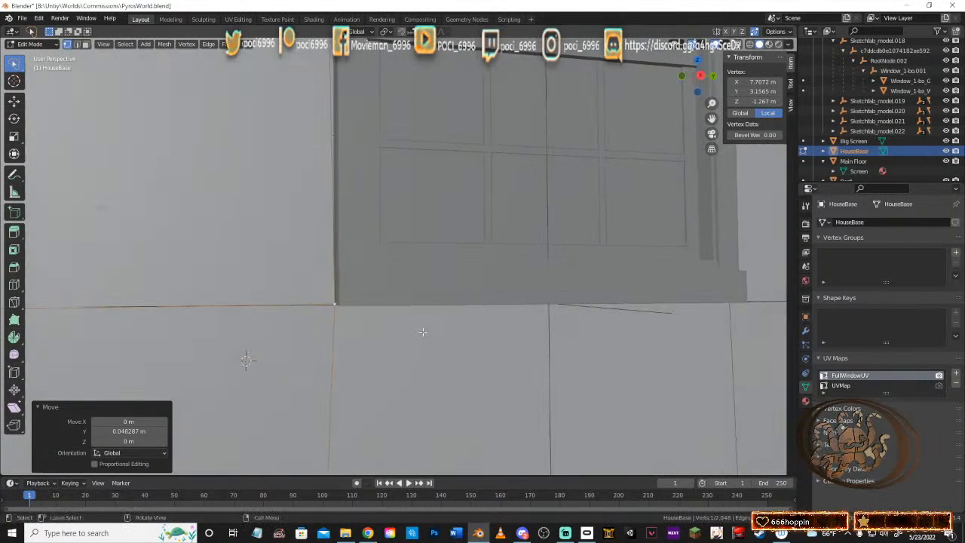
{"action": "key", "text": "g"}
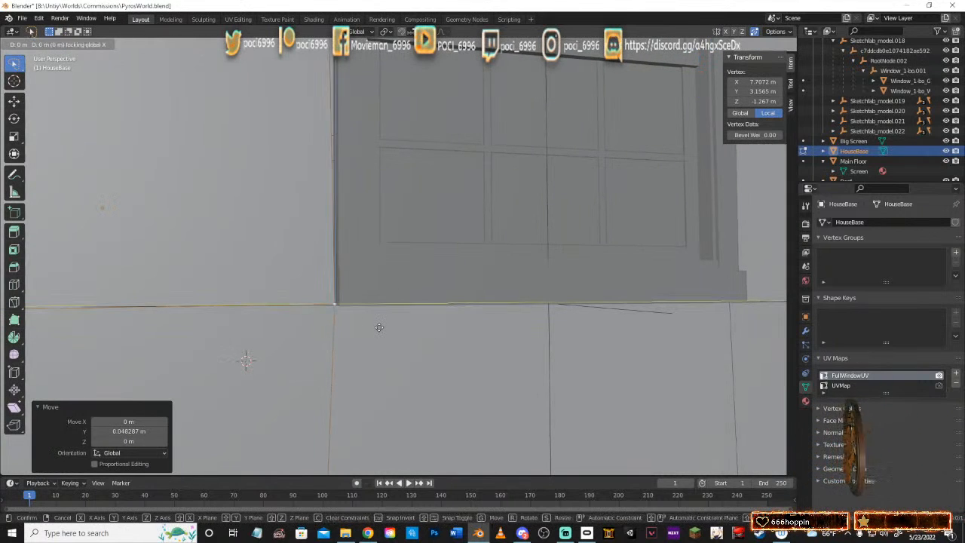
{"action": "key", "text": "shift+x"}
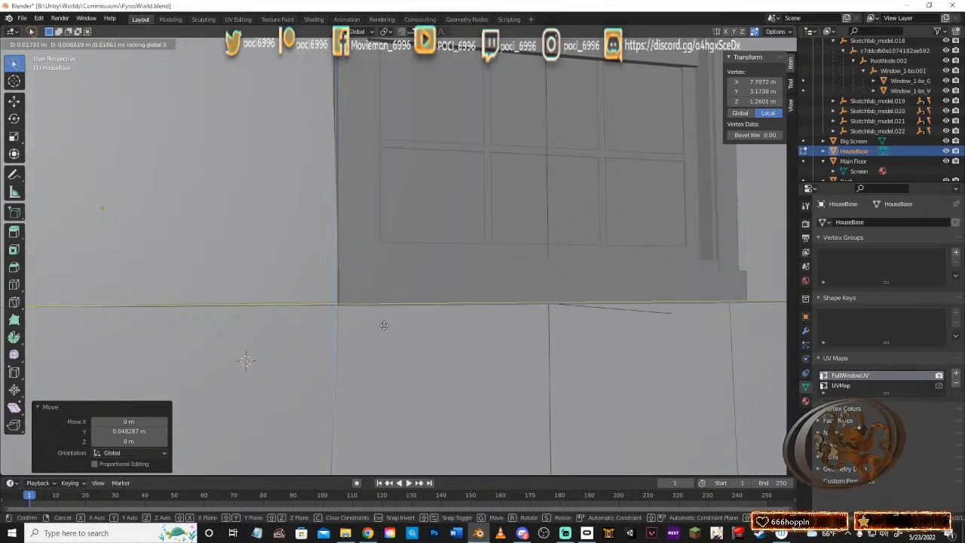
{"action": "left_click", "coordinate": [426, 282]}
Step: Reveal the hidden geometry with X-ray and merge the overlapping vertices at the arch's right base at their center
{"action": "middle_click_drag", "start_coordinate": [426, 282], "coordinate": [366, 366], "text": "shift"}
{"action": "middle_click_drag", "start_coordinate": [388, 248], "coordinate": [390, 333], "text": "shift"}
{"action": "middle_click_drag", "start_coordinate": [422, 188], "coordinate": [429, 293], "text": "shift"}
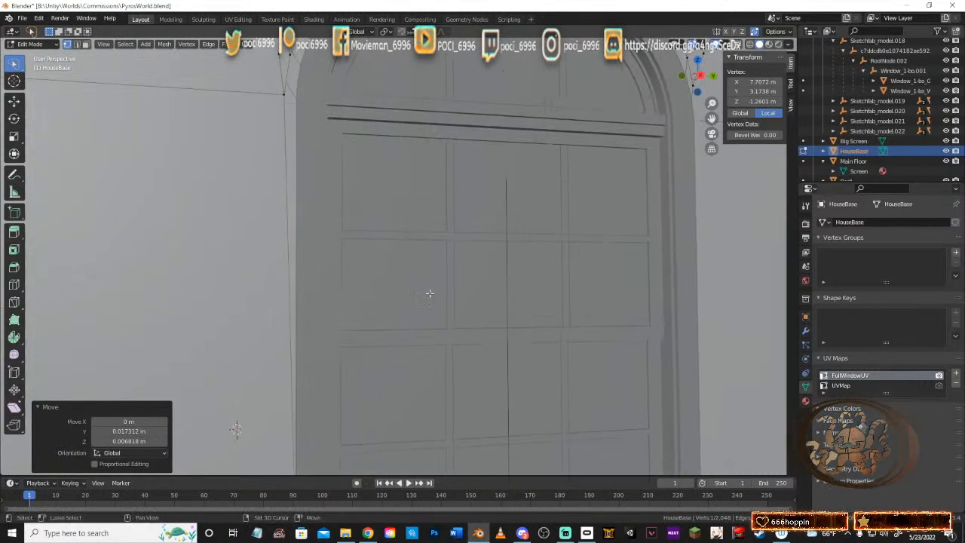
{"action": "middle_click_drag", "start_coordinate": [477, 227], "coordinate": [523, 260], "text": "shift"}
{"action": "middle_click_drag", "start_coordinate": [703, 227], "coordinate": [578, 278], "text": "shift"}
{"action": "left_click", "coordinate": [627, 230]}
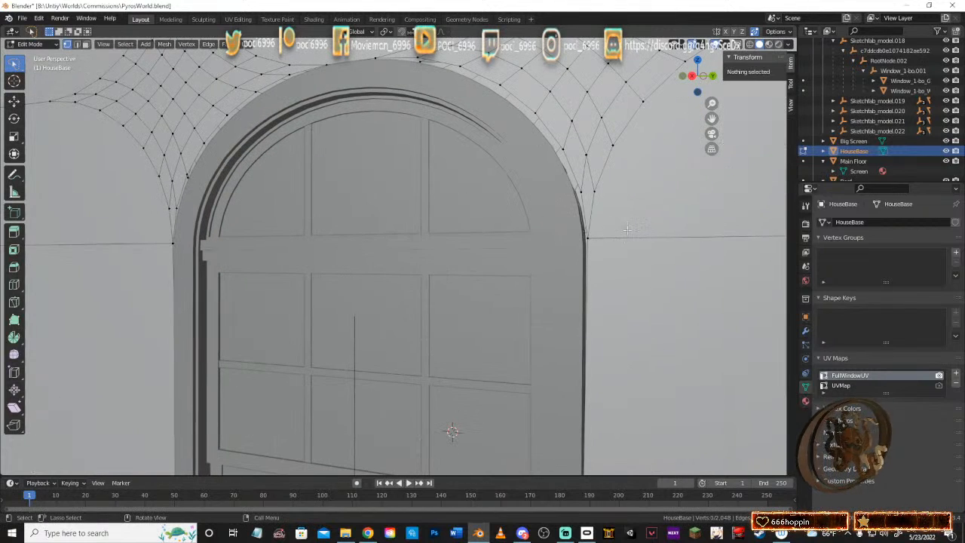
{"action": "left_click", "coordinate": [609, 233]}
{"action": "scroll", "coordinate": [625, 267], "scroll_direction": "up", "scroll_amount": 2}
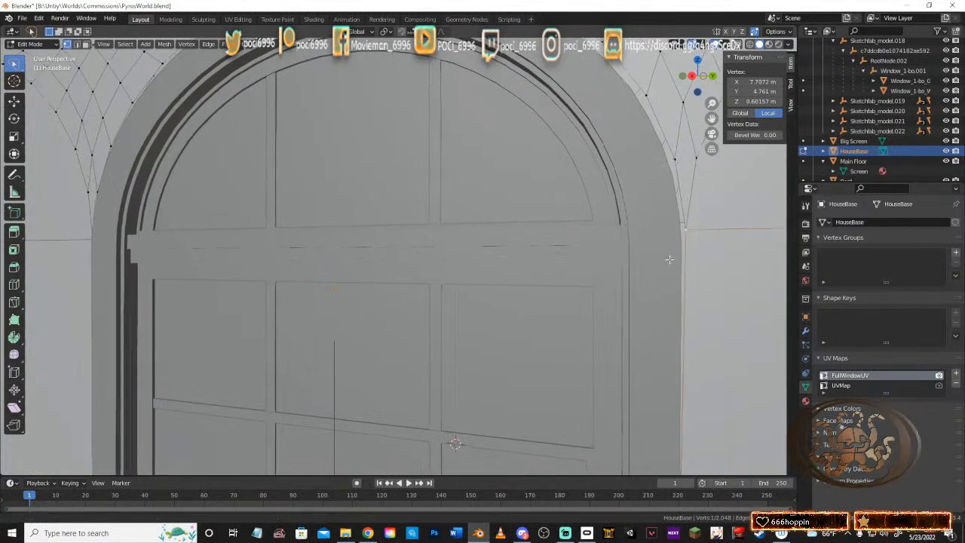
{"action": "middle_click_drag", "start_coordinate": [670, 261], "coordinate": [548, 298], "text": "shift"}
{"action": "scroll", "coordinate": [558, 298], "scroll_direction": "up", "scroll_amount": 1}
{"action": "middle_click_drag", "start_coordinate": [638, 292], "coordinate": [621, 309], "text": "shift"}
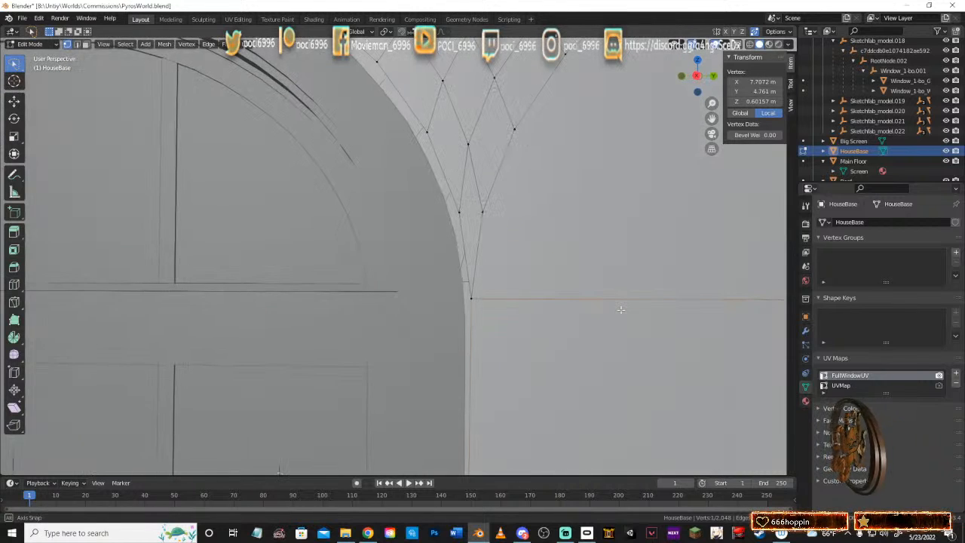
{"action": "left_click", "coordinate": [740, 44]}
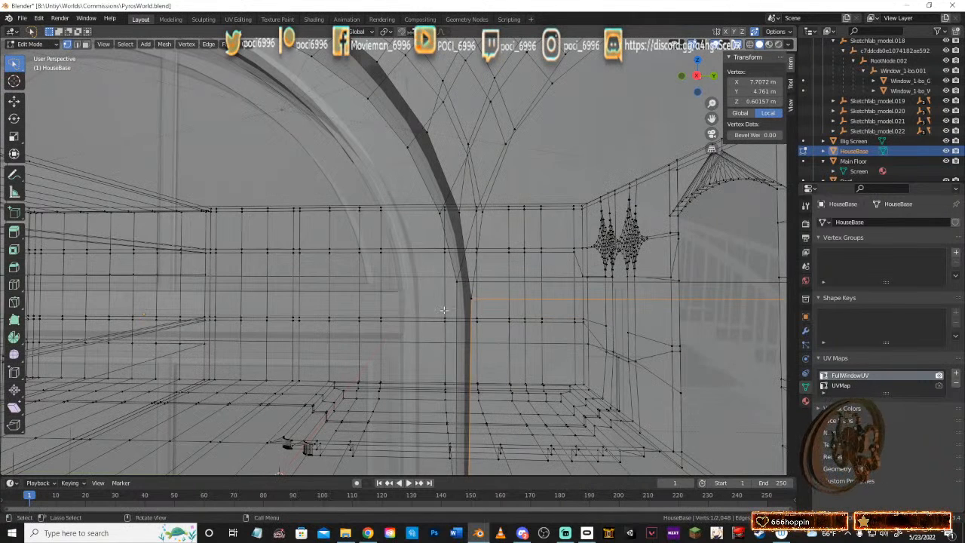
{"action": "left_click", "coordinate": [483, 302], "text": "shift"}
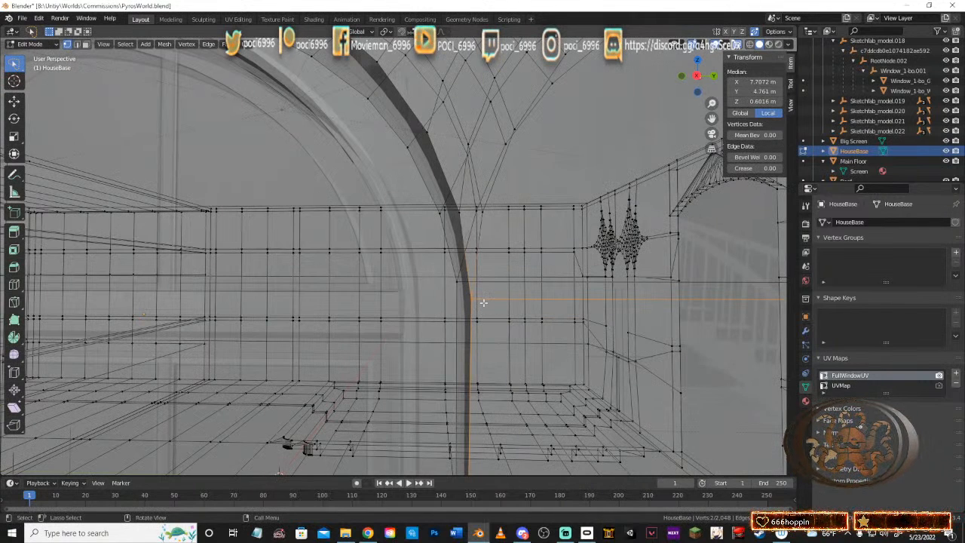
{"action": "key", "text": "m"}
{"action": "left_click", "coordinate": [456, 306]}
Step: Merge the overlapping vertices at the arch's left base at their center and turn X-ray off
{"action": "middle_click_drag", "start_coordinate": [490, 305], "coordinate": [557, 289]}
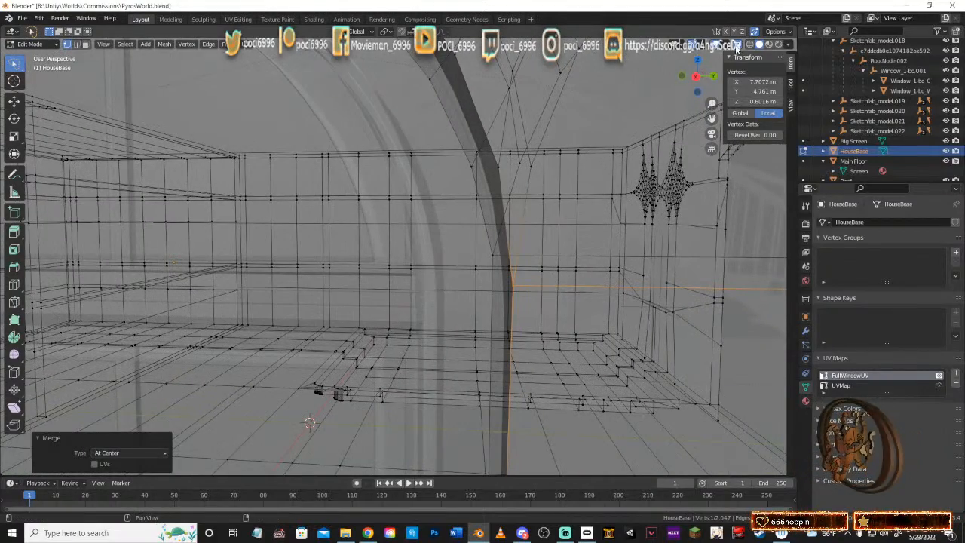
{"action": "middle_click_drag", "start_coordinate": [422, 213], "coordinate": [486, 203]}
{"action": "left_click", "coordinate": [369, 224], "text": "shift"}
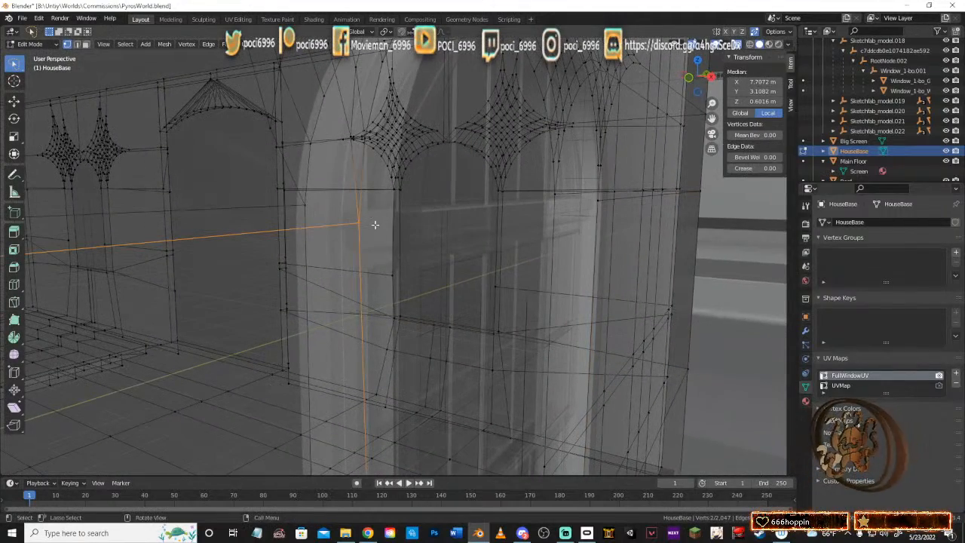
{"action": "key", "text": "m"}
{"action": "middle_click_drag", "start_coordinate": [425, 236], "coordinate": [535, 226]}
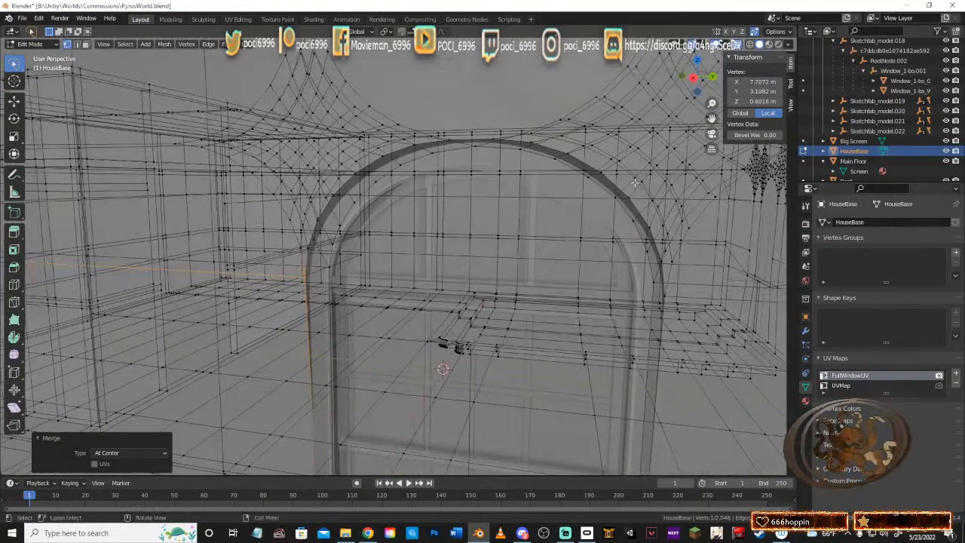
{"action": "left_click", "coordinate": [738, 45]}
Step: Move the arch's right base vertex about -0.020 m in Y and -0.003 m in Z onto the frame with X locked
{"action": "middle_click_drag", "start_coordinate": [665, 260], "coordinate": [597, 269]}
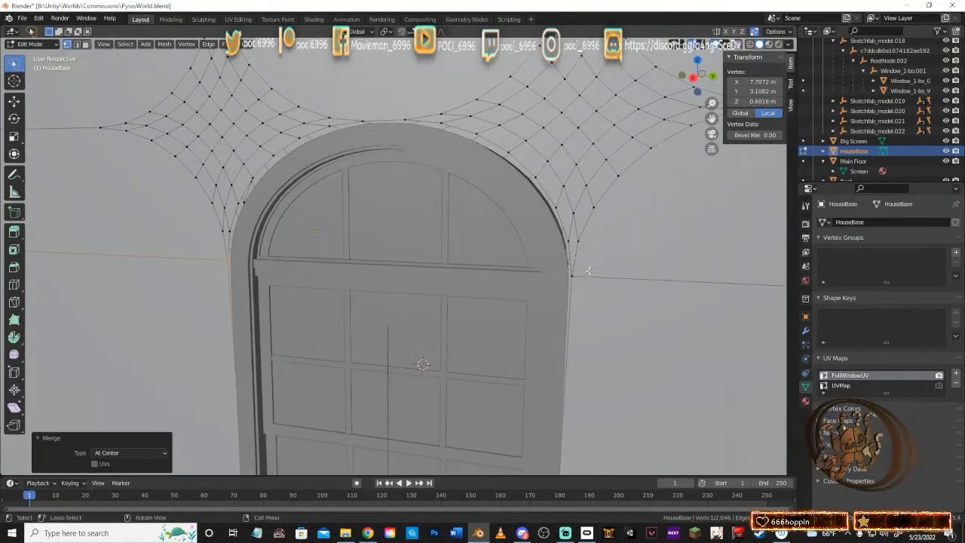
{"action": "left_click", "coordinate": [596, 269]}
{"action": "key", "text": "g"}
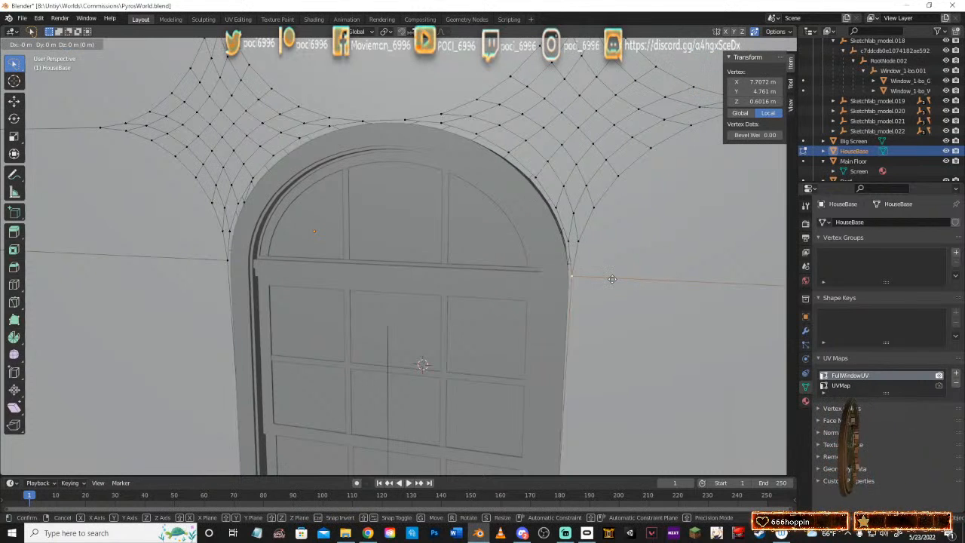
{"action": "key", "text": "x"}
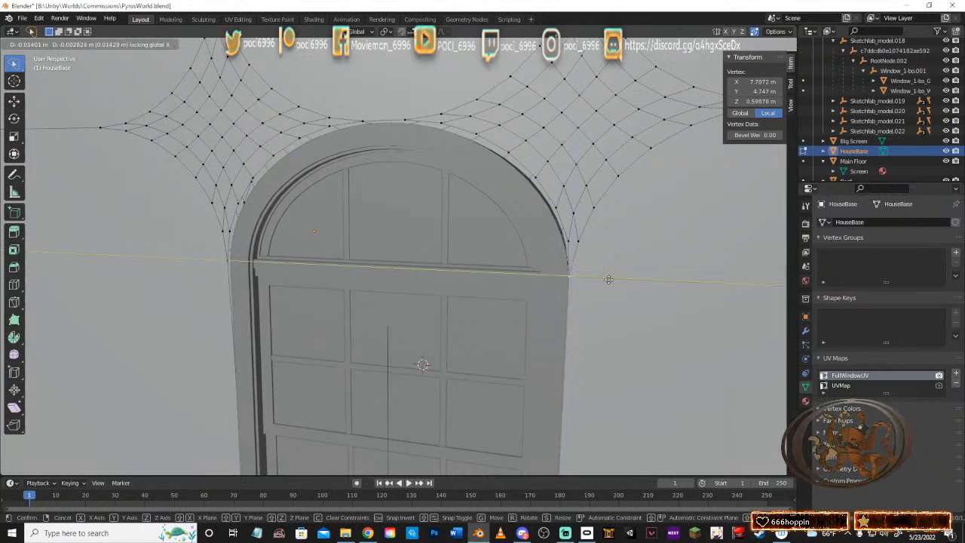
{"action": "left_click", "coordinate": [606, 279]}
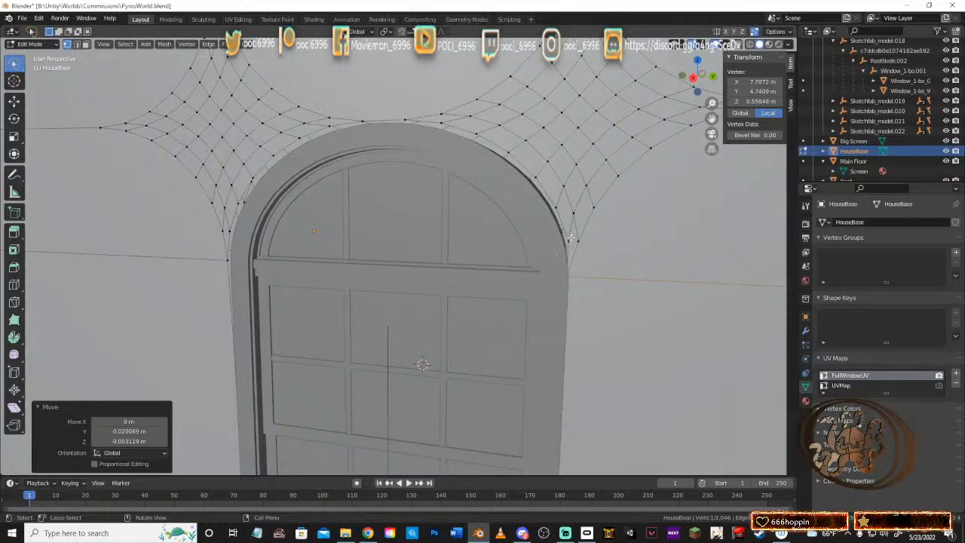
Step: Try moving the vertex just above the arch's right base about -0.028 m in Y and -0.001 m in Z, and undo the move
{"action": "left_click", "coordinate": [570, 239]}
{"action": "key", "text": "g"}
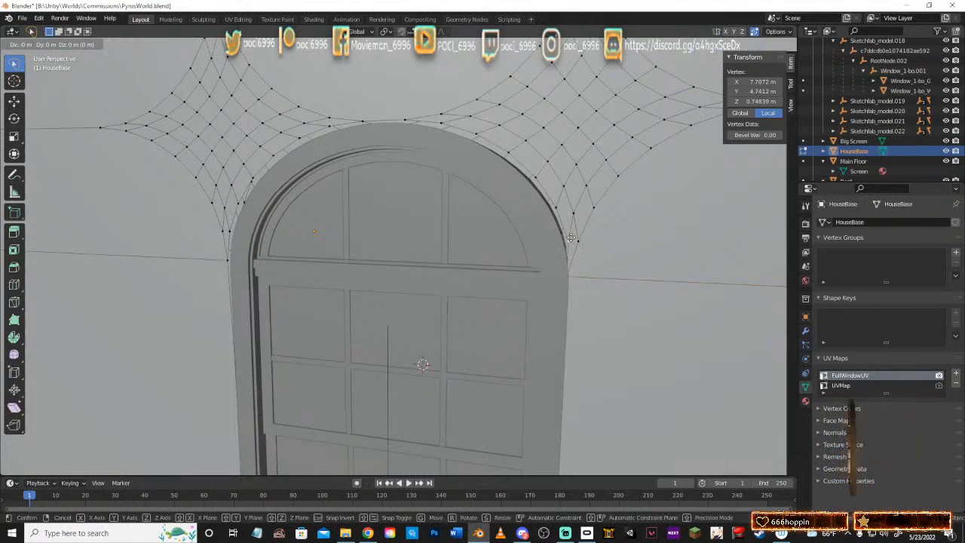
{"action": "key", "text": "x"}
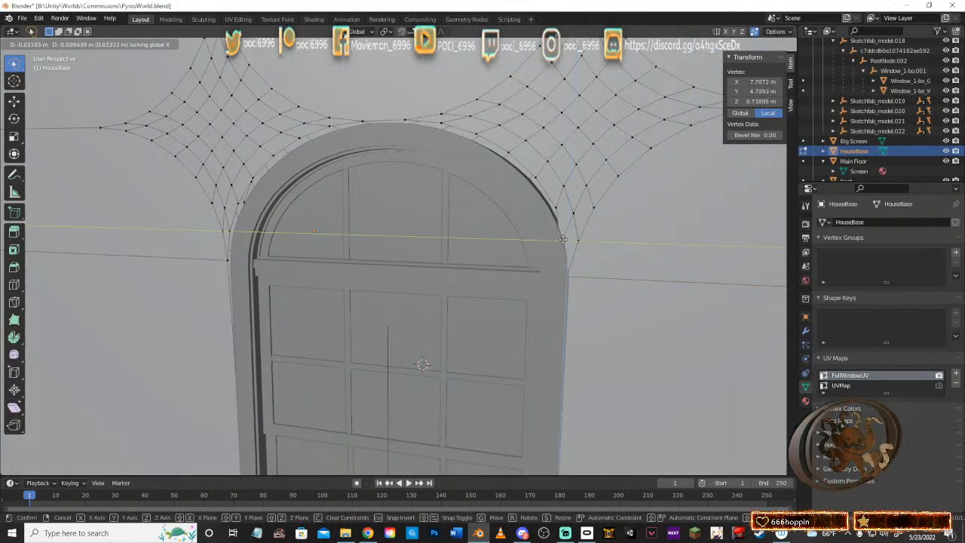
{"action": "left_click", "coordinate": [564, 237]}
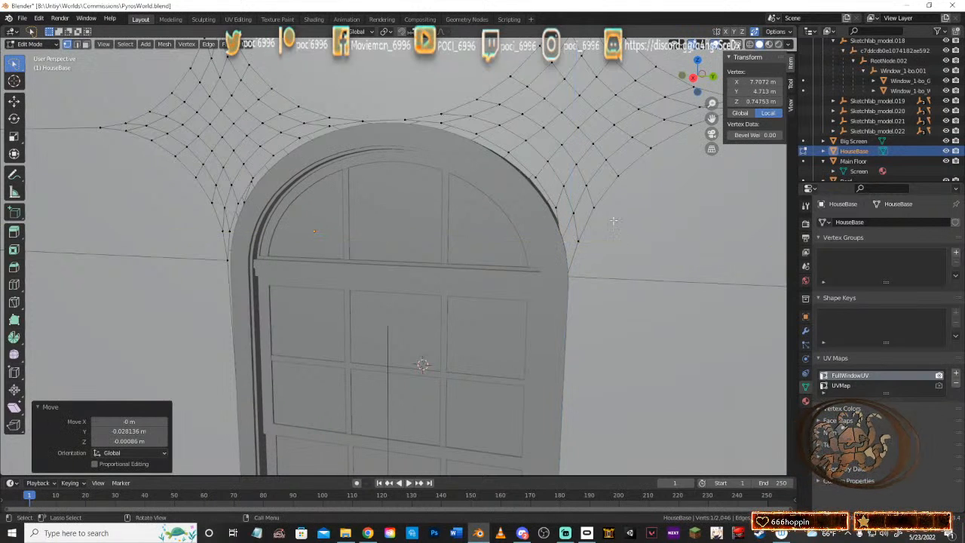
{"action": "key", "text": "ctrl+z"}
Step: Move the second vertex above the arch's right base about -0.021 m in Y and -0.020 m in Z with X locked
{"action": "middle_click_drag", "start_coordinate": [561, 202], "coordinate": [585, 276]}
{"action": "key", "text": "g"}
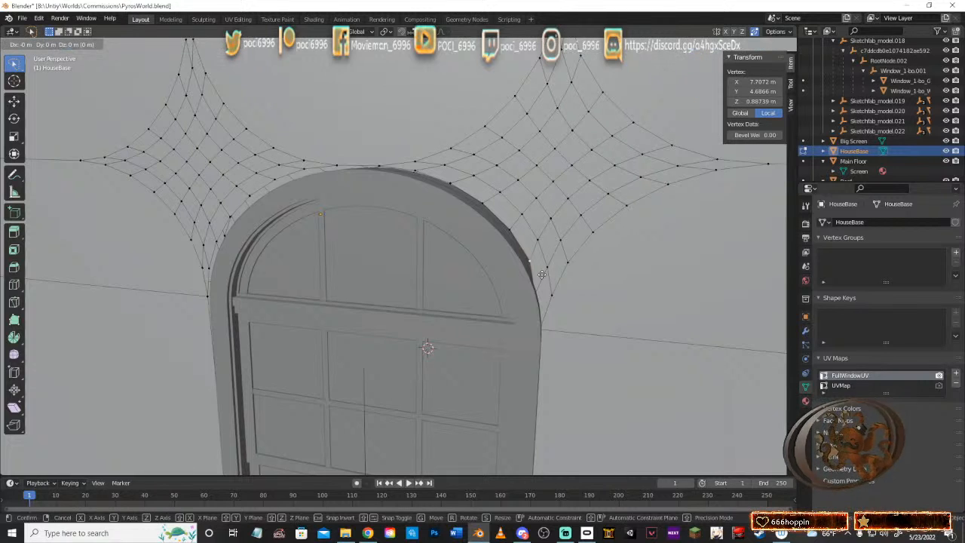
{"action": "key", "text": "shift+x"}
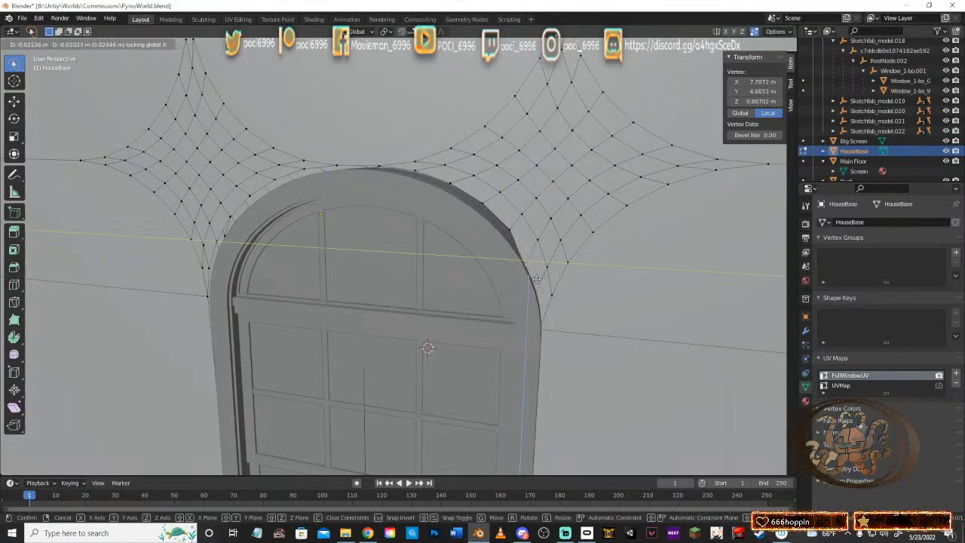
{"action": "left_click", "coordinate": [535, 279]}
Step: Move the third vertex above the arch's right base down and inward onto the frame edge with X locked
{"action": "left_click", "coordinate": [514, 228]}
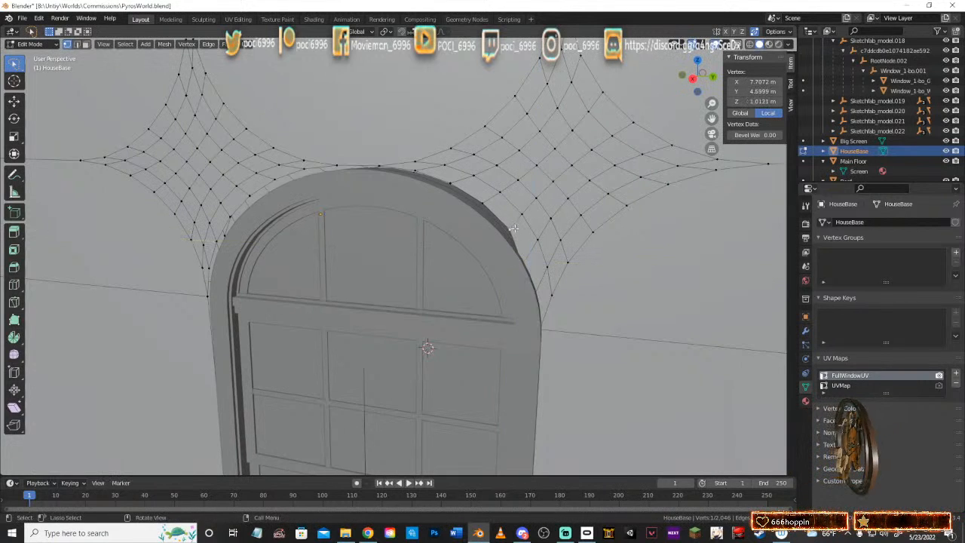
{"action": "key", "text": "g"}
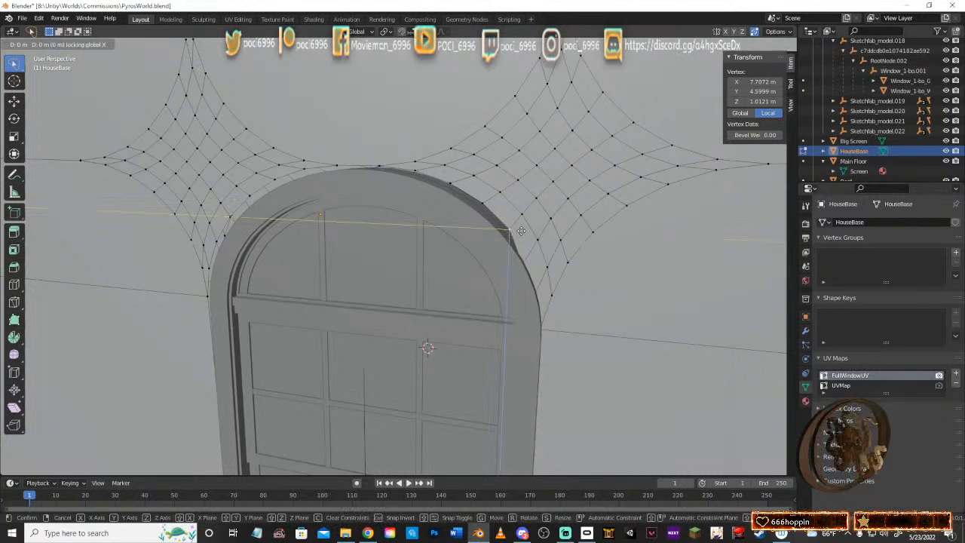
{"action": "left_click", "coordinate": [513, 238]}
Step: Move the fourth vertex above the arch's right base about -0.031 m in Y and -0.028 m in Z with X locked
{"action": "left_click", "coordinate": [490, 197]}
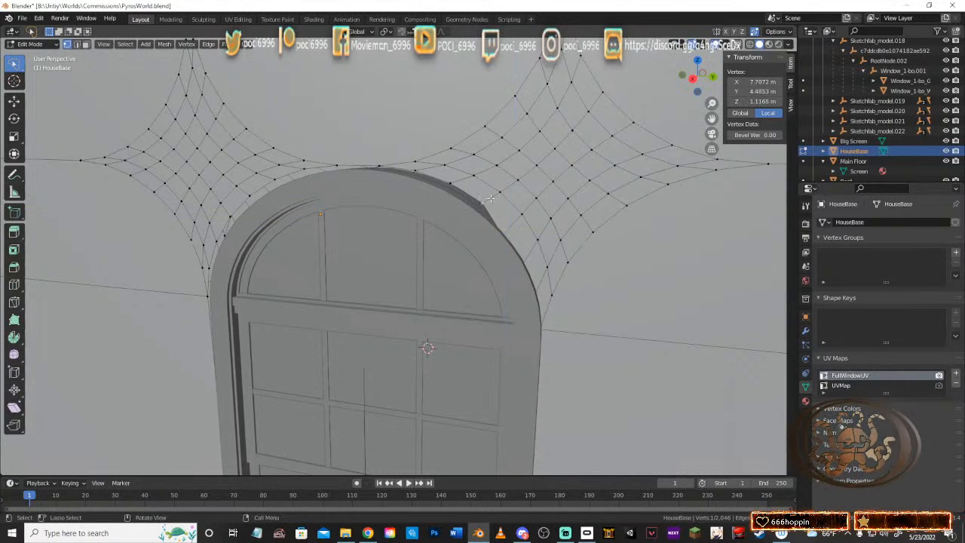
{"action": "key", "text": "g"}
{"action": "key", "text": "shift+x"}
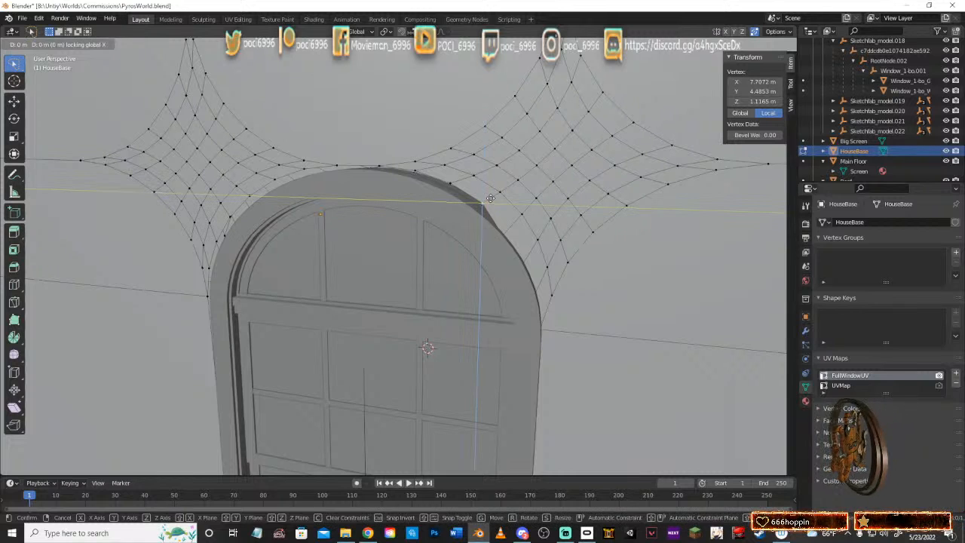
{"action": "left_click", "coordinate": [483, 204]}
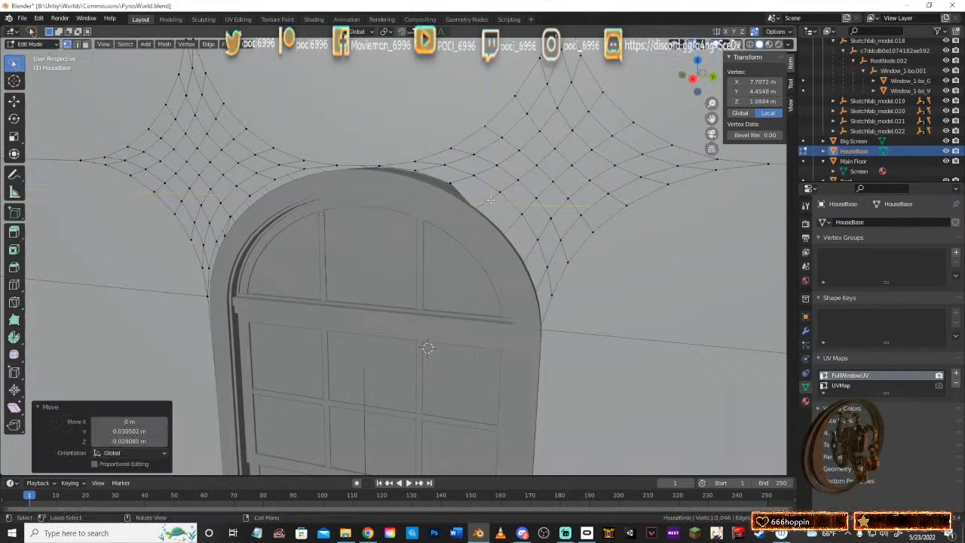
Step: Move the fifth vertex above the arch's right base slightly down and inward onto the frame with X locked
{"action": "middle_click_drag", "start_coordinate": [482, 204], "coordinate": [523, 185]}
{"action": "left_click", "coordinate": [523, 185]}
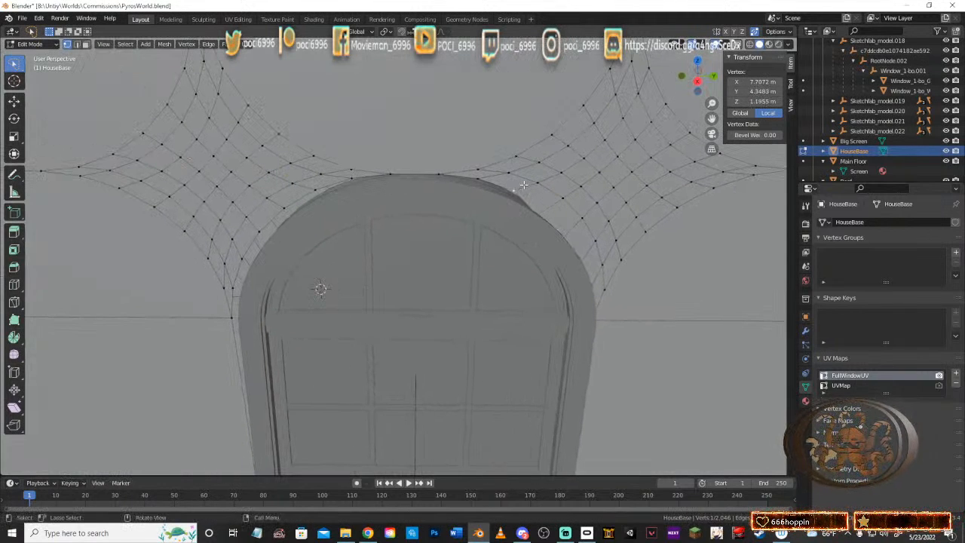
{"action": "key", "text": "g"}
{"action": "key", "text": "shift+x"}
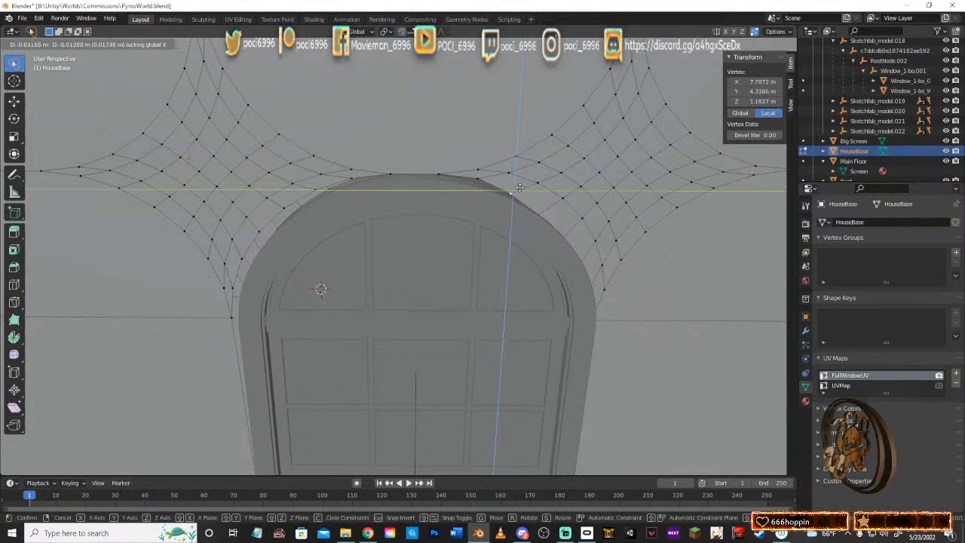
{"action": "left_click", "coordinate": [518, 193]}
Step: Try moving the upper-right arch vertex nearest the flat top about -0.033 m in Y and -0.026 m in Z, and undo it
{"action": "middle_click_drag", "start_coordinate": [518, 193], "coordinate": [552, 211]}
{"action": "left_click", "coordinate": [541, 197]}
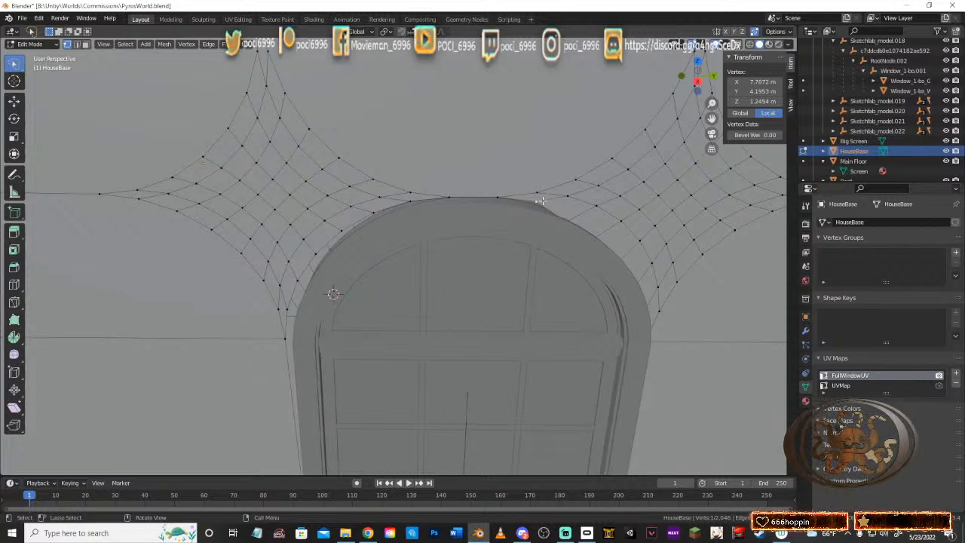
{"action": "key", "text": "g"}
{"action": "key", "text": "shift+x"}
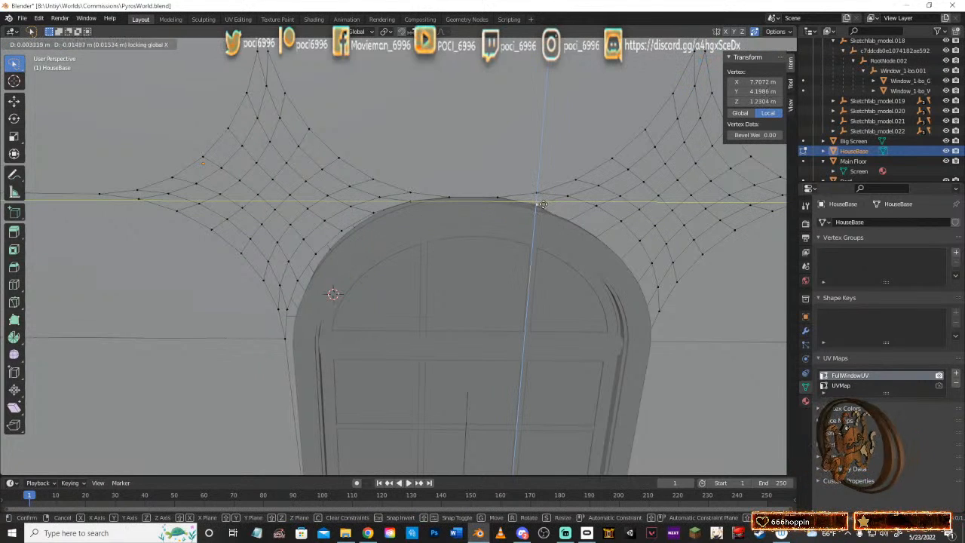
{"action": "left_click", "coordinate": [534, 206]}
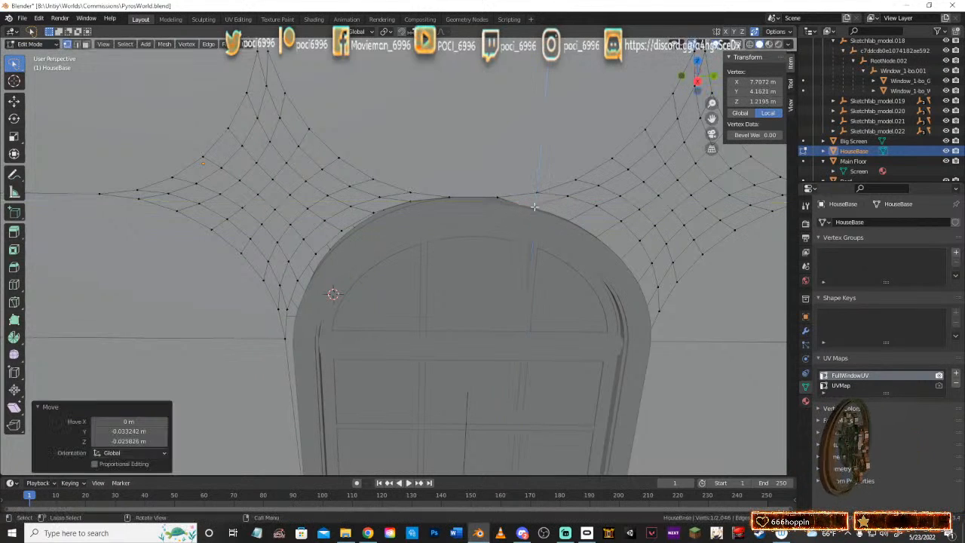
{"action": "key", "text": "ctrl+z"}
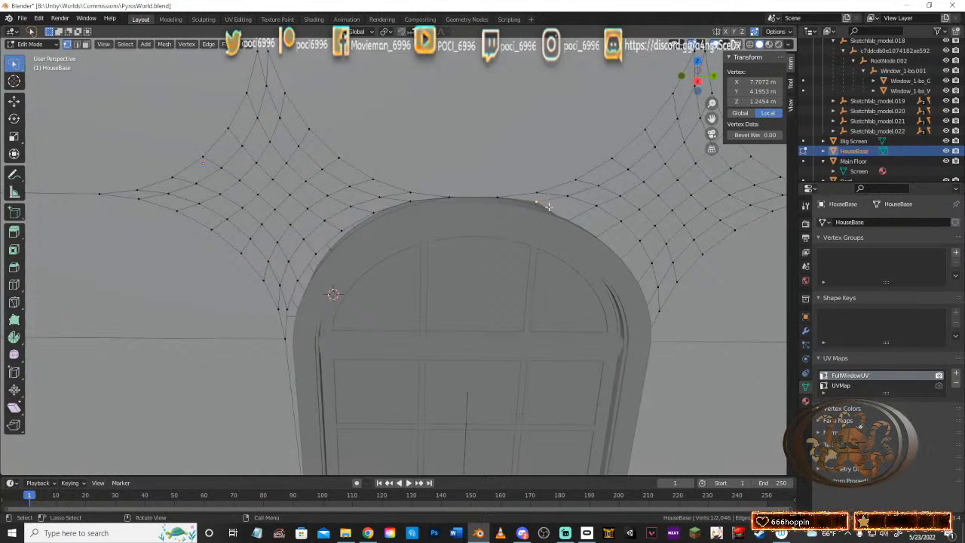
Step: Move the upper-right arch vertex nearest the flat top down about 0.03 m in Z onto the frame with X locked
{"action": "key", "text": "g"}
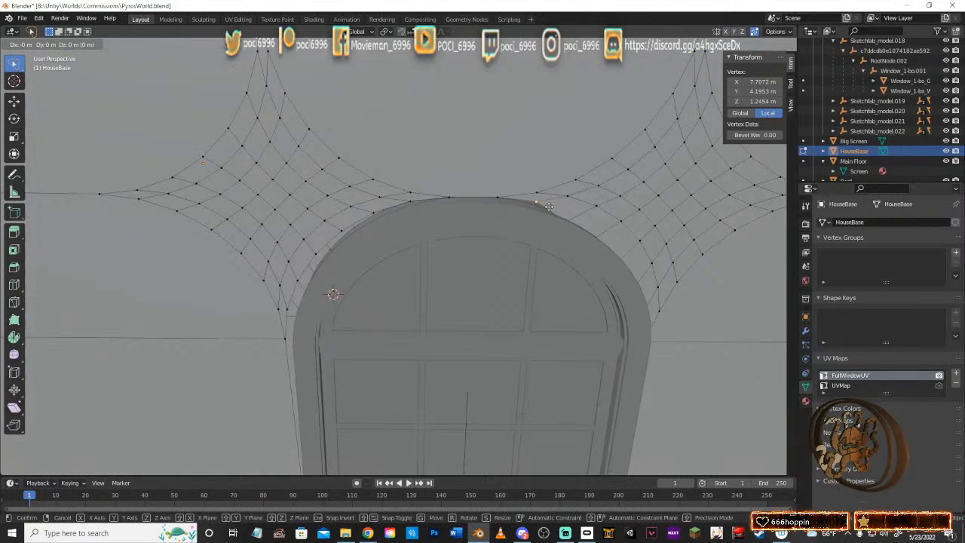
{"action": "key", "text": "shift+x"}
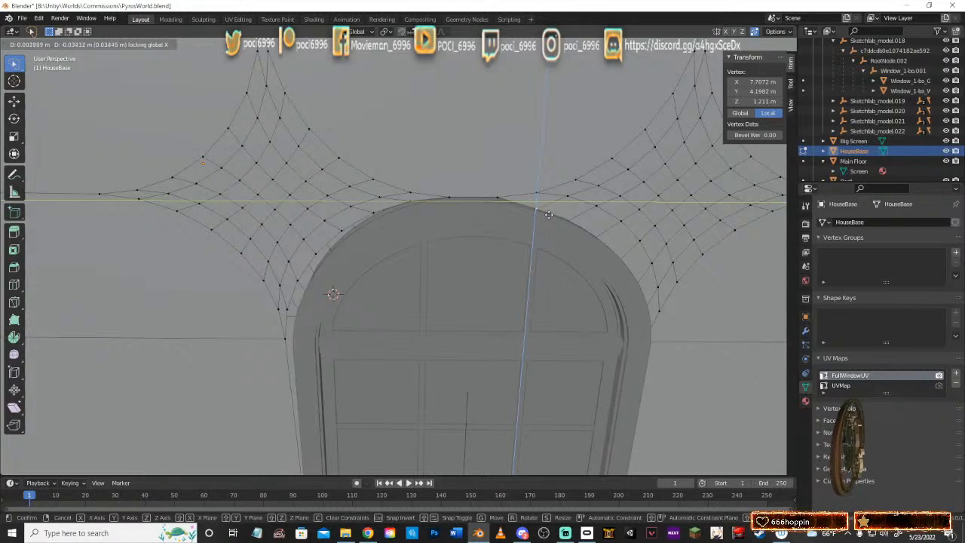
{"action": "left_click", "coordinate": [544, 213]}
Step: Move the right vertex of the arch's flat top down about 0.017 m in Z onto the frame
{"action": "left_click", "coordinate": [498, 195]}
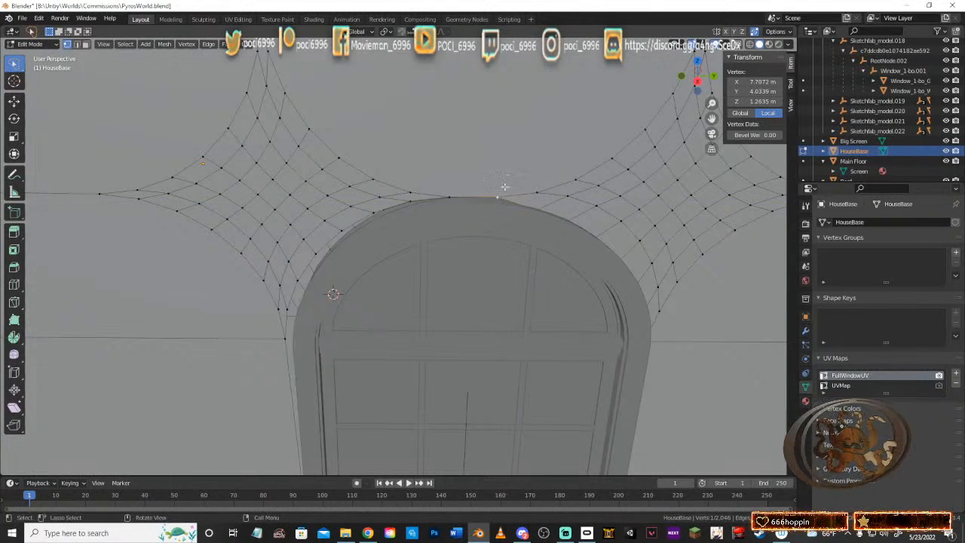
{"action": "mouse_move", "coordinate": [504, 187]}
{"action": "middle_mouse_down"}
{"action": "mouse_move", "coordinate": [508, 168]}
{"action": "mouse_move", "coordinate": [496, 158]}
{"action": "mouse_move", "coordinate": [508, 155]}
{"action": "mouse_move", "coordinate": [511, 171]}
{"action": "middle_mouse_up"}
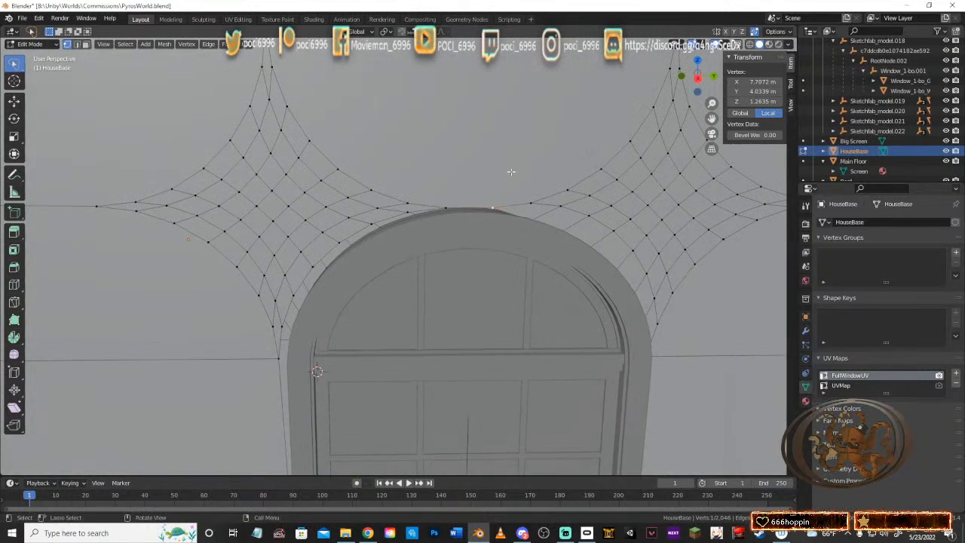
{"action": "key", "text": "g"}
{"action": "key", "text": "z"}
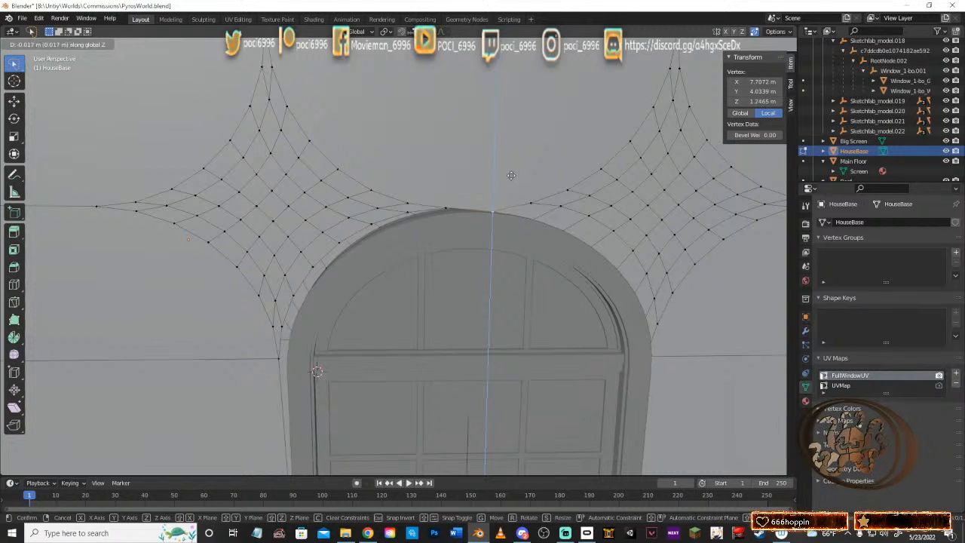
{"action": "left_click", "coordinate": [469, 202]}
Step: Move the left vertex of the arch's flat top down about 0.03 m in Z onto the frame
{"action": "left_click", "coordinate": [453, 199]}
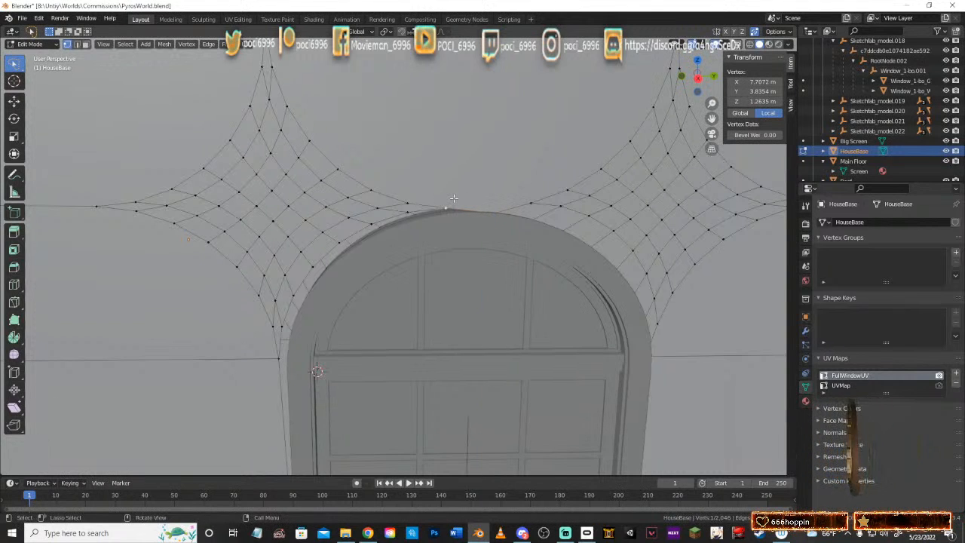
{"action": "key", "text": "g"}
{"action": "key", "text": "z"}
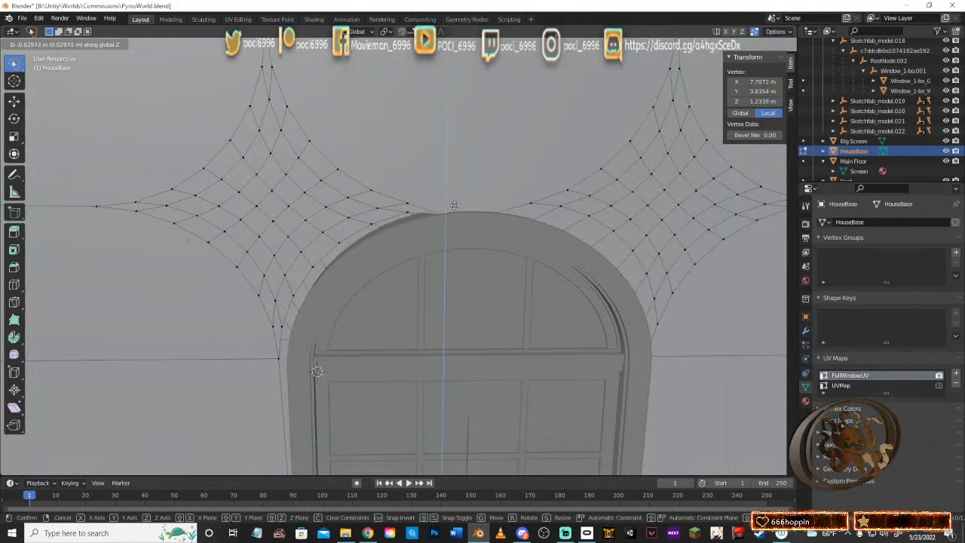
{"action": "left_click", "coordinate": [454, 205]}
Step: Move the first vertex left of the arch's flat top about 0.004 m in Y and -0.047 m in Z with X locked
{"action": "left_click", "coordinate": [407, 211]}
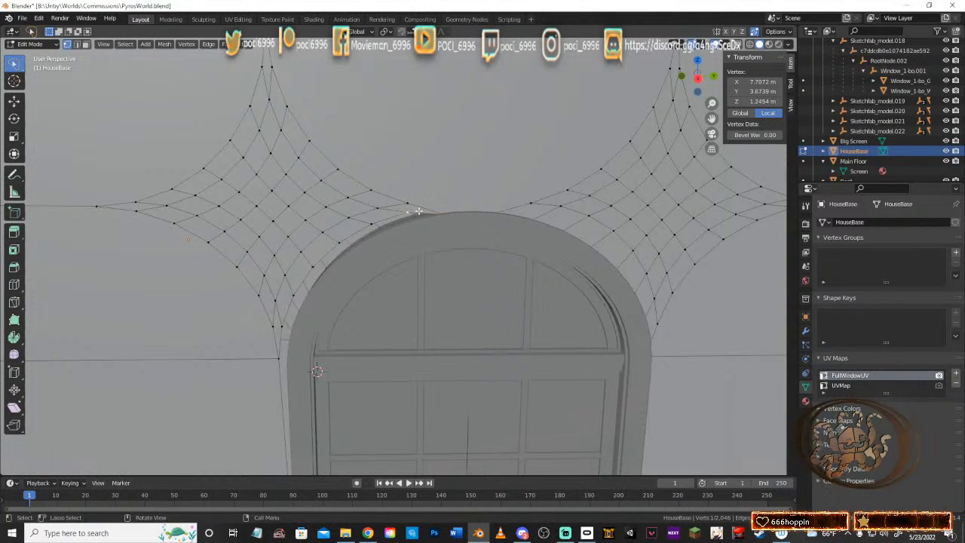
{"action": "key", "text": "g"}
{"action": "key", "text": "shift+x"}
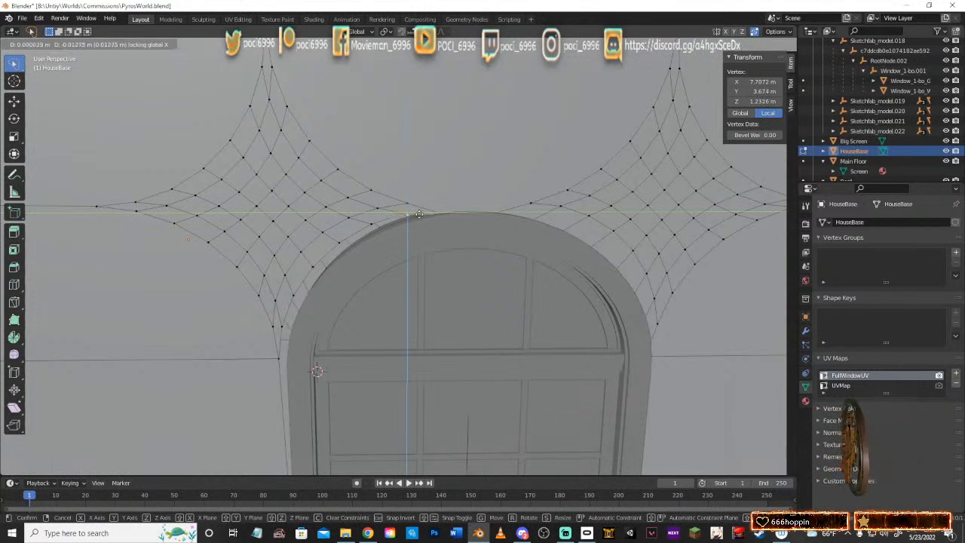
{"action": "left_click", "coordinate": [419, 219]}
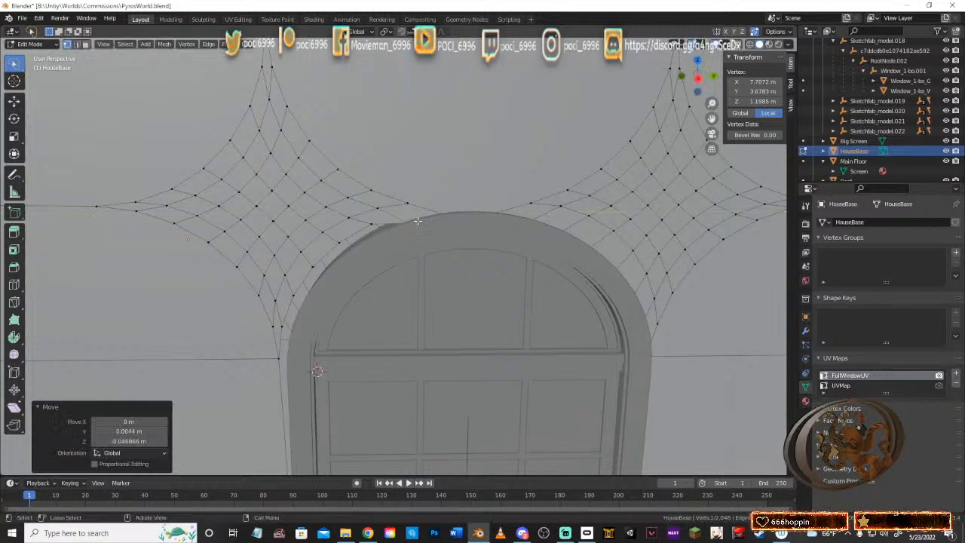
Step: Move the second vertex left of the flat top about 0.005 m in Y and -0.053 m in Z, and nudge it about -0.008 m in Z
{"action": "middle_click_drag", "start_coordinate": [419, 219], "coordinate": [466, 181]}
{"action": "left_click", "coordinate": [466, 181]}
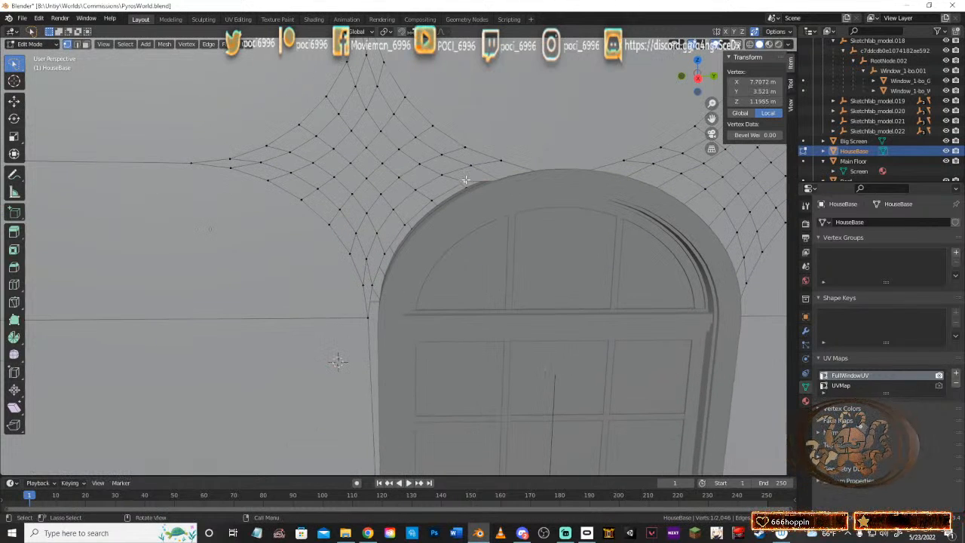
{"action": "key", "text": "g"}
{"action": "key", "text": "shift+x"}
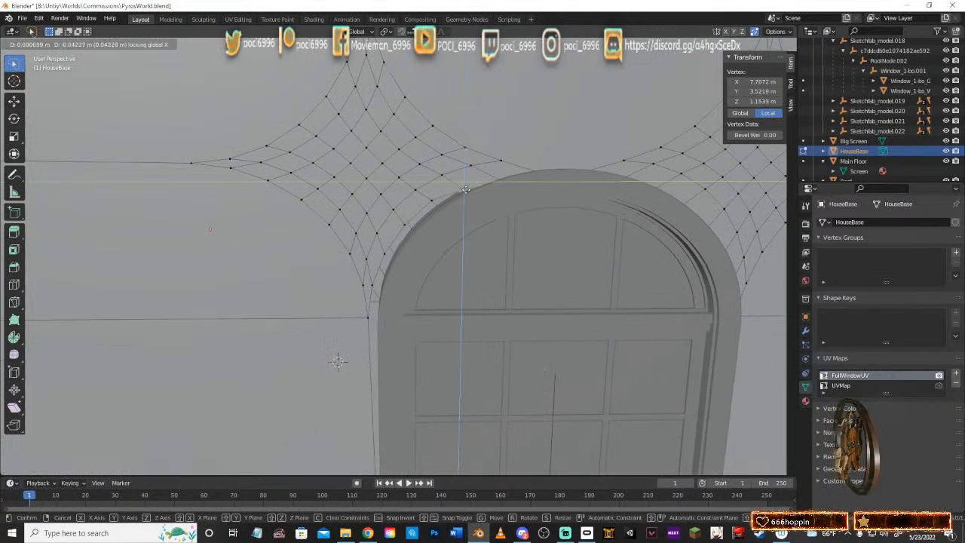
{"action": "left_click", "coordinate": [466, 192]}
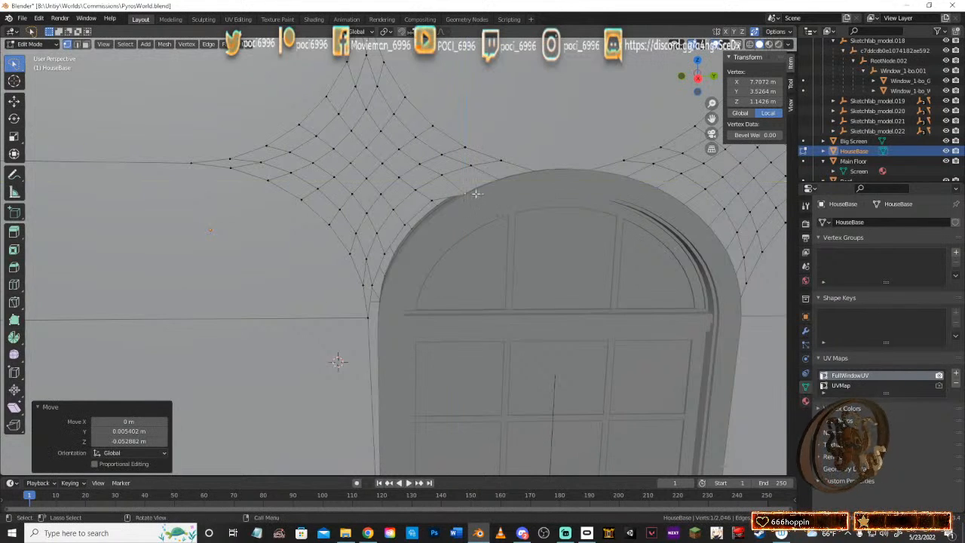
{"action": "key", "text": "g"}
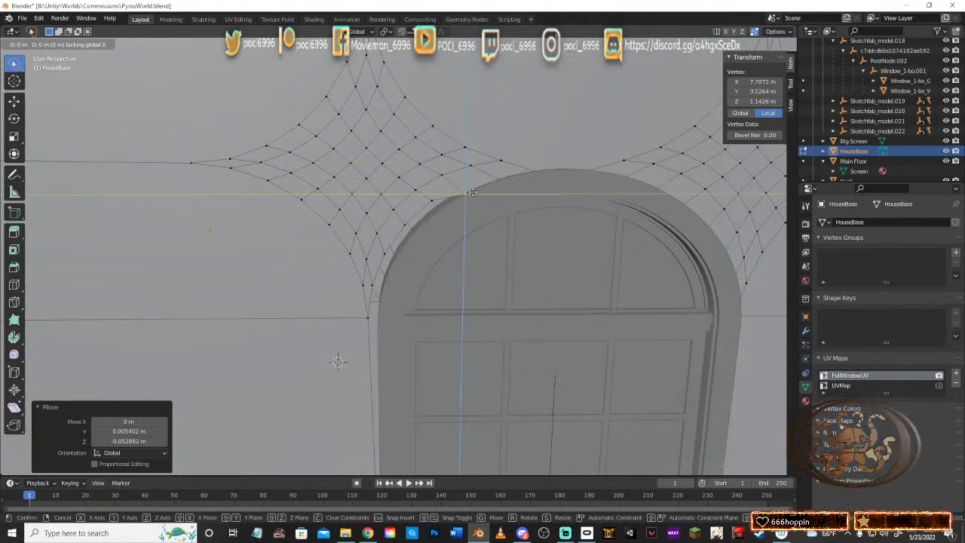
{"action": "left_click", "coordinate": [472, 194]}
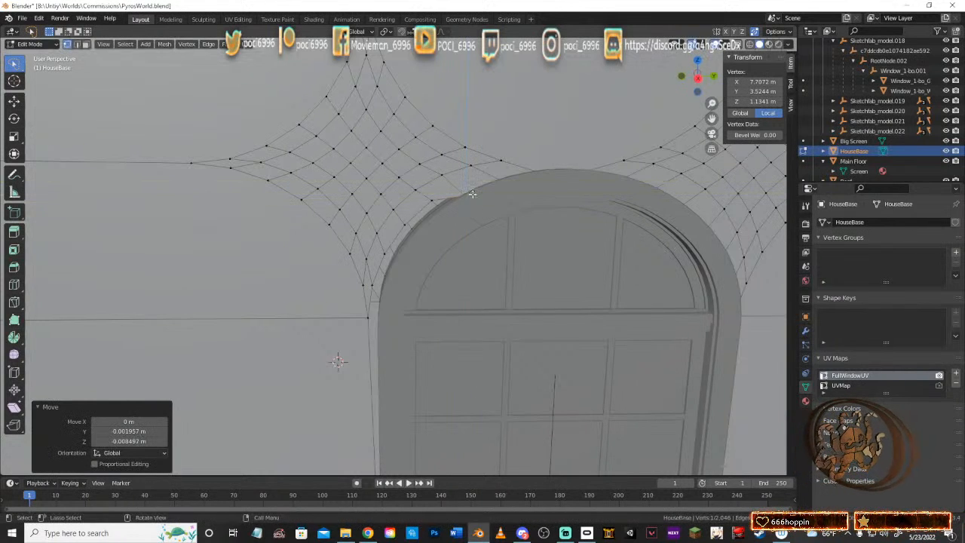
Step: Move the third vertex left of the flat top about 0.009 m in Y and -0.056 m in Z with X locked
{"action": "left_click", "coordinate": [430, 195]}
{"action": "key", "text": "g"}
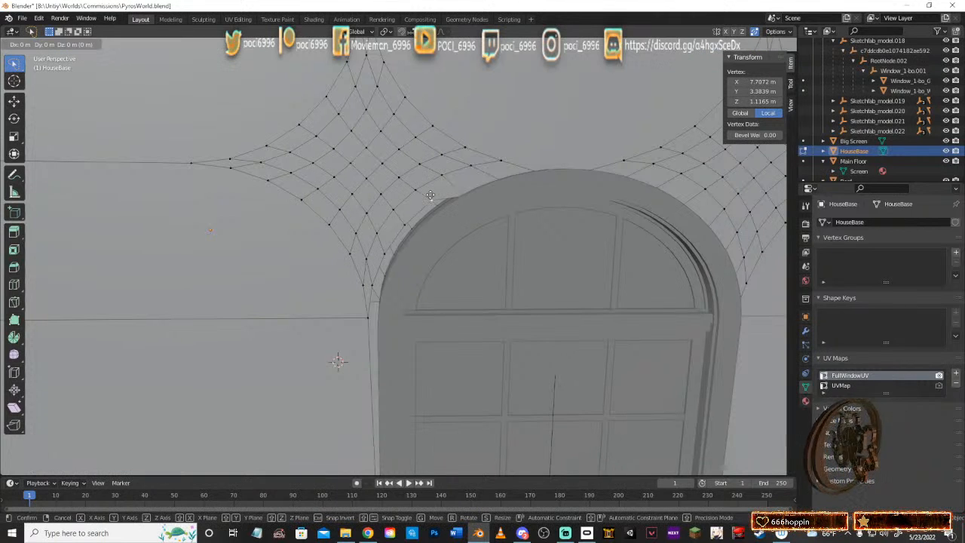
{"action": "key", "text": "shift+x"}
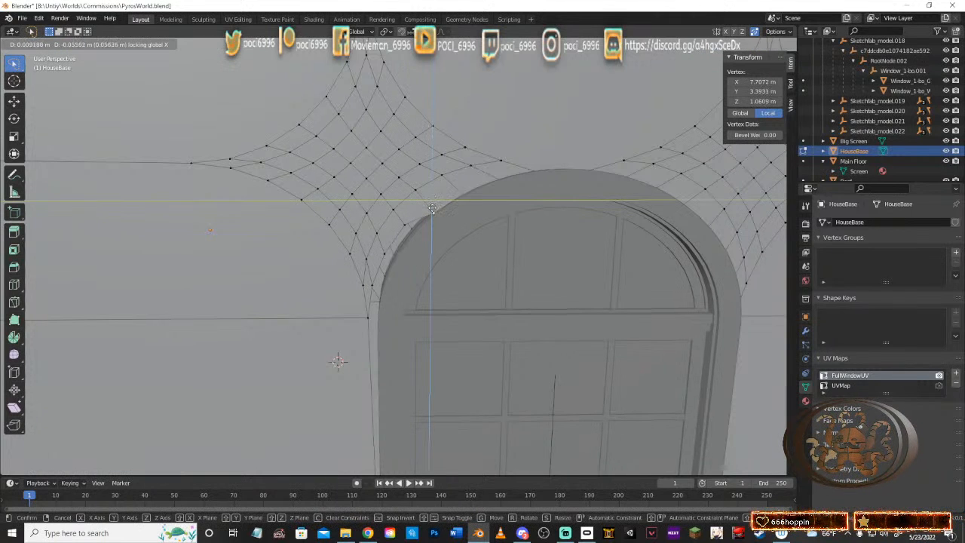
{"action": "left_click", "coordinate": [432, 210]}
Step: Move the fourth vertex left of the flat top about 0.025 m in Y and -0.059 m in Z with X locked
{"action": "middle_click_drag", "start_coordinate": [433, 210], "coordinate": [432, 153]}
{"action": "left_click", "coordinate": [433, 154]}
{"action": "middle_click_drag", "start_coordinate": [498, 163], "coordinate": [461, 166]}
{"action": "scroll", "coordinate": [500, 168], "scroll_direction": "up", "scroll_amount": 3}
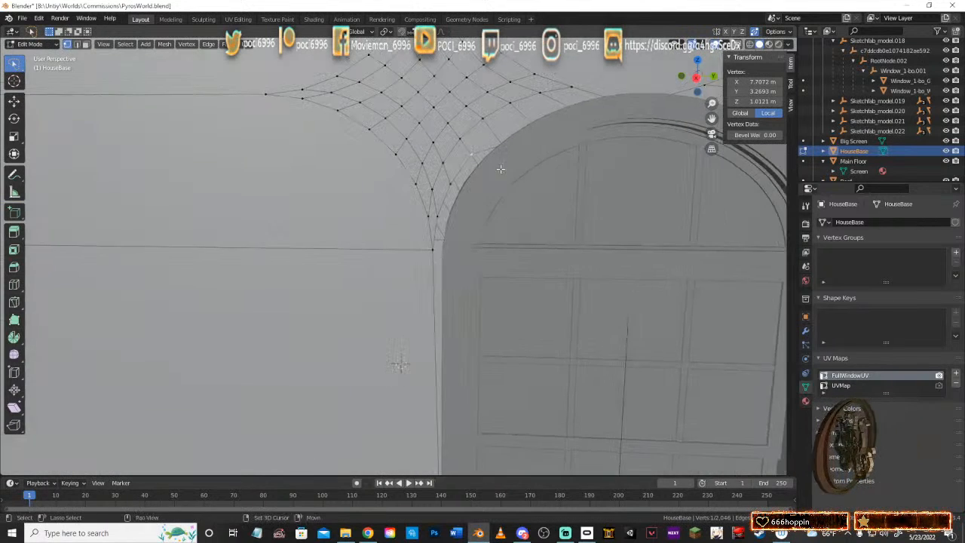
{"action": "scroll", "coordinate": [517, 174], "scroll_direction": "up", "scroll_amount": 3}
{"action": "middle_click_drag", "start_coordinate": [518, 175], "coordinate": [549, 156], "text": "shift"}
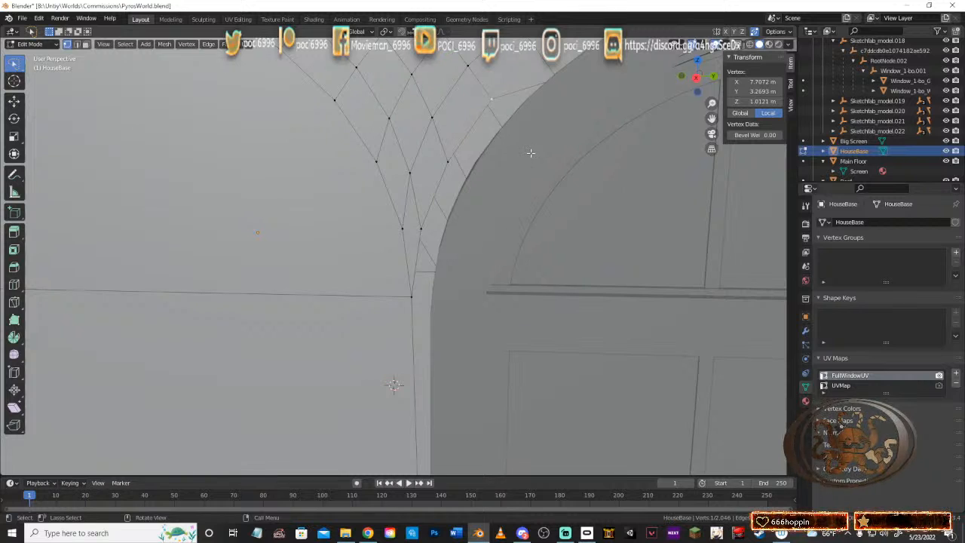
{"action": "key", "text": "g"}
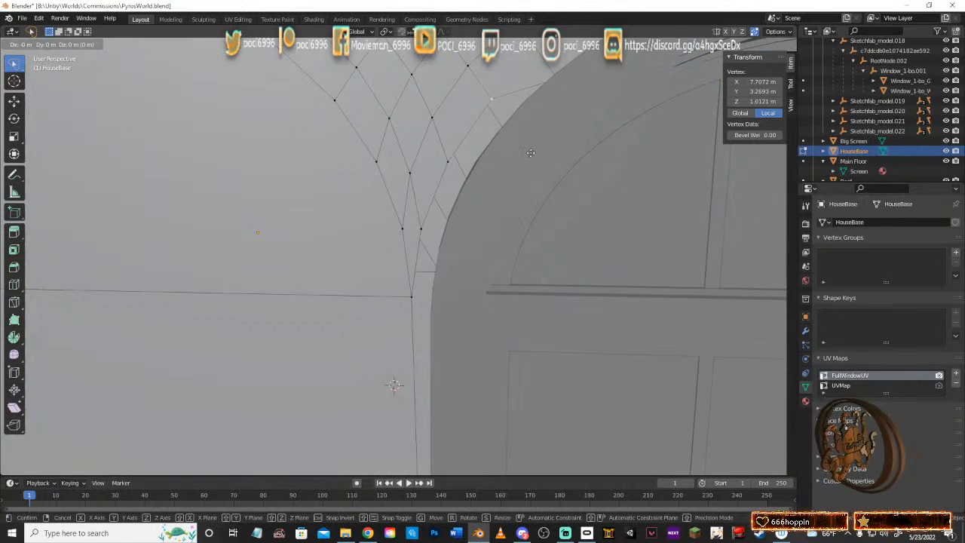
{"action": "key", "text": "shift+x"}
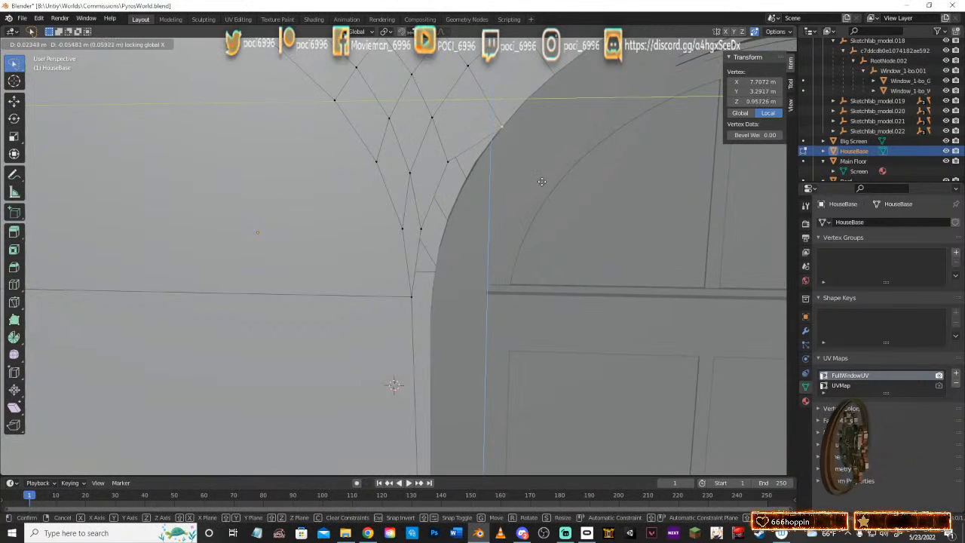
{"action": "left_click", "coordinate": [542, 183]}
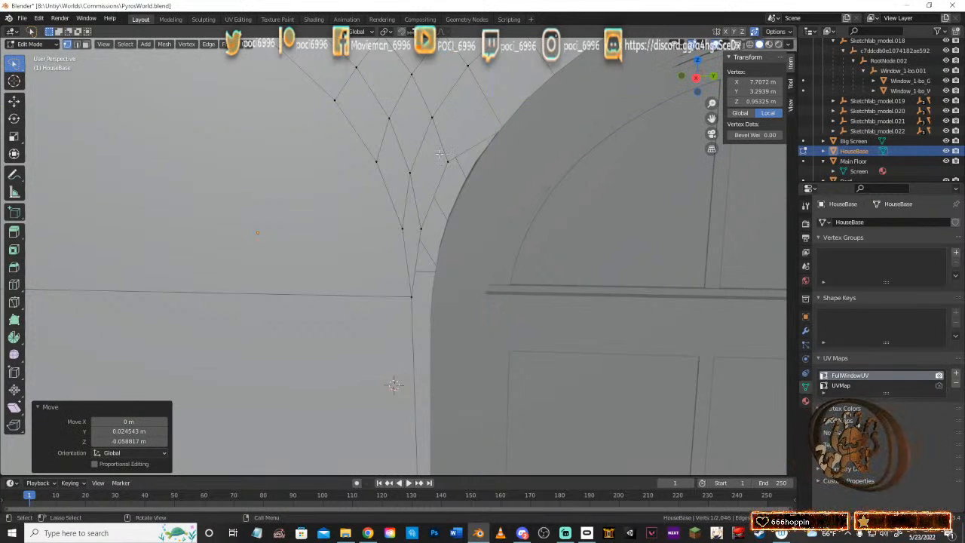
{"action": "key", "text": "g"}
{"action": "key", "text": "x"}
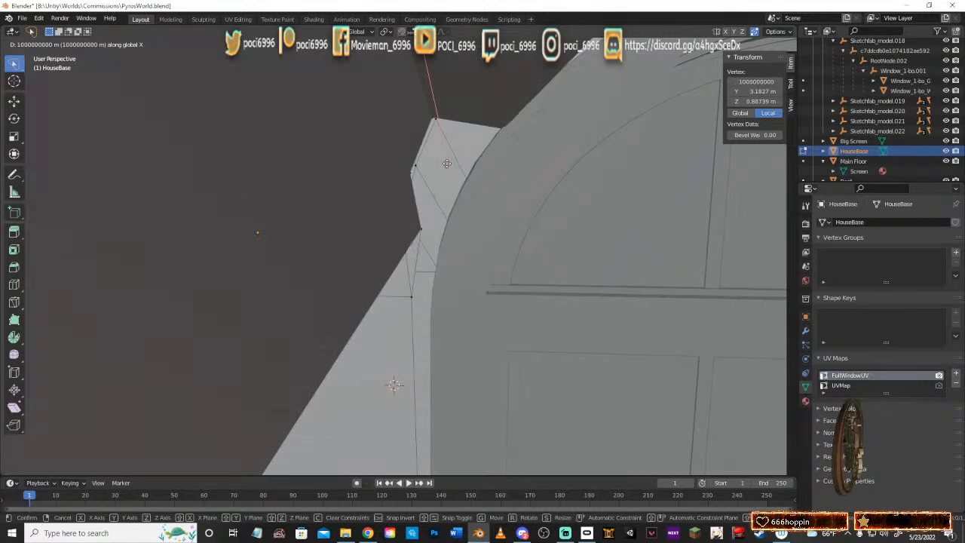
{"action": "right_click", "coordinate": [448, 164]}
Step: Move the second vertex above the arch's left base about 0.036 m in Y and -0.043 m in Z with X locked
{"action": "mouse_move", "coordinate": [449, 163]}
{"action": "middle_mouse_down"}
{"action": "mouse_move", "coordinate": [489, 174]}
{"action": "mouse_move", "coordinate": [455, 164]}
{"action": "mouse_move", "coordinate": [464, 154]}
{"action": "middle_mouse_up"}
{"action": "key", "text": "g"}
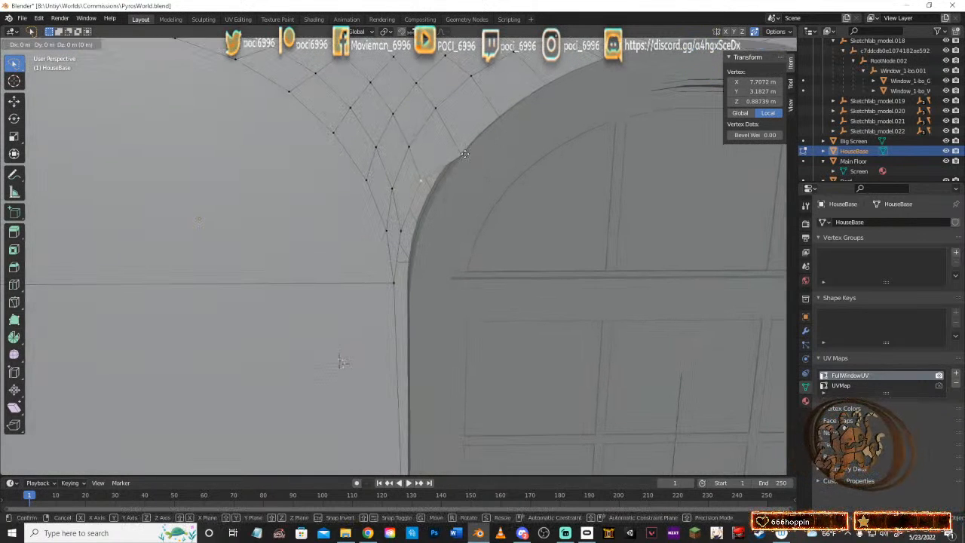
{"action": "key", "text": "shift+x"}
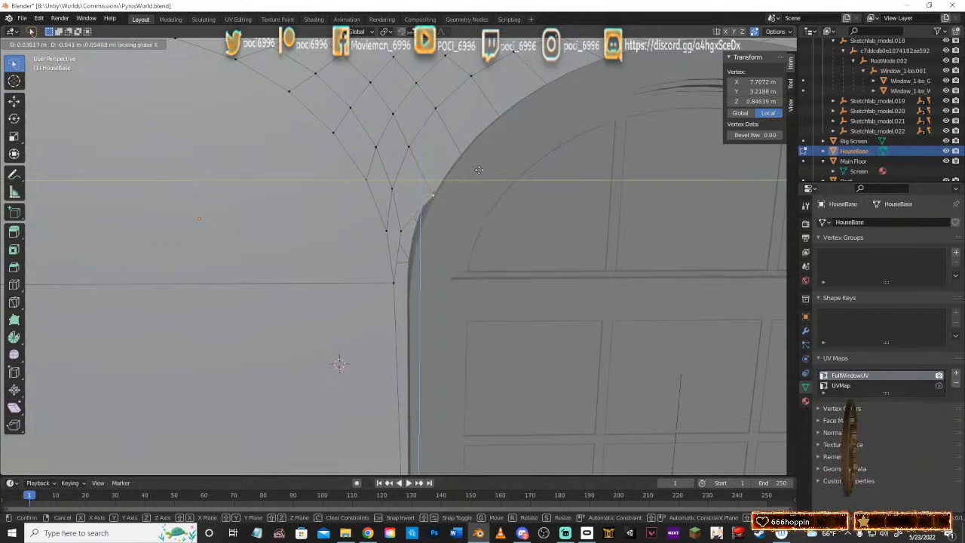
{"action": "left_click", "coordinate": [479, 170]}
Step: Move the vertex just above the arch's left base about 0.05 m in Y and -0.023 m in Z with X locked
{"action": "left_click", "coordinate": [418, 225]}
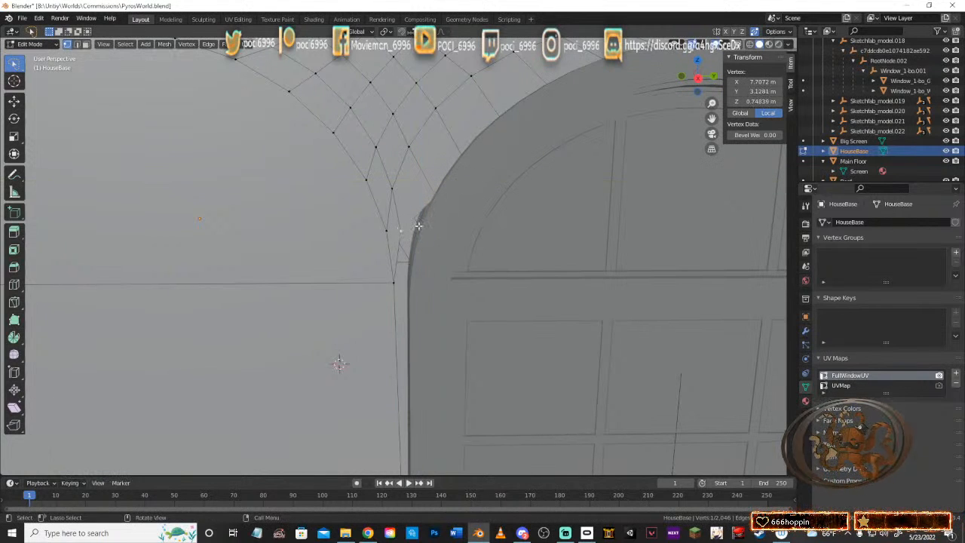
{"action": "key", "text": "g"}
{"action": "key", "text": "x"}
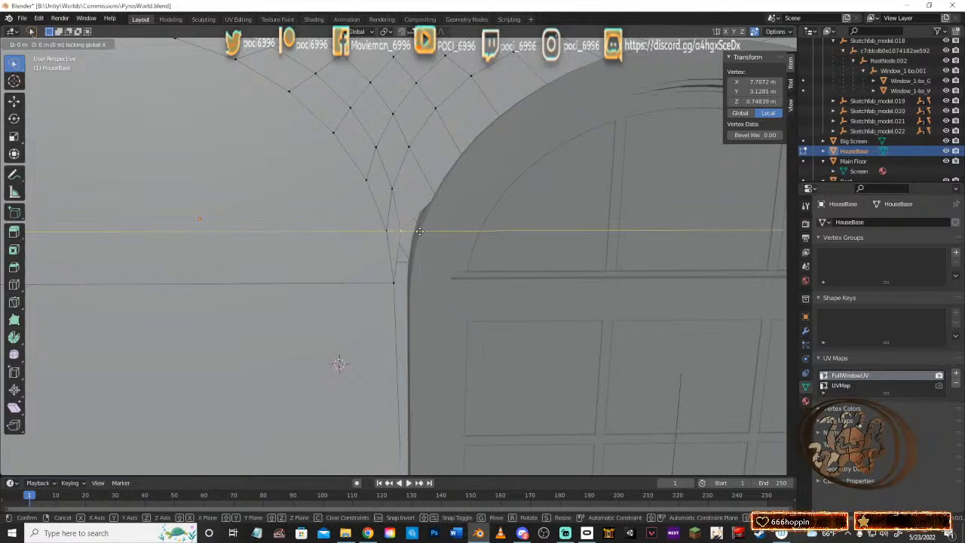
{"action": "left_click", "coordinate": [421, 250]}
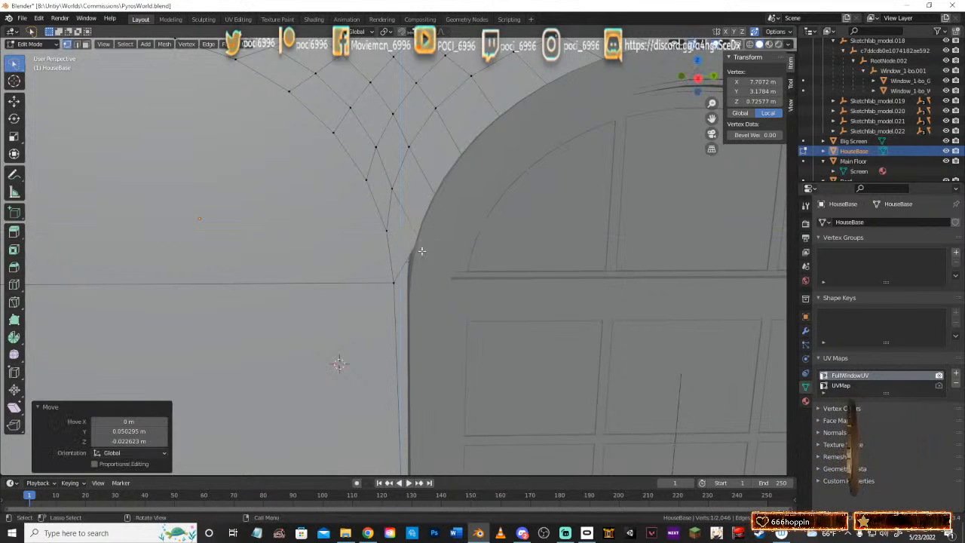
Step: Move the arch's left base vertex about 0.048 m along Y onto the frame and nudge it another 0.006 m in Y
{"action": "left_click", "coordinate": [392, 282]}
{"action": "key", "text": "g"}
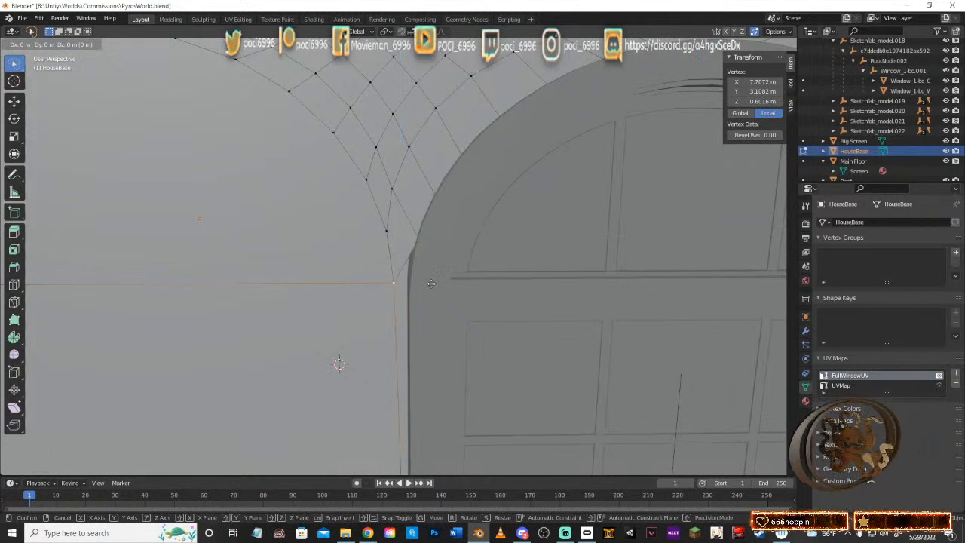
{"action": "key", "text": "y"}
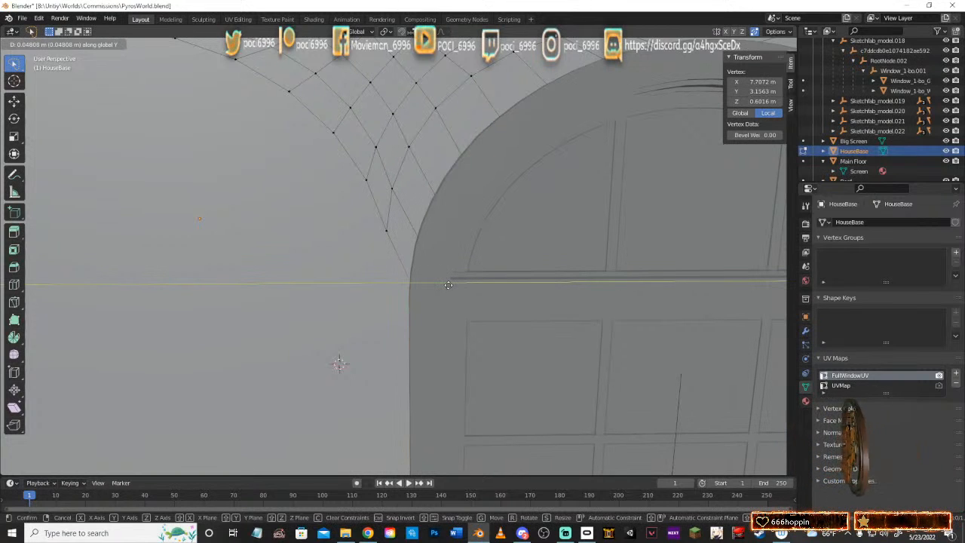
{"action": "left_click", "coordinate": [448, 285]}
{"action": "scroll", "coordinate": [444, 288], "scroll_direction": "down", "scroll_amount": 4}
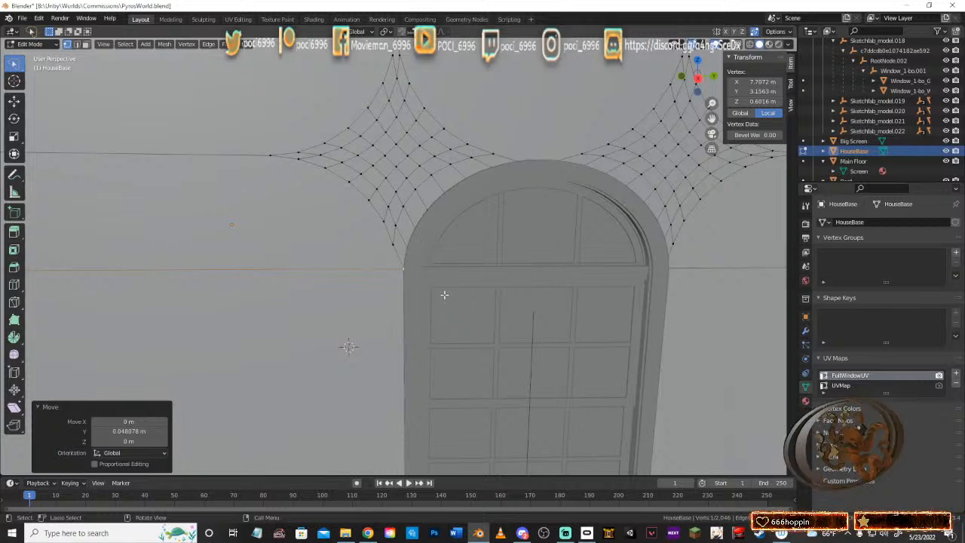
{"action": "key", "text": "g"}
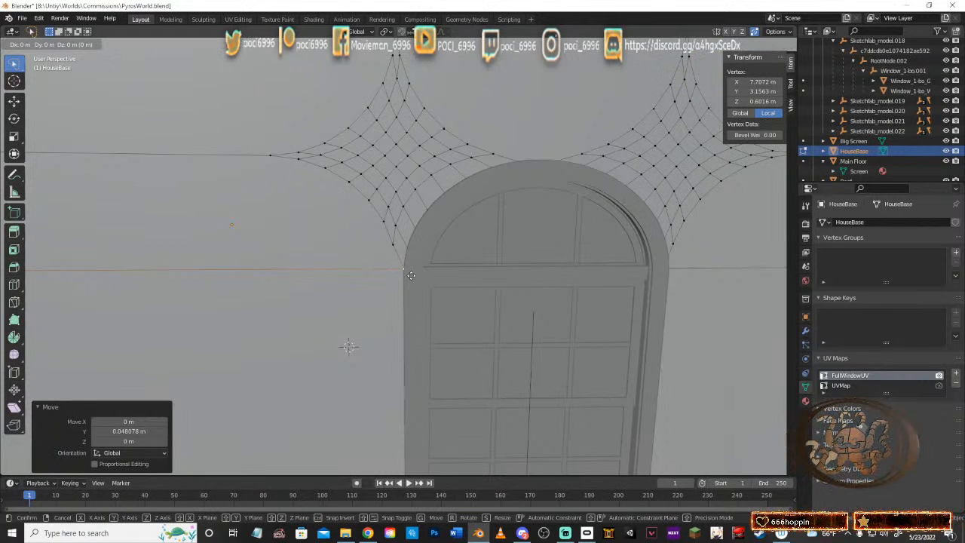
{"action": "left_click", "coordinate": [415, 276]}
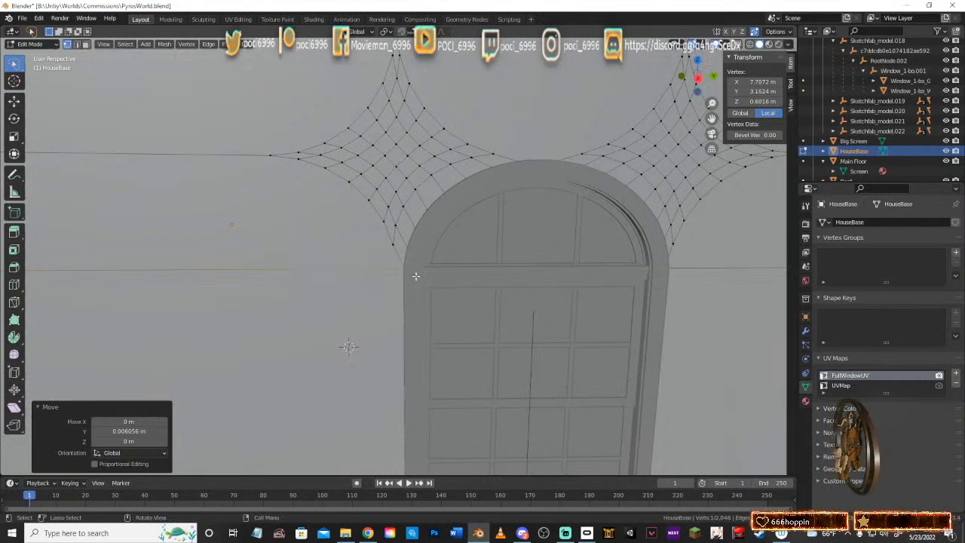
Step: Return to Object Mode and inspect the house exterior and its fitted windows in Material Preview shading
{"action": "scroll", "coordinate": [442, 280], "scroll_direction": "up", "scroll_amount": 2}
{"action": "middle_click_drag", "start_coordinate": [442, 280], "coordinate": [523, 249]}
{"action": "key", "text": "Tab"}
{"action": "scroll", "coordinate": [479, 229], "scroll_direction": "down", "scroll_amount": 6}
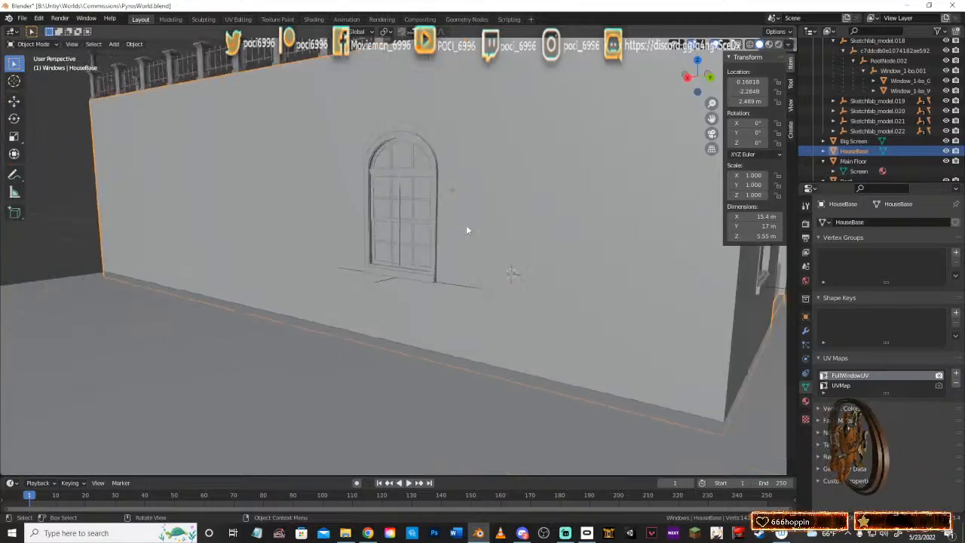
{"action": "middle_click_drag", "start_coordinate": [466, 226], "coordinate": [708, 284]}
{"action": "left_click", "coordinate": [774, 288]}
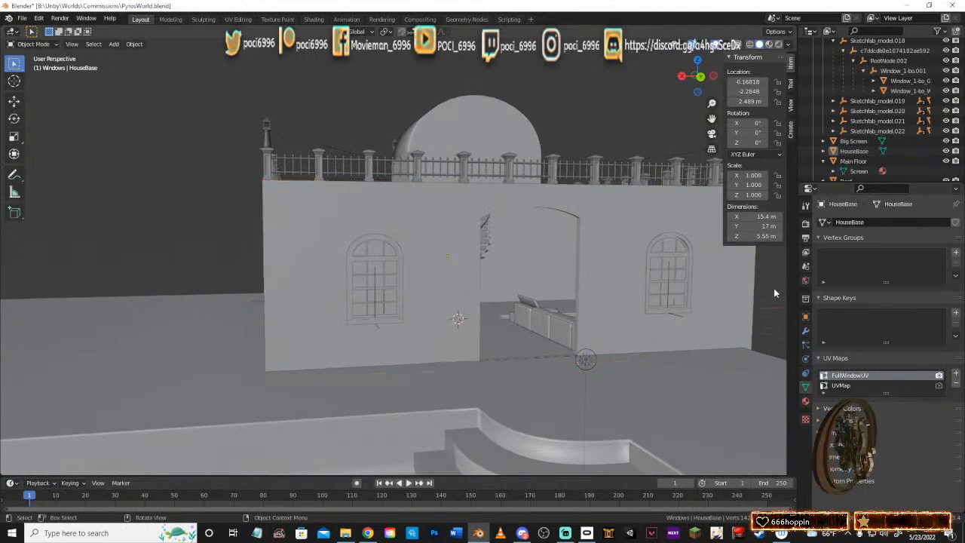
{"action": "mouse_move", "coordinate": [453, 282]}
{"action": "middle_mouse_down"}
{"action": "mouse_move", "coordinate": [377, 273]}
{"action": "mouse_move", "coordinate": [476, 272]}
{"action": "mouse_move", "coordinate": [334, 269]}
{"action": "mouse_move", "coordinate": [450, 270]}
{"action": "mouse_move", "coordinate": [358, 264]}
{"action": "middle_mouse_up"}
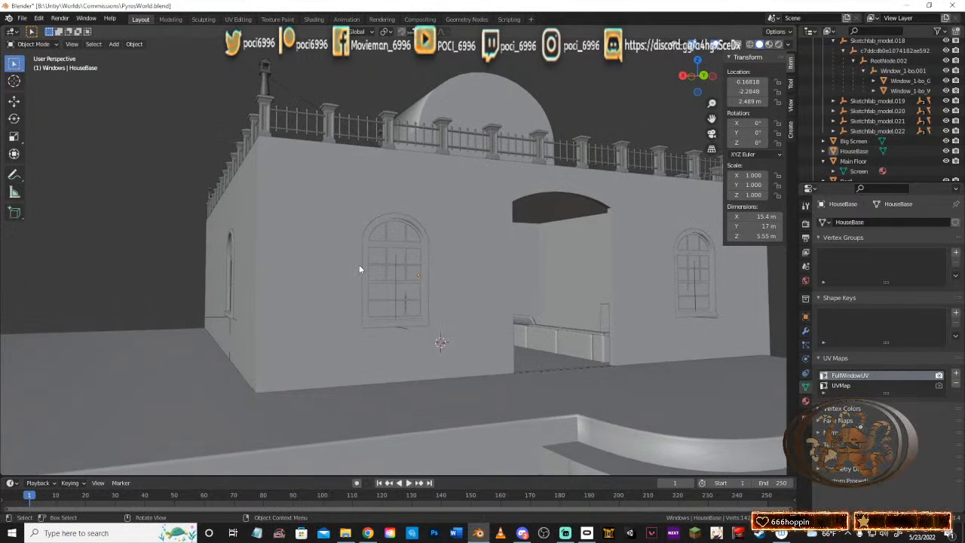
{"action": "key", "text": "z"}
{"action": "left_click", "coordinate": [370, 323]}
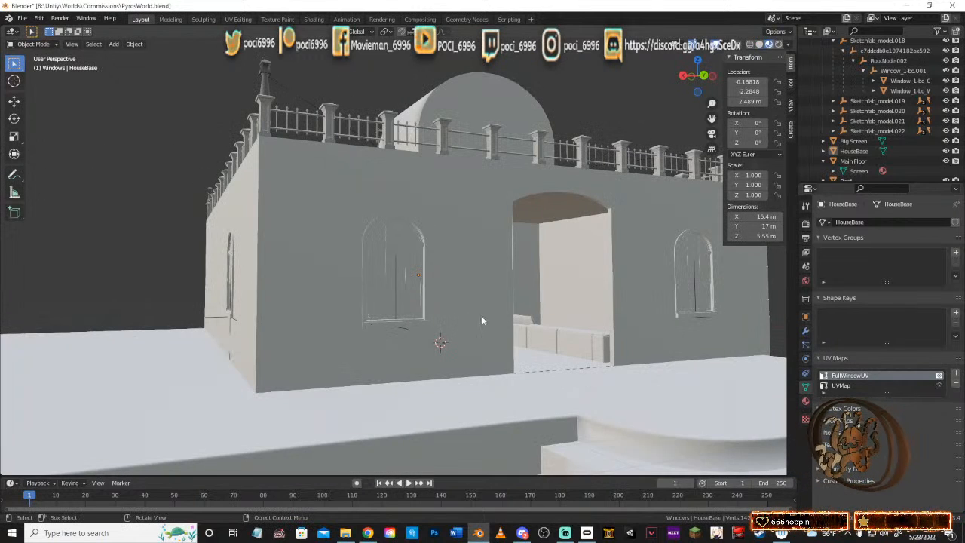
Step: Examine the arched windows fitted in the house's exterior walls up close from several angles
{"action": "middle_click_drag", "start_coordinate": [417, 295], "coordinate": [530, 292]}
{"action": "scroll", "coordinate": [494, 310], "scroll_direction": "up", "scroll_amount": 3}
{"action": "scroll", "coordinate": [375, 280], "scroll_direction": "down", "scroll_amount": 2}
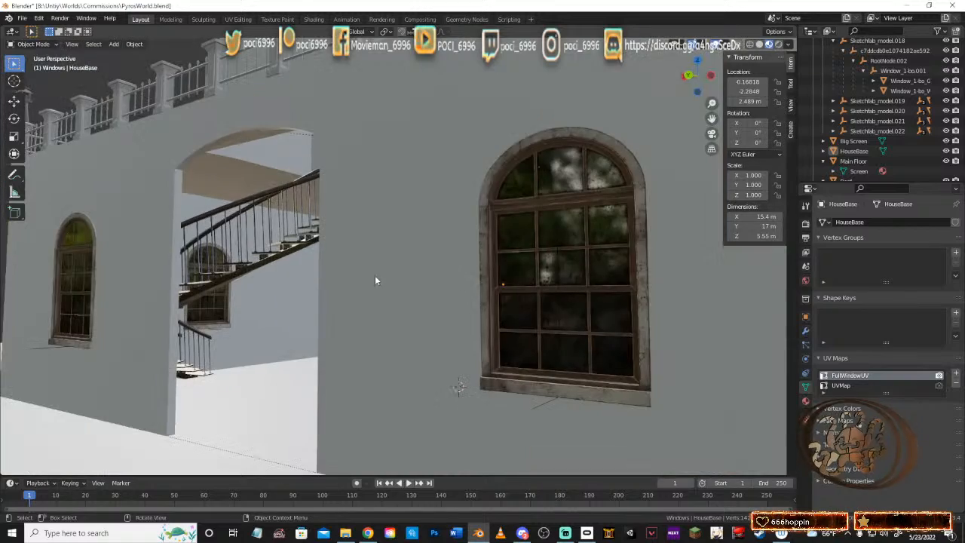
{"action": "middle_click_drag", "start_coordinate": [376, 280], "coordinate": [444, 296]}
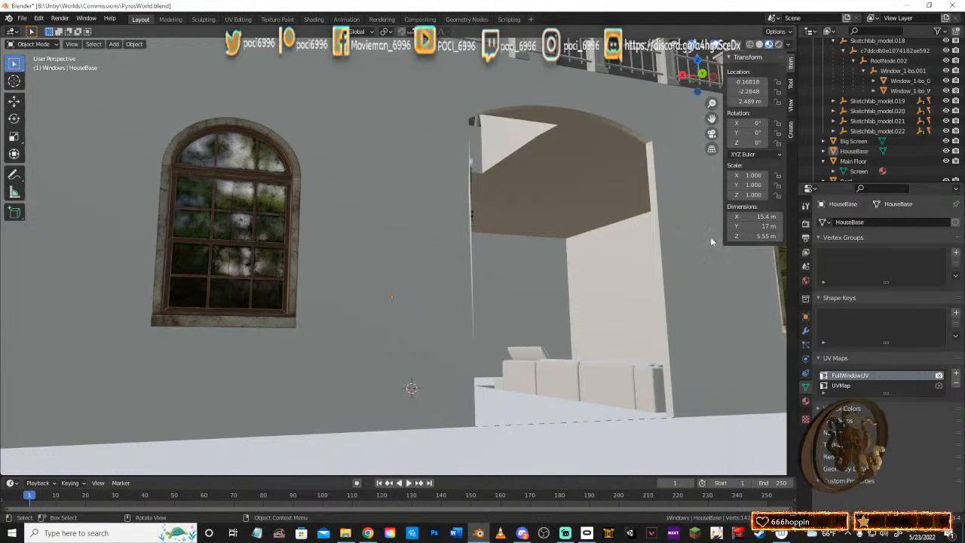
{"action": "mouse_move", "coordinate": [287, 253]}
{"action": "middle_mouse_down"}
{"action": "mouse_move", "coordinate": [309, 253]}
{"action": "mouse_move", "coordinate": [298, 257]}
{"action": "middle_mouse_up"}
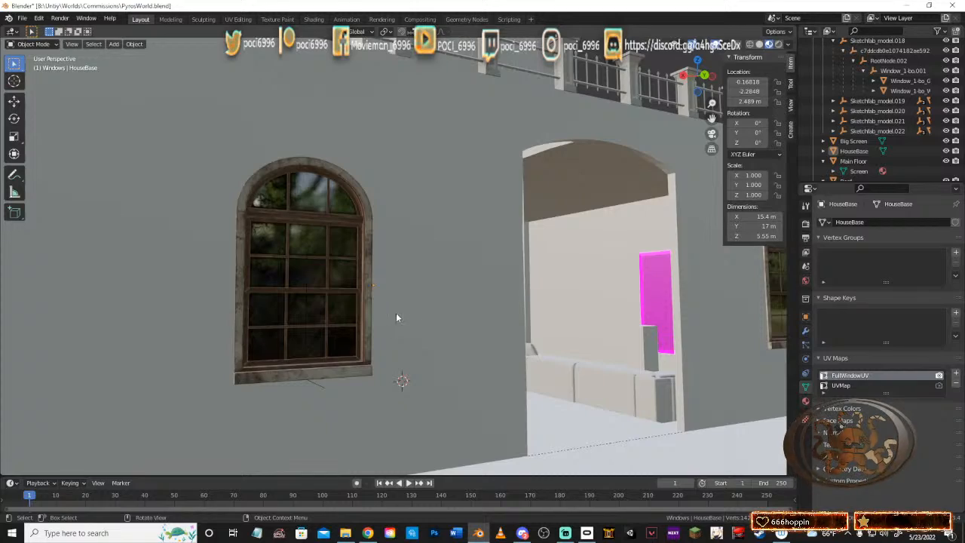
{"action": "middle_click_drag", "start_coordinate": [495, 330], "coordinate": [455, 301]}
{"action": "scroll", "coordinate": [518, 292], "scroll_direction": "up", "scroll_amount": 3}
{"action": "mouse_move", "coordinate": [432, 296]}
{"action": "middle_mouse_down"}
{"action": "mouse_move", "coordinate": [445, 286]}
{"action": "mouse_move", "coordinate": [446, 306]}
{"action": "mouse_move", "coordinate": [447, 297]}
{"action": "middle_mouse_up"}
{"action": "scroll", "coordinate": [446, 290], "scroll_direction": "up", "scroll_amount": 2}
{"action": "scroll", "coordinate": [449, 294], "scroll_direction": "down", "scroll_amount": 2}
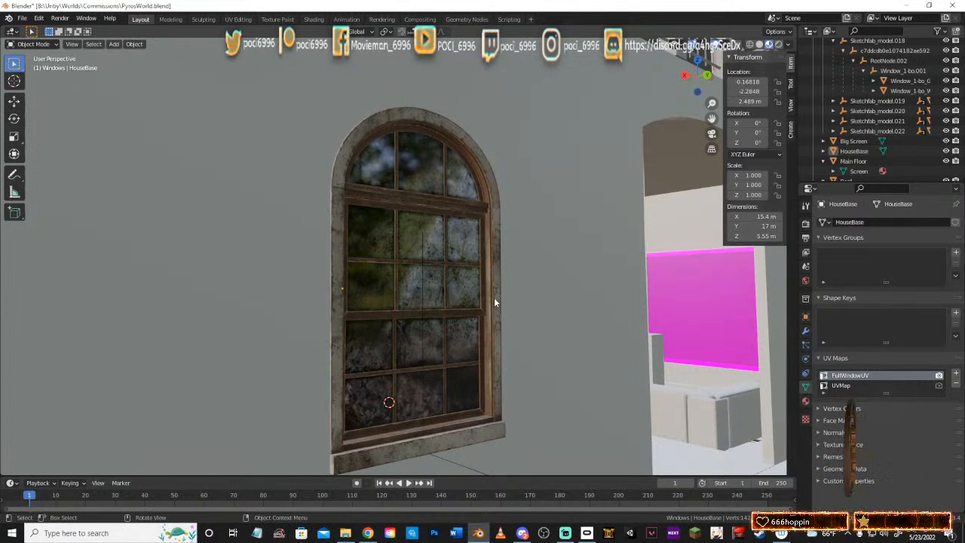
Step: Check the materials assigned to the house wall, the window glass and the window frame
{"action": "left_click", "coordinate": [806, 401]}
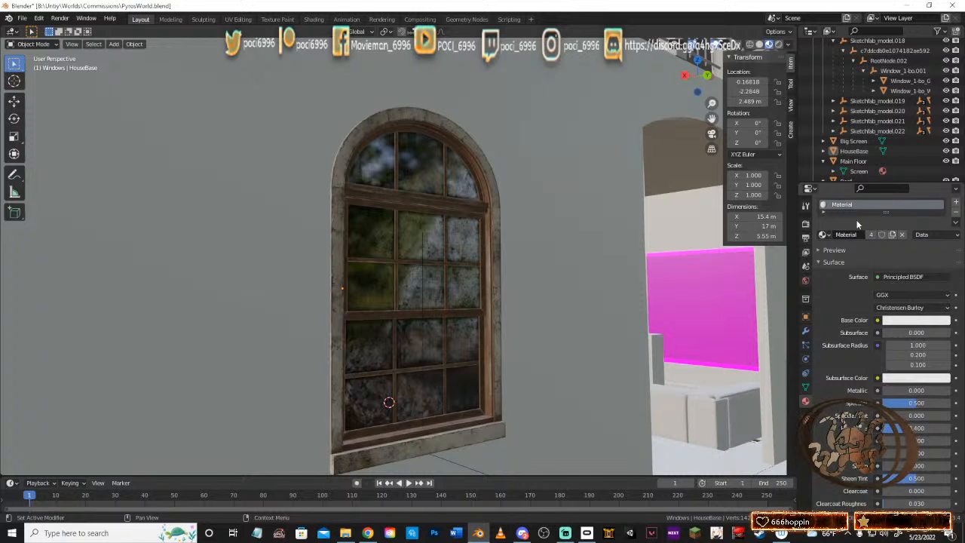
{"action": "left_click", "coordinate": [431, 172]}
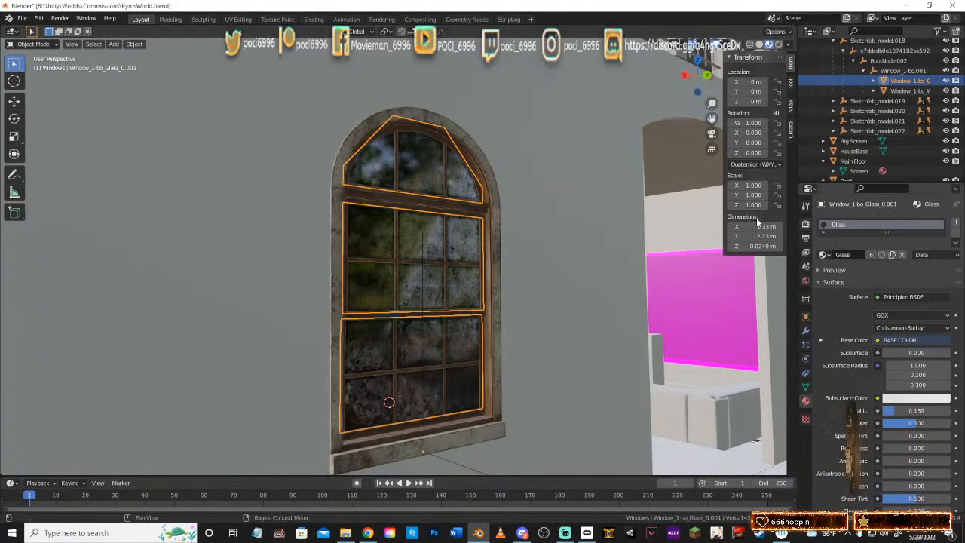
{"action": "left_click", "coordinate": [490, 190]}
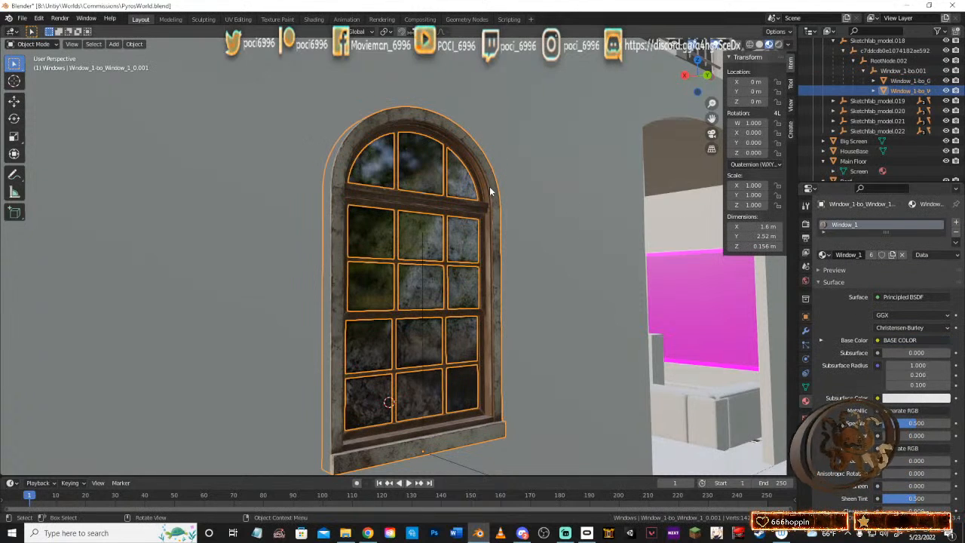
{"action": "scroll", "coordinate": [652, 224], "scroll_direction": "down", "scroll_amount": 6}
{"action": "left_click", "coordinate": [632, 129]}
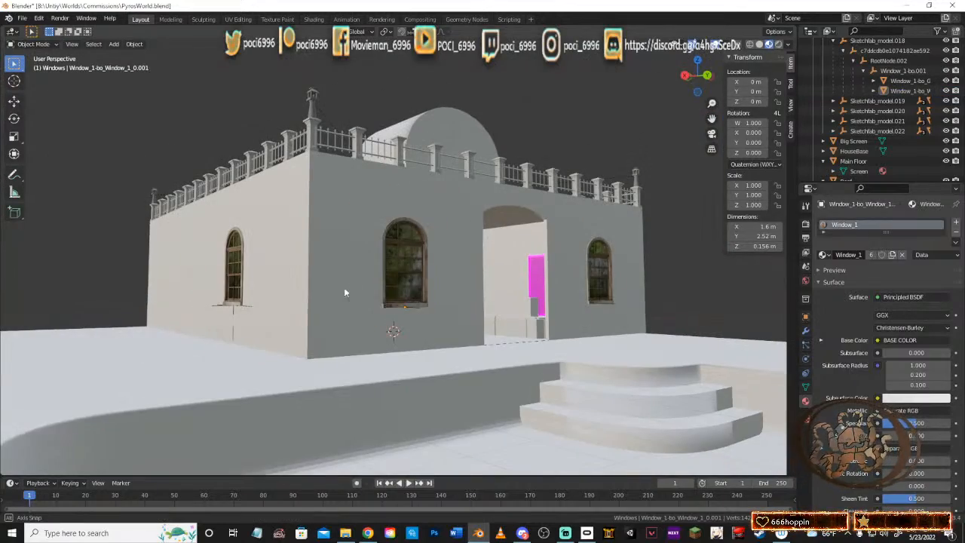
Step: Switch the viewport shading to Solid while viewing the house exterior
{"action": "middle_click_drag", "start_coordinate": [344, 287], "coordinate": [474, 274]}
{"action": "scroll", "coordinate": [475, 274], "scroll_direction": "down", "scroll_amount": 4}
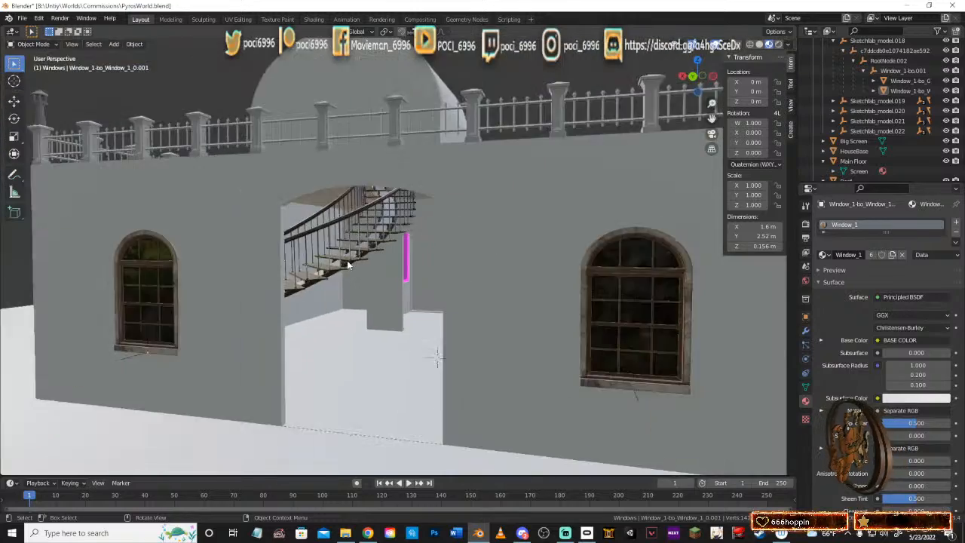
{"action": "middle_click_drag", "start_coordinate": [342, 262], "coordinate": [400, 266]}
{"action": "key", "text": "z"}
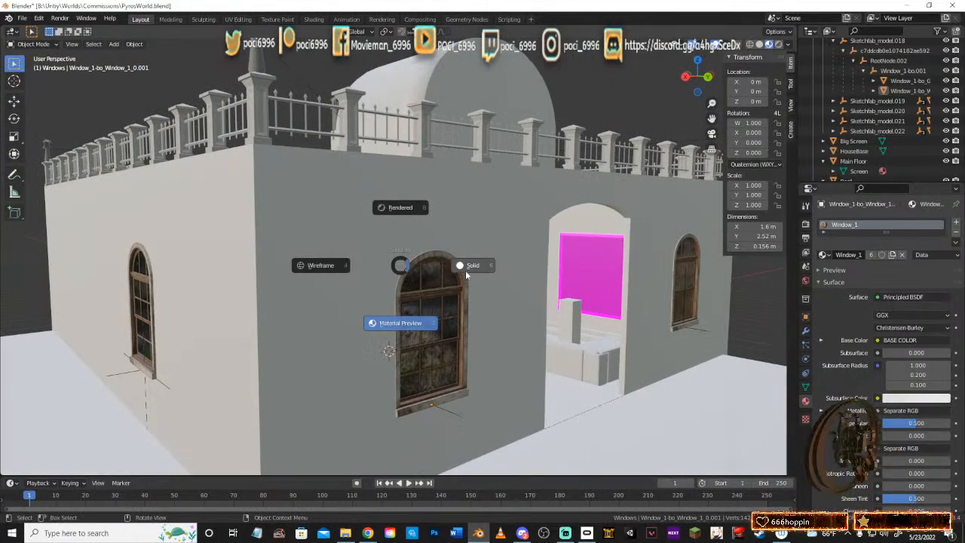
{"action": "left_click", "coordinate": [465, 267]}
{"action": "mouse_move", "coordinate": [474, 304]}
{"action": "middle_mouse_down"}
{"action": "mouse_move", "coordinate": [573, 300]}
{"action": "mouse_move", "coordinate": [442, 301]}
{"action": "mouse_move", "coordinate": [494, 303]}
{"action": "mouse_move", "coordinate": [530, 332]}
{"action": "mouse_move", "coordinate": [505, 314]}
{"action": "mouse_move", "coordinate": [411, 314]}
{"action": "mouse_move", "coordinate": [411, 326]}
{"action": "mouse_move", "coordinate": [384, 319]}
{"action": "mouse_move", "coordinate": [415, 291]}
{"action": "mouse_move", "coordinate": [378, 285]}
{"action": "mouse_move", "coordinate": [405, 268]}
{"action": "mouse_move", "coordinate": [339, 269]}
{"action": "mouse_move", "coordinate": [416, 272]}
{"action": "mouse_move", "coordinate": [317, 269]}
{"action": "mouse_move", "coordinate": [490, 289]}
{"action": "mouse_move", "coordinate": [342, 289]}
{"action": "mouse_move", "coordinate": [517, 288]}
{"action": "middle_mouse_up"}
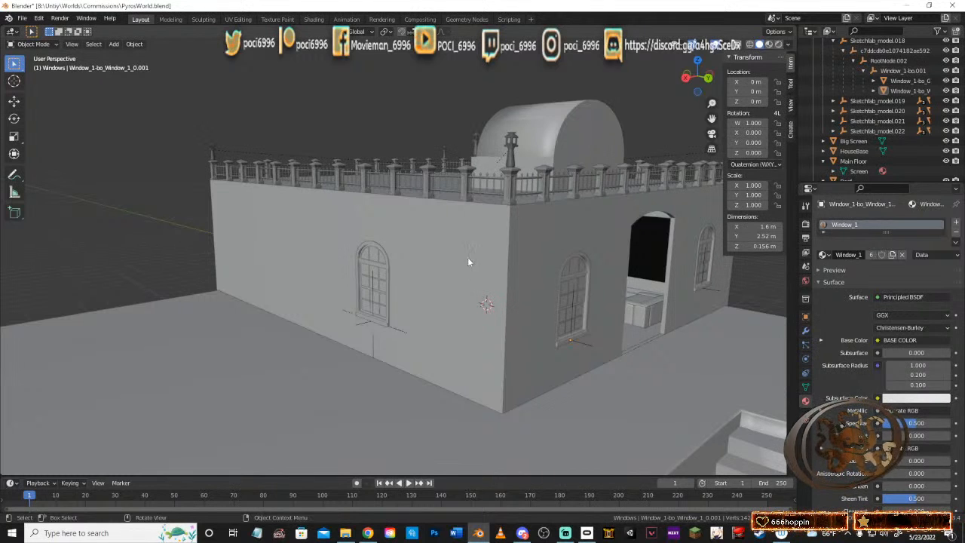
Step: Examine the rooftop railing, its corner pillar bases and the lantern posts around the roof edge
{"action": "middle_click_drag", "start_coordinate": [468, 234], "coordinate": [264, 239]}
{"action": "scroll", "coordinate": [420, 242], "scroll_direction": "up", "scroll_amount": 3}
{"action": "middle_click_drag", "start_coordinate": [403, 255], "coordinate": [475, 253]}
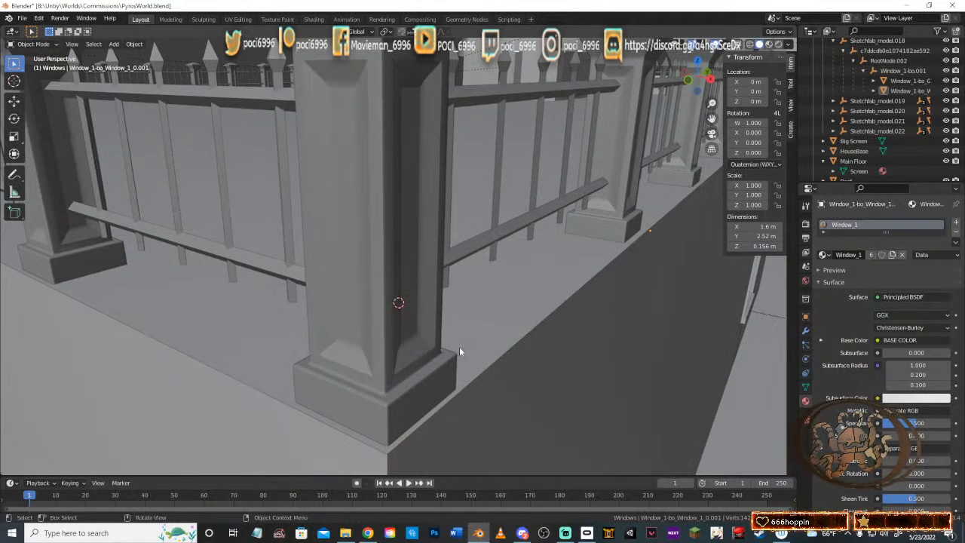
{"action": "scroll", "coordinate": [521, 266], "scroll_direction": "down", "scroll_amount": 1}
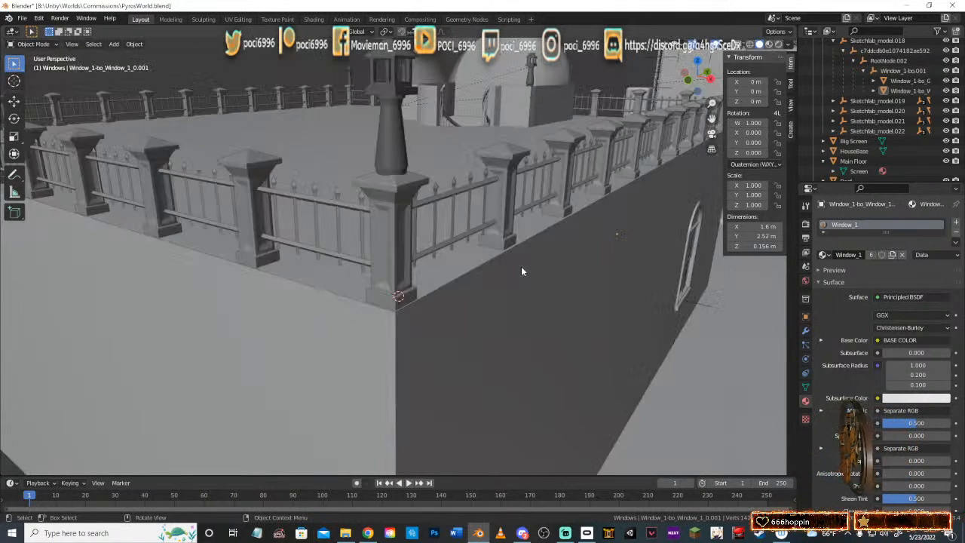
{"action": "scroll", "coordinate": [461, 252], "scroll_direction": "up", "scroll_amount": 1}
{"action": "mouse_move", "coordinate": [465, 230]}
{"action": "middle_mouse_down", "text": "shift"}
{"action": "mouse_move", "coordinate": [471, 250]}
{"action": "mouse_move", "coordinate": [469, 221]}
{"action": "middle_mouse_up", "text": "shift"}
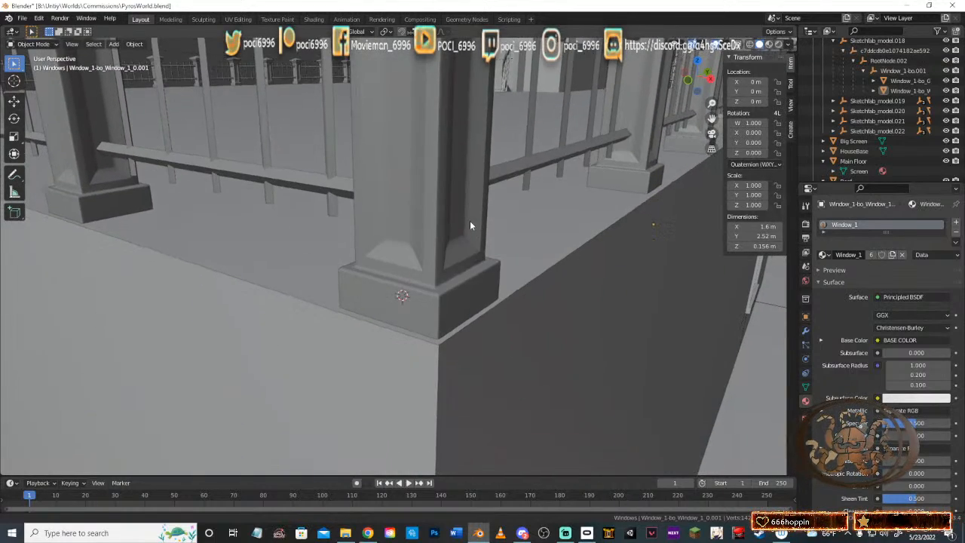
{"action": "middle_click_drag", "start_coordinate": [591, 246], "coordinate": [491, 253]}
{"action": "scroll", "coordinate": [482, 252], "scroll_direction": "down", "scroll_amount": 4}
{"action": "scroll", "coordinate": [457, 268], "scroll_direction": "up", "scroll_amount": 2}
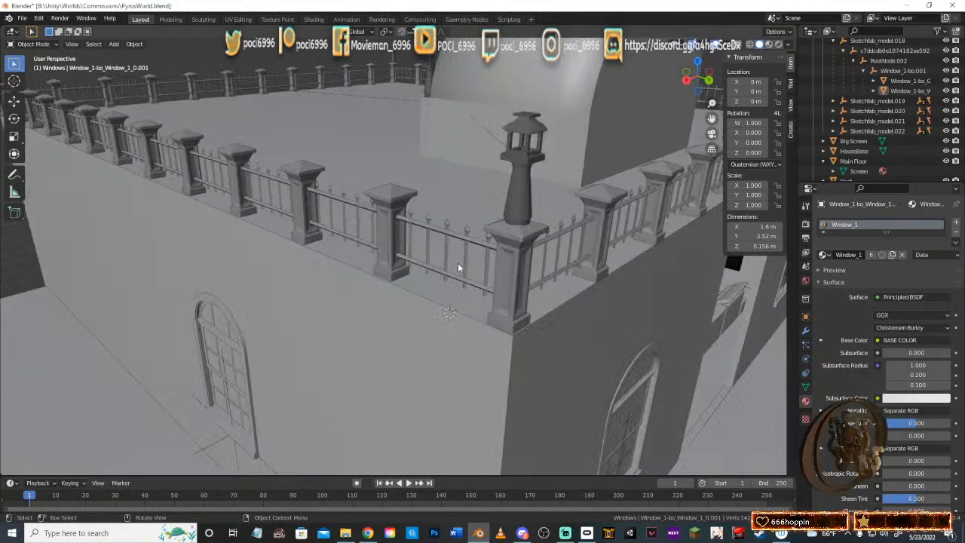
{"action": "scroll", "coordinate": [432, 230], "scroll_direction": "down", "scroll_amount": 4}
{"action": "middle_click_drag", "start_coordinate": [394, 170], "coordinate": [509, 245]}
{"action": "scroll", "coordinate": [467, 187], "scroll_direction": "up", "scroll_amount": 3}
{"action": "scroll", "coordinate": [468, 187], "scroll_direction": "up", "scroll_amount": 2}
{"action": "scroll", "coordinate": [560, 198], "scroll_direction": "up", "scroll_amount": 1}
{"action": "middle_click_drag", "start_coordinate": [560, 197], "coordinate": [444, 265], "text": "shift"}
{"action": "scroll", "coordinate": [503, 297], "scroll_direction": "up", "scroll_amount": 3}
{"action": "scroll", "coordinate": [504, 282], "scroll_direction": "down", "scroll_amount": 3}
{"action": "scroll", "coordinate": [443, 276], "scroll_direction": "down", "scroll_amount": 3}
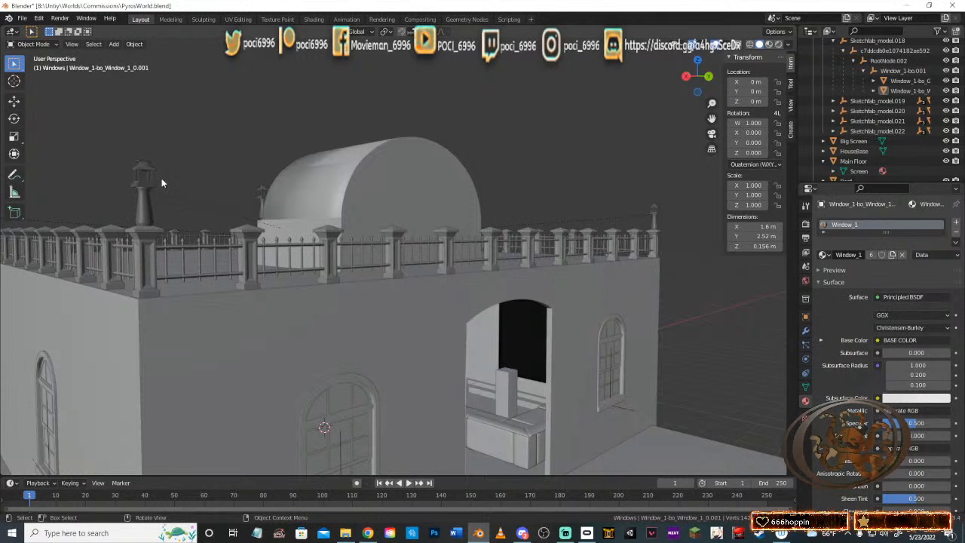
{"action": "scroll", "coordinate": [357, 230], "scroll_direction": "down", "scroll_amount": 5}
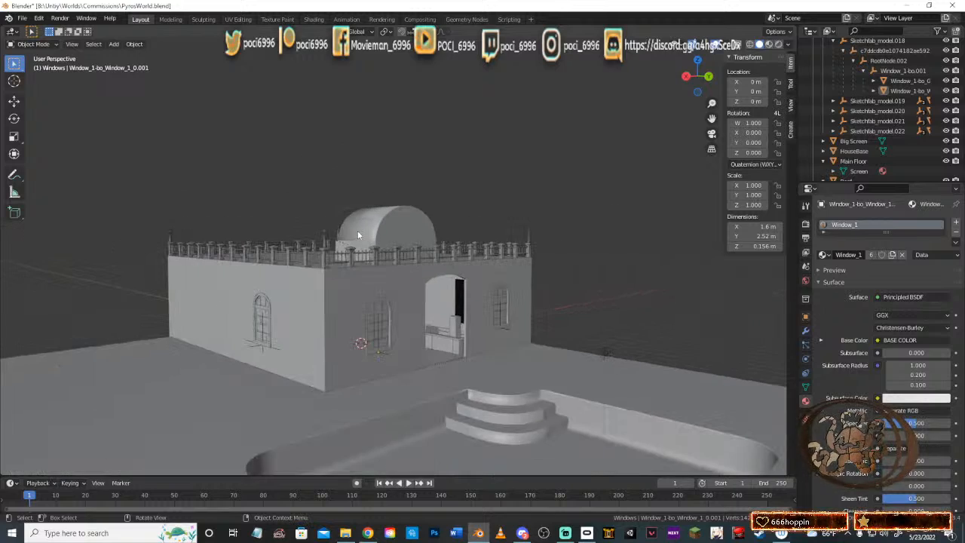
Step: Enter Edit Mode on the StageSpeaker.014 object in face select mode and select three adjacent long faces of its nearest leg
{"action": "middle_click_drag", "start_coordinate": [347, 299], "coordinate": [298, 294]}
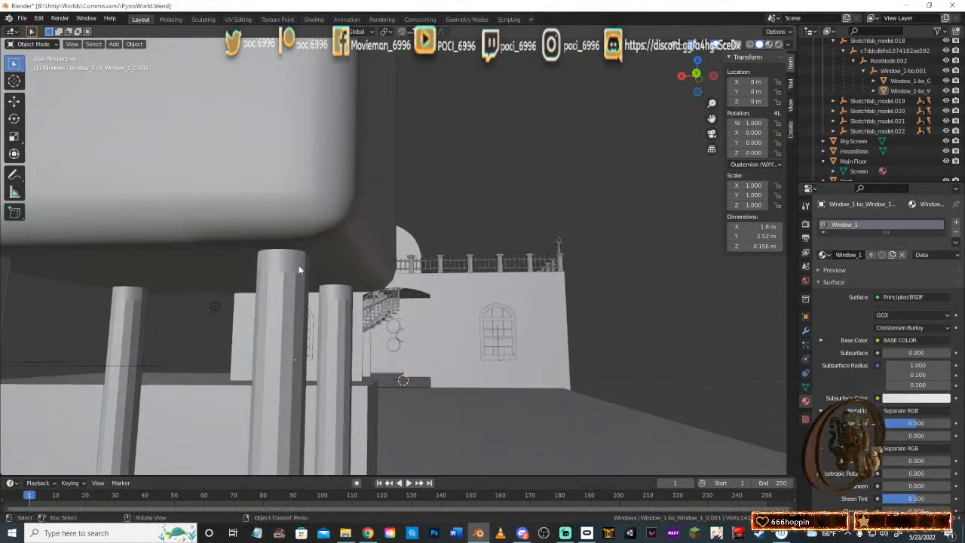
{"action": "left_click", "coordinate": [290, 284]}
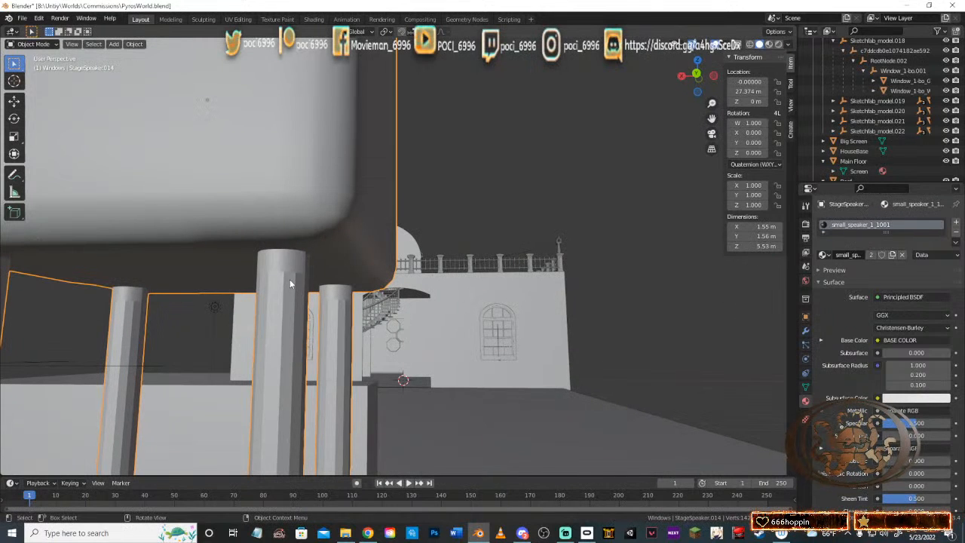
{"action": "key", "text": "Tab"}
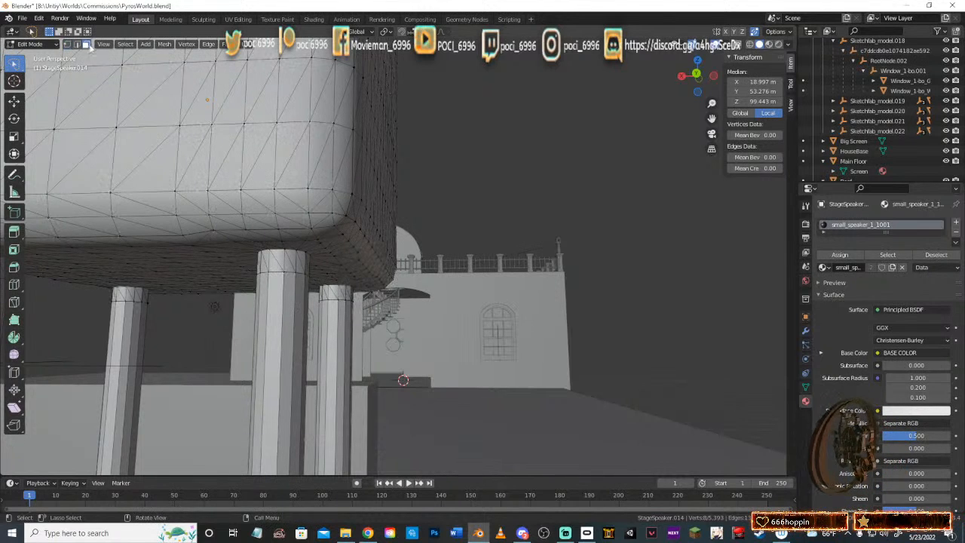
{"action": "left_click", "coordinate": [272, 291]}
{"action": "left_click", "coordinate": [287, 299], "text": "shift"}
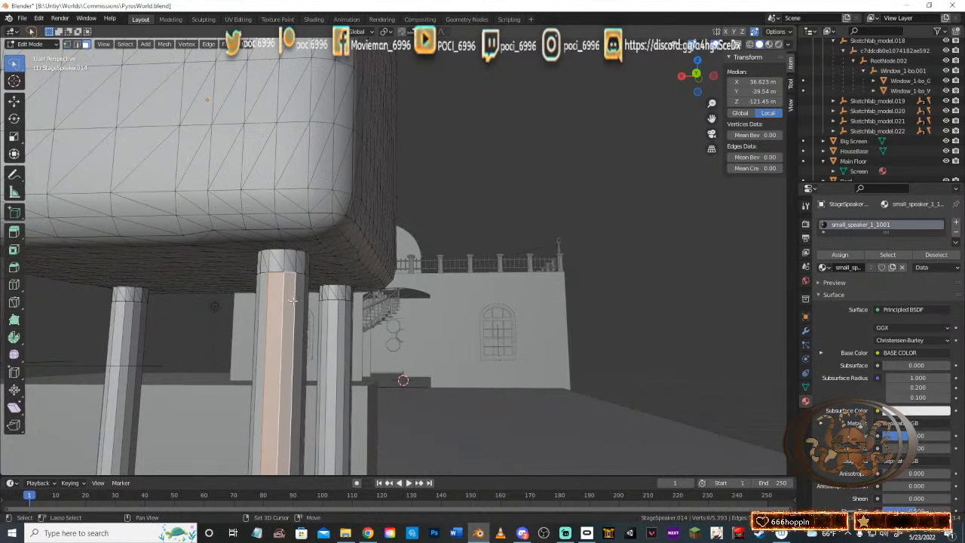
{"action": "left_click", "coordinate": [305, 310], "text": "shift"}
{"action": "middle_click_drag", "start_coordinate": [336, 329], "coordinate": [301, 332]}
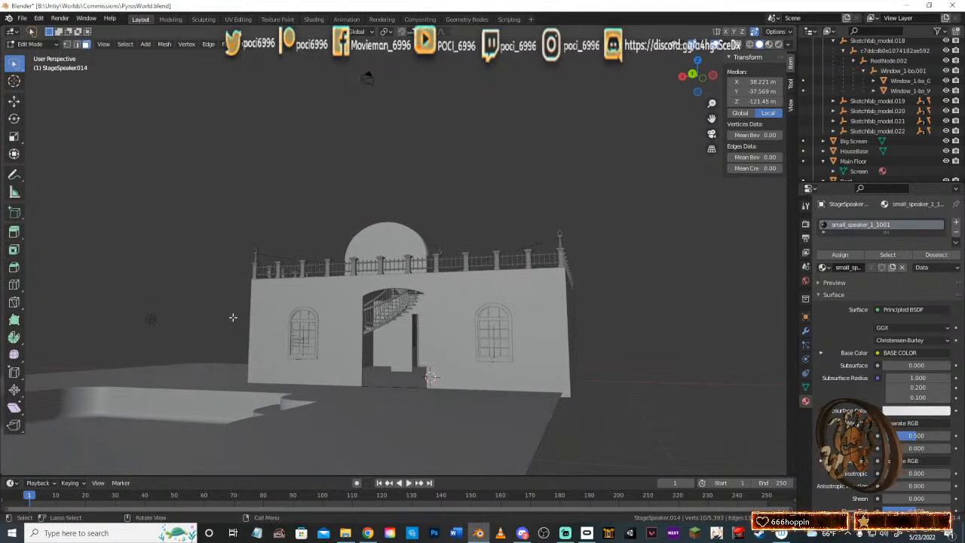
Step: Extend the selection around the same speaker leg by adding its neighbouring long side faces
{"action": "key", "text": "KP_Decimal"}
{"action": "middle_click_drag", "start_coordinate": [291, 260], "coordinate": [208, 236]}
{"action": "left_click", "coordinate": [408, 193], "text": "shift"}
{"action": "left_click", "coordinate": [414, 203], "text": "shift"}
{"action": "middle_click_drag", "start_coordinate": [417, 211], "coordinate": [357, 244]}
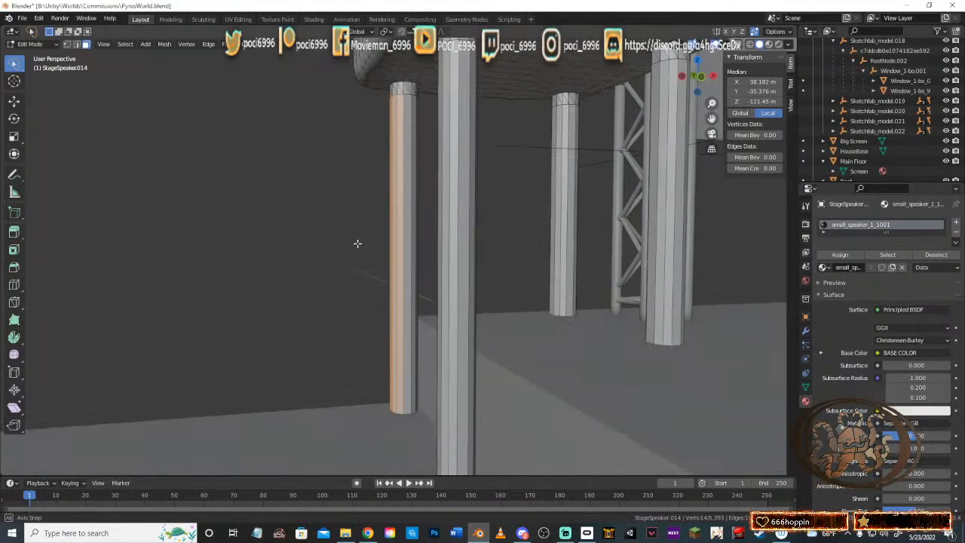
{"action": "left_click", "coordinate": [413, 209], "text": "shift"}
{"action": "middle_click_drag", "start_coordinate": [411, 220], "coordinate": [310, 231]}
{"action": "left_click", "coordinate": [410, 219], "text": "shift"}
{"action": "left_click", "coordinate": [403, 230], "text": "shift"}
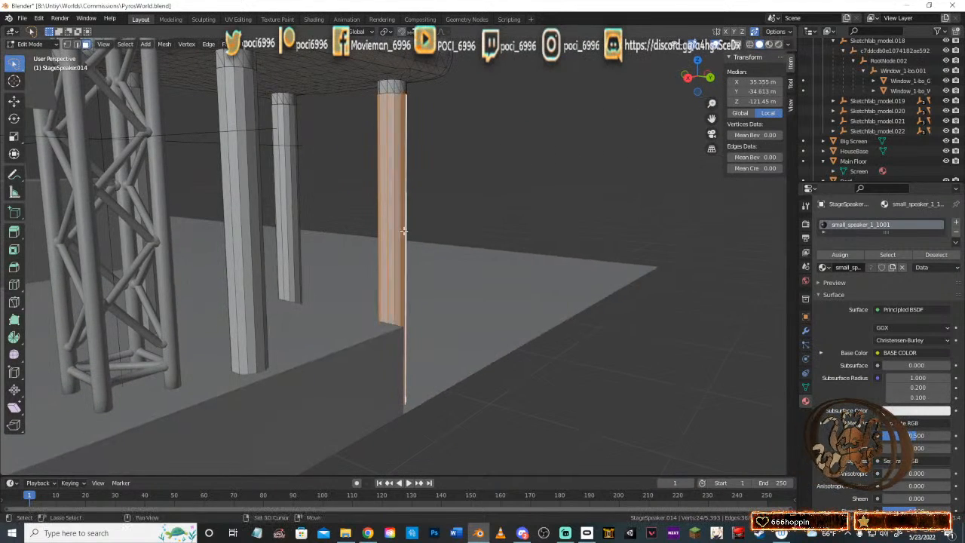
Step: Add the long side faces of the speaker's other three legs to the selection
{"action": "left_click", "coordinate": [258, 238], "text": "alt+shift"}
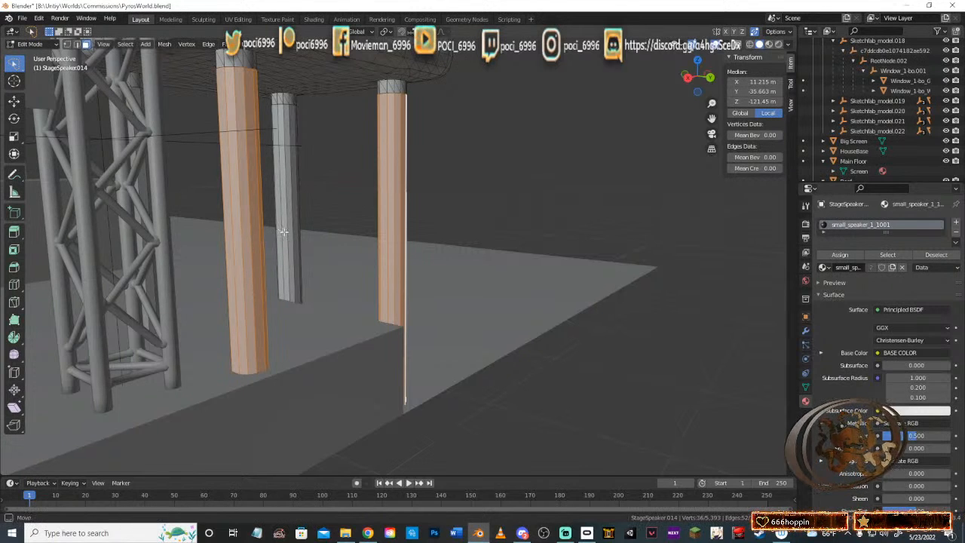
{"action": "left_click", "coordinate": [296, 230], "text": "alt+shift"}
{"action": "middle_click_drag", "start_coordinate": [296, 230], "coordinate": [293, 186]}
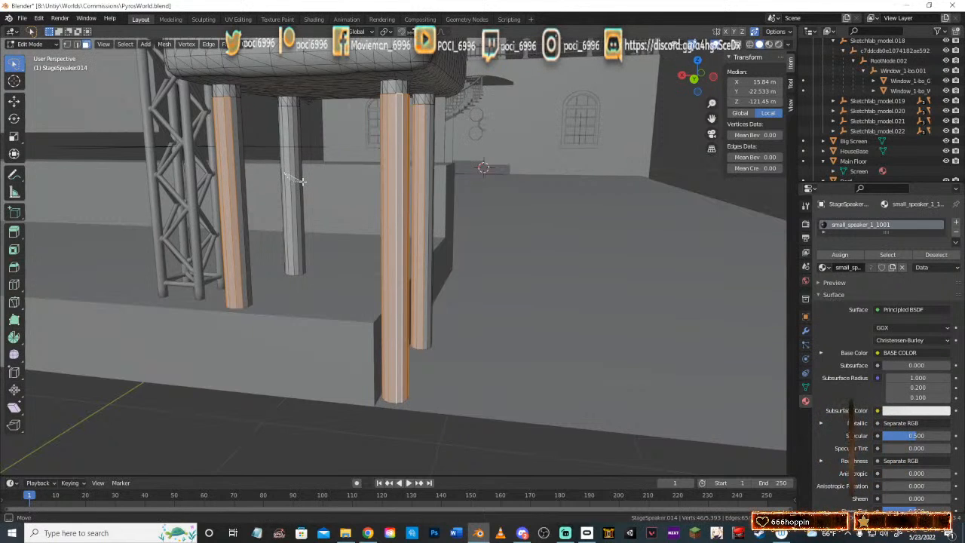
{"action": "left_click", "coordinate": [284, 209], "text": "alt+shift"}
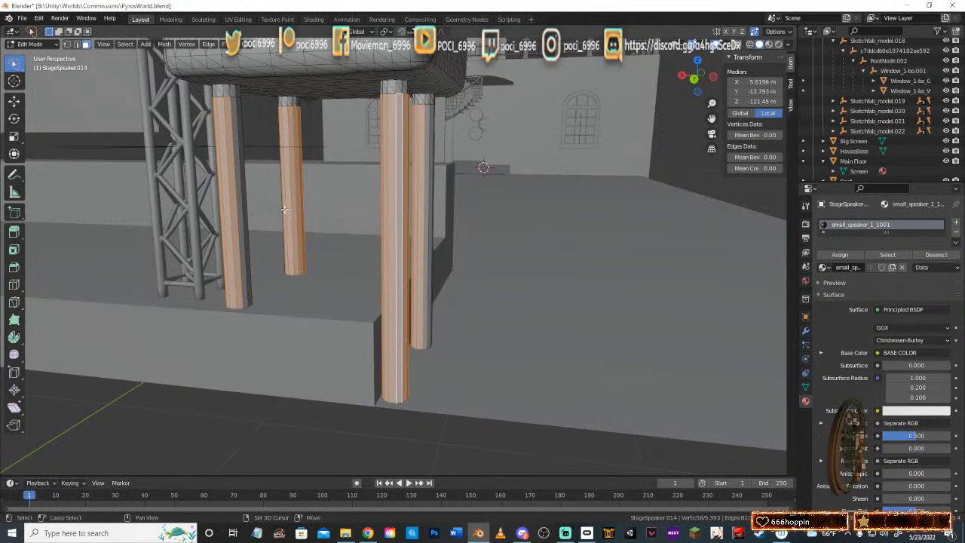
{"action": "left_click", "coordinate": [243, 204], "text": "alt+shift"}
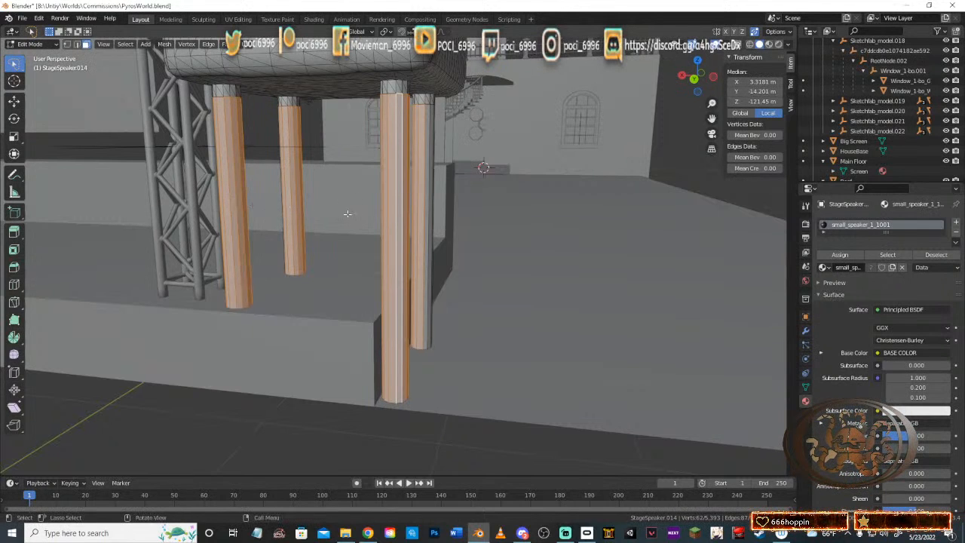
{"action": "left_click", "coordinate": [428, 189], "text": "alt+shift"}
Step: Add the missed side faces around all four speaker legs to complete the leg selection
{"action": "middle_click_drag", "start_coordinate": [490, 222], "coordinate": [412, 217]}
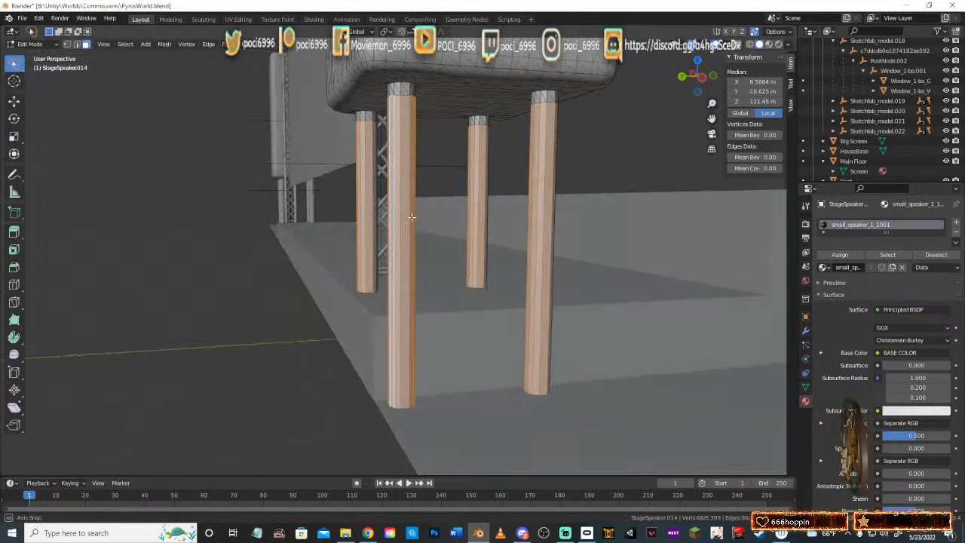
{"action": "left_click", "coordinate": [485, 220], "text": "alt+shift"}
{"action": "left_click", "coordinate": [552, 238], "text": "alt+shift"}
{"action": "middle_click_drag", "start_coordinate": [565, 248], "coordinate": [411, 233]}
{"action": "left_click", "coordinate": [548, 304], "text": "alt+shift"}
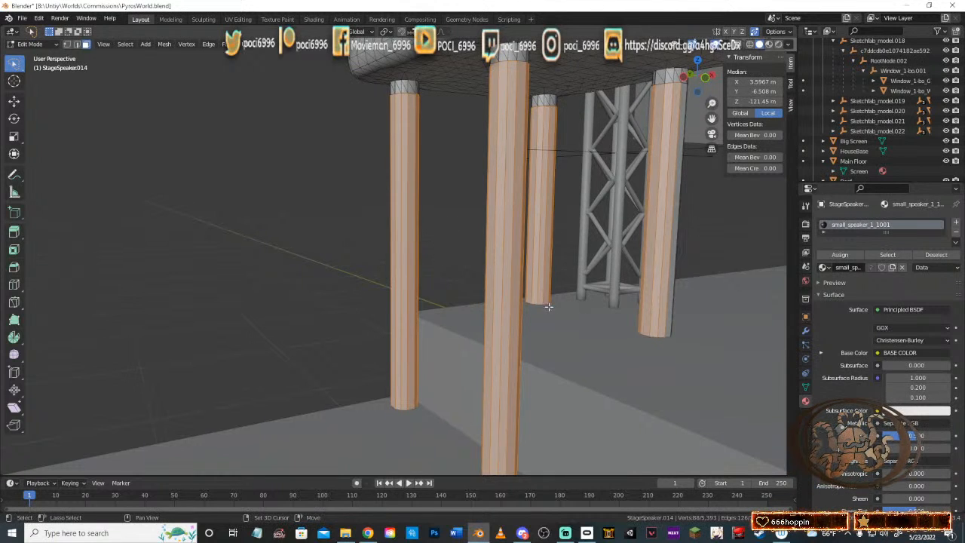
{"action": "left_click", "coordinate": [674, 243], "text": "shift"}
{"action": "left_click", "coordinate": [678, 245], "text": "shift"}
{"action": "middle_click_drag", "start_coordinate": [739, 298], "coordinate": [582, 296]}
{"action": "left_click_drag", "start_coordinate": [237, 221], "coordinate": [285, 238], "text": "shift"}
{"action": "left_click_drag", "start_coordinate": [422, 247], "coordinate": [482, 257], "text": "shift"}
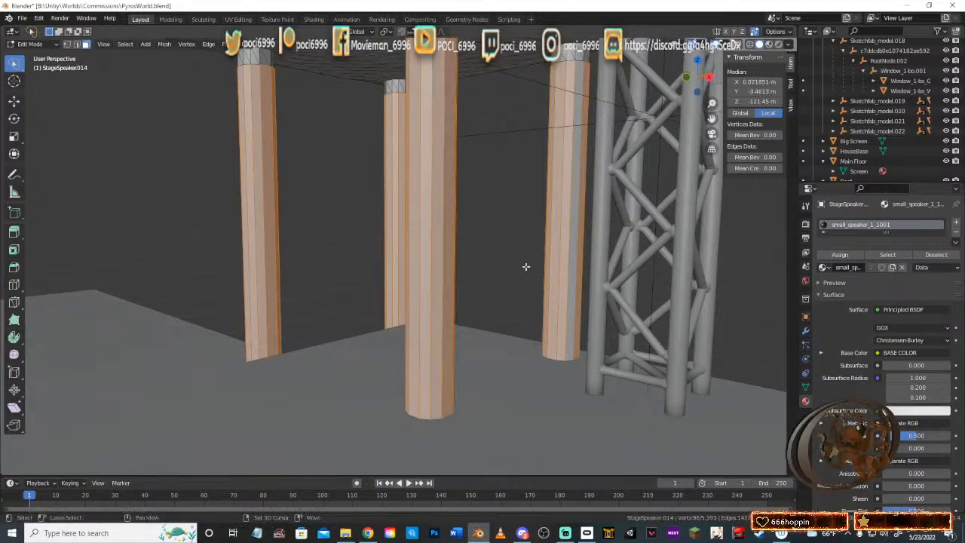
{"action": "middle_click_drag", "start_coordinate": [573, 256], "coordinate": [382, 268]}
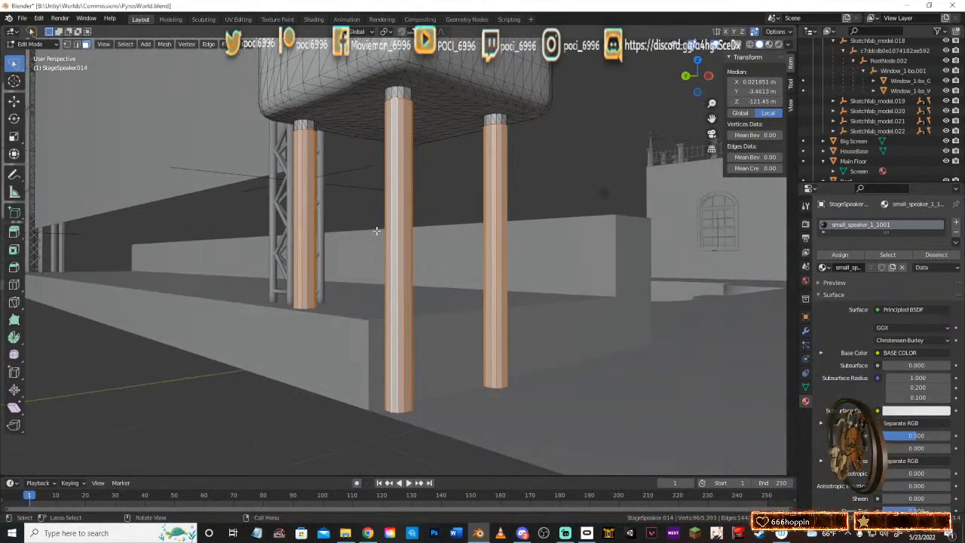
Step: Apply Shade Smooth to the selected leg faces, clear the selection and return to Object Mode
{"action": "left_click", "coordinate": [225, 44]}
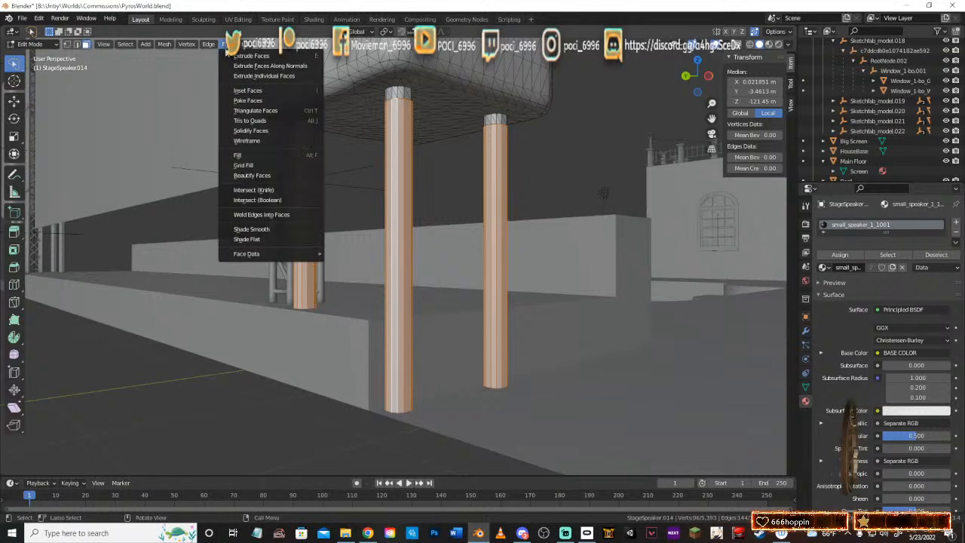
{"action": "left_click", "coordinate": [249, 230]}
{"action": "left_click", "coordinate": [584, 145]}
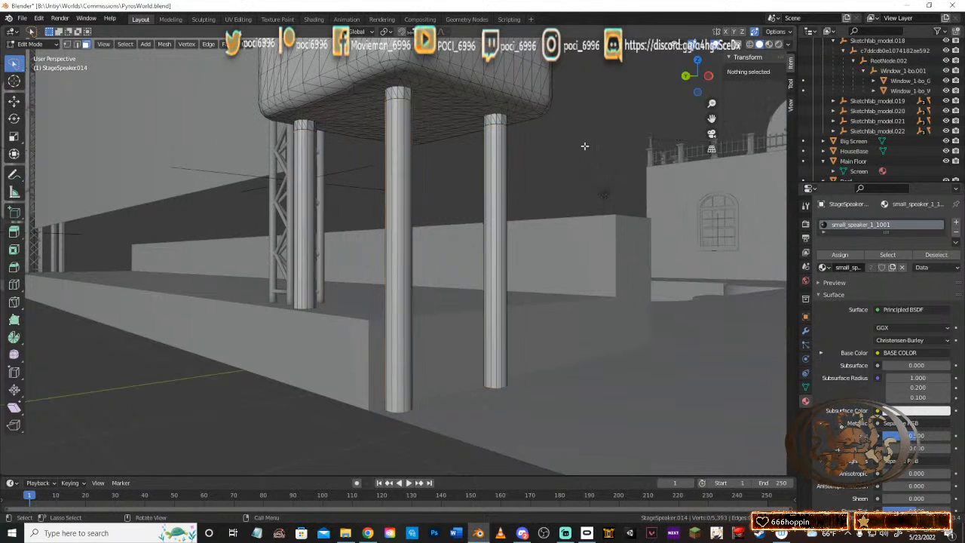
{"action": "key", "text": "Tab"}
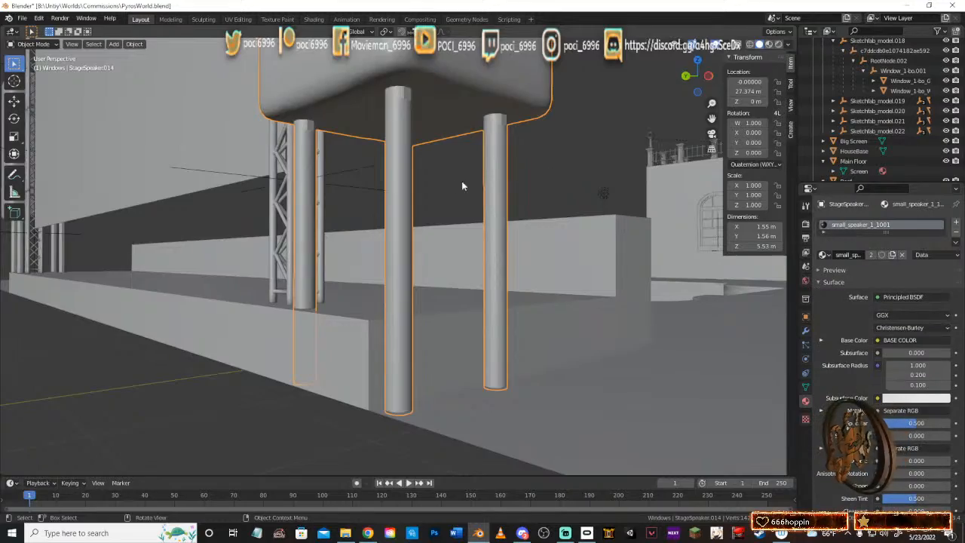
Step: Switch the viewport shading to Material Preview and examine the smoothed stage speaker legs from several sides
{"action": "middle_click_drag", "start_coordinate": [461, 181], "coordinate": [528, 197]}
{"action": "key", "text": "Tab"}
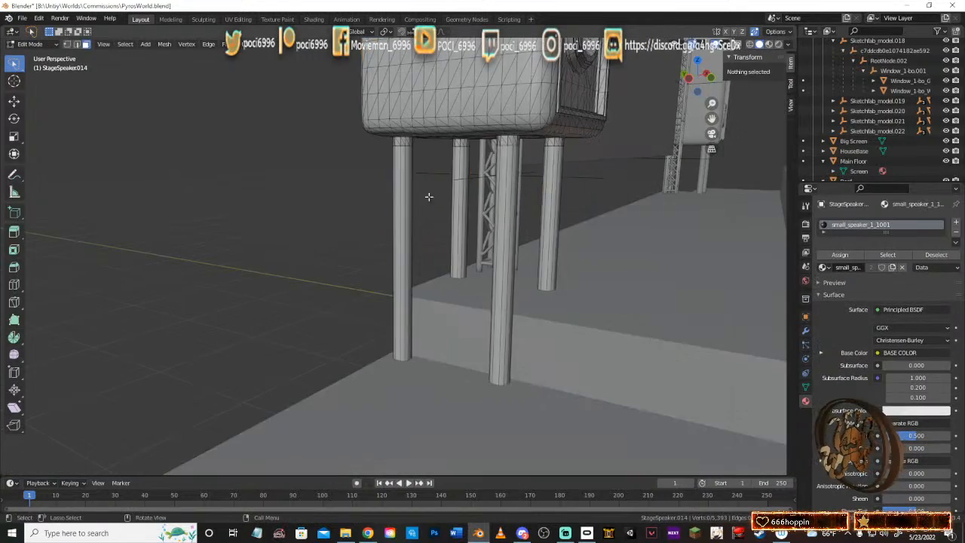
{"action": "middle_click_drag", "start_coordinate": [429, 196], "coordinate": [468, 196]}
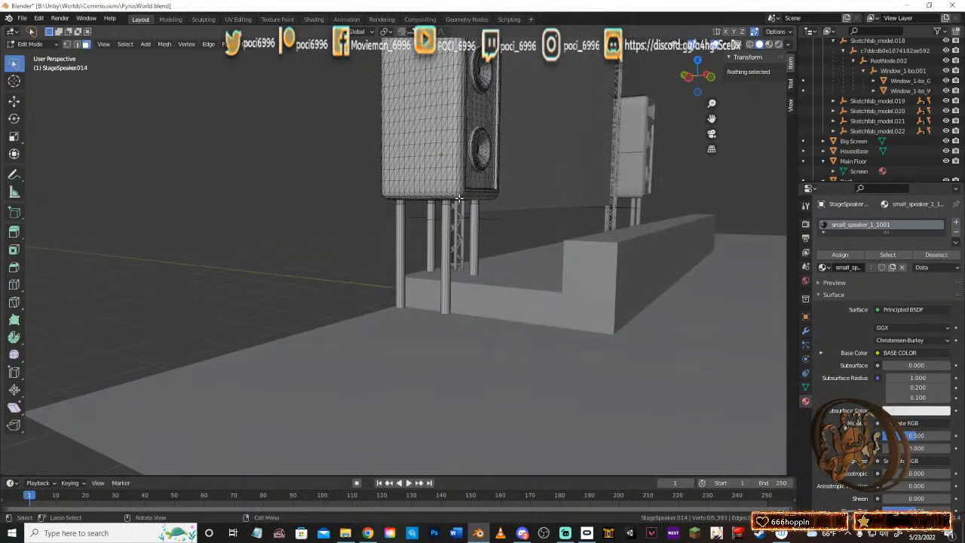
{"action": "key", "text": "Tab"}
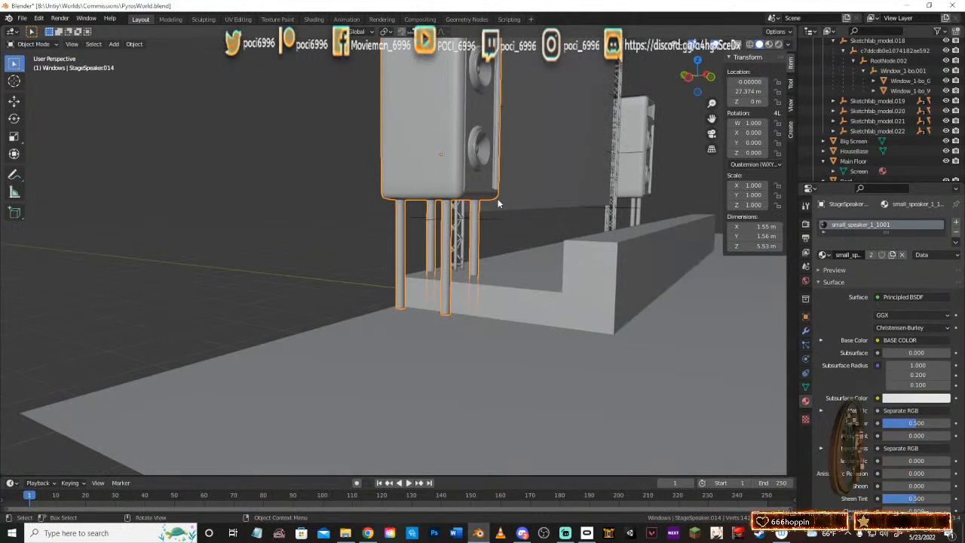
{"action": "key", "text": "z"}
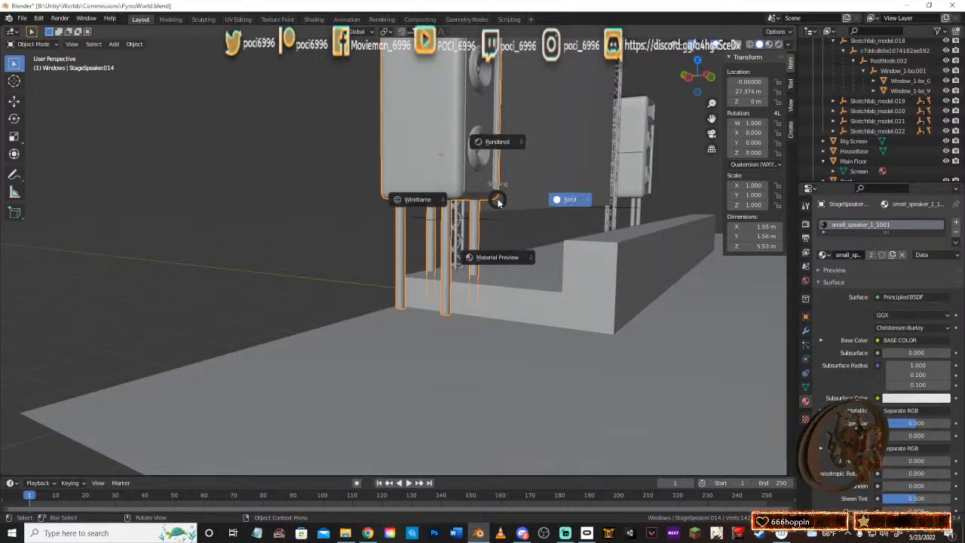
{"action": "left_click", "coordinate": [503, 257]}
{"action": "scroll", "coordinate": [518, 234], "scroll_direction": "up", "scroll_amount": 5}
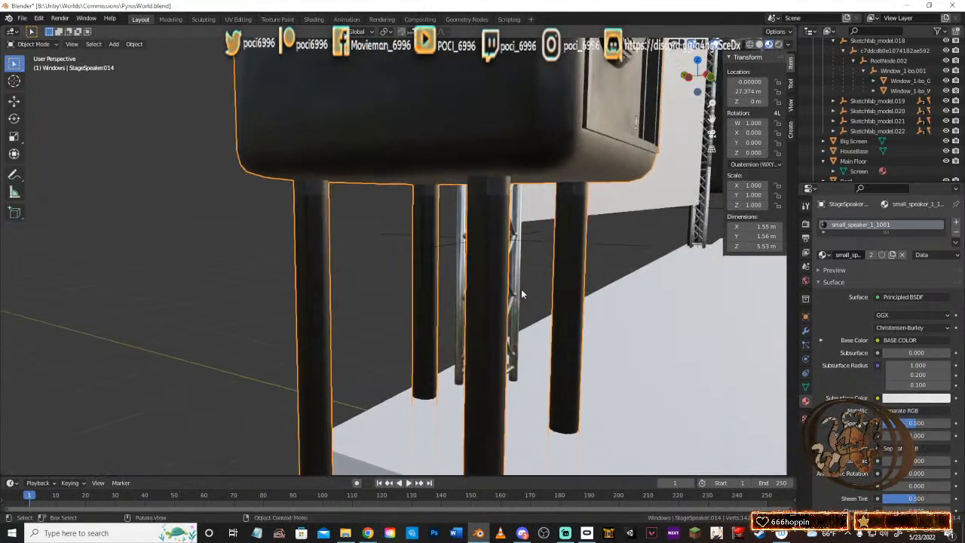
{"action": "middle_click_drag", "start_coordinate": [520, 293], "coordinate": [457, 287]}
{"action": "middle_click_drag", "start_coordinate": [426, 284], "coordinate": [495, 224]}
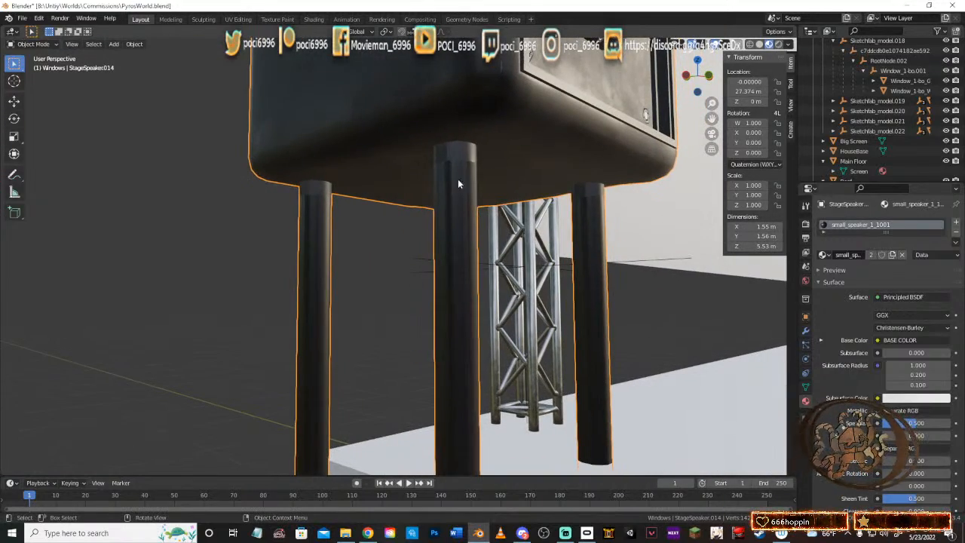
{"action": "scroll", "coordinate": [508, 268], "scroll_direction": "down", "scroll_amount": 4}
{"action": "mouse_move", "coordinate": [521, 269]}
{"action": "middle_mouse_down"}
{"action": "mouse_move", "coordinate": [560, 263]}
{"action": "mouse_move", "coordinate": [399, 275]}
{"action": "mouse_move", "coordinate": [488, 281]}
{"action": "mouse_move", "coordinate": [354, 246]}
{"action": "mouse_move", "coordinate": [369, 235]}
{"action": "mouse_move", "coordinate": [493, 247]}
{"action": "mouse_move", "coordinate": [409, 233]}
{"action": "mouse_move", "coordinate": [495, 252]}
{"action": "mouse_move", "coordinate": [308, 254]}
{"action": "mouse_move", "coordinate": [472, 263]}
{"action": "mouse_move", "coordinate": [433, 278]}
{"action": "mouse_move", "coordinate": [385, 279]}
{"action": "mouse_move", "coordinate": [520, 259]}
{"action": "middle_mouse_up"}
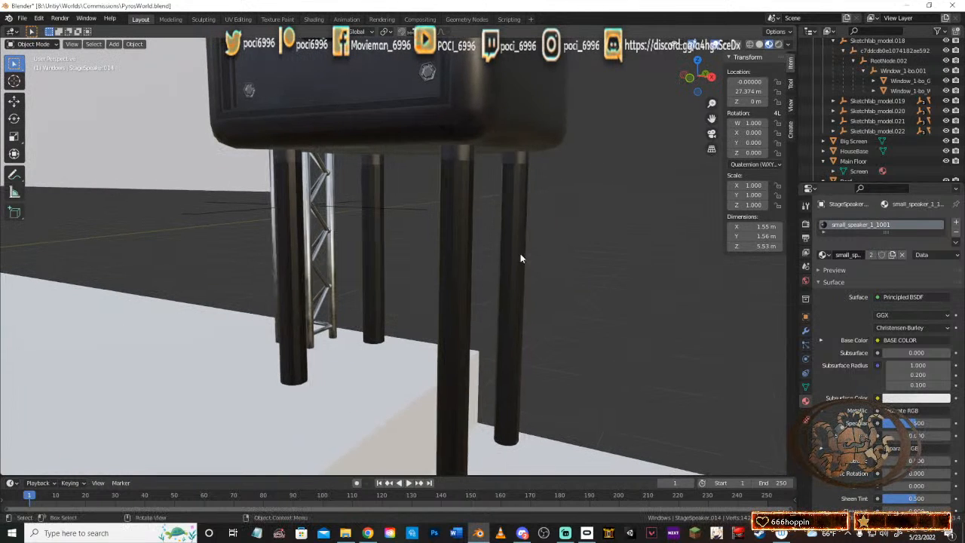
Step: Open the other stage speaker in Edit Mode and select the long side faces all around its four legs
{"action": "left_click", "coordinate": [456, 247]}
{"action": "key", "text": "Tab"}
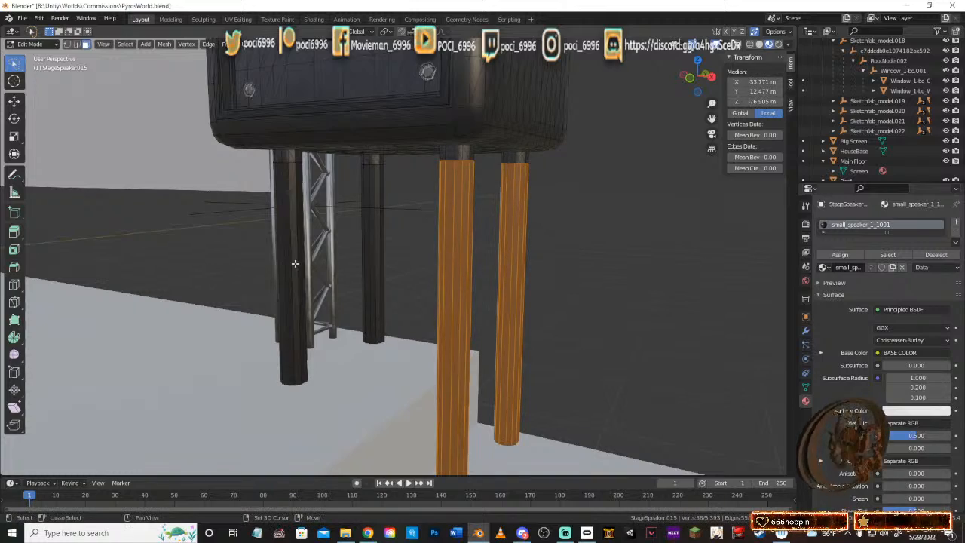
{"action": "middle_click_drag", "start_coordinate": [530, 276], "coordinate": [491, 286]}
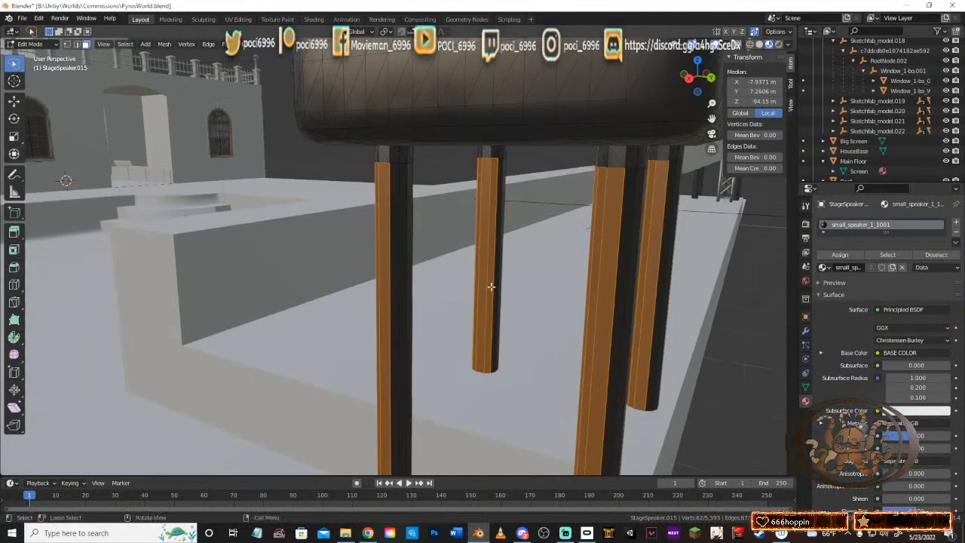
{"action": "middle_click_drag", "start_coordinate": [724, 281], "coordinate": [666, 280]}
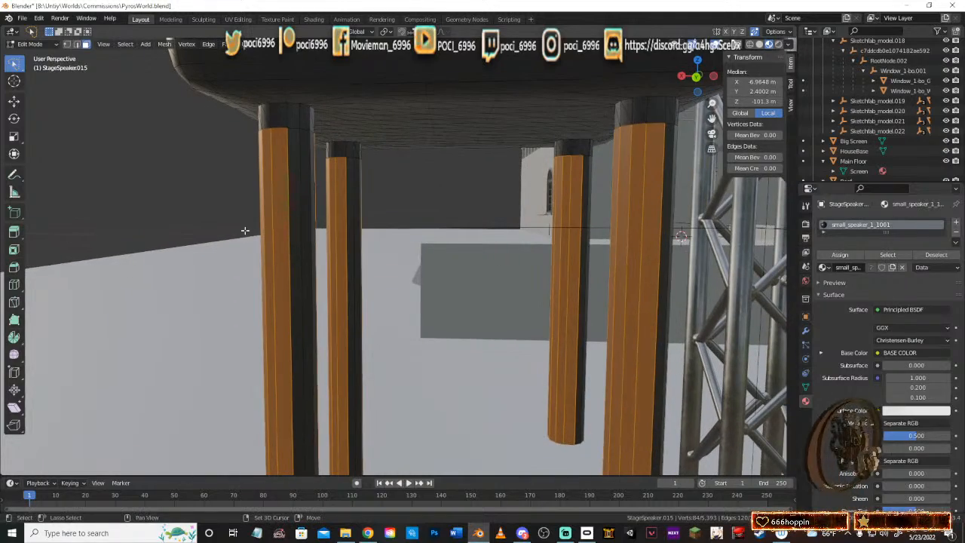
{"action": "middle_click_drag", "start_coordinate": [709, 321], "coordinate": [636, 327]}
{"action": "middle_click_drag", "start_coordinate": [261, 256], "coordinate": [80, 242]}
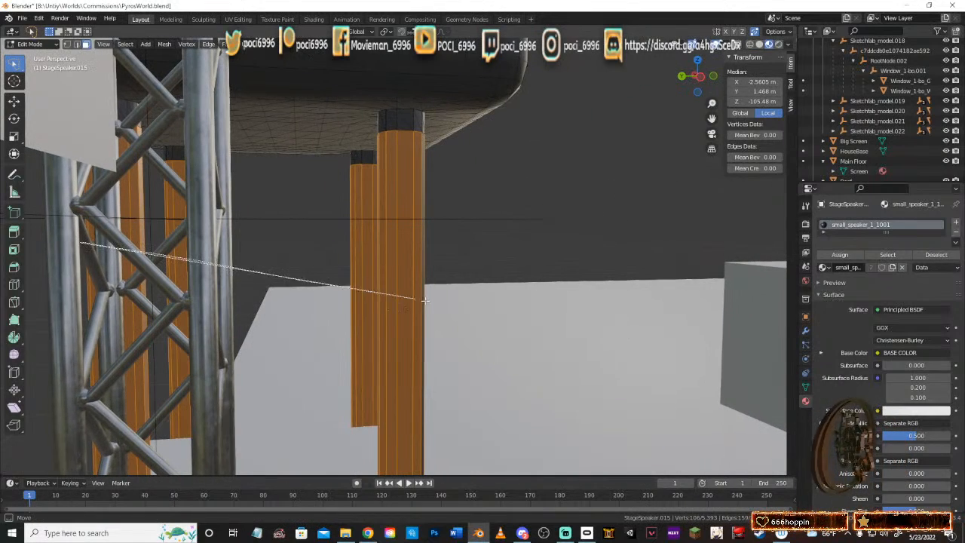
{"action": "middle_click_drag", "start_coordinate": [525, 310], "coordinate": [53, 254]}
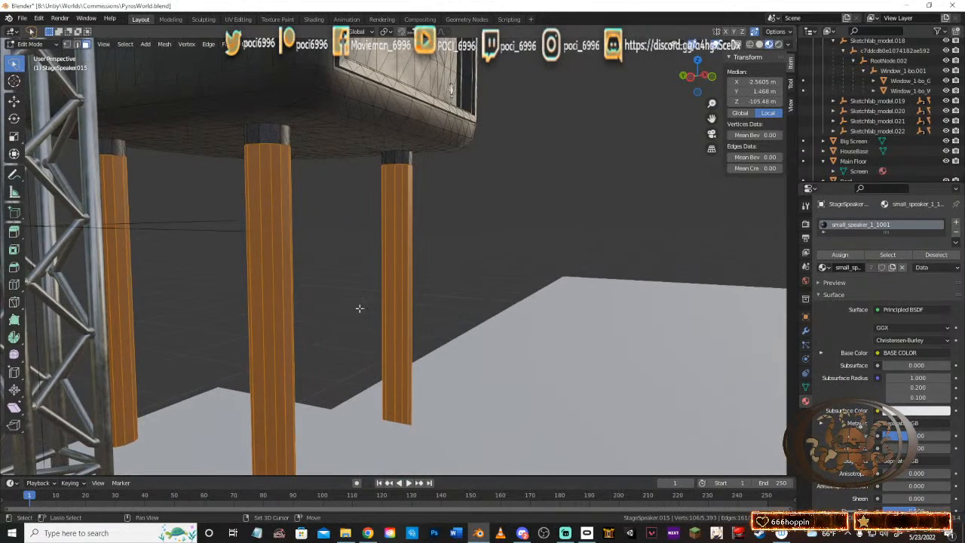
Step: Apply Shade Smooth to the selected leg faces, return to Object Mode and save the world file
{"action": "middle_click_drag", "start_coordinate": [458, 330], "coordinate": [360, 324]}
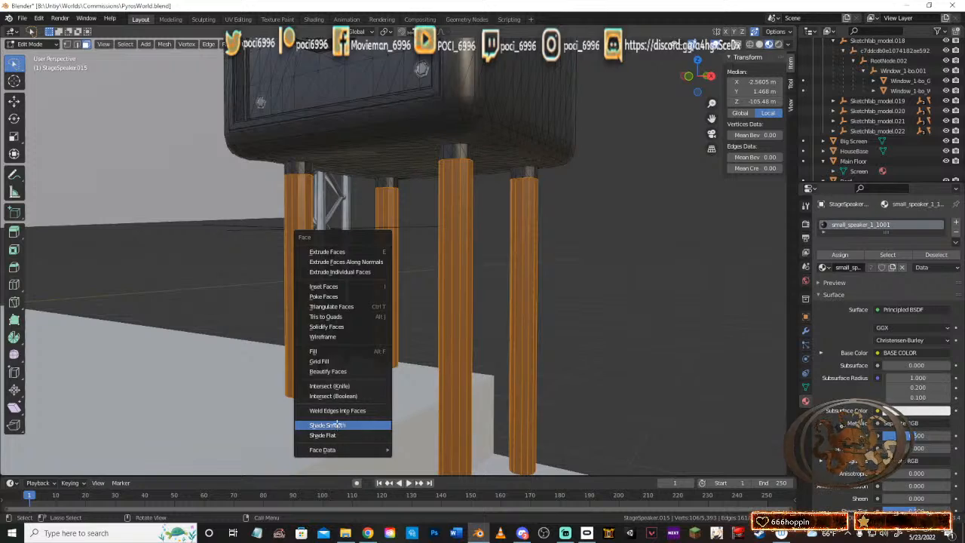
{"action": "left_click", "coordinate": [660, 288]}
{"action": "key", "text": "Tab"}
{"action": "middle_click_drag", "start_coordinate": [660, 288], "coordinate": [526, 280]}
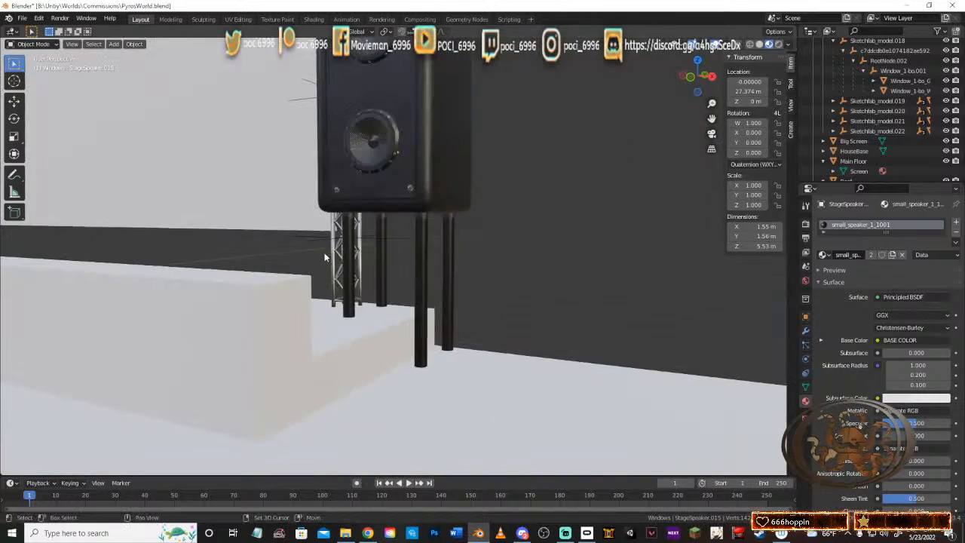
{"action": "middle_click_drag", "start_coordinate": [325, 257], "coordinate": [399, 254]}
{"action": "key", "text": "ctrl+s"}
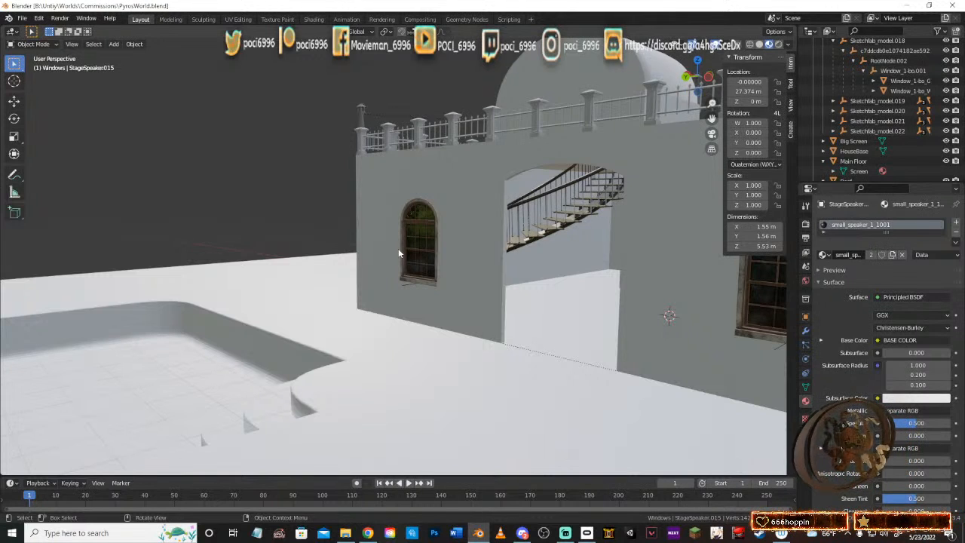
Step: Examine the house's roof terrace, railings and spiral staircase with materials displayed, and save the file
{"action": "scroll", "coordinate": [402, 215], "scroll_direction": "up", "scroll_amount": 12}
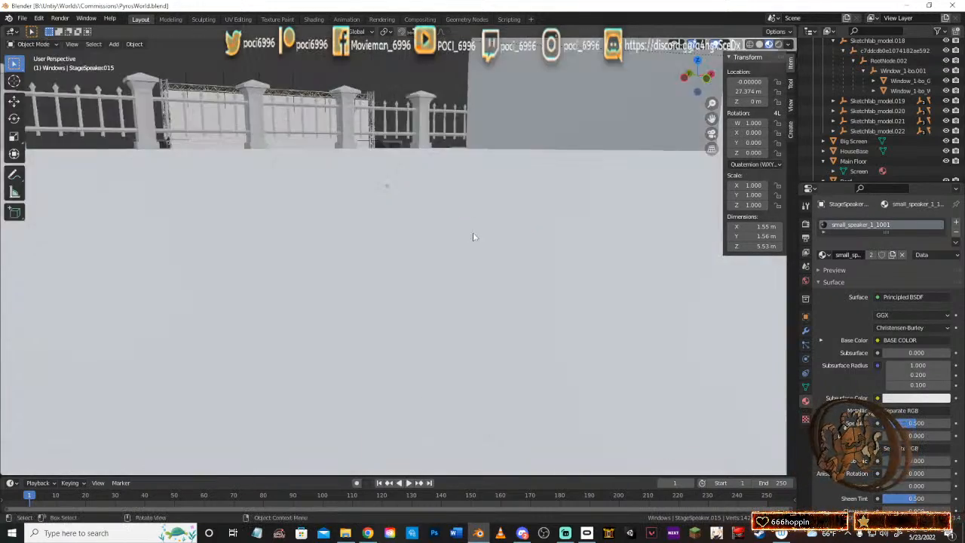
{"action": "scroll", "coordinate": [473, 237], "scroll_direction": "down", "scroll_amount": 8}
{"action": "middle_click_drag", "start_coordinate": [566, 246], "coordinate": [399, 291]}
{"action": "scroll", "coordinate": [480, 235], "scroll_direction": "up", "scroll_amount": 6}
{"action": "scroll", "coordinate": [506, 327], "scroll_direction": "up", "scroll_amount": 3}
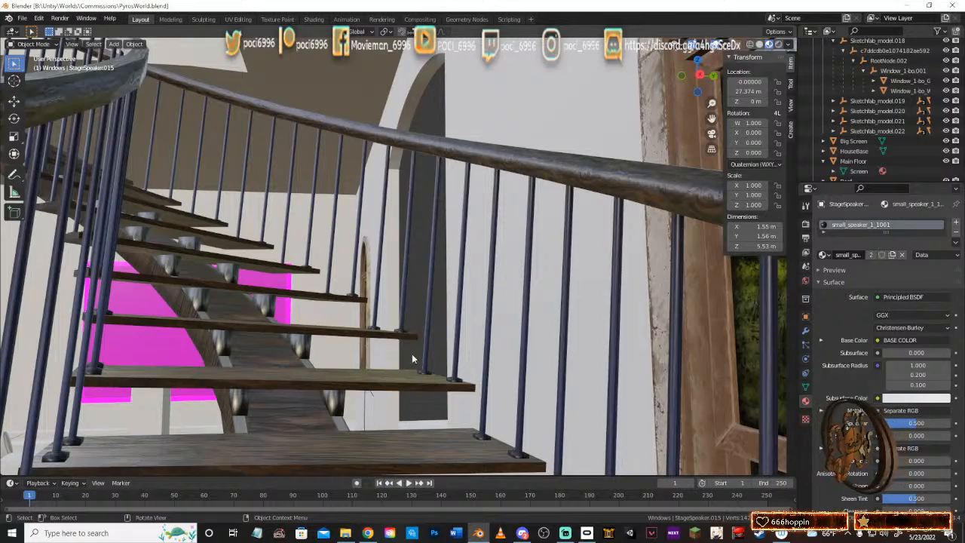
{"action": "middle_click_drag", "start_coordinate": [374, 334], "coordinate": [466, 366]}
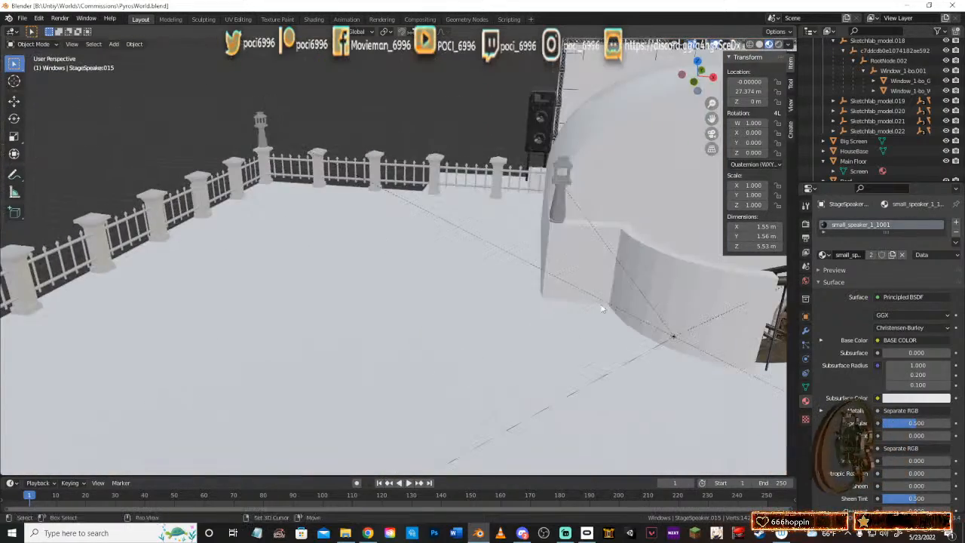
{"action": "middle_click_drag", "start_coordinate": [601, 307], "coordinate": [510, 323]}
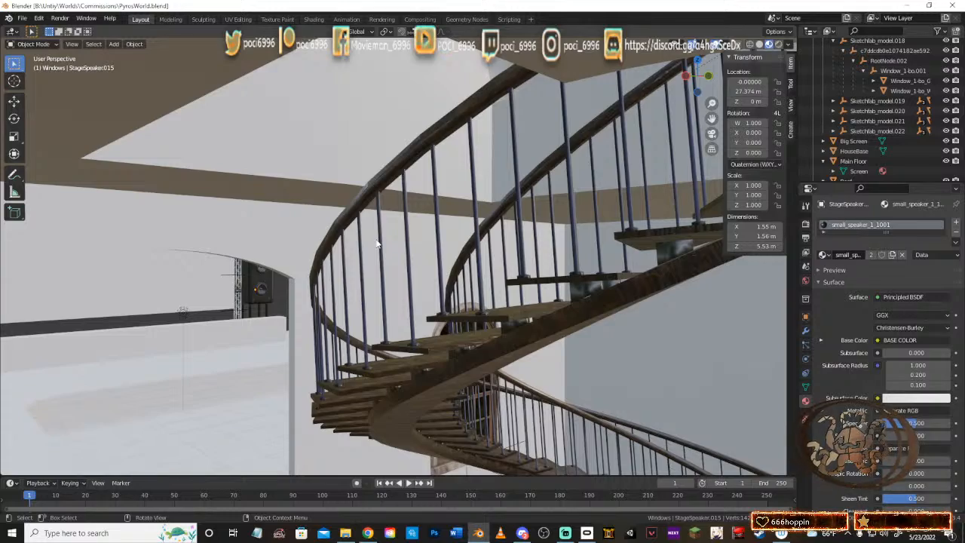
{"action": "middle_click_drag", "start_coordinate": [376, 244], "coordinate": [419, 289]}
{"action": "key", "text": "ctrl+s"}
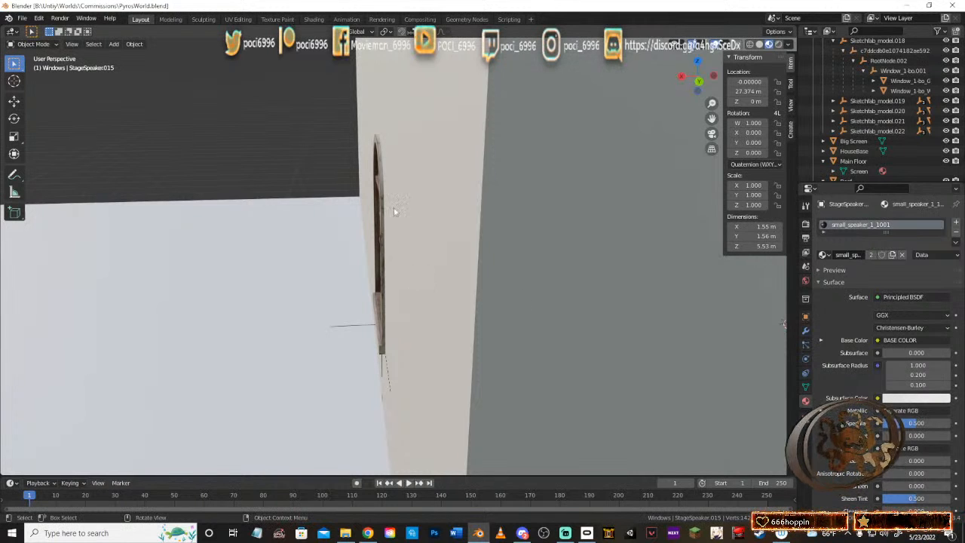
Step: Examine the house's facade and side walls, then its interior with the staircase, wall screen, sofa and bedroom
{"action": "middle_click_drag", "start_coordinate": [507, 274], "coordinate": [162, 319], "text": "shift"}
{"action": "middle_click_drag", "start_coordinate": [403, 315], "coordinate": [422, 287]}
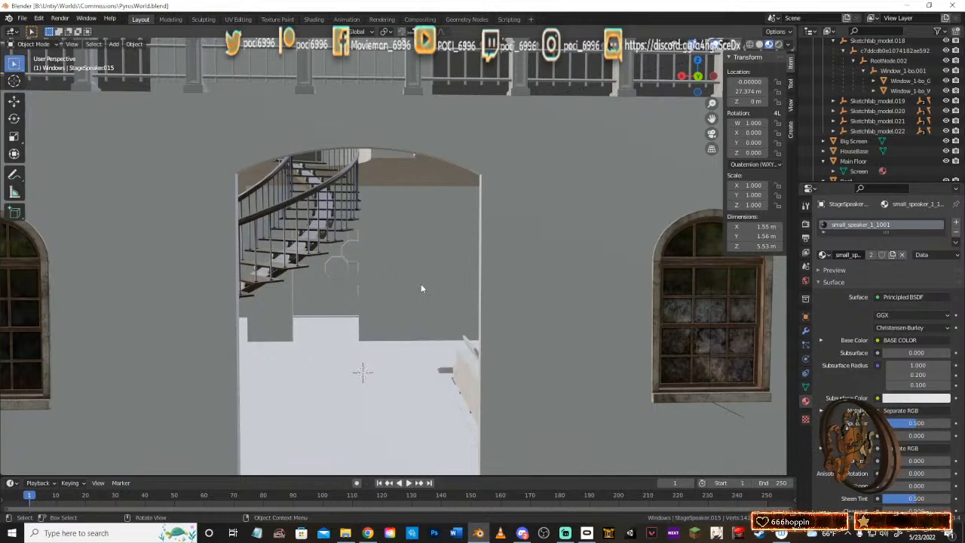
{"action": "middle_click_drag", "start_coordinate": [421, 289], "coordinate": [461, 291]}
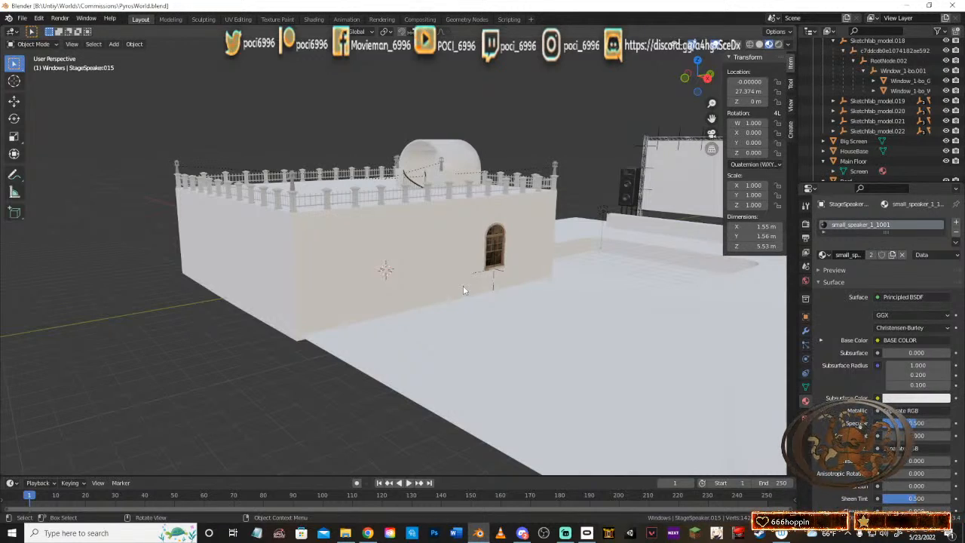
{"action": "middle_click_drag", "start_coordinate": [456, 282], "coordinate": [607, 290]}
{"action": "middle_click_drag", "start_coordinate": [445, 304], "coordinate": [534, 299]}
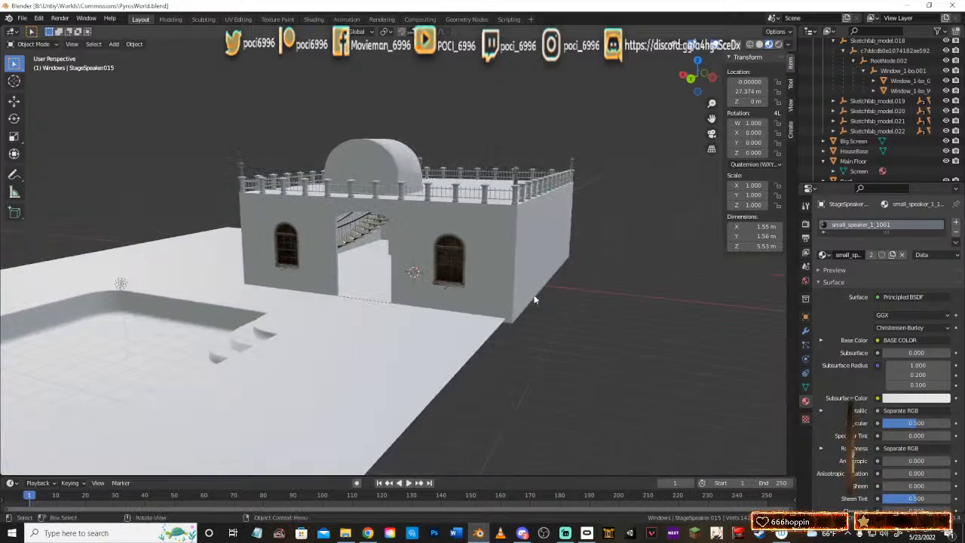
{"action": "middle_click_drag", "start_coordinate": [339, 285], "coordinate": [472, 308]}
{"action": "scroll", "coordinate": [444, 303], "scroll_direction": "down", "scroll_amount": 1}
{"action": "scroll", "coordinate": [445, 303], "scroll_direction": "up", "scroll_amount": 1}
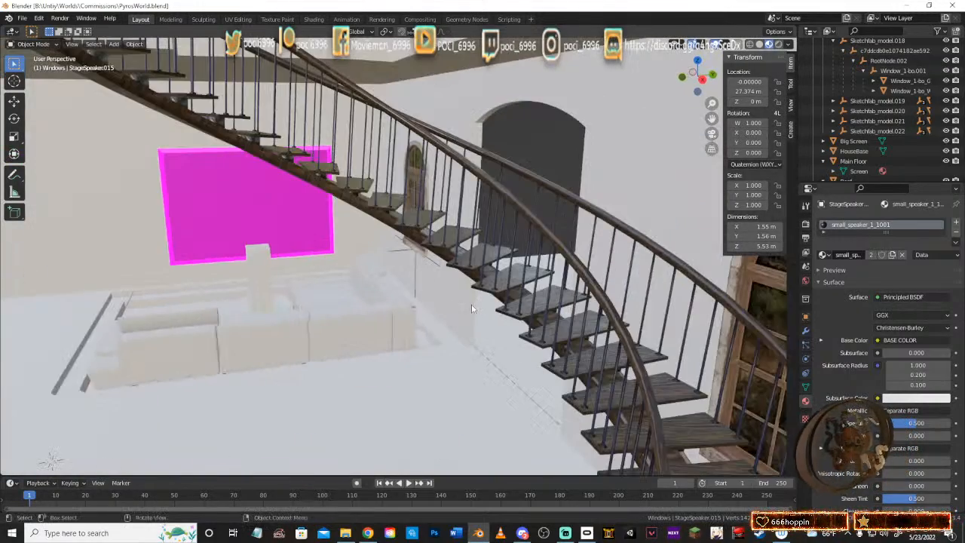
{"action": "middle_click_drag", "start_coordinate": [379, 277], "coordinate": [438, 319]}
{"action": "scroll", "coordinate": [417, 296], "scroll_direction": "down", "scroll_amount": 1}
{"action": "scroll", "coordinate": [417, 295], "scroll_direction": "up", "scroll_amount": 1}
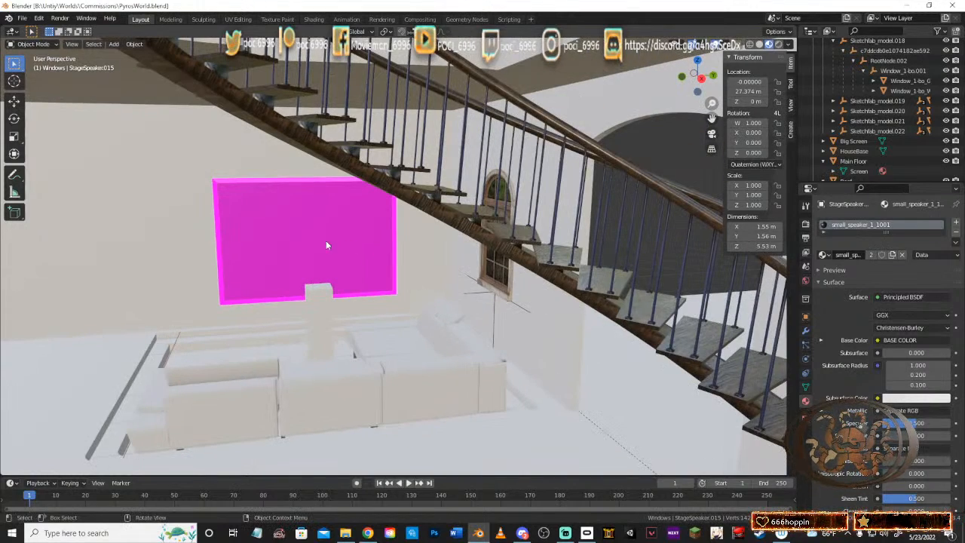
{"action": "scroll", "coordinate": [317, 244], "scroll_direction": "down", "scroll_amount": 1}
{"action": "scroll", "coordinate": [272, 243], "scroll_direction": "up", "scroll_amount": 1}
{"action": "middle_click_drag", "start_coordinate": [260, 243], "coordinate": [457, 247]}
{"action": "scroll", "coordinate": [457, 248], "scroll_direction": "down", "scroll_amount": 4}
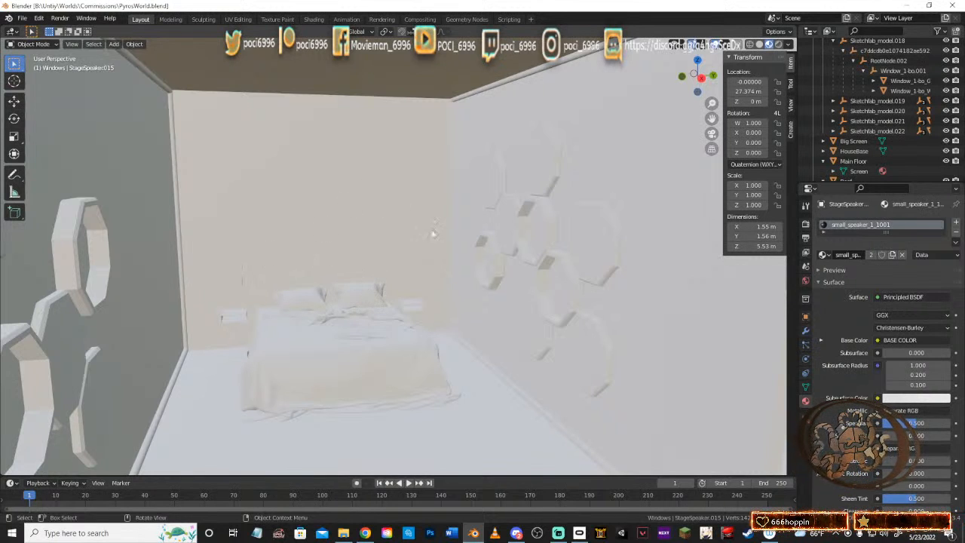
Step: Select the Main Floor object and open its mesh in Edit Mode
{"action": "middle_click_drag", "start_coordinate": [433, 233], "coordinate": [297, 318]}
{"action": "scroll", "coordinate": [411, 244], "scroll_direction": "up", "scroll_amount": 10}
{"action": "left_click", "coordinate": [287, 314]}
{"action": "key", "text": "Tab"}
{"action": "middle_click_drag", "start_coordinate": [483, 352], "coordinate": [482, 349]}
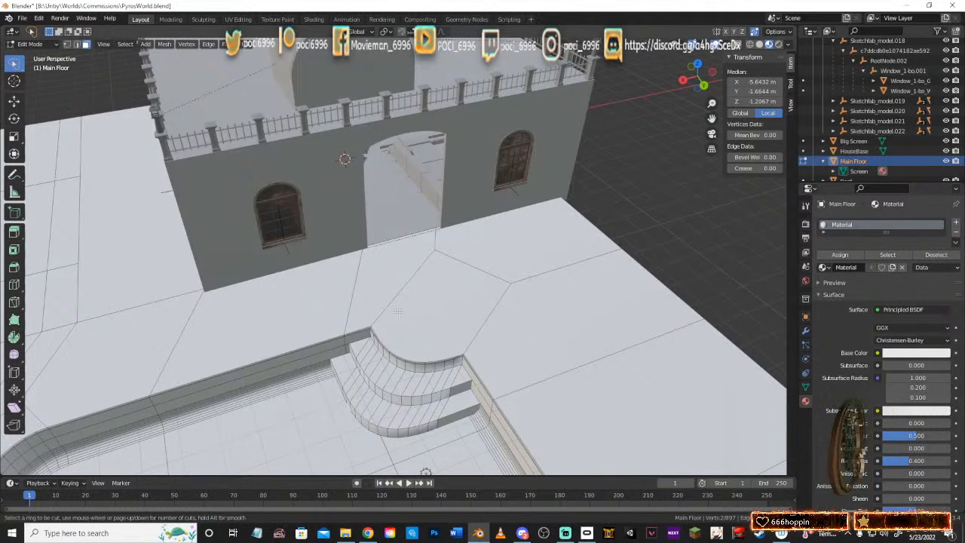
Step: Examine the Main Floor's mesh around the pool, steps and stage, and the house's walls and arched windows
{"action": "middle_click_drag", "start_coordinate": [550, 296], "coordinate": [434, 264]}
{"action": "middle_click_drag", "start_coordinate": [500, 242], "coordinate": [387, 173], "text": "shift"}
{"action": "middle_click_drag", "start_coordinate": [34, 187], "coordinate": [198, 252]}
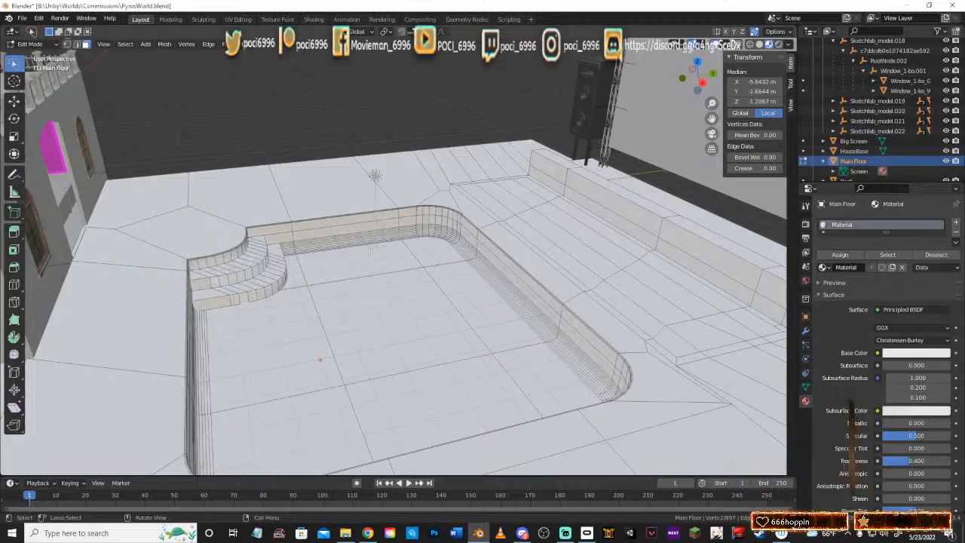
{"action": "middle_click_drag", "start_coordinate": [370, 249], "coordinate": [343, 291]}
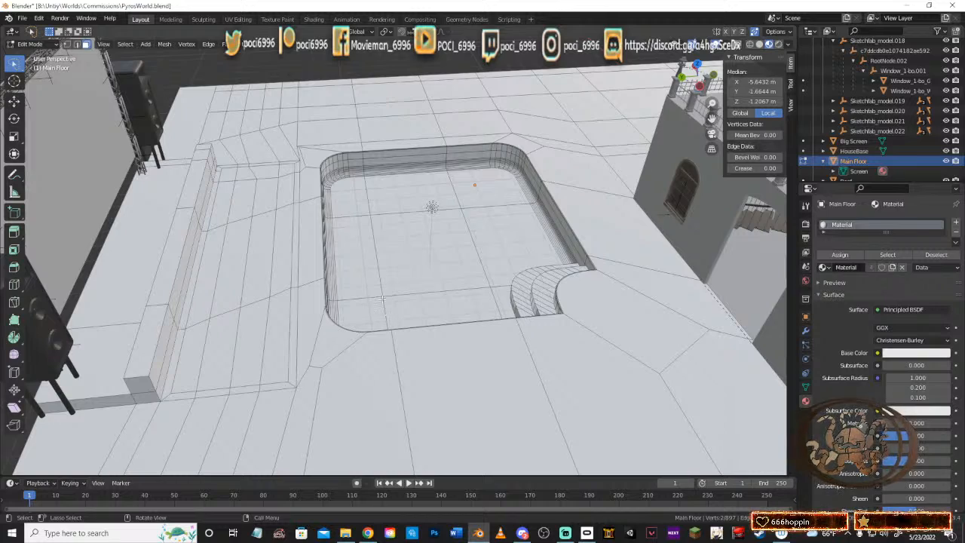
{"action": "middle_click_drag", "start_coordinate": [528, 278], "coordinate": [584, 279]}
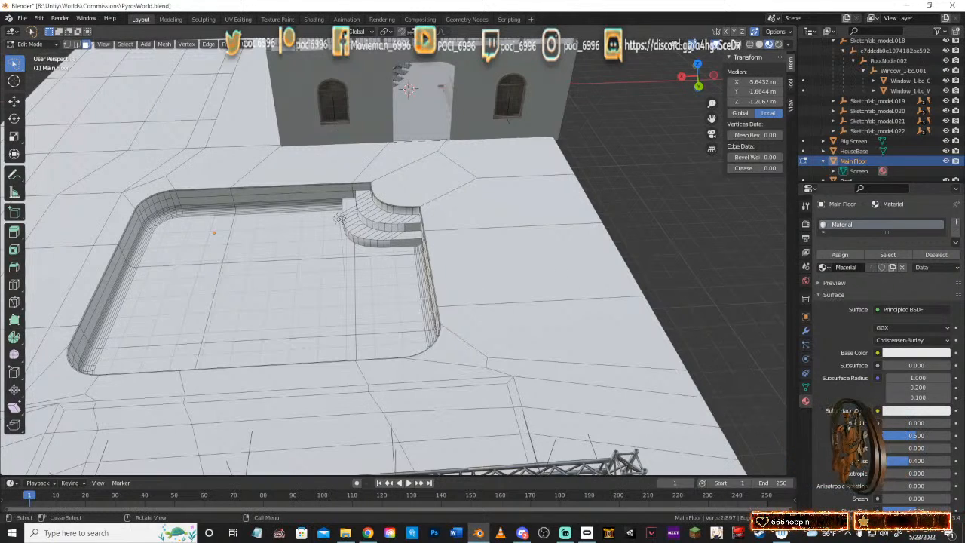
{"action": "middle_click_drag", "start_coordinate": [340, 218], "coordinate": [522, 301]}
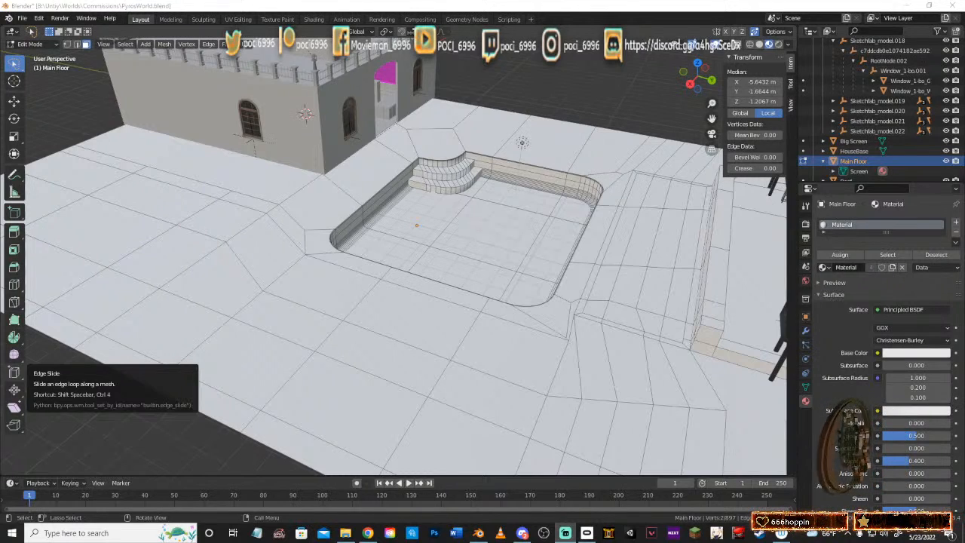
{"action": "middle_click_drag", "start_coordinate": [316, 188], "coordinate": [496, 272]}
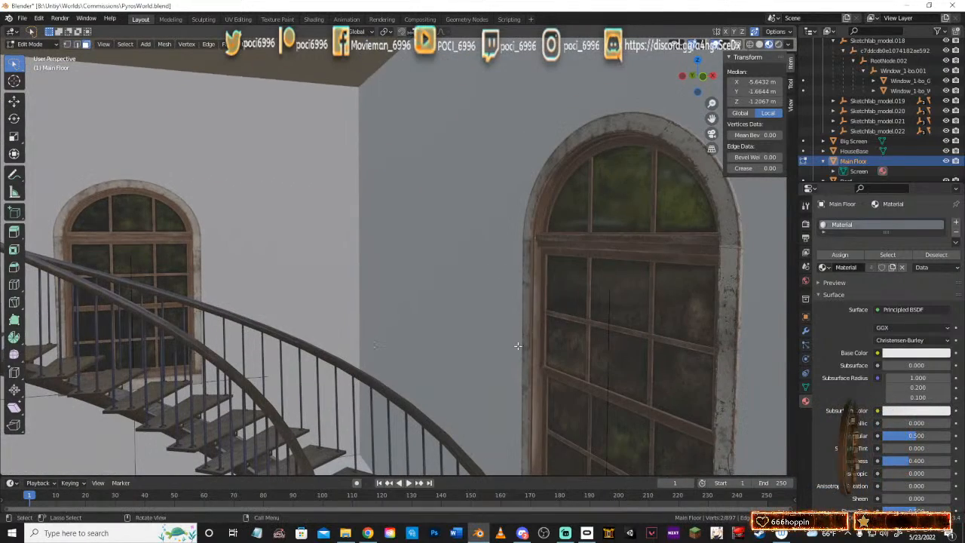
{"action": "middle_click_drag", "start_coordinate": [517, 346], "coordinate": [179, 275]}
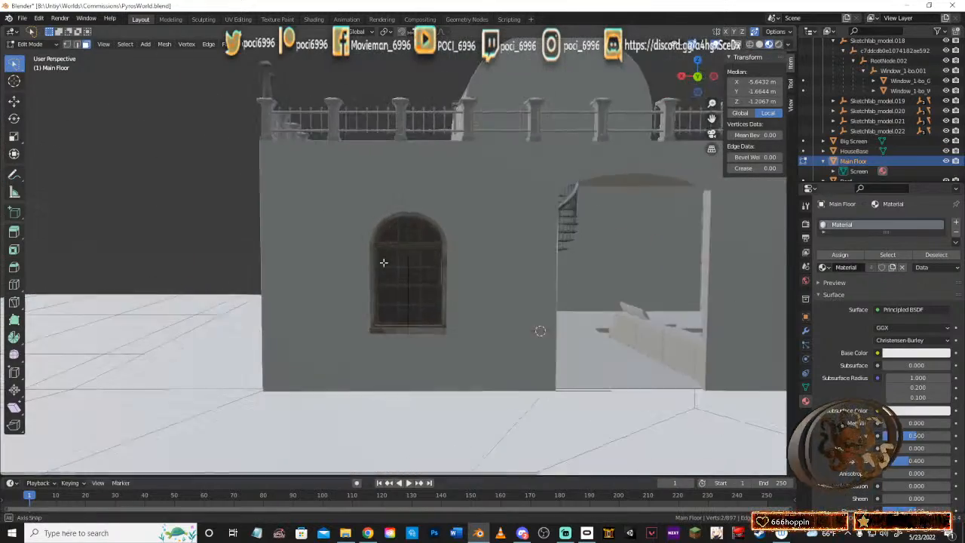
{"action": "middle_click_drag", "start_coordinate": [381, 291], "coordinate": [325, 286]}
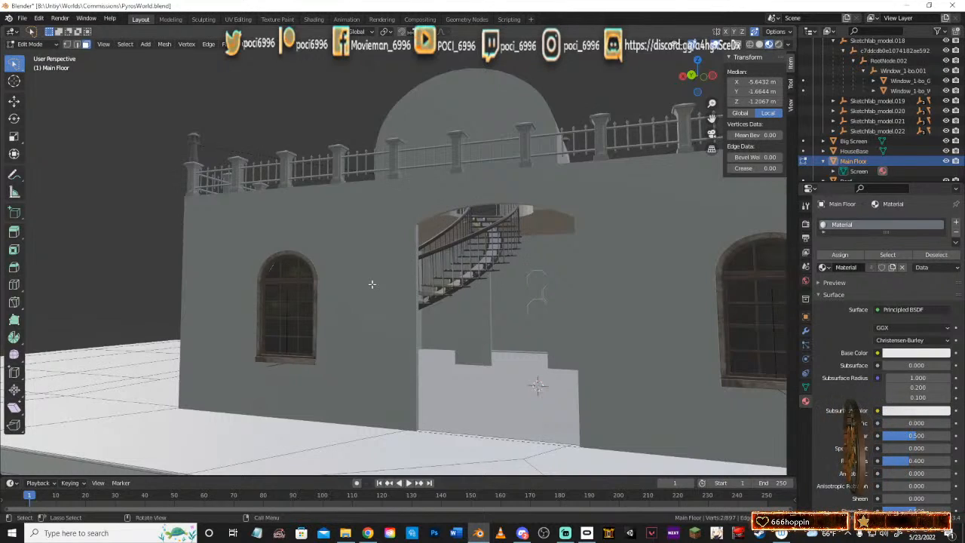
{"action": "middle_click_drag", "start_coordinate": [476, 272], "coordinate": [434, 243]}
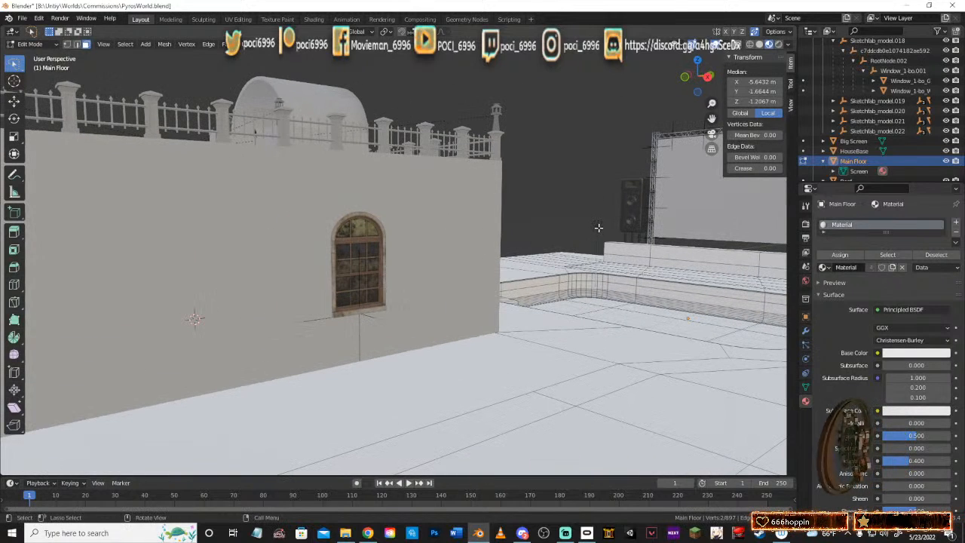
Step: Leave Edit Mode and move the point light -12.127 m along the global Y axis into the house, with its power at 70 W
{"action": "key", "text": "Tab"}
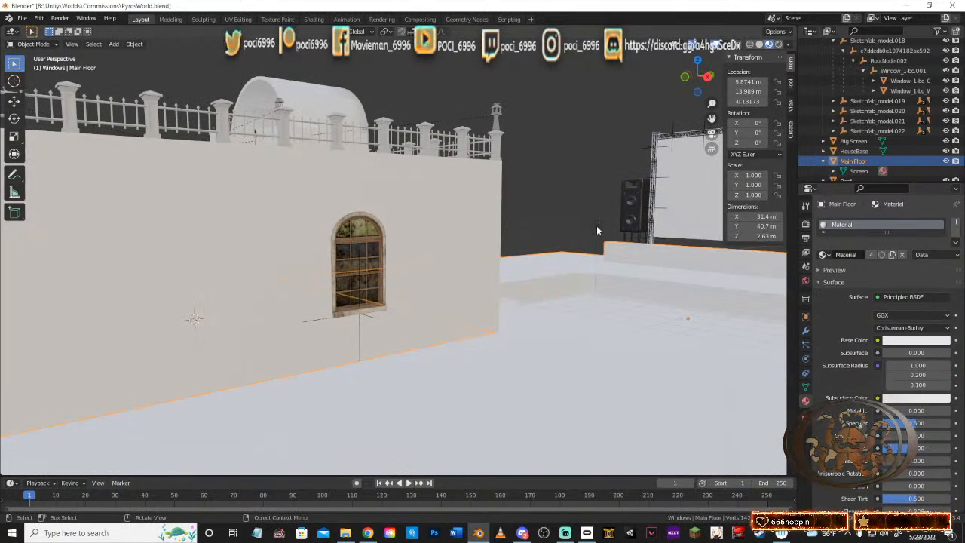
{"action": "left_click", "coordinate": [597, 224]}
{"action": "middle_click_drag", "start_coordinate": [574, 217], "coordinate": [516, 223]}
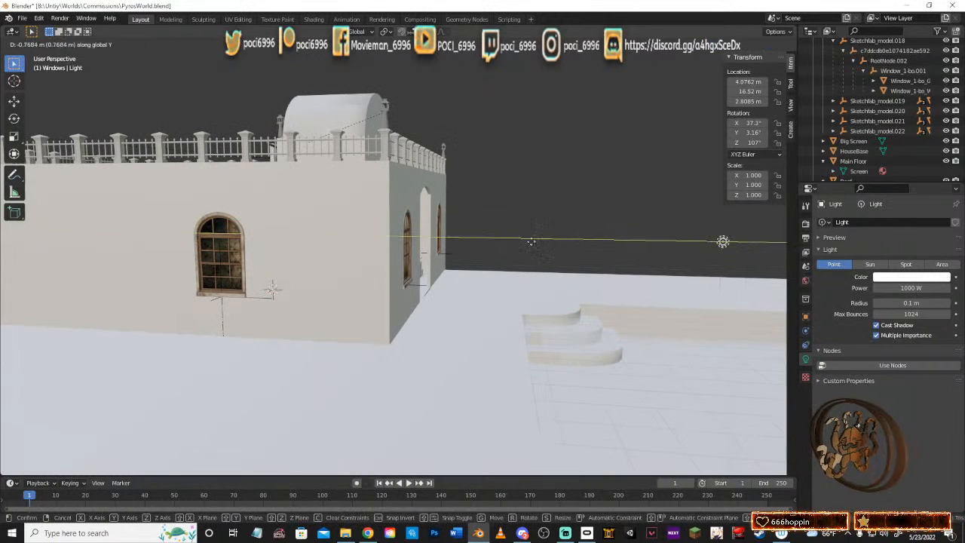
{"action": "left_click", "coordinate": [191, 235]}
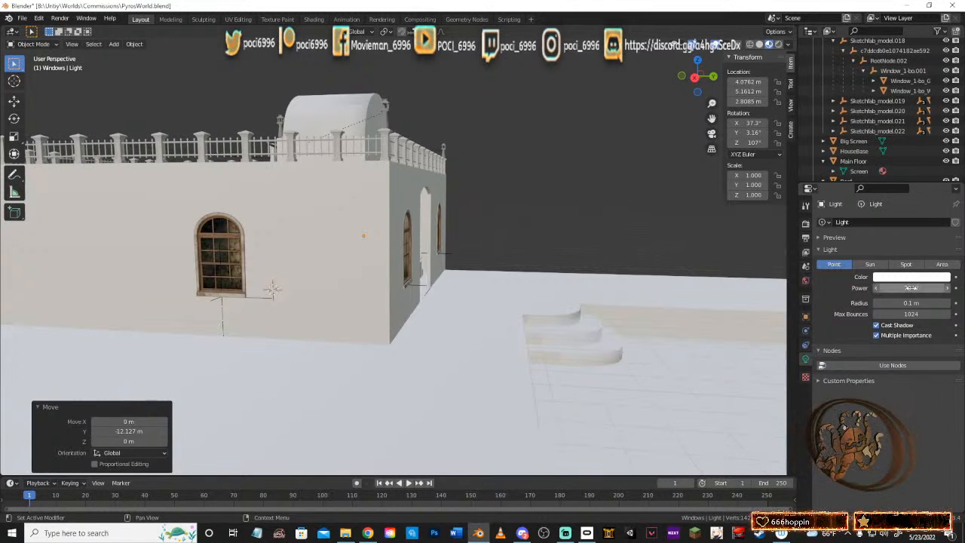
Step: Examine the house's front doorway and arched windows with the interior light shown in Rendered shading
{"action": "middle_click_drag", "start_coordinate": [409, 289], "coordinate": [425, 265]}
{"action": "scroll", "coordinate": [405, 287], "scroll_direction": "up", "scroll_amount": 4}
{"action": "scroll", "coordinate": [412, 260], "scroll_direction": "down", "scroll_amount": 2}
{"action": "scroll", "coordinate": [357, 269], "scroll_direction": "down", "scroll_amount": 3}
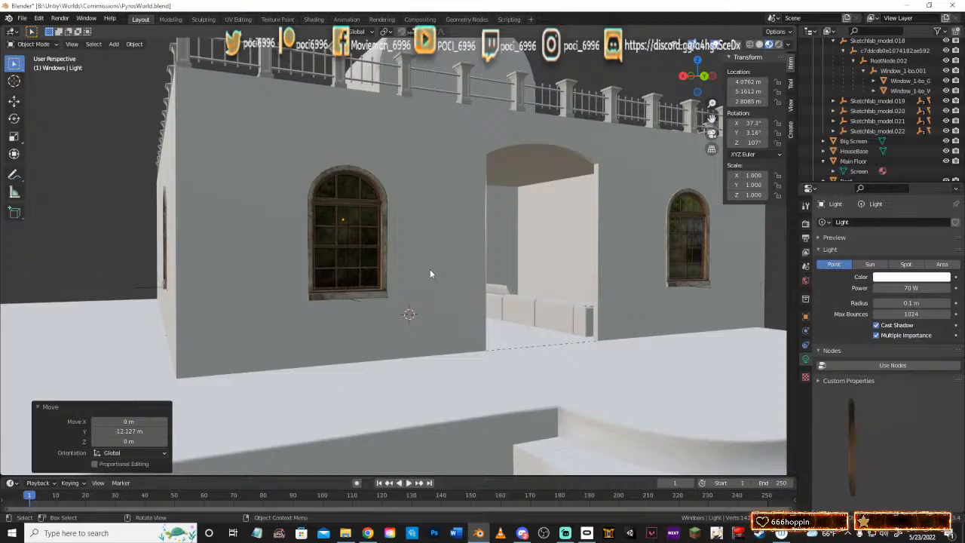
{"action": "key", "text": "z"}
{"action": "left_click", "coordinate": [431, 209]}
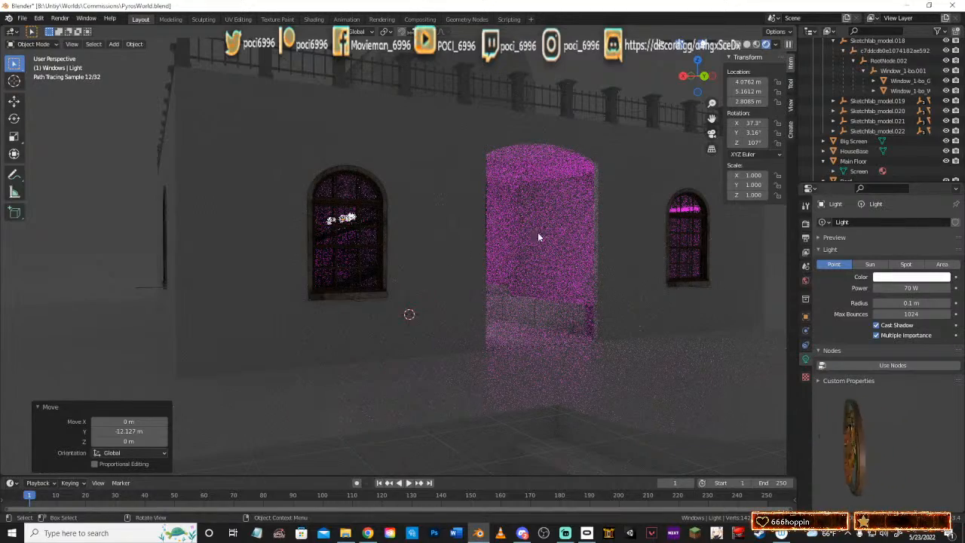
{"action": "middle_click_drag", "start_coordinate": [507, 263], "coordinate": [625, 242]}
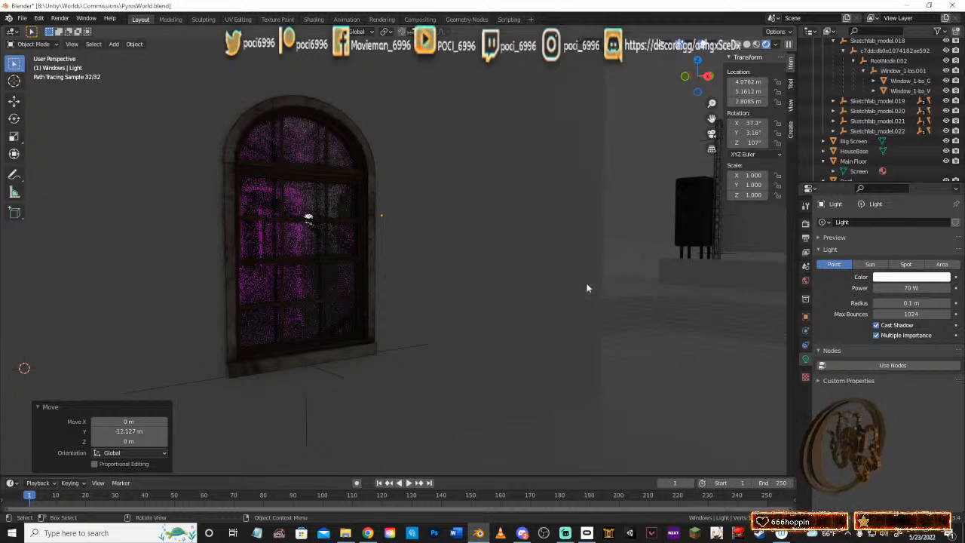
Step: Set the point light's power to 120 W
{"action": "mouse_move", "coordinate": [902, 287]}
{"action": "left_mouse_down"}
{"action": "mouse_move", "coordinate": [884, 292]}
{"action": "mouse_move", "coordinate": [923, 288]}
{"action": "left_mouse_up"}
{"action": "left_click", "coordinate": [905, 290]}
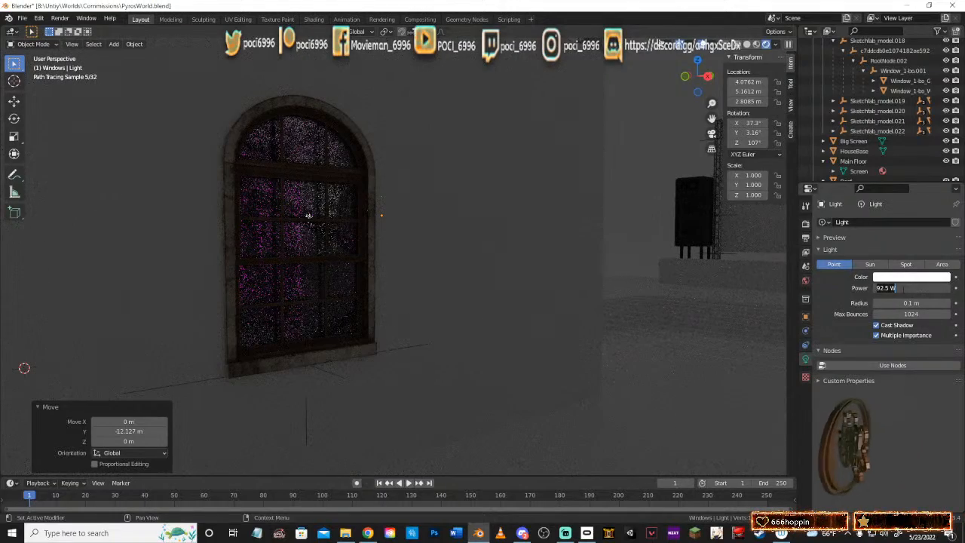
{"action": "type", "text": "120"}
{"action": "key", "text": "Return"}
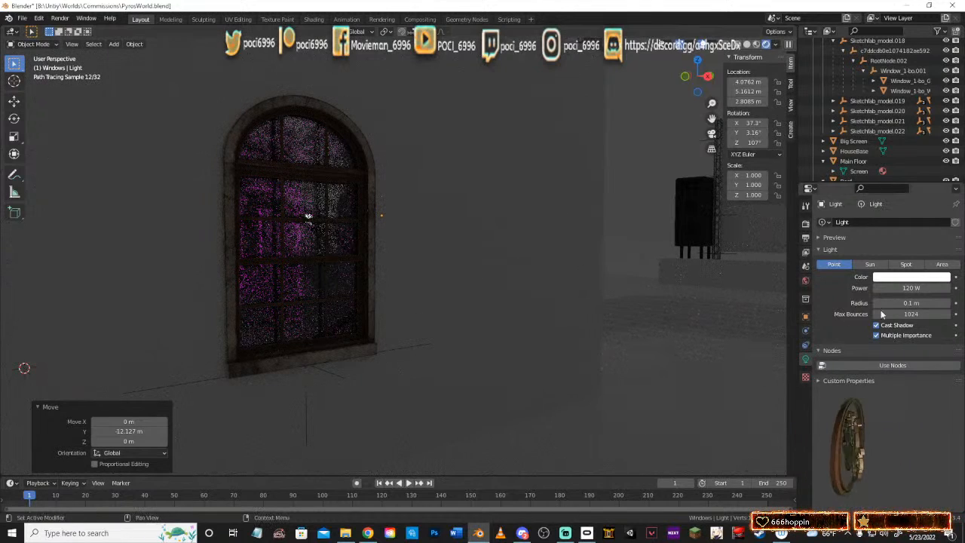
Step: Enlarge the point light's radius to 0.4 m
{"action": "left_click_drag", "start_coordinate": [882, 303], "coordinate": [942, 303]}
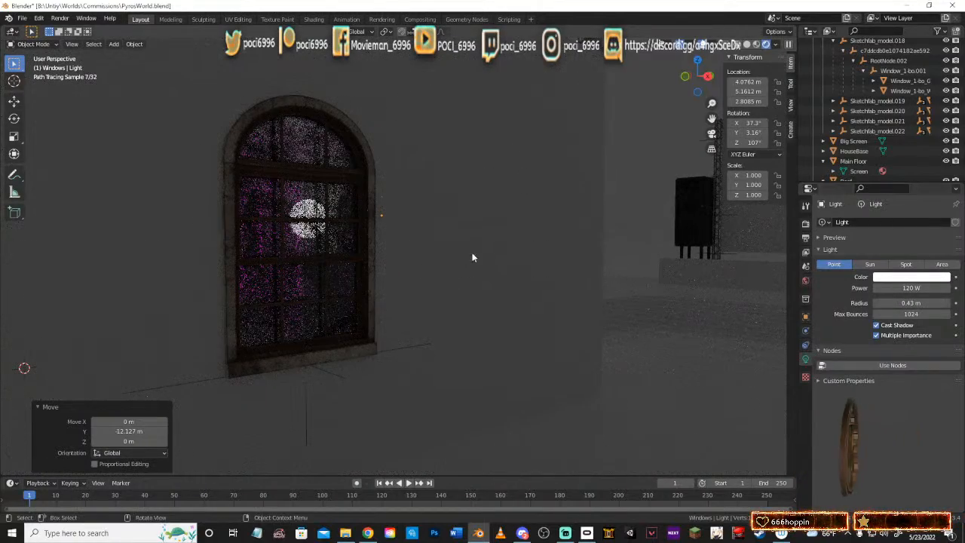
{"action": "mouse_move", "coordinate": [577, 269]}
{"action": "middle_mouse_down"}
{"action": "mouse_move", "coordinate": [596, 276]}
{"action": "mouse_move", "coordinate": [463, 275]}
{"action": "middle_mouse_up"}
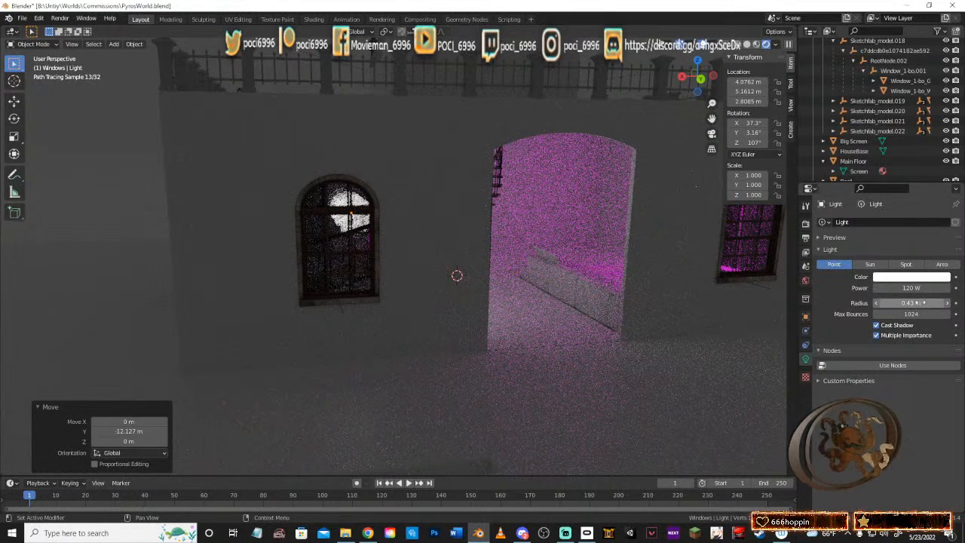
{"action": "left_click", "coordinate": [921, 302]}
{"action": "type", "text": "0.4"}
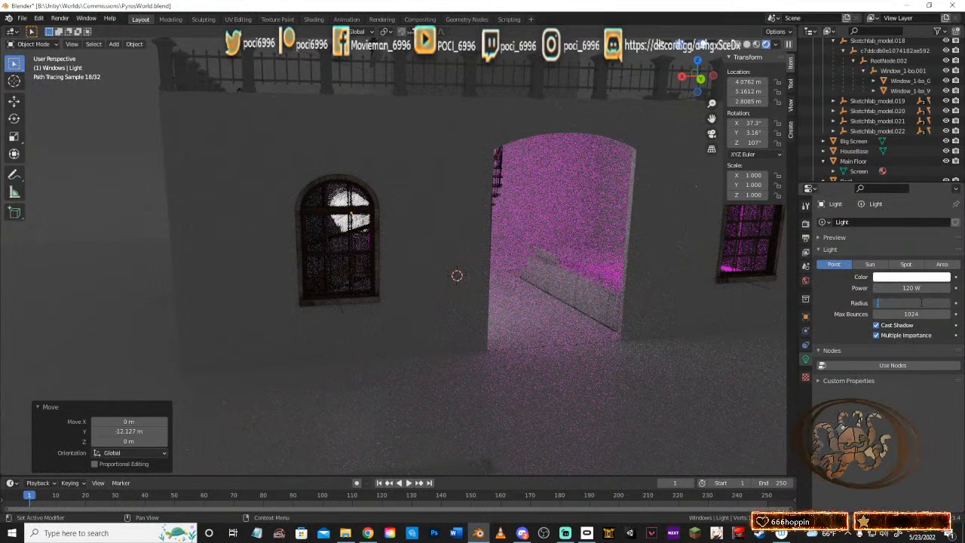
{"action": "key", "text": "Return"}
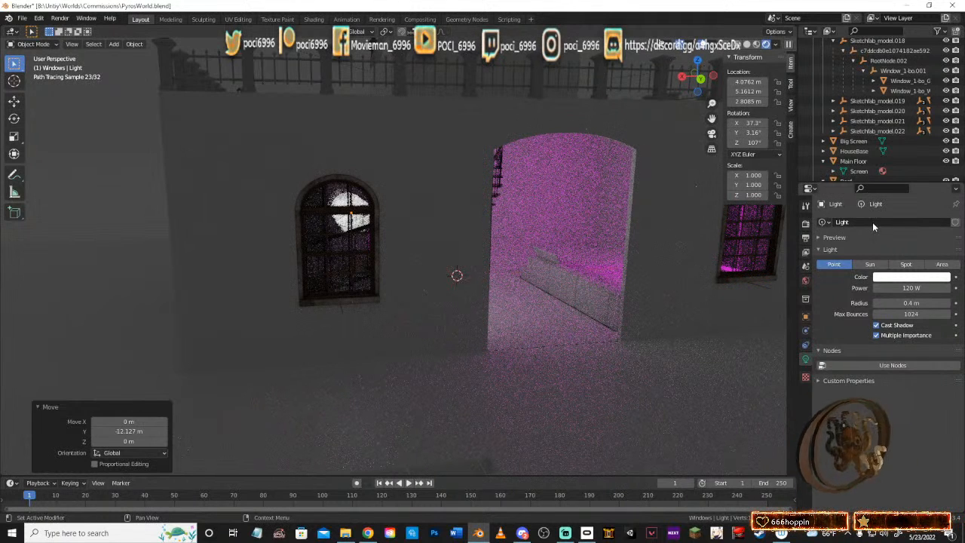
Step: Try the Eevee render engine on the scene and switch back to Cycles
{"action": "left_click", "coordinate": [805, 225]}
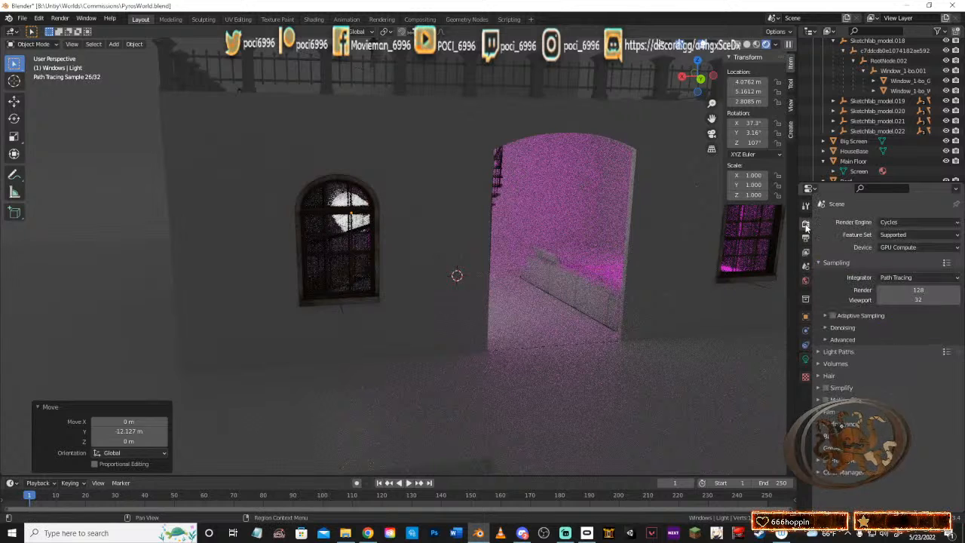
{"action": "left_click", "coordinate": [907, 222]}
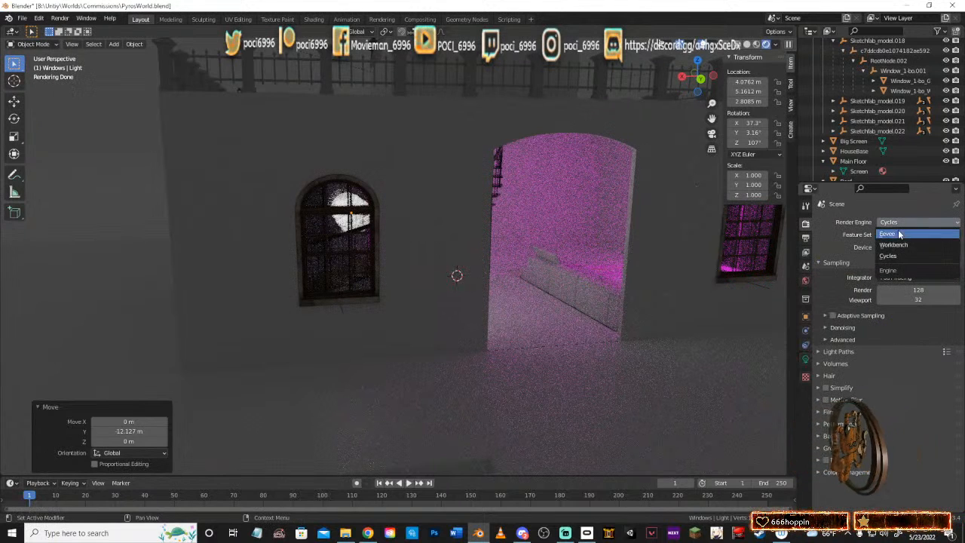
{"action": "left_click", "coordinate": [896, 235]}
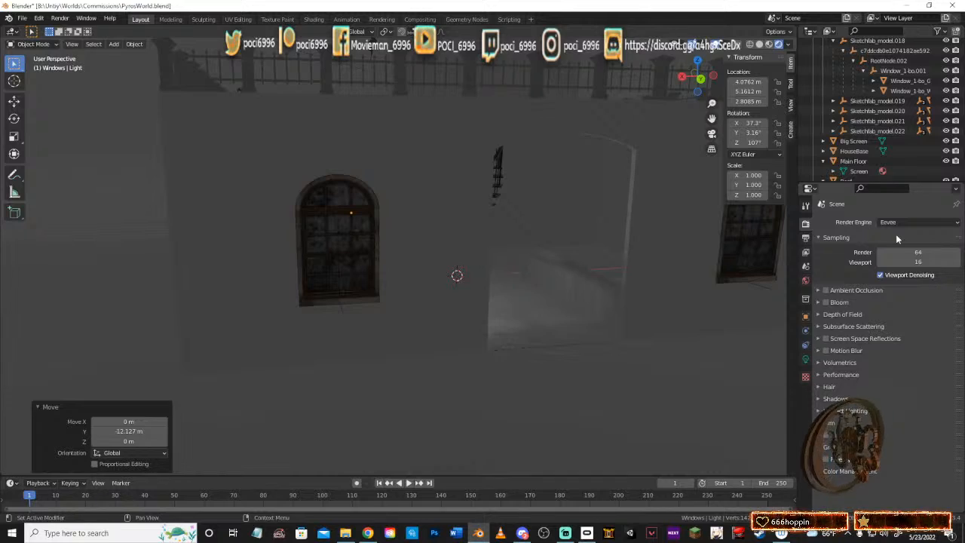
{"action": "left_click", "coordinate": [907, 221]}
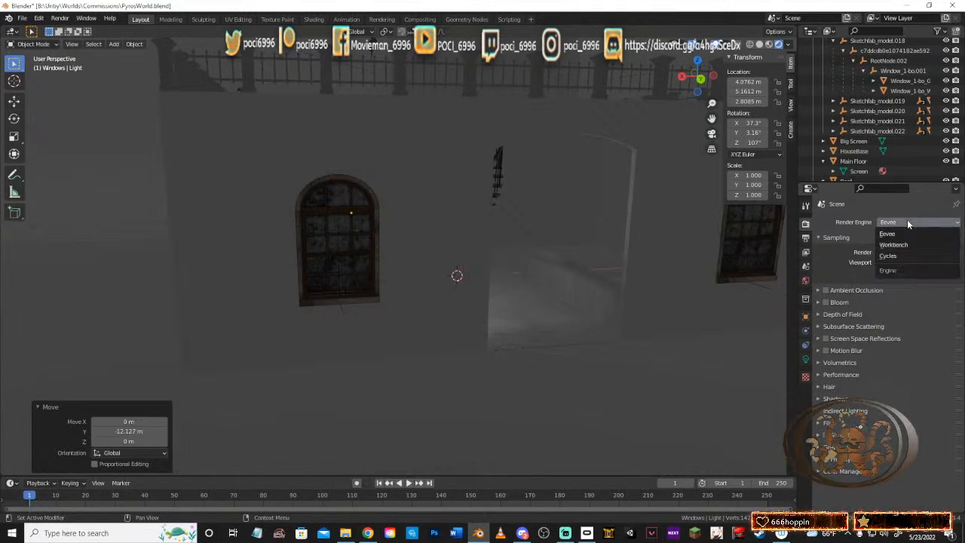
{"action": "left_click", "coordinate": [896, 256]}
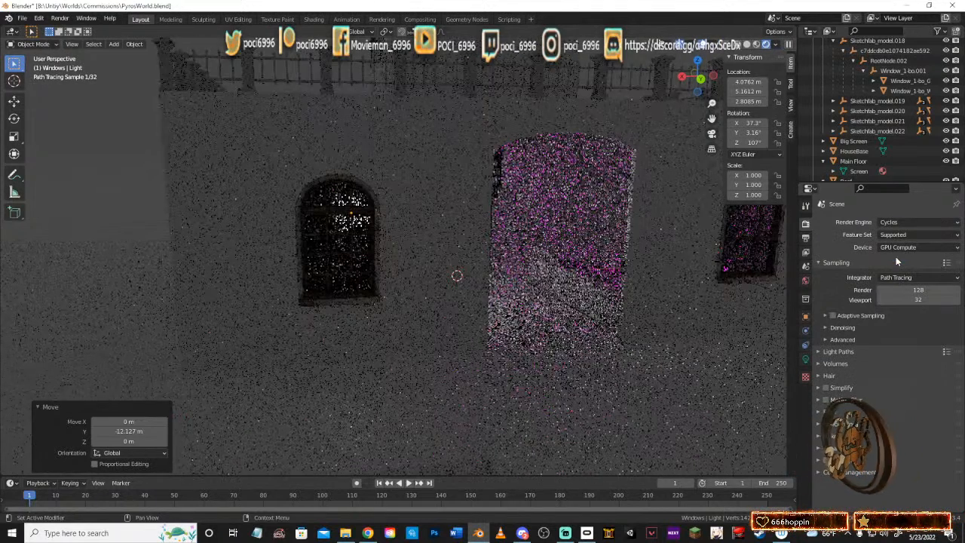
Step: Set the Cycles sampling to 1080 render samples and 512 viewport samples
{"action": "left_click", "coordinate": [923, 275]}
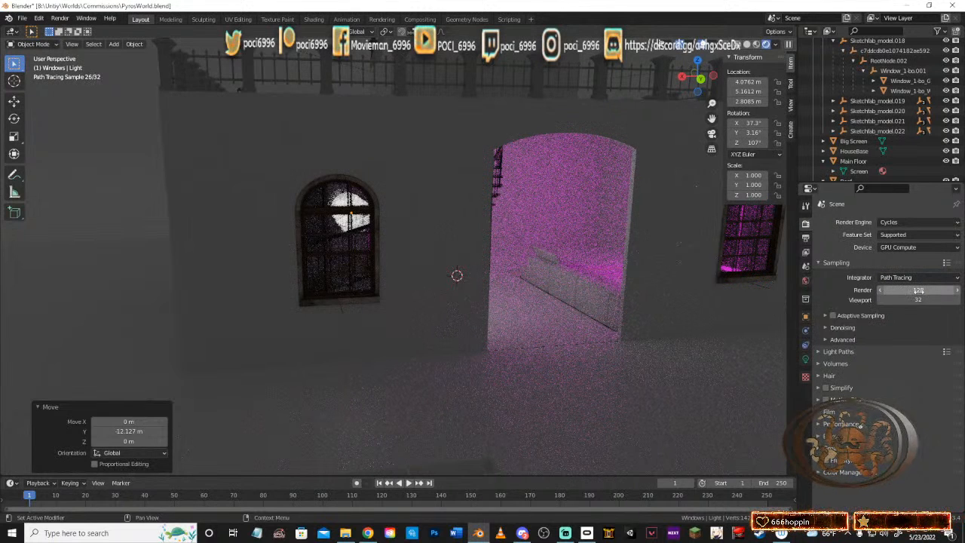
{"action": "left_click", "coordinate": [919, 291]}
{"action": "left_click", "coordinate": [921, 299]}
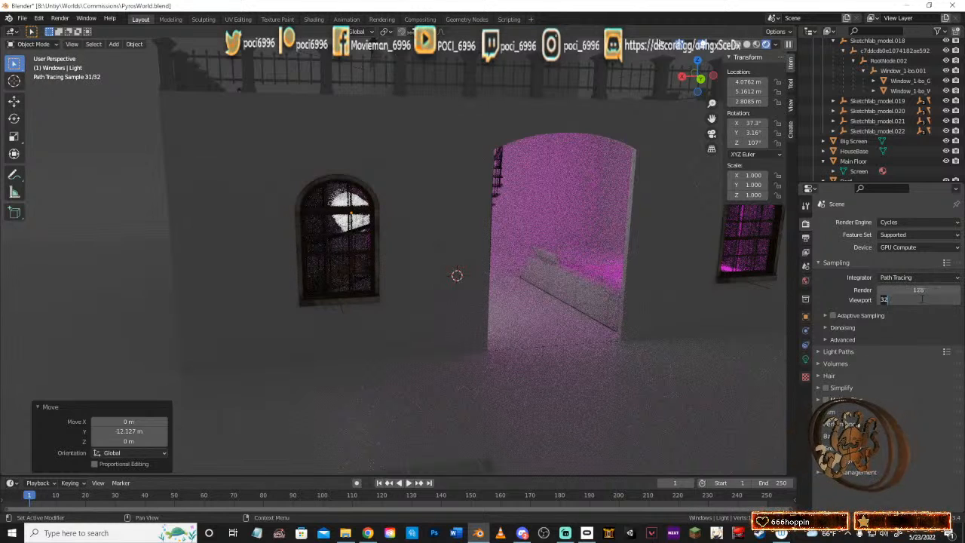
{"action": "type", "text": "128"}
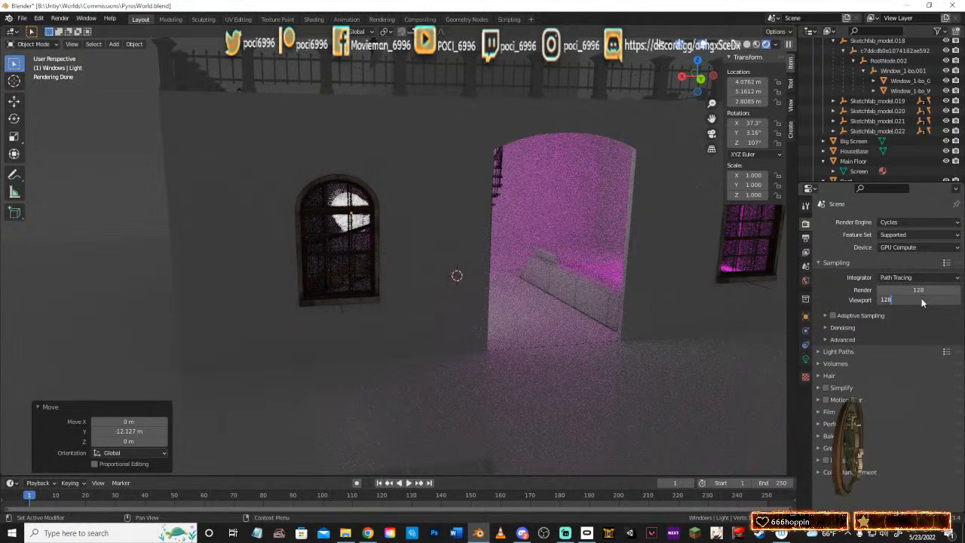
{"action": "key", "text": "Return"}
{"action": "left_click", "coordinate": [921, 291]}
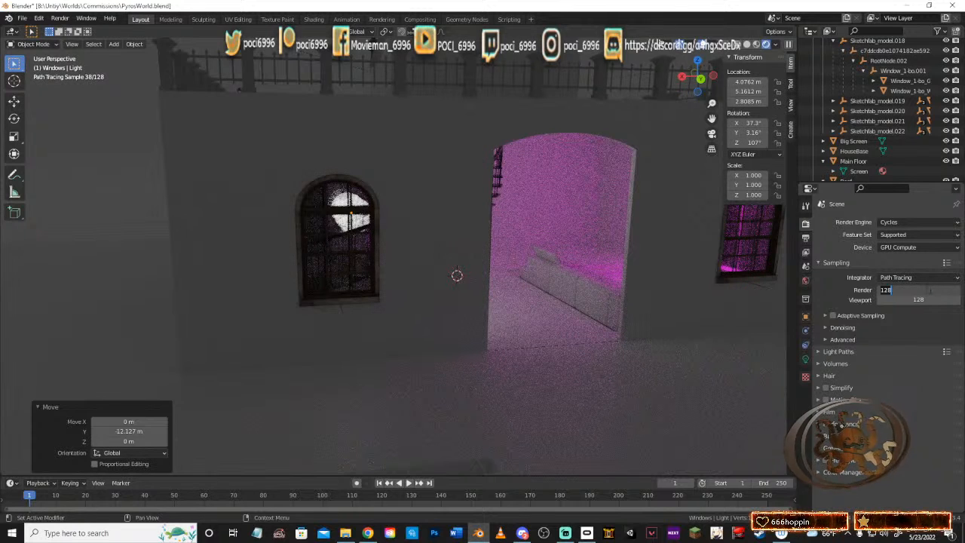
{"action": "type", "text": "1080"}
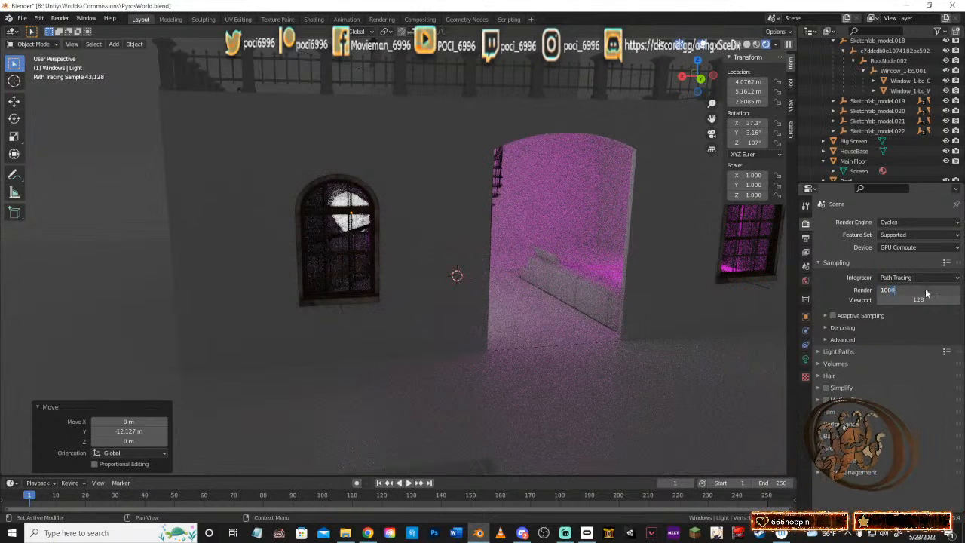
{"action": "key", "text": "Return"}
{"action": "left_click", "coordinate": [928, 301]}
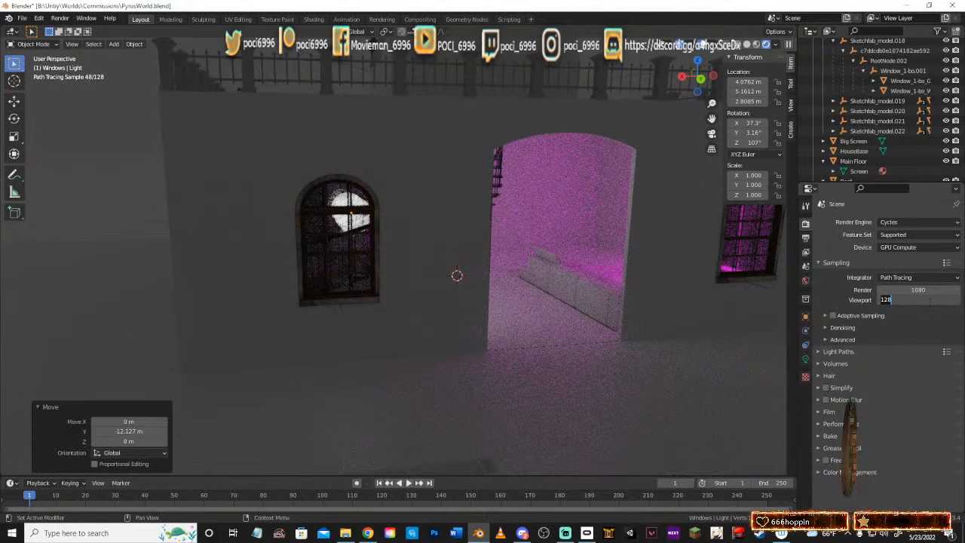
{"action": "type", "text": "512"}
{"action": "key", "text": "Return"}
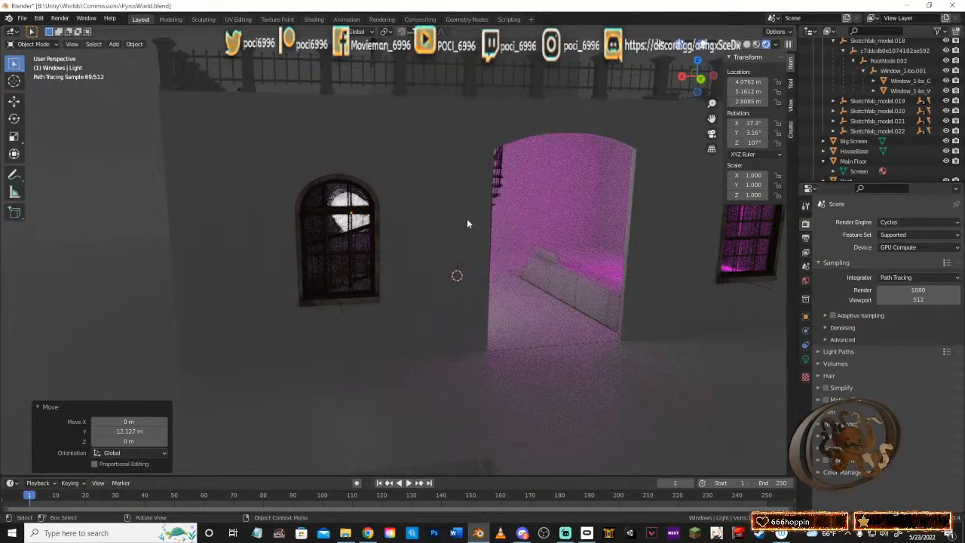
Step: Examine the front window and doorway up close in Rendered shading and from farther away in Solid shading
{"action": "middle_click_drag", "start_coordinate": [467, 224], "coordinate": [493, 215]}
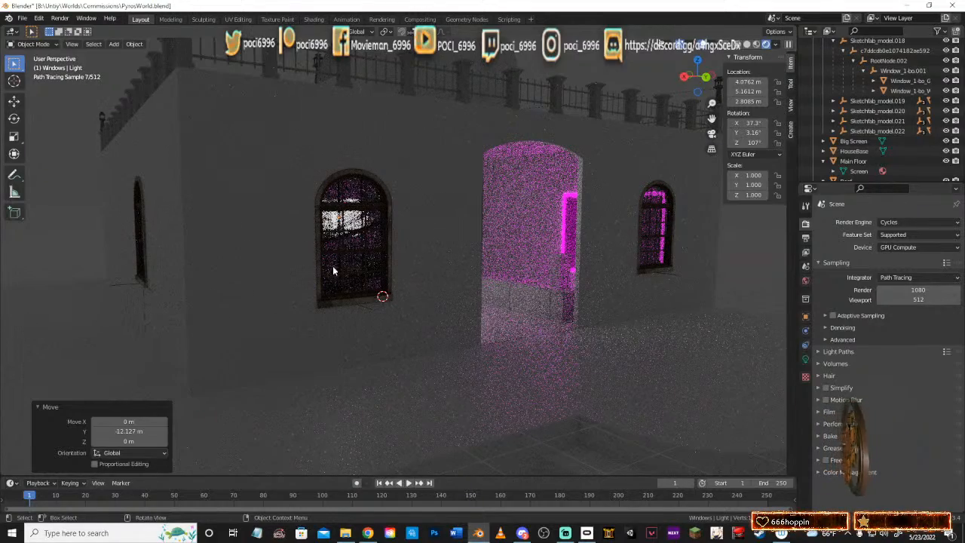
{"action": "scroll", "coordinate": [384, 263], "scroll_direction": "up", "scroll_amount": 5}
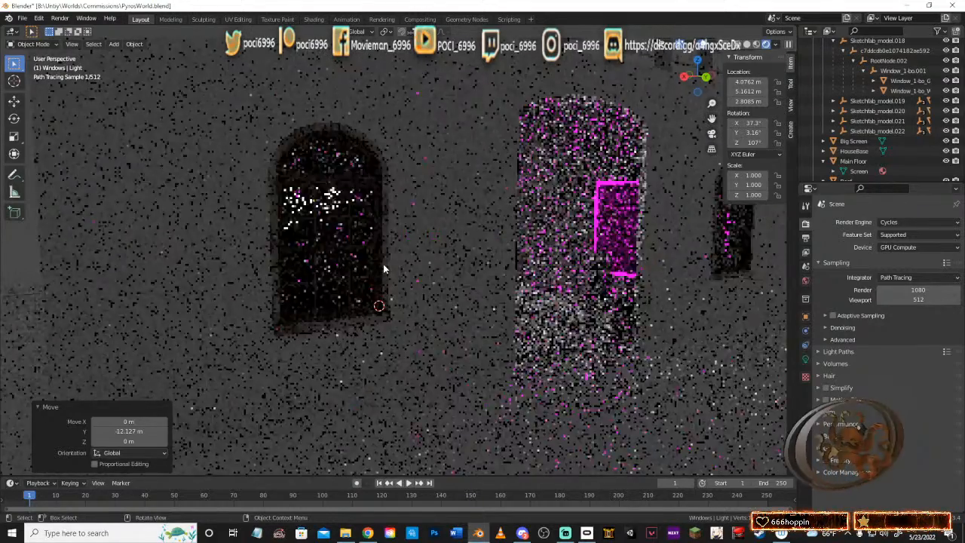
{"action": "scroll", "coordinate": [386, 257], "scroll_direction": "up", "scroll_amount": 4}
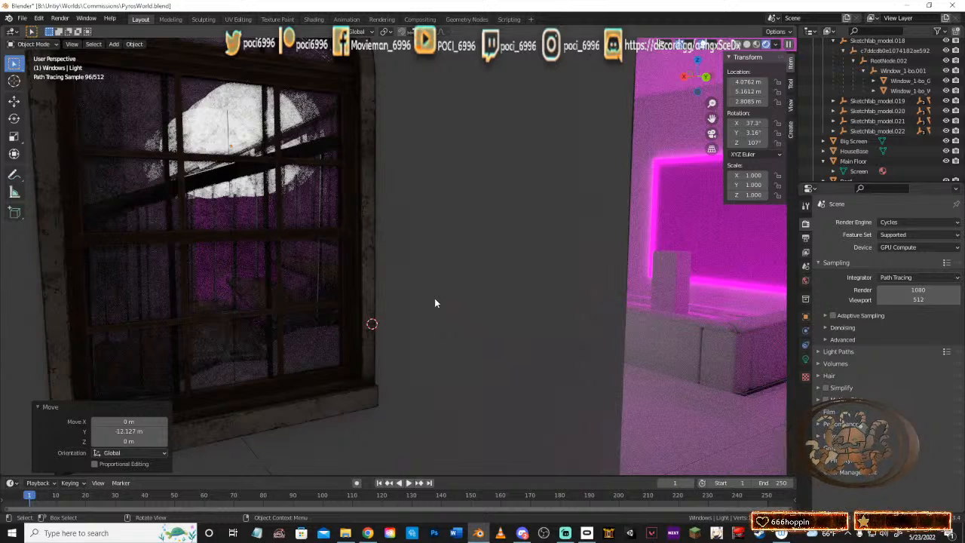
{"action": "key", "text": "z"}
{"action": "left_click", "coordinate": [507, 300]}
{"action": "scroll", "coordinate": [505, 296], "scroll_direction": "down", "scroll_amount": 5}
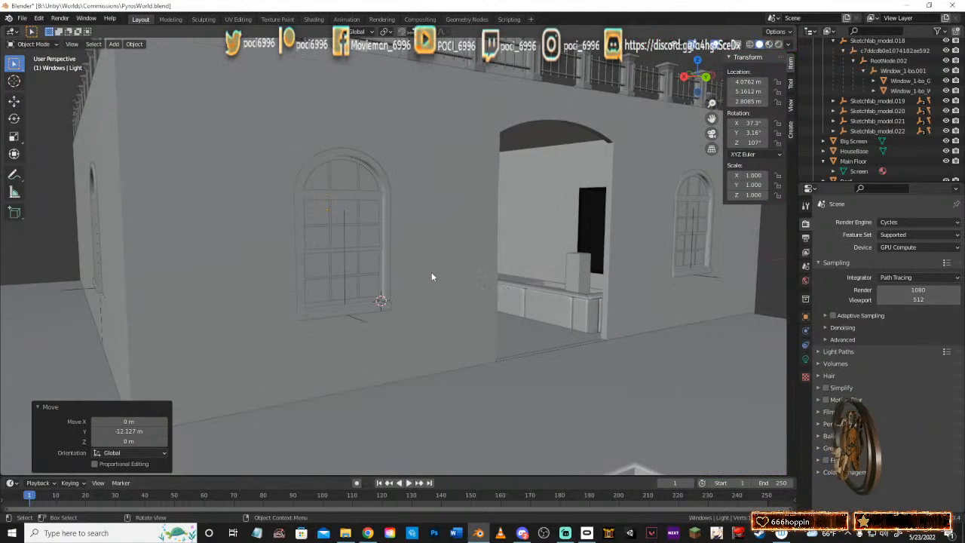
{"action": "mouse_move", "coordinate": [434, 266]}
{"action": "middle_mouse_down"}
{"action": "mouse_move", "coordinate": [428, 227]}
{"action": "mouse_move", "coordinate": [366, 218]}
{"action": "middle_mouse_up"}
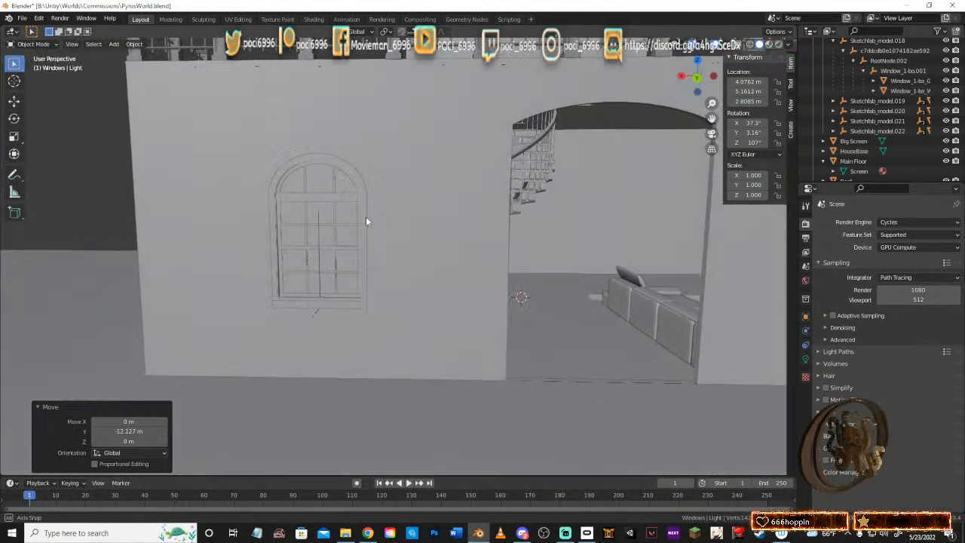
Step: Switch to Material Preview and examine the arched windows from outside and inside, the staircase, and the house with the stage
{"action": "key", "text": "z"}
{"action": "left_click", "coordinate": [375, 275]}
{"action": "middle_click_drag", "start_coordinate": [378, 279], "coordinate": [544, 264]}
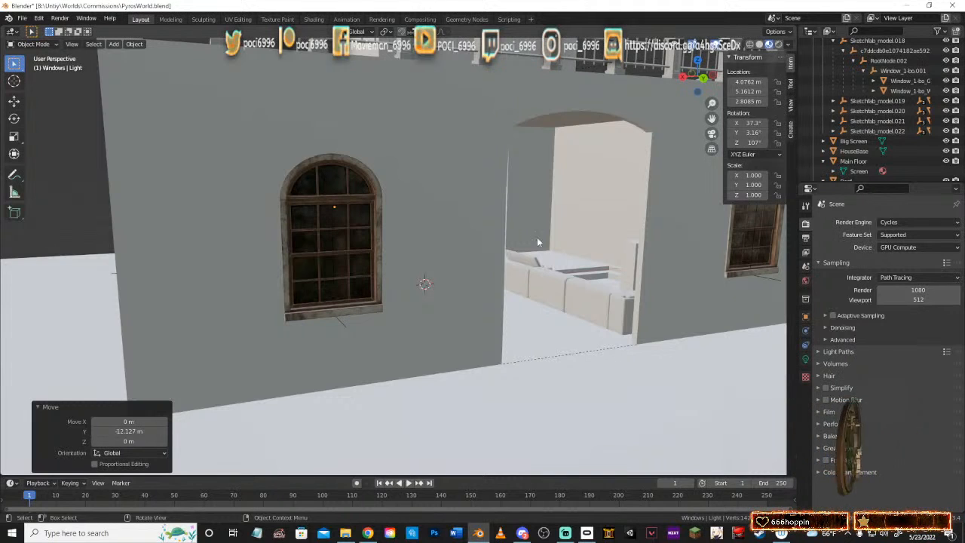
{"action": "middle_click_drag", "start_coordinate": [414, 196], "coordinate": [418, 285]}
{"action": "scroll", "coordinate": [434, 206], "scroll_direction": "up", "scroll_amount": 3}
{"action": "scroll", "coordinate": [340, 264], "scroll_direction": "up", "scroll_amount": 3}
{"action": "middle_click_drag", "start_coordinate": [409, 282], "coordinate": [485, 267]}
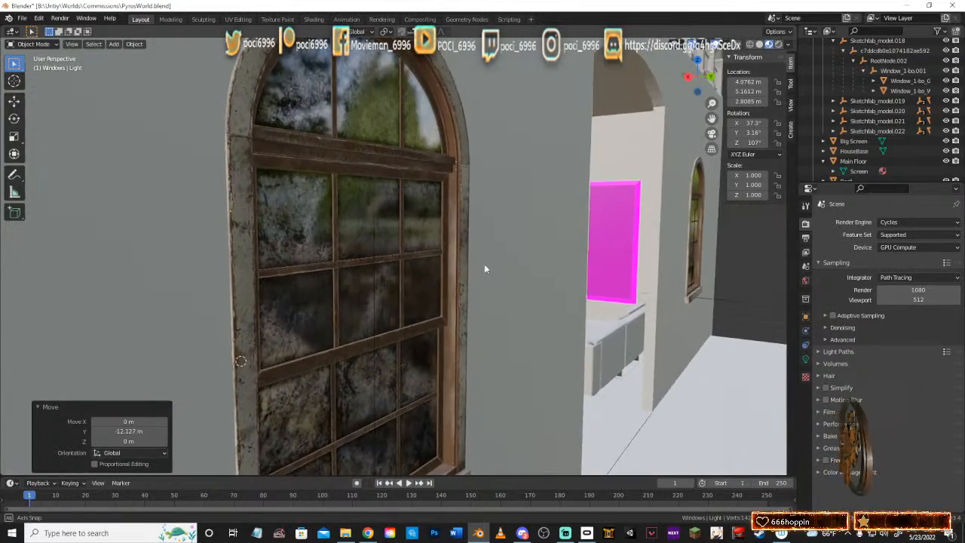
{"action": "scroll", "coordinate": [339, 267], "scroll_direction": "down", "scroll_amount": 1}
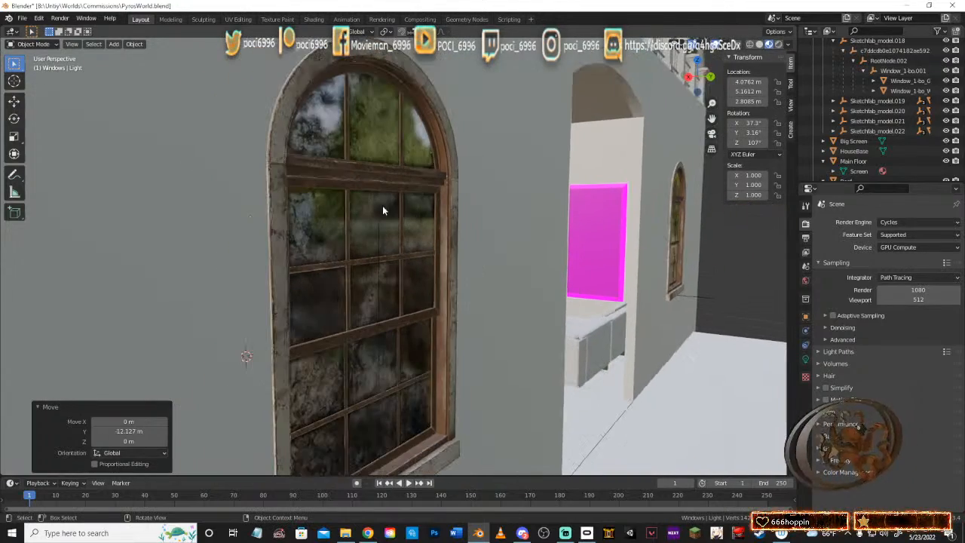
{"action": "middle_click_drag", "start_coordinate": [432, 299], "coordinate": [337, 264]}
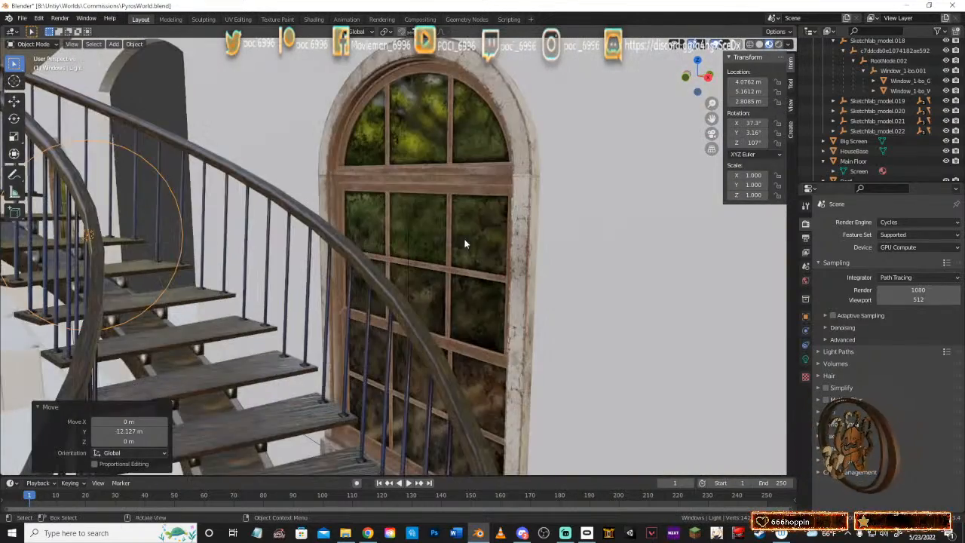
{"action": "middle_click_drag", "start_coordinate": [465, 243], "coordinate": [611, 282]}
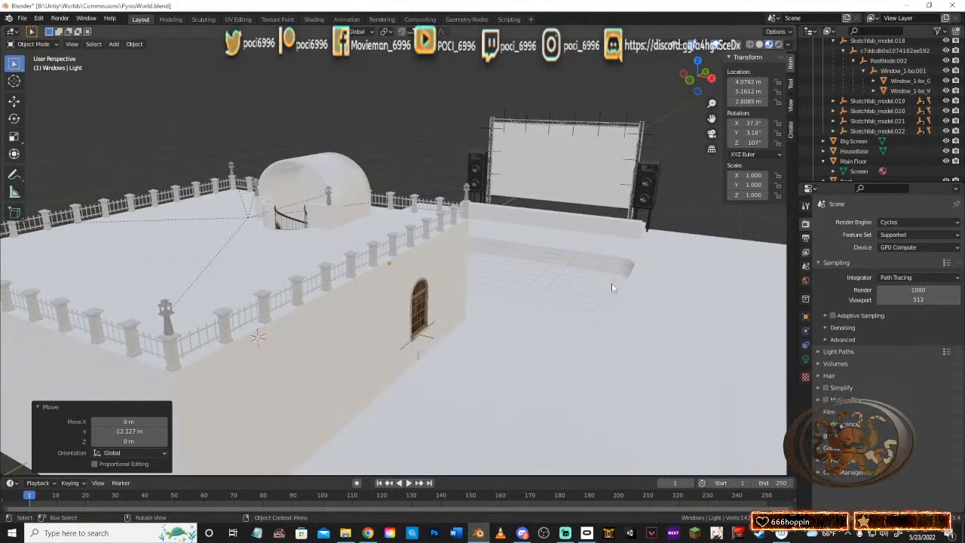
{"action": "middle_click_drag", "start_coordinate": [426, 252], "coordinate": [384, 279]}
{"action": "scroll", "coordinate": [508, 250], "scroll_direction": "up", "scroll_amount": 5}
{"action": "scroll", "coordinate": [402, 287], "scroll_direction": "down", "scroll_amount": 3}
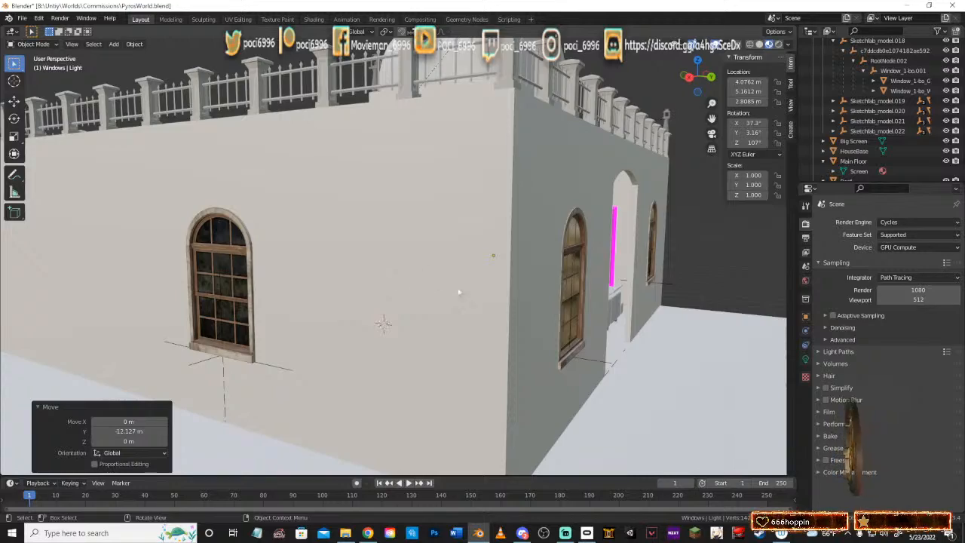
Step: Inspect the arched window and the outdoor side of the house up close, and switch the viewport to Solid shading
{"action": "middle_click_drag", "start_coordinate": [458, 289], "coordinate": [456, 261]}
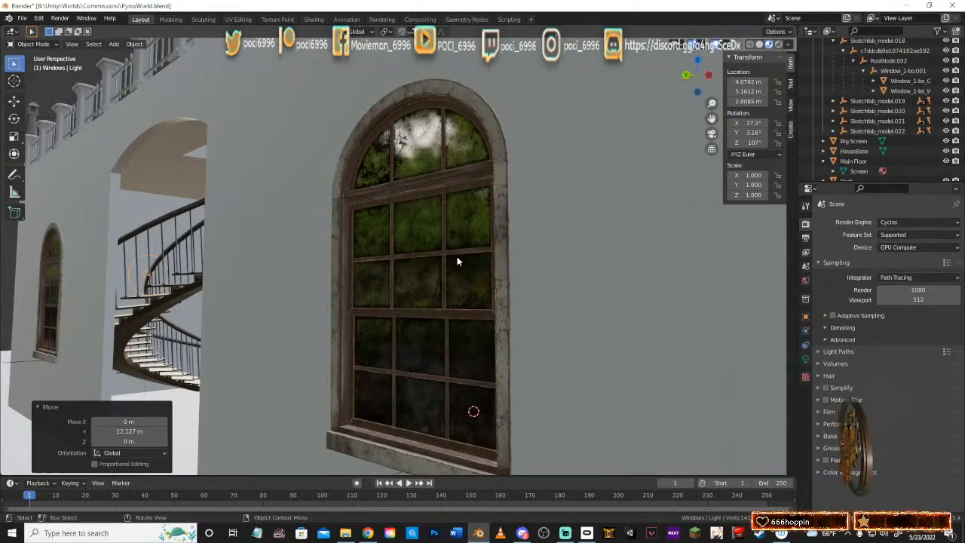
{"action": "middle_click_drag", "start_coordinate": [366, 249], "coordinate": [536, 221]}
{"action": "middle_click_drag", "start_coordinate": [326, 222], "coordinate": [403, 195]}
{"action": "key", "text": "z"}
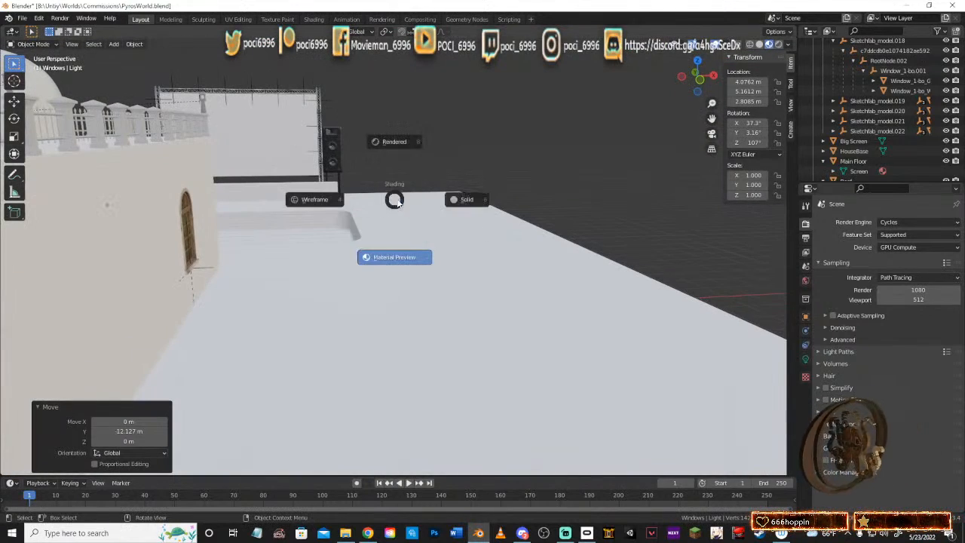
{"action": "left_click", "coordinate": [458, 198]}
Step: Examine the house front with its doorway and arched windows from several angles, and the whole world layout from above
{"action": "middle_click_drag", "start_coordinate": [282, 220], "coordinate": [517, 306]}
{"action": "scroll", "coordinate": [458, 307], "scroll_direction": "down", "scroll_amount": 1}
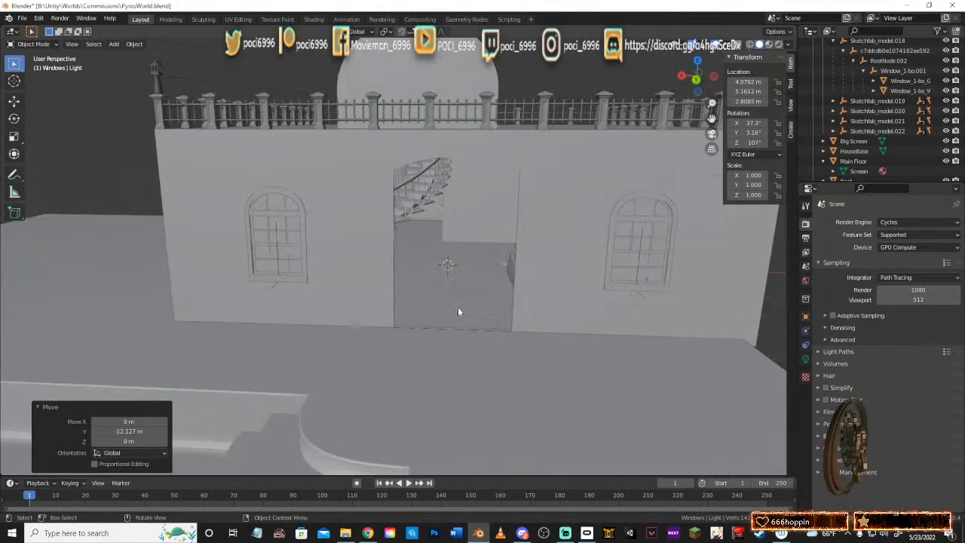
{"action": "scroll", "coordinate": [426, 295], "scroll_direction": "up", "scroll_amount": 1}
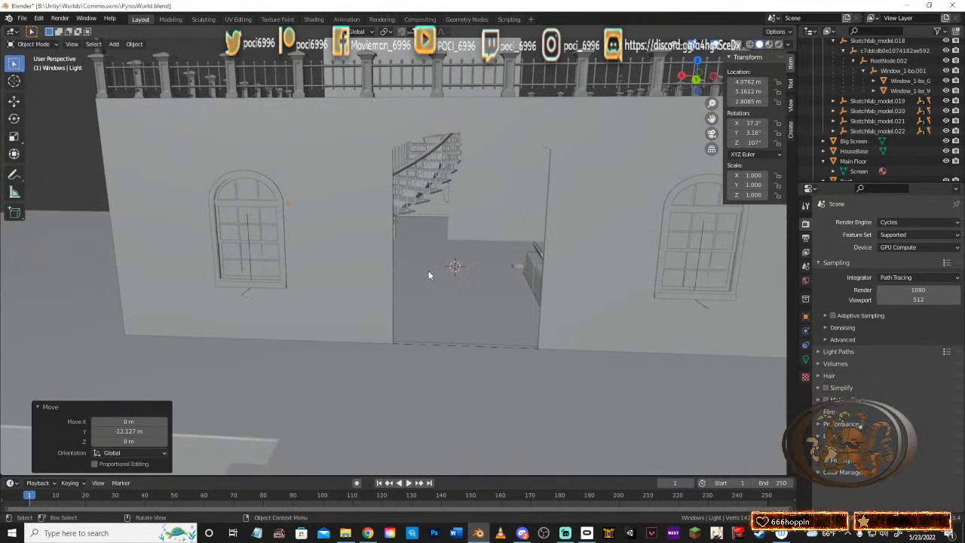
{"action": "middle_click_drag", "start_coordinate": [428, 274], "coordinate": [455, 336]}
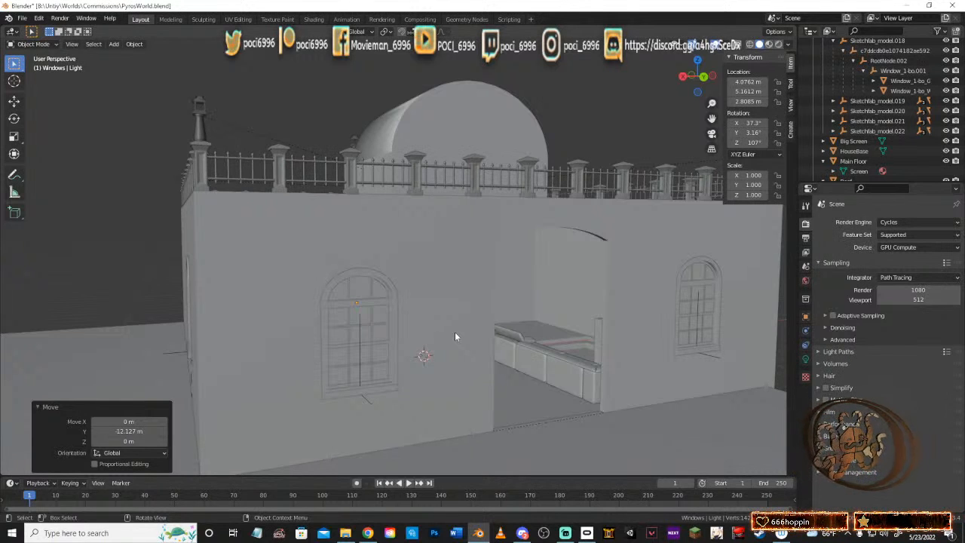
{"action": "middle_click_drag", "start_coordinate": [454, 336], "coordinate": [270, 317]}
{"action": "middle_click_drag", "start_coordinate": [472, 326], "coordinate": [450, 328]}
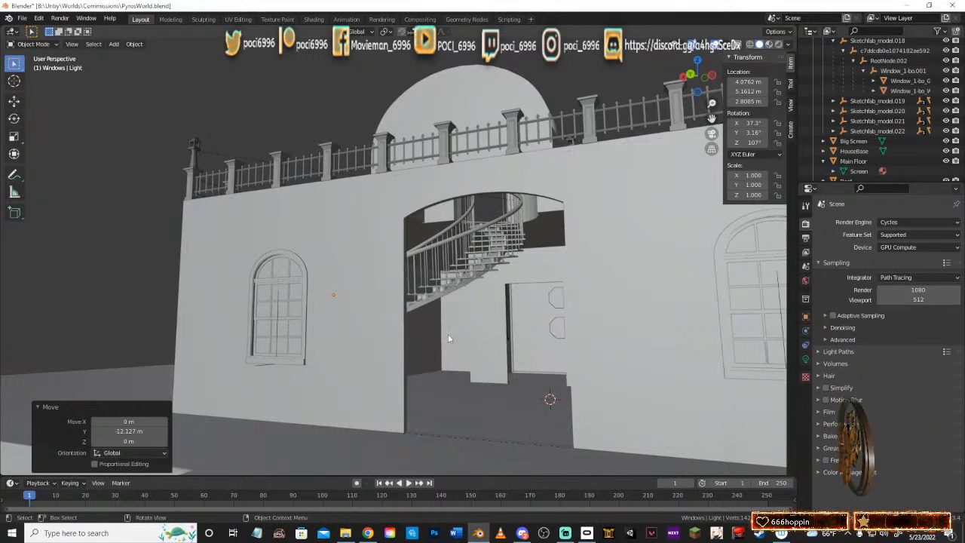
{"action": "middle_click_drag", "start_coordinate": [455, 356], "coordinate": [478, 360]}
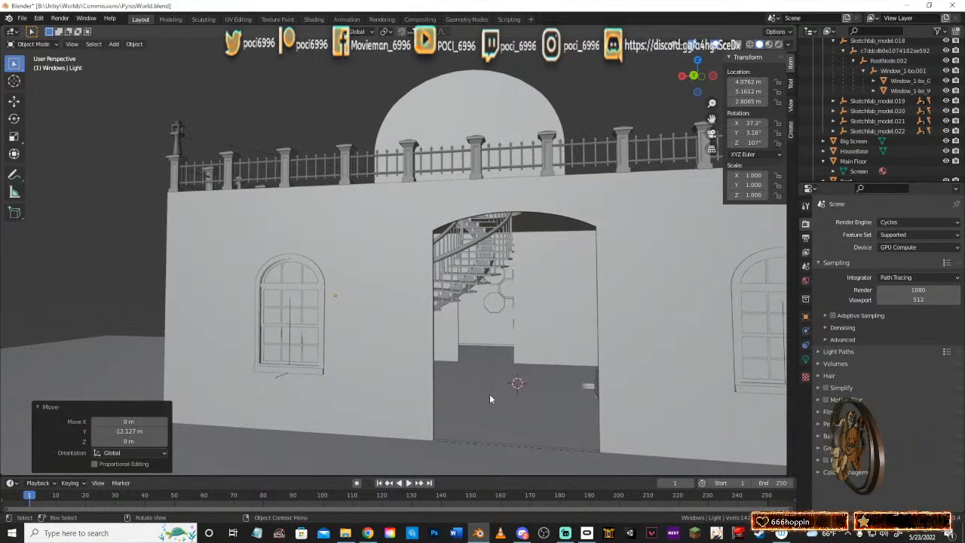
{"action": "middle_click_drag", "start_coordinate": [489, 394], "coordinate": [509, 392]}
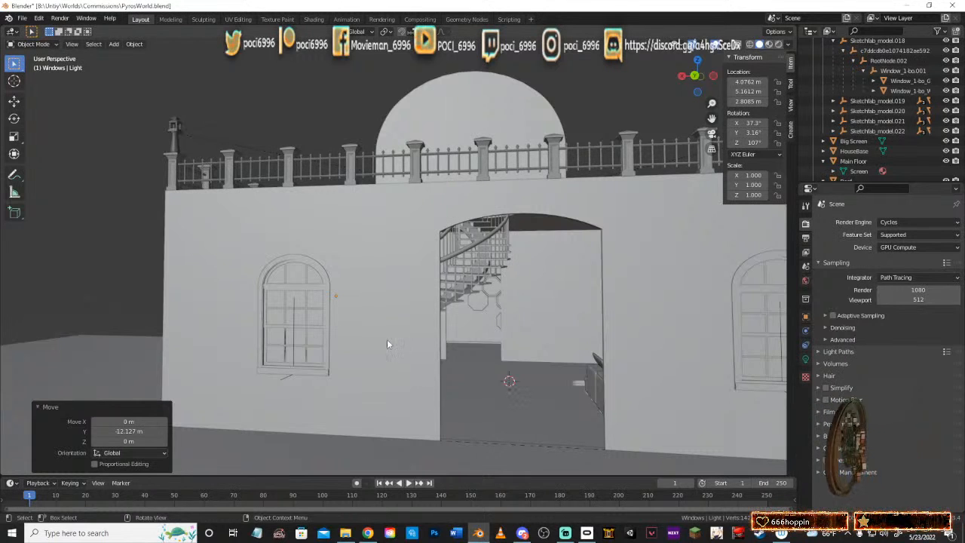
{"action": "scroll", "coordinate": [415, 344], "scroll_direction": "down", "scroll_amount": 8}
{"action": "middle_click_drag", "start_coordinate": [453, 349], "coordinate": [479, 355]}
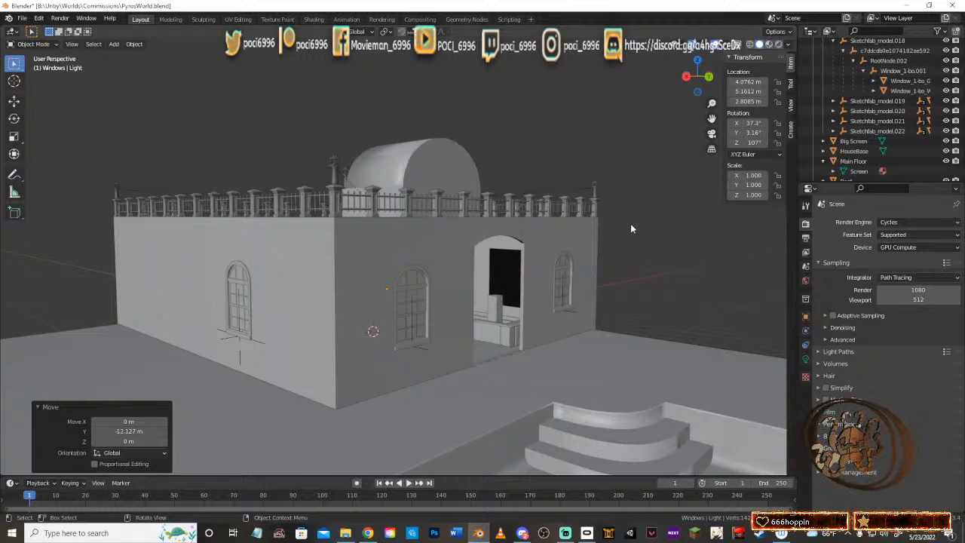
{"action": "middle_click_drag", "start_coordinate": [377, 191], "coordinate": [420, 400]}
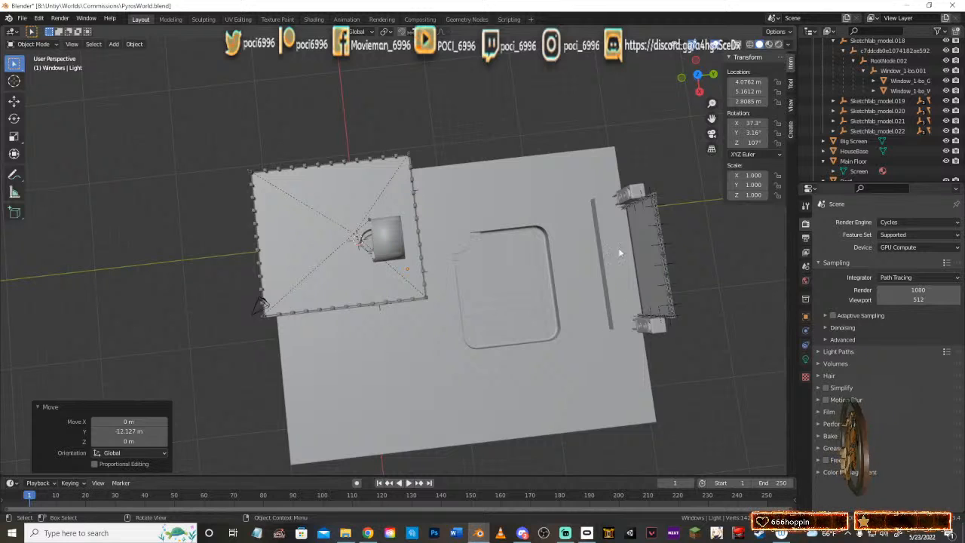
{"action": "middle_click_drag", "start_coordinate": [622, 254], "coordinate": [590, 320]}
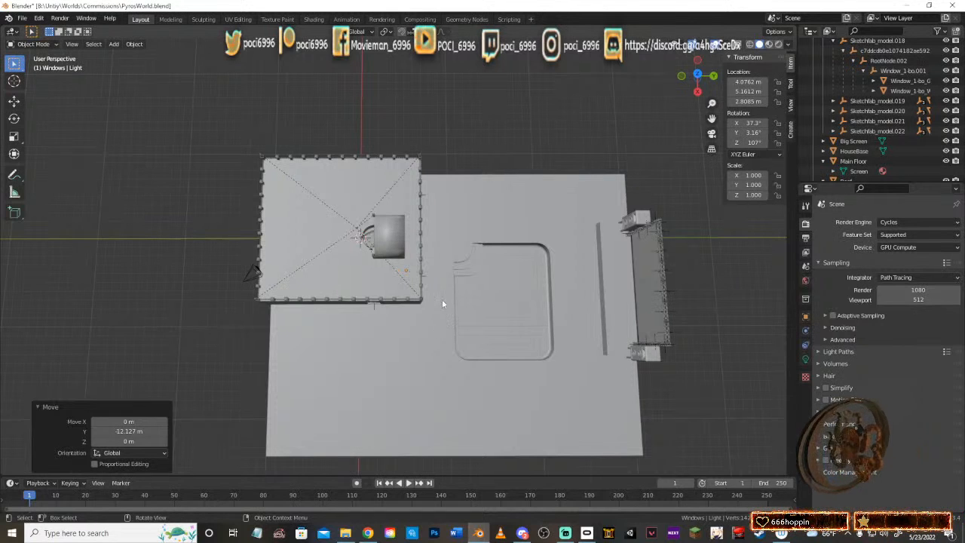
Step: Examine the doorway, staircase, octagonal wall decoration and sofa area inside the house, and the exterior beside the sunken pool
{"action": "middle_click_drag", "start_coordinate": [442, 298], "coordinate": [445, 247]}
{"action": "scroll", "coordinate": [407, 254], "scroll_direction": "up", "scroll_amount": 8}
{"action": "scroll", "coordinate": [356, 253], "scroll_direction": "up", "scroll_amount": 4}
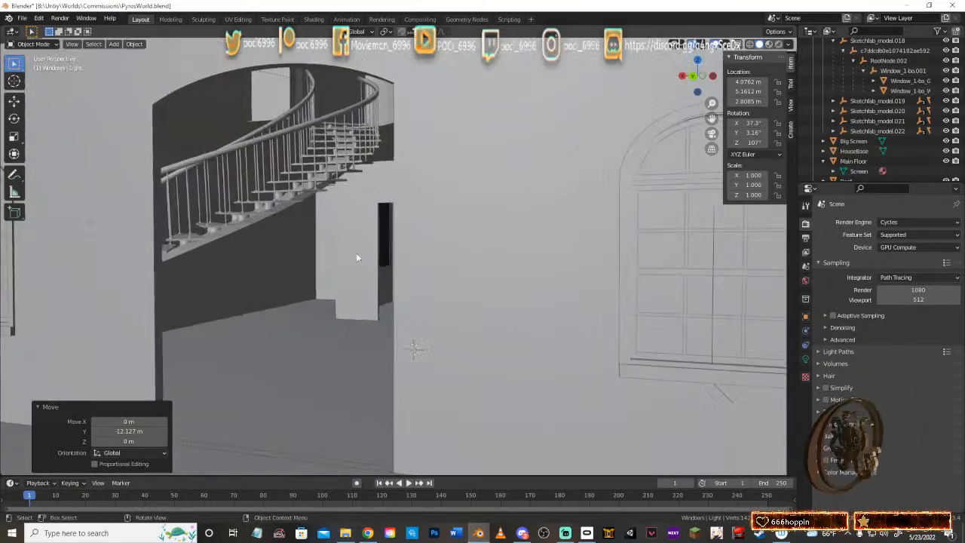
{"action": "middle_click_drag", "start_coordinate": [358, 254], "coordinate": [434, 287]}
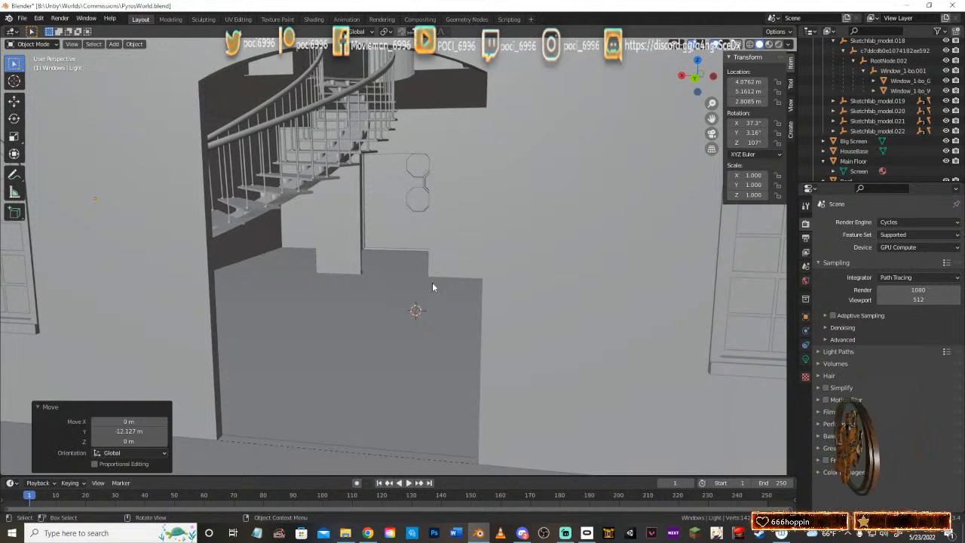
{"action": "middle_click_drag", "start_coordinate": [365, 252], "coordinate": [462, 250]}
{"action": "scroll", "coordinate": [403, 257], "scroll_direction": "up", "scroll_amount": 3}
{"action": "middle_click_drag", "start_coordinate": [289, 258], "coordinate": [602, 223]}
{"action": "scroll", "coordinate": [363, 201], "scroll_direction": "up", "scroll_amount": 6}
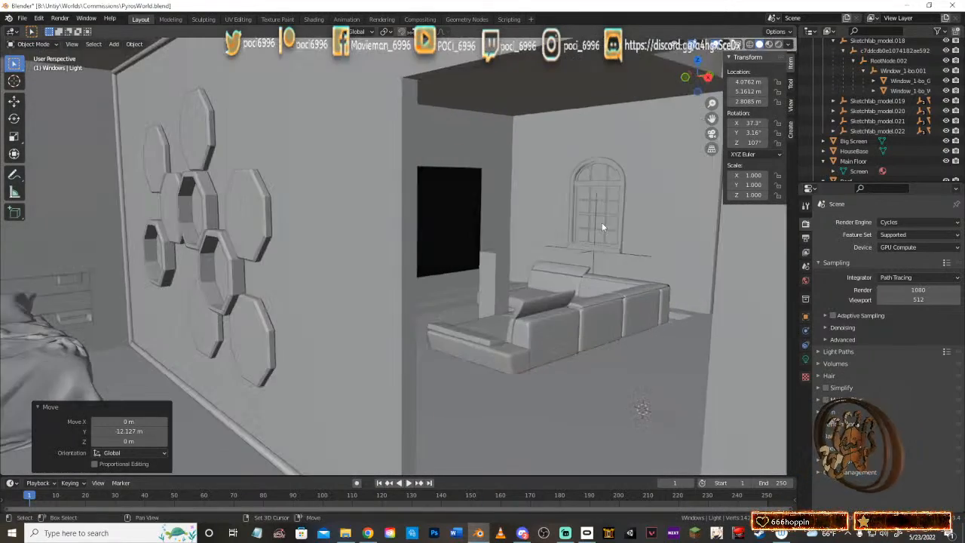
{"action": "middle_click_drag", "start_coordinate": [350, 223], "coordinate": [494, 271]}
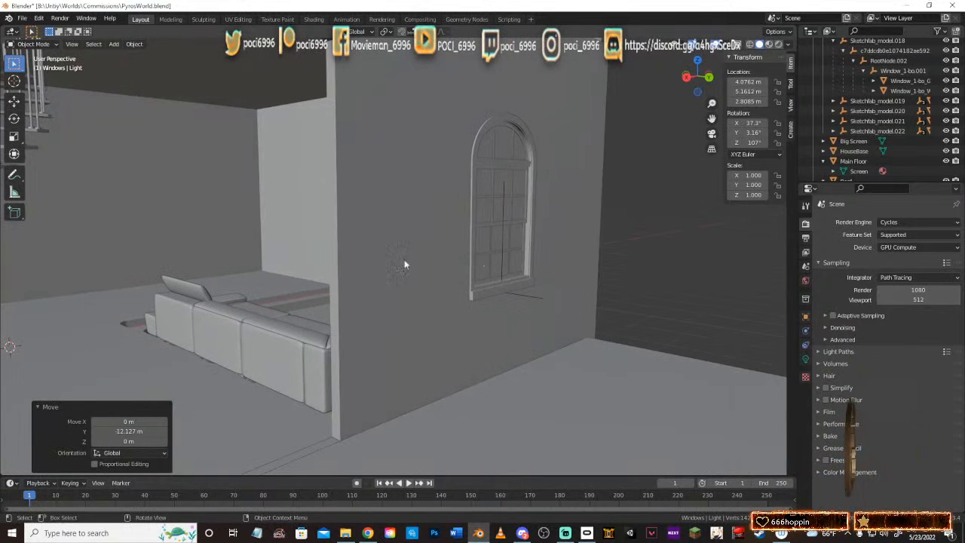
{"action": "middle_click_drag", "start_coordinate": [405, 263], "coordinate": [379, 271]}
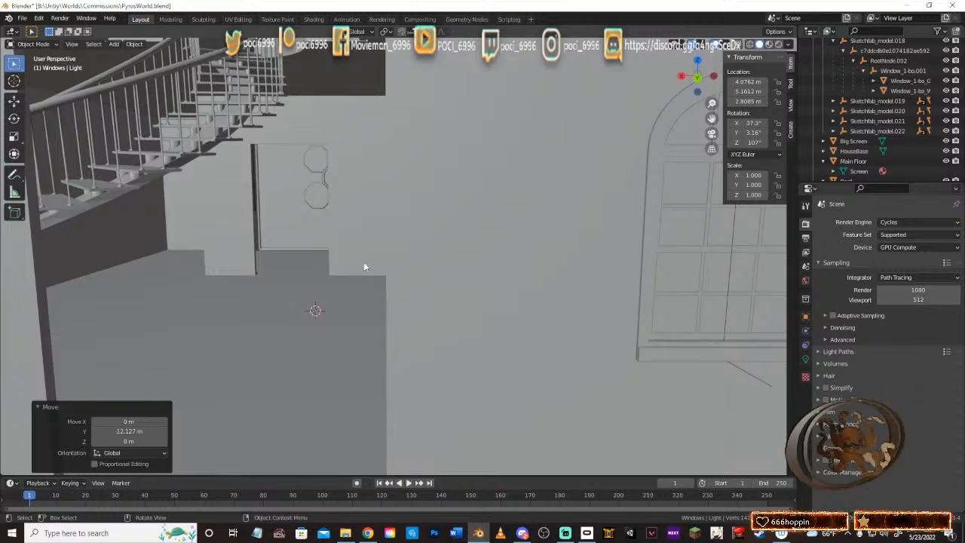
{"action": "middle_click_drag", "start_coordinate": [296, 271], "coordinate": [431, 231]}
{"action": "middle_click_drag", "start_coordinate": [561, 231], "coordinate": [432, 249]}
{"action": "scroll", "coordinate": [331, 224], "scroll_direction": "down", "scroll_amount": 3}
{"action": "scroll", "coordinate": [390, 233], "scroll_direction": "down", "scroll_amount": 2}
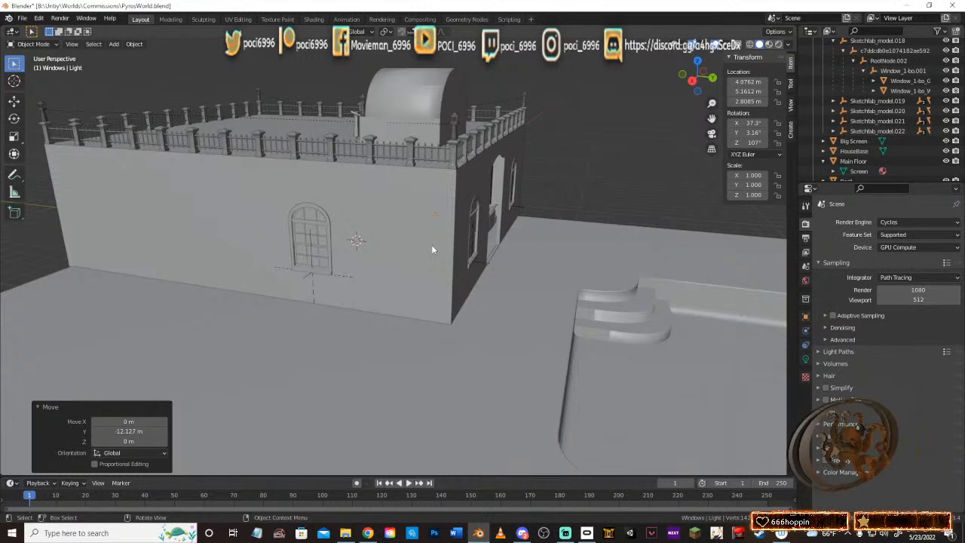
{"action": "middle_click_drag", "start_coordinate": [432, 250], "coordinate": [453, 285]}
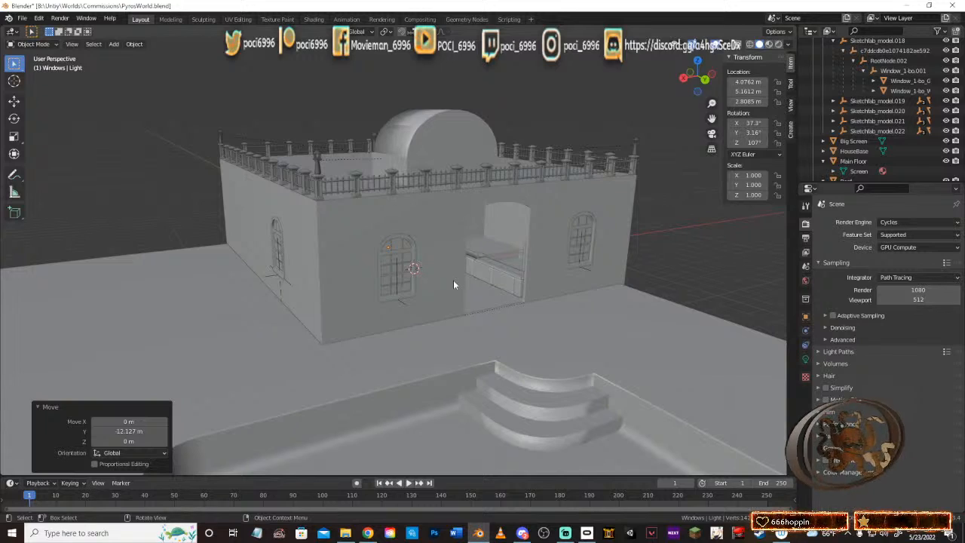
{"action": "middle_click_drag", "start_coordinate": [441, 273], "coordinate": [343, 241]}
{"action": "middle_click_drag", "start_coordinate": [369, 247], "coordinate": [288, 243]}
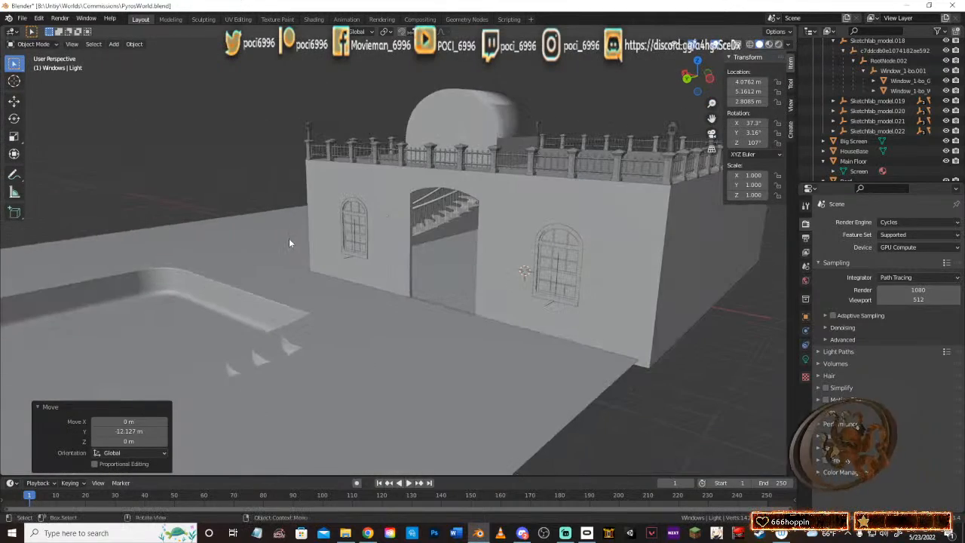
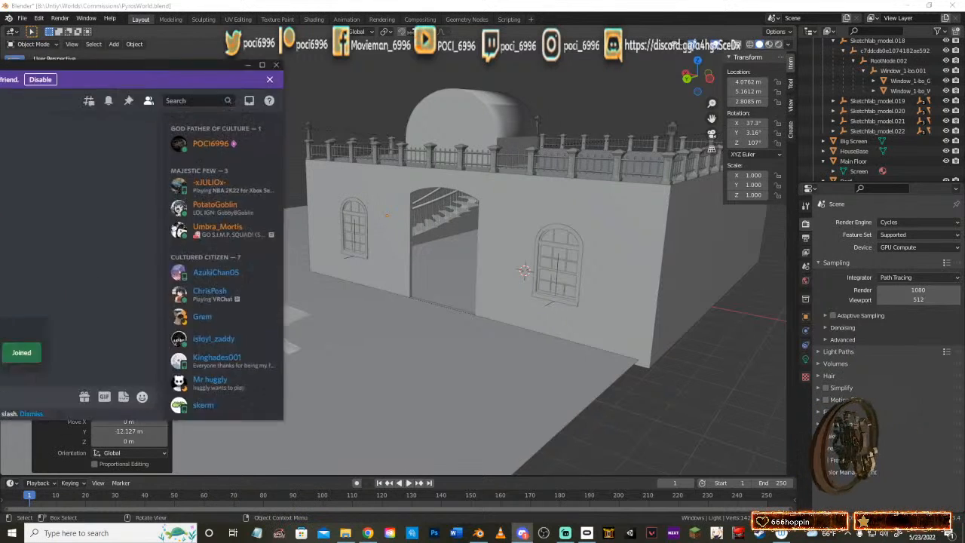
Step: Switch to Discord and look through the announcements and channel list of the L.O.B.O. pack server
{"action": "left_click_drag", "start_coordinate": [0, 84], "coordinate": [690, 72]}
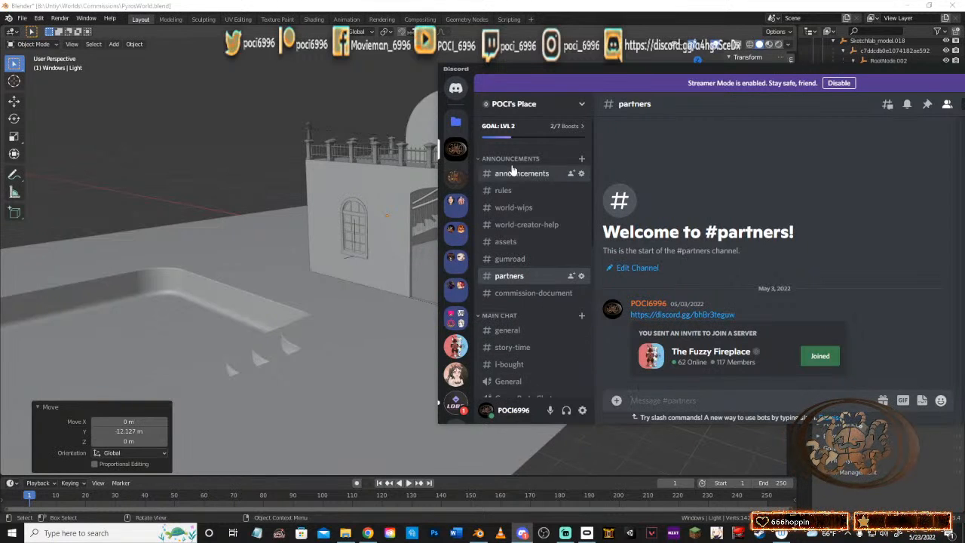
{"action": "left_click", "coordinate": [453, 405]}
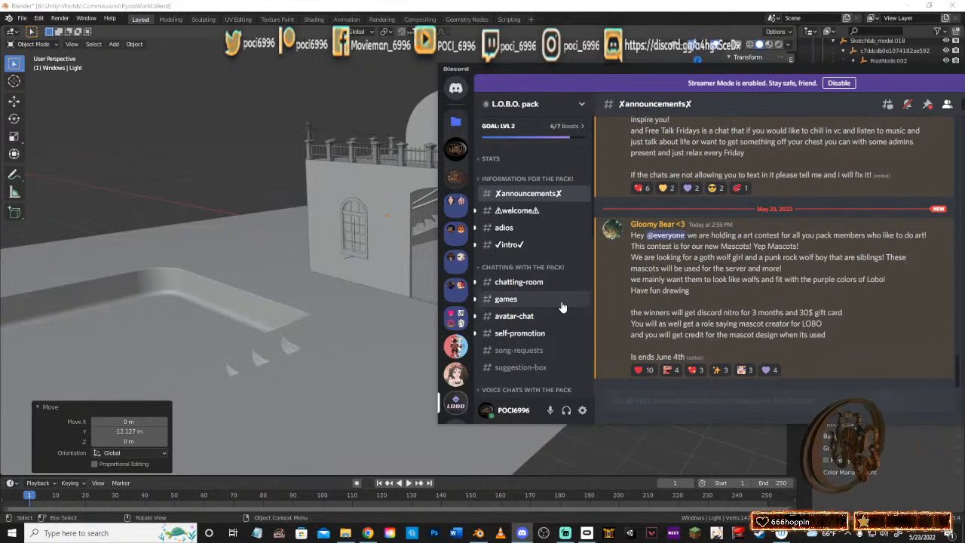
{"action": "scroll", "coordinate": [561, 306], "scroll_direction": "down", "scroll_amount": 5}
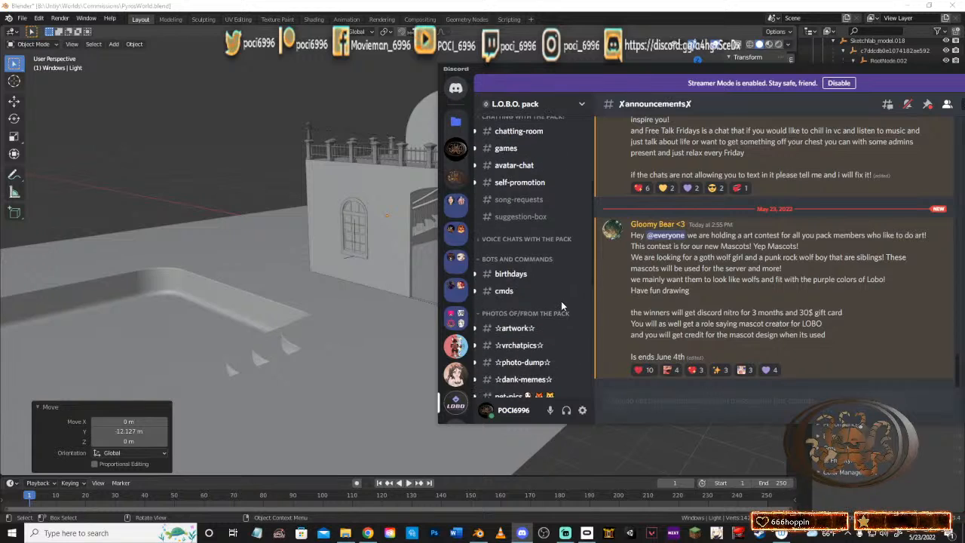
{"action": "scroll", "coordinate": [561, 305], "scroll_direction": "down", "scroll_amount": 5}
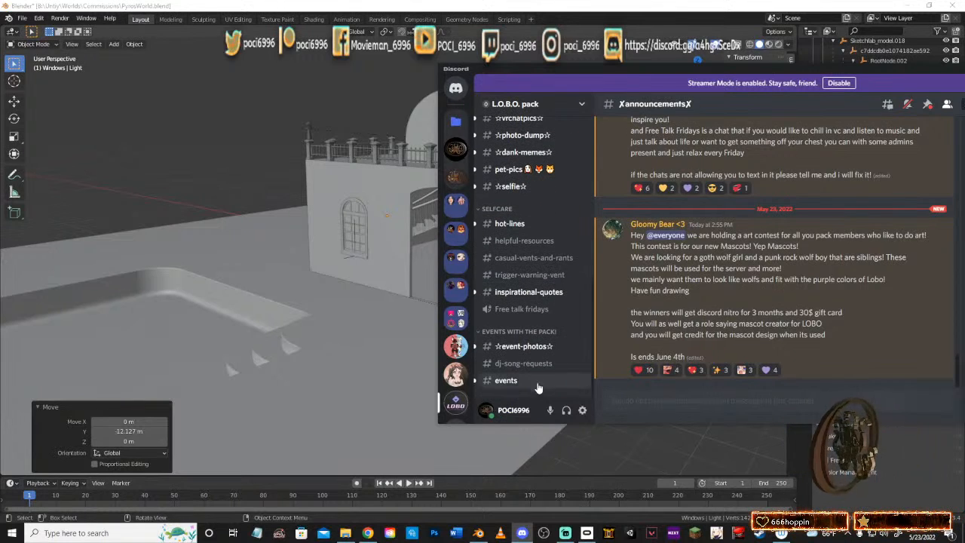
{"action": "scroll", "coordinate": [540, 378], "scroll_direction": "up", "scroll_amount": 10}
{"action": "scroll", "coordinate": [541, 377], "scroll_direction": "up", "scroll_amount": 1}
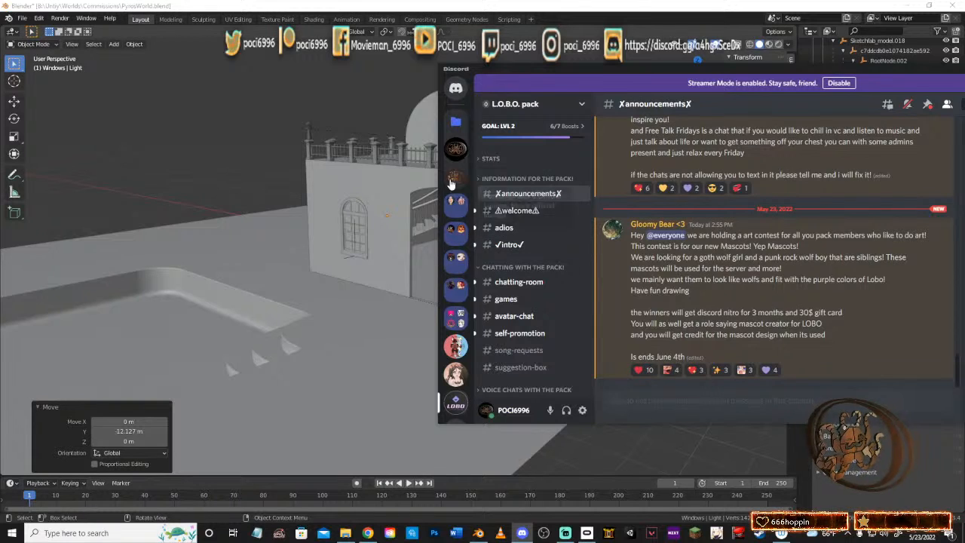
Step: View the commission-document channel of the POCI's Place server, close Discord and return to the Blender scene
{"action": "left_click", "coordinate": [455, 150]}
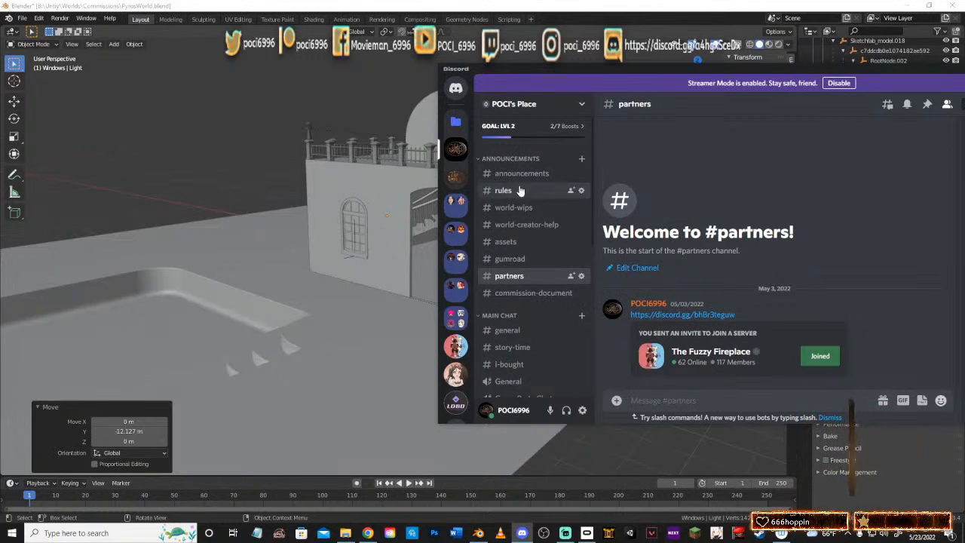
{"action": "left_click", "coordinate": [521, 295]}
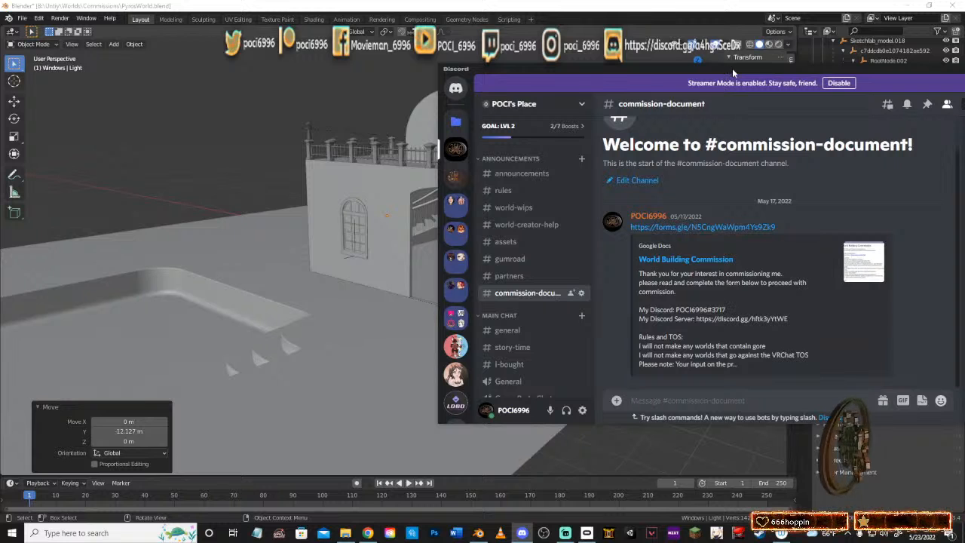
{"action": "left_click", "coordinate": [918, 69]}
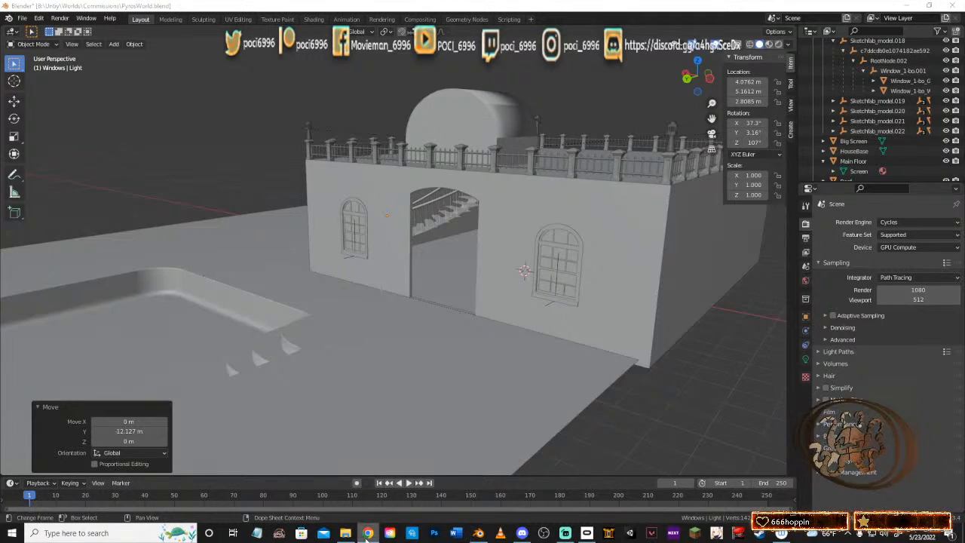
{"action": "left_click", "coordinate": [479, 533]}
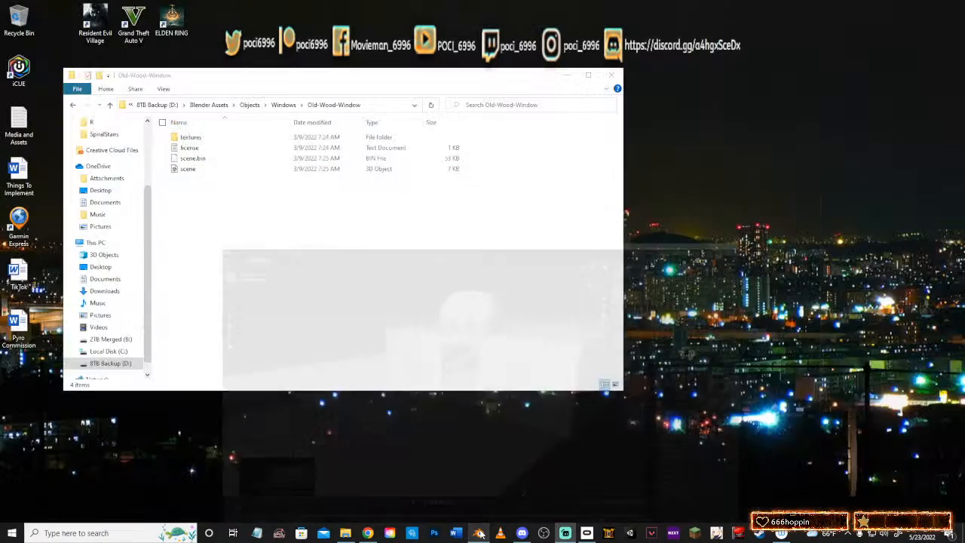
{"action": "left_click", "coordinate": [481, 535]}
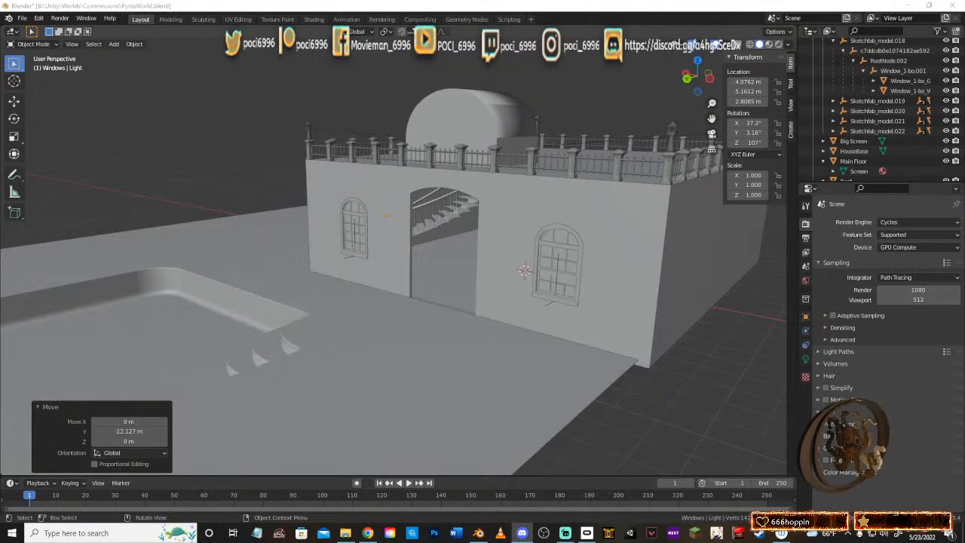
Step: Switch to Discord and read the partner invitations in the partners-sfw channel of The Fuzzy Fireplace server
{"action": "left_click_drag", "start_coordinate": [0, 85], "coordinate": [625, 56]}
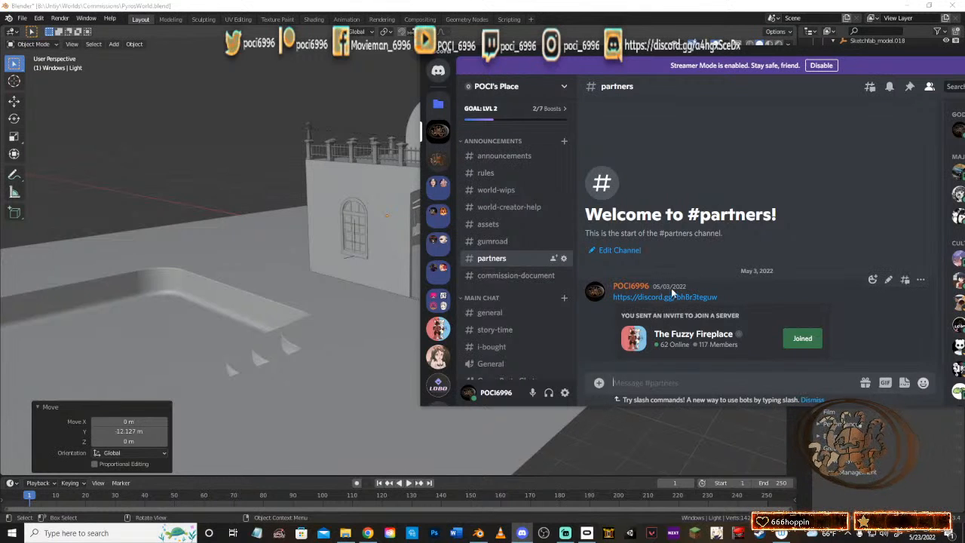
{"action": "left_click", "coordinate": [438, 328]}
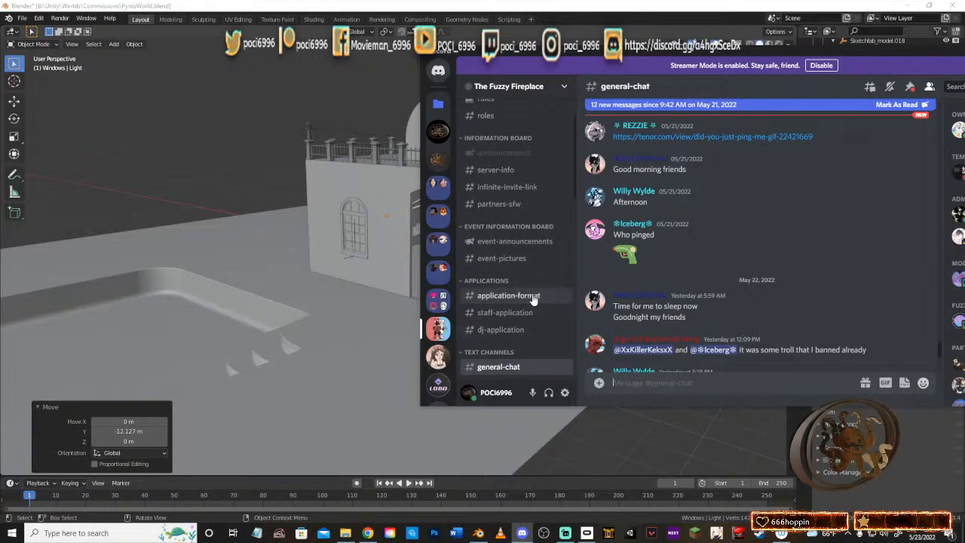
{"action": "left_click", "coordinate": [547, 205]}
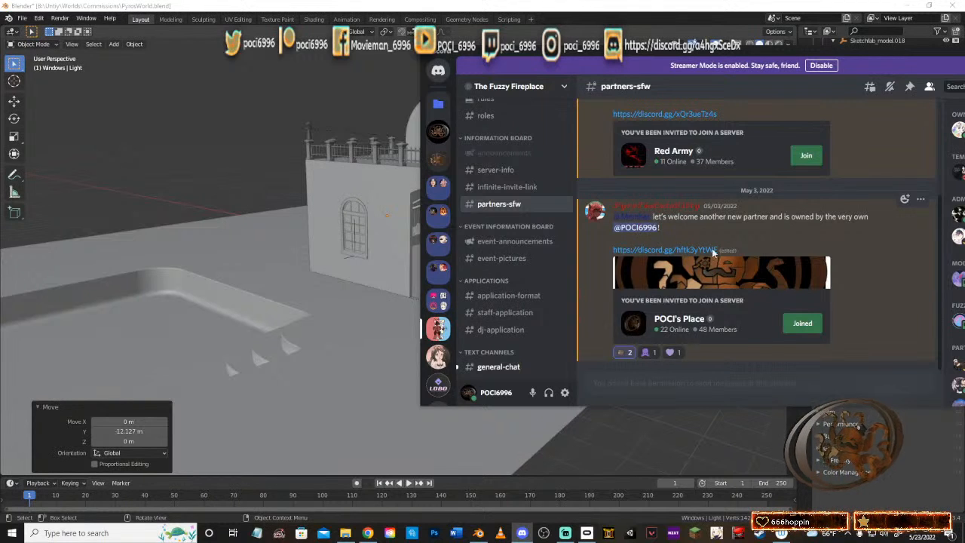
{"action": "scroll", "coordinate": [712, 253], "scroll_direction": "up", "scroll_amount": 2}
{"action": "scroll", "coordinate": [711, 241], "scroll_direction": "down", "scroll_amount": 2}
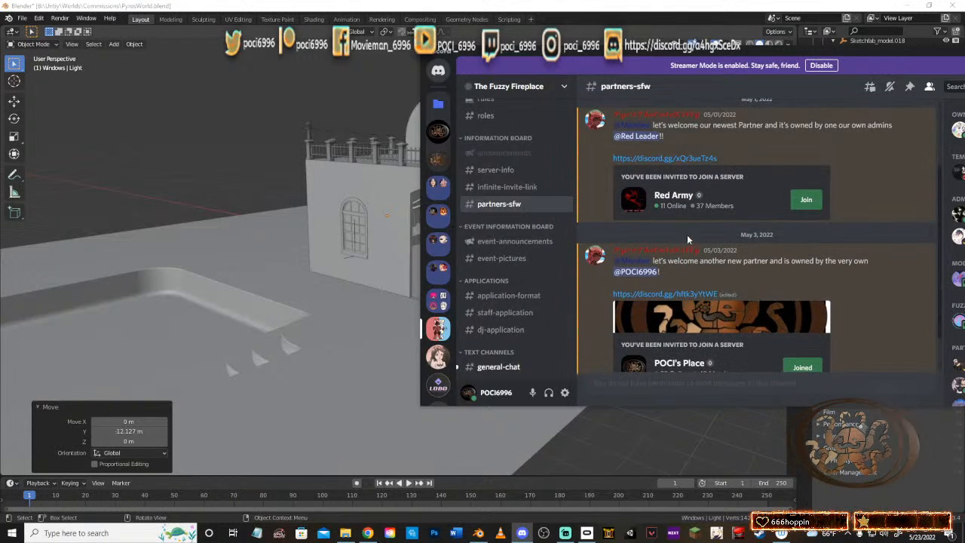
{"action": "scroll", "coordinate": [689, 324], "scroll_direction": "up", "scroll_amount": 3}
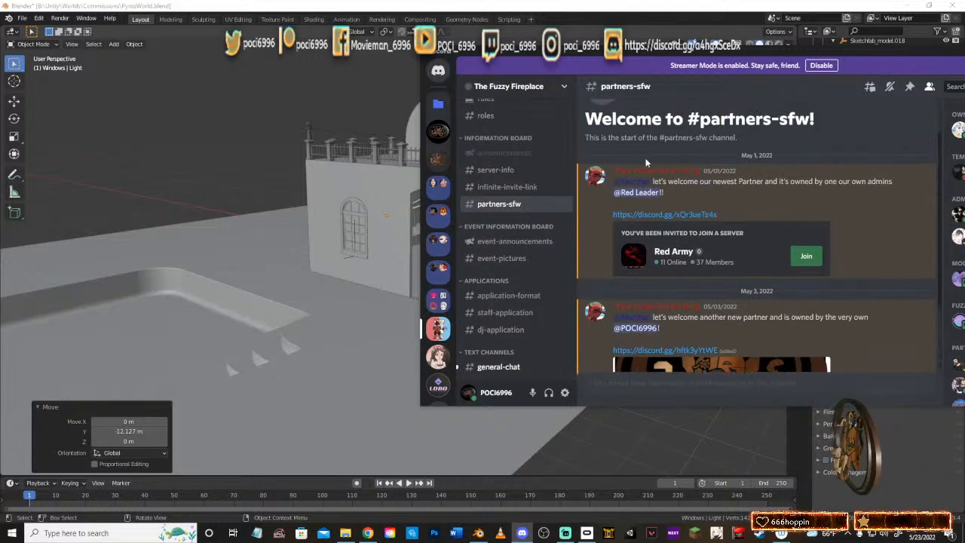
Step: Read the remaining partner invitations, view the partners channel of the POCI's Place server, and return to the Blender scene
{"action": "scroll", "coordinate": [690, 324], "scroll_direction": "down", "scroll_amount": 3}
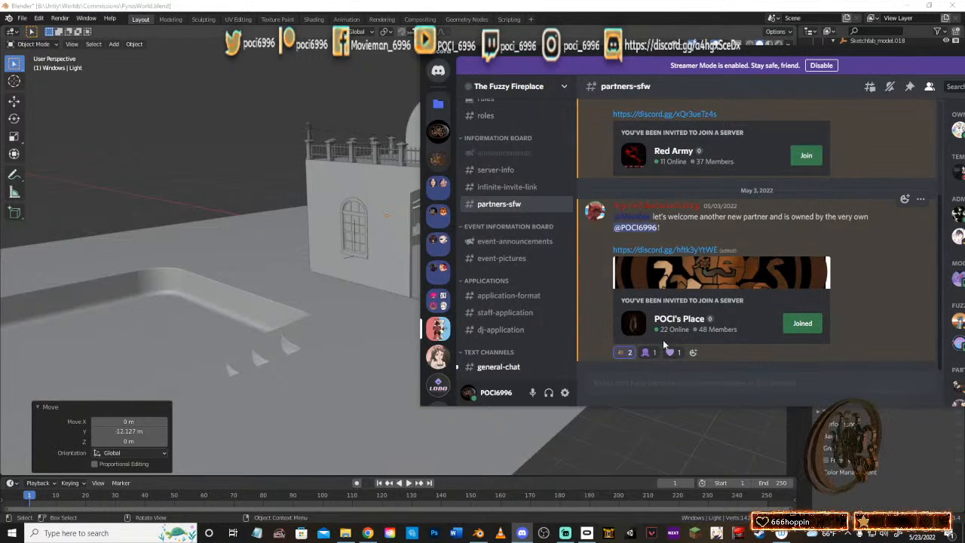
{"action": "scroll", "coordinate": [727, 264], "scroll_direction": "up", "scroll_amount": 4}
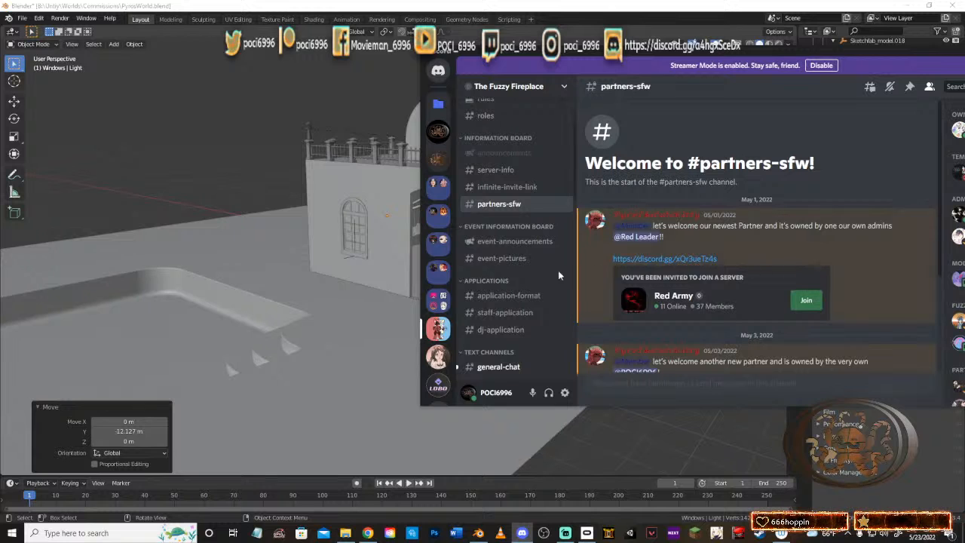
{"action": "left_click", "coordinate": [442, 133]}
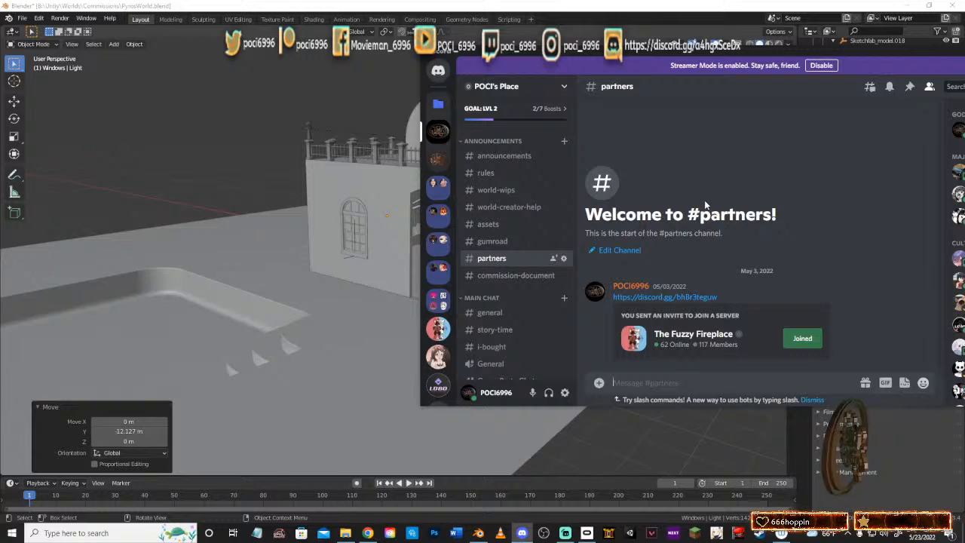
{"action": "left_click", "coordinate": [676, 5]}
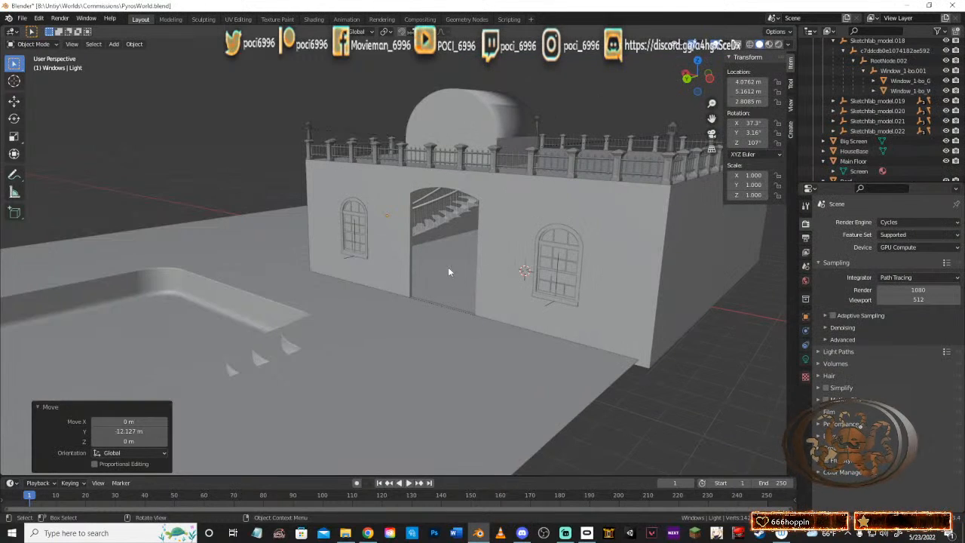
Step: Examine the house's side wall, front windows and doorway, and the open floor area around the sunken pool
{"action": "middle_click_drag", "start_coordinate": [447, 272], "coordinate": [258, 205]}
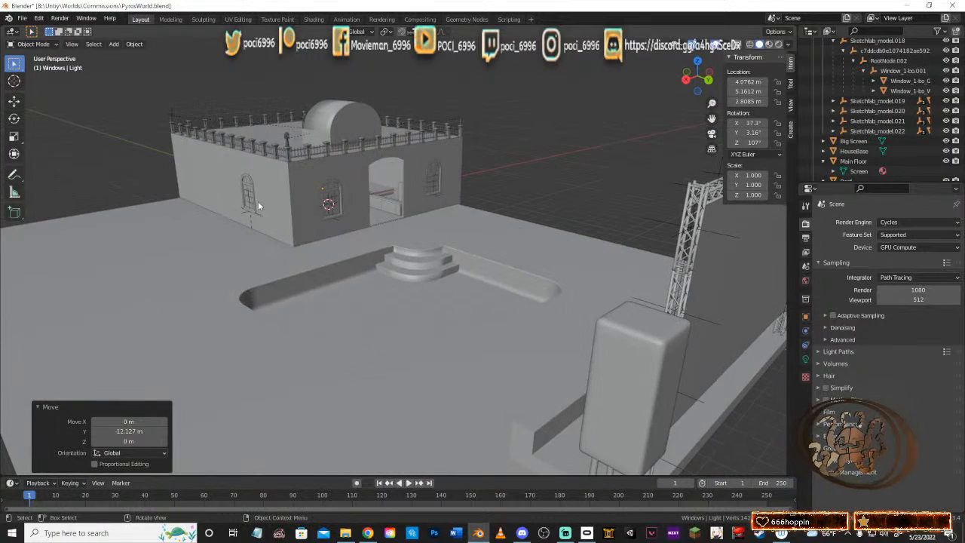
{"action": "middle_click_drag", "start_coordinate": [339, 218], "coordinate": [391, 287], "text": "shift"}
{"action": "scroll", "coordinate": [385, 296], "scroll_direction": "up", "scroll_amount": 4}
{"action": "middle_click_drag", "start_coordinate": [392, 238], "coordinate": [353, 232]}
{"action": "middle_click_drag", "start_coordinate": [290, 268], "coordinate": [407, 276]}
{"action": "middle_click_drag", "start_coordinate": [234, 267], "coordinate": [370, 287]}
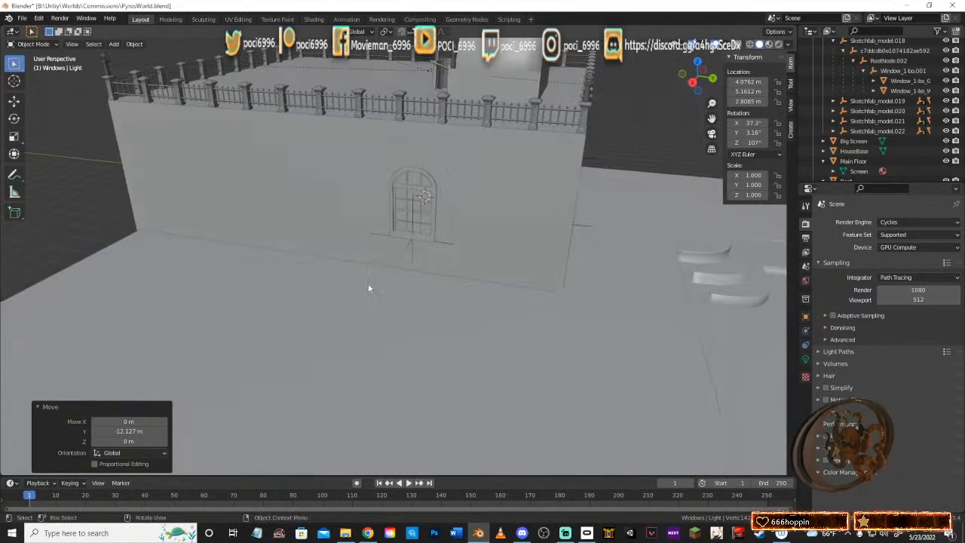
{"action": "middle_click_drag", "start_coordinate": [194, 315], "coordinate": [336, 269]}
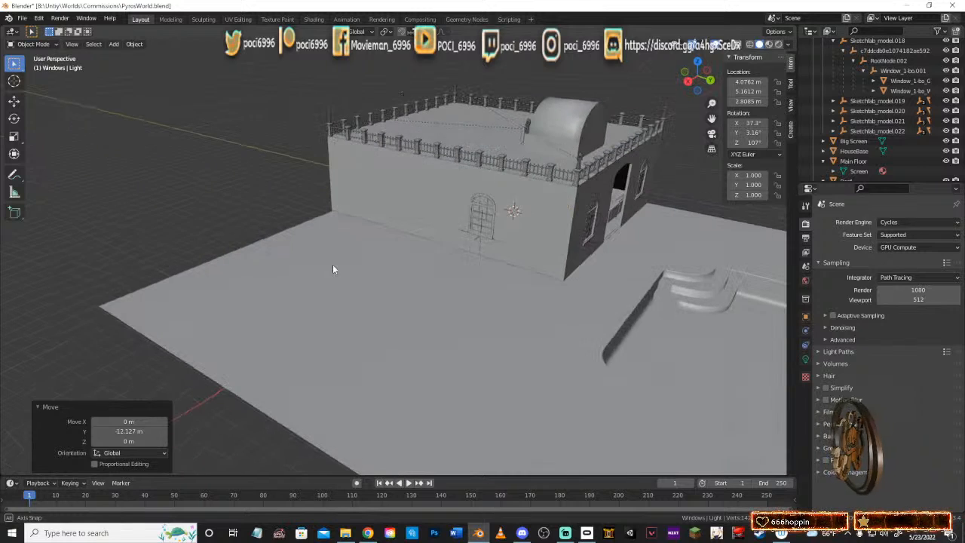
{"action": "left_click", "coordinate": [367, 532]}
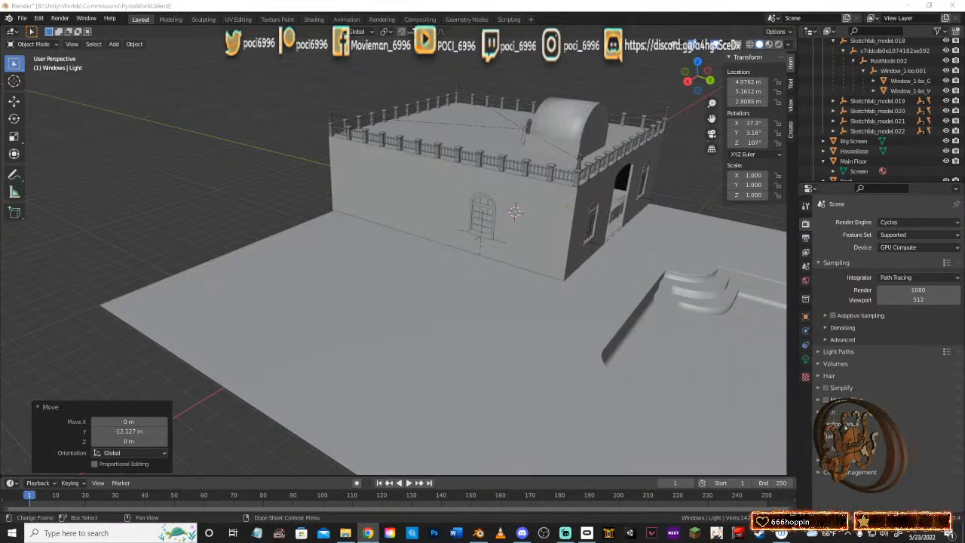
{"action": "left_click", "coordinate": [423, 5]}
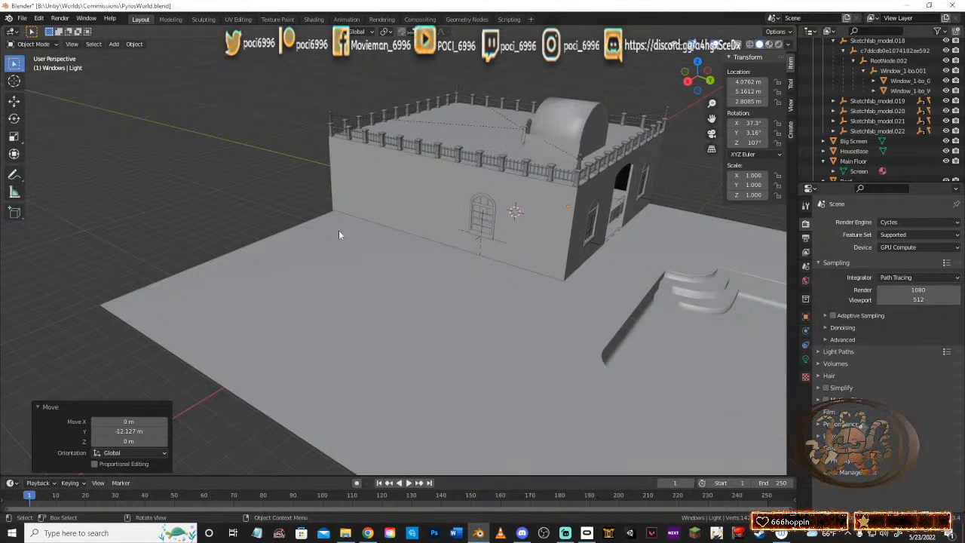
{"action": "middle_click_drag", "start_coordinate": [406, 256], "coordinate": [306, 171]}
{"action": "middle_click_drag", "start_coordinate": [455, 260], "coordinate": [323, 300]}
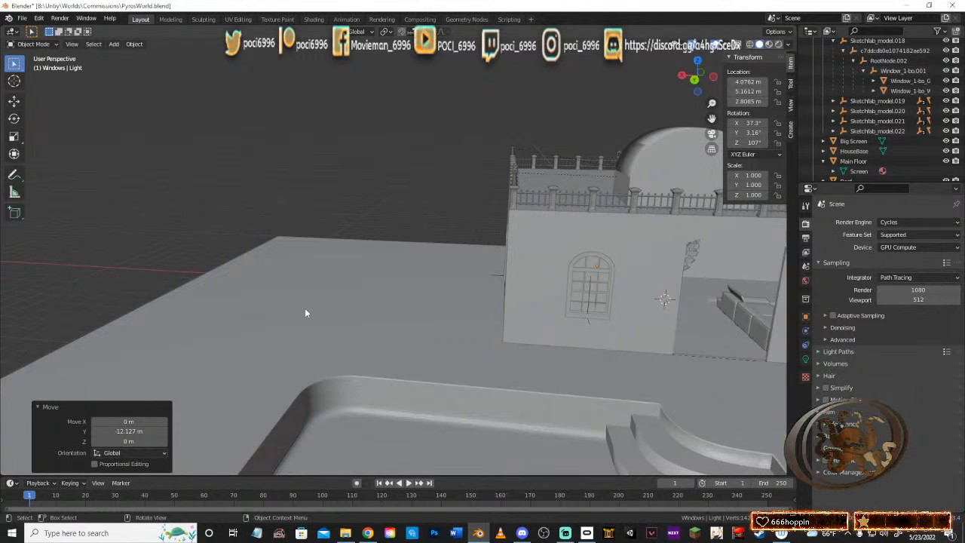
{"action": "middle_click_drag", "start_coordinate": [403, 338], "coordinate": [501, 341]}
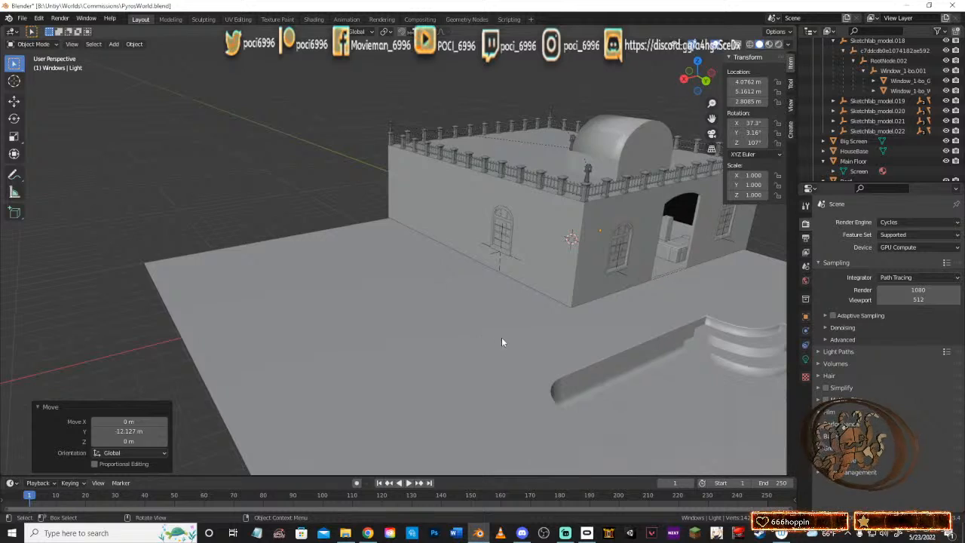
{"action": "middle_click_drag", "start_coordinate": [535, 310], "coordinate": [382, 334]}
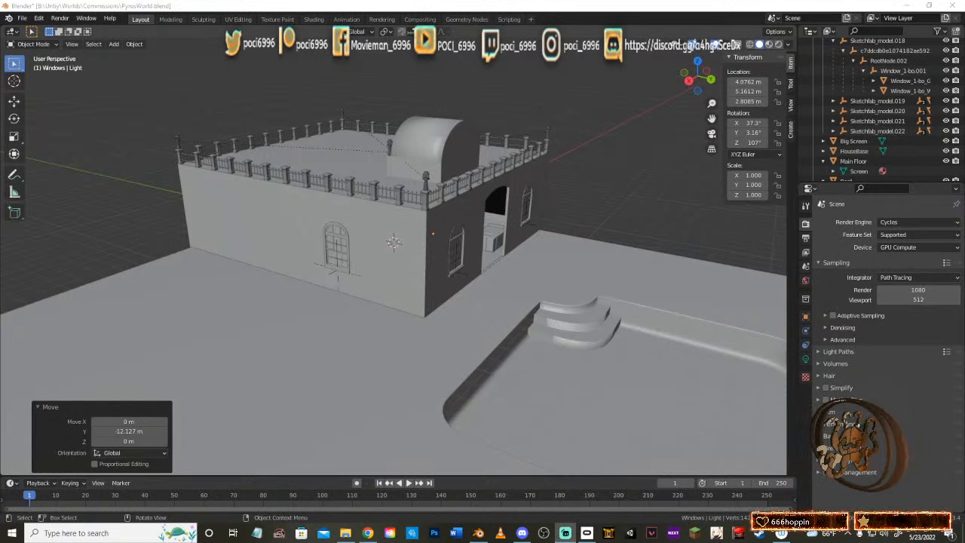
Step: Move the light about 4.18 m along Y out of the house and raise it about 12 m along Z
{"action": "middle_click_drag", "start_coordinate": [553, 166], "coordinate": [344, 159]}
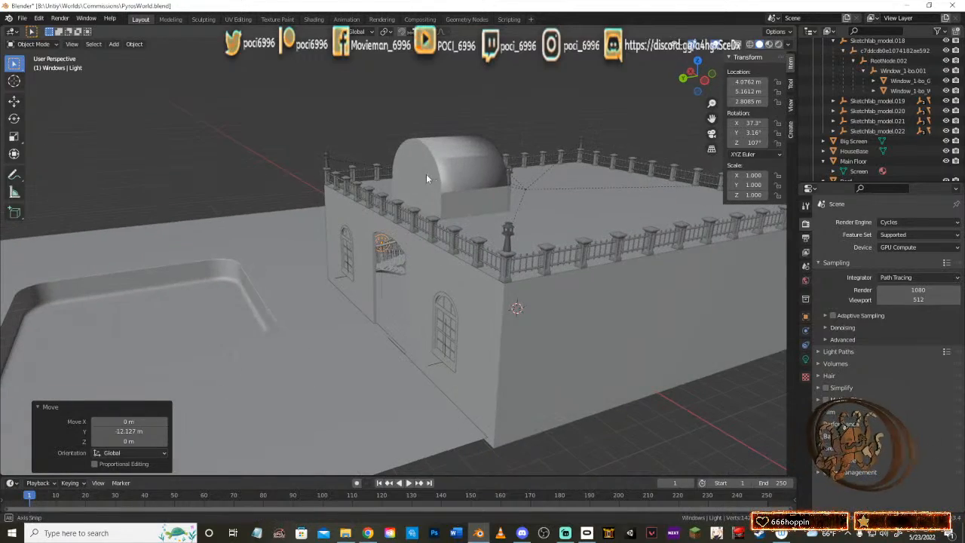
{"action": "middle_click_drag", "start_coordinate": [425, 173], "coordinate": [539, 173]}
{"action": "key", "text": "g"}
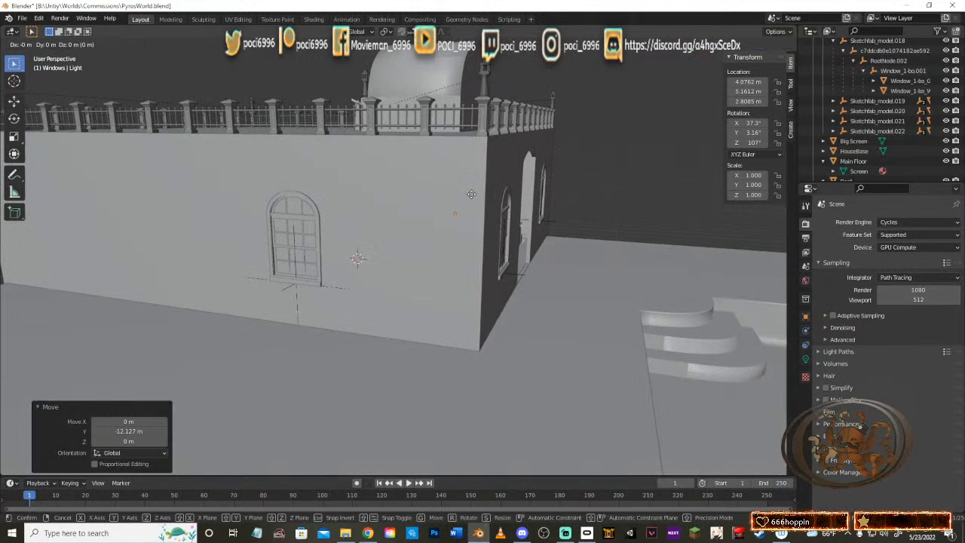
{"action": "key", "text": "y"}
{"action": "left_click", "coordinate": [607, 217]}
{"action": "key", "text": "g"}
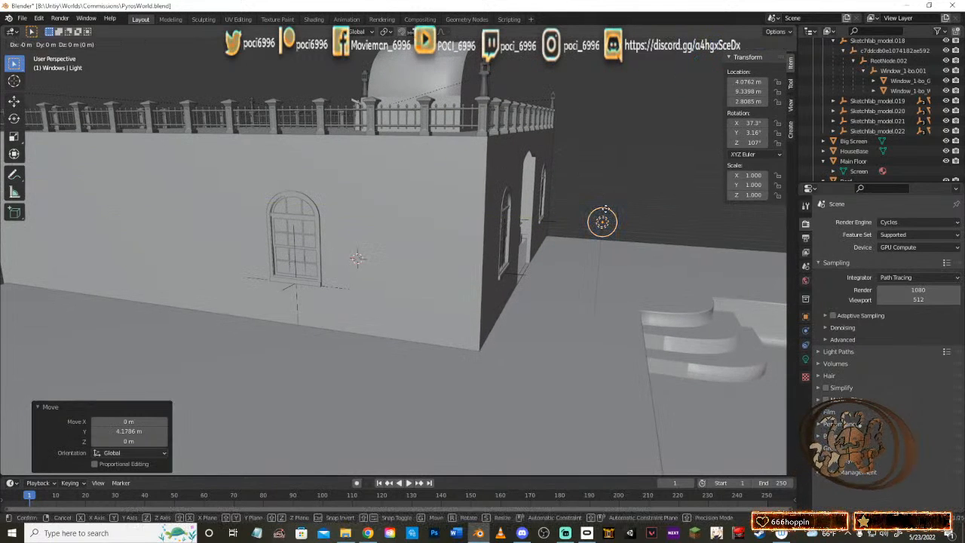
{"action": "key", "text": "z"}
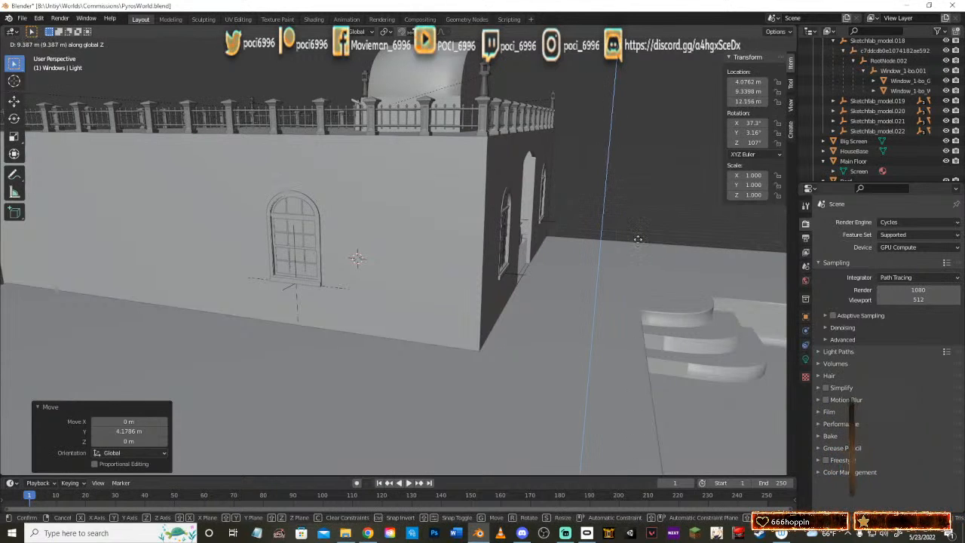
{"action": "left_click", "coordinate": [637, 119]}
{"action": "scroll", "coordinate": [615, 217], "scroll_direction": "down", "scroll_amount": 10}
{"action": "scroll", "coordinate": [528, 245], "scroll_direction": "up", "scroll_amount": 5}
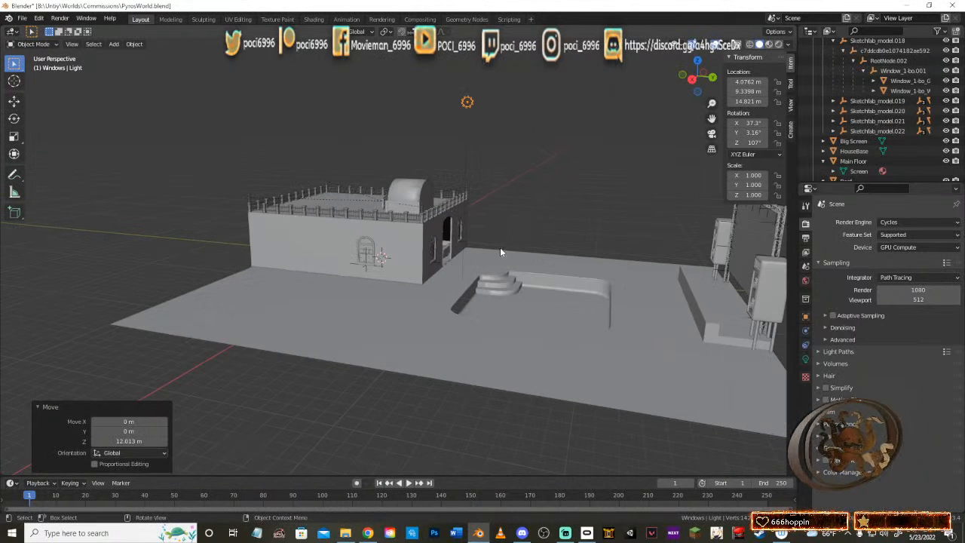
Step: Save the scene to PyrosWorld.blend
{"action": "left_click", "coordinate": [598, 206]}
{"action": "middle_click_drag", "start_coordinate": [605, 279], "coordinate": [476, 322]}
{"action": "scroll", "coordinate": [373, 294], "scroll_direction": "up", "scroll_amount": 6}
{"action": "scroll", "coordinate": [375, 291], "scroll_direction": "up", "scroll_amount": 4}
{"action": "scroll", "coordinate": [449, 299], "scroll_direction": "down", "scroll_amount": 5}
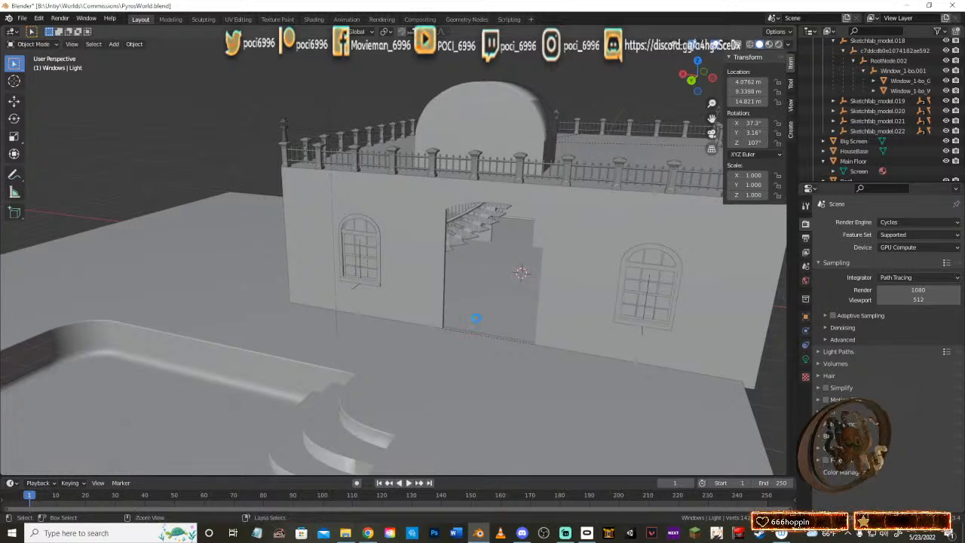
{"action": "key", "text": "ctrl+s"}
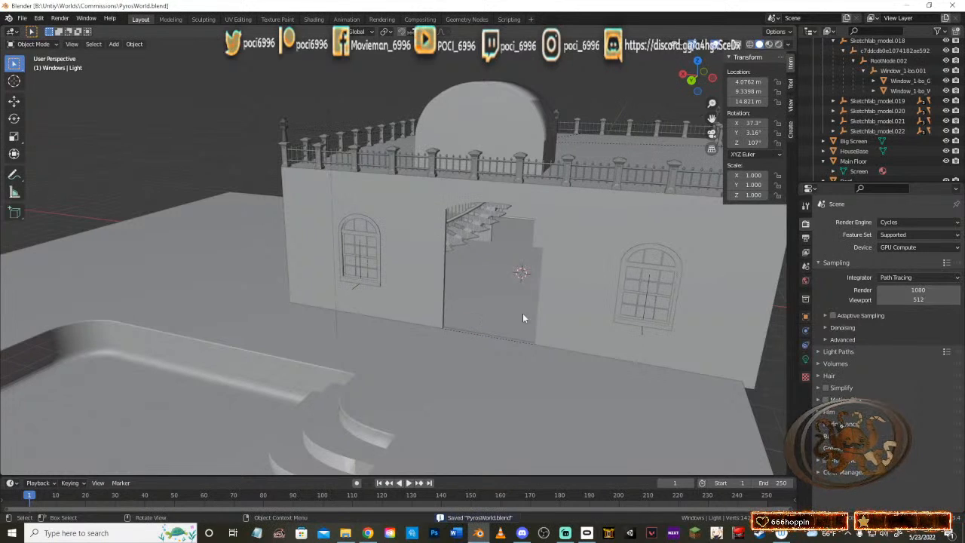
Step: Preview the house front in rendered viewport shading and return the viewport to solid shading
{"action": "left_click", "coordinate": [788, 32]}
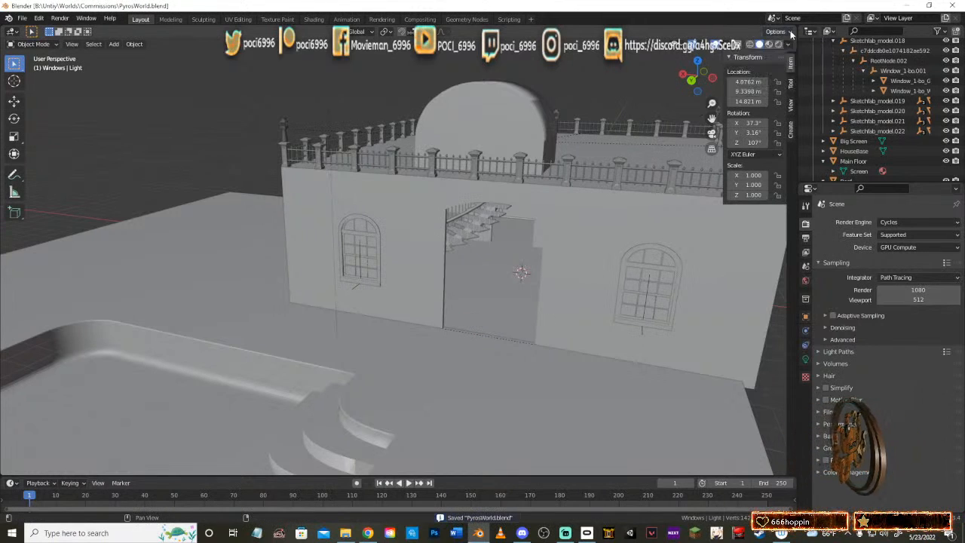
{"action": "left_click", "coordinate": [787, 44]}
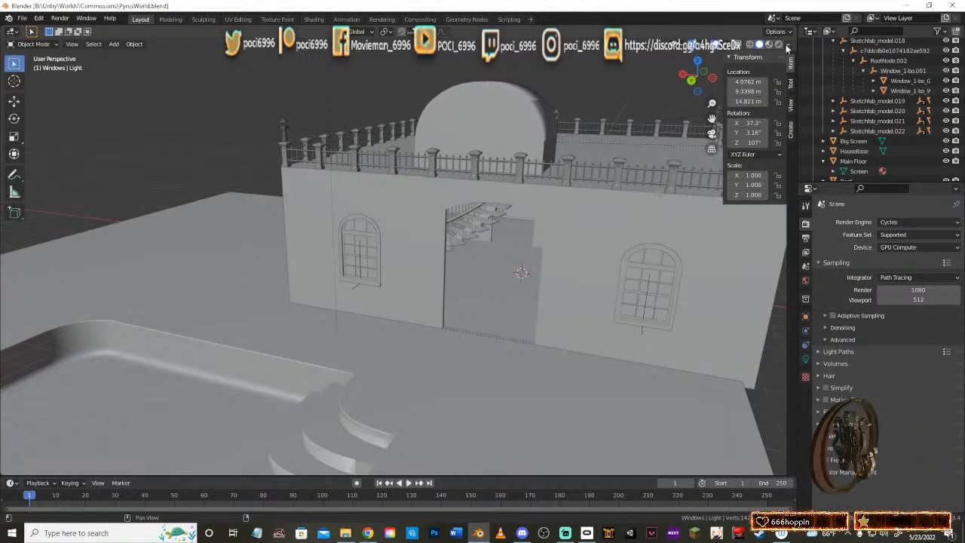
{"action": "left_click", "coordinate": [724, 47]}
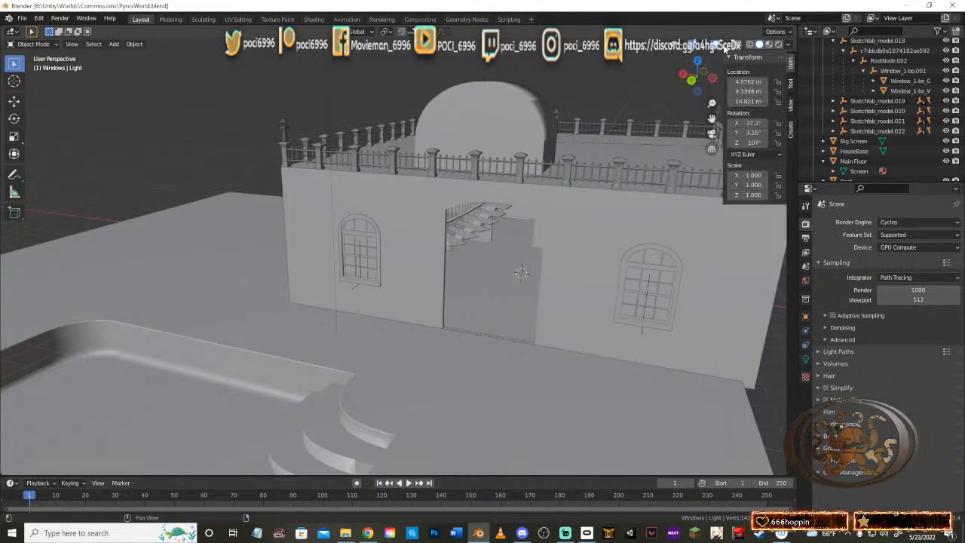
{"action": "left_click", "coordinate": [778, 44]}
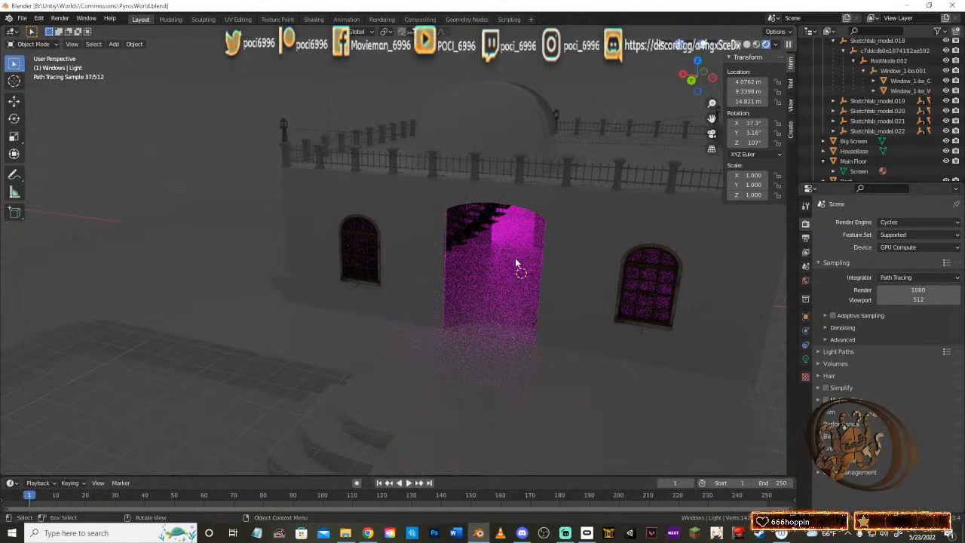
{"action": "left_click", "coordinate": [756, 45]}
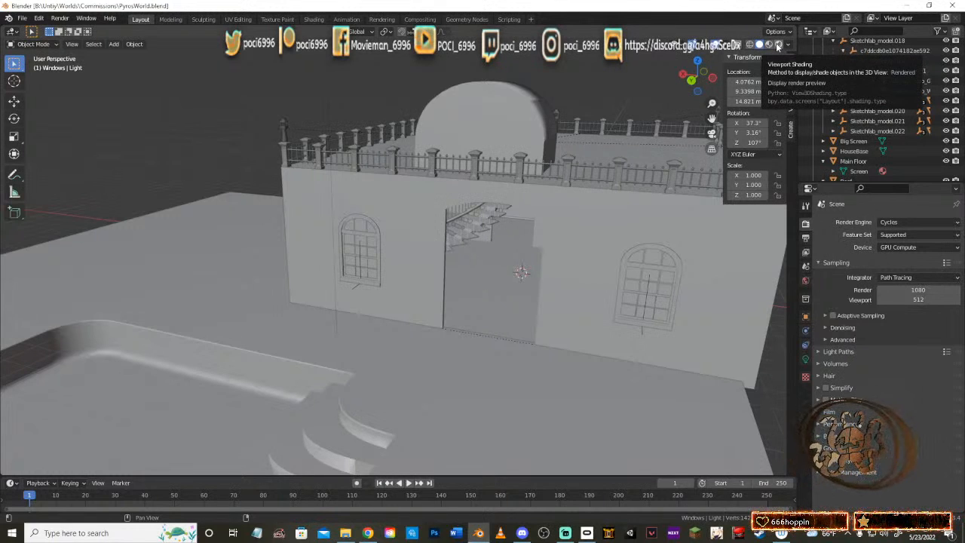
{"action": "left_click", "coordinate": [789, 46]}
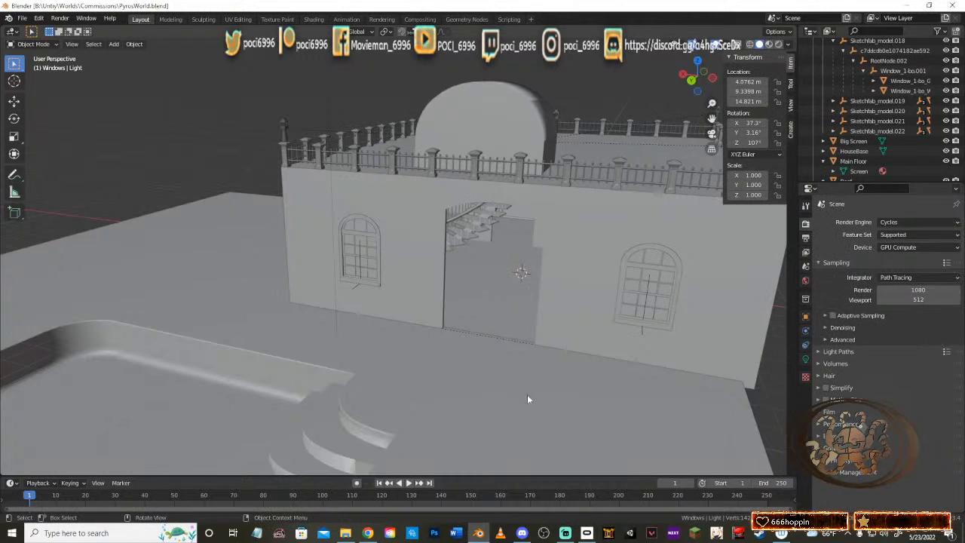
{"action": "middle_click_drag", "start_coordinate": [468, 301], "coordinate": [417, 325]}
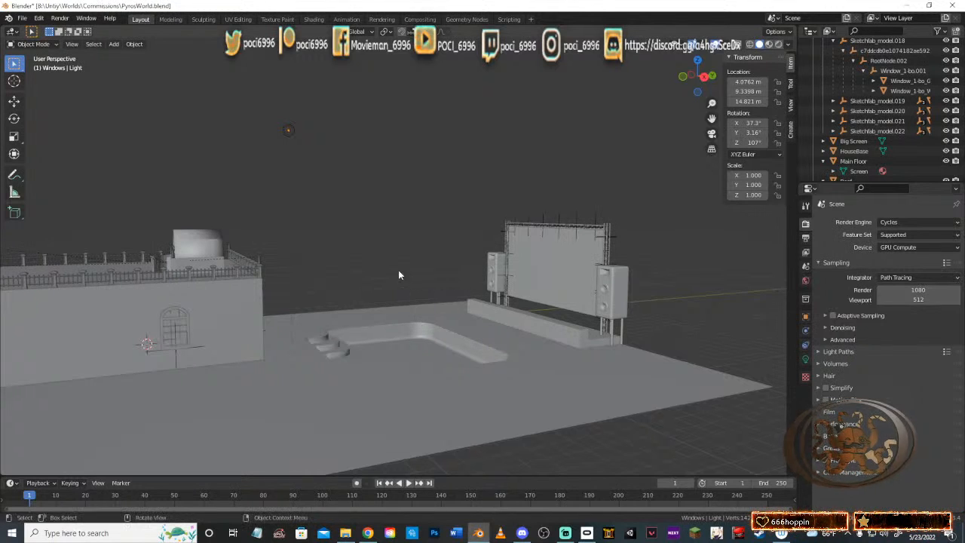
{"action": "middle_click_drag", "start_coordinate": [398, 270], "coordinate": [498, 266]}
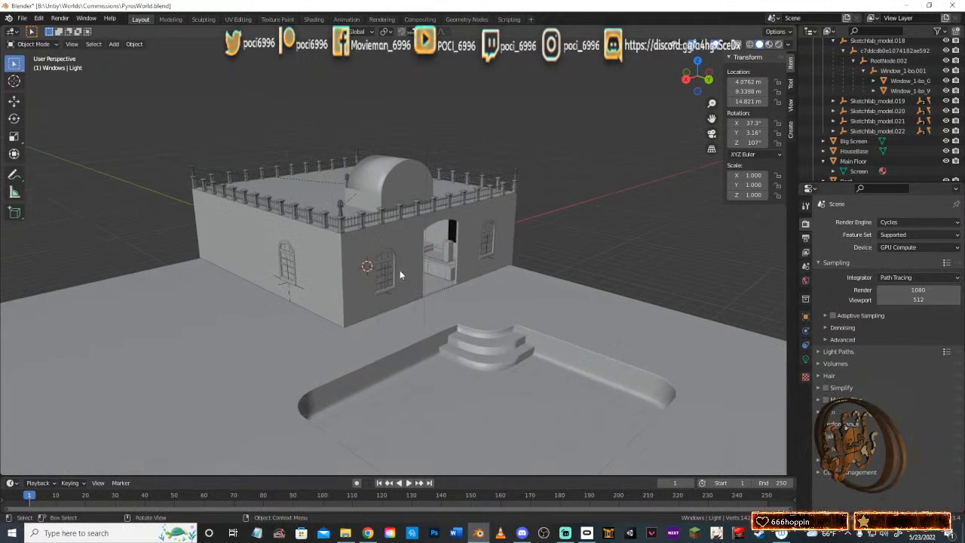
{"action": "middle_click_drag", "start_coordinate": [400, 270], "coordinate": [466, 259]}
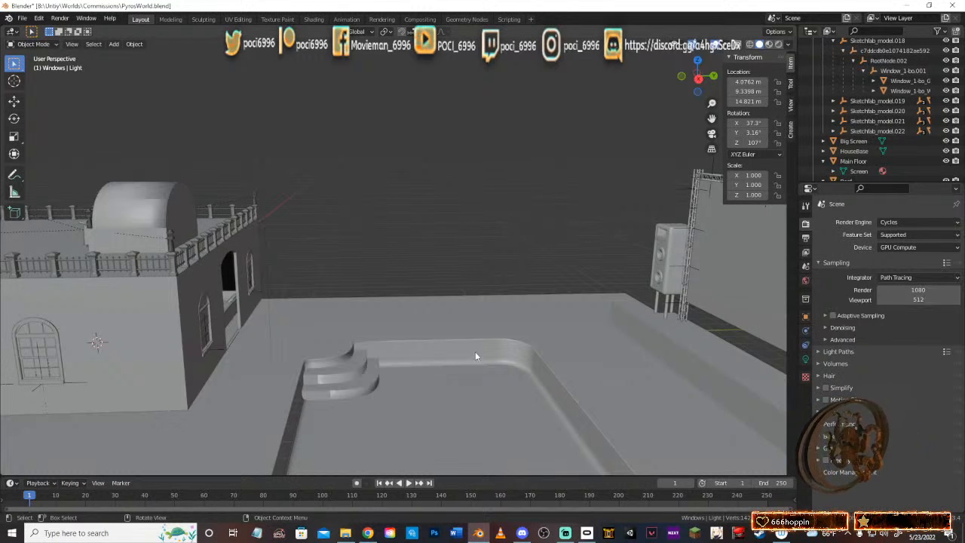
Step: Move the 1.8 m tall block from the sofa about 16.8 m along X outside the house and raise it about 0.36 m
{"action": "middle_click_drag", "start_coordinate": [475, 353], "coordinate": [443, 365]}
{"action": "middle_click_drag", "start_coordinate": [457, 365], "coordinate": [482, 362]}
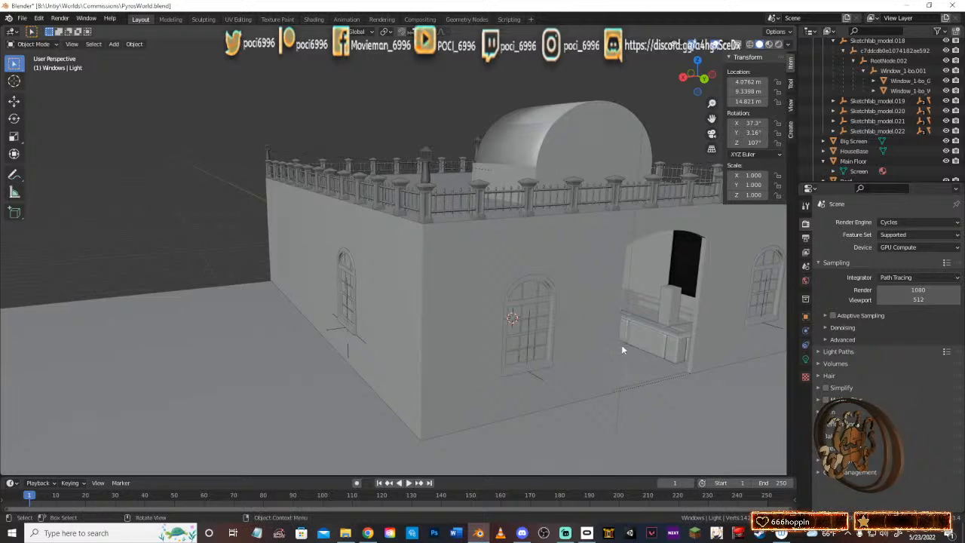
{"action": "left_click", "coordinate": [668, 307]}
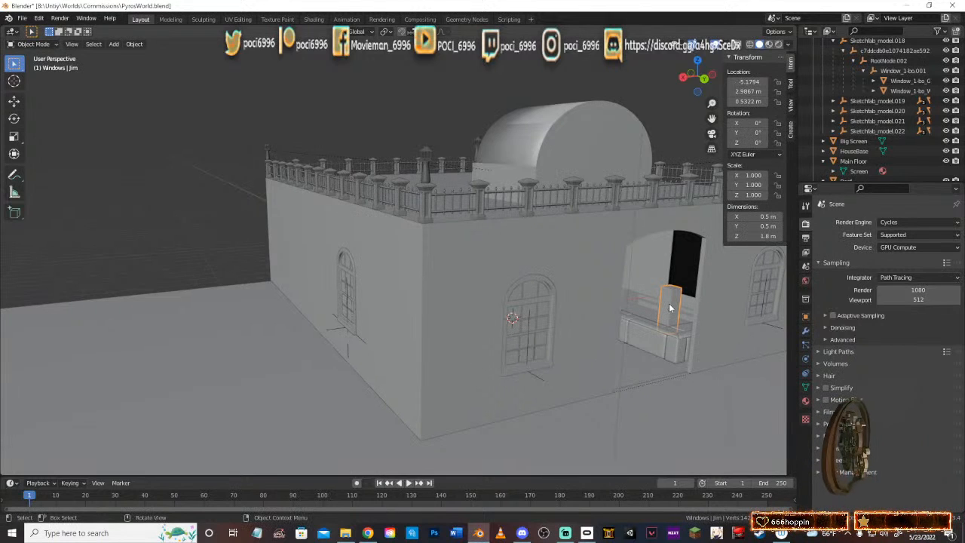
{"action": "key", "text": "g"}
{"action": "key", "text": "x"}
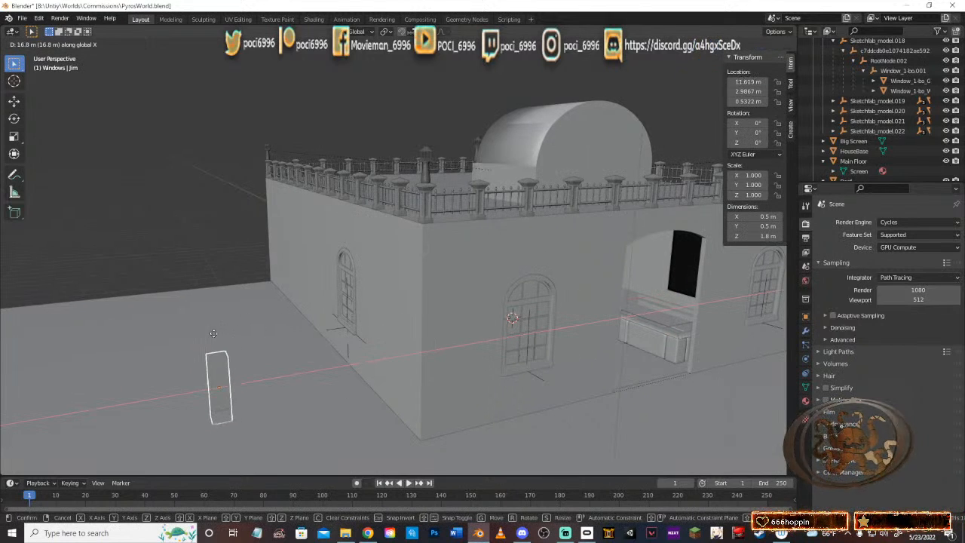
{"action": "left_click", "coordinate": [213, 333]}
{"action": "key", "text": "g"}
{"action": "key", "text": "z"}
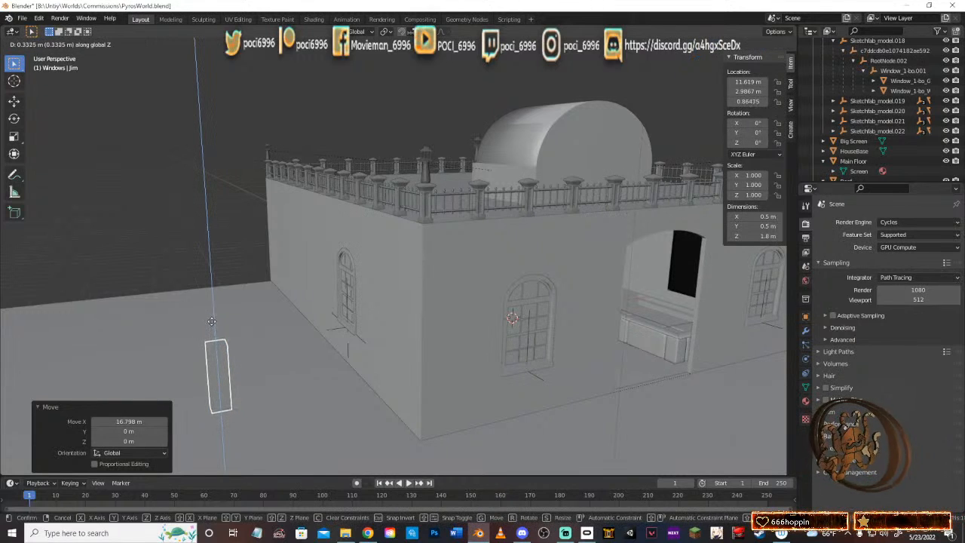
{"action": "left_click", "coordinate": [212, 319]}
Step: Shift the 1.8 m tall block about -5.4 m along Y beside the house's side wall
{"action": "middle_click_drag", "start_coordinate": [212, 319], "coordinate": [452, 279]}
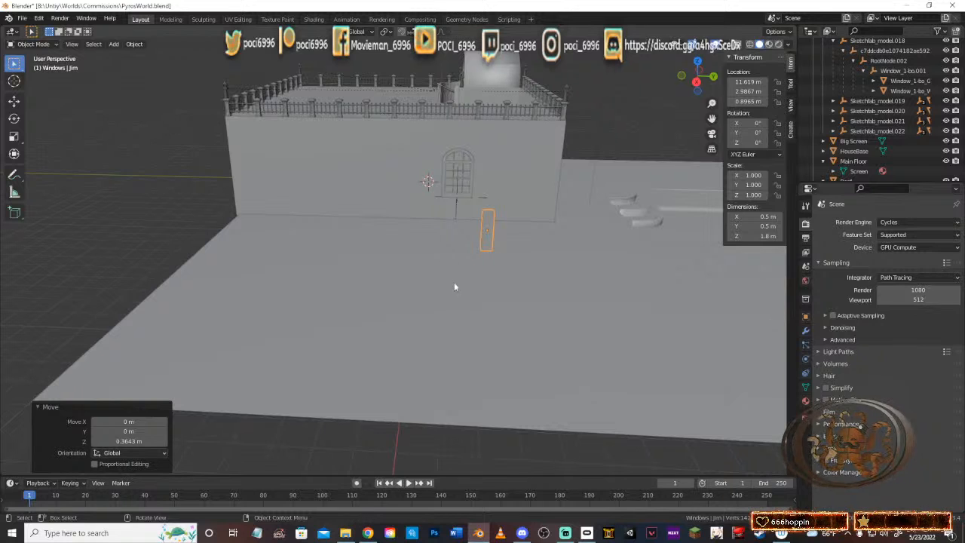
{"action": "key", "text": "g"}
{"action": "key", "text": "y"}
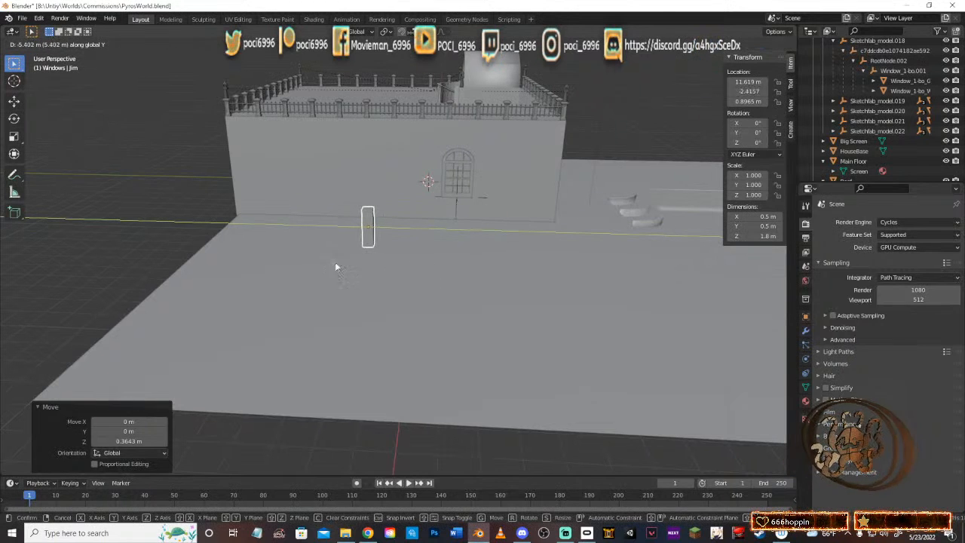
{"action": "left_click", "coordinate": [335, 264]}
{"action": "middle_click_drag", "start_coordinate": [336, 264], "coordinate": [435, 184]}
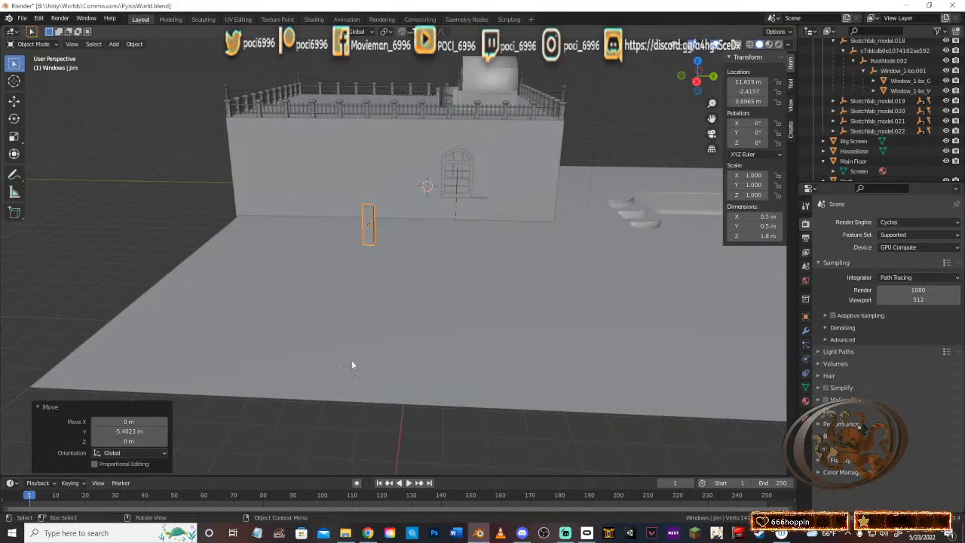
{"action": "middle_click_drag", "start_coordinate": [392, 278], "coordinate": [312, 288]}
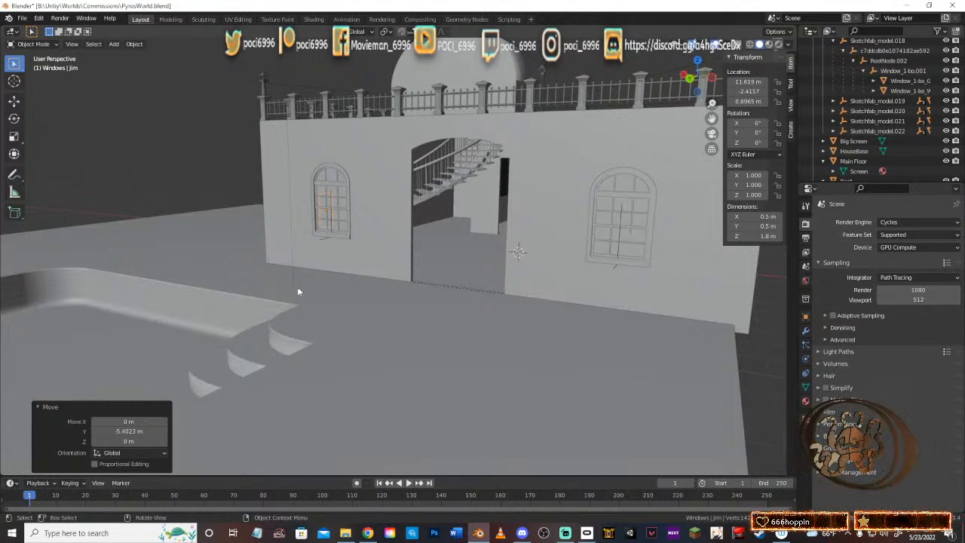
{"action": "middle_click_drag", "start_coordinate": [295, 286], "coordinate": [386, 284]}
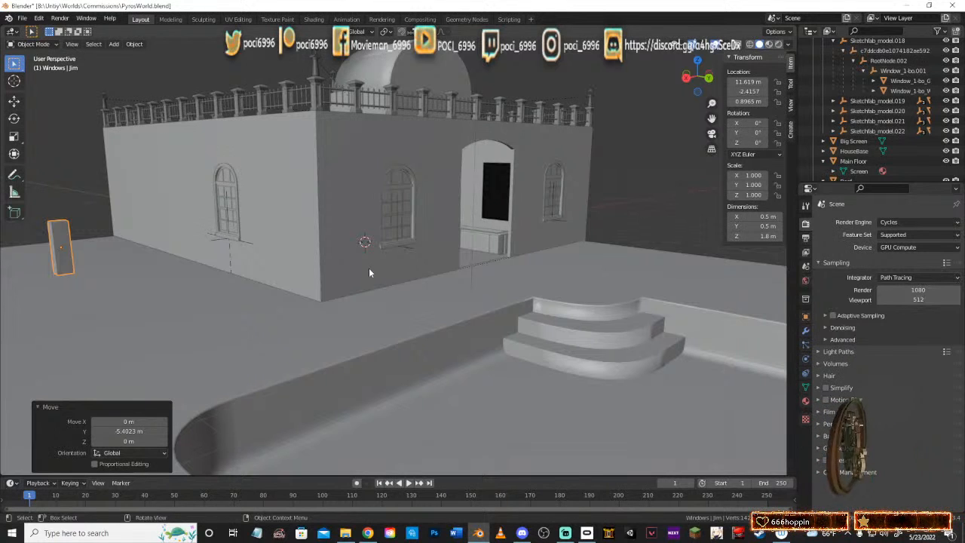
{"action": "left_click", "coordinate": [782, 533]}
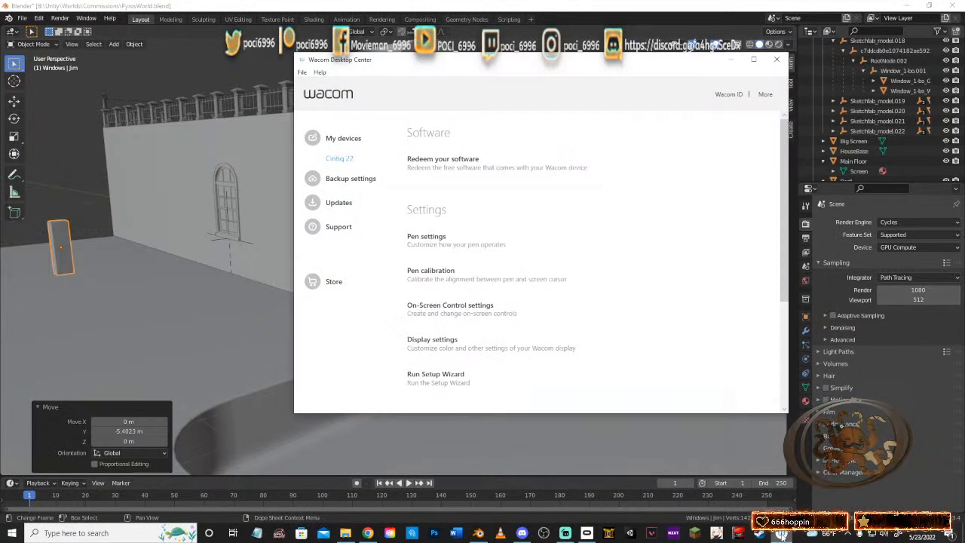
{"action": "left_click", "coordinate": [776, 59]}
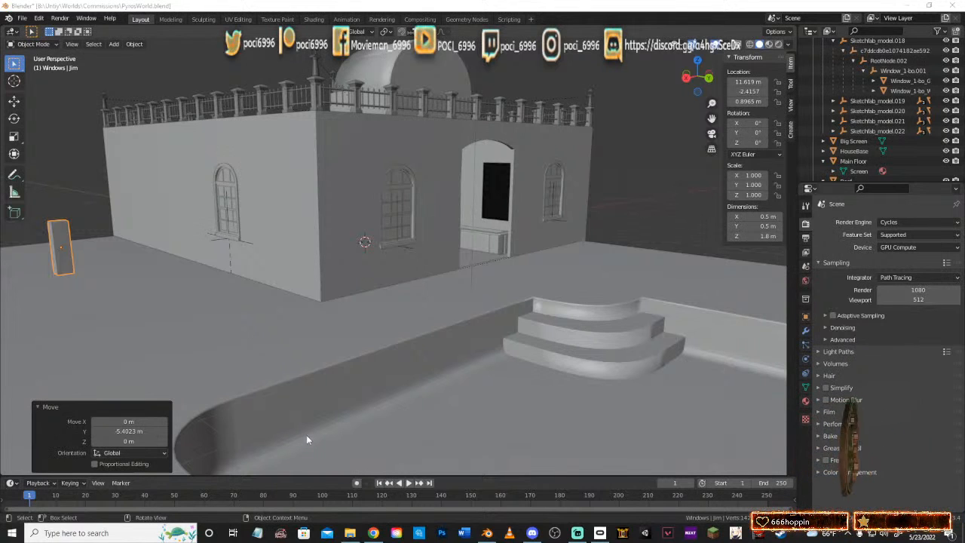
Step: Inspect the house's arched windows and front doorway from outside and the spiral staircase room from inside
{"action": "middle_click_drag", "start_coordinate": [250, 334], "coordinate": [343, 323]}
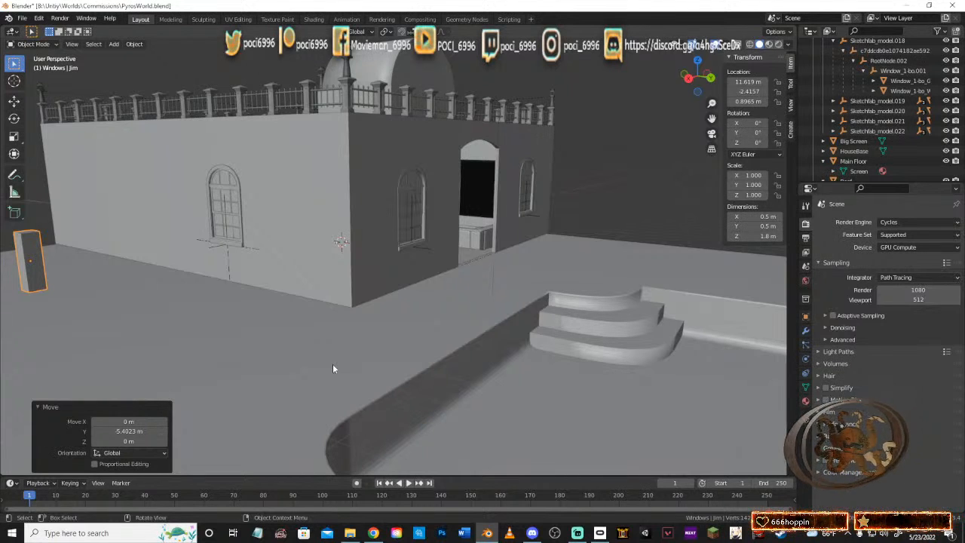
{"action": "middle_click_drag", "start_coordinate": [406, 335], "coordinate": [276, 340]}
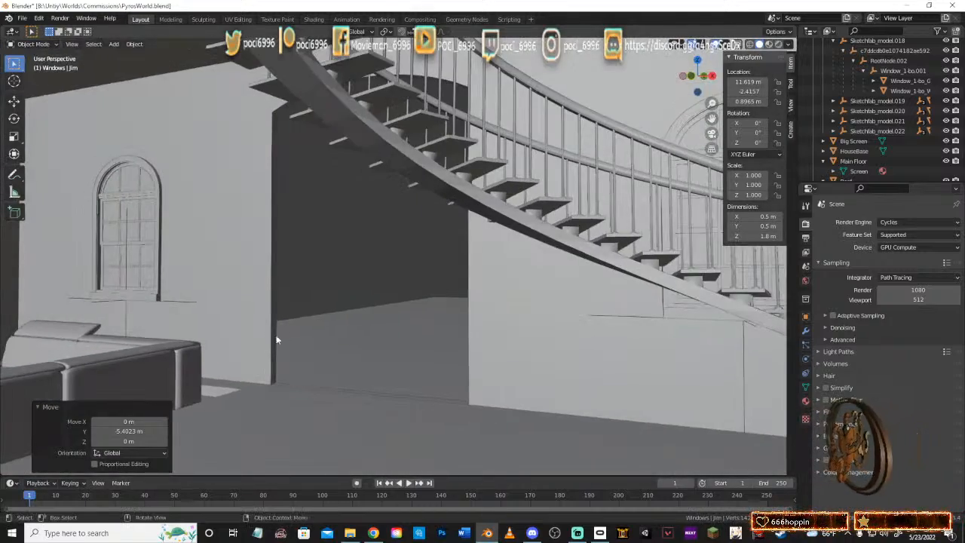
{"action": "middle_click_drag", "start_coordinate": [398, 317], "coordinate": [369, 322]}
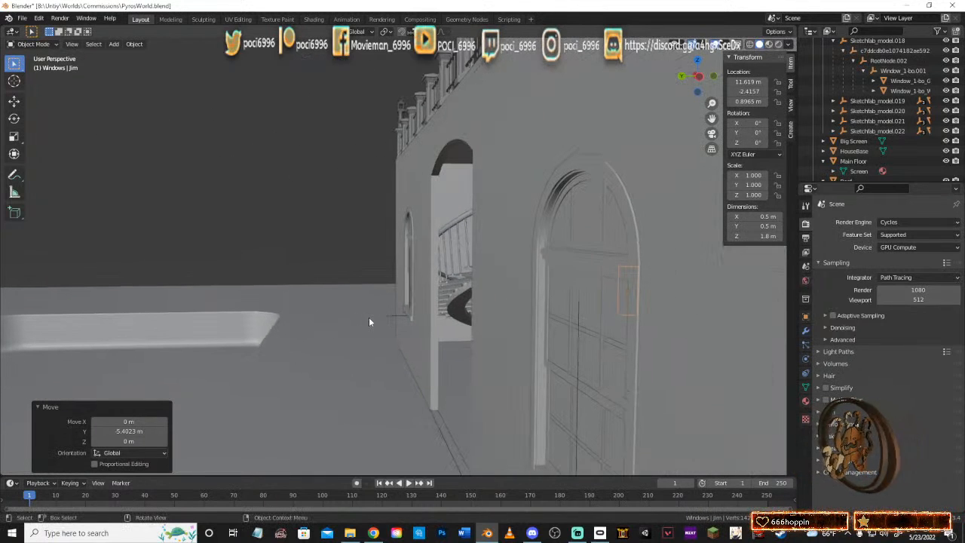
{"action": "left_click", "coordinate": [582, 172]}
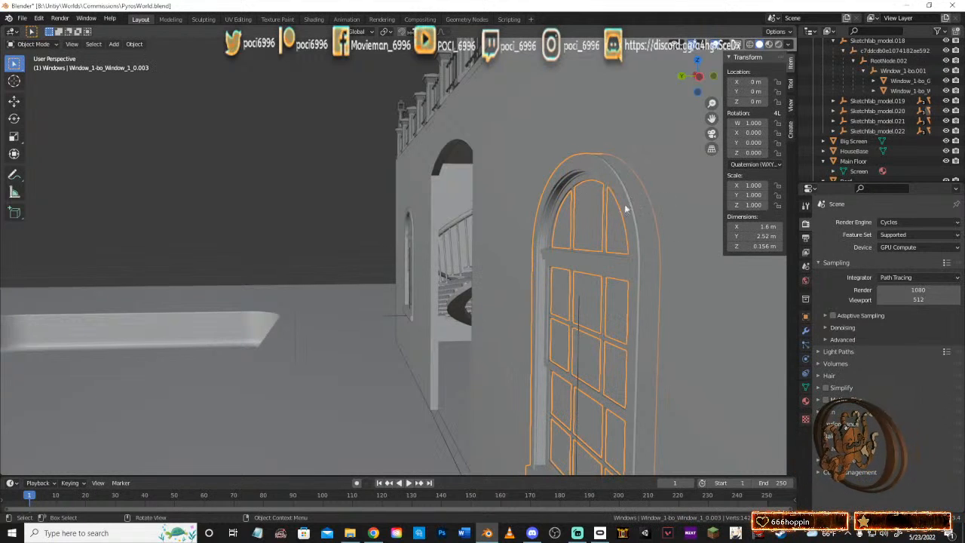
{"action": "left_click", "coordinate": [277, 165]}
{"action": "middle_click_drag", "start_coordinate": [302, 205], "coordinate": [408, 248]}
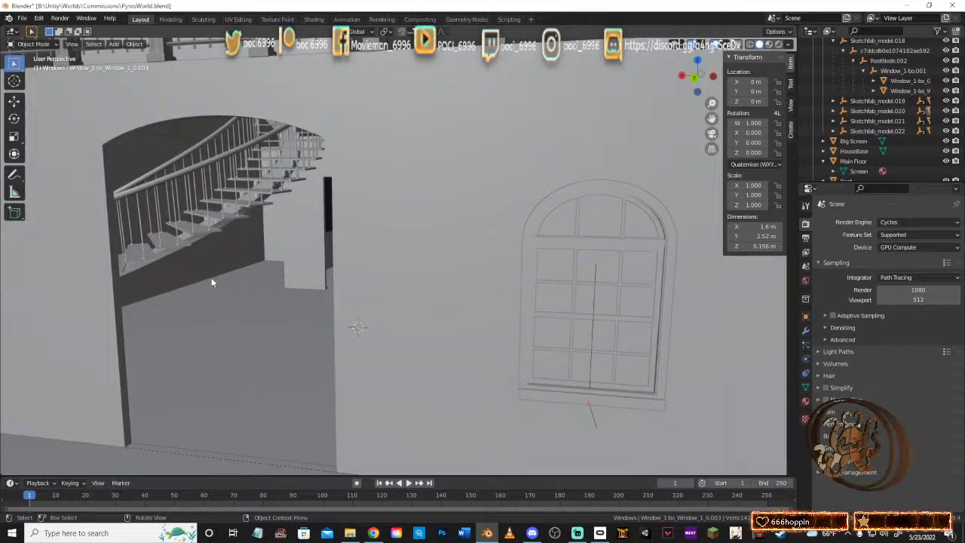
{"action": "scroll", "coordinate": [211, 282], "scroll_direction": "down", "scroll_amount": 3}
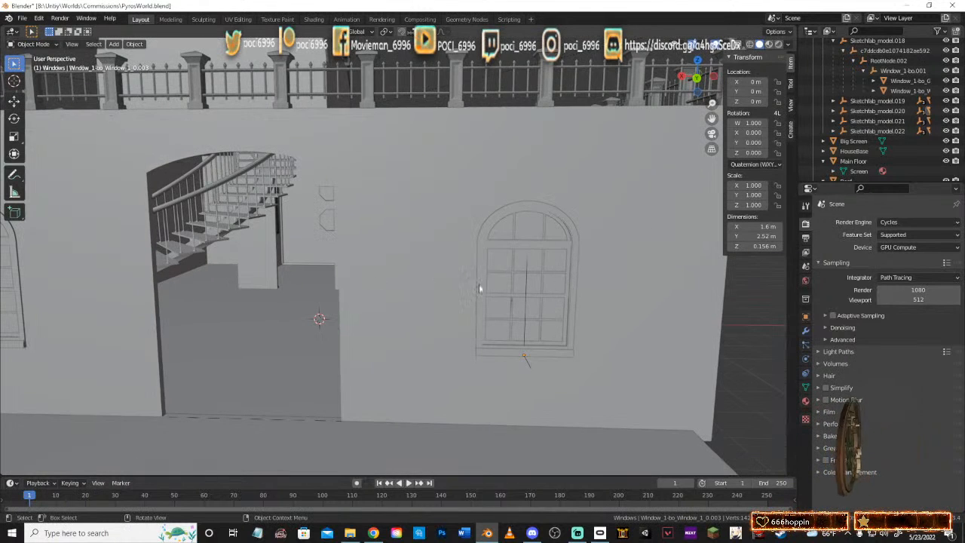
{"action": "middle_click_drag", "start_coordinate": [479, 288], "coordinate": [160, 187]}
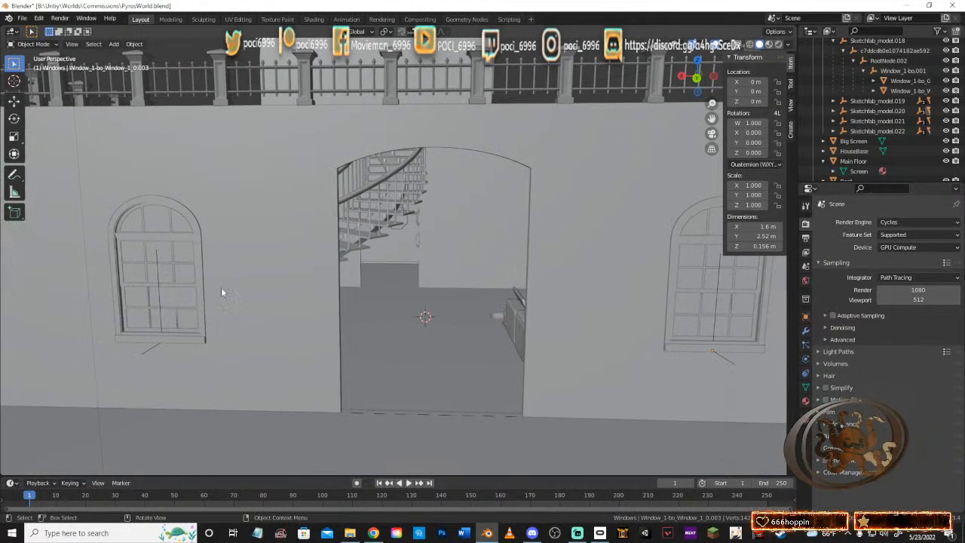
{"action": "middle_click_drag", "start_coordinate": [355, 277], "coordinate": [231, 273]}
{"action": "middle_click_drag", "start_coordinate": [413, 282], "coordinate": [379, 256]}
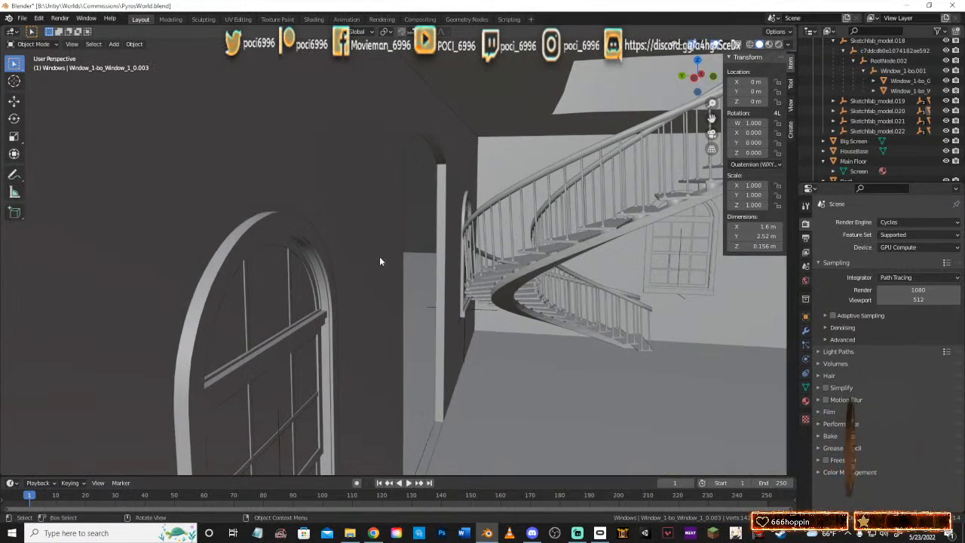
Step: Examine the house's outer corner, front wall and balcony fence, plus the interior around the spiral staircase
{"action": "middle_click_drag", "start_coordinate": [224, 269], "coordinate": [358, 292]}
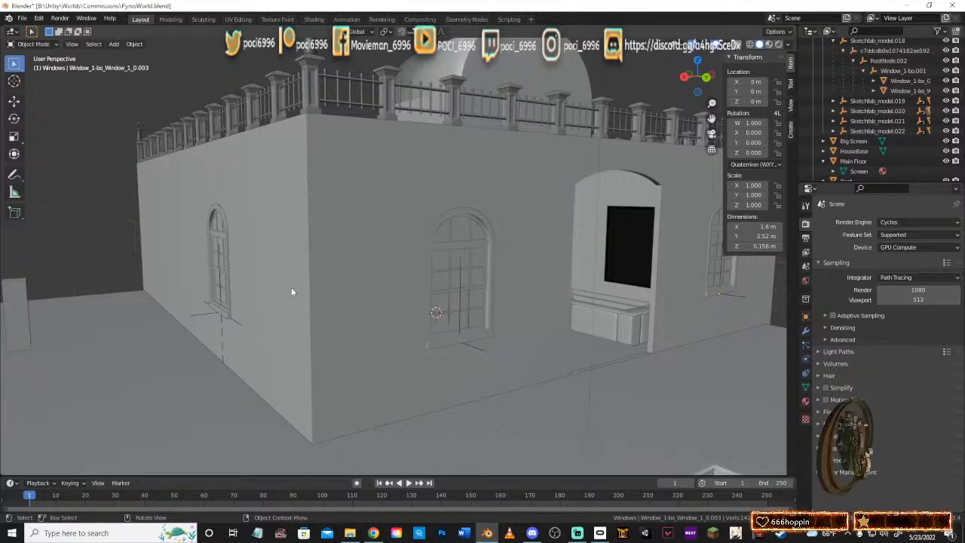
{"action": "middle_click_drag", "start_coordinate": [246, 305], "coordinate": [354, 312]}
{"action": "middle_click_drag", "start_coordinate": [455, 286], "coordinate": [399, 314]}
{"action": "scroll", "coordinate": [356, 288], "scroll_direction": "up", "scroll_amount": 4}
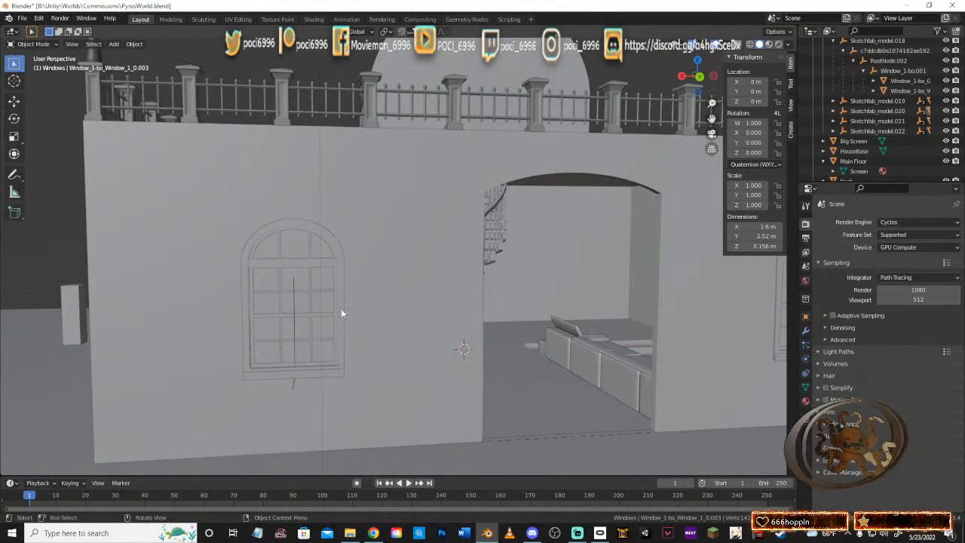
{"action": "scroll", "coordinate": [325, 299], "scroll_direction": "down", "scroll_amount": 4}
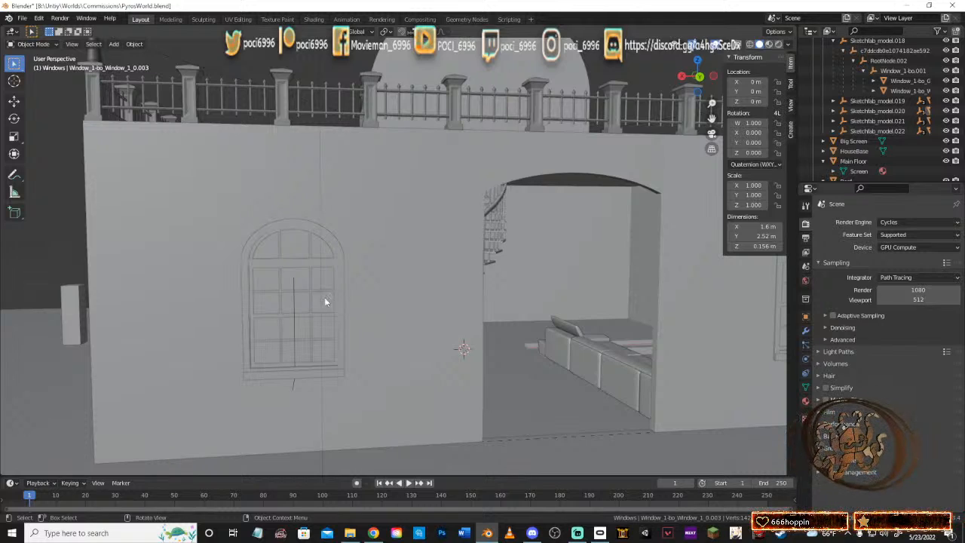
{"action": "middle_click_drag", "start_coordinate": [325, 299], "coordinate": [459, 315]}
{"action": "middle_click_drag", "start_coordinate": [393, 310], "coordinate": [514, 315]}
{"action": "scroll", "coordinate": [514, 317], "scroll_direction": "down", "scroll_amount": 8}
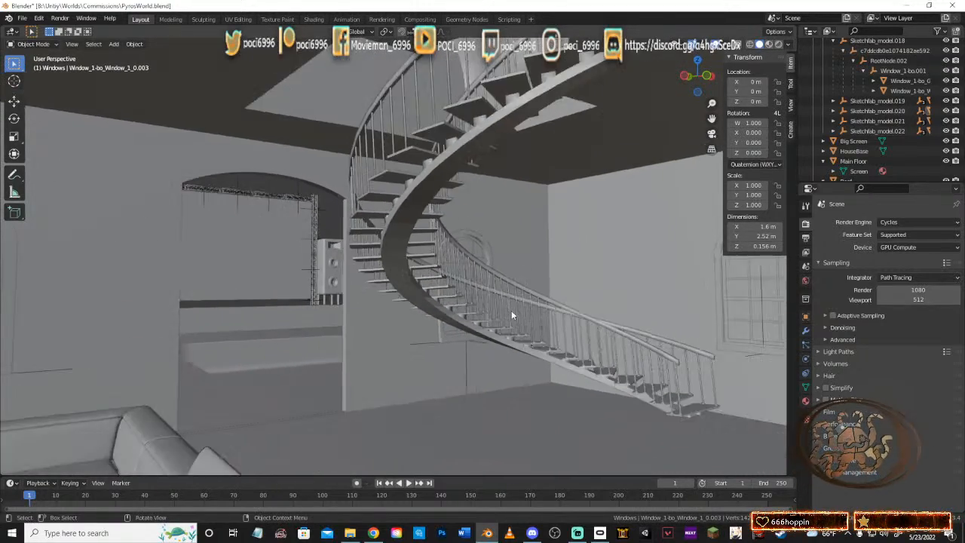
{"action": "scroll", "coordinate": [888, 110], "scroll_direction": "down", "scroll_amount": 3}
Step: Add a Sun light to the top-level Scene Collection
{"action": "scroll", "coordinate": [888, 110], "scroll_direction": "down", "scroll_amount": 4}
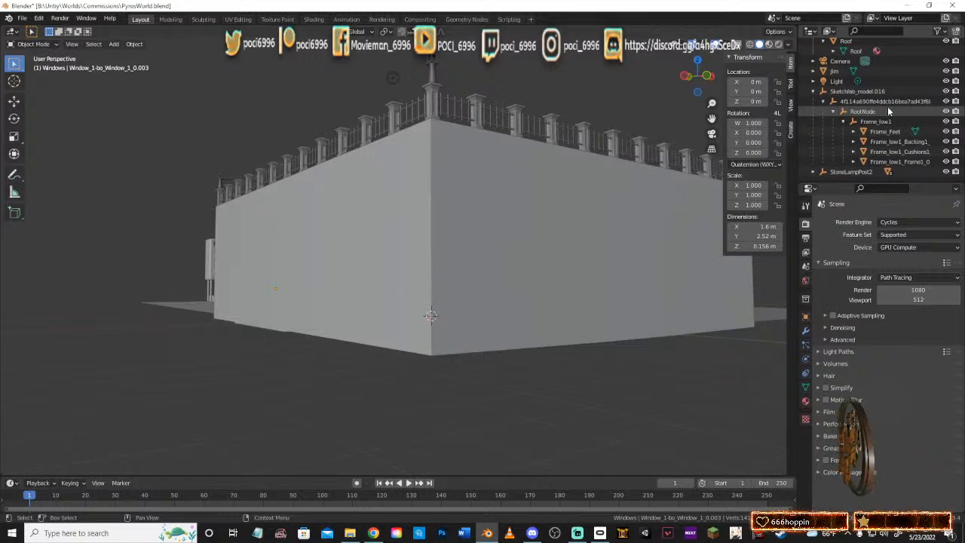
{"action": "scroll", "coordinate": [860, 111], "scroll_direction": "up", "scroll_amount": 10}
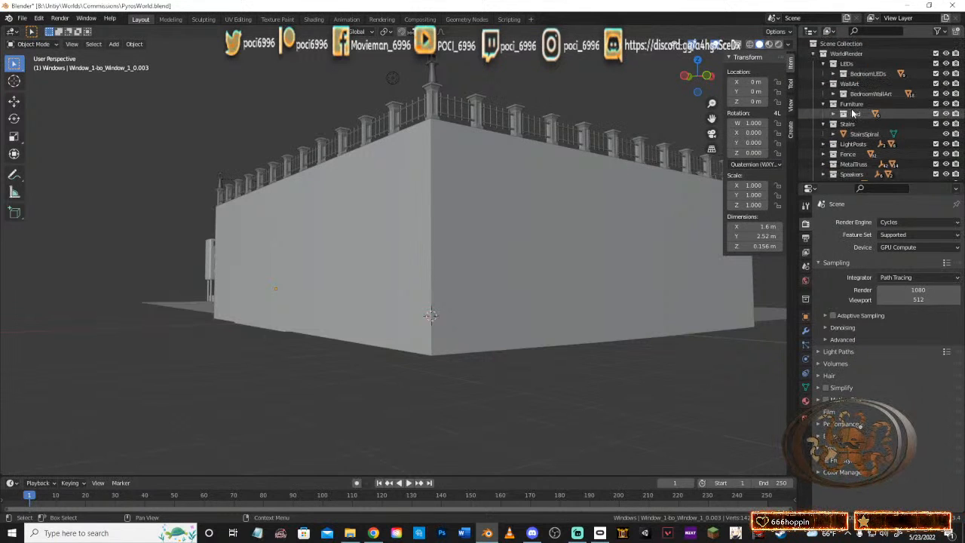
{"action": "left_click", "coordinate": [838, 42]}
{"action": "left_click", "coordinate": [114, 43]}
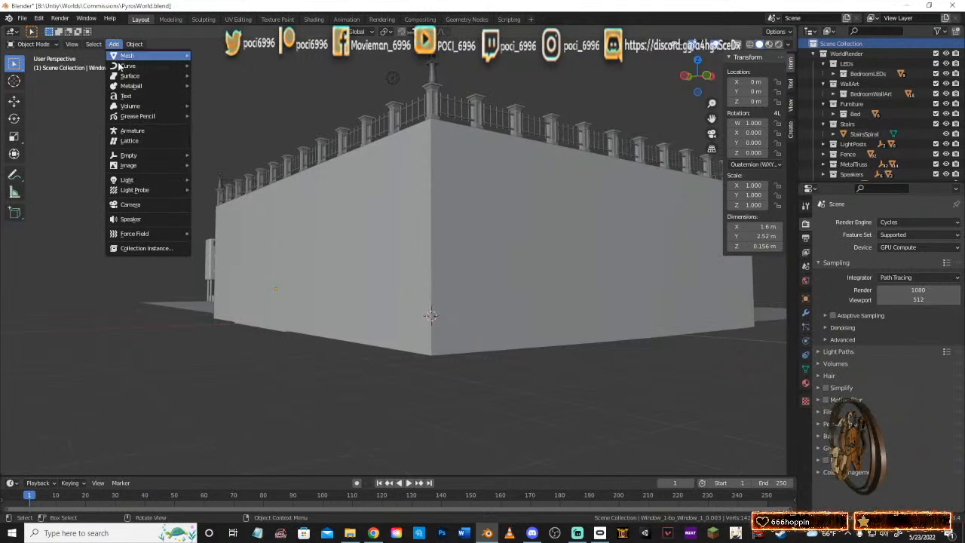
{"action": "mouse_move", "coordinate": [150, 182]}
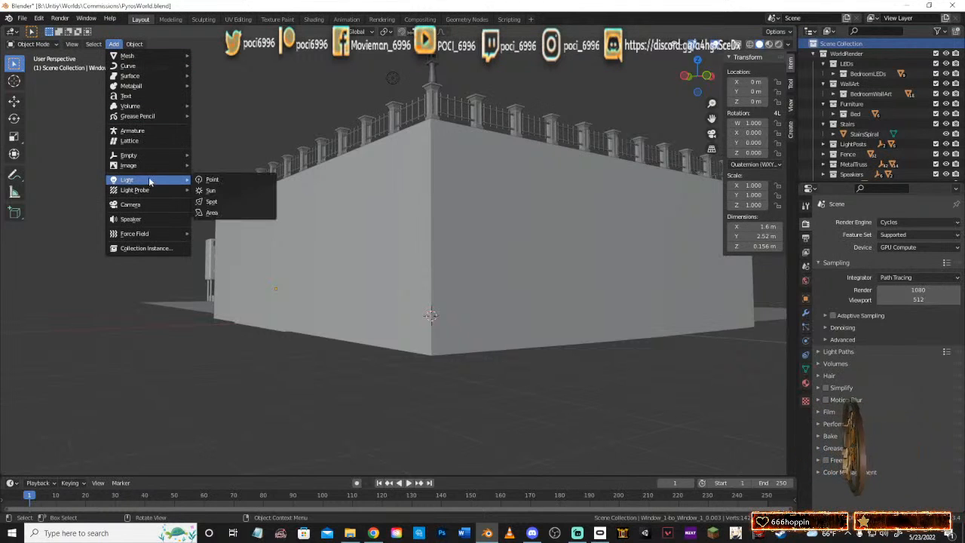
{"action": "left_click", "coordinate": [216, 189]}
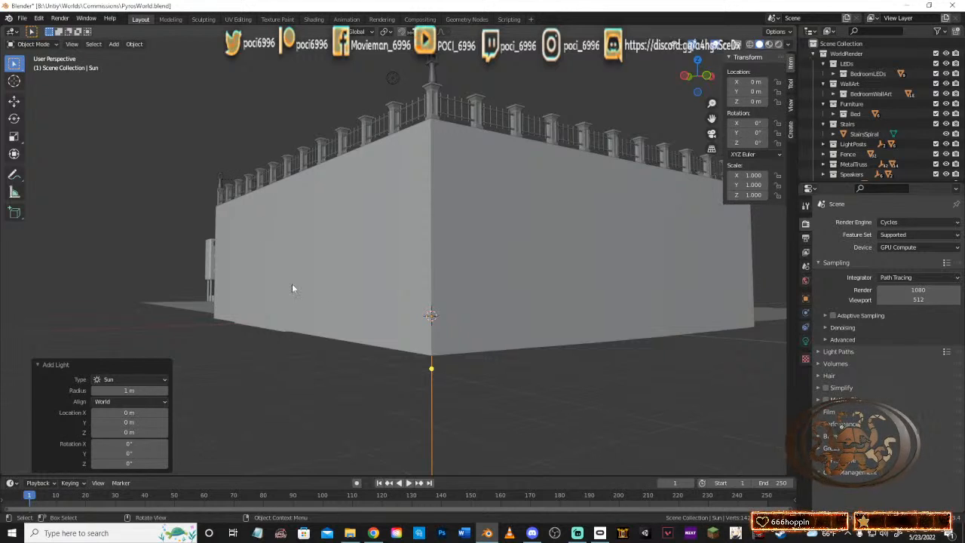
Step: Raise the sun light about 20.3 m along Z and move it about 19 m along Y over the pool area
{"action": "scroll", "coordinate": [371, 370], "scroll_direction": "down", "scroll_amount": 8}
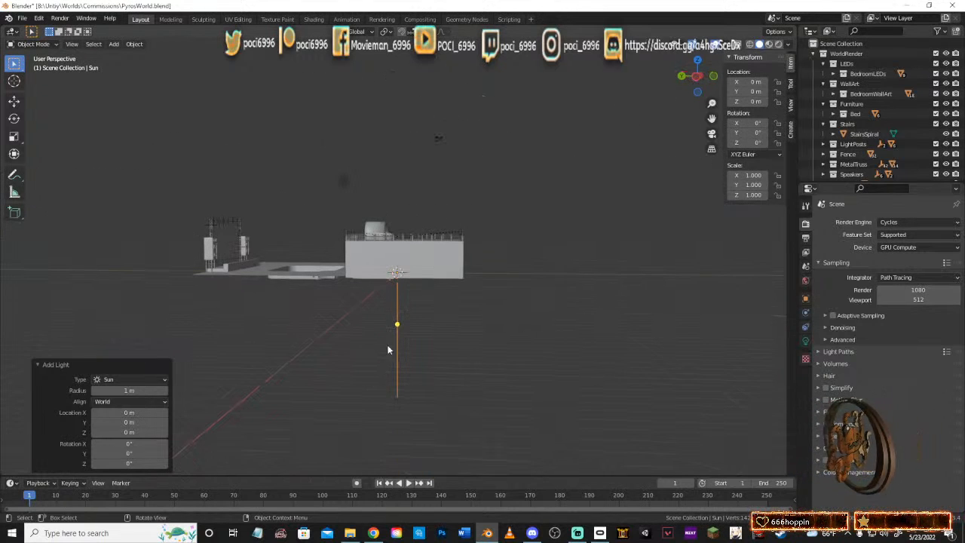
{"action": "key", "text": "g"}
{"action": "key", "text": "z"}
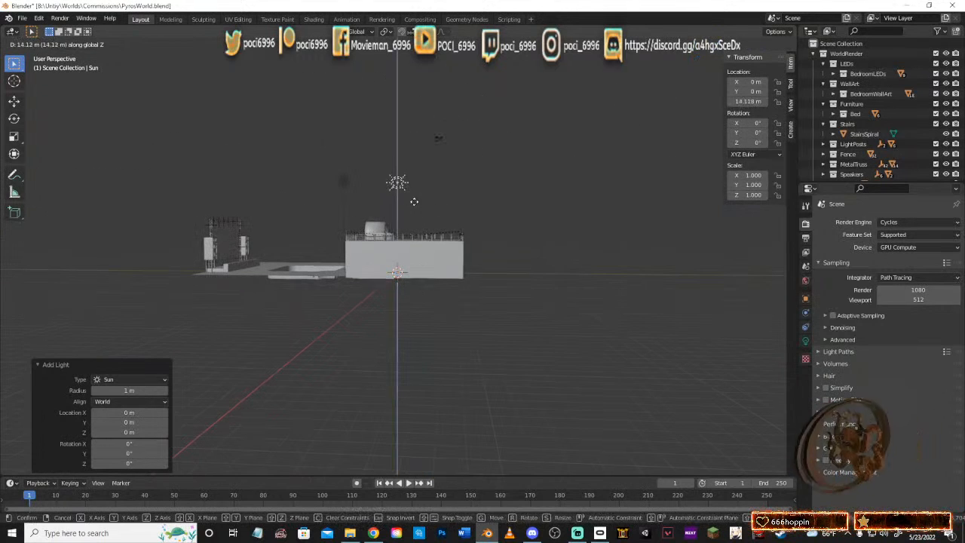
{"action": "left_click", "coordinate": [412, 166]}
{"action": "key", "text": "g"}
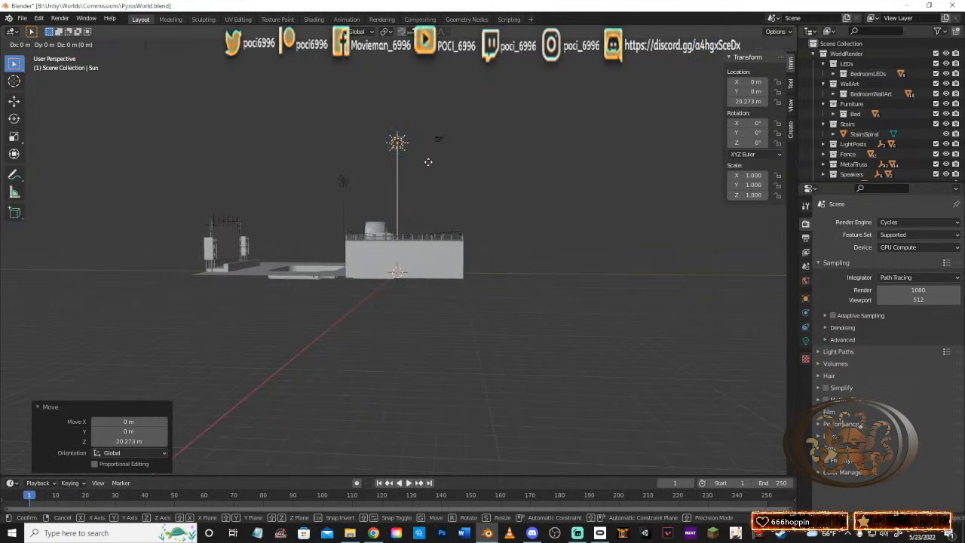
{"action": "key", "text": "x"}
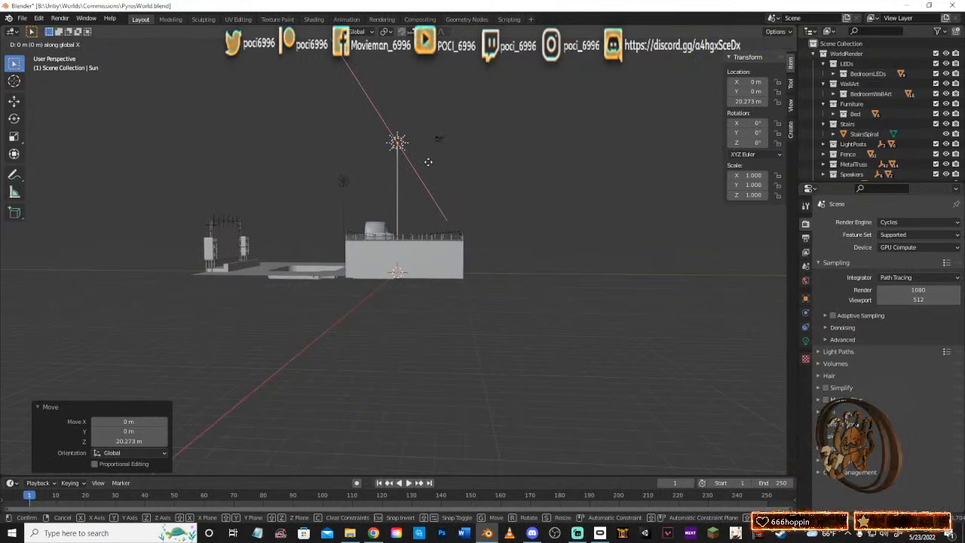
{"action": "key", "text": "y"}
{"action": "left_click", "coordinate": [323, 200]}
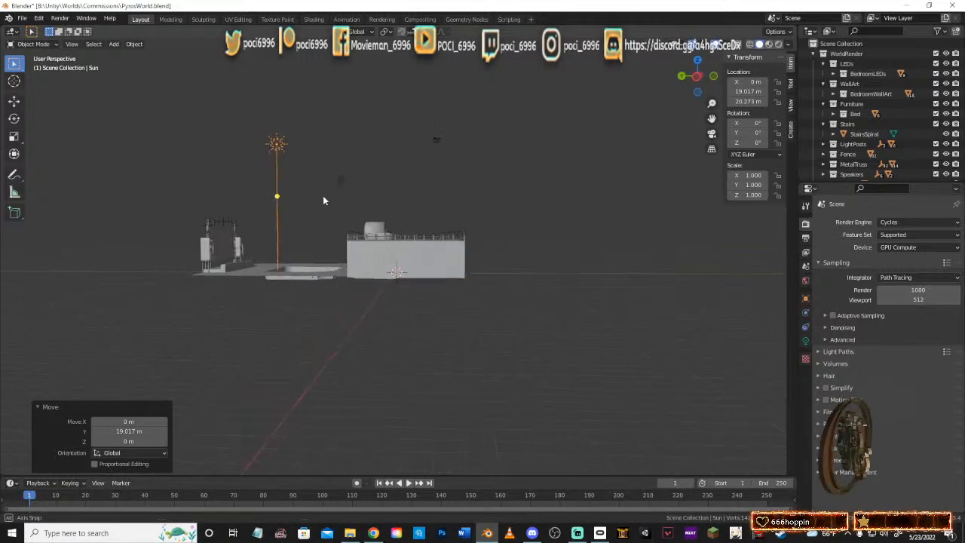
Step: Preview an arched window from inside the house in rendered viewport shading
{"action": "middle_click_drag", "start_coordinate": [323, 201], "coordinate": [303, 213]}
{"action": "scroll", "coordinate": [304, 213], "scroll_direction": "up", "scroll_amount": 12}
{"action": "middle_click_drag", "start_coordinate": [346, 244], "coordinate": [323, 318]}
{"action": "key", "text": "shift+grave"}
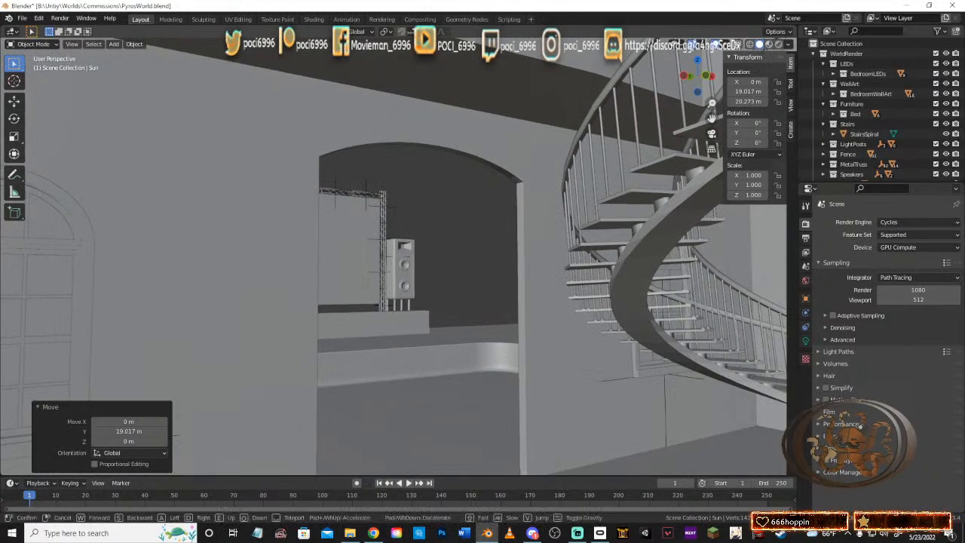
{"action": "key", "text": "w"}
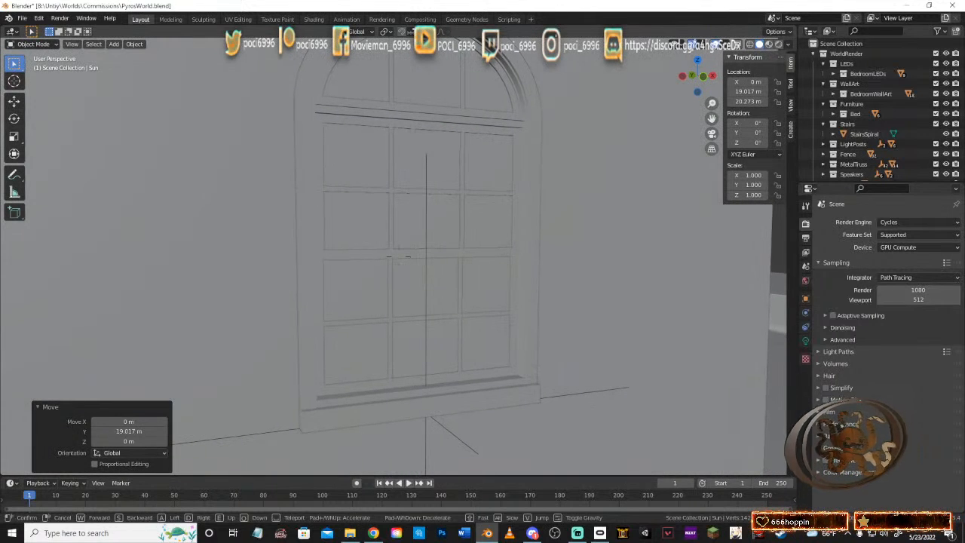
{"action": "left_click", "coordinate": [398, 257]}
{"action": "middle_click_drag", "start_coordinate": [512, 242], "coordinate": [459, 246]}
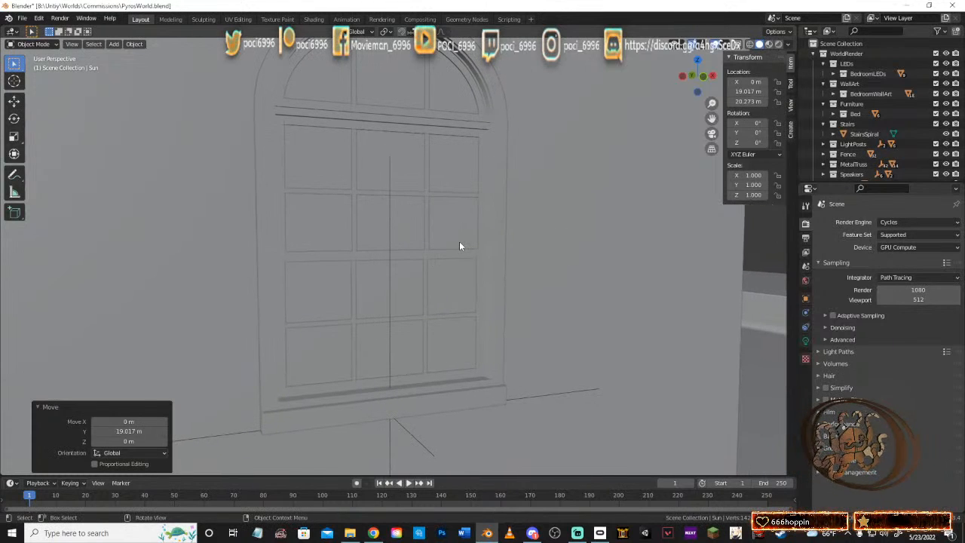
{"action": "key", "text": "z"}
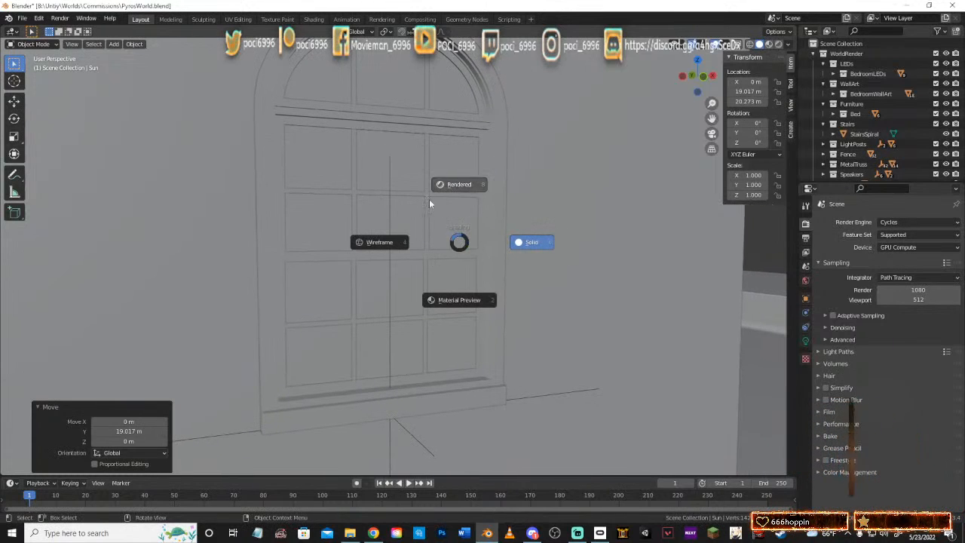
{"action": "left_click", "coordinate": [467, 184]}
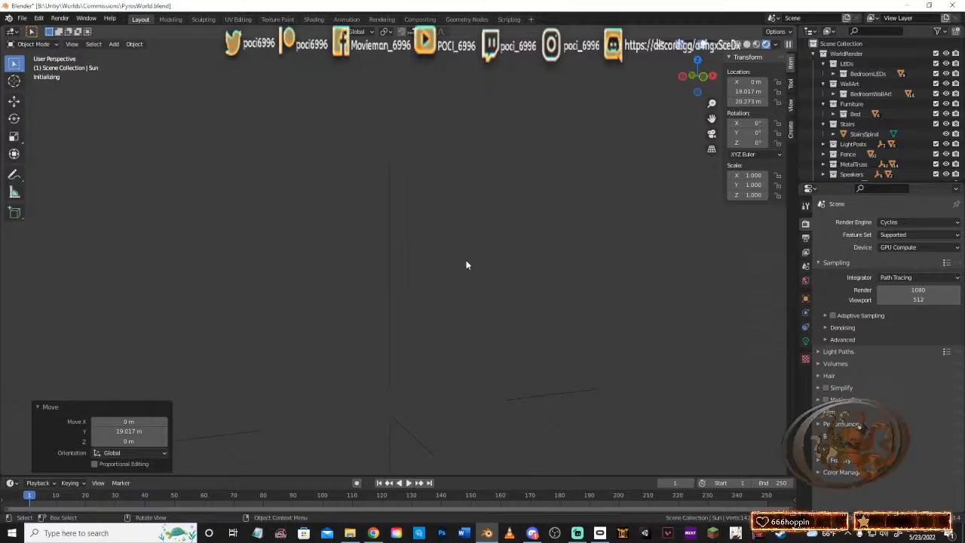
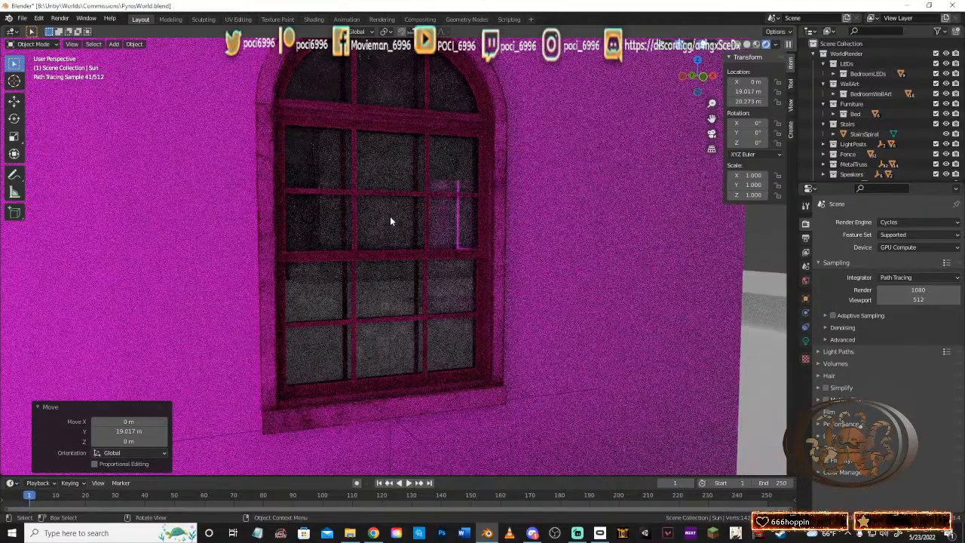
Step: Inspect the rendered doorway, interior walls and house exterior under the sun light
{"action": "middle_click_drag", "start_coordinate": [389, 216], "coordinate": [424, 209]}
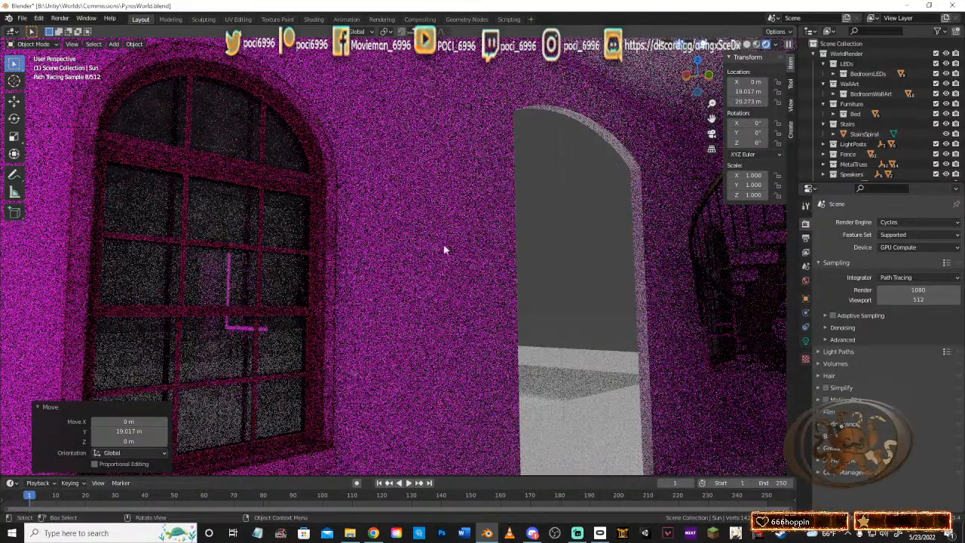
{"action": "middle_click_drag", "start_coordinate": [414, 254], "coordinate": [485, 269]}
{"action": "scroll", "coordinate": [486, 267], "scroll_direction": "down", "scroll_amount": 3}
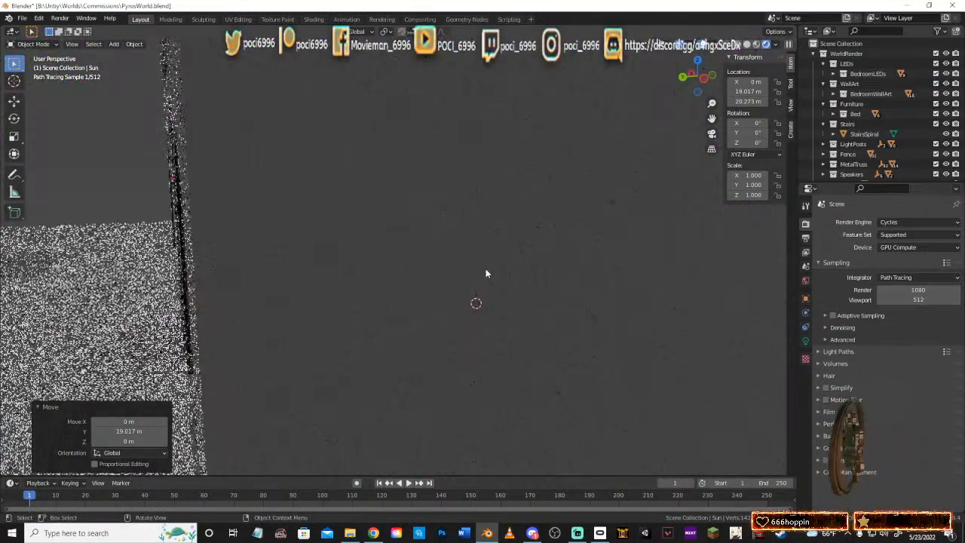
{"action": "scroll", "coordinate": [390, 249], "scroll_direction": "up", "scroll_amount": 6}
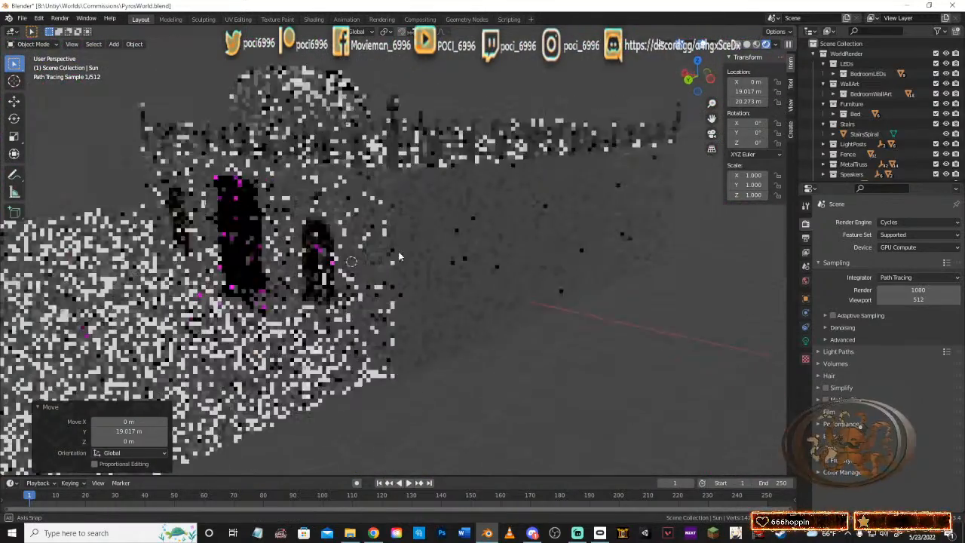
Step: Select the point light above the roof fence and lower it about 10.1 m along Z
{"action": "scroll", "coordinate": [411, 259], "scroll_direction": "down", "scroll_amount": 3}
{"action": "mouse_move", "coordinate": [377, 218]}
{"action": "middle_mouse_down"}
{"action": "mouse_move", "coordinate": [475, 254]}
{"action": "mouse_move", "coordinate": [255, 236]}
{"action": "mouse_move", "coordinate": [289, 190]}
{"action": "mouse_move", "coordinate": [306, 197]}
{"action": "middle_mouse_up"}
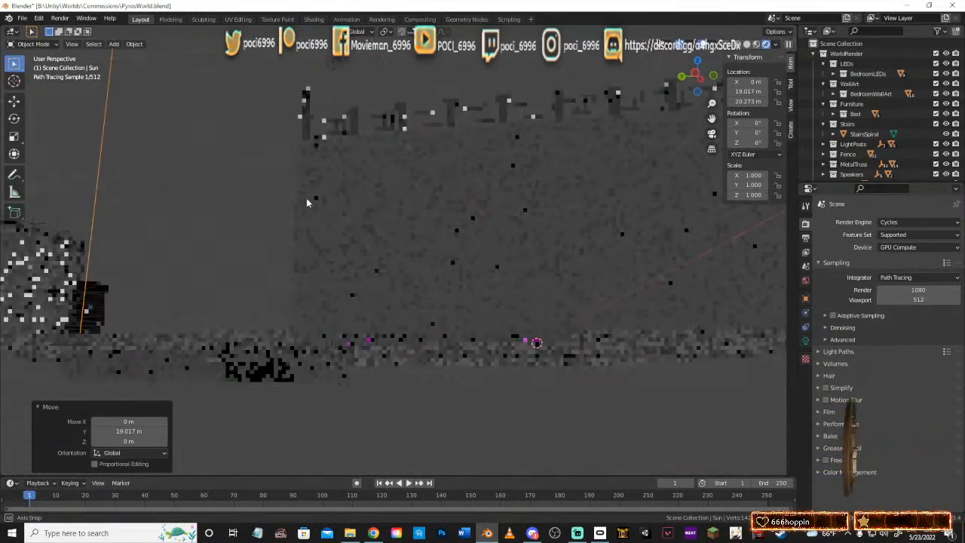
{"action": "left_click", "coordinate": [334, 60]}
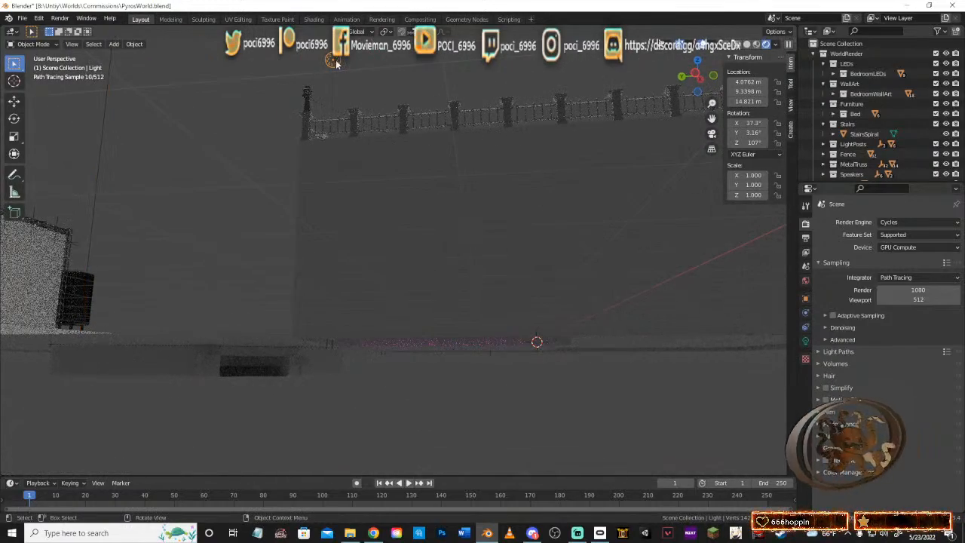
{"action": "key", "text": "g"}
{"action": "key", "text": "z"}
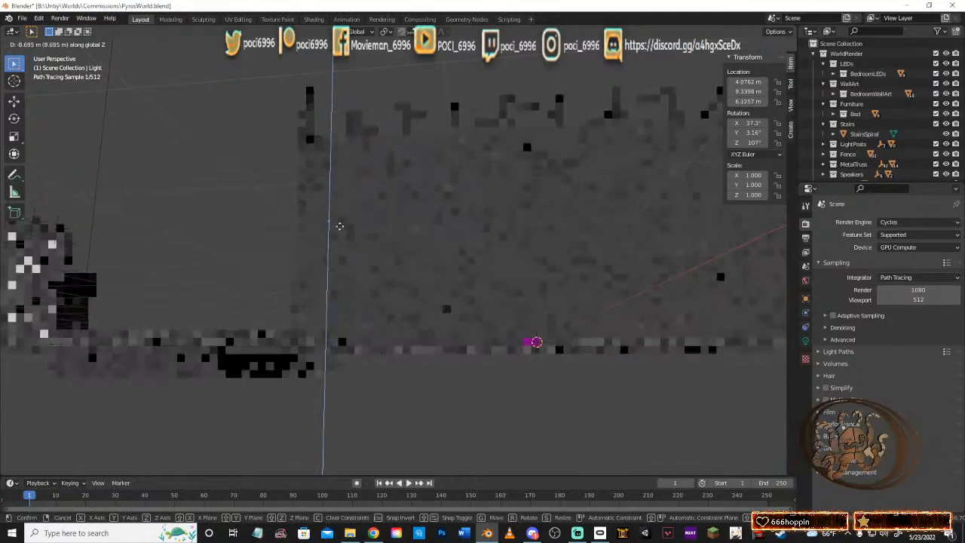
{"action": "left_click", "coordinate": [339, 248]}
Step: Move the point light about -6.3 m along Y into the house and lower it about 1.4 m
{"action": "middle_click_drag", "start_coordinate": [340, 249], "coordinate": [431, 302]}
{"action": "scroll", "coordinate": [241, 270], "scroll_direction": "down", "scroll_amount": 5}
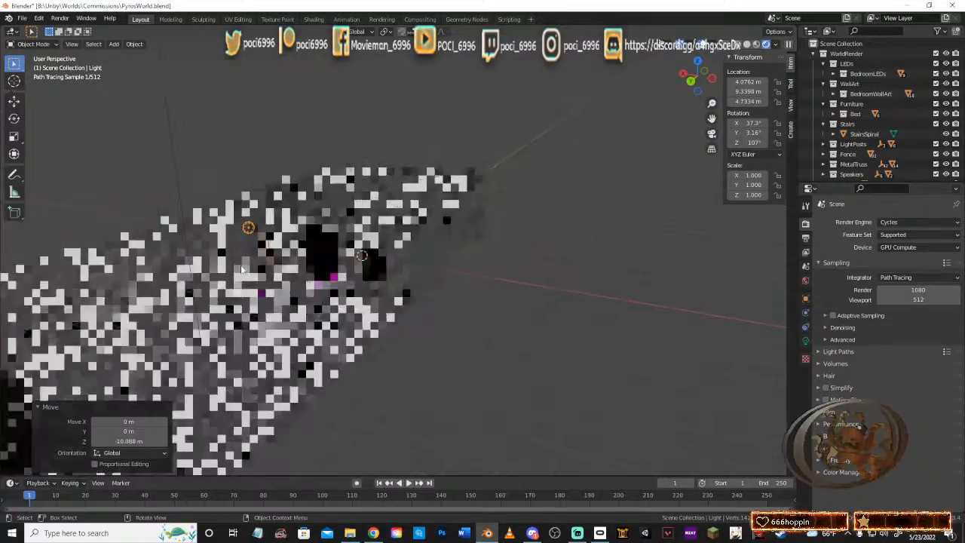
{"action": "middle_click_drag", "start_coordinate": [244, 272], "coordinate": [417, 248]}
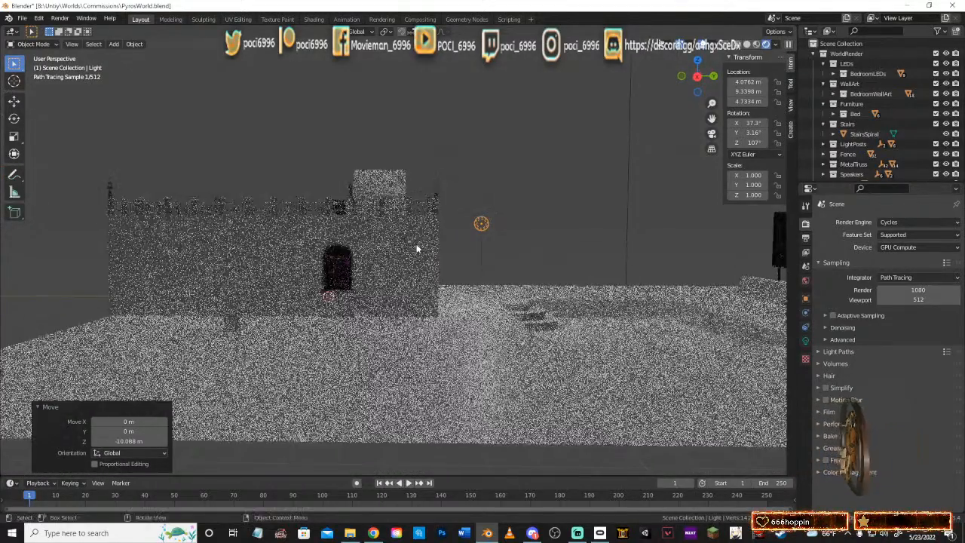
{"action": "key", "text": "g"}
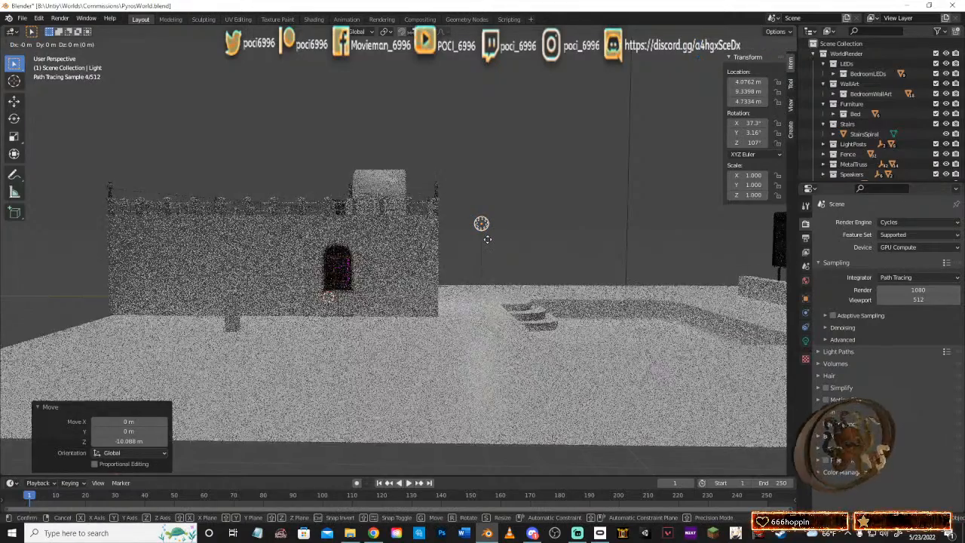
{"action": "key", "text": "y"}
{"action": "left_click", "coordinate": [374, 253]}
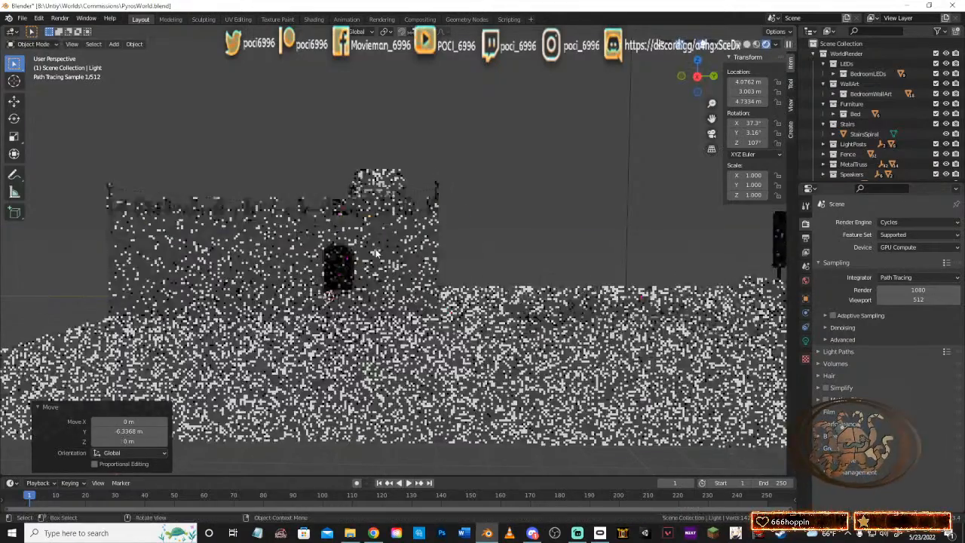
{"action": "key", "text": "g"}
{"action": "key", "text": "z"}
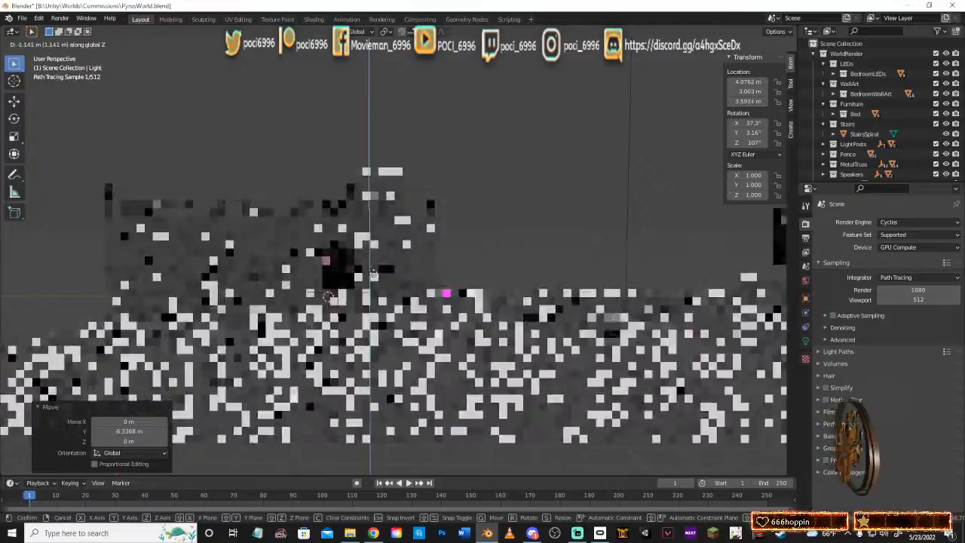
{"action": "left_click", "coordinate": [375, 278]}
Step: Check the arched window wall from inside the lit room and select the Light object in the outliner
{"action": "scroll", "coordinate": [374, 278], "scroll_direction": "up", "scroll_amount": 9}
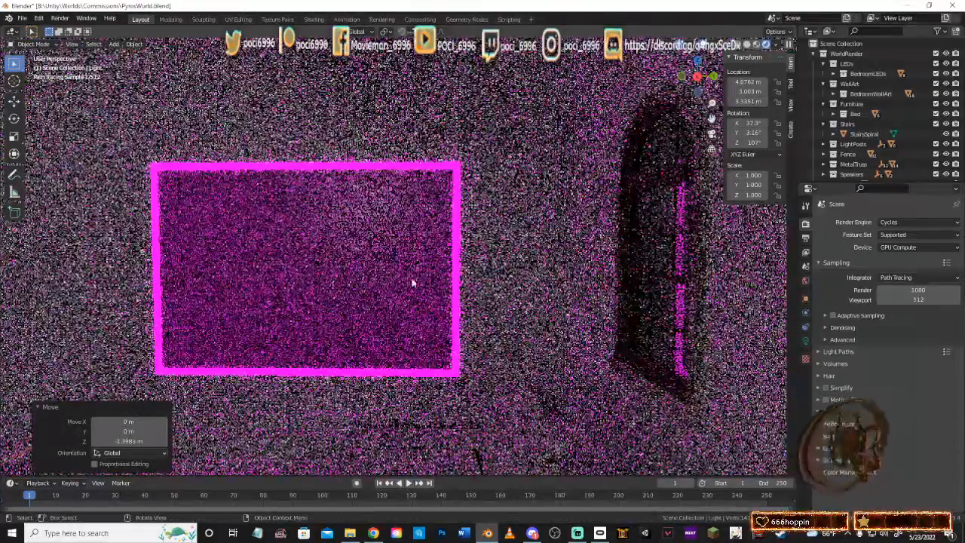
{"action": "middle_click_drag", "start_coordinate": [412, 282], "coordinate": [493, 275]}
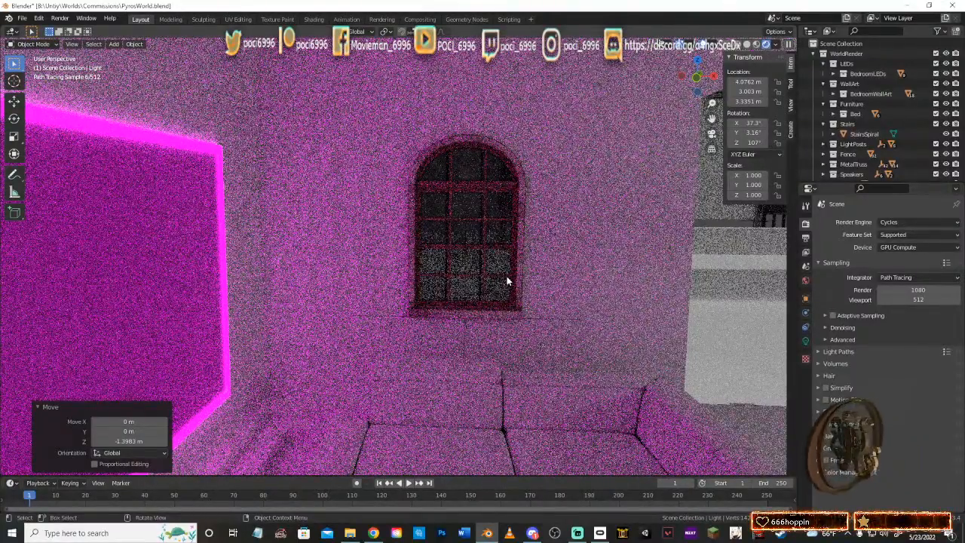
{"action": "scroll", "coordinate": [845, 130], "scroll_direction": "down", "scroll_amount": 6}
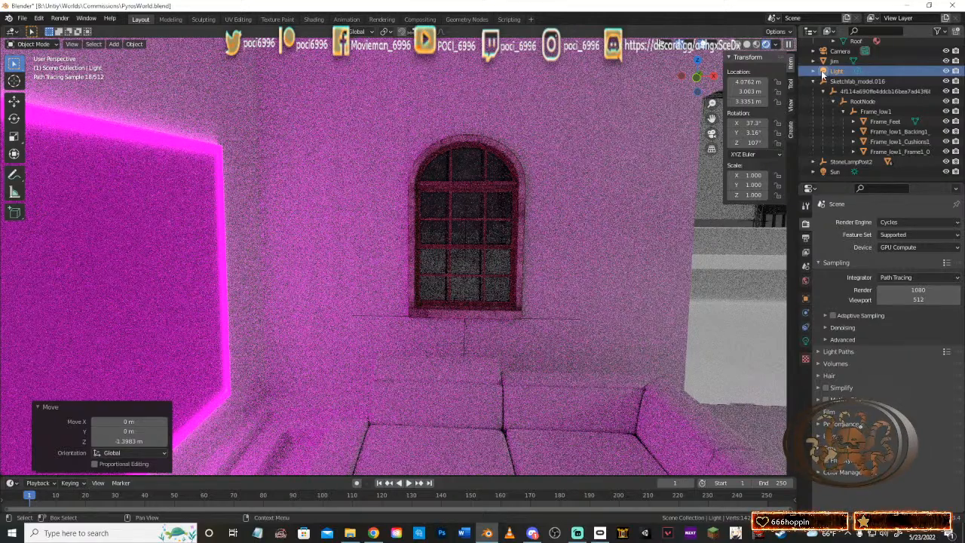
{"action": "left_click", "coordinate": [821, 70]}
{"action": "middle_click_drag", "start_coordinate": [530, 162], "coordinate": [322, 225]}
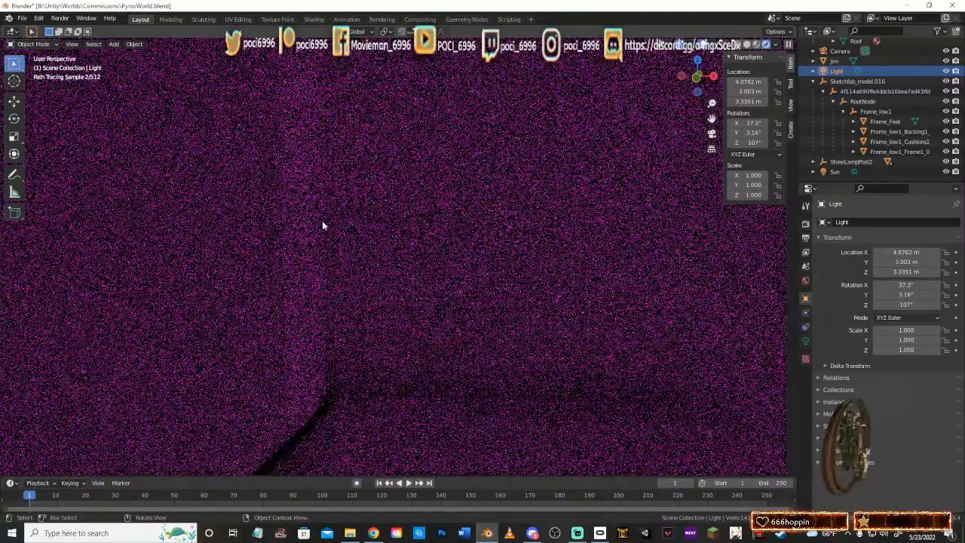
{"action": "key", "text": "g"}
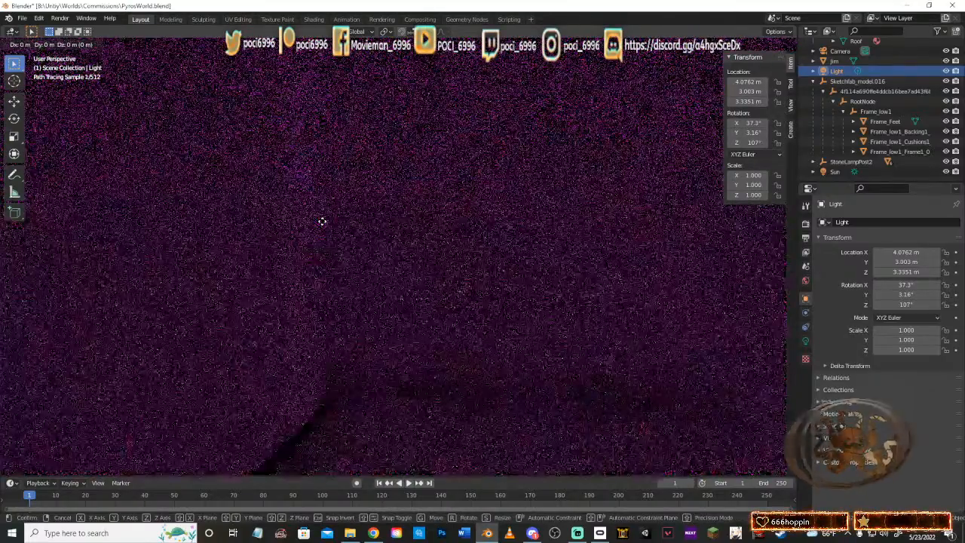
{"action": "right_click", "coordinate": [322, 220]}
Step: Move the point light about -8.65 m along X inside the house
{"action": "scroll", "coordinate": [339, 229], "scroll_direction": "down", "scroll_amount": 8}
{"action": "scroll", "coordinate": [341, 231], "scroll_direction": "down", "scroll_amount": 6}
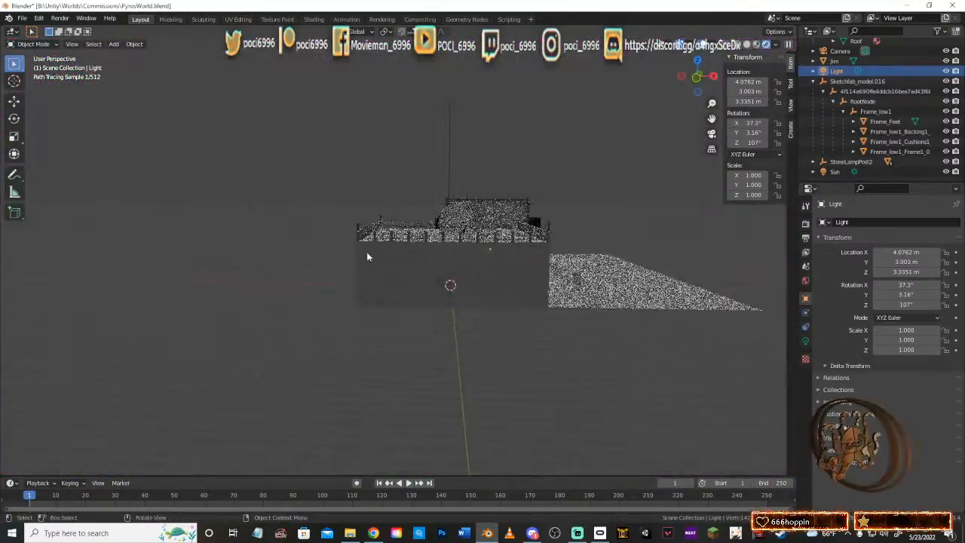
{"action": "scroll", "coordinate": [427, 276], "scroll_direction": "up", "scroll_amount": 14}
{"action": "middle_click_drag", "start_coordinate": [427, 276], "coordinate": [573, 285]}
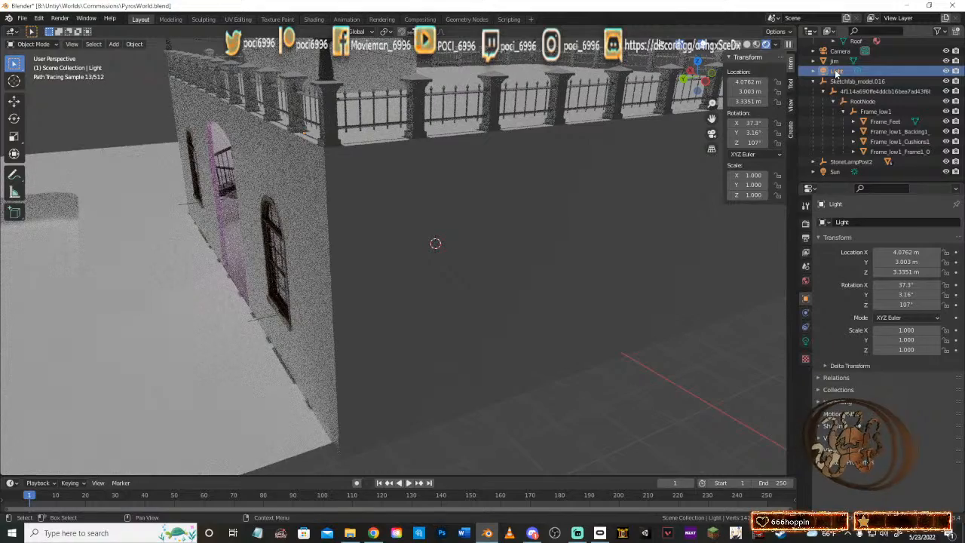
{"action": "key", "text": "g"}
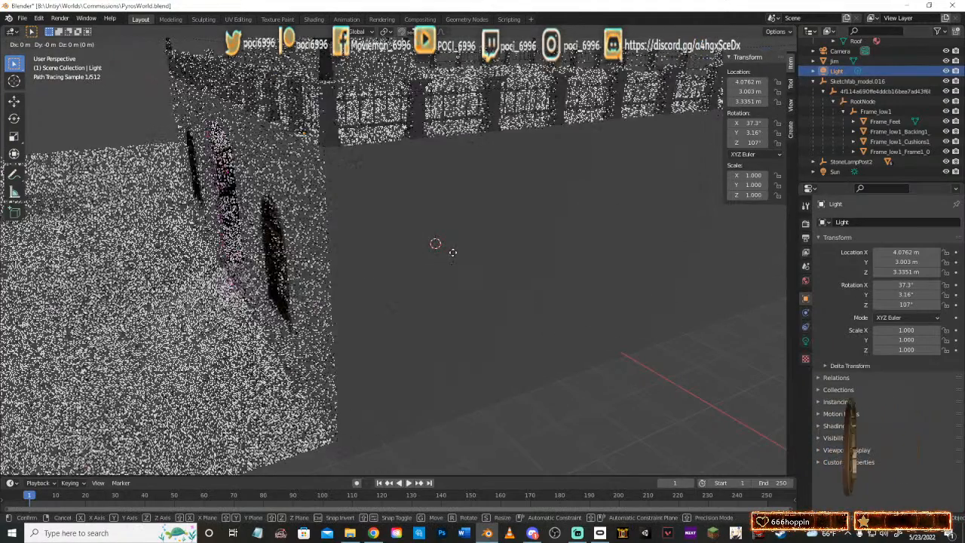
{"action": "key", "text": "x"}
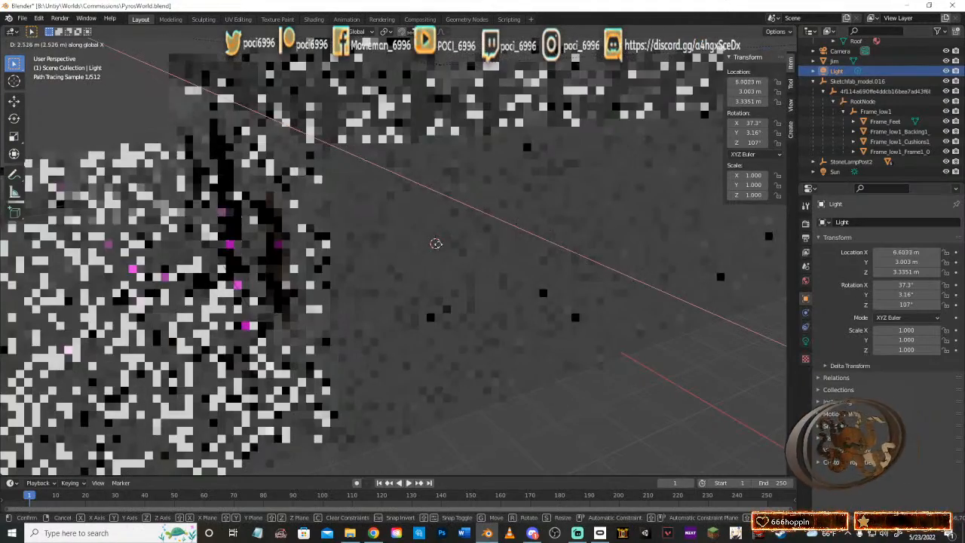
{"action": "left_click", "coordinate": [579, 303]}
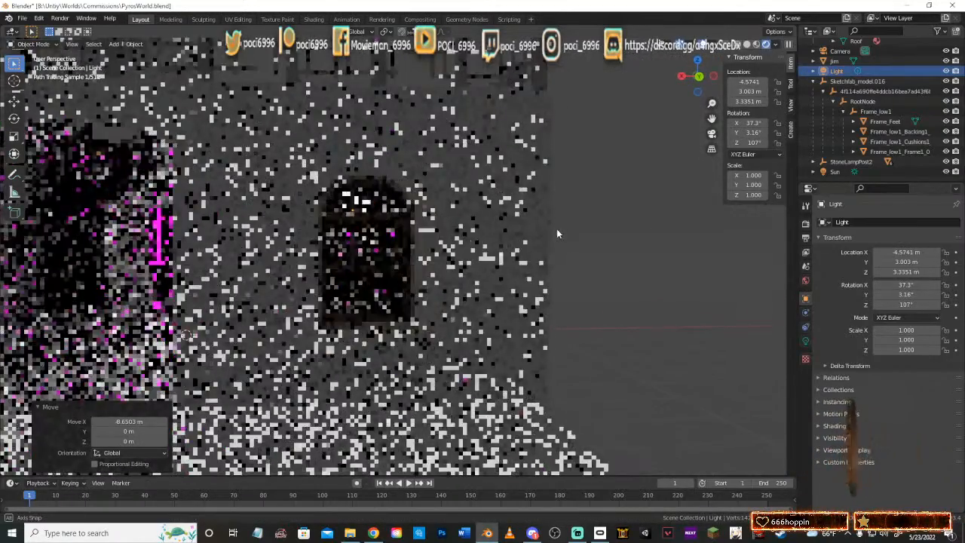
Step: Set the point light's radius to 0.05 m while viewing the arched window from inside
{"action": "scroll", "coordinate": [527, 230], "scroll_direction": "up", "scroll_amount": 4}
{"action": "mouse_move", "coordinate": [524, 231]}
{"action": "middle_mouse_down"}
{"action": "mouse_move", "coordinate": [540, 272]}
{"action": "mouse_move", "coordinate": [549, 271]}
{"action": "middle_mouse_up"}
{"action": "scroll", "coordinate": [523, 233], "scroll_direction": "up", "scroll_amount": 4}
{"action": "scroll", "coordinate": [548, 270], "scroll_direction": "up", "scroll_amount": 4}
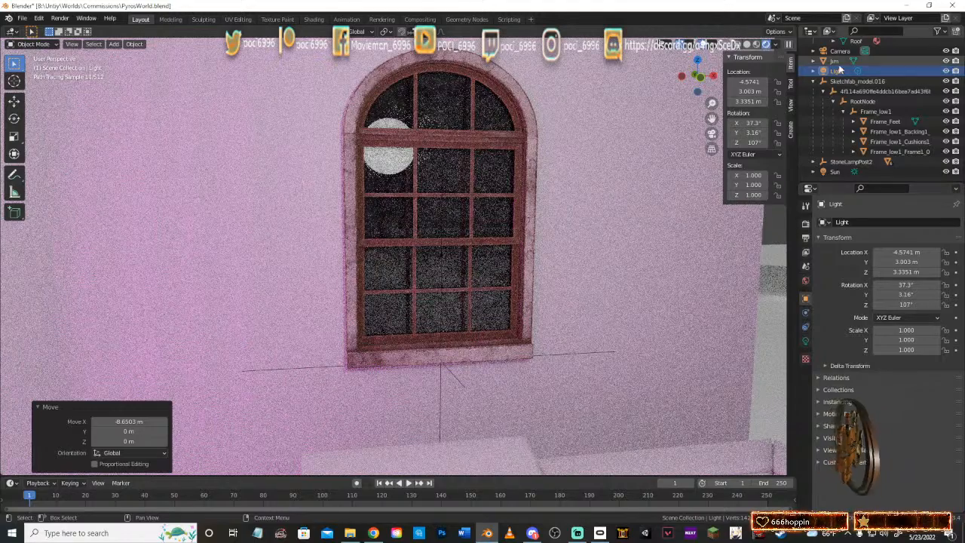
{"action": "left_click", "coordinate": [804, 342]}
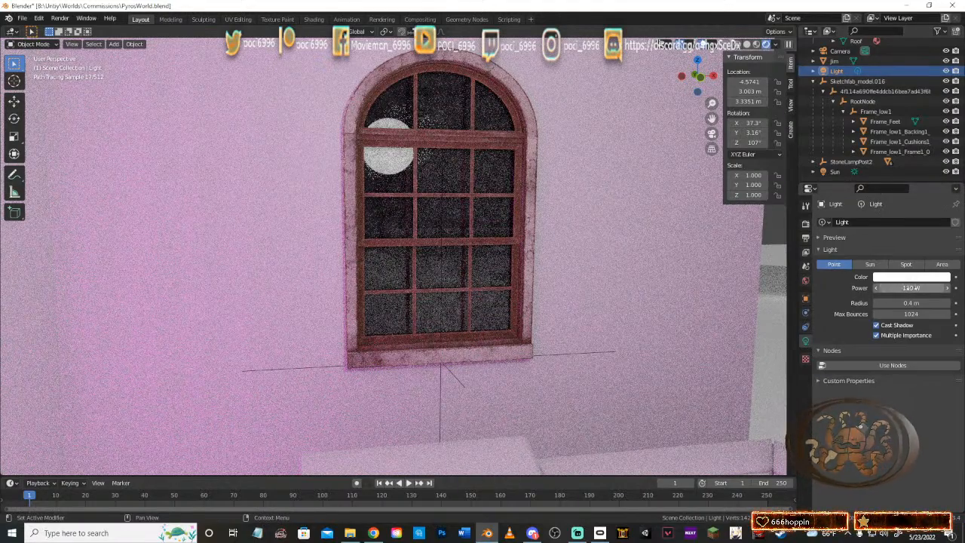
{"action": "left_click", "coordinate": [897, 302]}
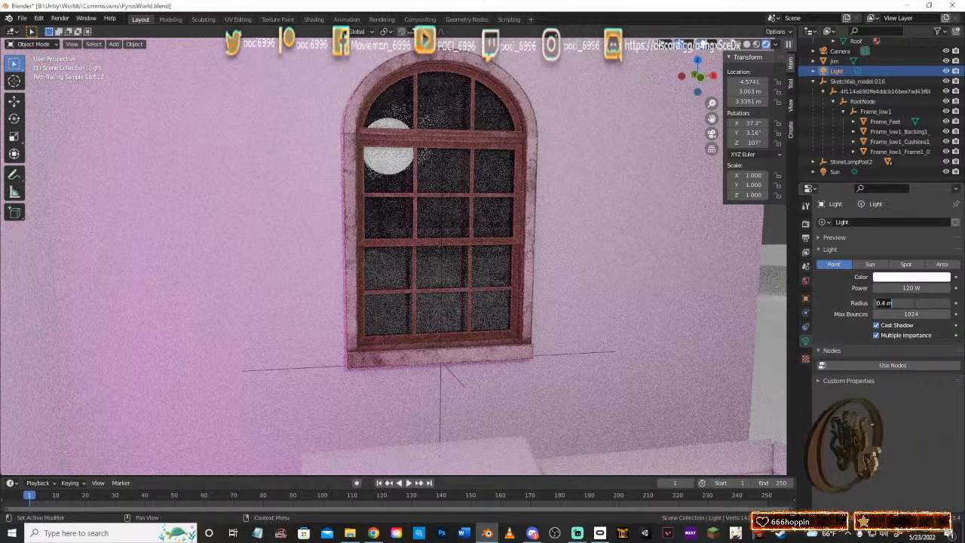
{"action": "type", "text": "0"}
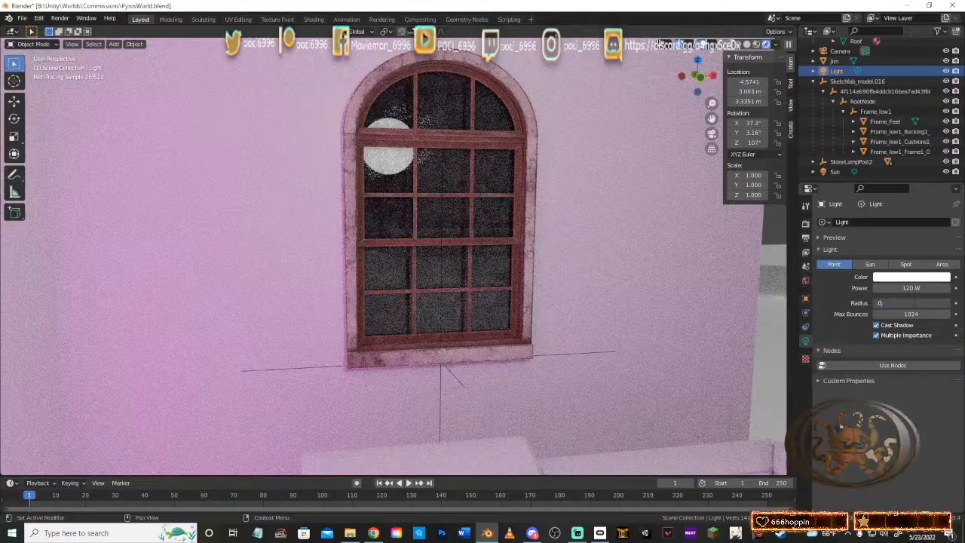
{"action": "type", "text": ".05"}
{"action": "key", "text": "Return"}
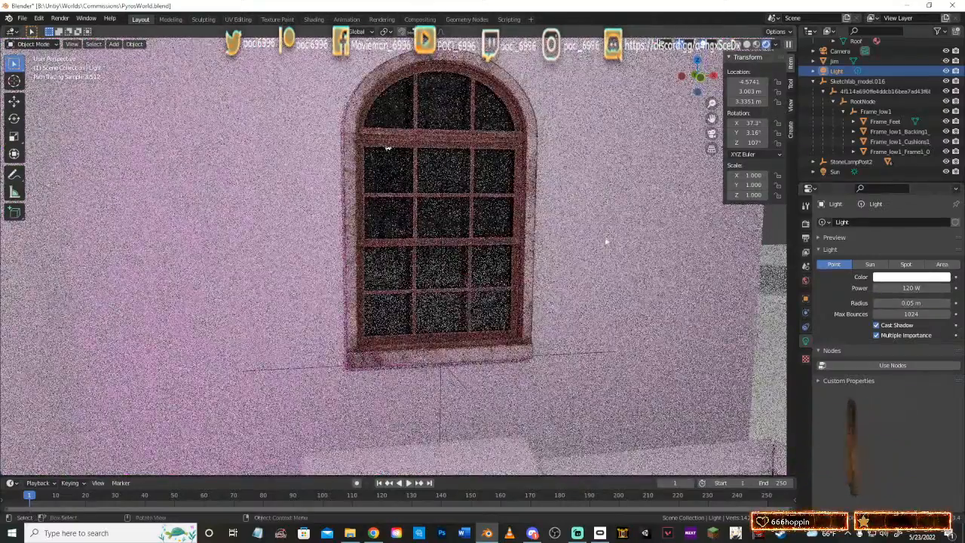
Step: Compare the arched window's rendering by switching the render engine to Eevee and back to Cycles
{"action": "middle_click_drag", "start_coordinate": [609, 244], "coordinate": [409, 331]}
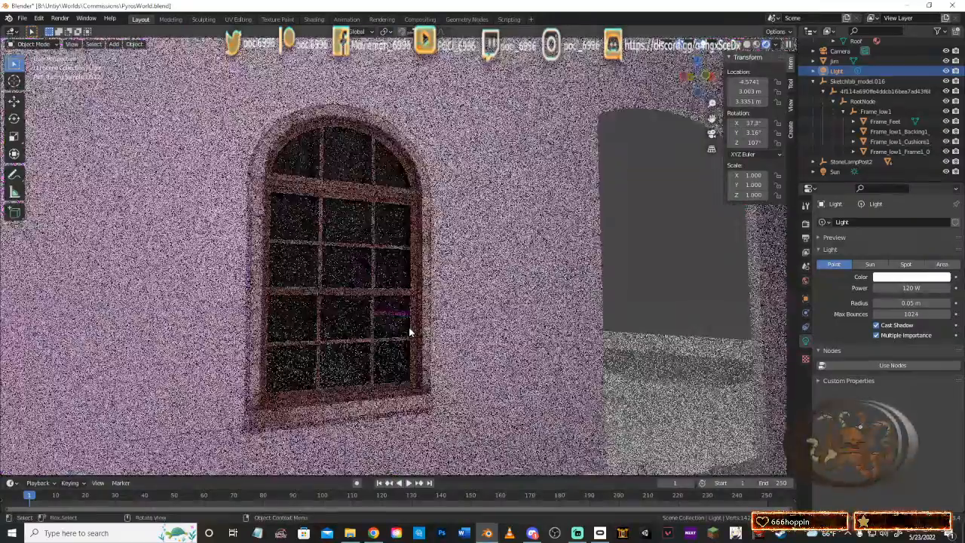
{"action": "scroll", "coordinate": [410, 331], "scroll_direction": "up", "scroll_amount": 2}
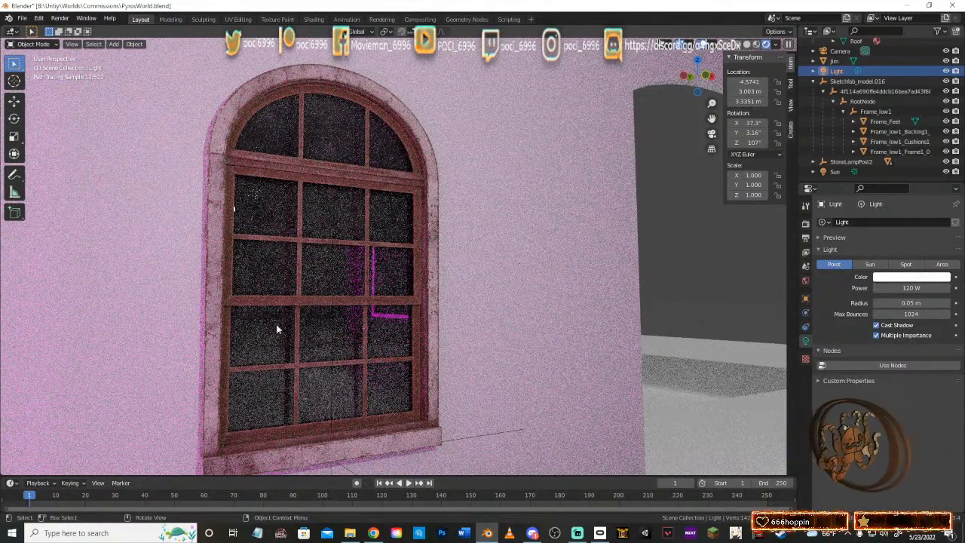
{"action": "scroll", "coordinate": [382, 314], "scroll_direction": "up", "scroll_amount": 2}
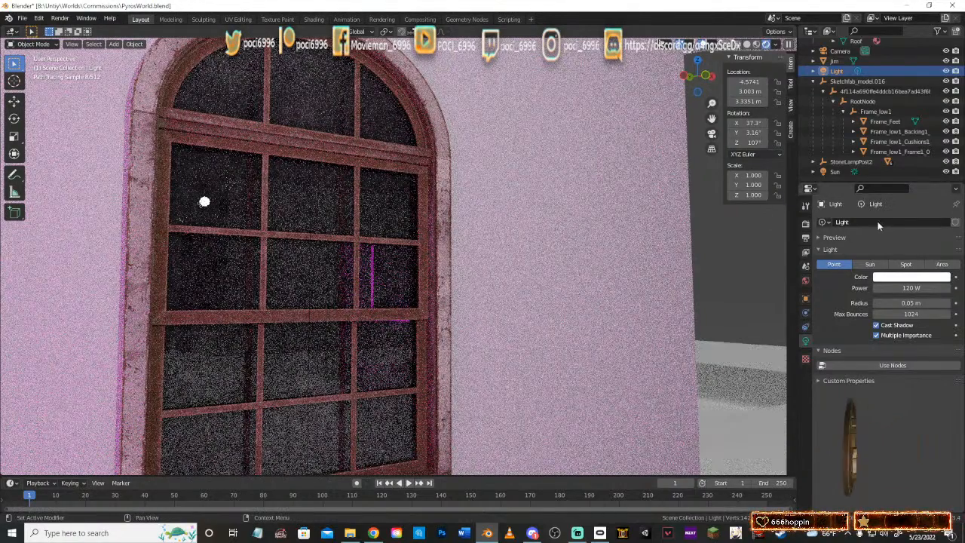
{"action": "left_click", "coordinate": [805, 226]}
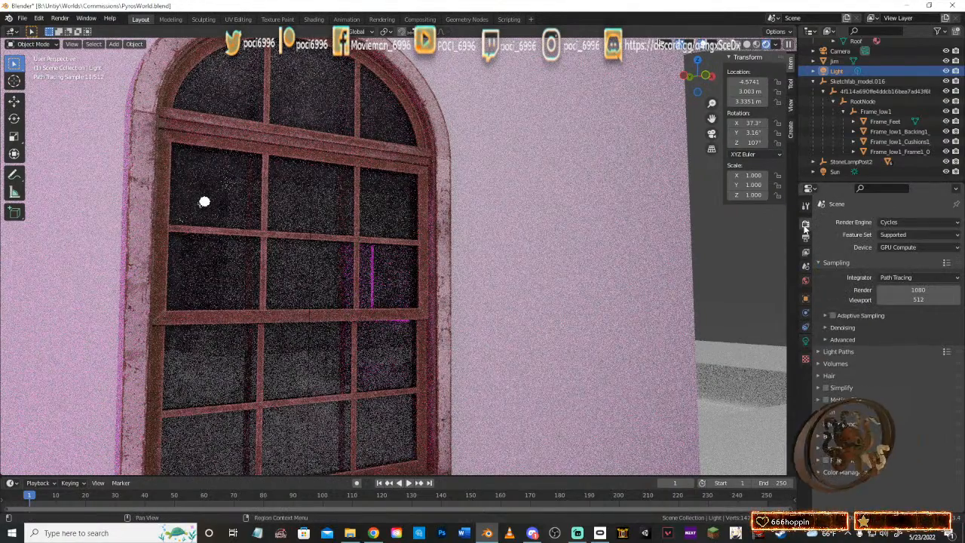
{"action": "left_click", "coordinate": [921, 223]}
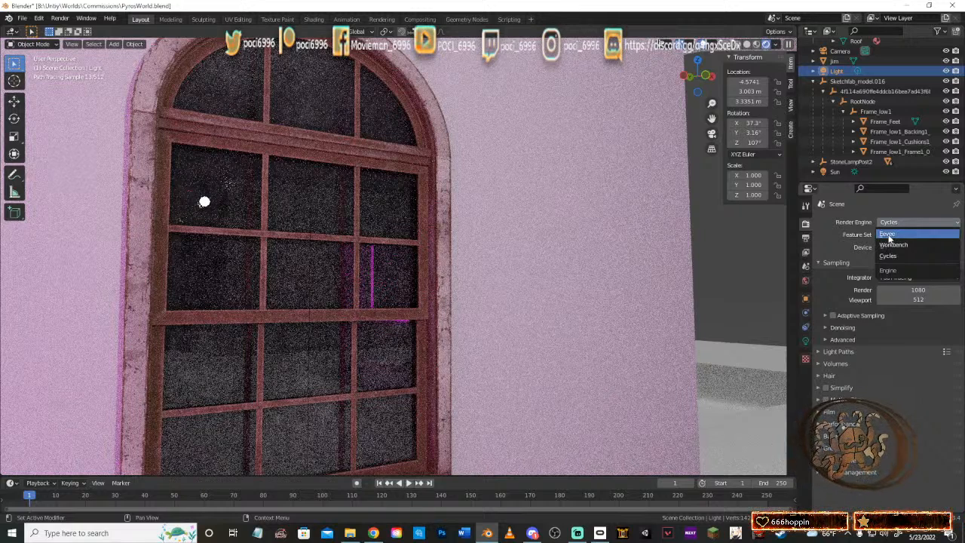
{"action": "left_click", "coordinate": [888, 235]}
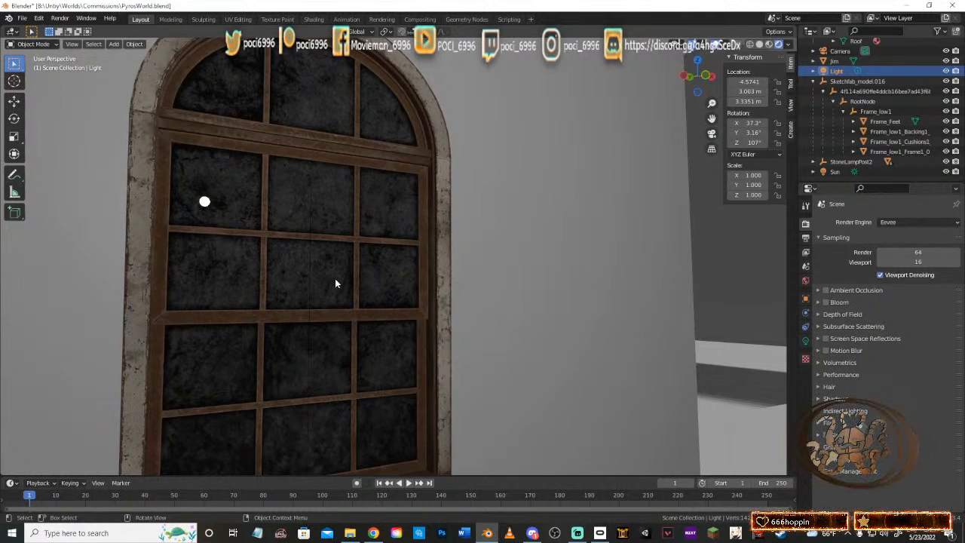
{"action": "left_click", "coordinate": [926, 222]}
{"action": "left_click", "coordinate": [891, 250]}
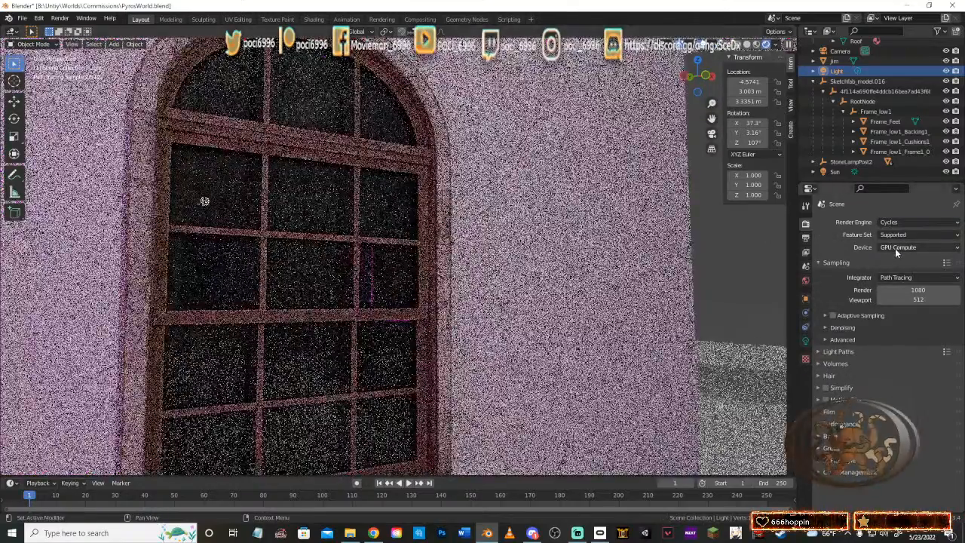
Step: Set the Cycles render device to CPU, expand the advanced and denoising sampling settings, and enable Adaptive Sampling
{"action": "left_click", "coordinate": [896, 248]}
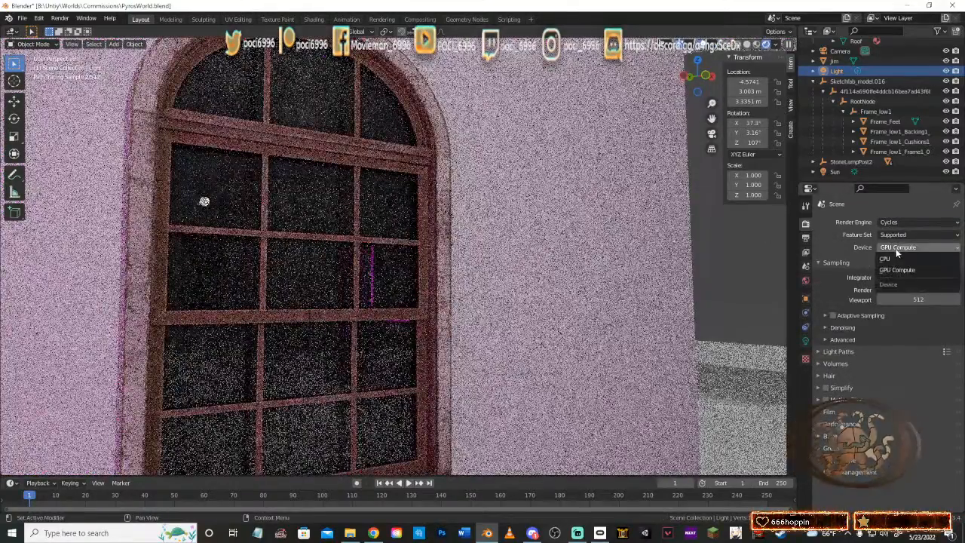
{"action": "left_click", "coordinate": [888, 259]}
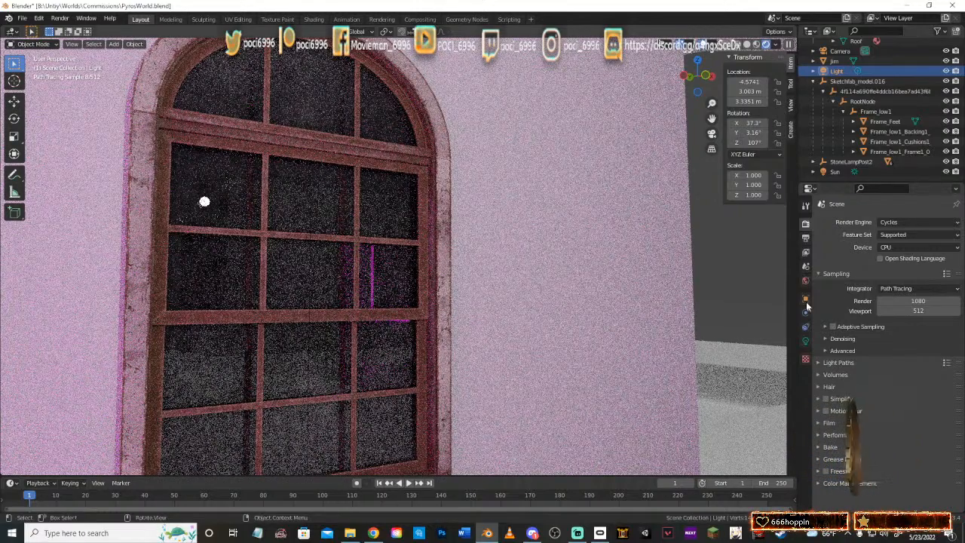
{"action": "left_click", "coordinate": [825, 351]}
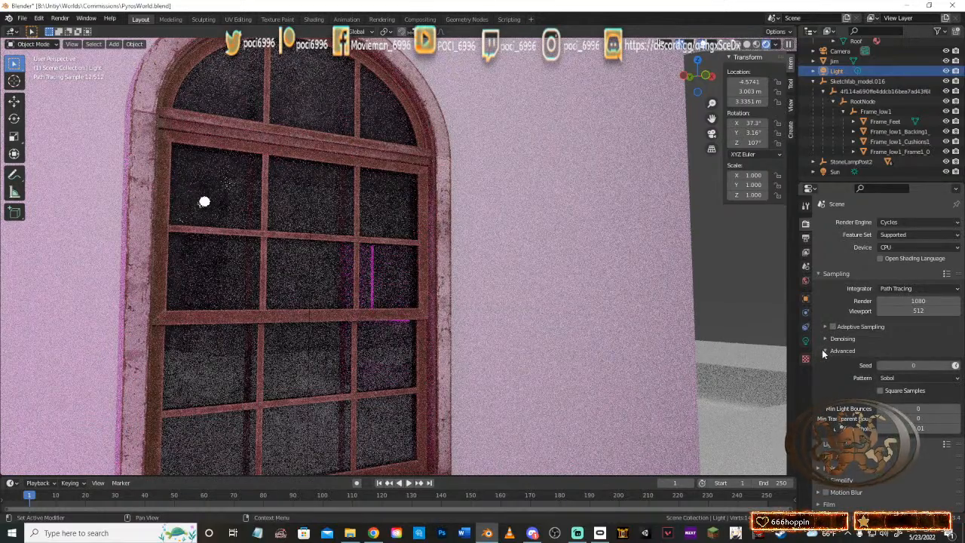
{"action": "left_click", "coordinate": [826, 338]}
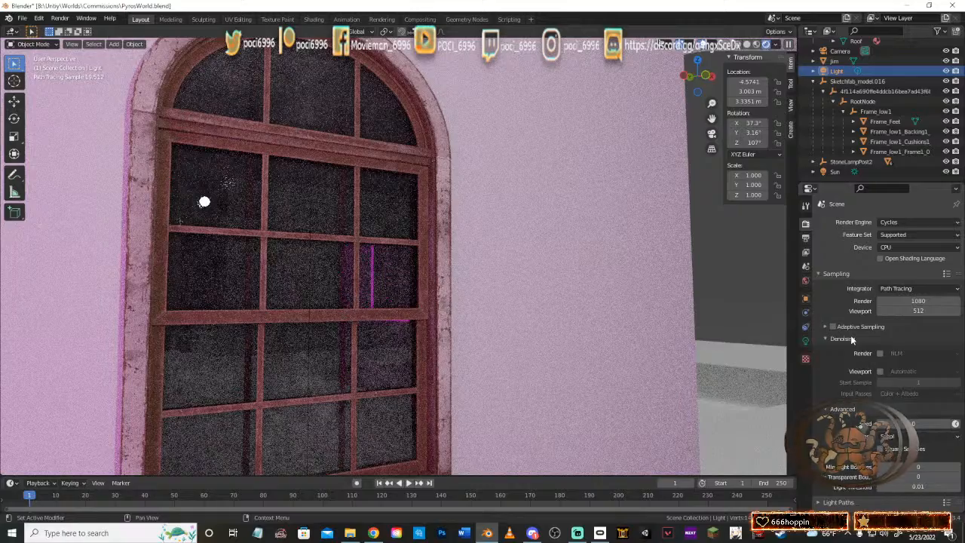
{"action": "left_click", "coordinate": [832, 328]}
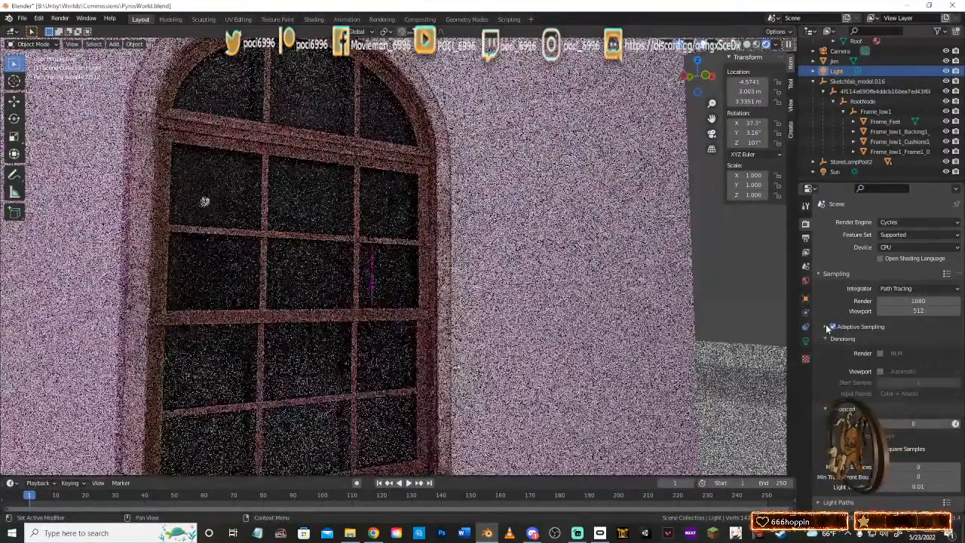
Step: Expand the Adaptive Sampling settings and turn Adaptive Sampling off
{"action": "left_click", "coordinate": [826, 327]}
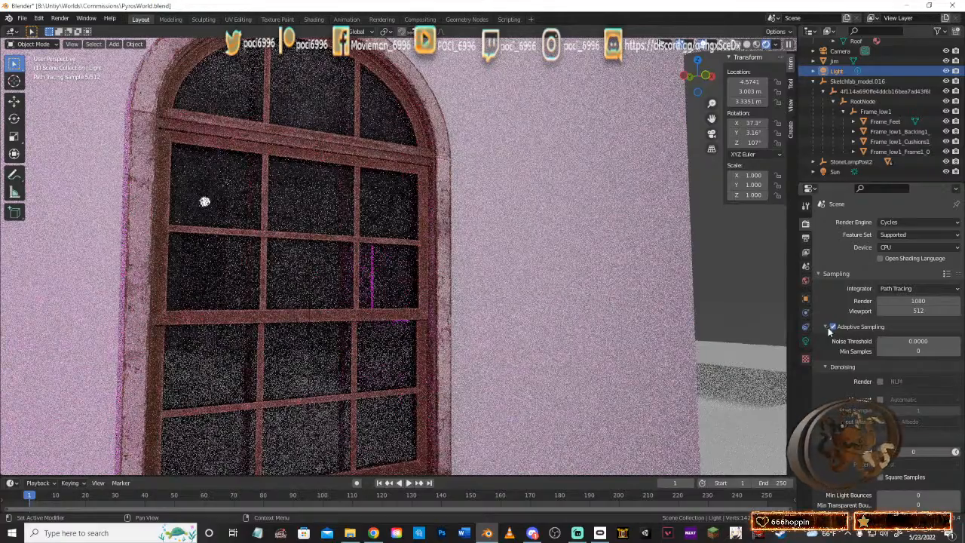
{"action": "left_click", "coordinate": [833, 326]}
Step: Try the Branched Path Tracing integrator on the window view, and return the integrator to Path Tracing
{"action": "left_click", "coordinate": [921, 288]}
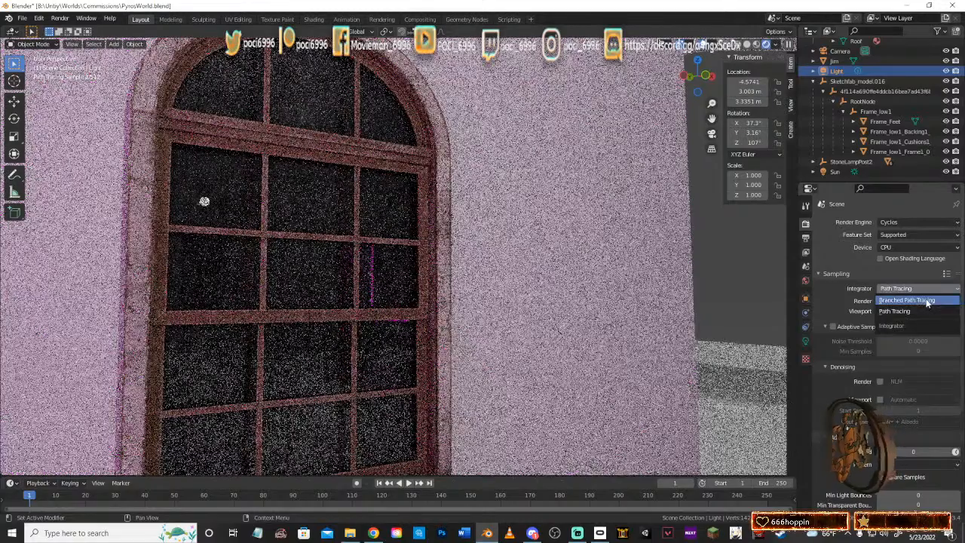
{"action": "left_click", "coordinate": [926, 300]}
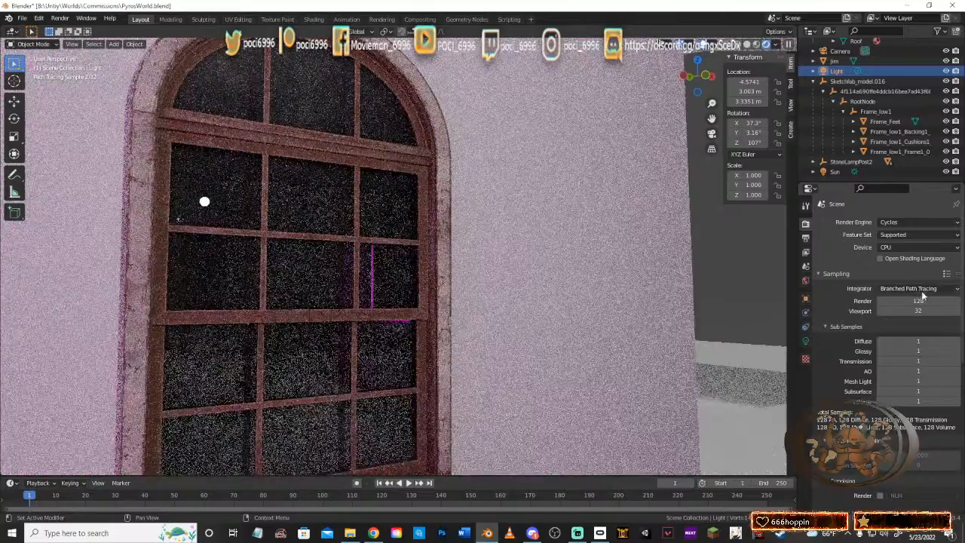
{"action": "left_click", "coordinate": [908, 288]}
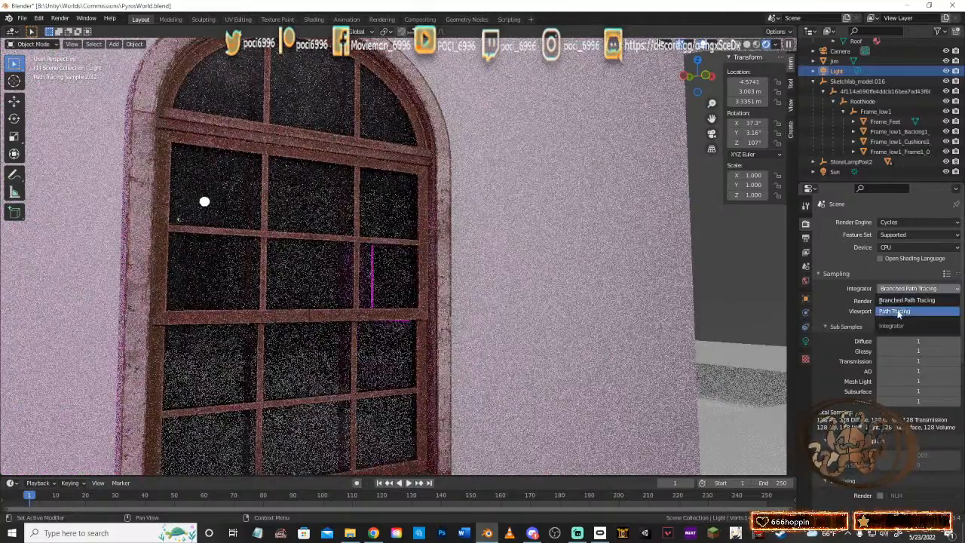
{"action": "left_click", "coordinate": [897, 309]}
{"action": "left_click", "coordinate": [913, 288]}
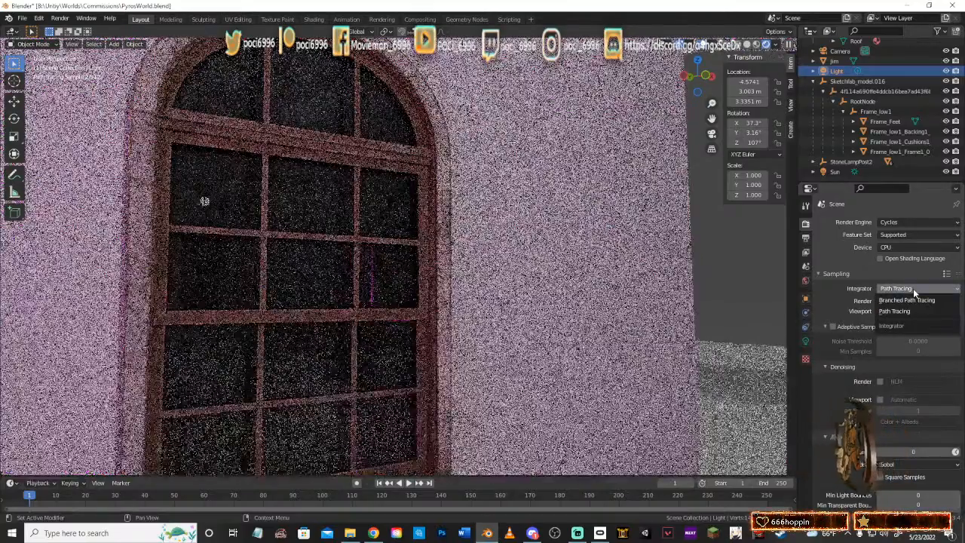
{"action": "left_click", "coordinate": [912, 291]}
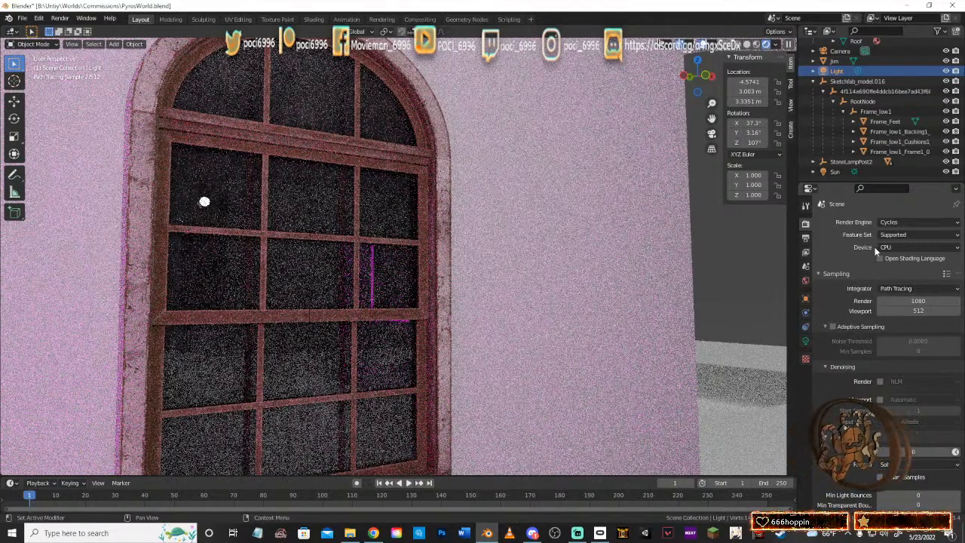
{"action": "left_click", "coordinate": [916, 234]}
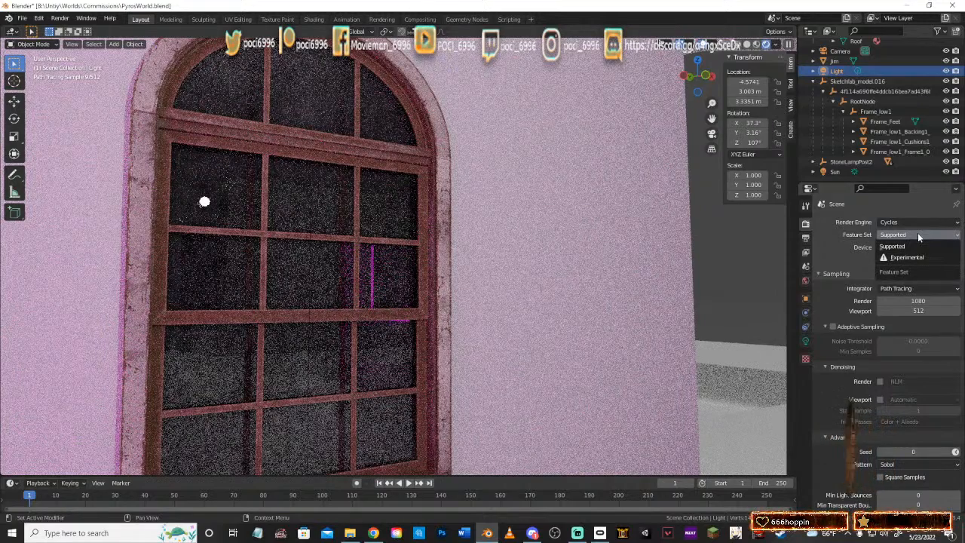
{"action": "left_click", "coordinate": [917, 233]}
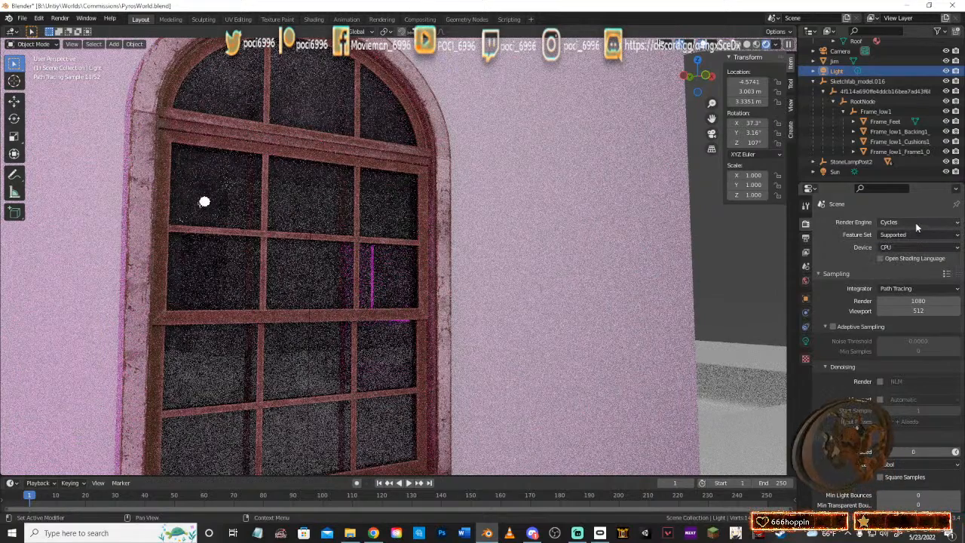
{"action": "scroll", "coordinate": [836, 290], "scroll_direction": "down", "scroll_amount": 1}
{"action": "scroll", "coordinate": [829, 309], "scroll_direction": "down", "scroll_amount": 5}
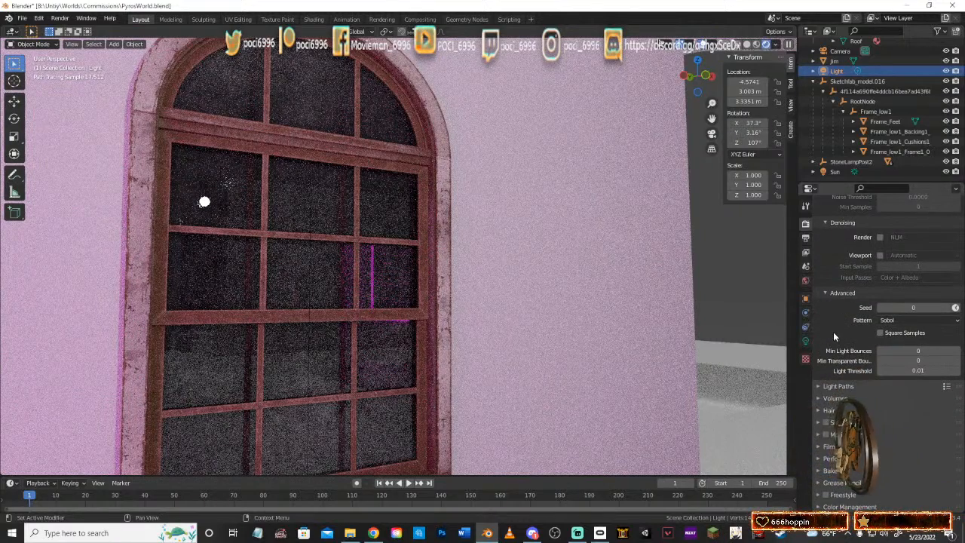
{"action": "scroll", "coordinate": [834, 336], "scroll_direction": "up", "scroll_amount": 6}
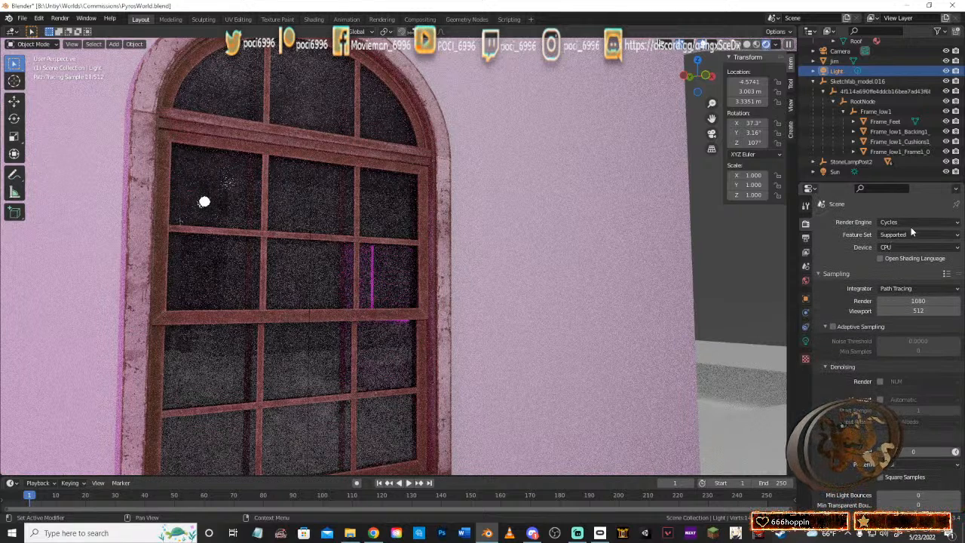
Step: Try the Workbench render engine on the arched window view, and switch back to Cycles
{"action": "left_click", "coordinate": [954, 222]}
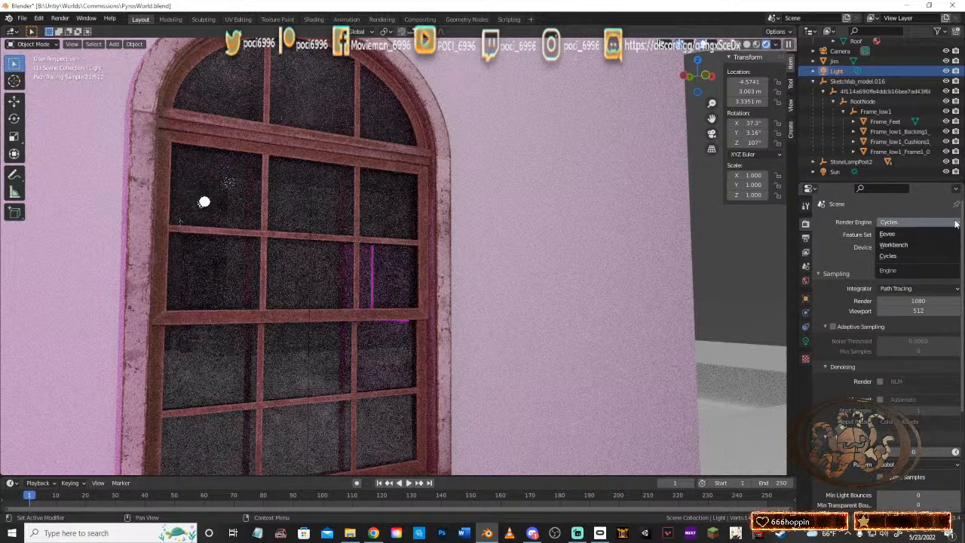
{"action": "left_click", "coordinate": [908, 245]}
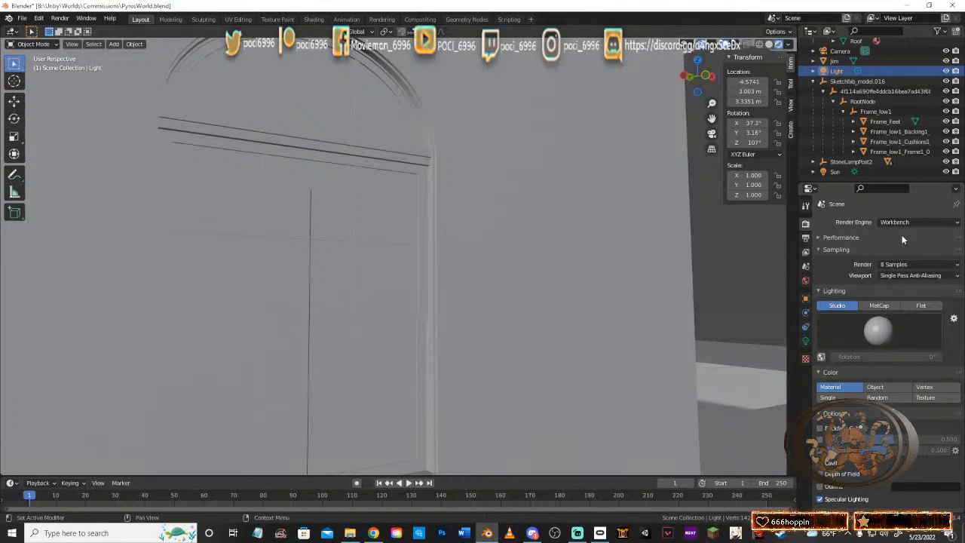
{"action": "left_click", "coordinate": [940, 223]}
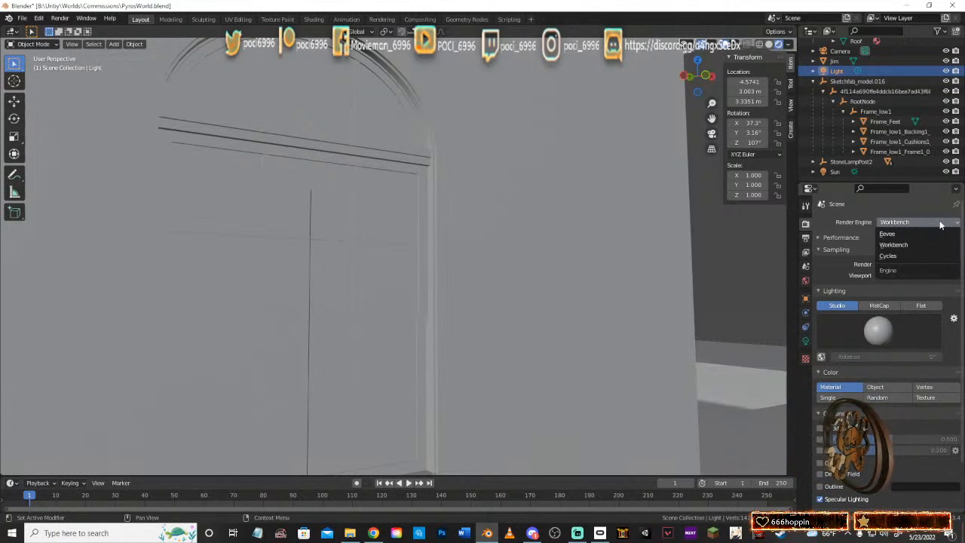
{"action": "left_click", "coordinate": [896, 257]}
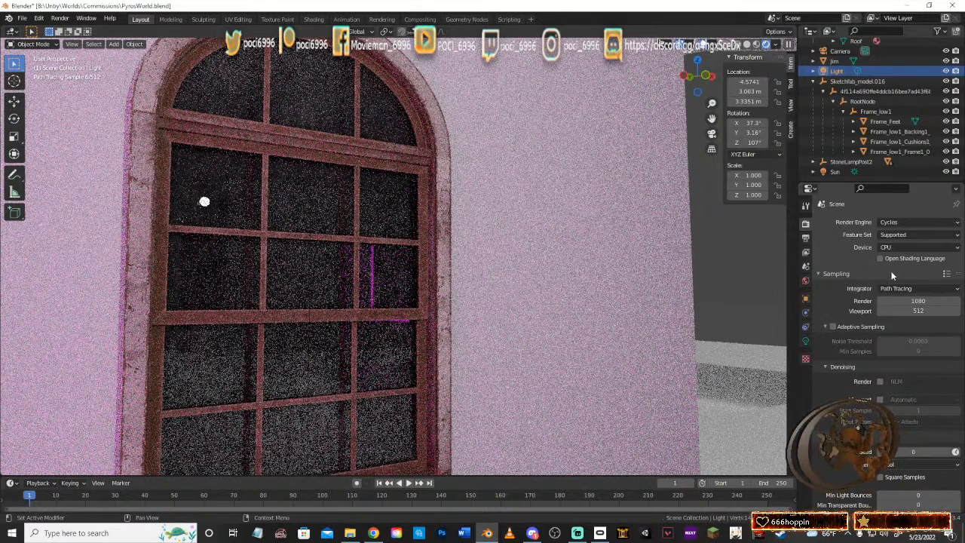
{"action": "left_click", "coordinate": [946, 275]}
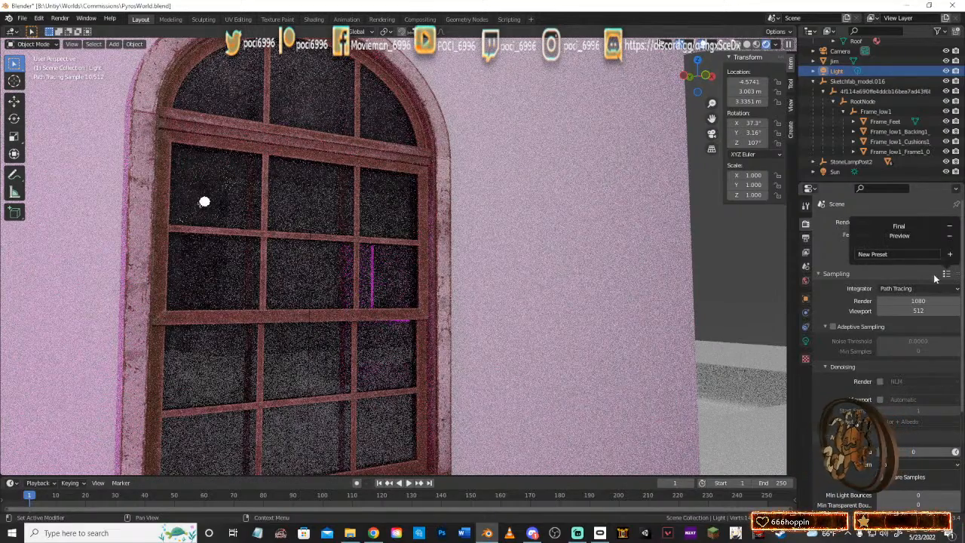
{"action": "left_click", "coordinate": [872, 272]}
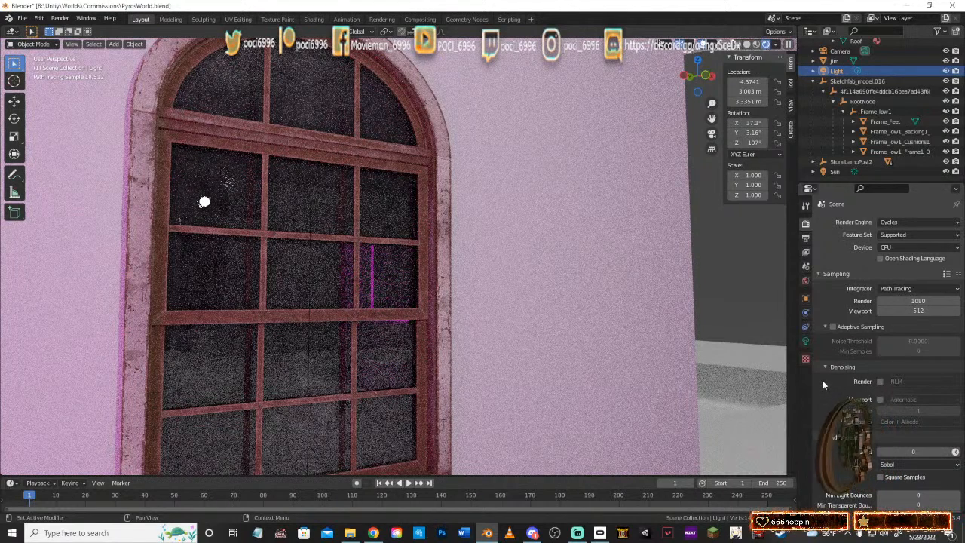
Step: Enable render denoising and try the OpenImageDenoise and OptiX denoisers before returning to NLM
{"action": "left_click", "coordinate": [880, 382]}
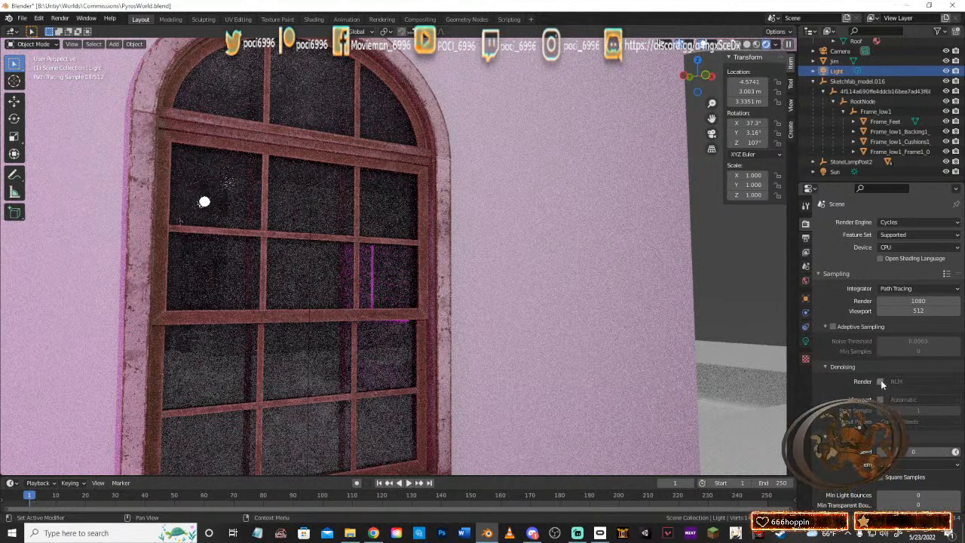
{"action": "left_click", "coordinate": [924, 381]}
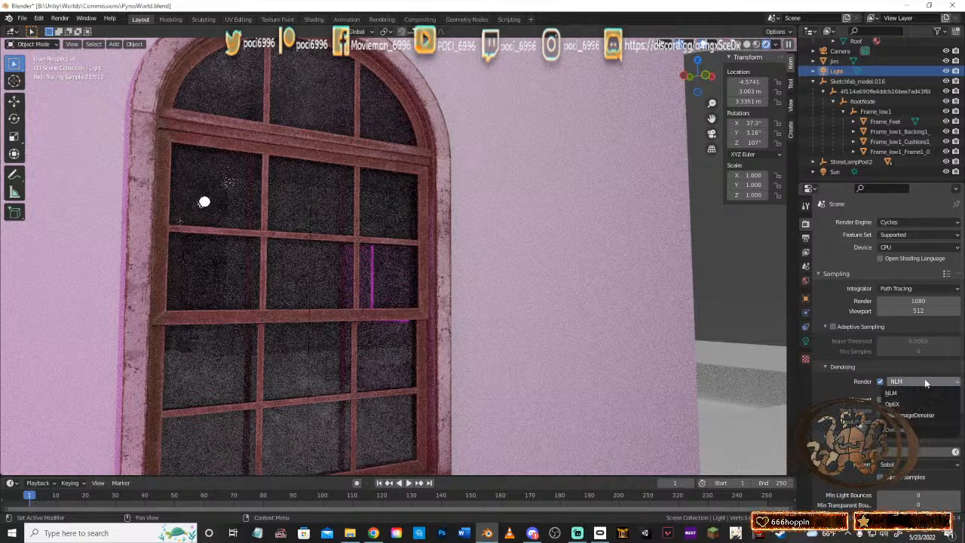
{"action": "left_click", "coordinate": [899, 416]}
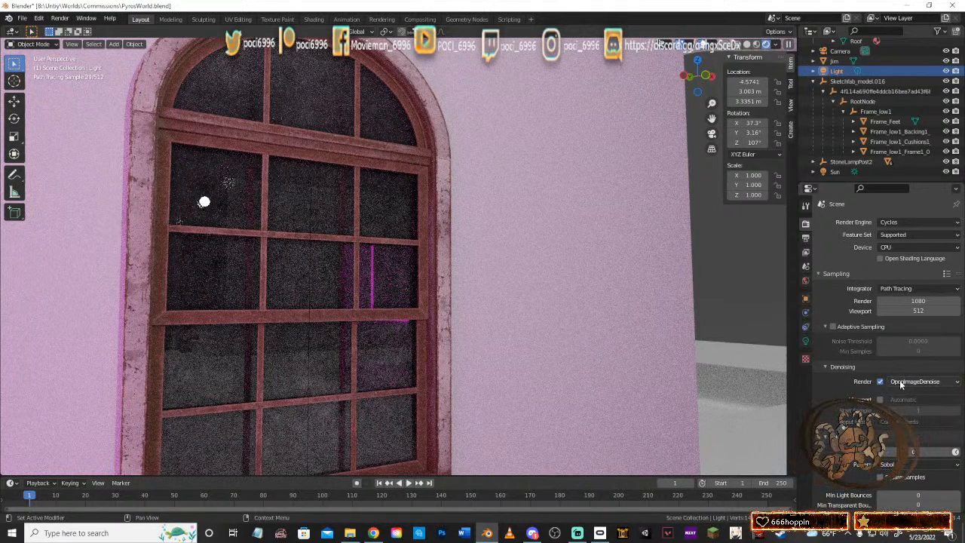
{"action": "left_click", "coordinate": [900, 380]}
{"action": "left_click", "coordinate": [890, 404]}
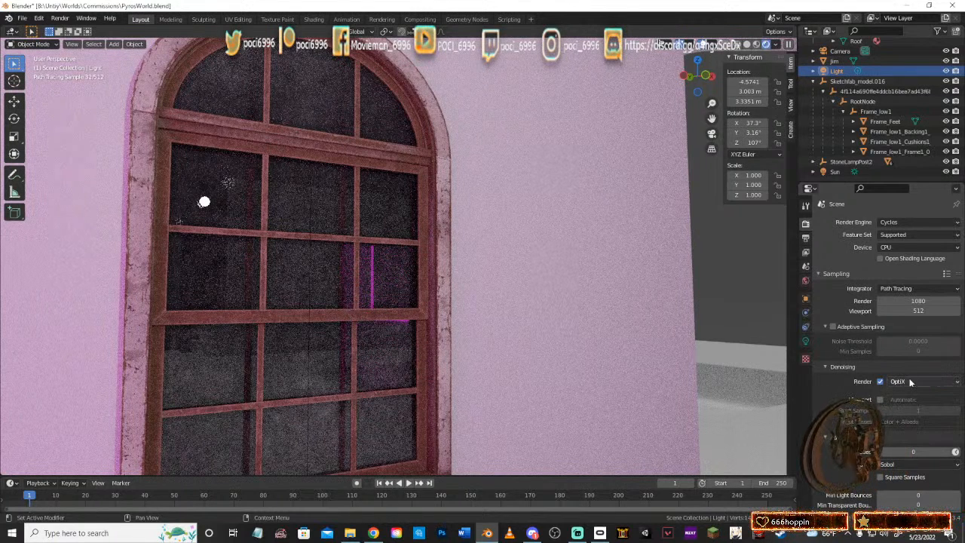
{"action": "left_click", "coordinate": [909, 381]}
{"action": "left_click", "coordinate": [891, 393]}
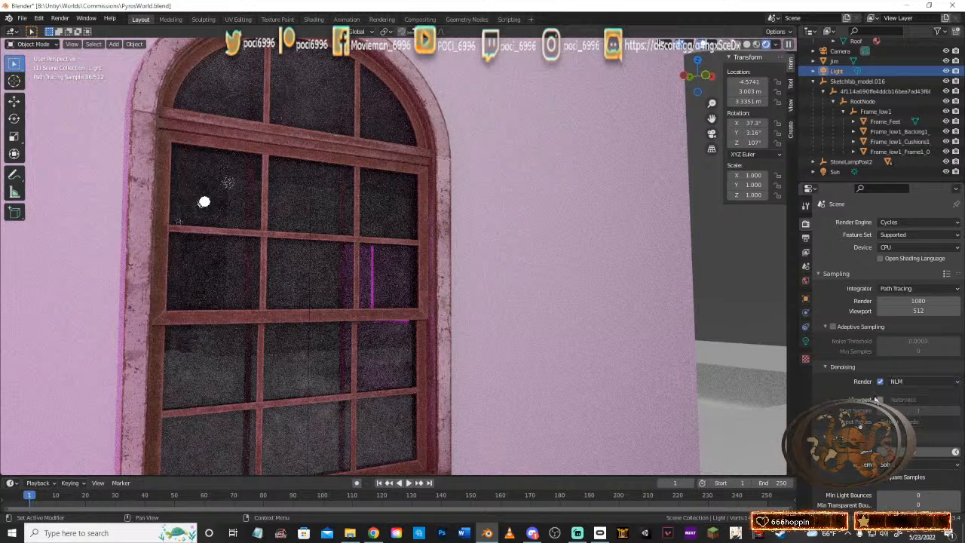
Step: Enable Automatic denoising for the viewport only, leaving render denoising off, with a start sample of 2
{"action": "left_click", "coordinate": [879, 400]}
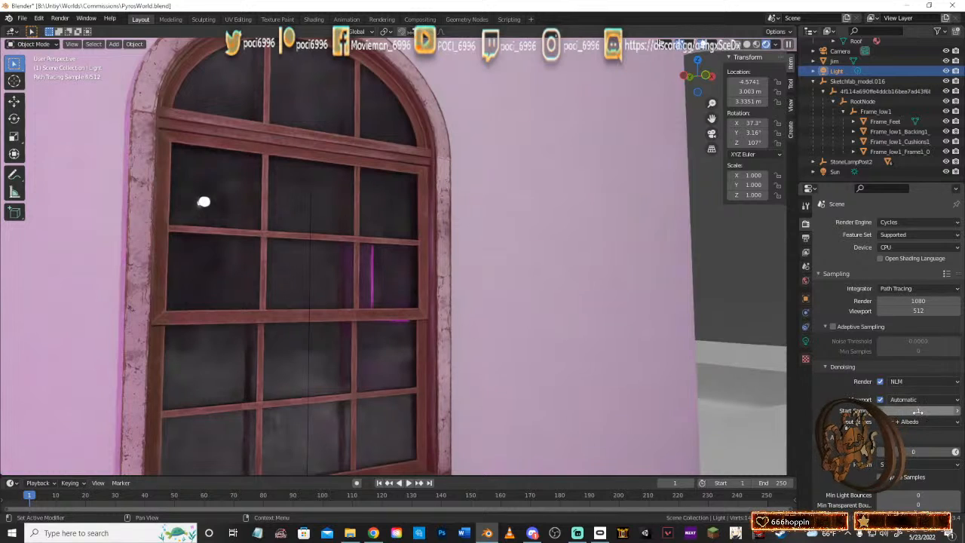
{"action": "left_click_drag", "start_coordinate": [918, 410], "coordinate": [927, 410]}
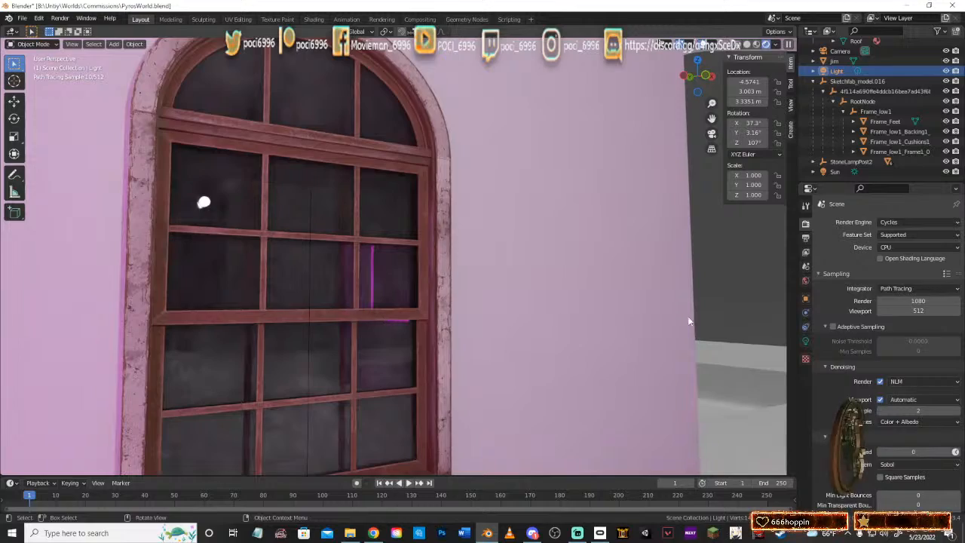
{"action": "left_click", "coordinate": [863, 382]}
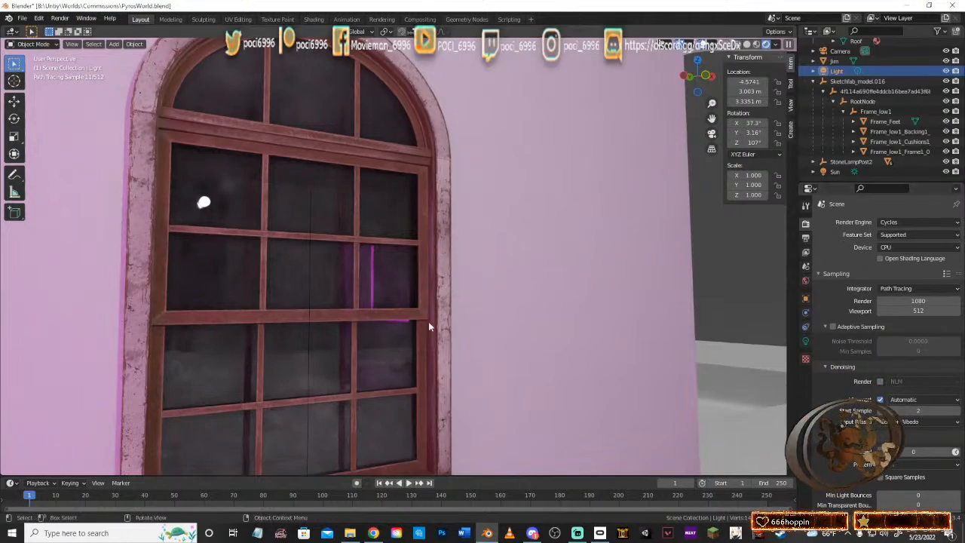
Step: Examine the denoised rendering of the arched window from inside the house and of the facade from outside
{"action": "middle_click_drag", "start_coordinate": [387, 259], "coordinate": [359, 254]}
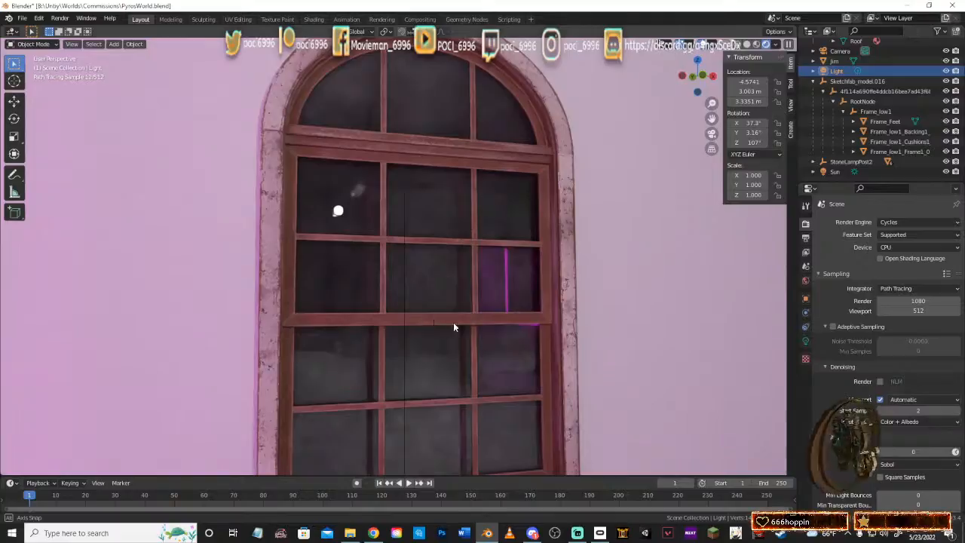
{"action": "middle_click_drag", "start_coordinate": [453, 322], "coordinate": [548, 315]}
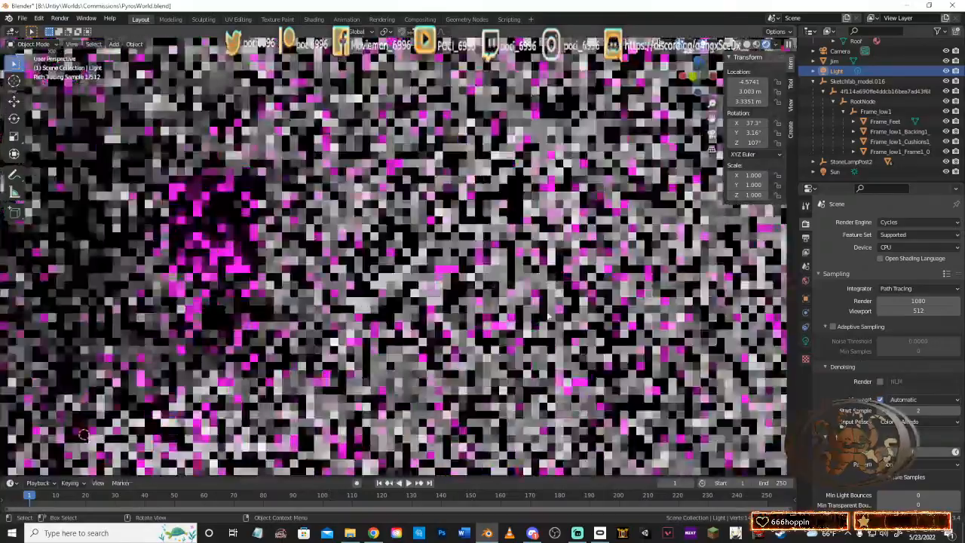
{"action": "middle_click_drag", "start_coordinate": [419, 297], "coordinate": [455, 306]}
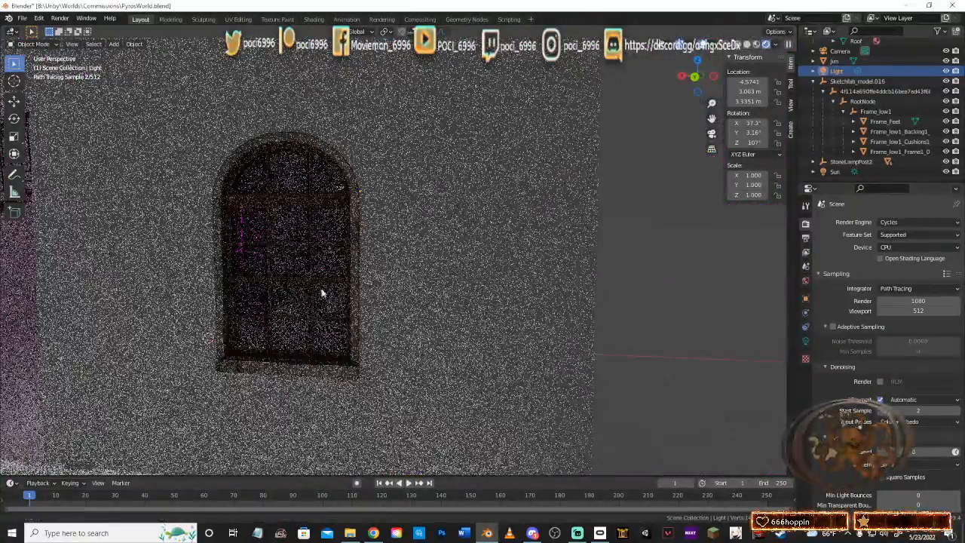
{"action": "middle_click_drag", "start_coordinate": [323, 291], "coordinate": [472, 304]}
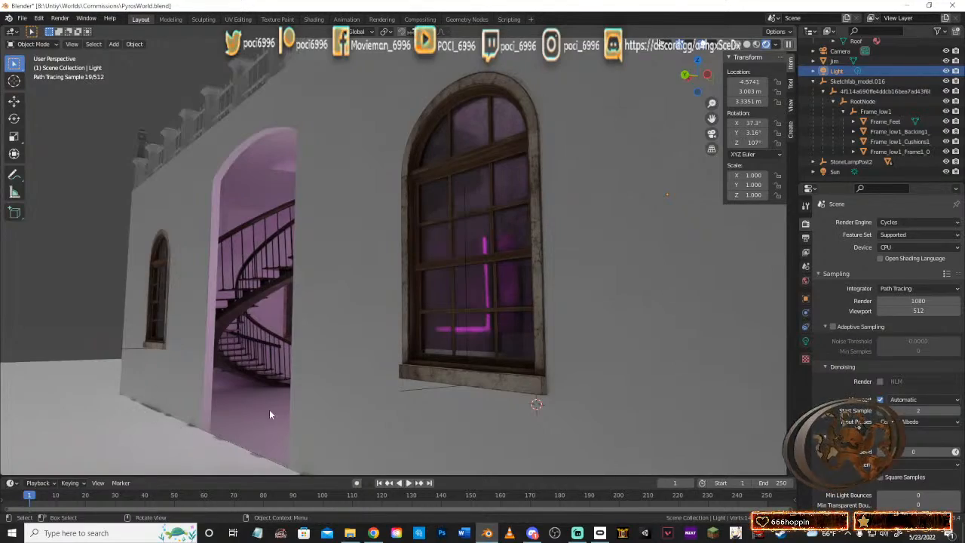
{"action": "middle_click_drag", "start_coordinate": [213, 437], "coordinate": [236, 413]}
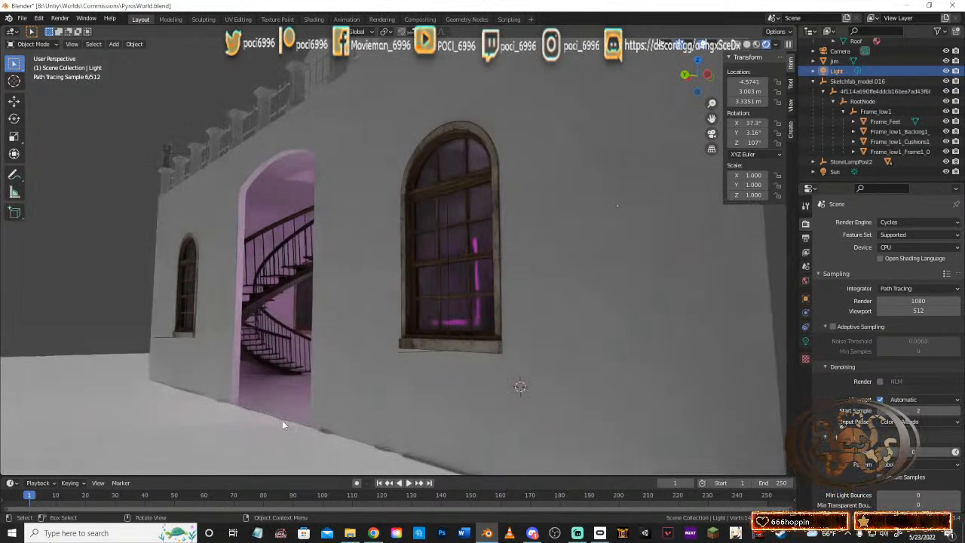
{"action": "middle_click_drag", "start_coordinate": [330, 338], "coordinate": [443, 403]}
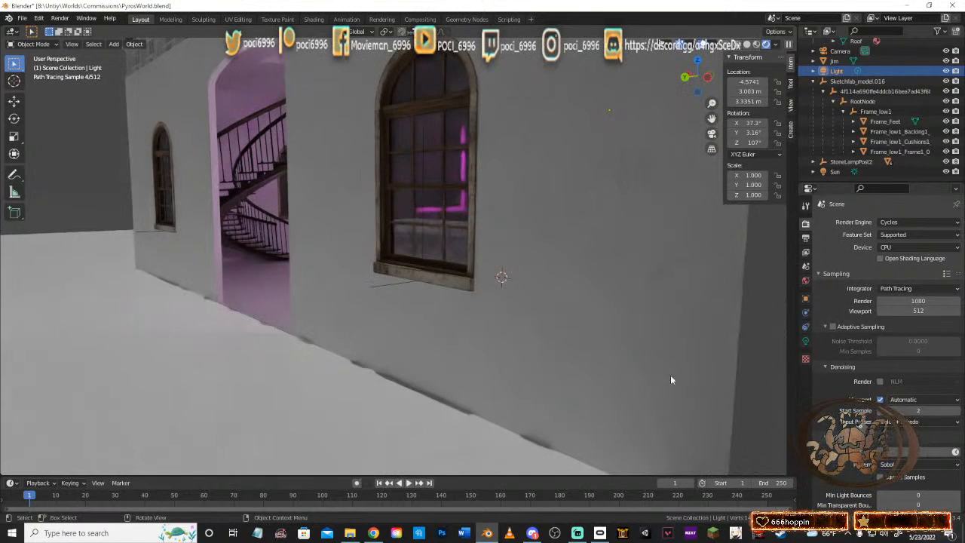
Step: Set the viewport denoising start sample to 1
{"action": "left_click", "coordinate": [932, 413]}
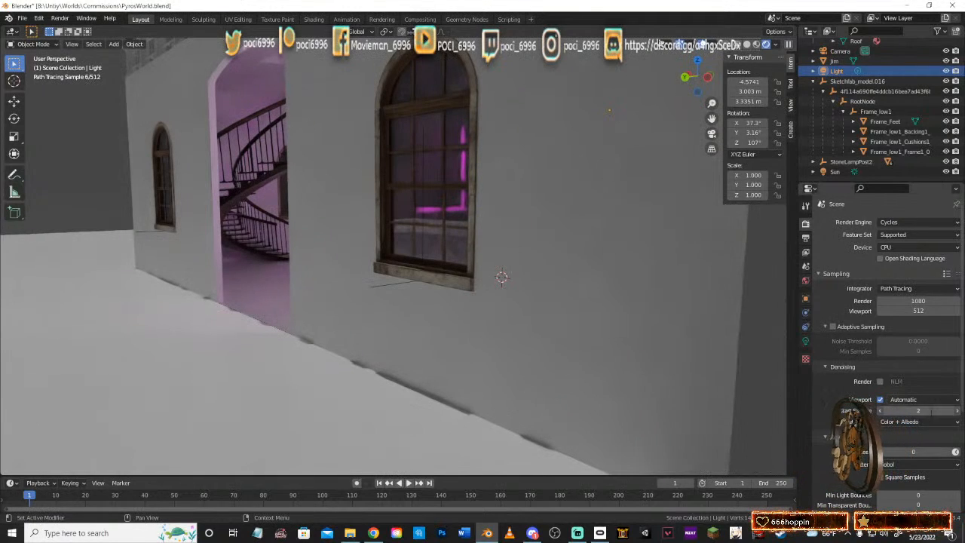
{"action": "type", "text": "1"}
{"action": "key", "text": "Return"}
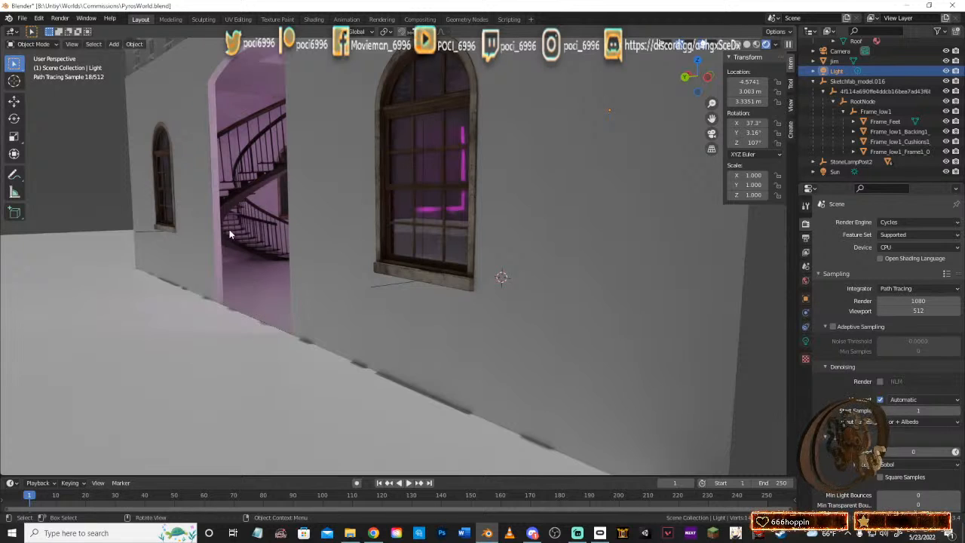
Step: Compare rendering of the house facade on GPU Compute, and return the Cycles device to CPU
{"action": "middle_click_drag", "start_coordinate": [249, 152], "coordinate": [266, 203], "text": "shift"}
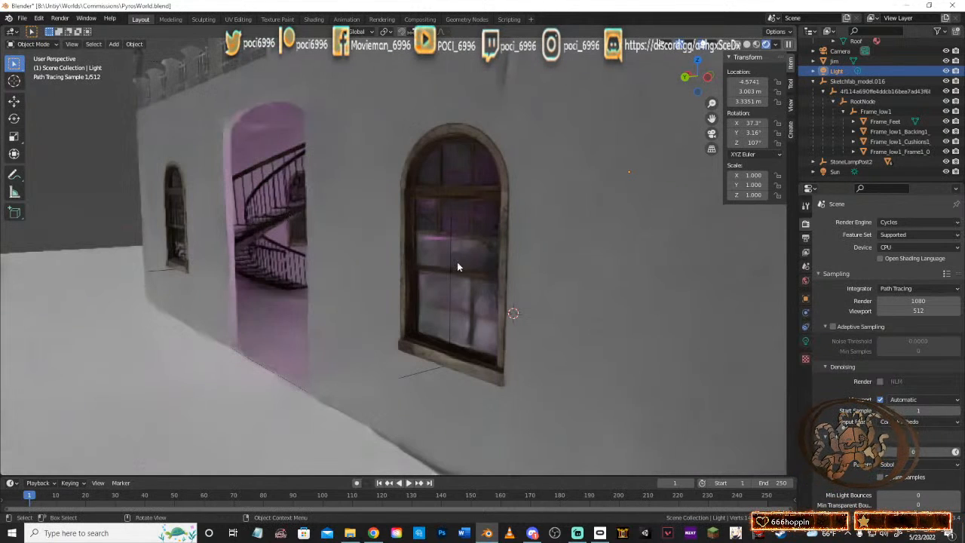
{"action": "left_click", "coordinate": [905, 247]}
{"action": "left_click", "coordinate": [902, 271]}
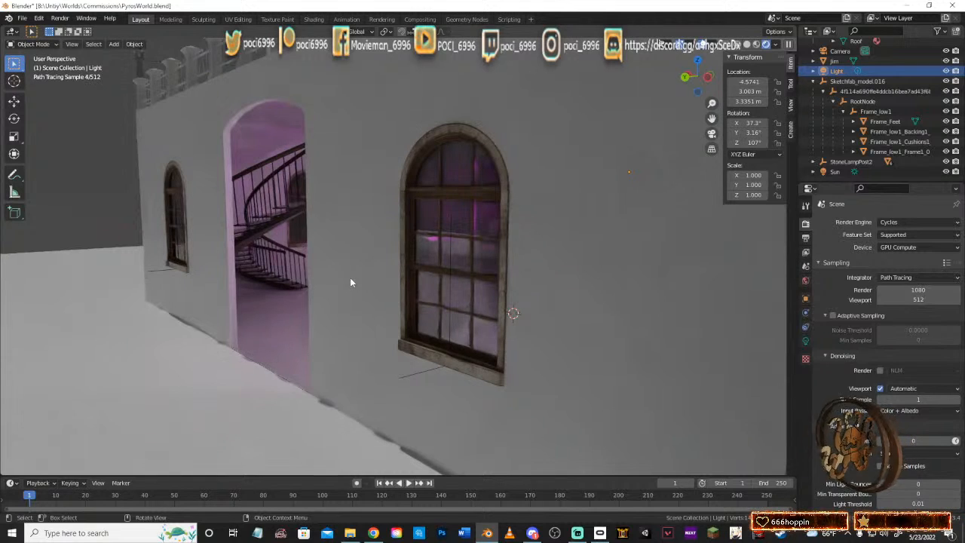
{"action": "left_click", "coordinate": [912, 247]}
{"action": "left_click", "coordinate": [902, 260]}
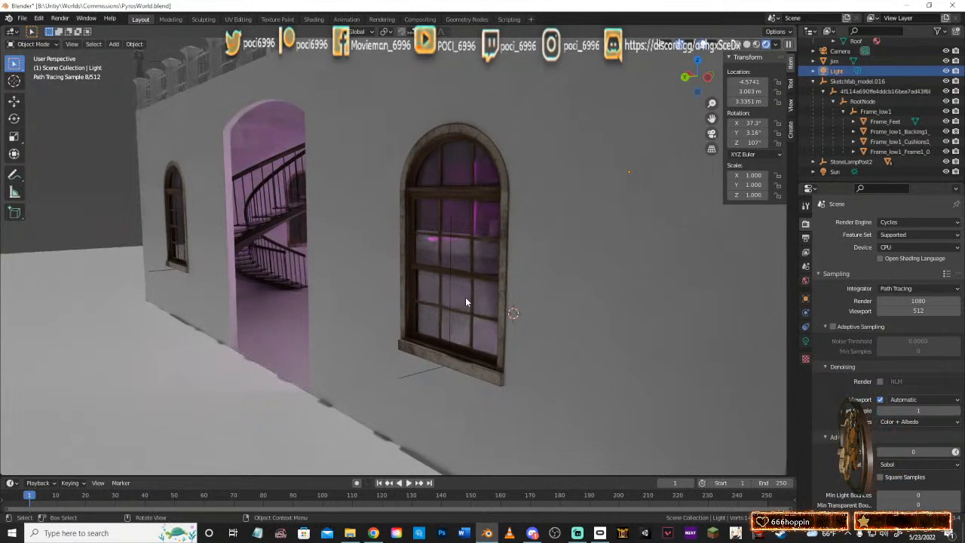
Step: Switch the viewport to solid shading and save PyrosWorld.blend
{"action": "key", "text": "z"}
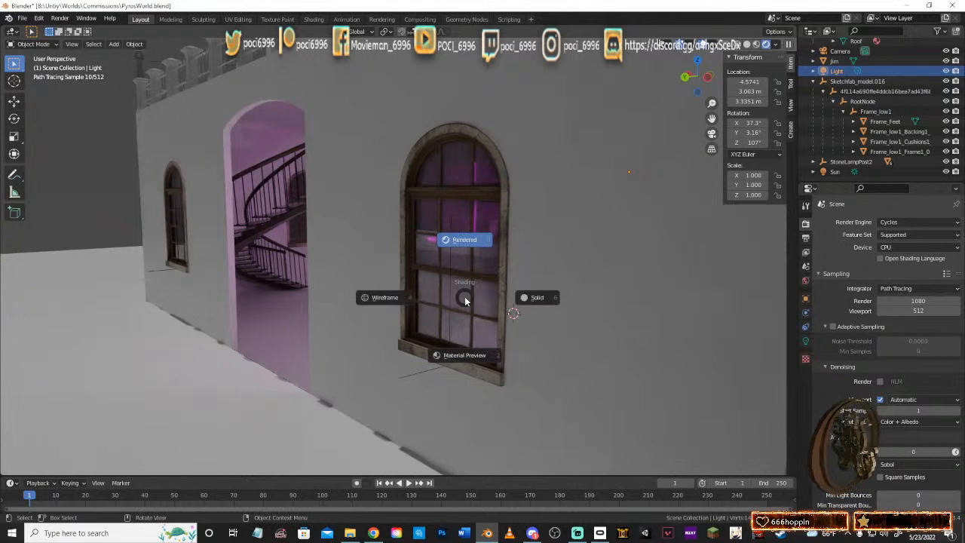
{"action": "left_click", "coordinate": [537, 298]}
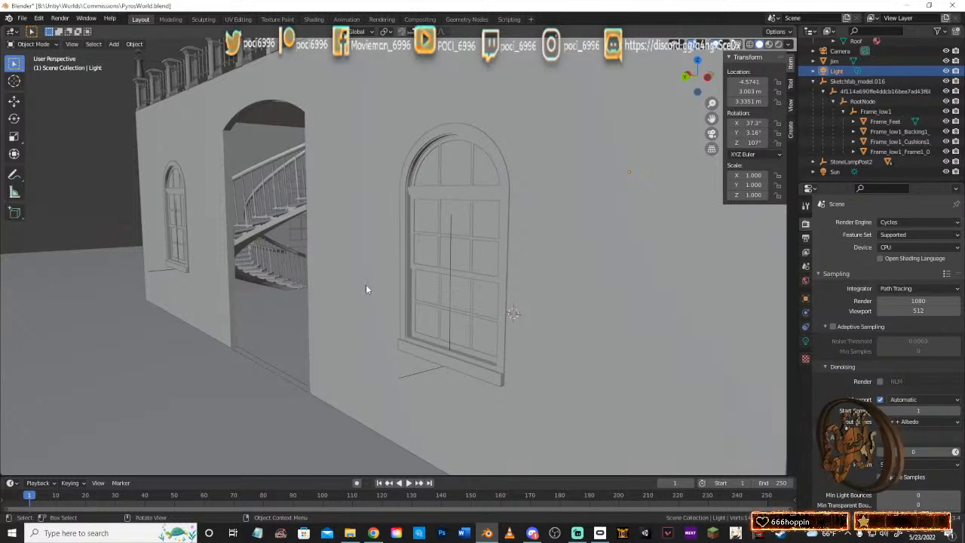
{"action": "mouse_move", "coordinate": [383, 275]}
{"action": "middle_mouse_down"}
{"action": "mouse_move", "coordinate": [325, 274]}
{"action": "mouse_move", "coordinate": [444, 280]}
{"action": "mouse_move", "coordinate": [304, 272]}
{"action": "mouse_move", "coordinate": [344, 271]}
{"action": "mouse_move", "coordinate": [332, 264]}
{"action": "mouse_move", "coordinate": [470, 281]}
{"action": "mouse_move", "coordinate": [298, 279]}
{"action": "mouse_move", "coordinate": [453, 283]}
{"action": "mouse_move", "coordinate": [476, 296]}
{"action": "mouse_move", "coordinate": [384, 279]}
{"action": "middle_mouse_up"}
{"action": "key", "text": "ctrl+s"}
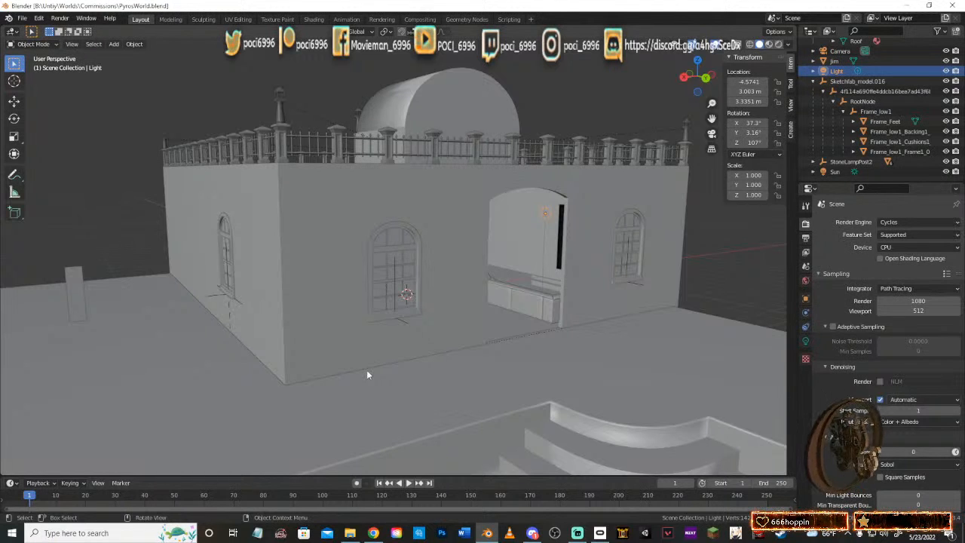
{"action": "key", "text": "ctrl+s"}
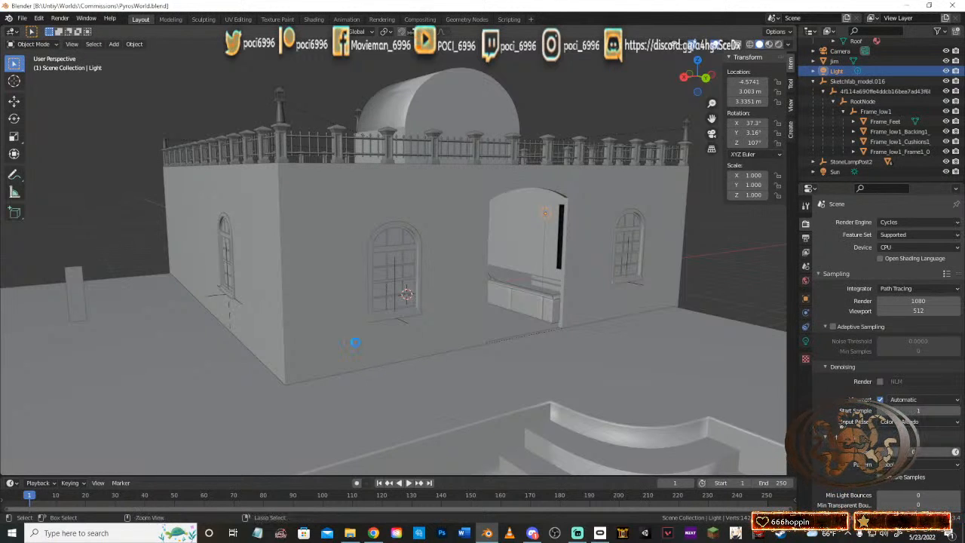
{"action": "middle_click_drag", "start_coordinate": [380, 362], "coordinate": [360, 305]}
{"action": "scroll", "coordinate": [361, 310], "scroll_direction": "down", "scroll_amount": 4}
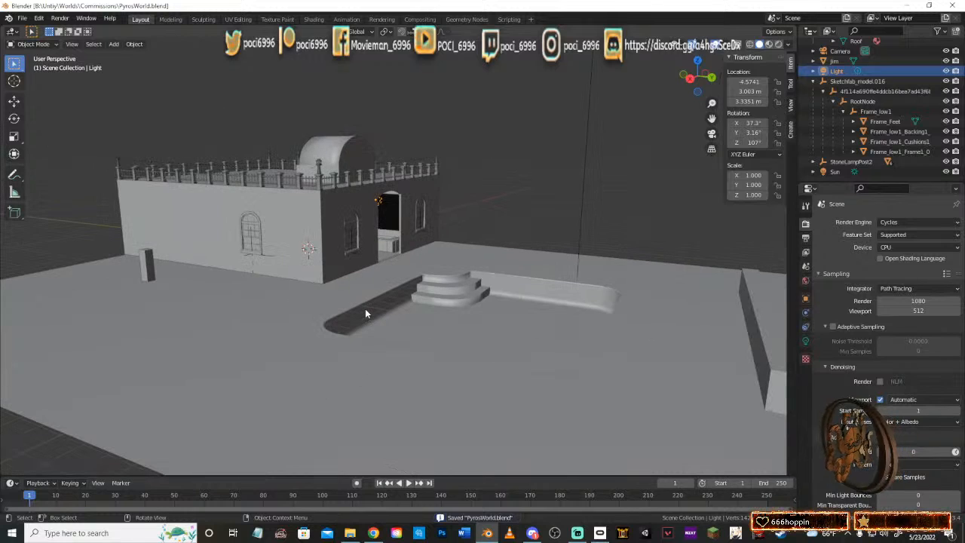